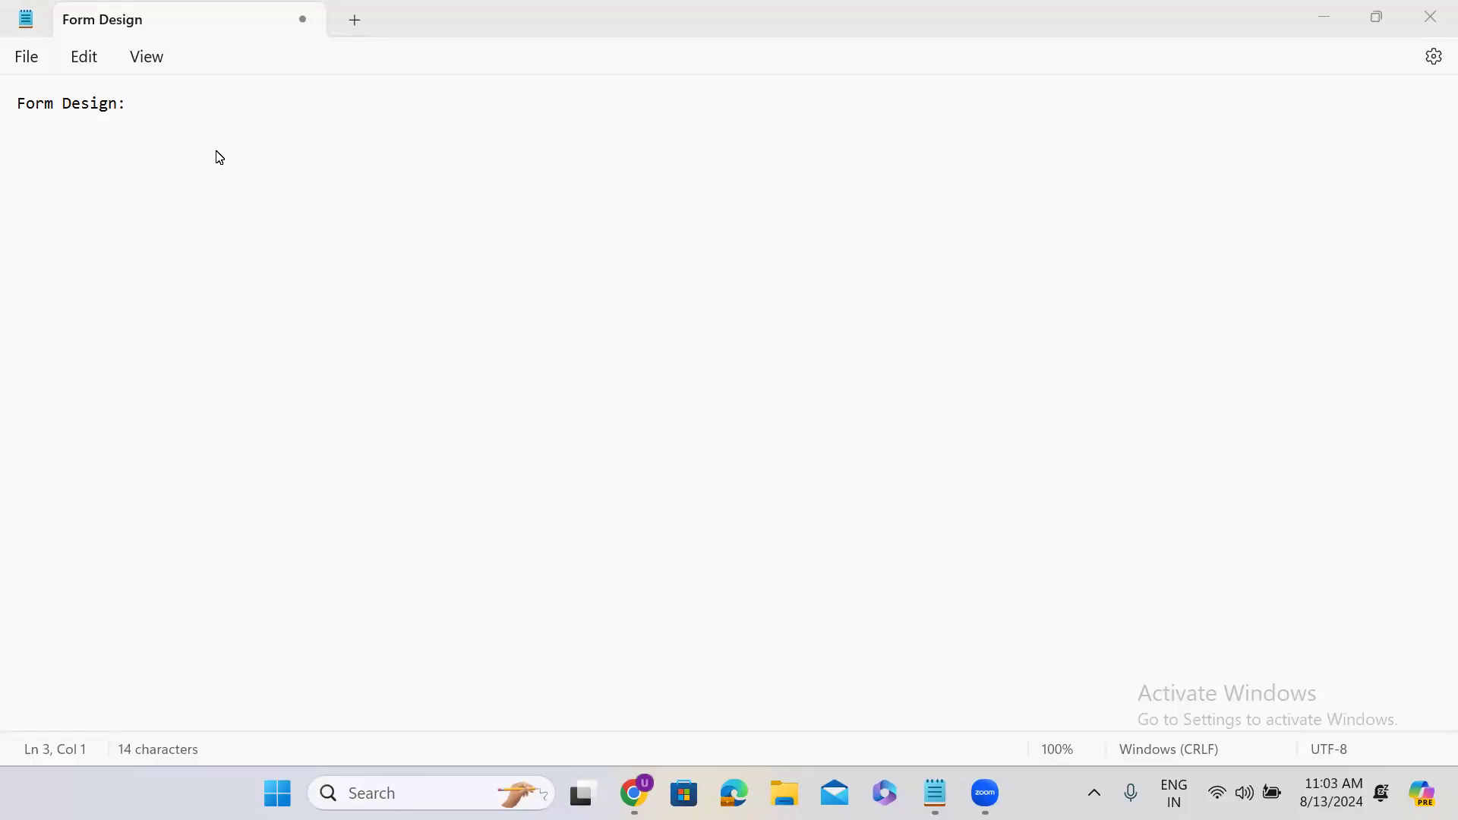
Minimize the Form Design note in Notepad to bring the ServiceNow page forward.
click(1328, 22)
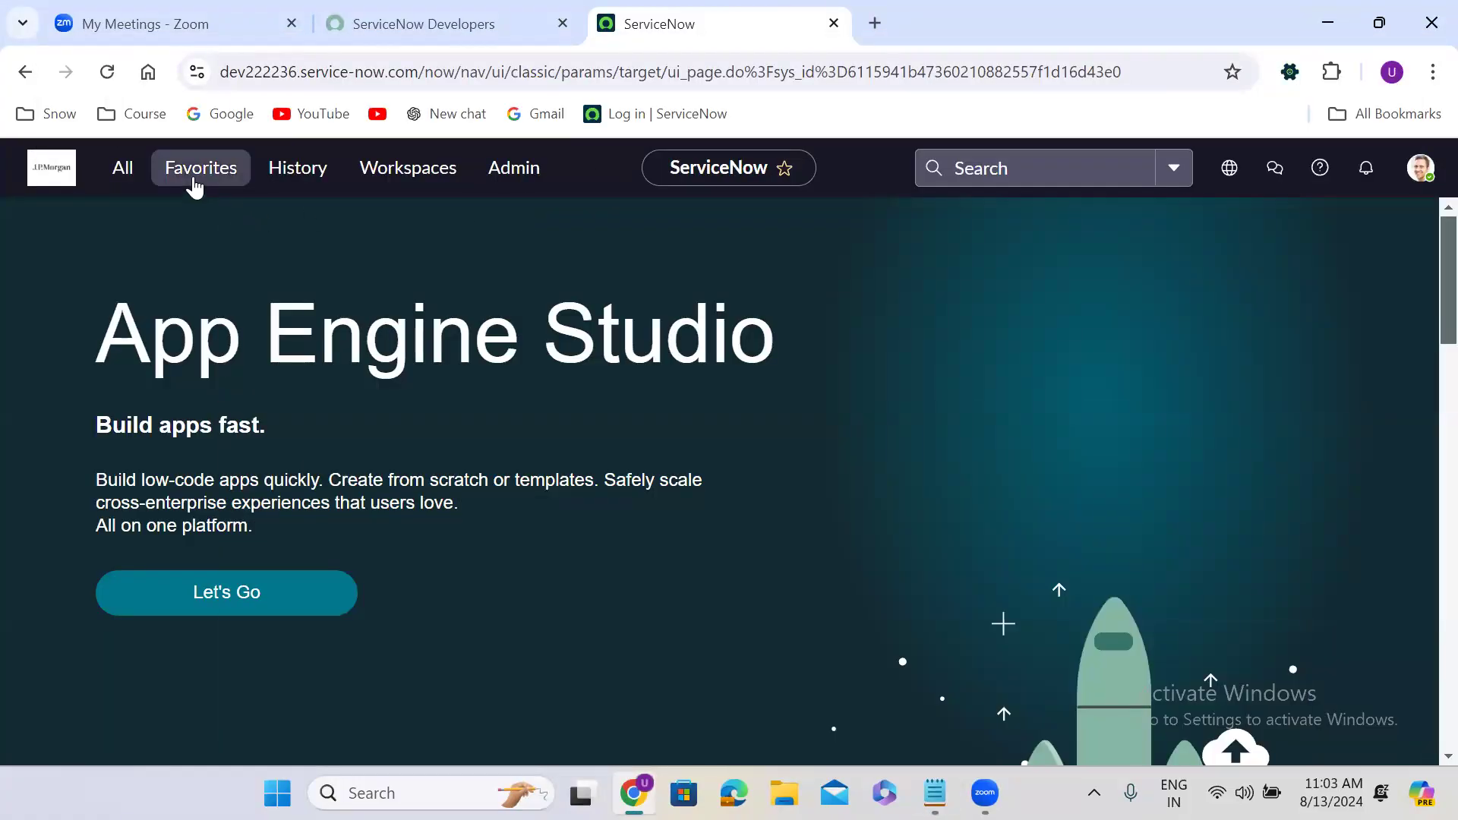
Filter the navigator for 'tables' and open System Definition > Tables.
click(124, 172)
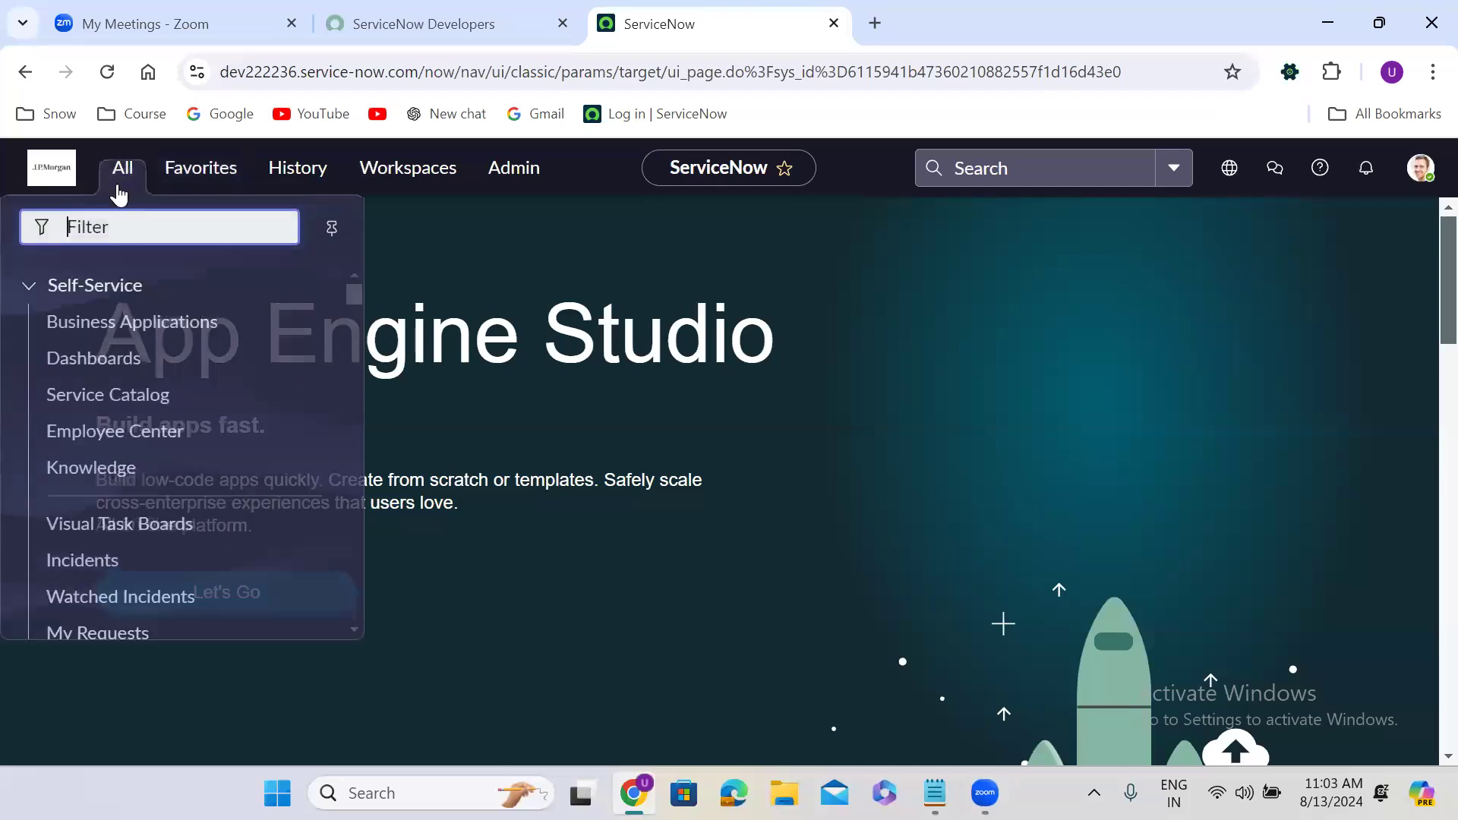
text(tables)
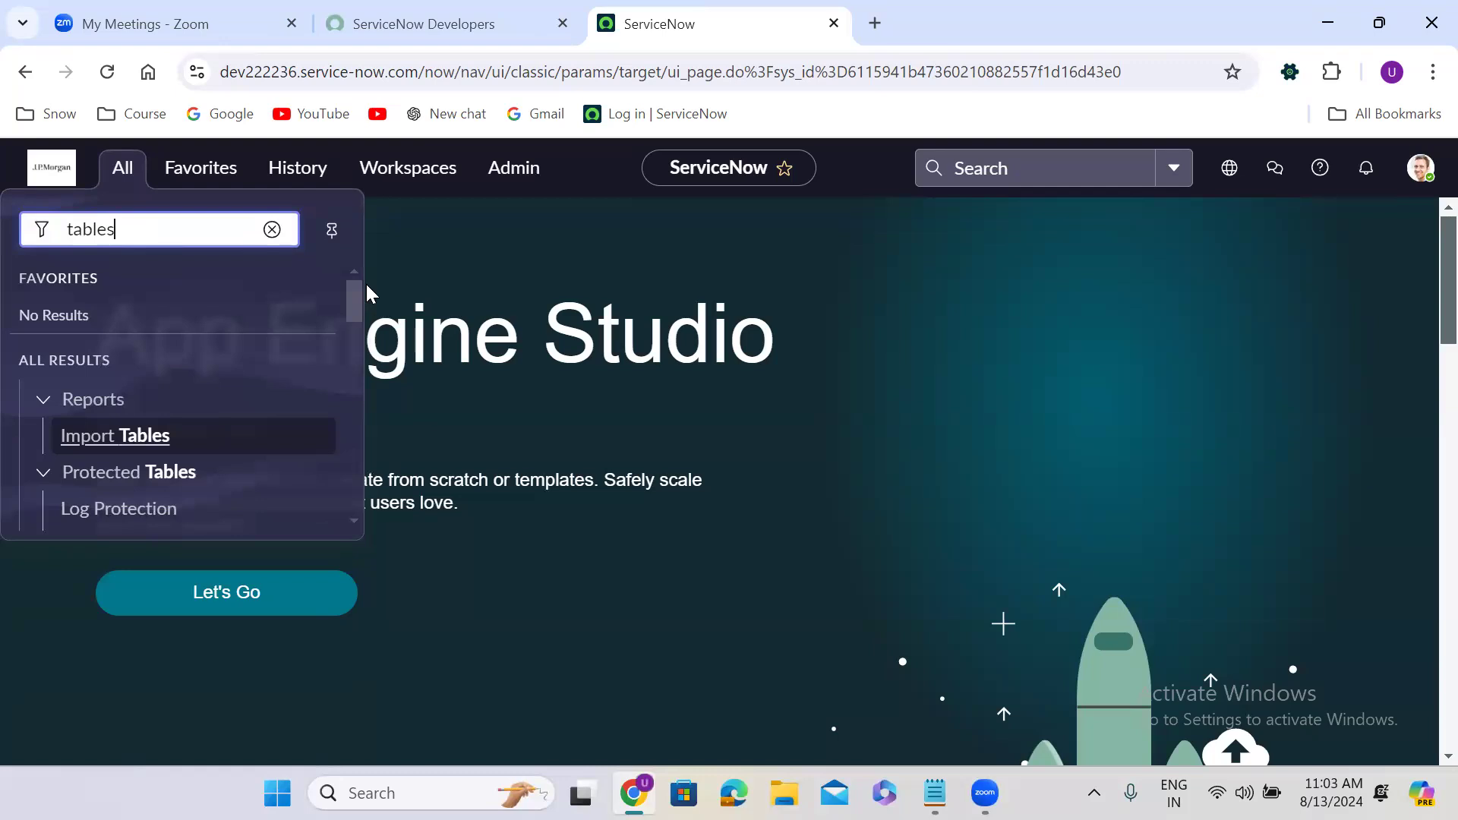
drag(352, 301, 357, 376)
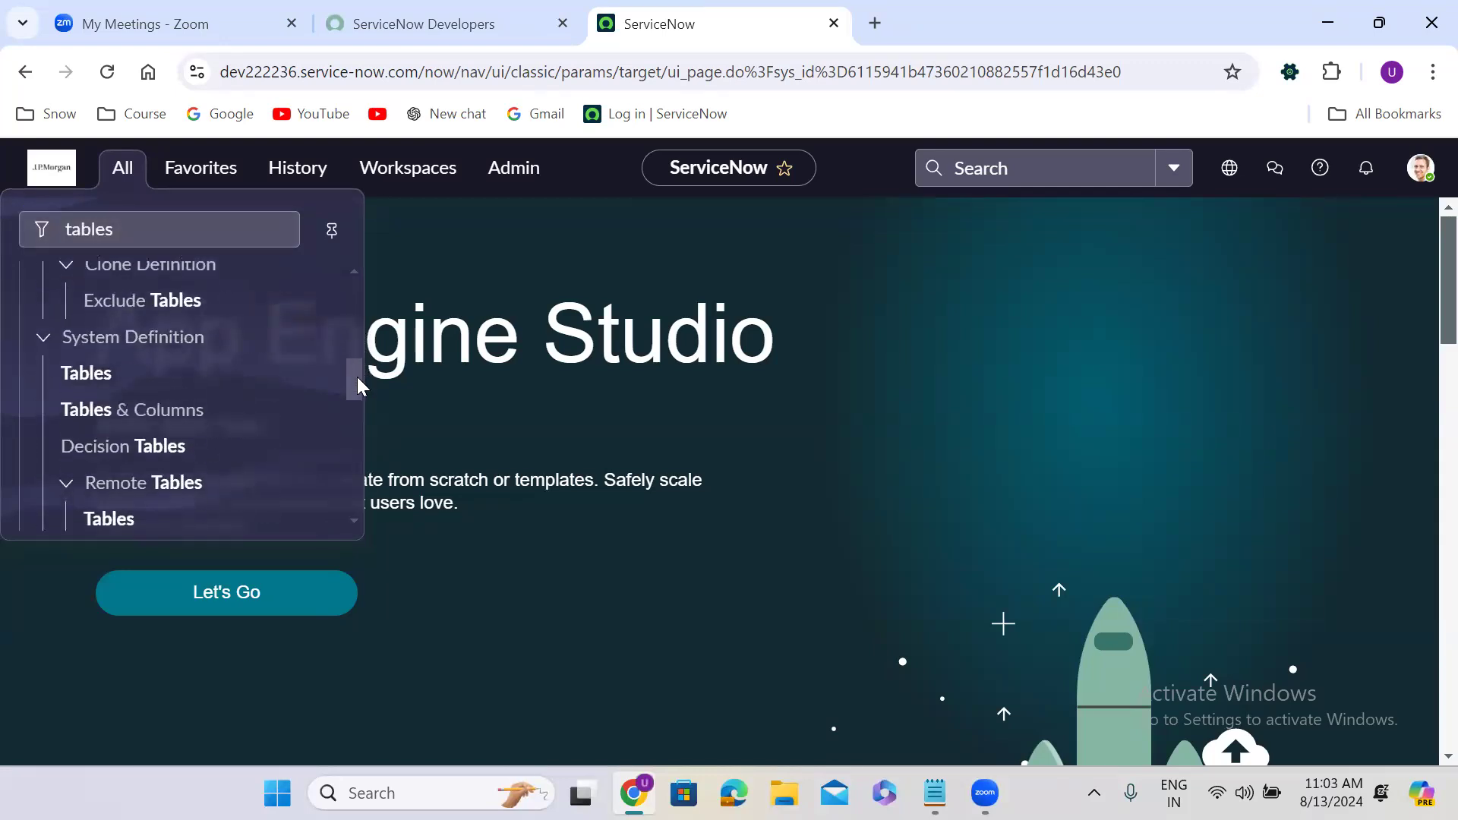
click(73, 373)
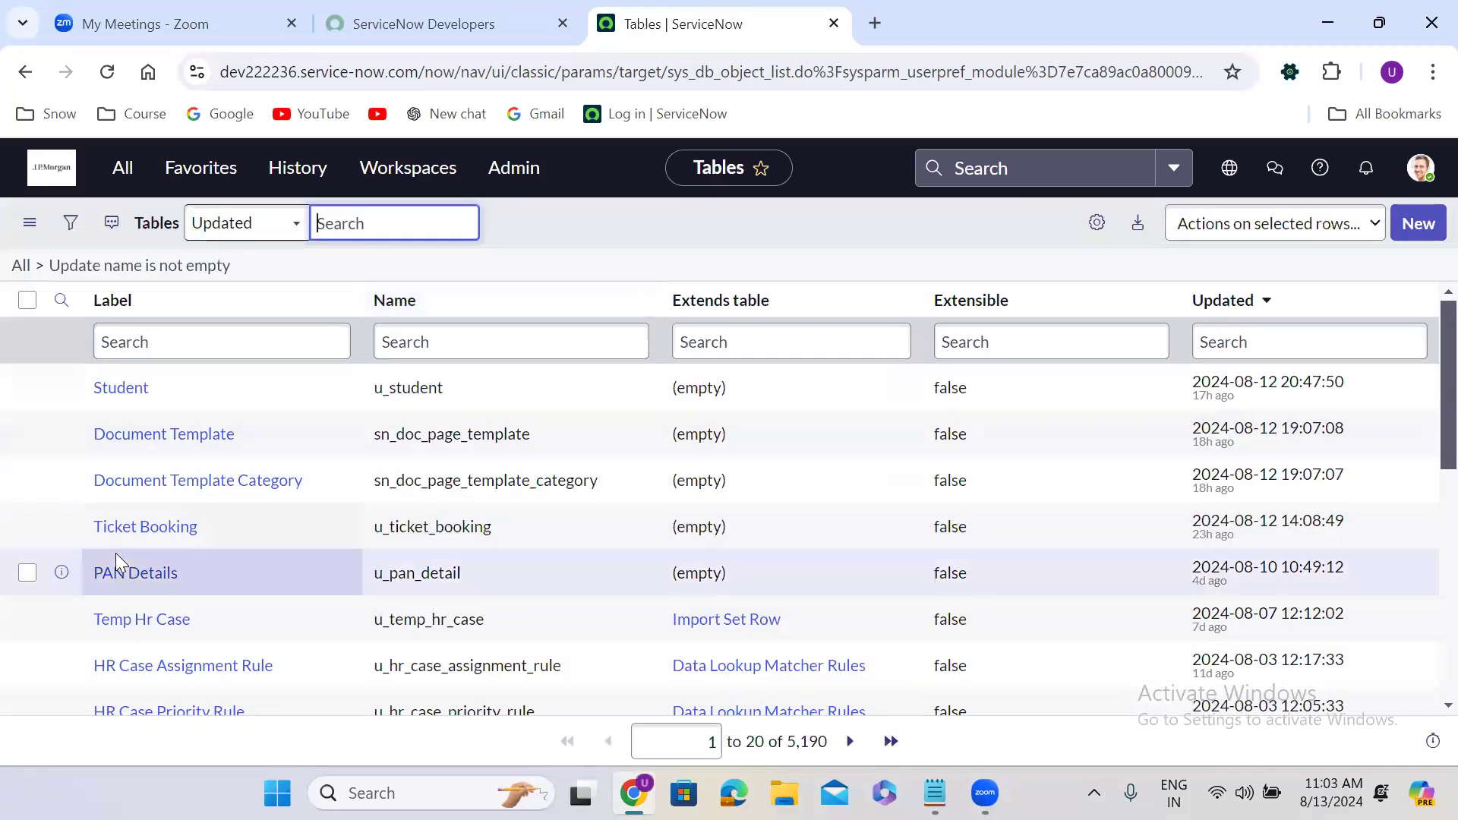
Open the Ticket Booking table record in a new tab and switch to it.
right_click(61, 529)
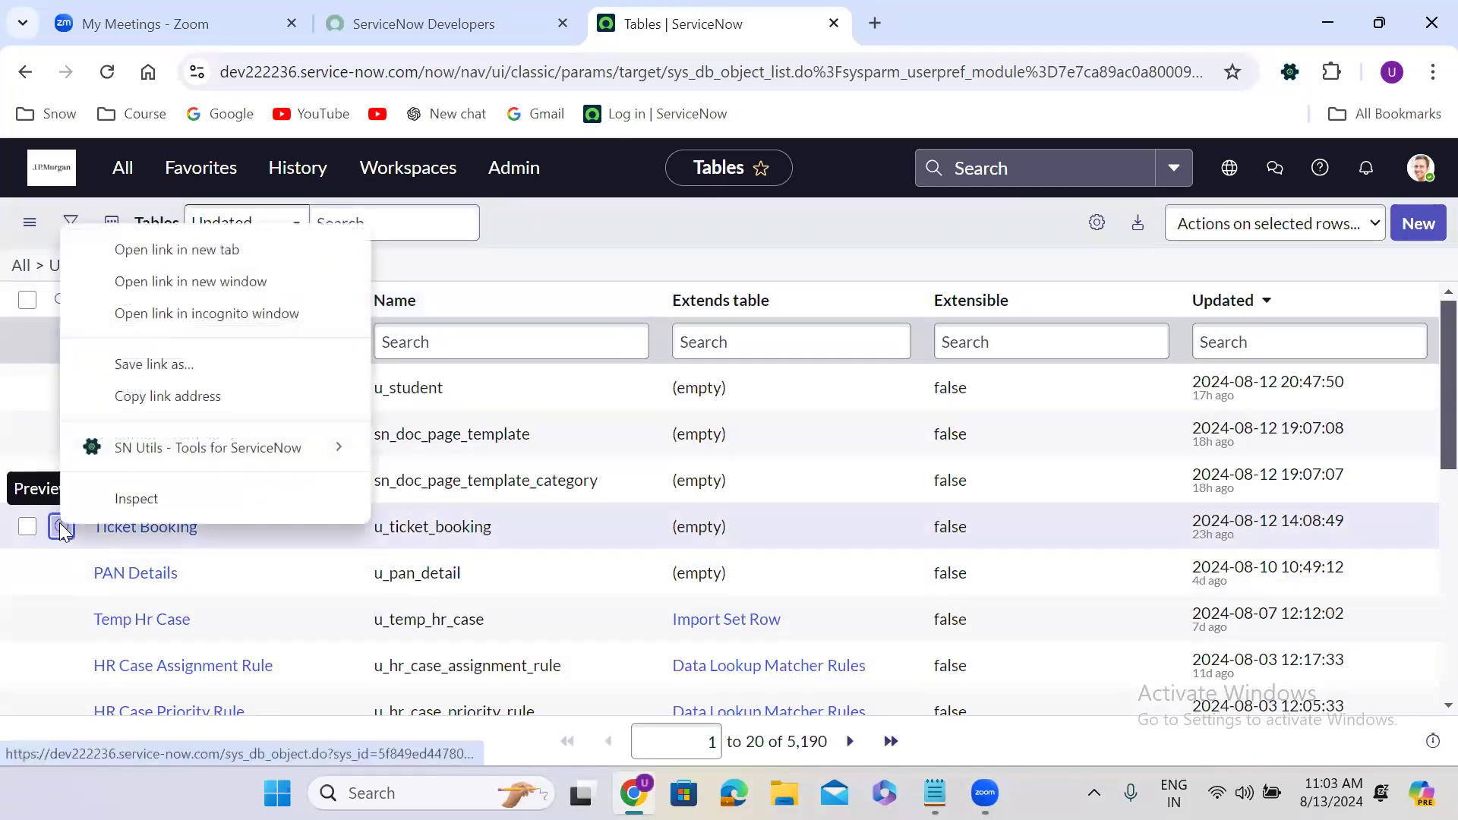
click(178, 249)
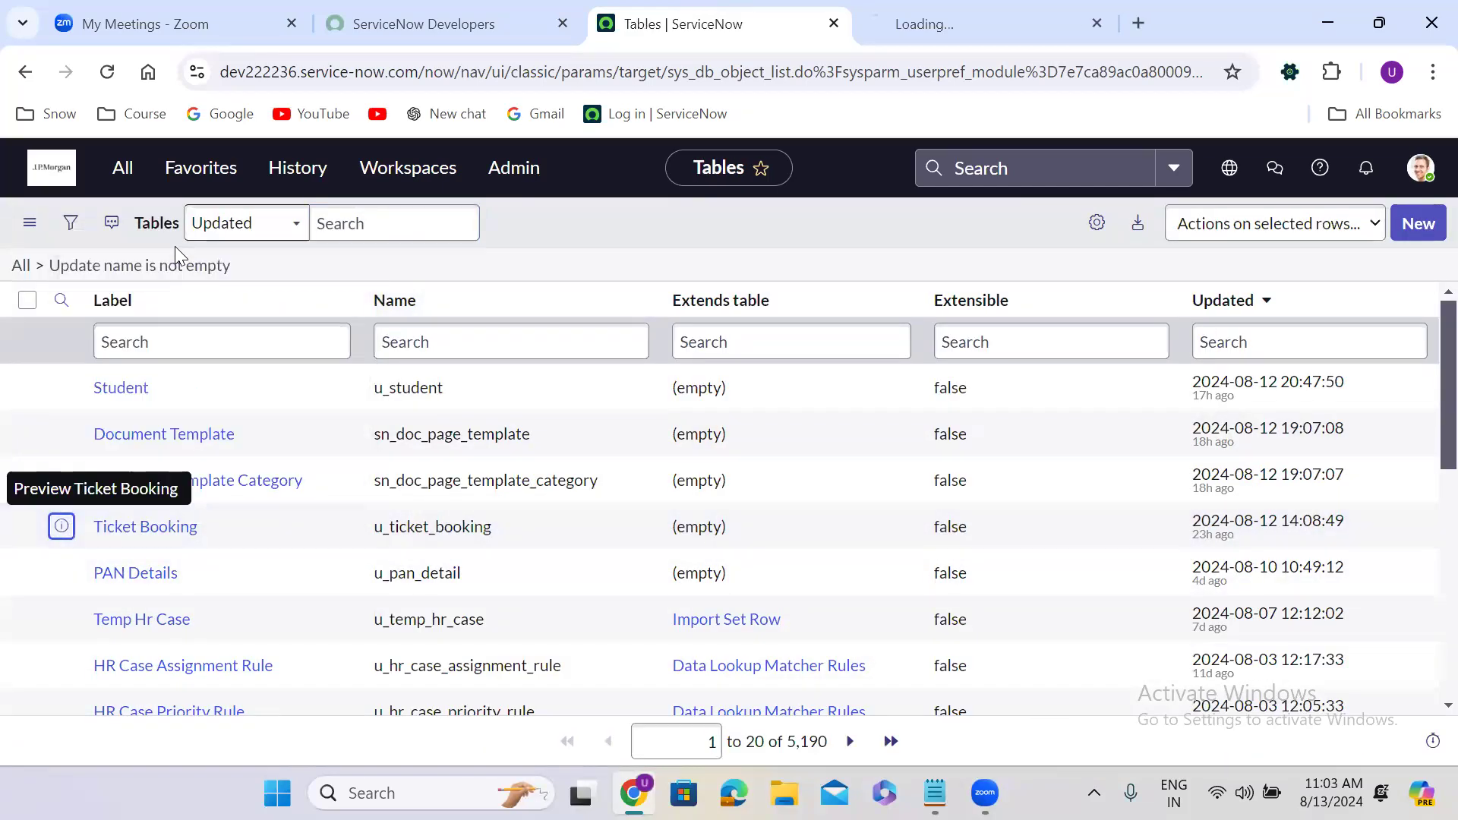
click(894, 13)
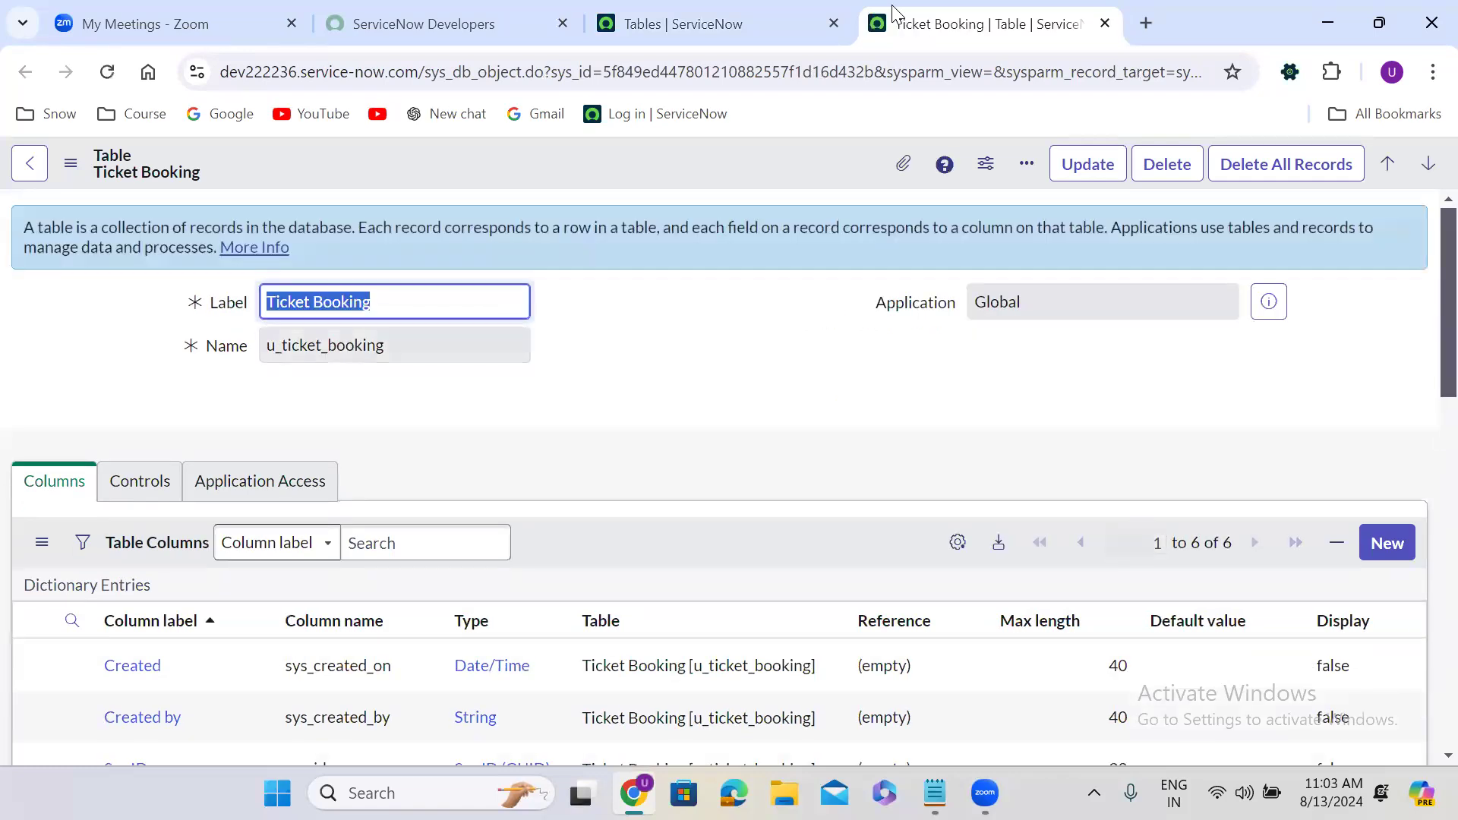
click(573, 312)
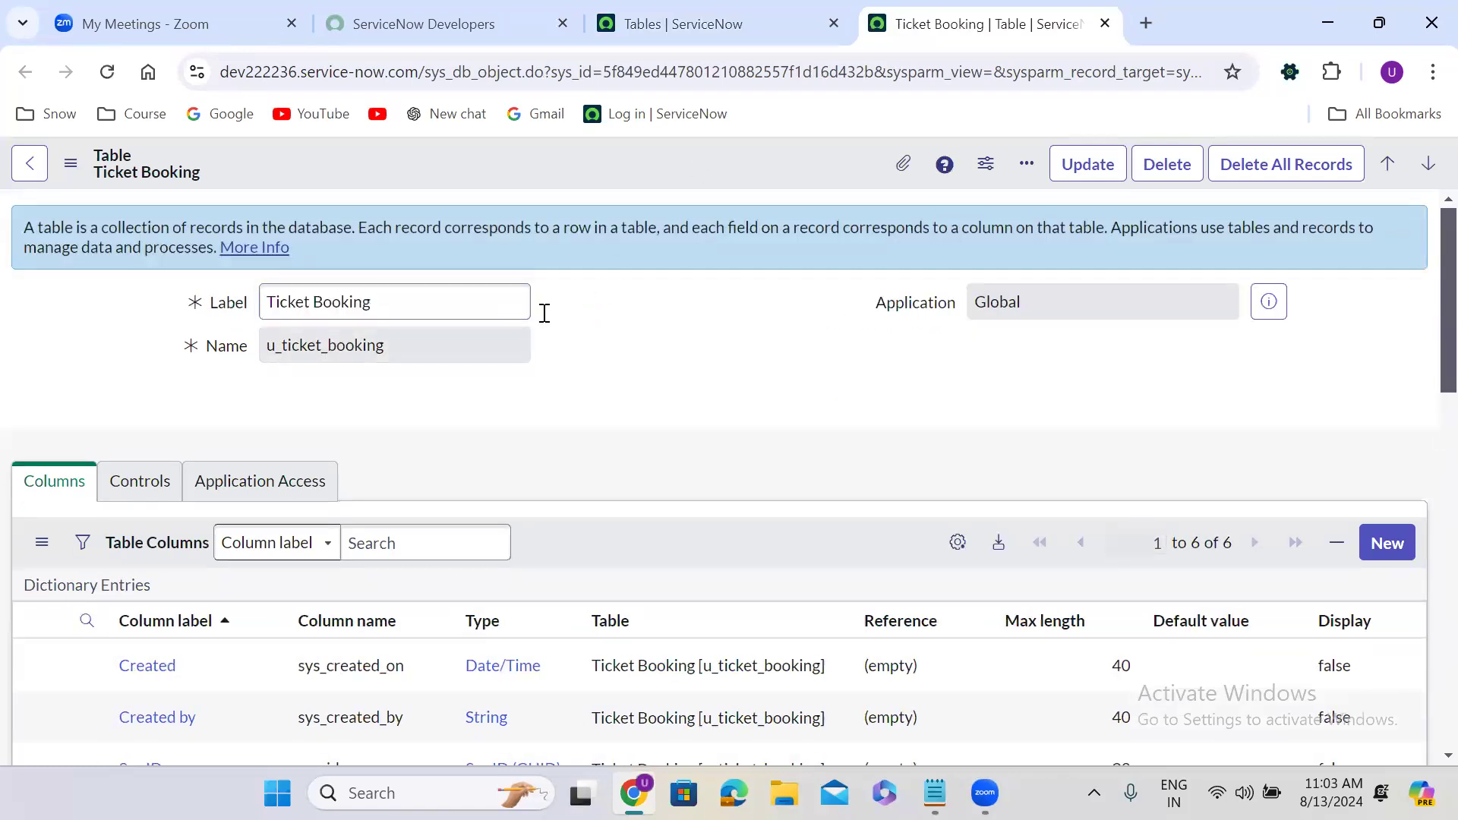
click(233, 304)
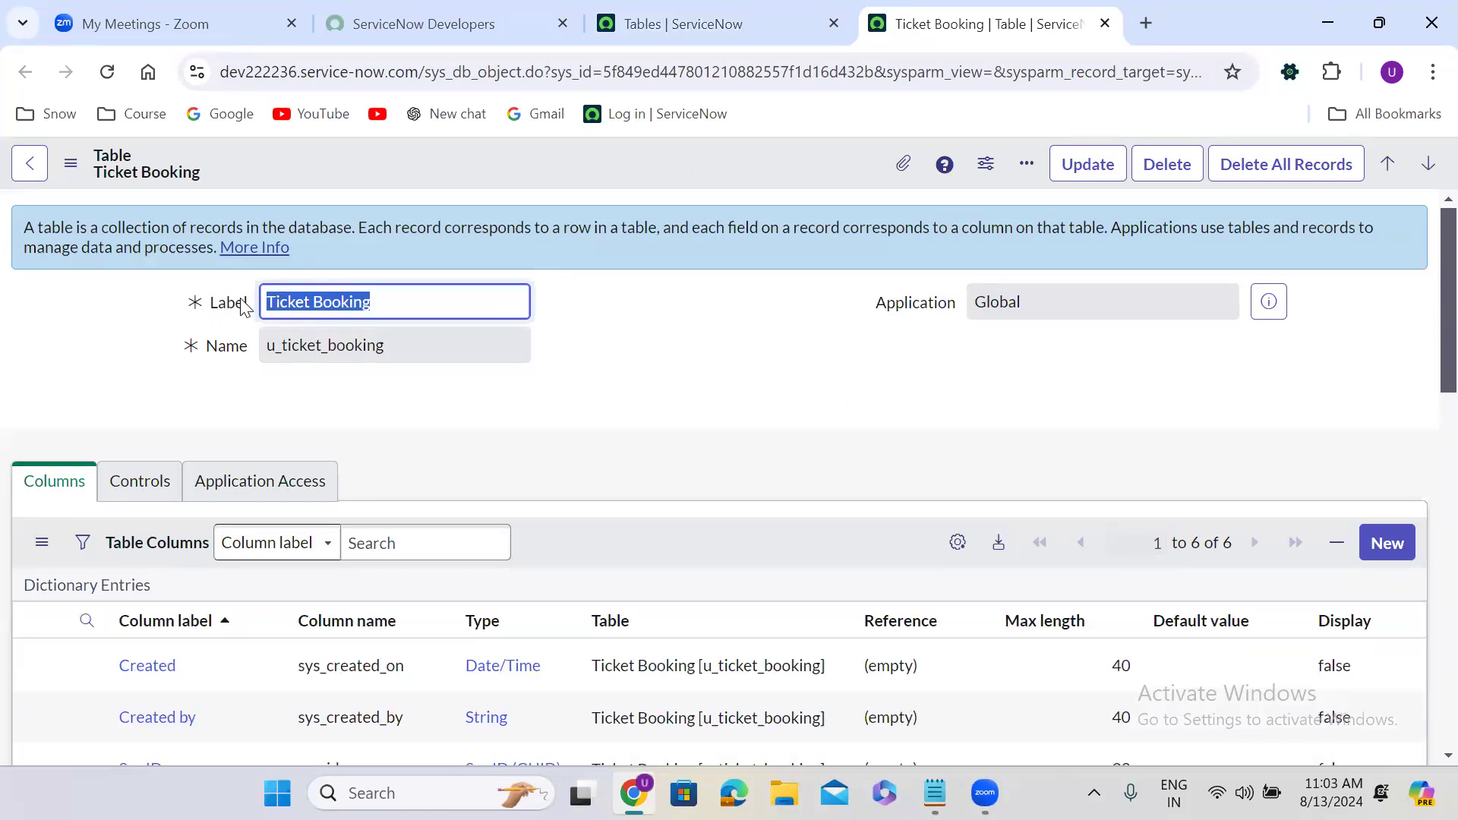
mouse_move(243, 306)
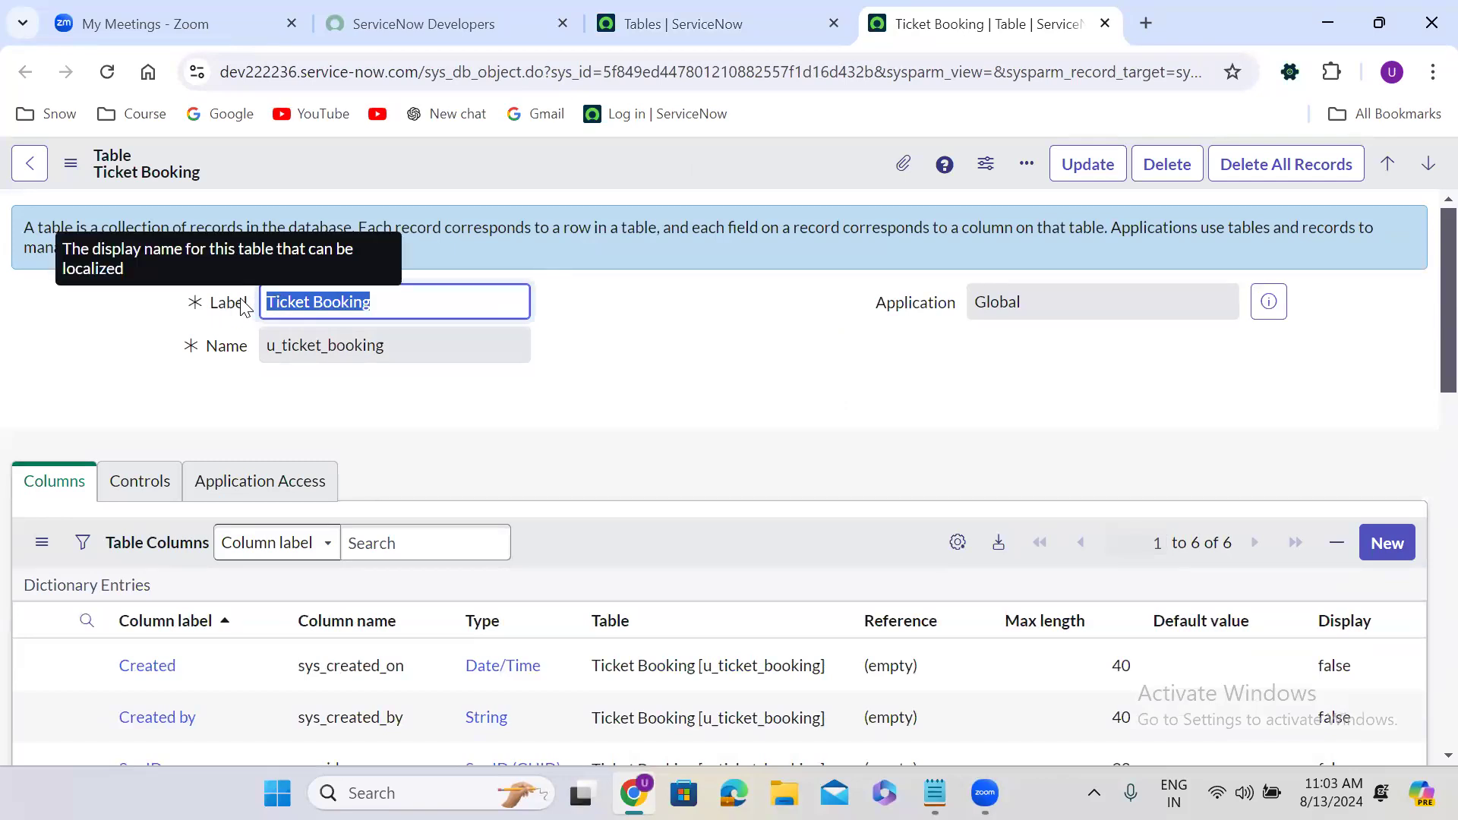
double_click(278, 350)
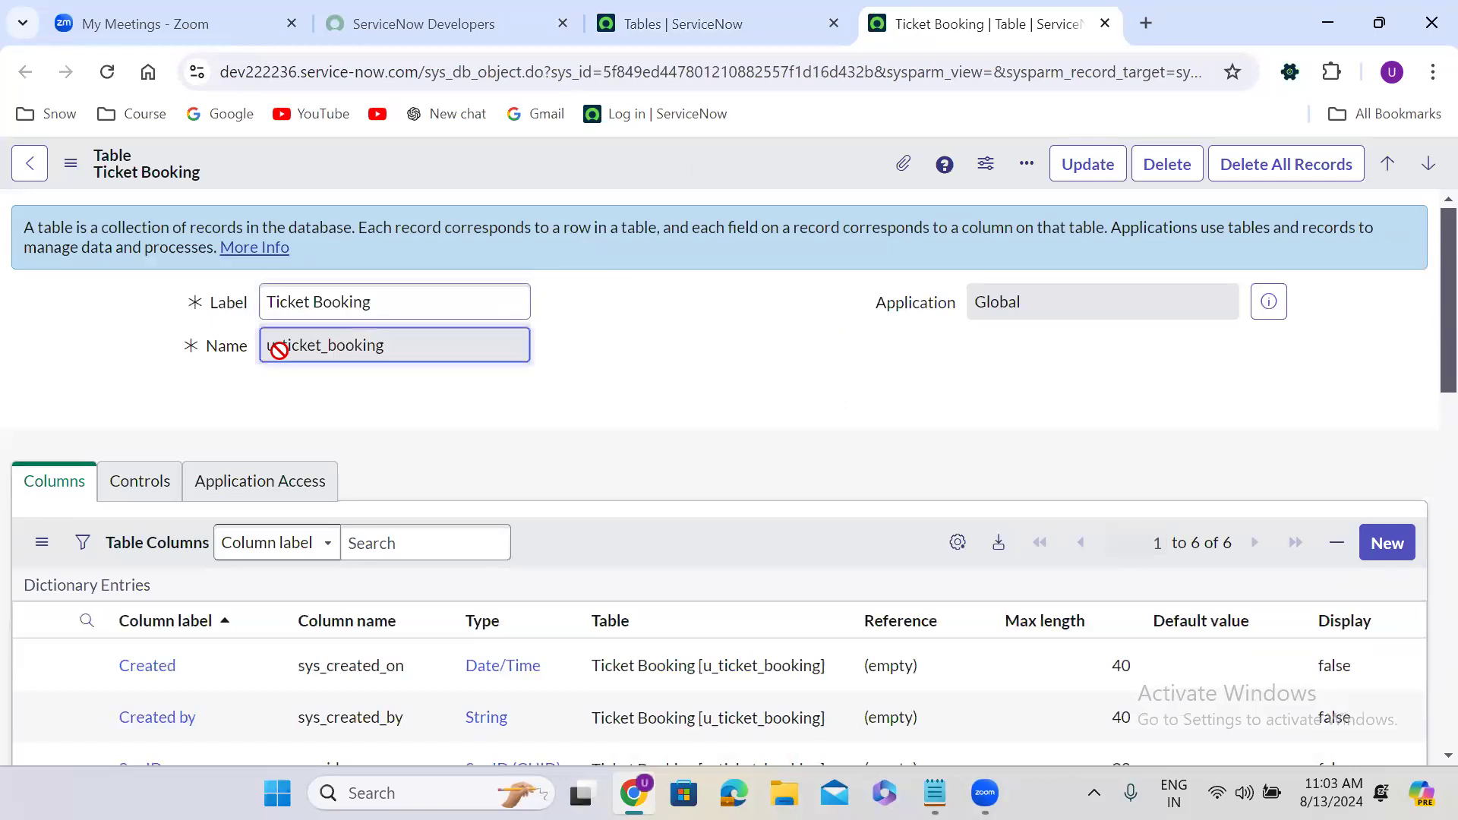
click(569, 354)
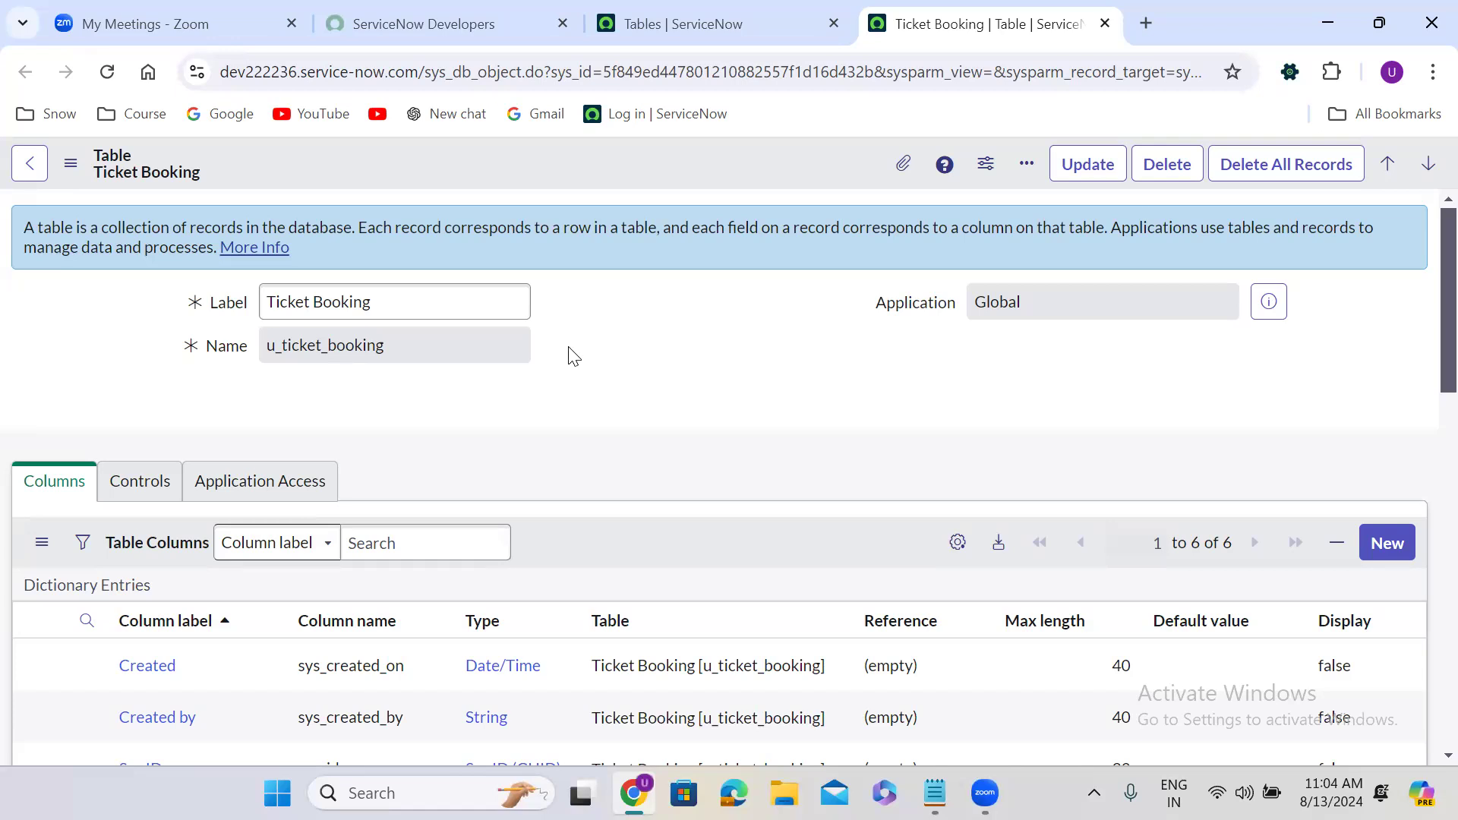
scroll(573, 356, down, 3)
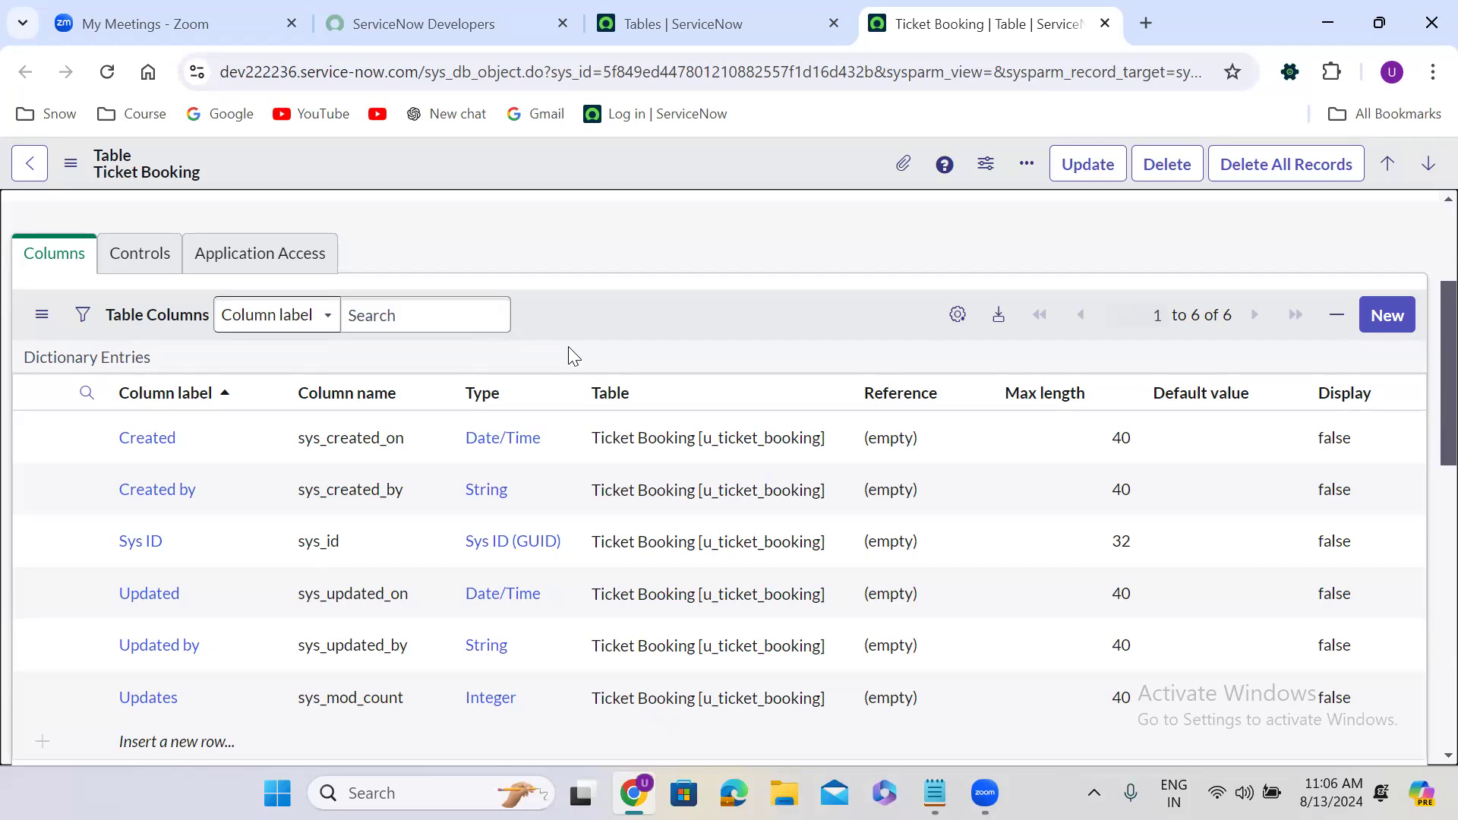
Close the Ticket Booking tab and select the Finance Case row in the Tables list.
click(1105, 25)
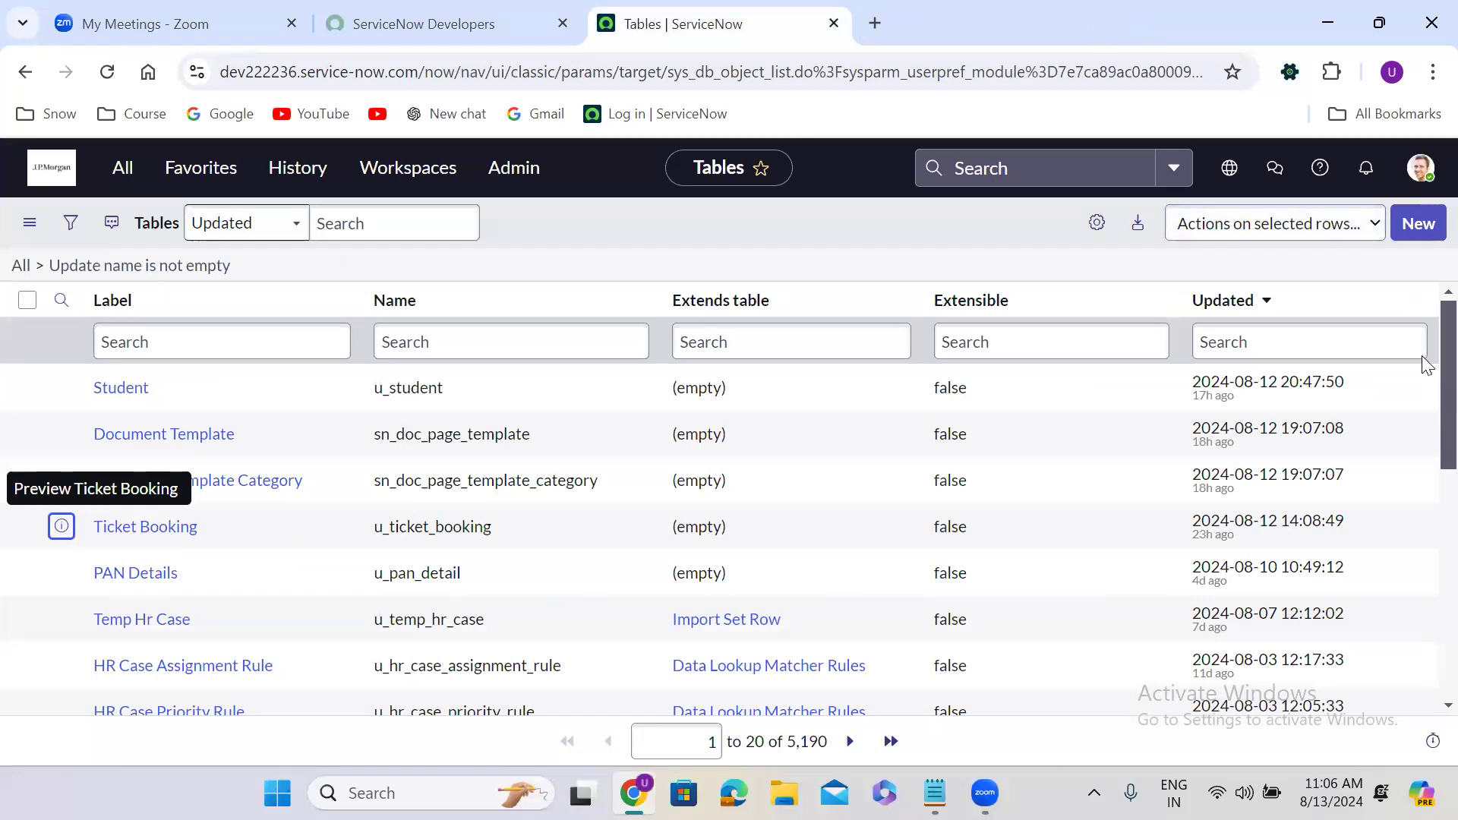
scroll(1423, 410, down, 5)
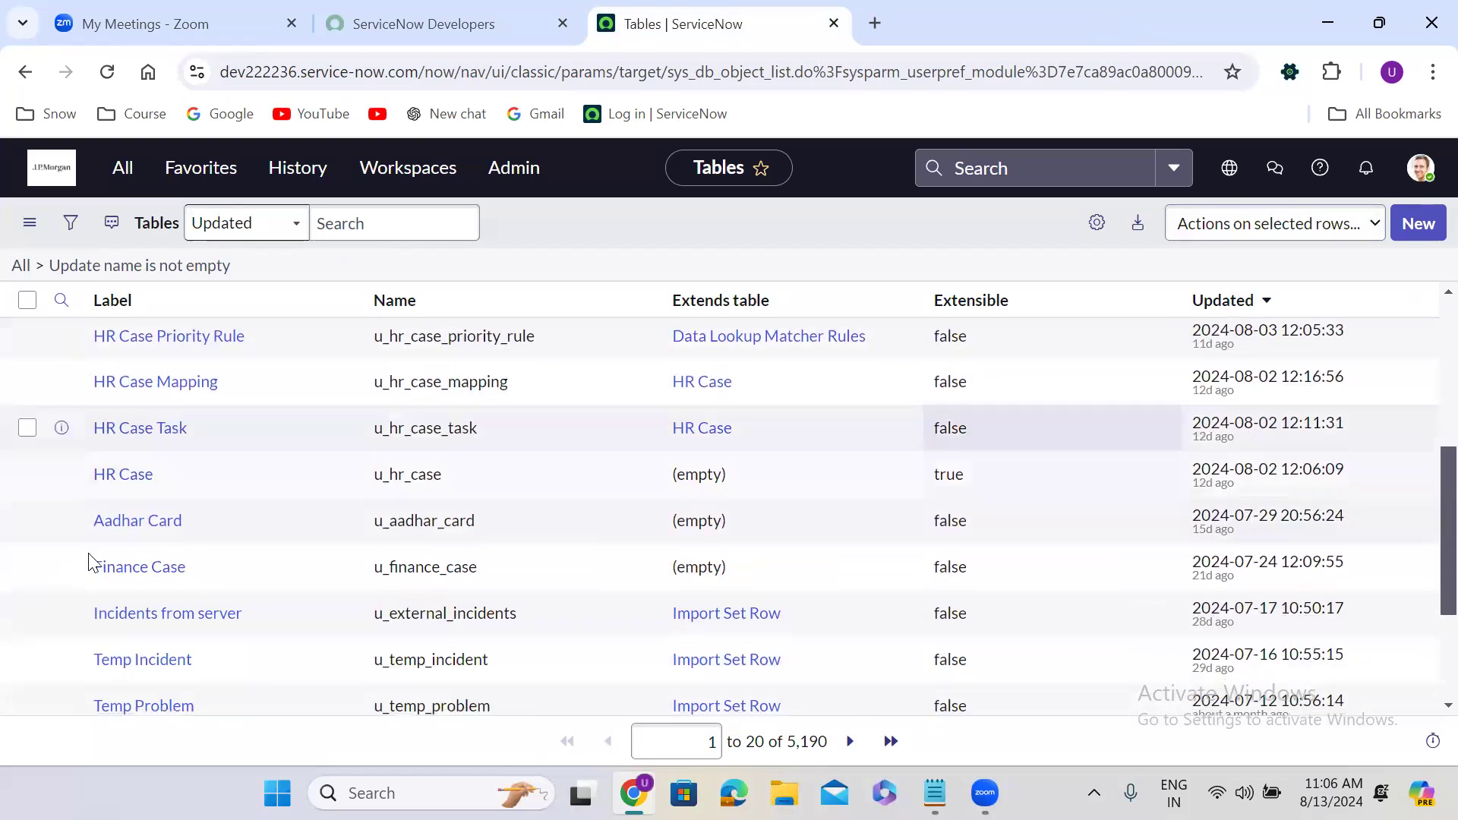
click(27, 566)
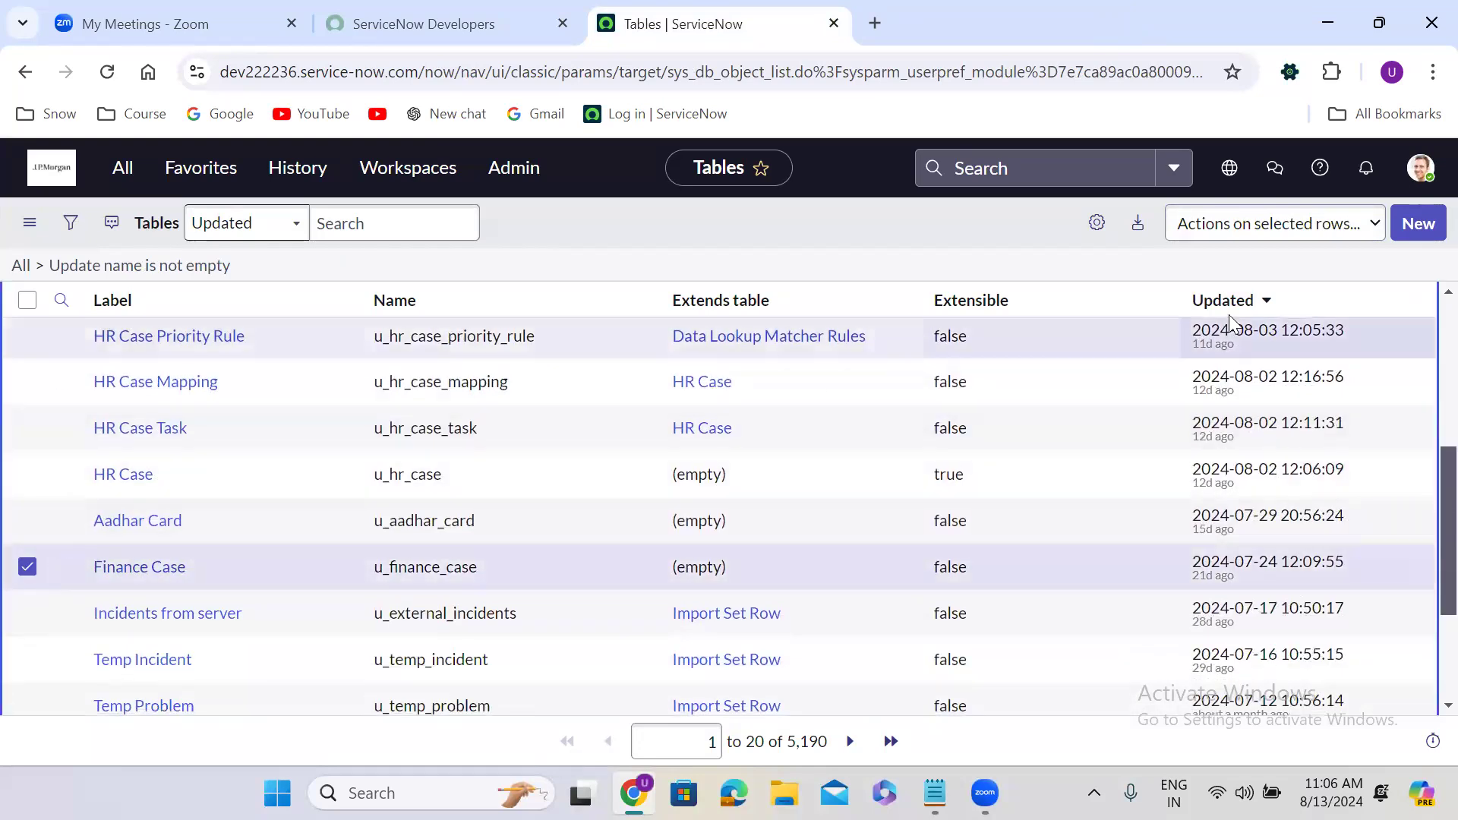
click(1276, 224)
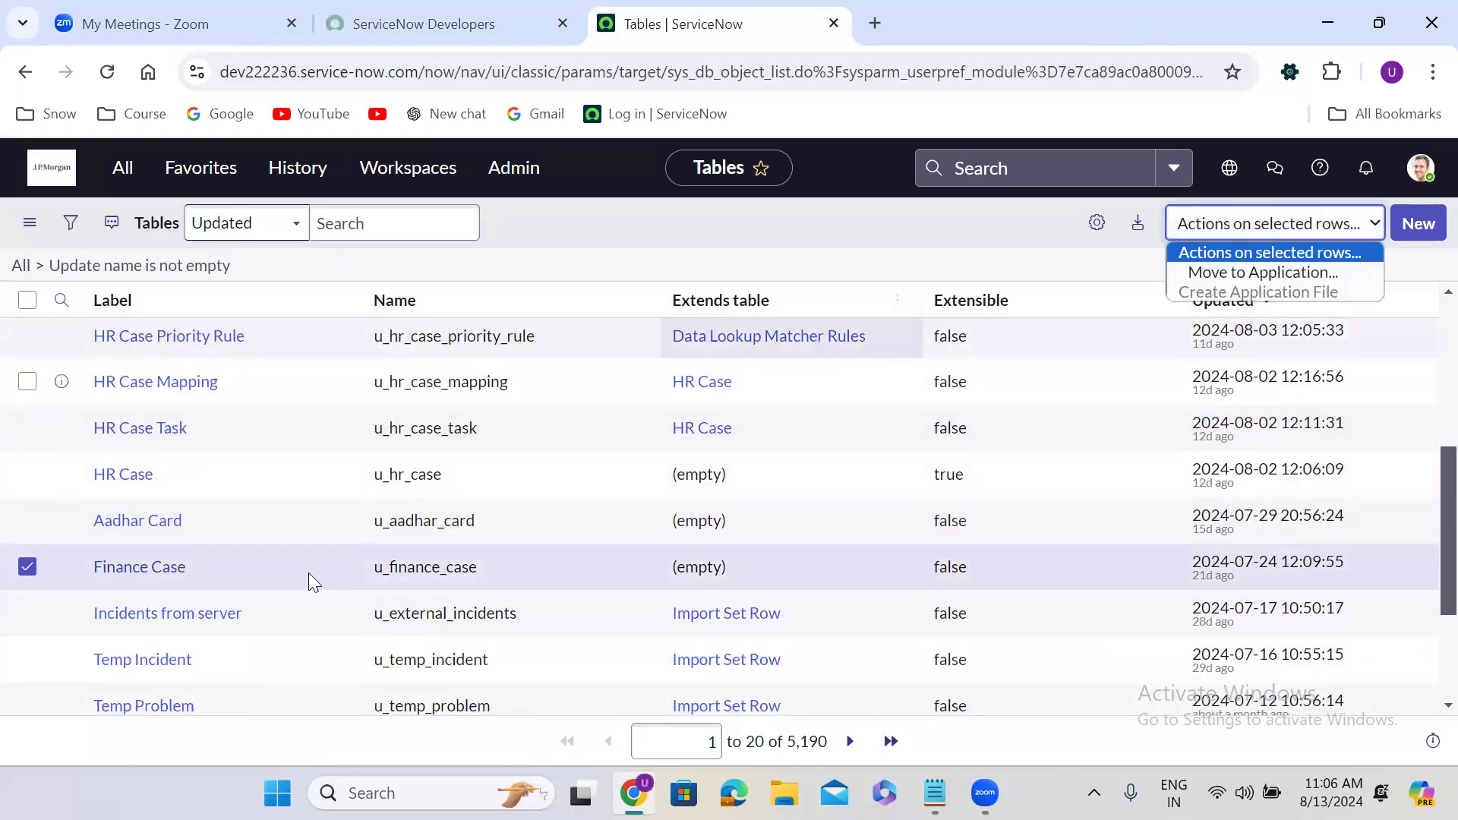
Open the Finance Case table record in a new tab and switch to it.
right_click(60, 566)
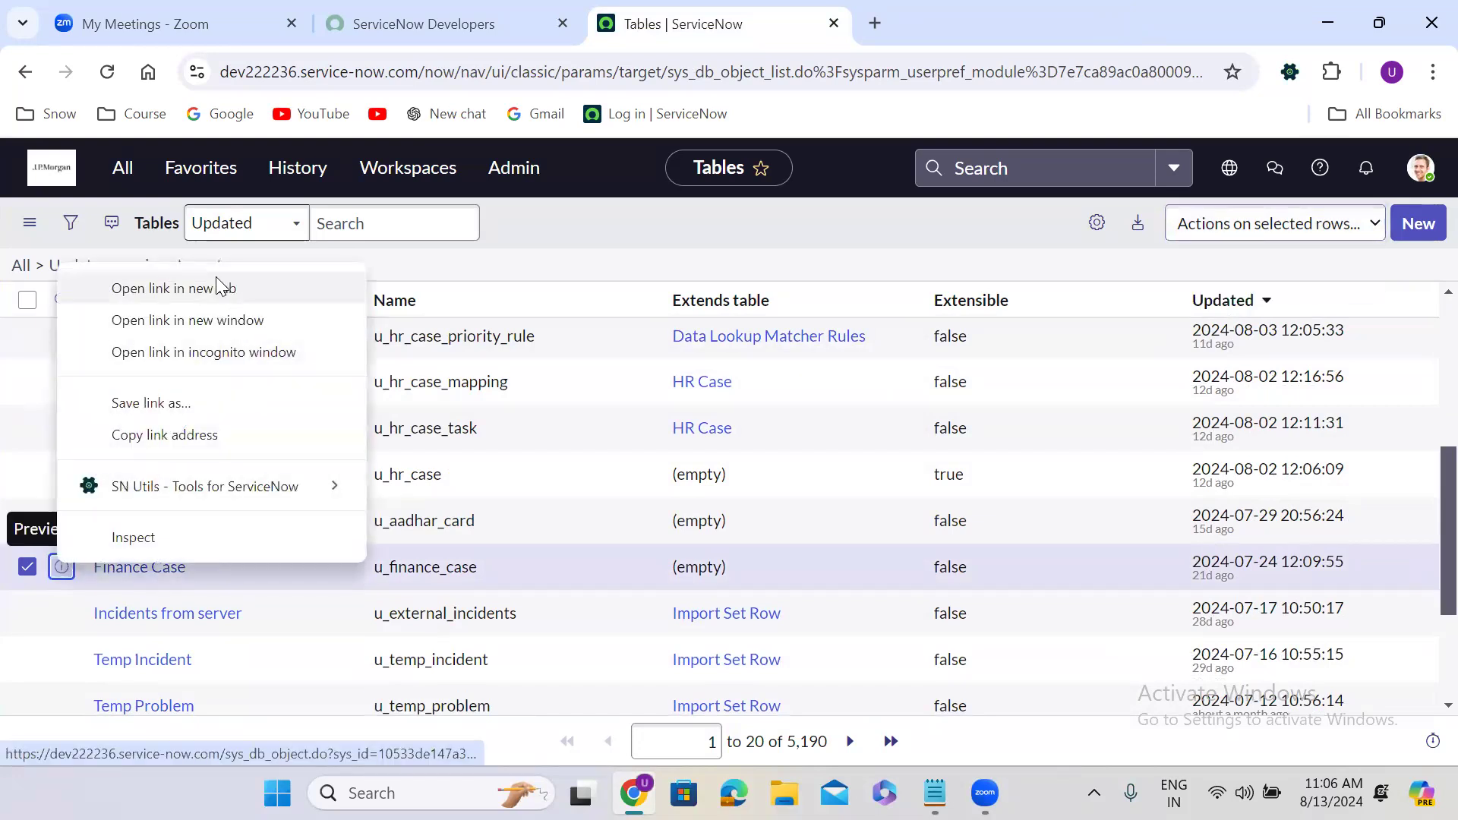
click(218, 288)
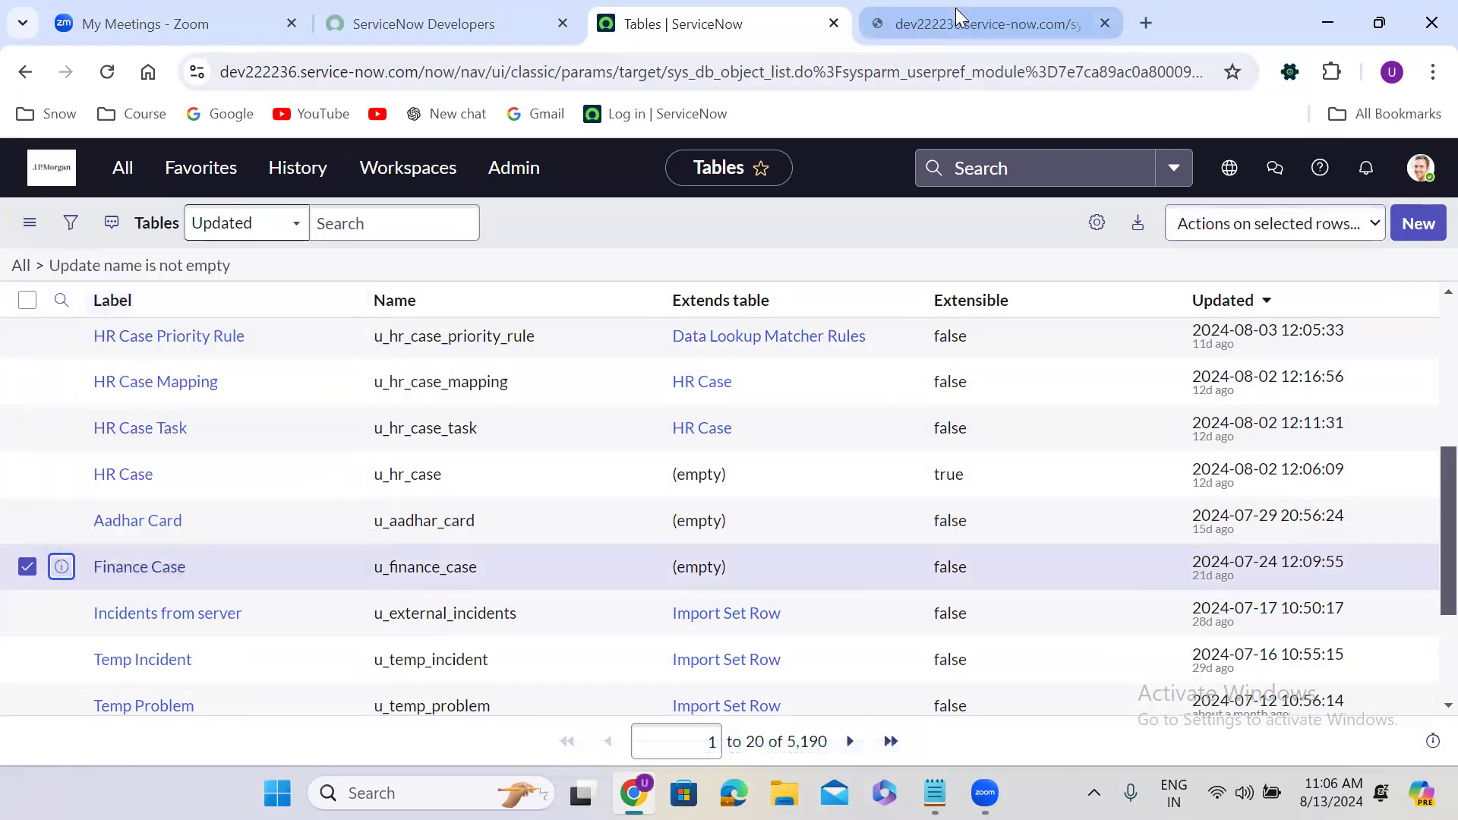
click(957, 17)
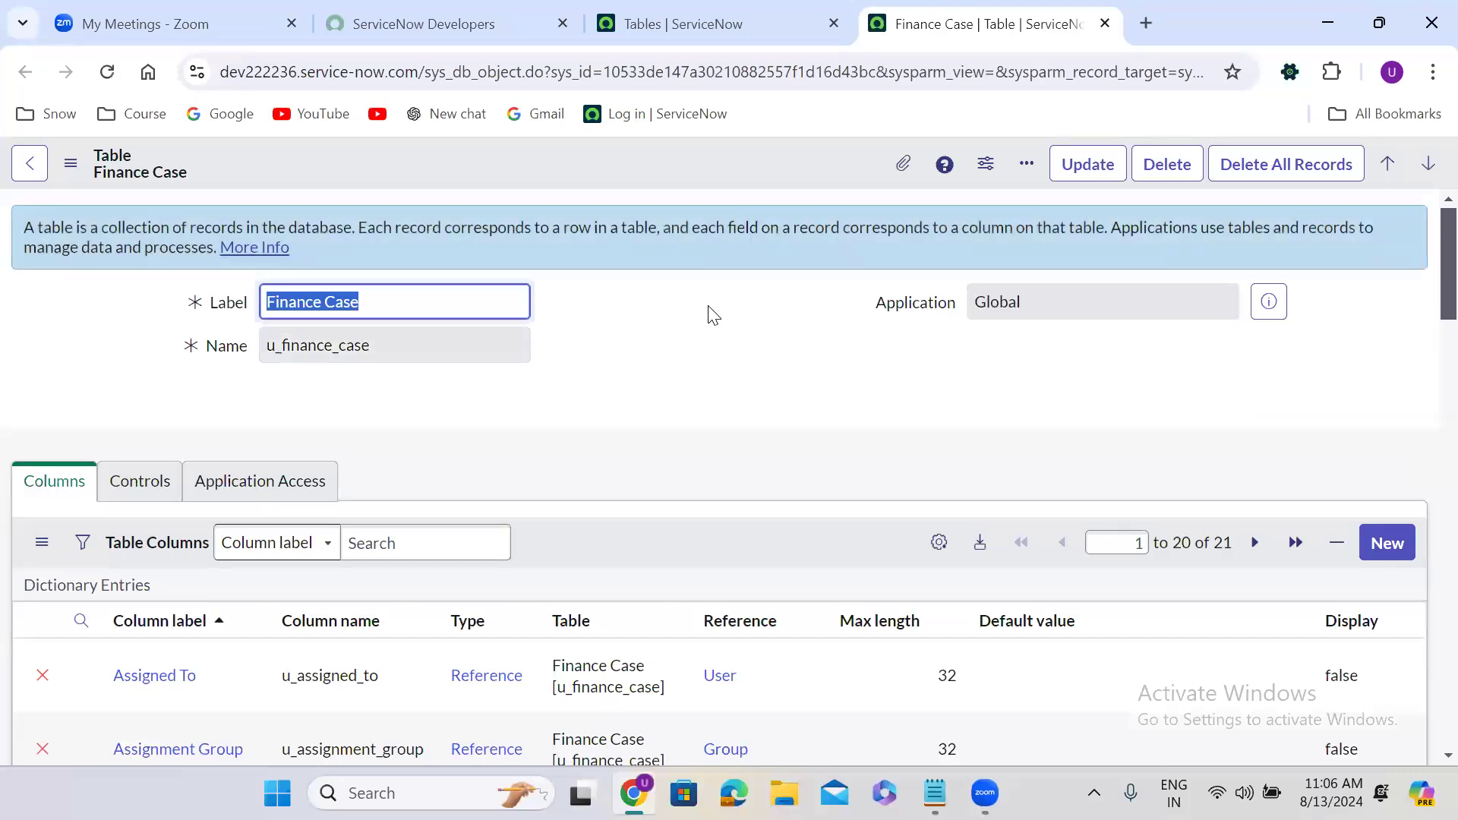
Delete the Finance Case table, confirming with 'delete', then close its tab.
click(667, 309)
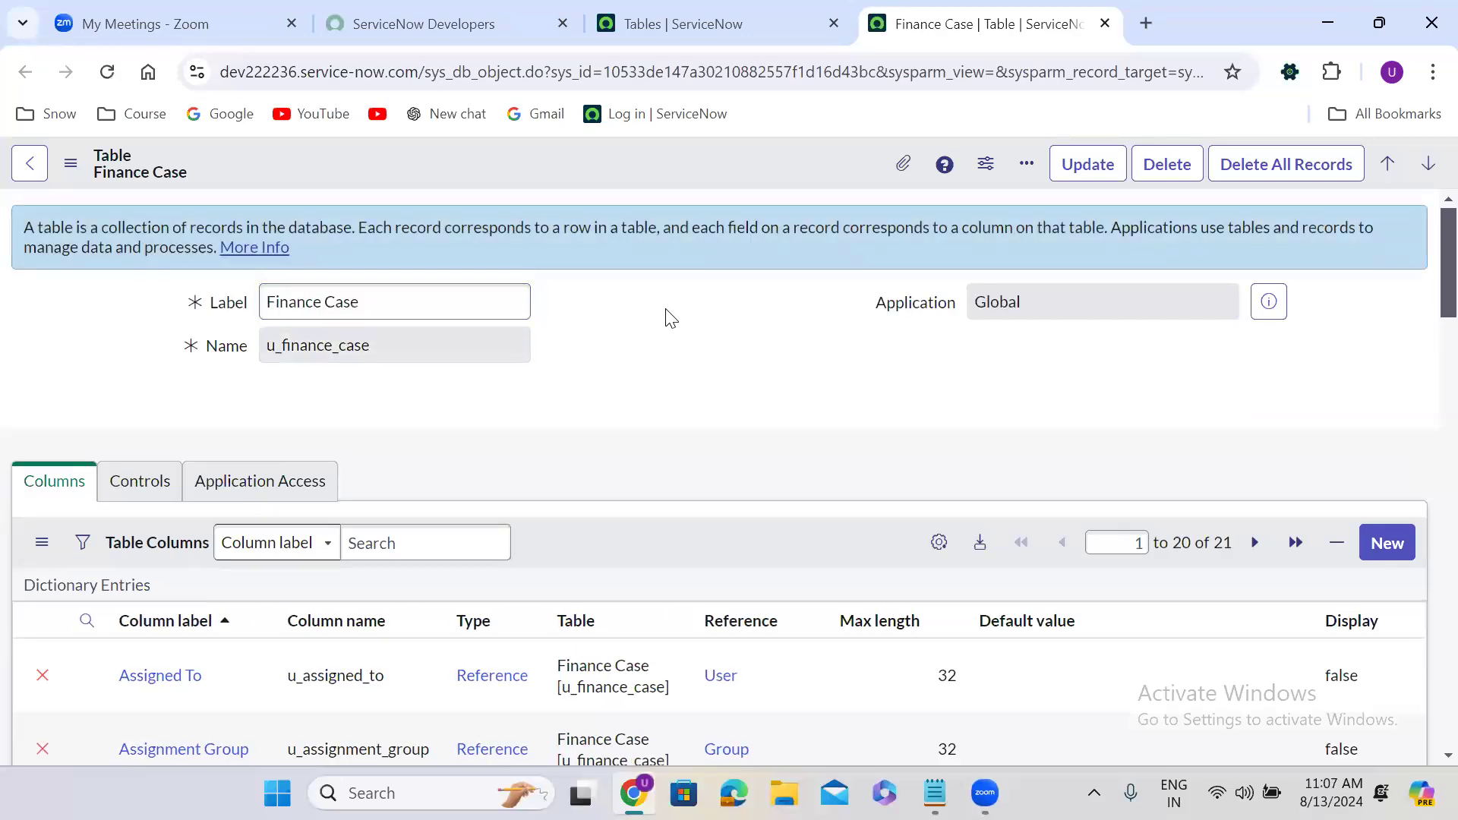
click(1170, 170)
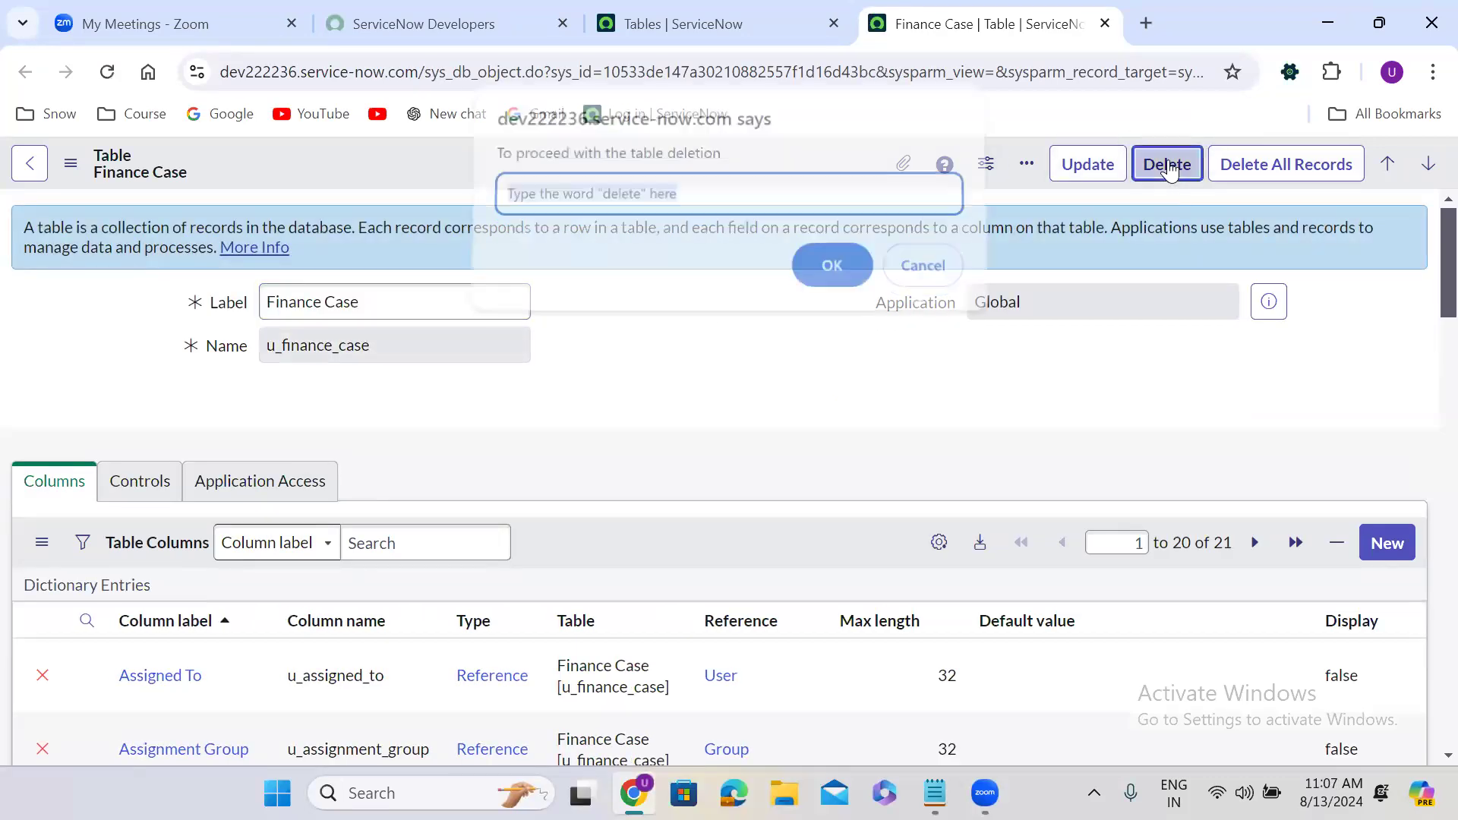
text(delete)
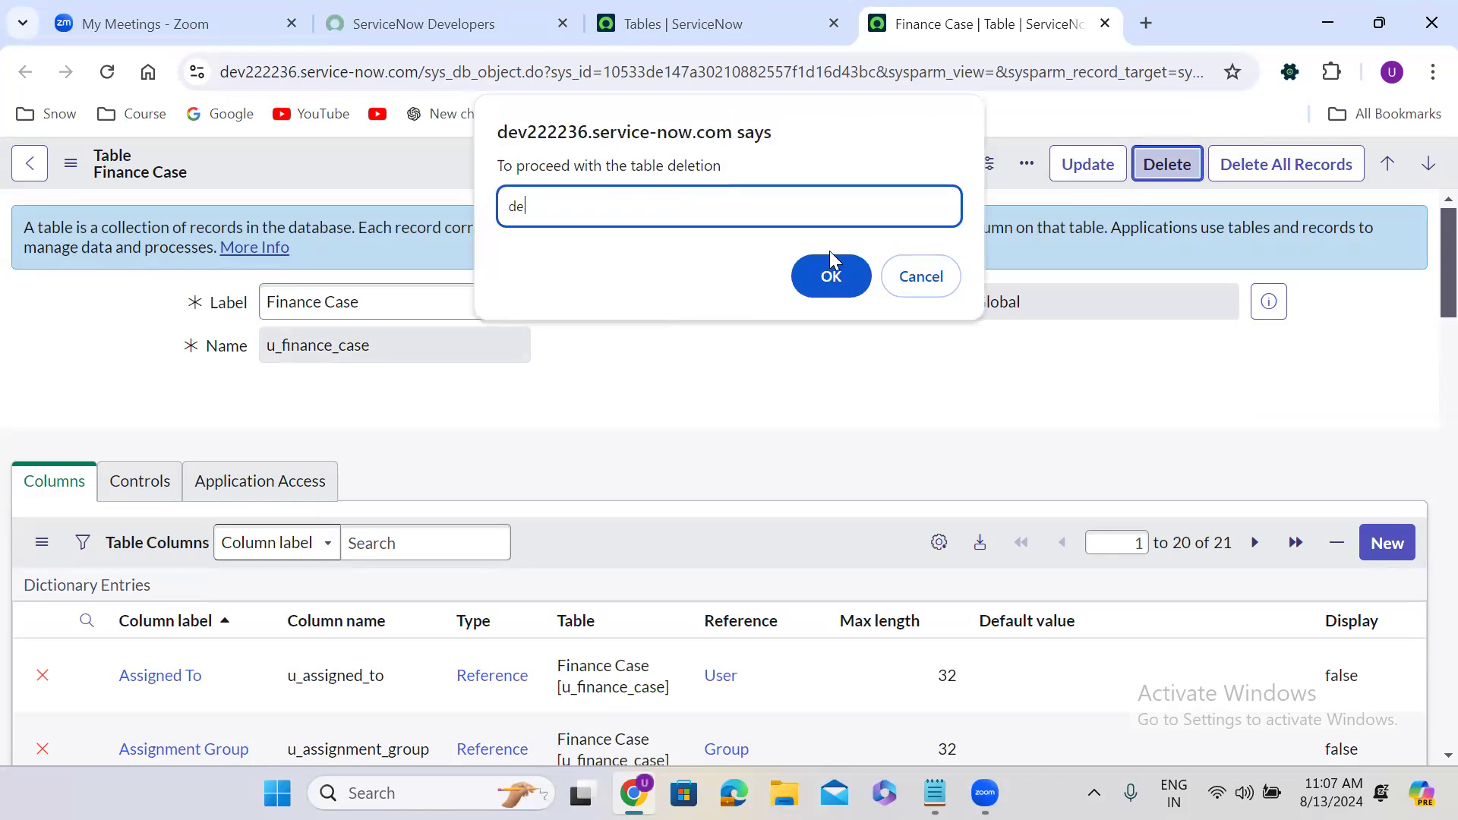
click(830, 274)
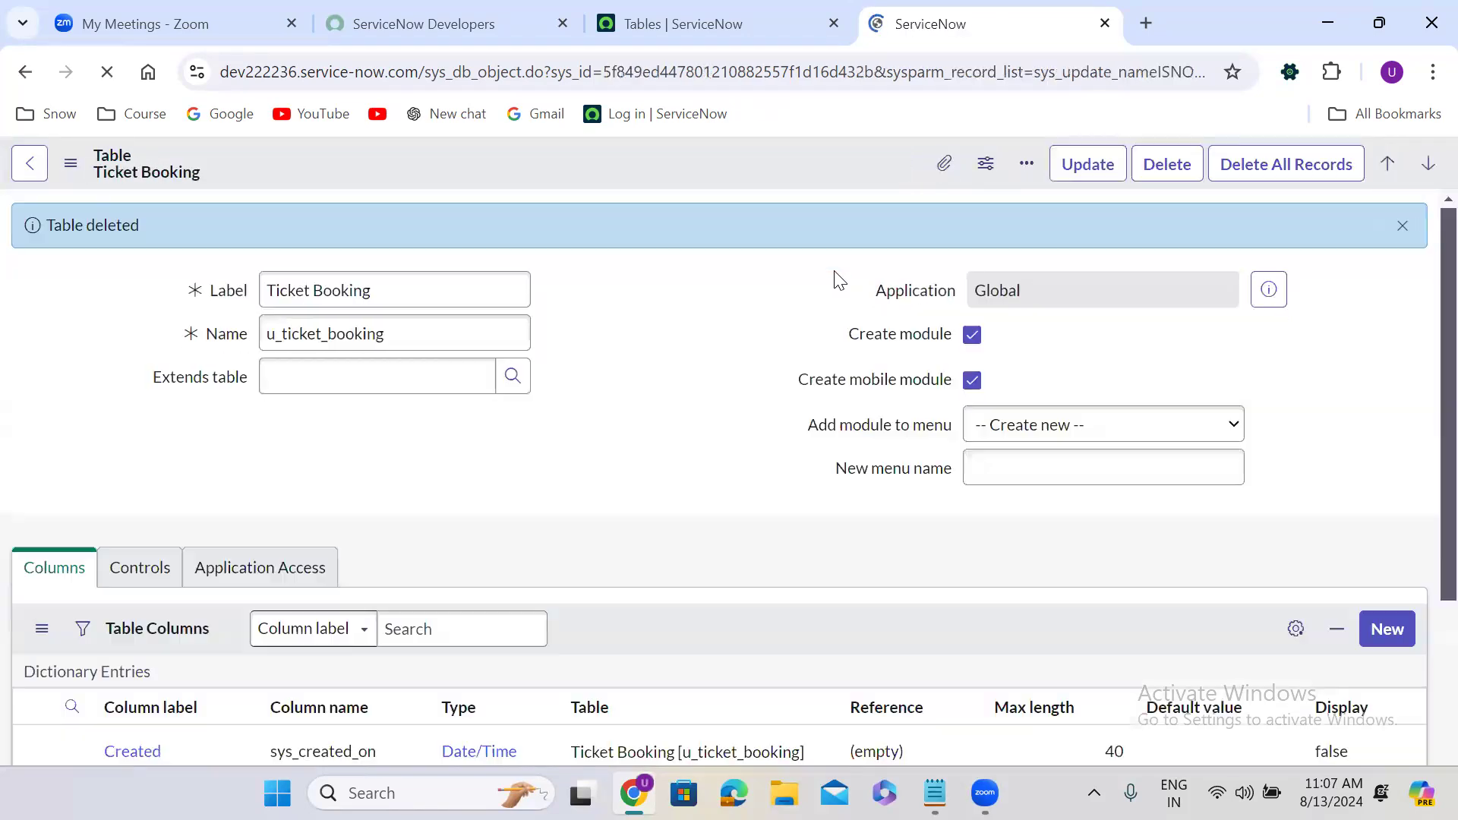
click(1105, 23)
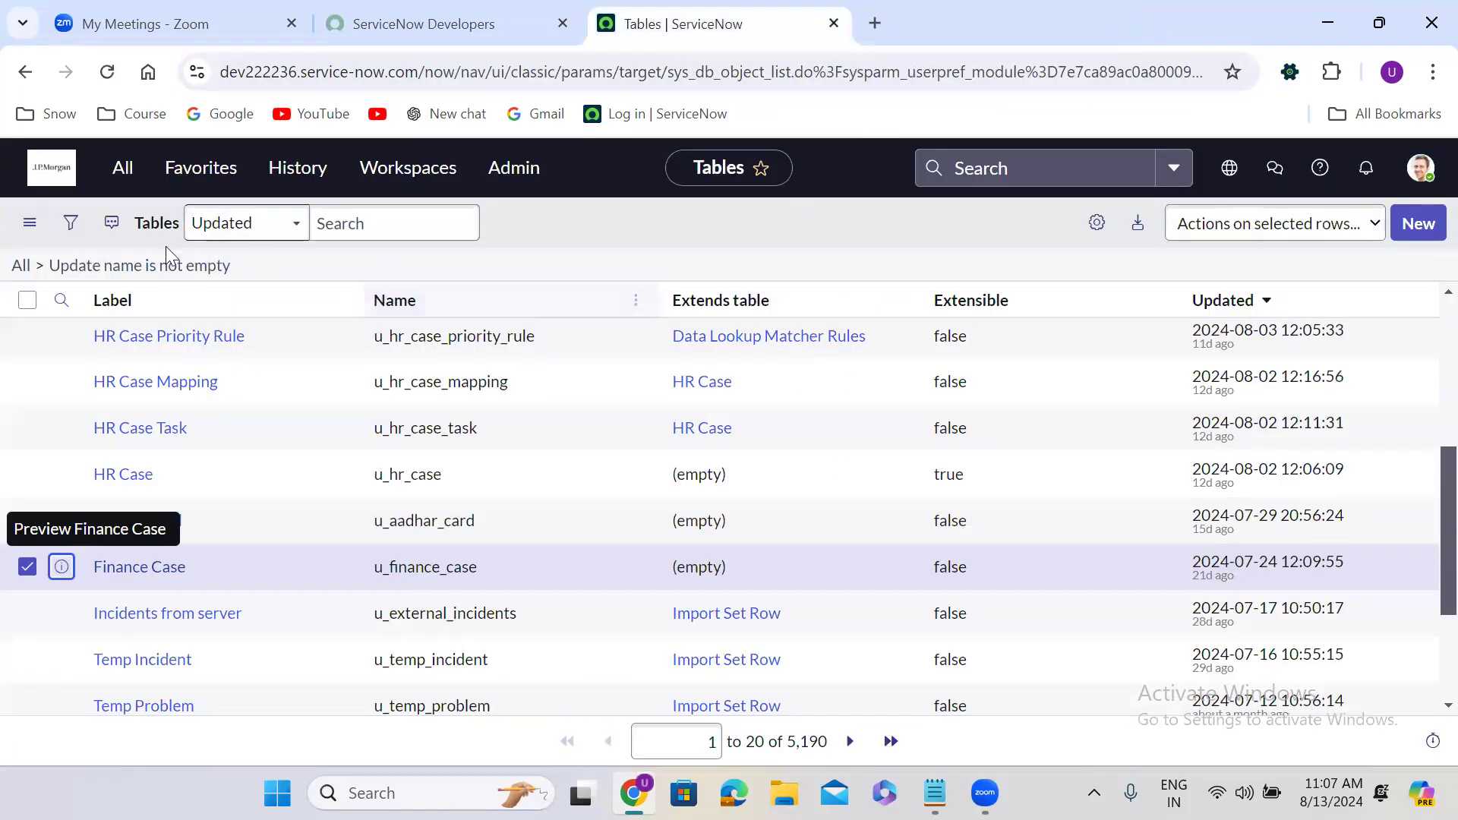
Clear the Tables list filter and start a new table record.
click(20, 267)
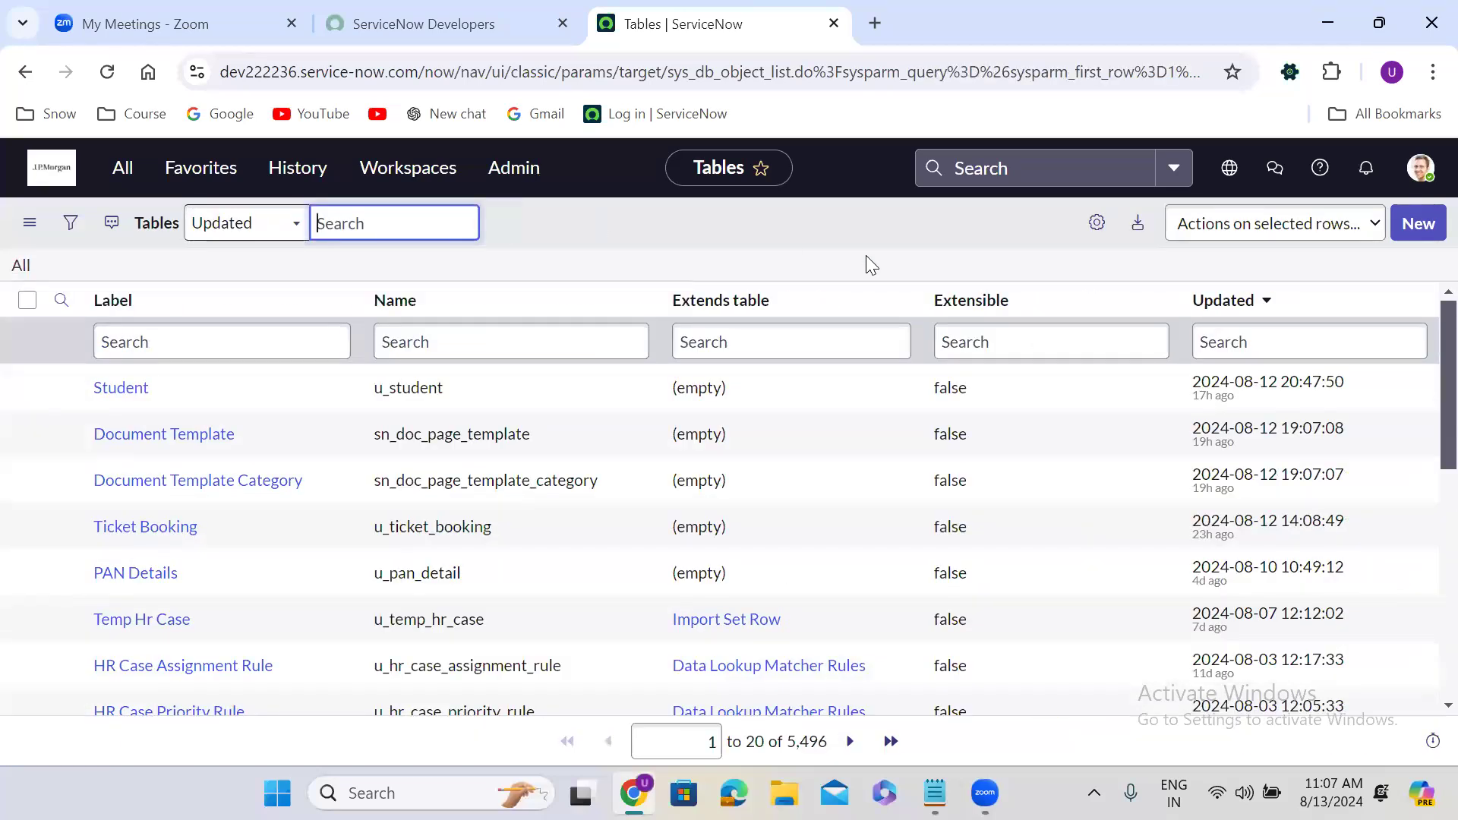
click(1421, 222)
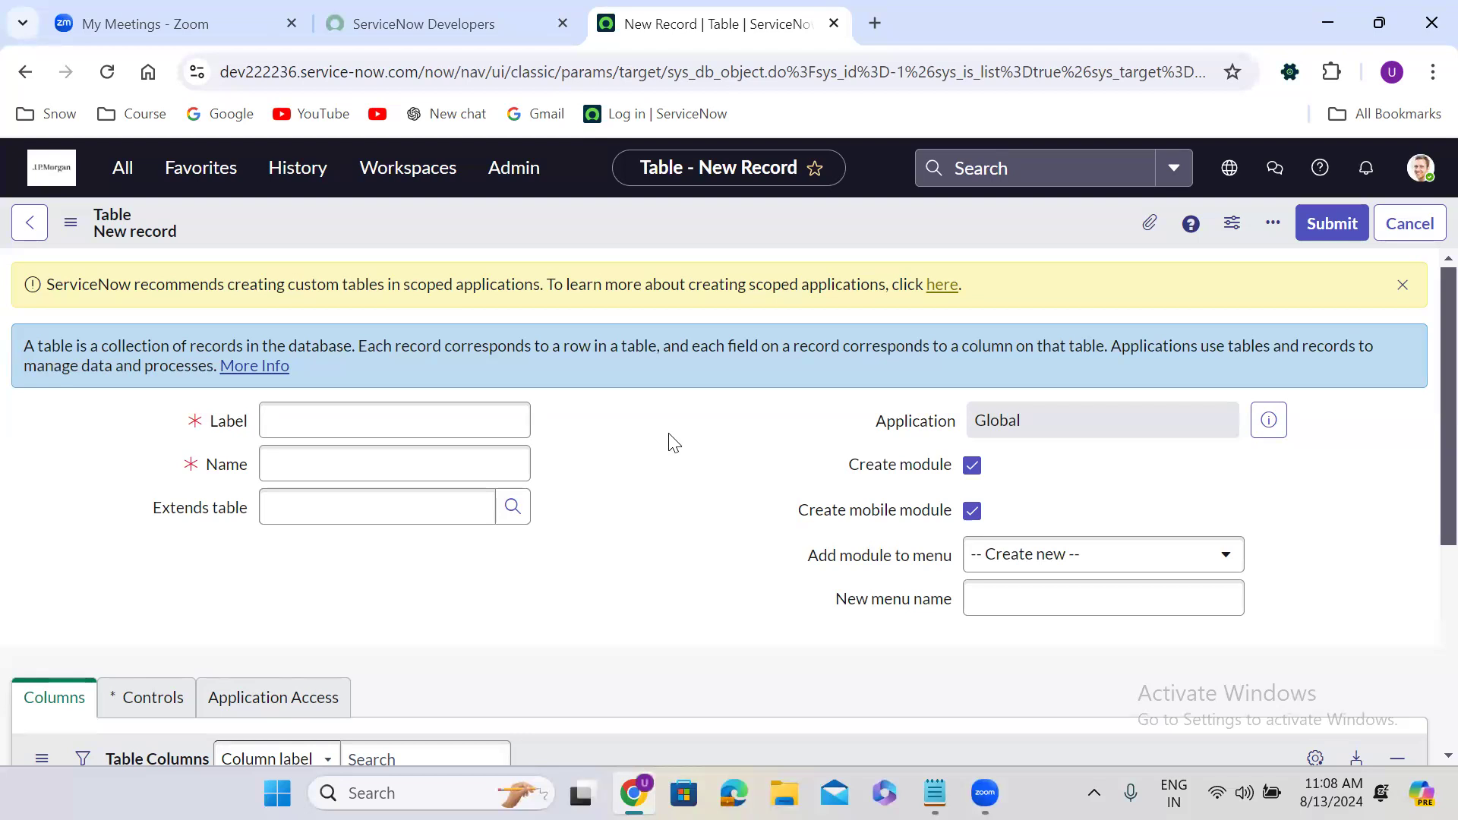
Save a new table labelled 'Finance Case' (u_finance_case) without creating a module.
click(301, 425)
text(Fi)
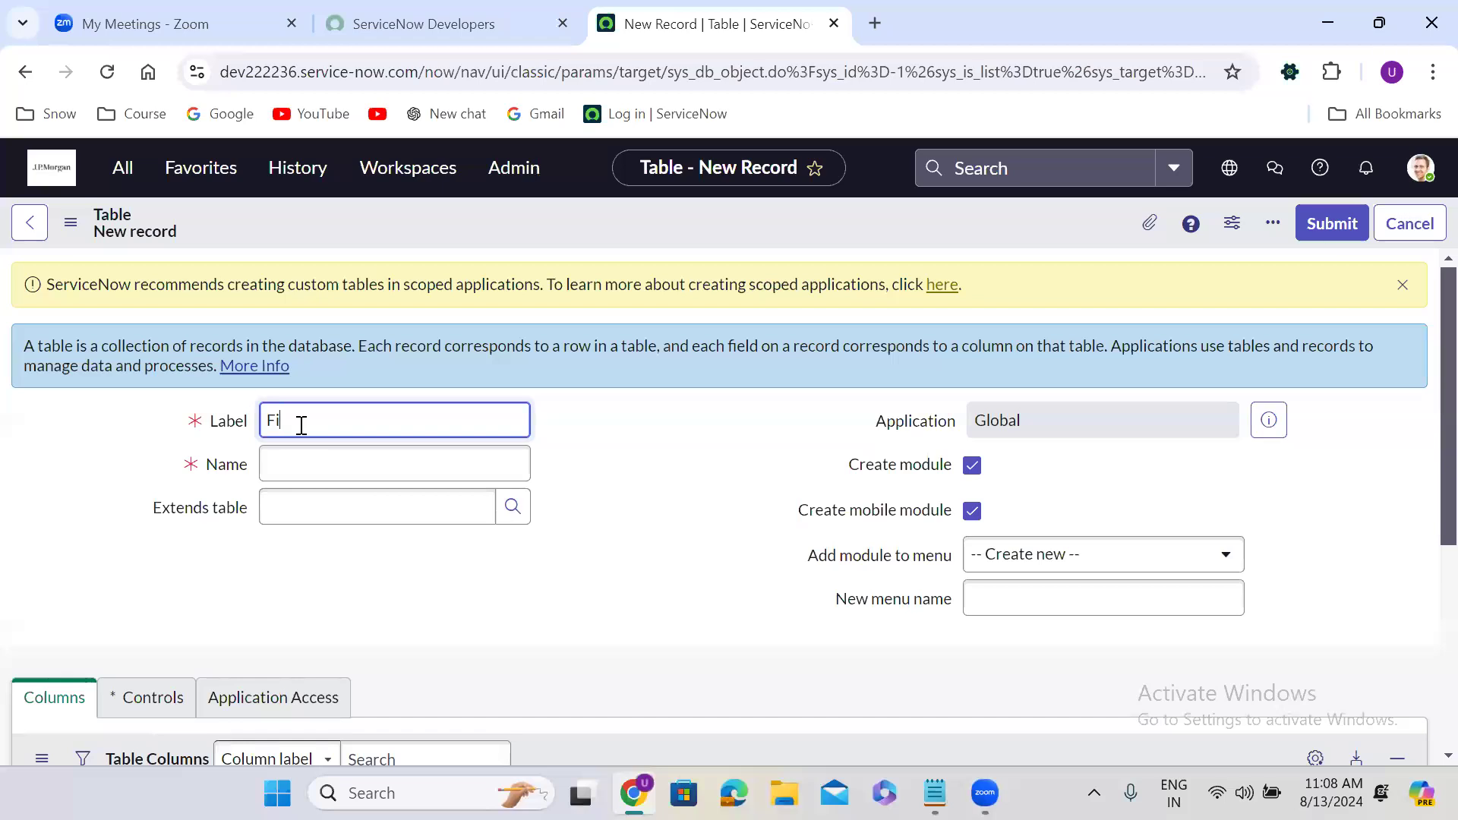
text(nance Case)
click(345, 466)
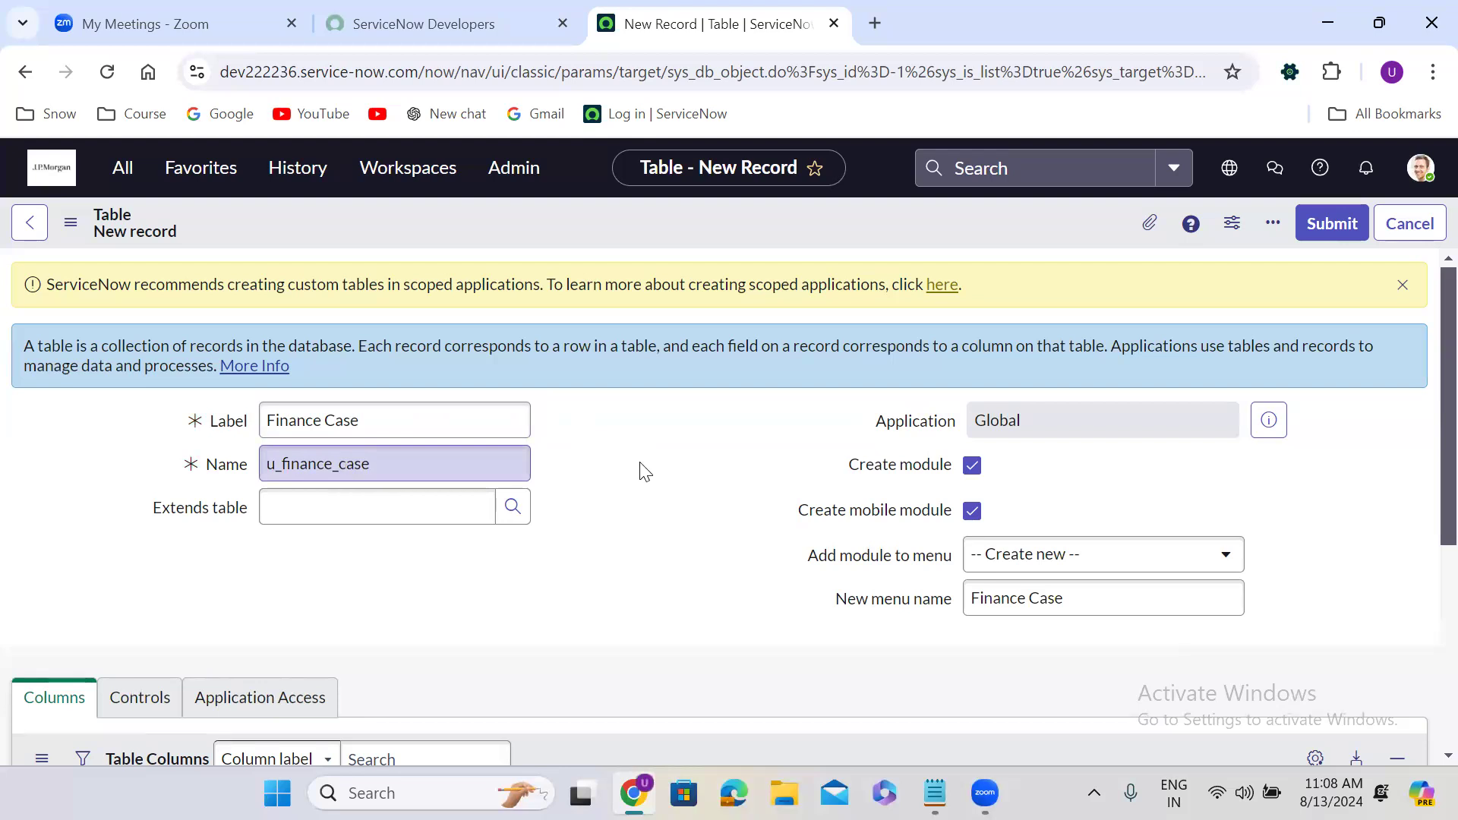
click(973, 467)
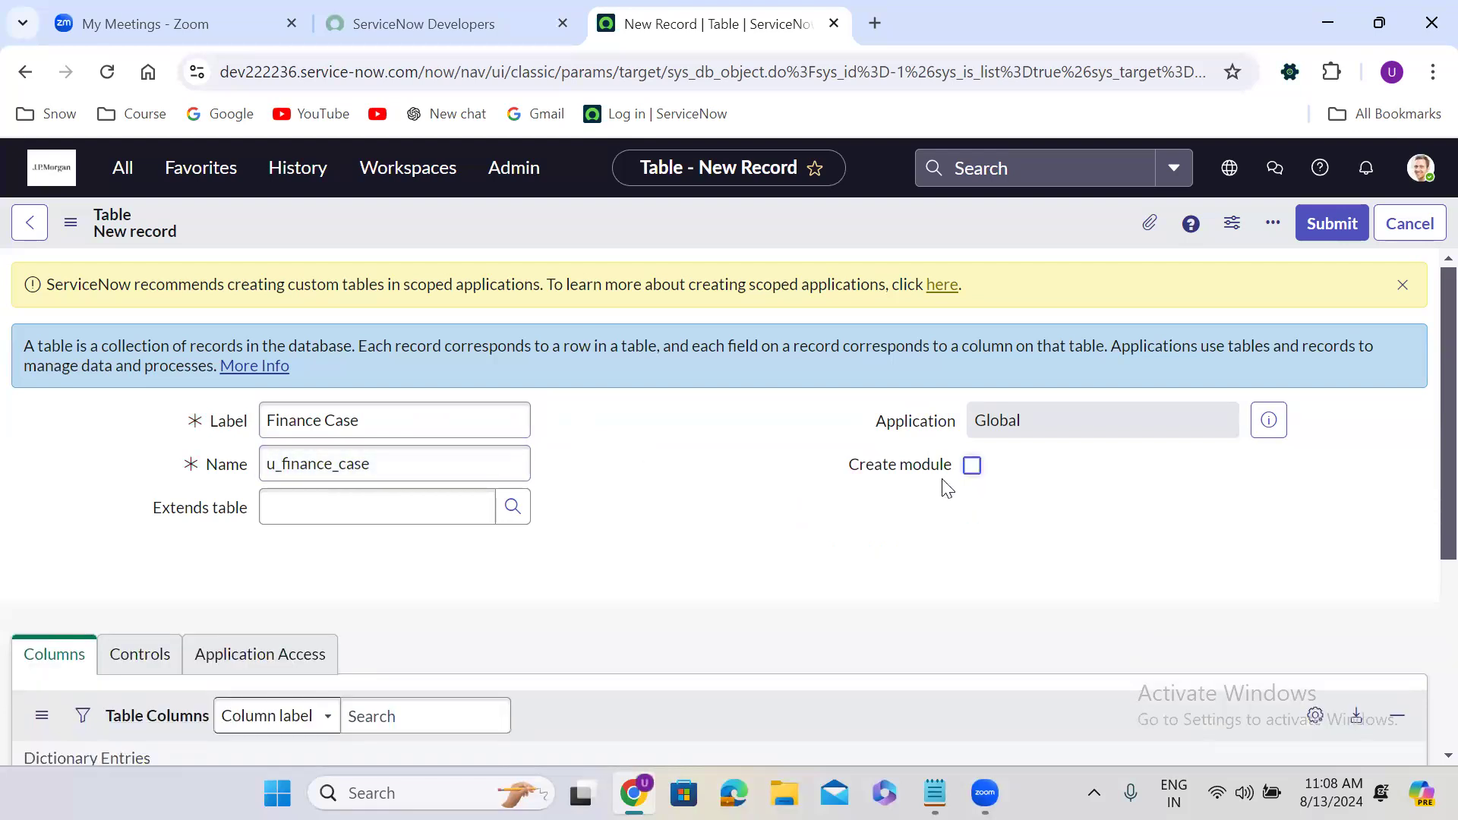
click(280, 509)
click(380, 463)
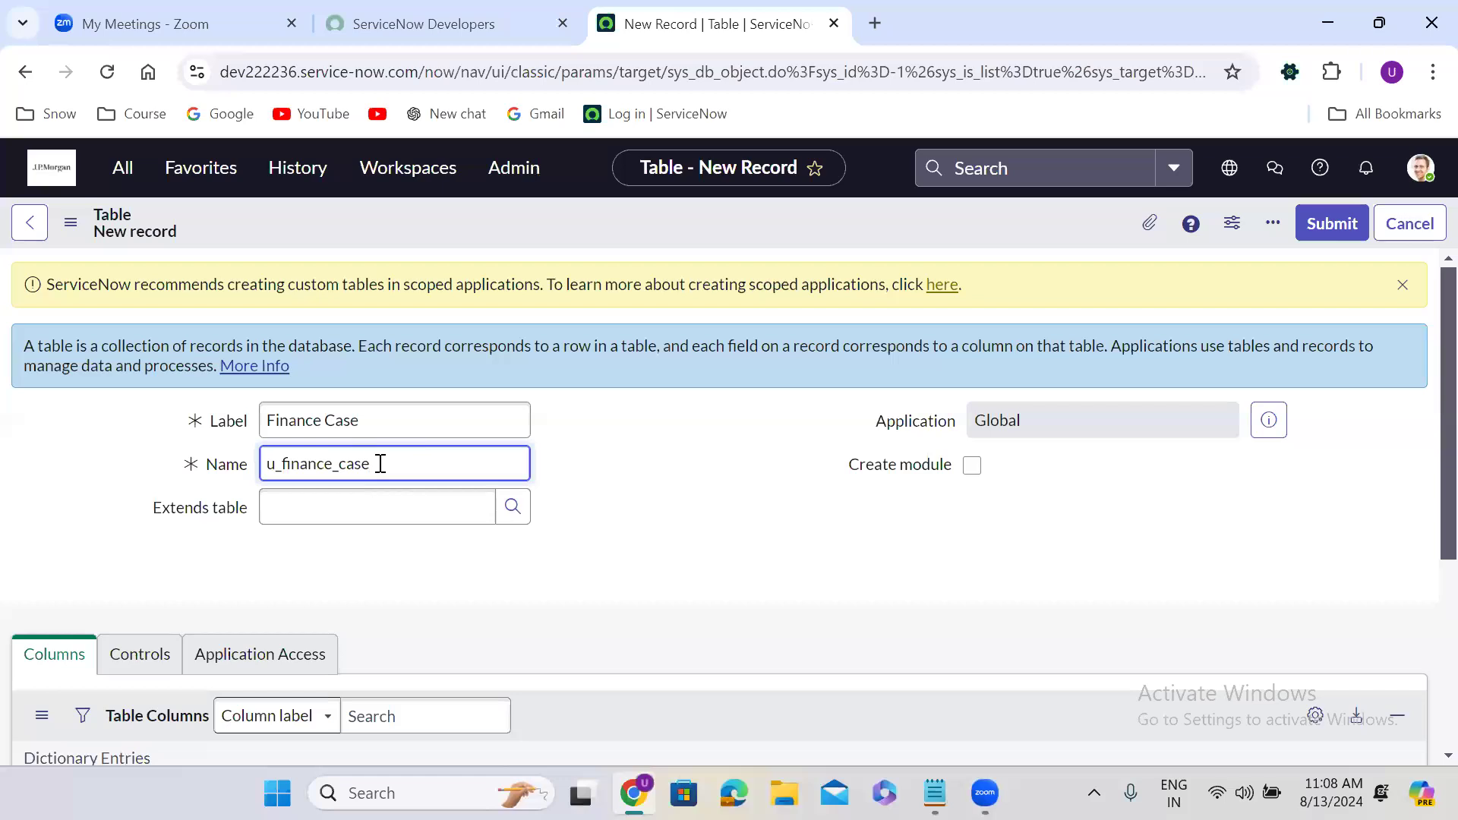
right_click(662, 218)
click(711, 235)
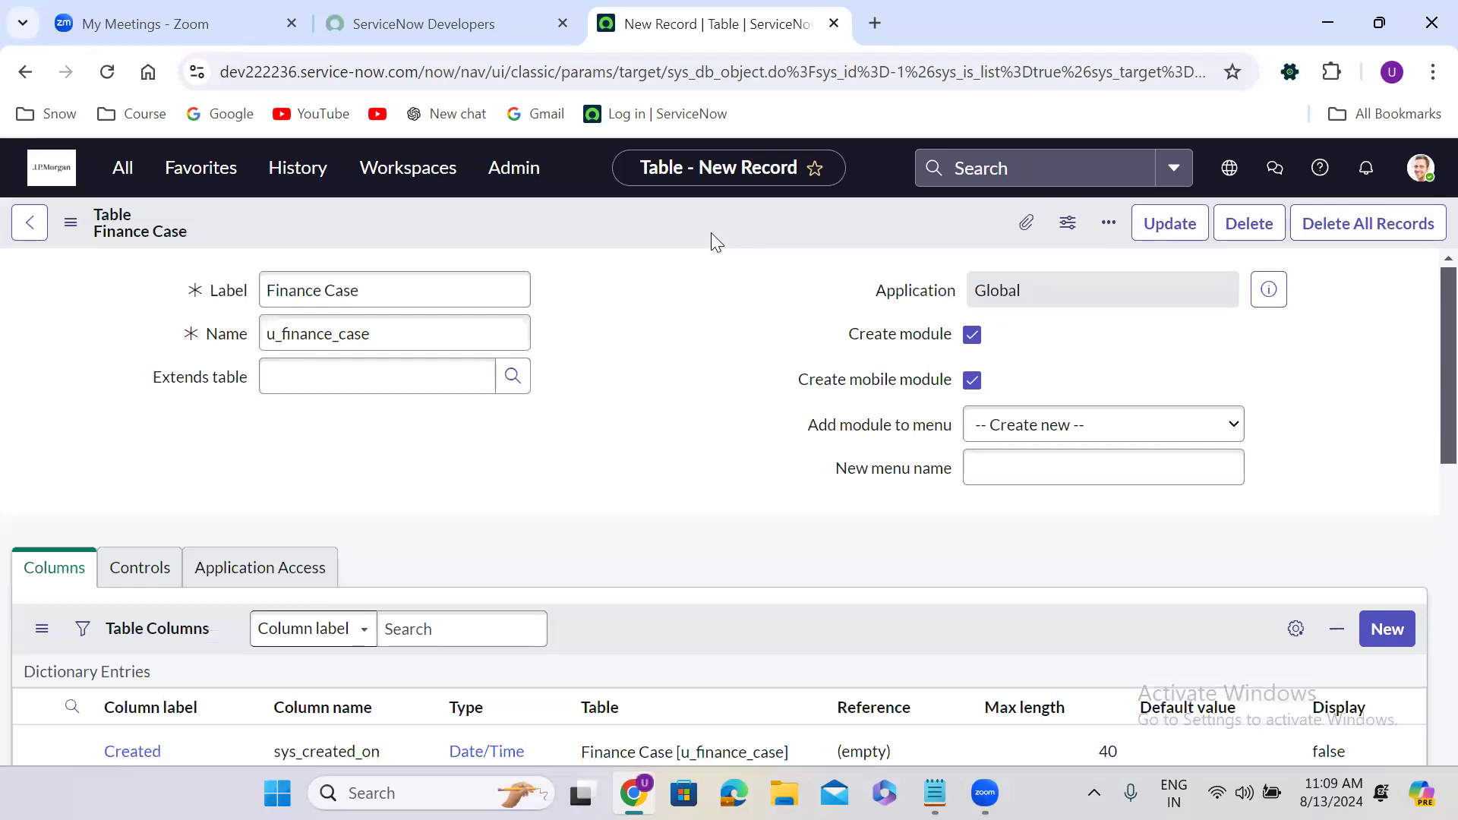
Scroll through the Table Columns list to review the six default system columns.
scroll(642, 419, down, 5)
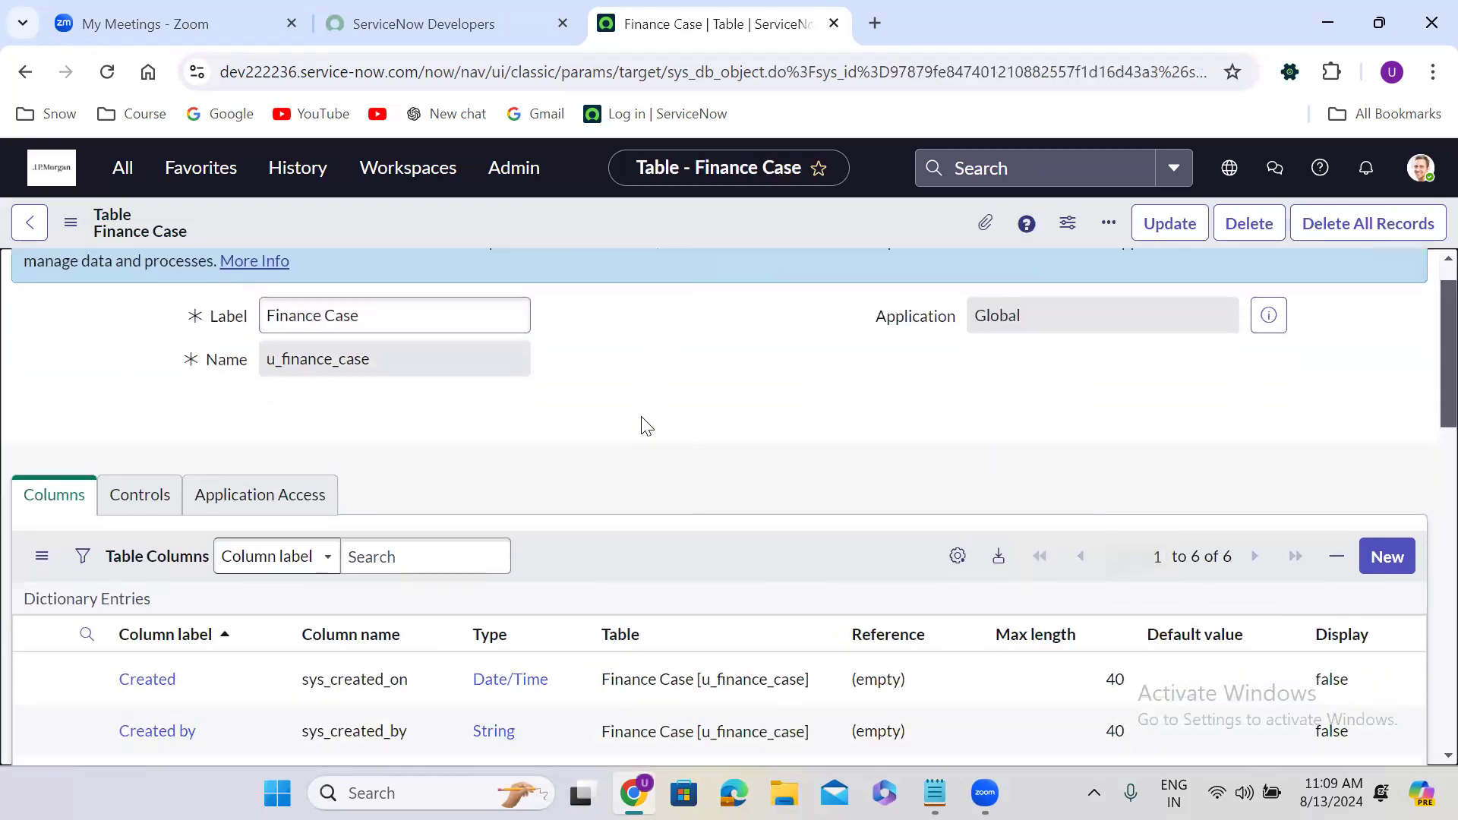
scroll(641, 416, up, 1)
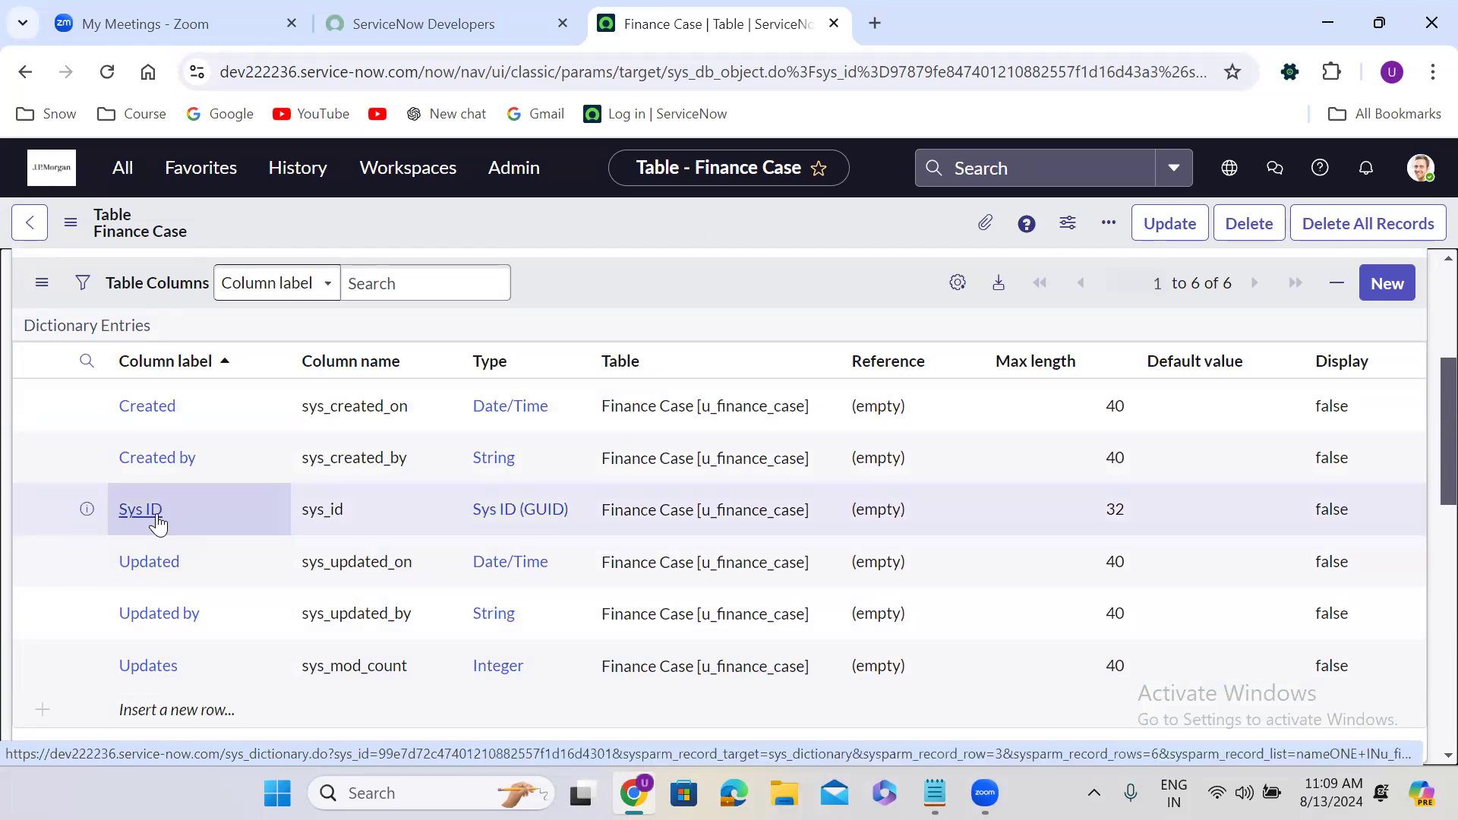
scroll(398, 585, down, 1)
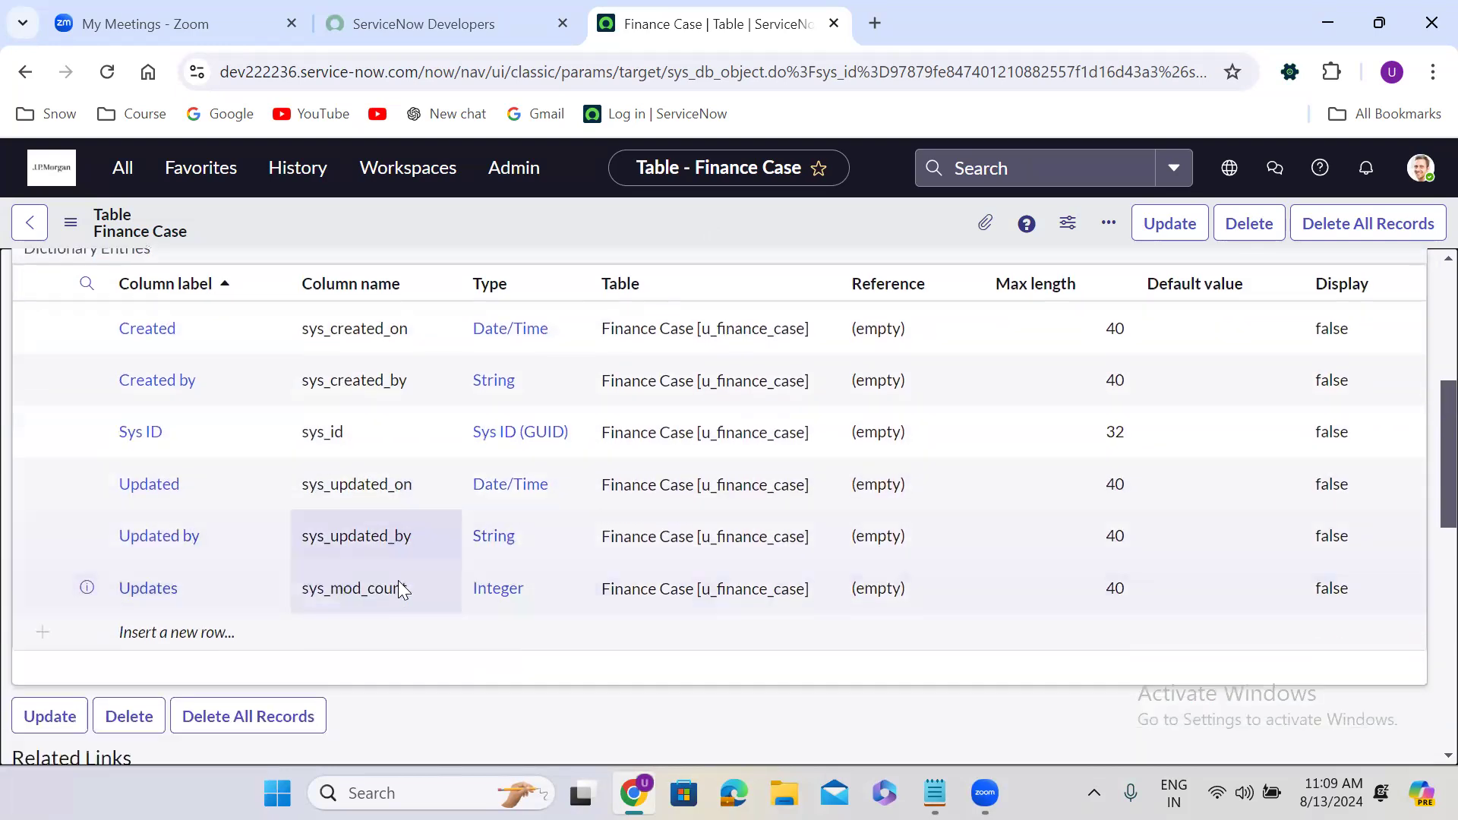
scroll(398, 585, down, 5)
Preview the empty Finance Case form via Show Form twice, returning to the table record each time.
click(76, 446)
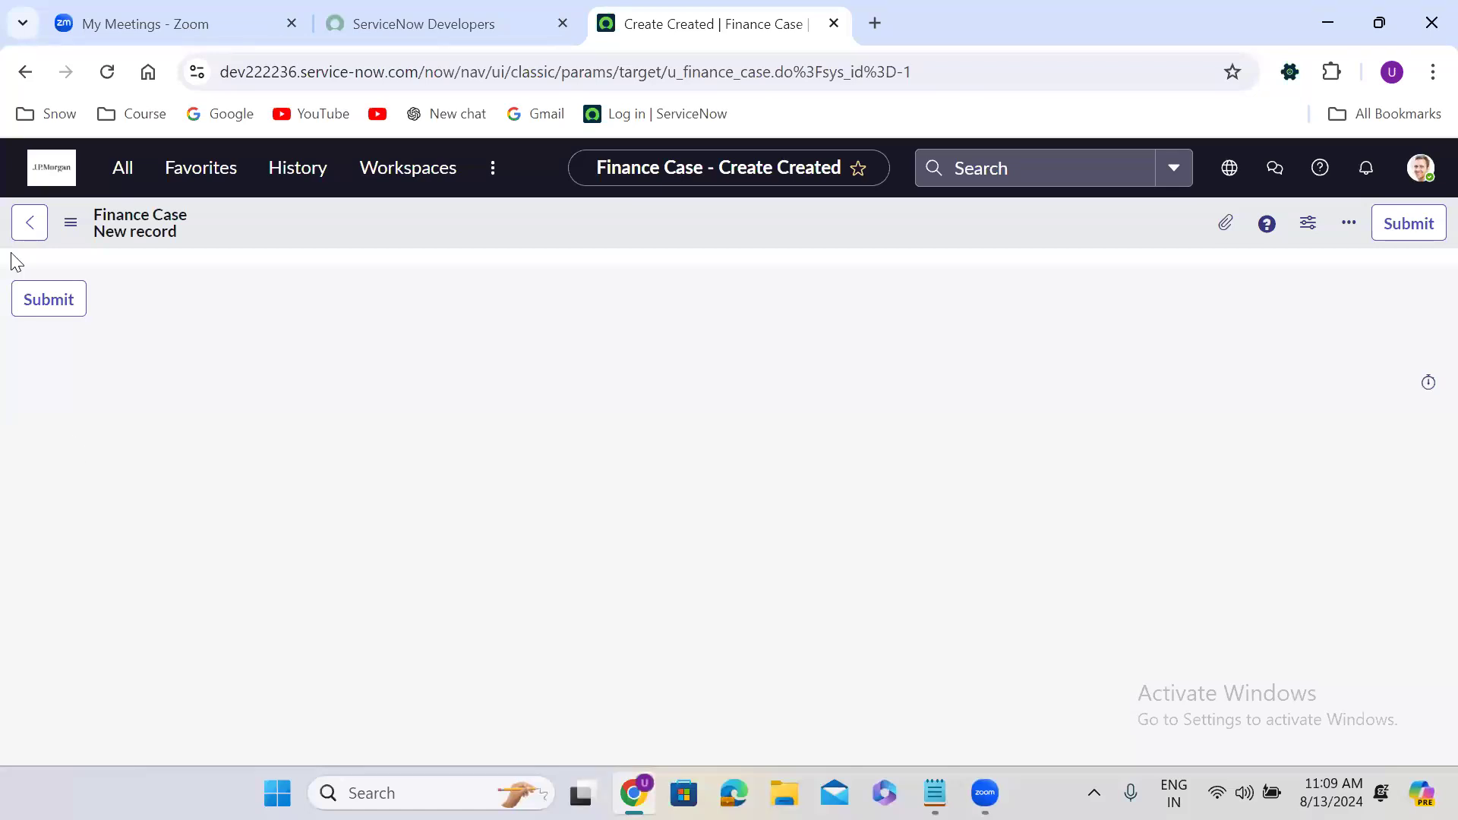
click(23, 74)
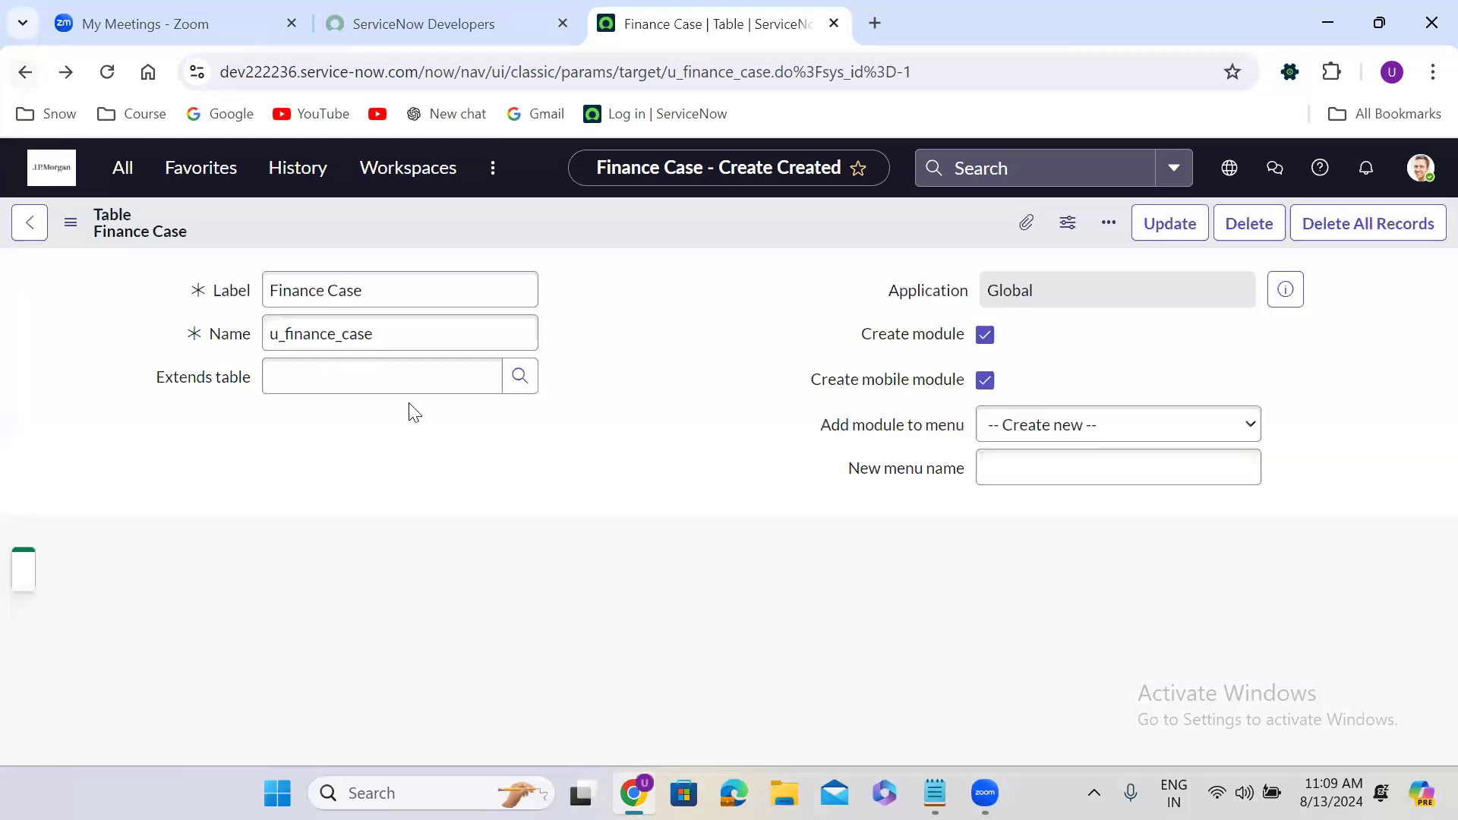
scroll(558, 461, down, 6)
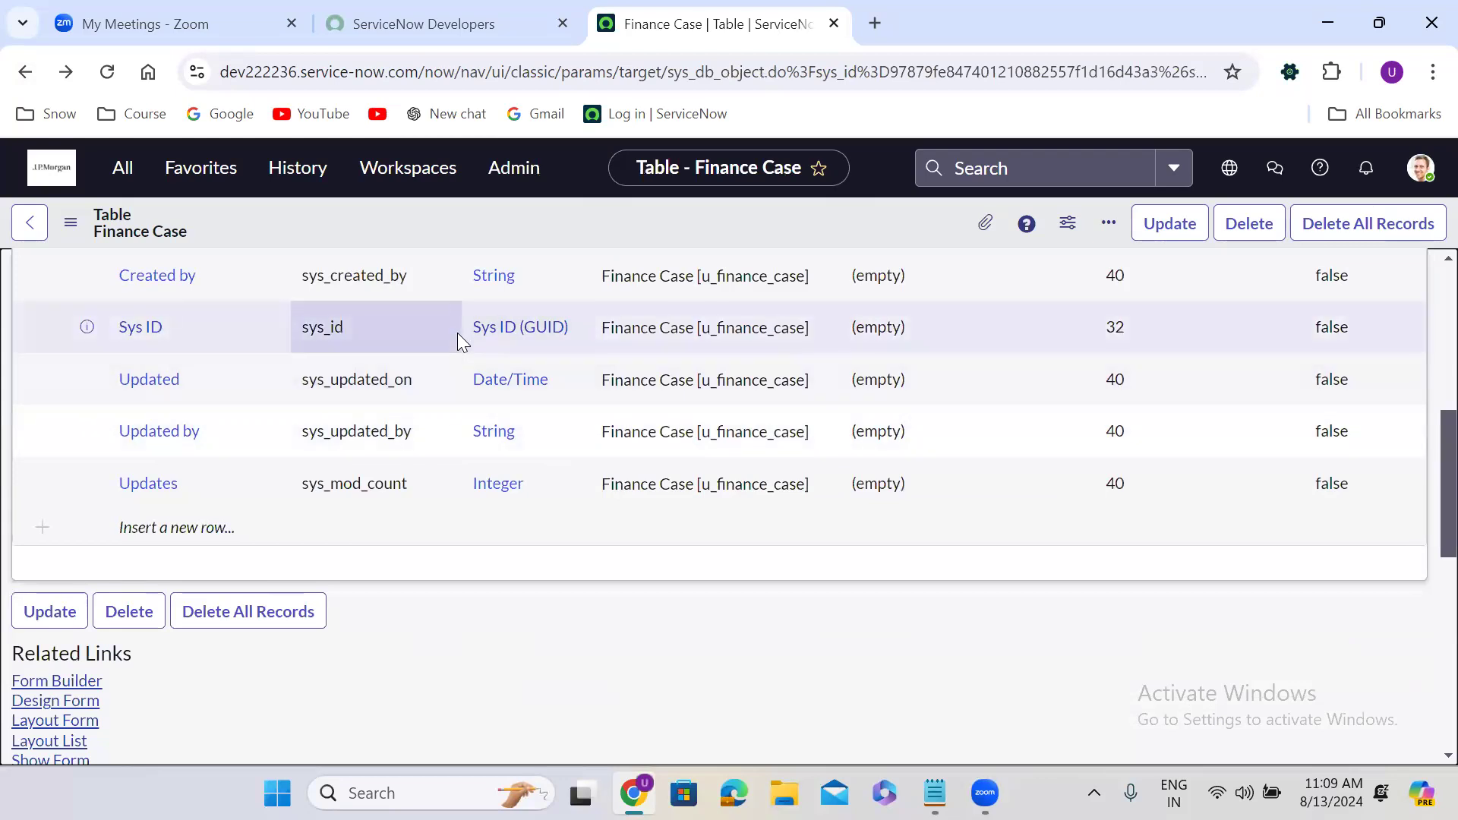
scroll(458, 333, down, 3)
click(53, 535)
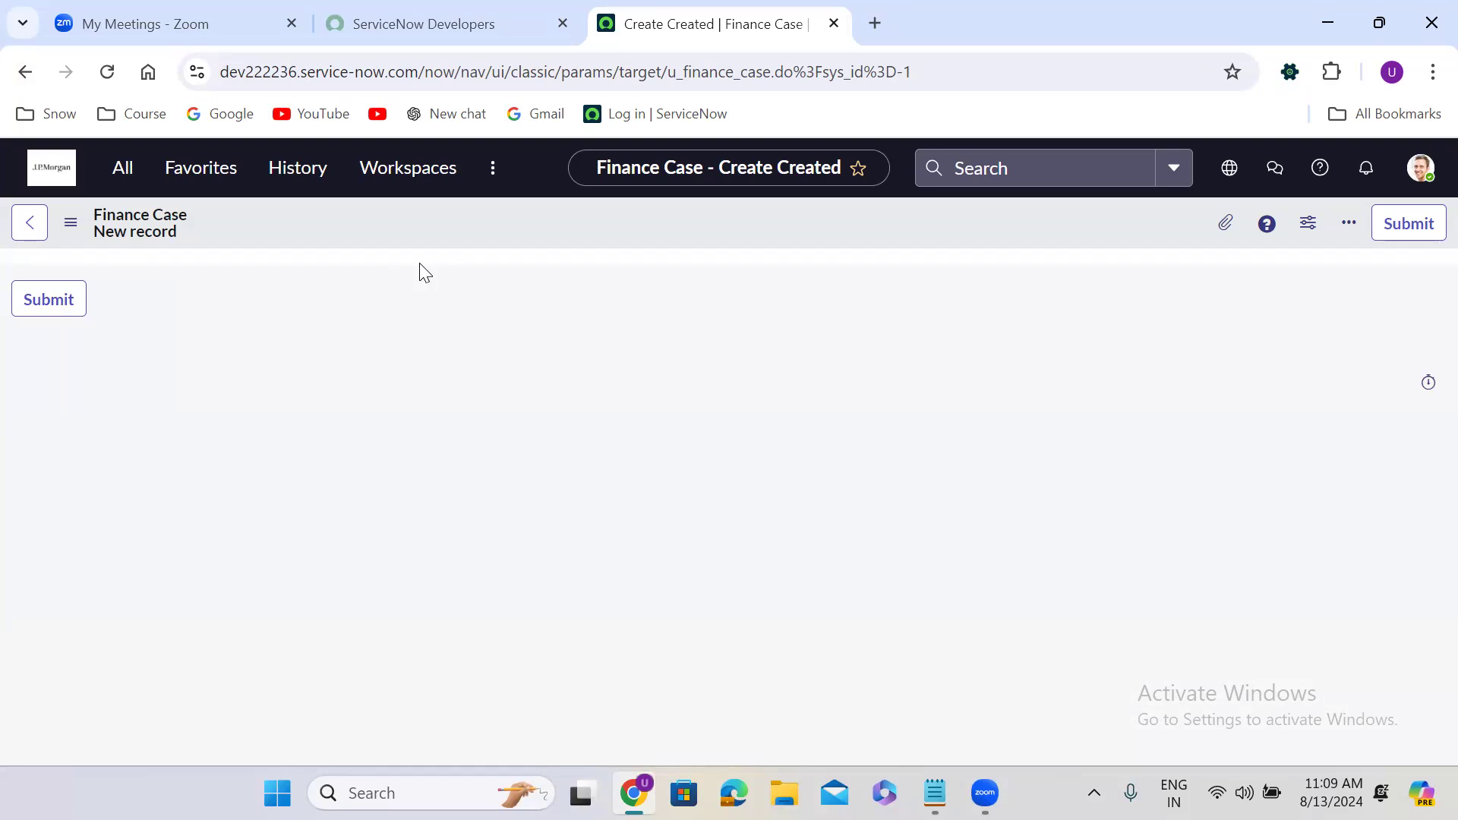
click(22, 71)
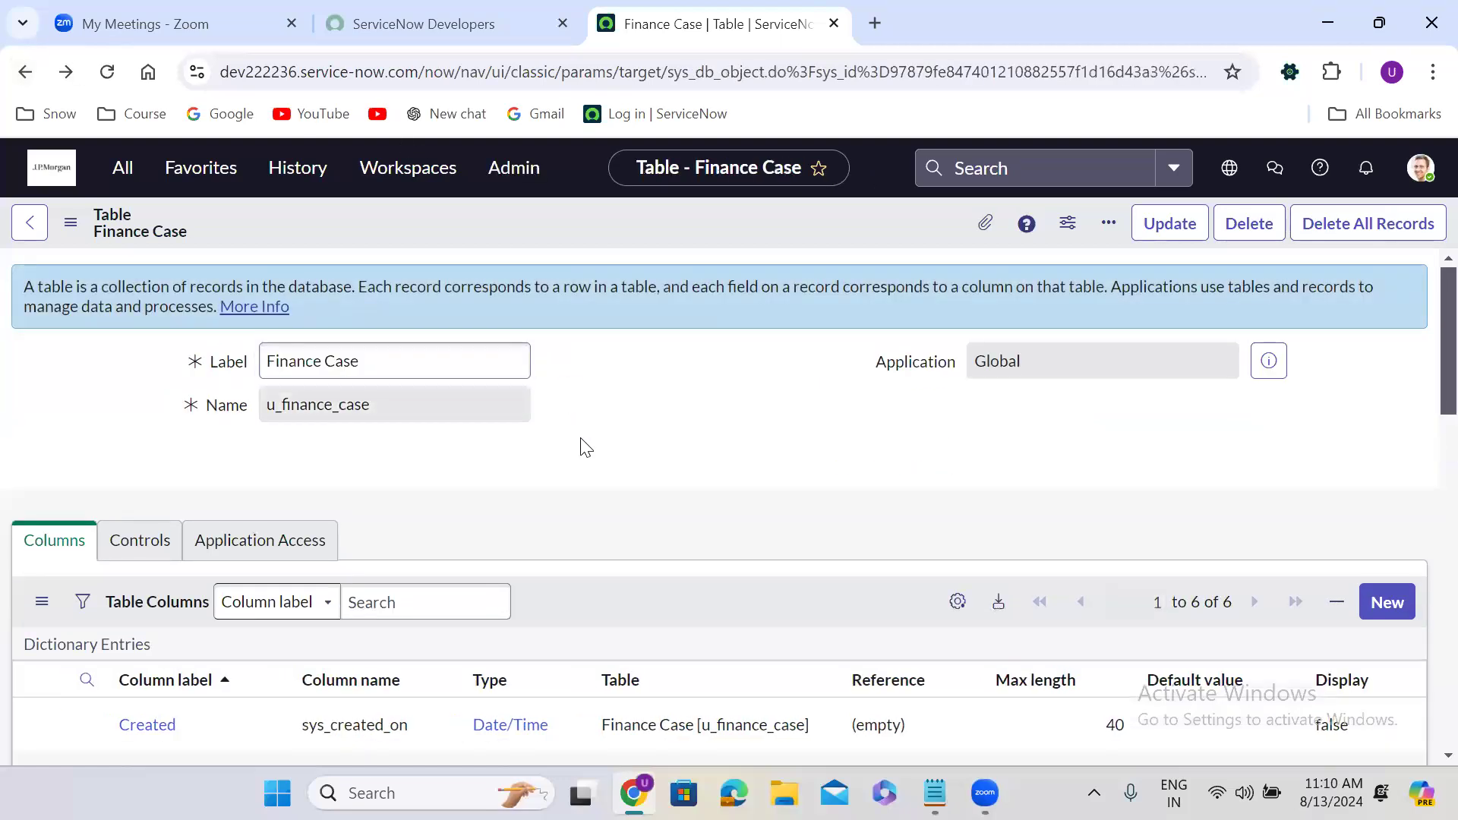
Scroll to Related Links and launch Form Builder for the Finance Case table.
scroll(582, 446, down, 4)
scroll(581, 439, down, 5)
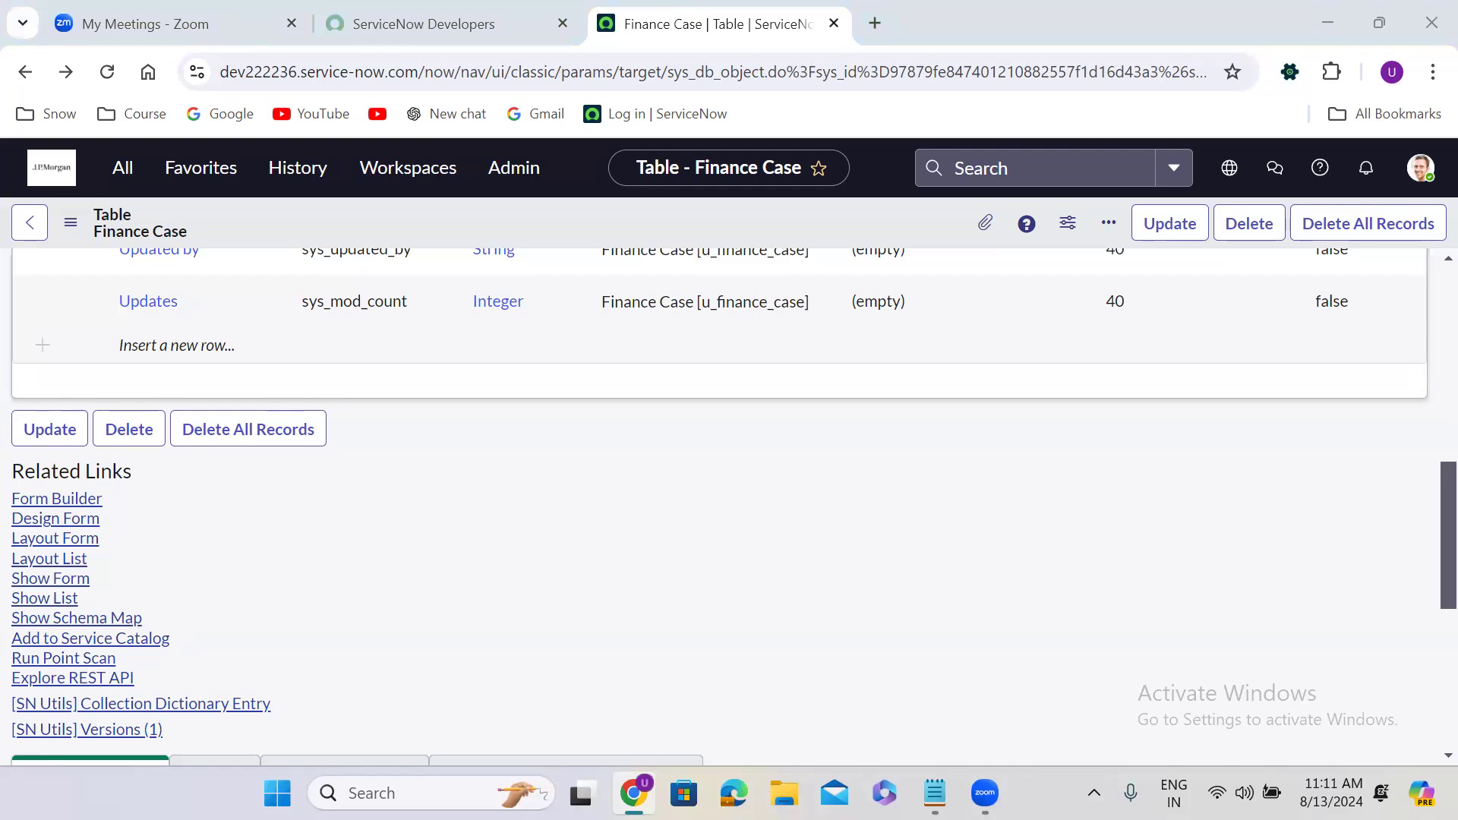
click(444, 478)
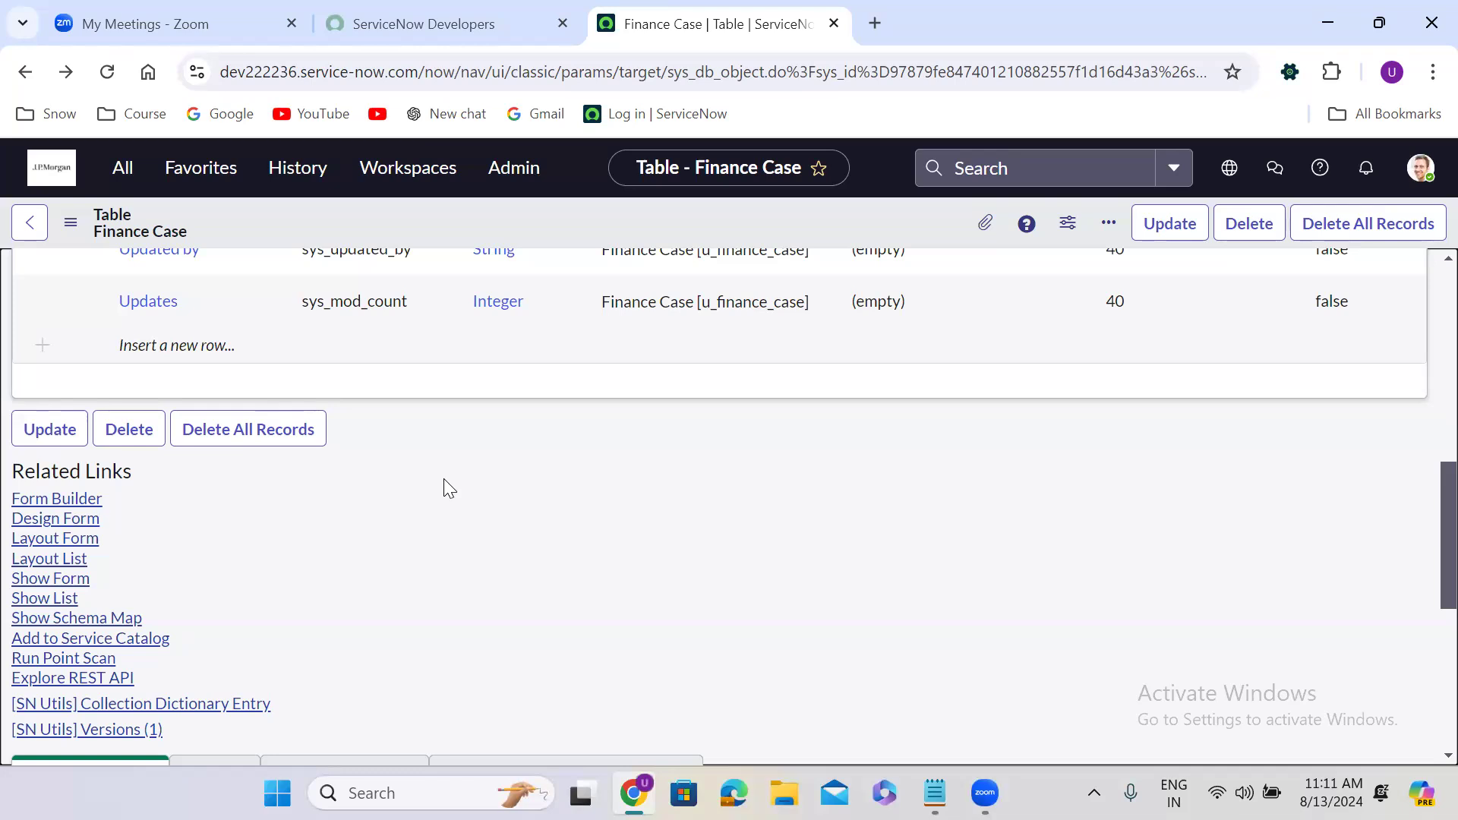
click(57, 499)
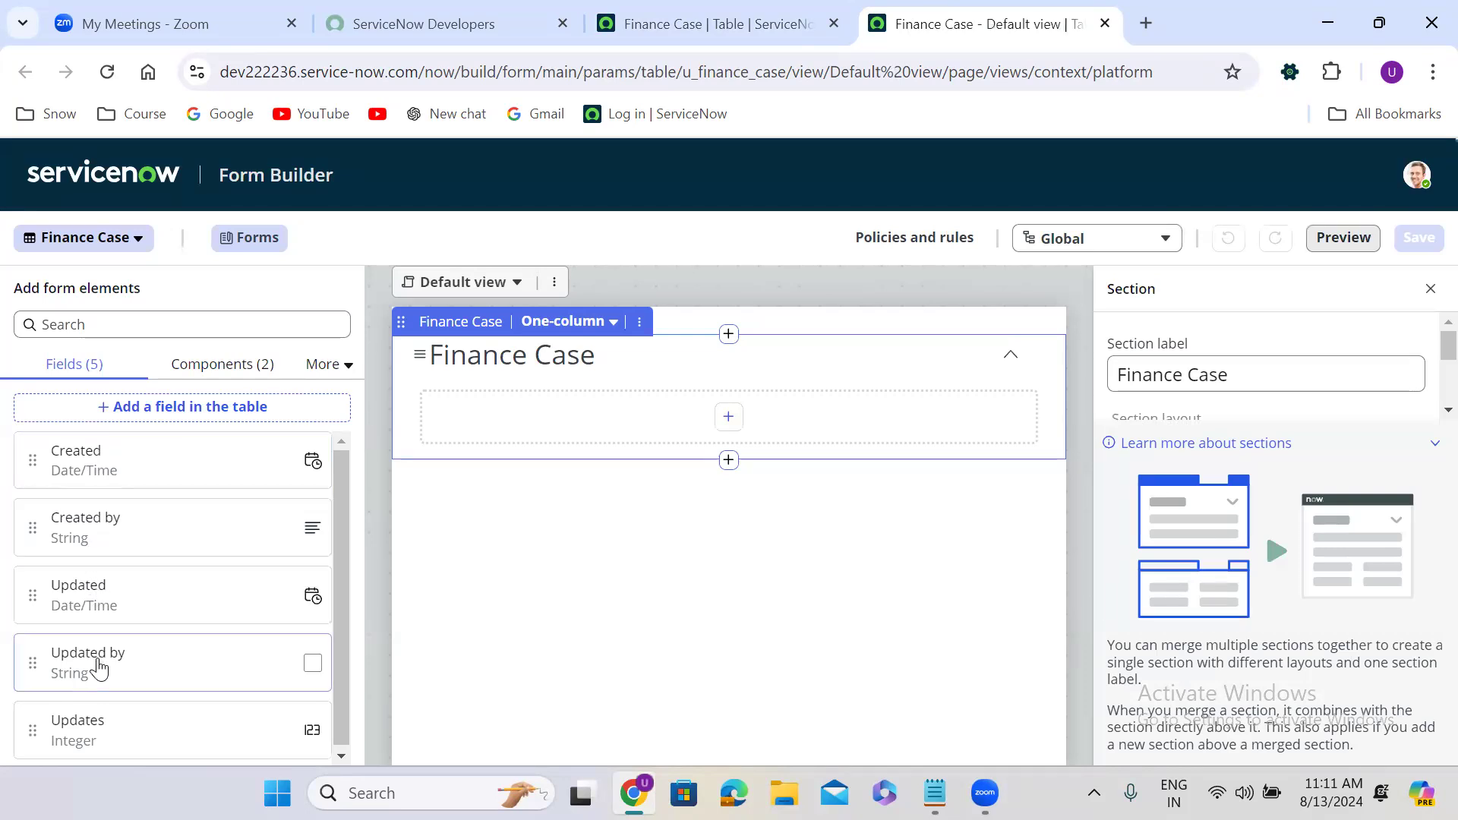
Try dragging the Created field card into the empty Finance Case section several times.
drag(340, 562, 343, 678)
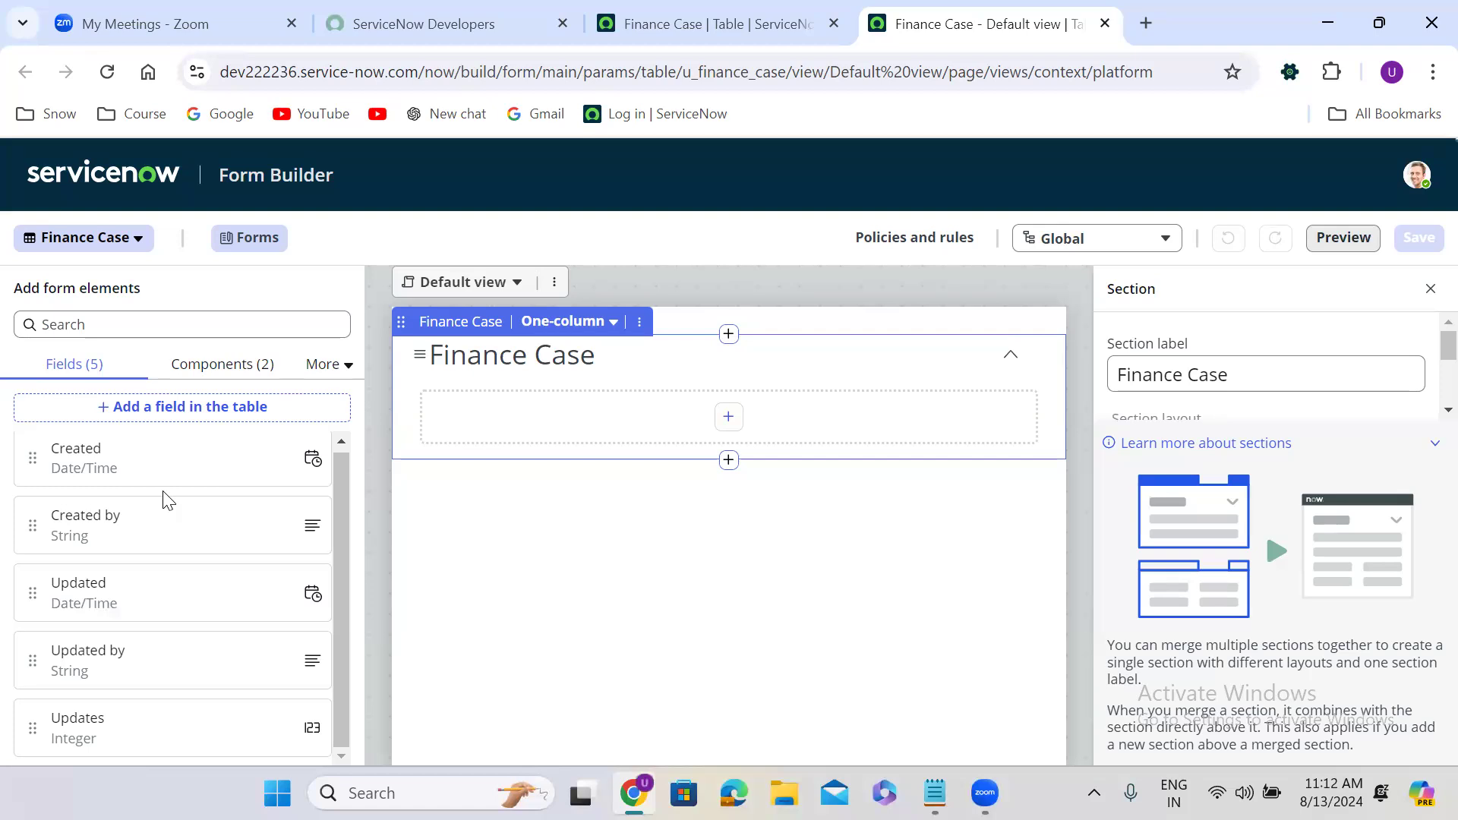
drag(33, 459, 445, 379)
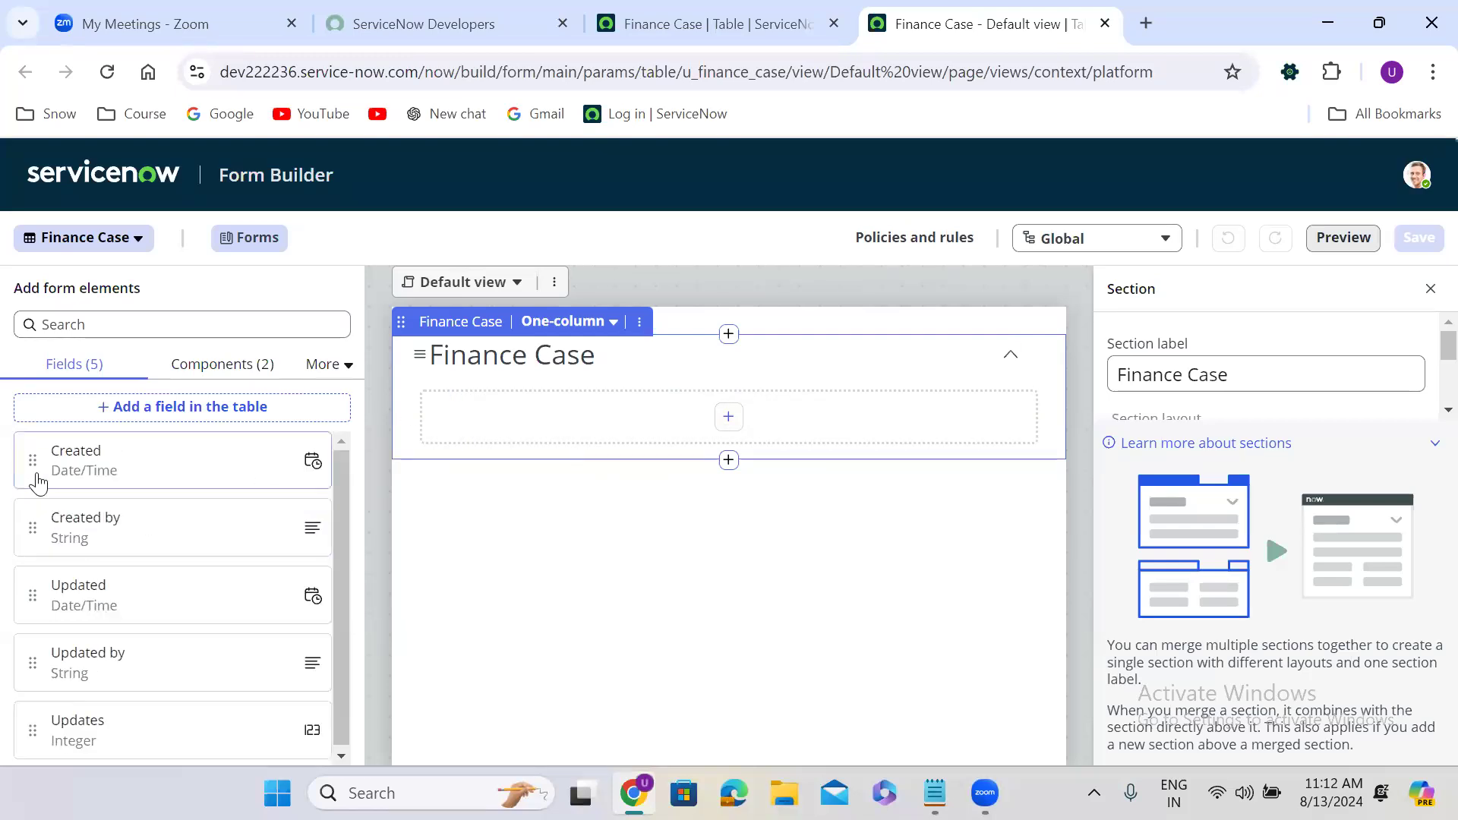
drag(37, 461, 585, 388)
drag(30, 461, 723, 386)
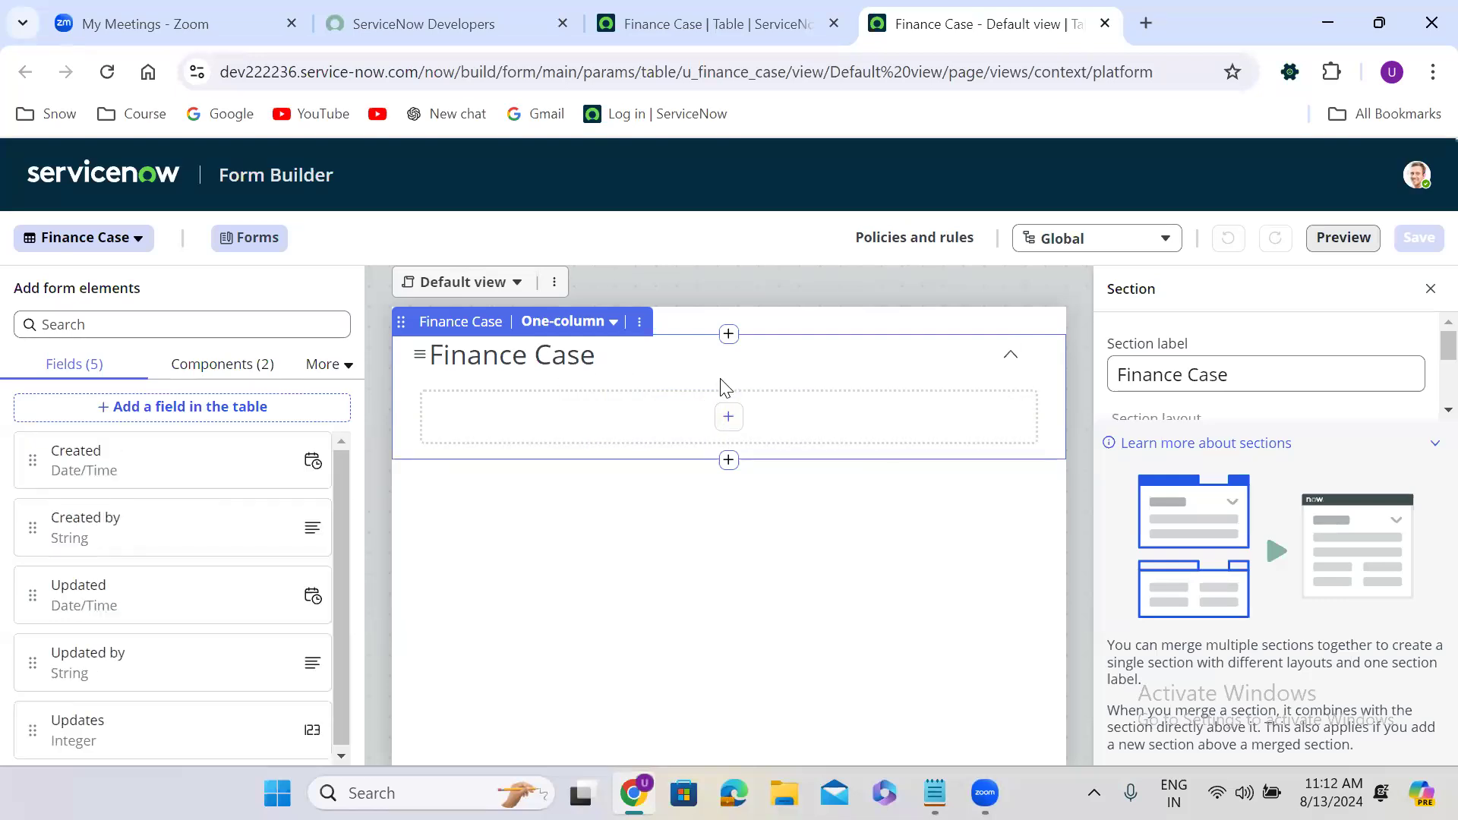
In the empty section's field picker, select Created, Created by, Updated, Updated by and Updates.
click(729, 418)
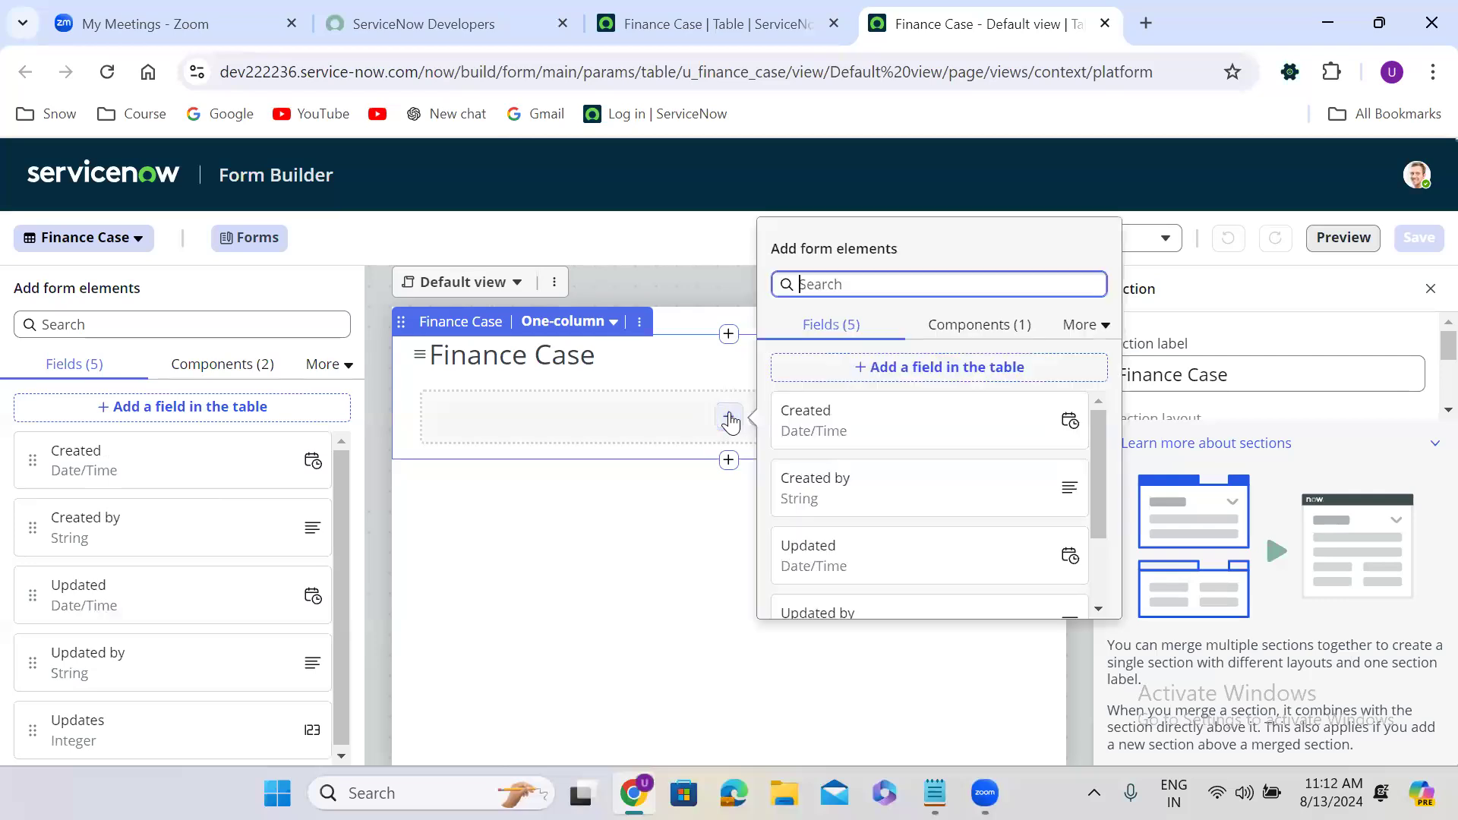
click(1070, 420)
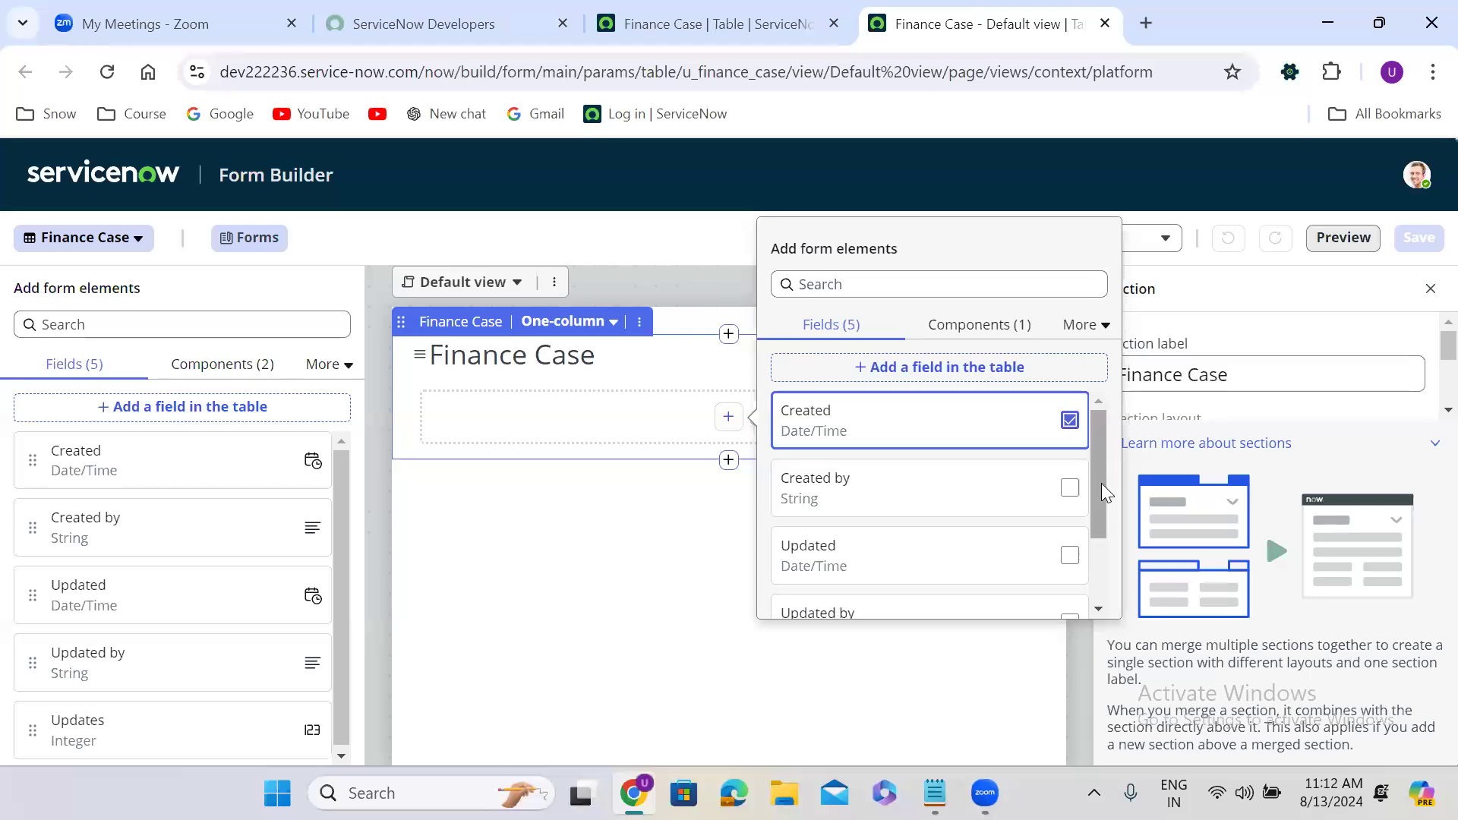
mouse_move(1105, 492)
mouse_down()
mouse_move(1106, 596)
mouse_move(1101, 468)
mouse_move(1103, 501)
mouse_up()
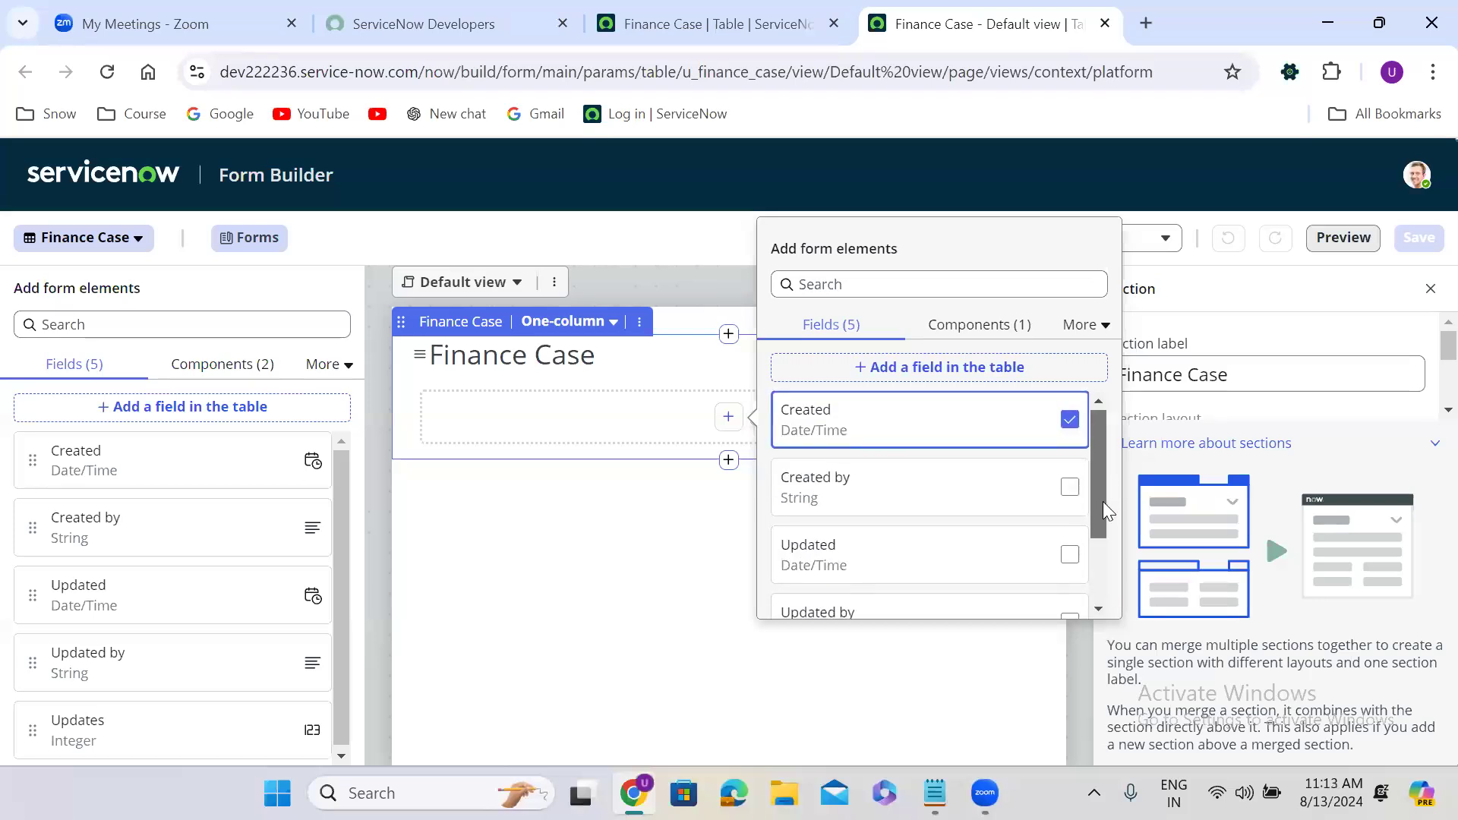
click(1070, 471)
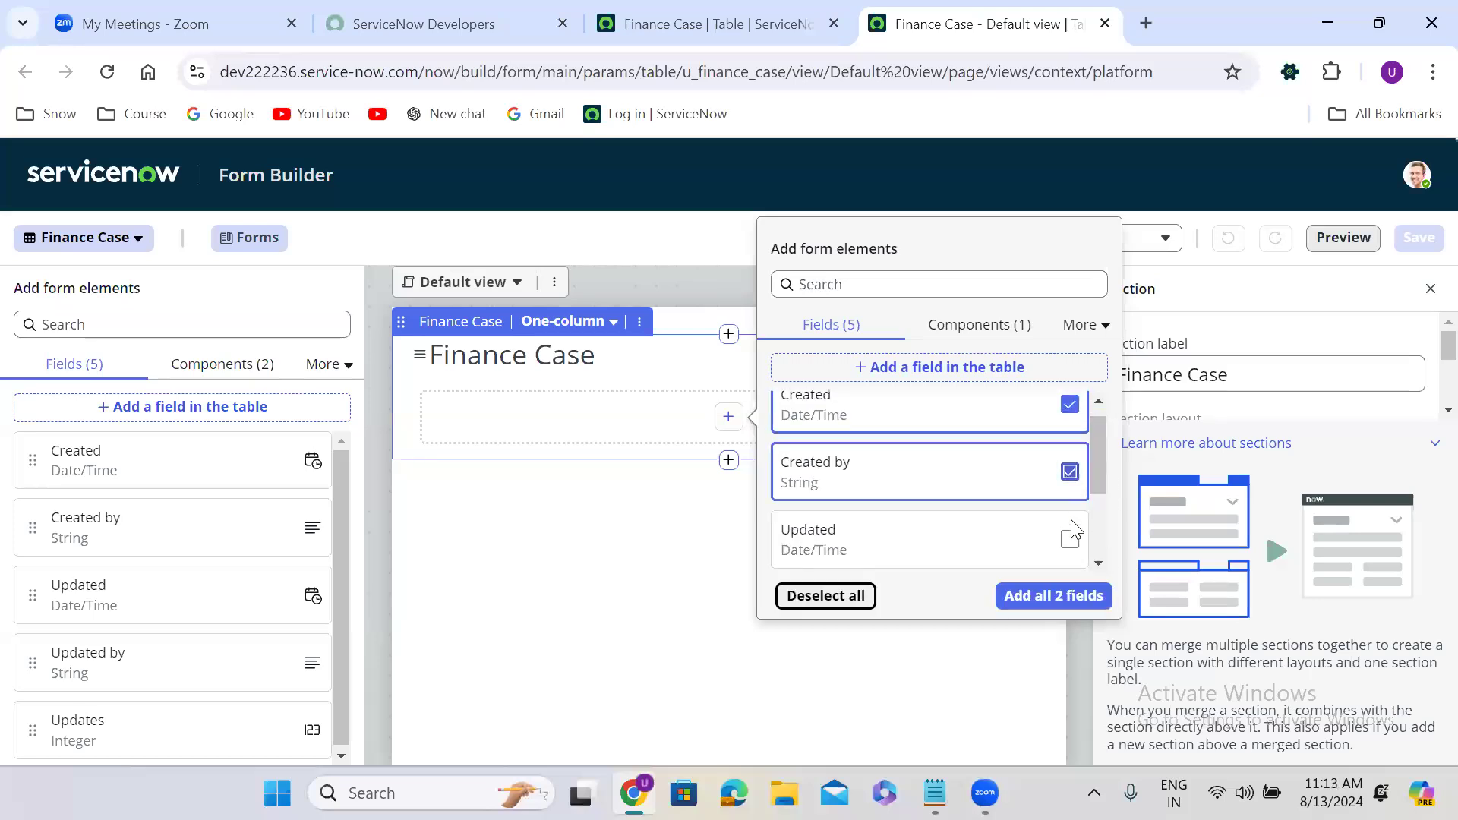
click(1070, 538)
drag(1100, 450, 1099, 507)
click(1072, 473)
click(1069, 539)
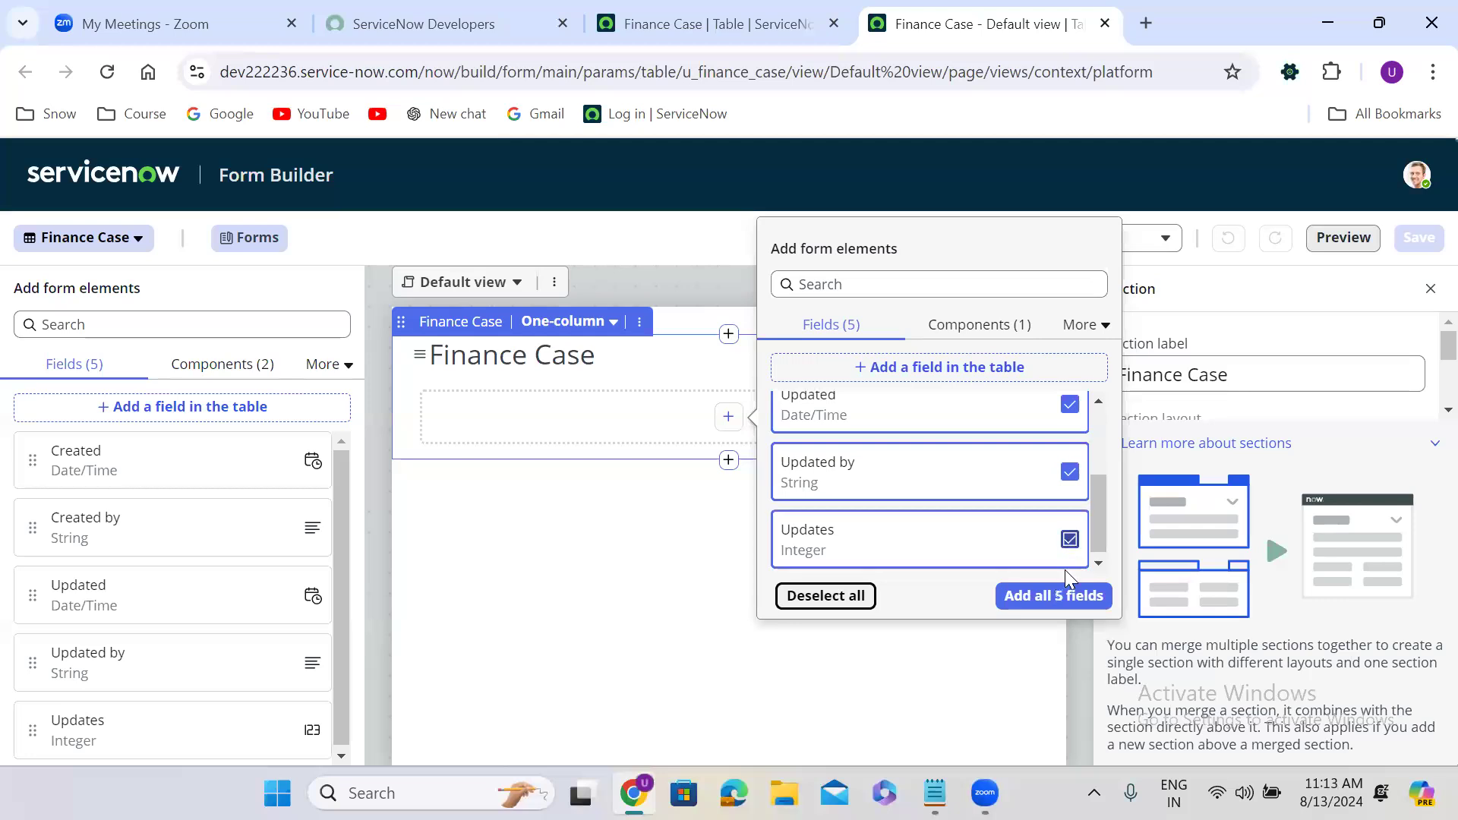
Add all five selected fields to the Finance Case section and review their placement.
click(1063, 596)
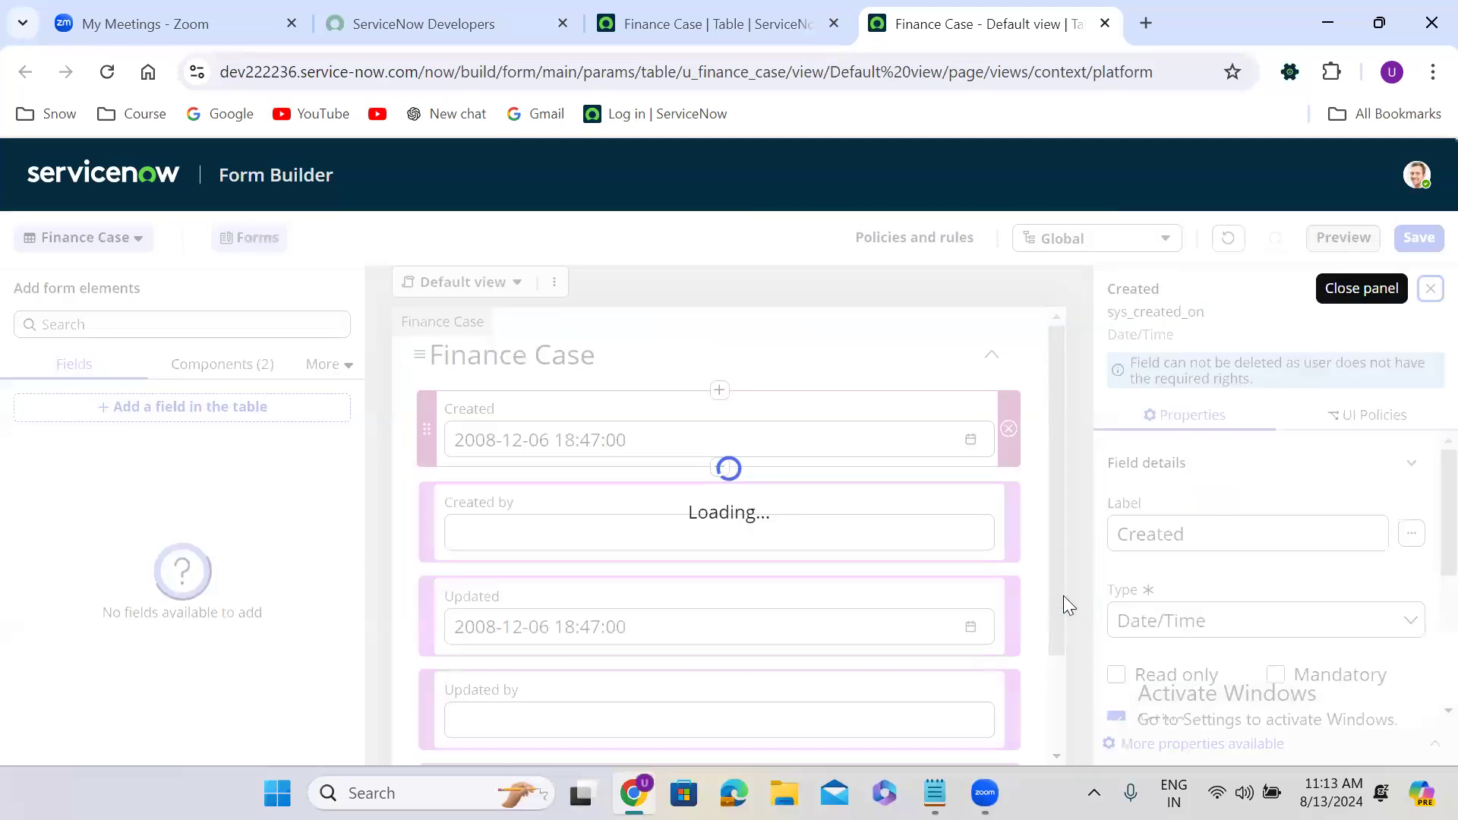
drag(1057, 365, 1060, 486)
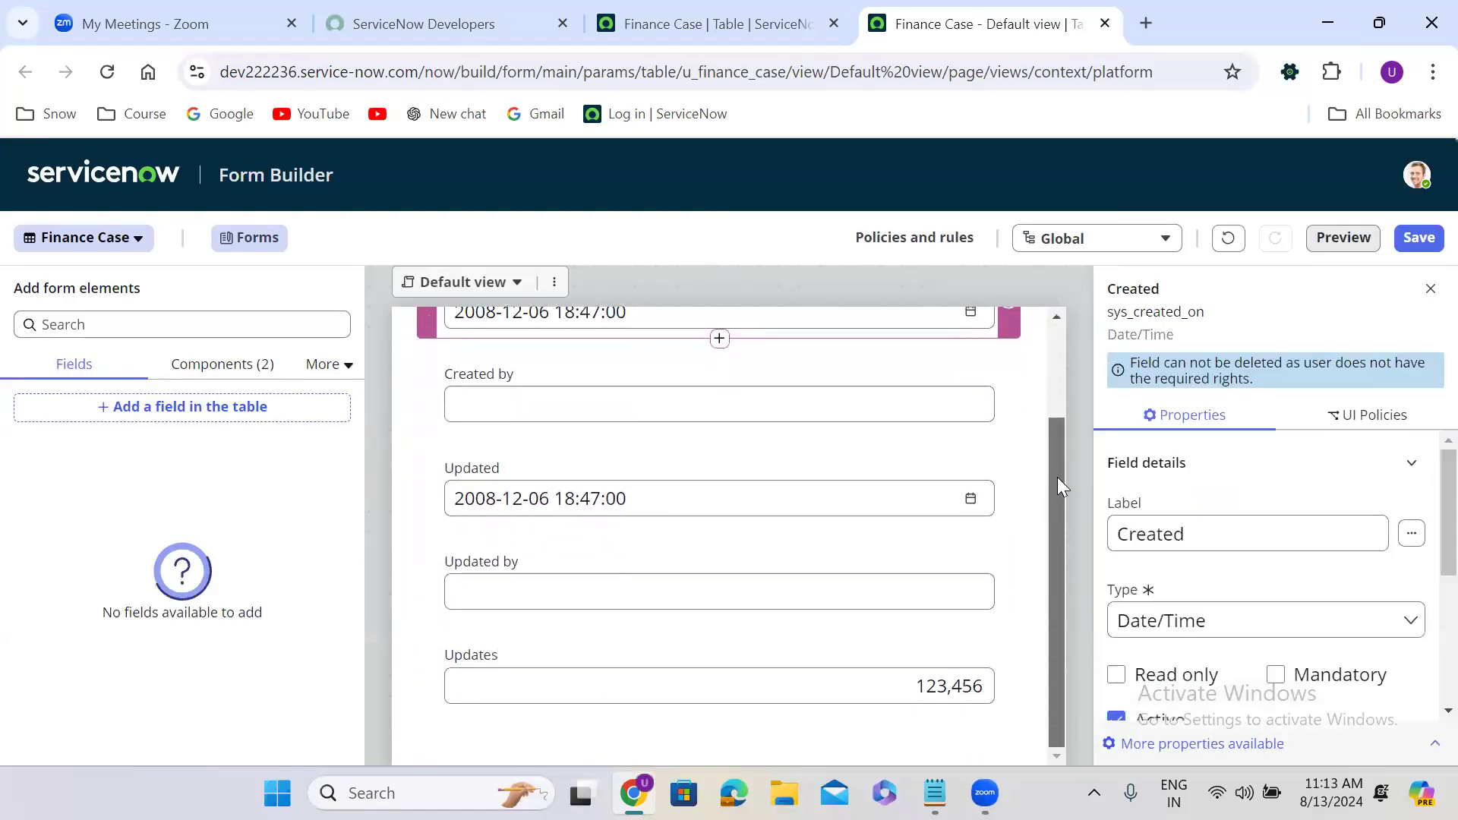
drag(1057, 555, 1055, 572)
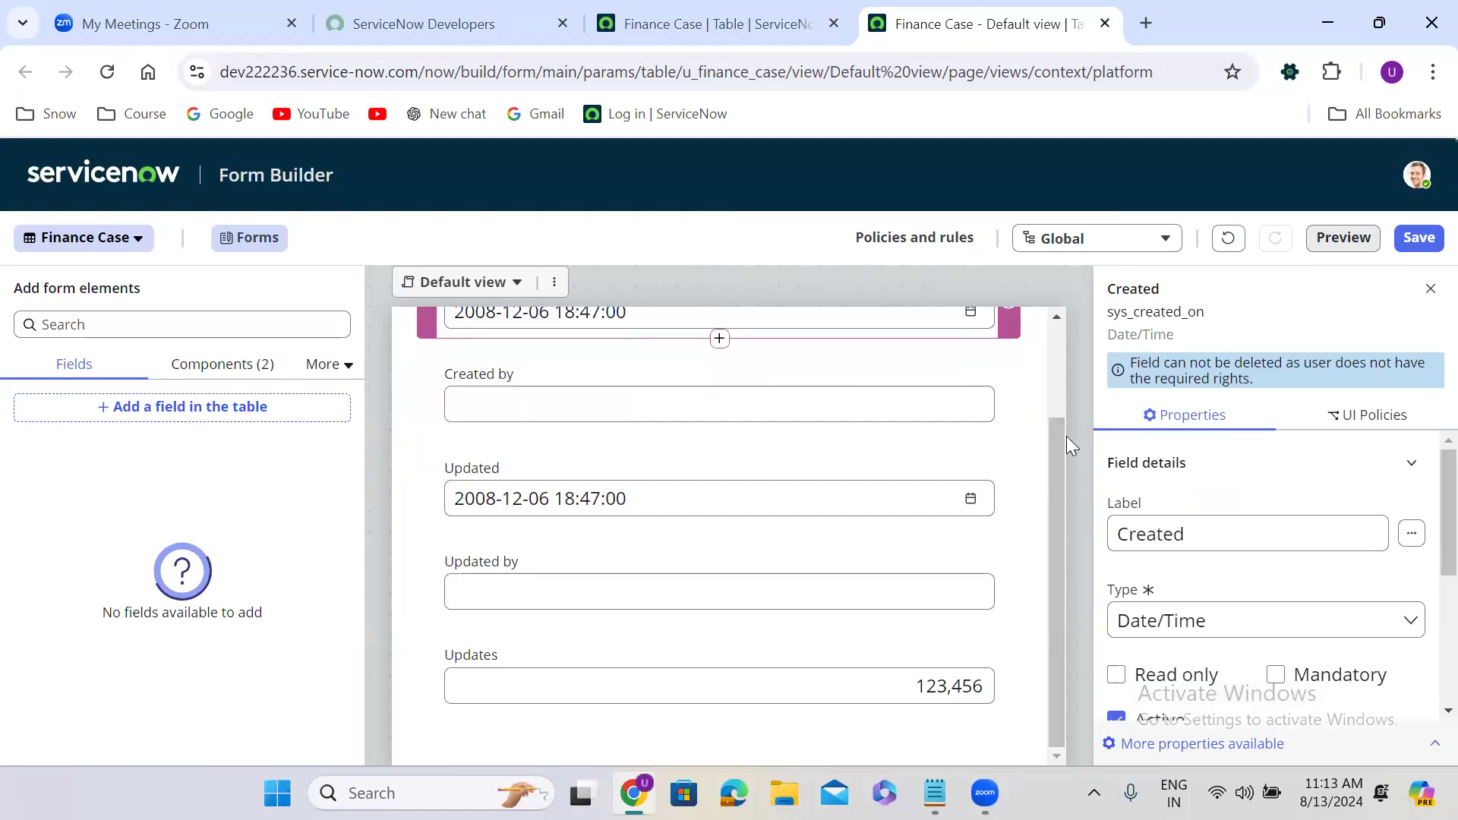
drag(1062, 505, 1073, 621)
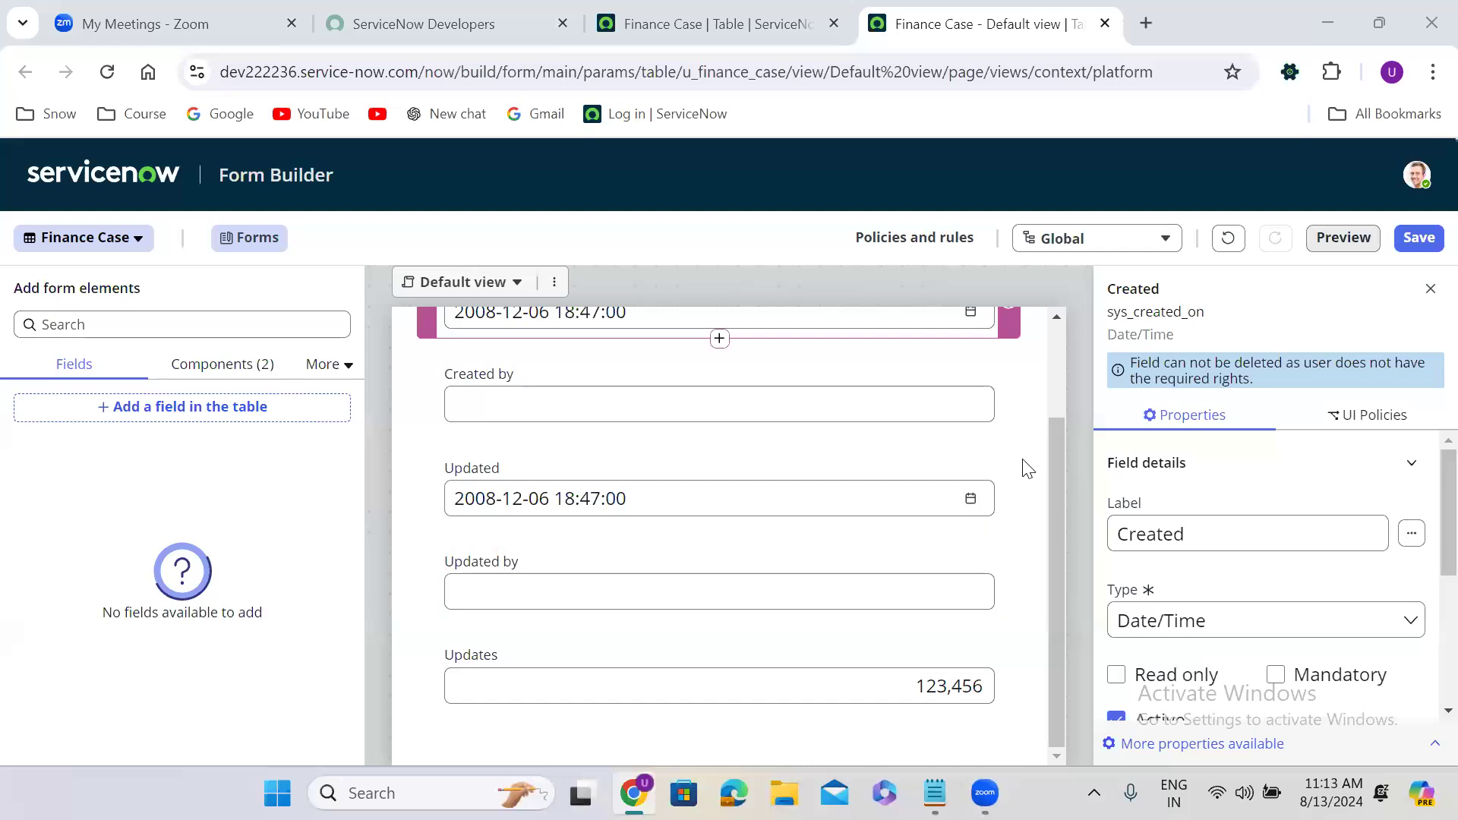
drag(1060, 589, 1063, 325)
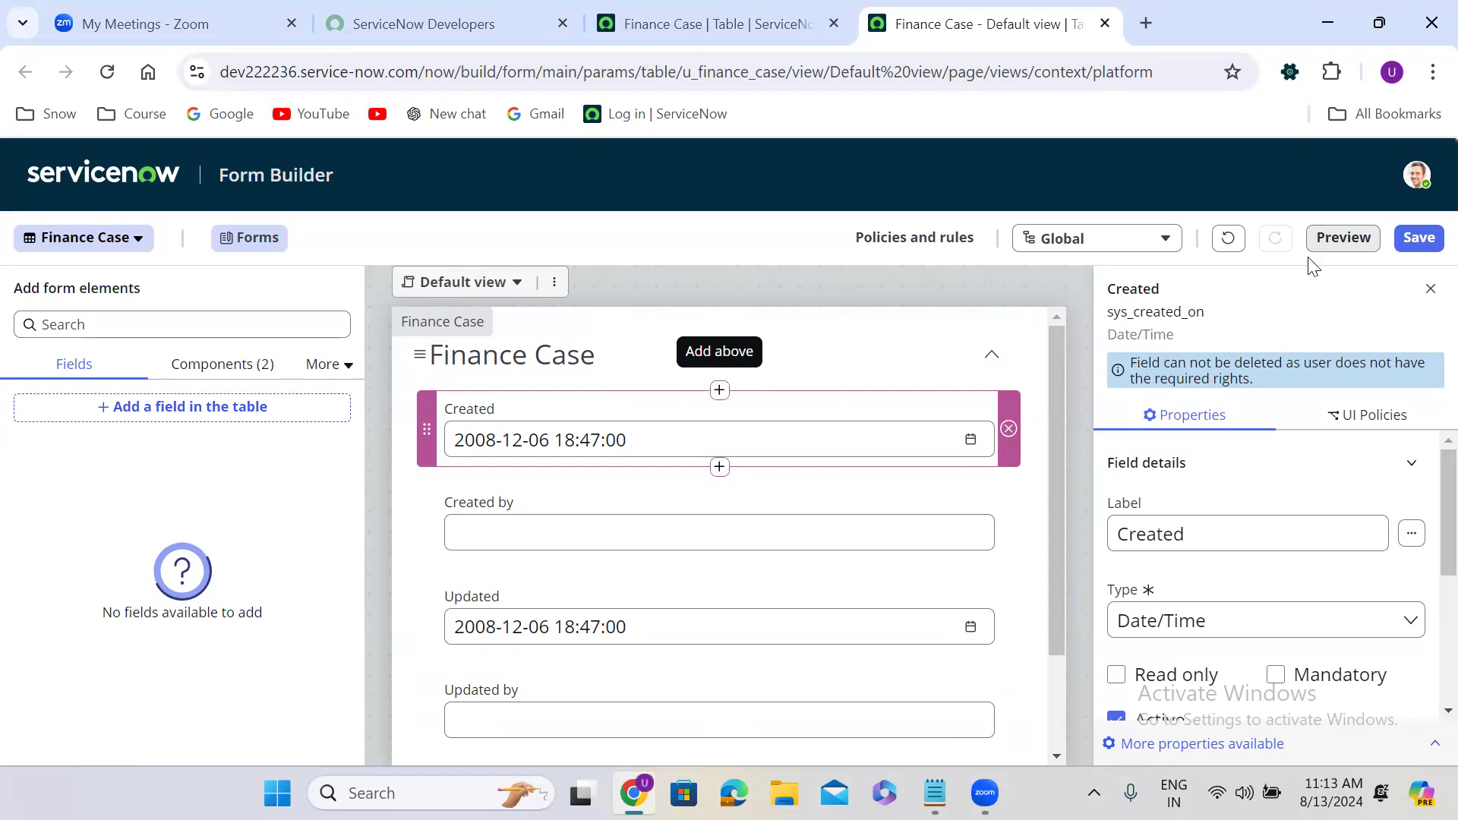
Save the form layout and confirm Created through Updates on a new Finance Case form in a duplicated tab.
click(1422, 237)
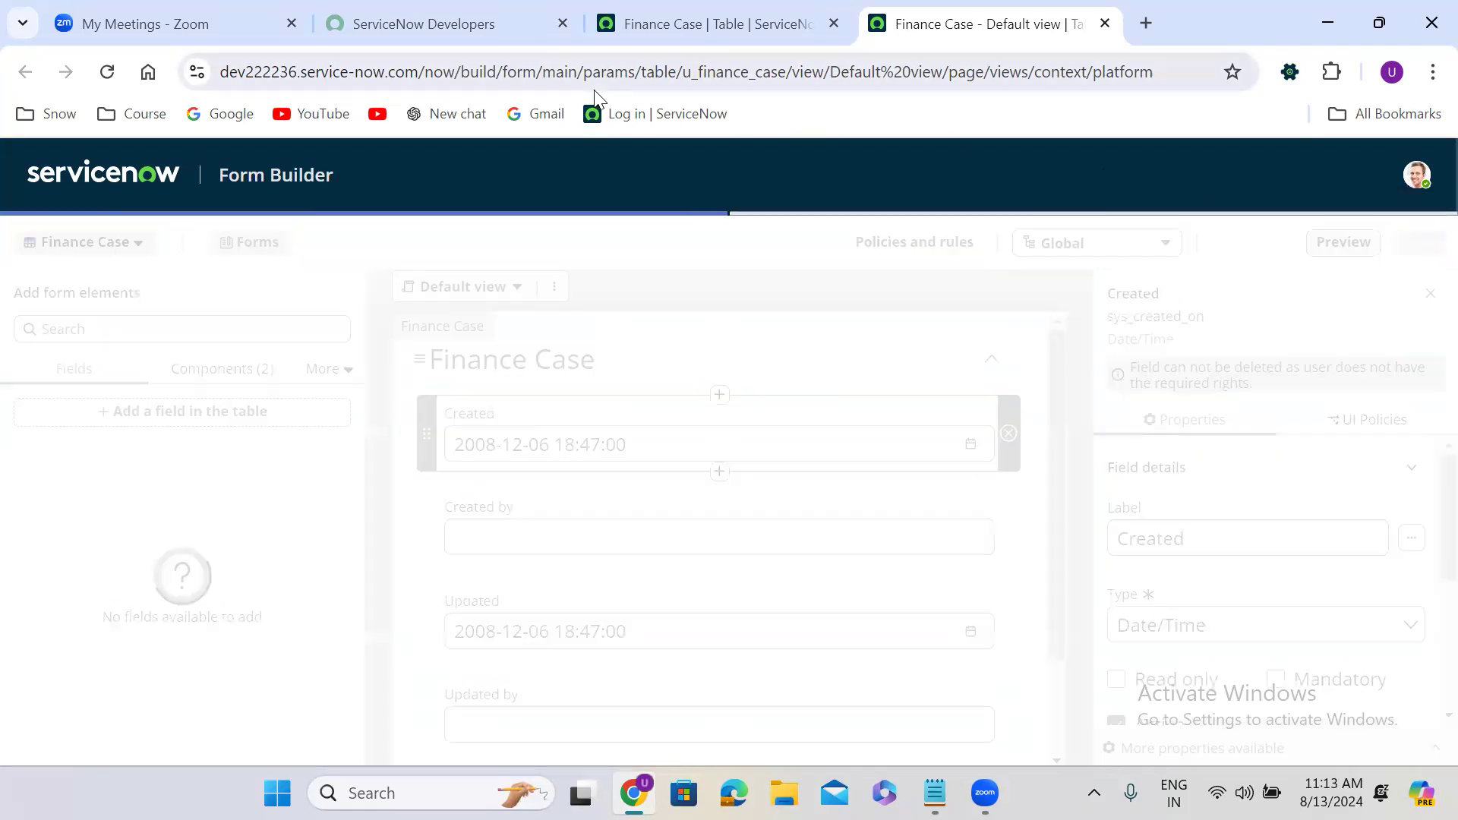
click(723, 23)
right_click(727, 20)
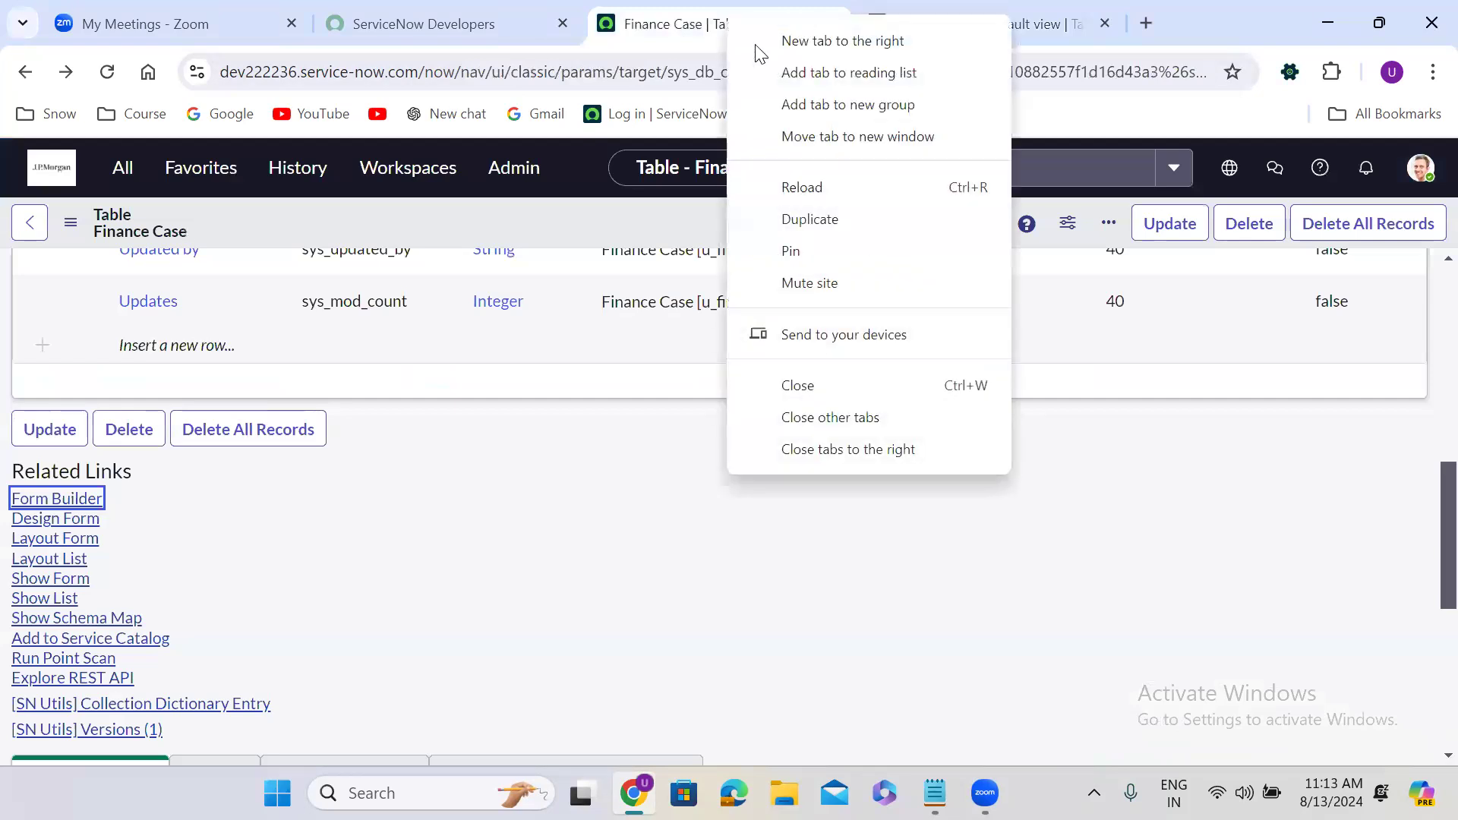
click(813, 221)
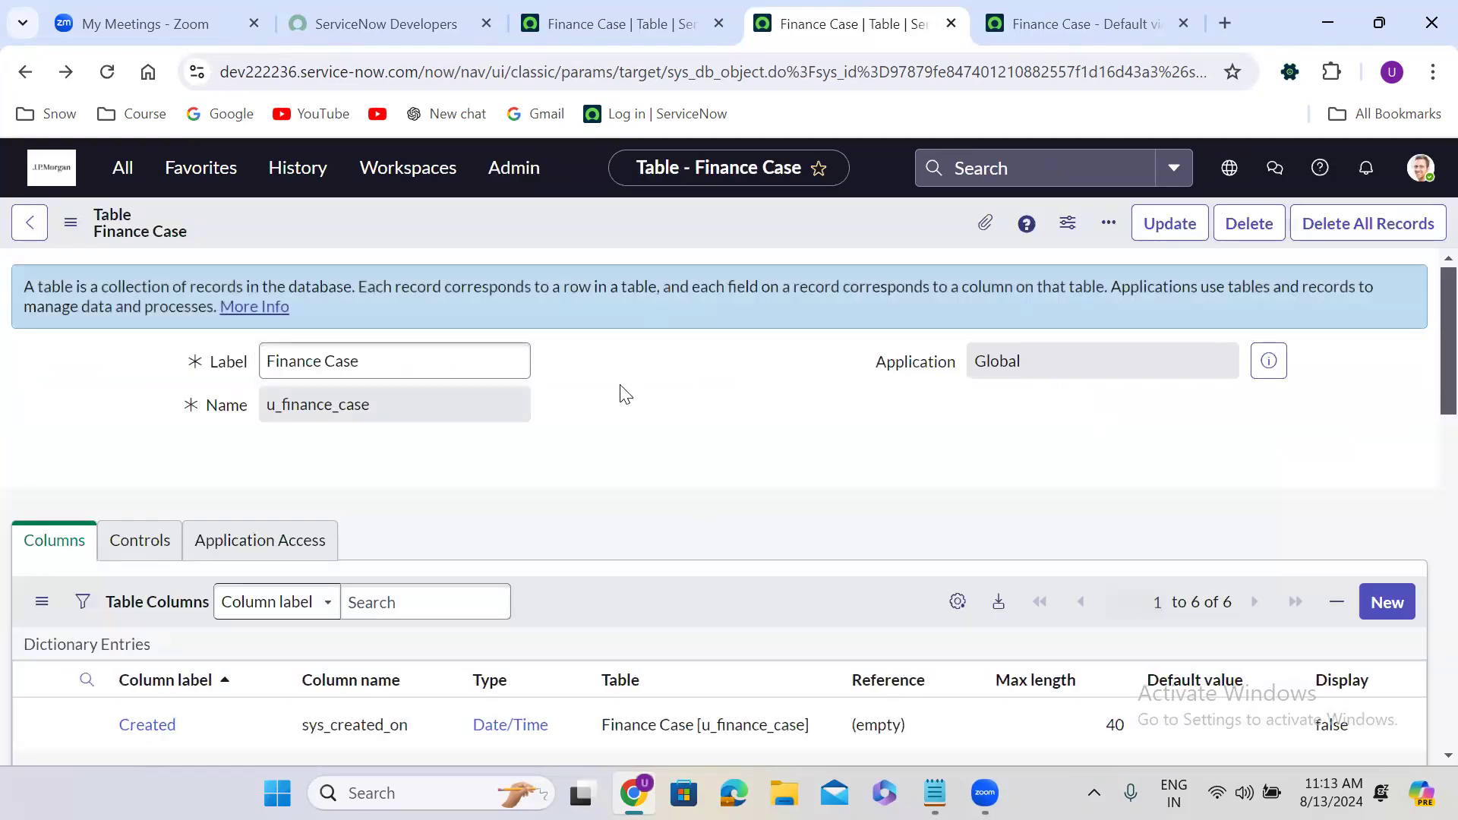
scroll(625, 393, down, 15)
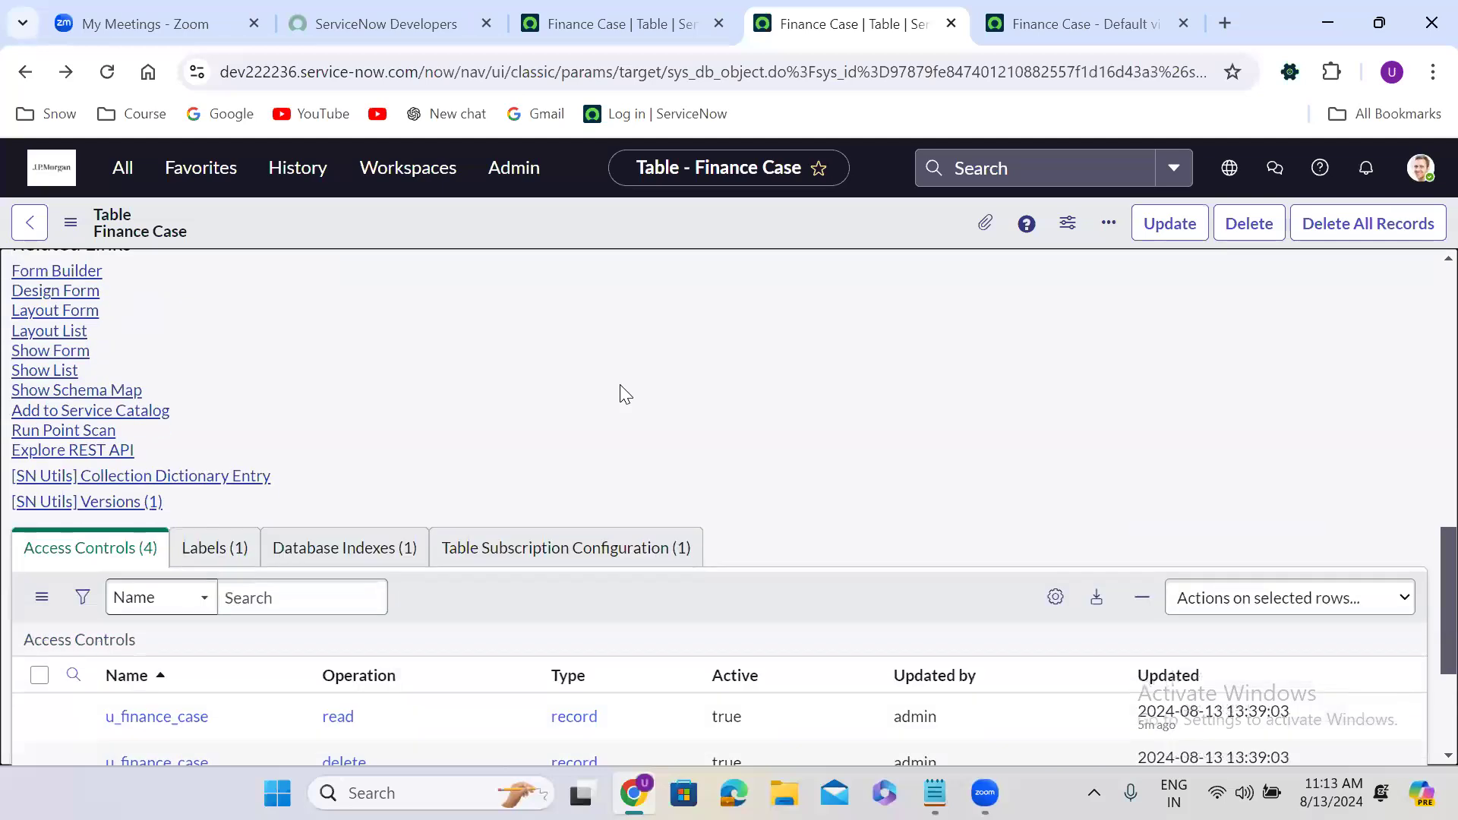
click(47, 352)
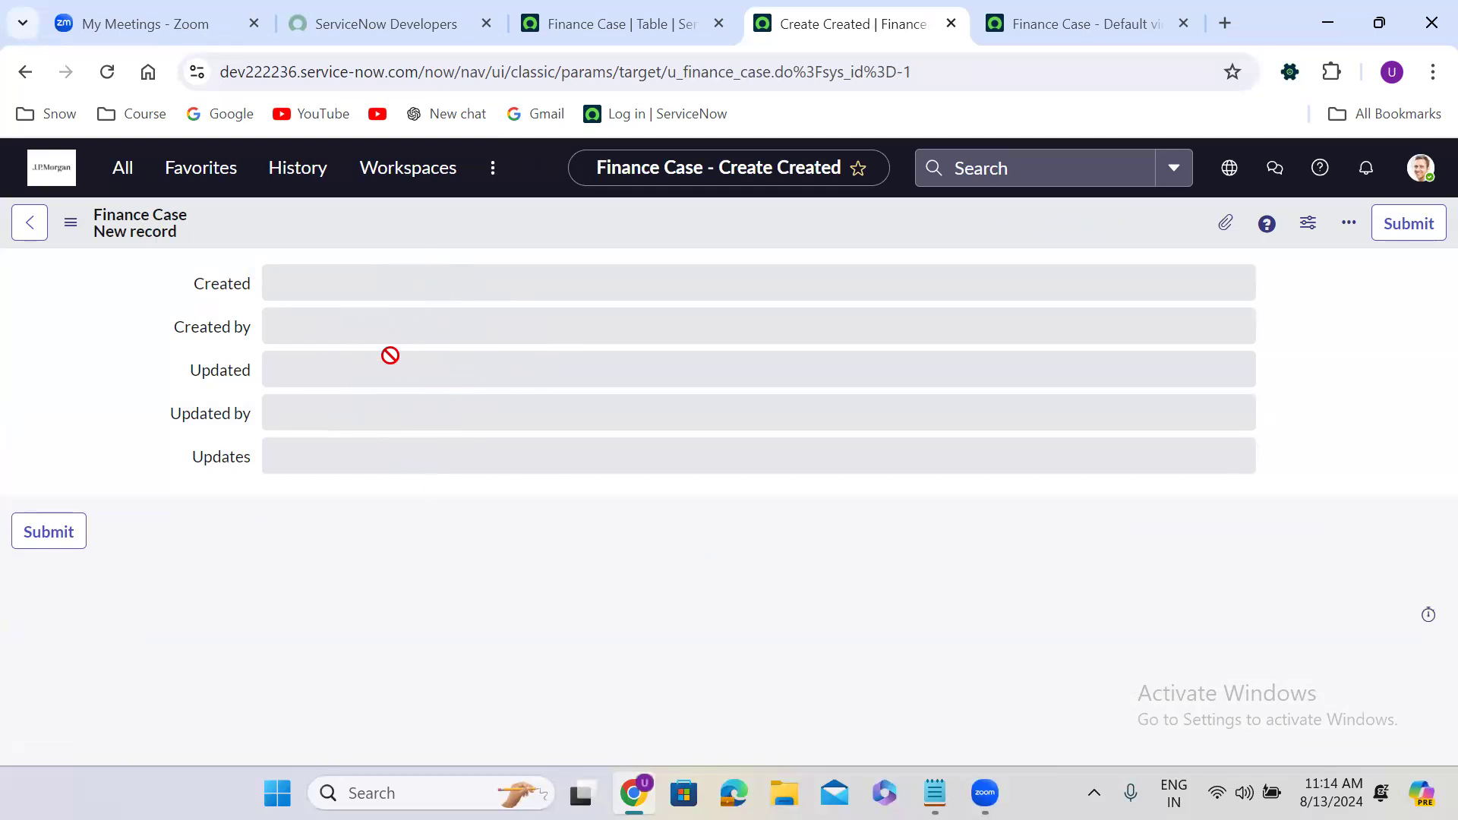
click(1036, 32)
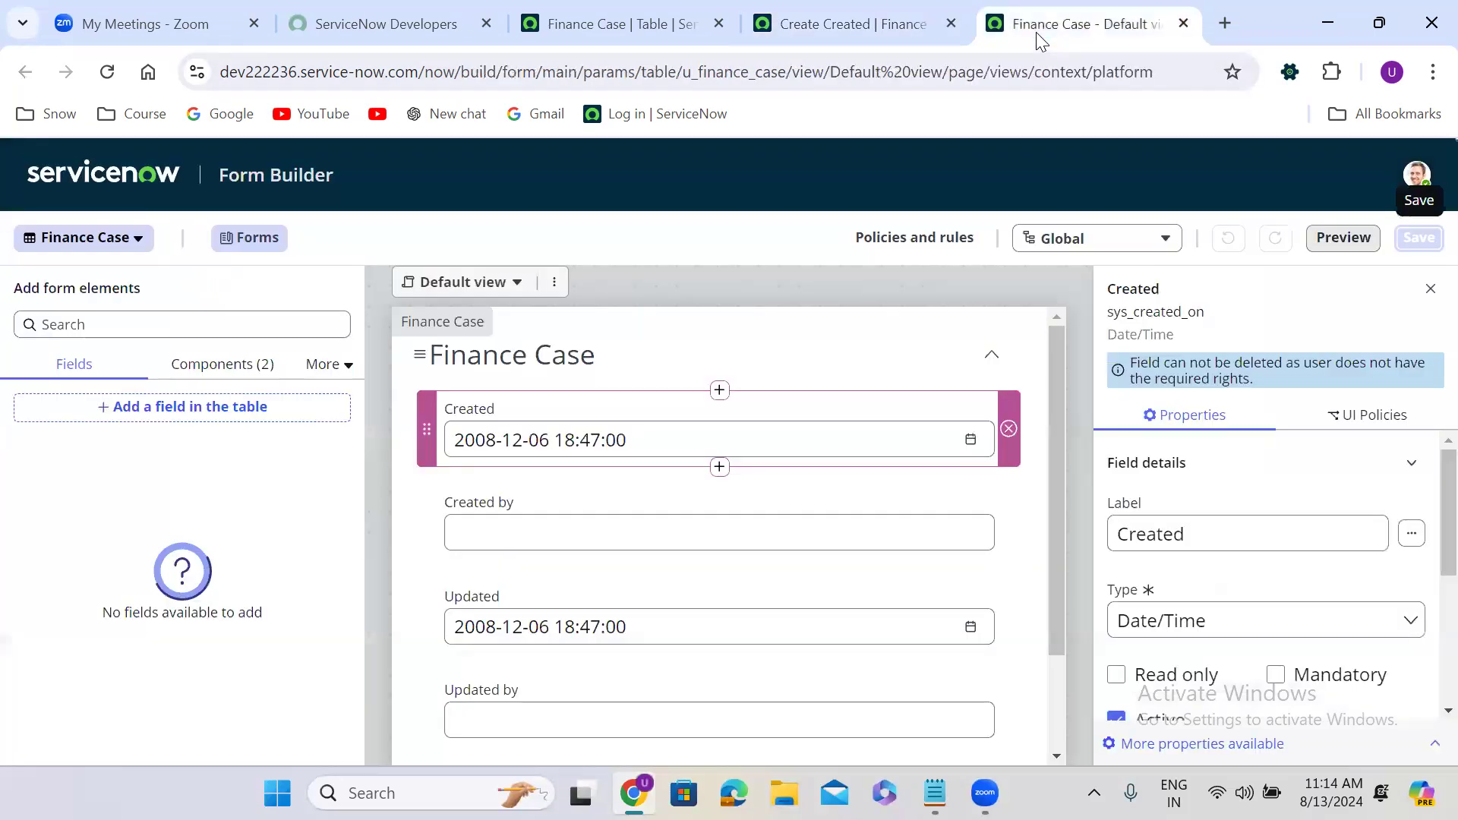
Create a new field above Created labelled Caller, with column name u_caller auto-generated.
click(721, 395)
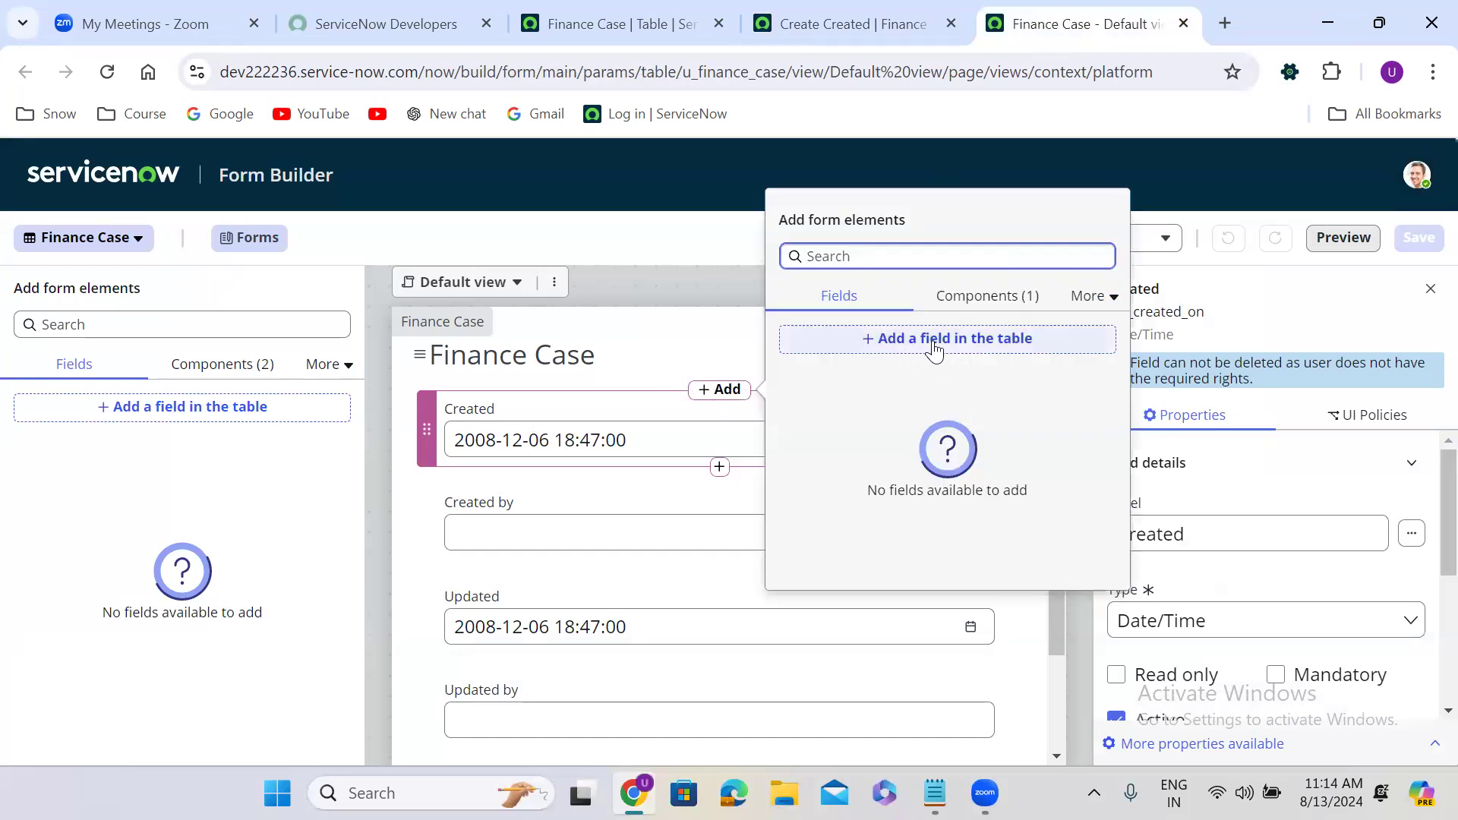
click(997, 351)
double_click(426, 395)
key(ctrl+a)
text(Caller)
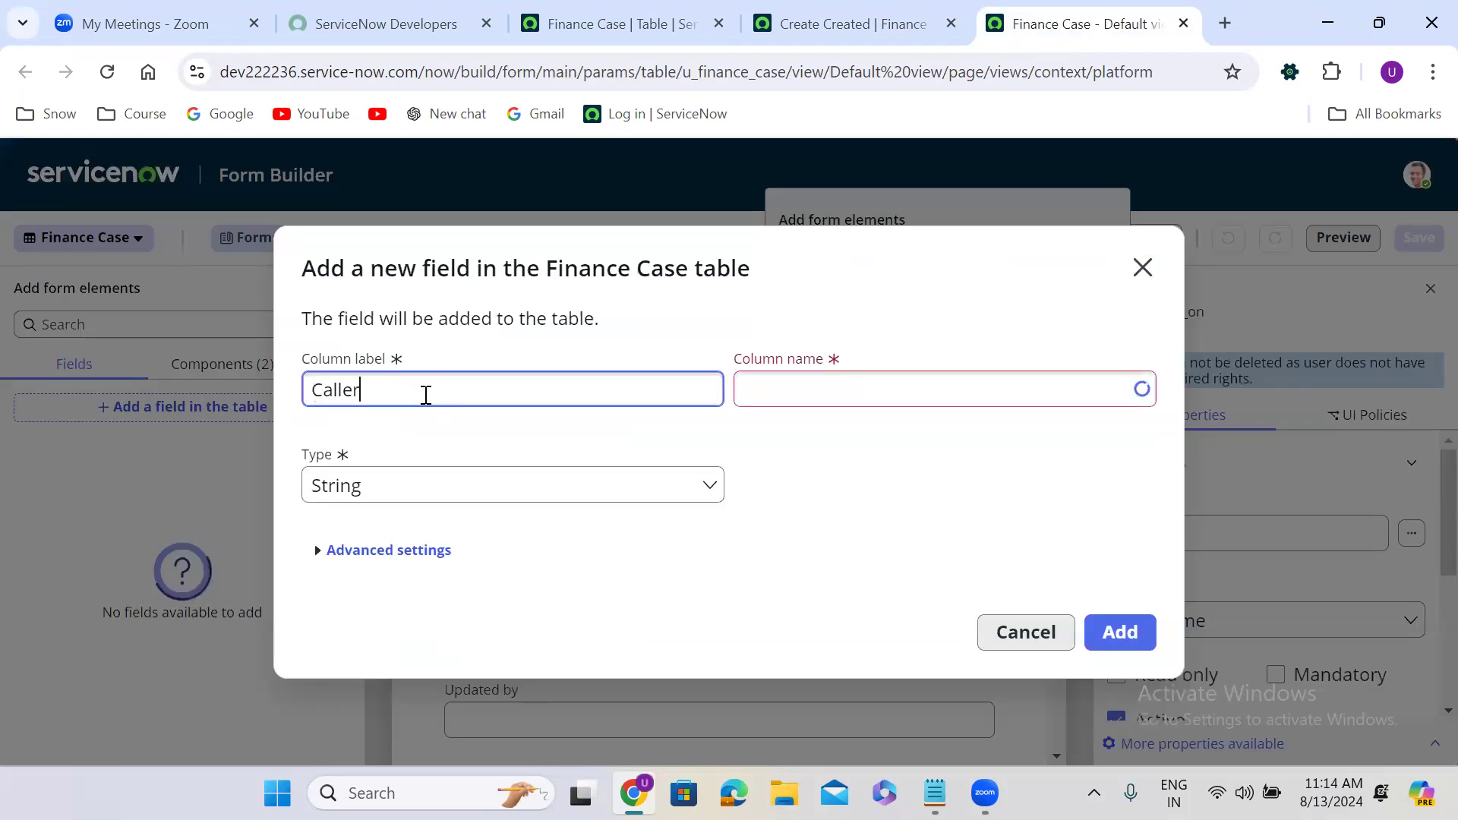
click(762, 437)
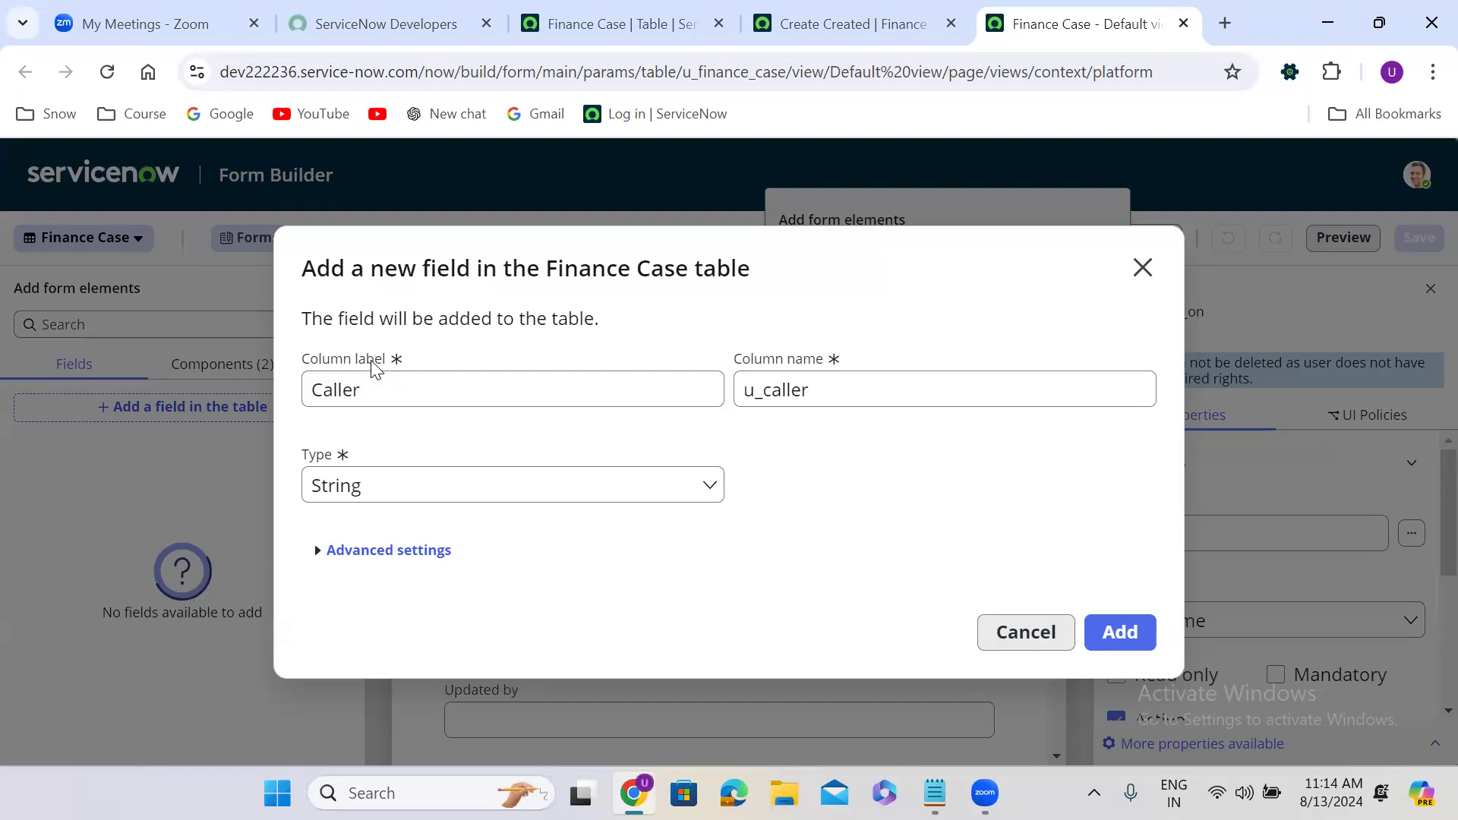
click(335, 388)
click(824, 380)
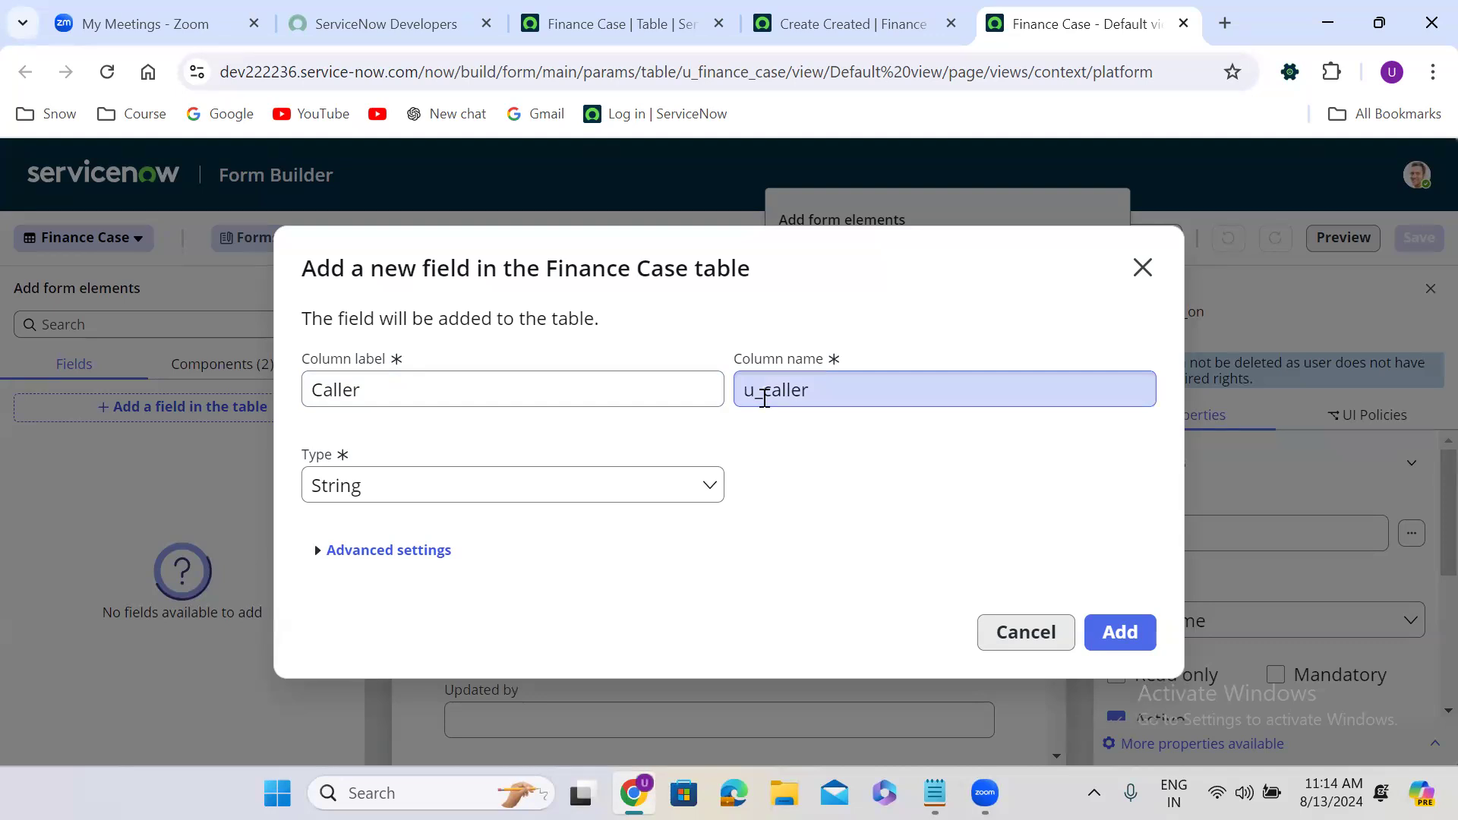
click(839, 21)
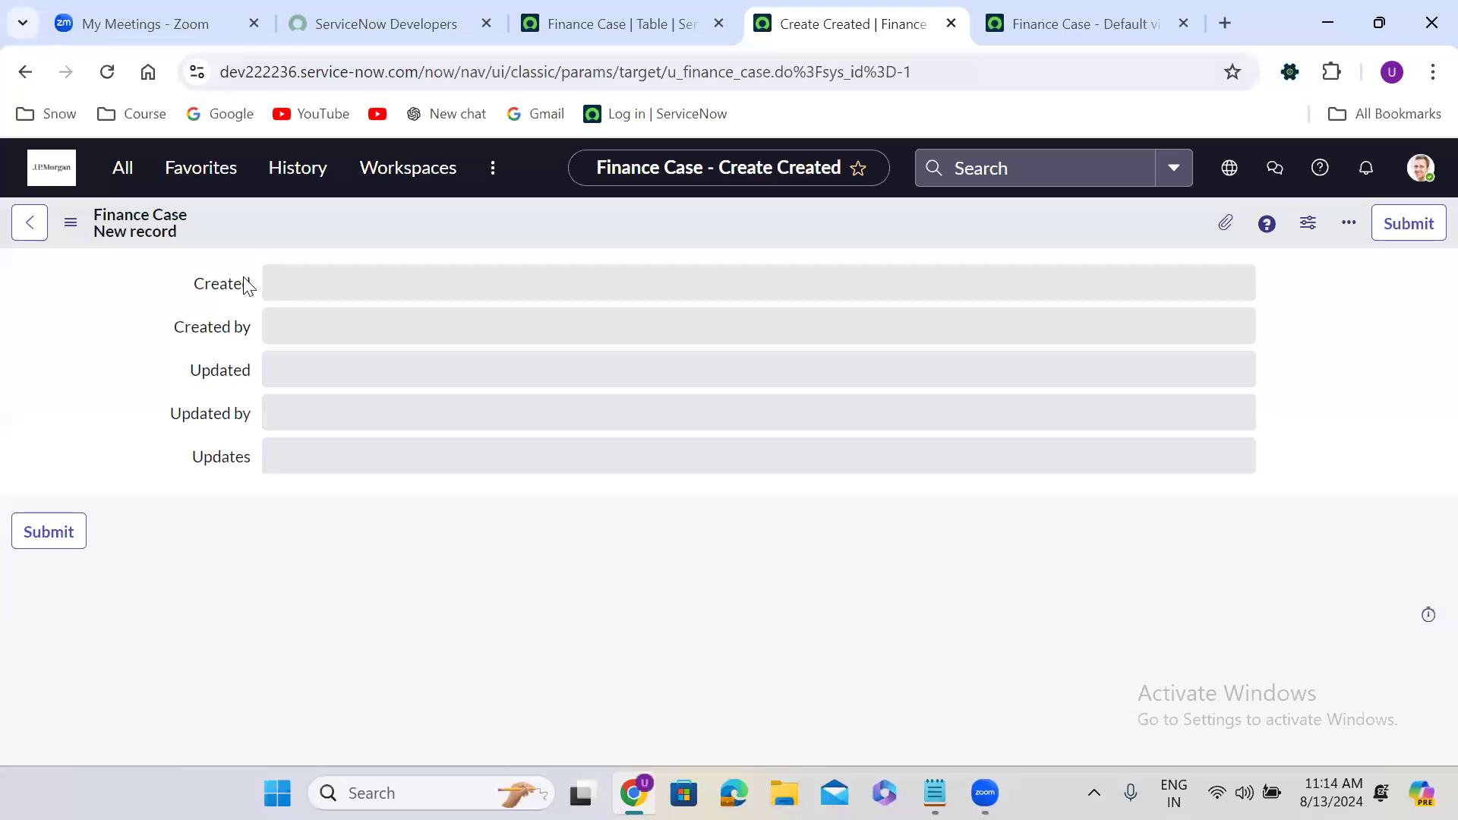
double_click(80, 351)
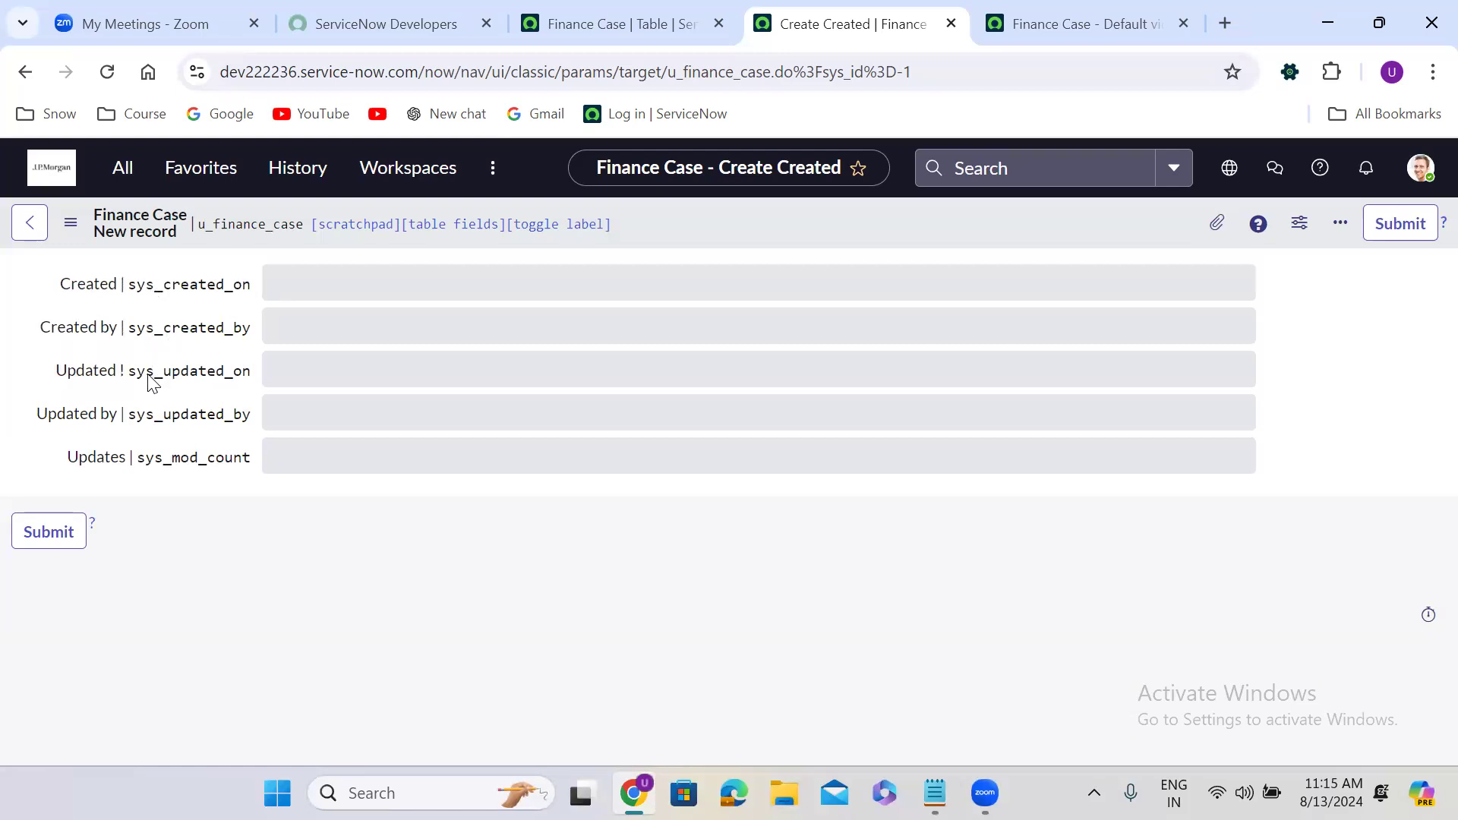
double_click(184, 328)
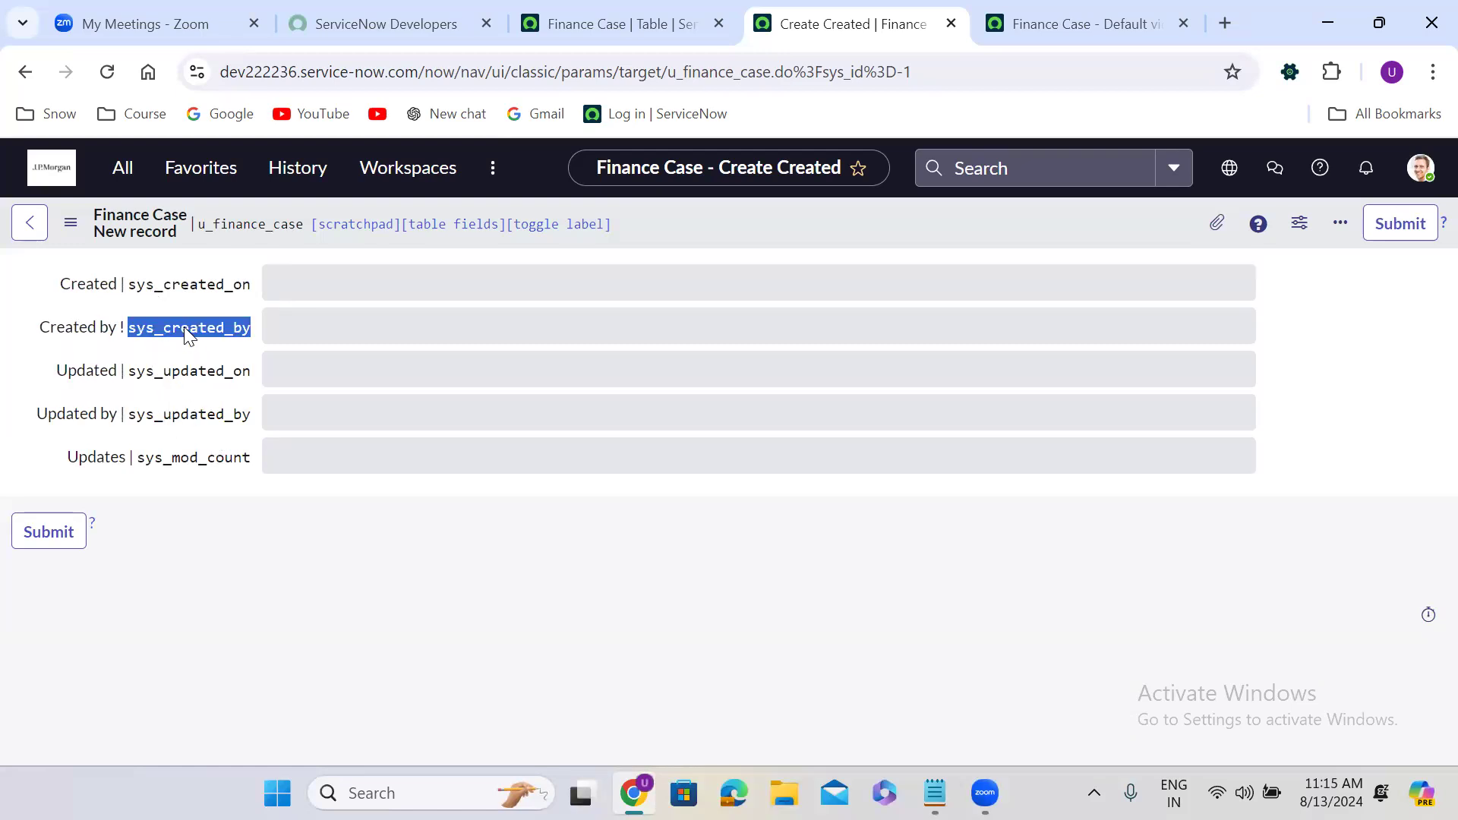
double_click(174, 305)
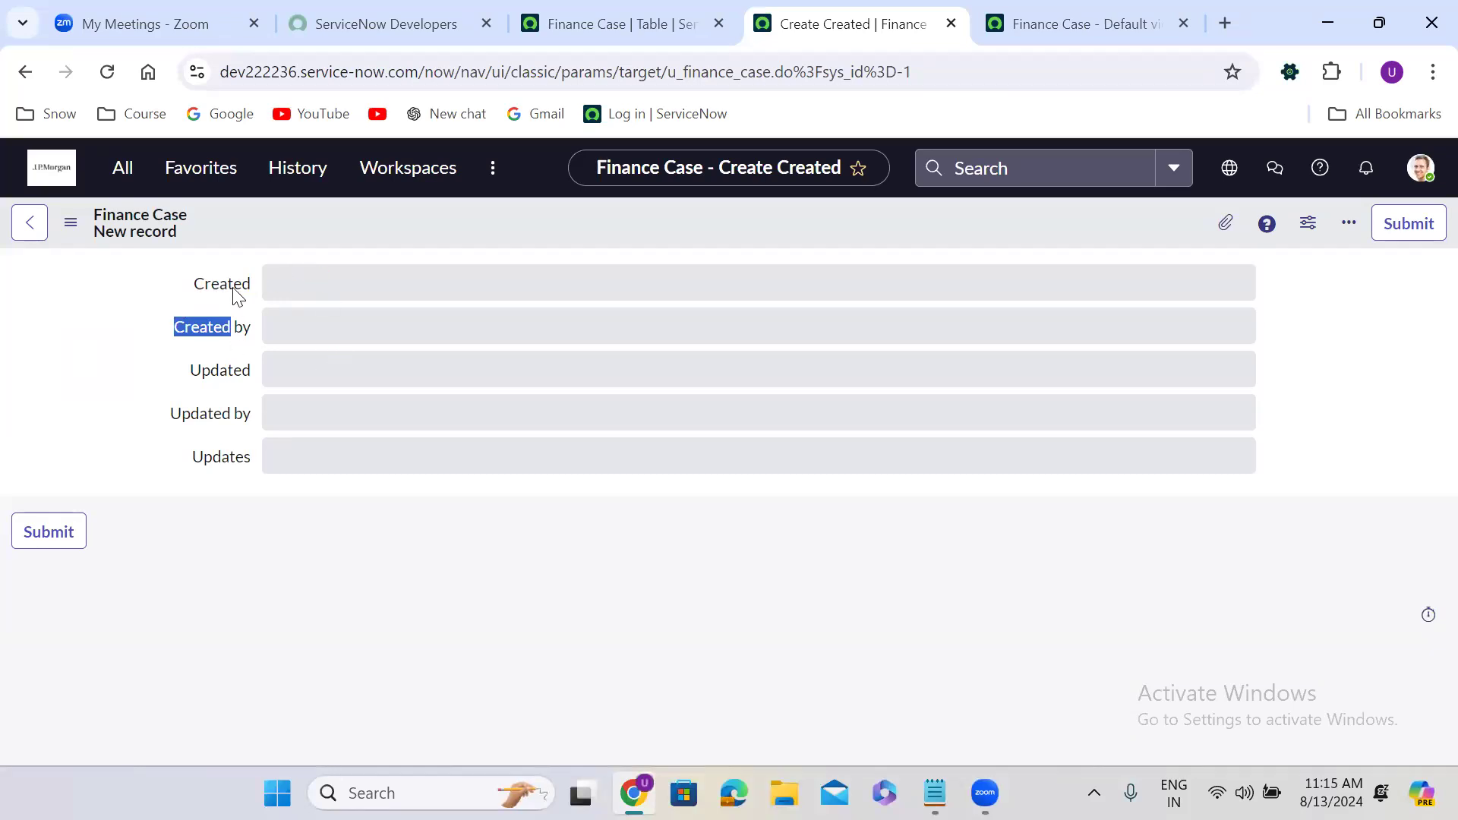
click(215, 346)
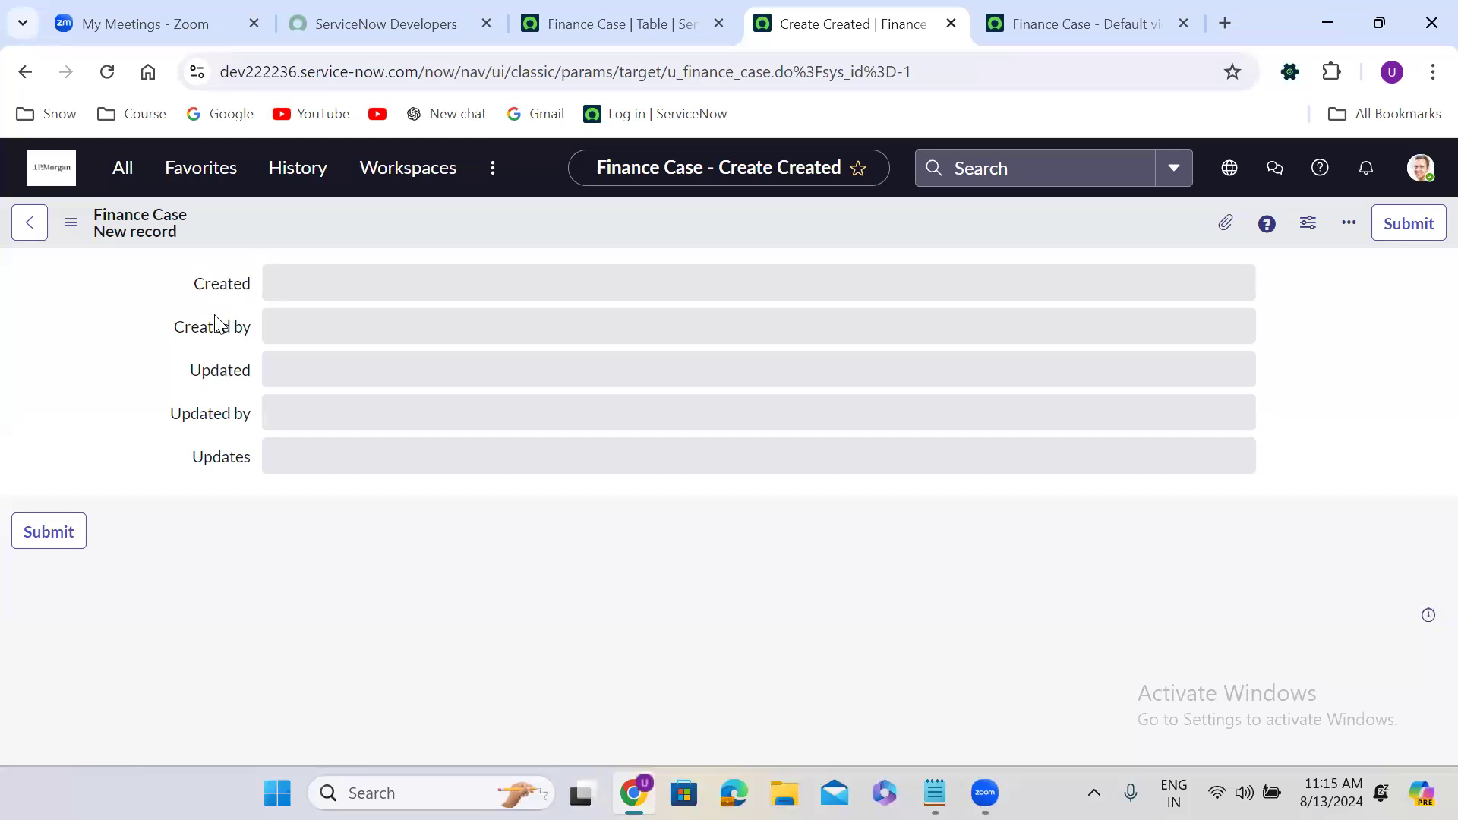
double_click(193, 366)
double_click(176, 349)
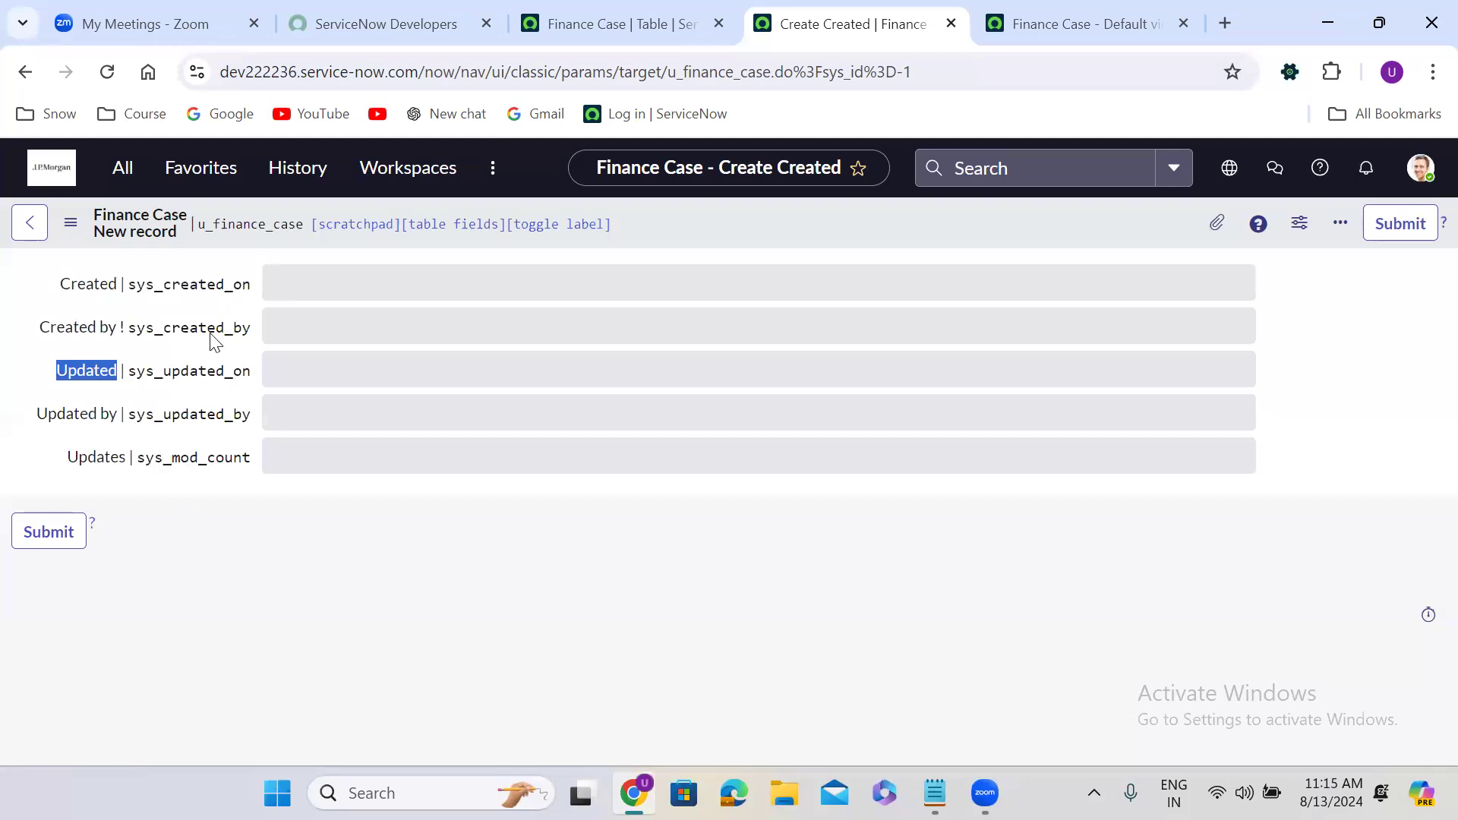
double_click(189, 313)
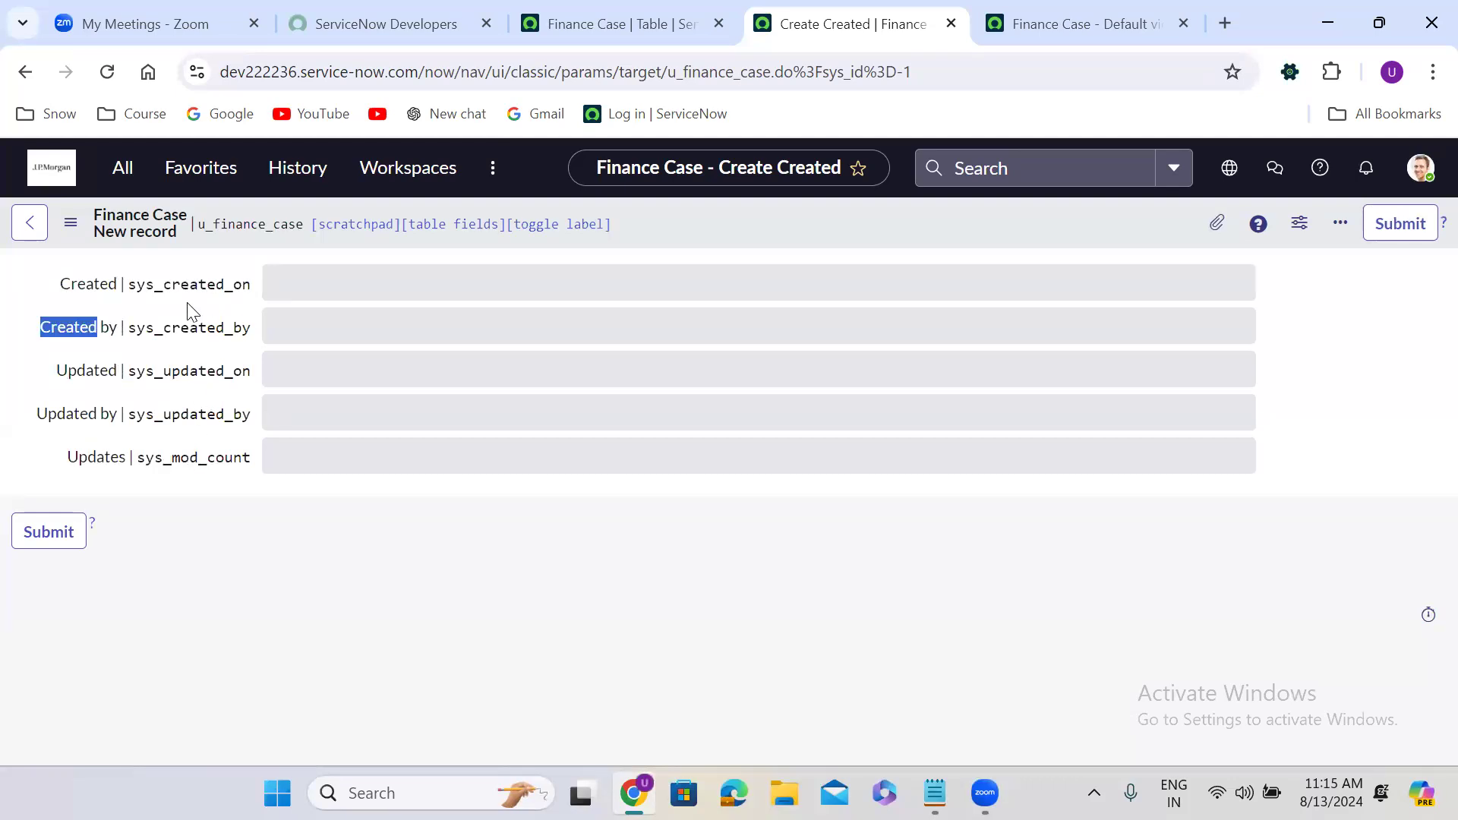
click(1068, 17)
Keep the column name u_caller and change the Caller field's type to Reference.
click(768, 403)
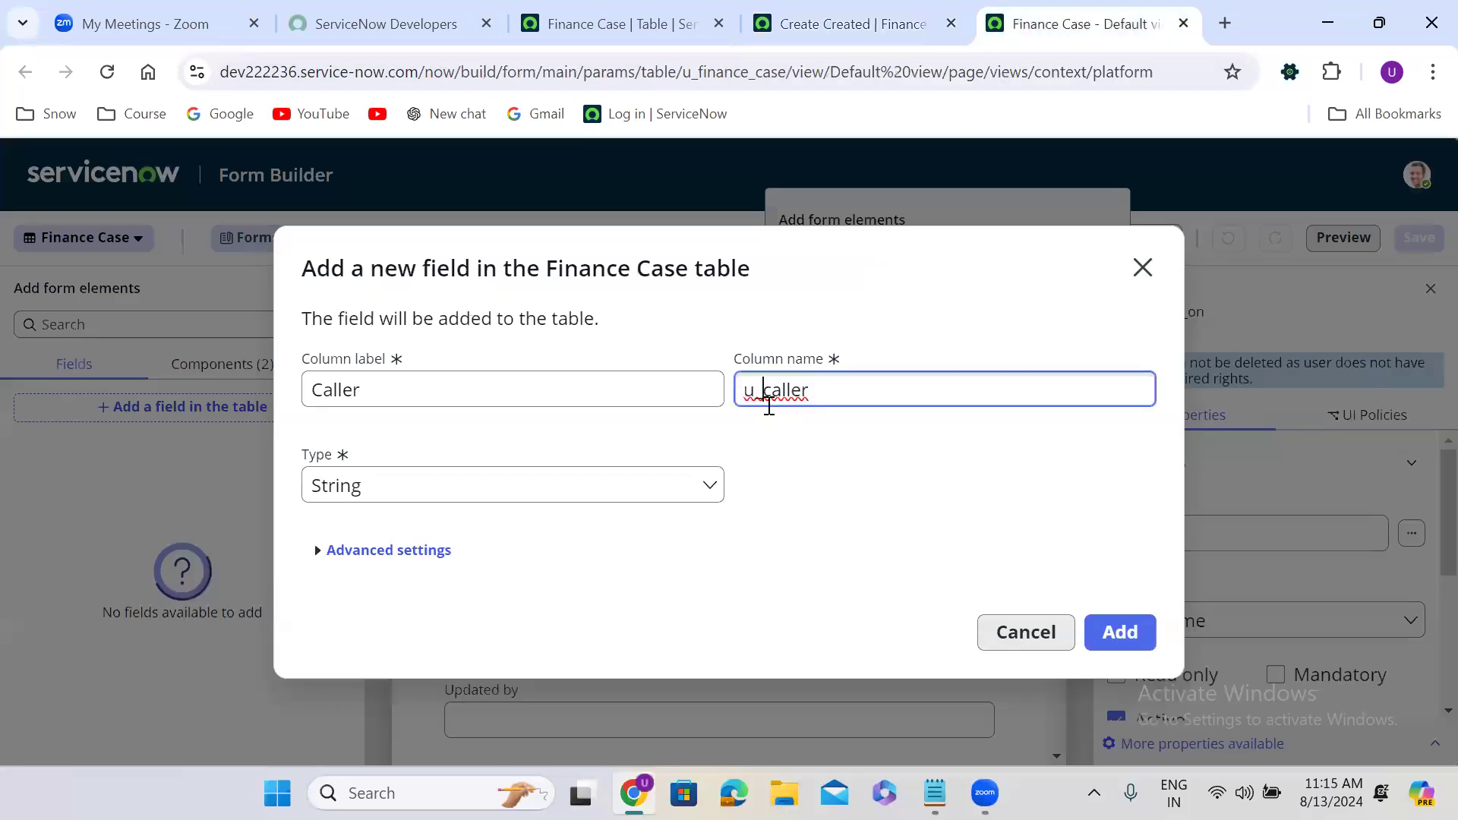
click(779, 460)
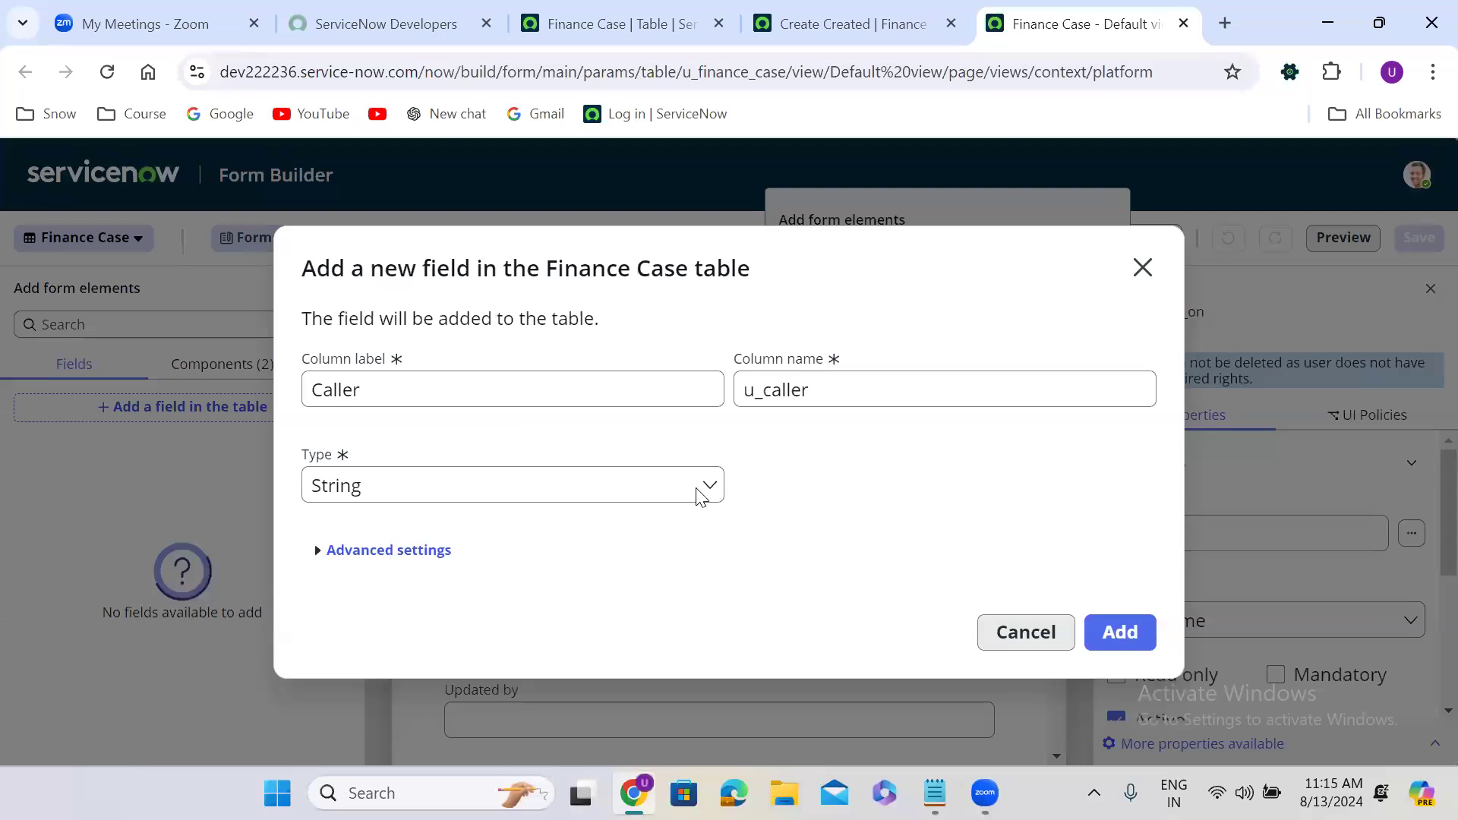
click(493, 484)
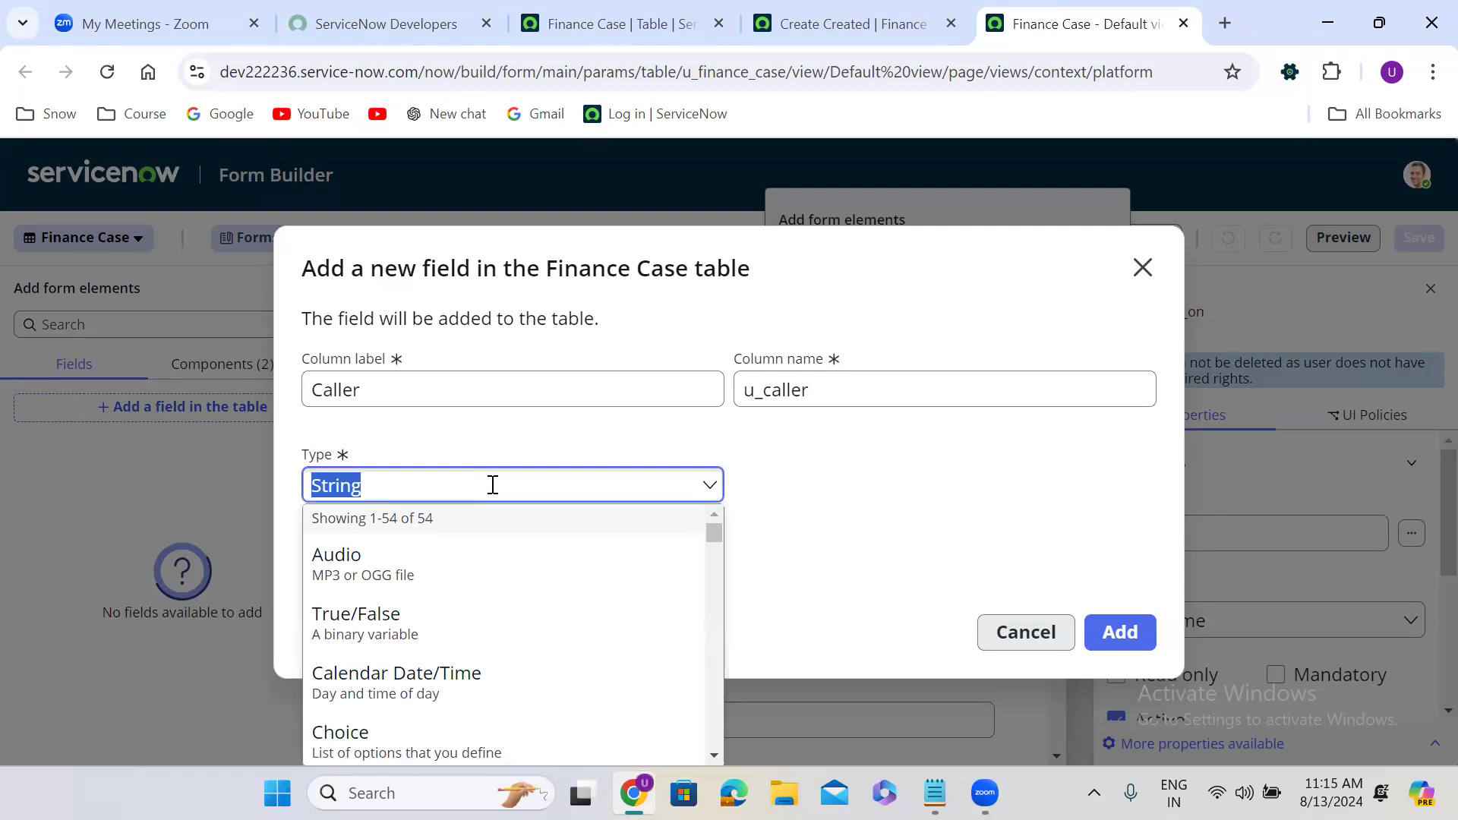
text(refe)
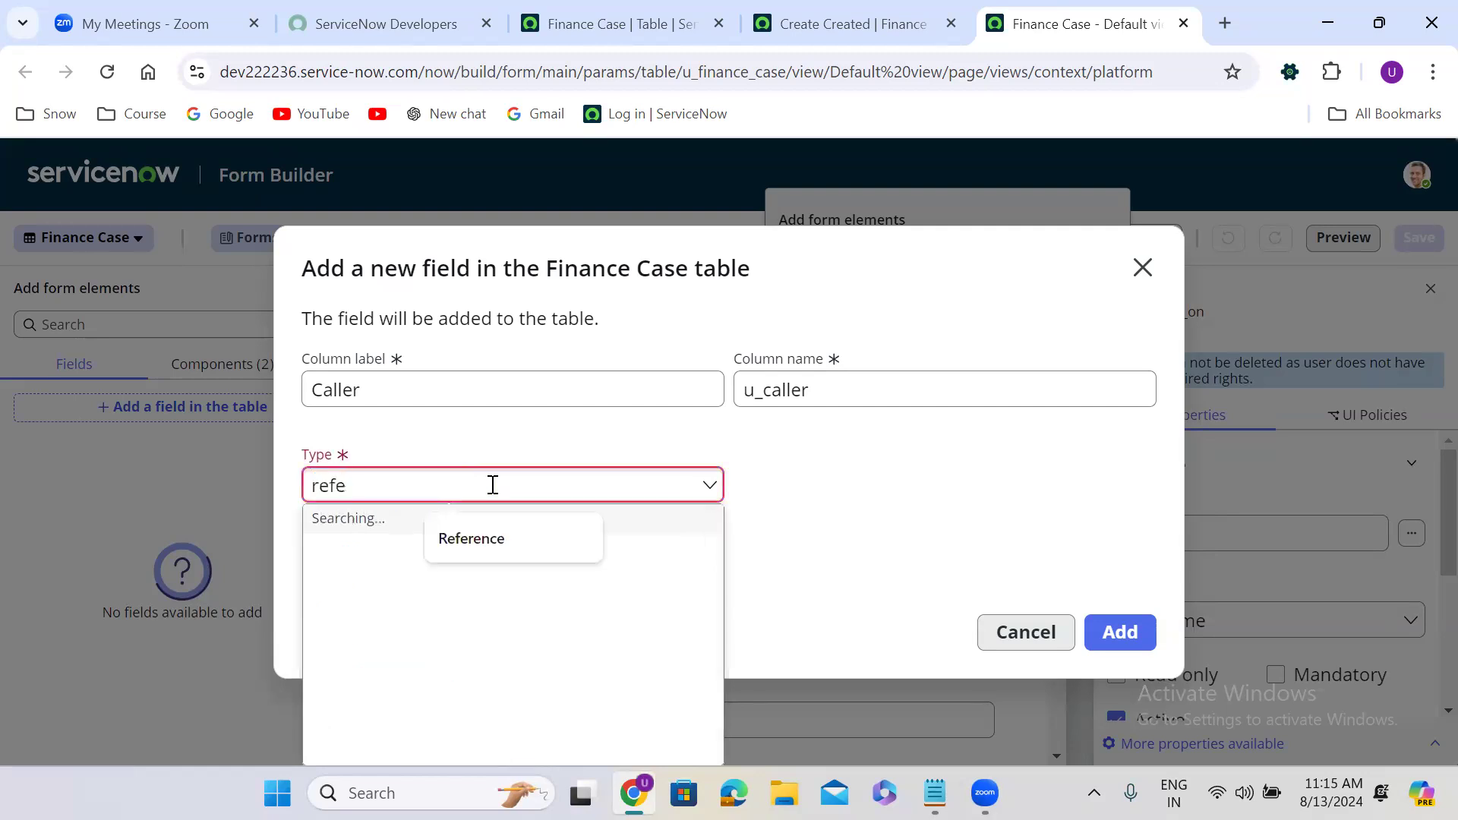
click(423, 578)
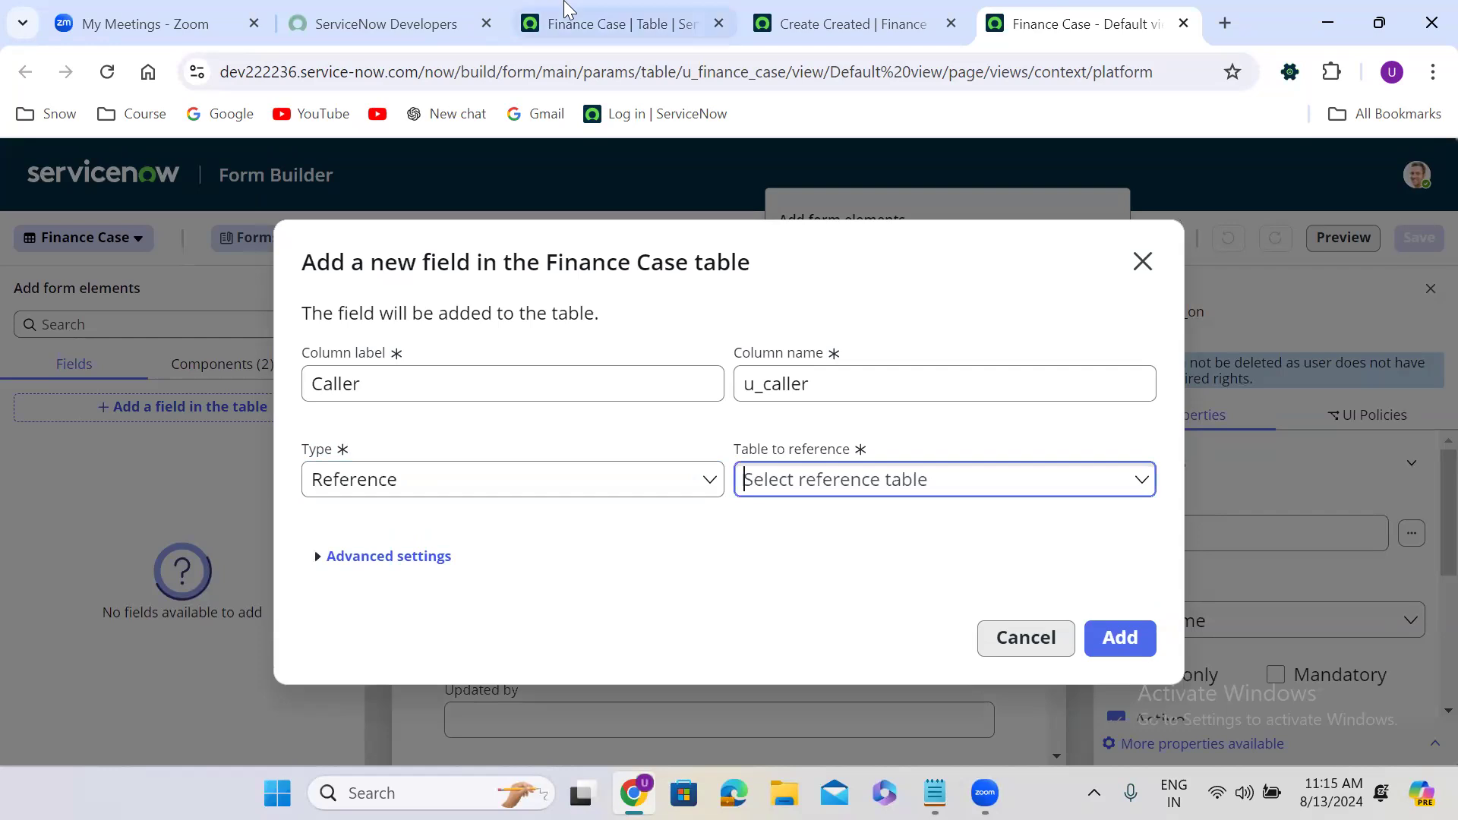
click(600, 24)
Open User Administration > Users (sys_user, 706 records) in a new tab via the navigator filter 'user ad'.
click(105, 182)
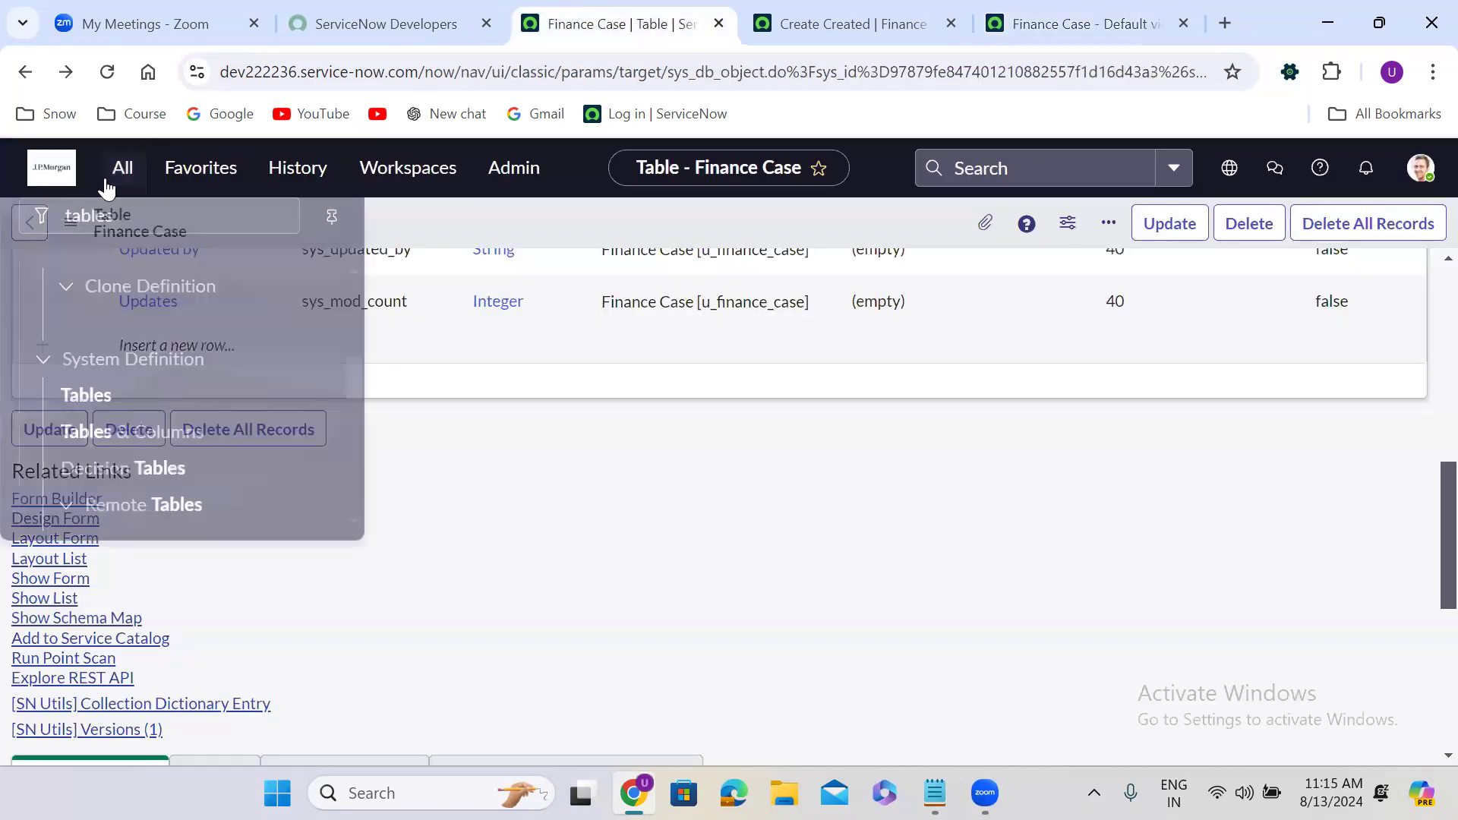
text(user ad)
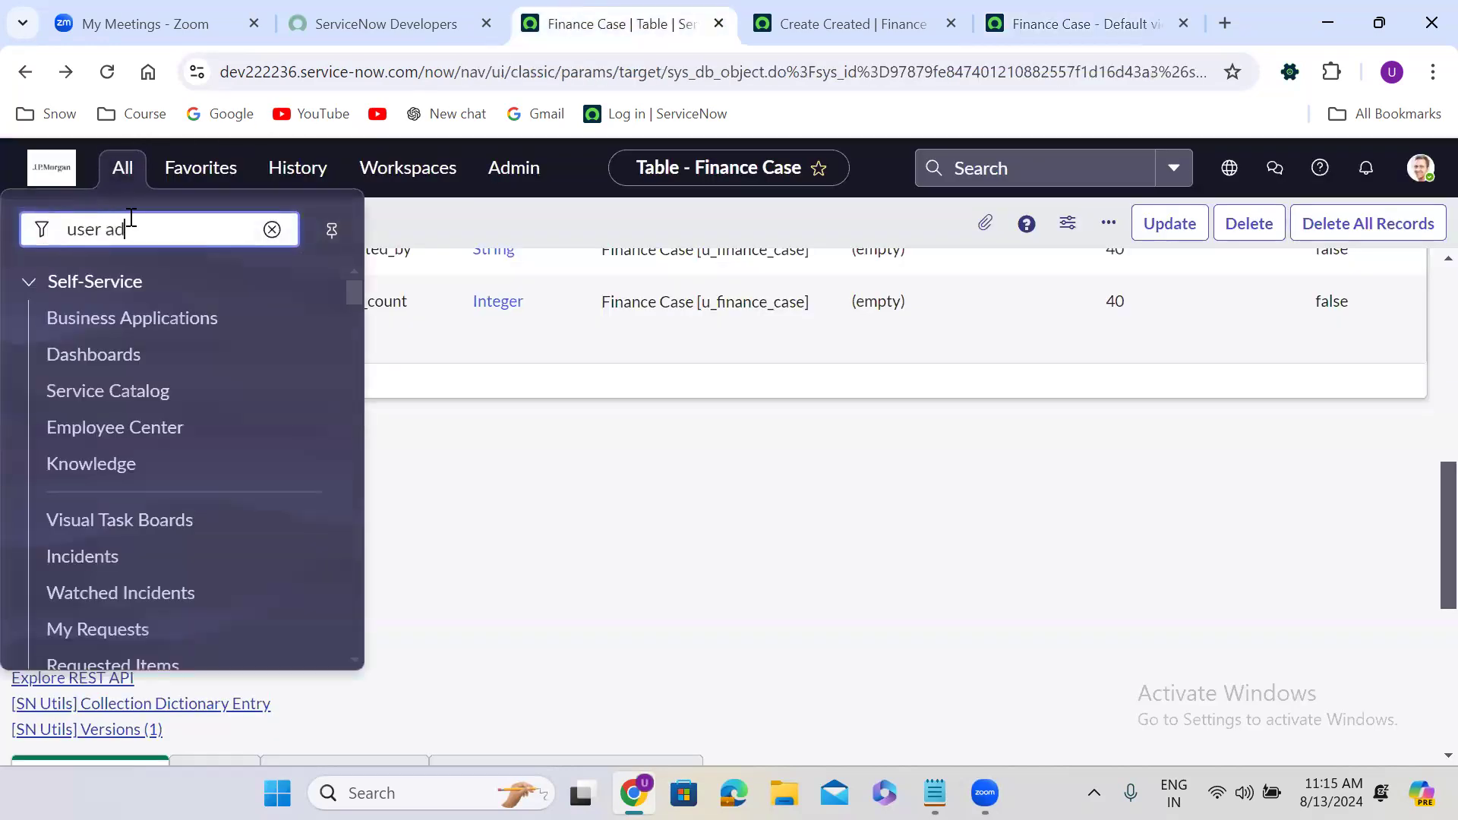
click(89, 475)
middle_click(89, 475)
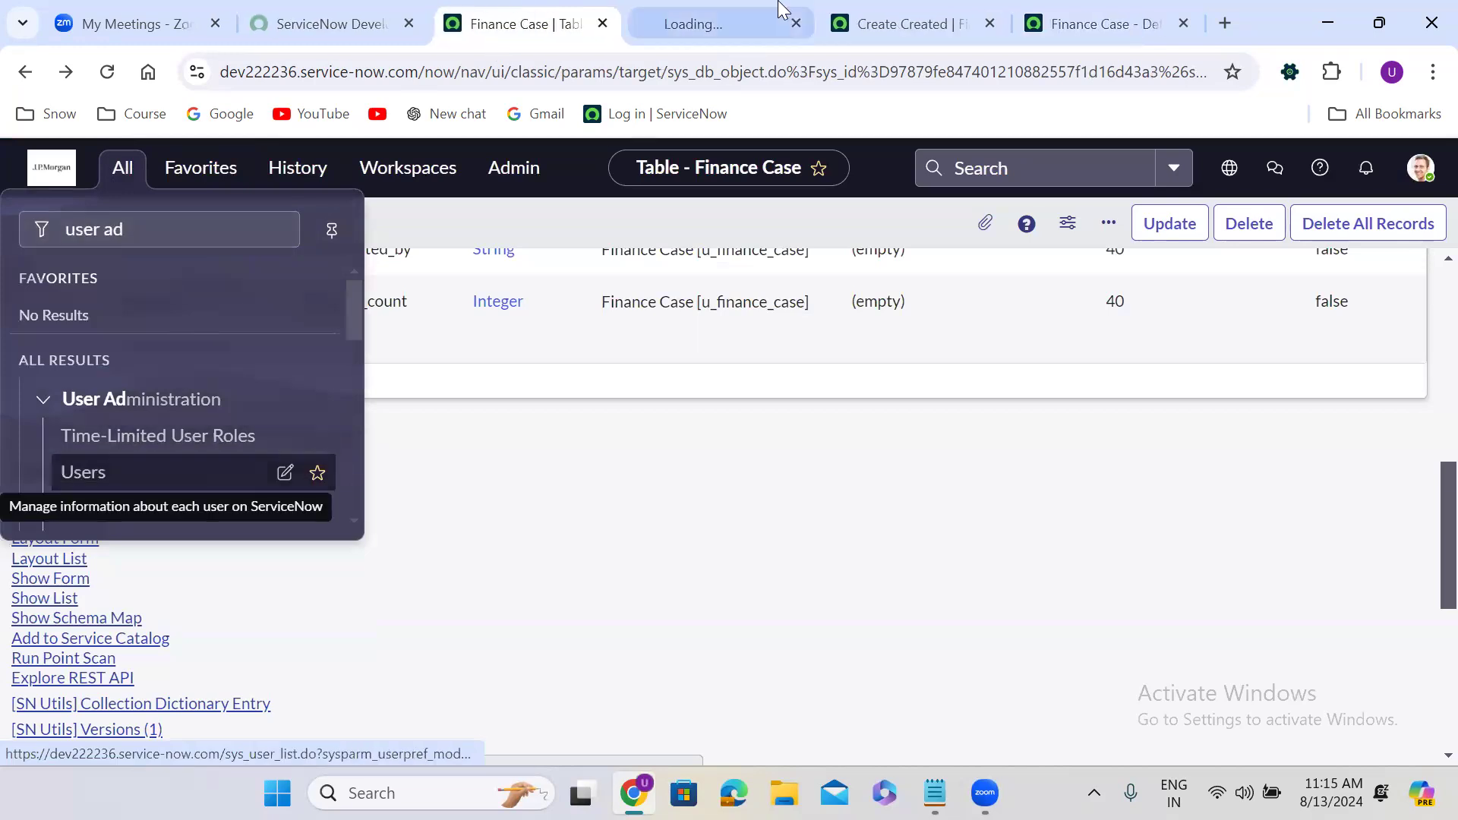
click(707, 23)
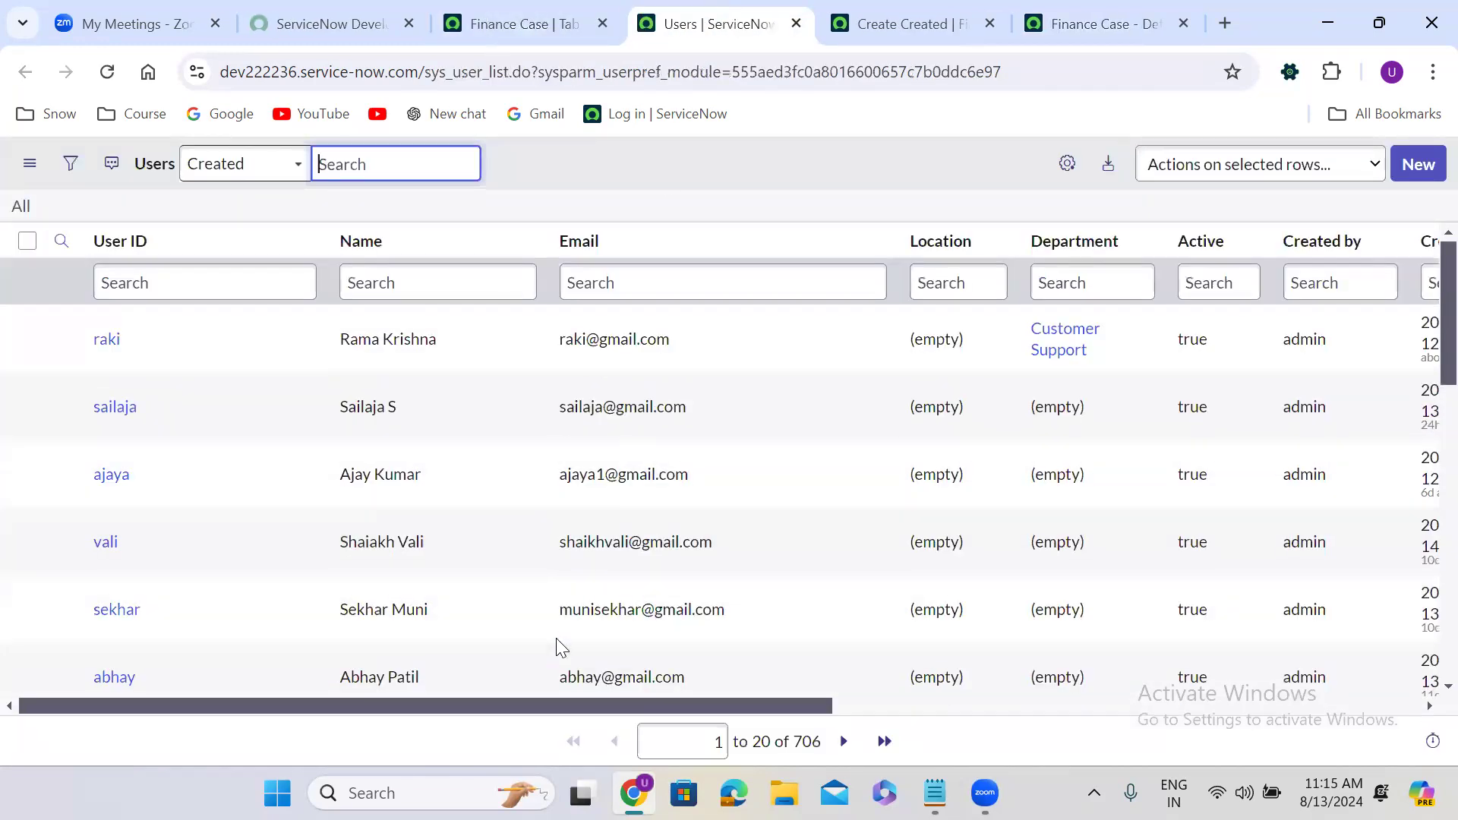
click(582, 102)
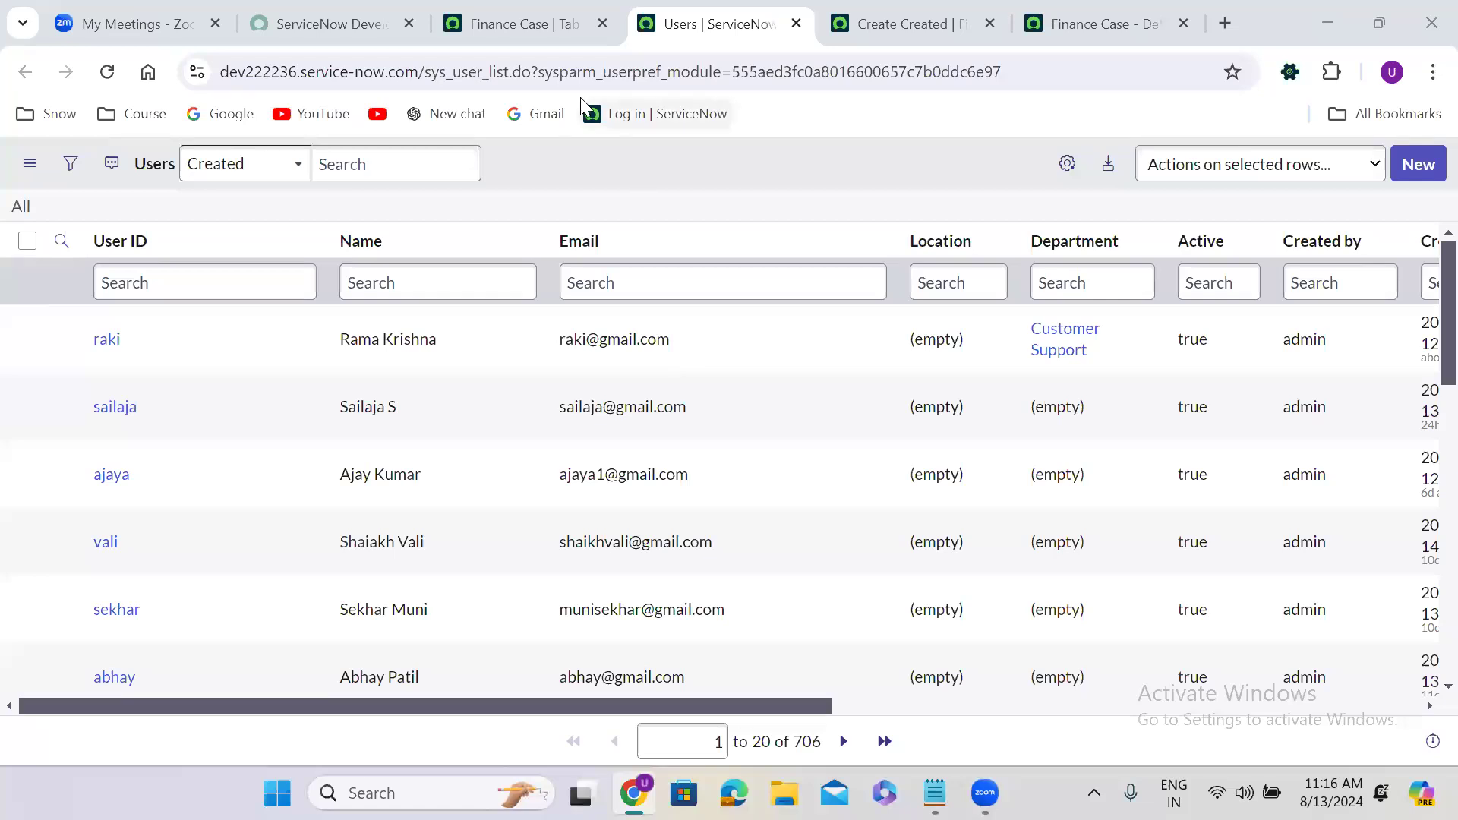
Set the Caller field's Table to reference to User [sys_user].
click(1102, 24)
click(815, 482)
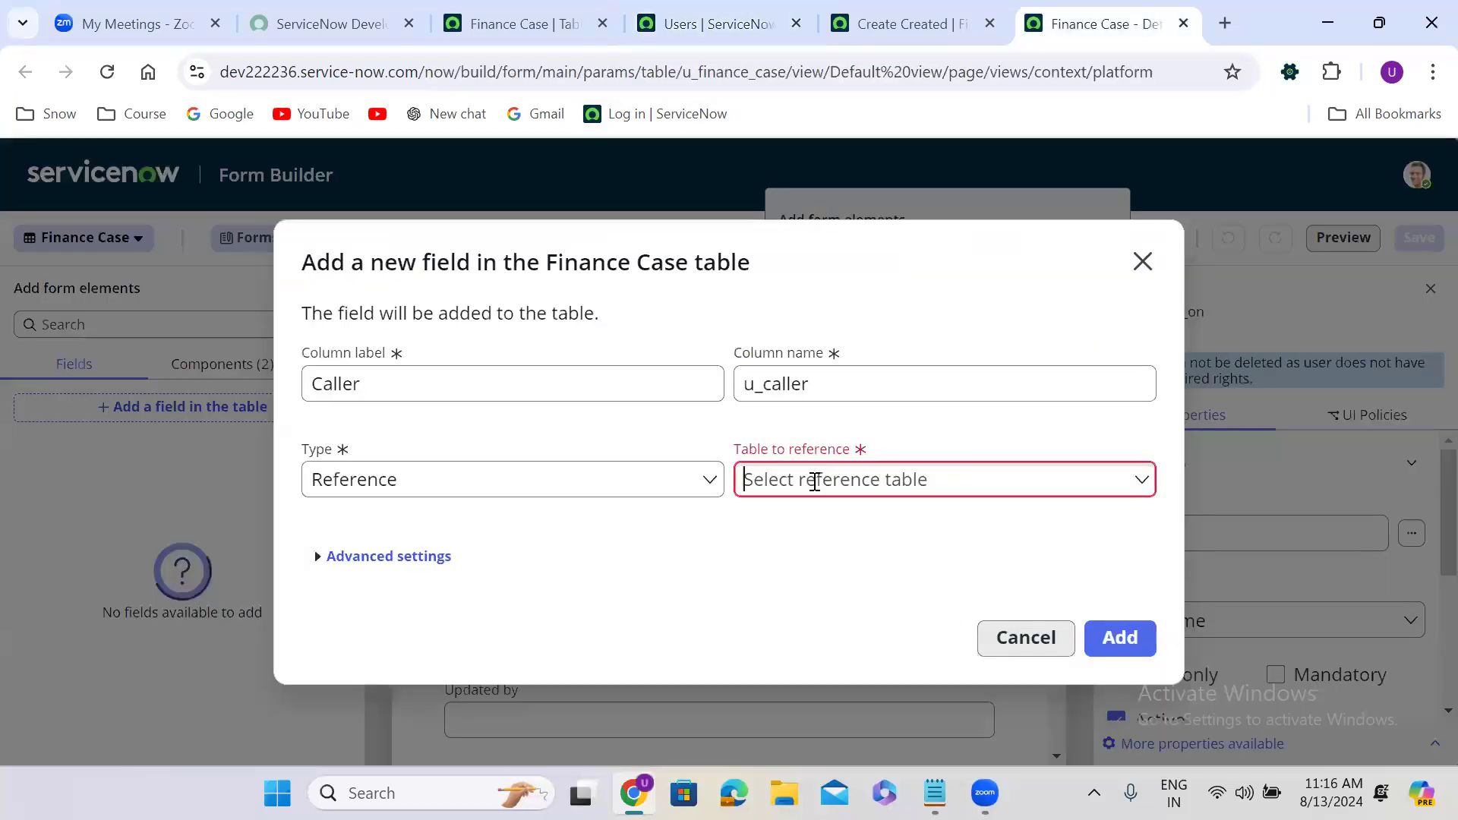
text(users)
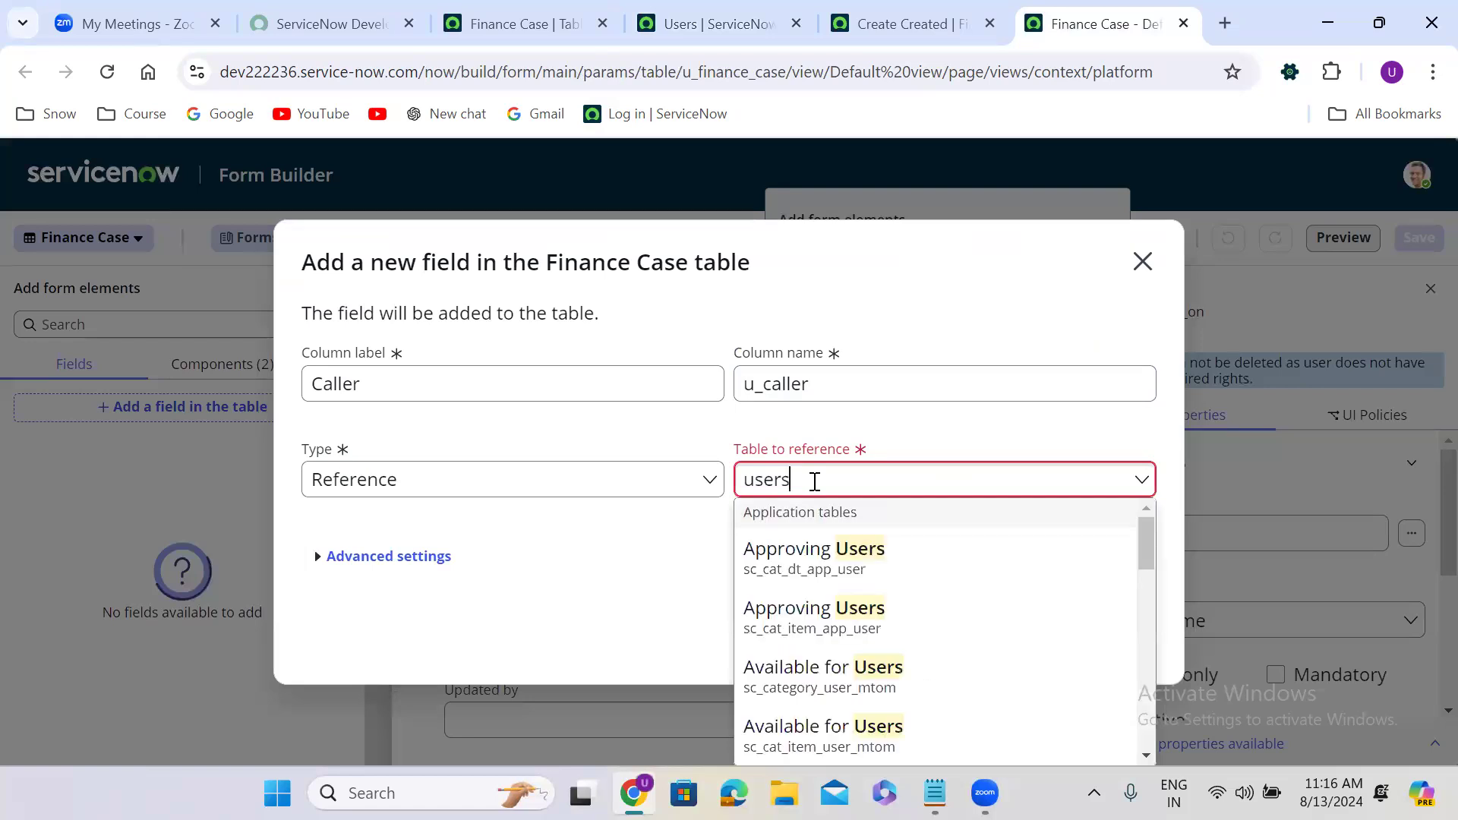
key(BackSpace)
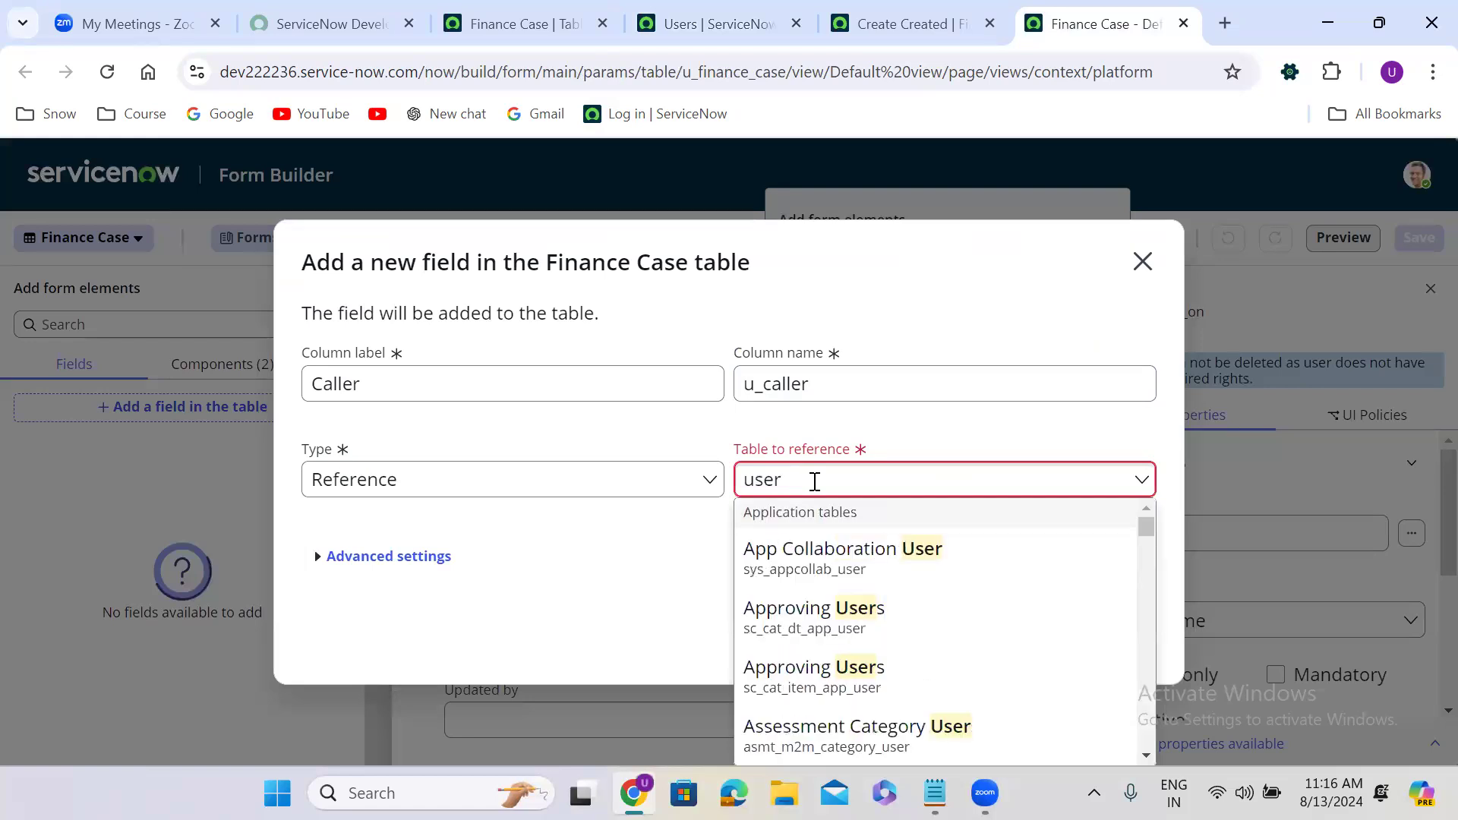
drag(1139, 529, 1144, 595)
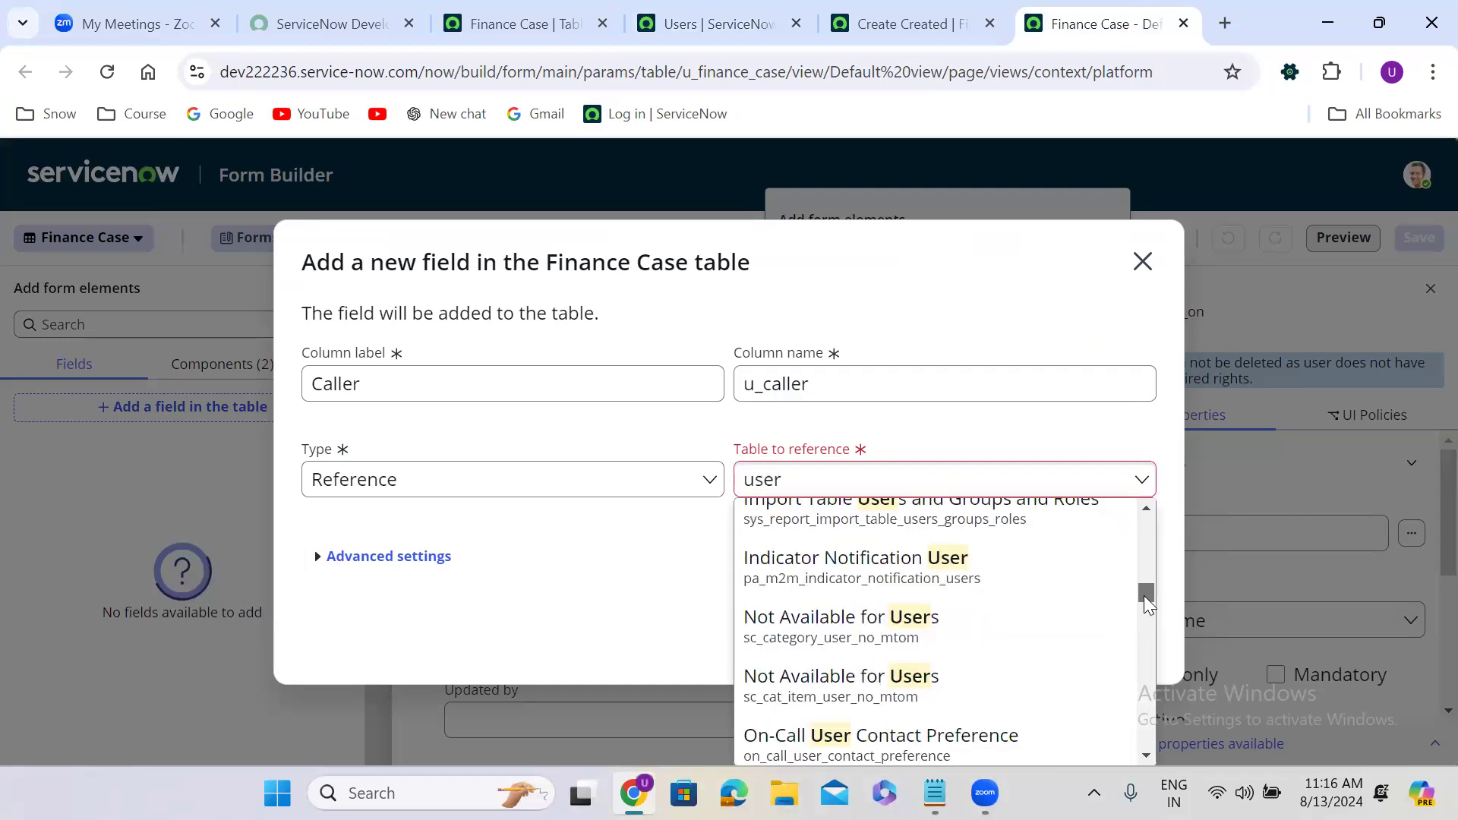
double_click(843, 473)
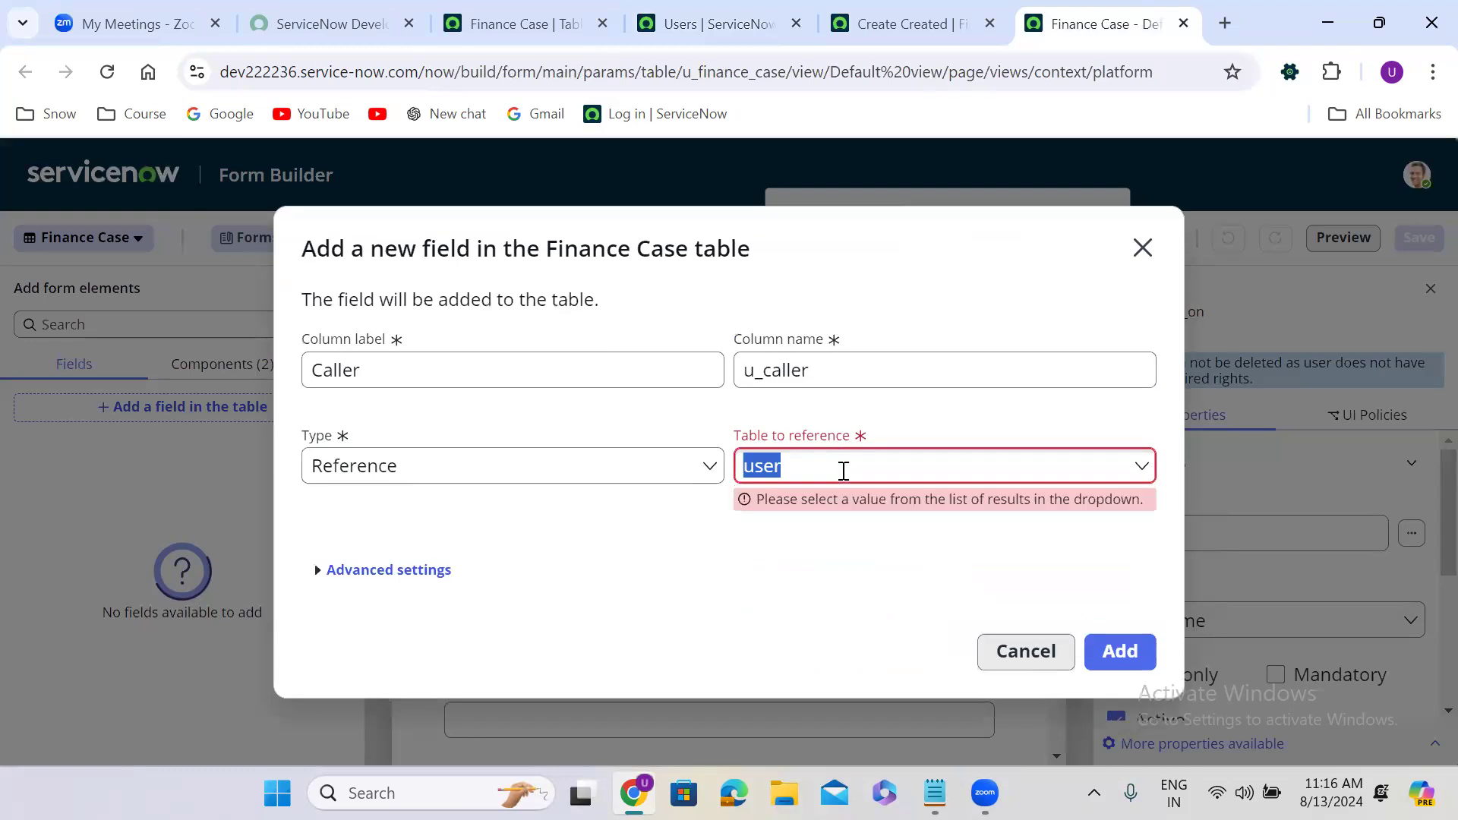
text(_user)
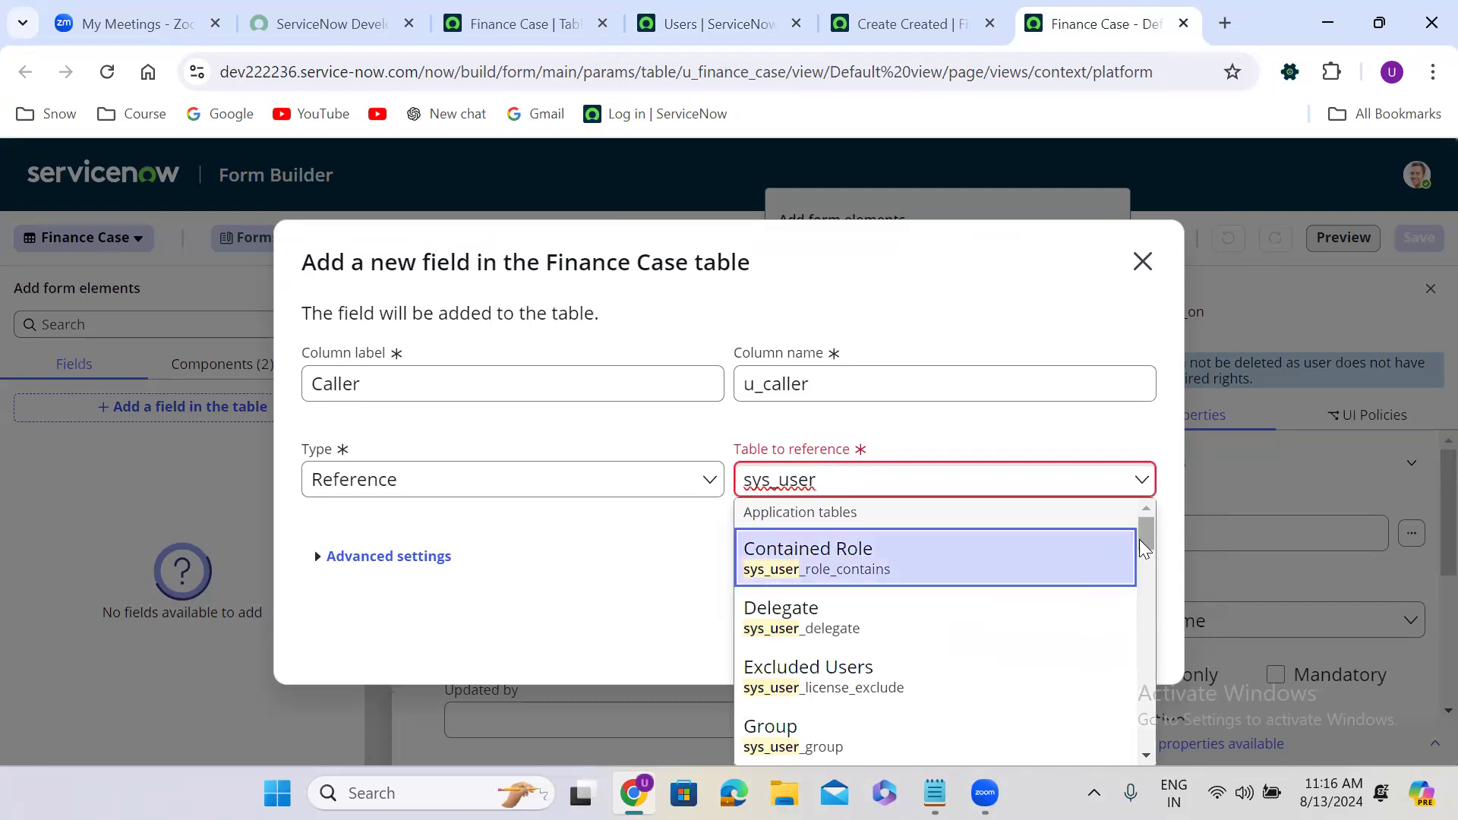
drag(1145, 533, 1150, 643)
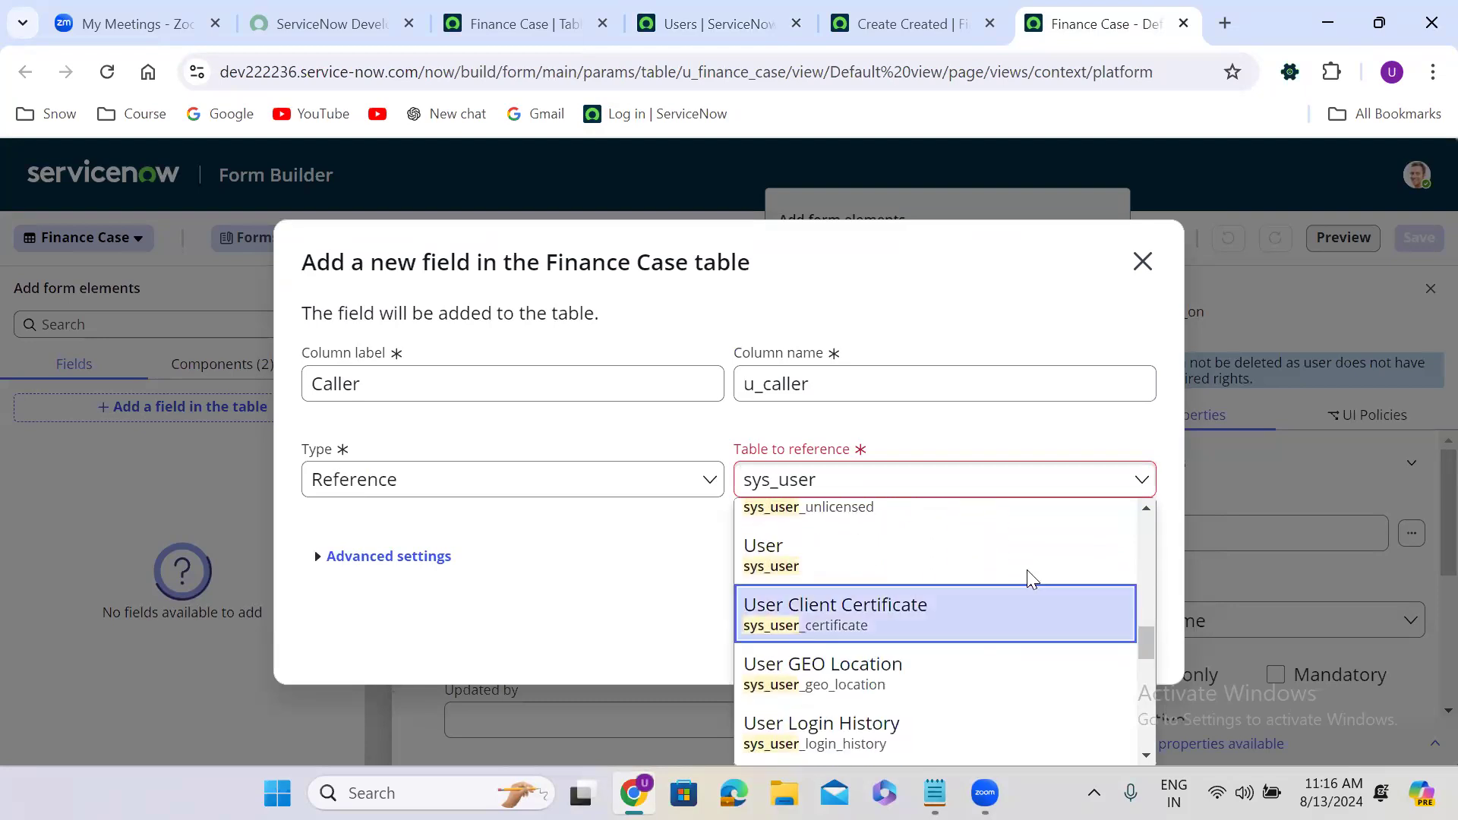
click(840, 562)
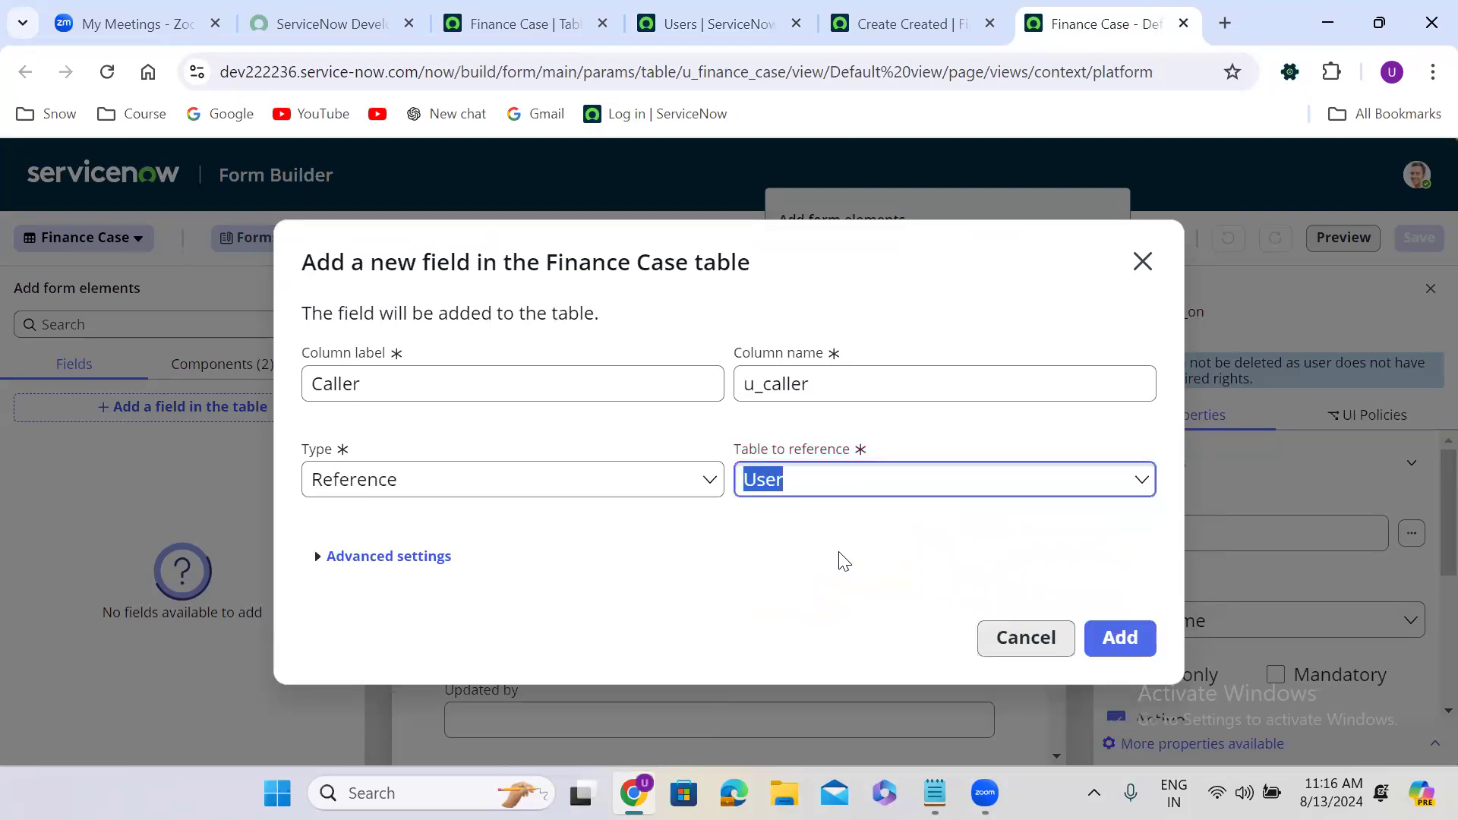
click(785, 531)
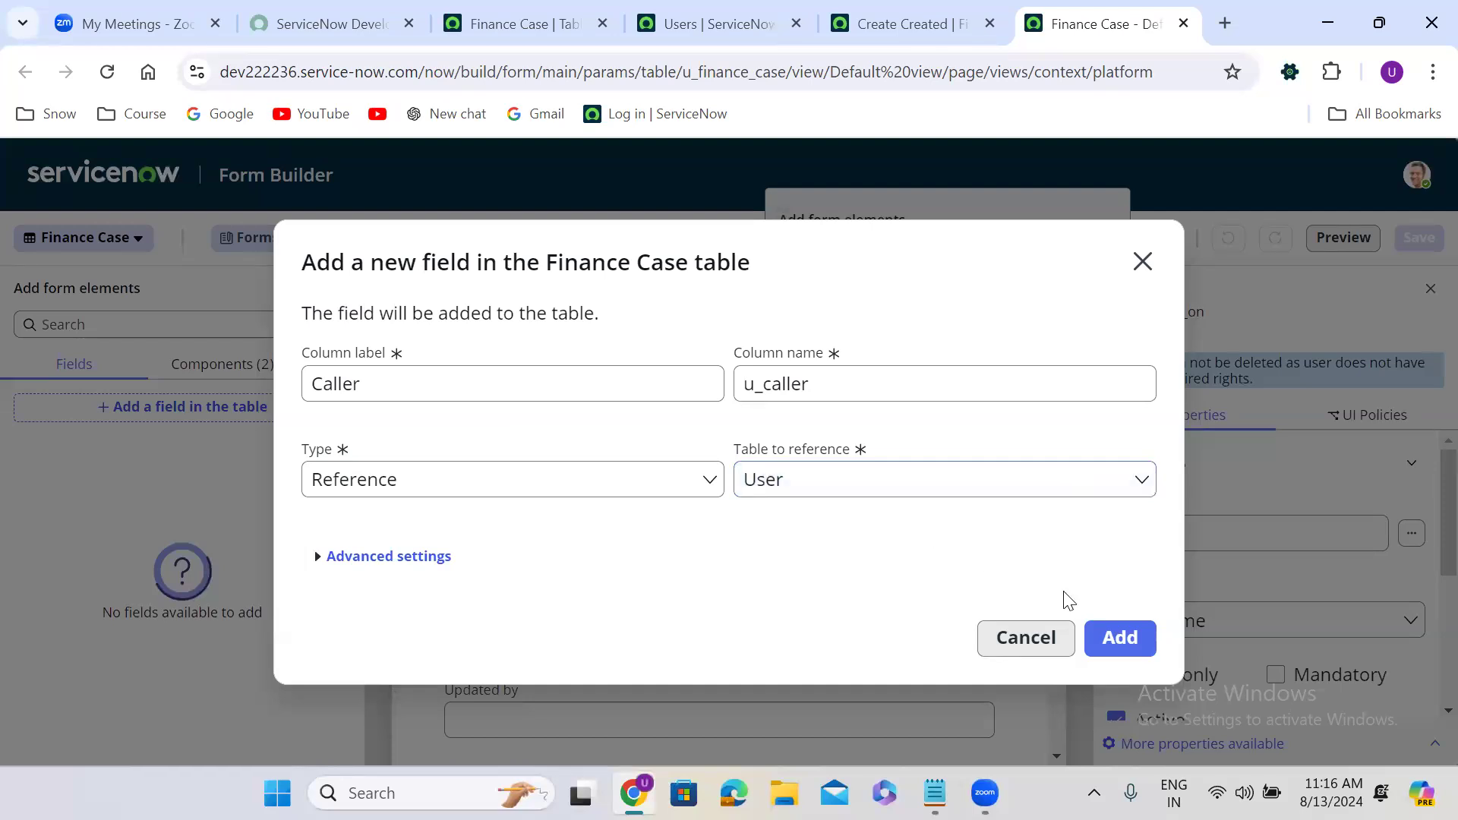
Create the Caller field, save the form, and reload the classic Finance Case new-record form.
click(1119, 636)
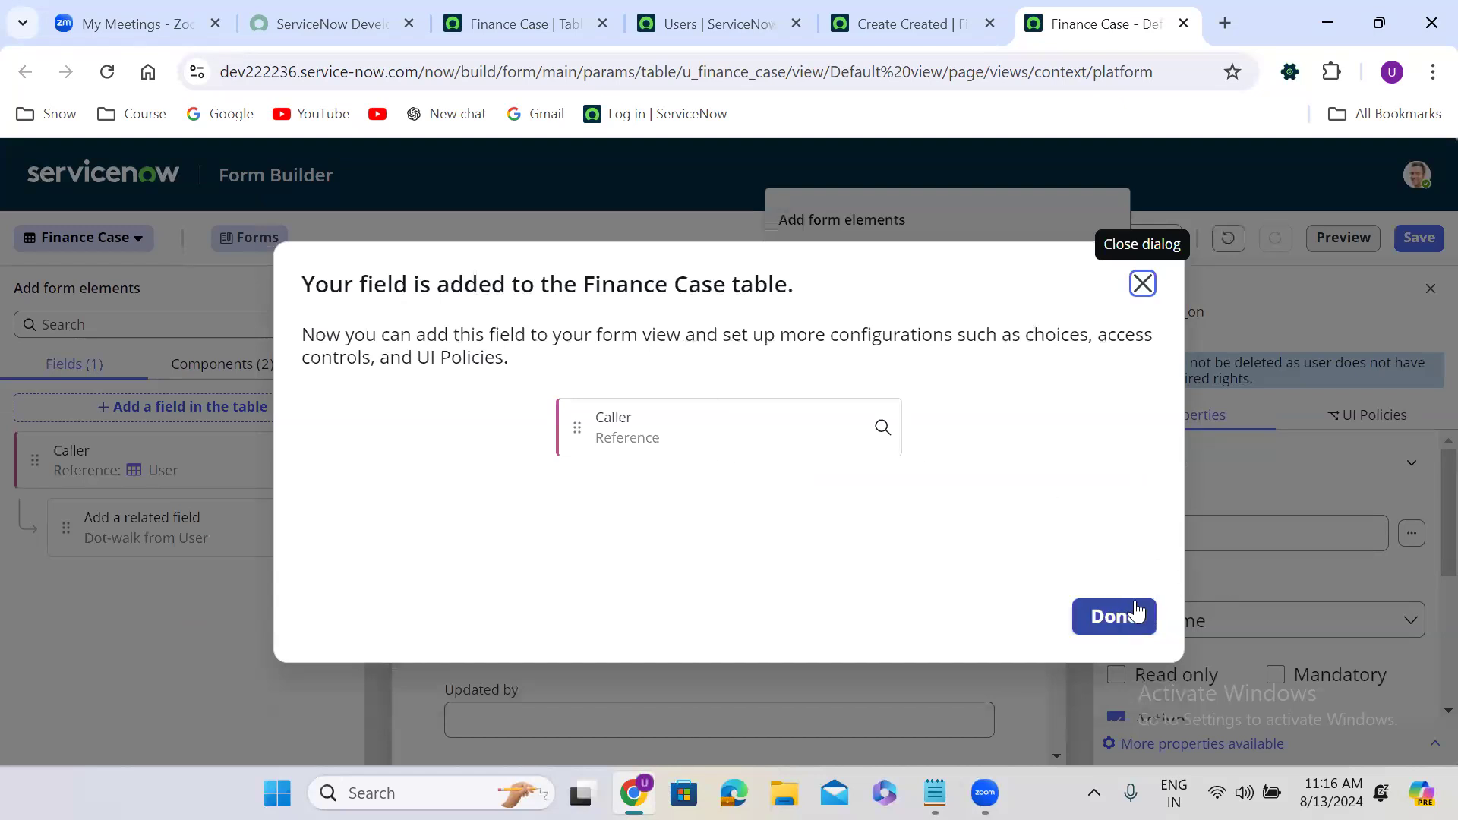
click(1114, 617)
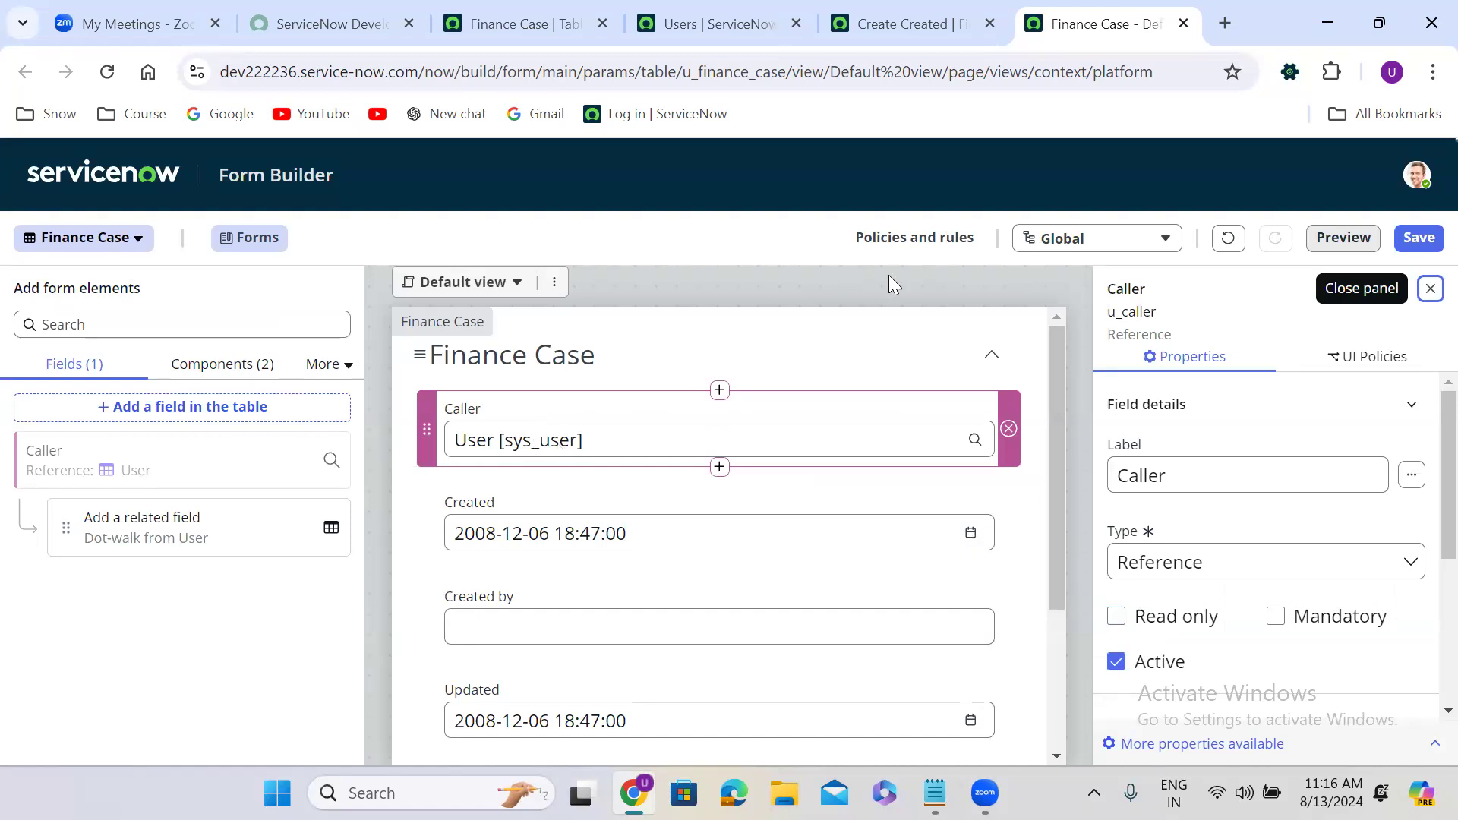
click(1420, 240)
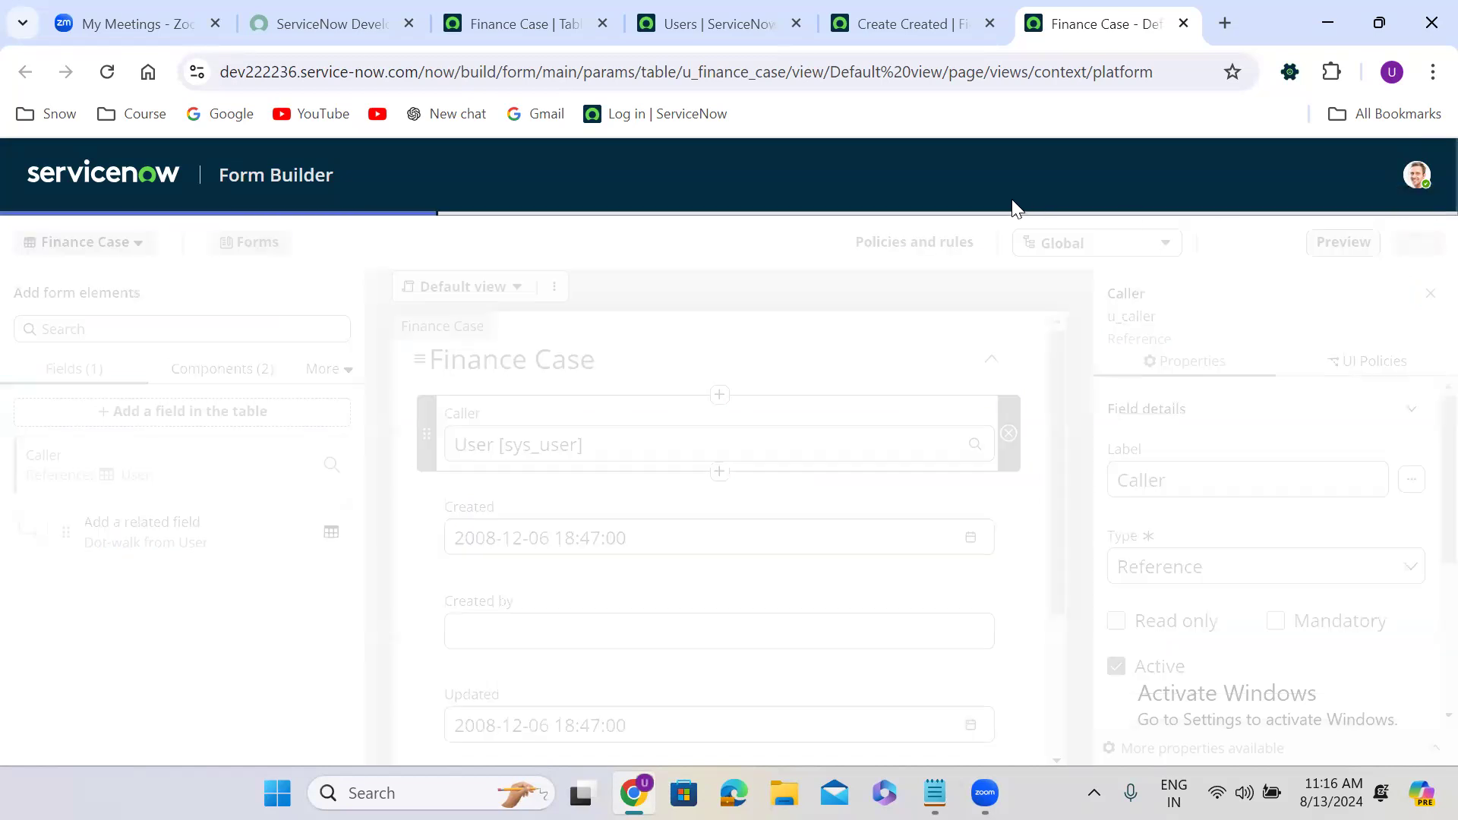
click(884, 11)
click(108, 76)
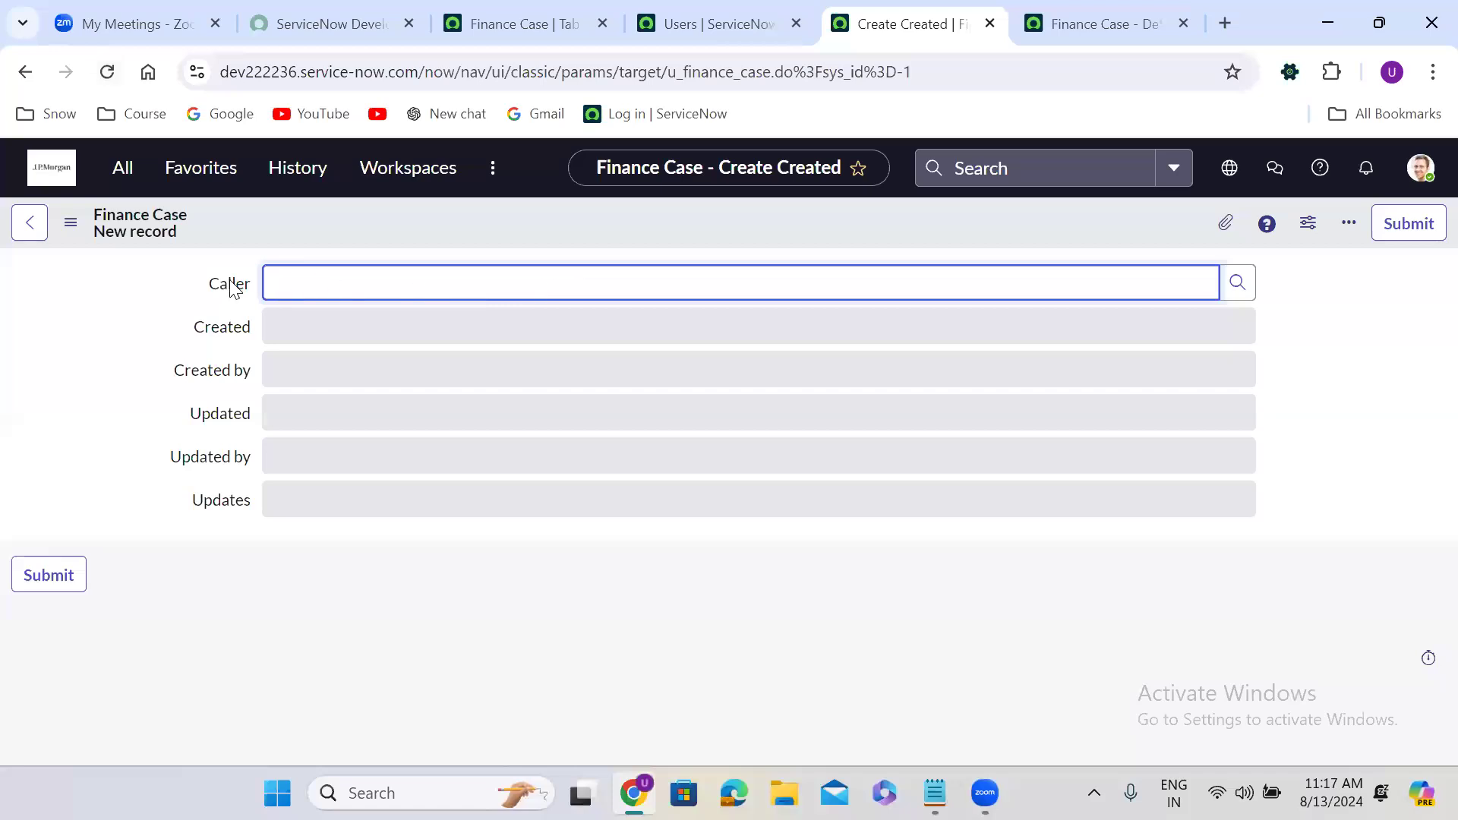
Enter junk text in Caller to trigger Invalid reference, then clear it.
double_click(214, 305)
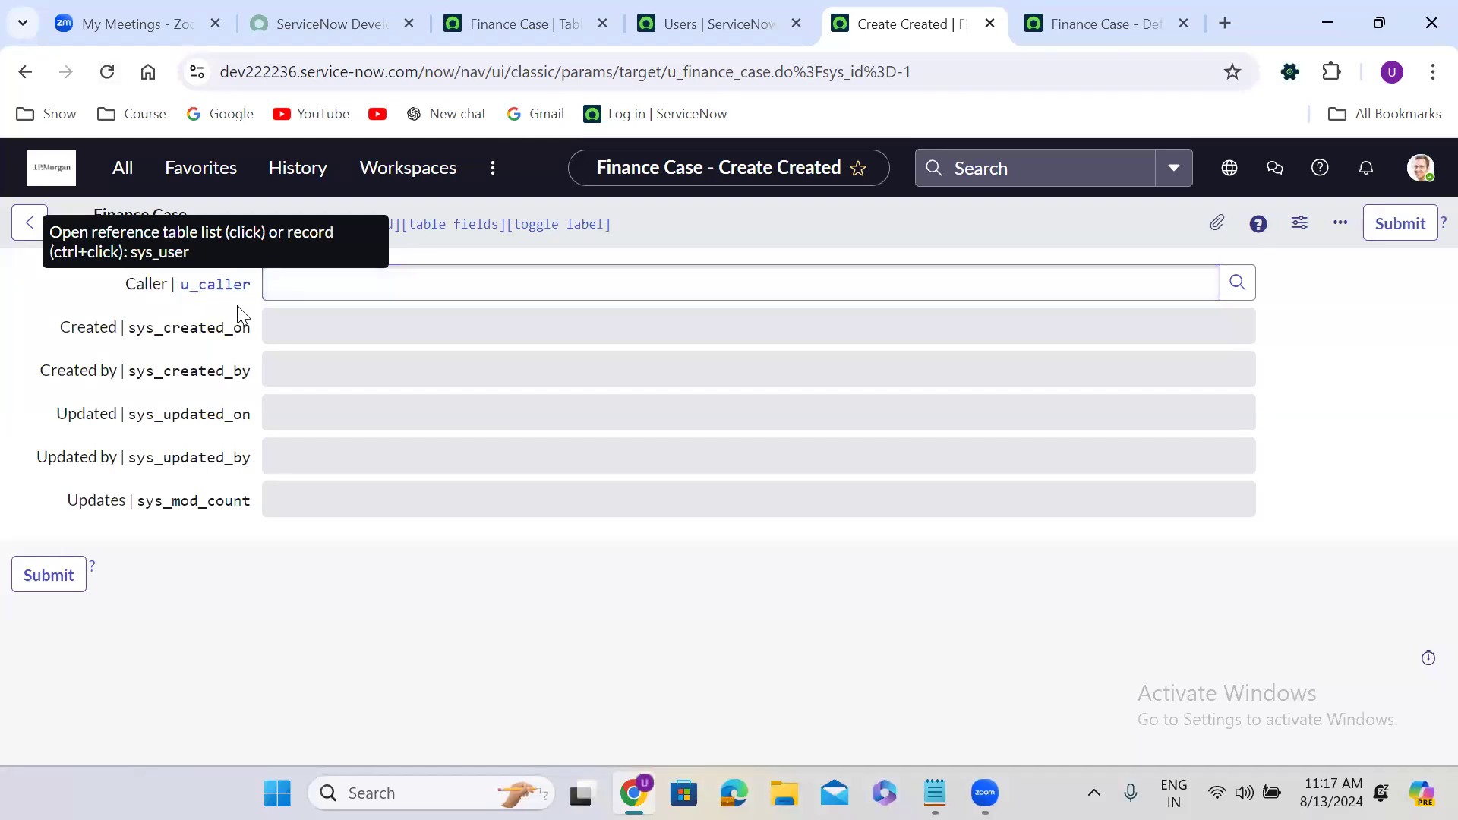
double_click(237, 304)
click(355, 291)
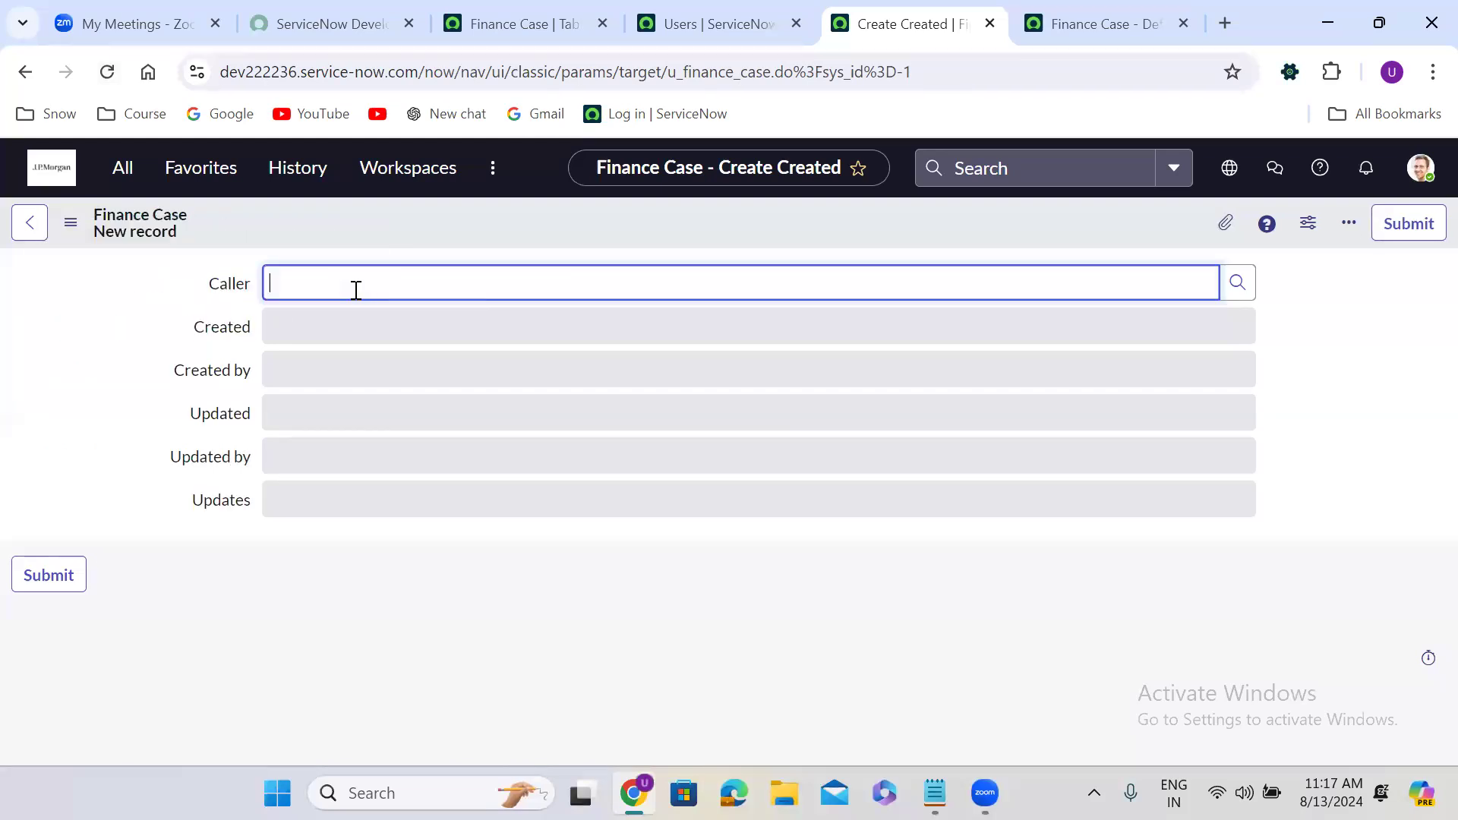
text(hihfiewhifhewrigheirhgirehg)
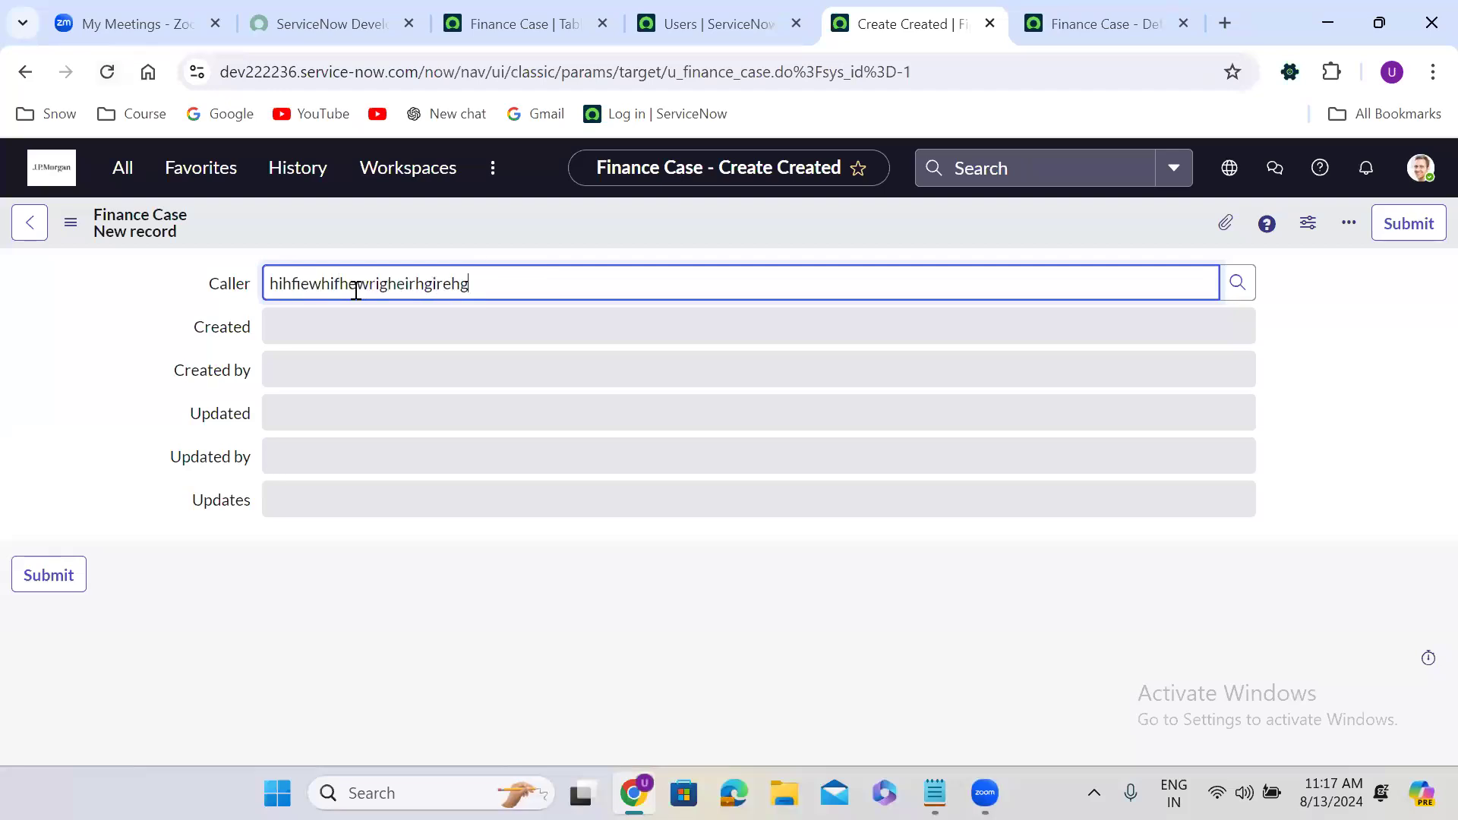
click(1286, 358)
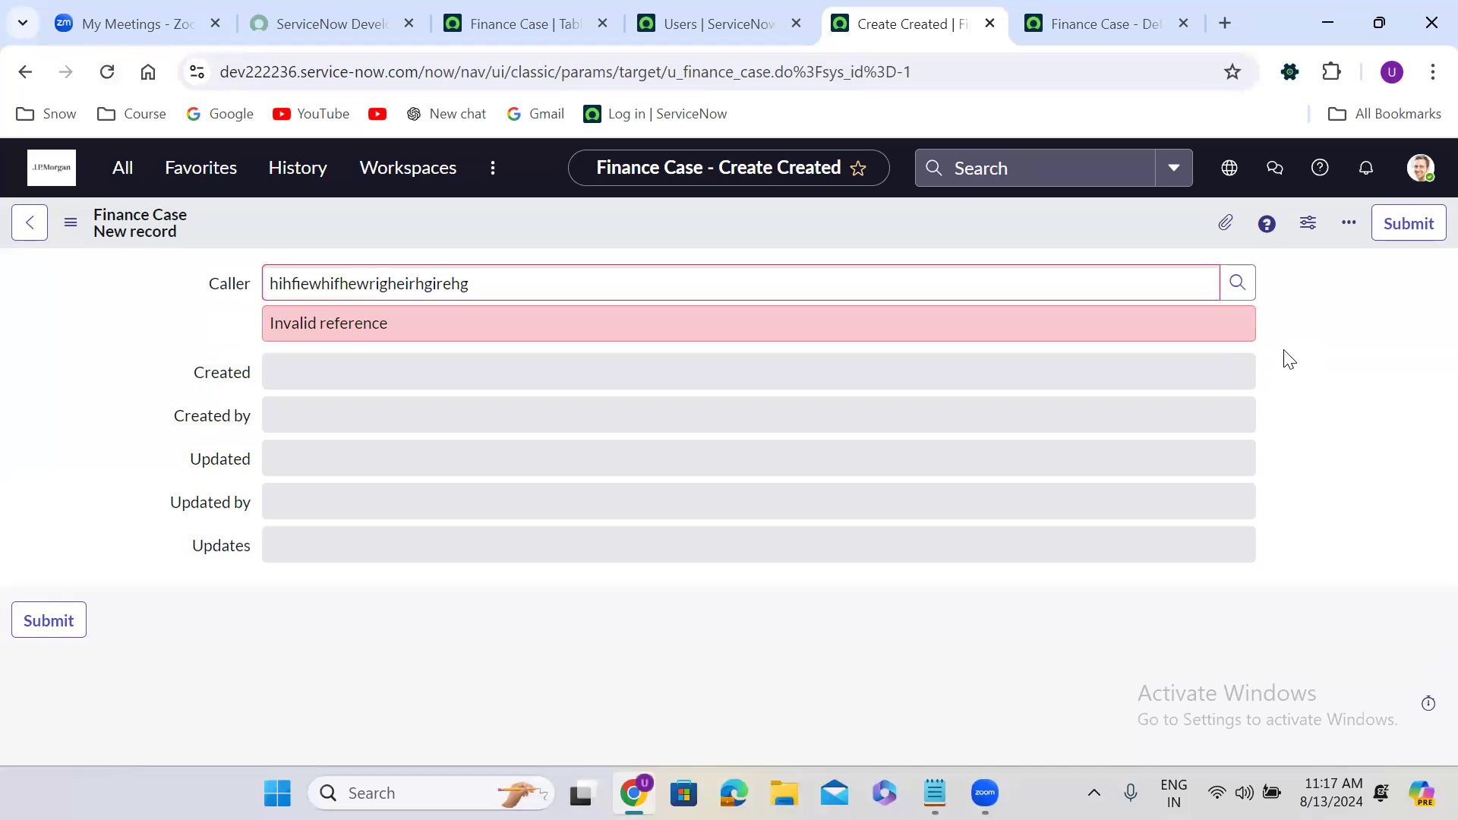
double_click(499, 284)
key(BackSpace)
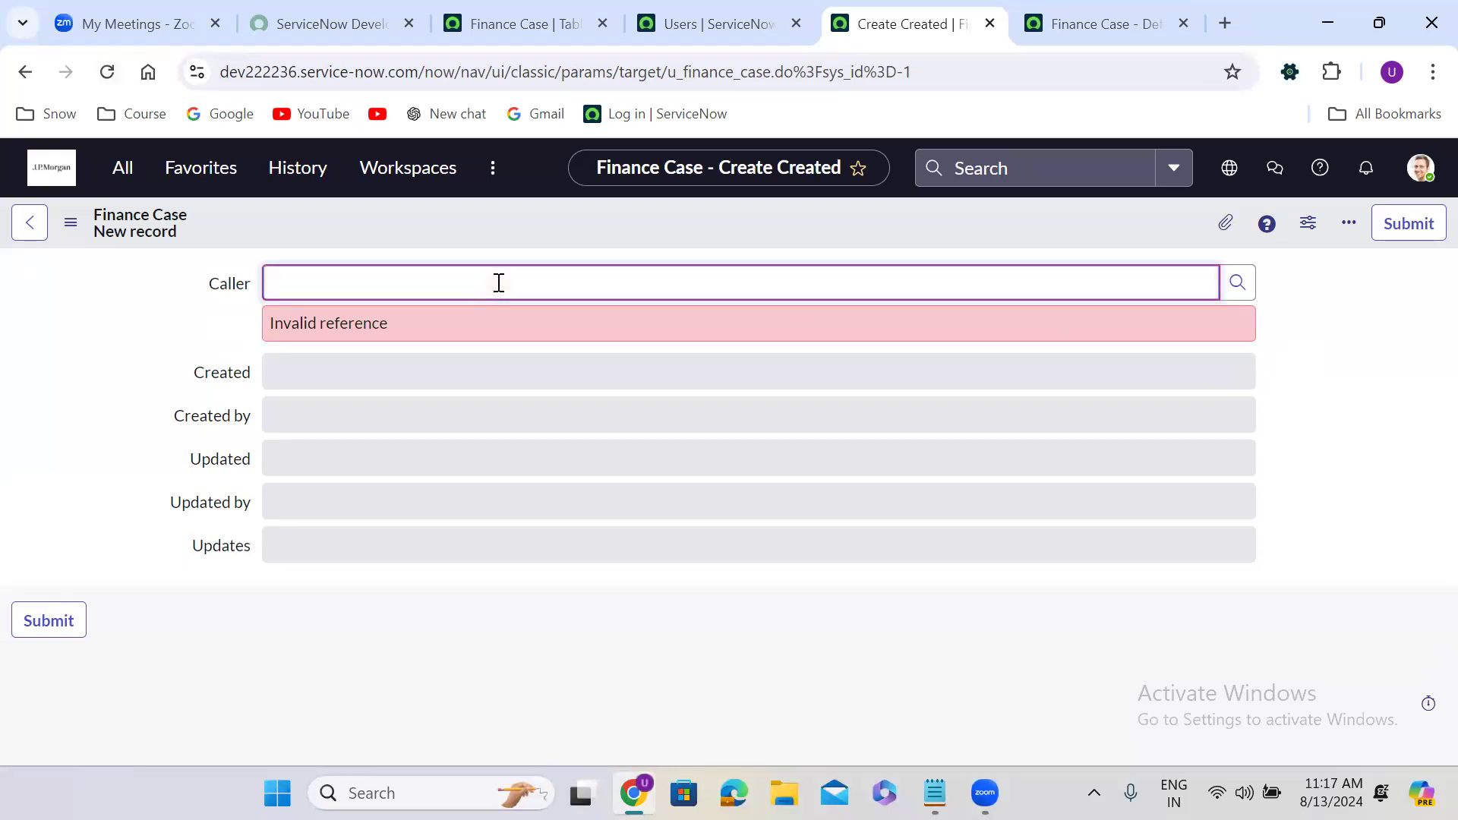
click(1357, 319)
Open the Users lookup list for the Caller field.
click(1238, 285)
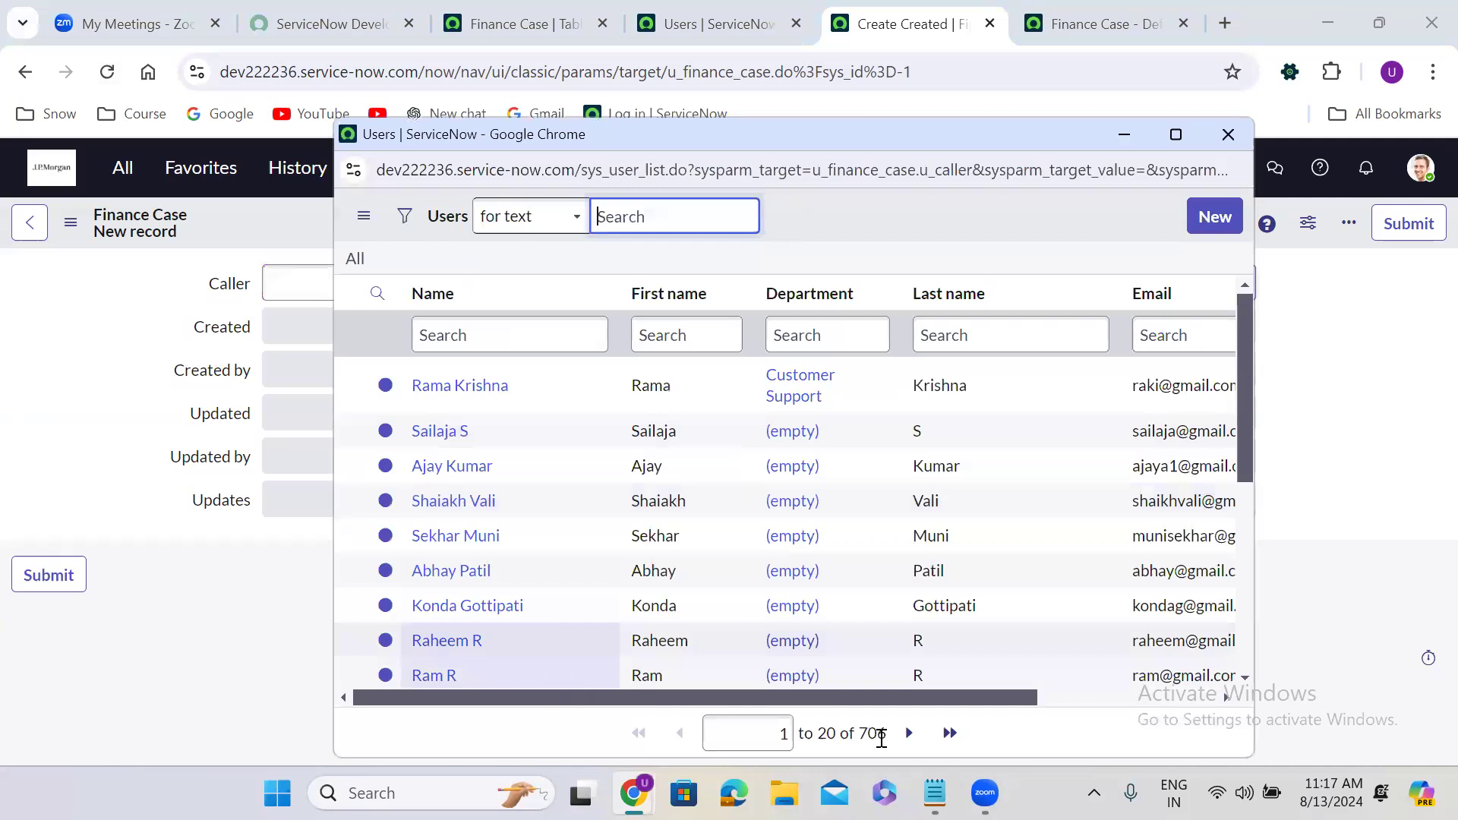
click(876, 734)
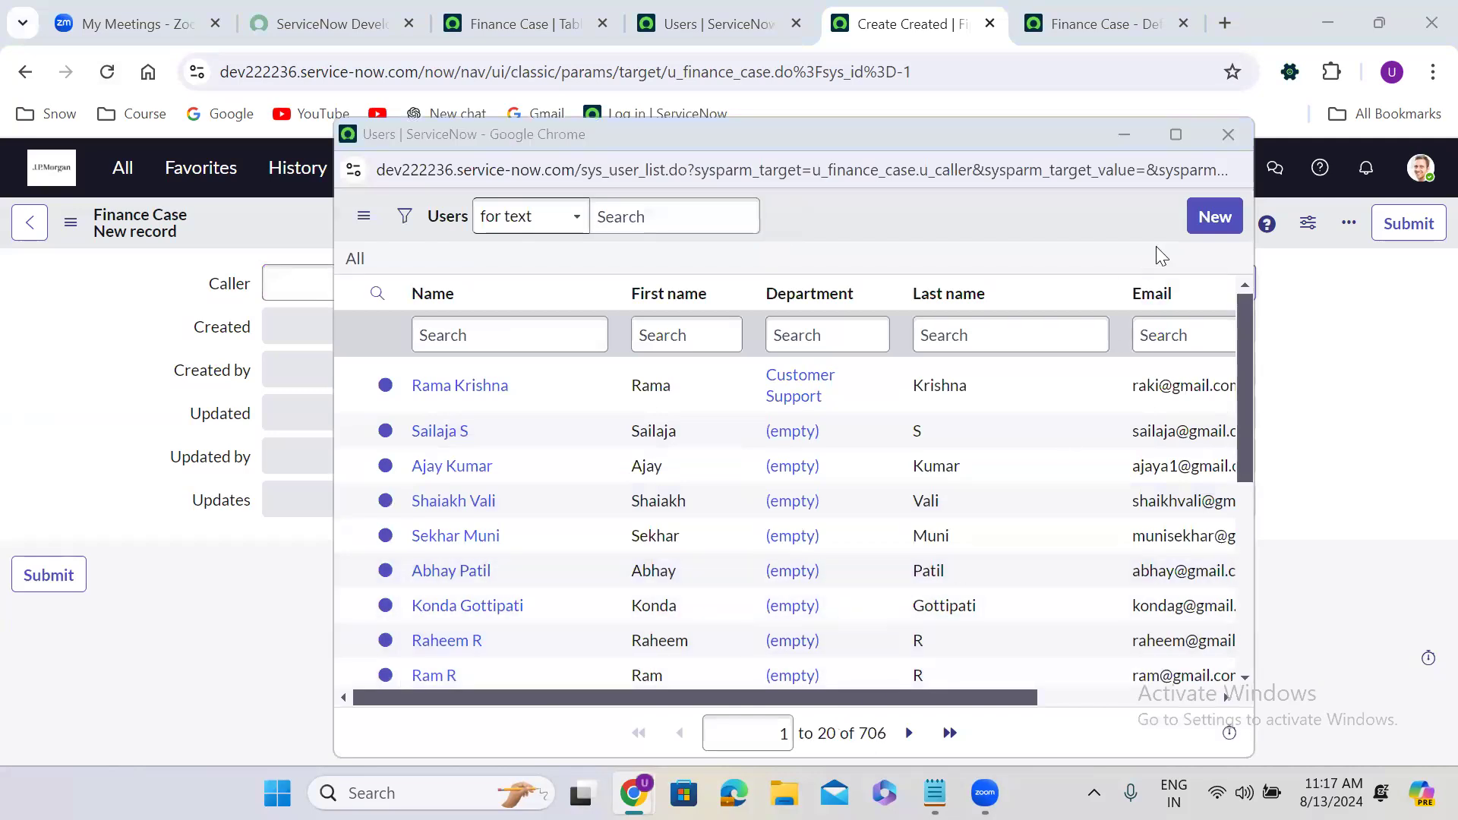
click(1228, 135)
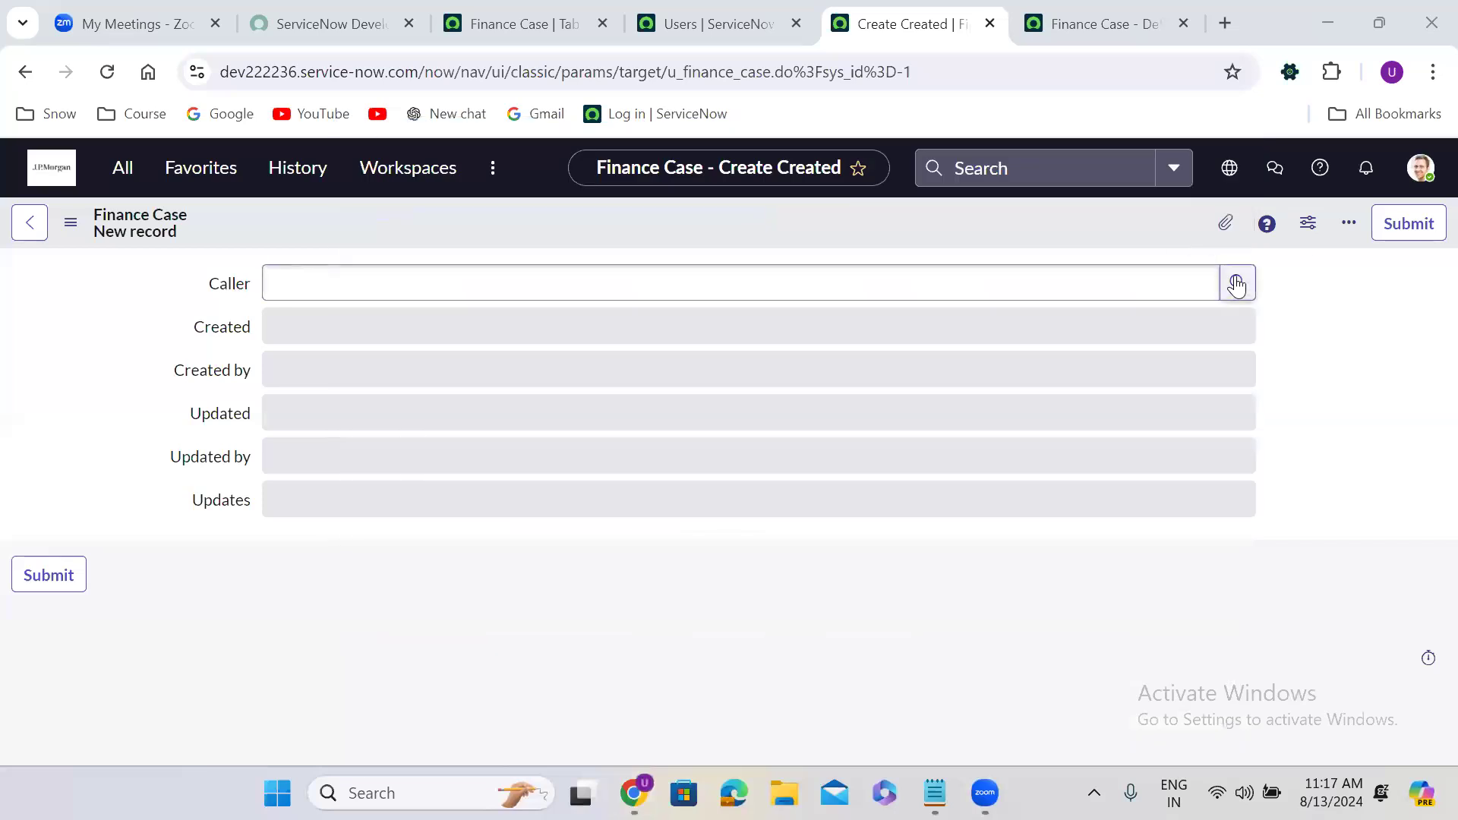
click(1236, 284)
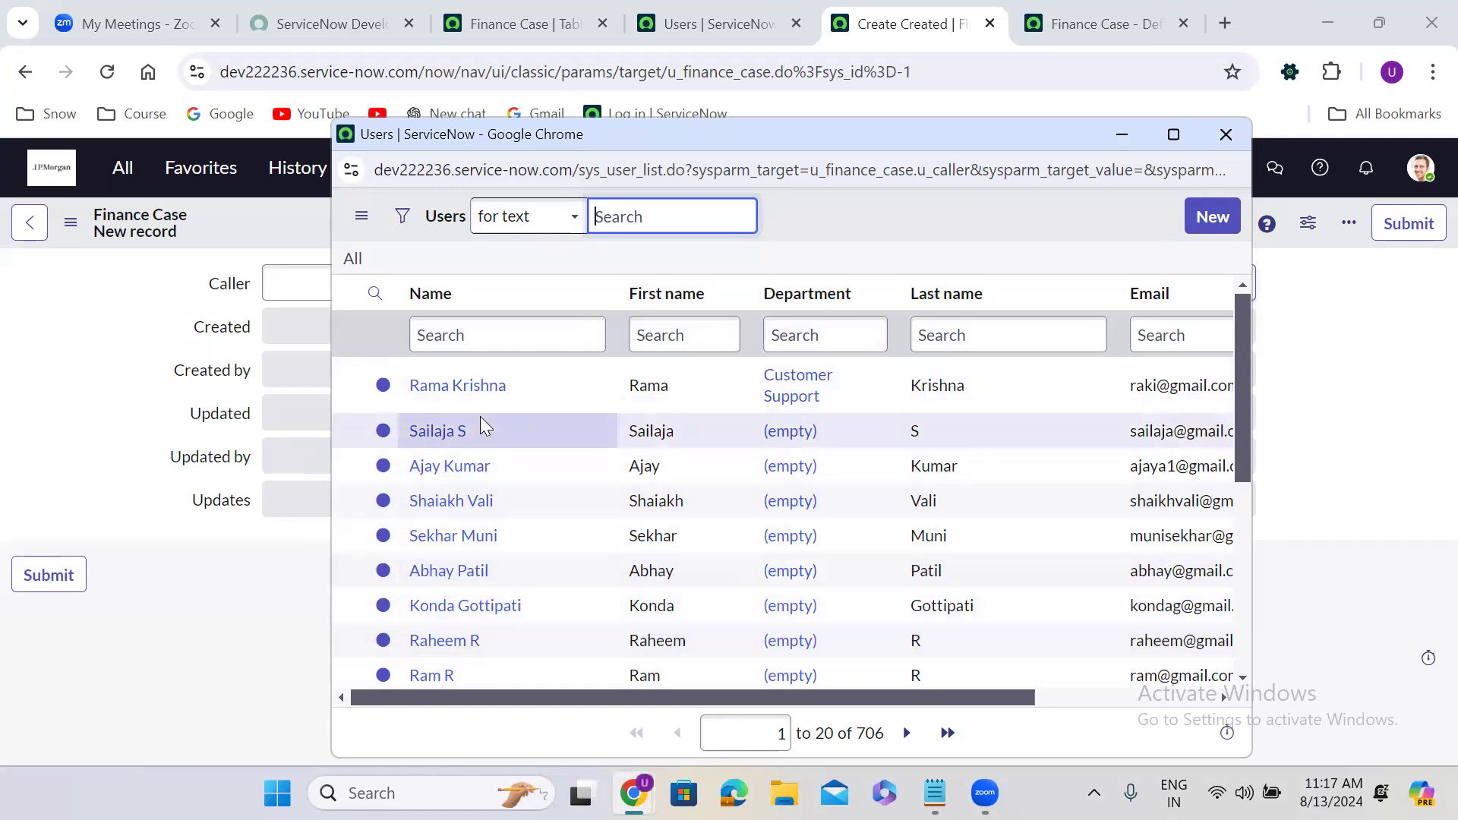
Fill Caller by typing 'rama' and picking the matching user suggestion.
click(1226, 135)
click(508, 271)
text(rama)
click(425, 346)
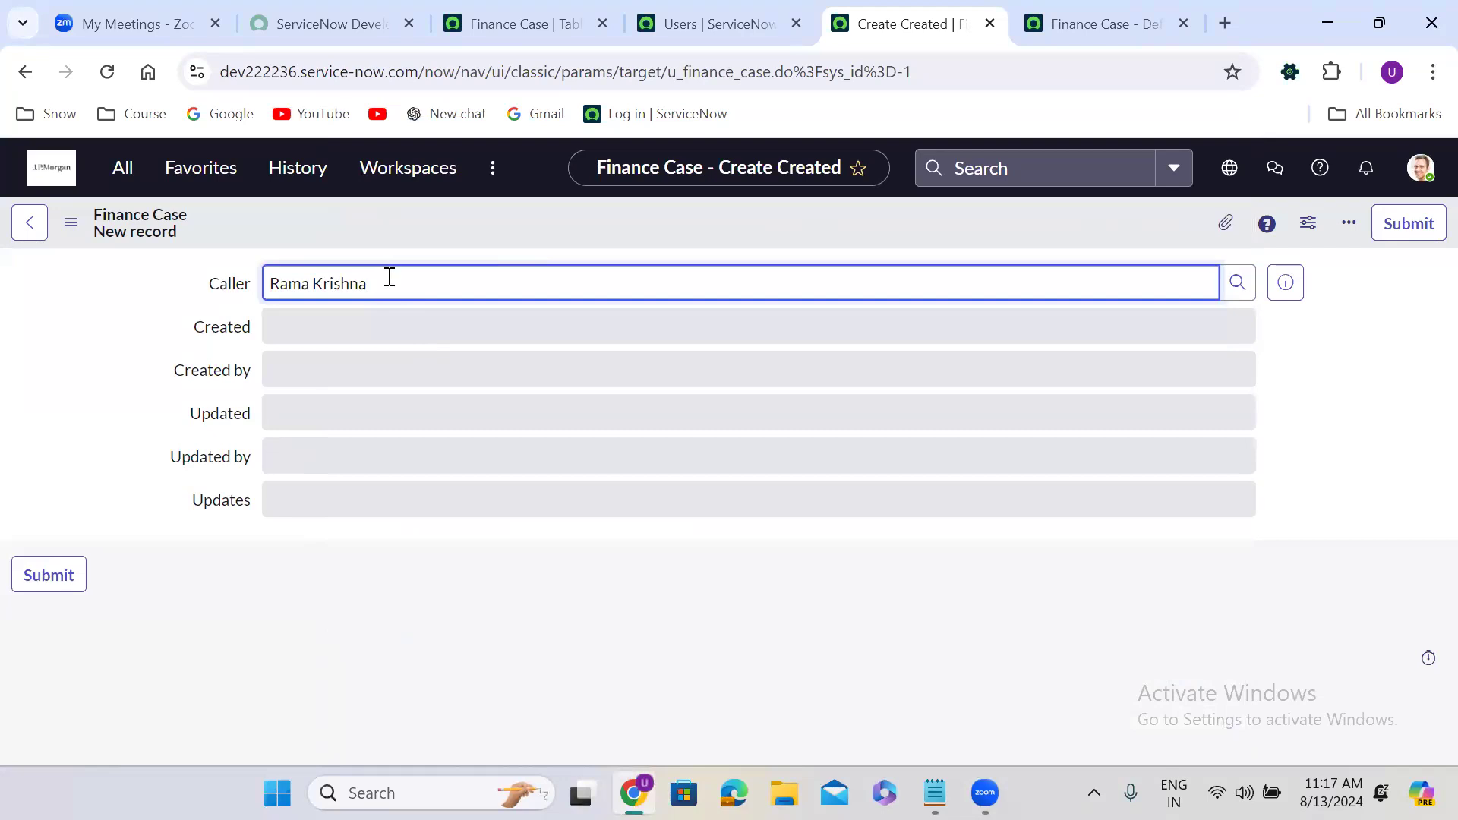
Replace Caller with a typed user's full name, see it flagged invalid, and clear it.
key(ctrl+a)
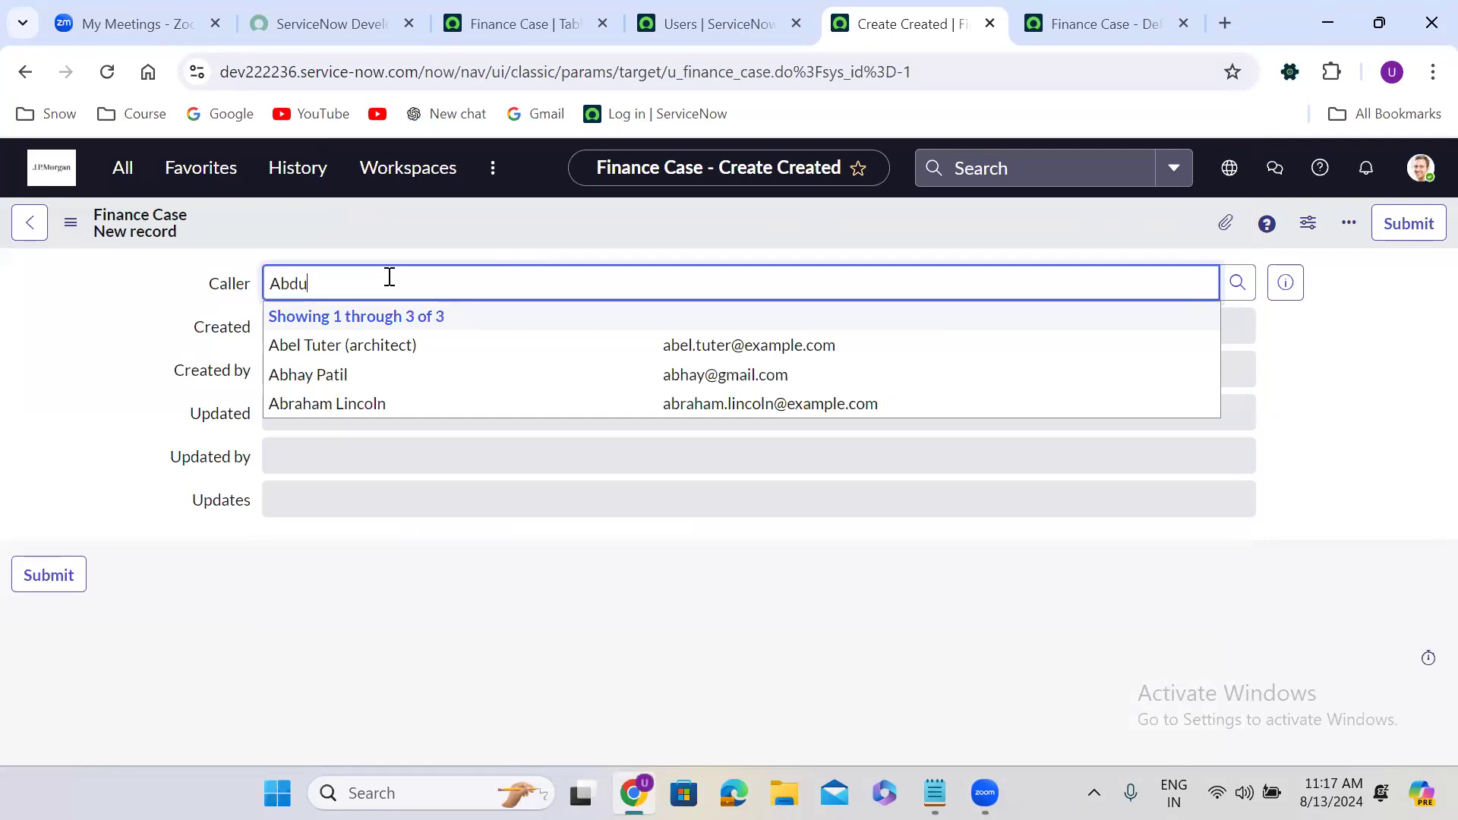
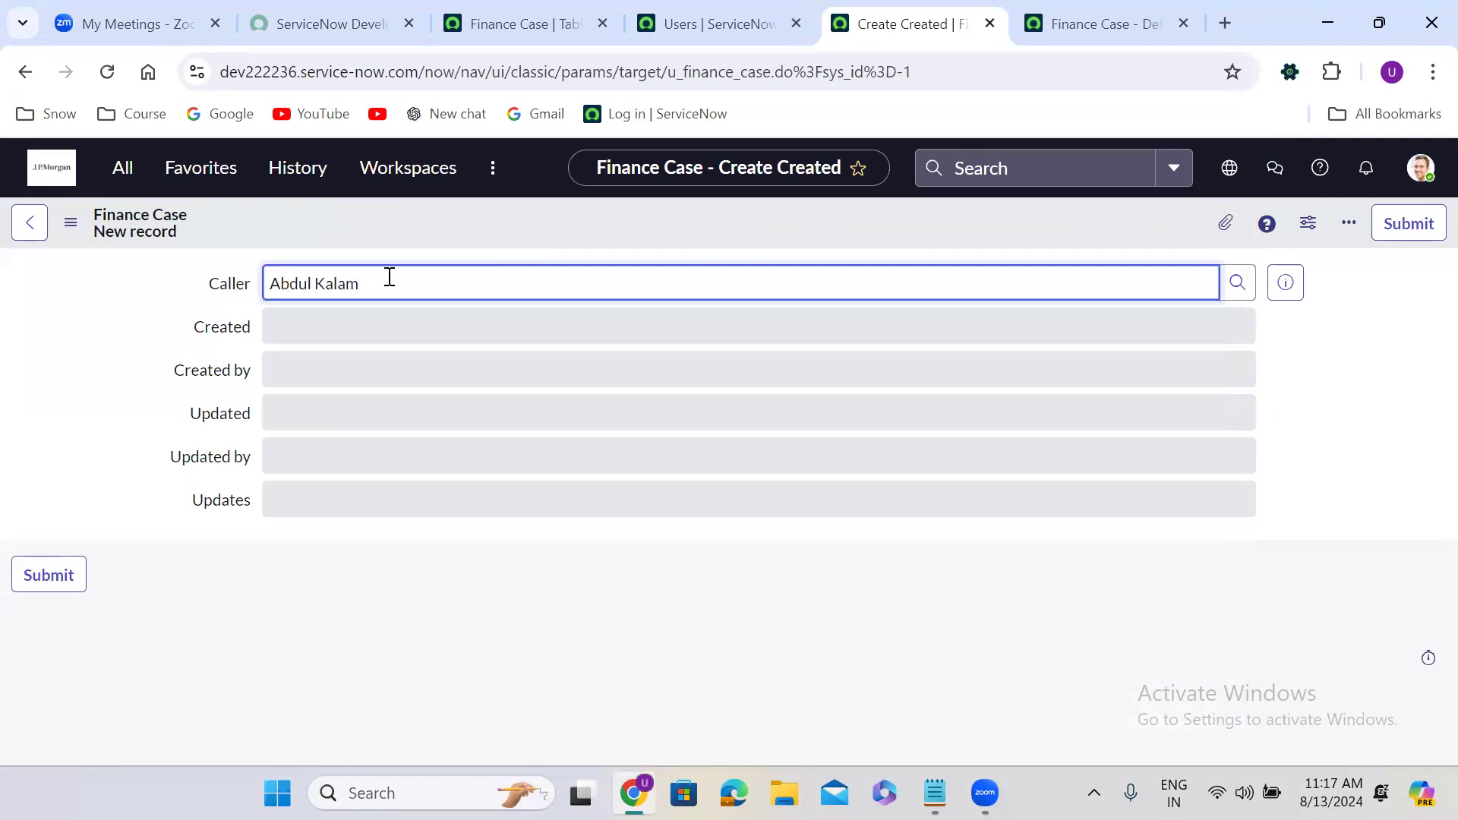
click(445, 352)
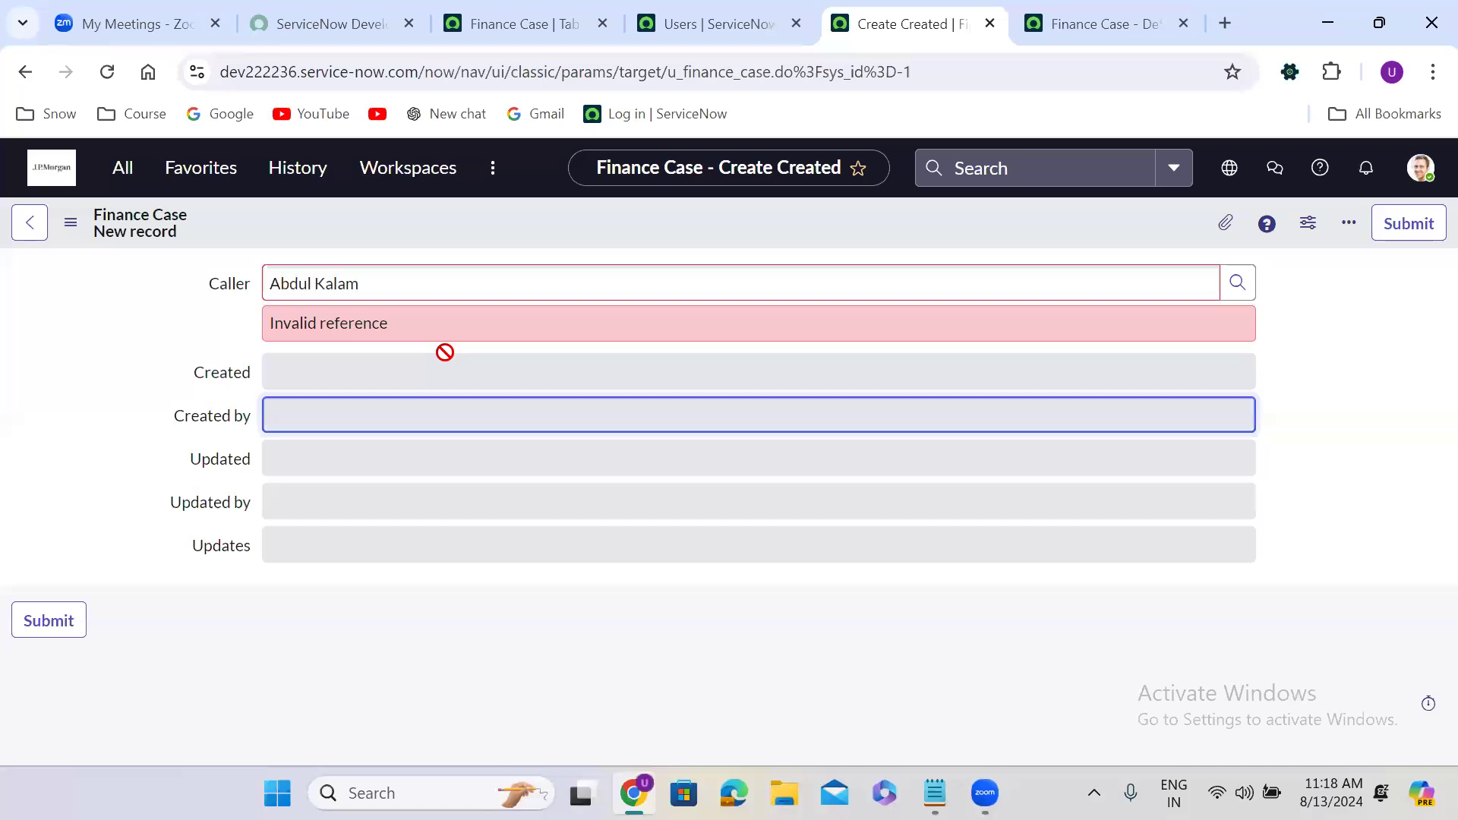
click(390, 283)
key(ctrl+a)
key(BackSpace)
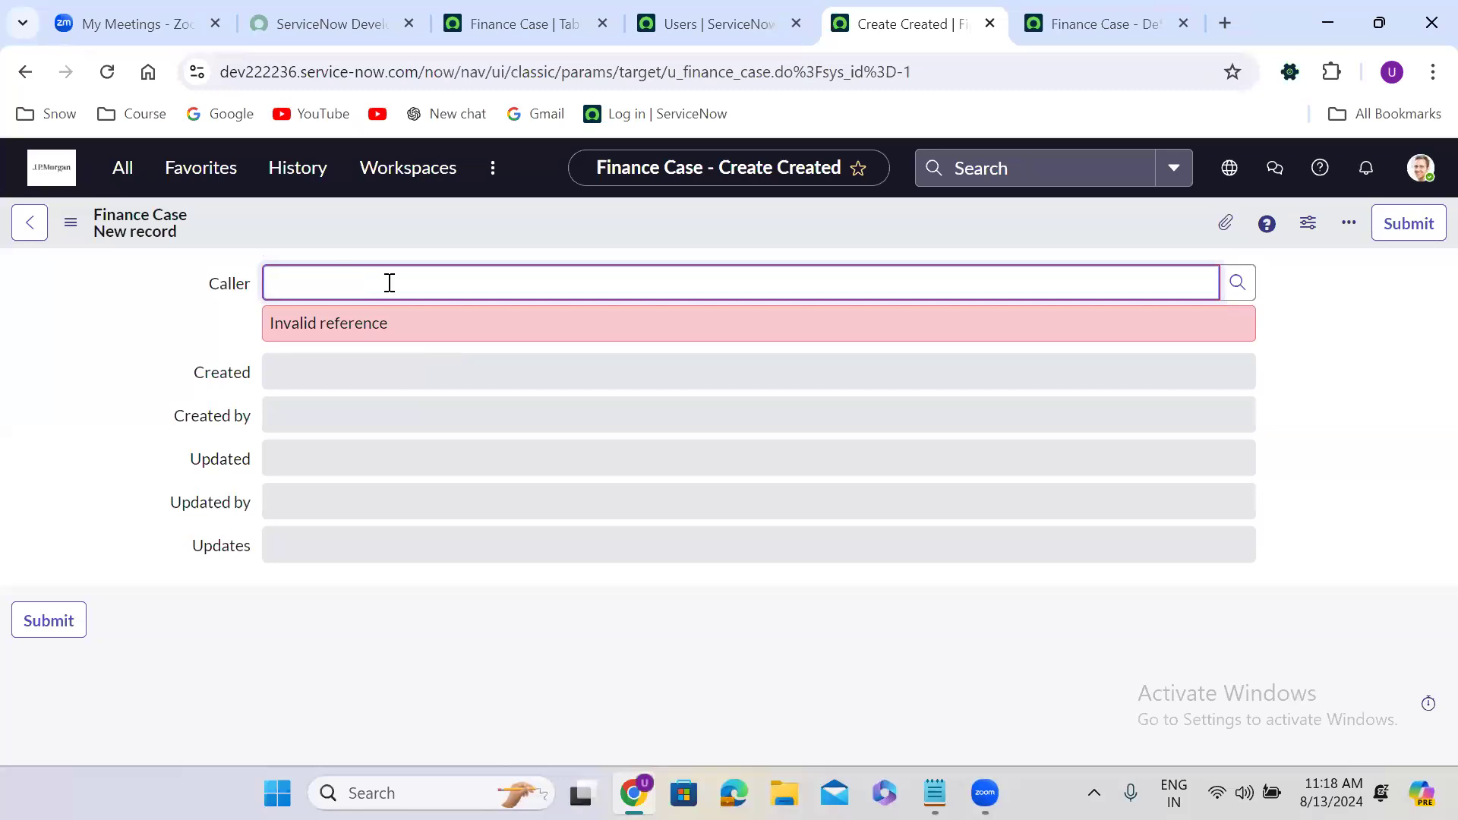
click(202, 368)
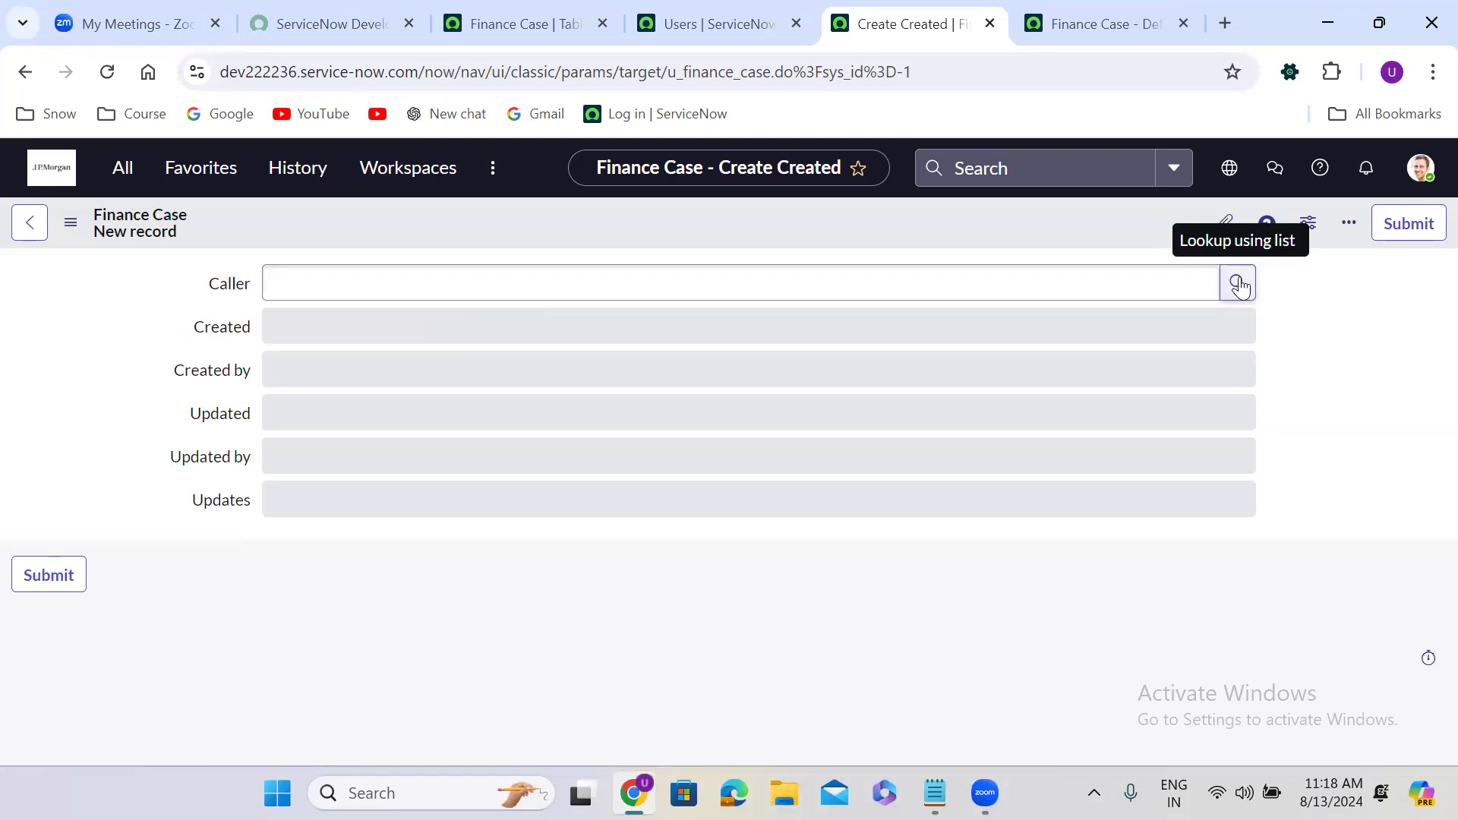
Test another junk Caller entry, clear it, then pick a user from the Users lookup.
click(768, 274)
text(itiewutiewuitueortuoew)
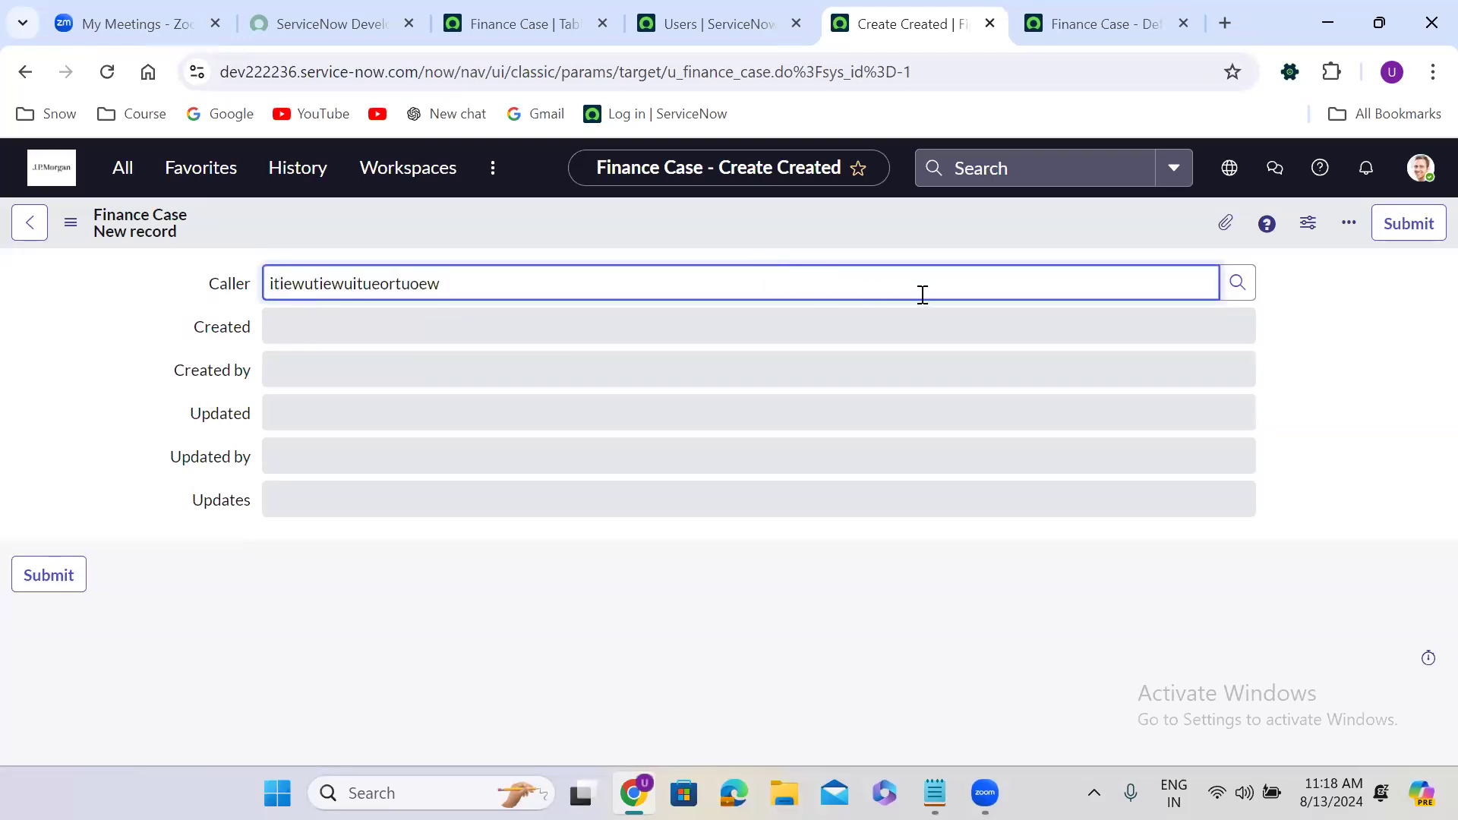
click(1346, 312)
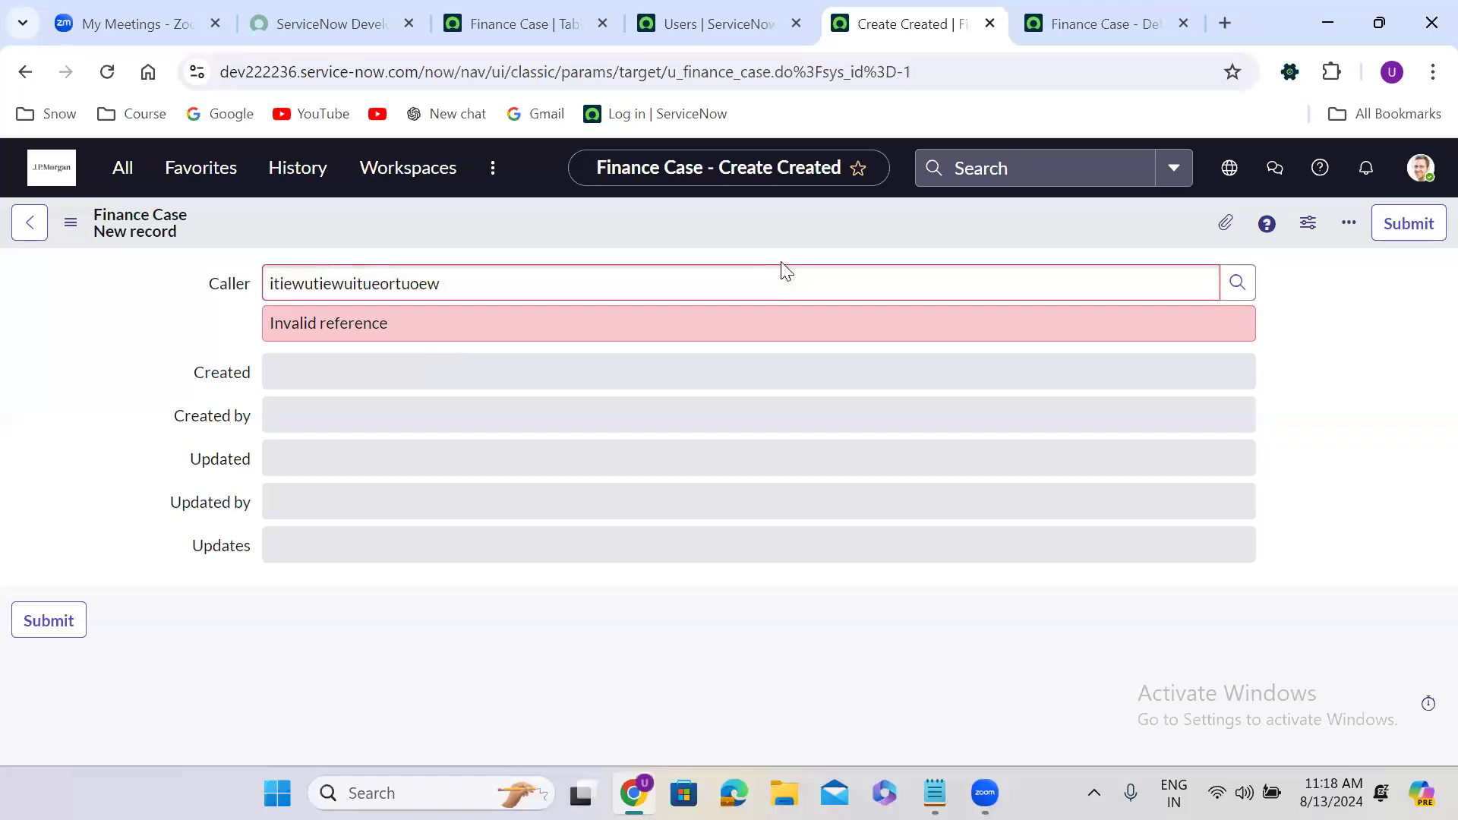
double_click(700, 276)
key(BackSpace)
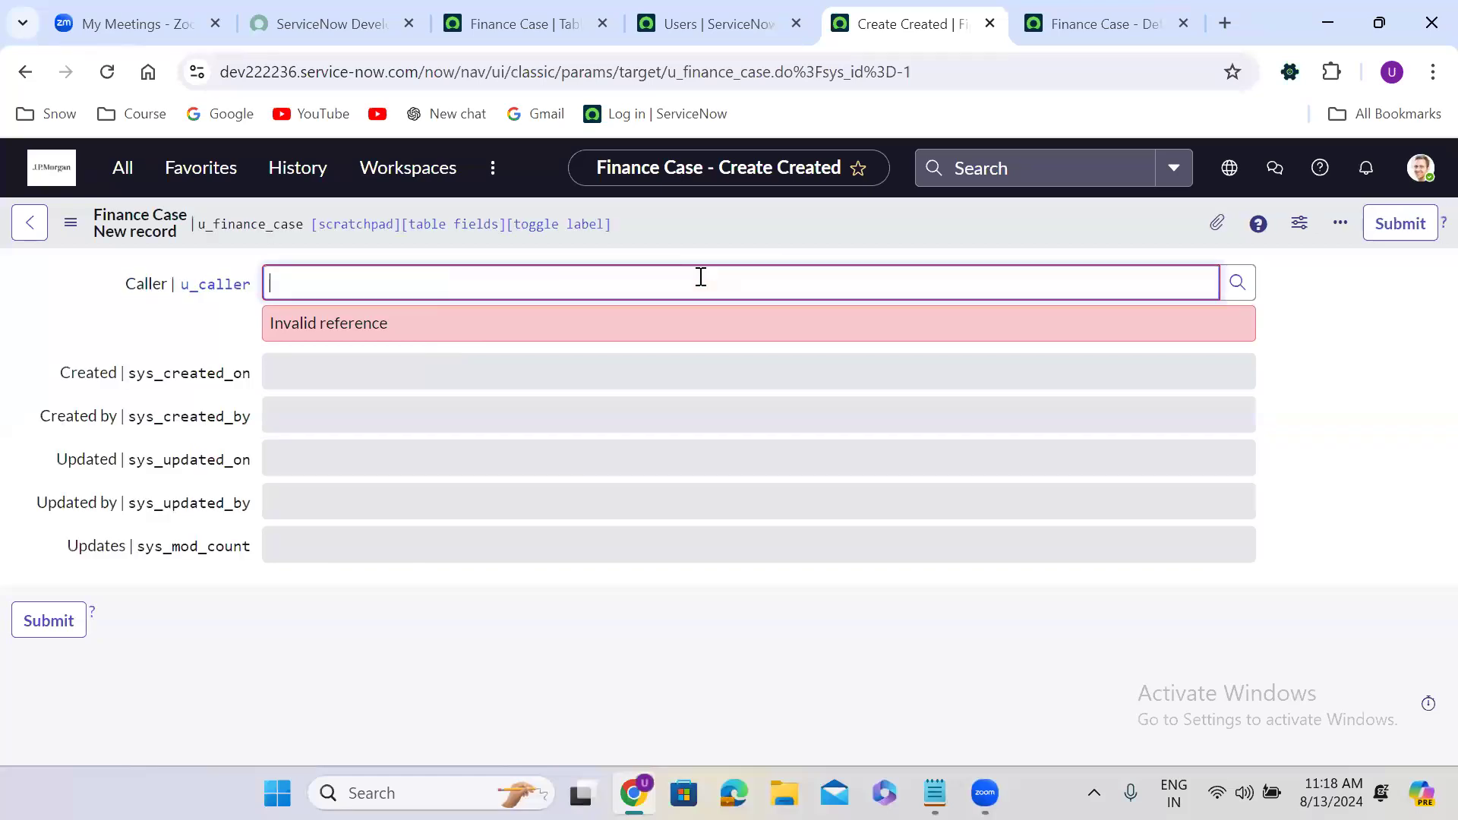
click(1330, 370)
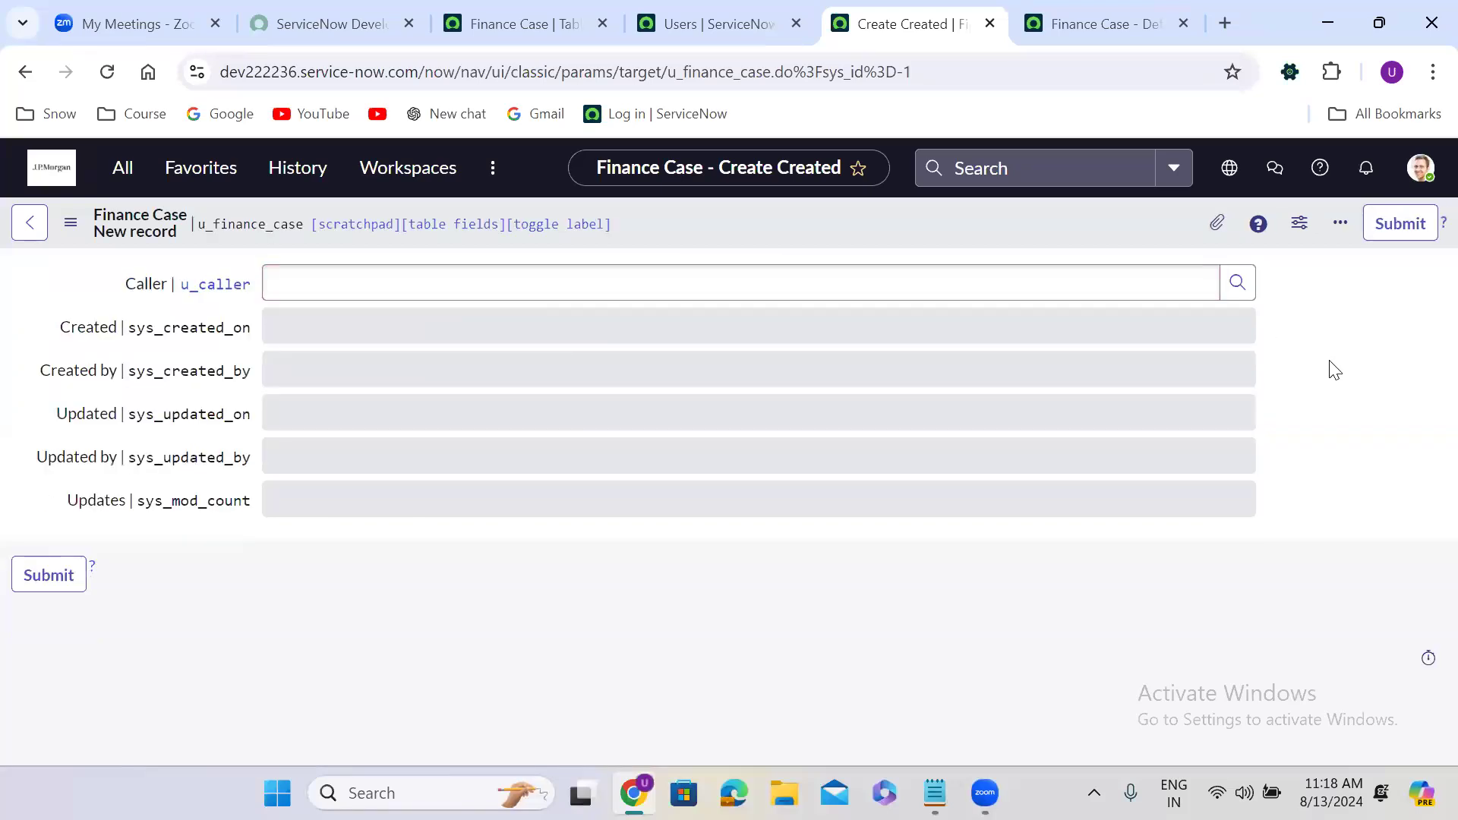
click(1237, 285)
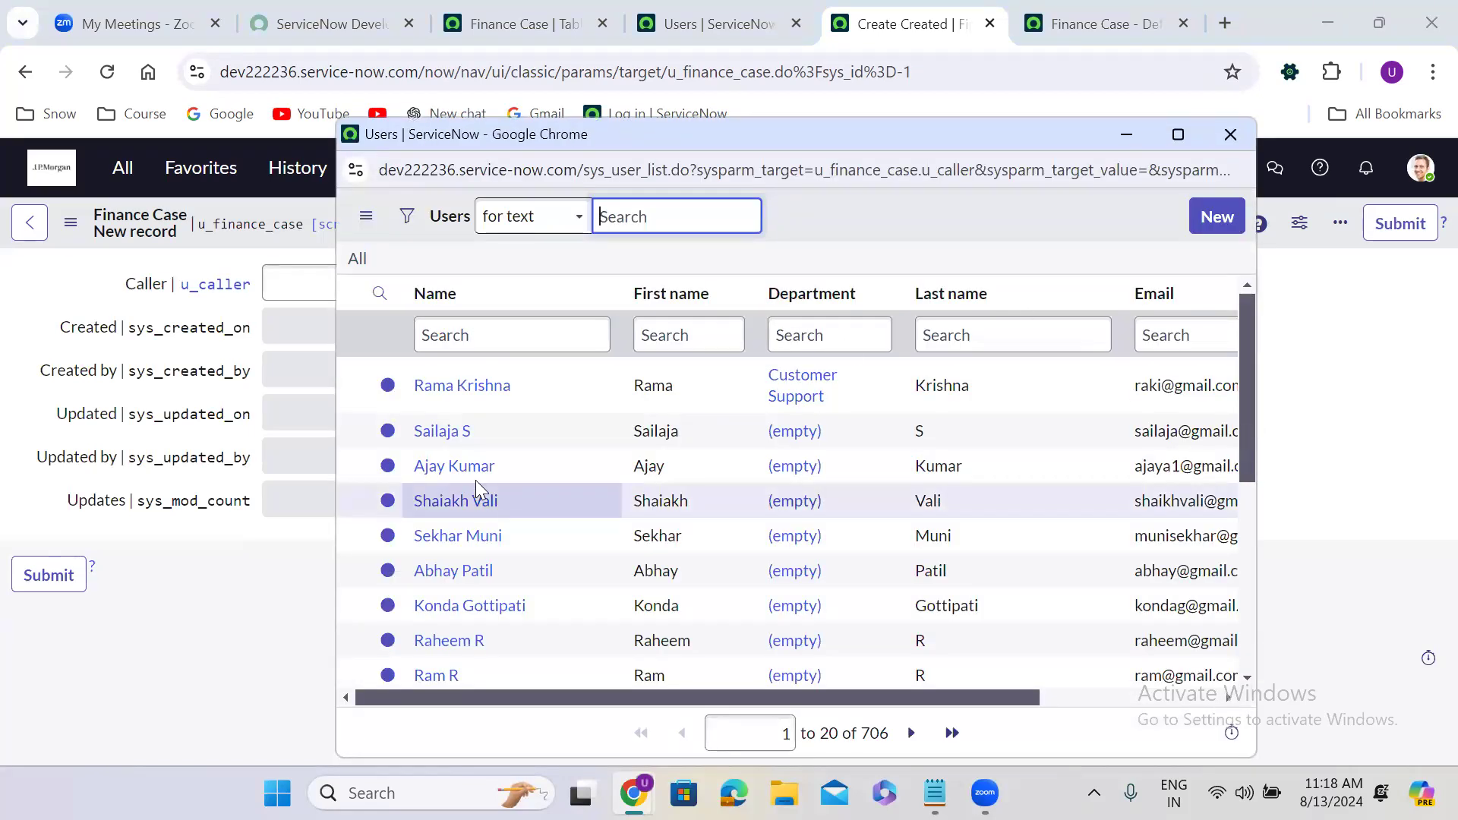
click(454, 465)
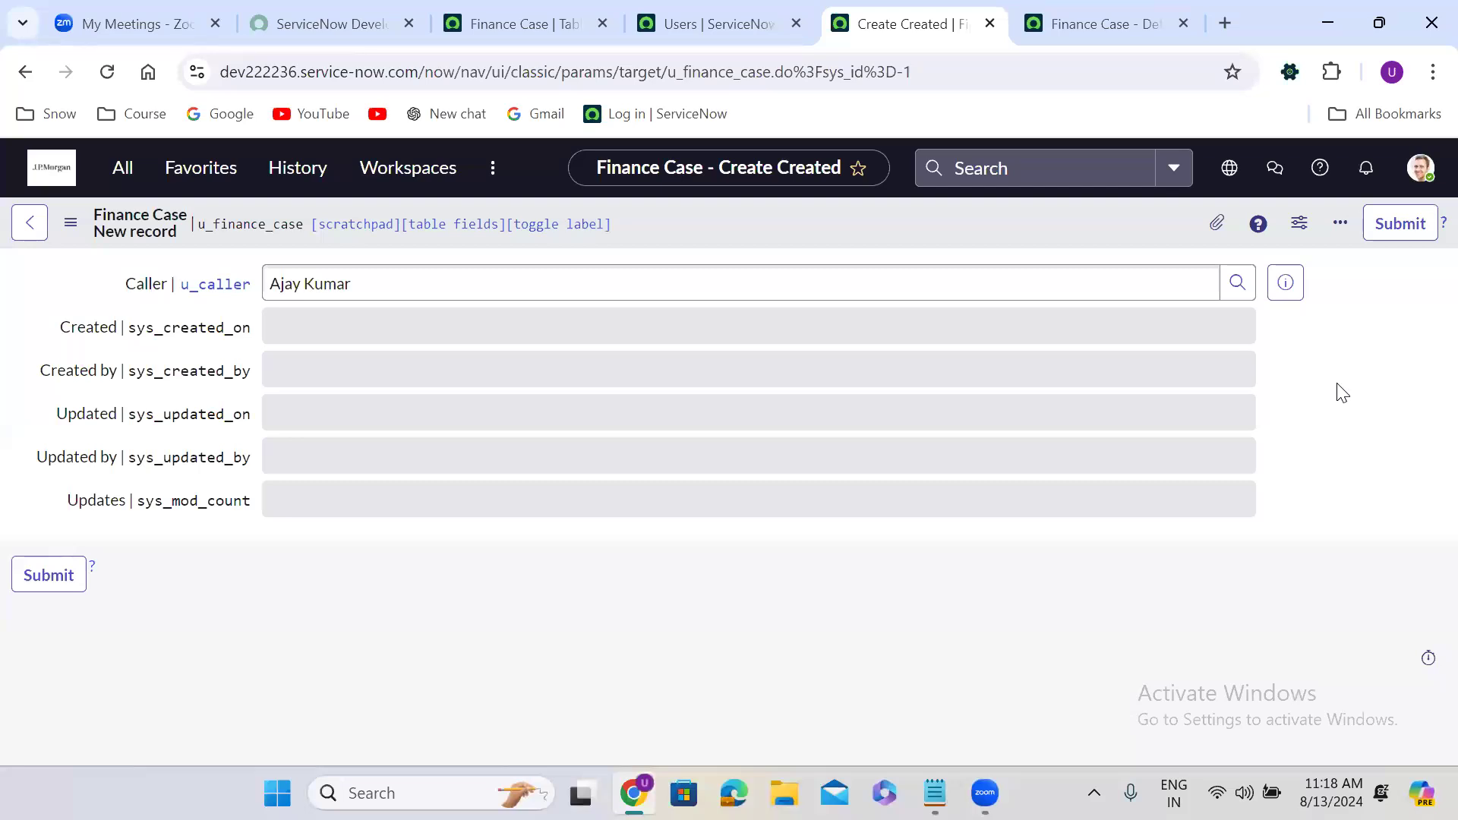
Hide the technical field names and clear the Caller value.
double_click(1338, 385)
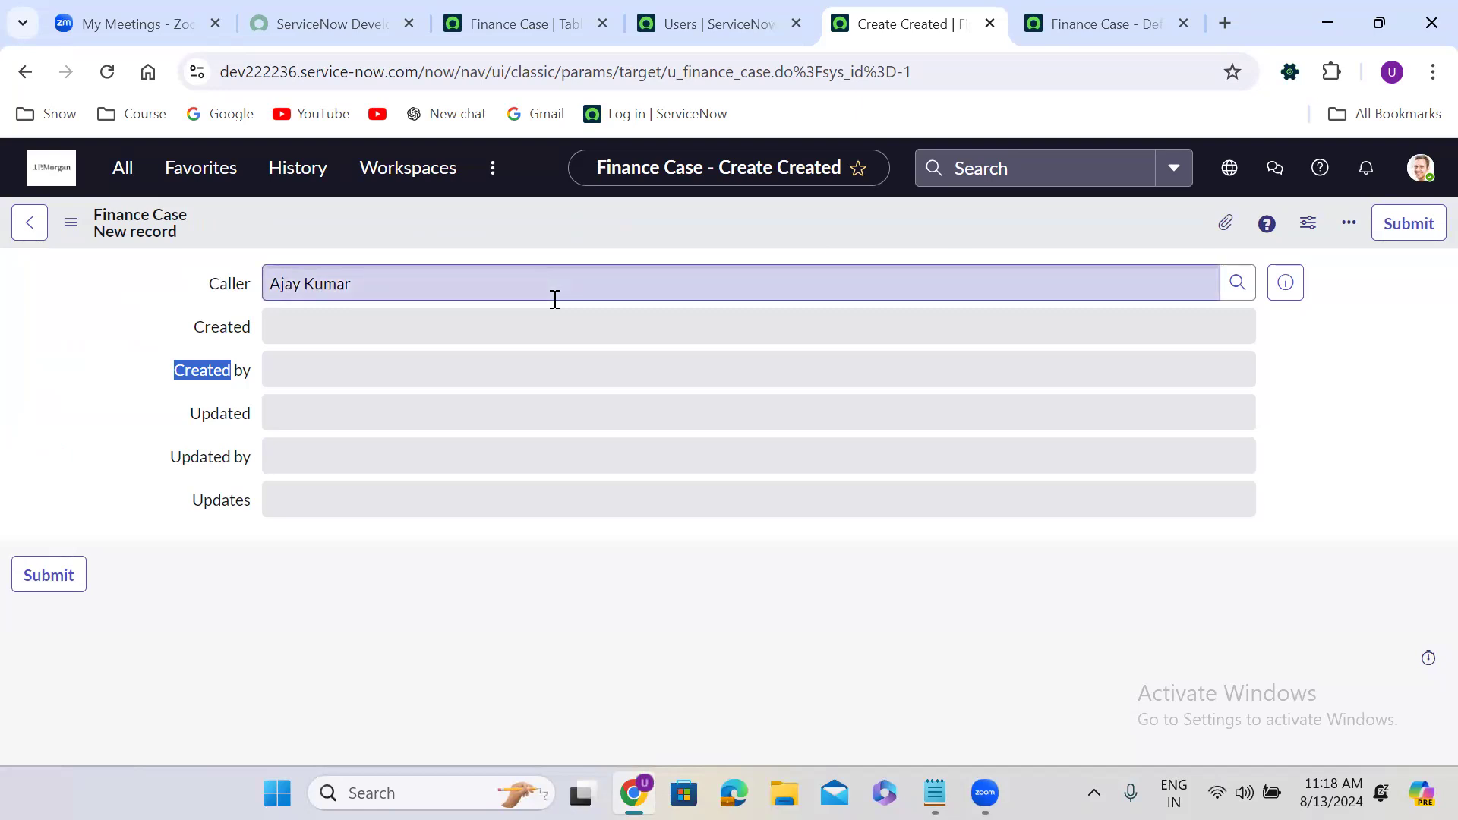
triple_click(376, 277)
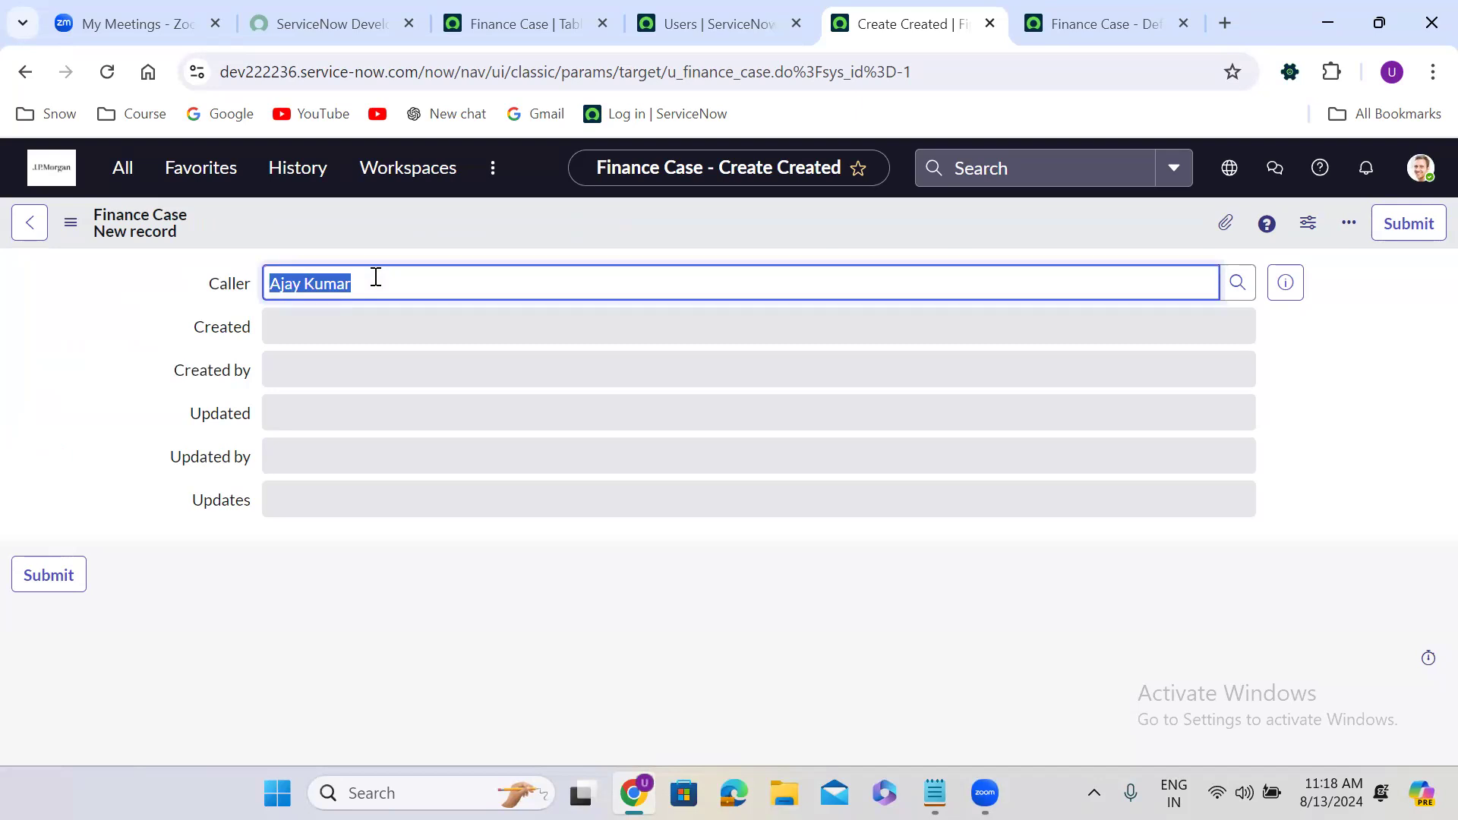
key(BackSpace)
click(1310, 344)
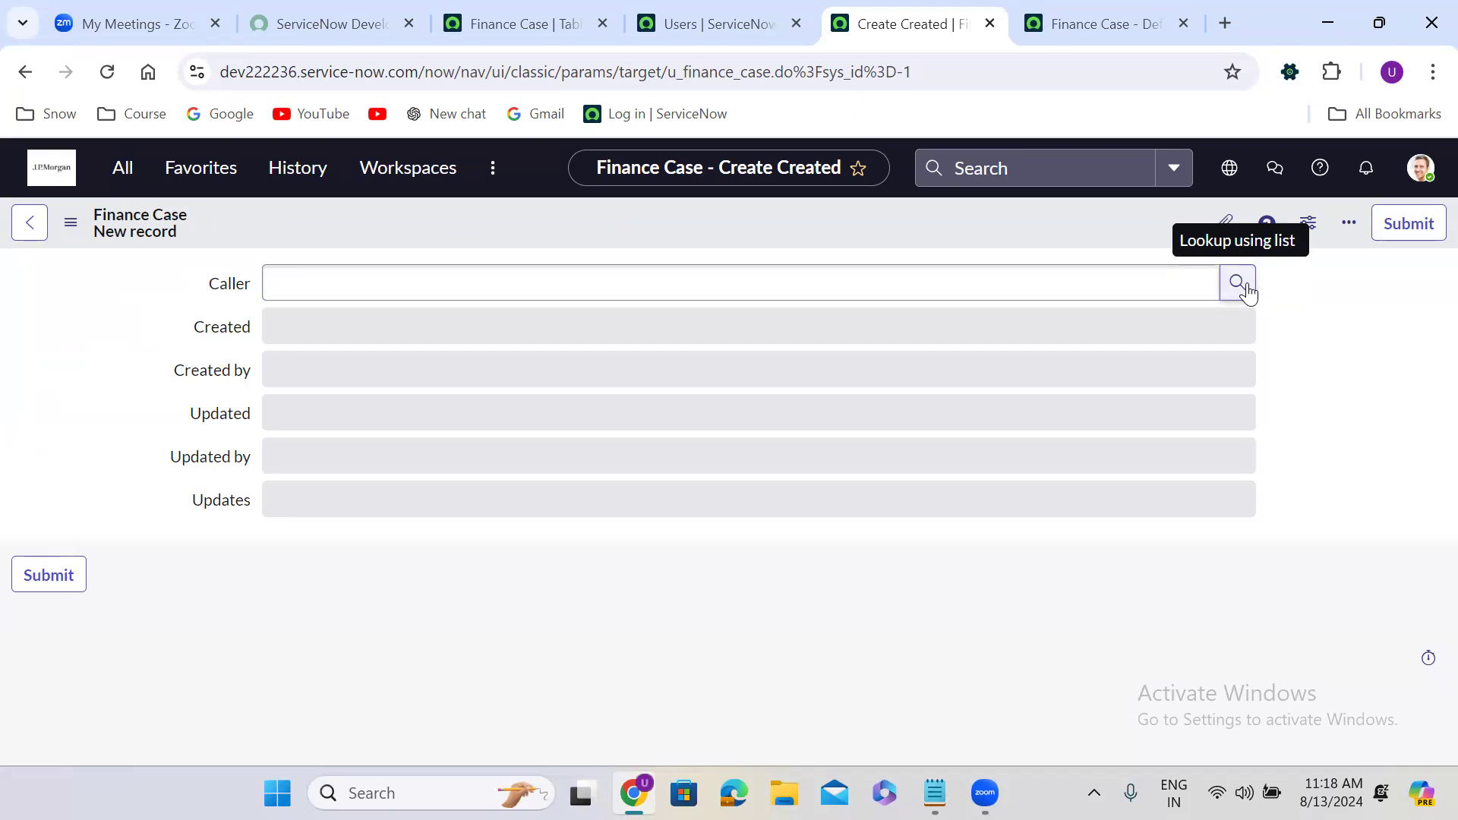
click(1093, 294)
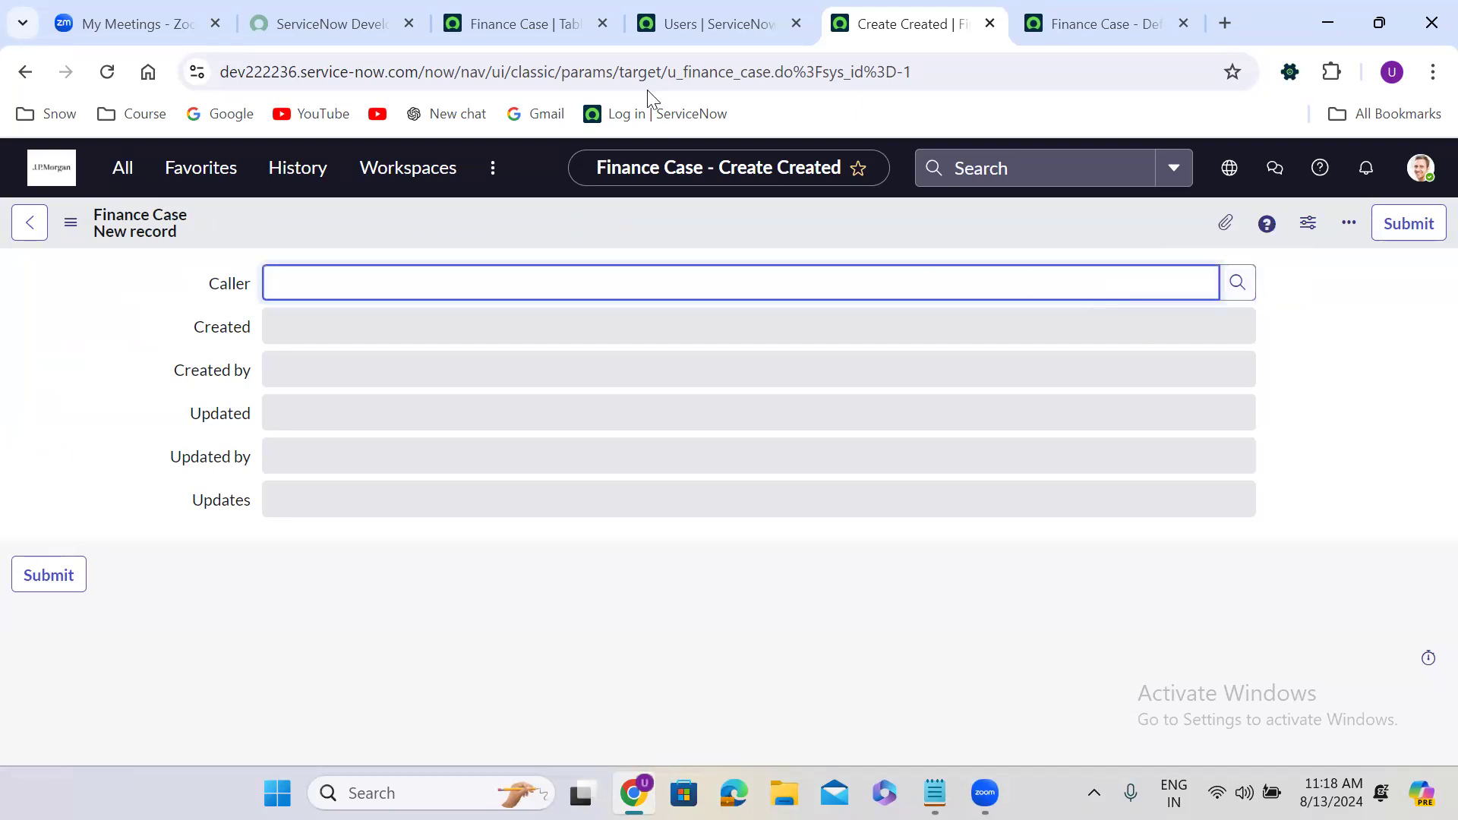
Check the Users list tab, then reopen the Caller Users lookup on the form.
click(700, 18)
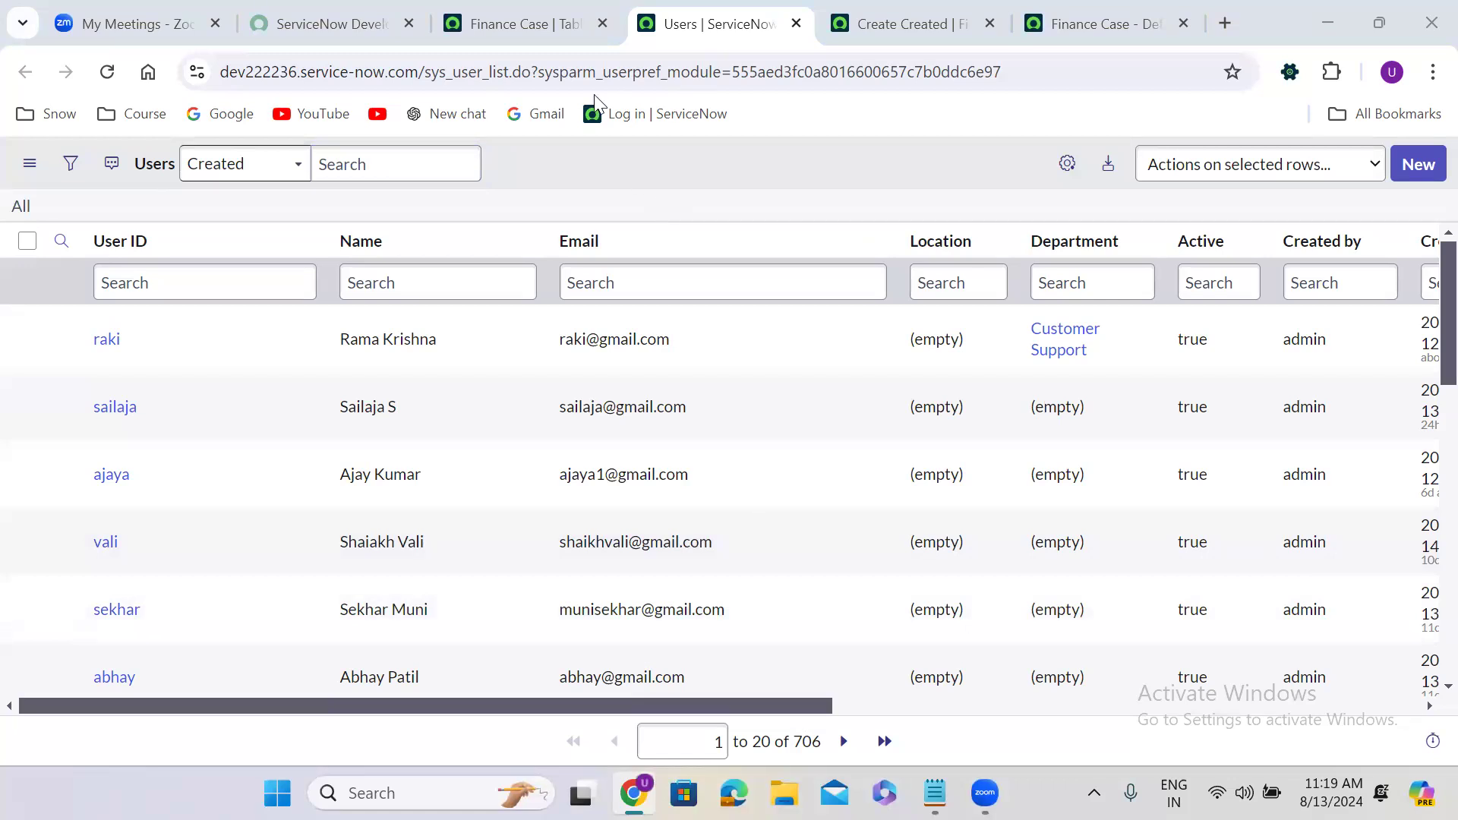
click(959, 15)
click(1236, 280)
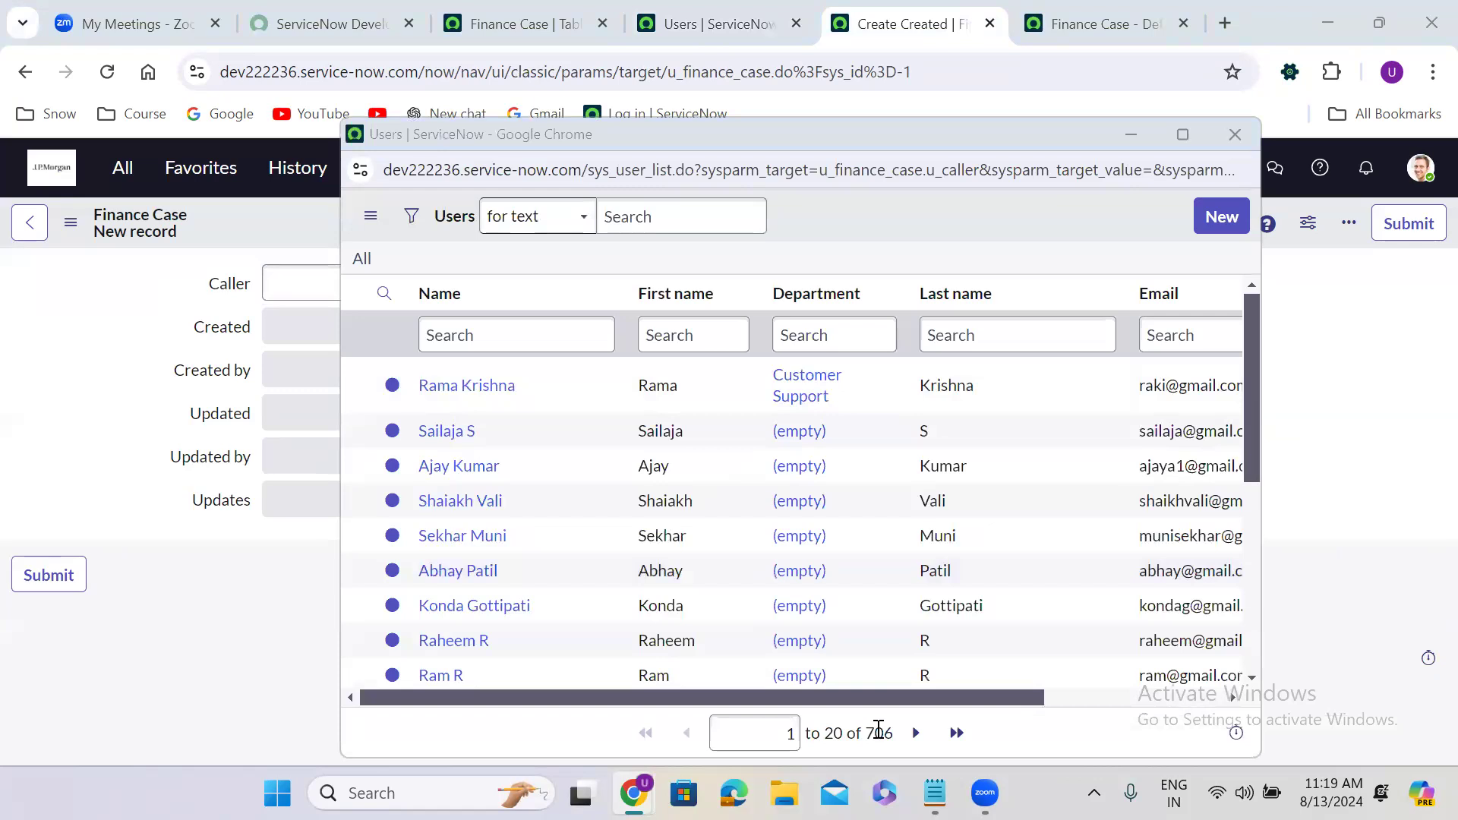
In Form Builder, confirm Caller references User, then open the add-elements list above Caller.
click(1237, 135)
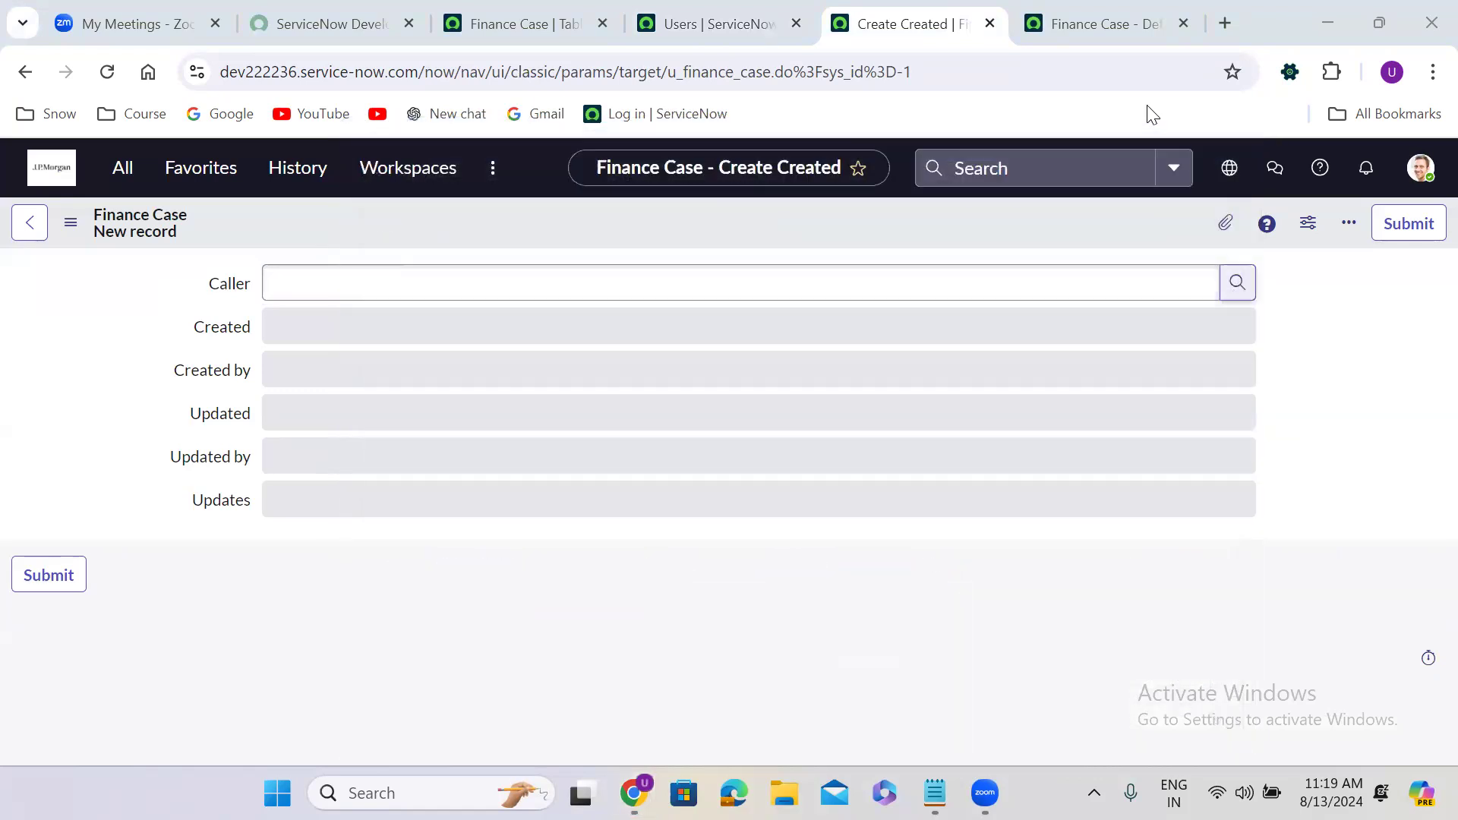
click(1156, 23)
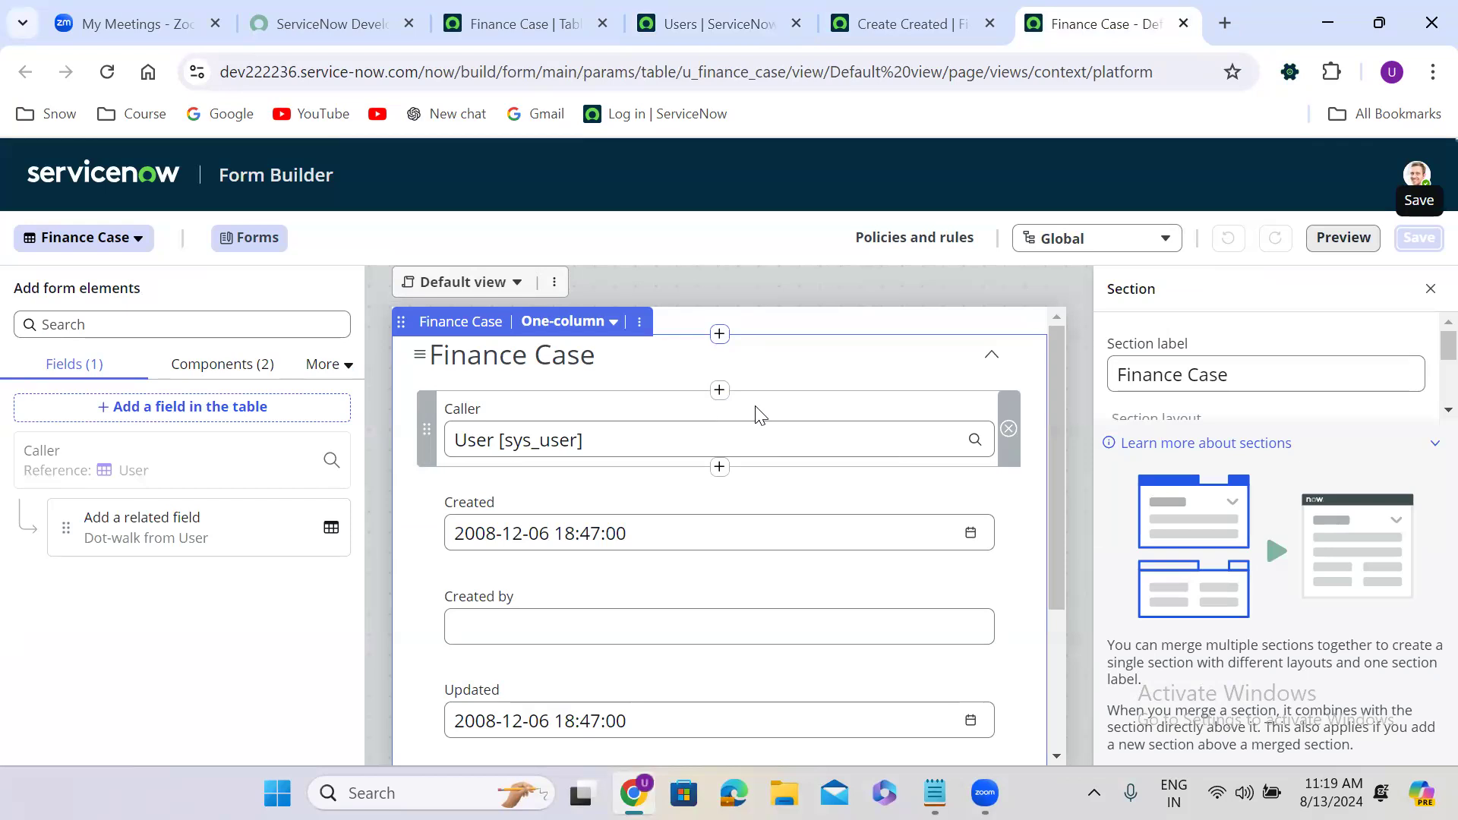
click(815, 407)
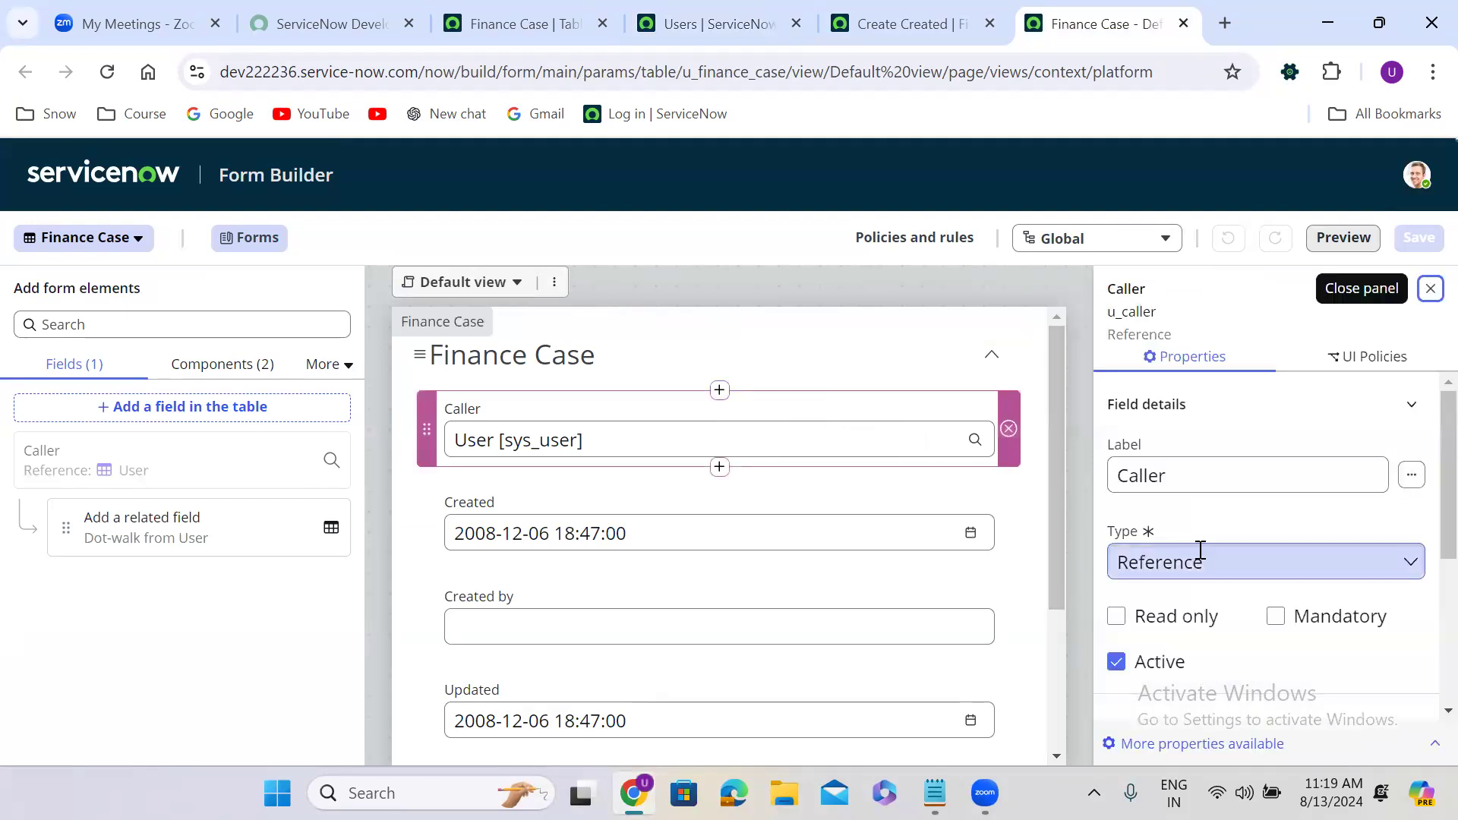
scroll(1425, 518, down, 4)
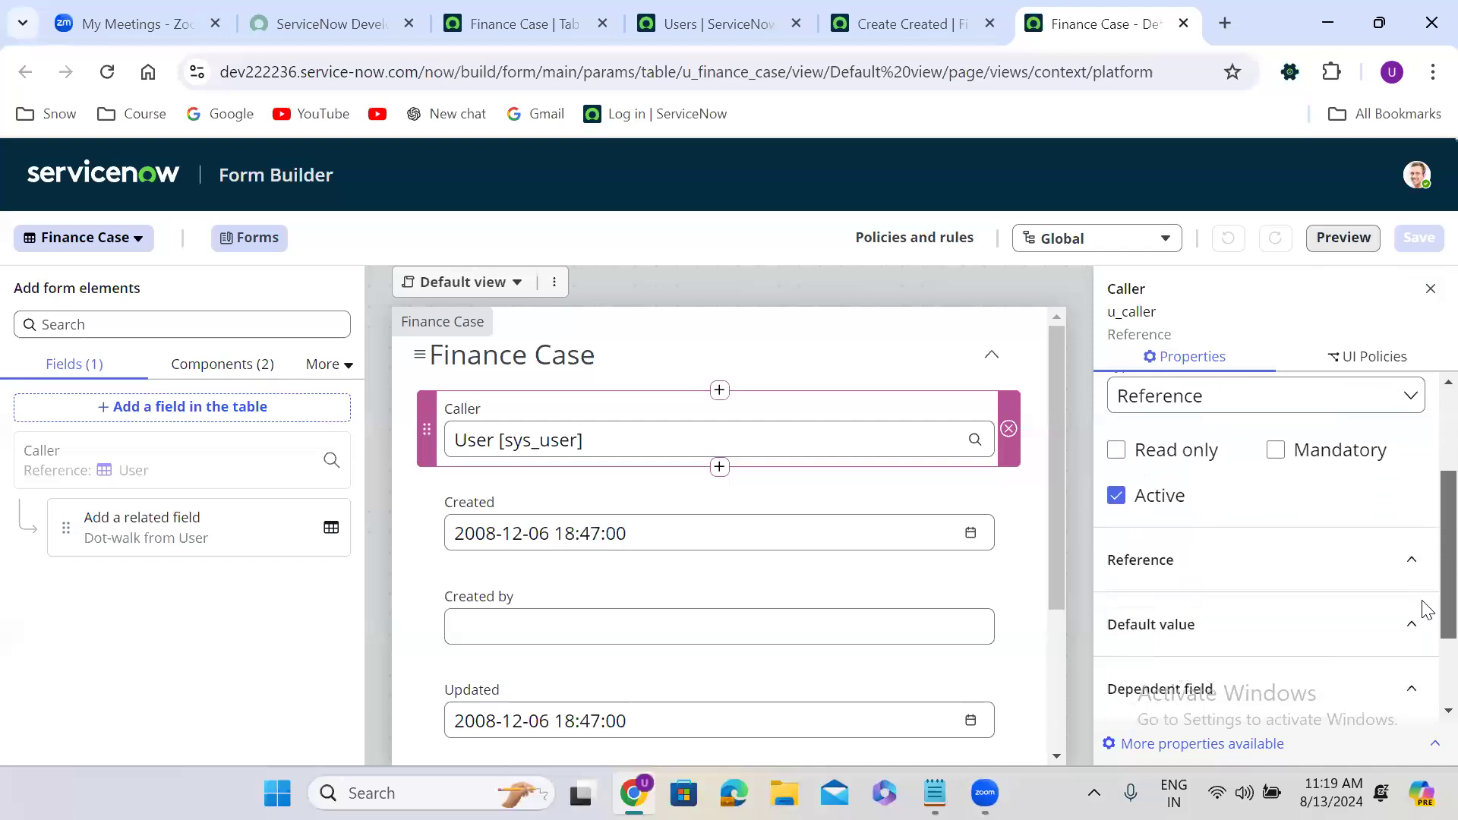
click(1411, 458)
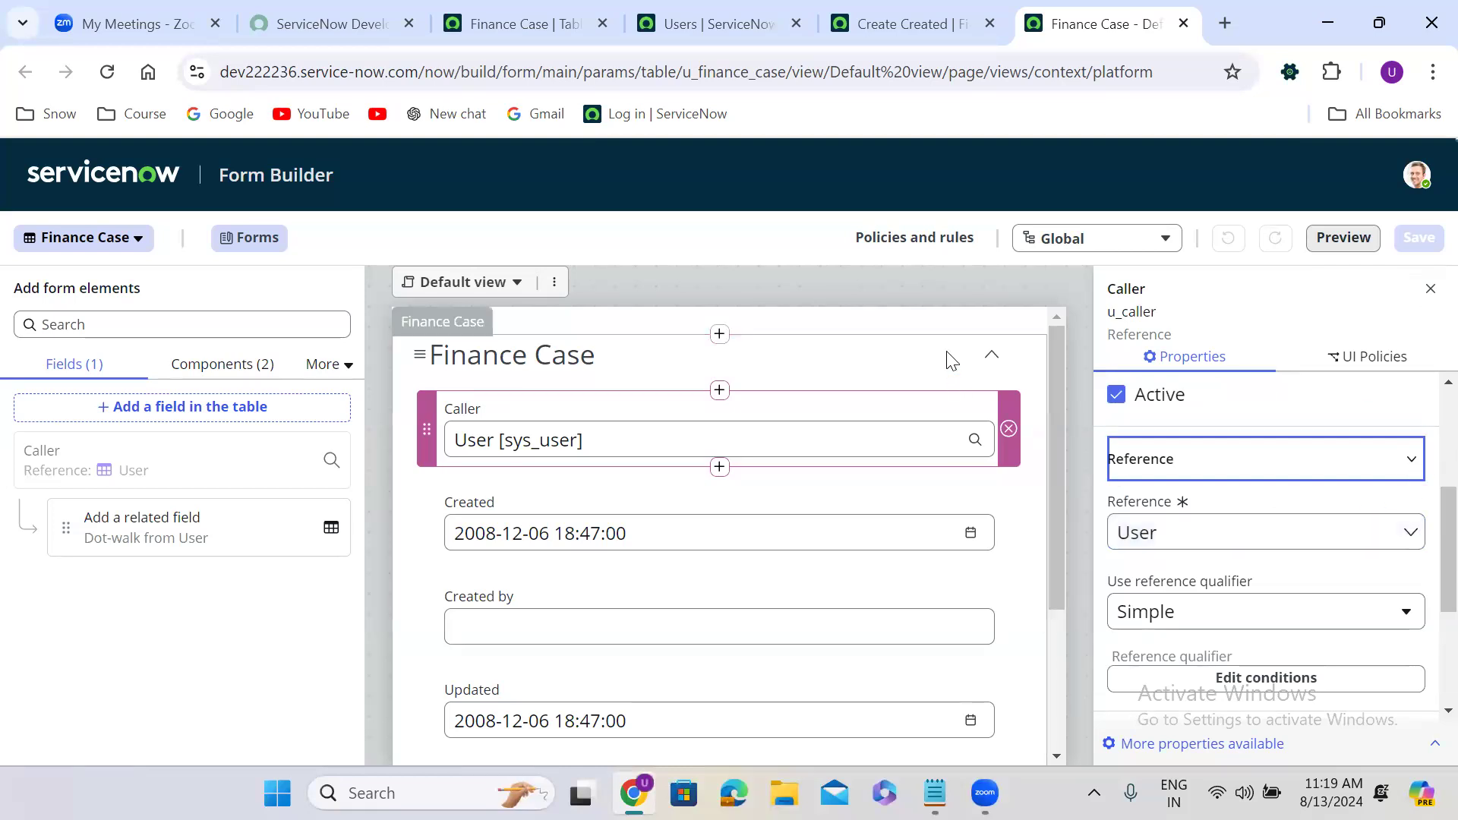
click(720, 394)
click(721, 391)
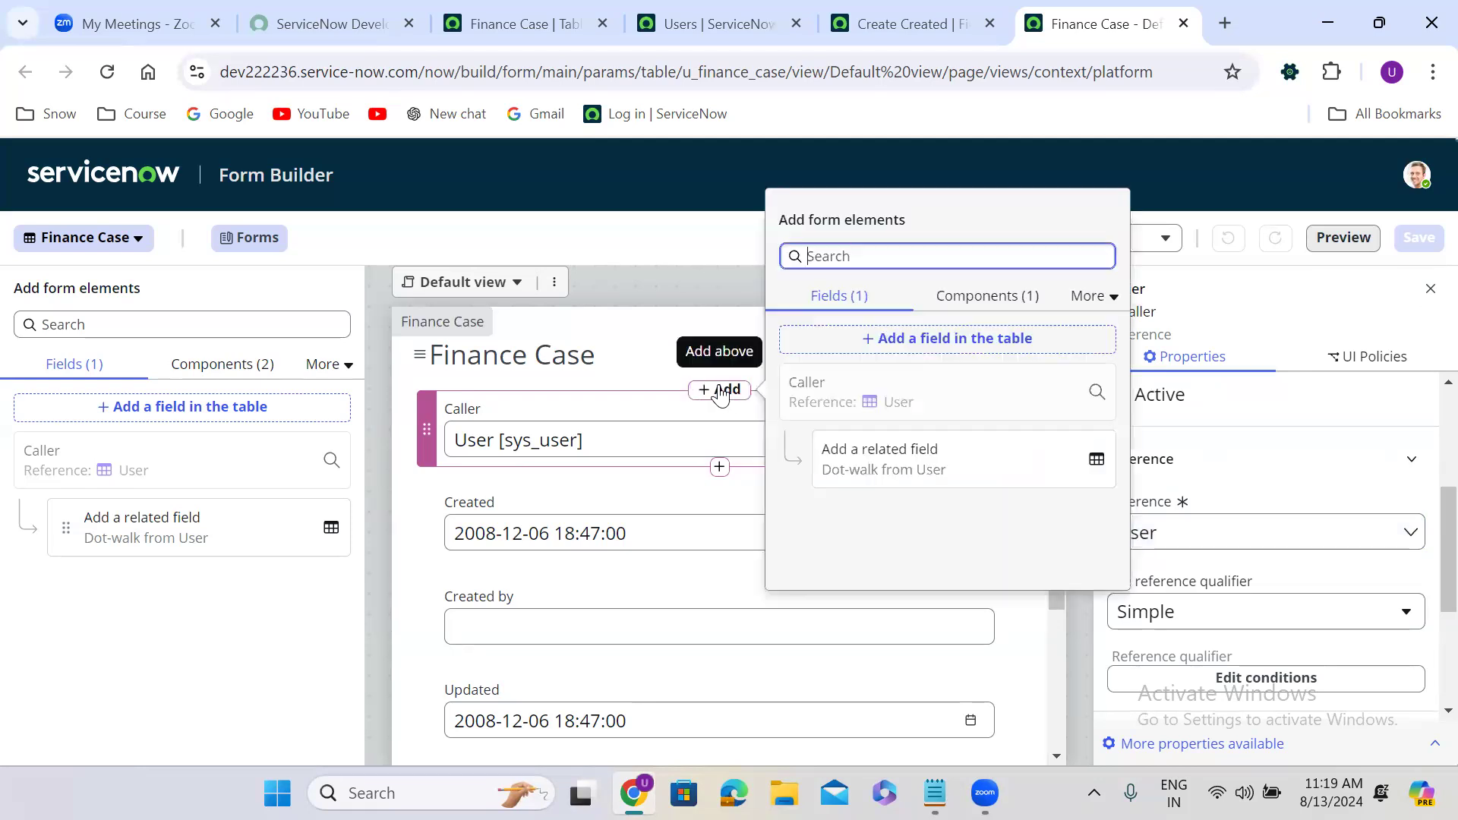
Create a new Choice field labelled 'Category' on the Finance Case table.
click(942, 340)
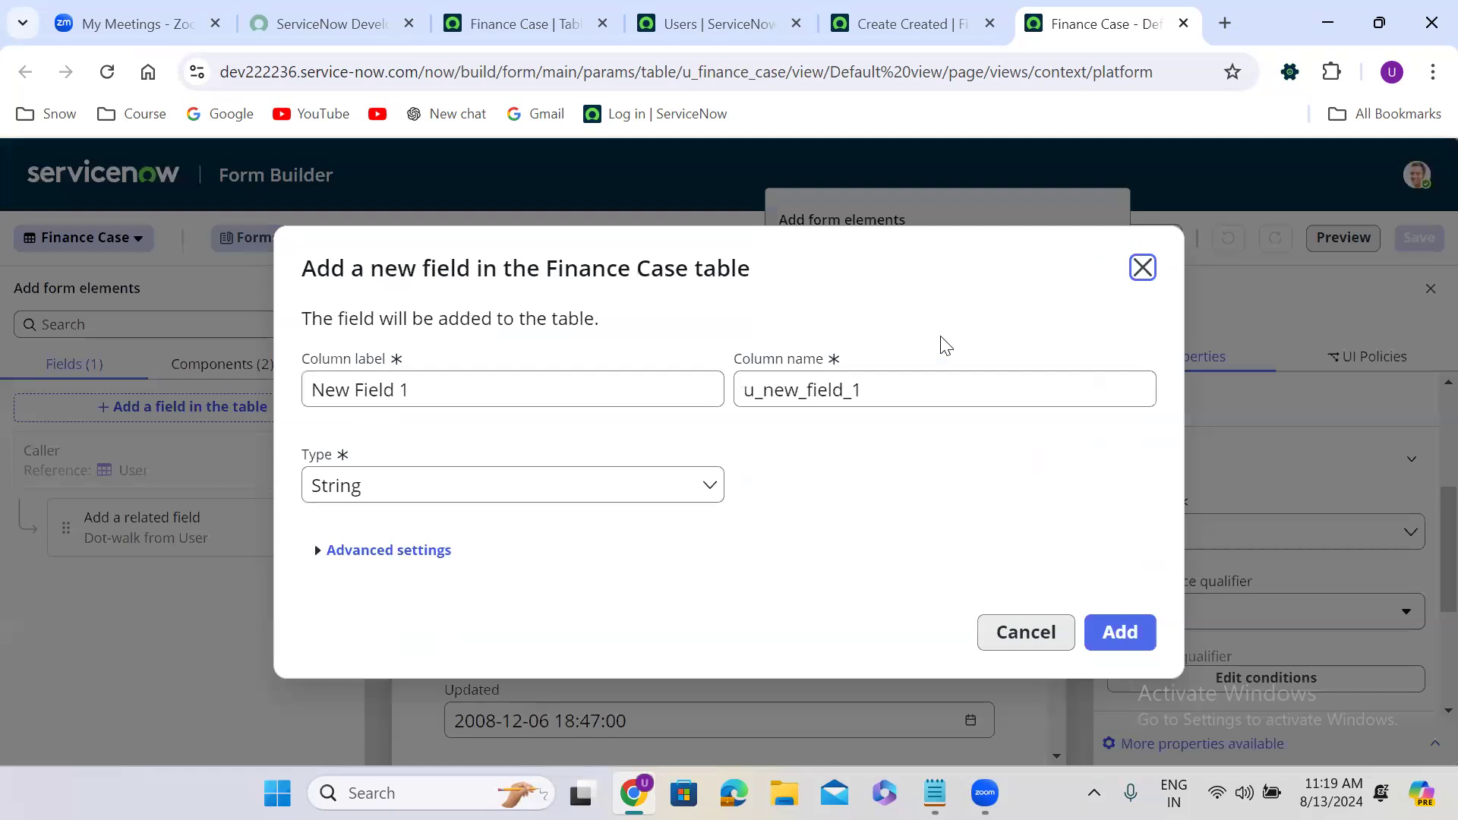
triple_click(460, 392)
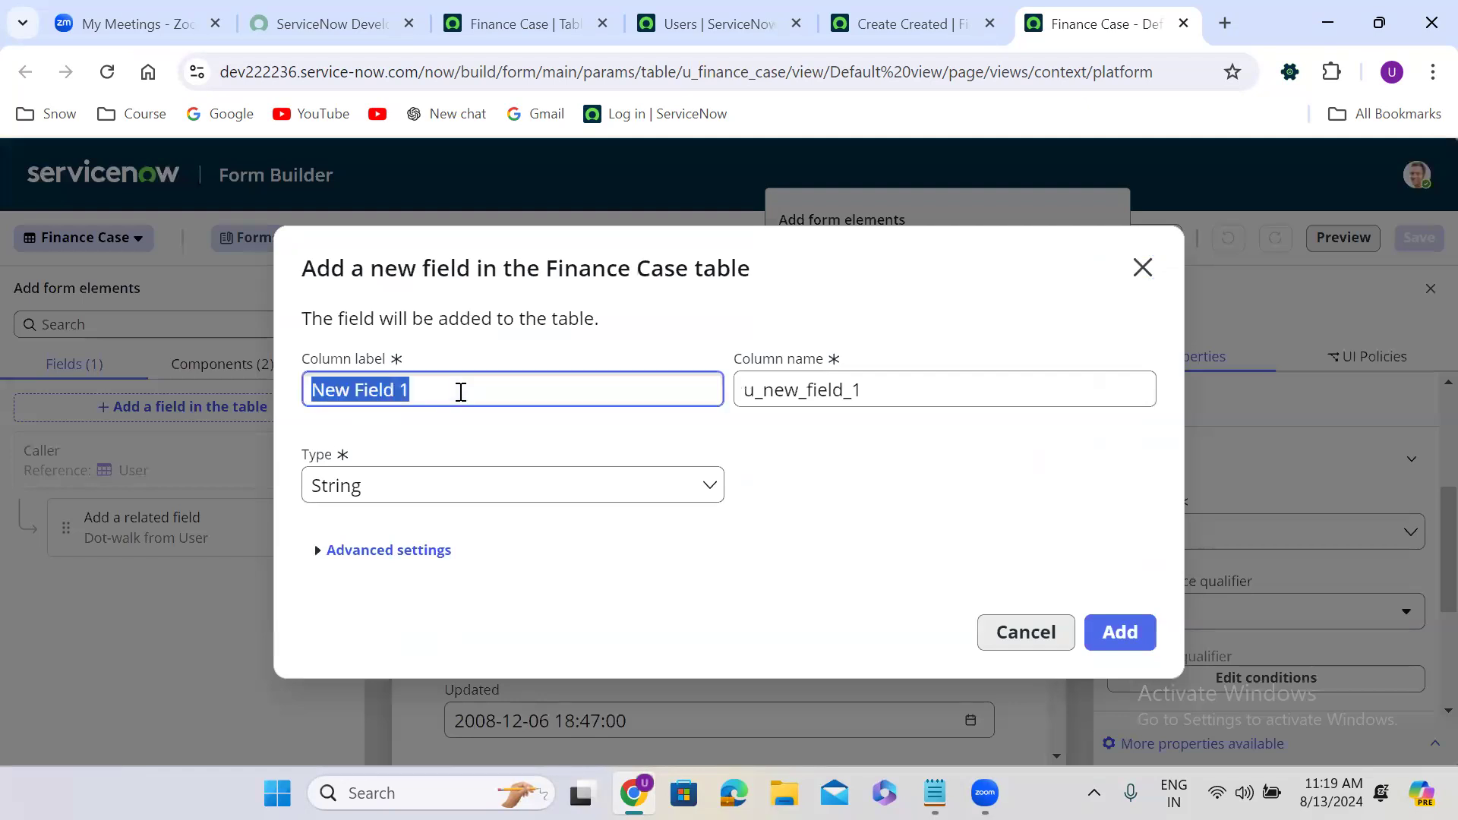
key(BackSpace)
text(Category)
click(839, 472)
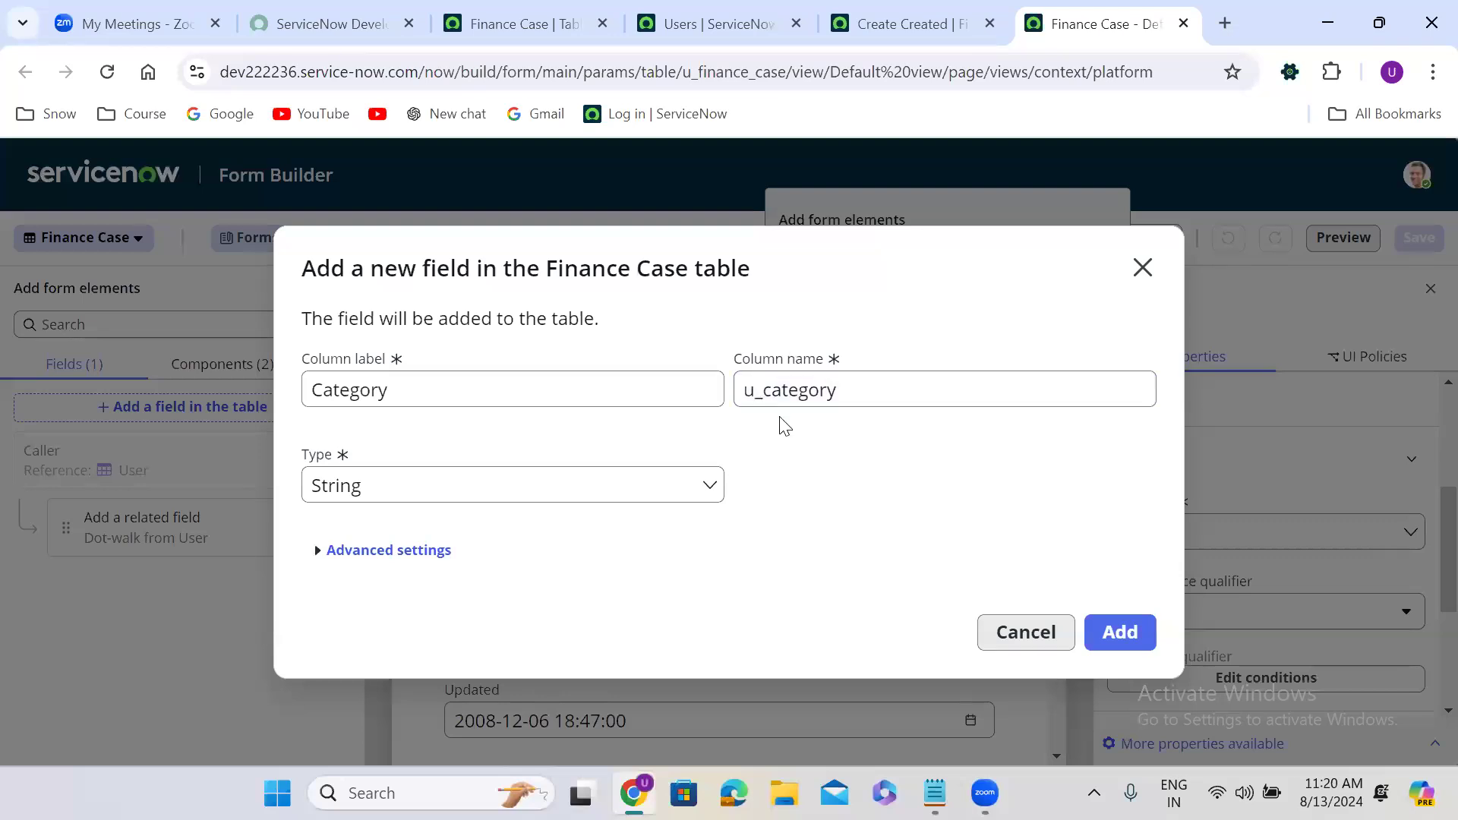
click(446, 485)
text(choi)
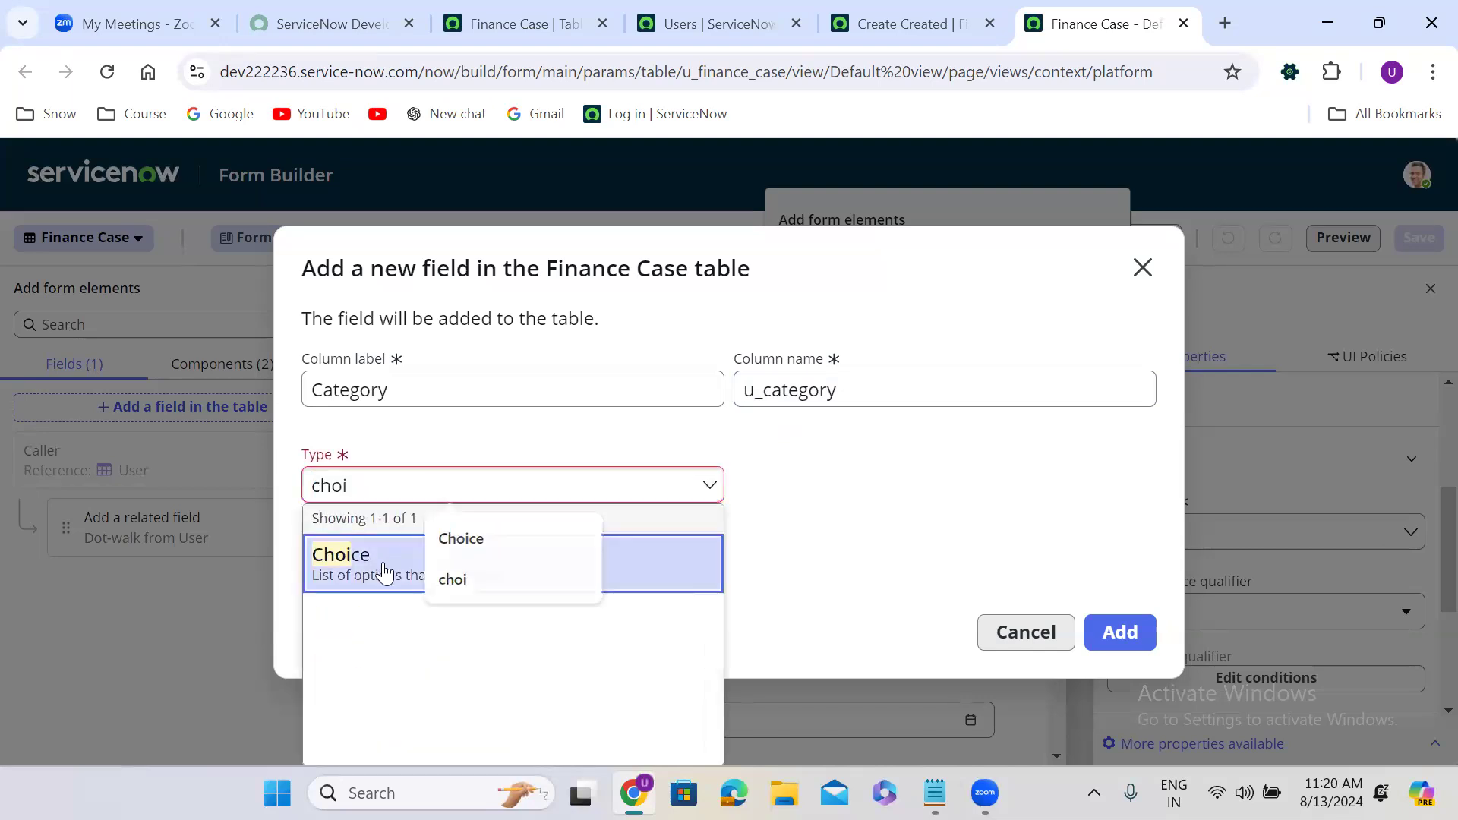
click(384, 562)
click(1122, 633)
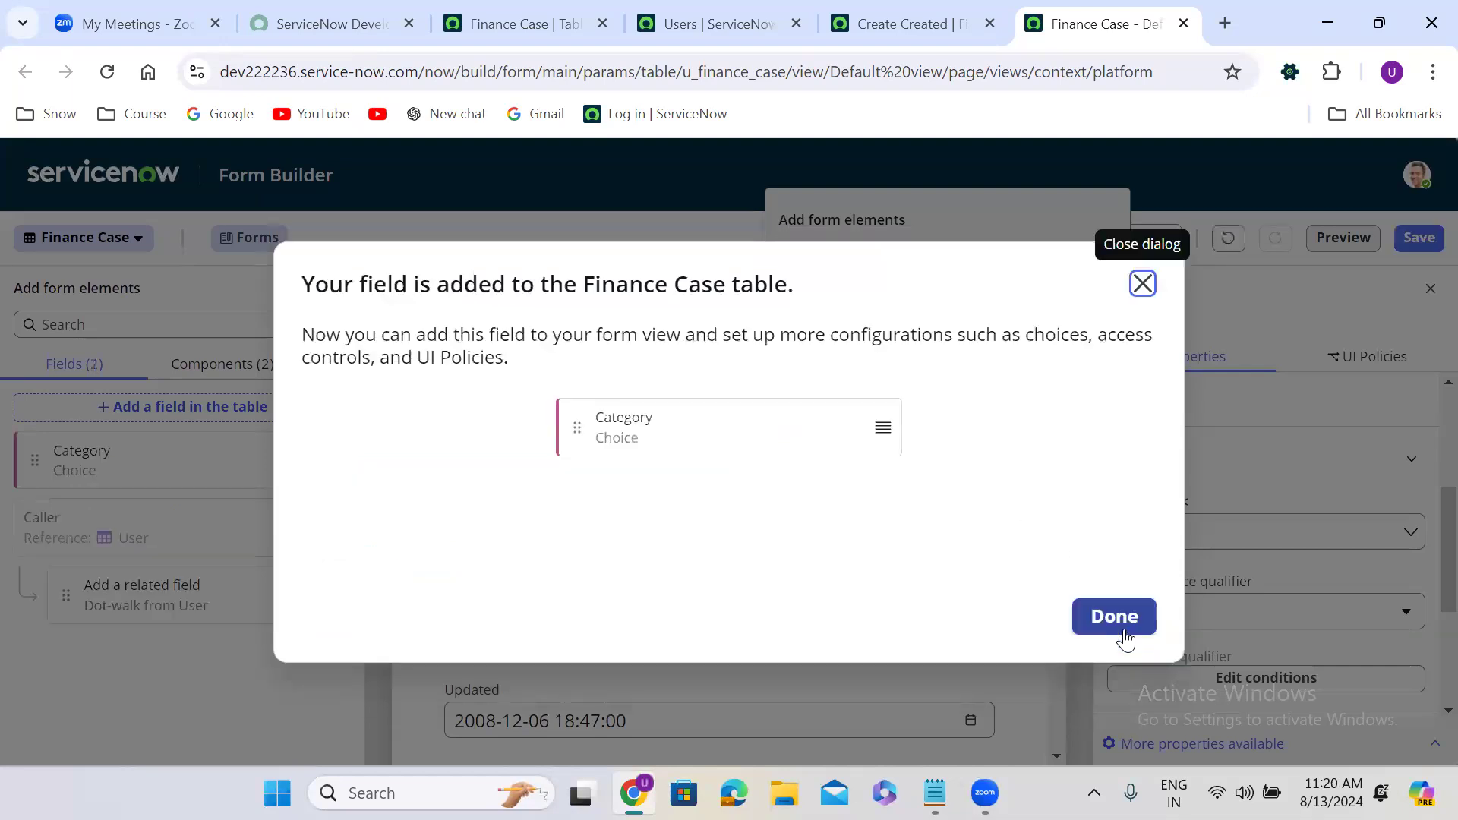
click(1114, 617)
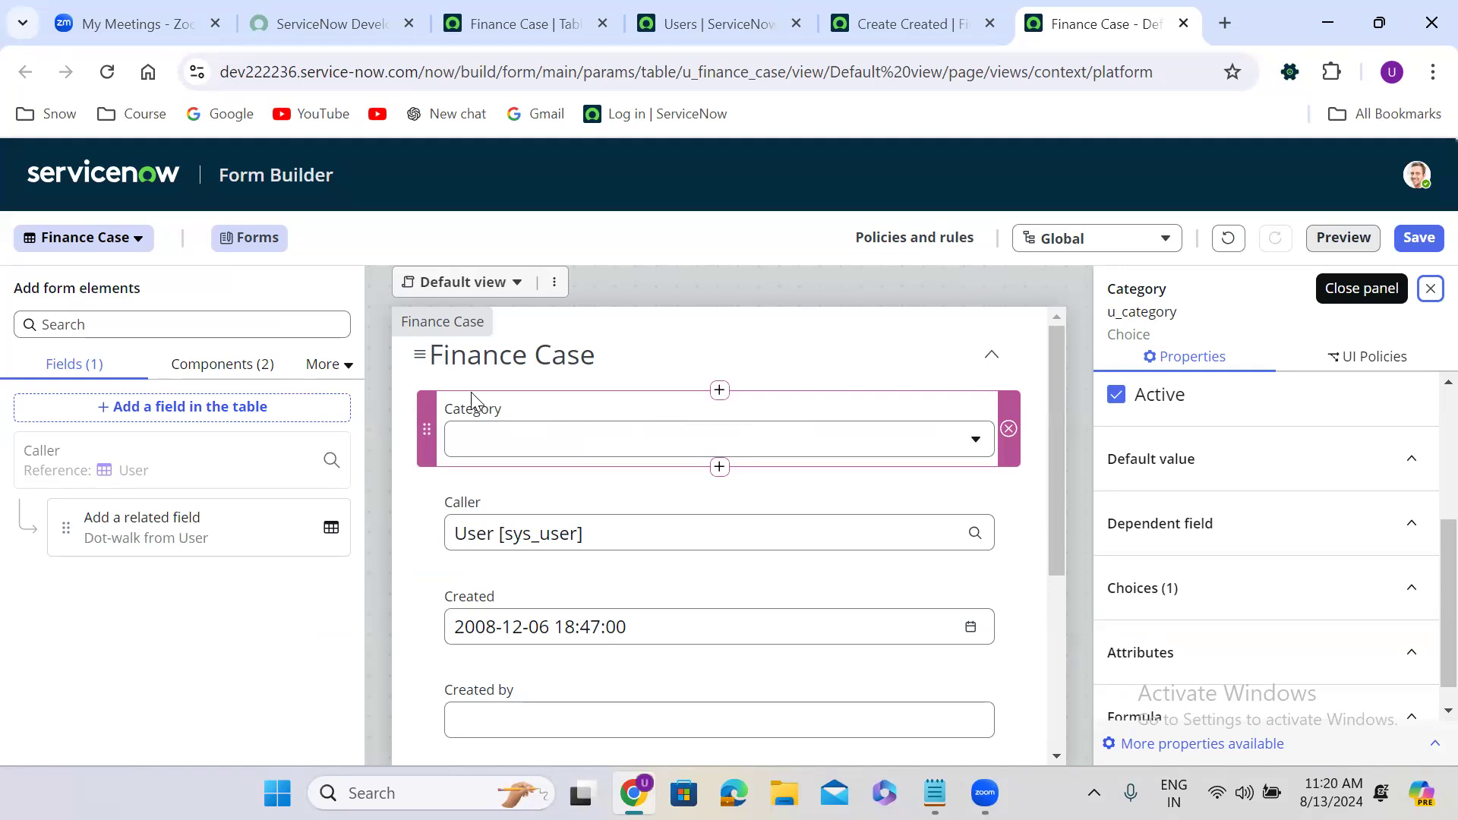
Move the Category field on the form to sit directly below Caller.
drag(428, 400, 447, 494)
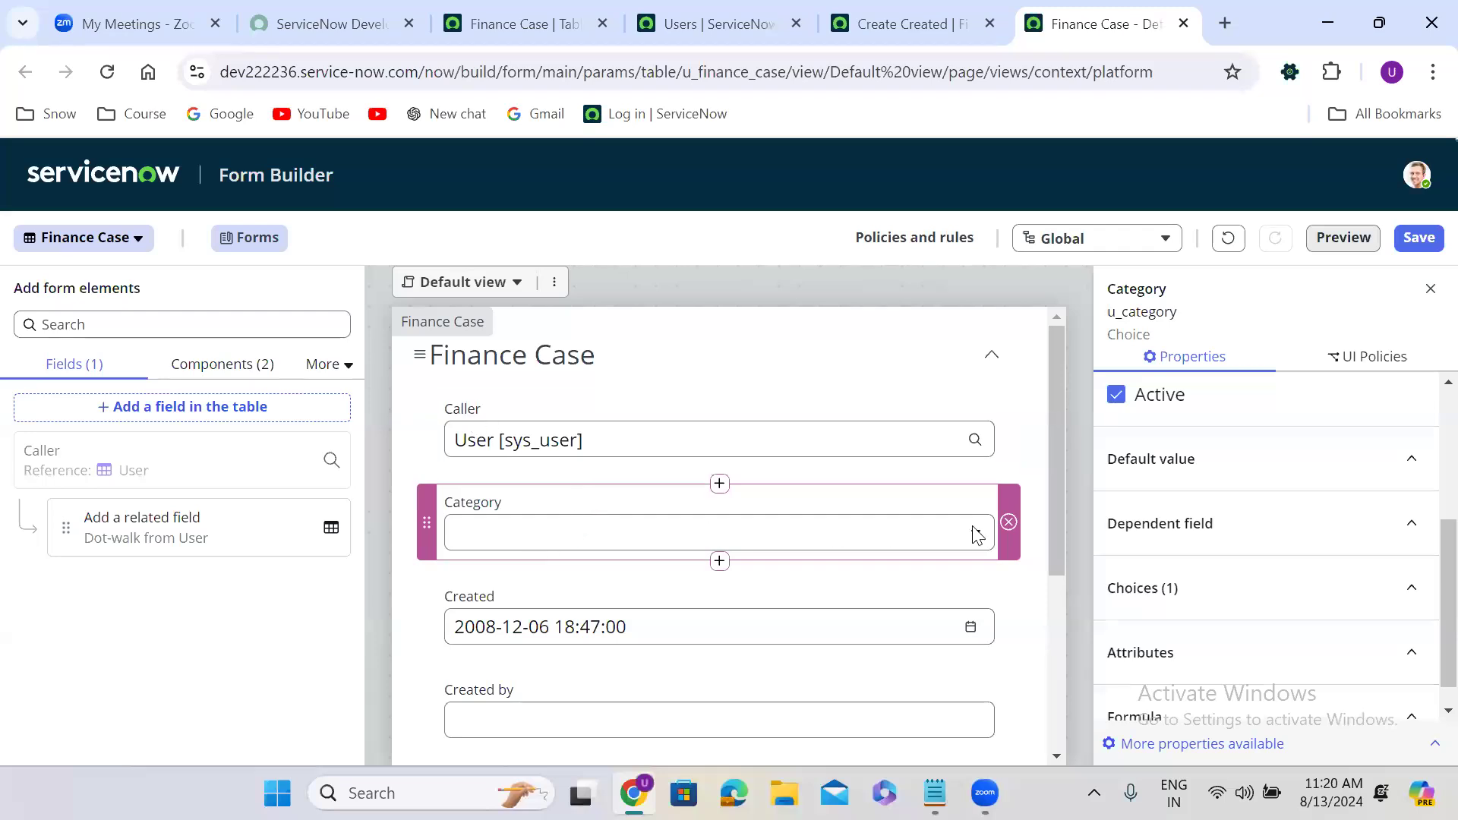
drag(1062, 436, 1015, 504)
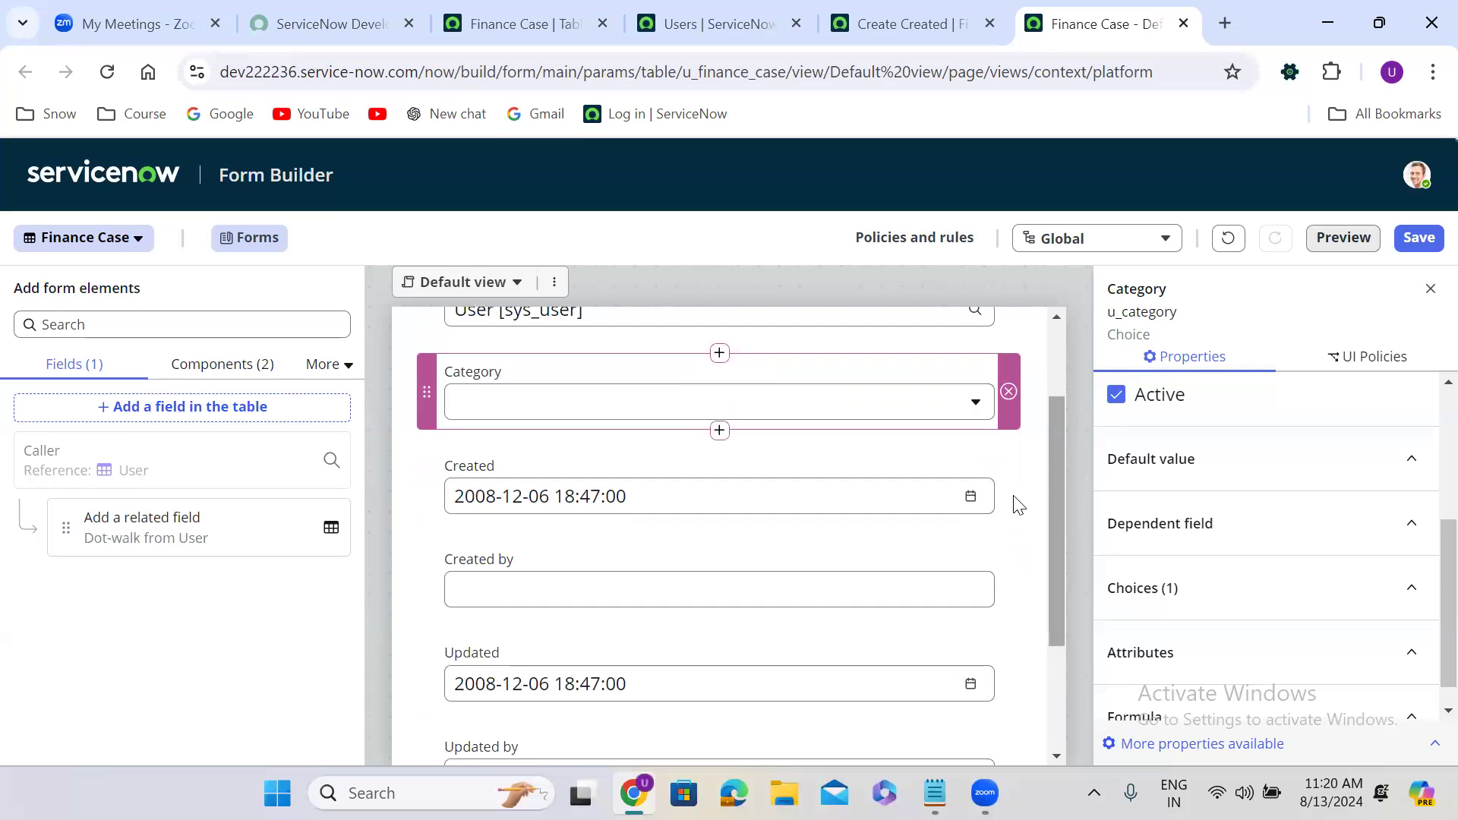
click(719, 432)
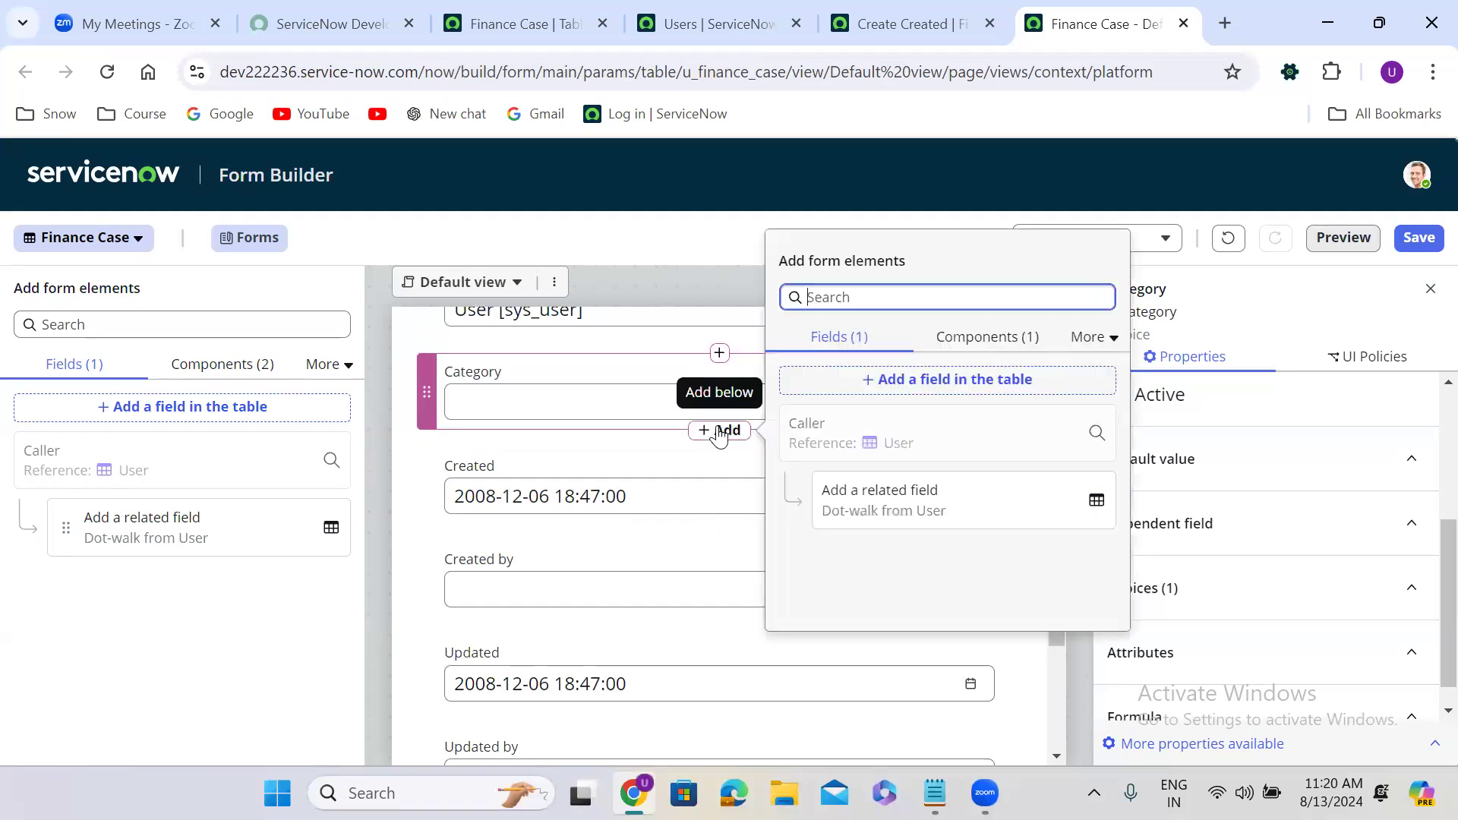
Create a Choice field labelled 'Sub Category' (u_sub_category) below Category.
click(942, 377)
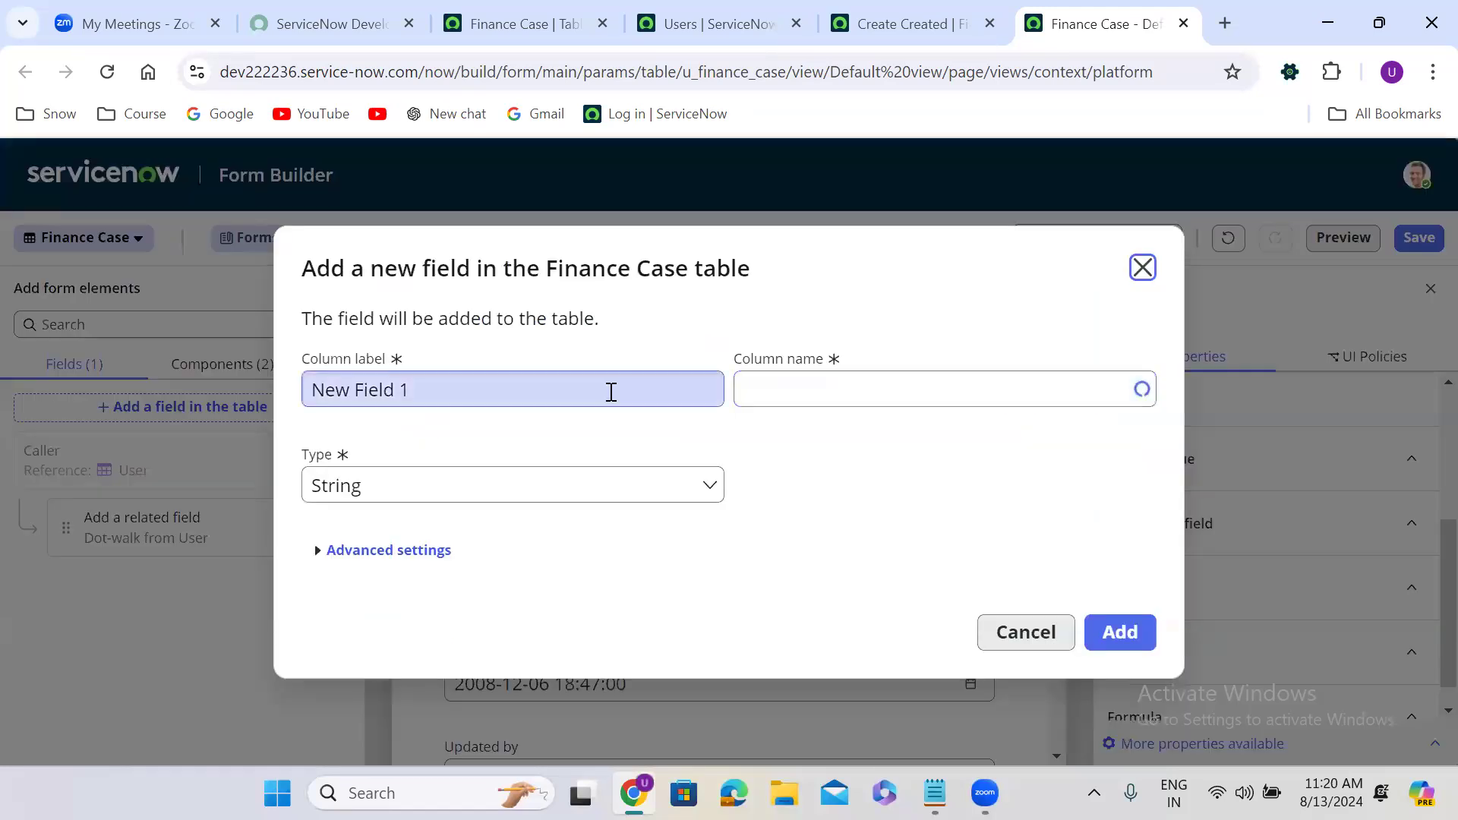
triple_click(582, 393)
text(Su)
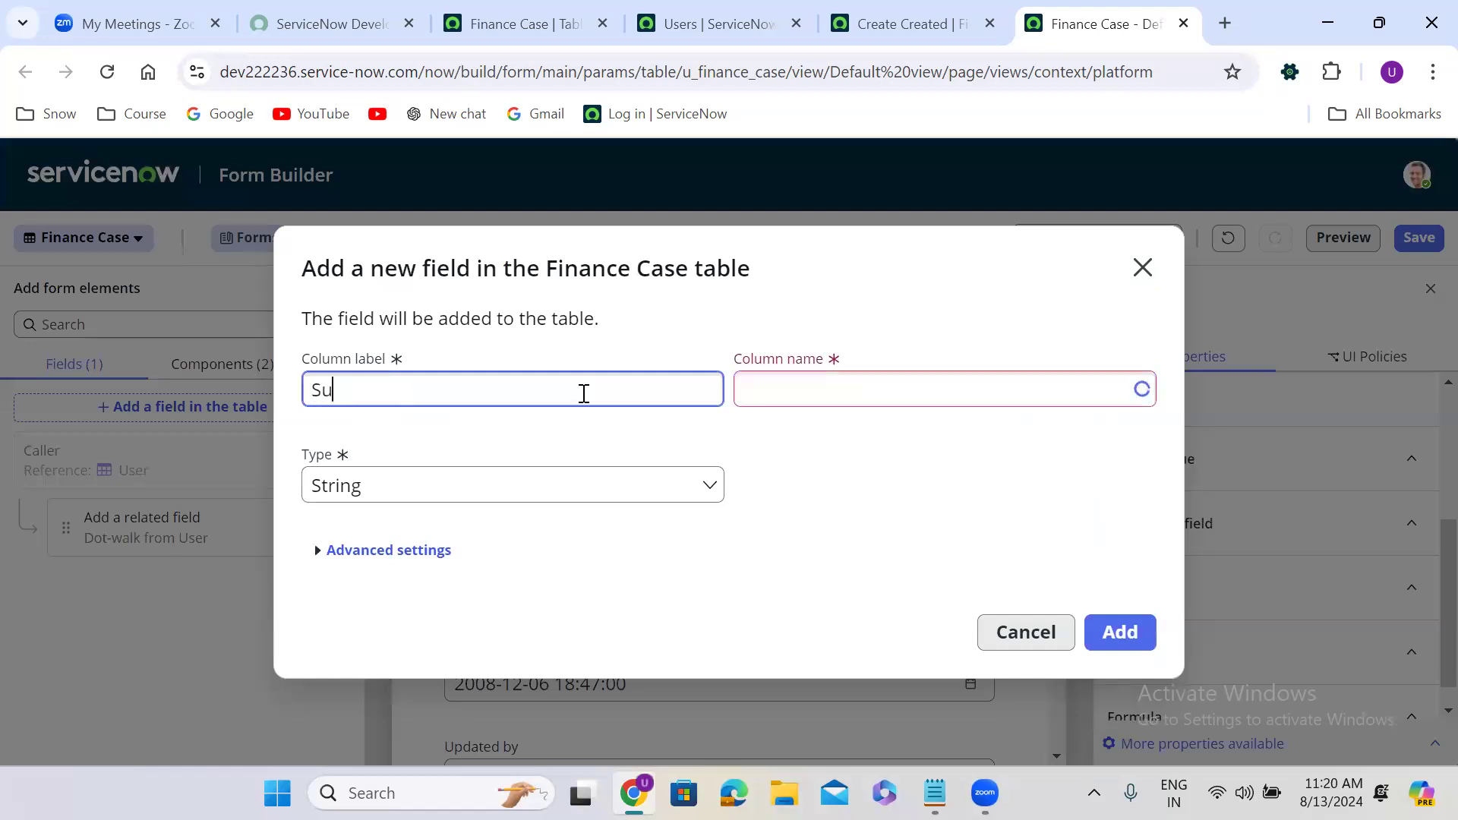
text(b Category)
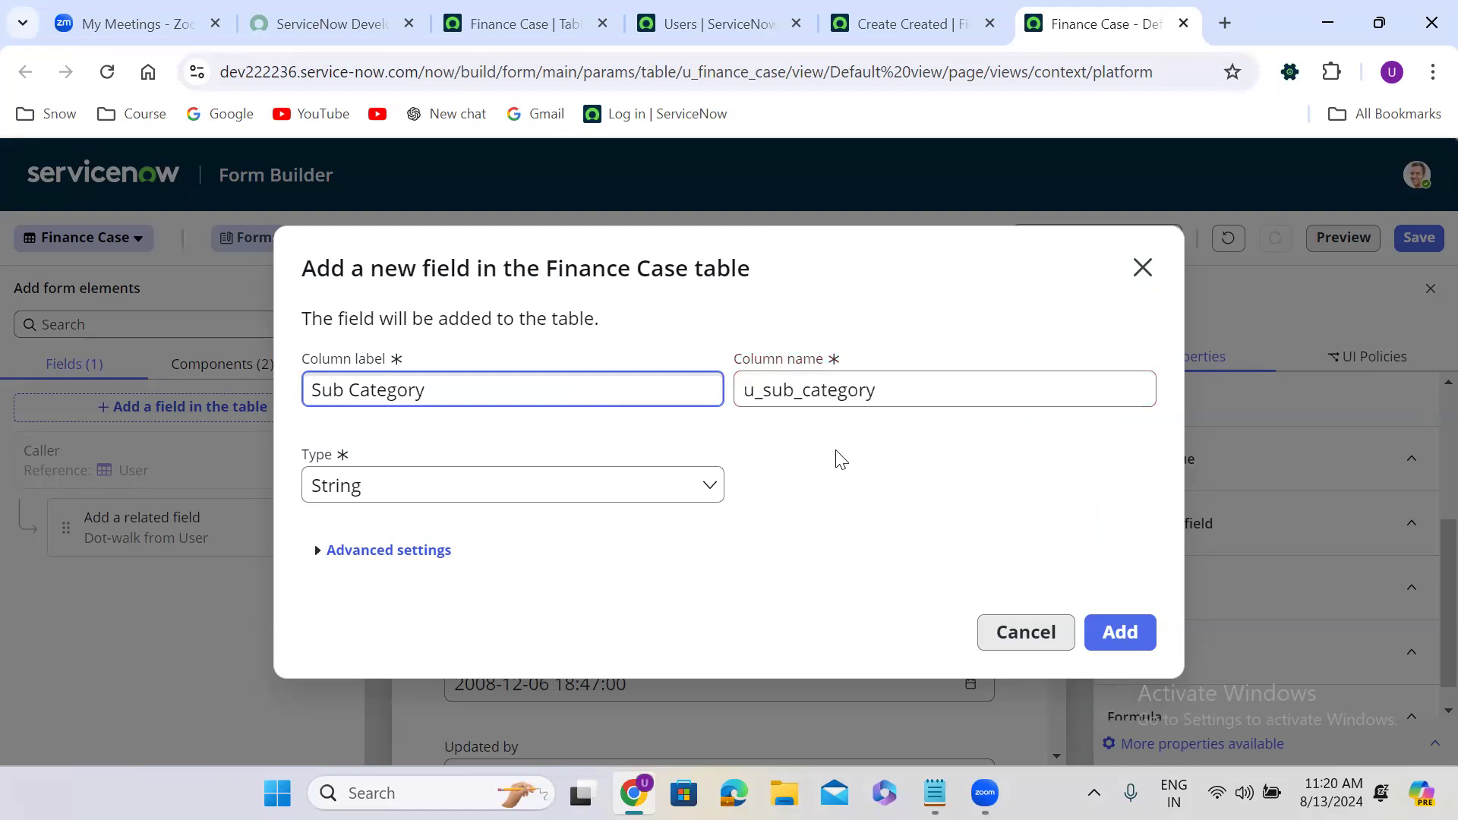
click(527, 485)
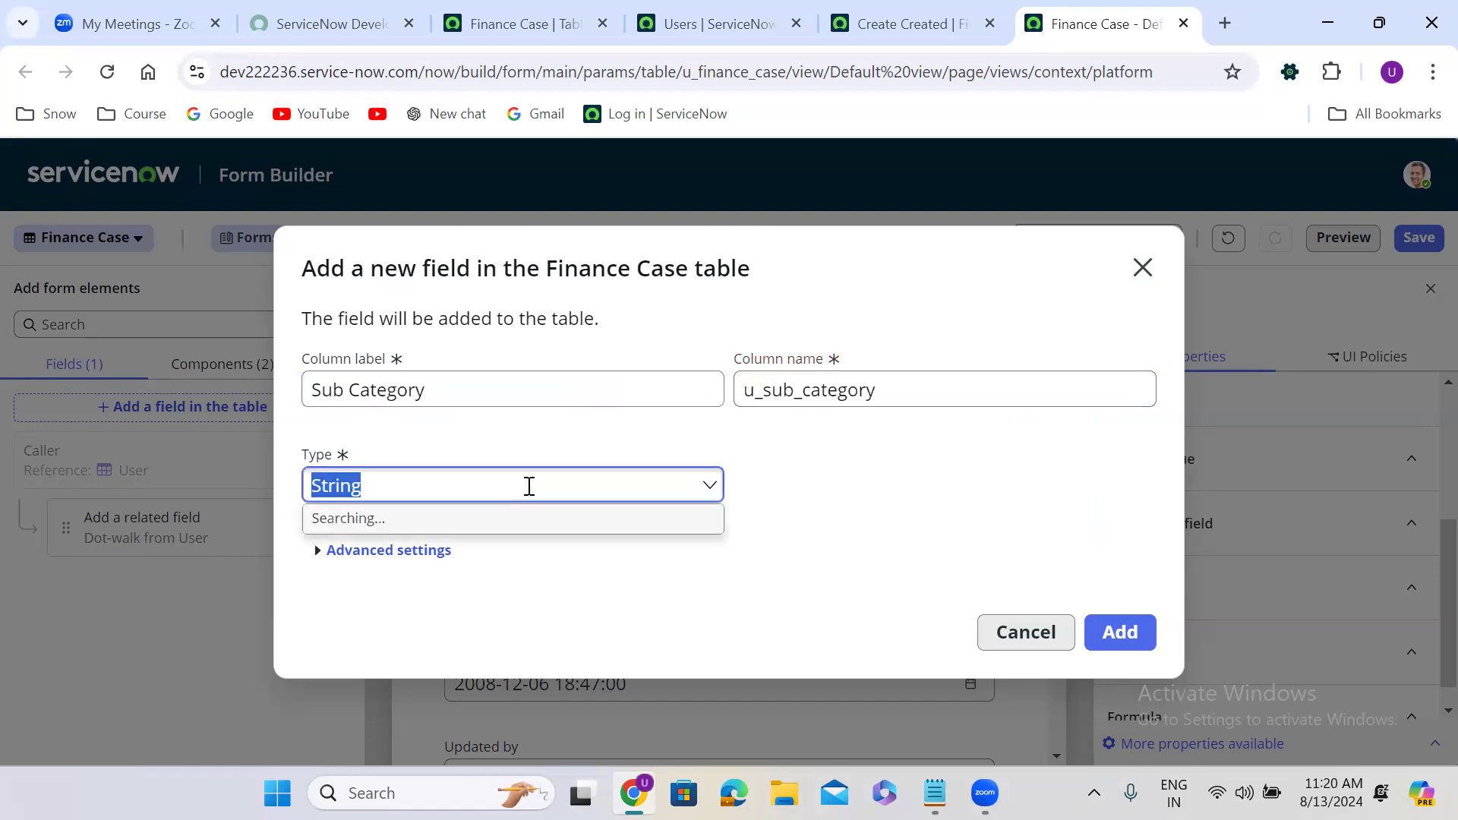
text(choi)
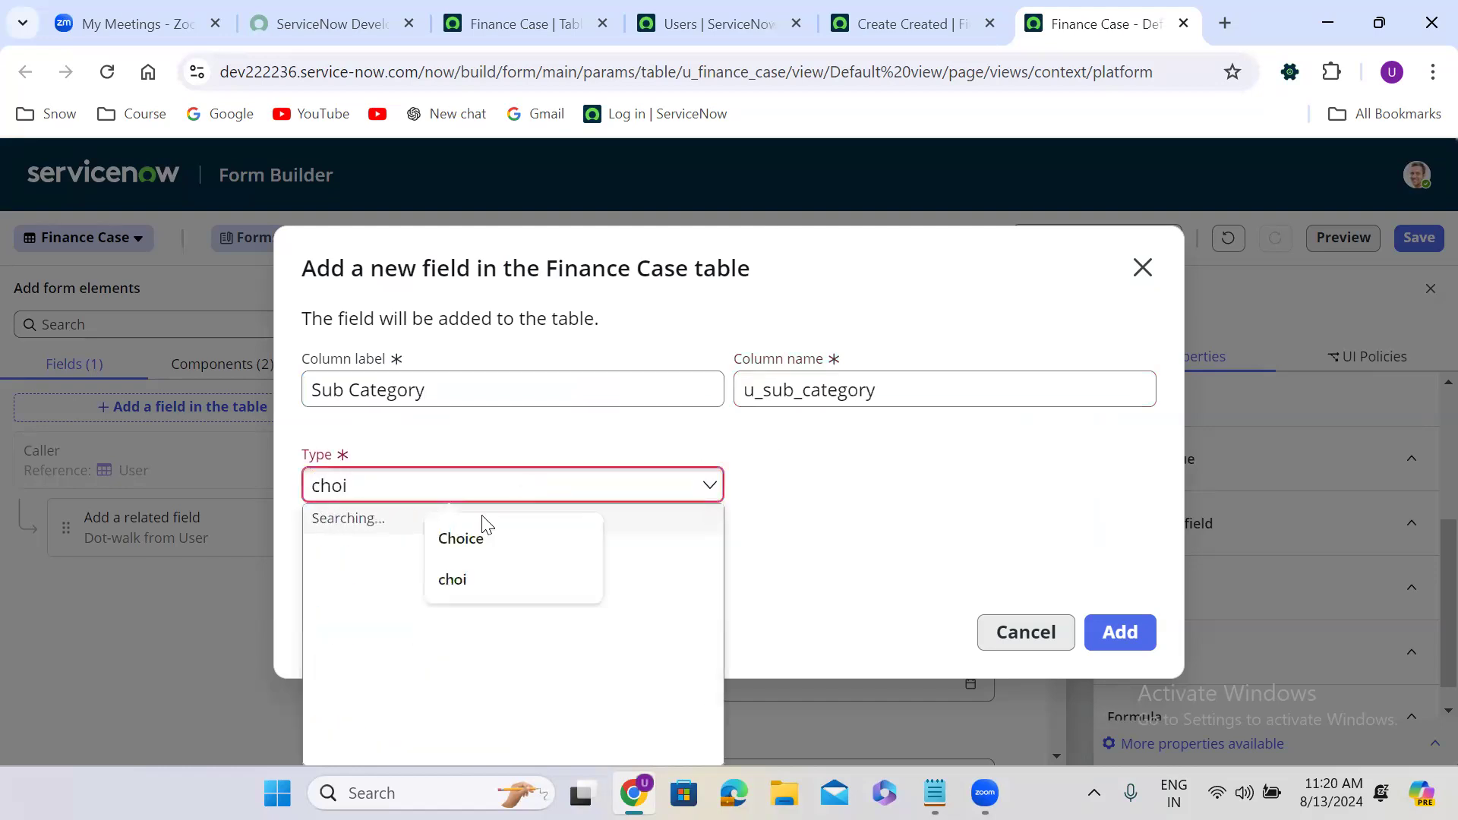
click(388, 571)
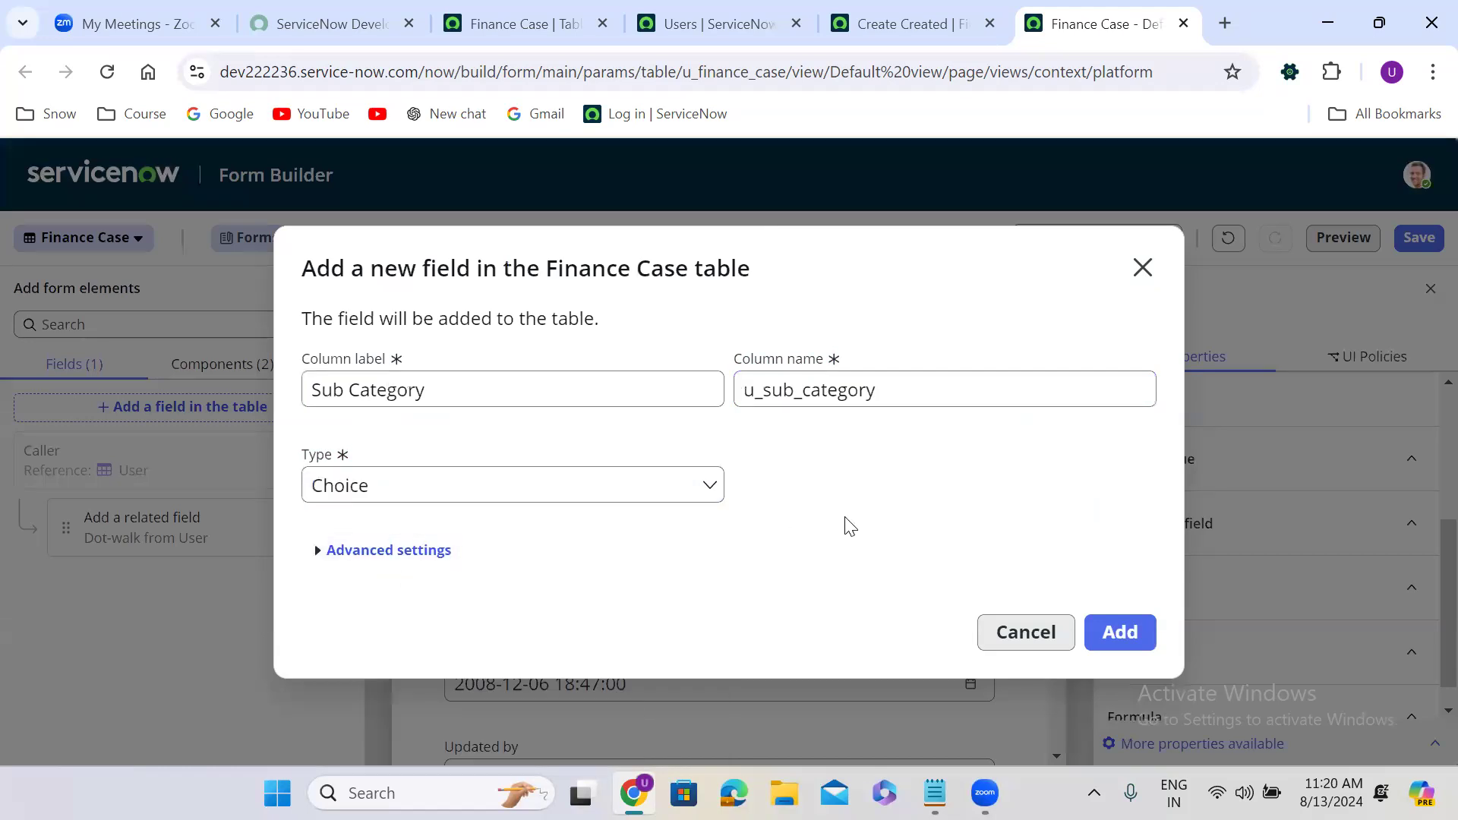
click(1128, 635)
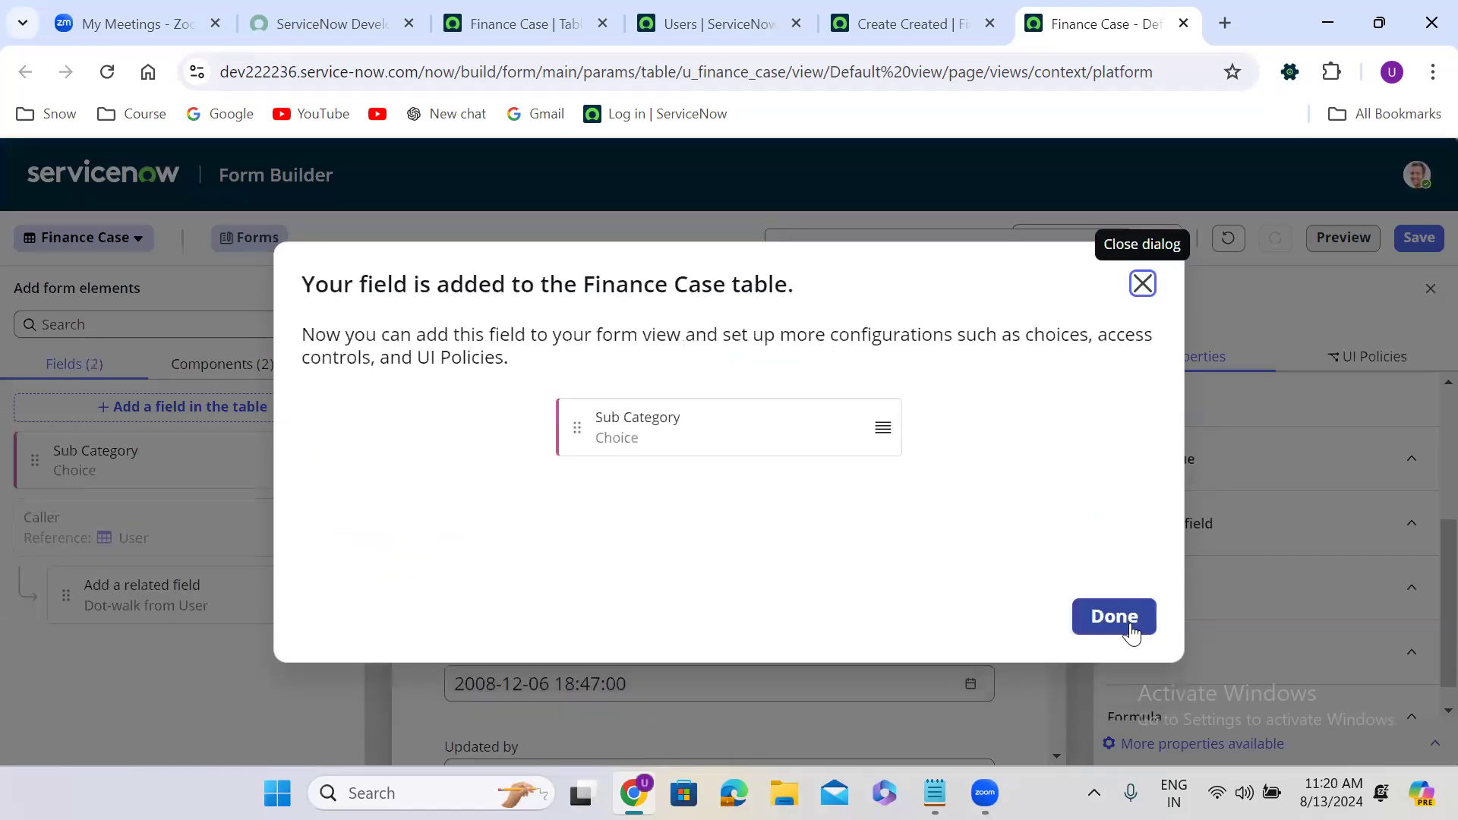
click(1120, 618)
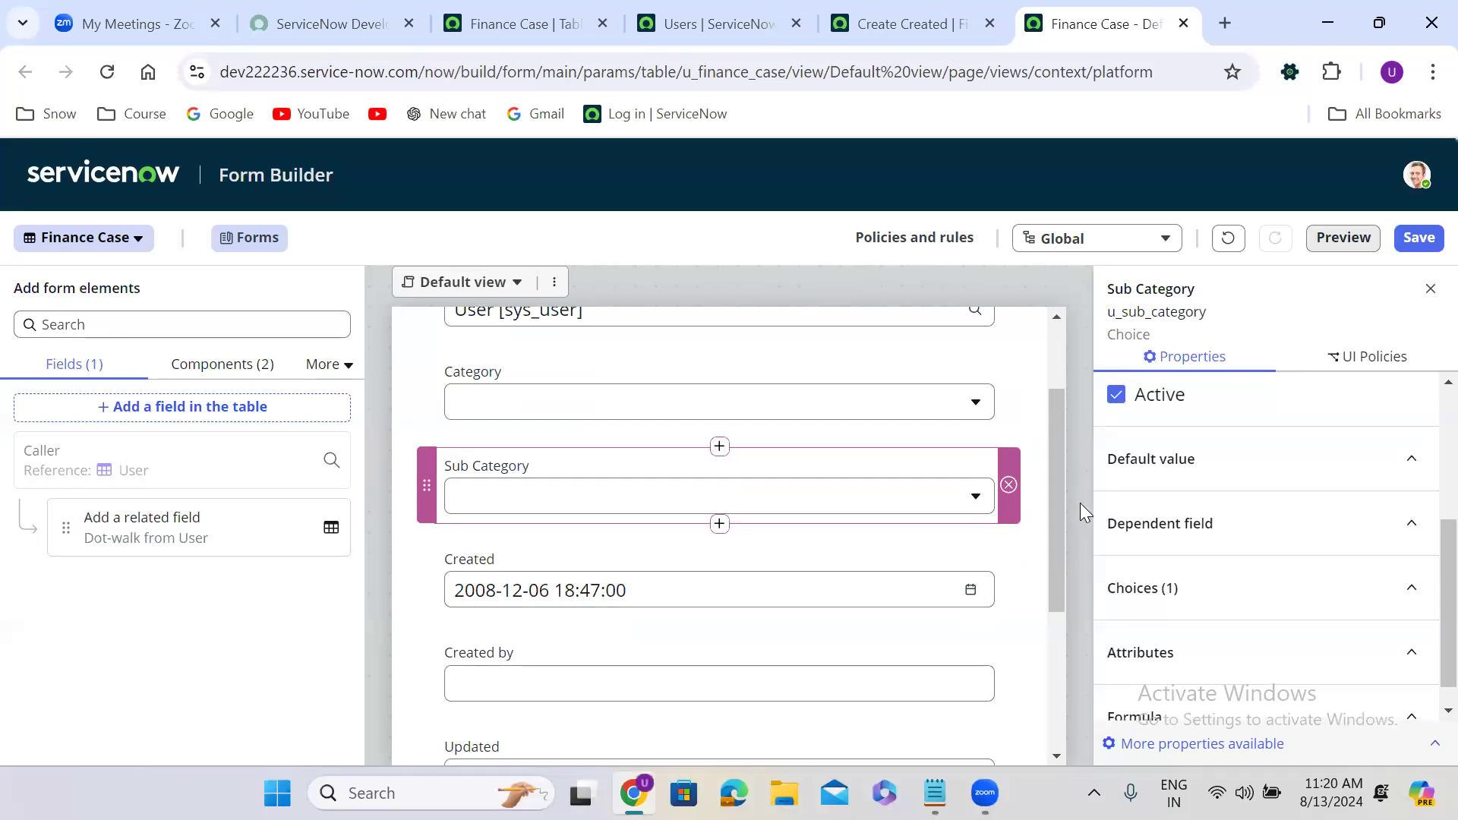
From the classic Finance Case page, open the System Definition list of all Tables.
click(555, 13)
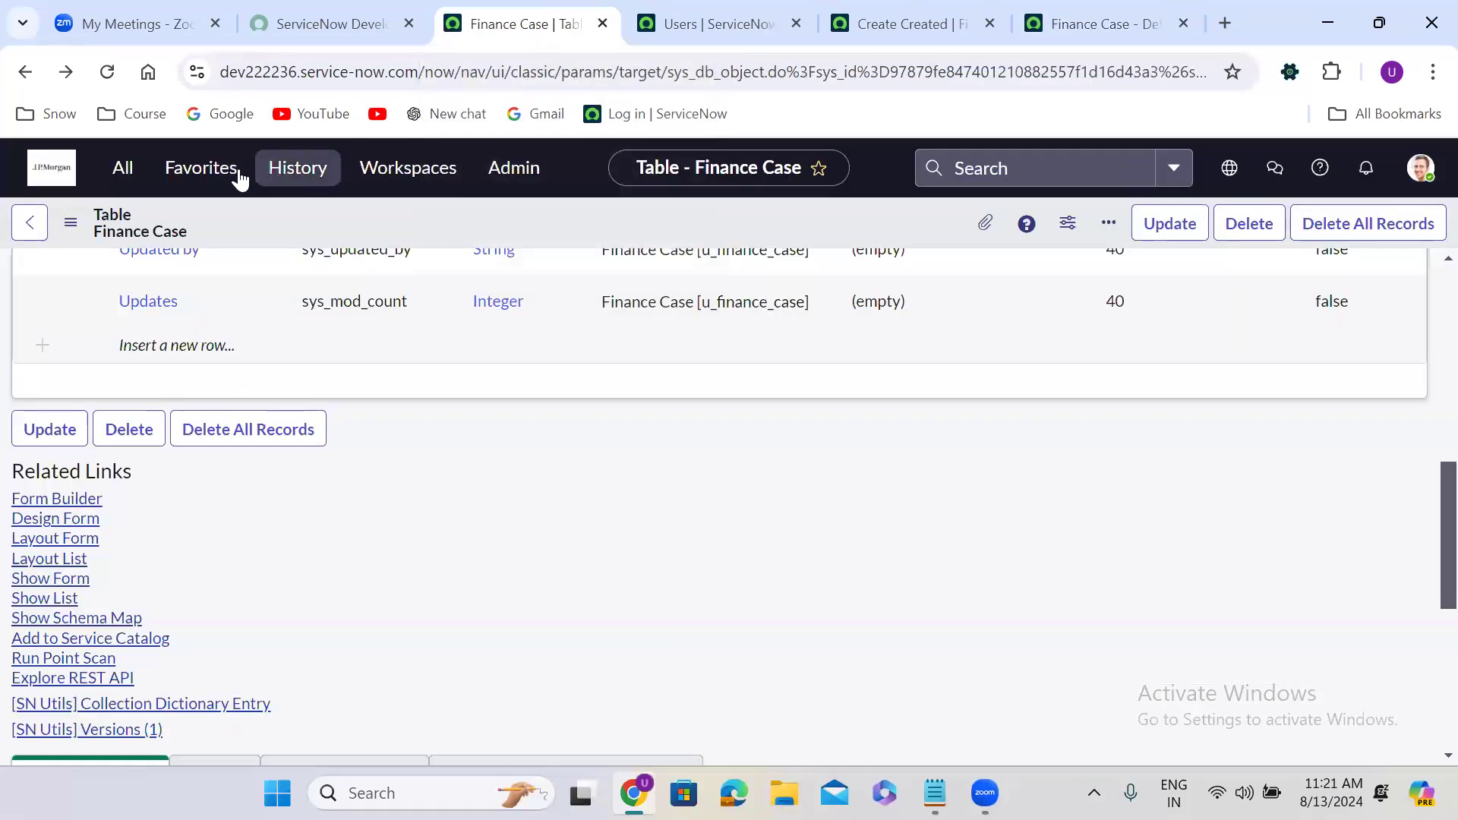
click(127, 169)
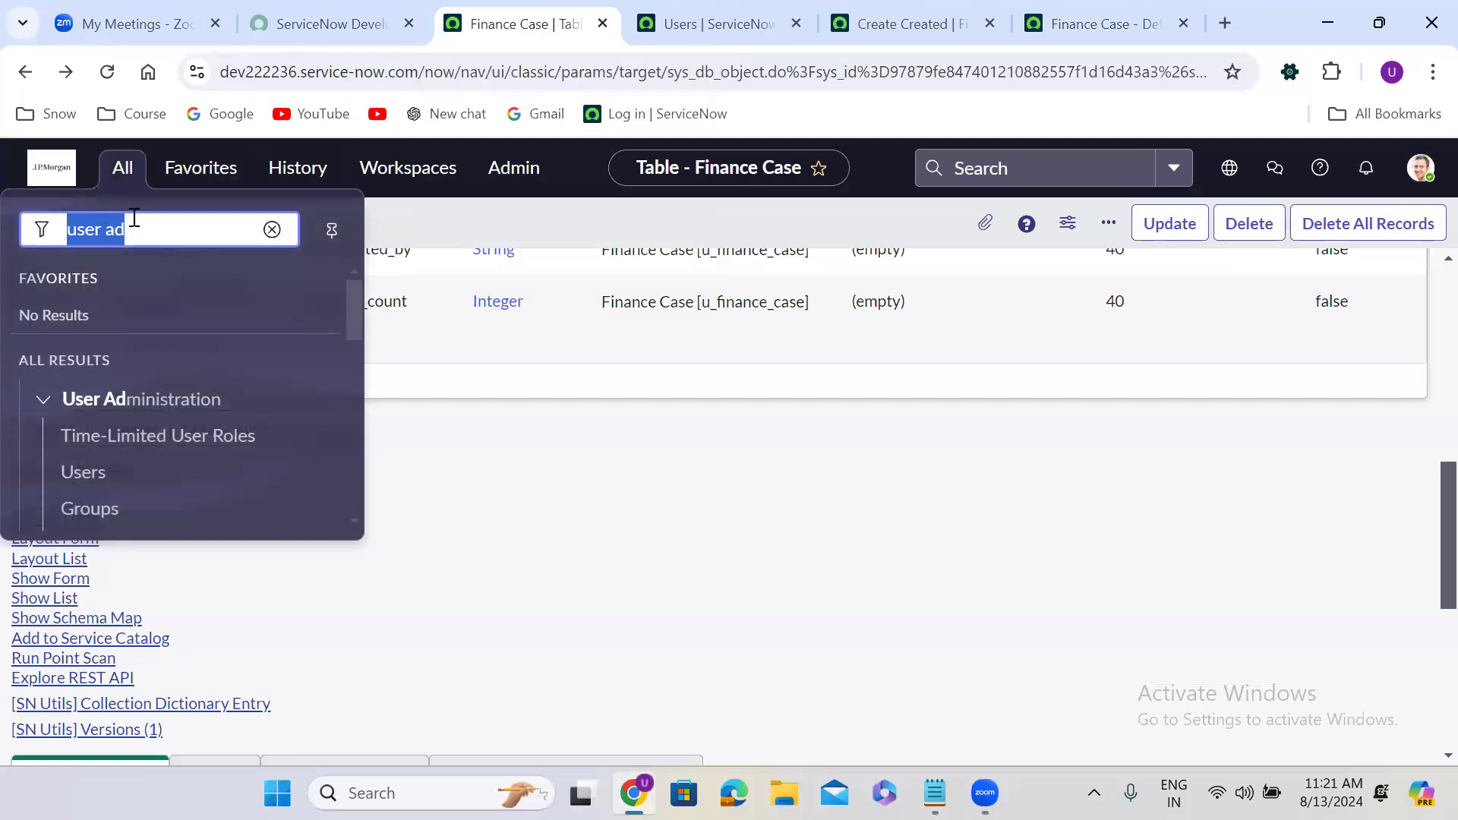
text(tables)
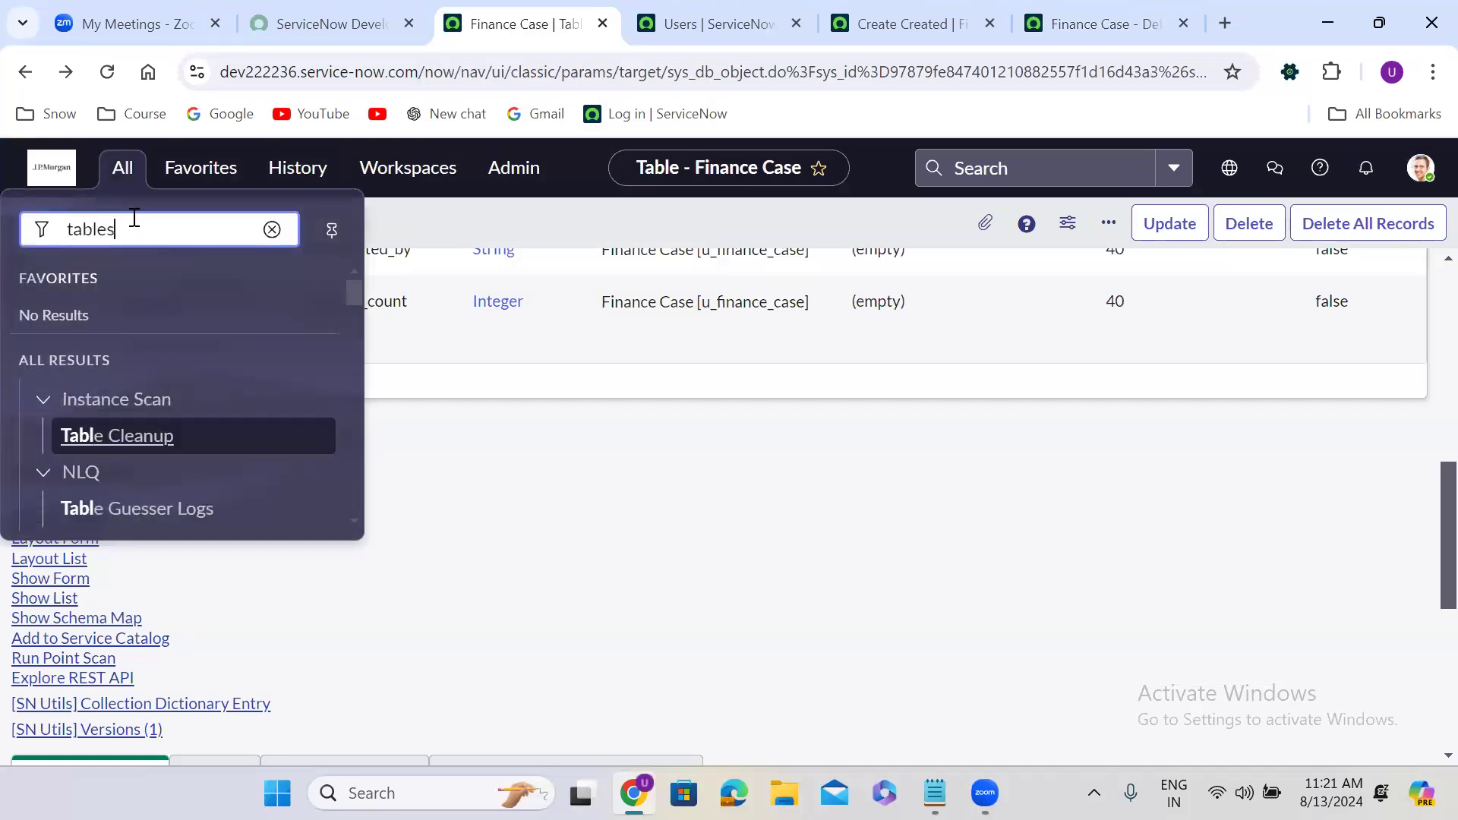
key(Return)
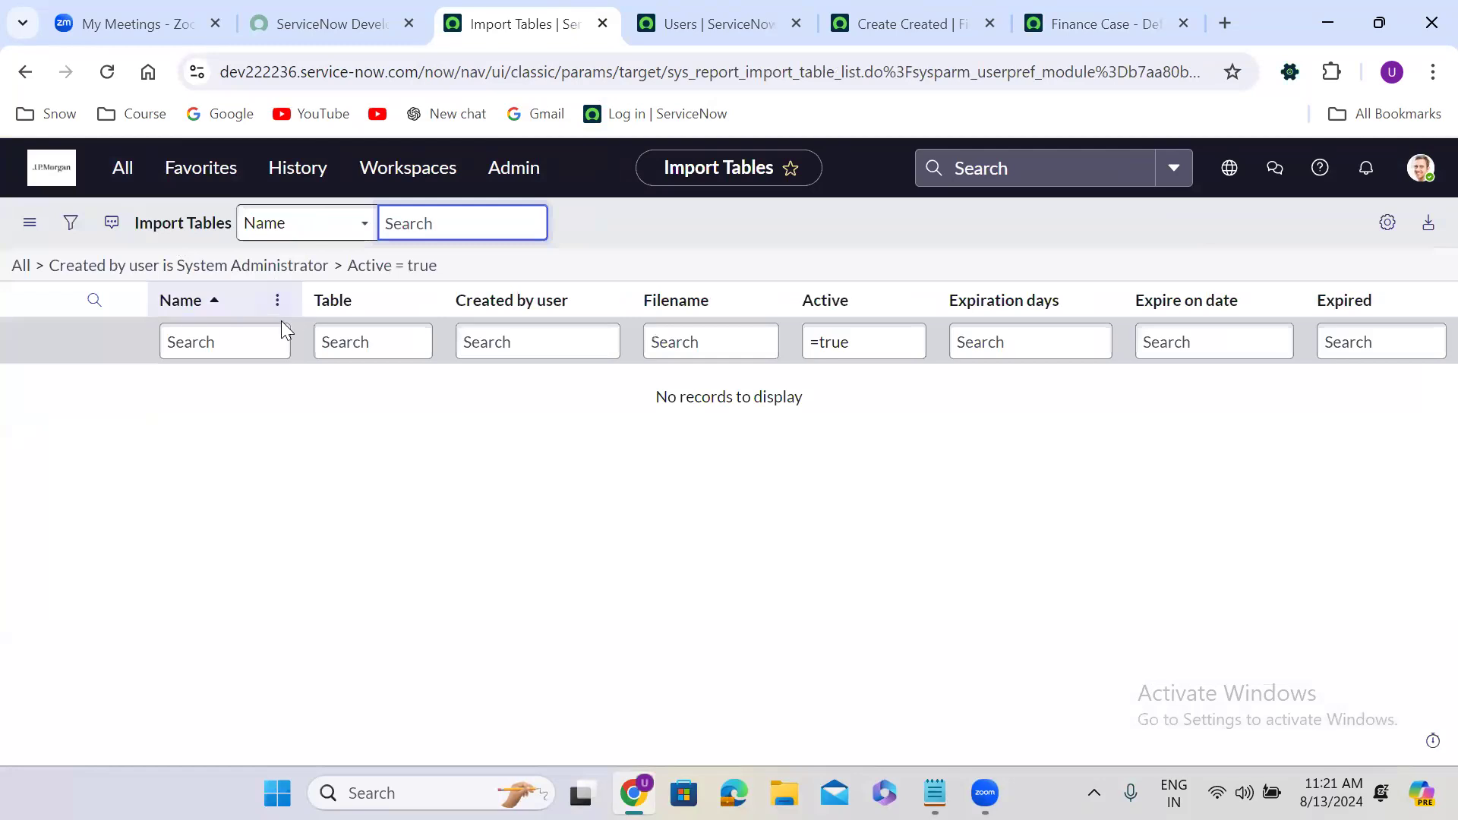
click(127, 169)
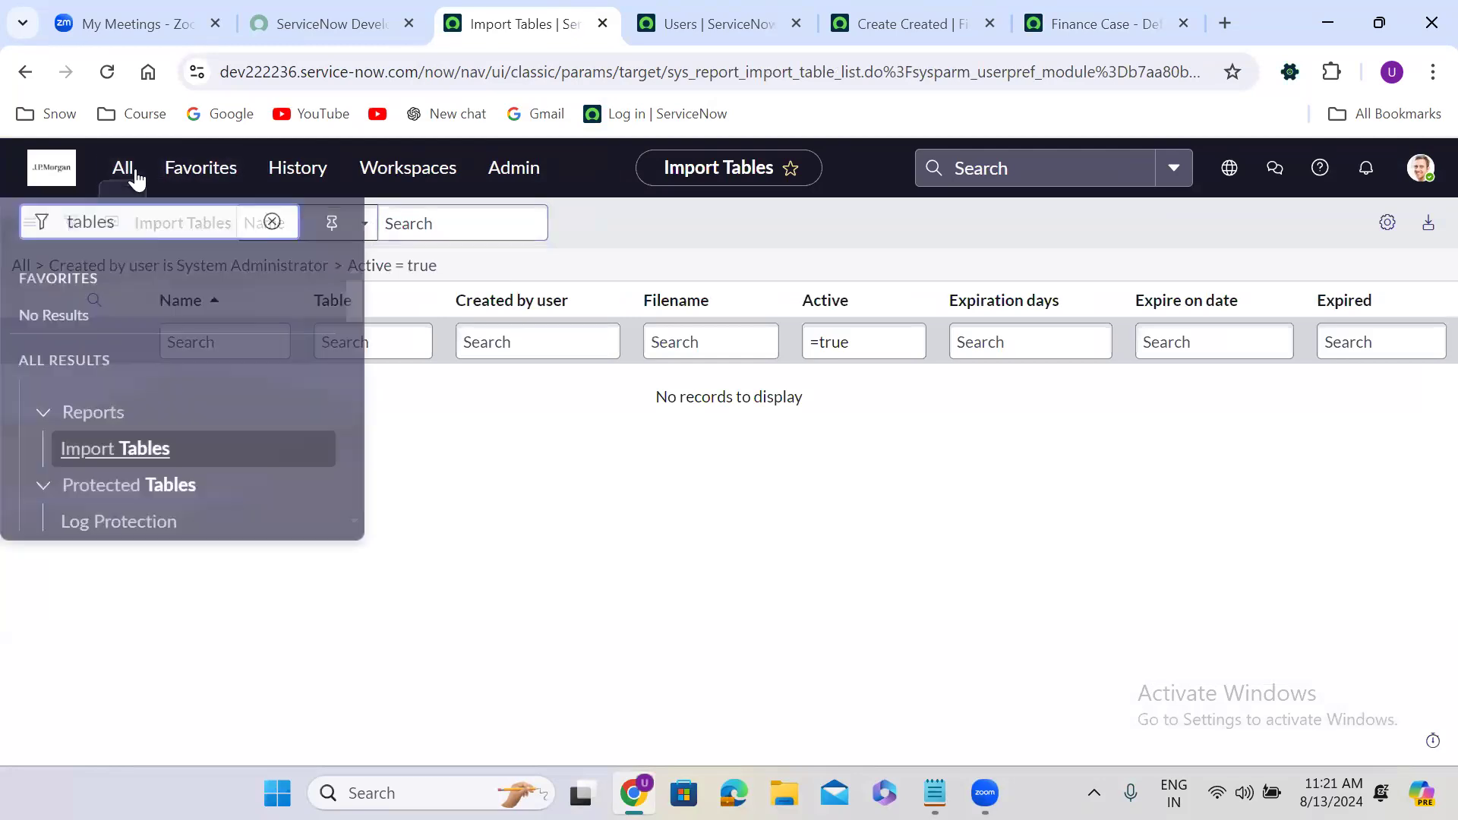
drag(355, 292, 354, 367)
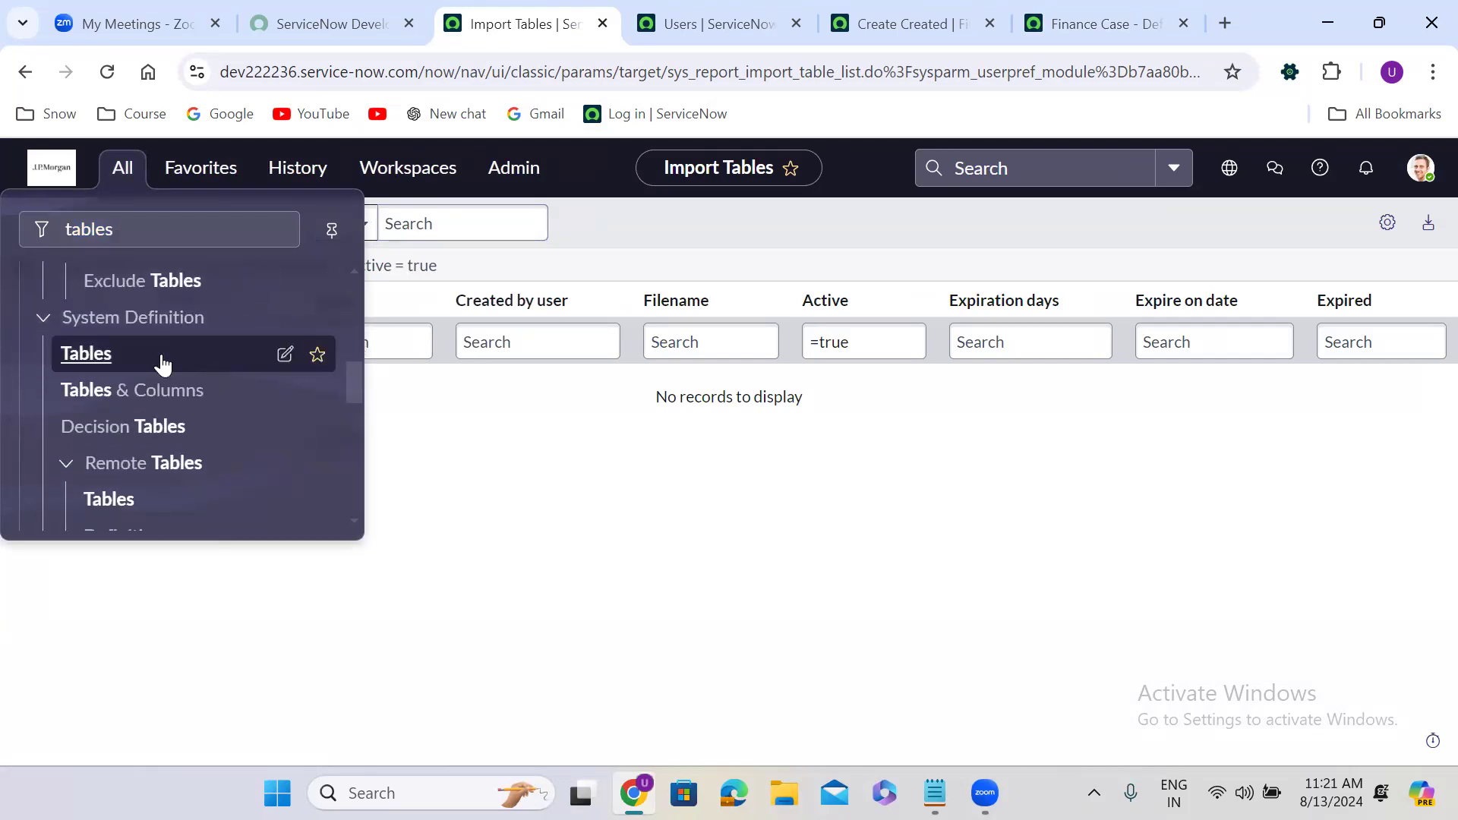
click(88, 357)
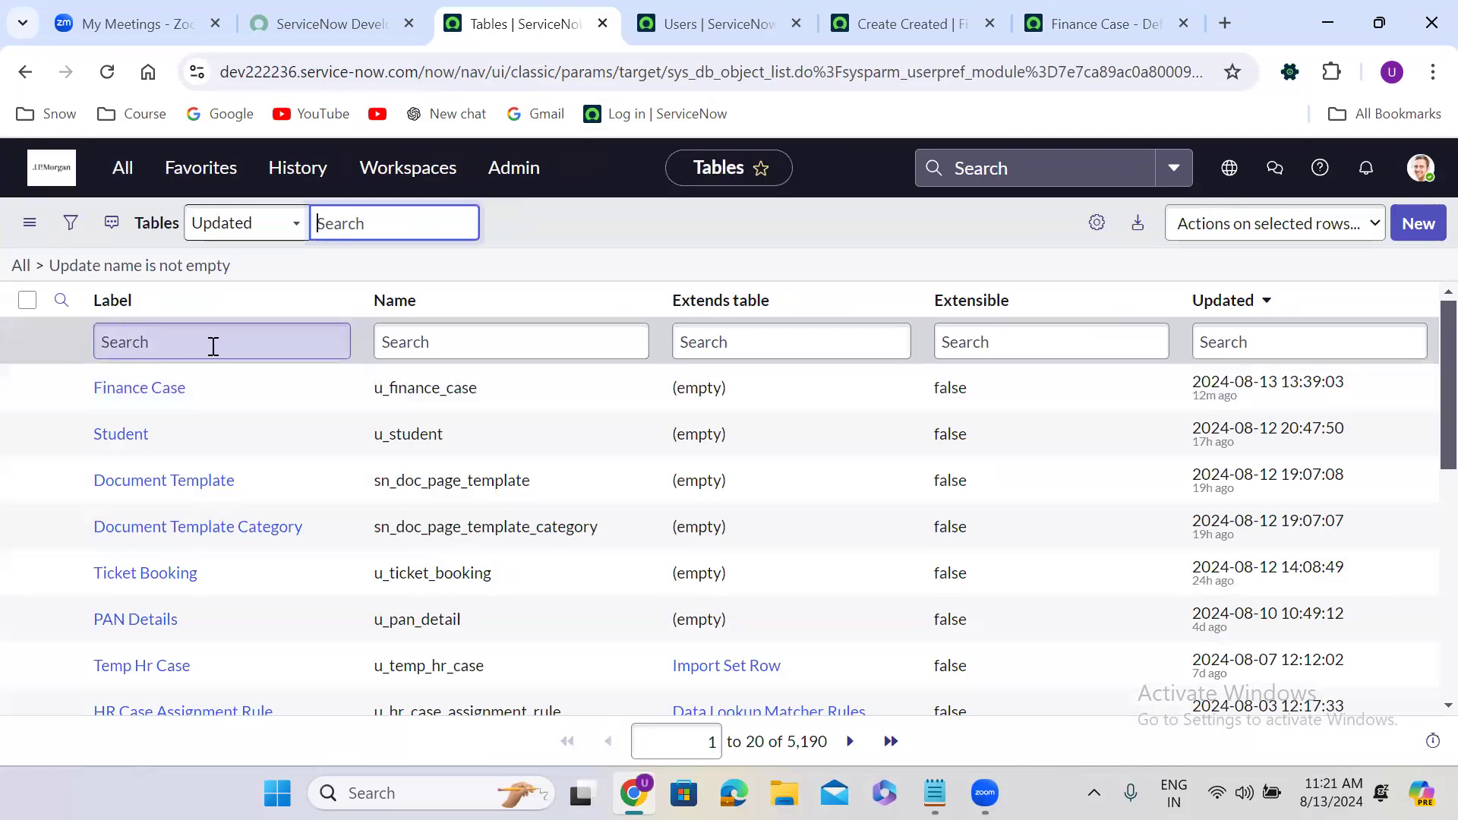
Filter the Tables list by name '=sys_user', replacing an earlier Configuration Item label search.
click(214, 346)
text(Con)
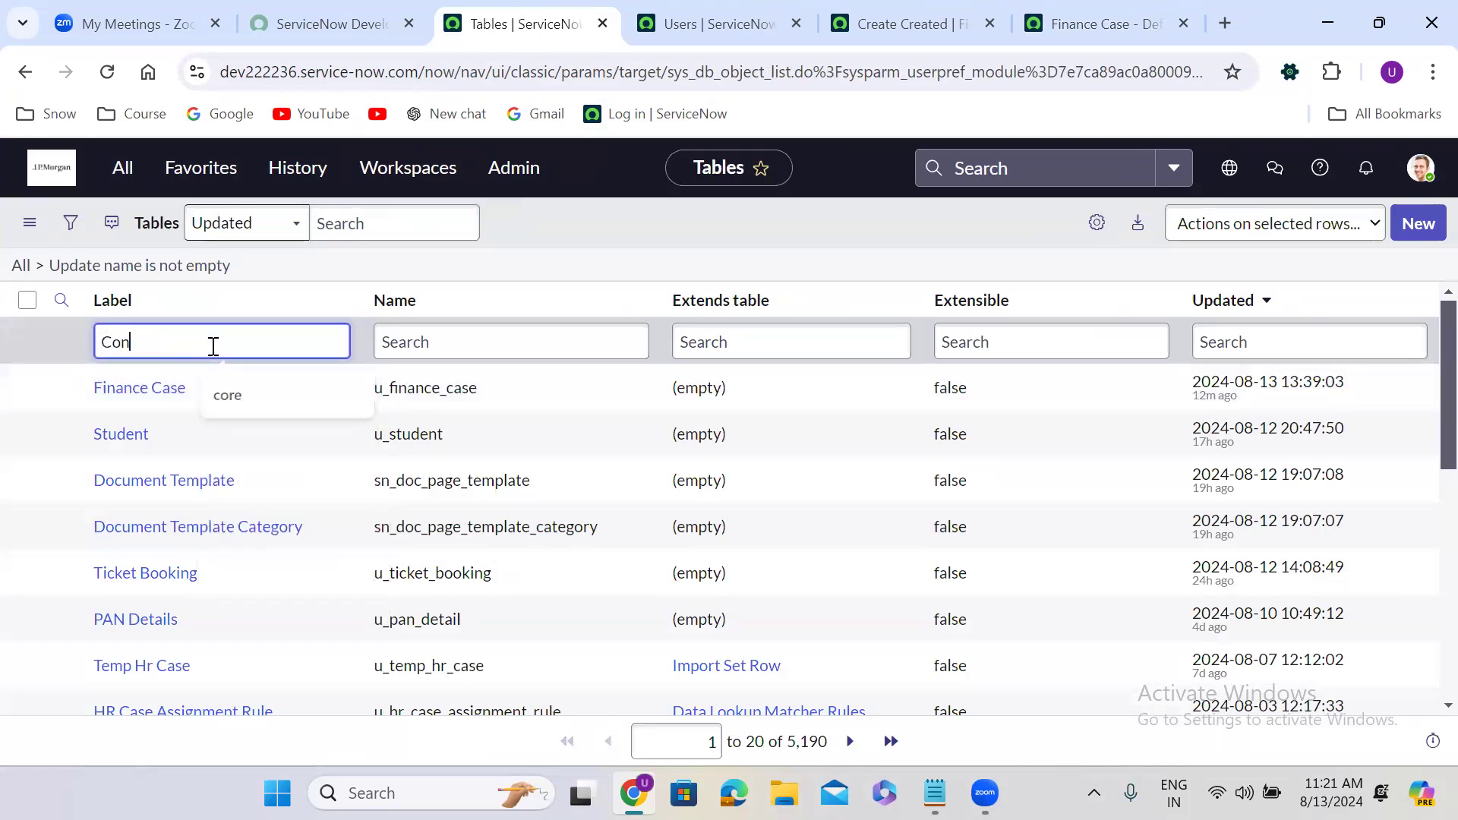
text(figuration Item)
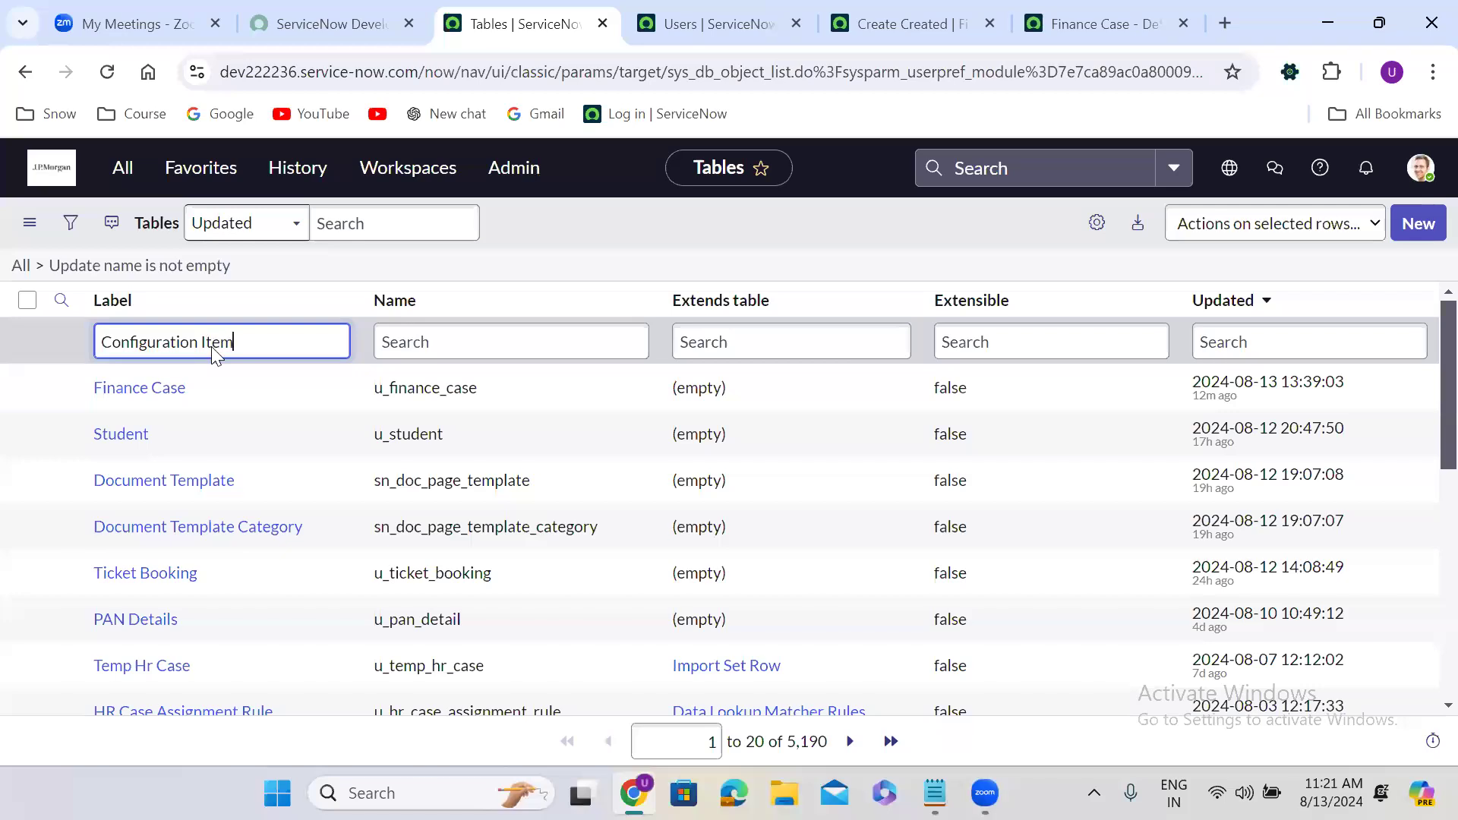
key(Return)
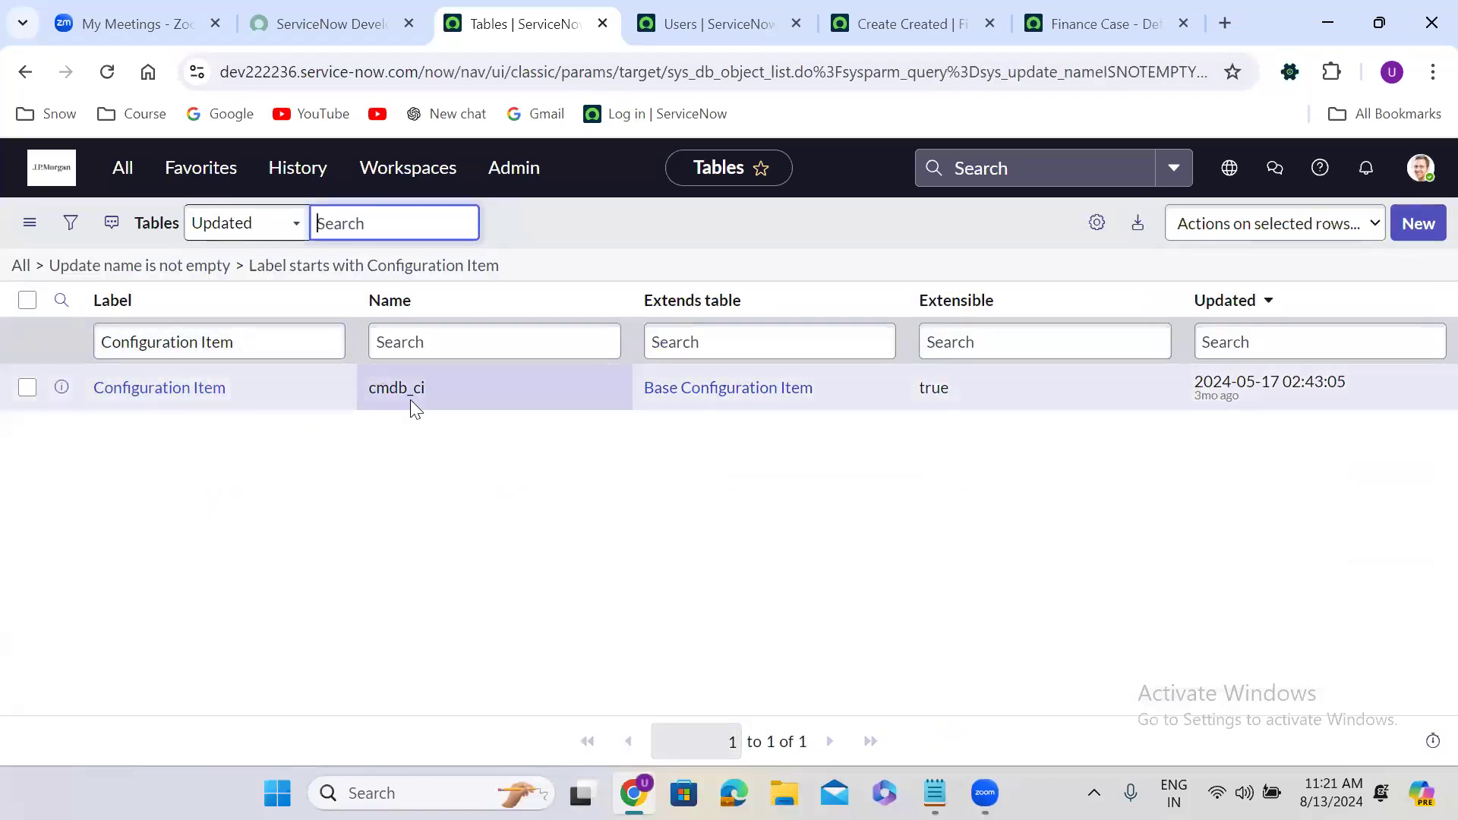
click(21, 267)
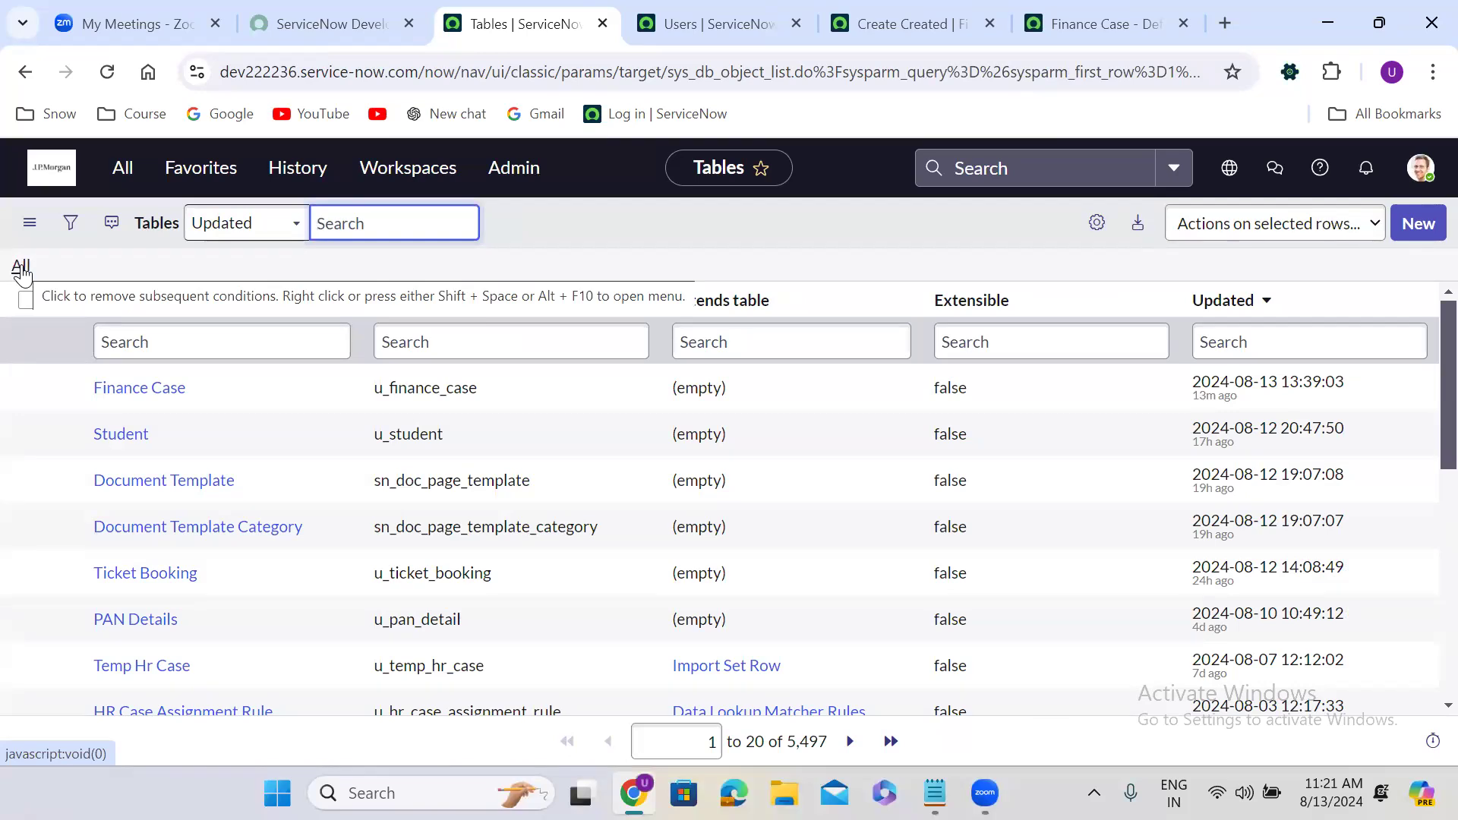
click(394, 350)
text(=sys_)
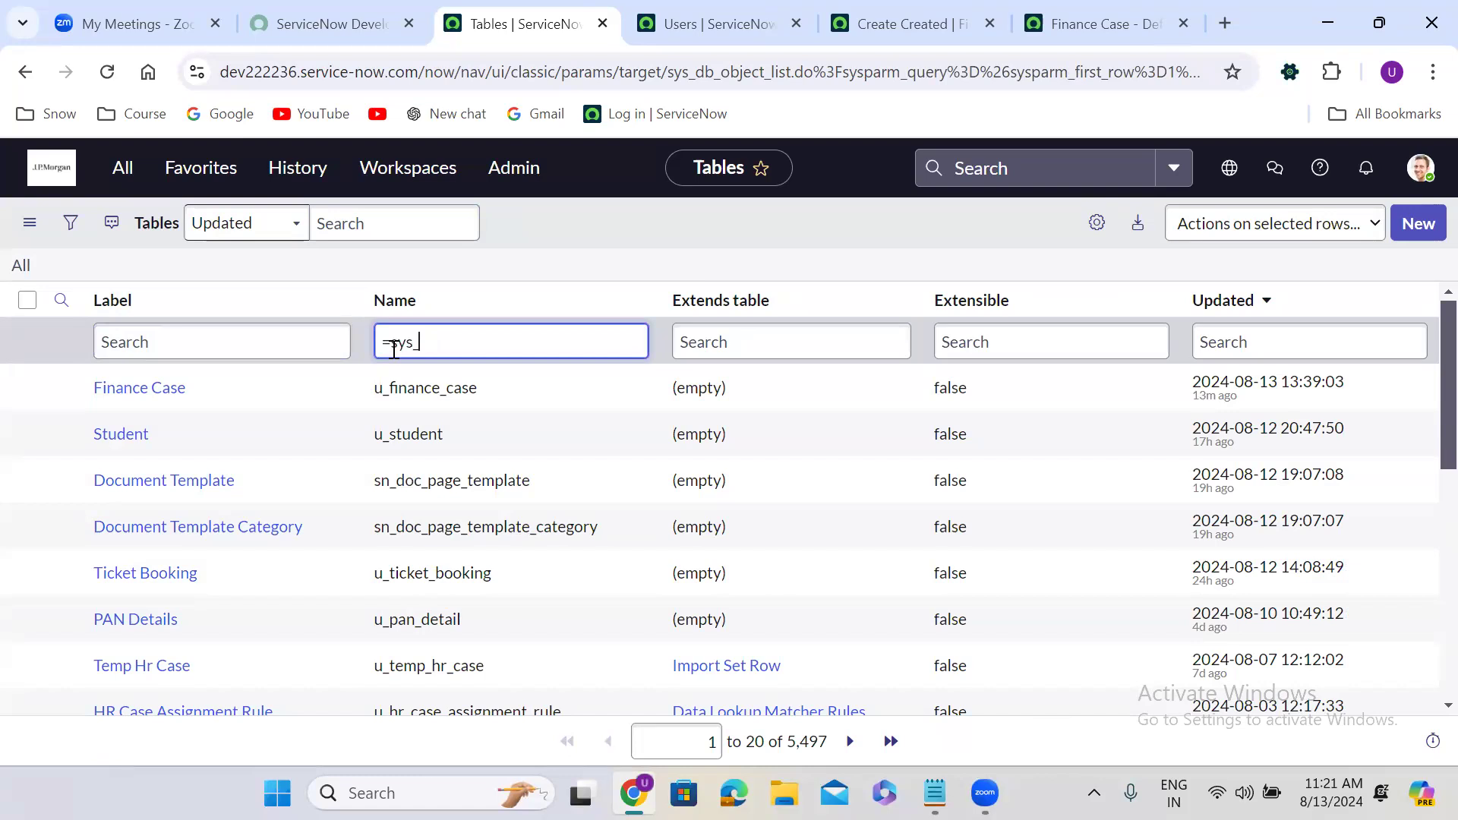
text(user)
key(Return)
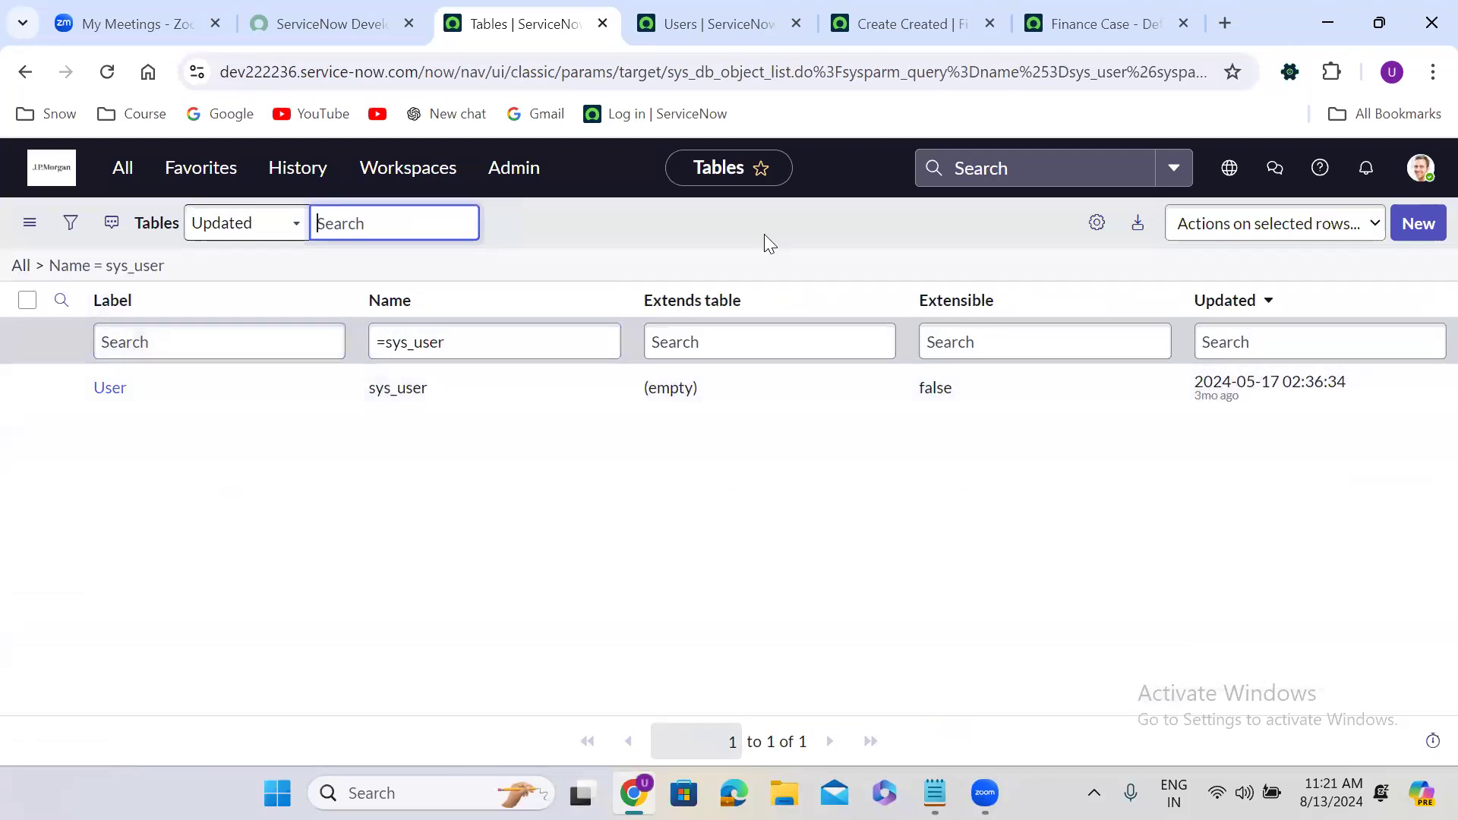
click(1078, 23)
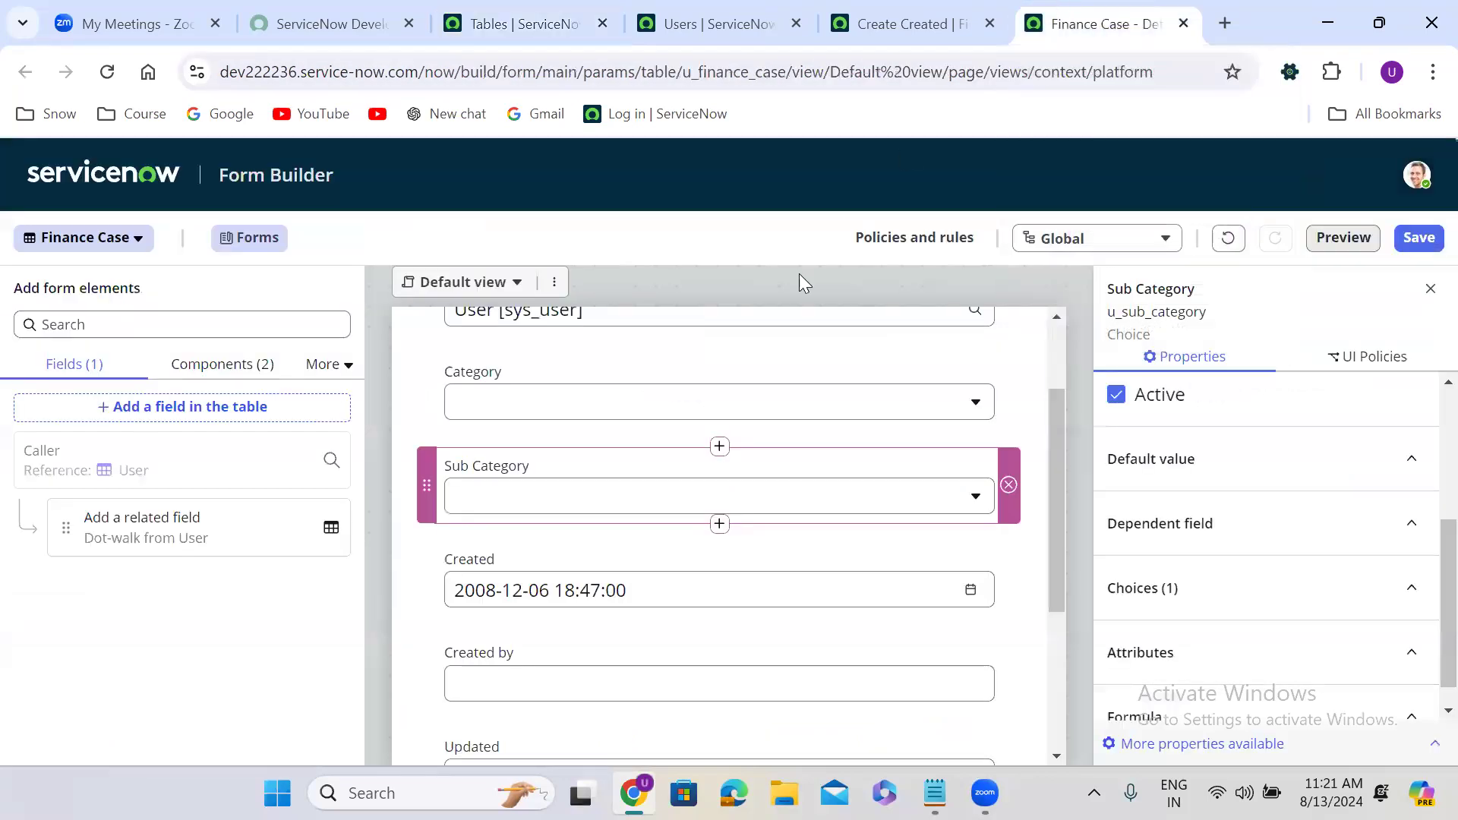
Start a new table field below Sub Category labelled 'Configuration Item'.
scroll(1048, 514, up, 2)
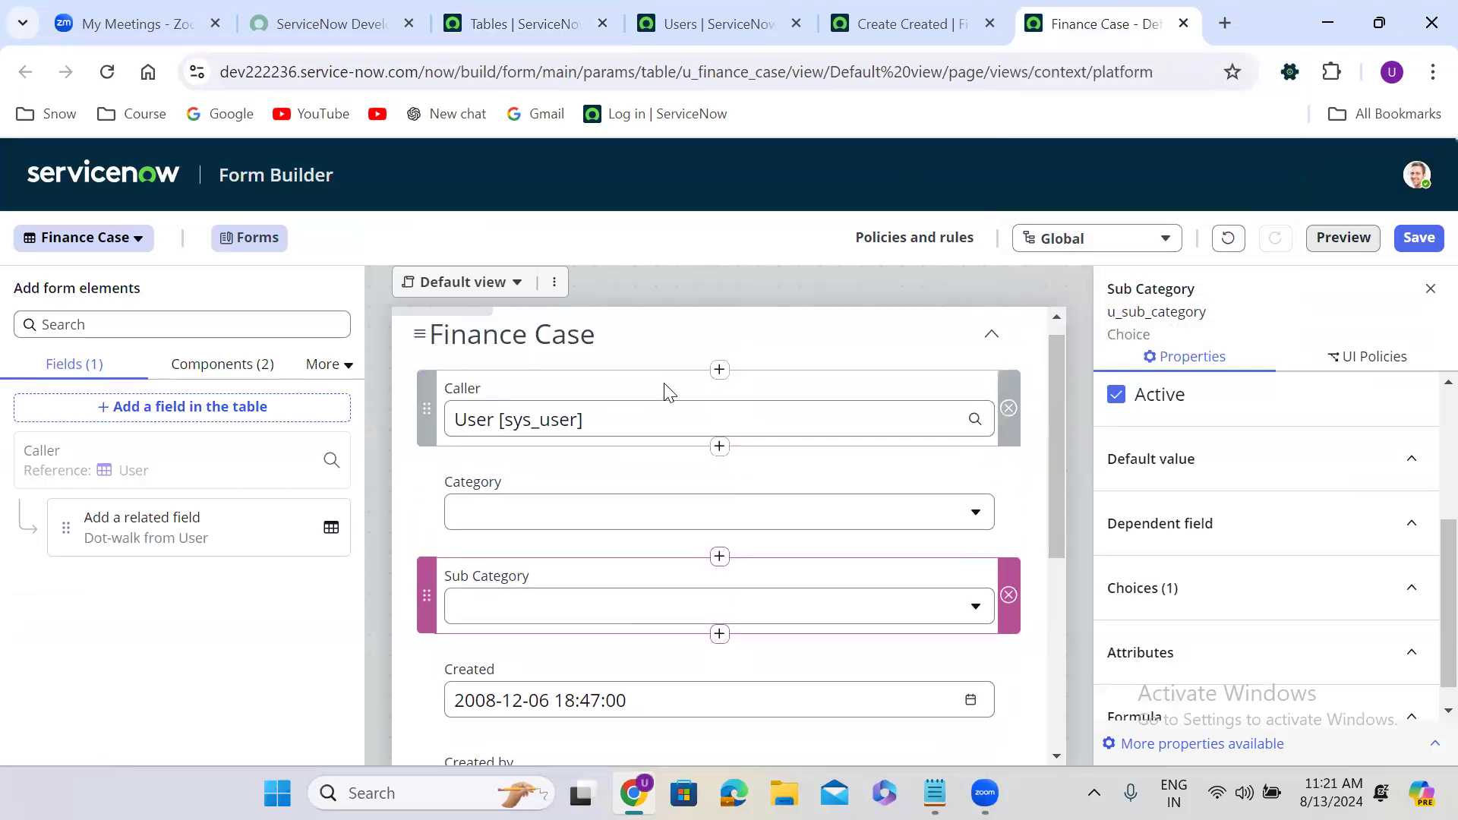
scroll(1060, 488, down, 1)
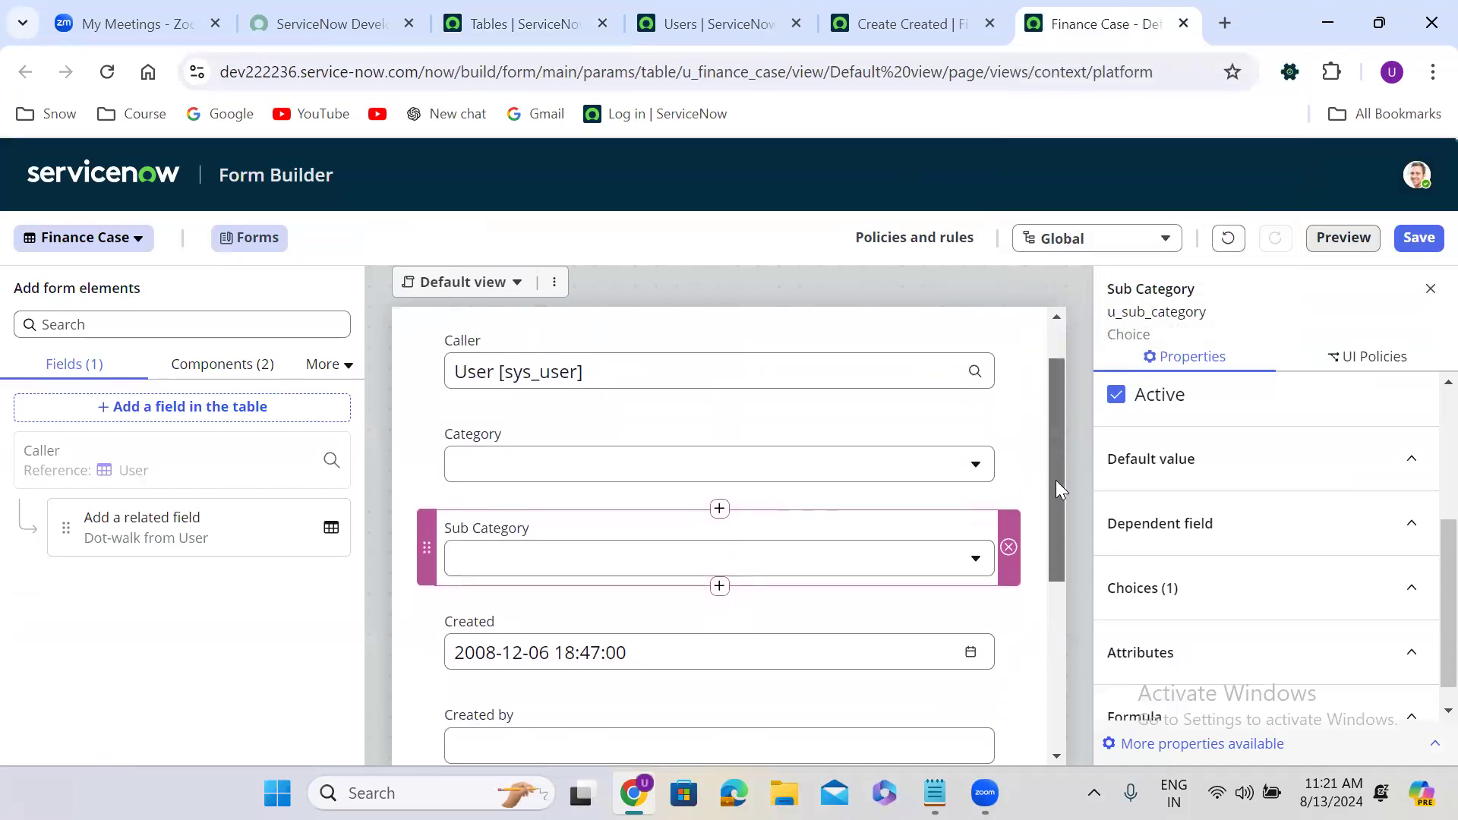
scroll(1056, 486, down, 3)
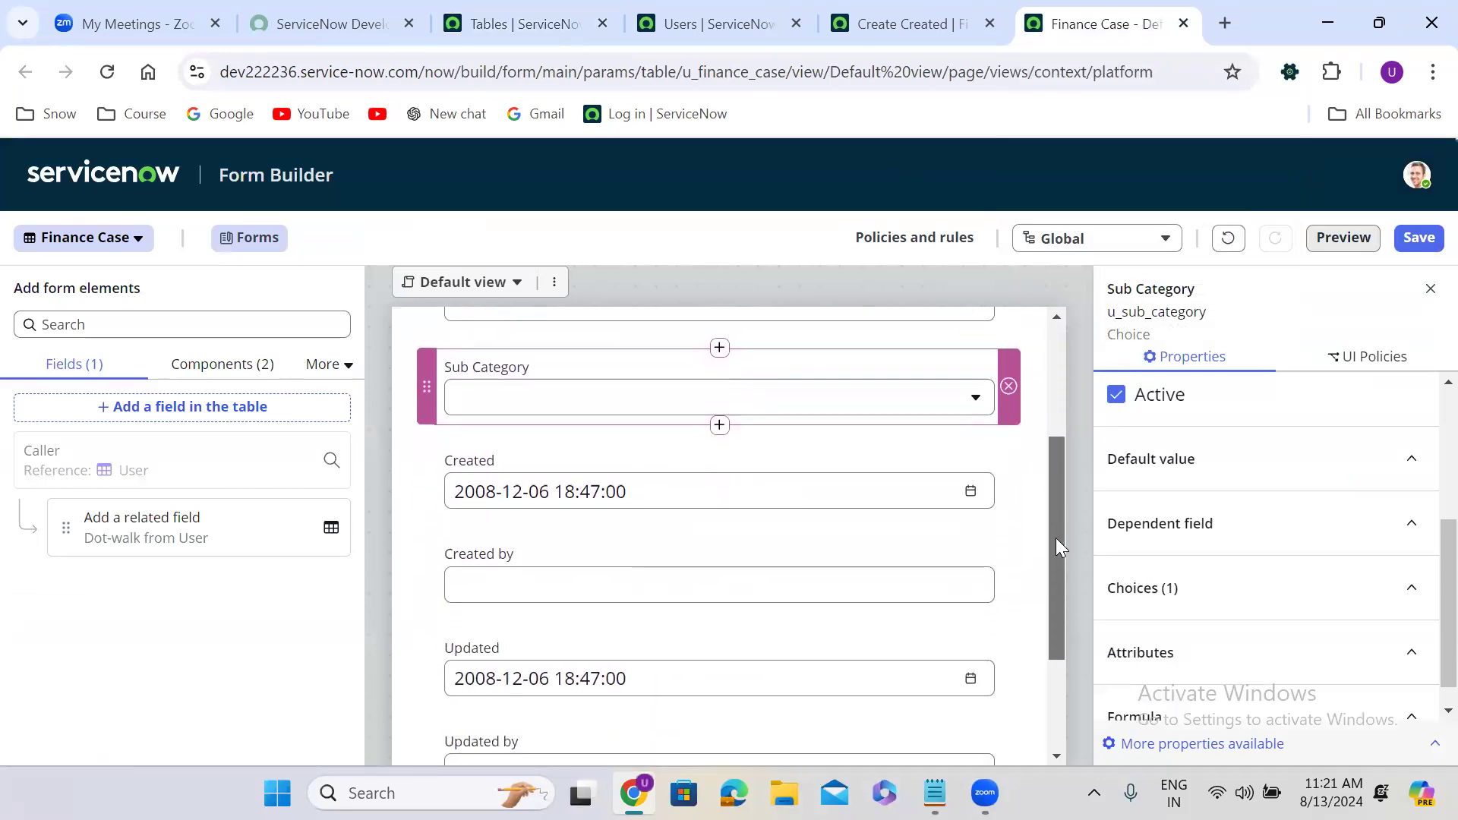
click(718, 426)
click(990, 375)
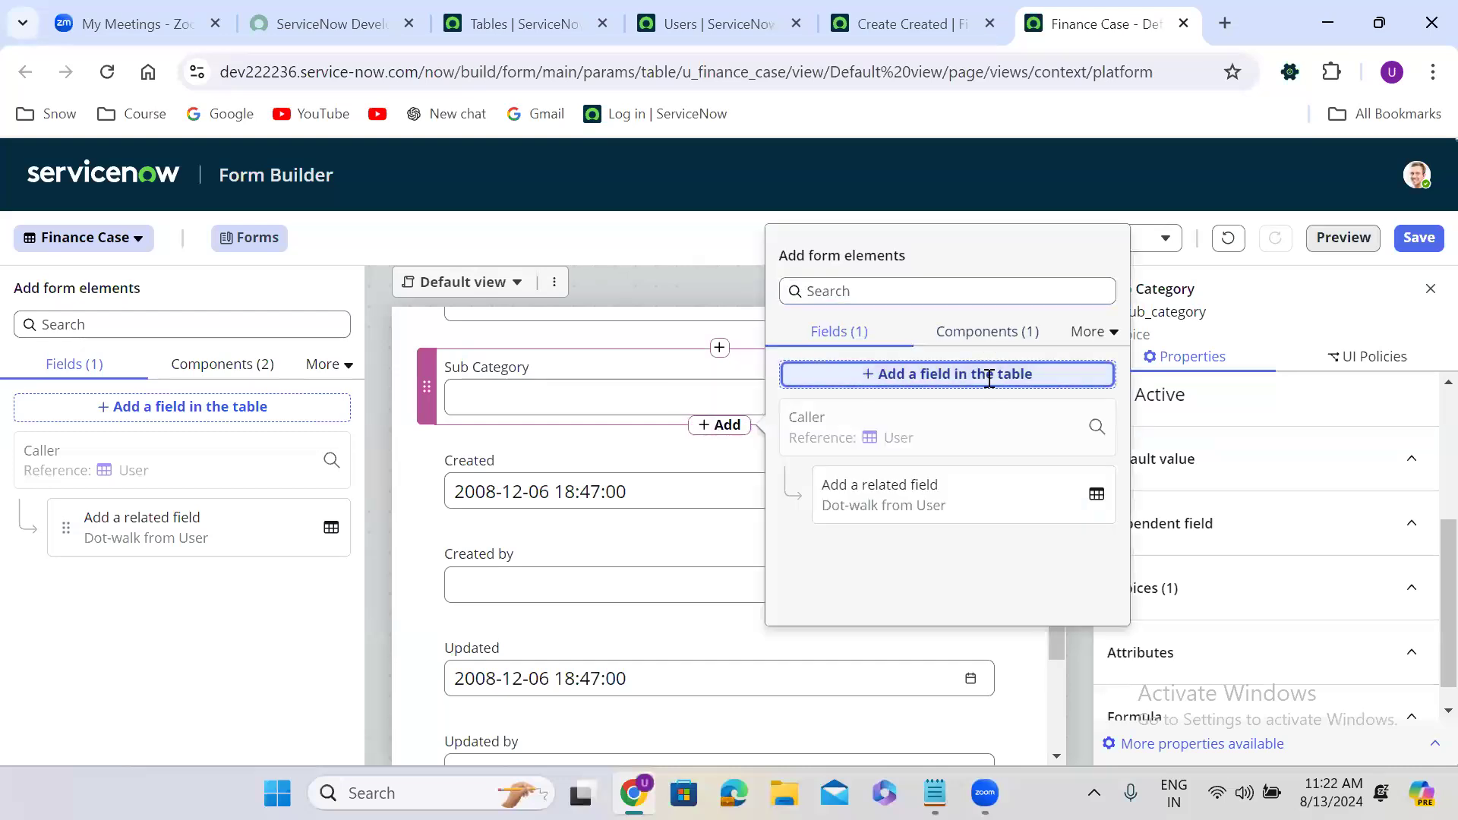
triple_click(509, 401)
text(Configuration Item)
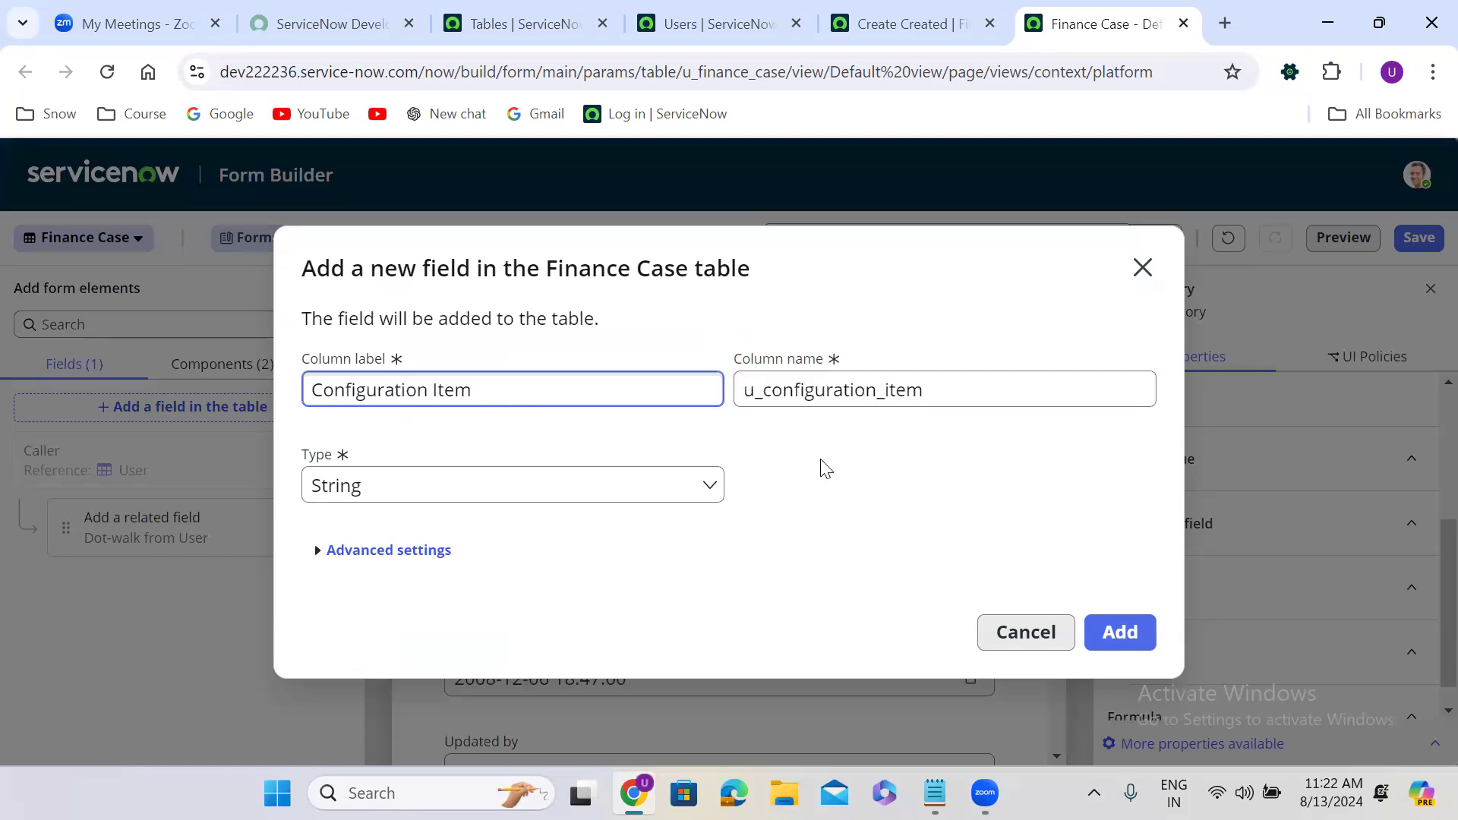
Make it a Reference field to the Configuration Item (cmdb_ci) table and create it.
click(478, 482)
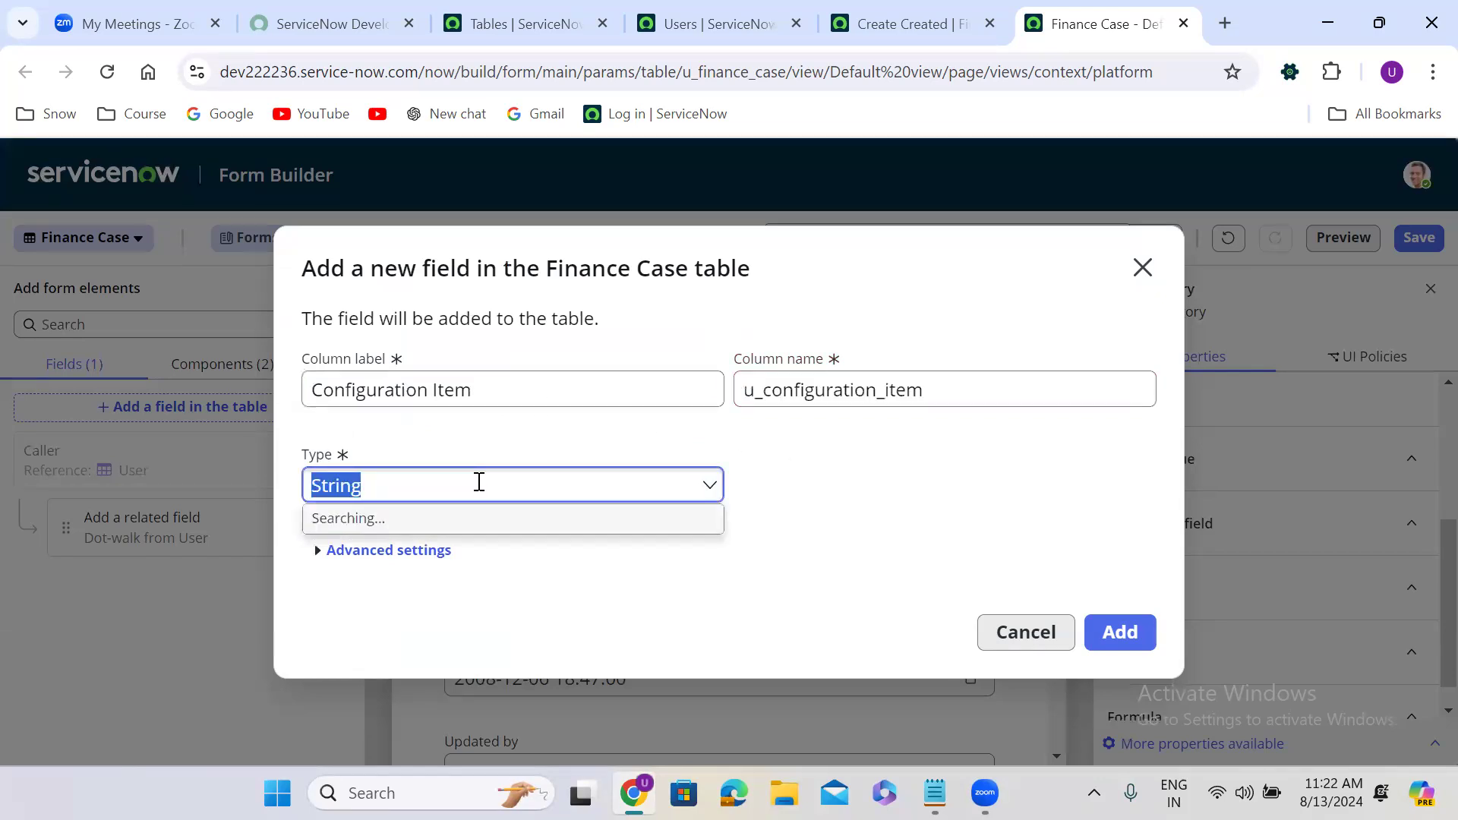
text(refe)
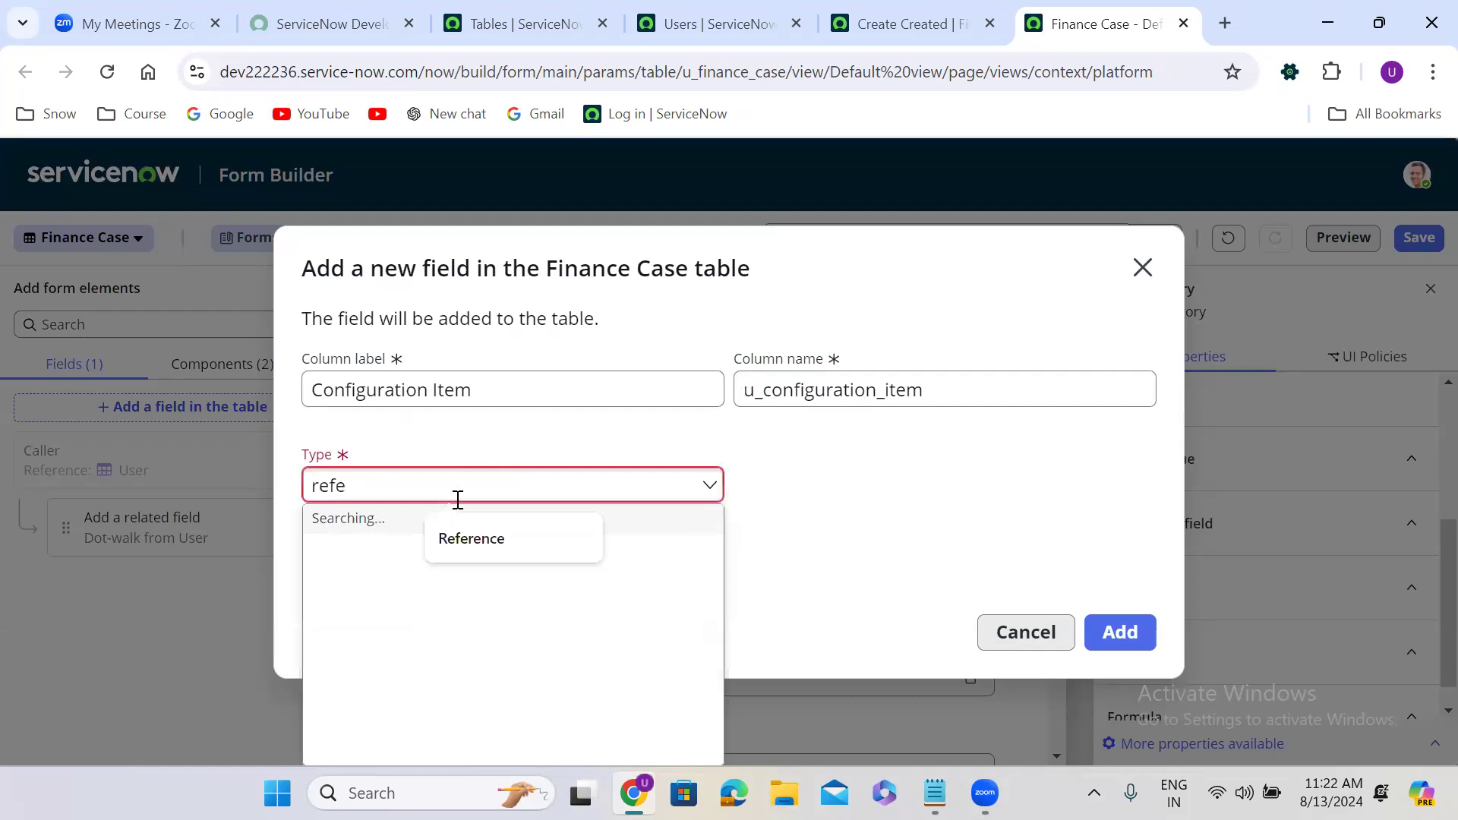
click(392, 562)
click(894, 486)
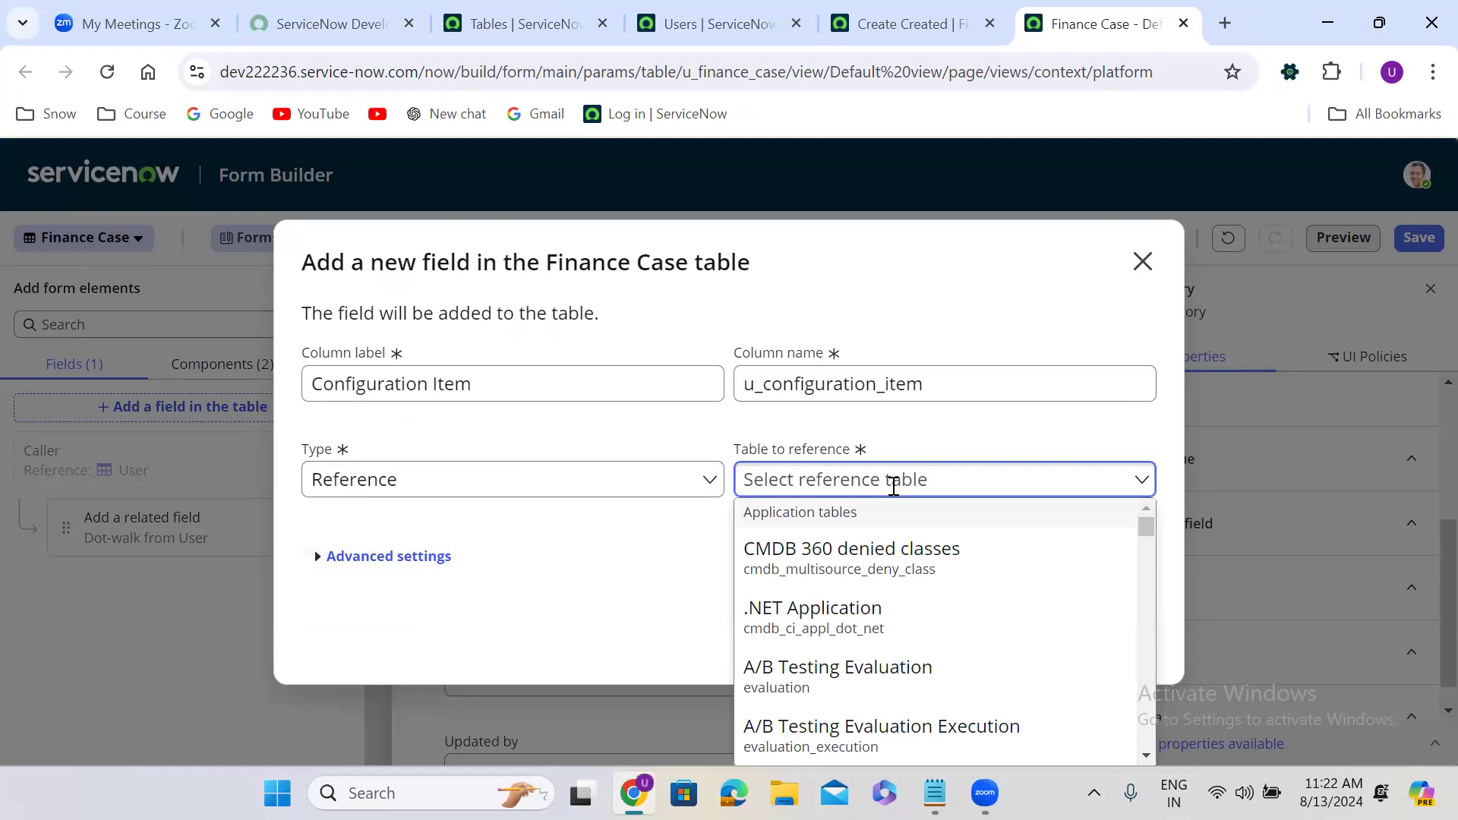
text(configuration)
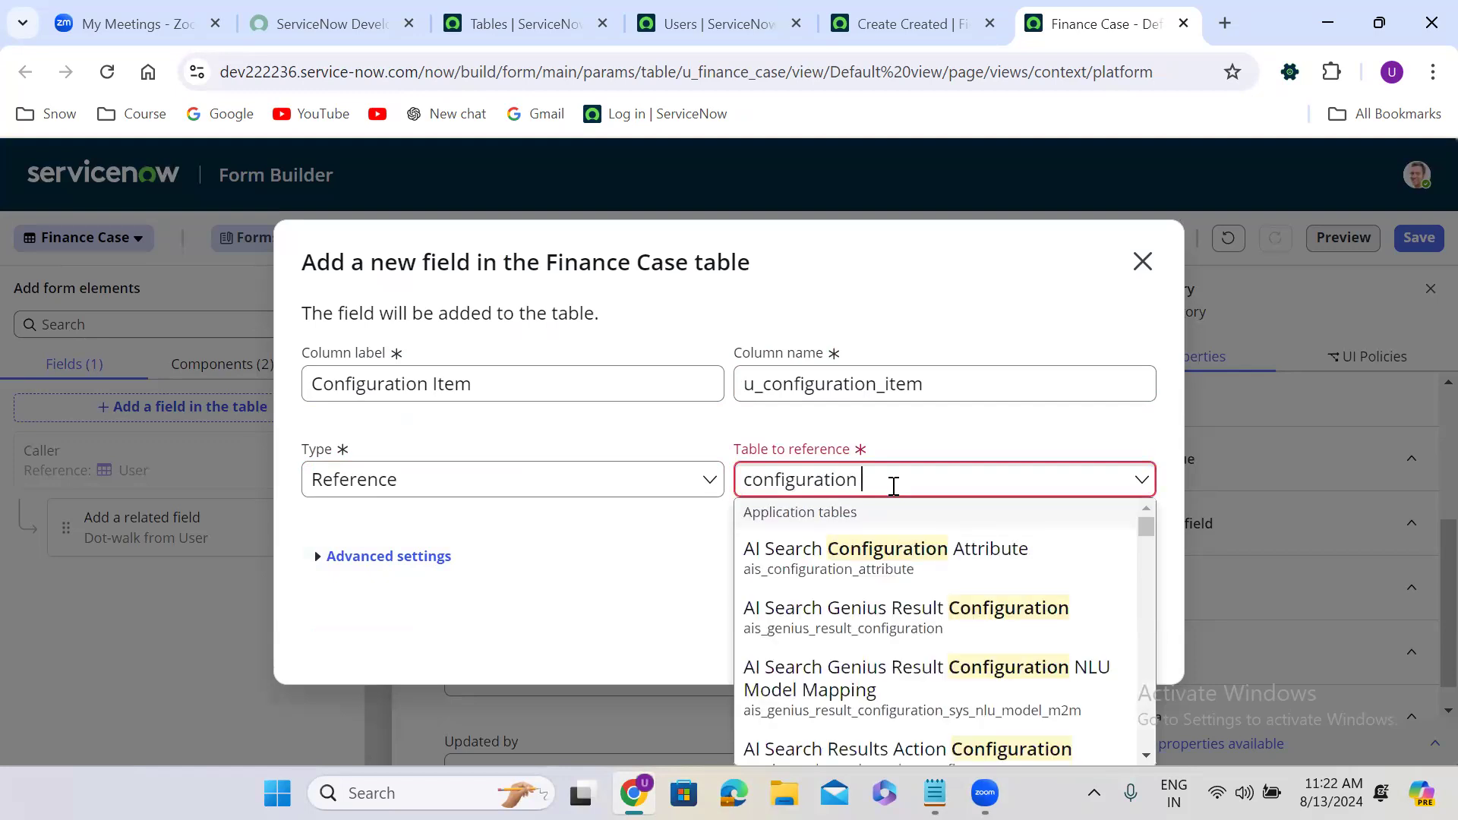
text( item)
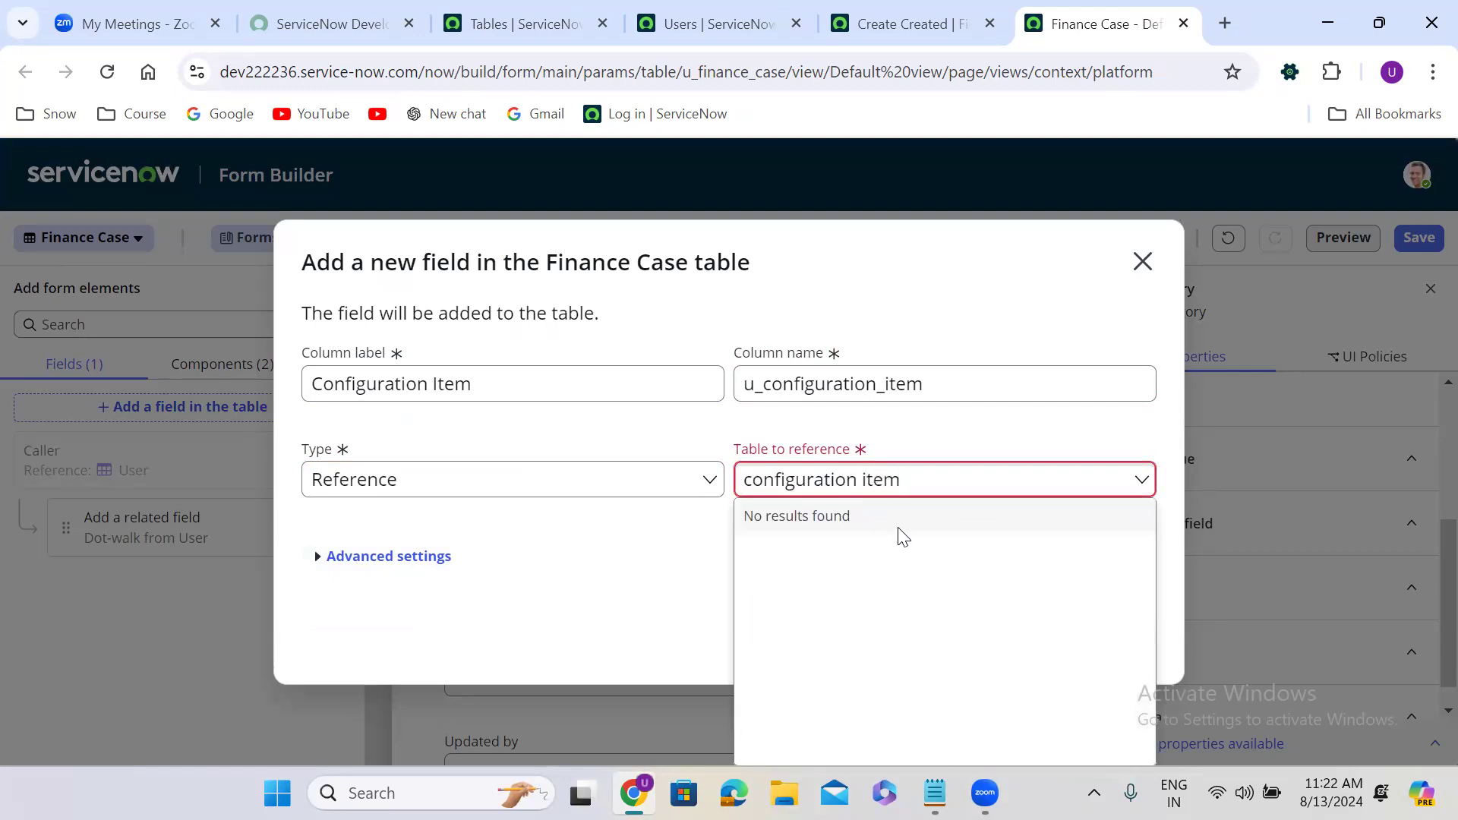
drag(1148, 547, 1145, 641)
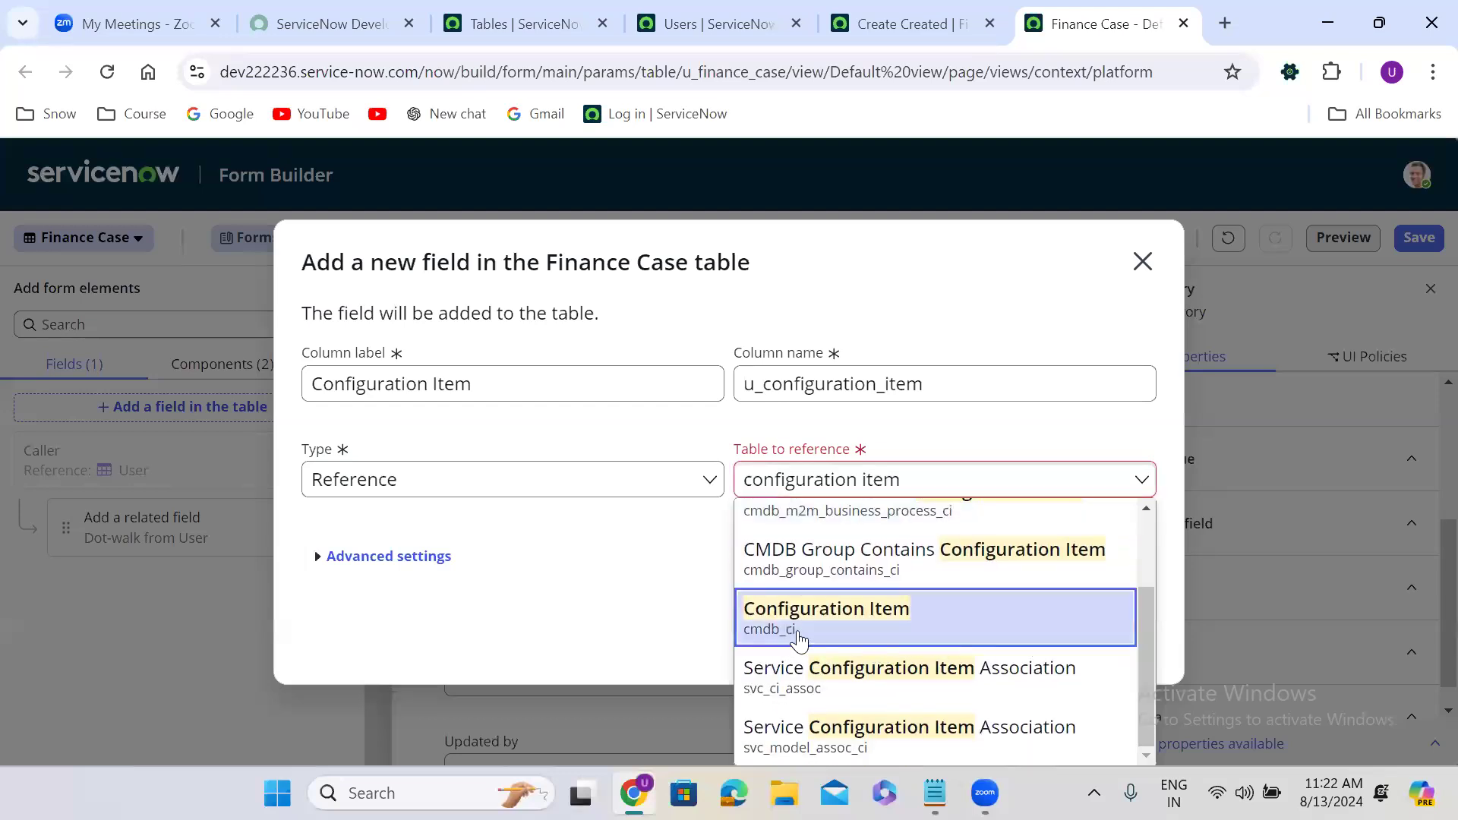
click(799, 640)
click(1119, 636)
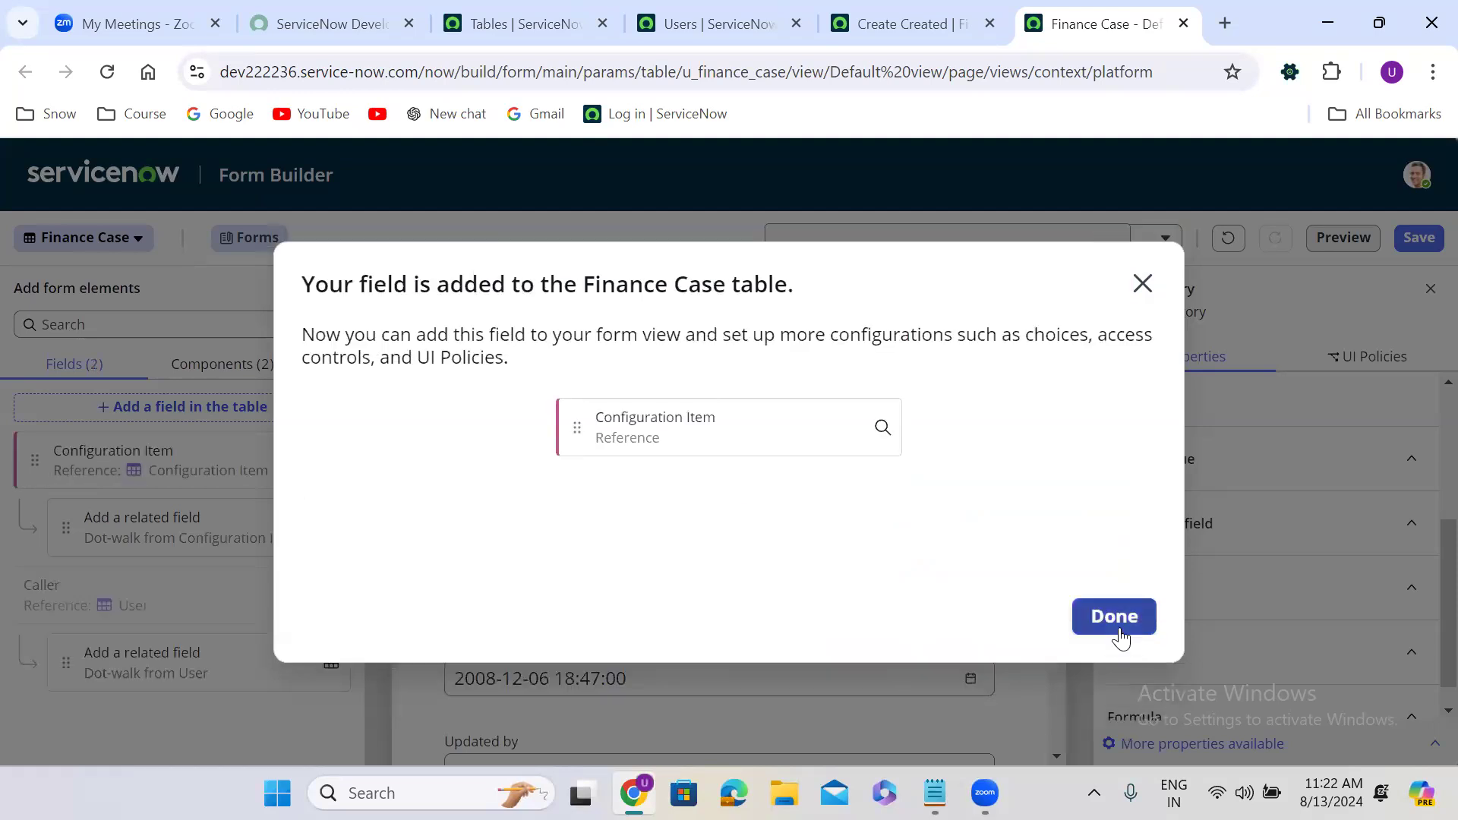
click(1121, 636)
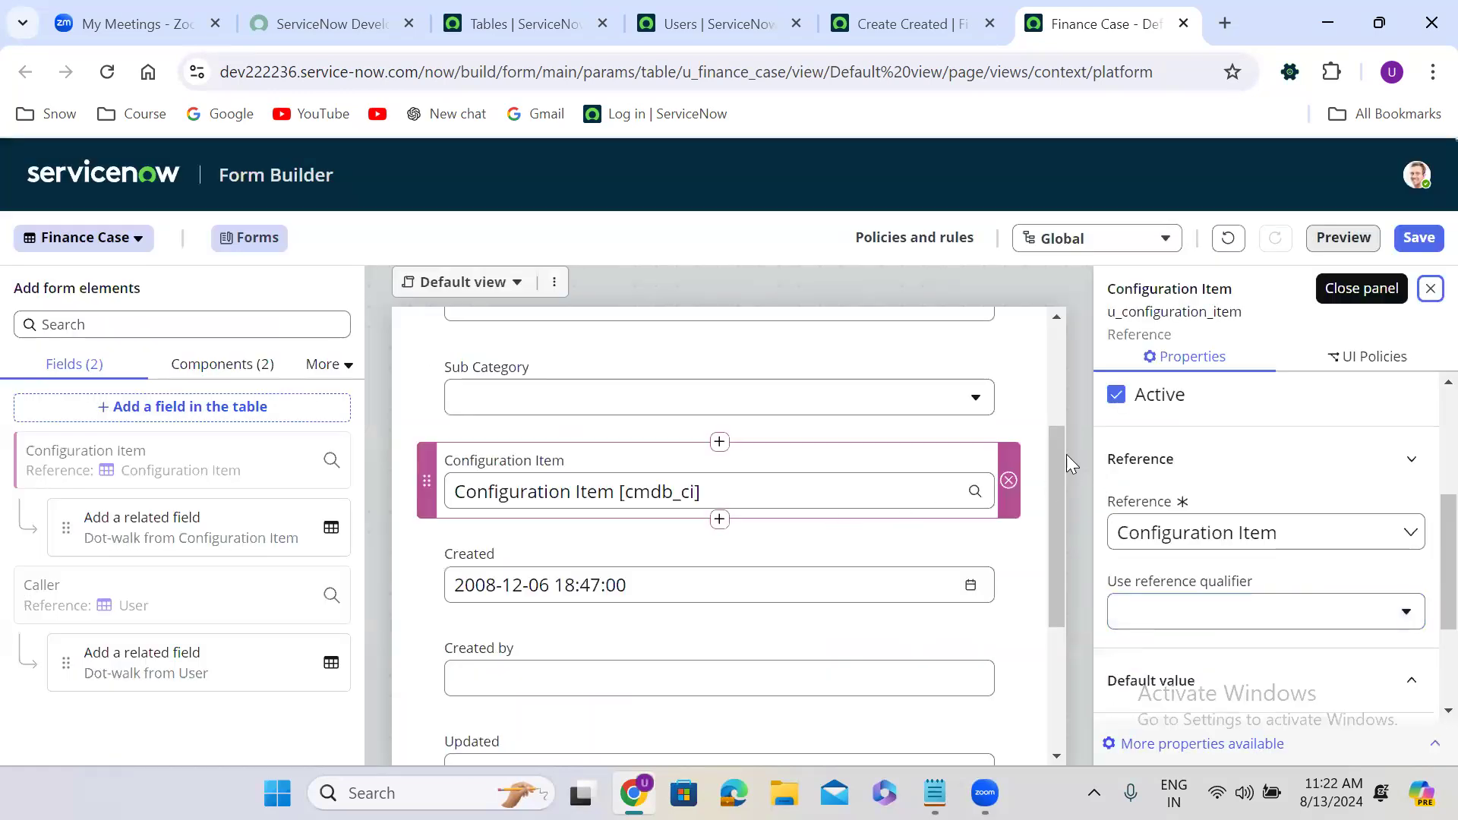
mouse_move(1057, 450)
mouse_down()
mouse_move(1060, 487)
mouse_move(1064, 447)
mouse_up()
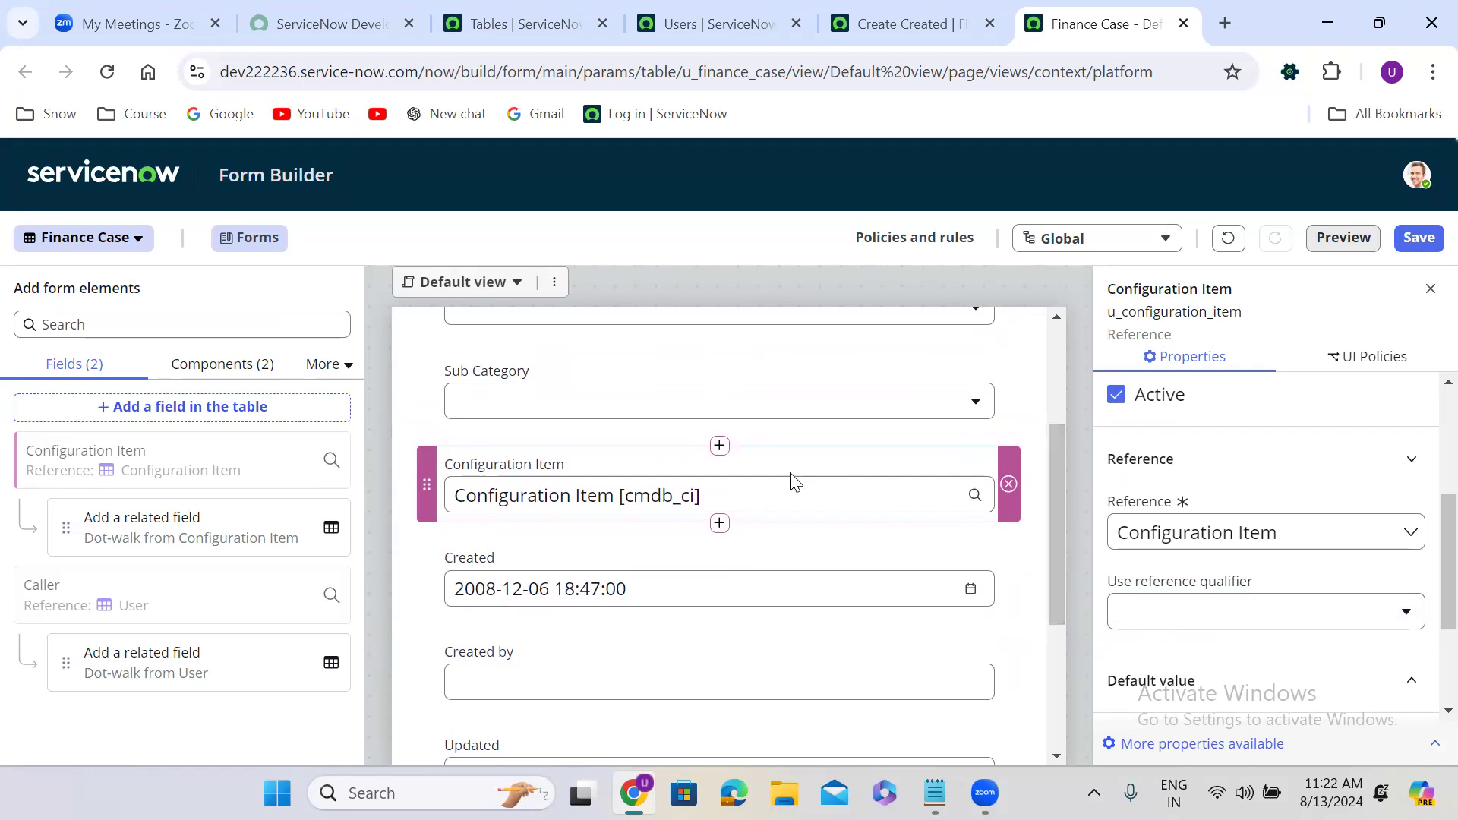
Create a Contact Type Choice field below Configuration Item.
click(727, 525)
click(982, 476)
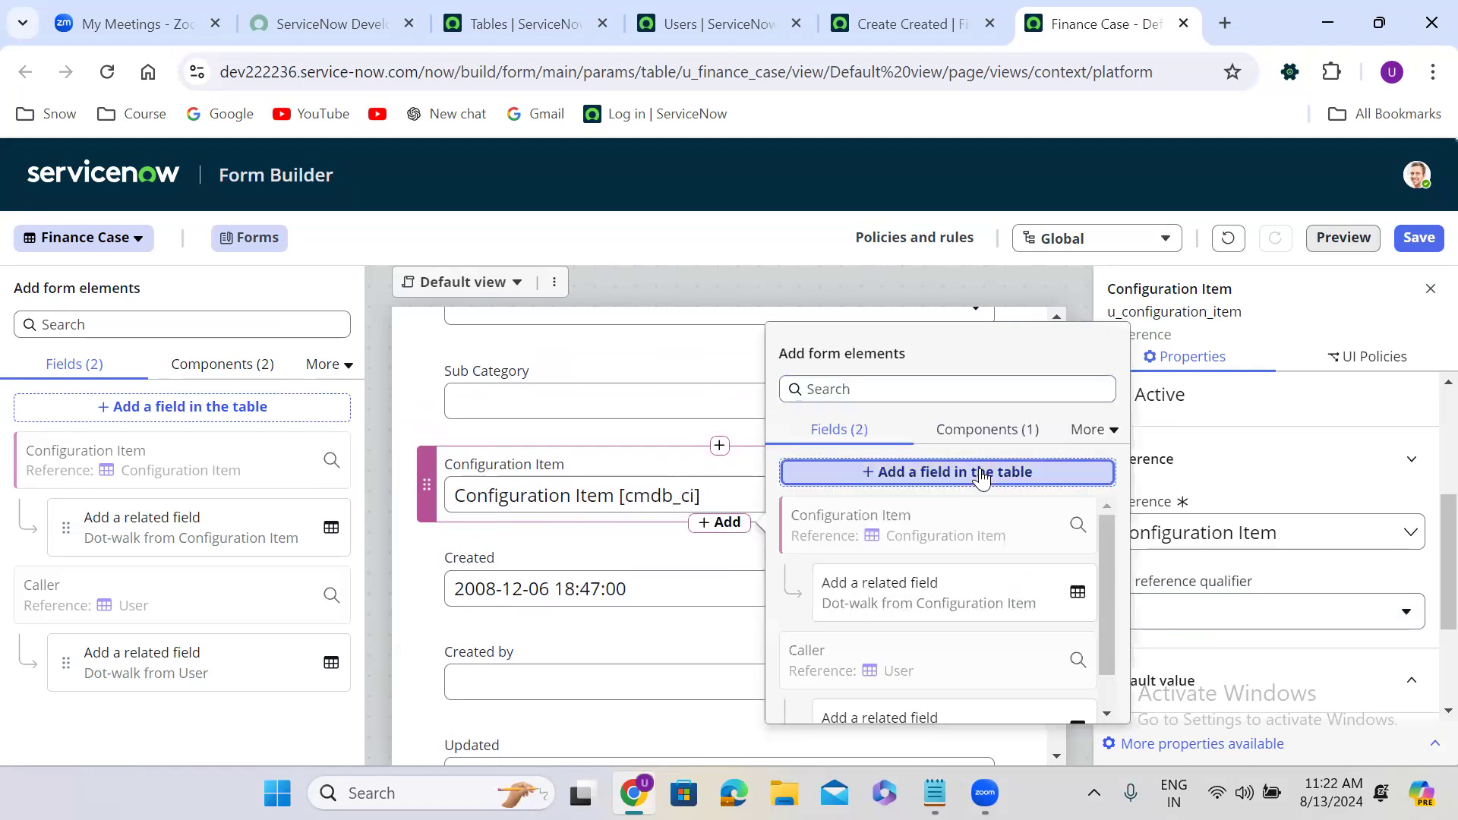
triple_click(511, 386)
text(Co)
text(tact Type)
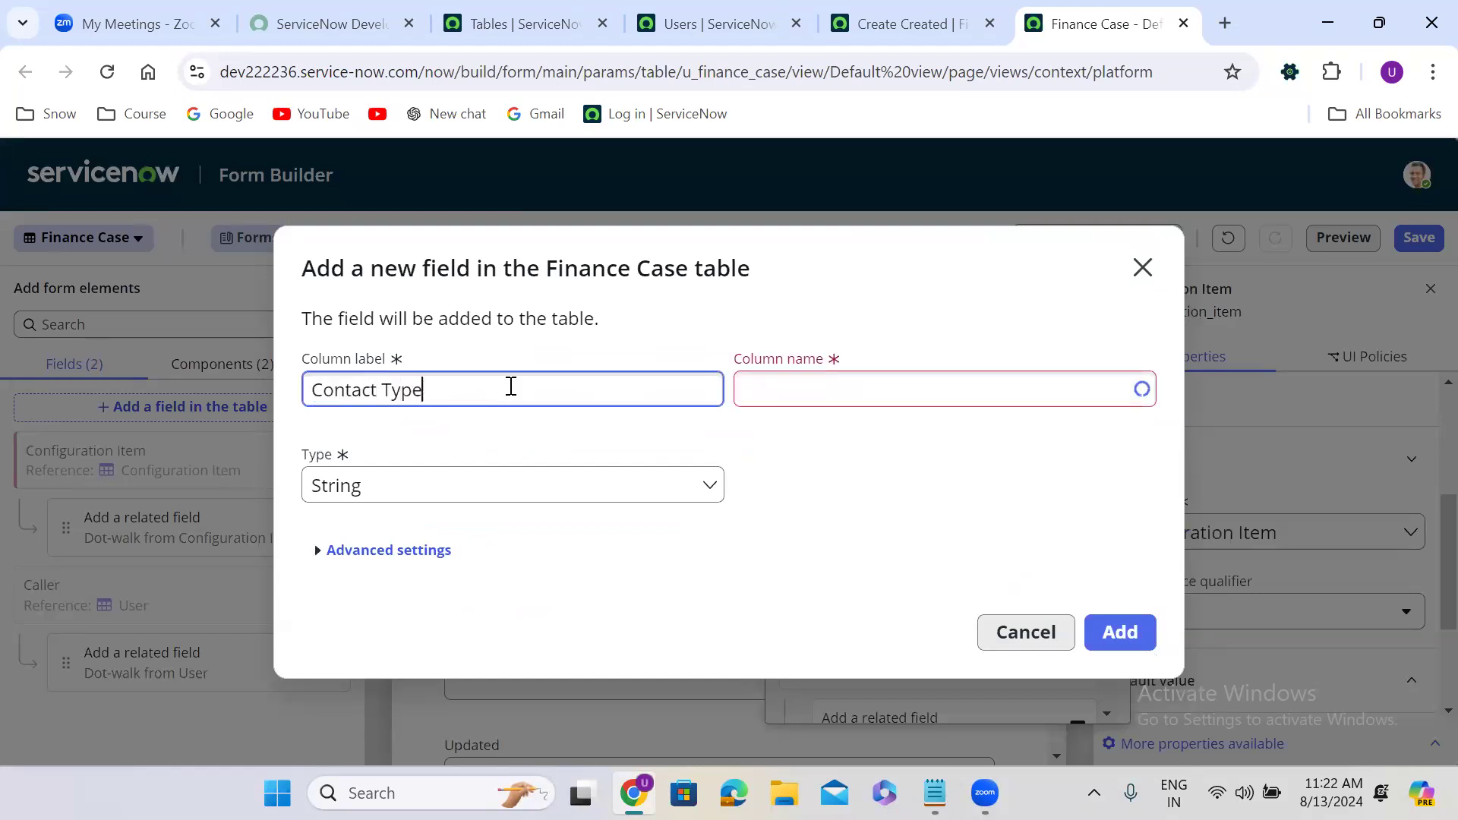
click(506, 484)
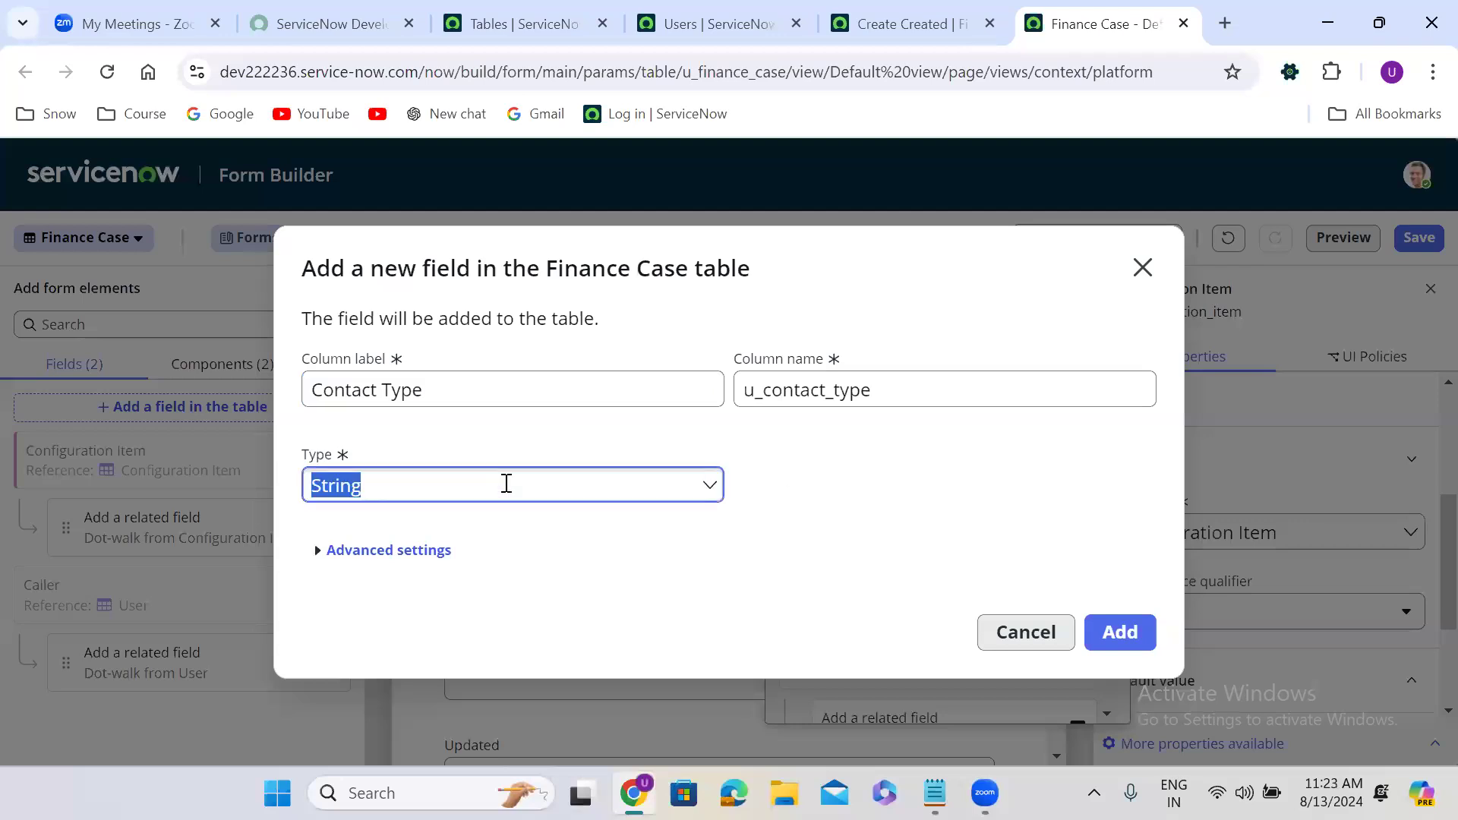
text(choi)
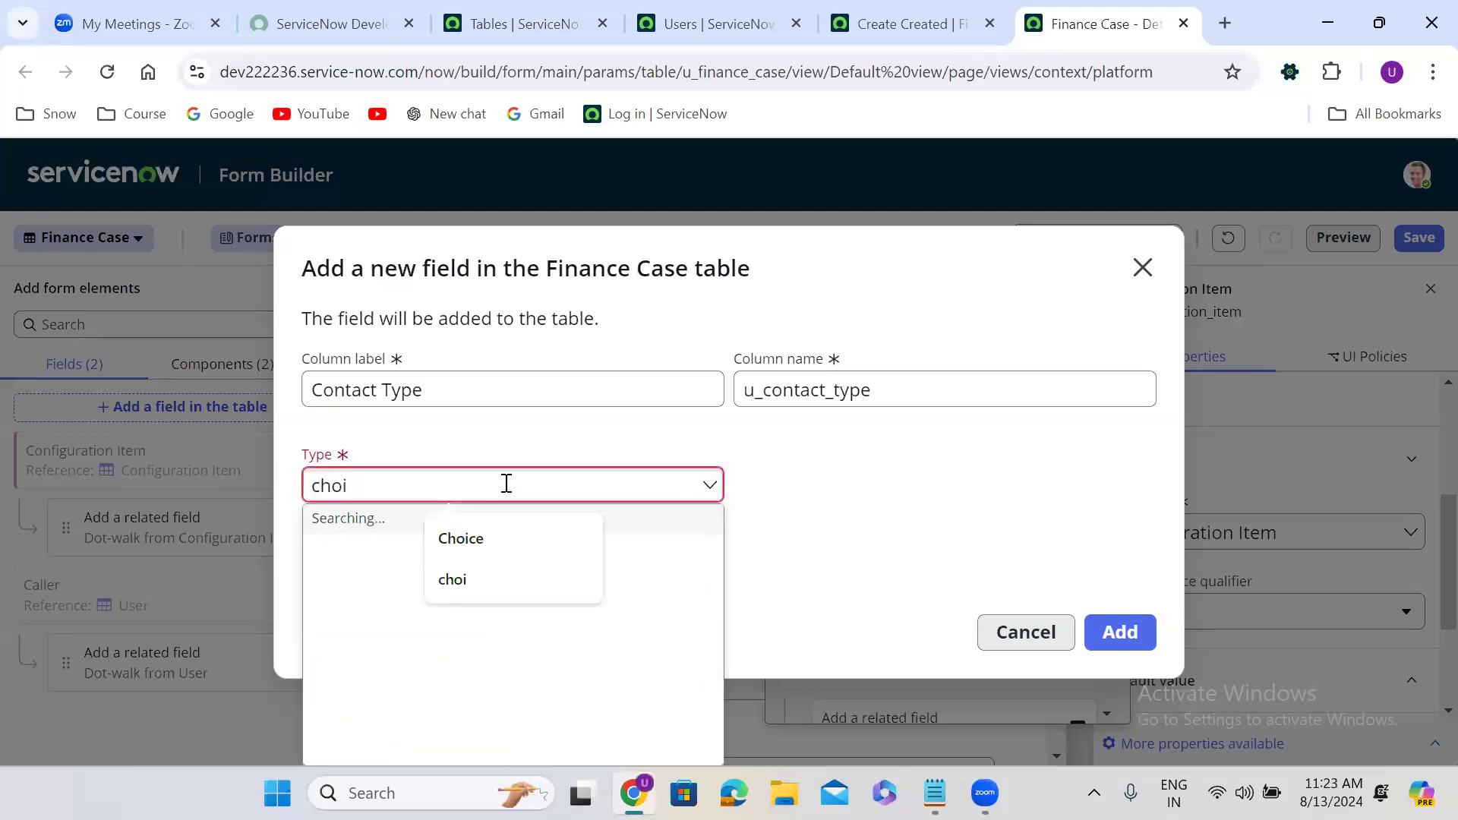
click(370, 570)
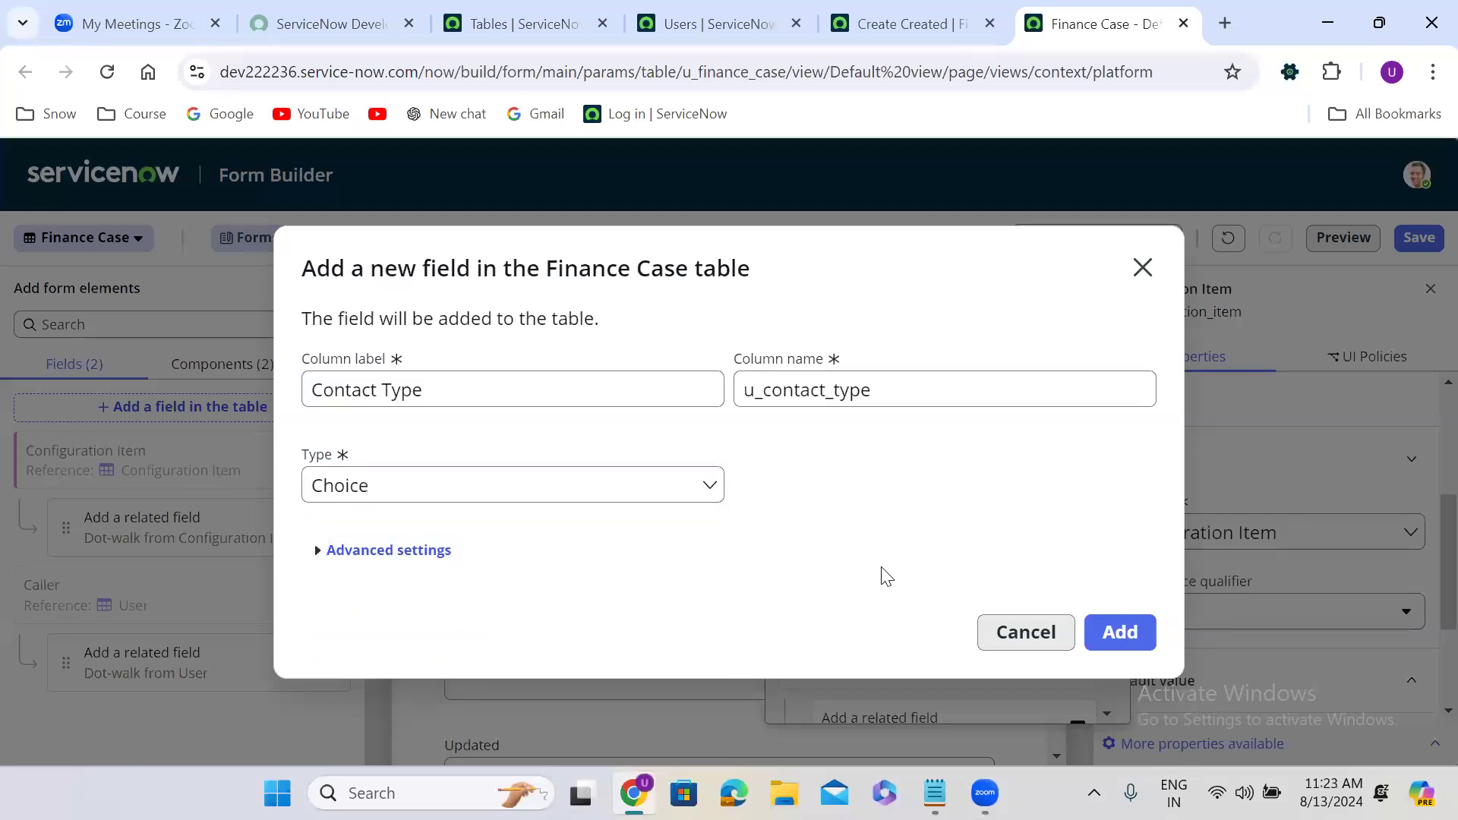
click(1116, 634)
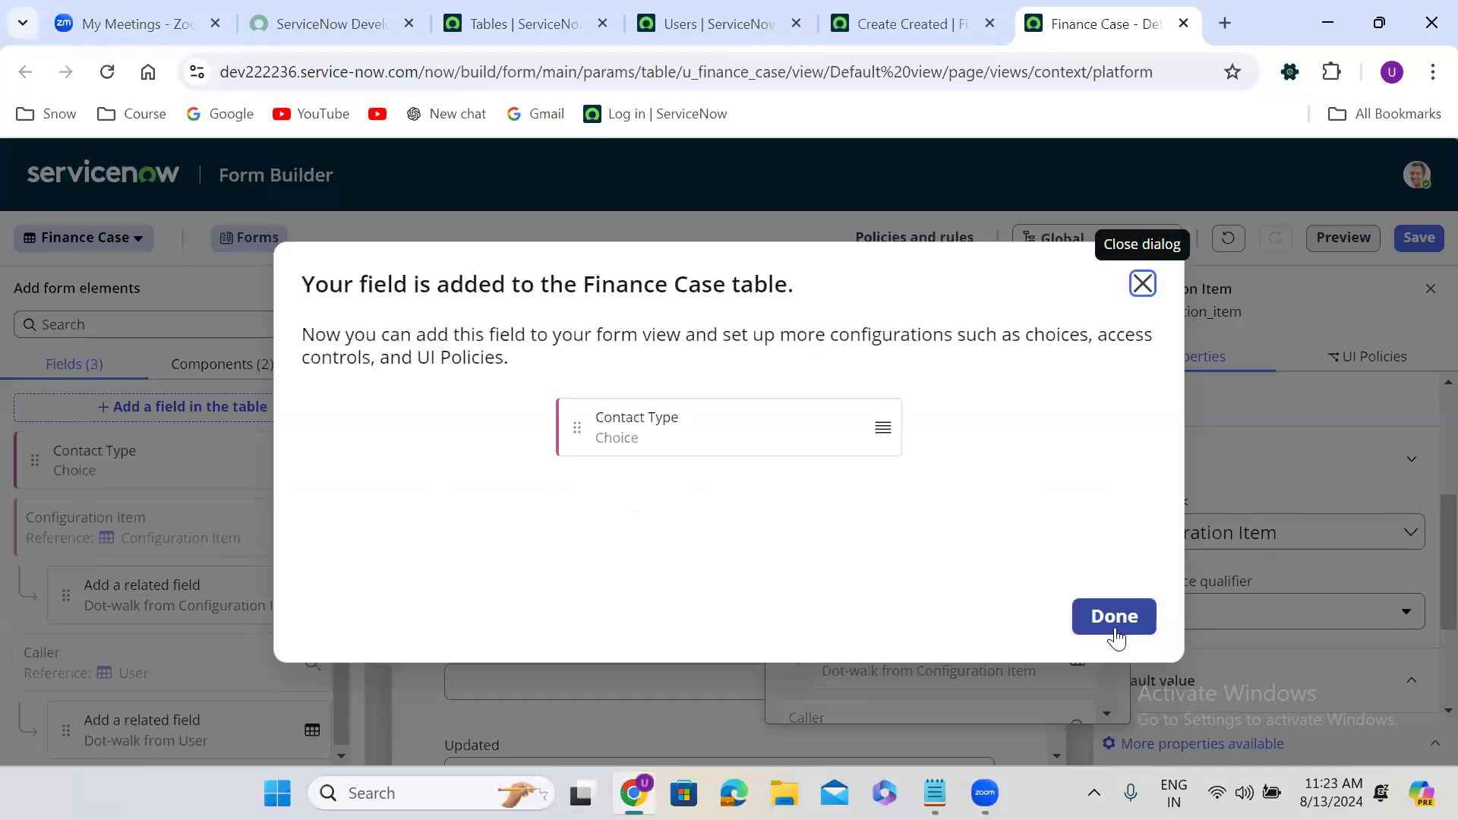
click(1115, 617)
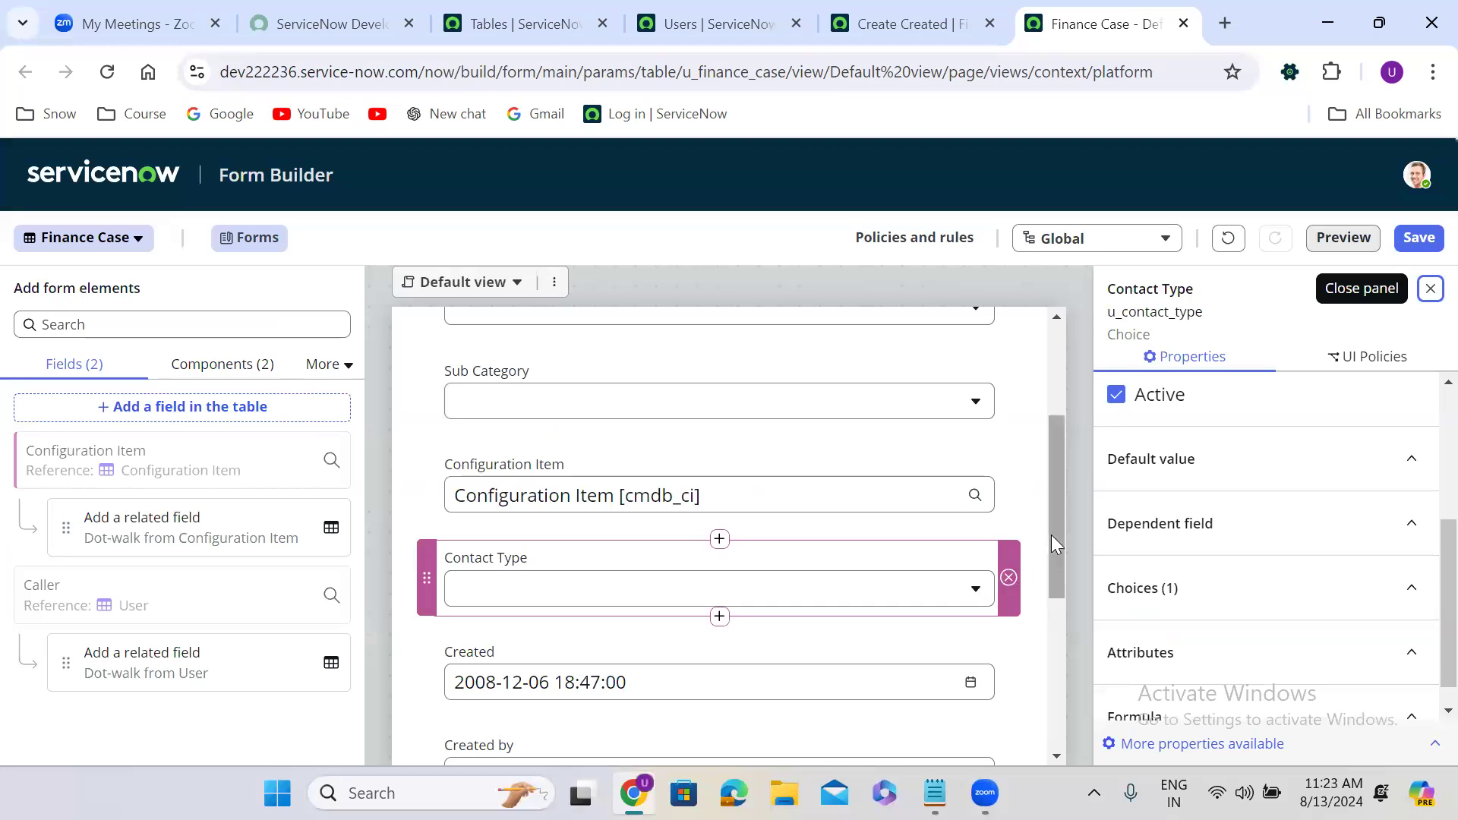
drag(1054, 476, 1067, 568)
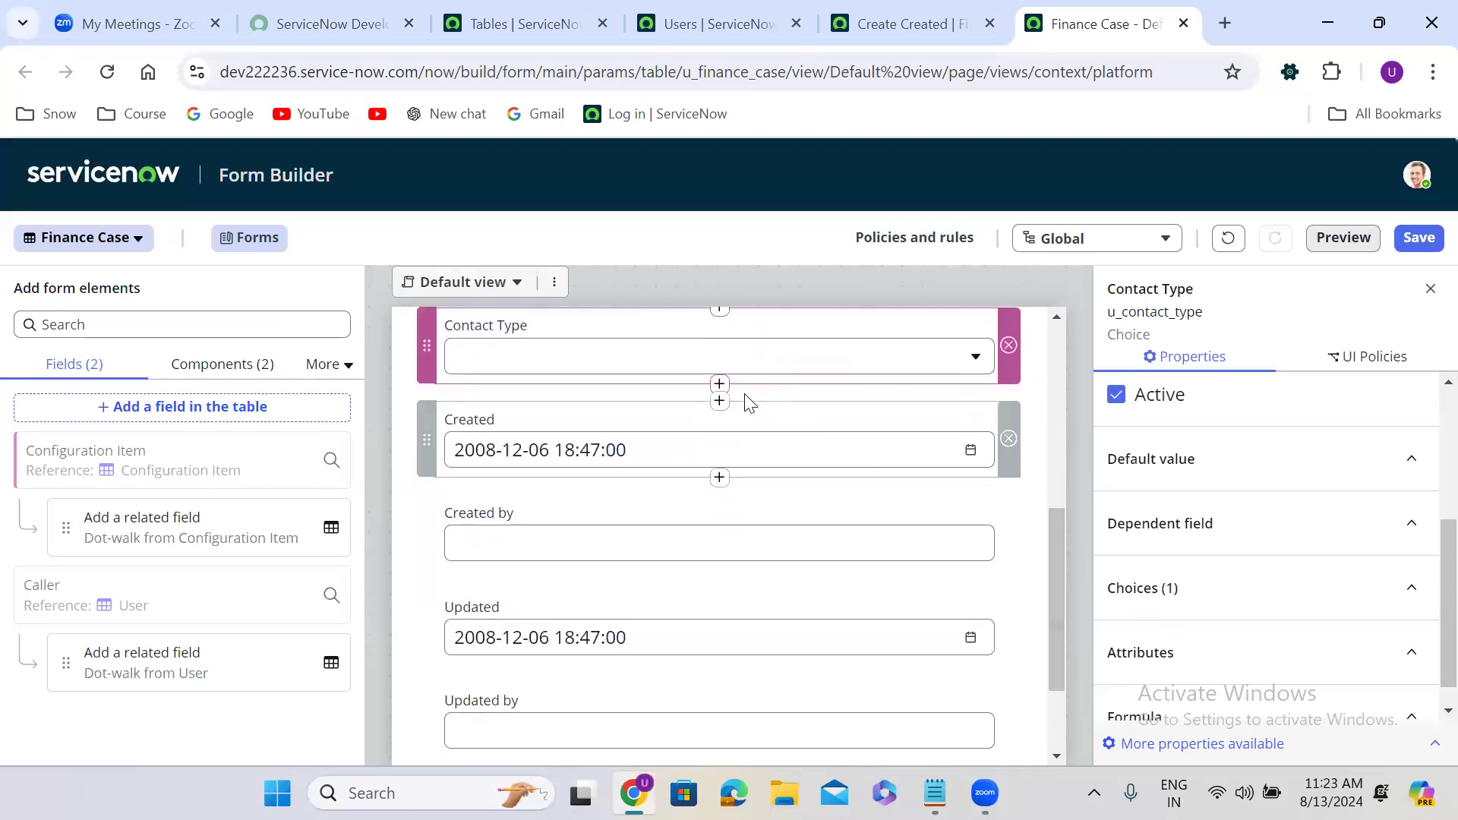
Create a State Choice field (u_state) below Contact Type.
click(719, 383)
click(977, 335)
click(587, 383)
key(ctrl+a)
text(Stat)
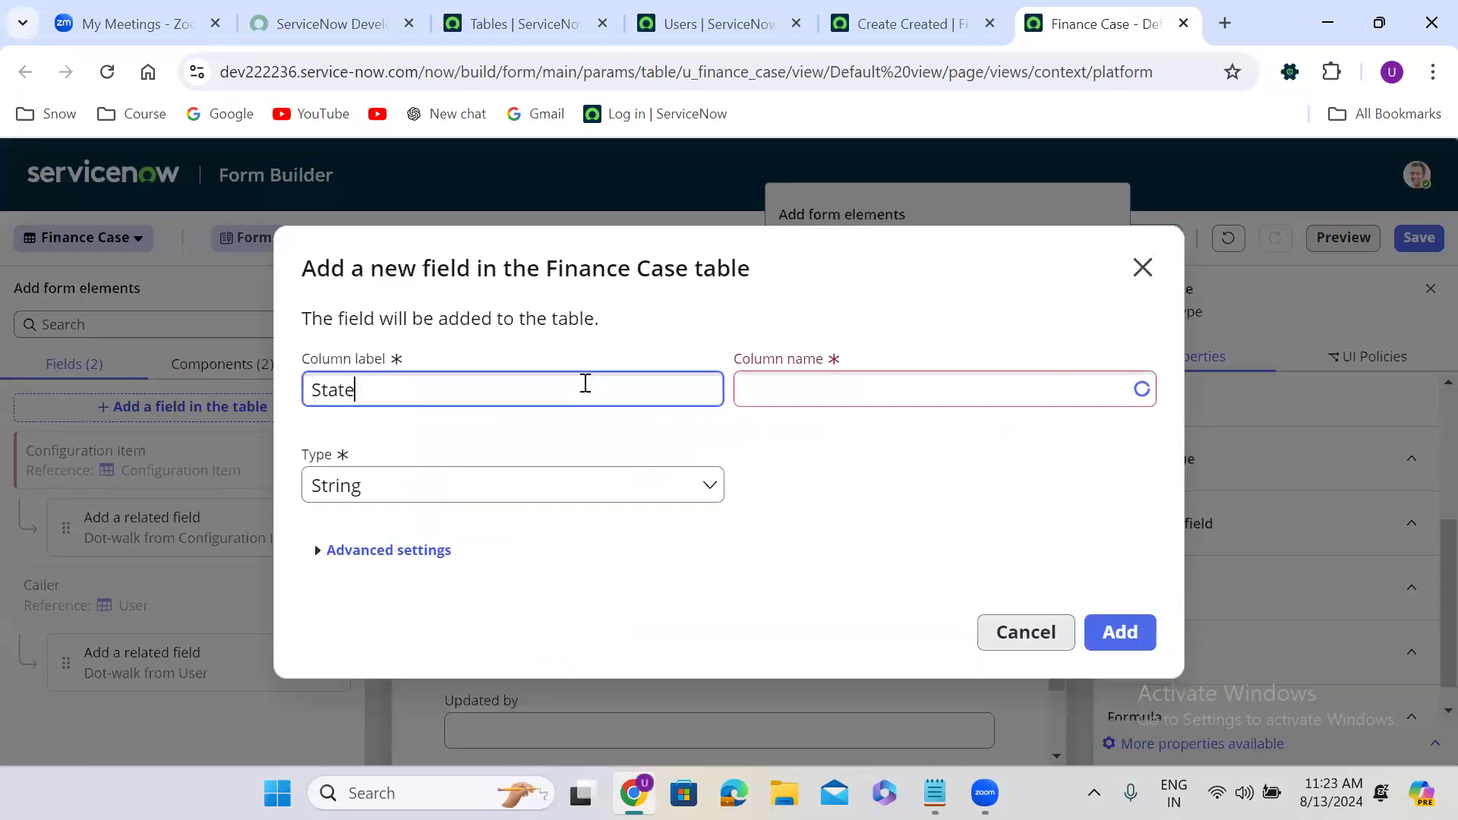
click(879, 460)
click(384, 466)
text(chi)
key(BackSpace)
text(oi)
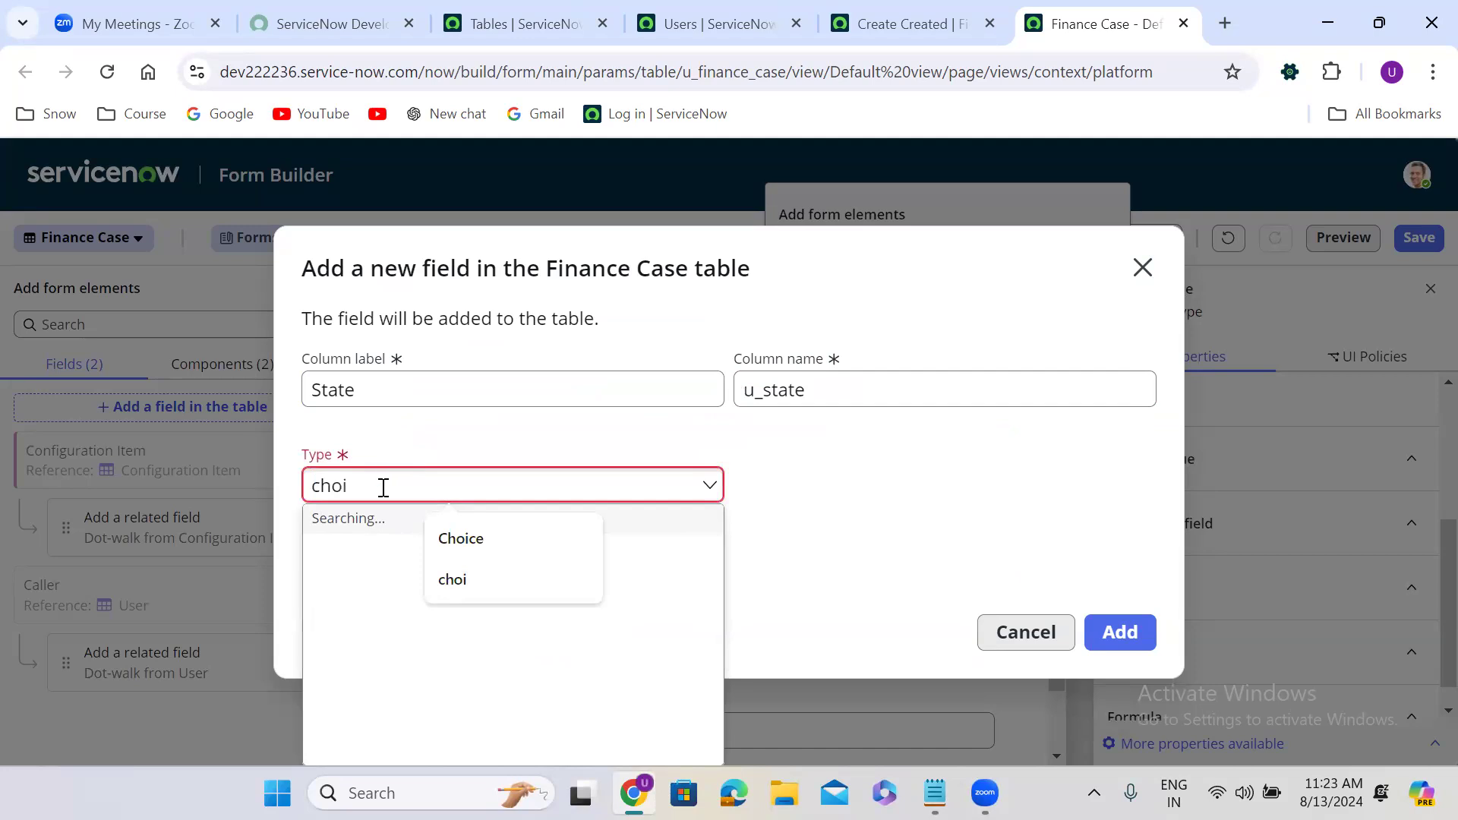
click(367, 555)
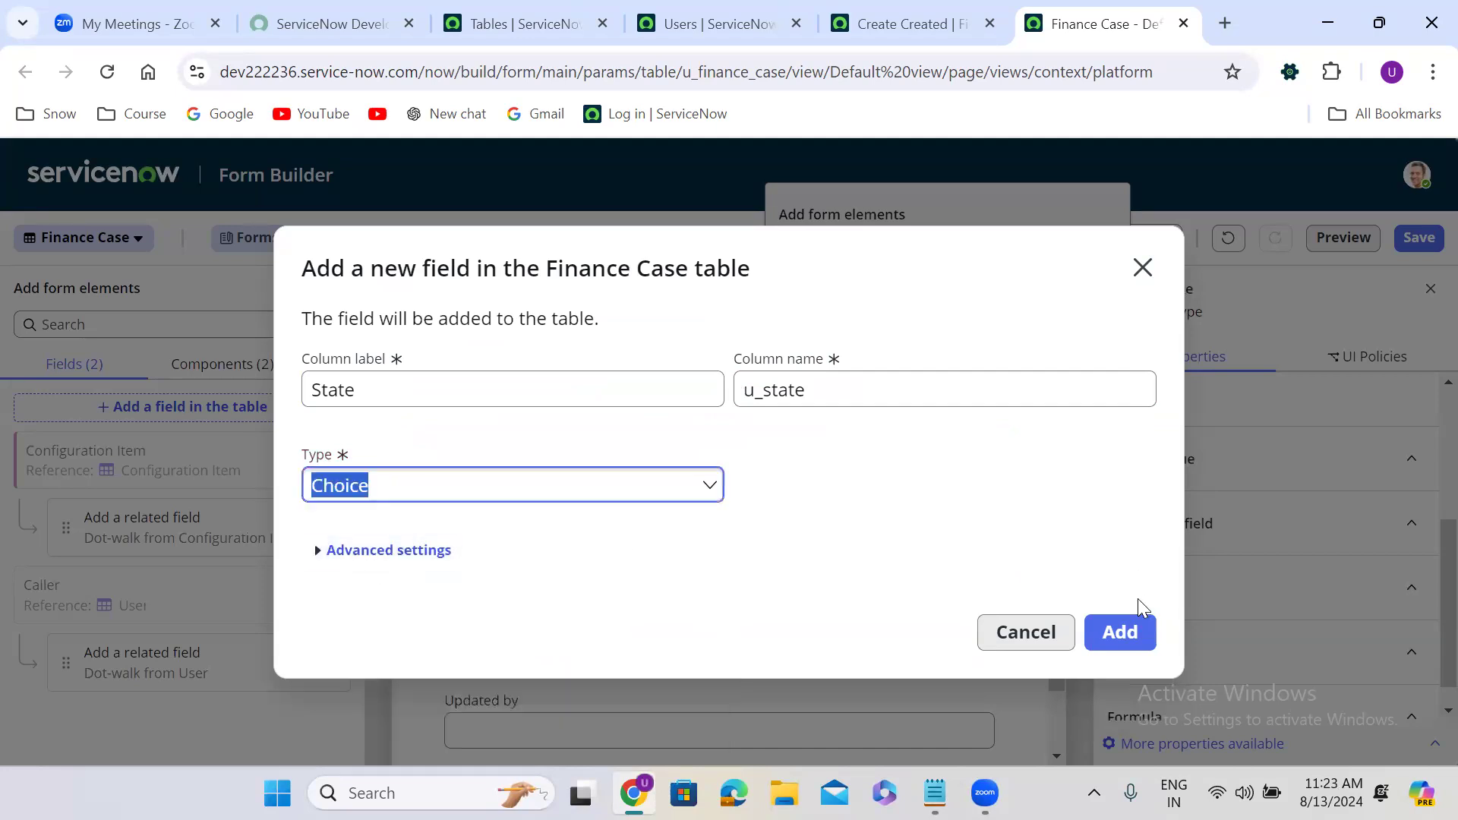
click(1123, 631)
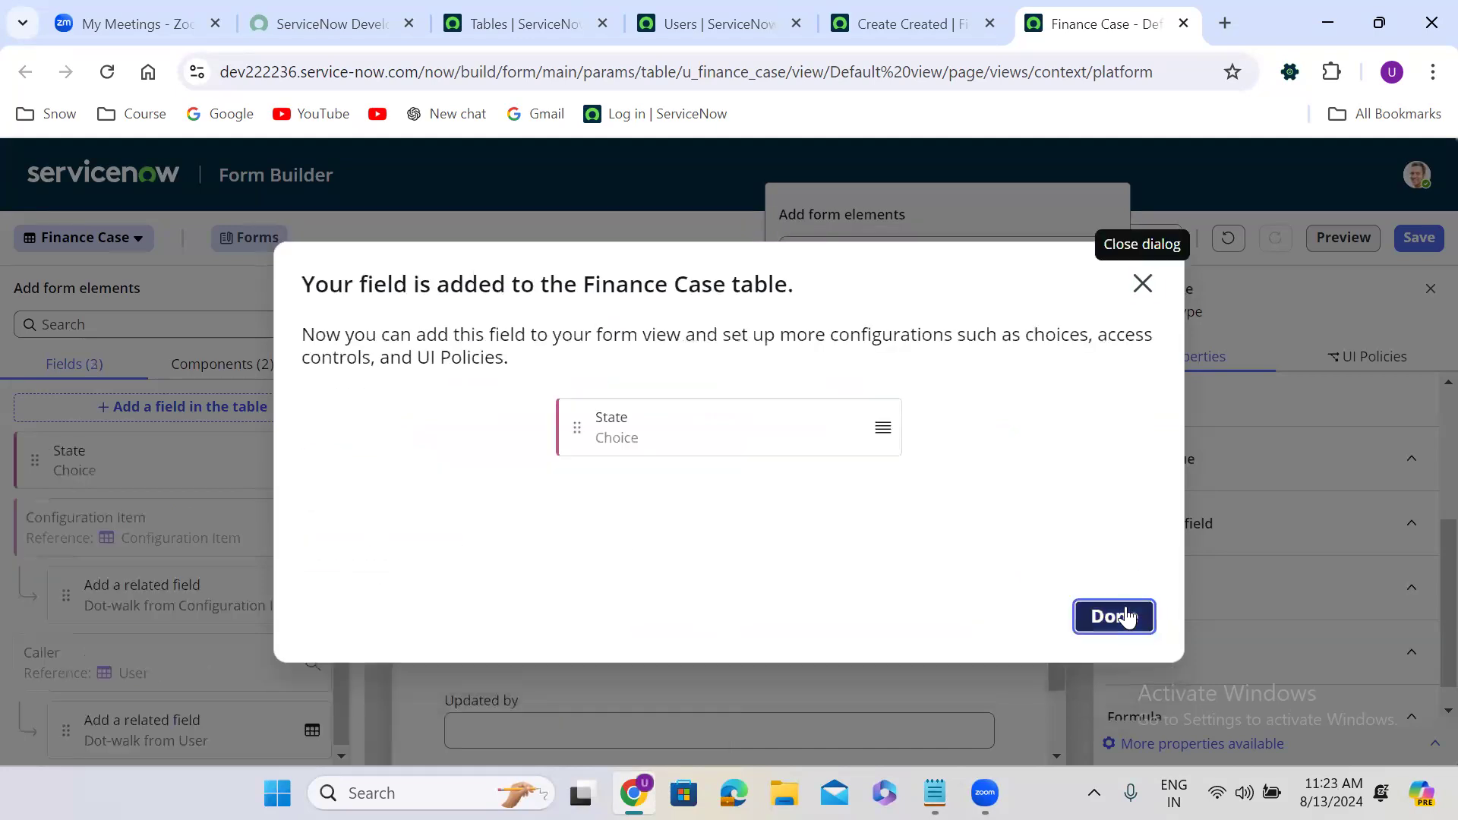
click(1126, 617)
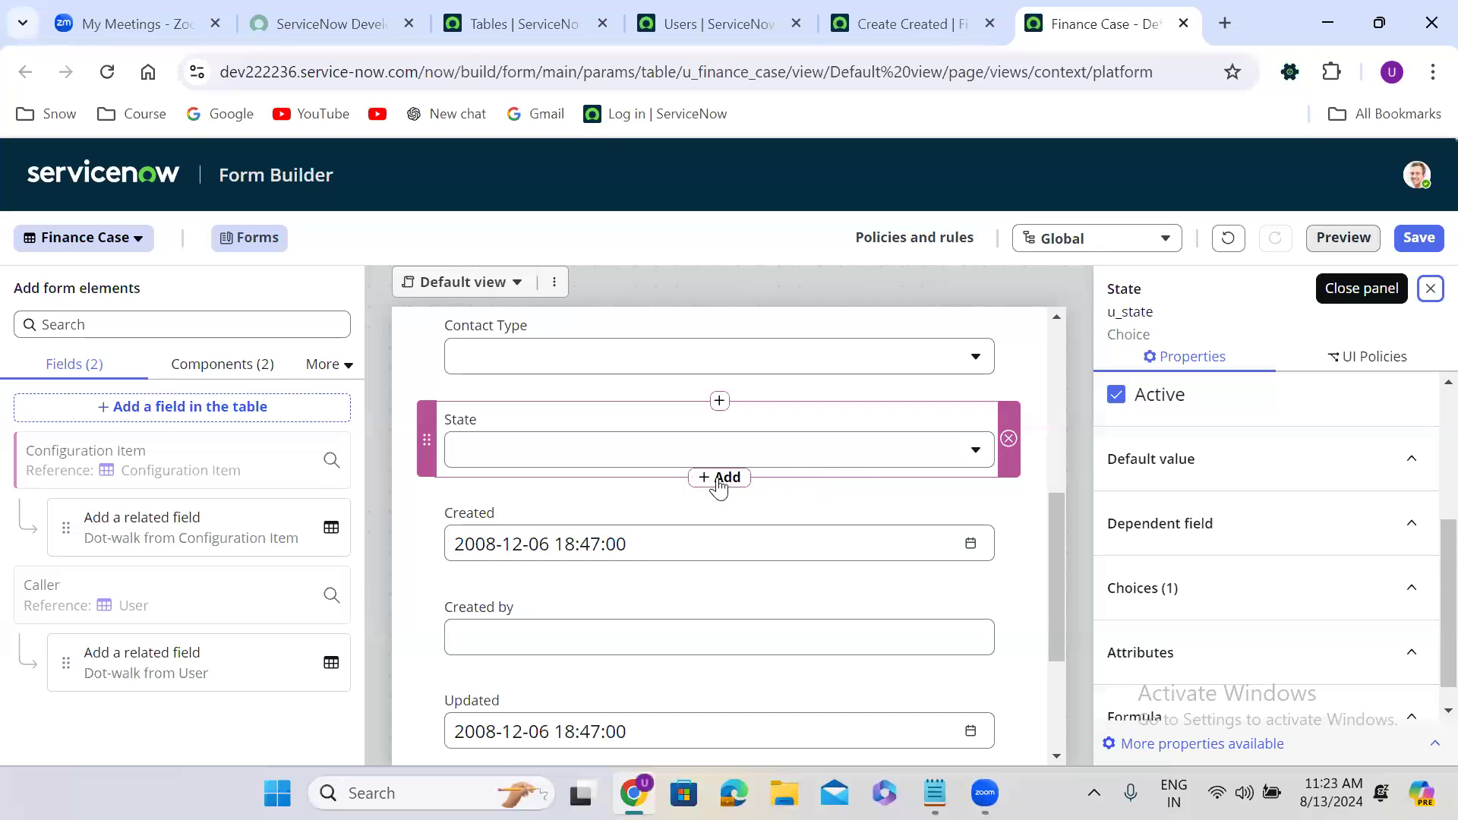
Create an Impact Choice field below State.
click(719, 478)
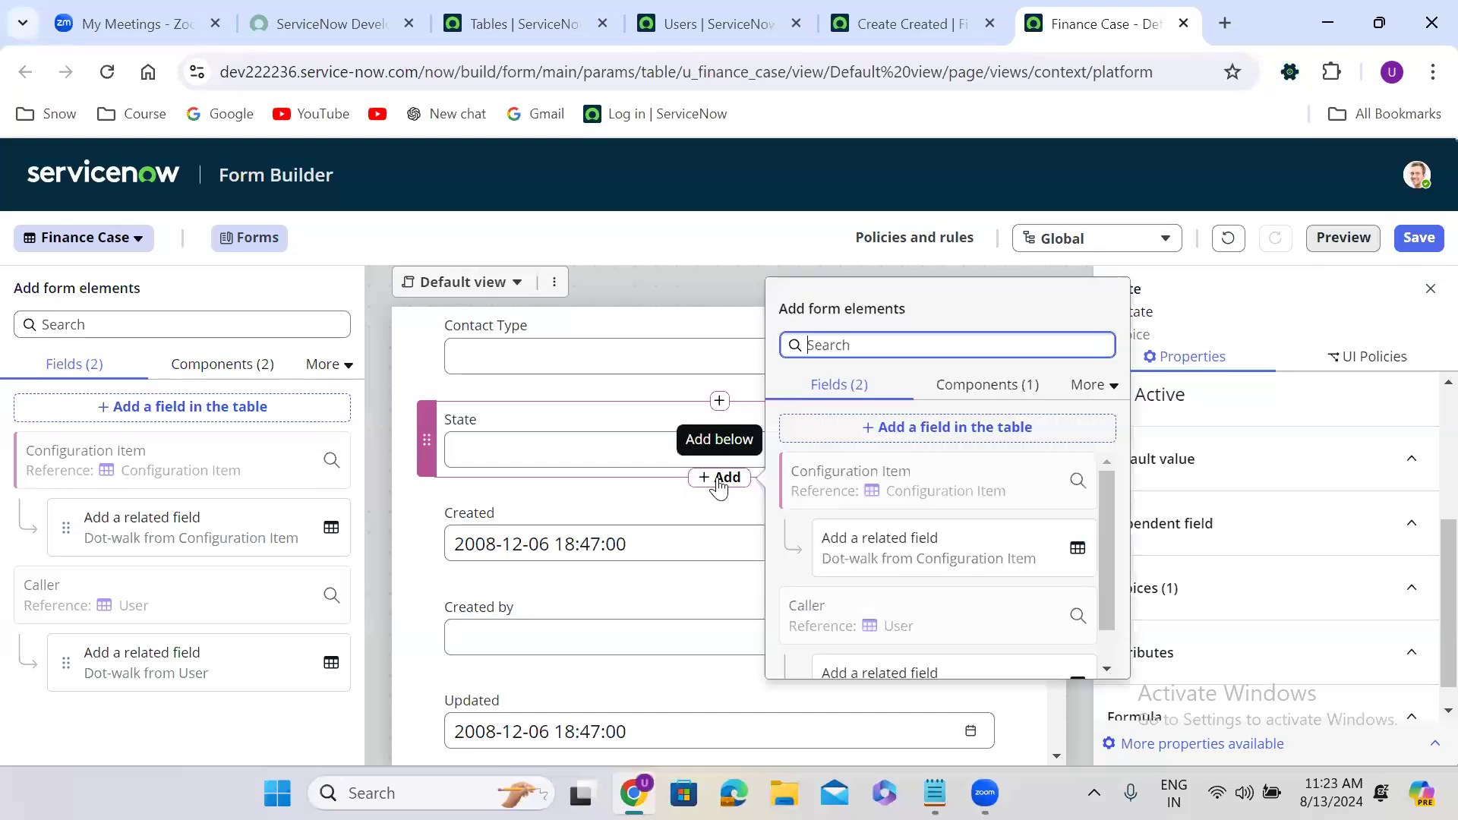
click(976, 428)
click(535, 378)
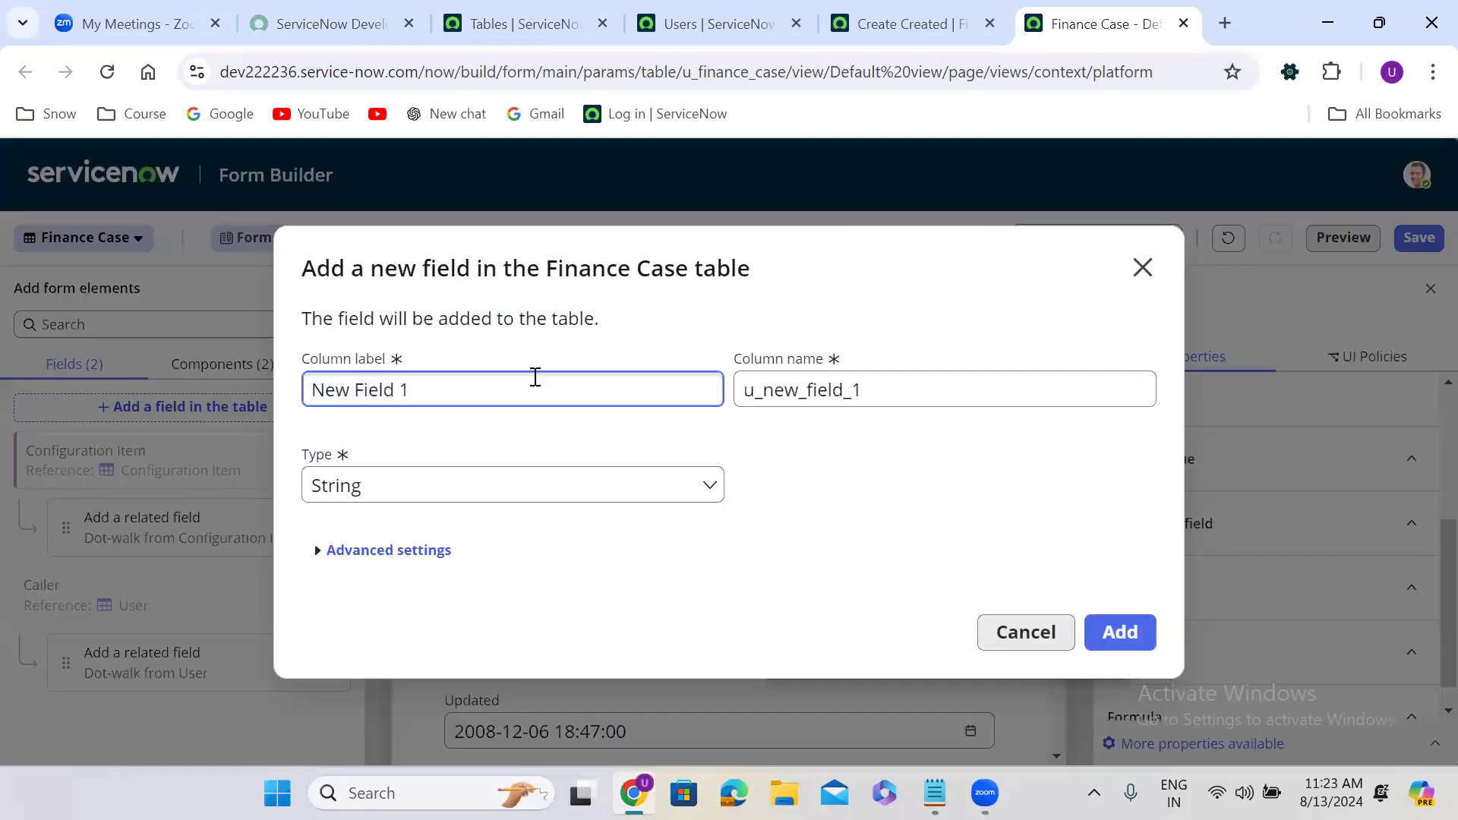
key(ctrl+a)
text(Im)
click(856, 474)
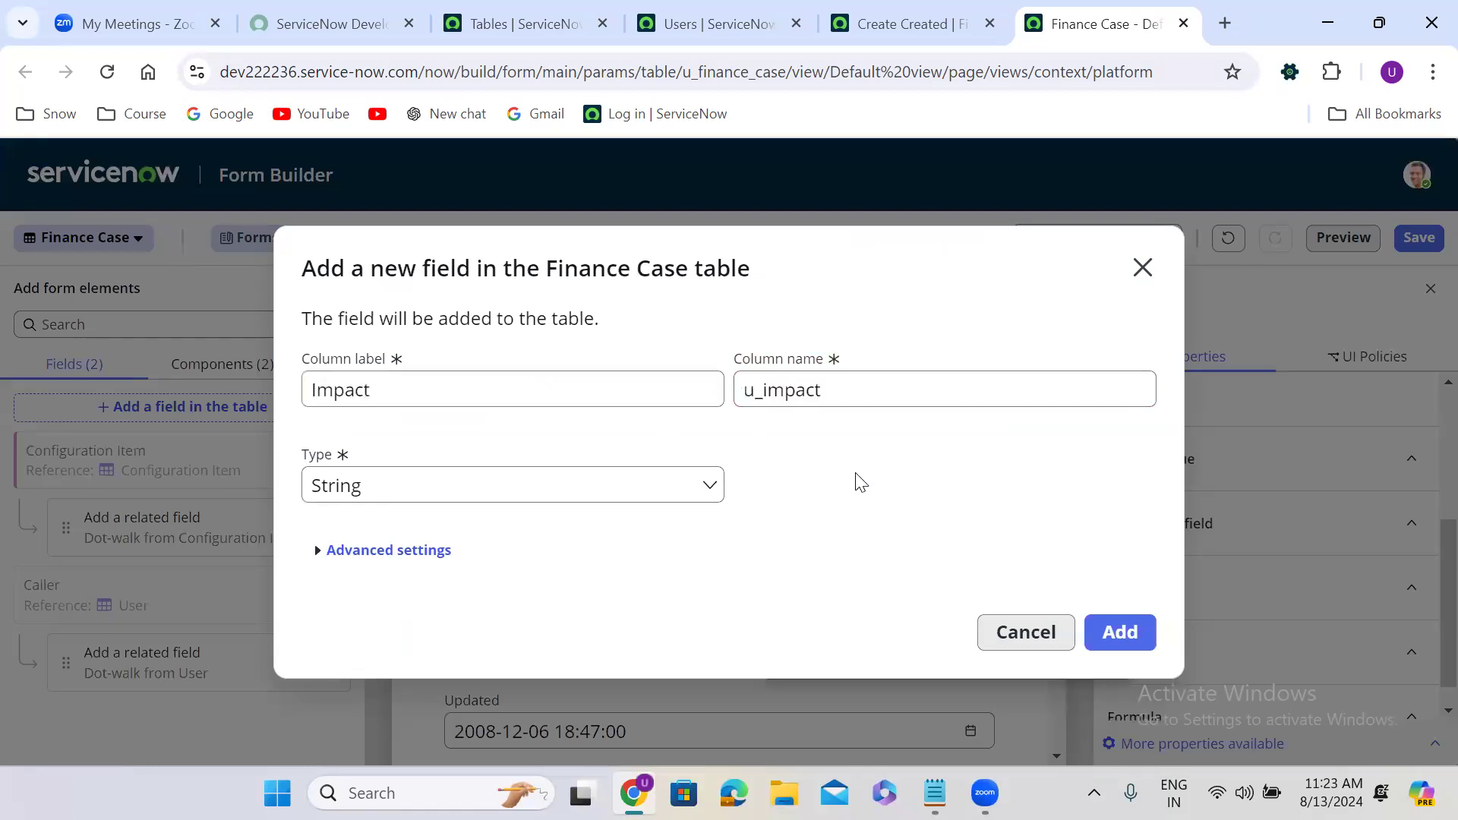
click(480, 479)
text(c)
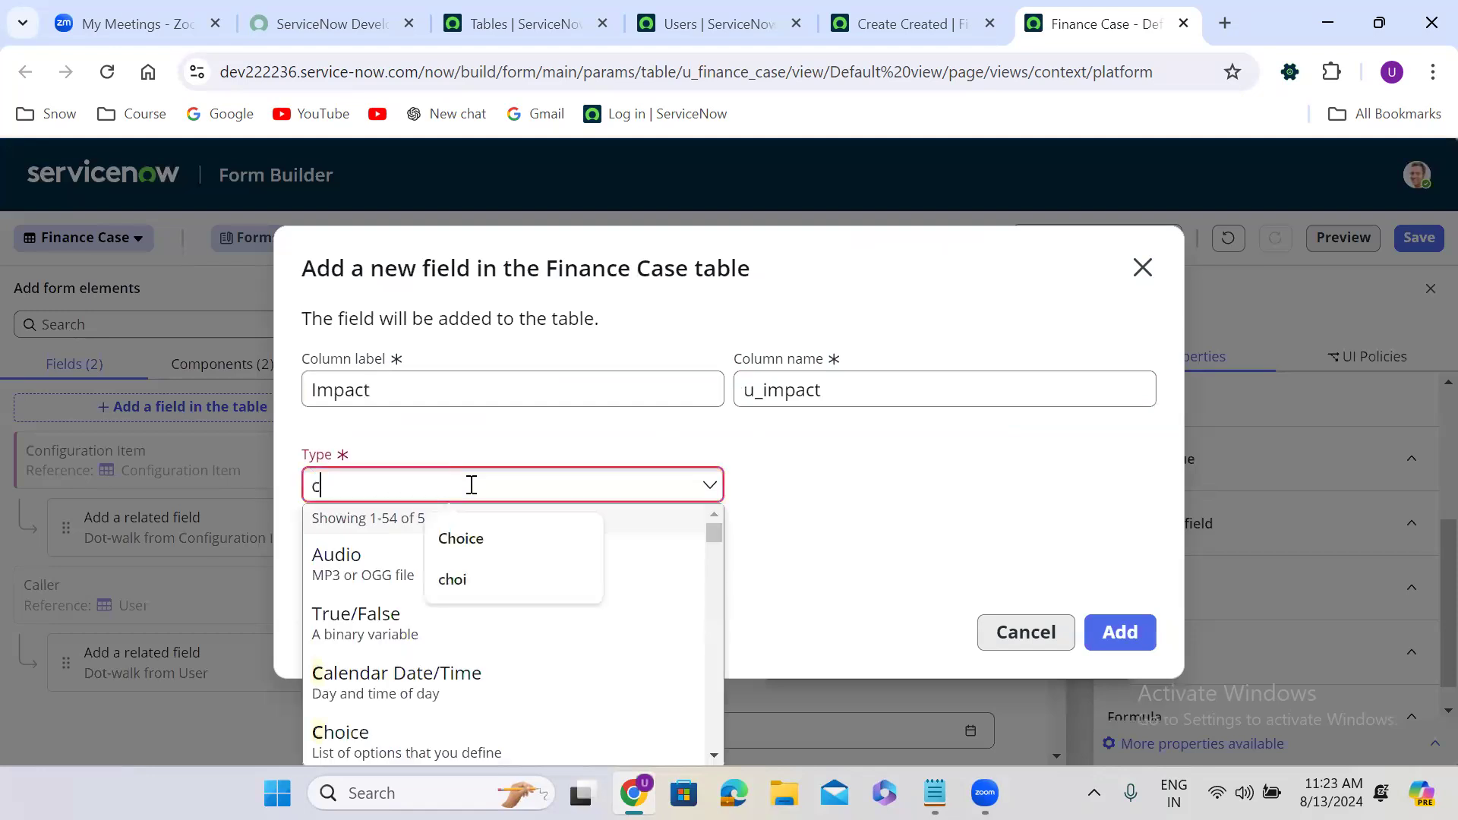
text(hoice)
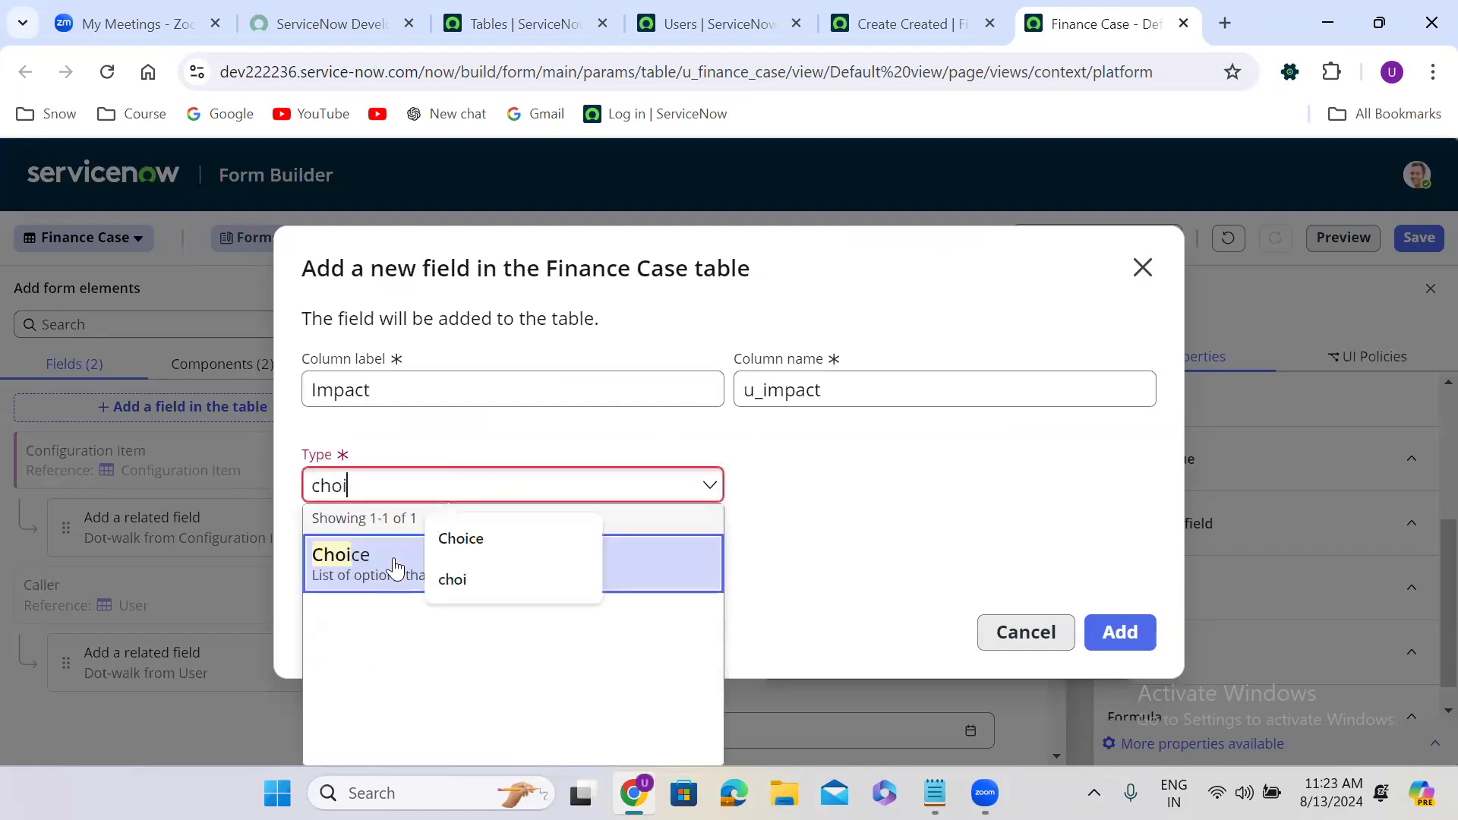
click(393, 566)
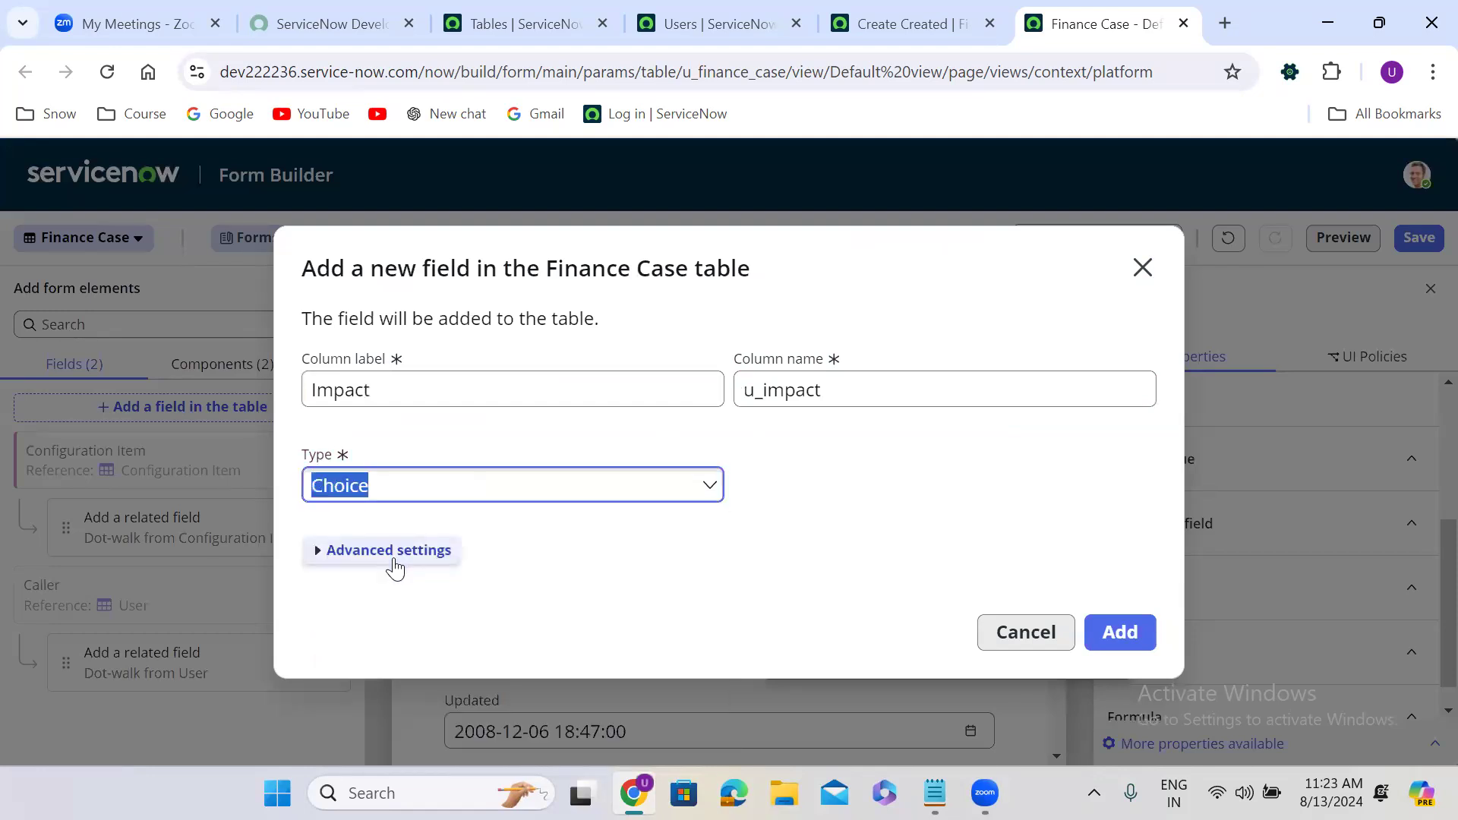
click(1120, 635)
click(1113, 616)
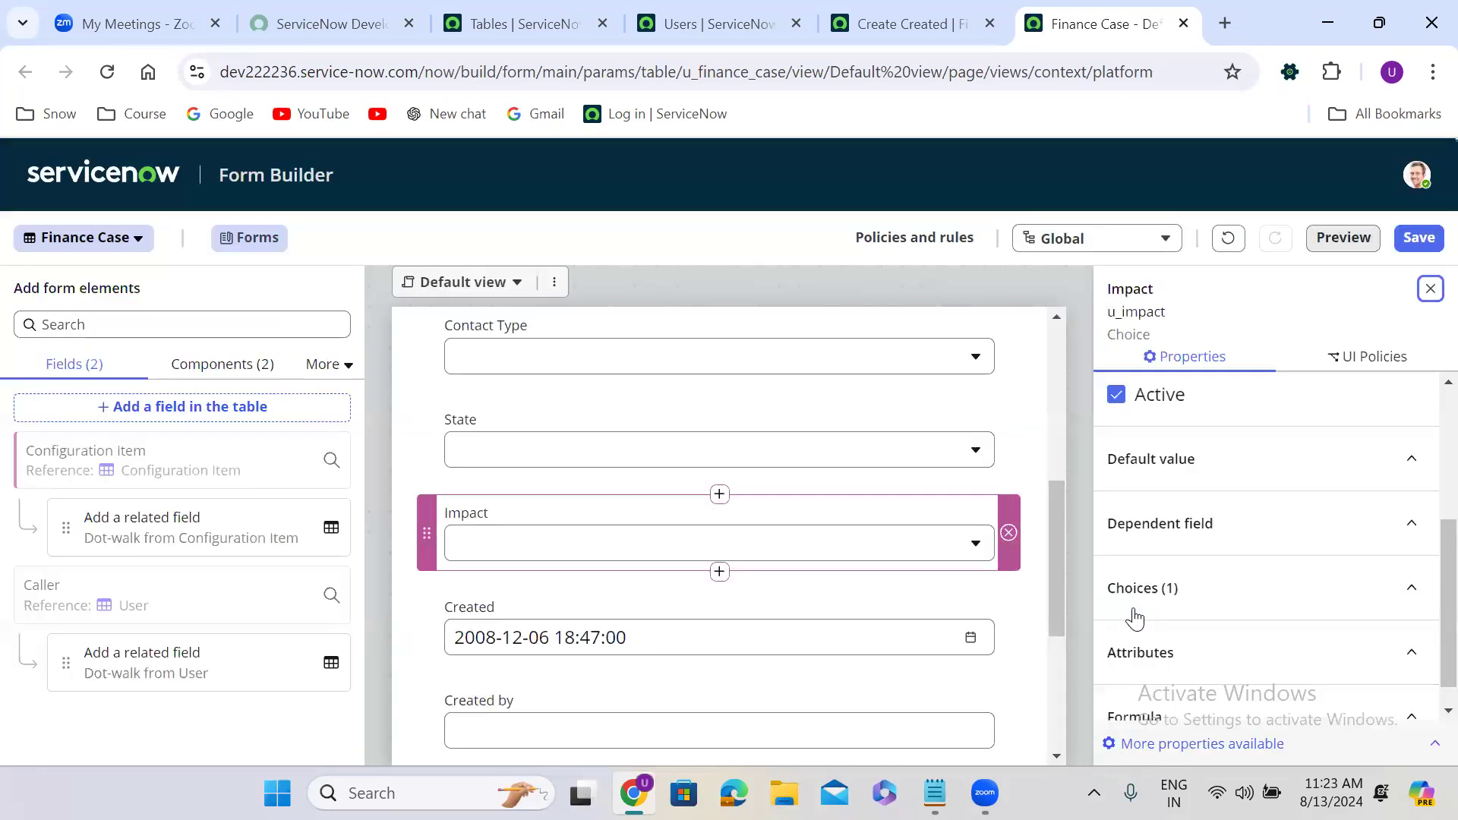
Create an Urgency Choice field (u_urgency) directly below Impact.
click(719, 573)
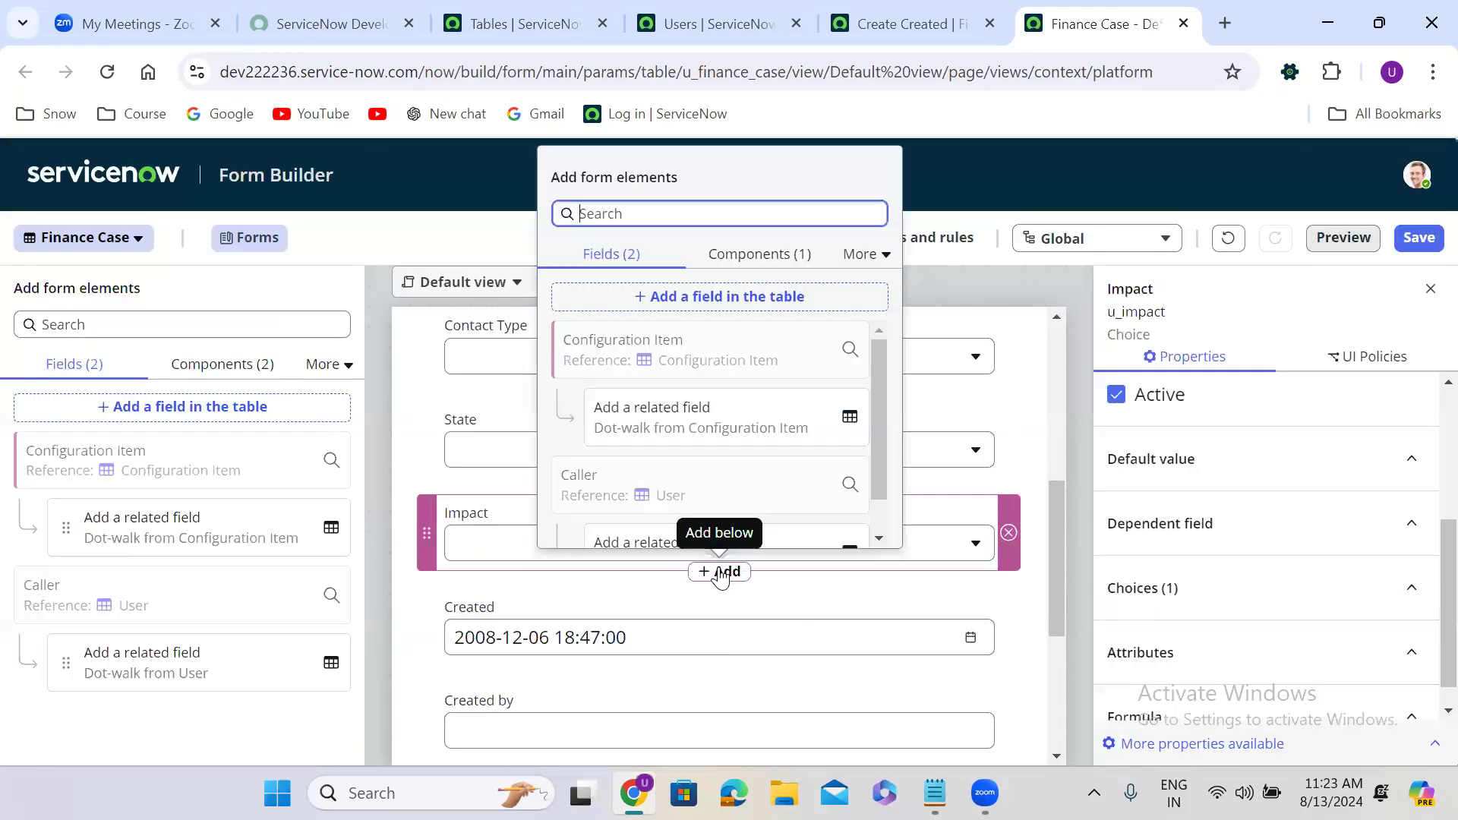
click(691, 296)
triple_click(447, 390)
text(Urgency)
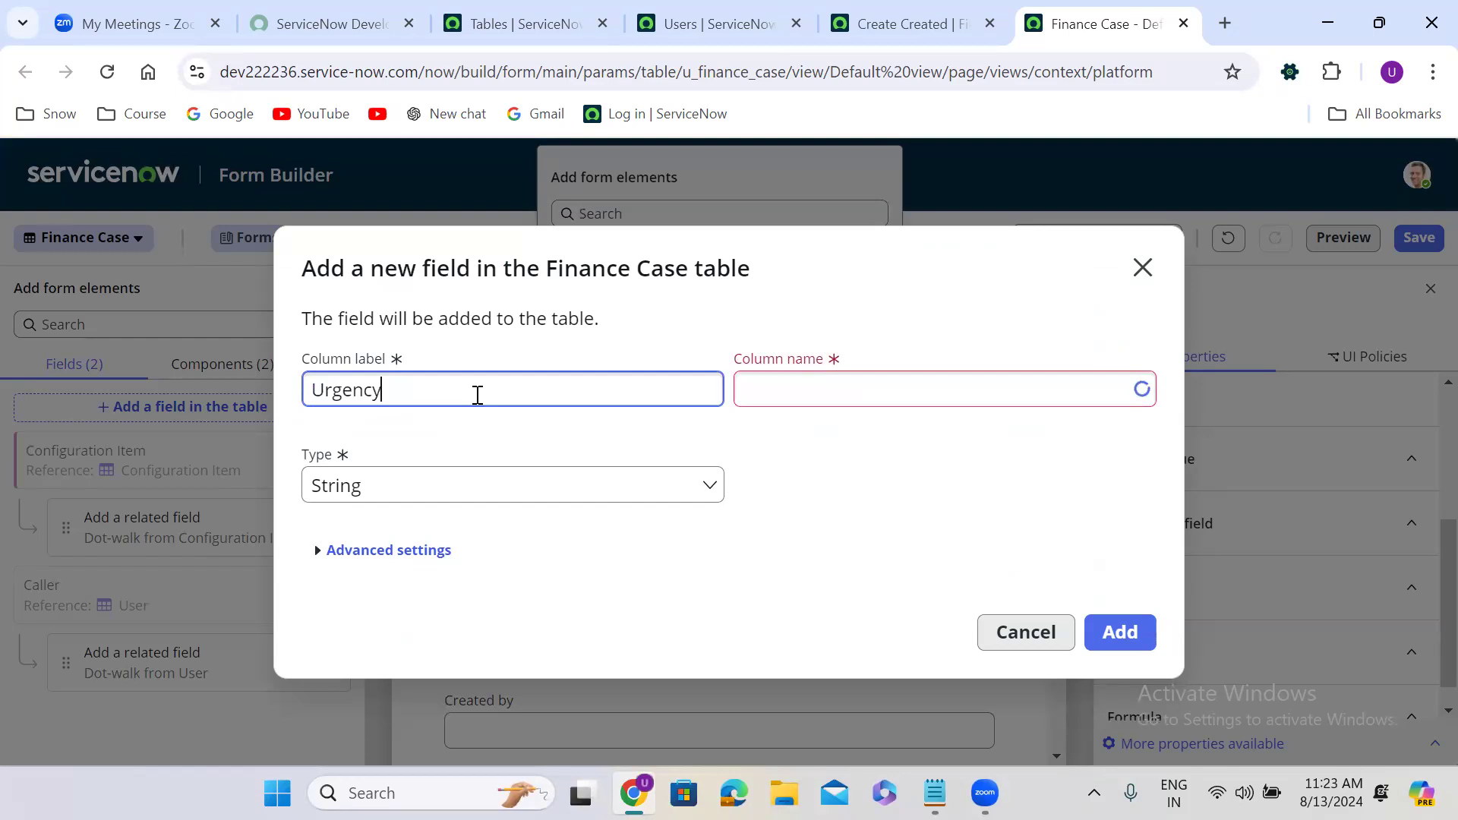
click(494, 480)
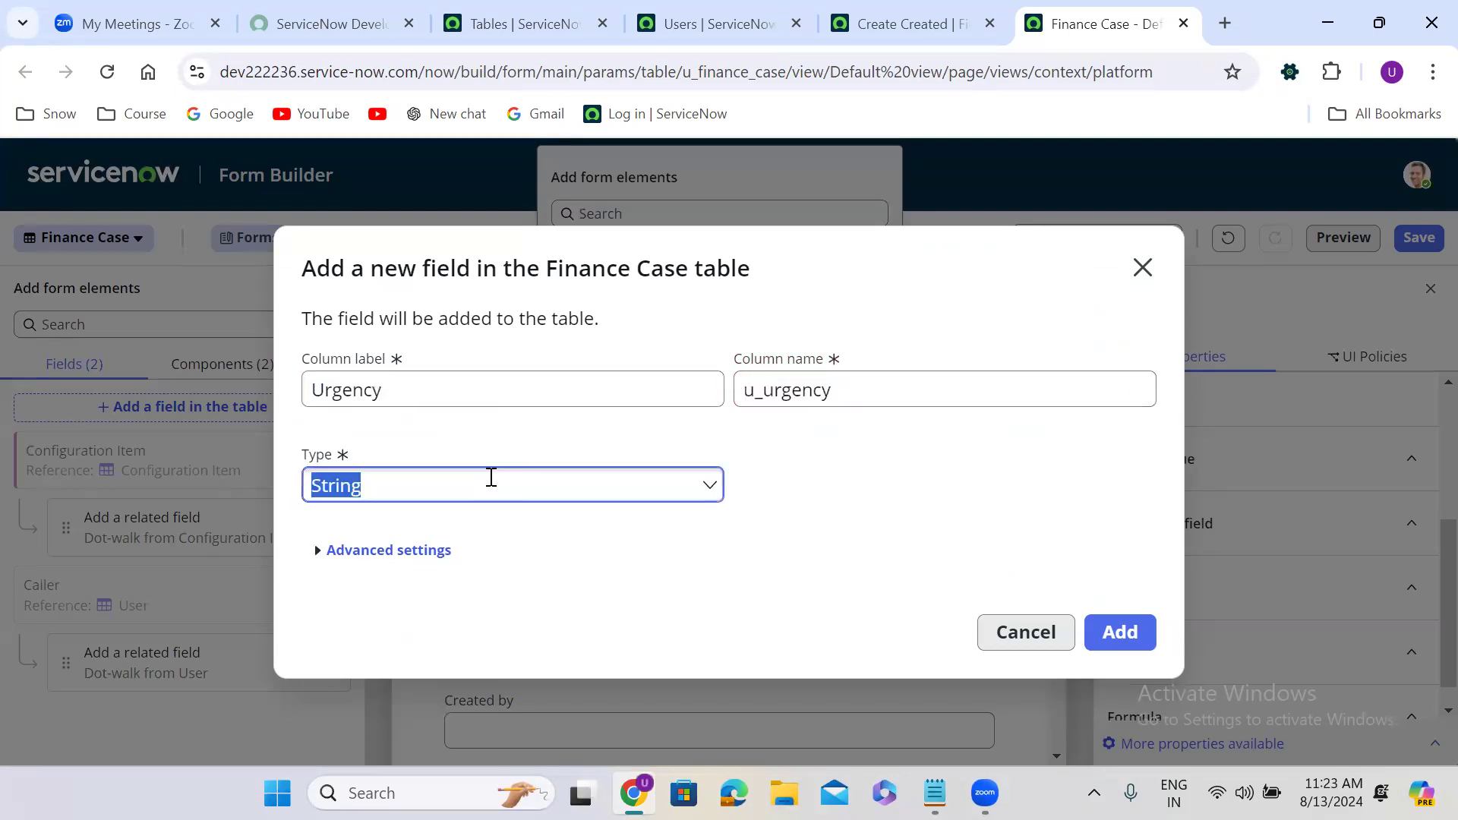
text(choii)
key(BackSpace)
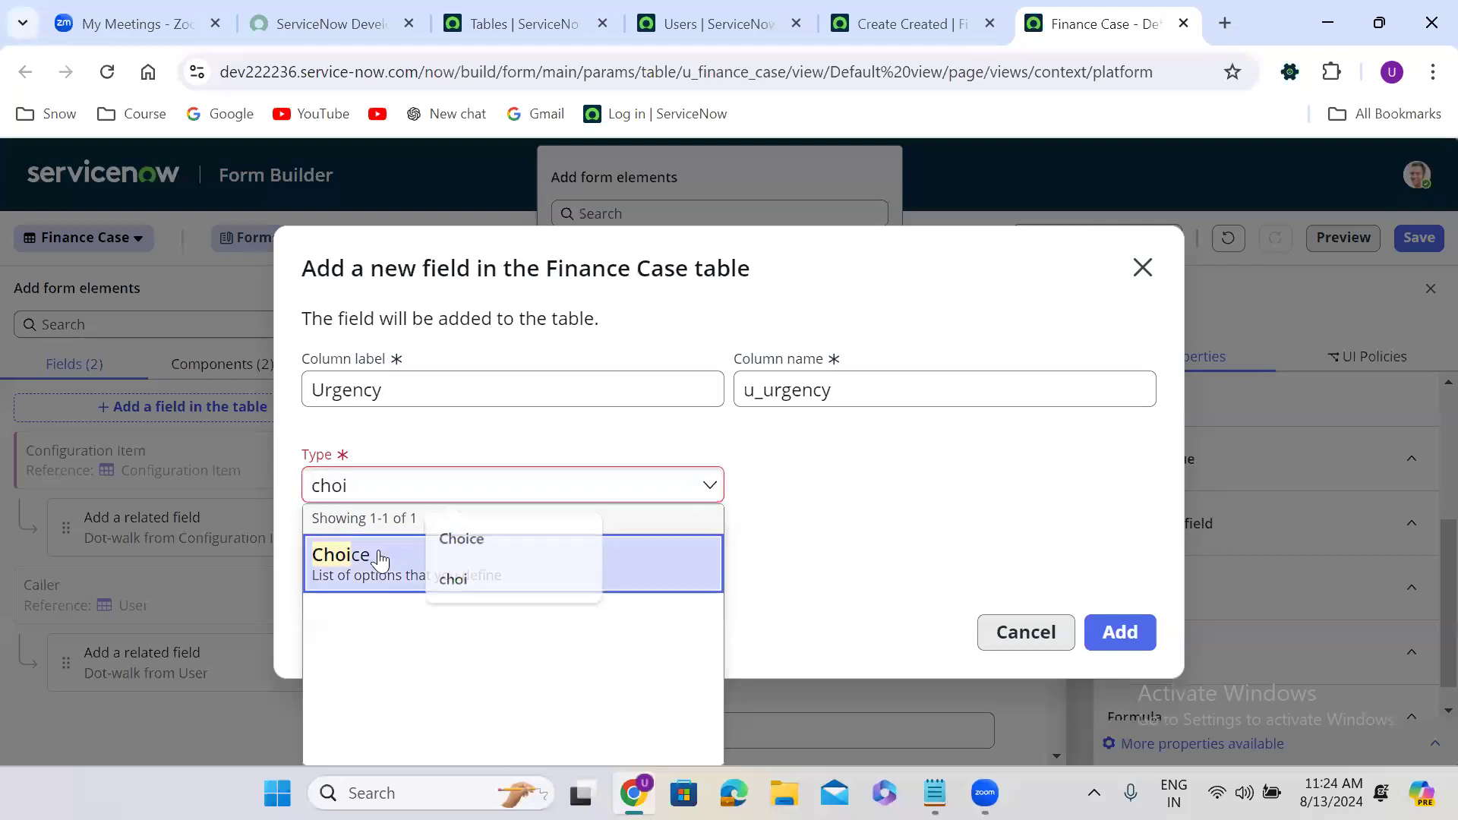
click(379, 559)
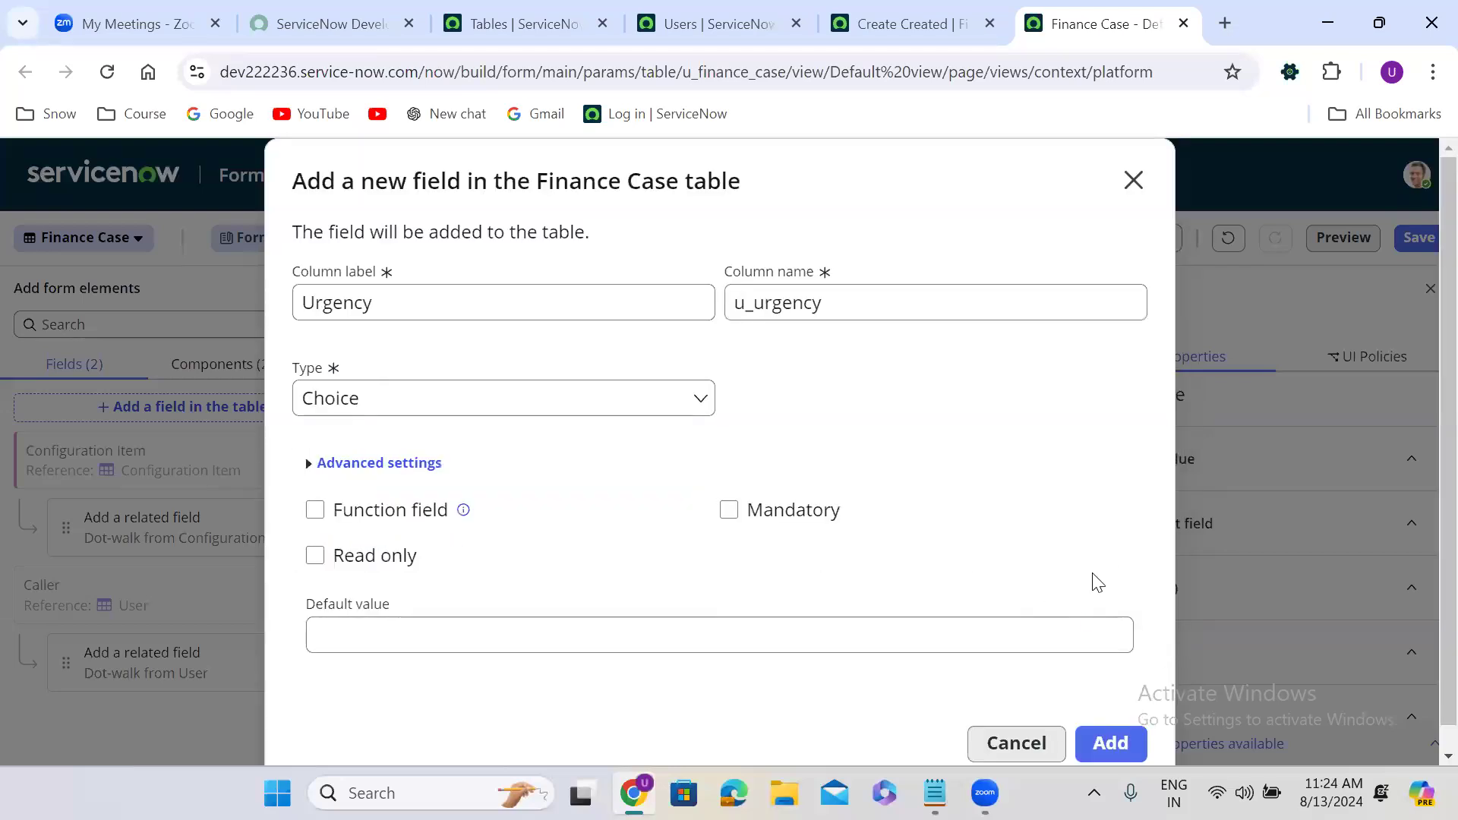
scroll(1097, 582, down, 1)
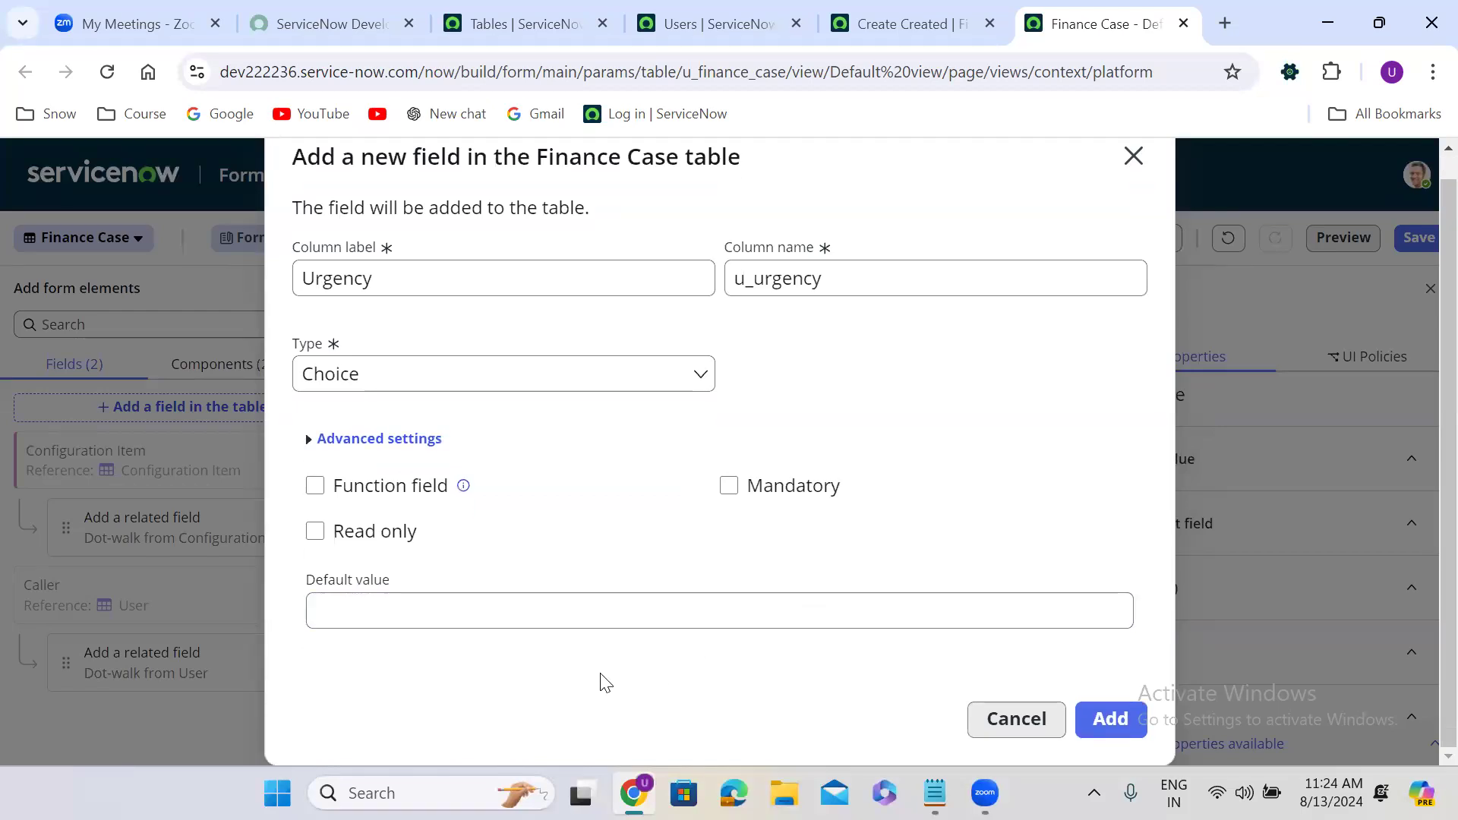
click(1118, 720)
click(1139, 624)
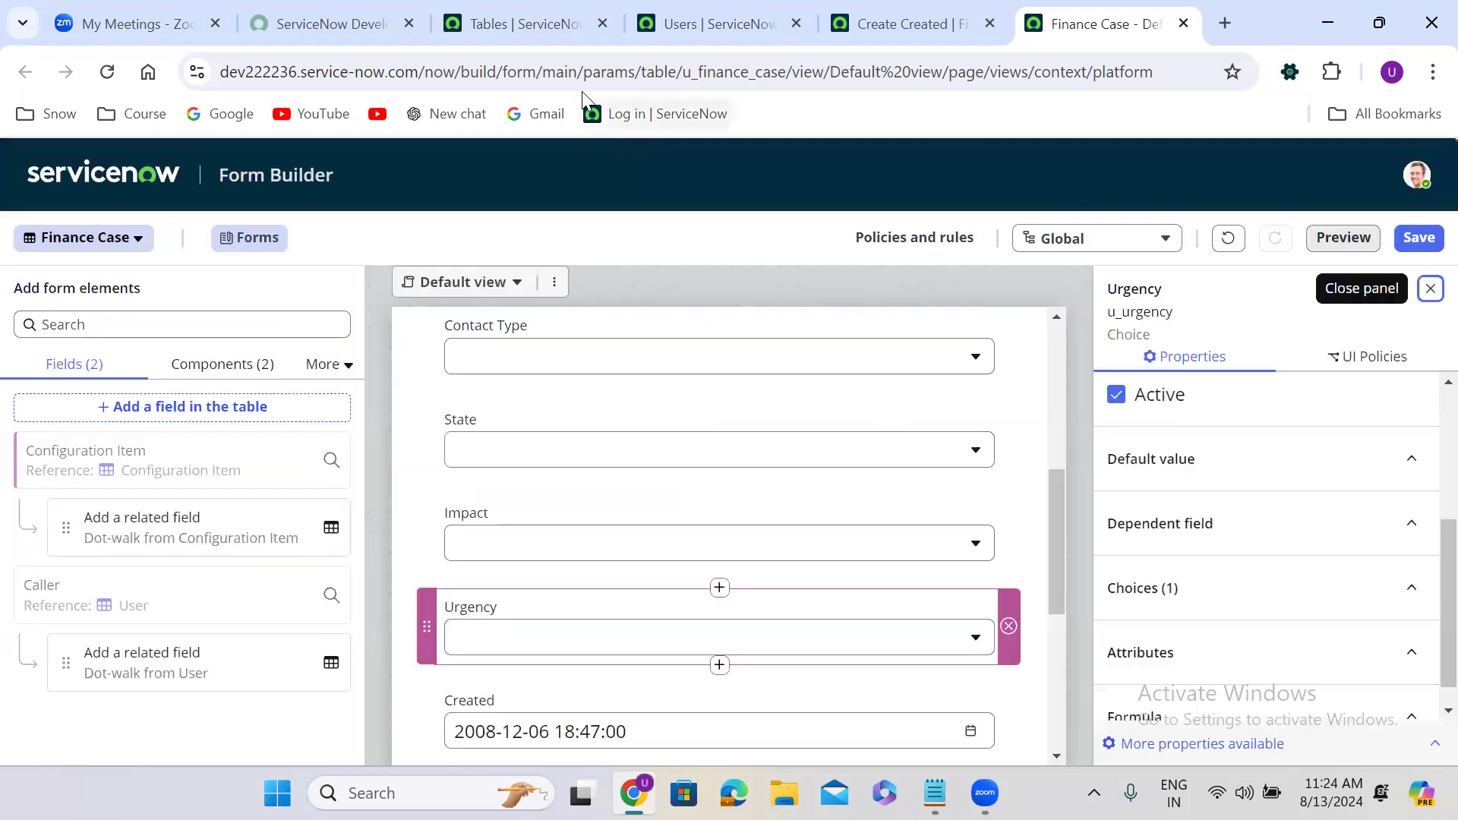
drag(1062, 501, 1059, 608)
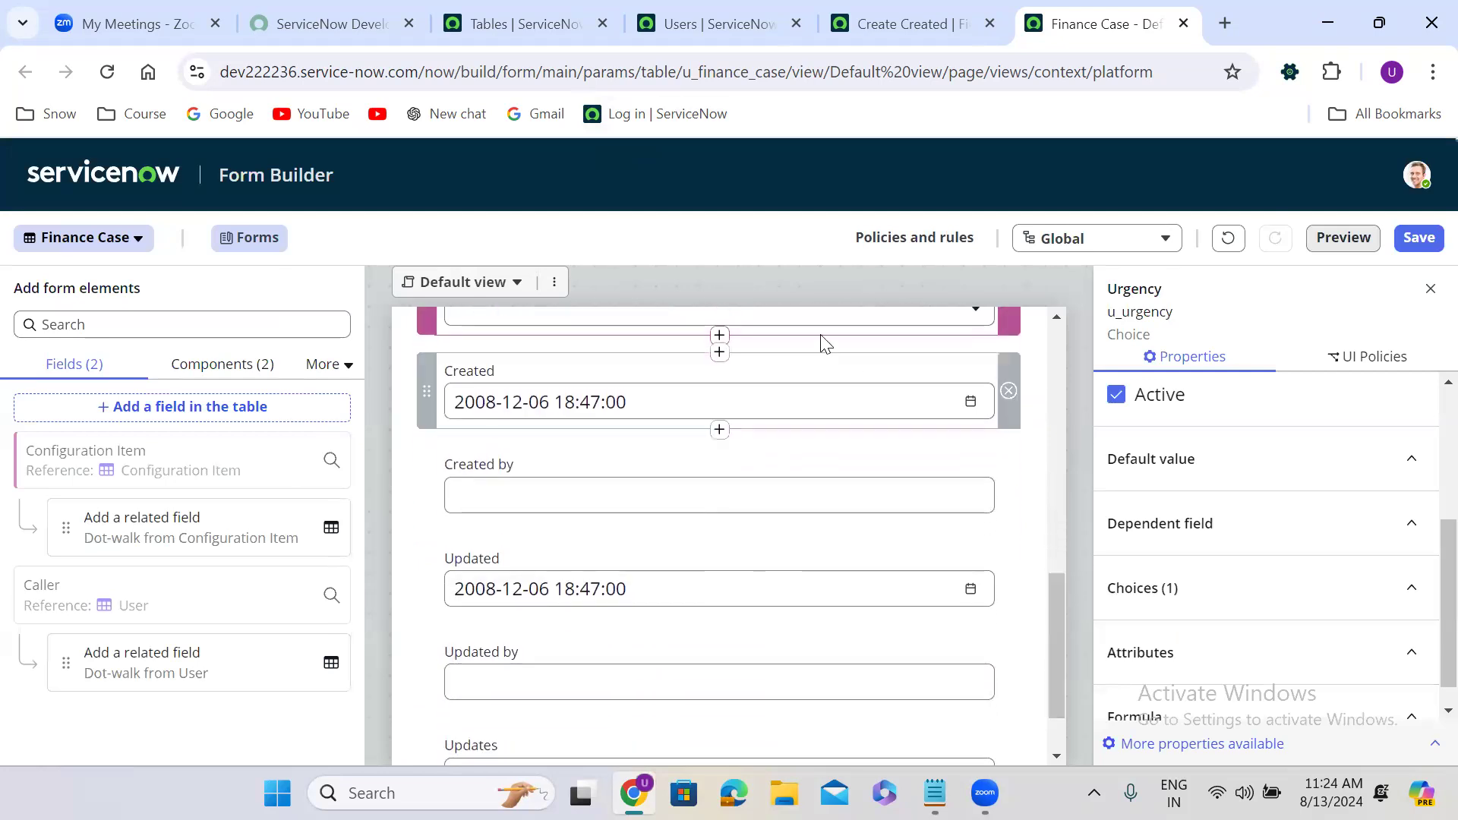
Create a Priority Choice field (u_priority) below Urgency, above Created.
click(717, 336)
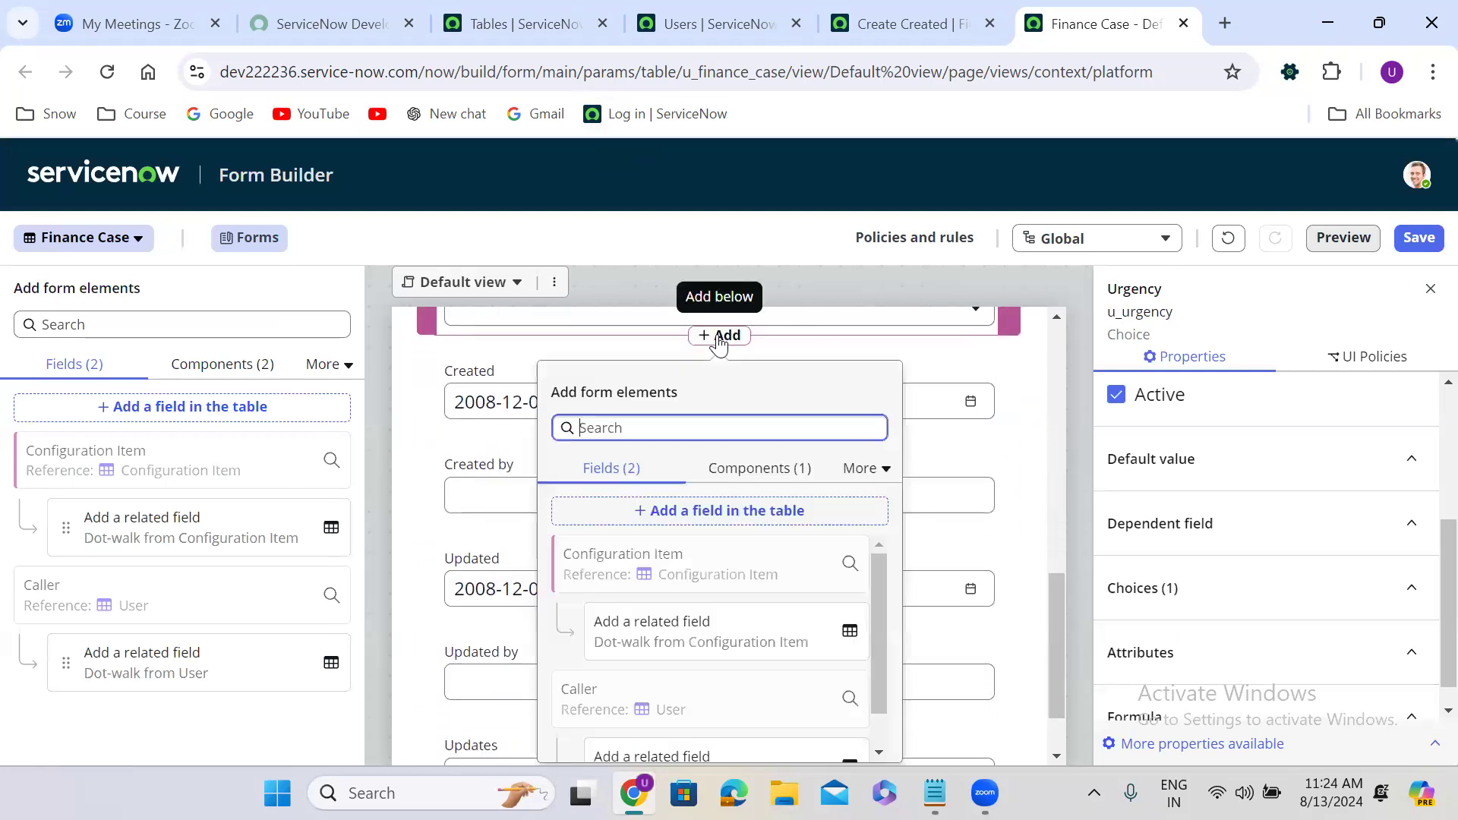
click(717, 519)
double_click(485, 395)
triple_click(485, 394)
text(Priority)
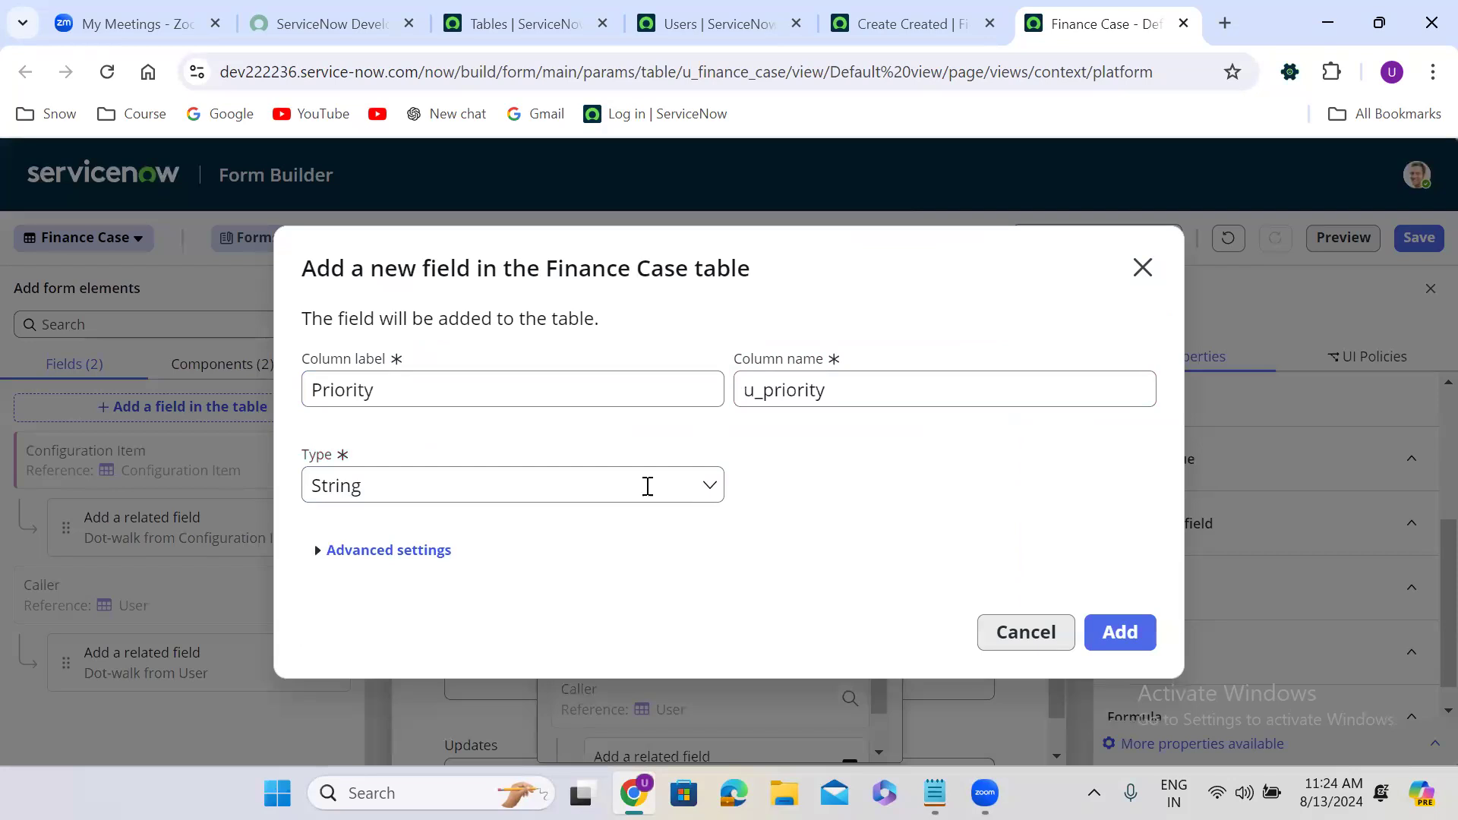
click(490, 486)
text(ch)
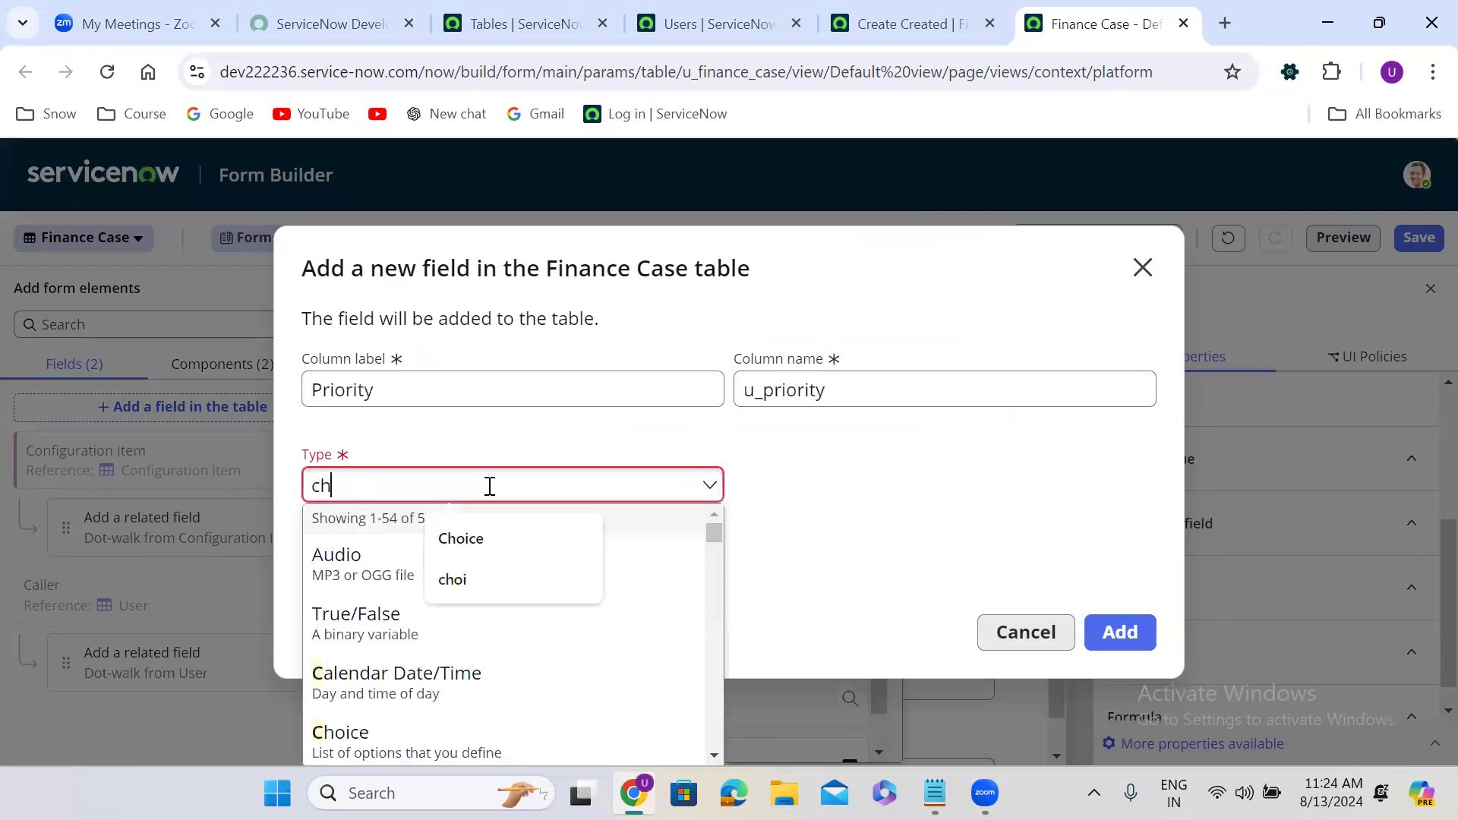
text(oice)
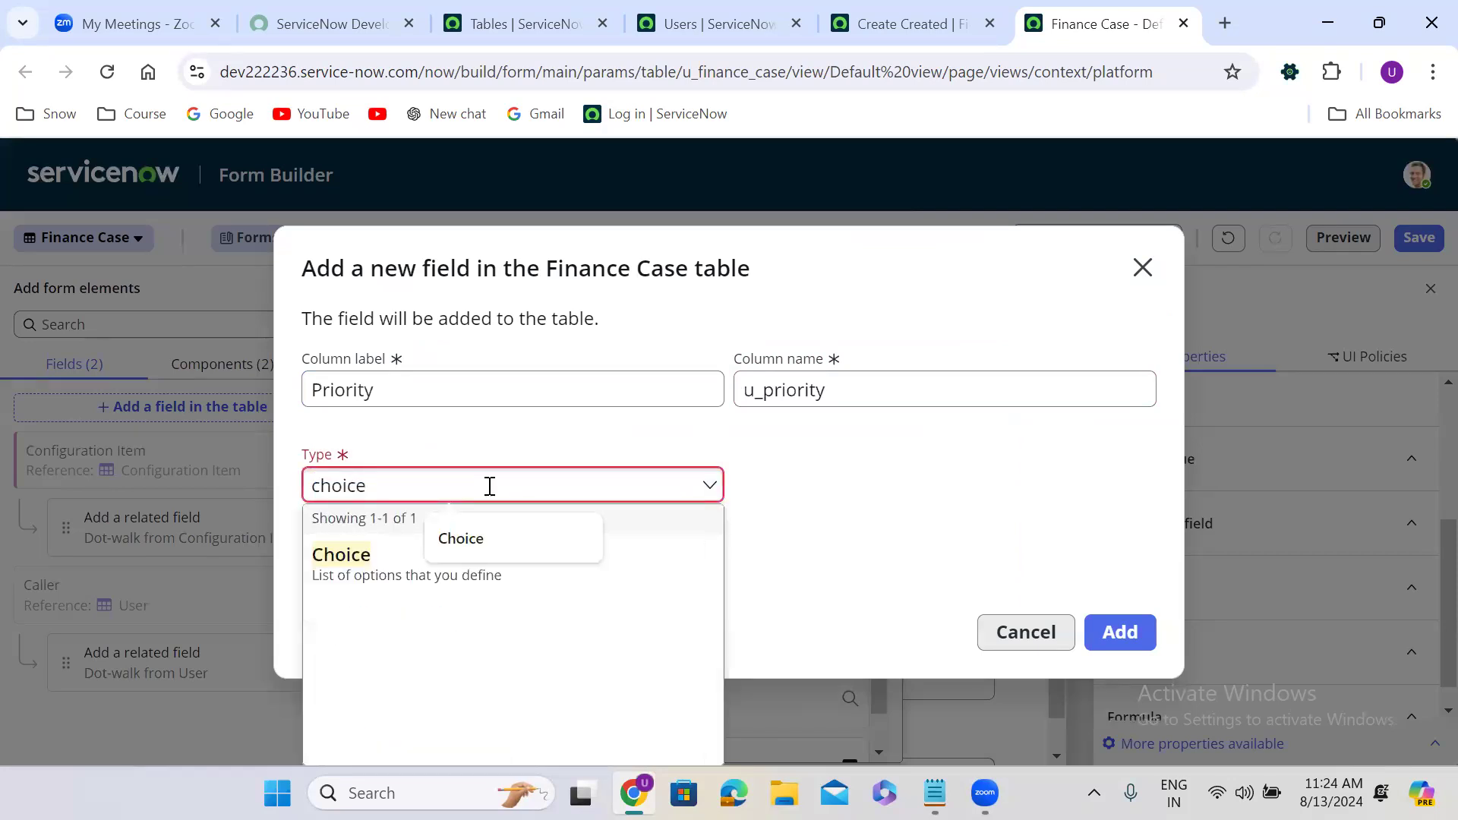
click(360, 561)
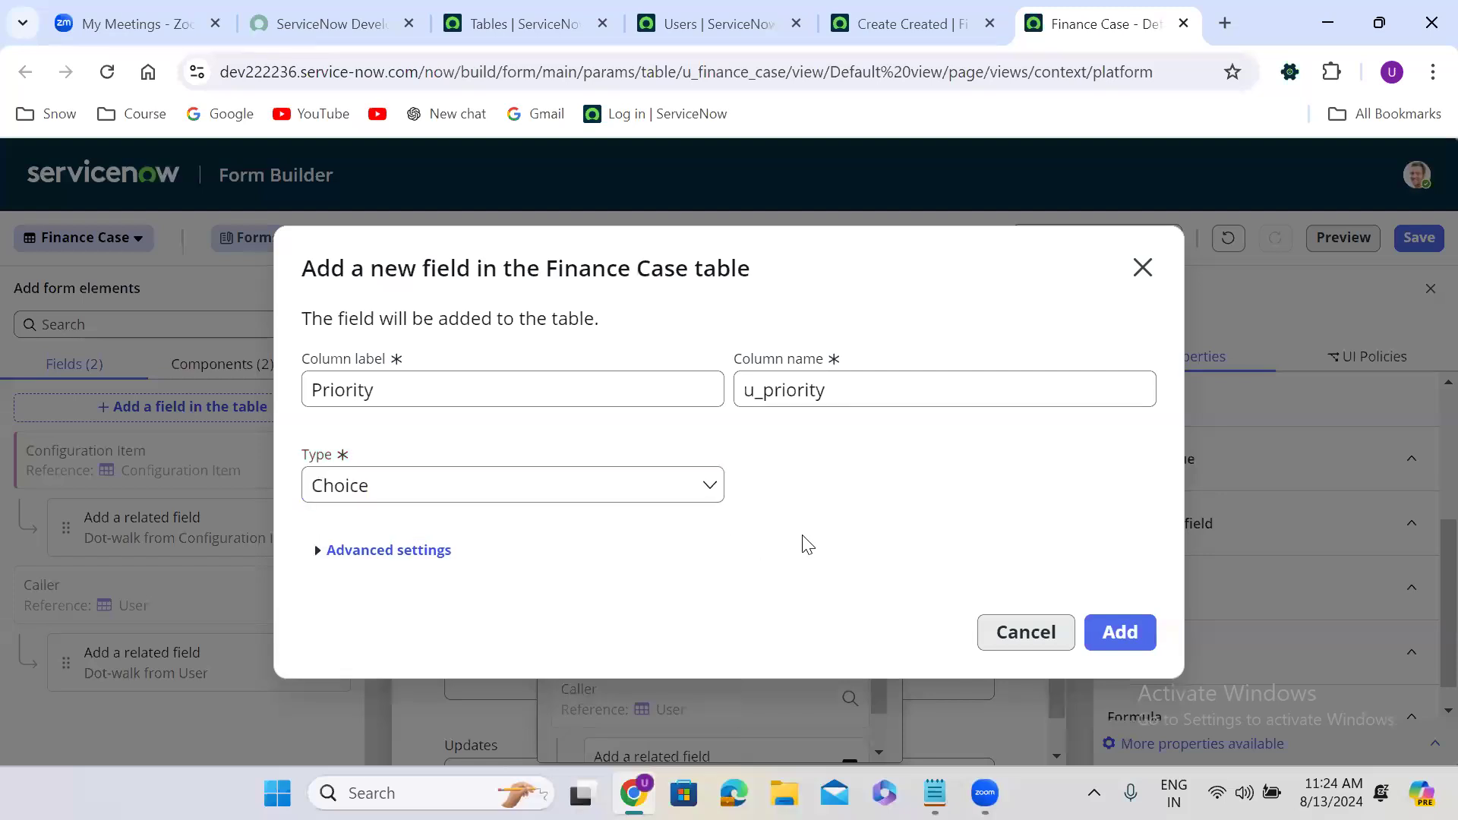
click(1119, 634)
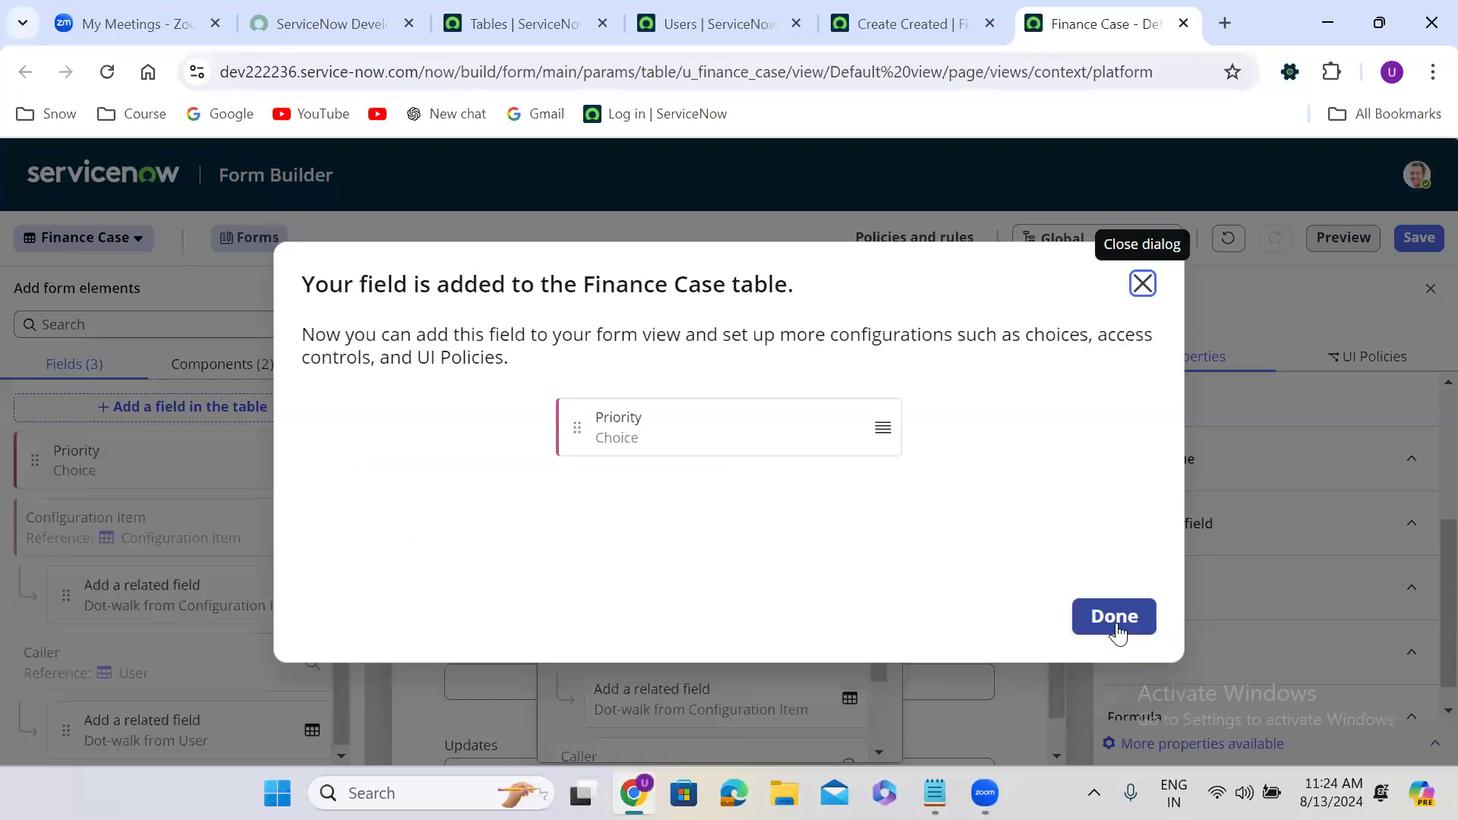
click(1115, 618)
mouse_move(1063, 562)
mouse_down()
mouse_move(1060, 647)
mouse_move(1060, 587)
mouse_up()
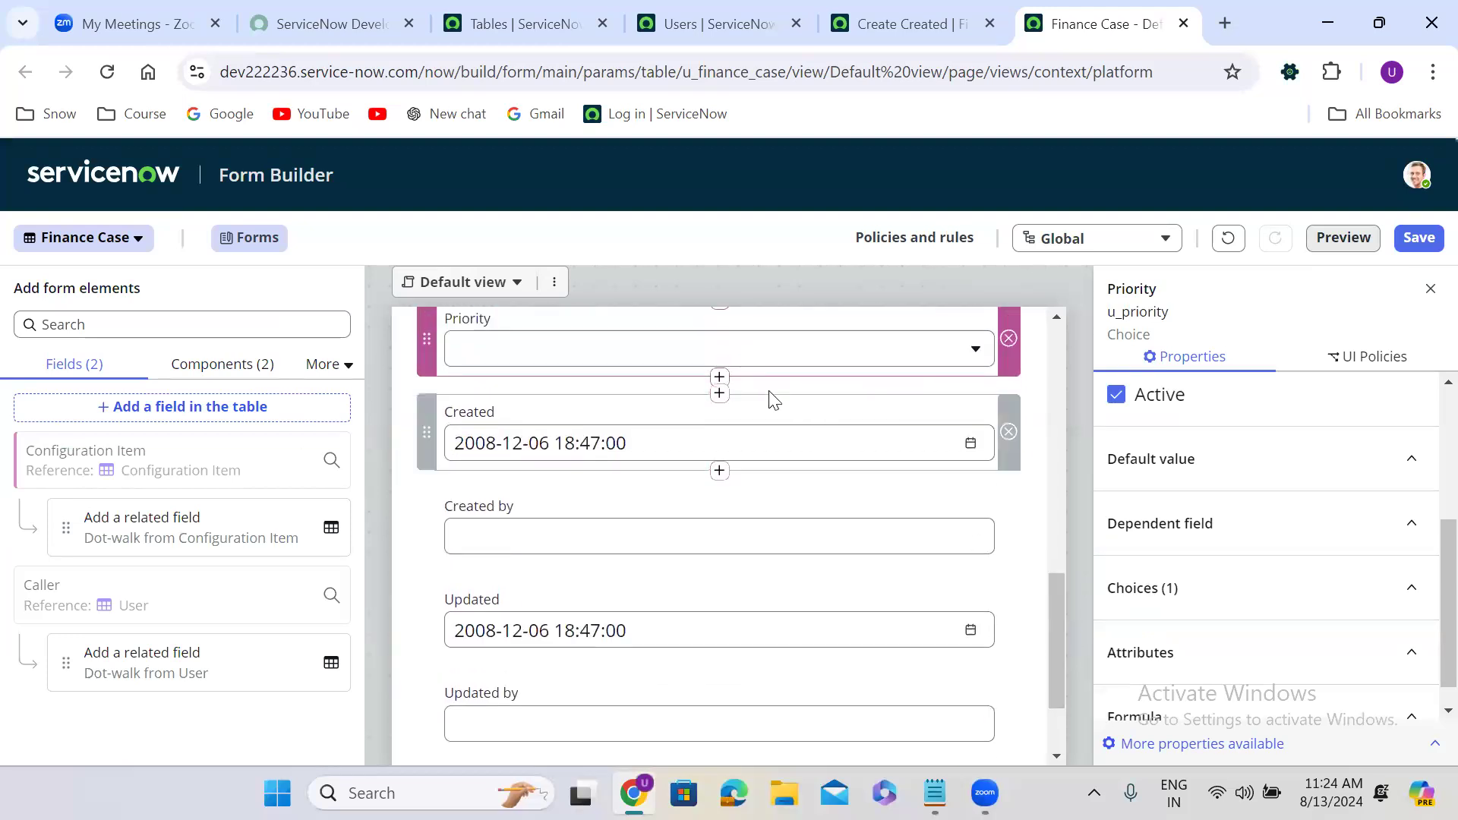
click(719, 378)
Start a new table field labelled 'Assignment Group'.
click(950, 334)
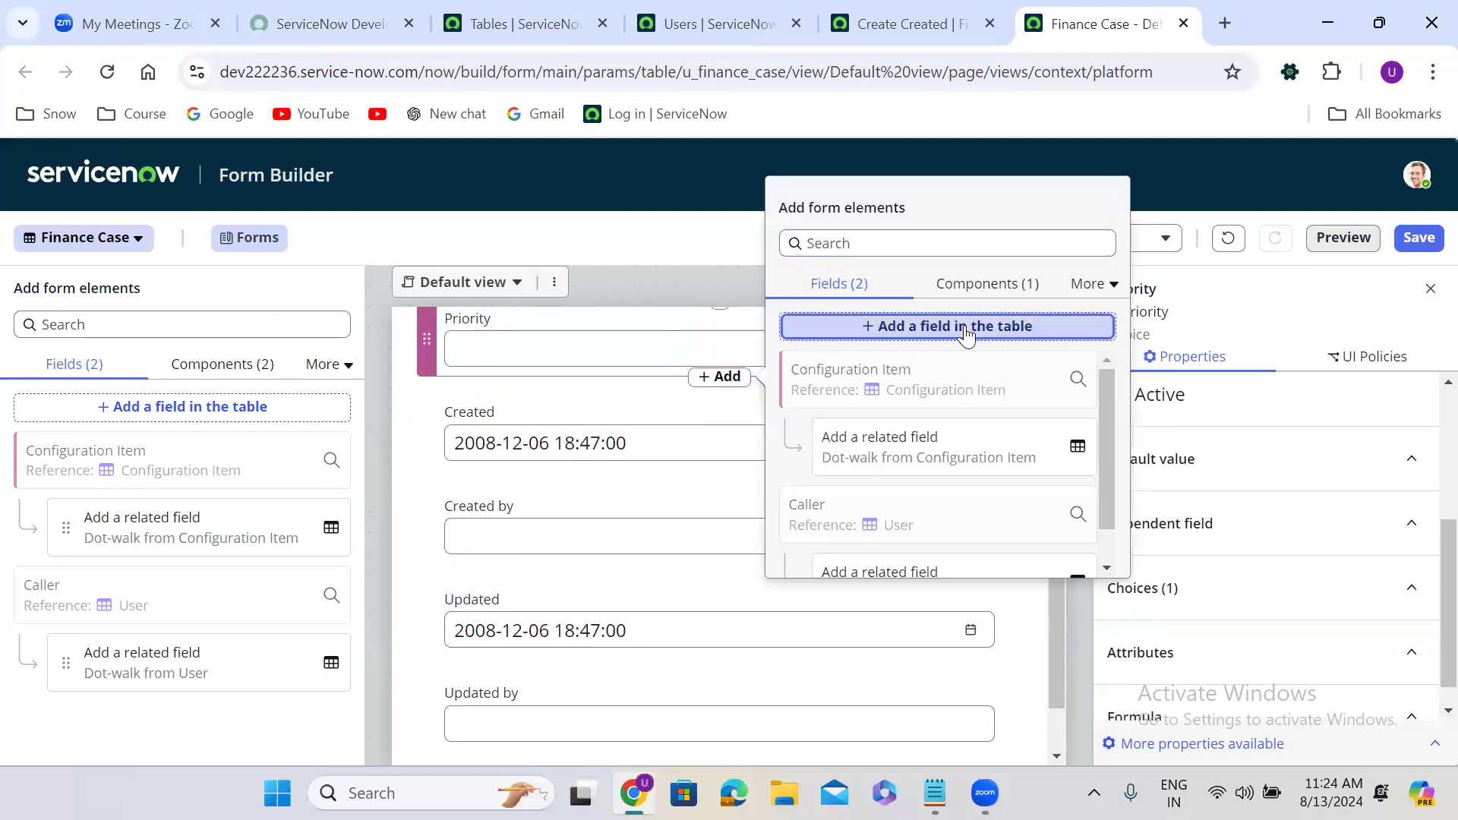
click(449, 397)
key(ctrl+a)
text(Assig)
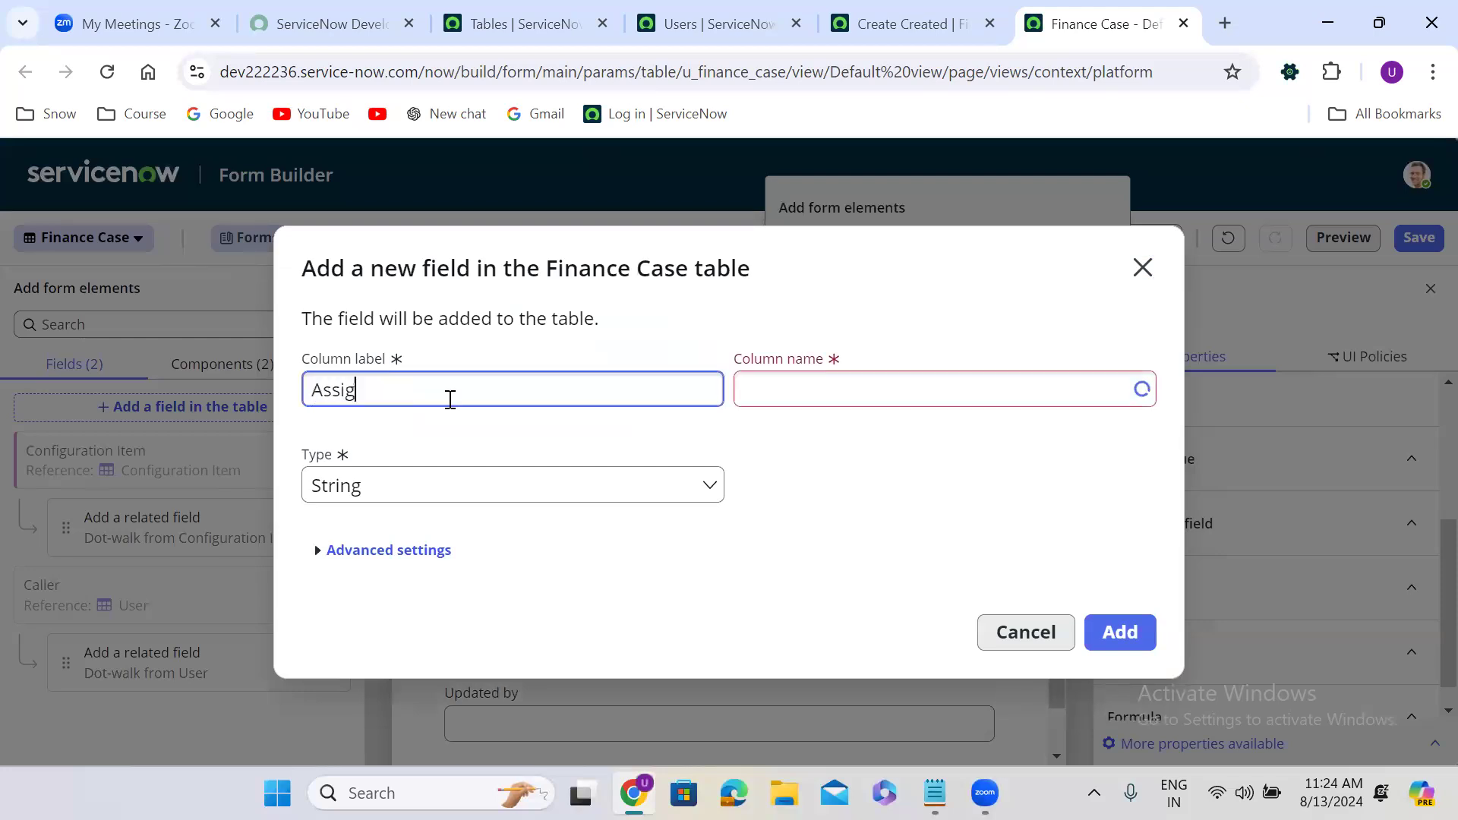
text(nment Group)
click(581, 480)
Make it a Reference to Group (sys_user_group) and create it below Priority.
click(495, 479)
text(refe)
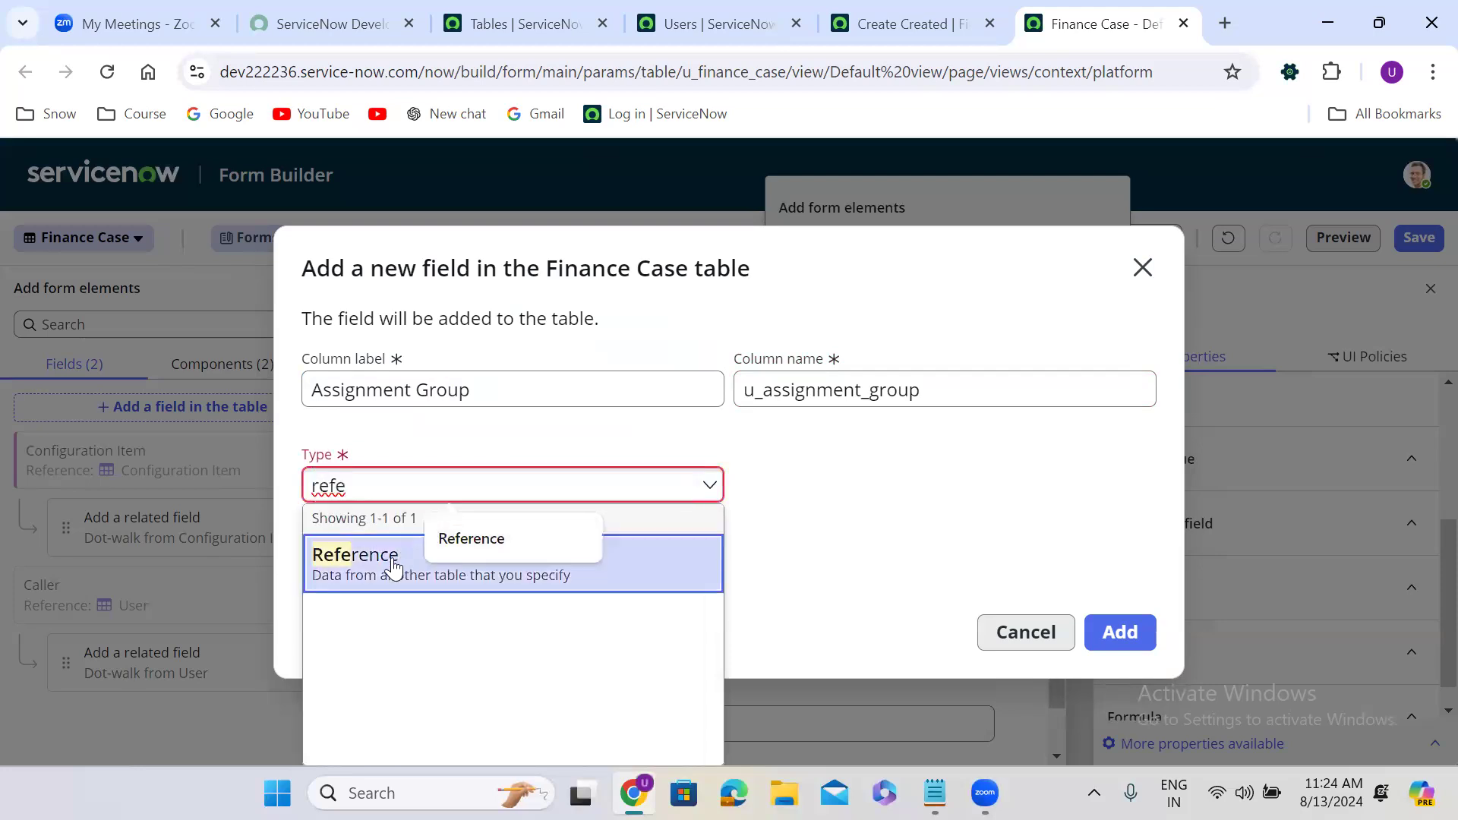
click(391, 571)
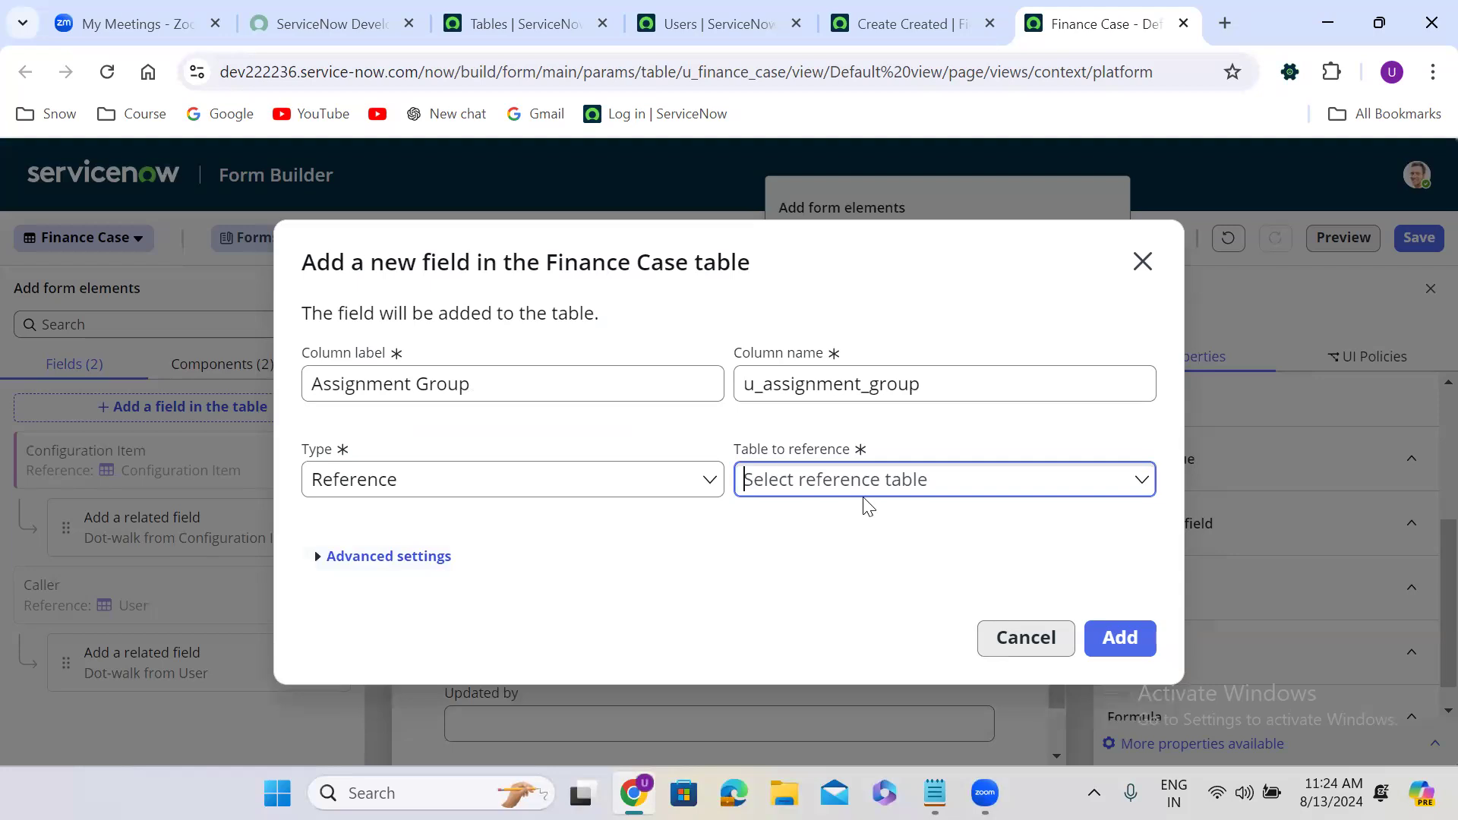
click(860, 475)
text(sys_user_group)
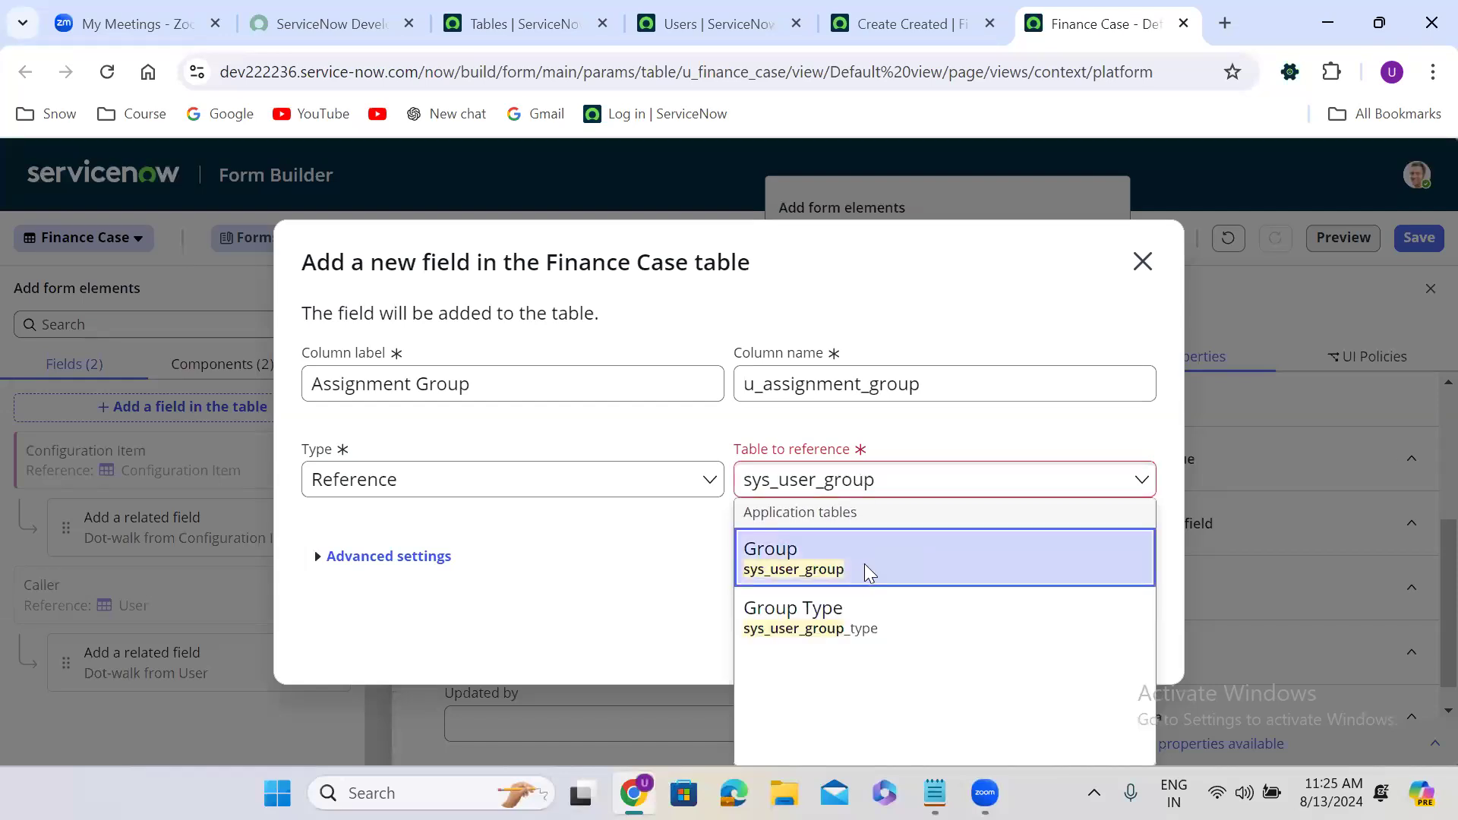
click(865, 568)
click(1130, 637)
click(1127, 629)
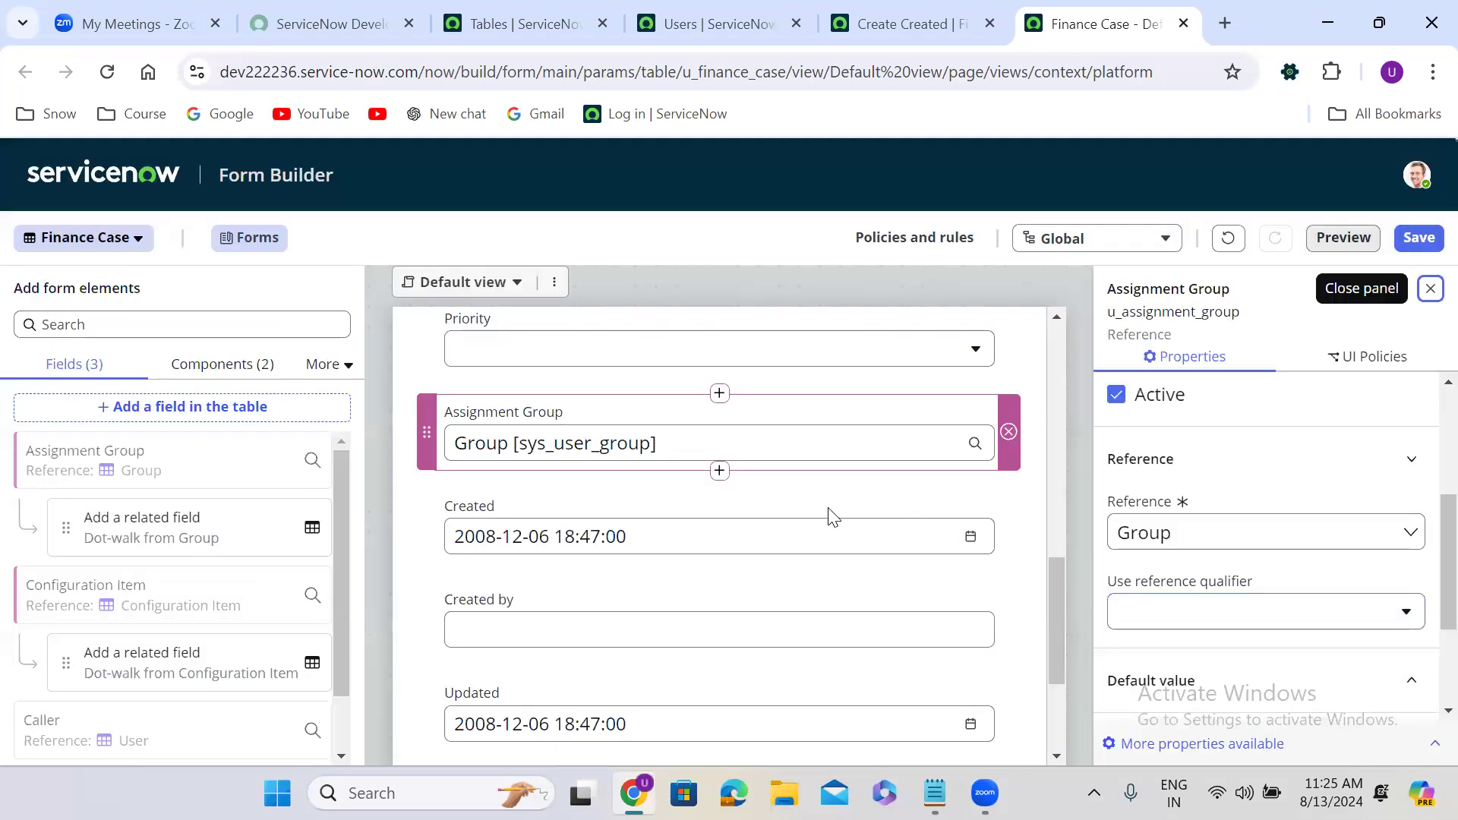
click(748, 473)
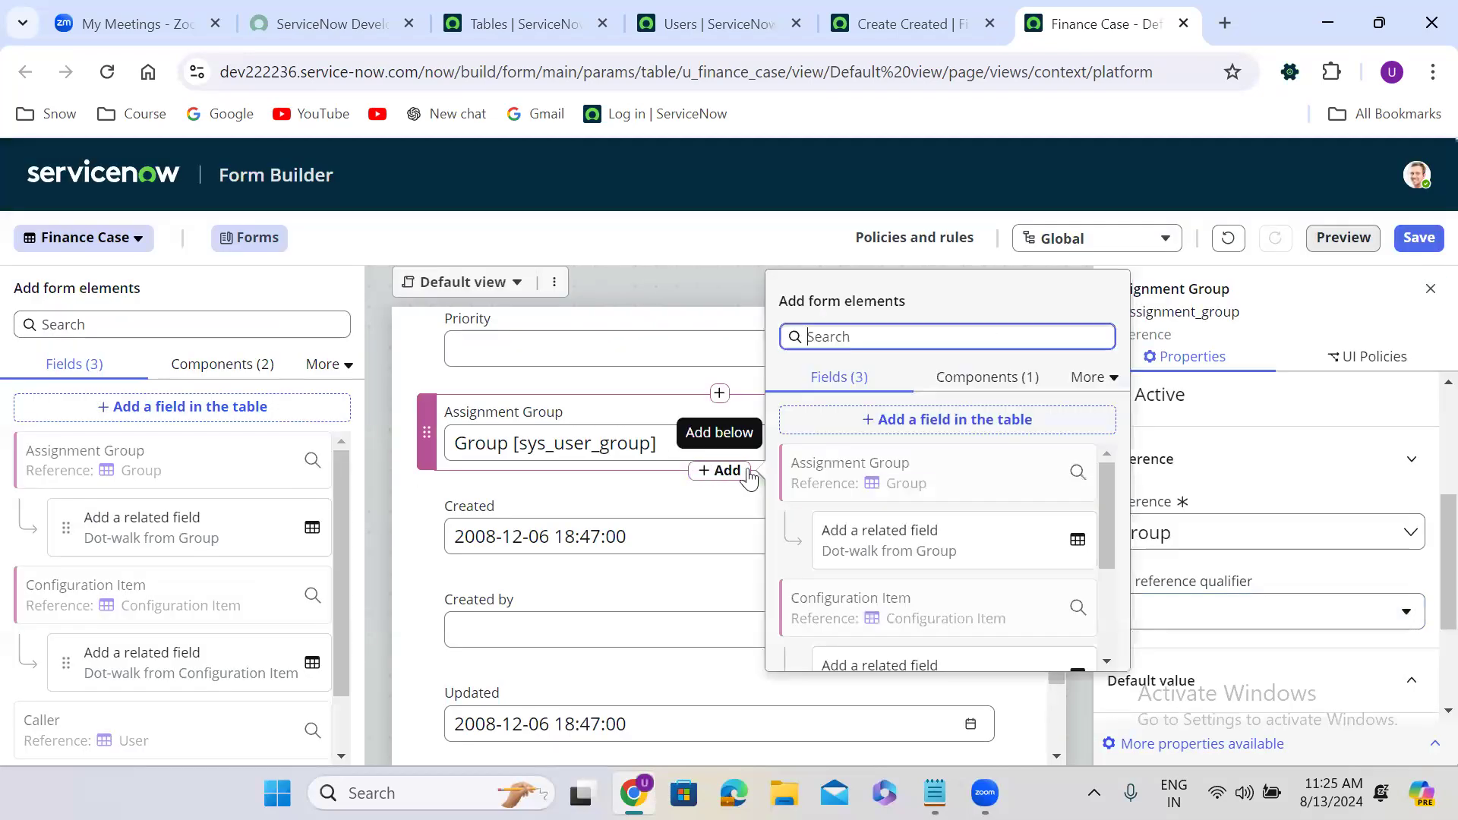
Start a new table field labelled 'Assigned To' below Assignment Group.
click(949, 423)
click(567, 388)
key(ctrl+a)
key(BackSpace)
text(Assigned T)
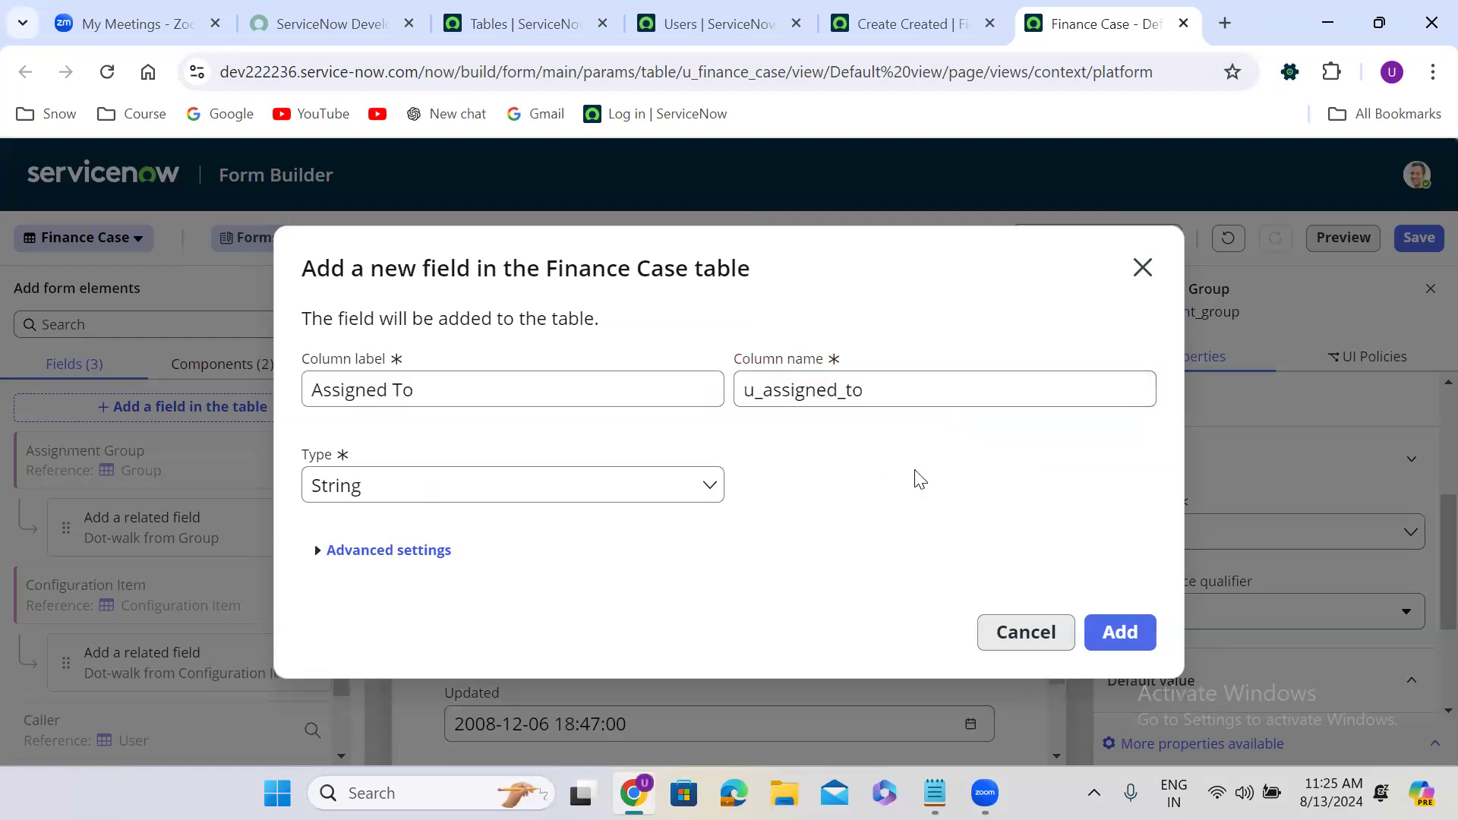
Make it a Reference to the User (sys_user) table and create it.
click(531, 494)
text(ref)
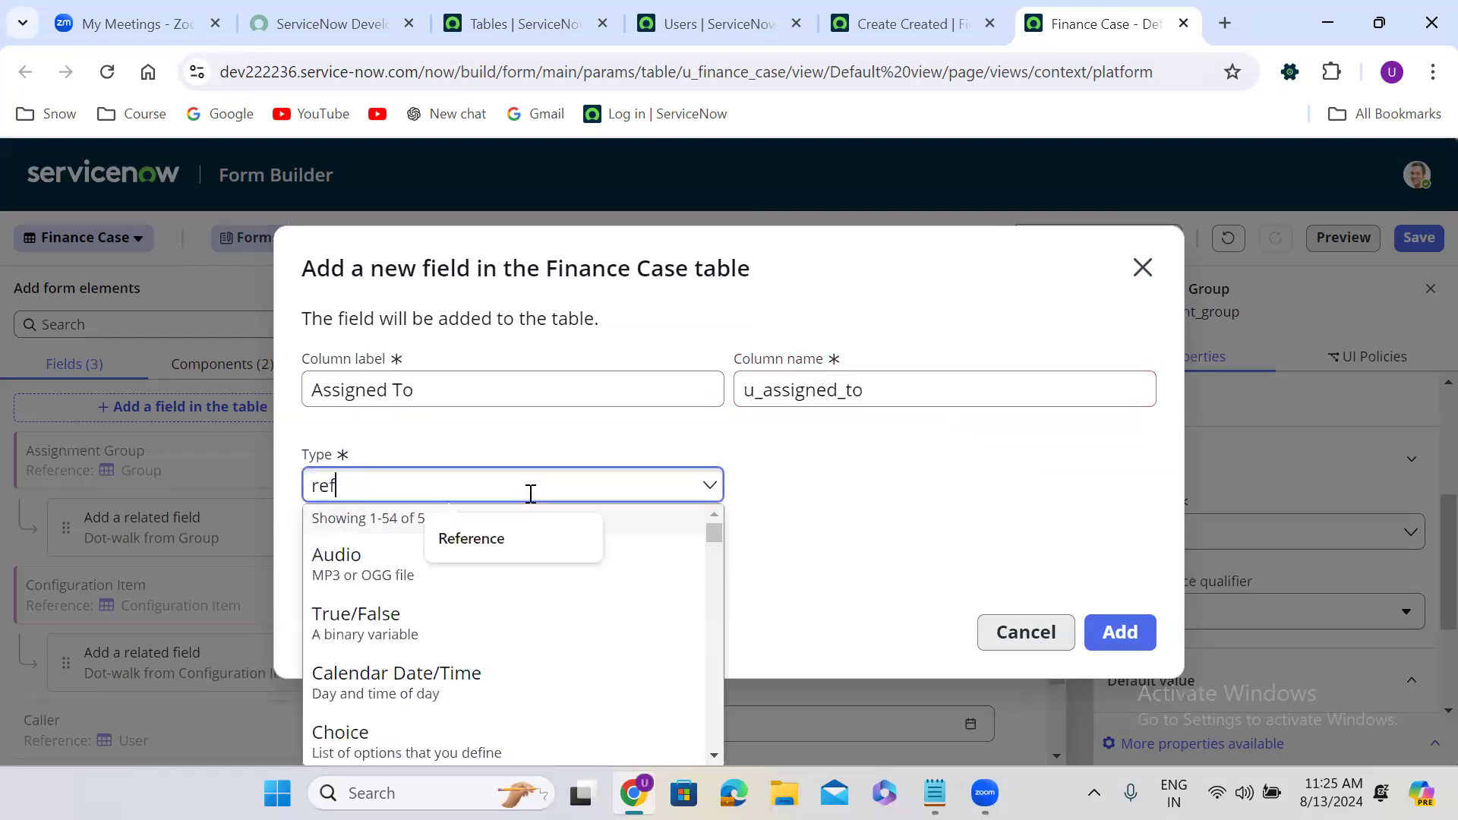
text(e)
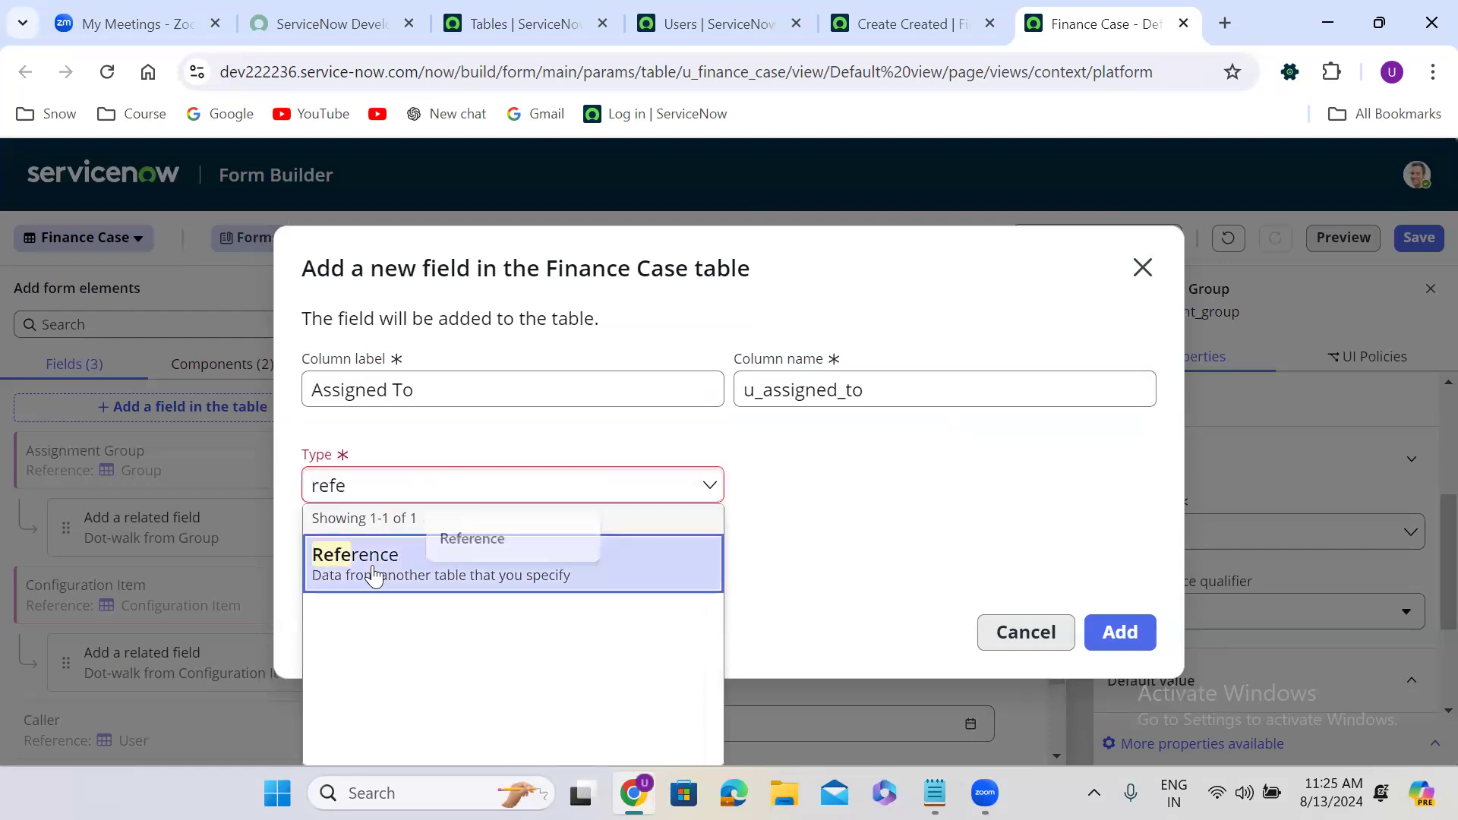
click(372, 575)
click(856, 487)
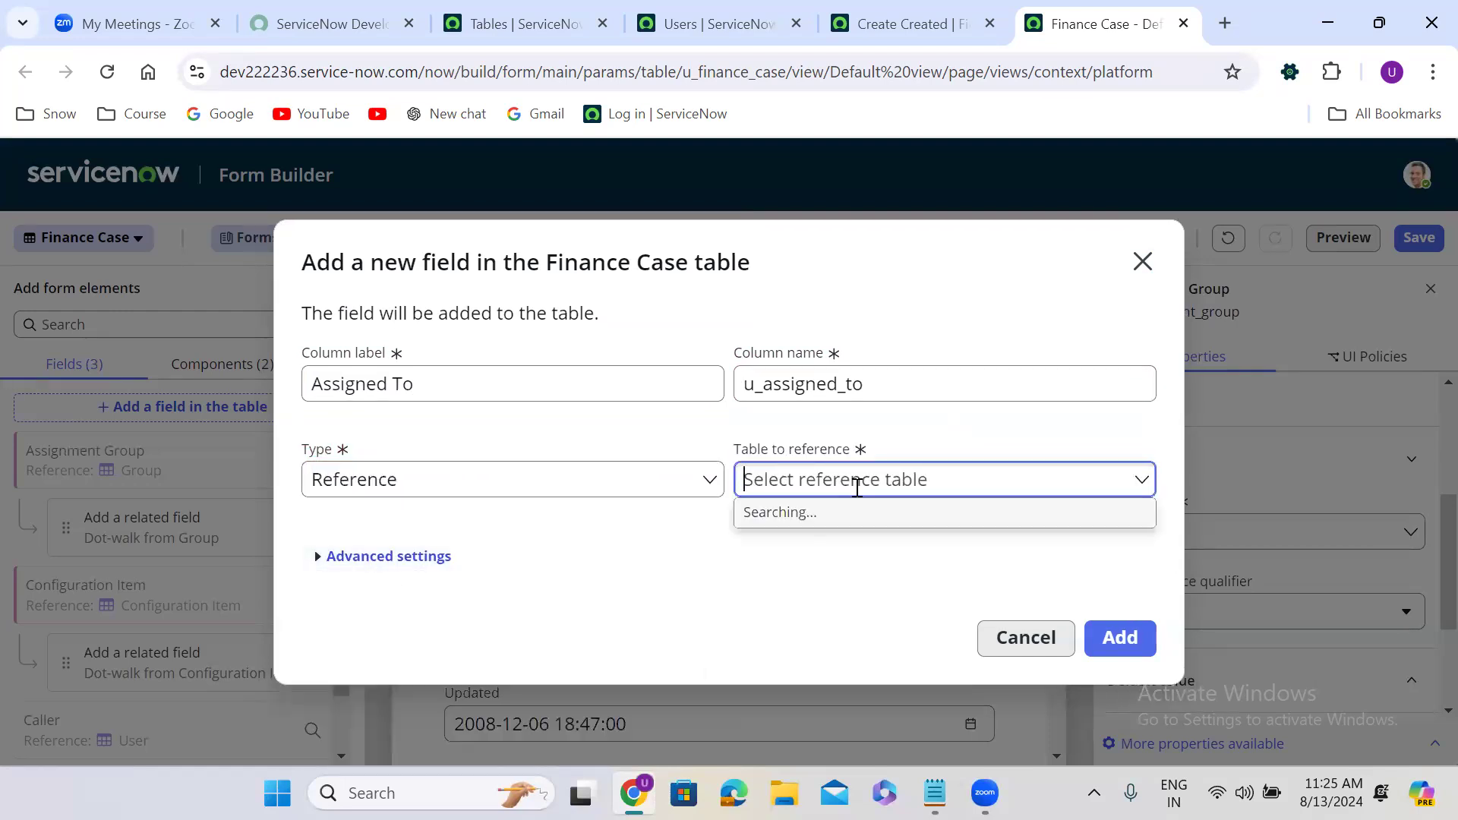
text(sys_user)
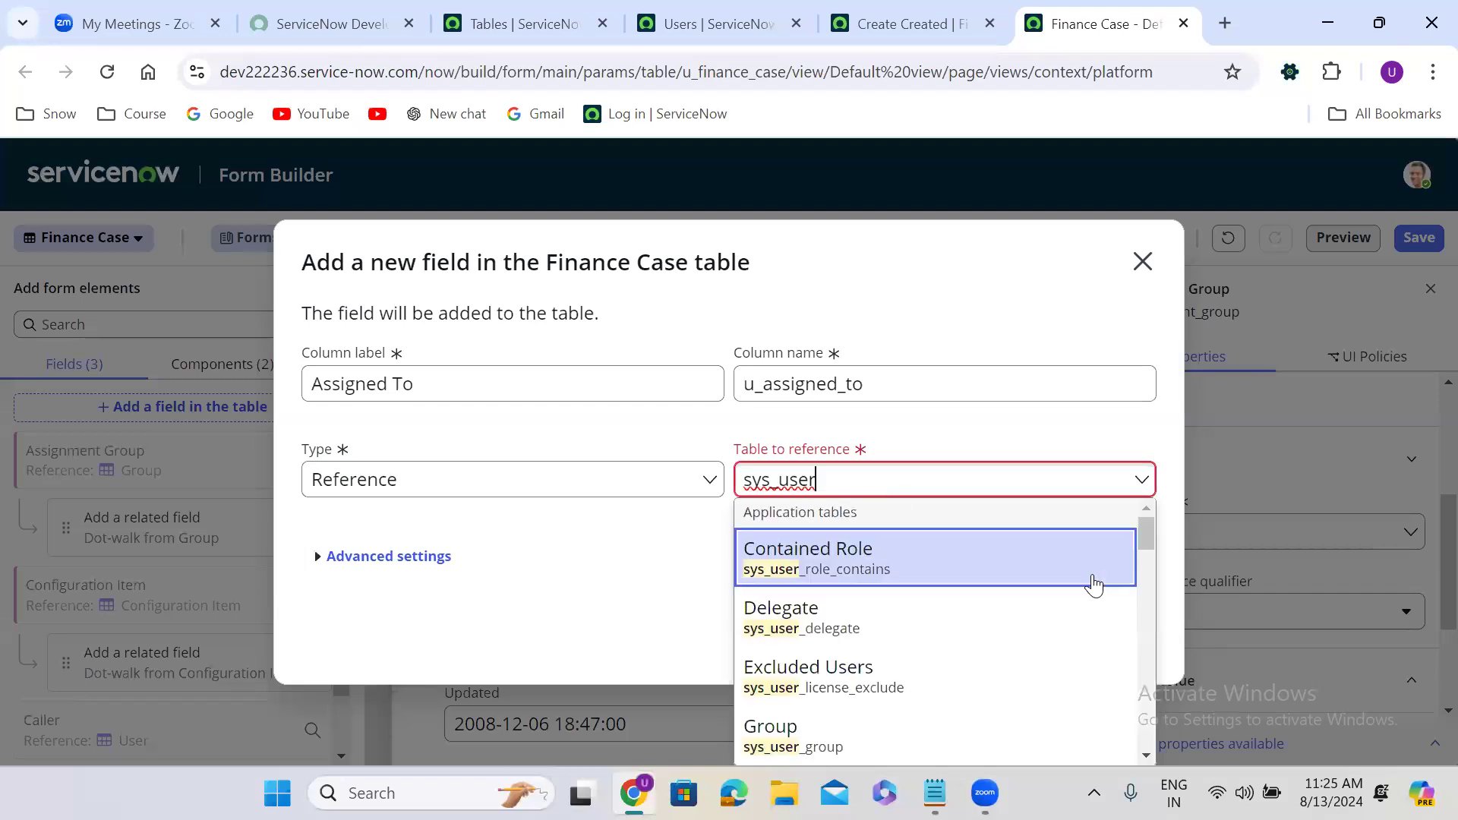
drag(1147, 533, 1147, 636)
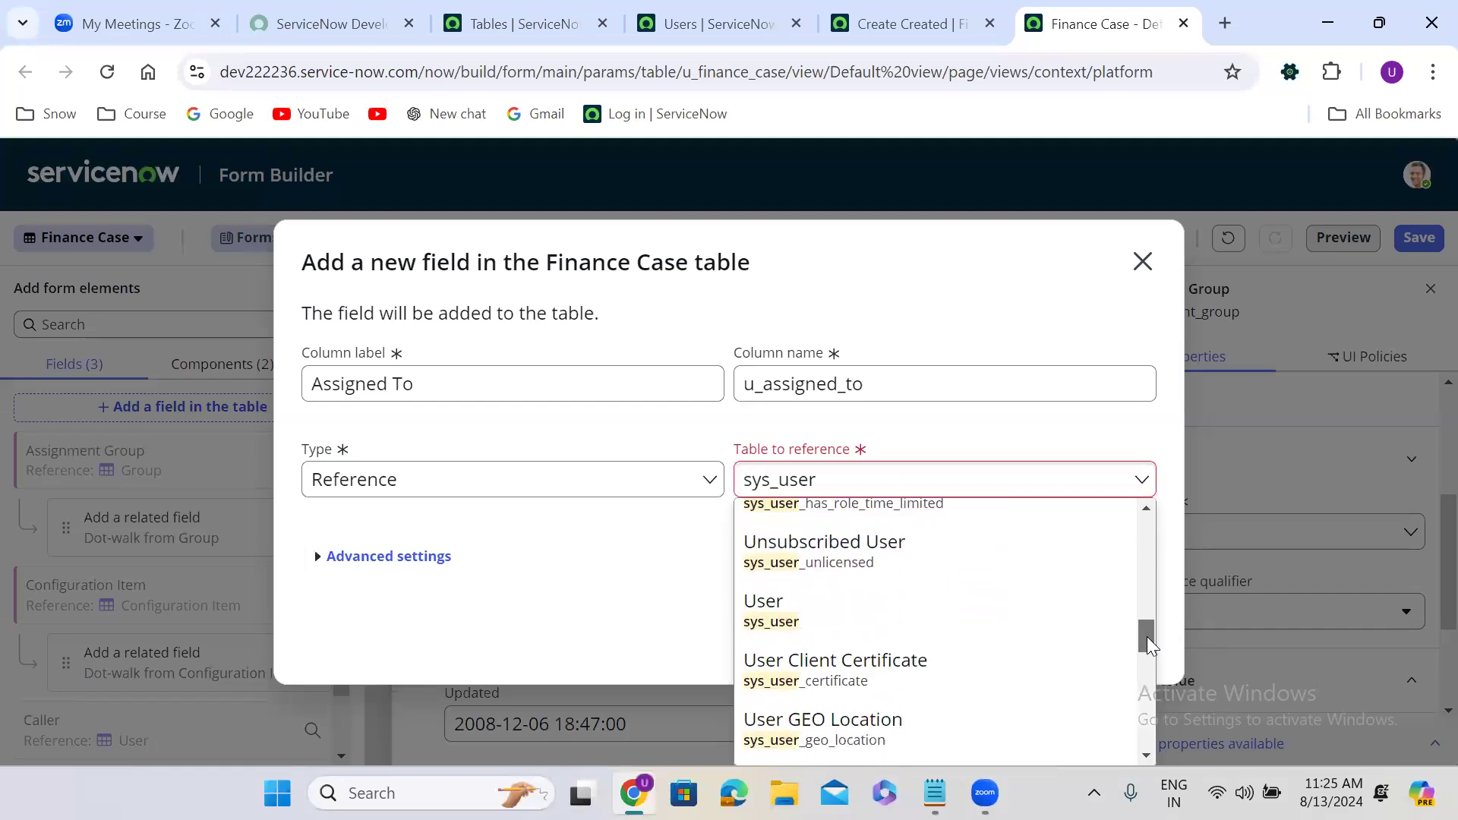
click(796, 604)
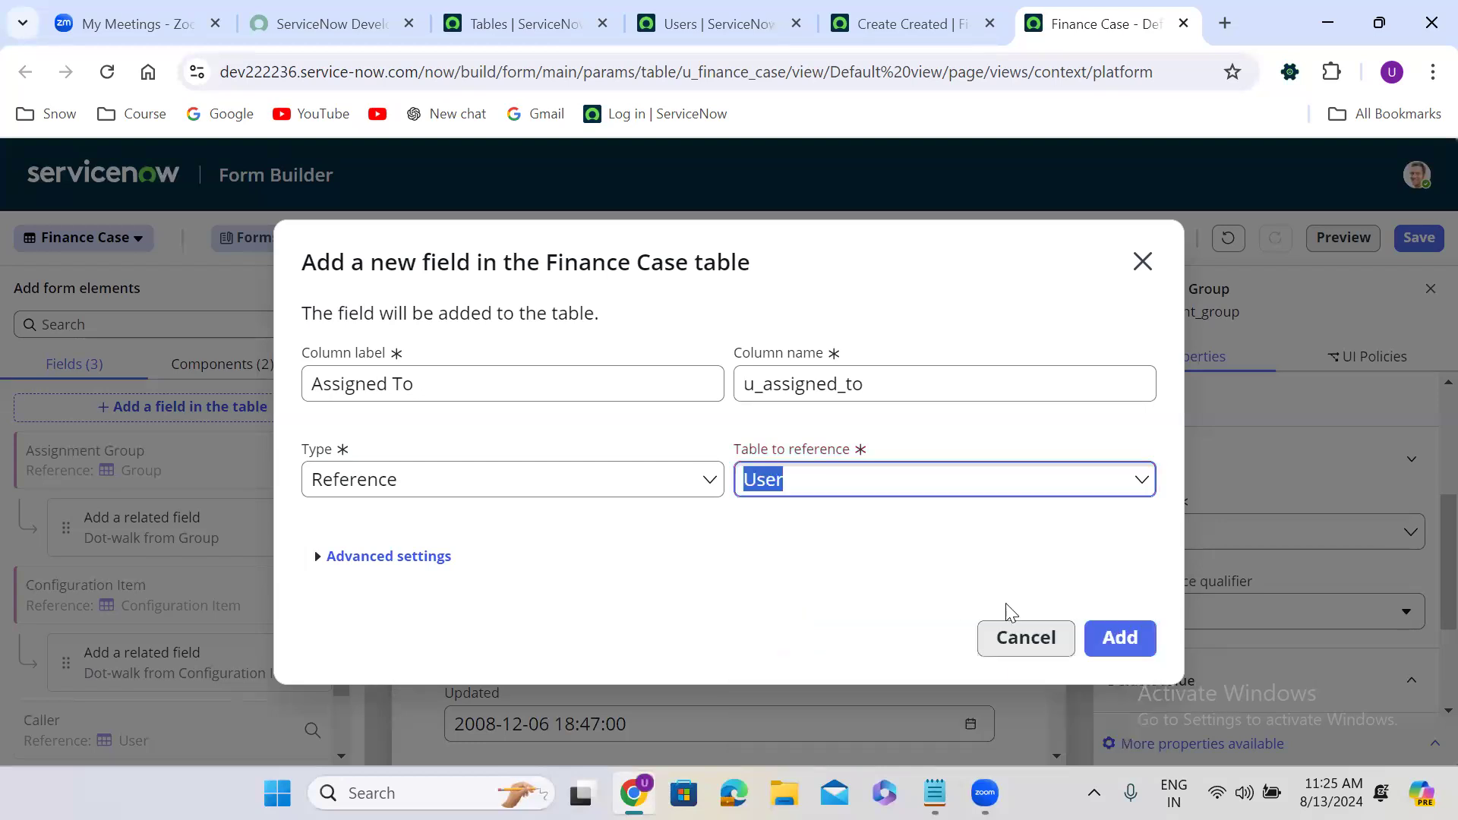
click(1135, 641)
click(1110, 617)
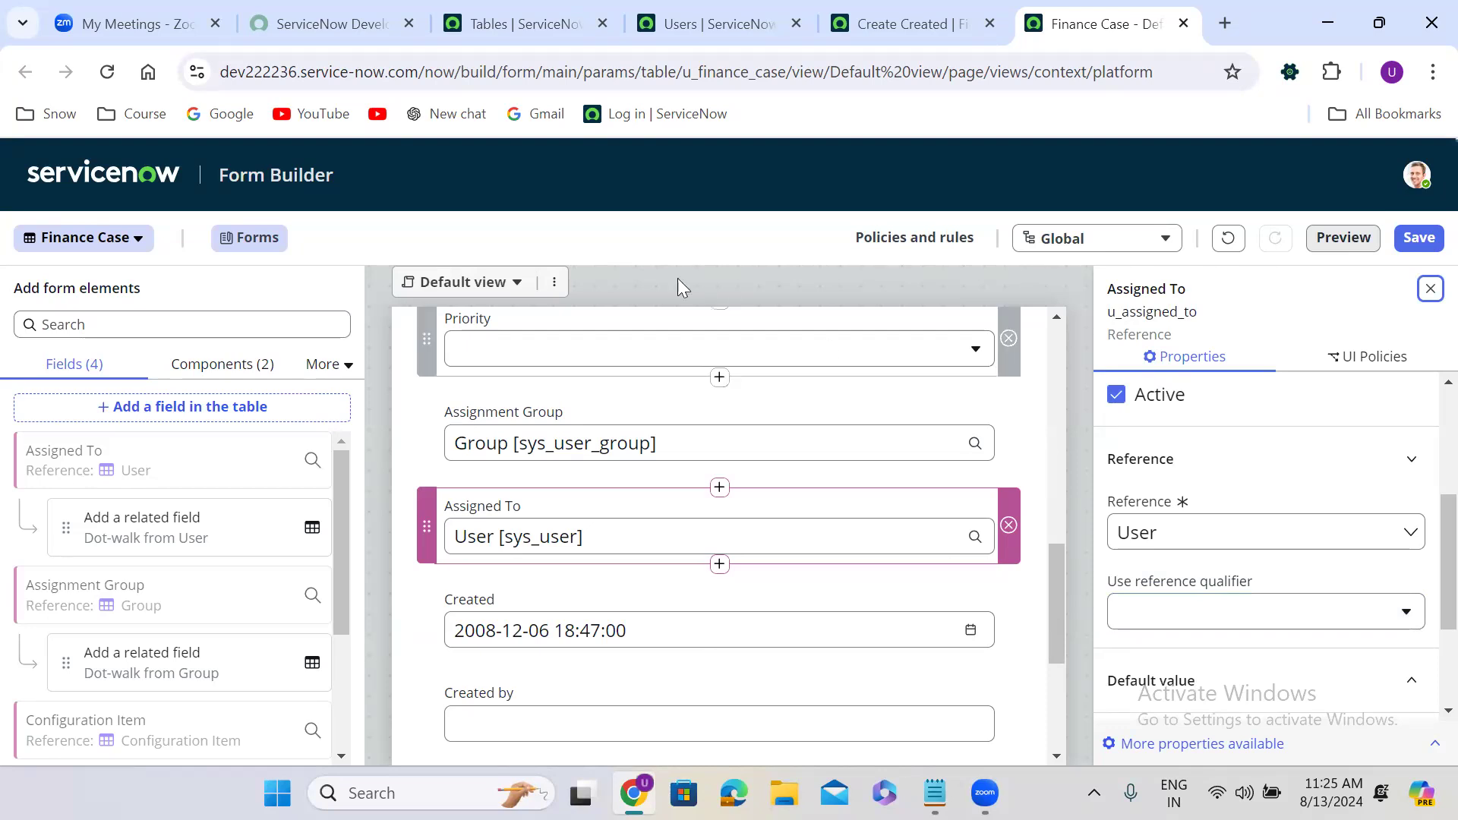
Save the form layout and reload the classic Finance Case new-record form.
click(1417, 239)
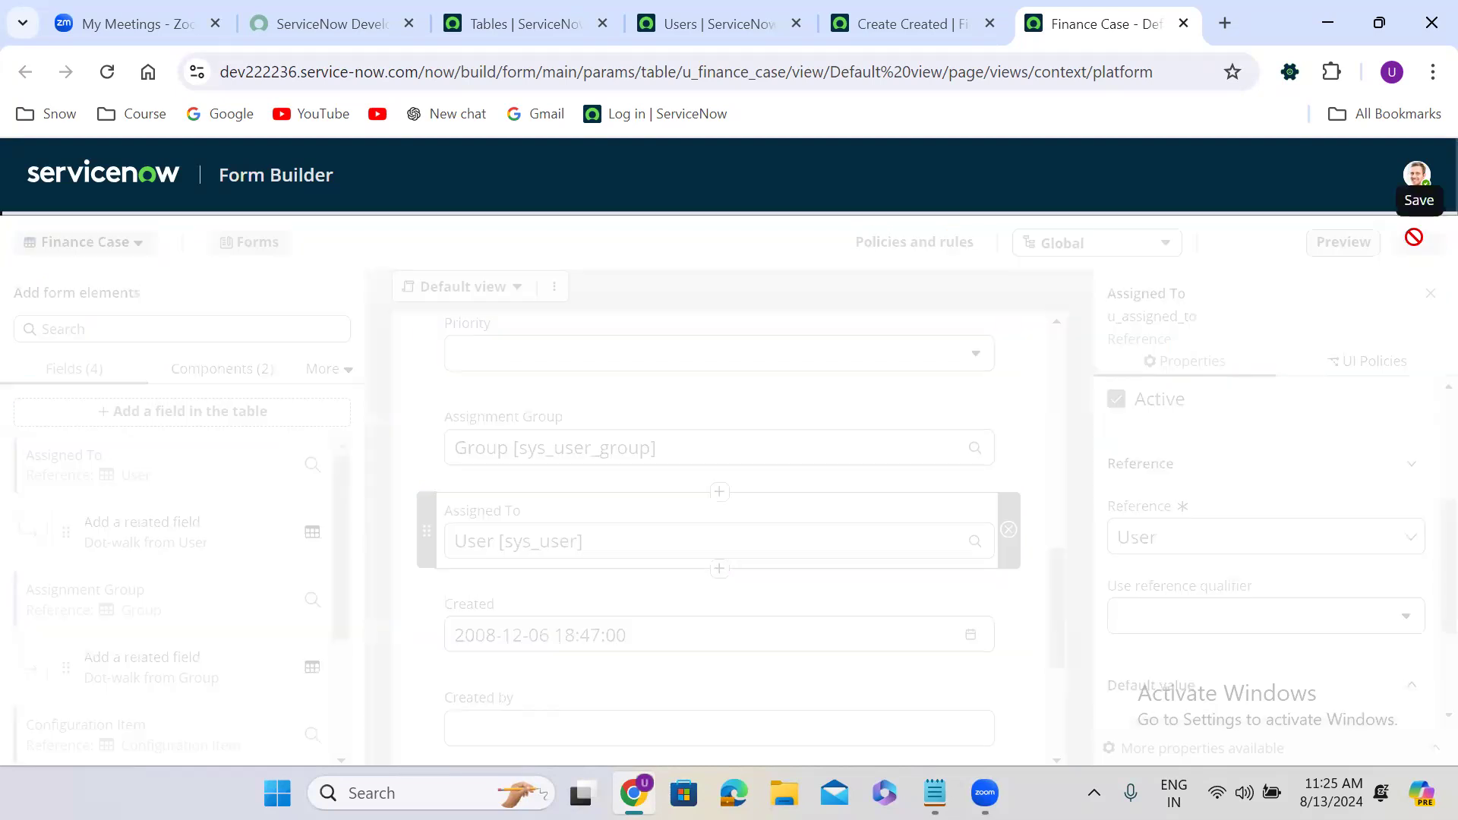
click(920, 9)
click(106, 73)
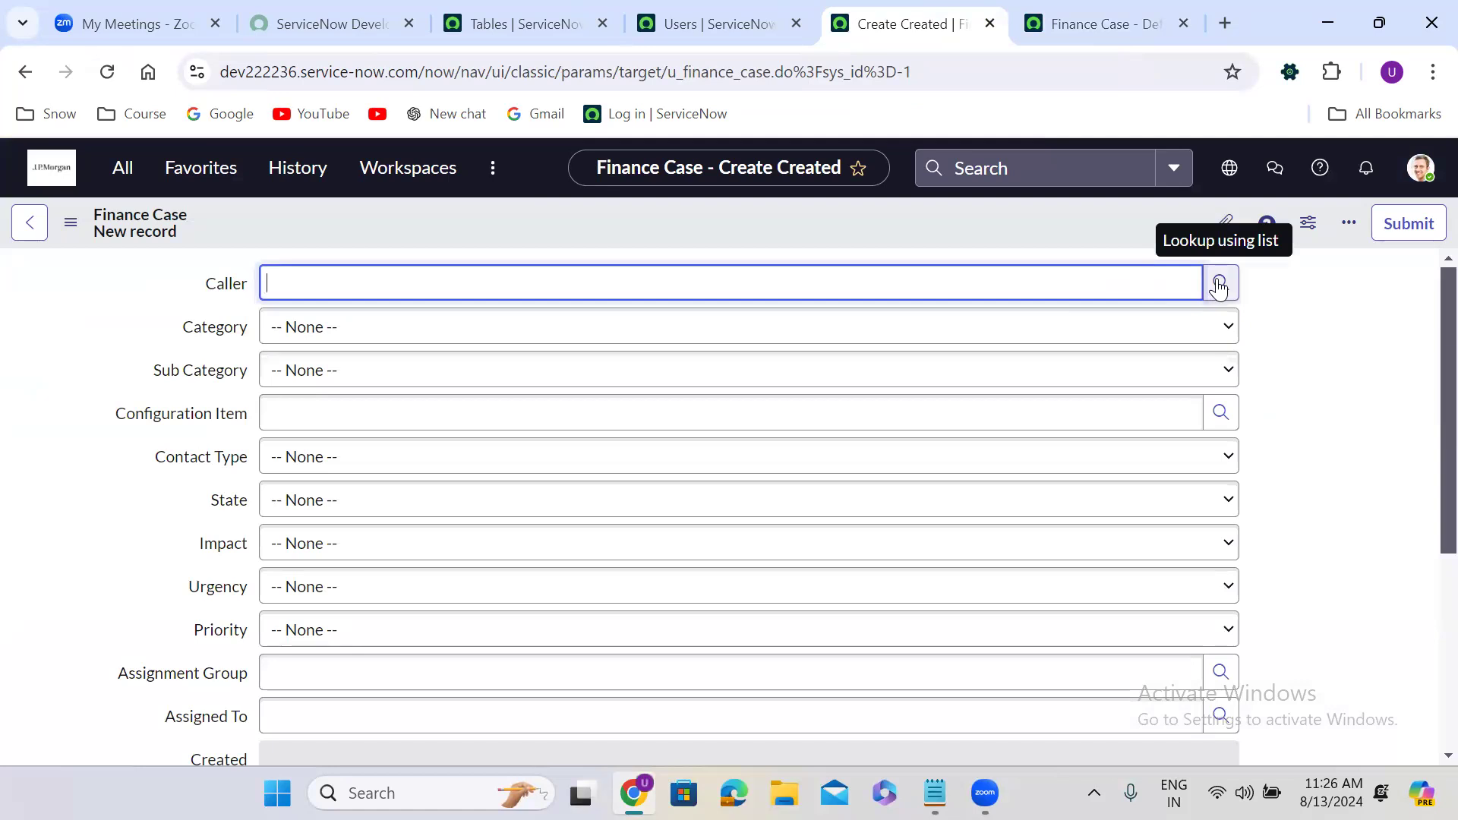
Check the Caller and Configuration Item lookups and the Category and Sub Category choices.
click(1219, 285)
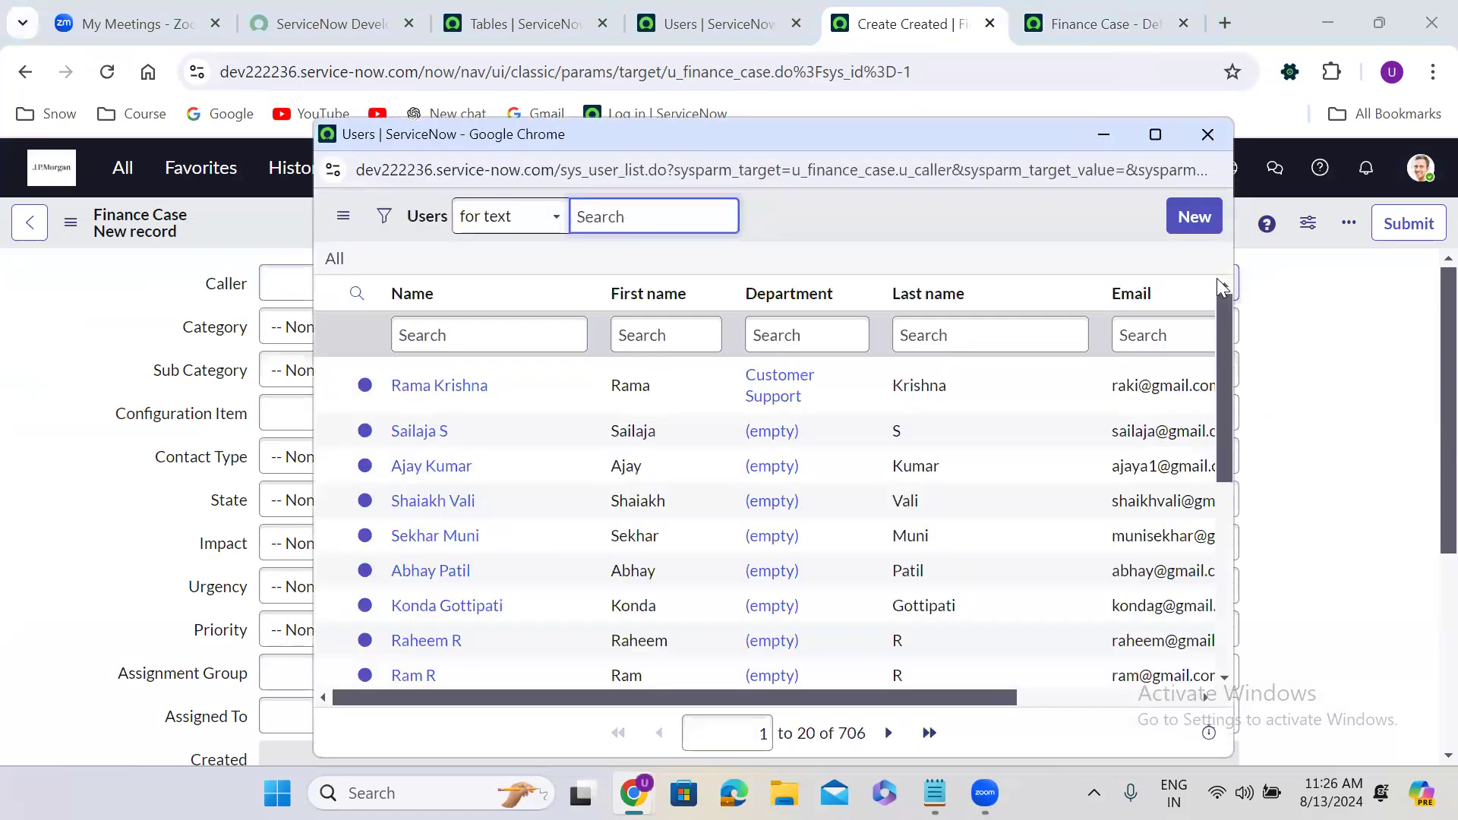
click(1207, 135)
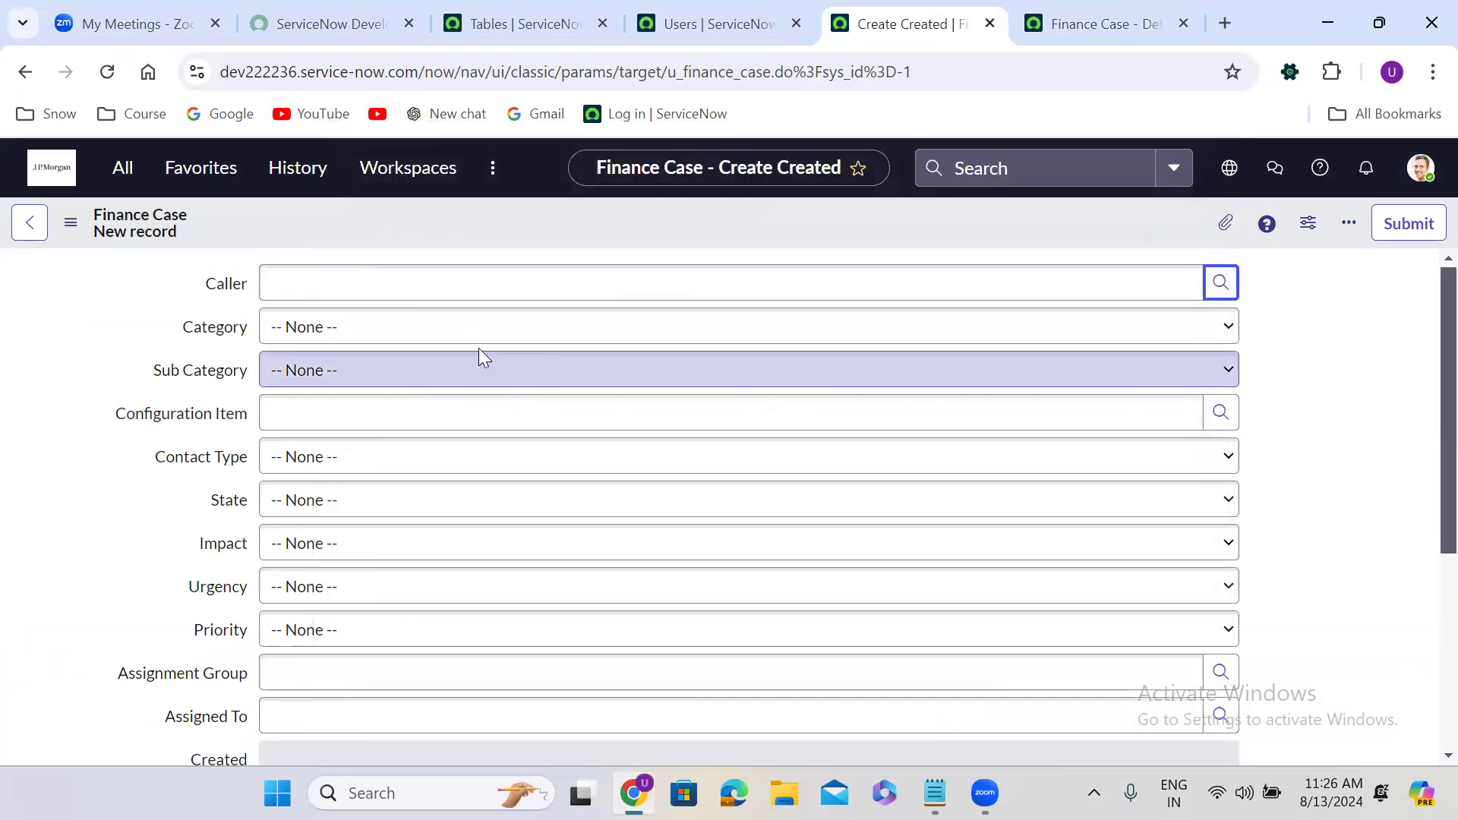
click(470, 334)
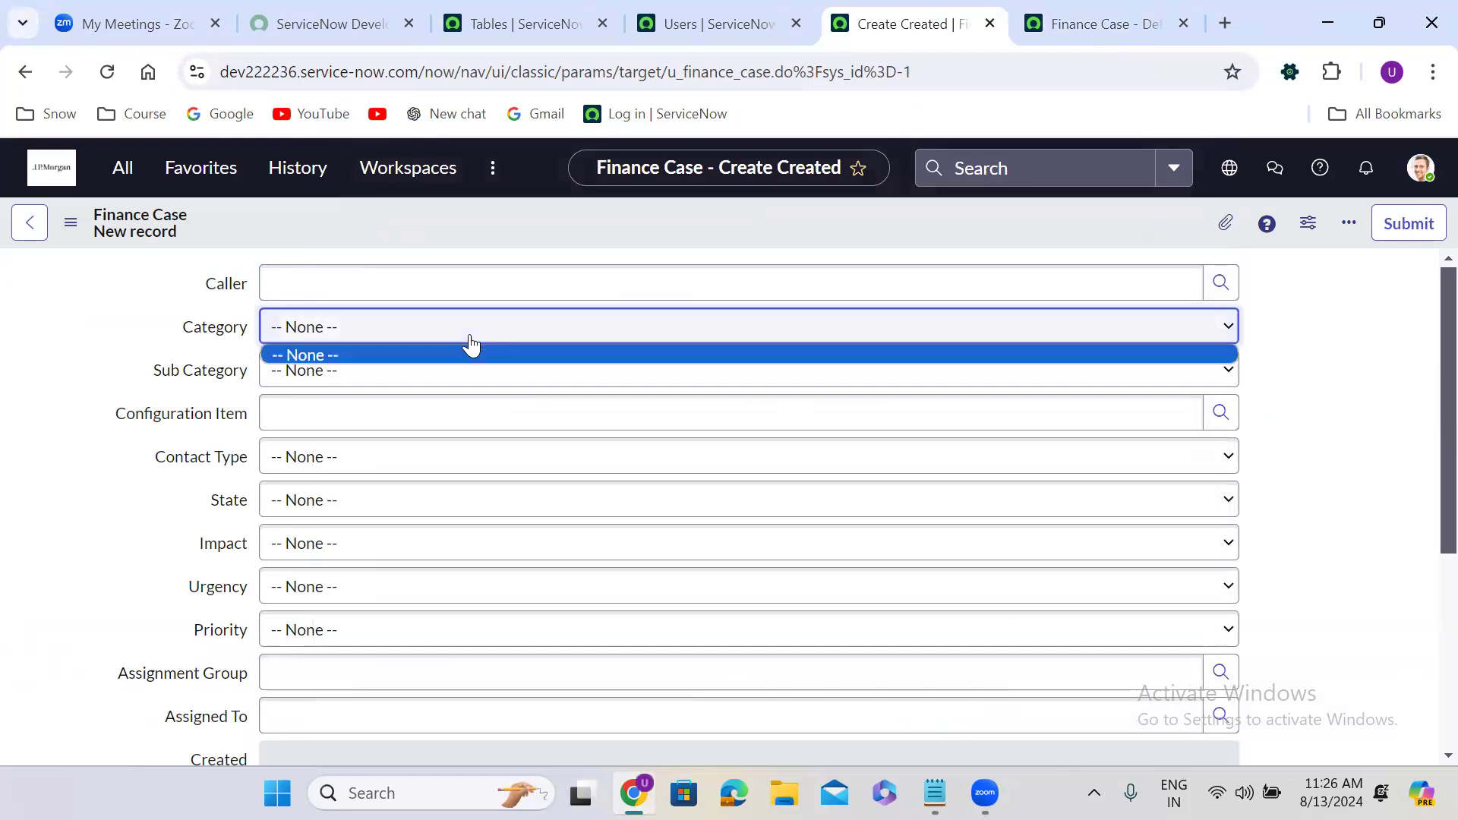
click(462, 382)
click(464, 385)
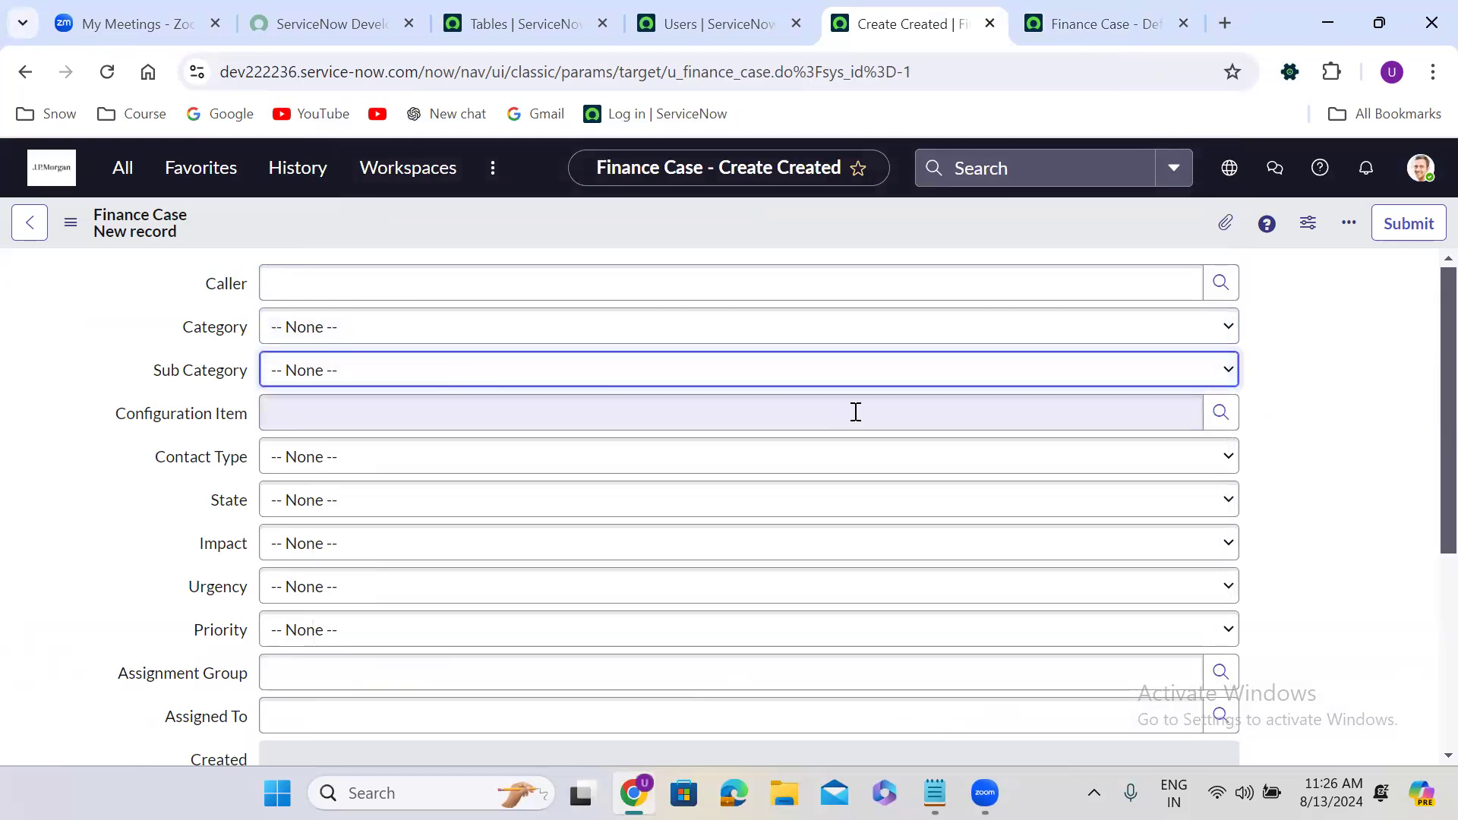
click(1222, 413)
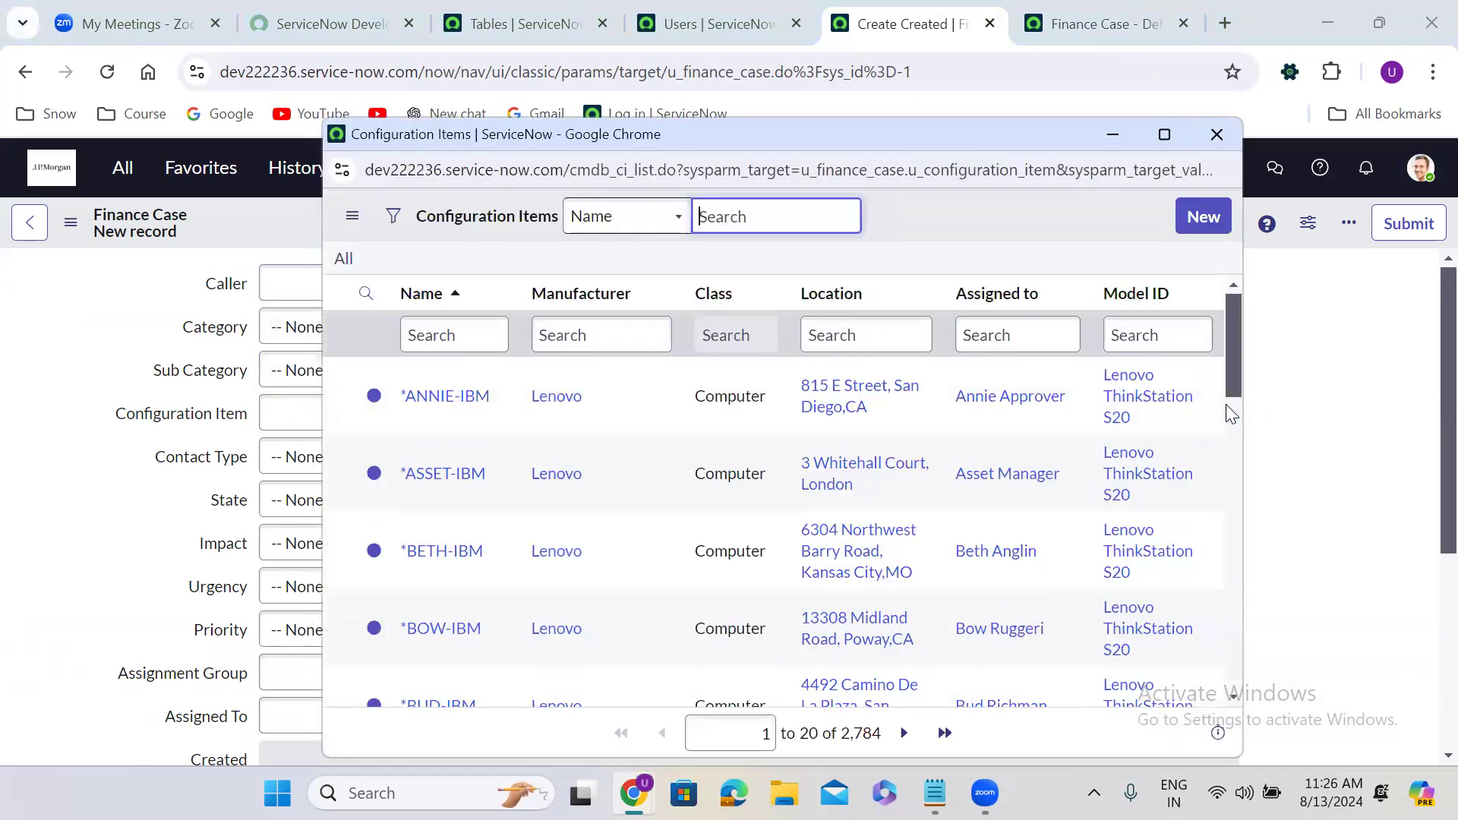
click(1214, 136)
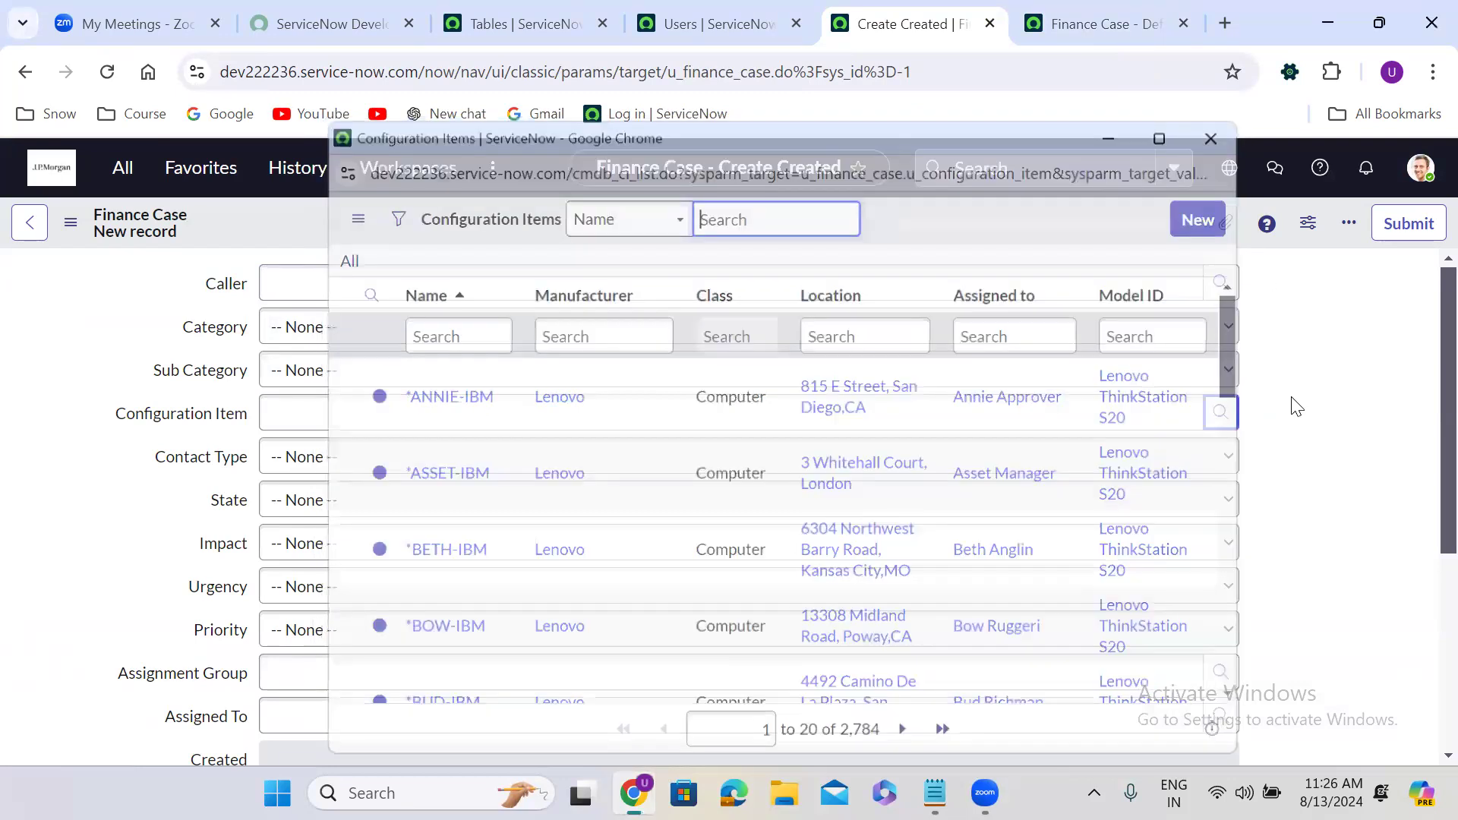
Check the Contact Type, State, Assignment Group and Assigned To fields, then return to Form Builder.
scroll(1297, 406, down, 1)
scroll(1296, 406, down, 2)
click(1015, 287)
click(949, 307)
click(882, 321)
click(882, 322)
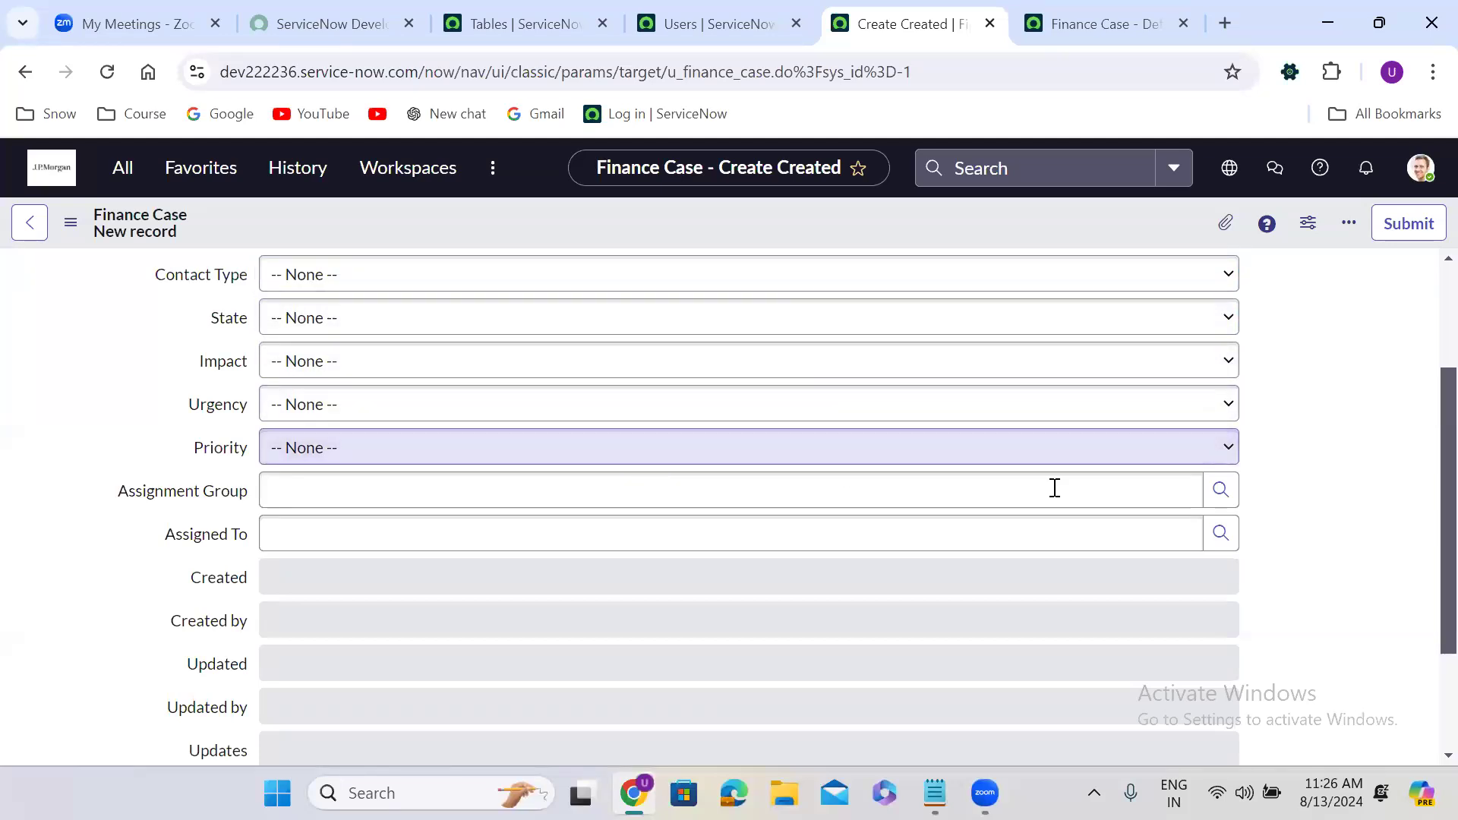
click(1217, 495)
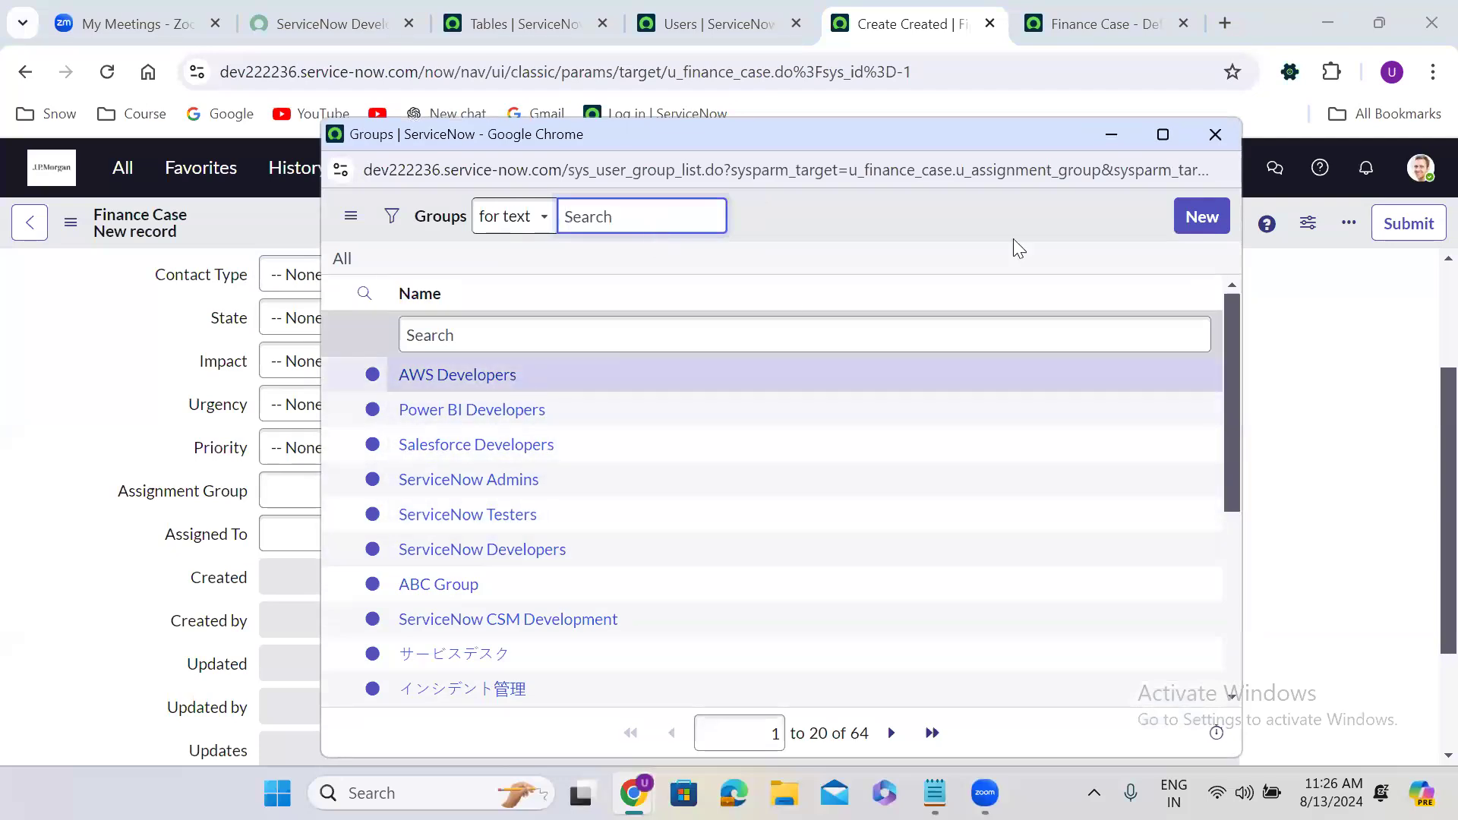
click(1215, 135)
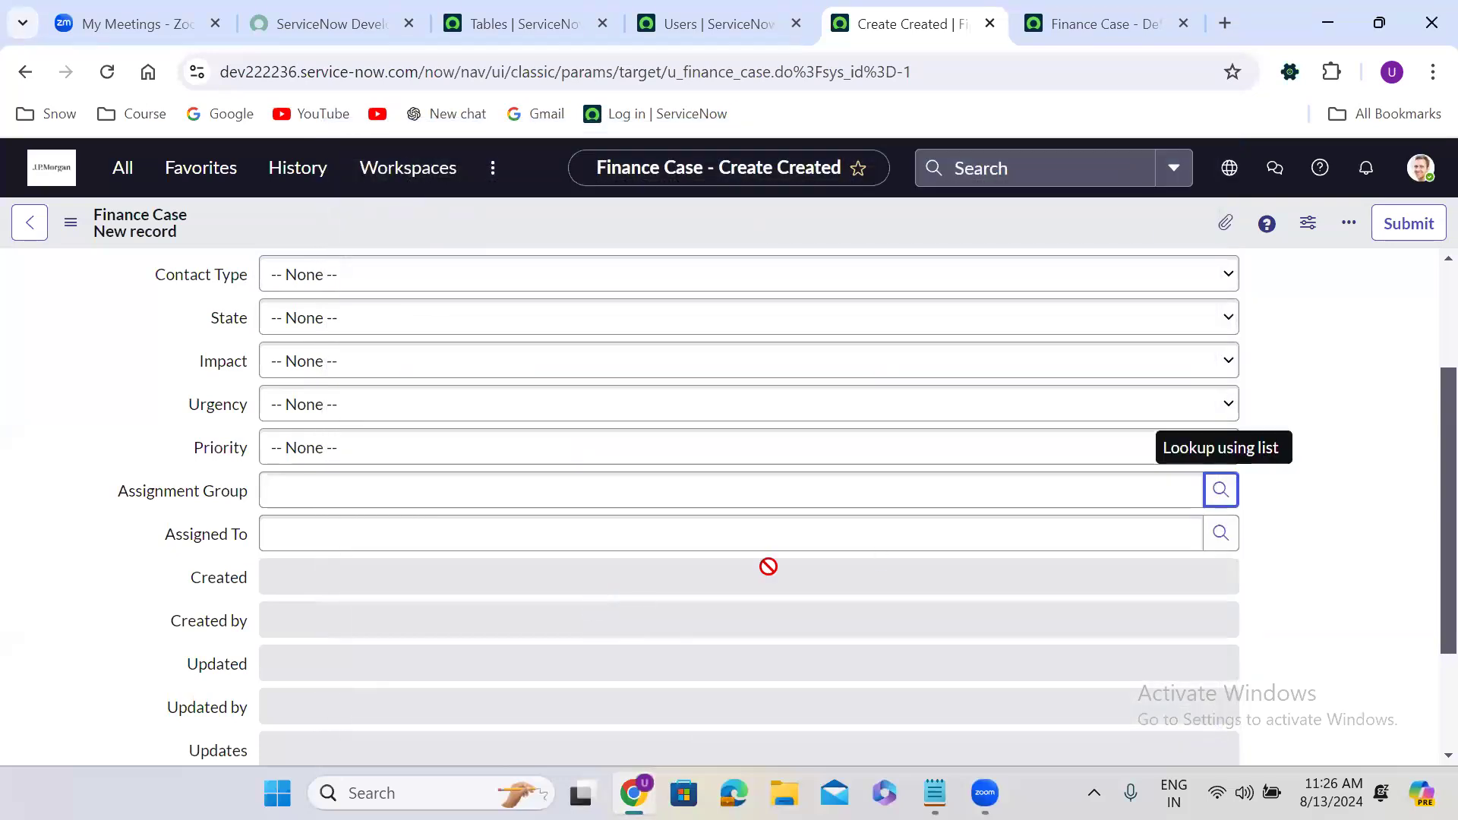
click(1218, 535)
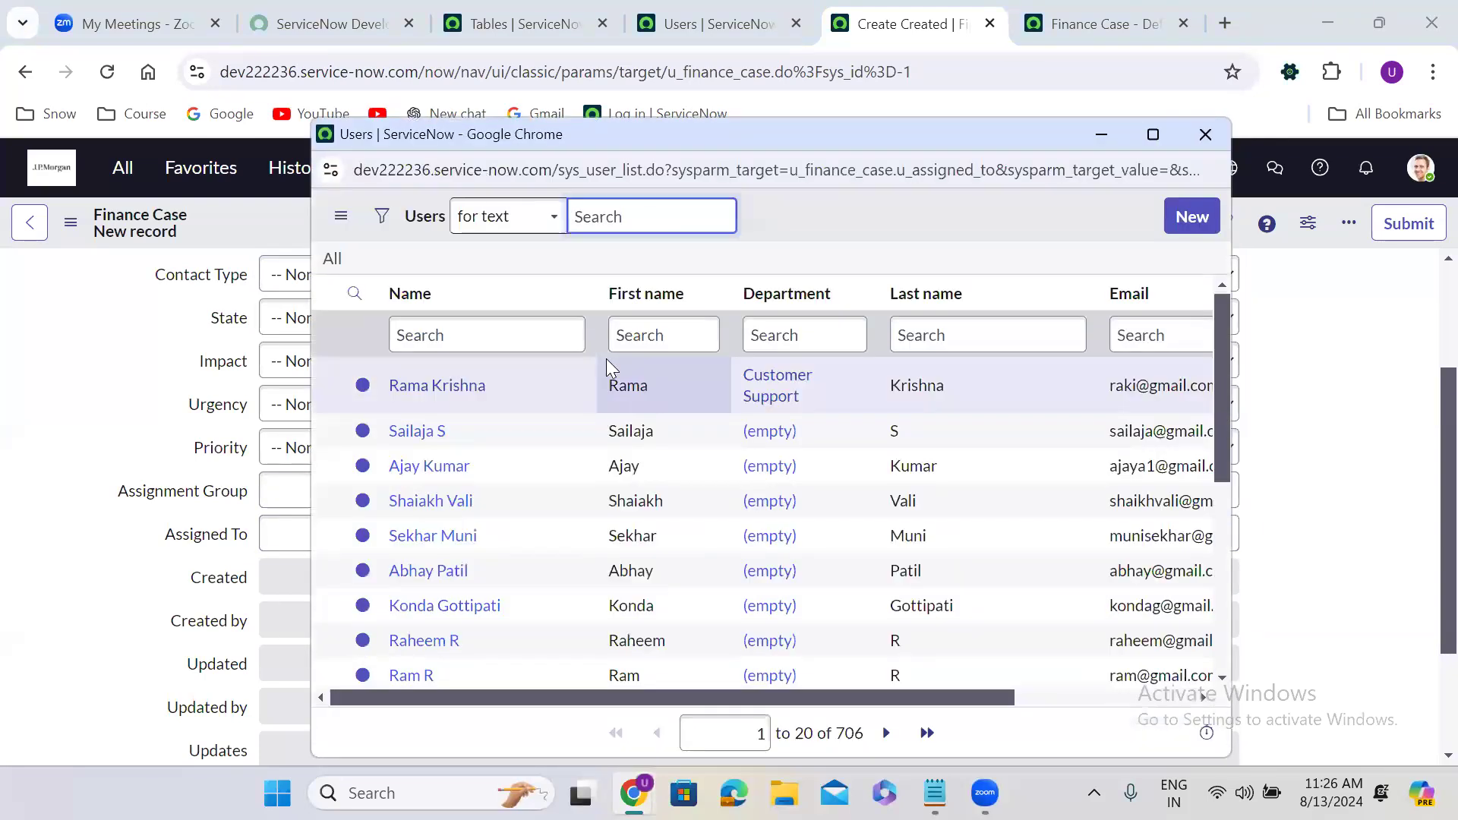
click(1189, 140)
scroll(1426, 281, up, 3)
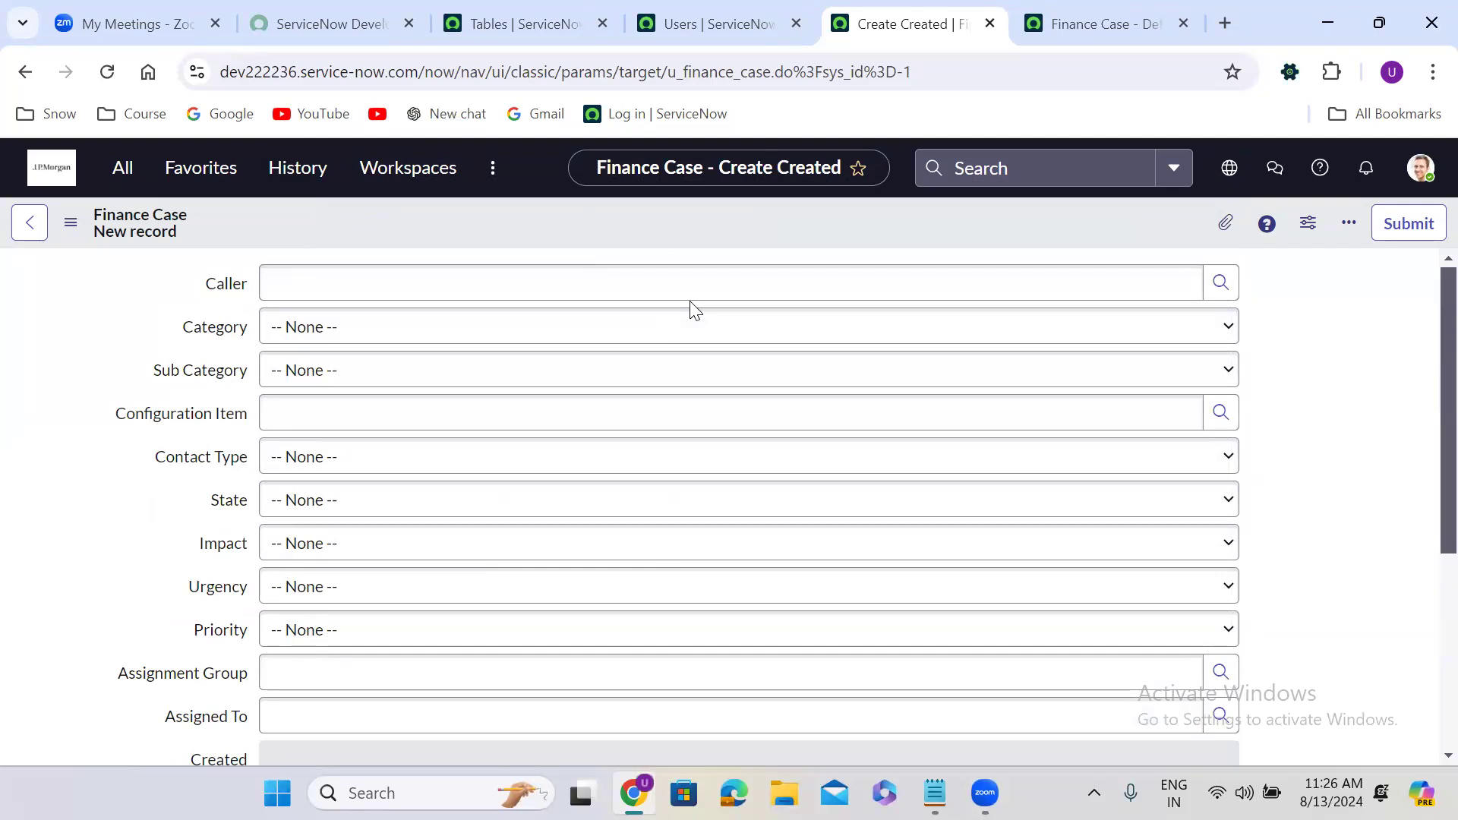
click(1084, 26)
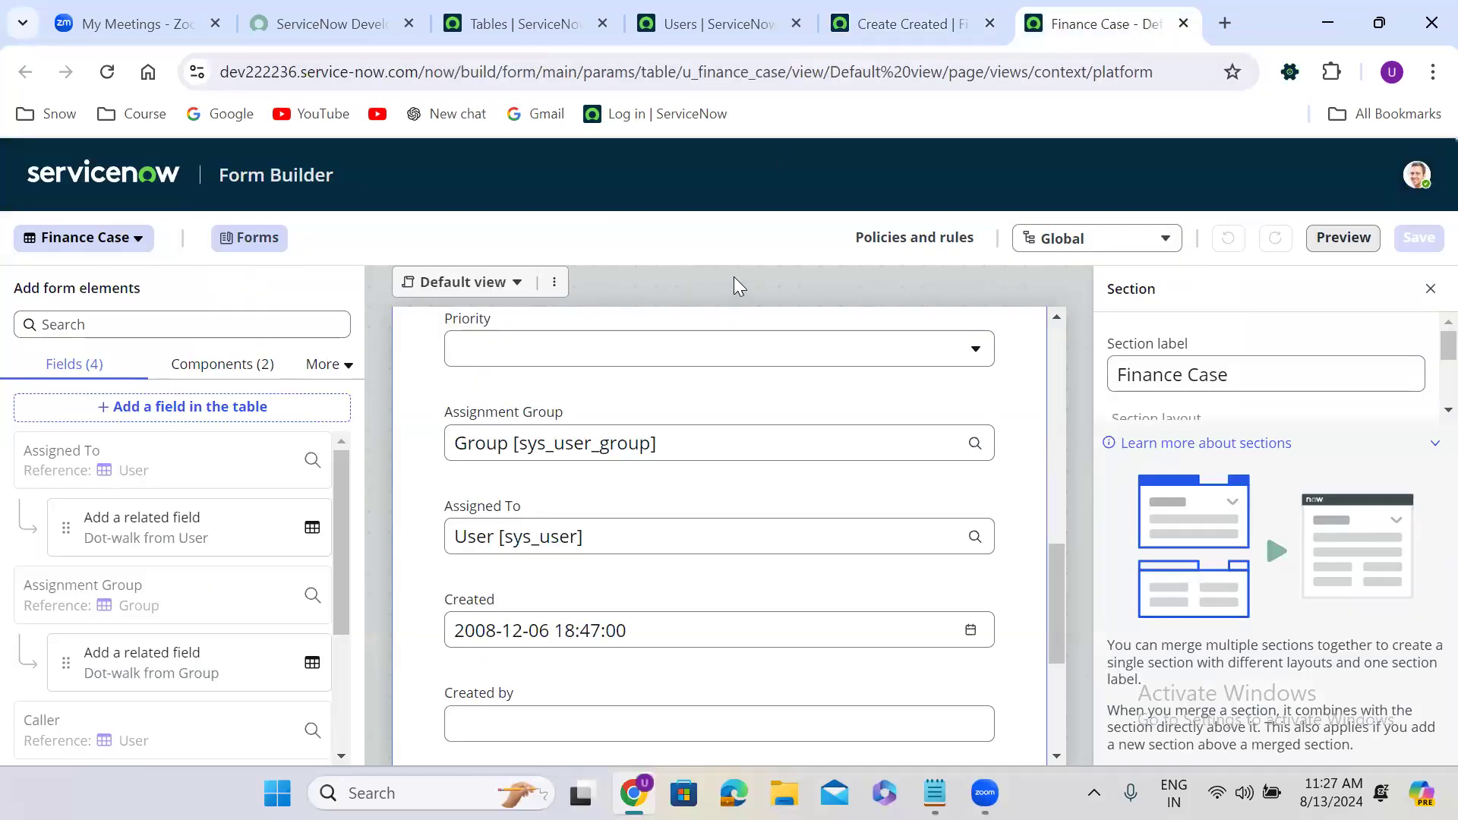
Switch the Finance Case section from a one-column to a two-column layout.
scroll(1056, 326, up, 5)
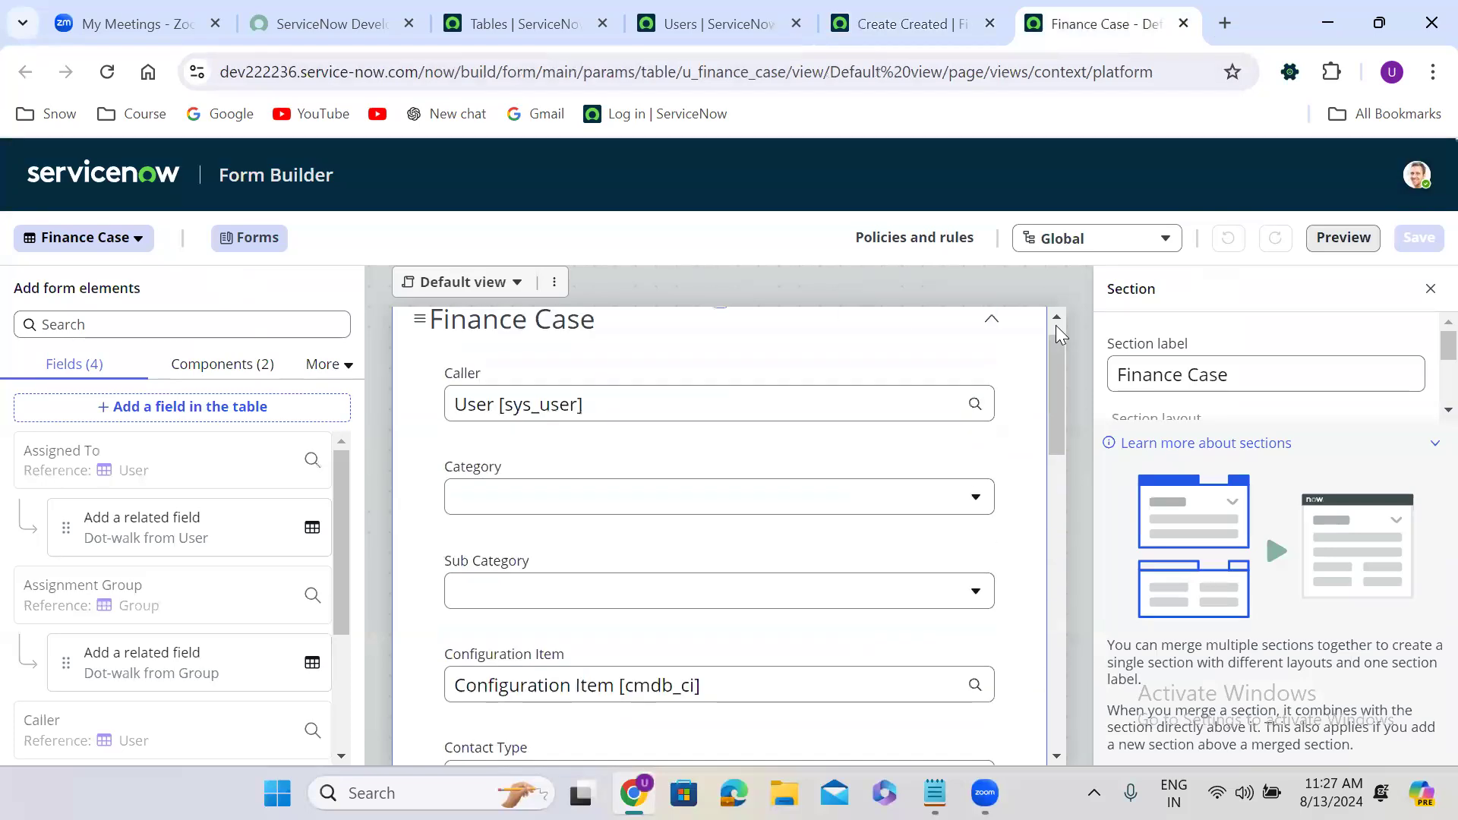
scroll(1055, 325, up, 1)
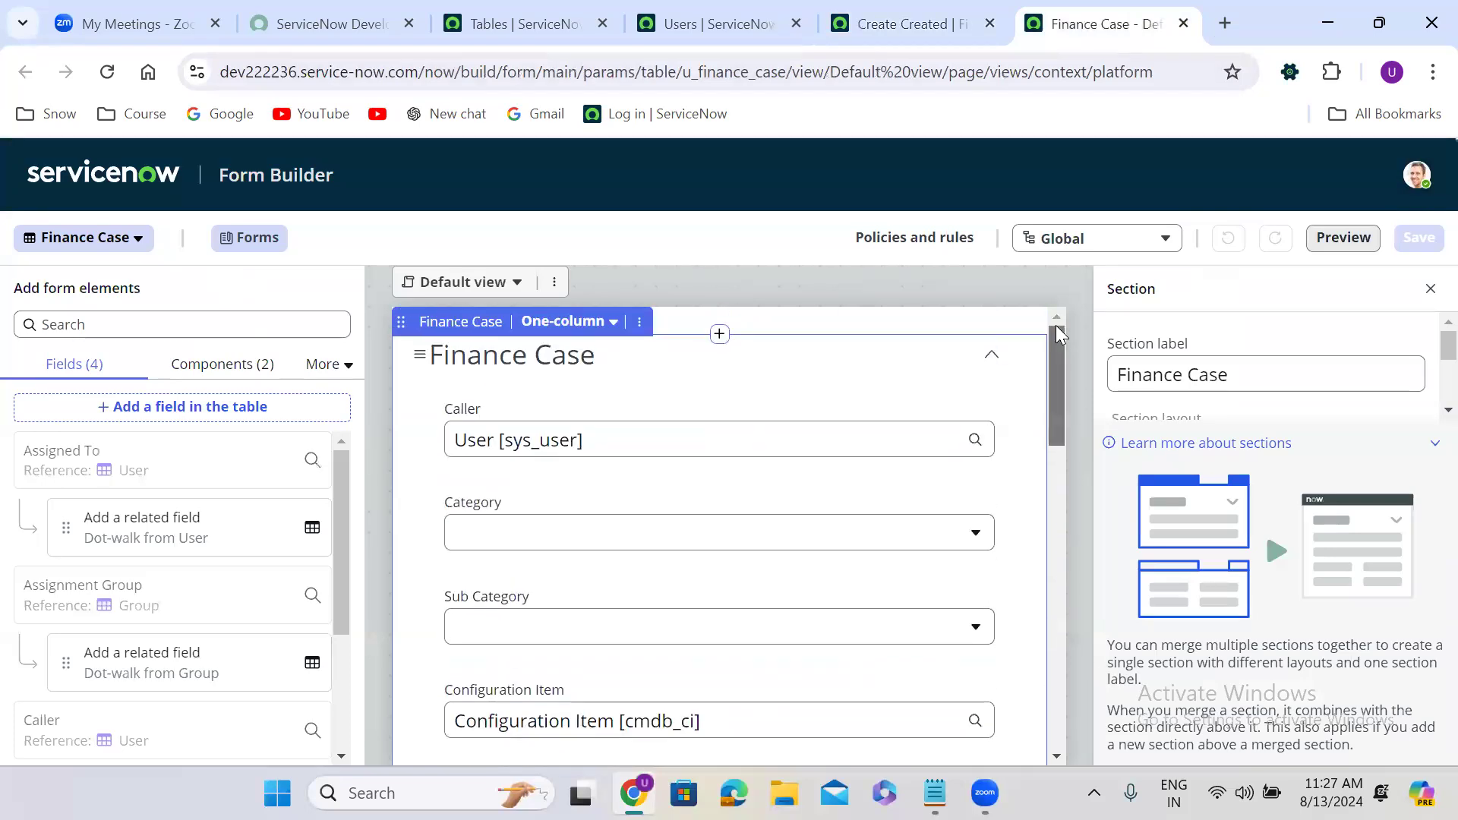
click(573, 322)
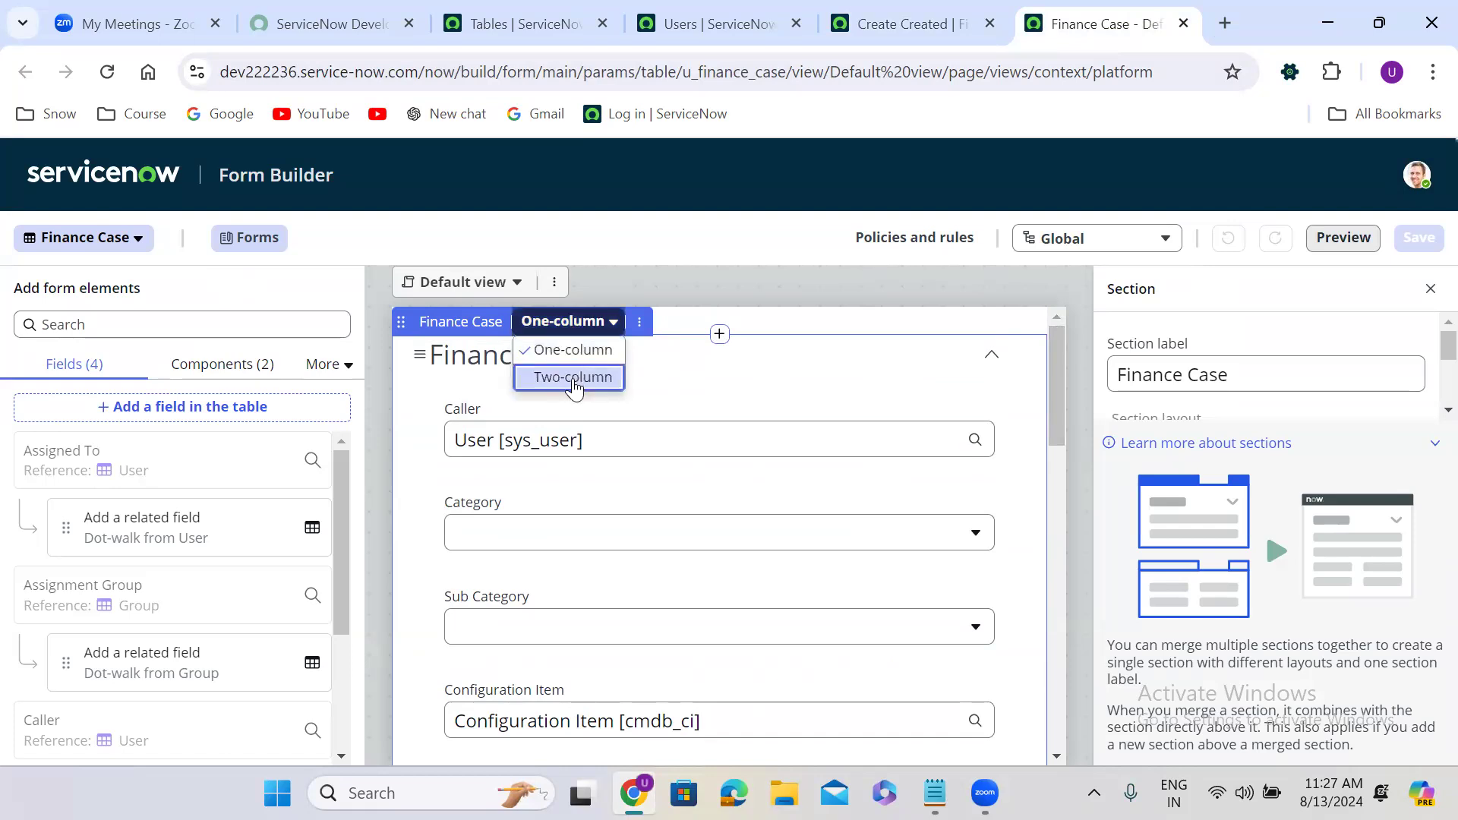
click(574, 378)
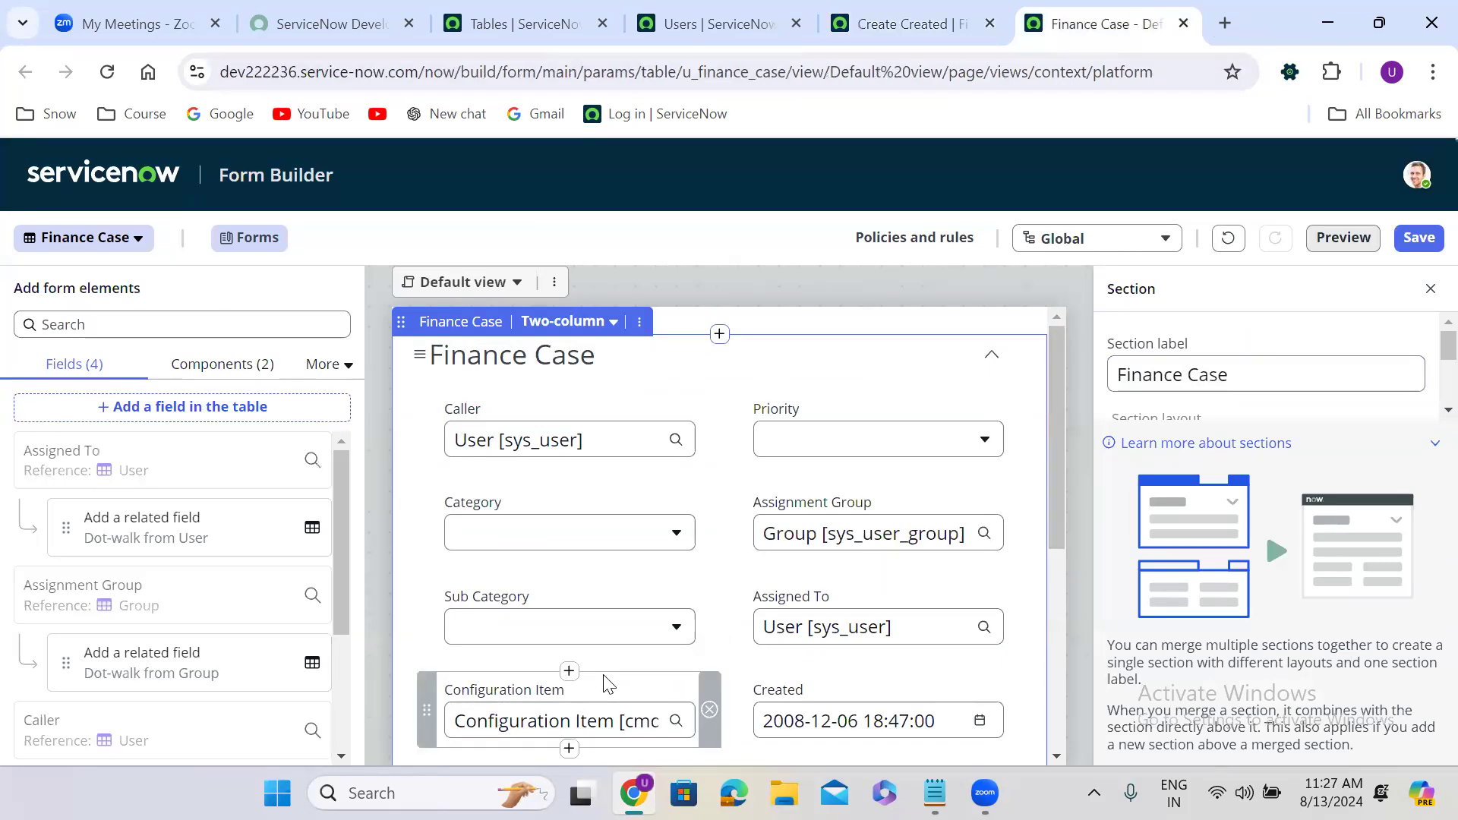
Move State and Contact Type to the top of the right column.
drag(1054, 469, 1054, 626)
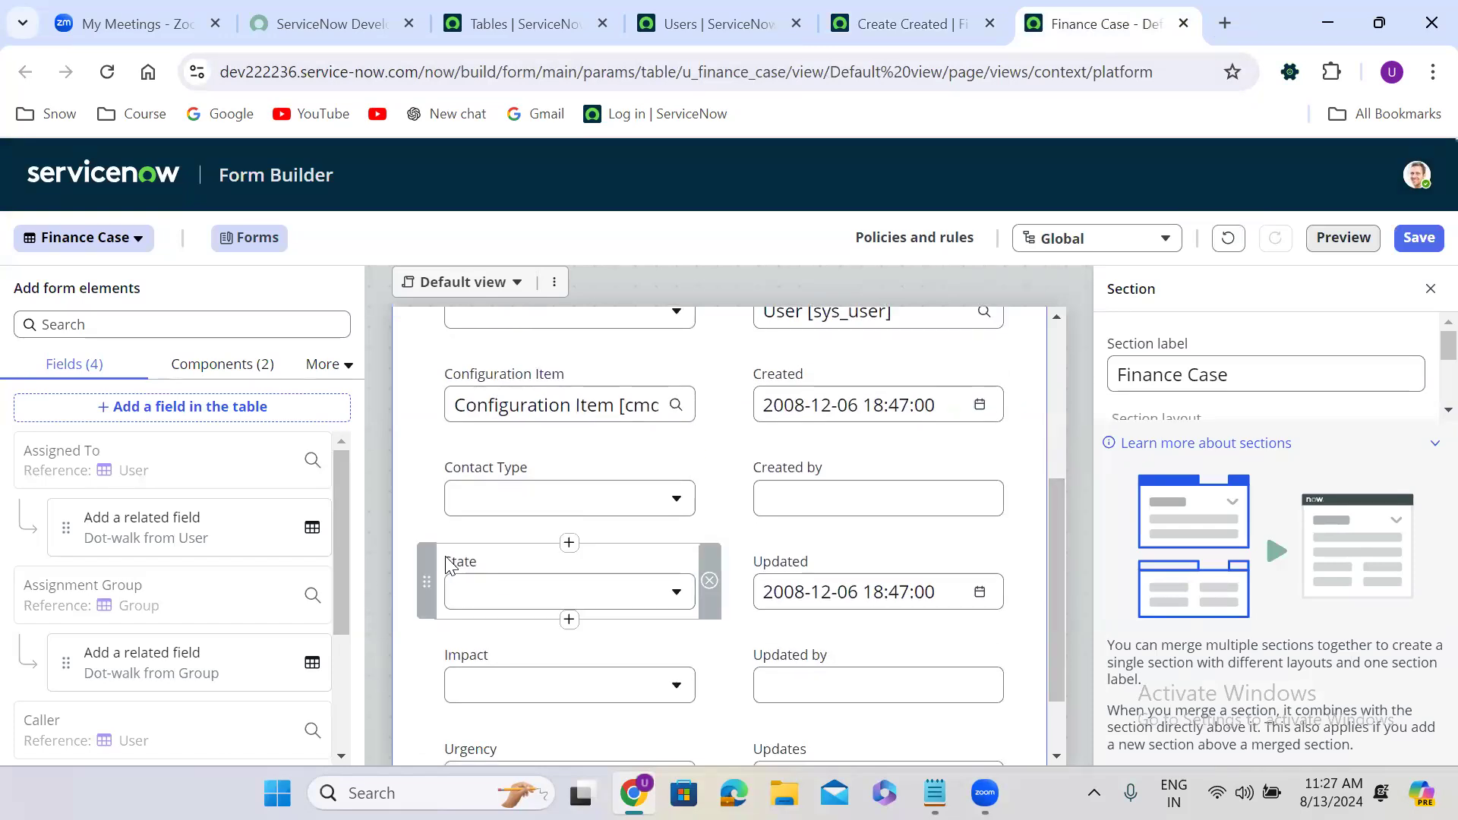
drag(431, 566, 872, 402)
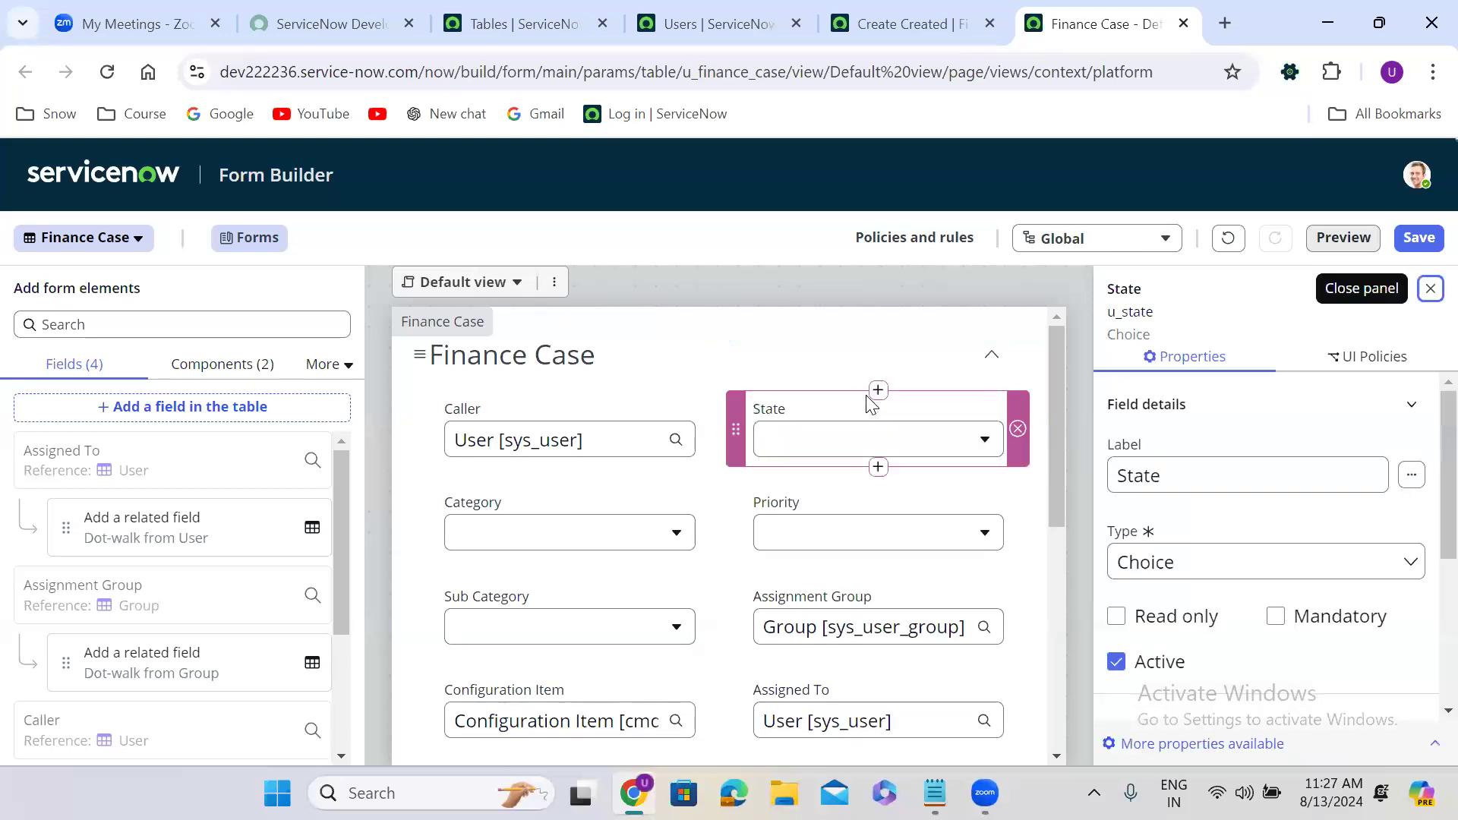
drag(1057, 395, 1050, 547)
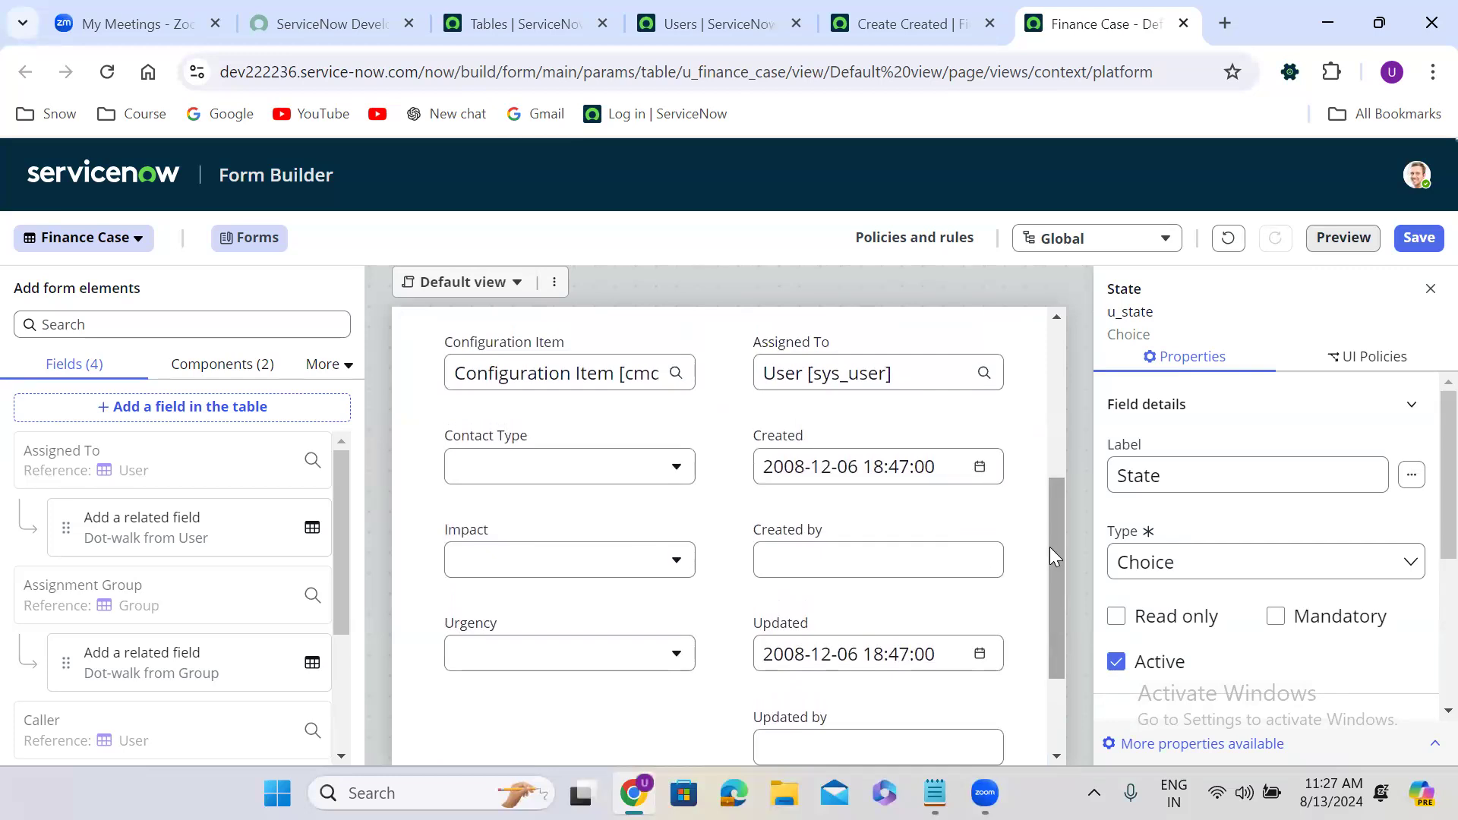
drag(433, 442, 836, 403)
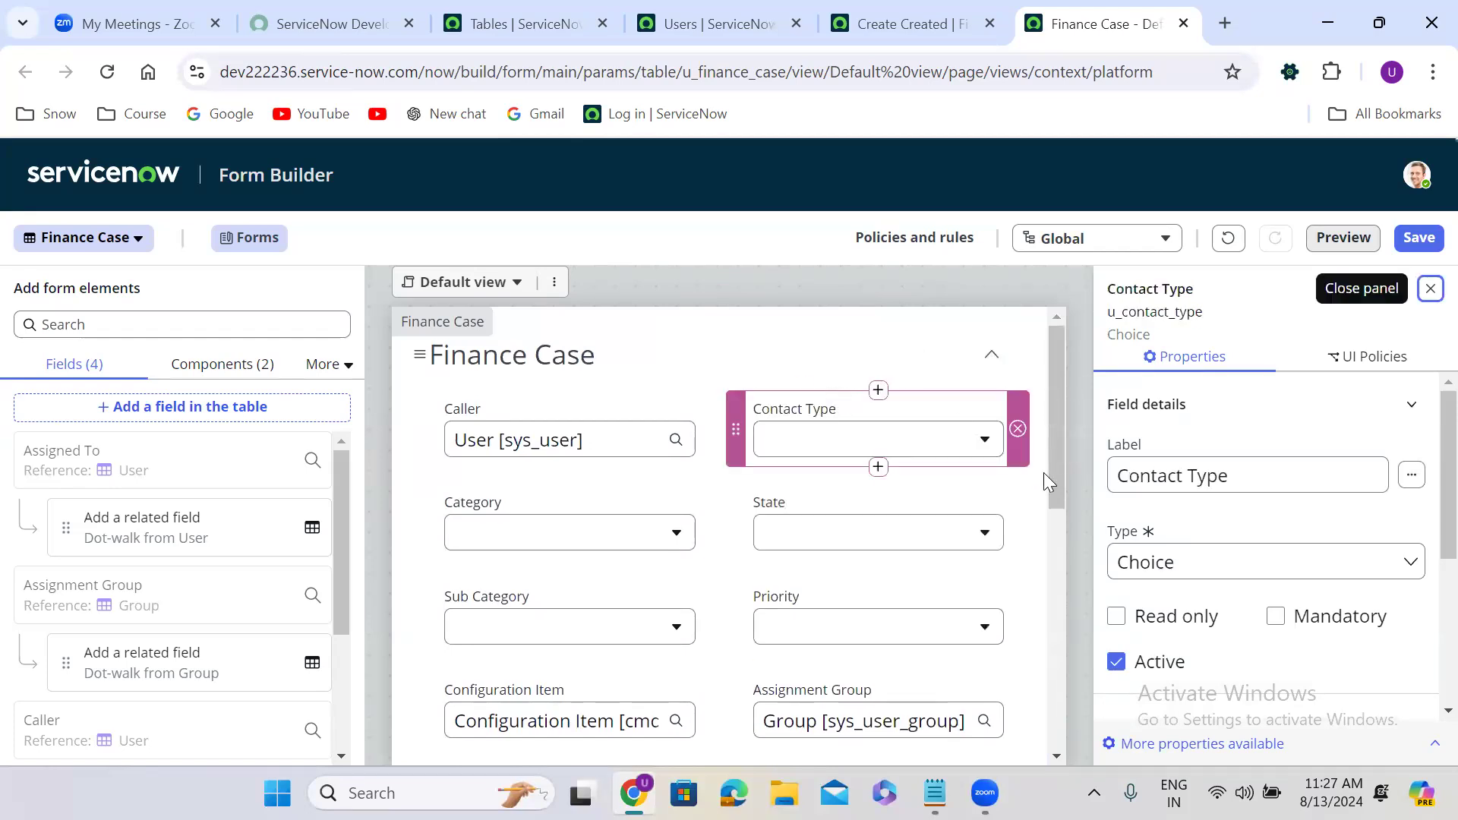
drag(1057, 439, 1057, 567)
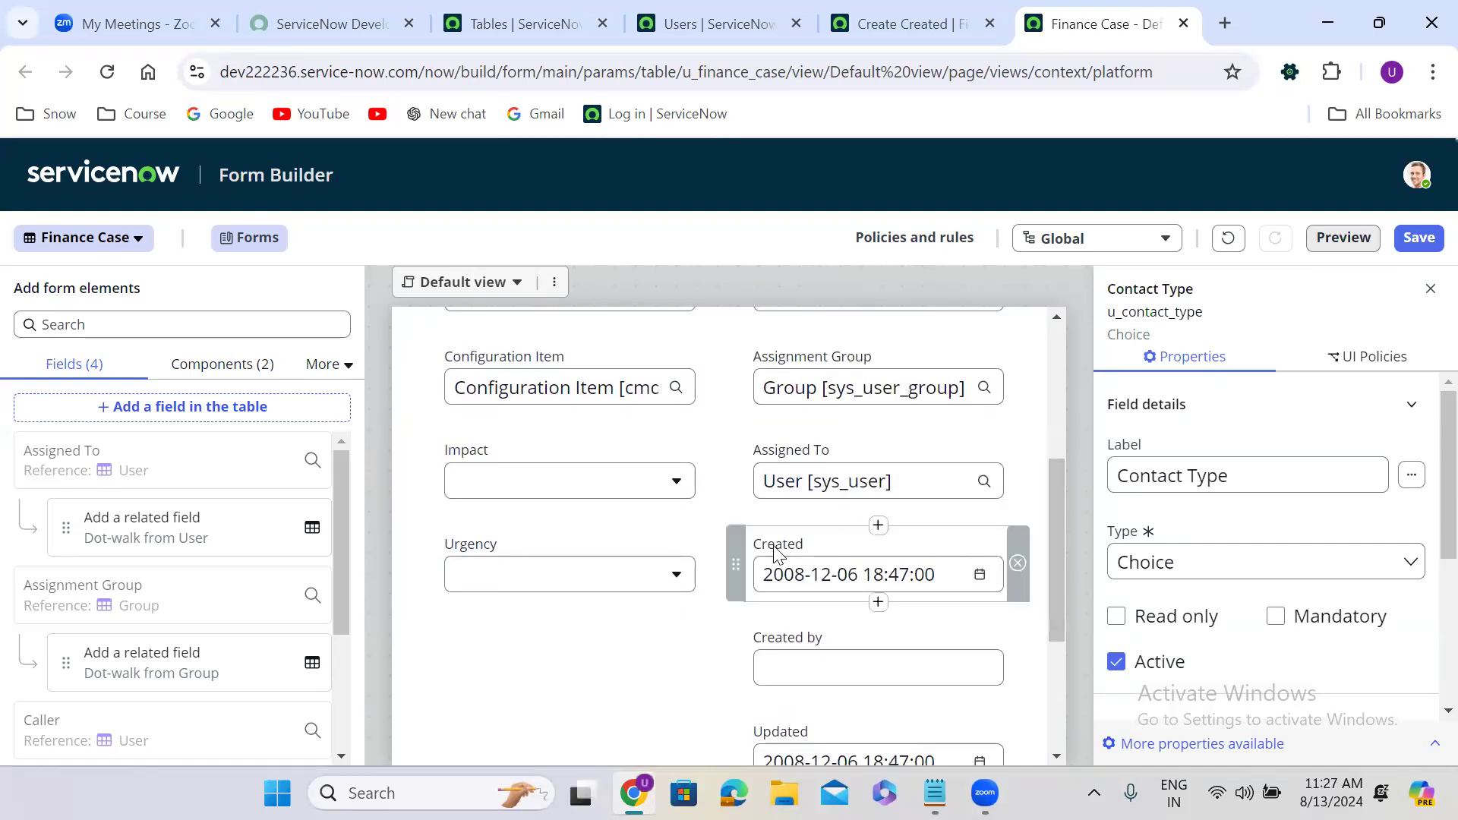
Move Created, Updated and Created by left, Impact and Urgency right, and save the layout.
drag(777, 545, 473, 639)
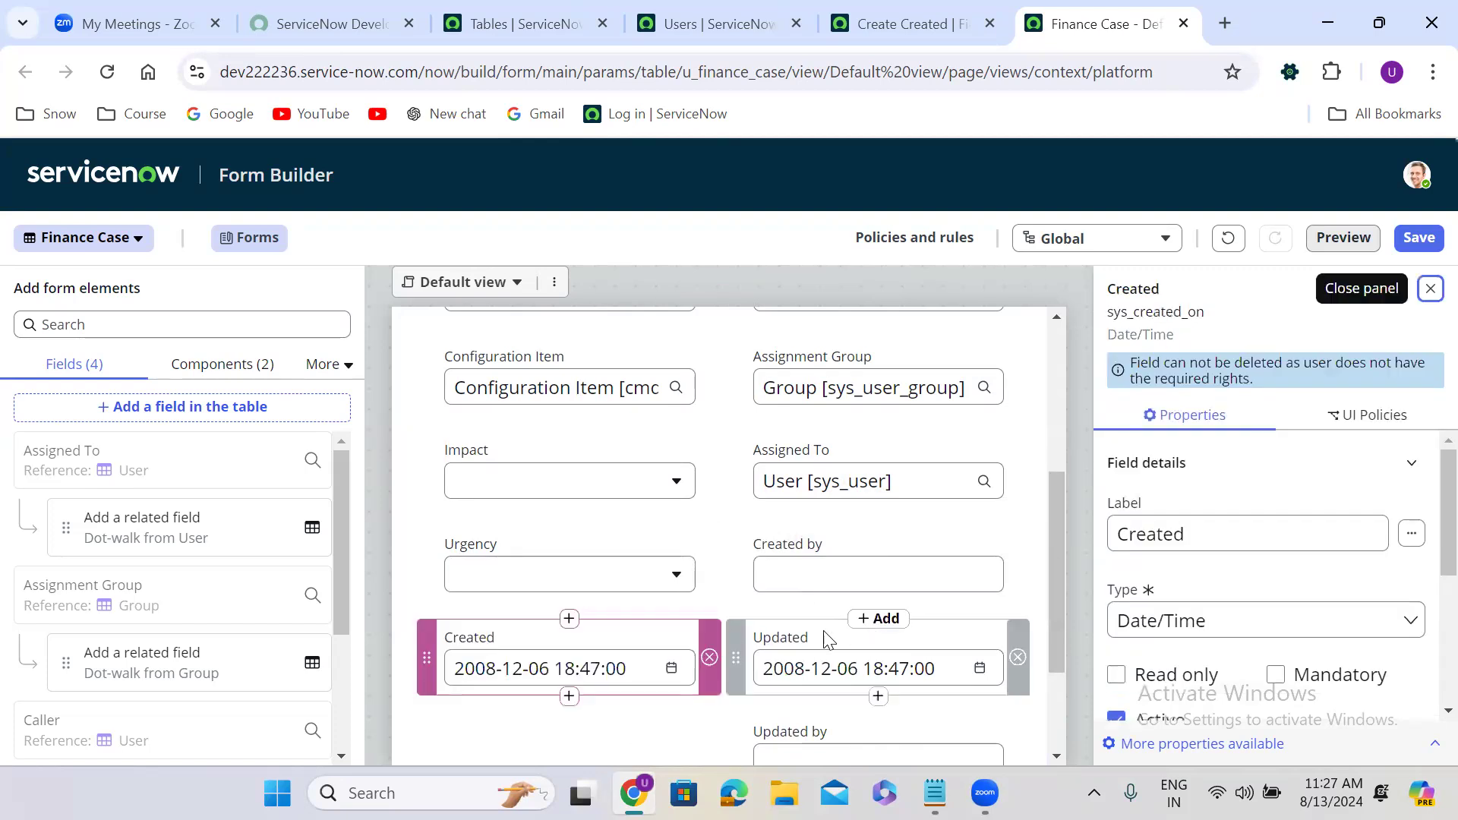
drag(790, 633, 465, 661)
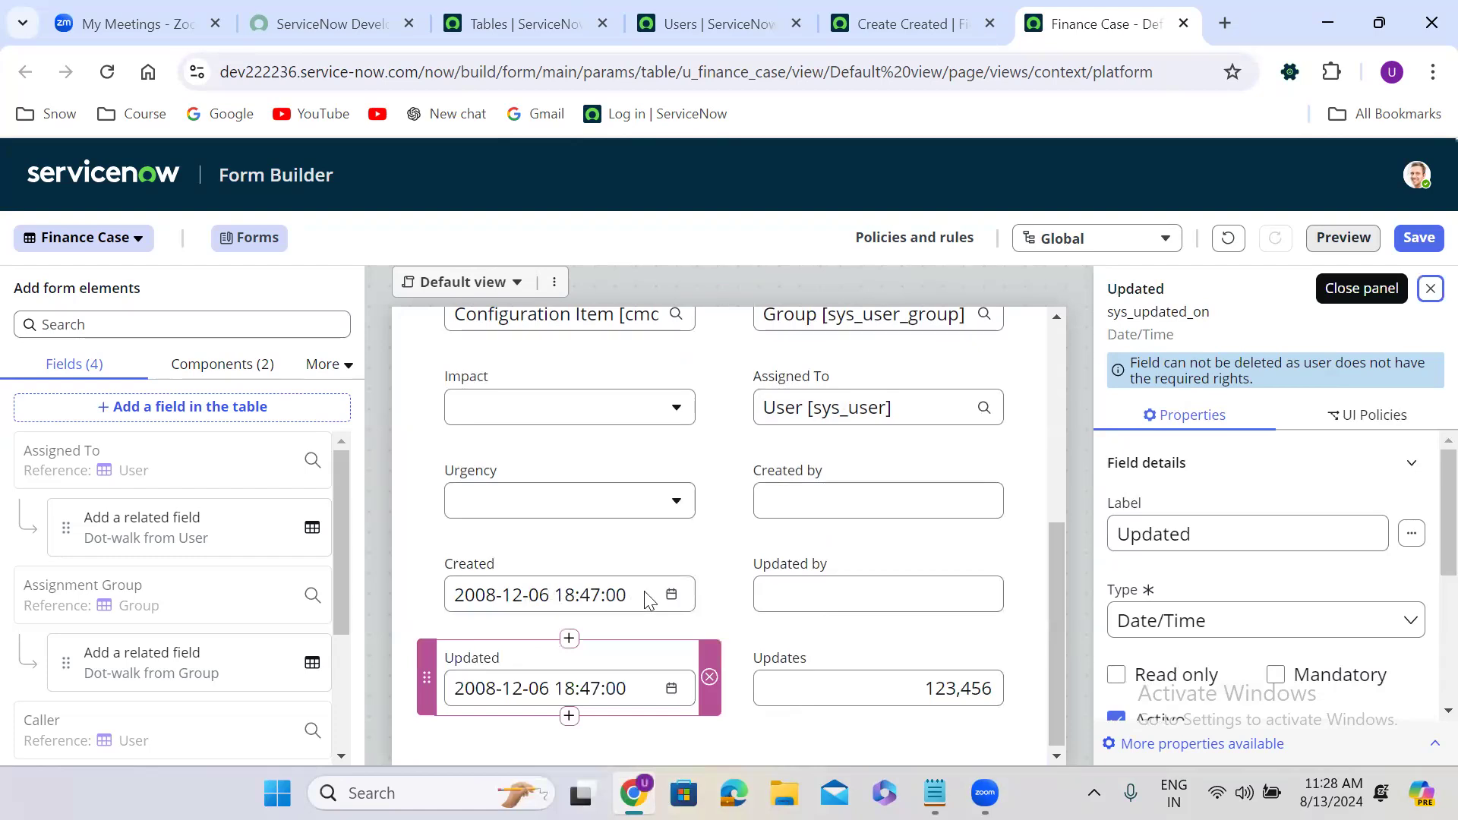
drag(789, 472, 473, 538)
drag(429, 388, 802, 463)
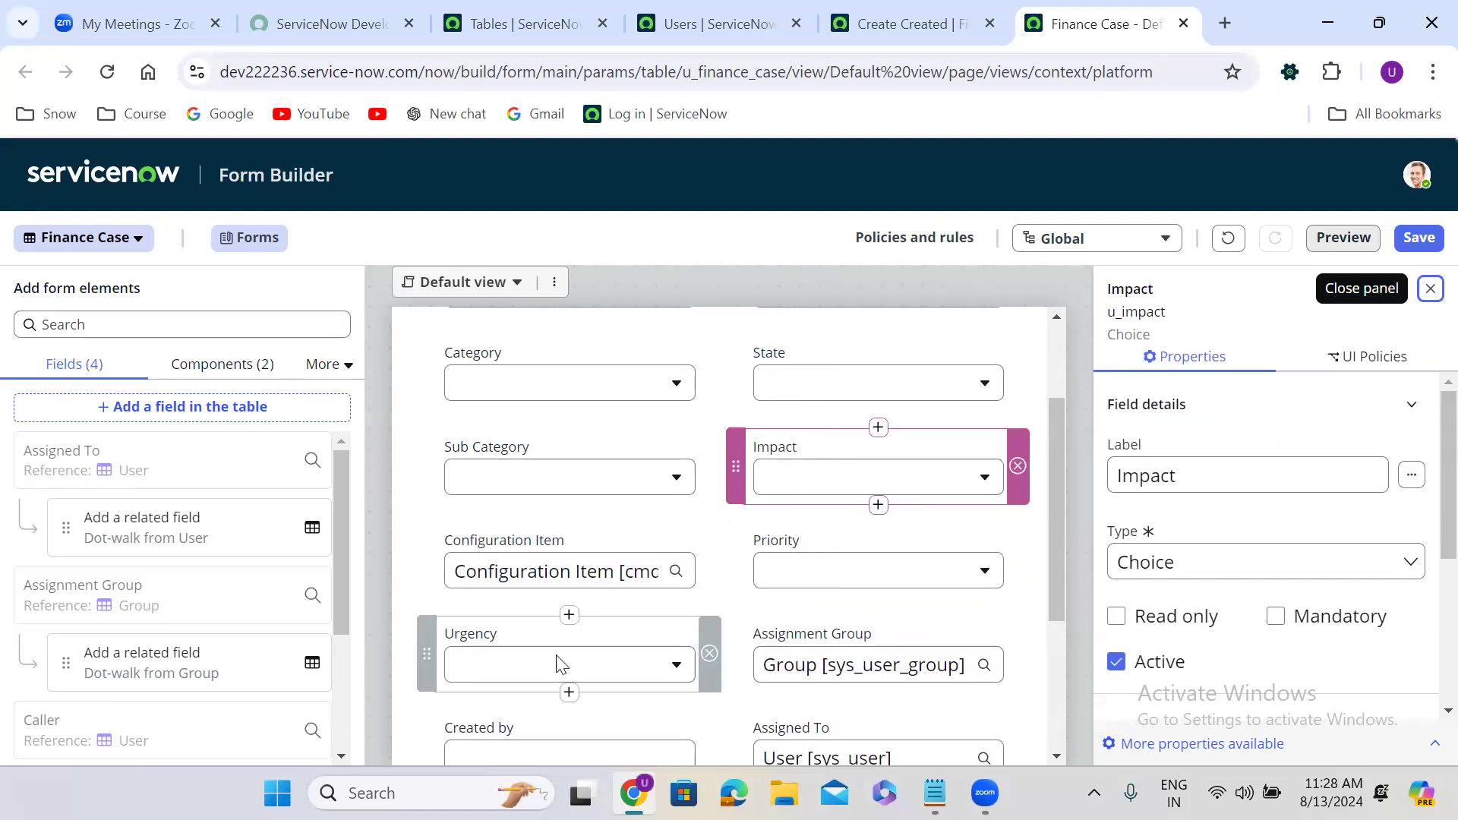
drag(430, 632, 810, 550)
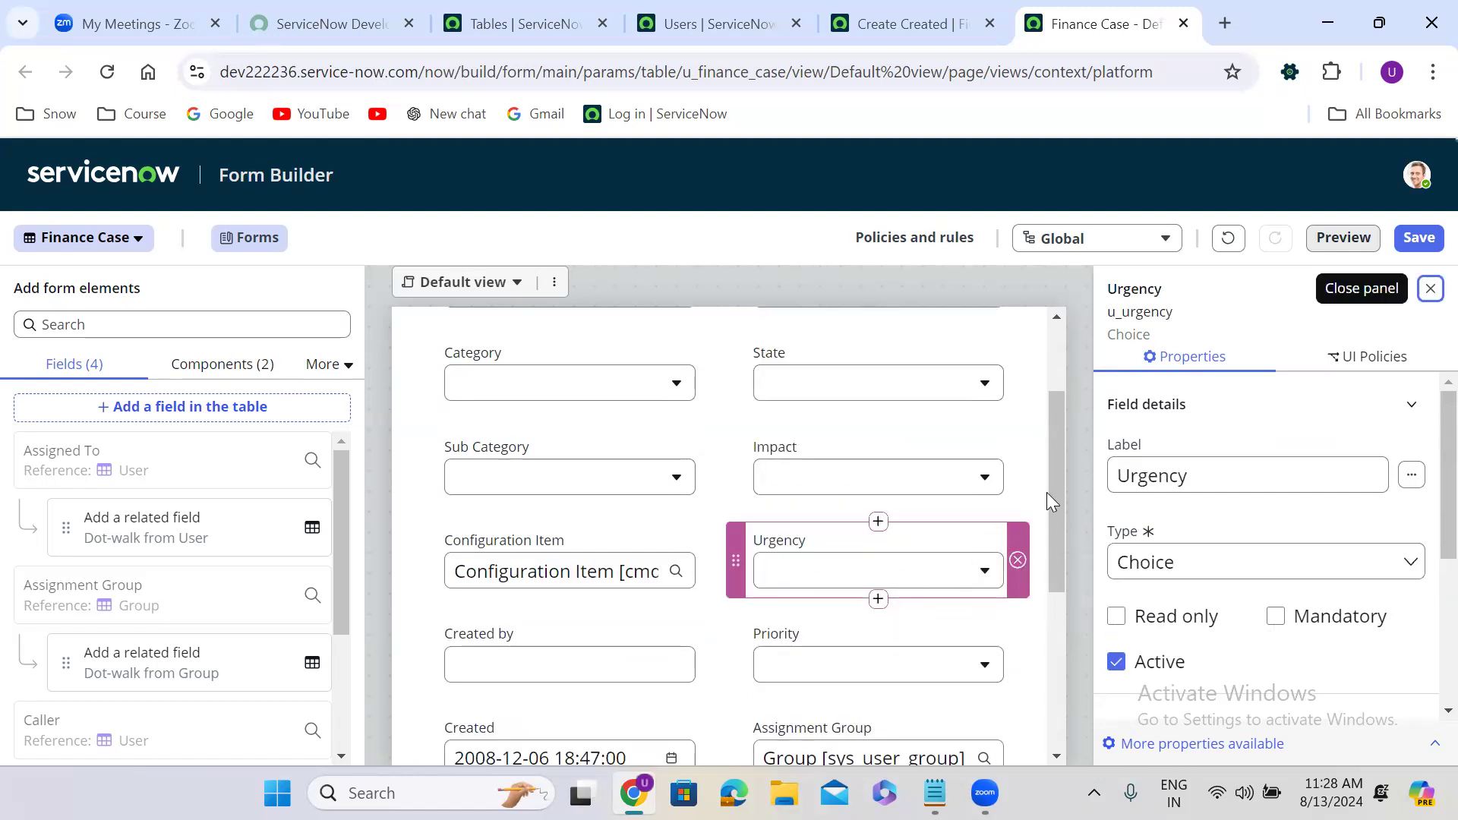
drag(1055, 435, 1050, 637)
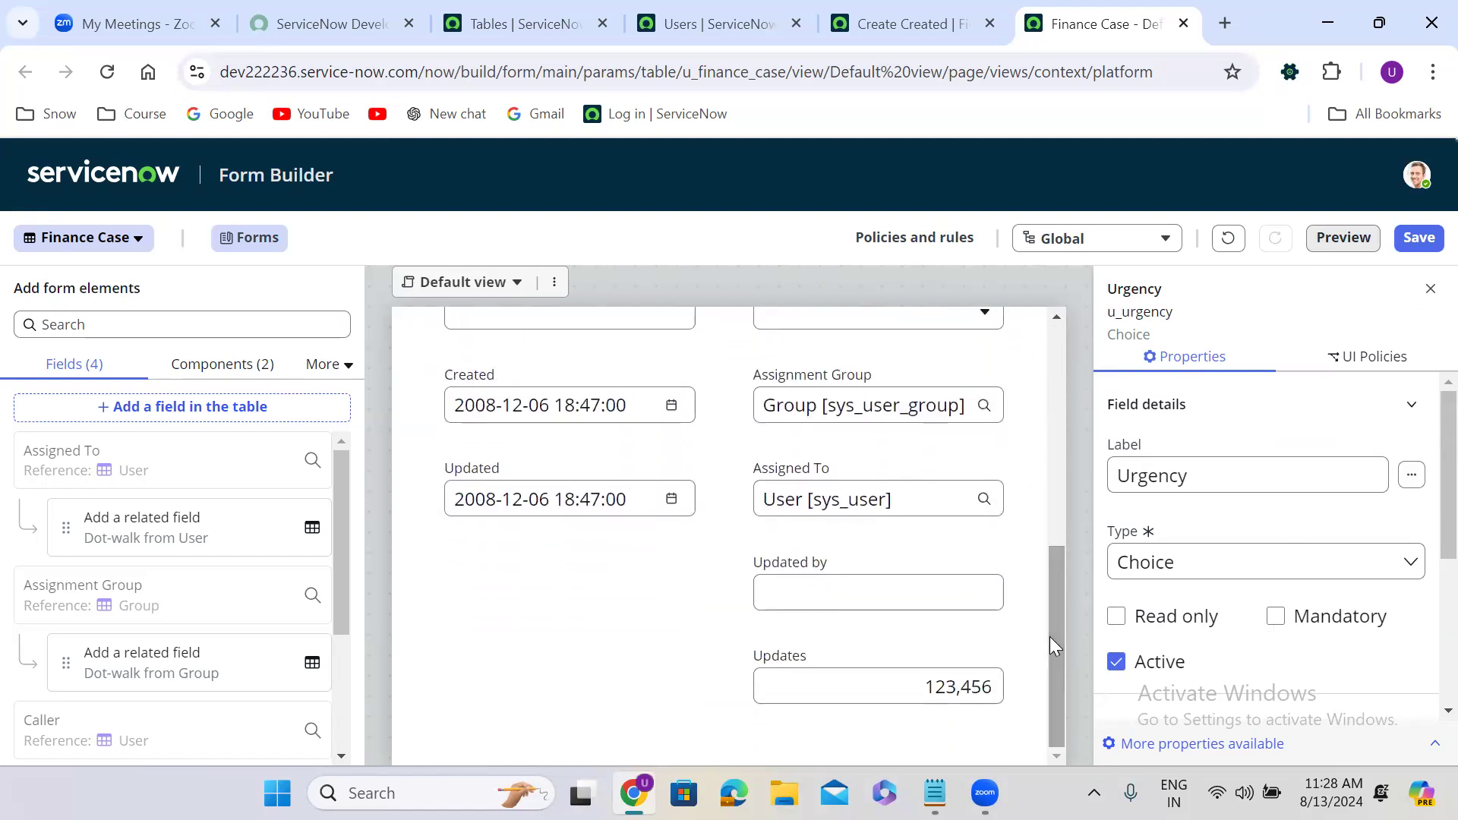
click(1417, 238)
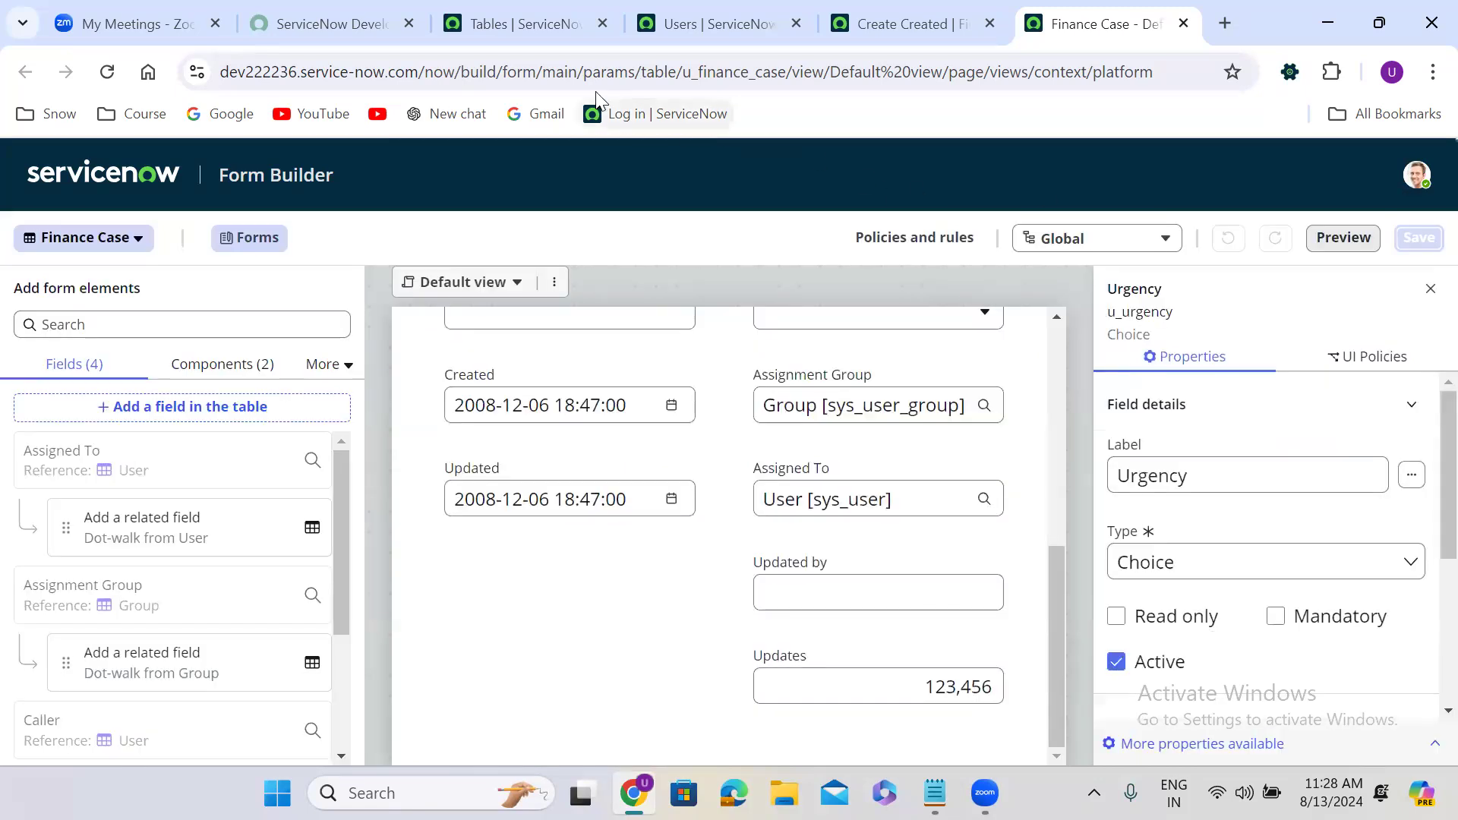
click(911, 24)
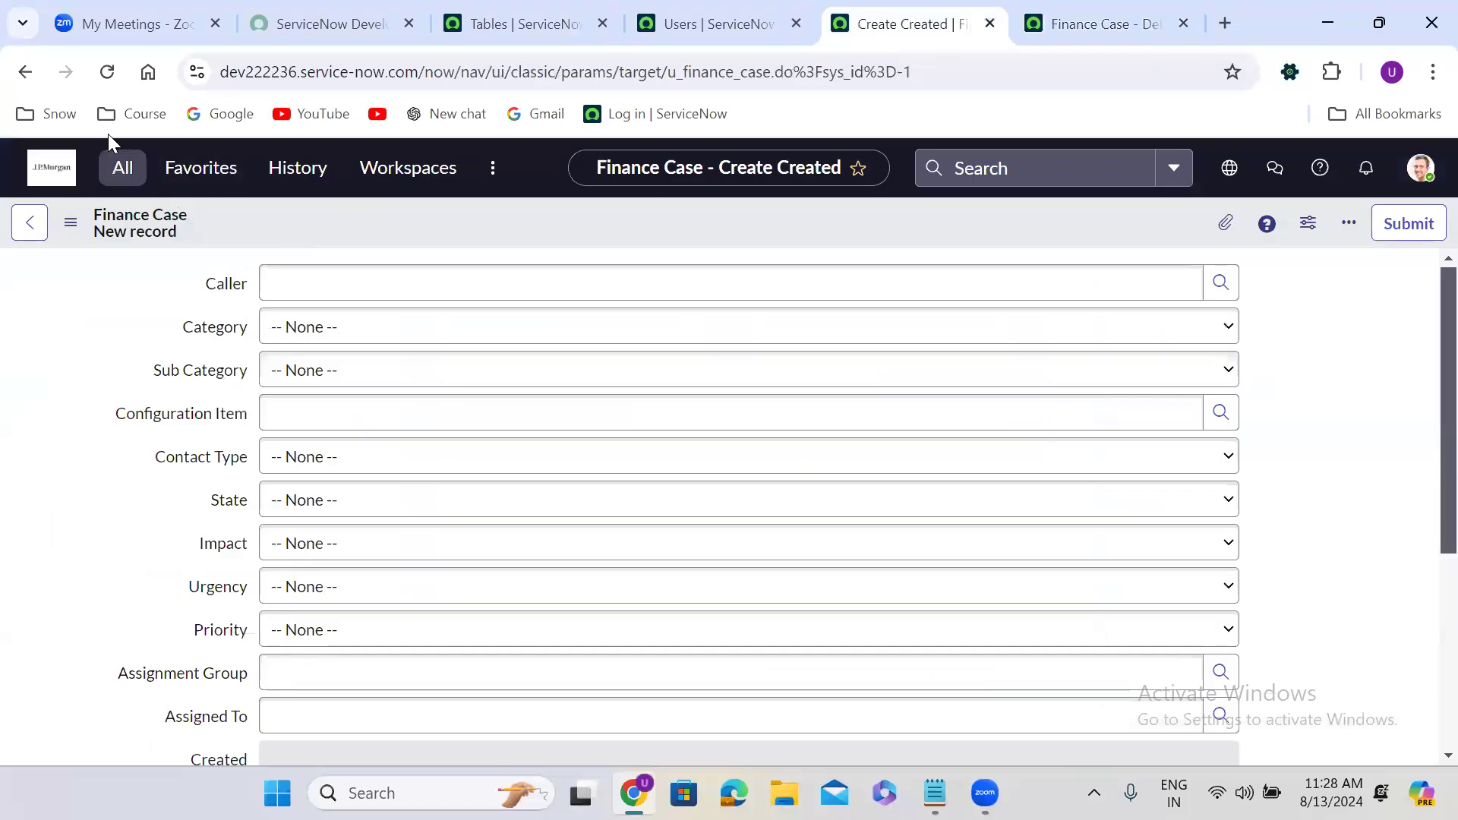
Reload the classic form in two columns, checking the Caller lookup and Sub Category choices.
click(106, 72)
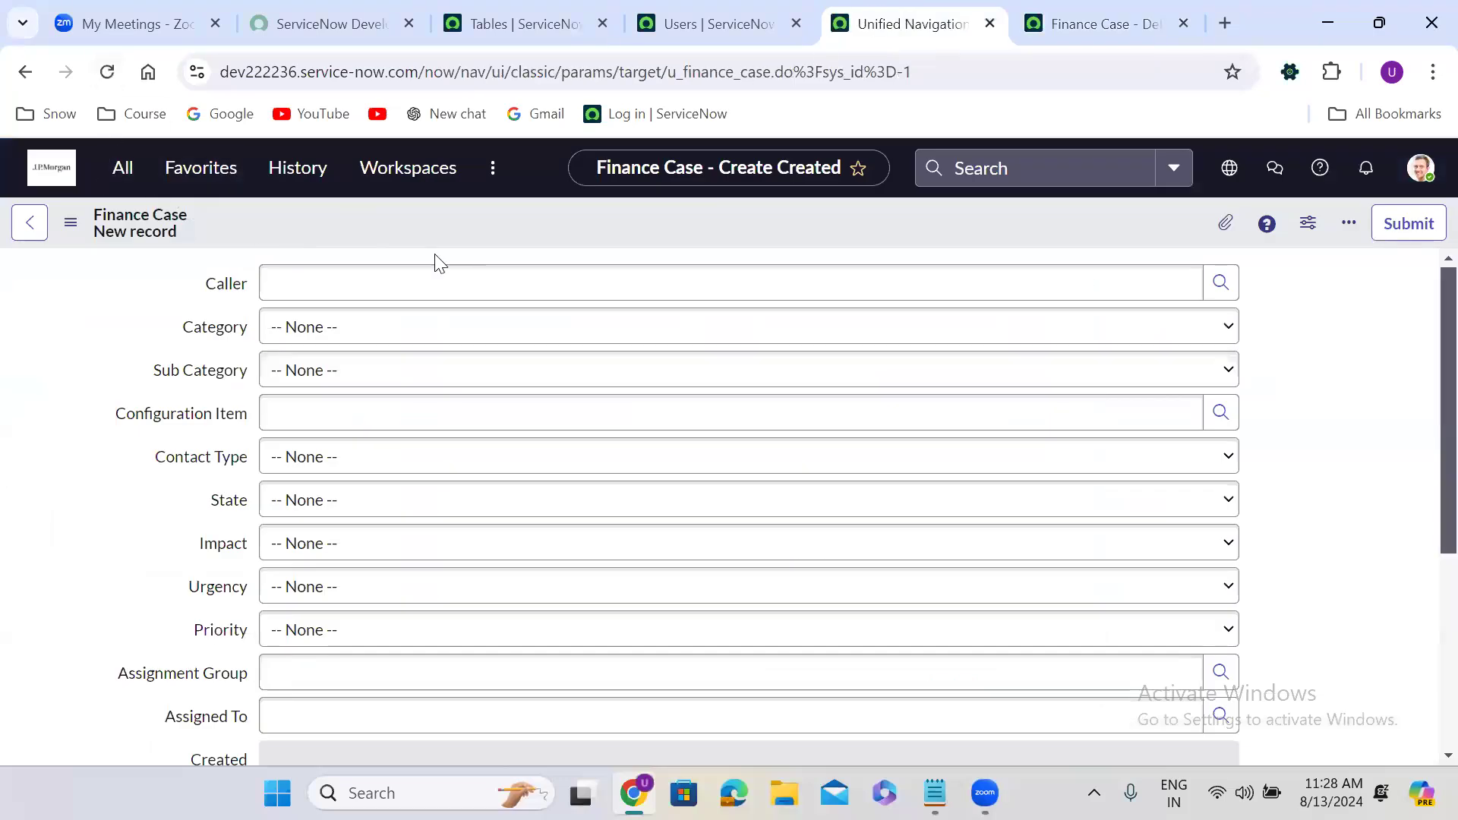
click(720, 394)
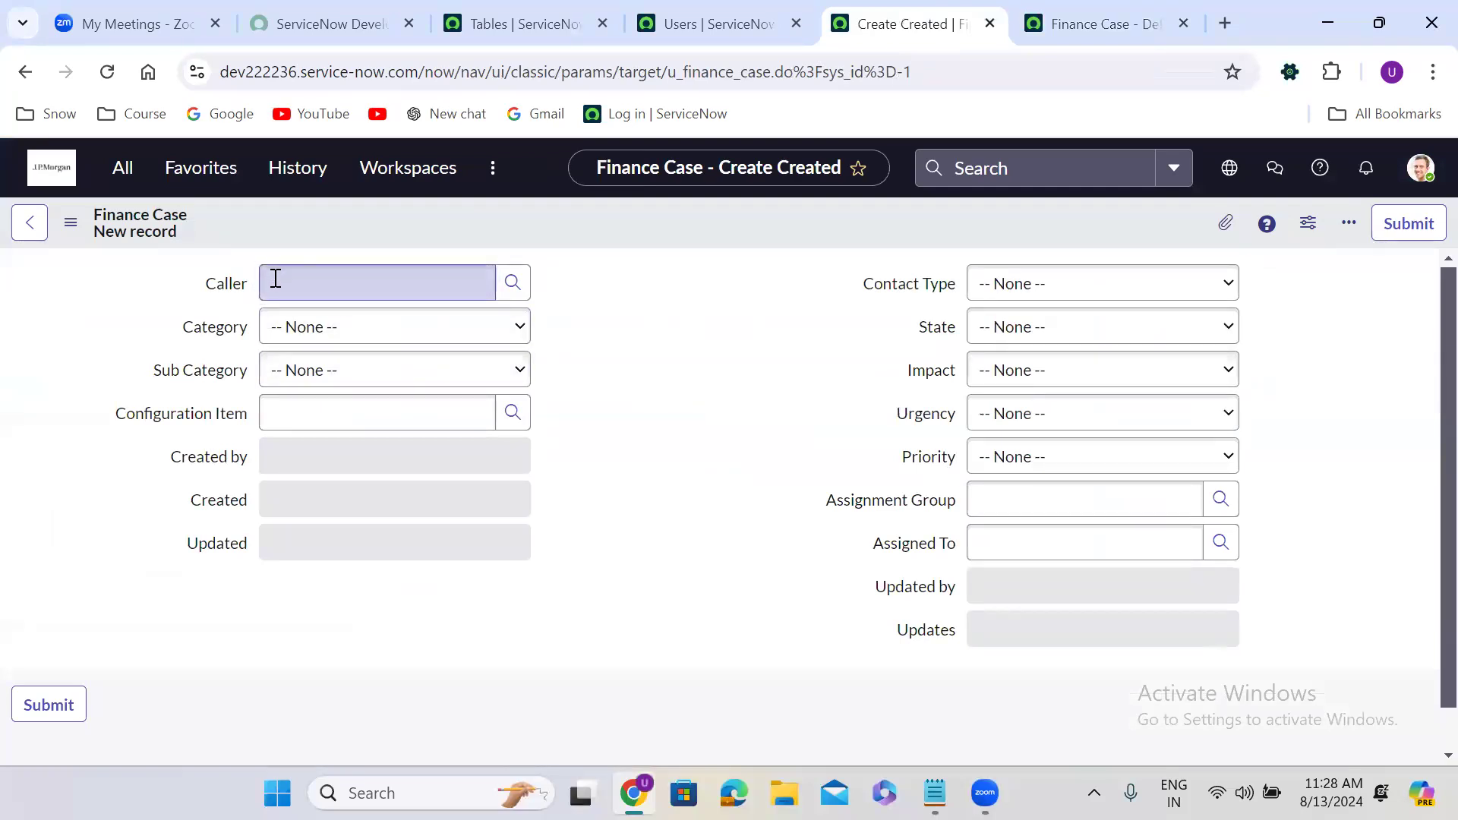
click(515, 278)
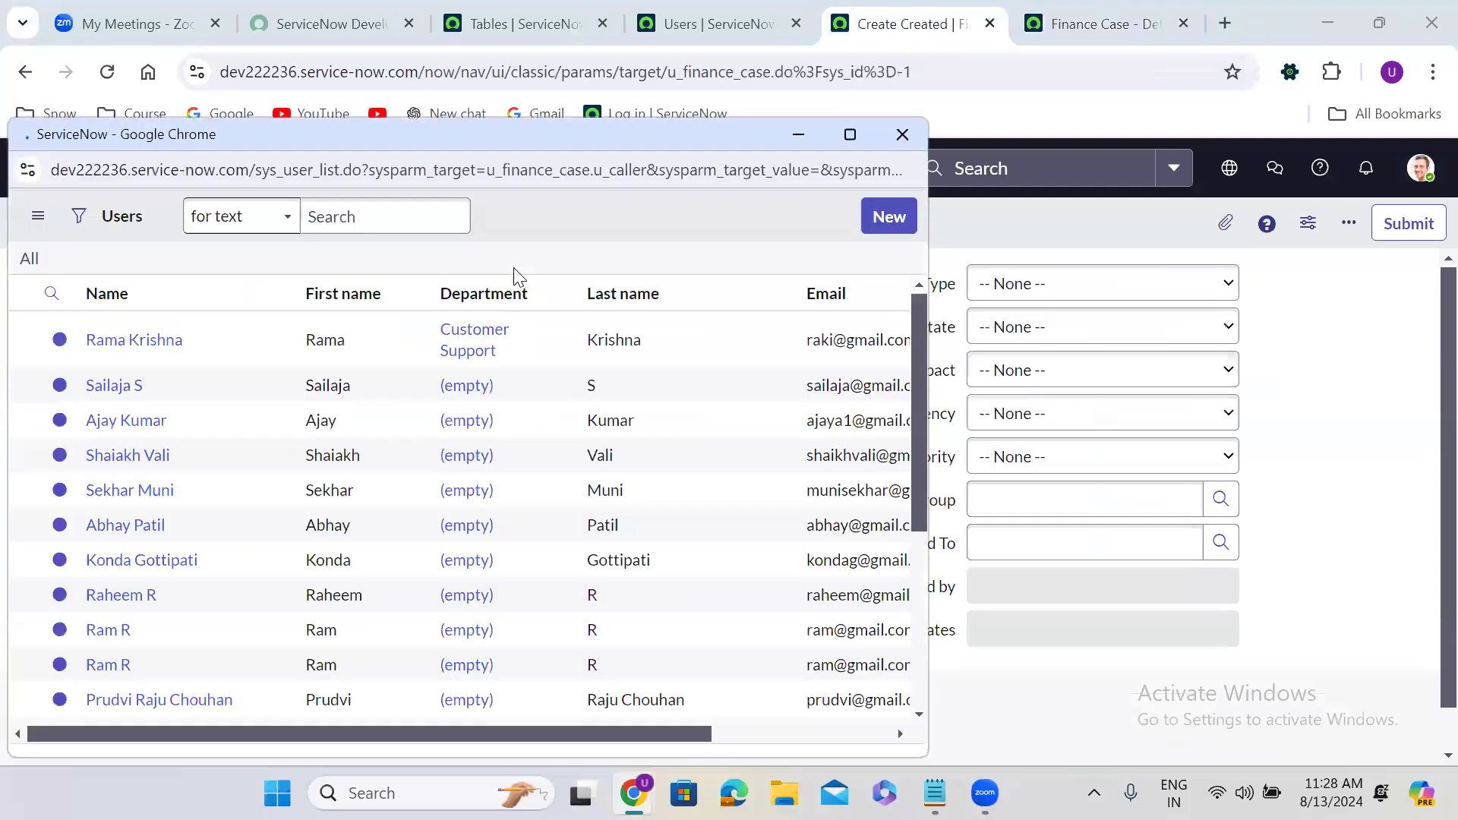
click(912, 134)
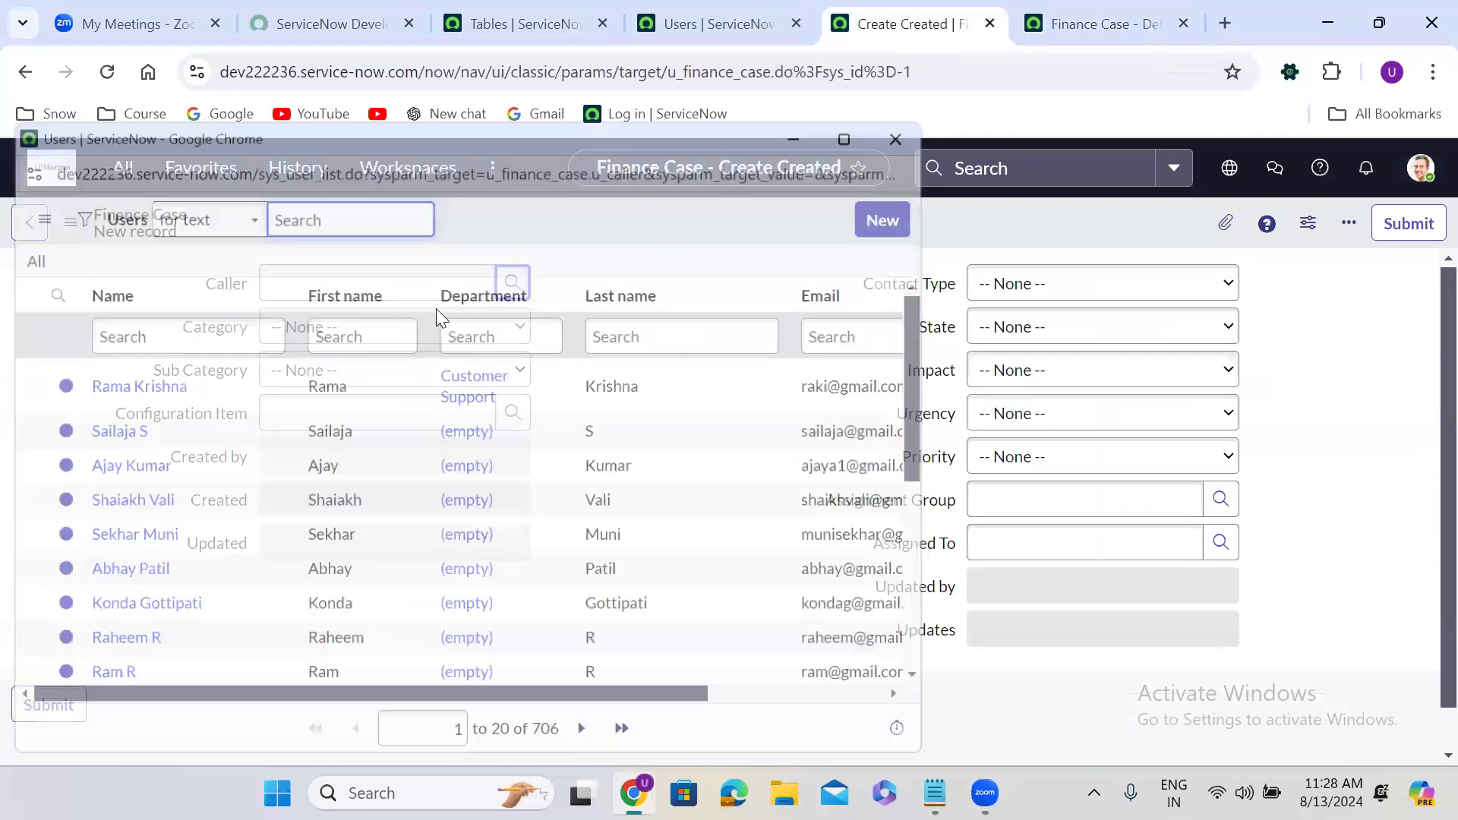
click(381, 367)
click(381, 367)
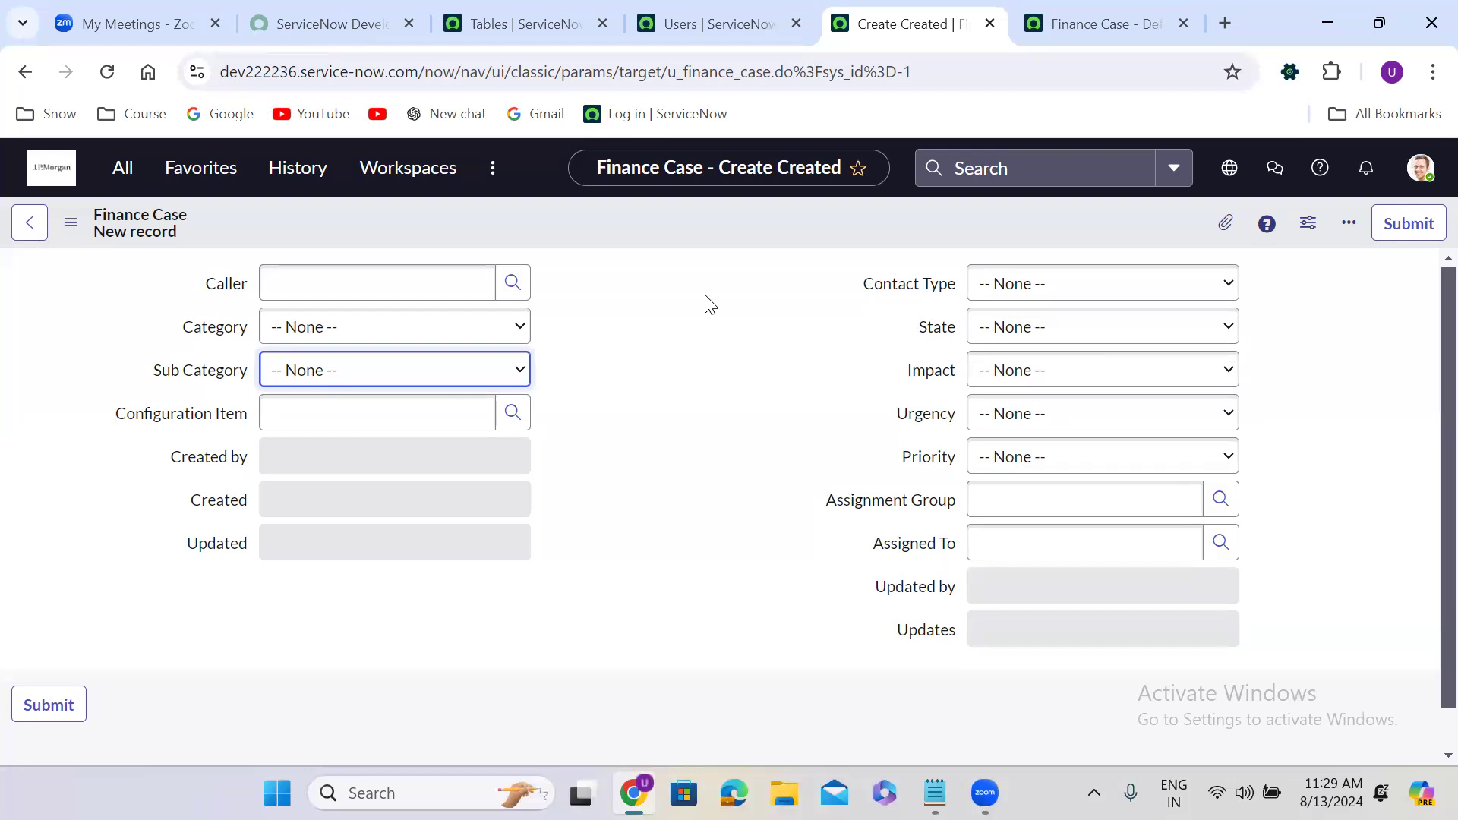
click(1037, 12)
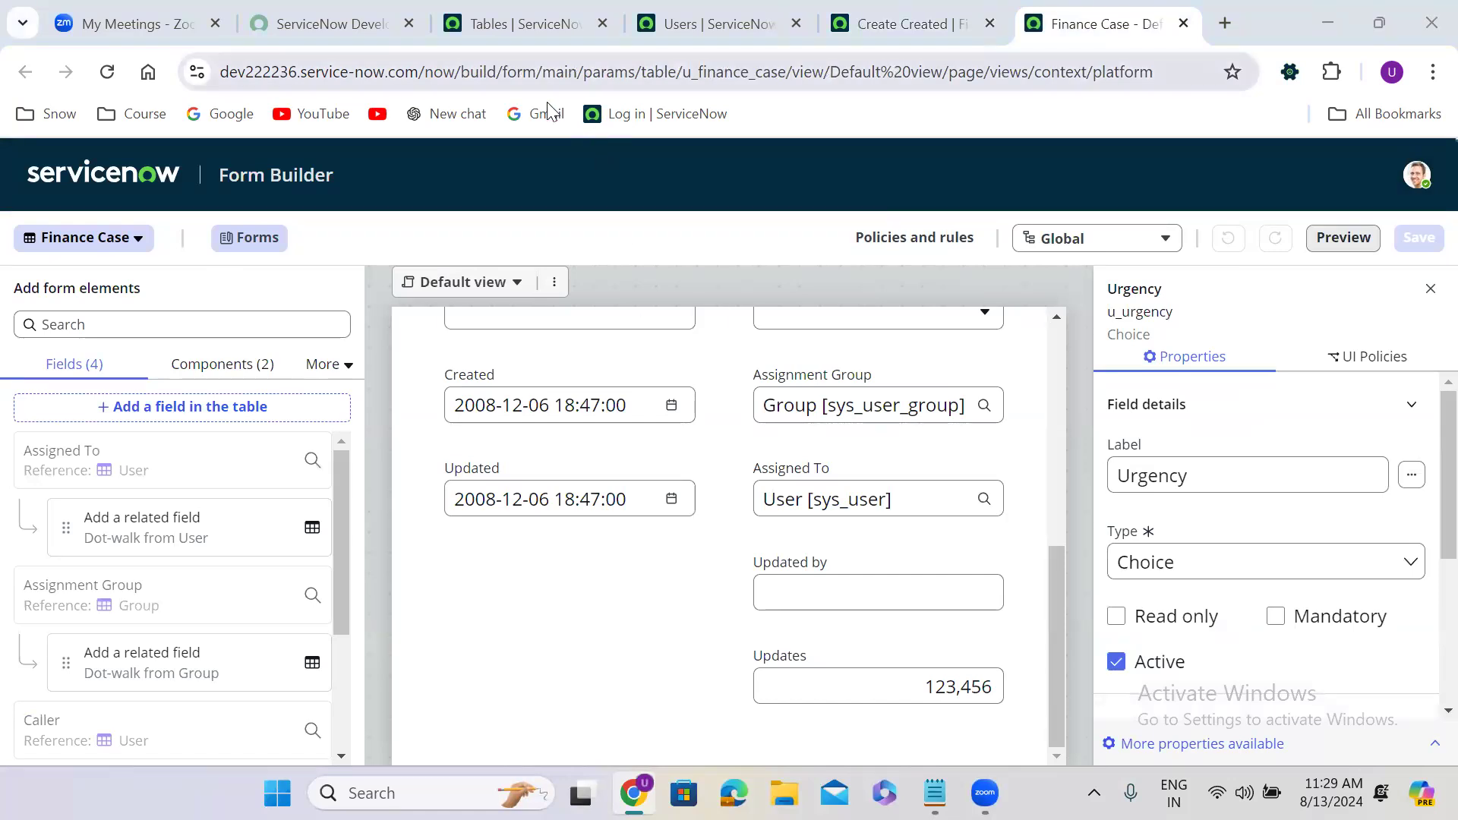
click(934, 23)
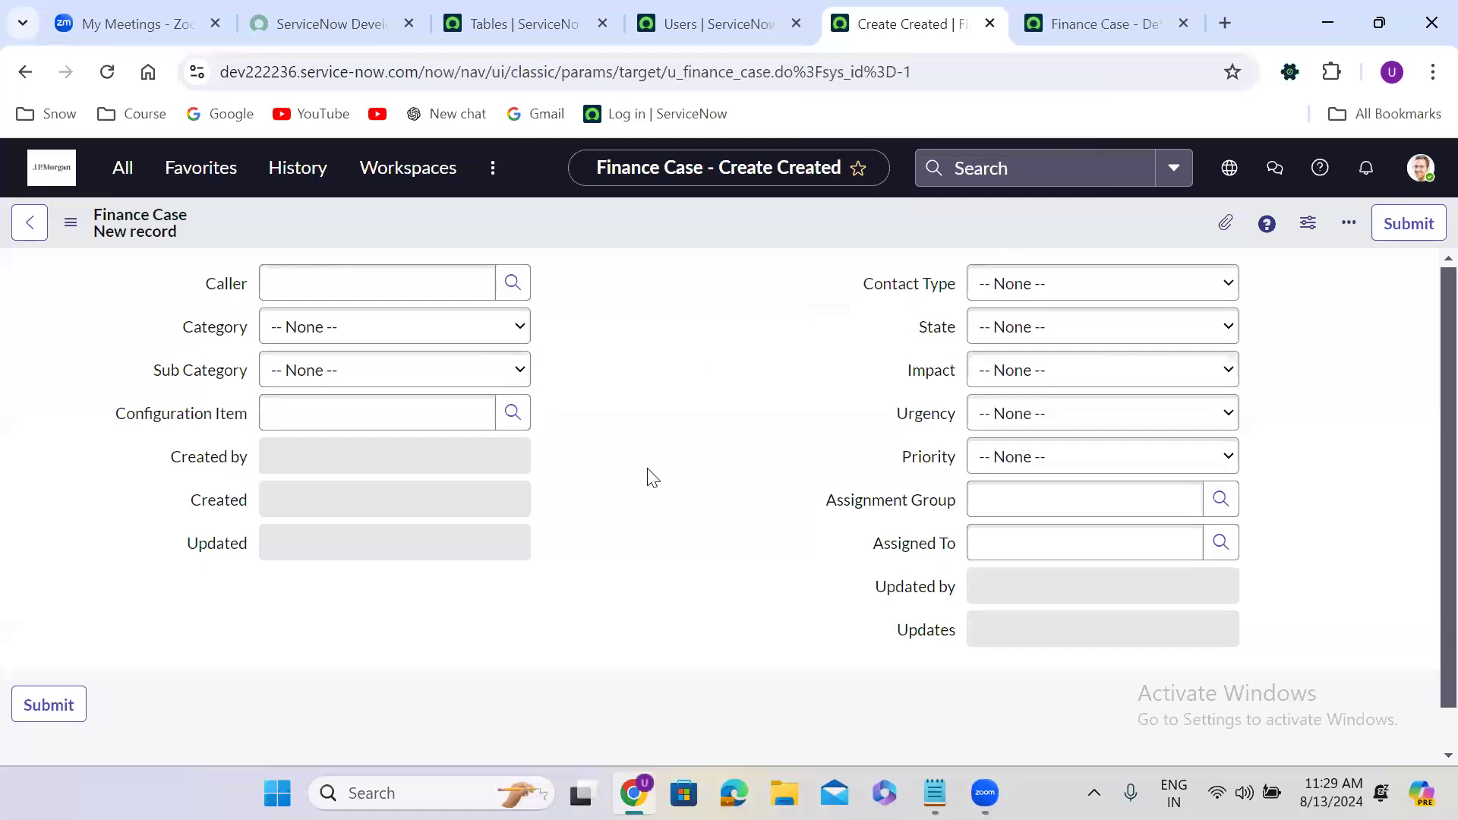
scroll(651, 477, down, 1)
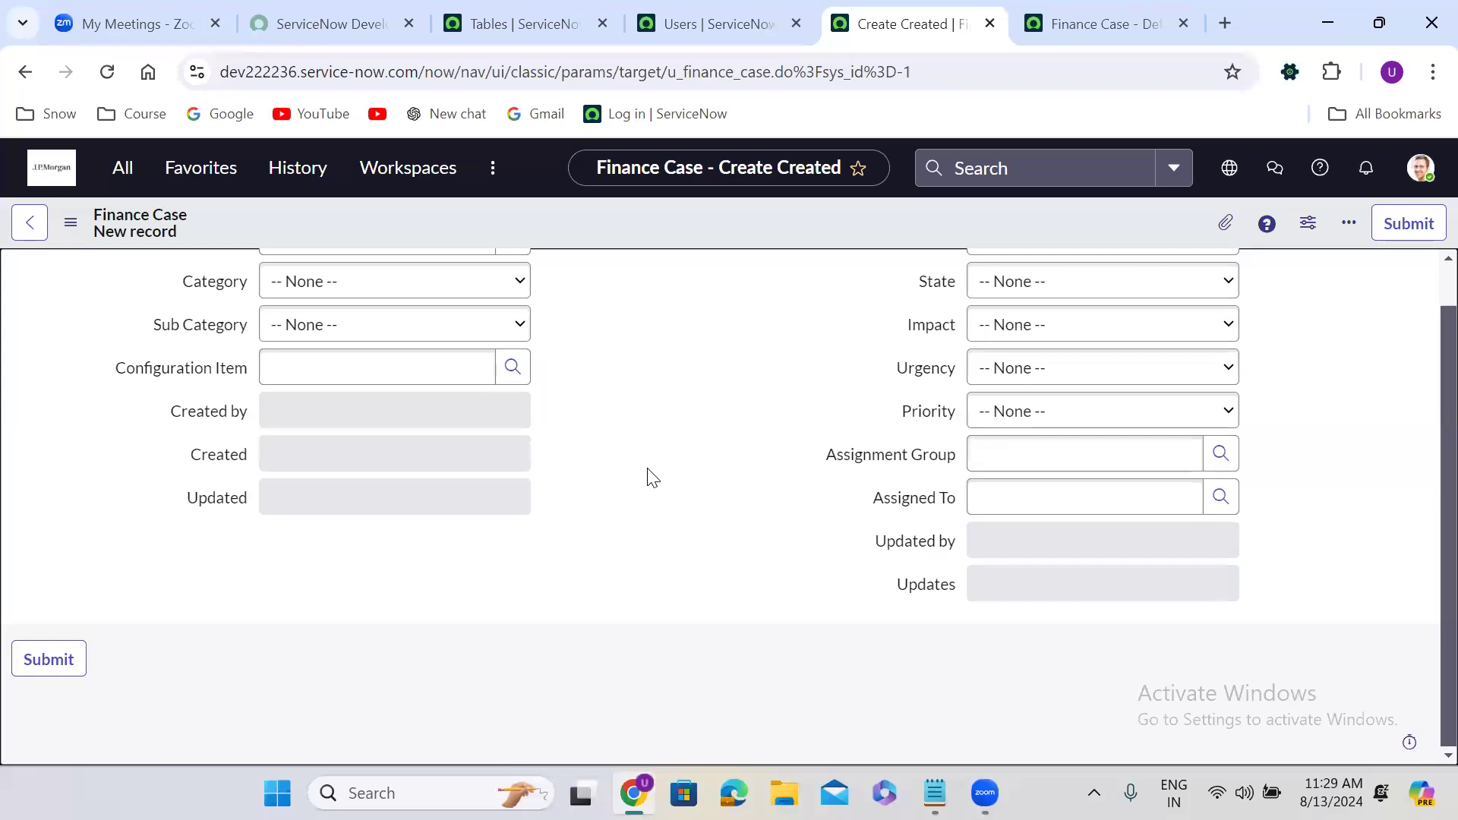
click(1086, 23)
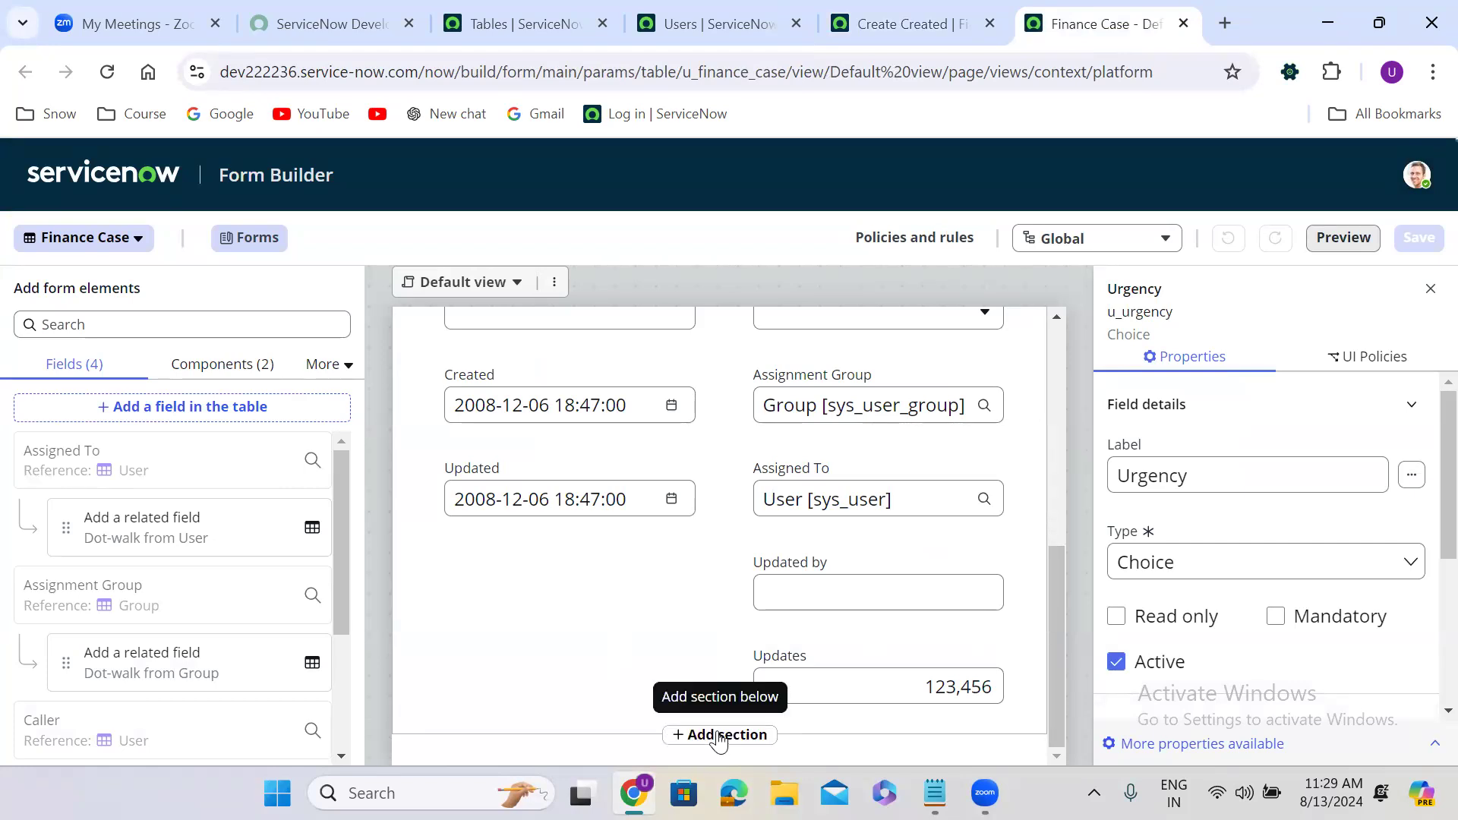
Add a new section at the bottom and merge it with the Finance Case section above.
click(719, 735)
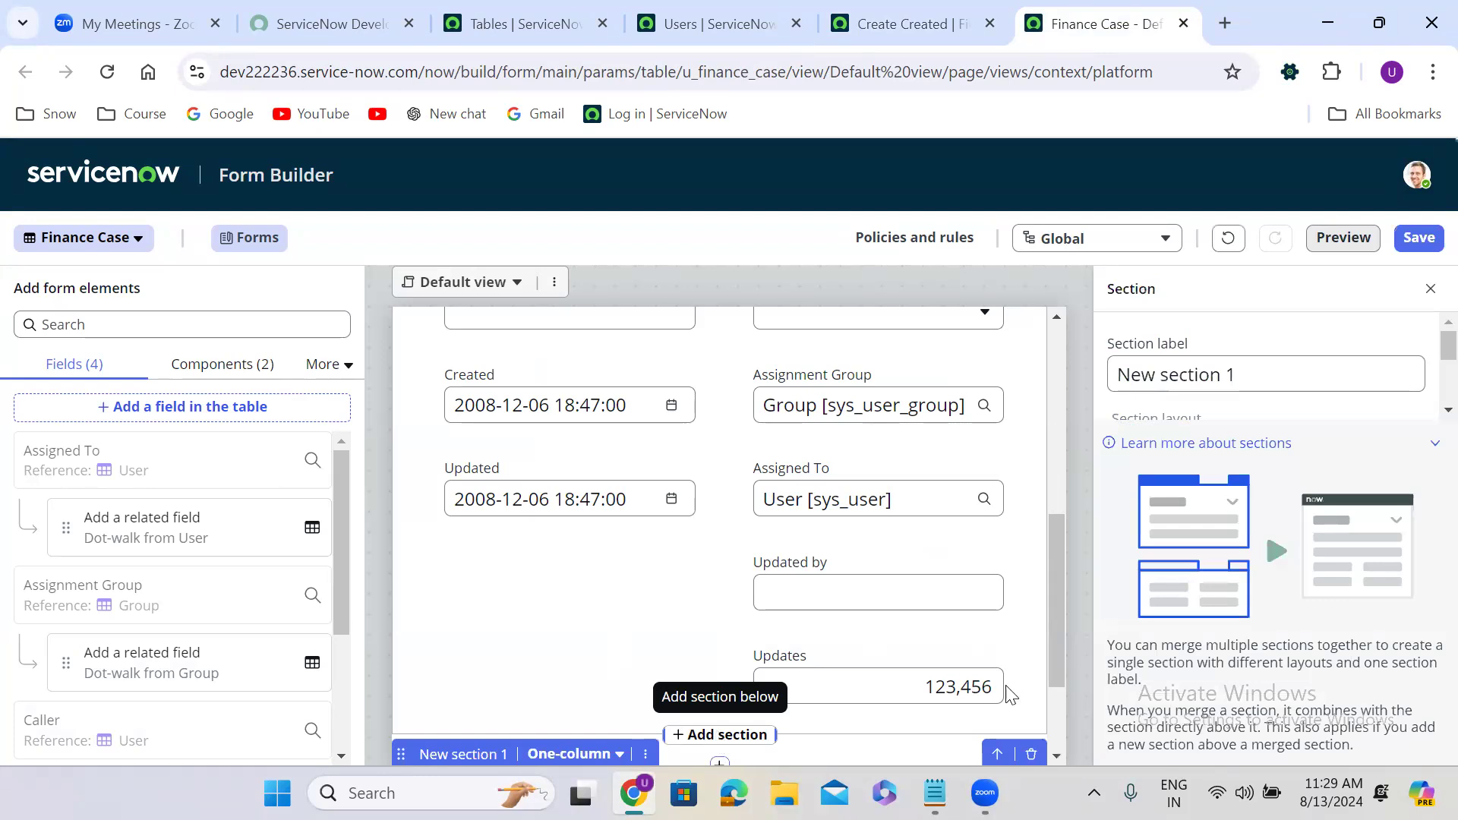
drag(1058, 604, 1057, 666)
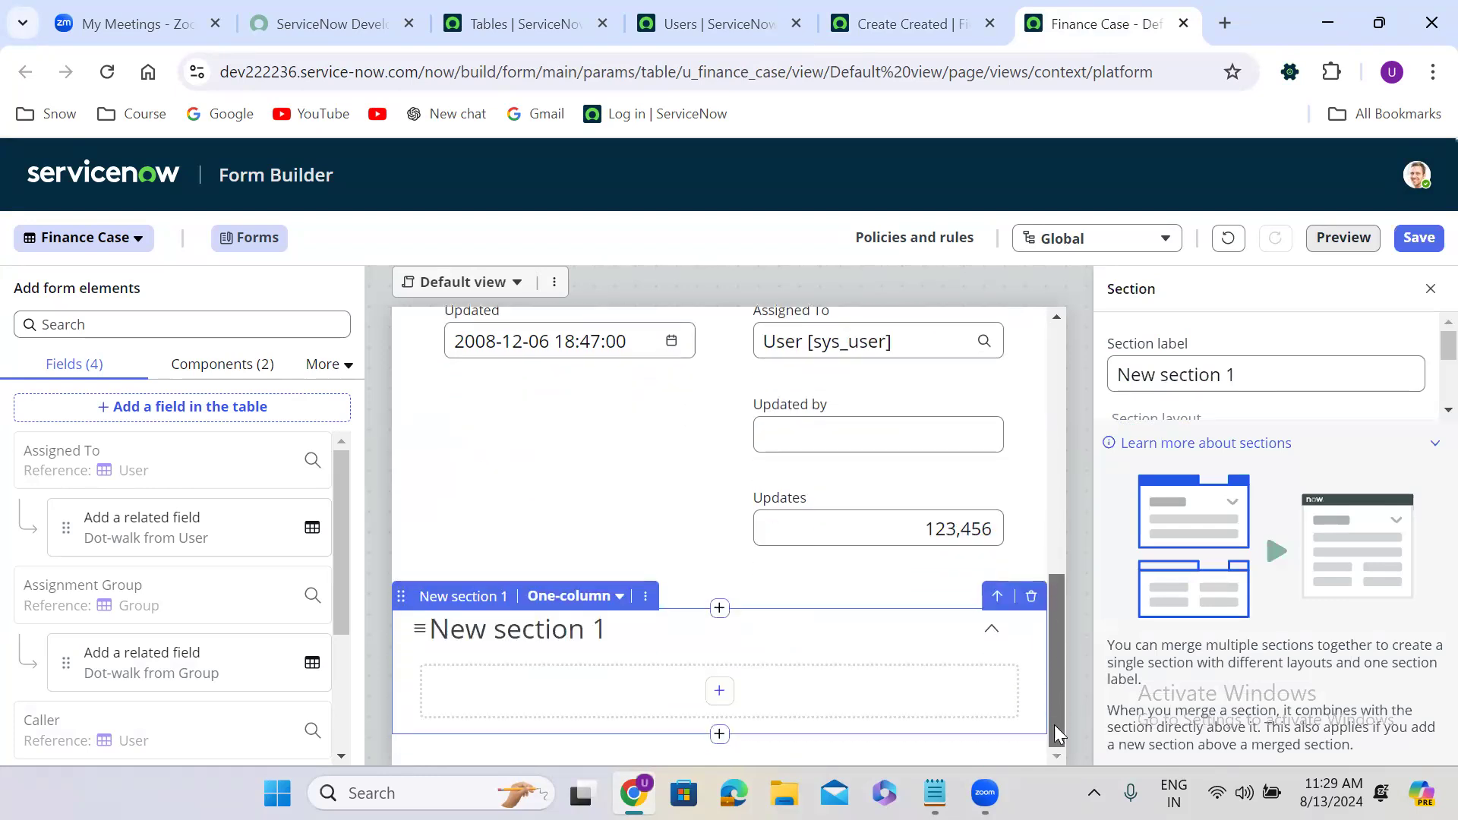
click(646, 600)
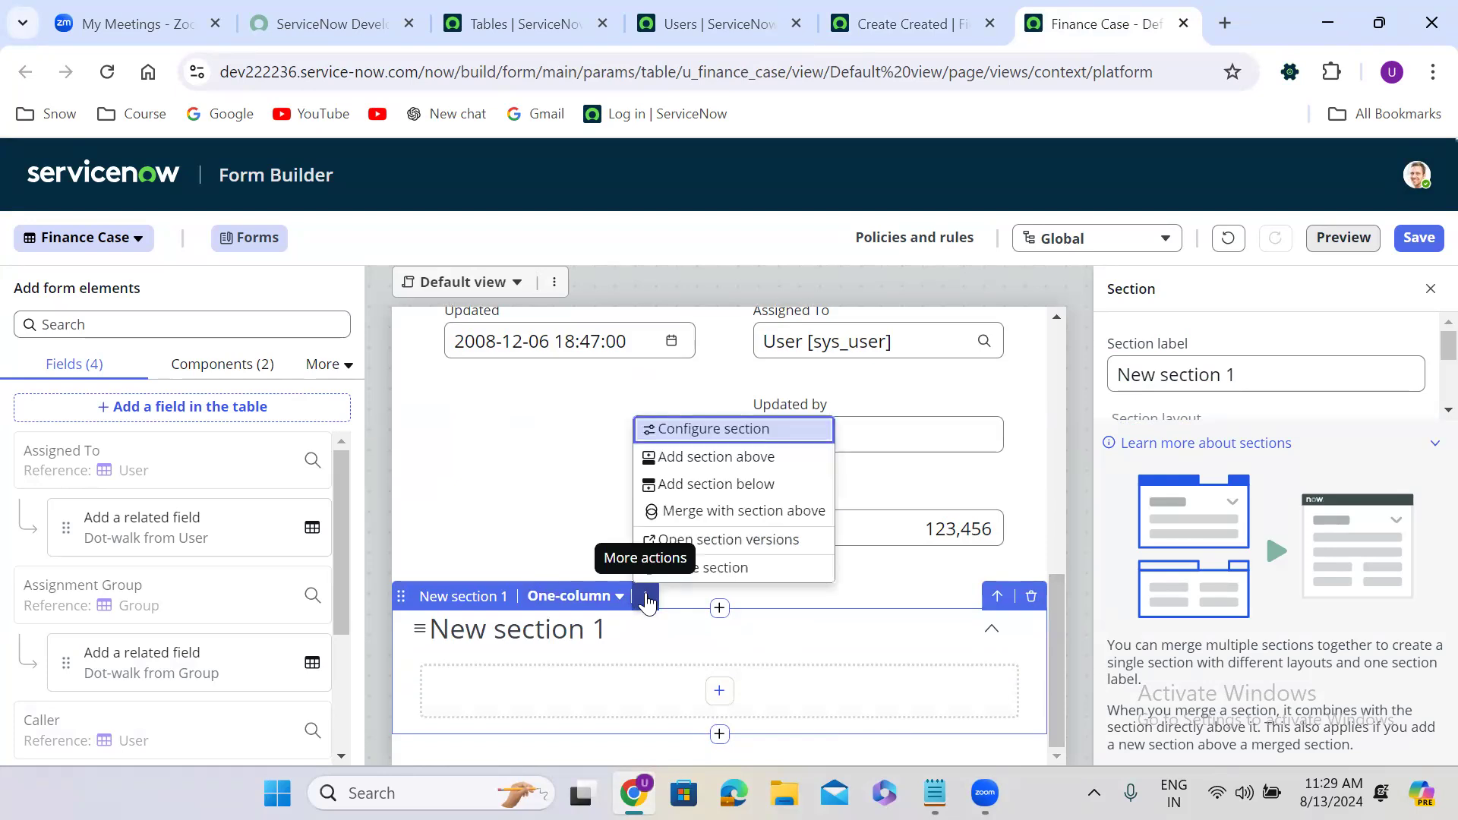
click(714, 512)
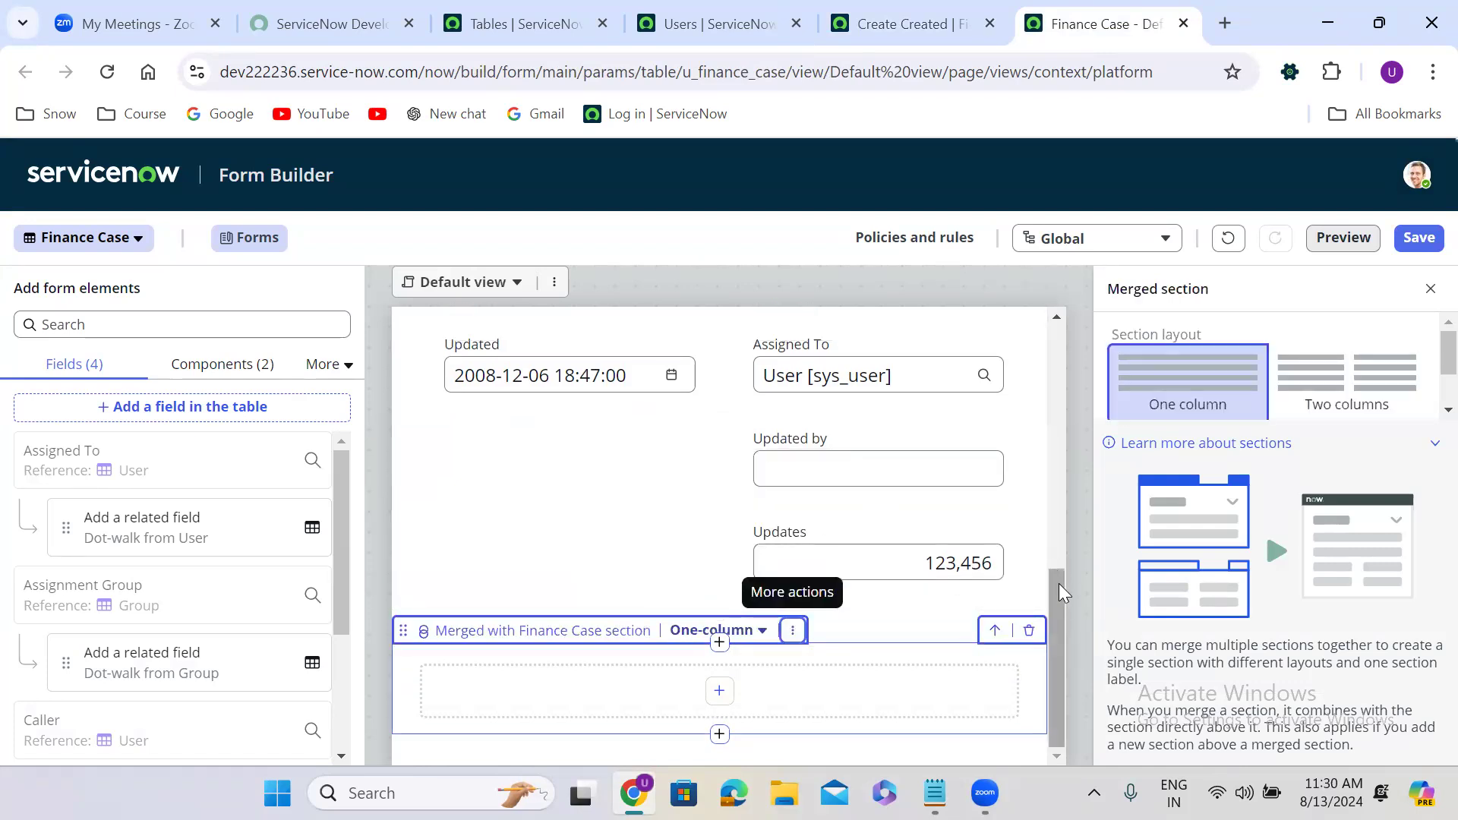
click(719, 692)
Create a new table field labelled 'Short Description' in the merged section.
click(704, 426)
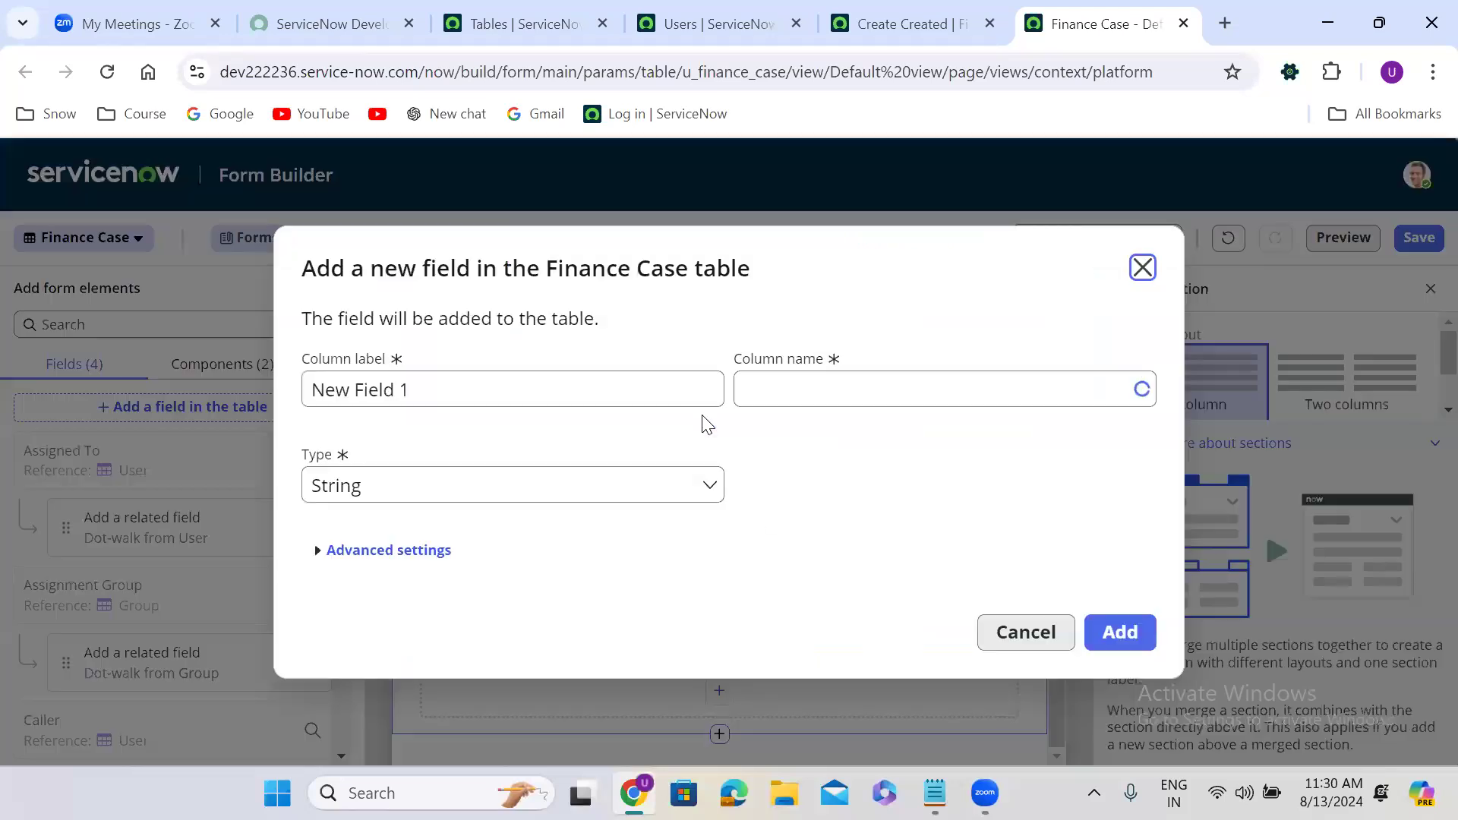
triple_click(497, 395)
text(S)
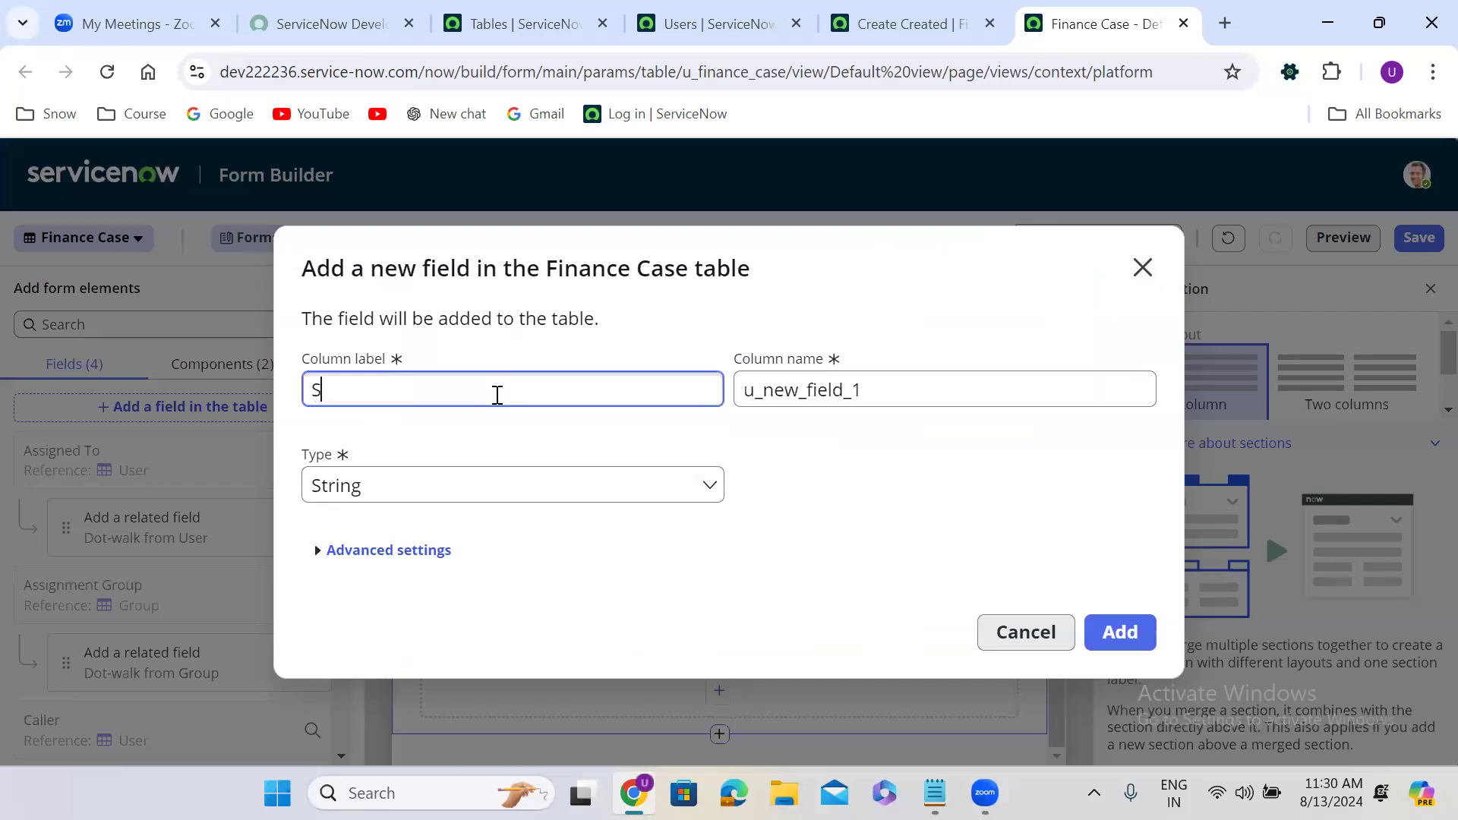
text(hort D)
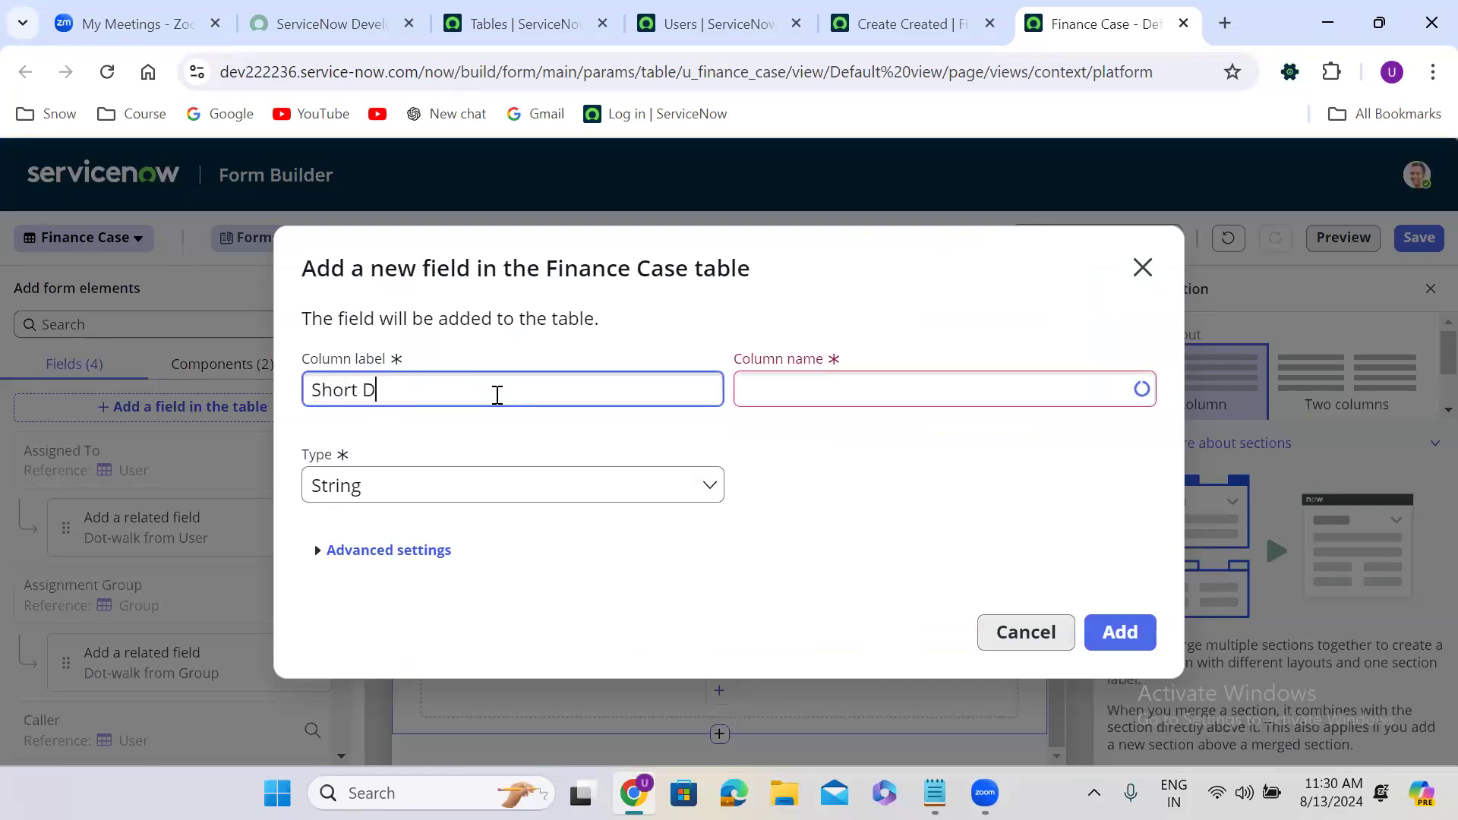
text(escription)
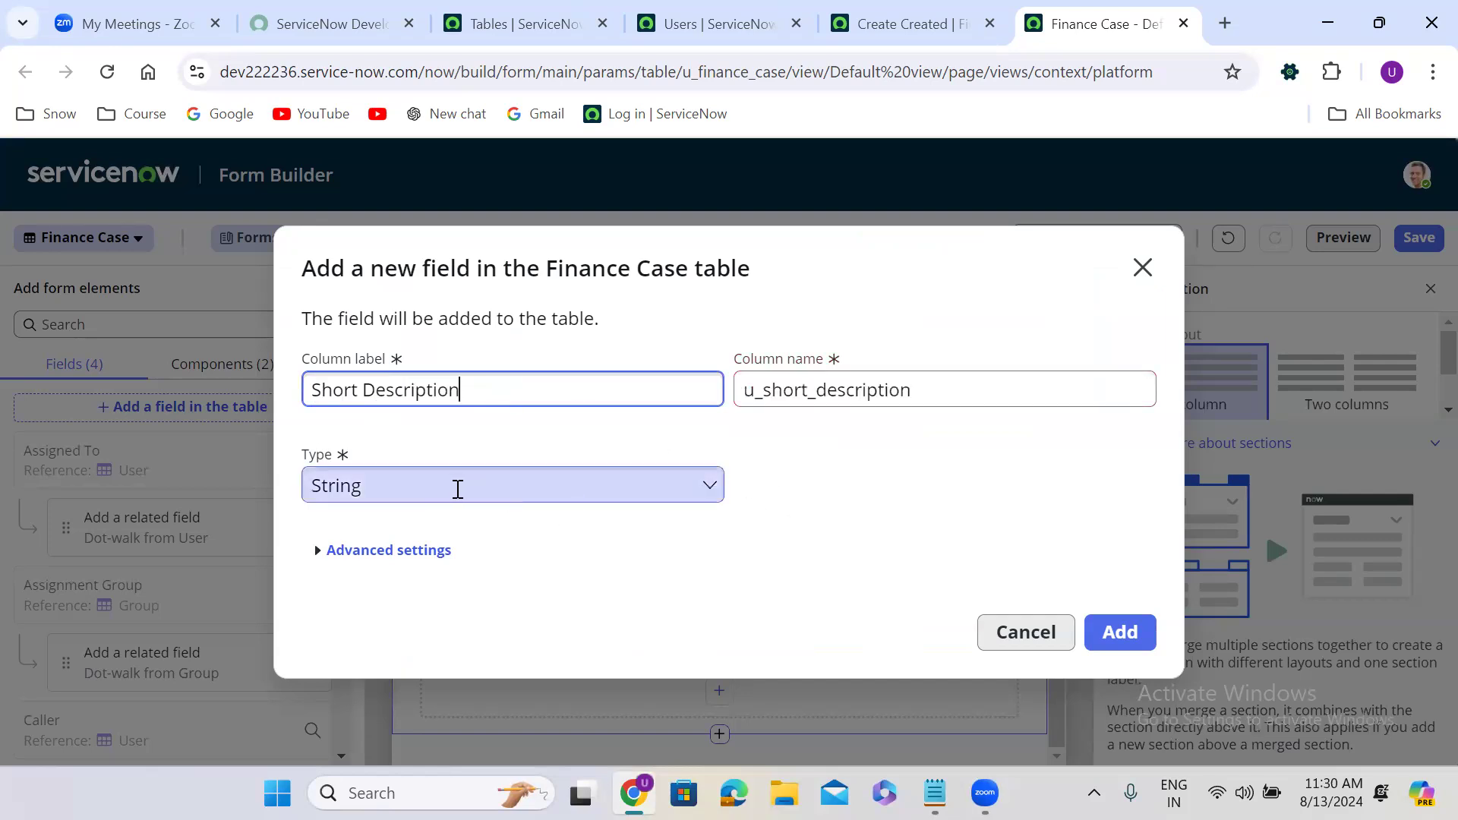
click(1121, 633)
click(1123, 630)
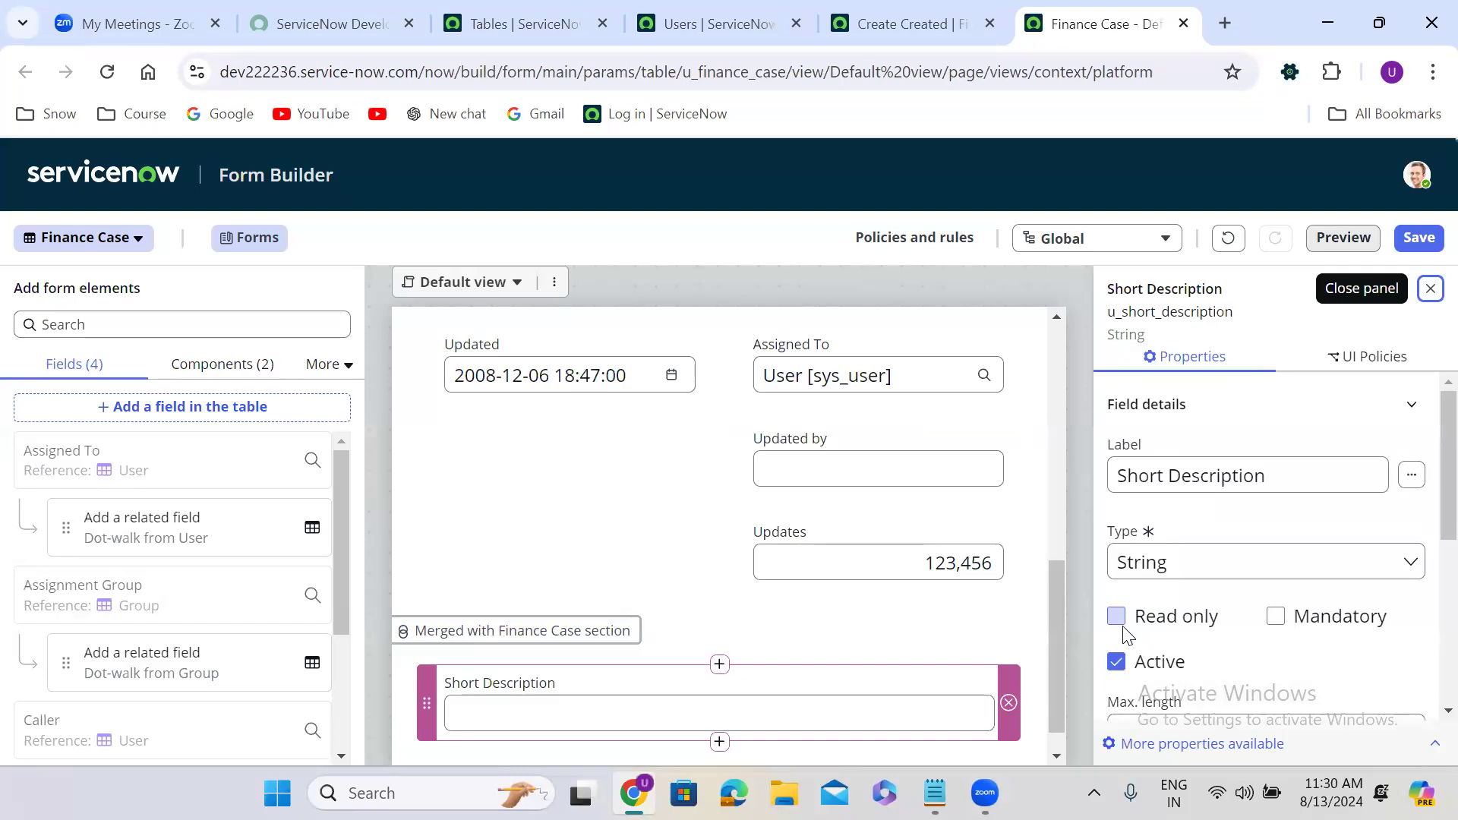
drag(1060, 607, 1063, 717)
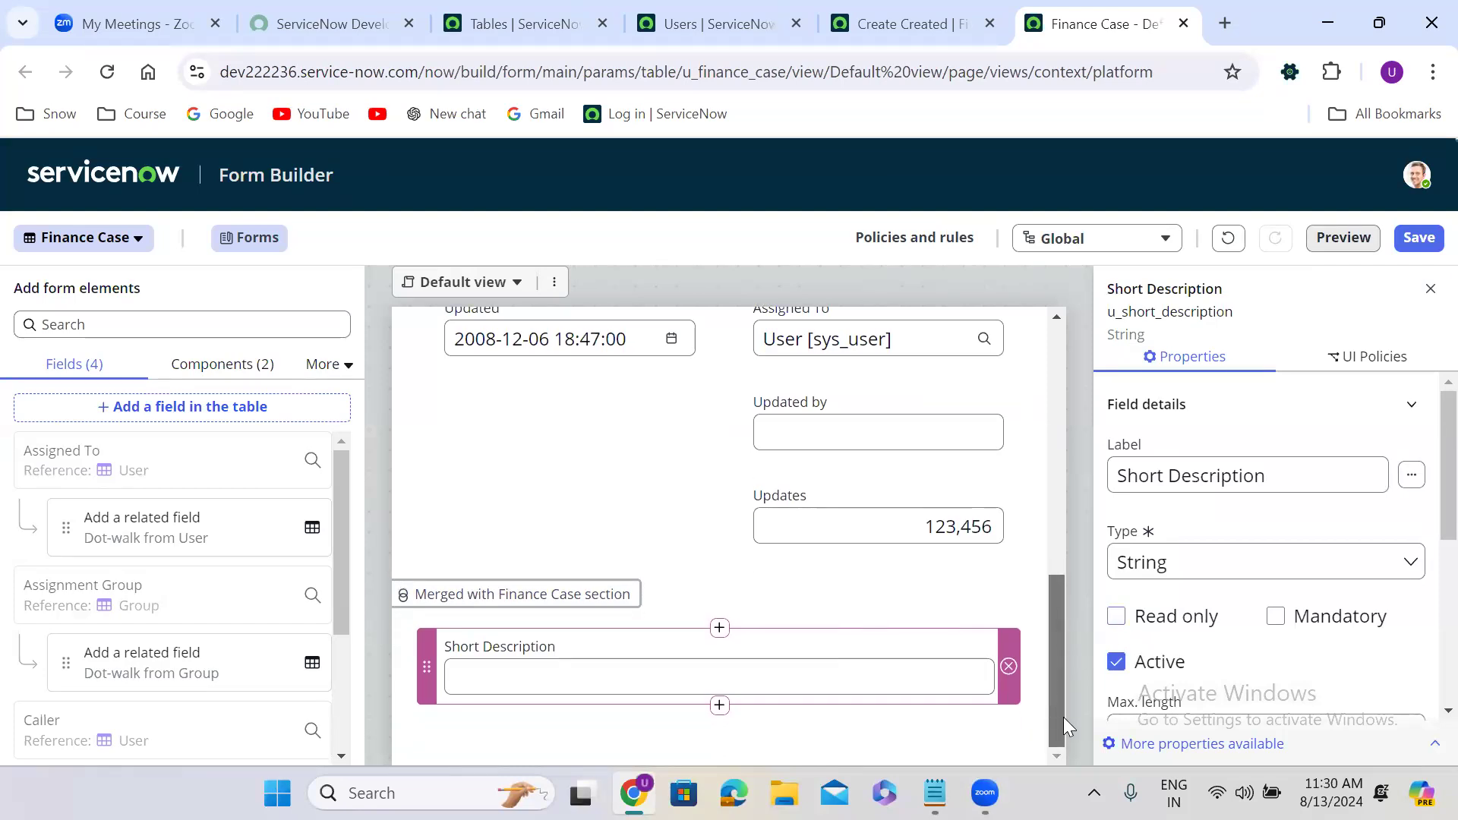
click(722, 705)
Create a String field labelled 'Description' below Short Description.
click(718, 437)
triple_click(458, 401)
text(Description)
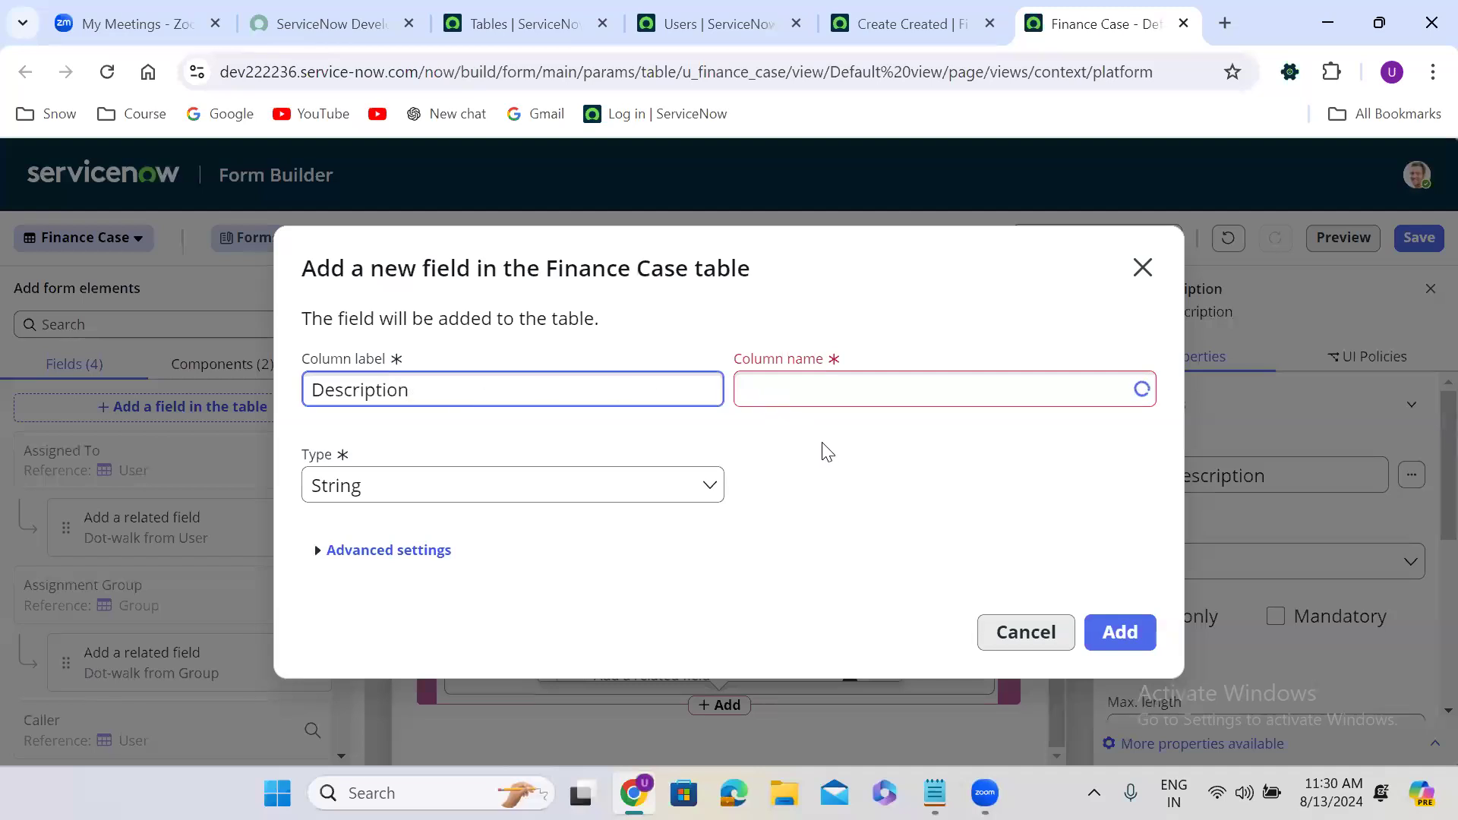
click(468, 498)
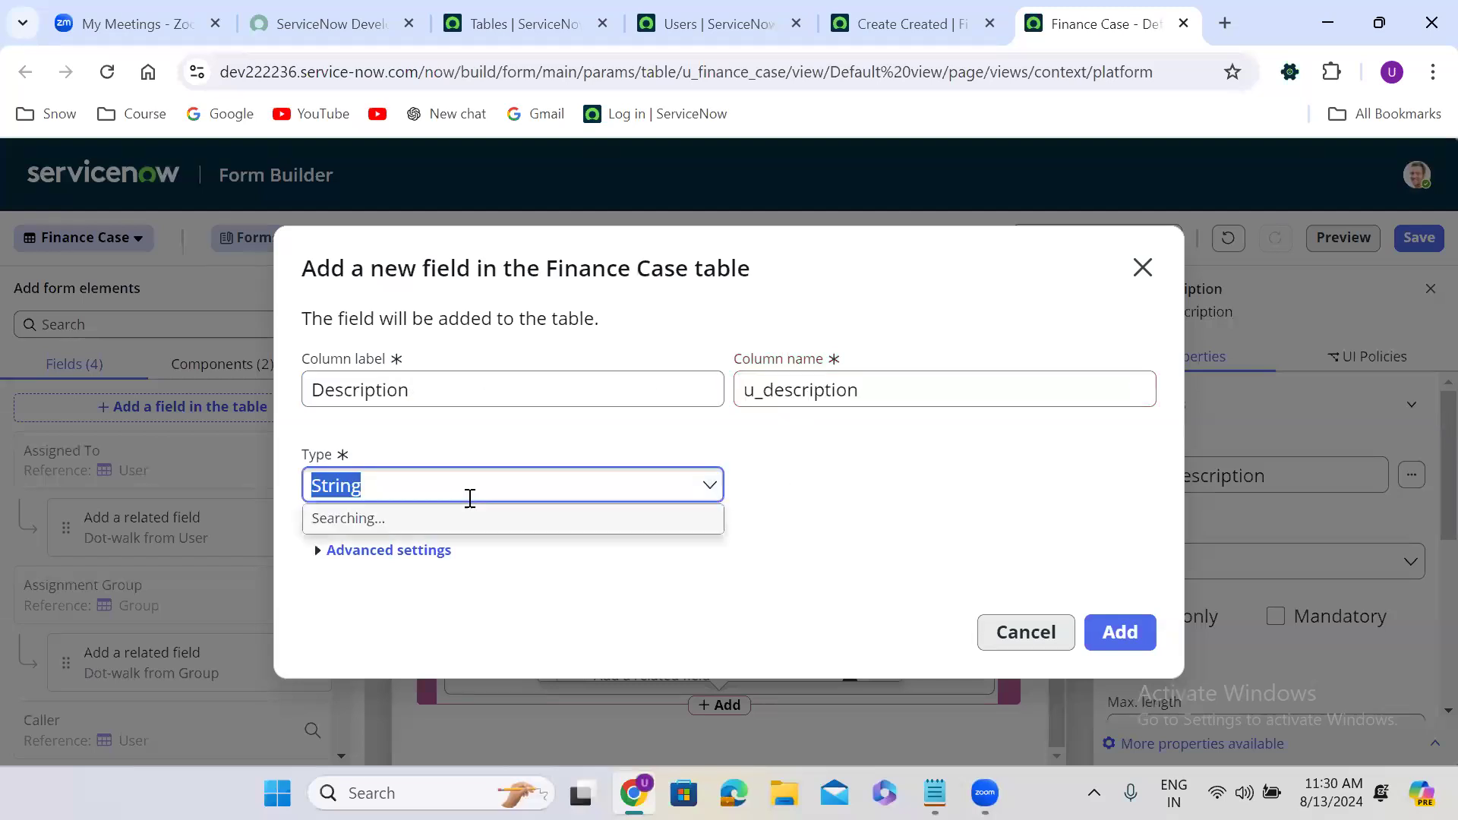
click(778, 499)
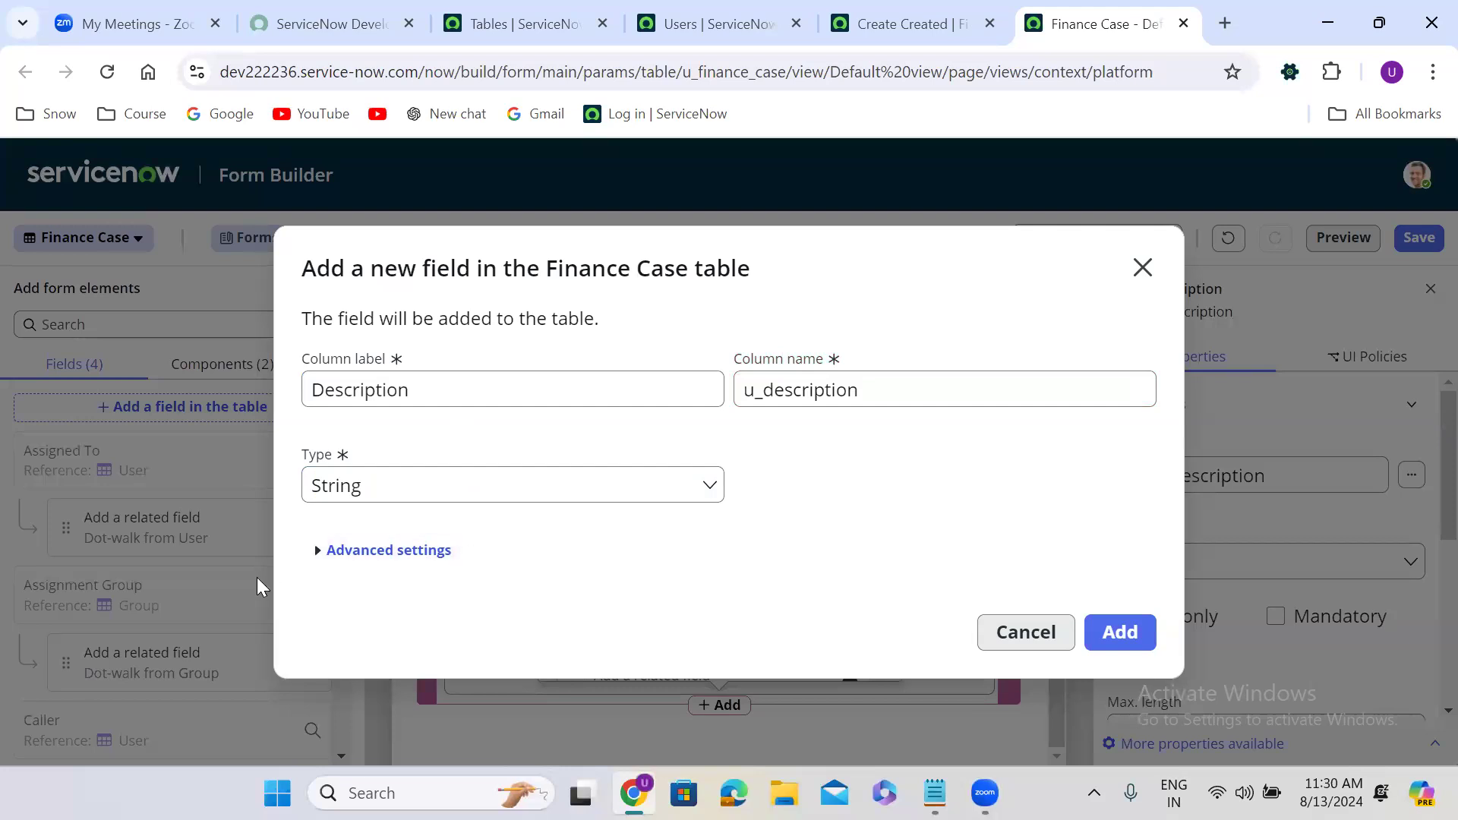
click(314, 547)
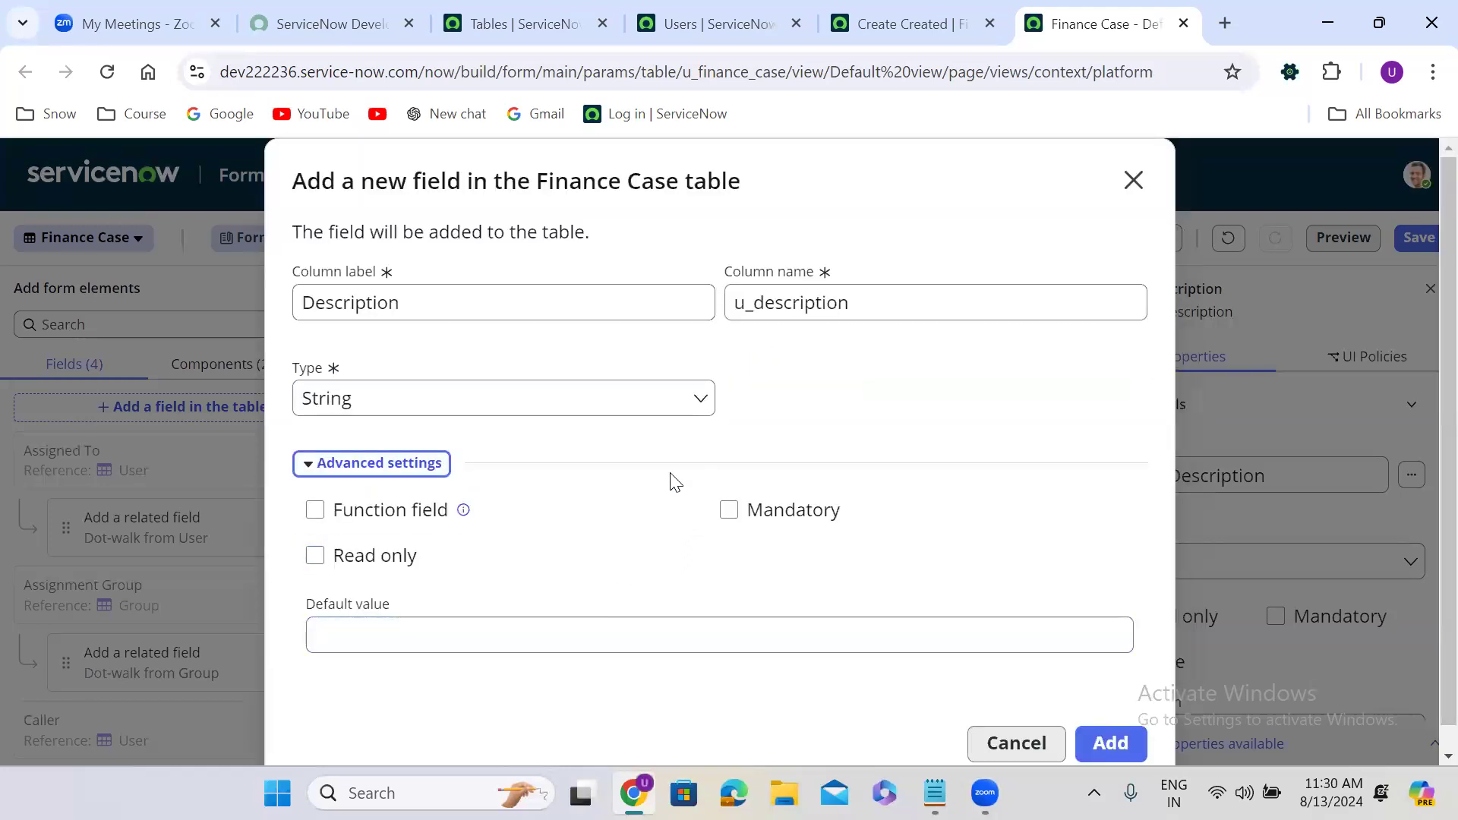
click(1118, 744)
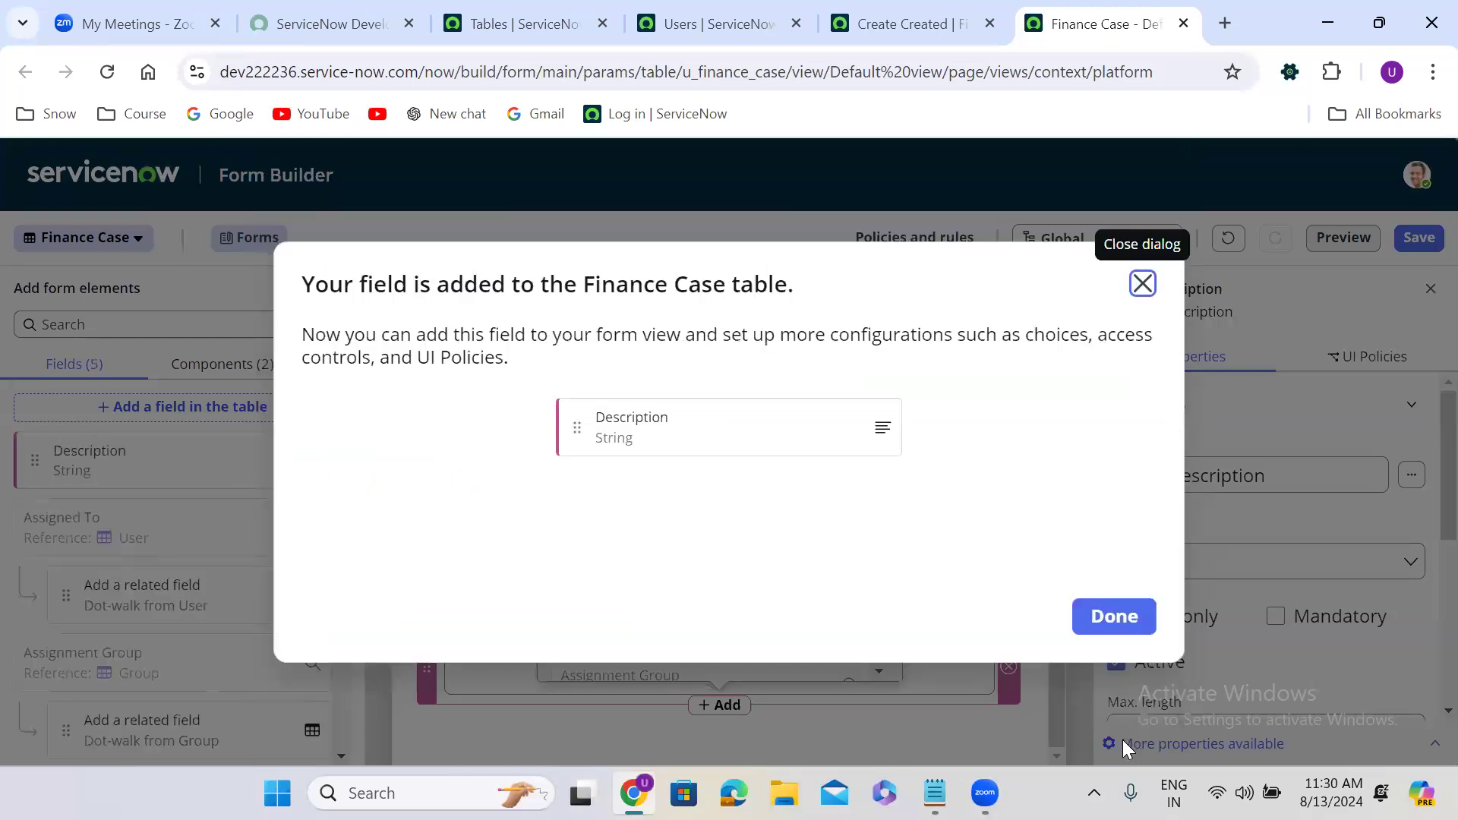
click(1110, 615)
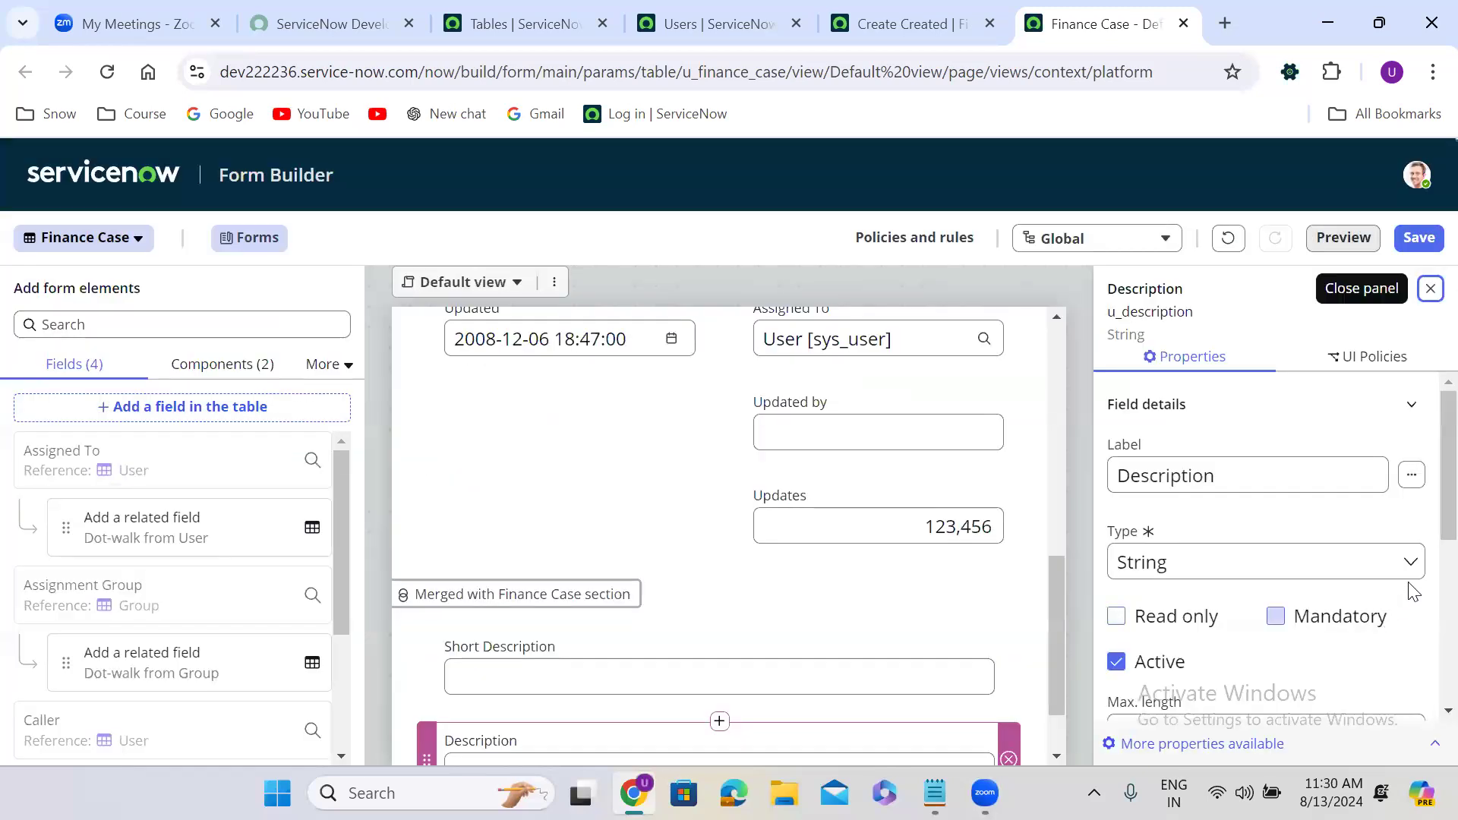
Raise Description's max length from 40 to 4000 and save the form layout.
scroll(1423, 486, down, 3)
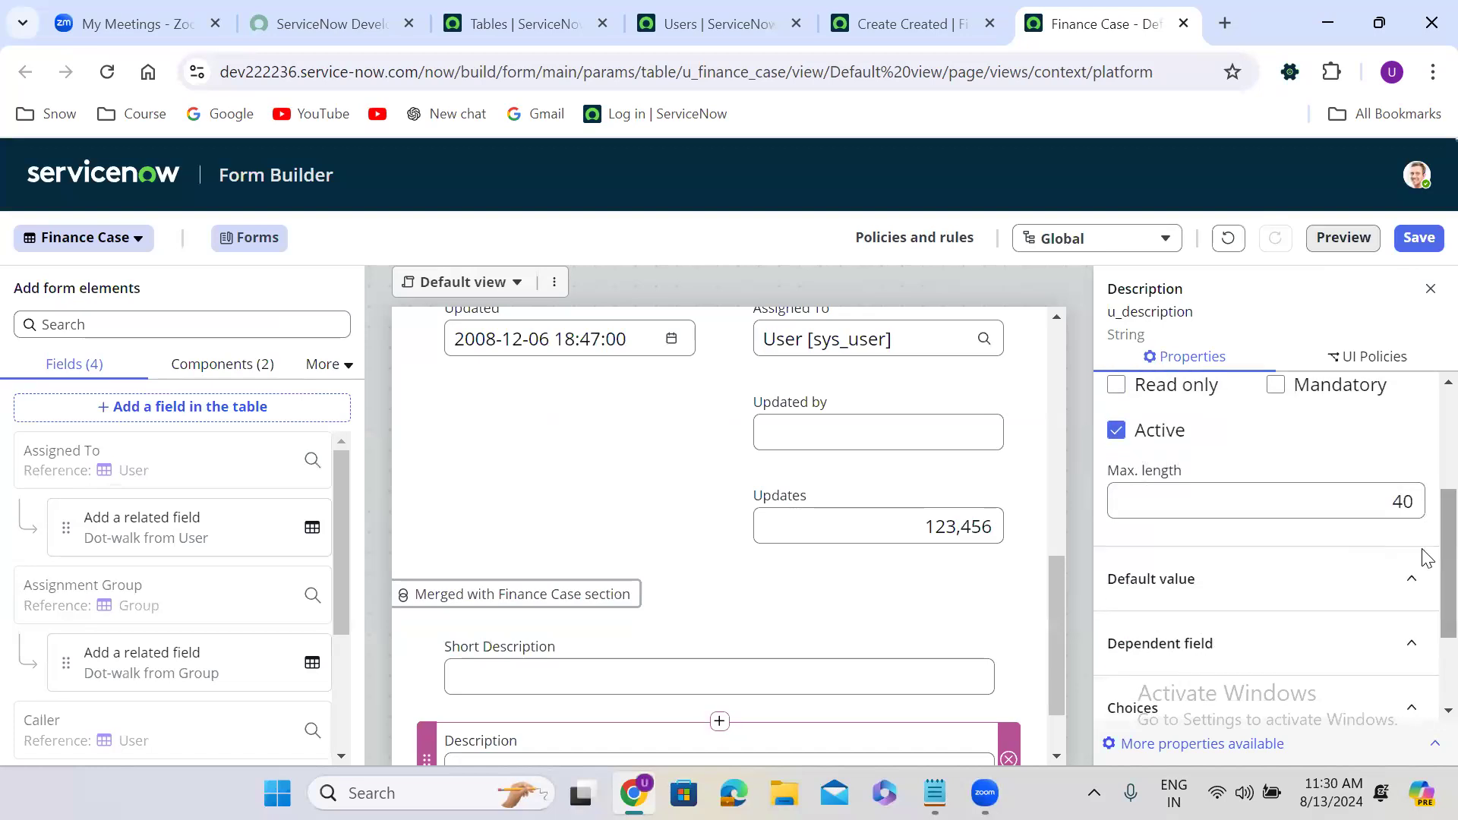
click(1411, 501)
text(00)
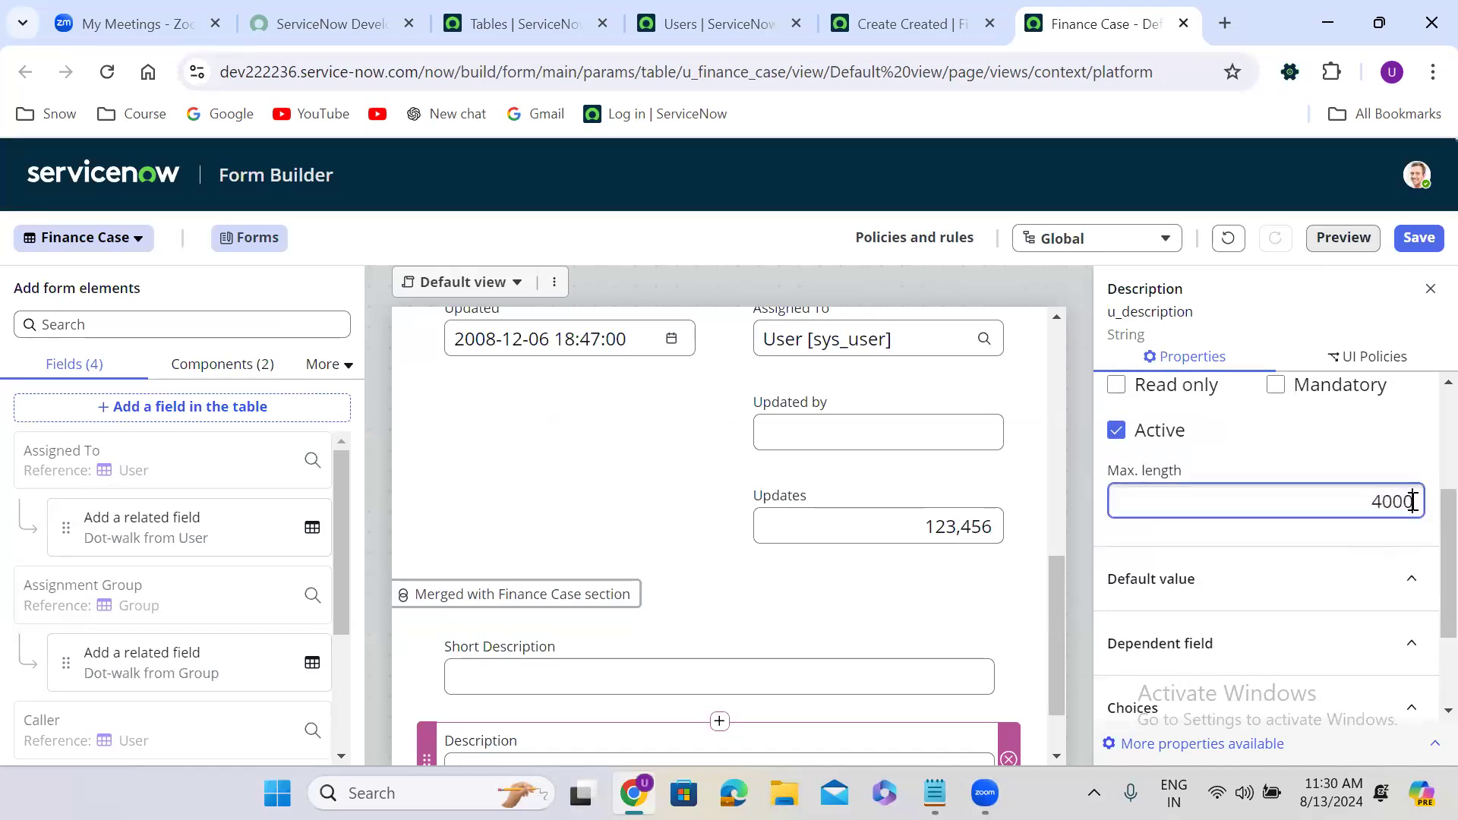
click(1419, 237)
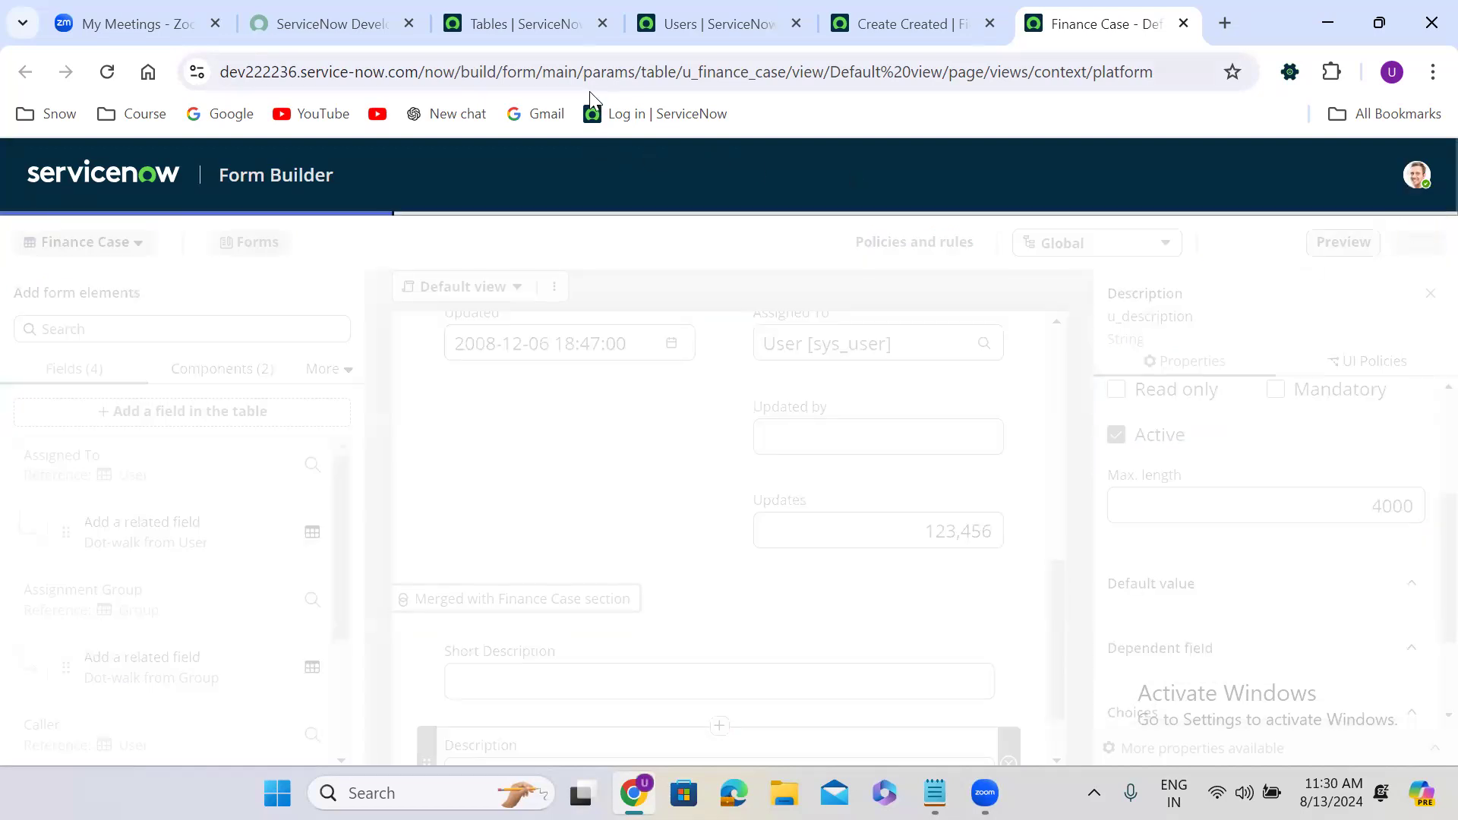
Reload the classic Finance Case form to show the full-width Short Description and Description fields.
click(912, 22)
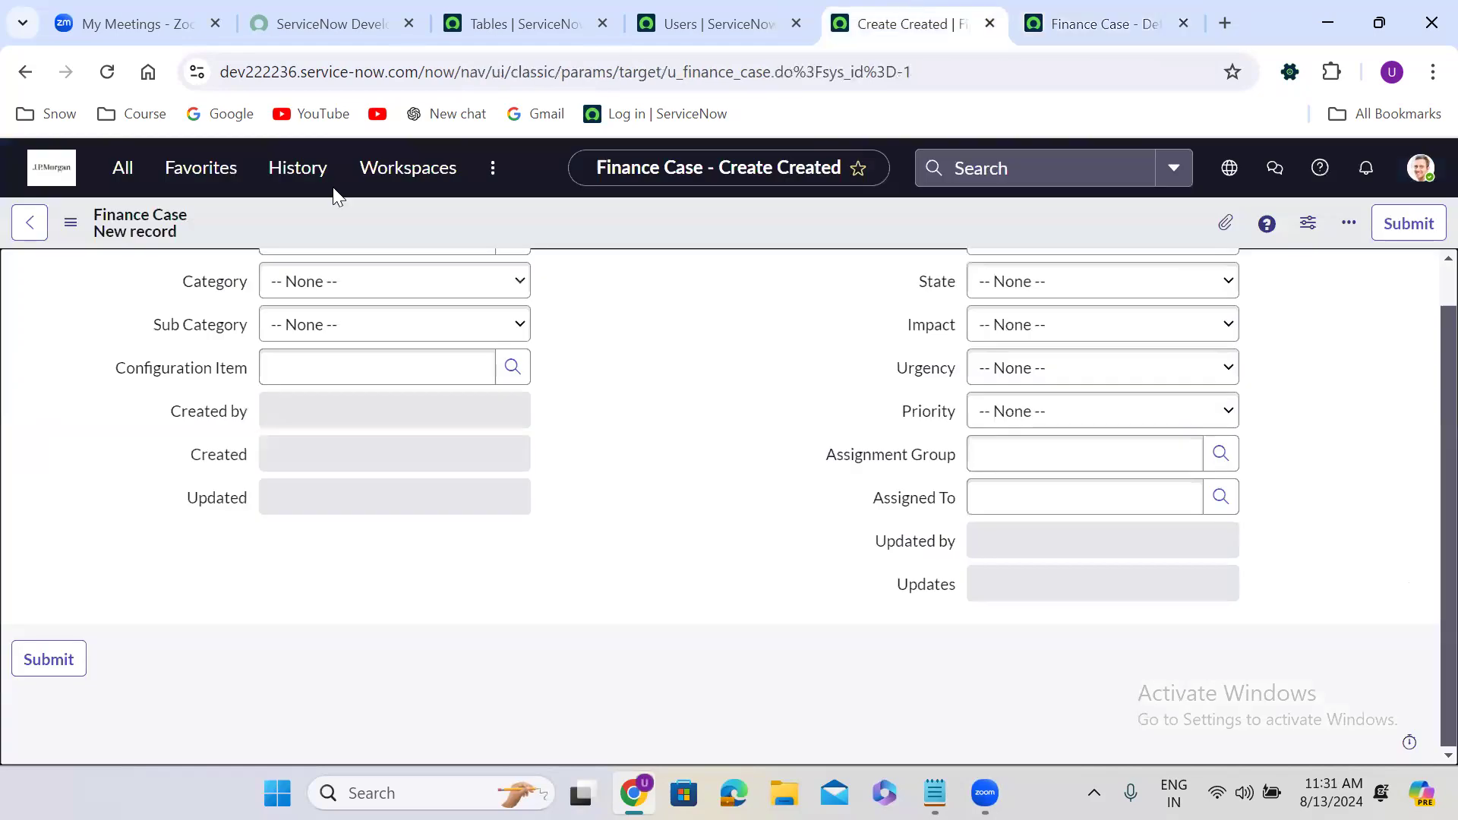
click(107, 71)
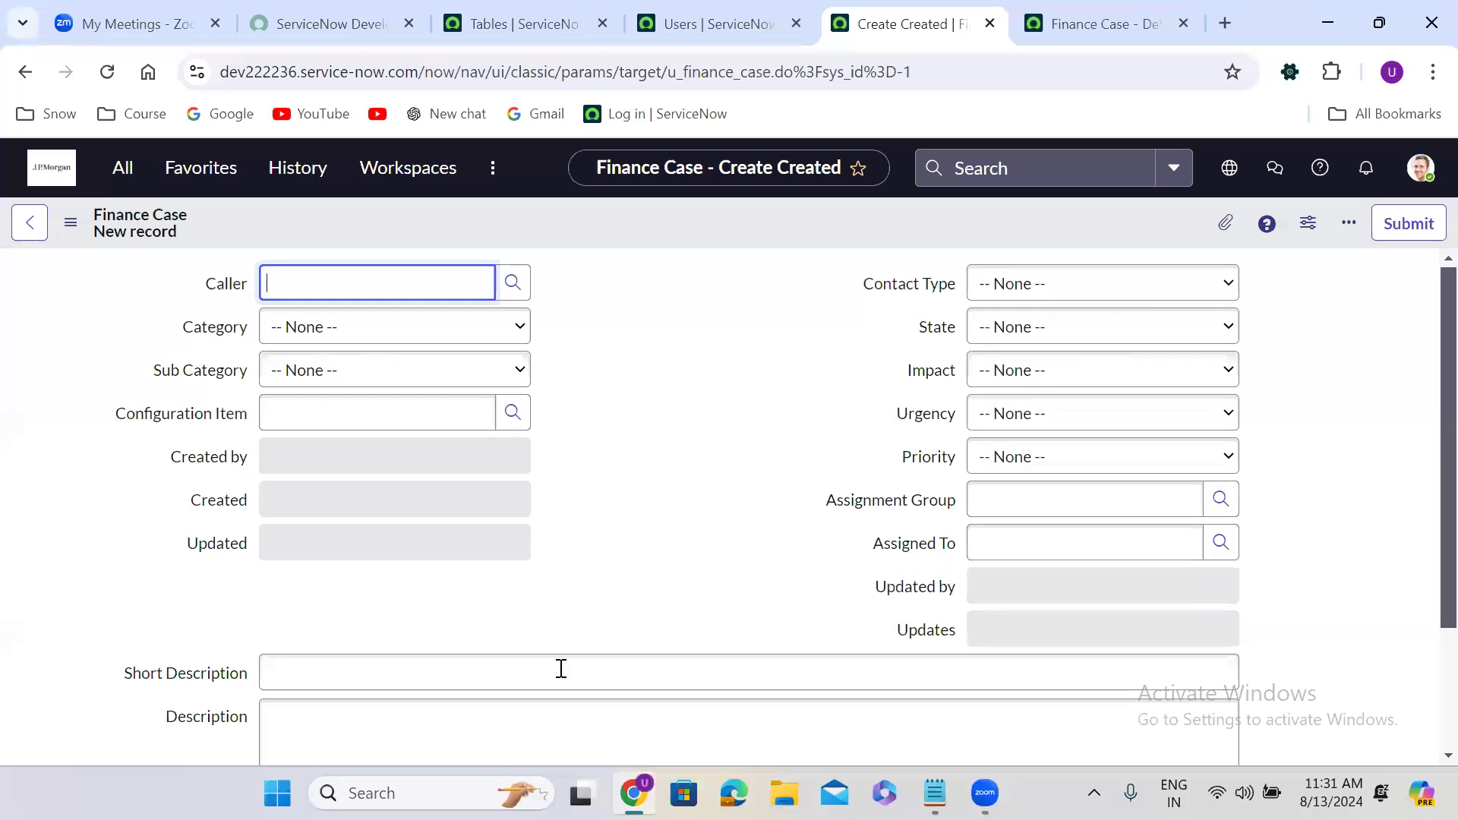
click(719, 599)
key(Down)
key(Down)
key(Down)
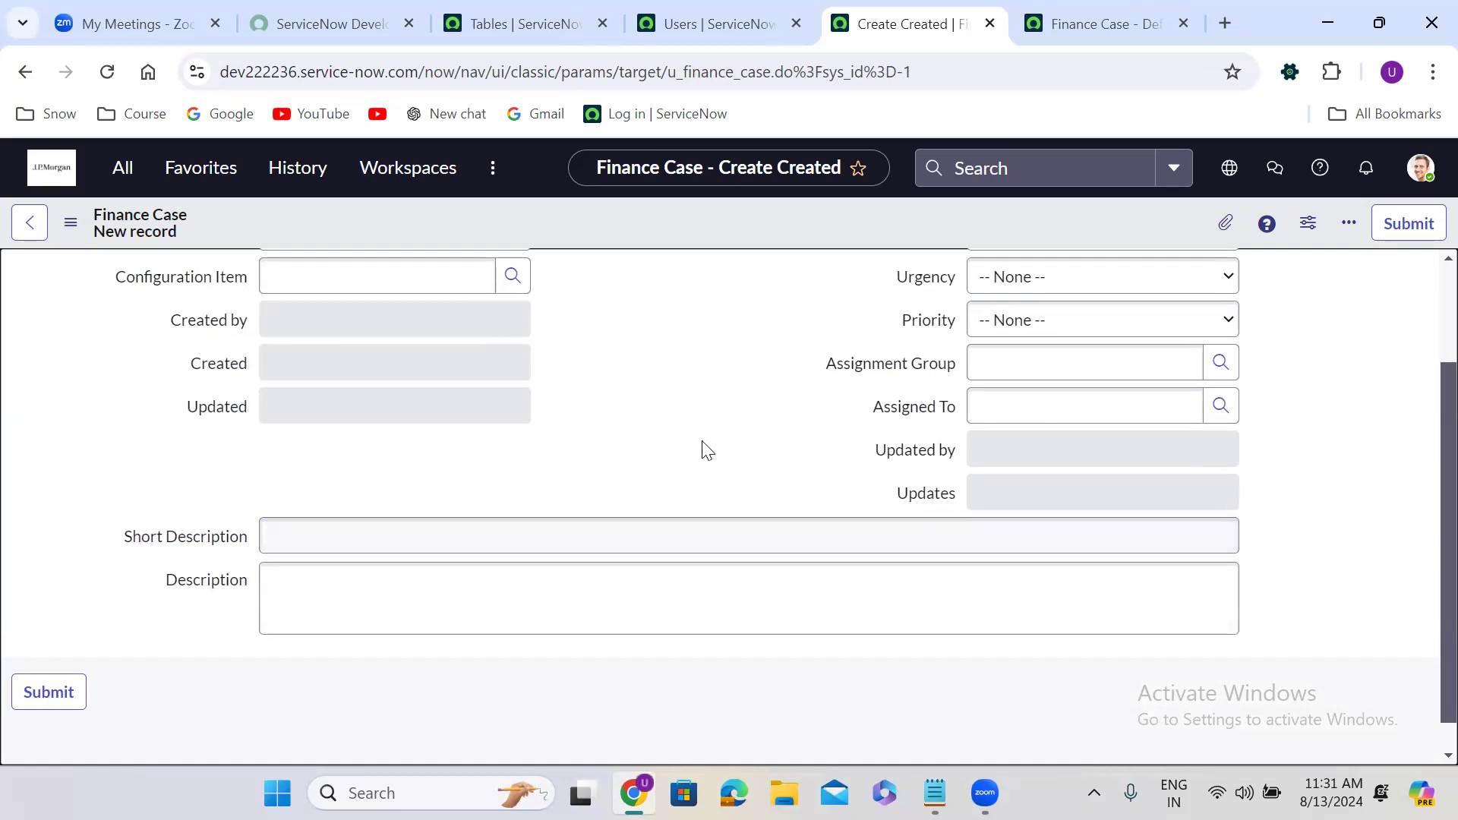
scroll(700, 420, up, 3)
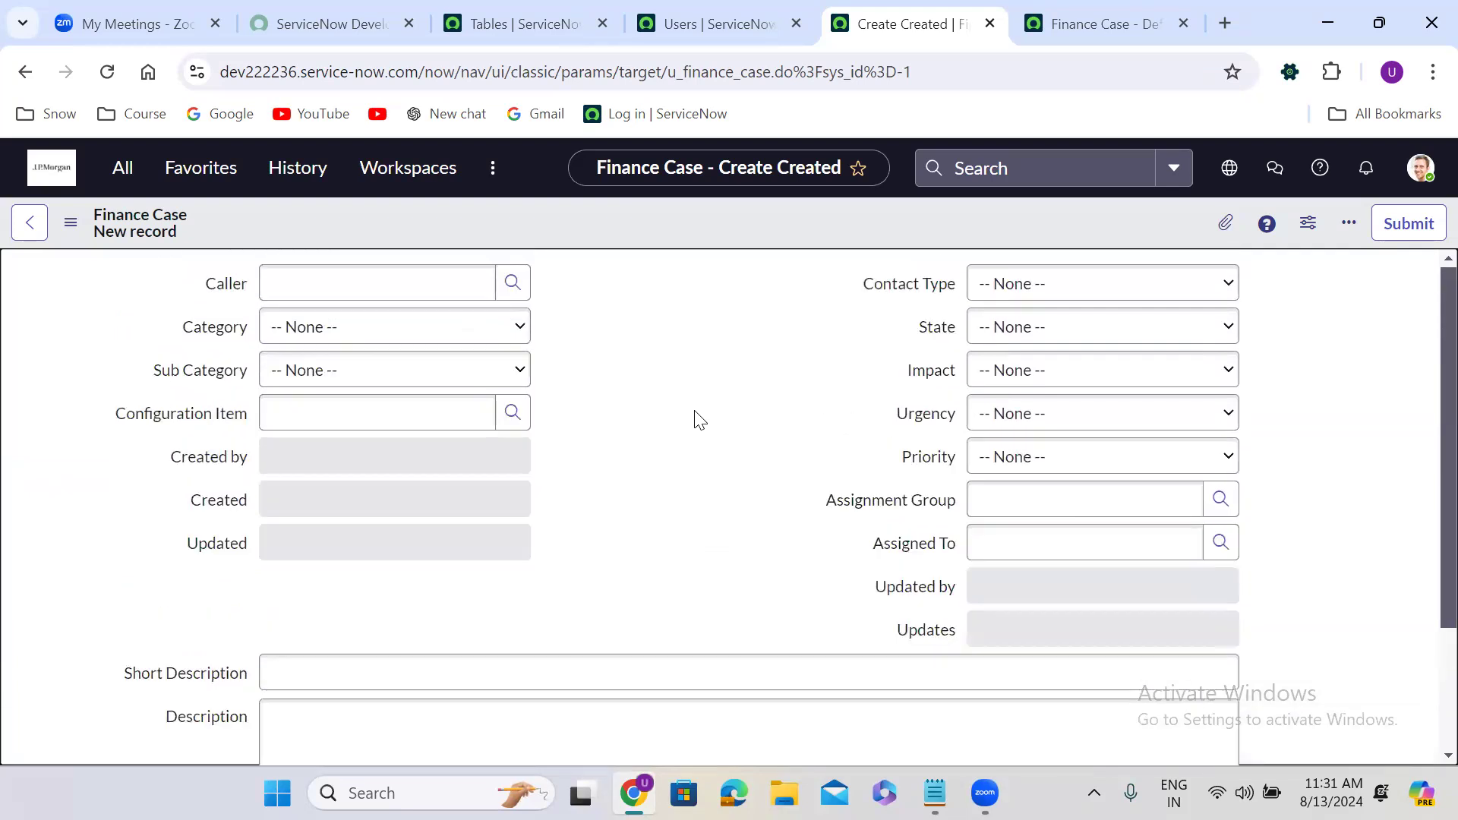
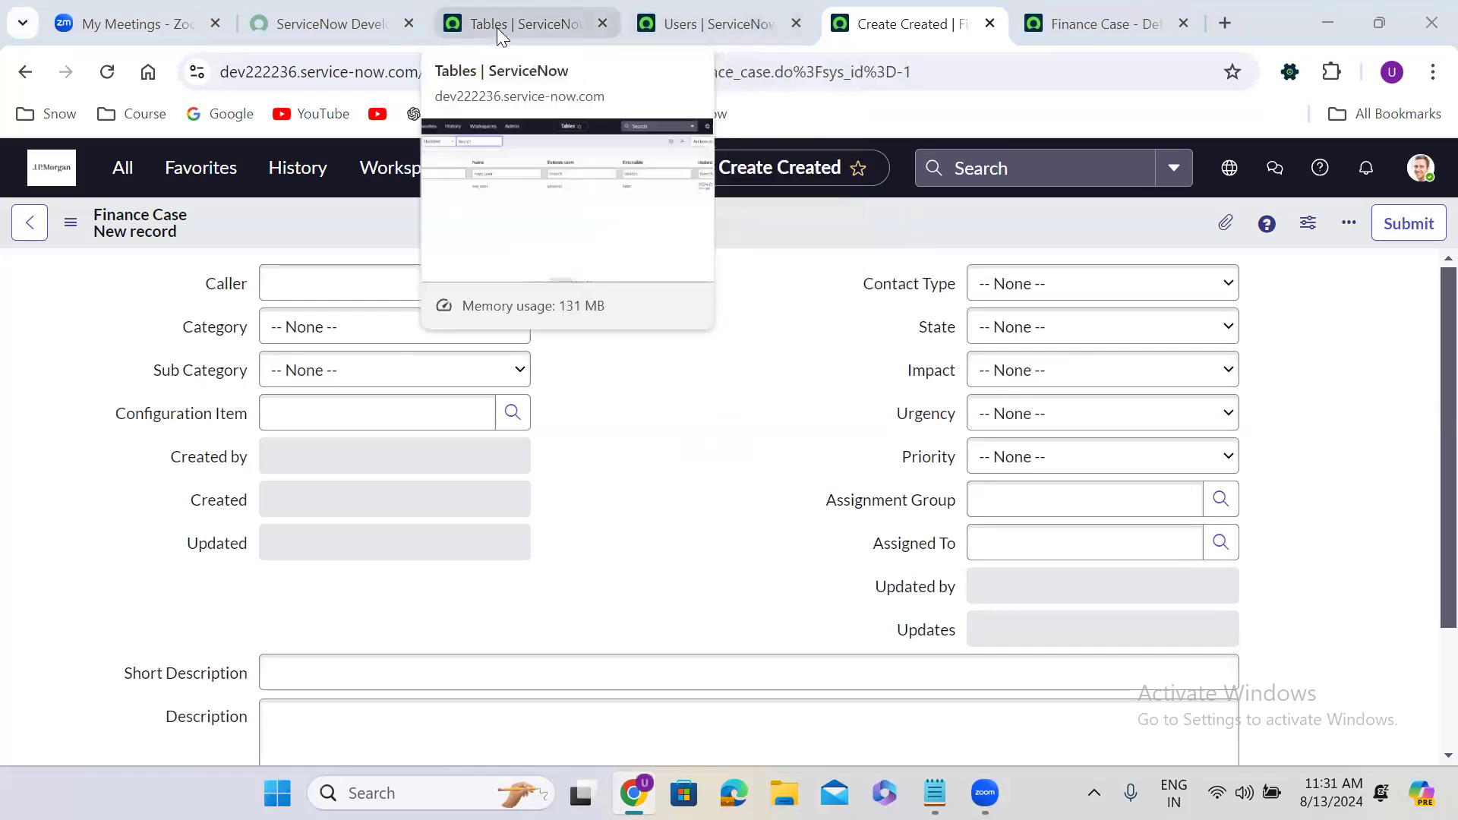
Open the Finance Case table definition from the full tables list and show its Controls settings.
click(561, 20)
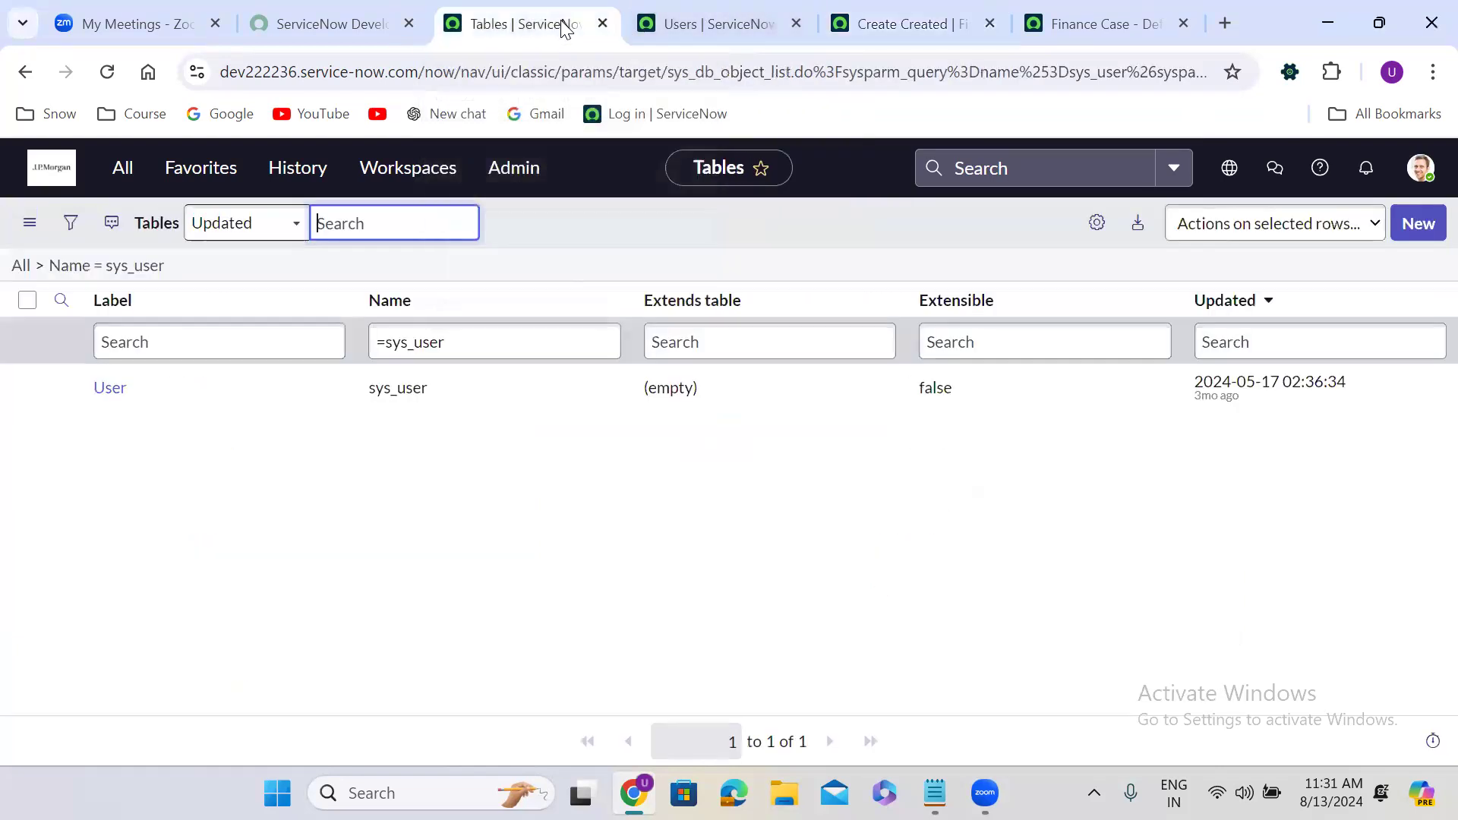
click(9, 270)
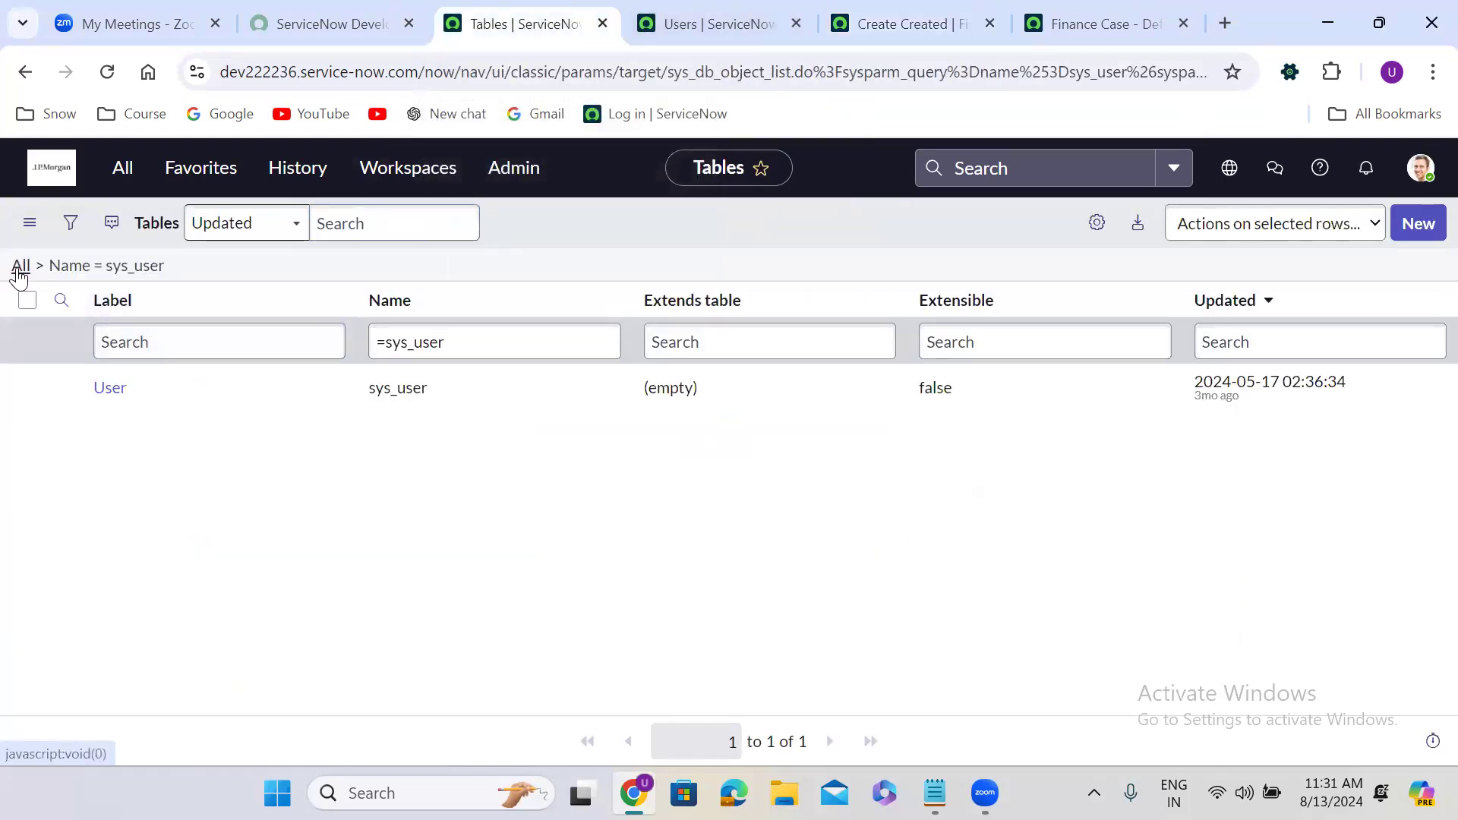
click(18, 270)
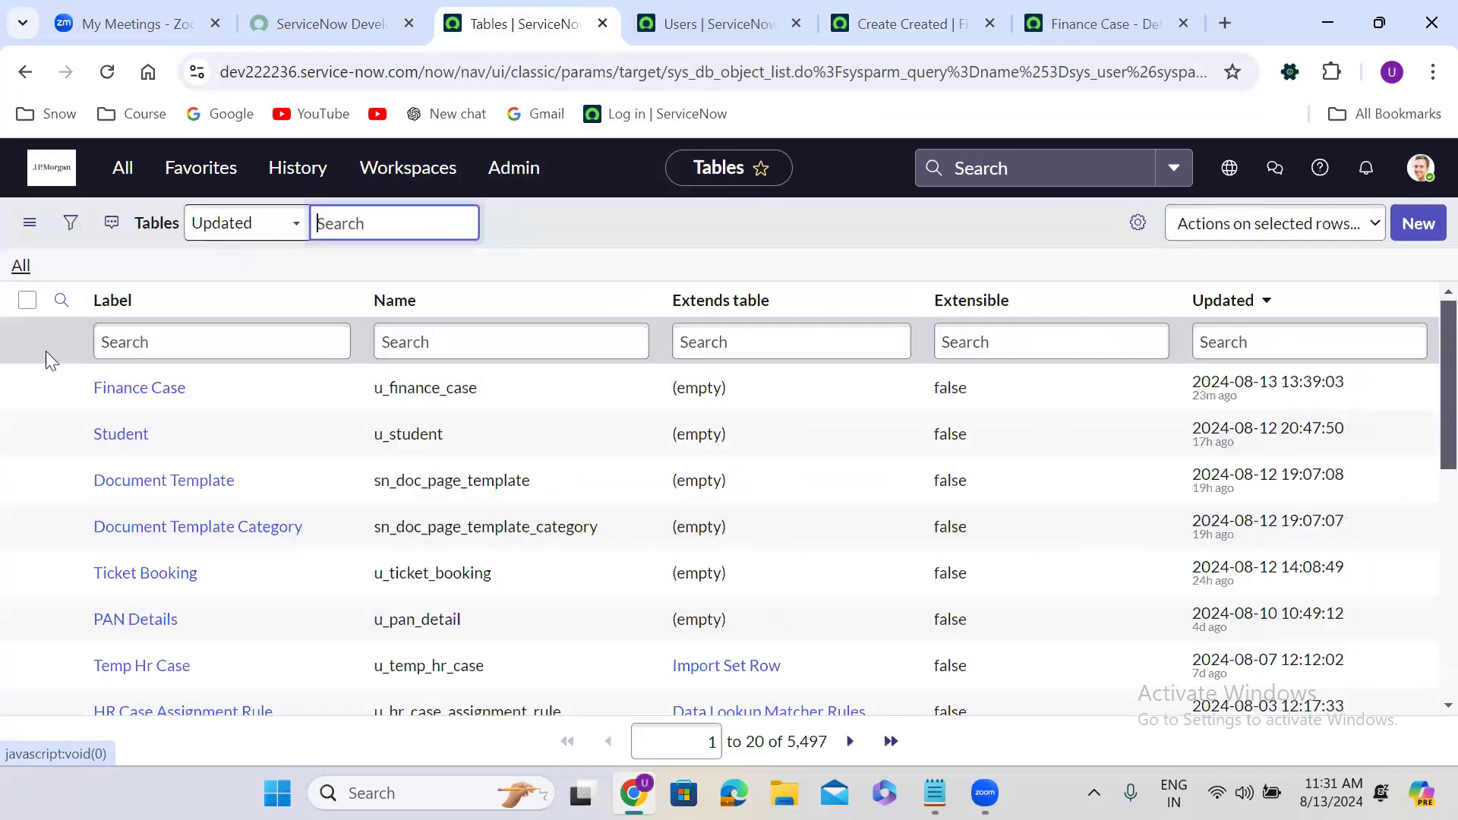
right_click(52, 386)
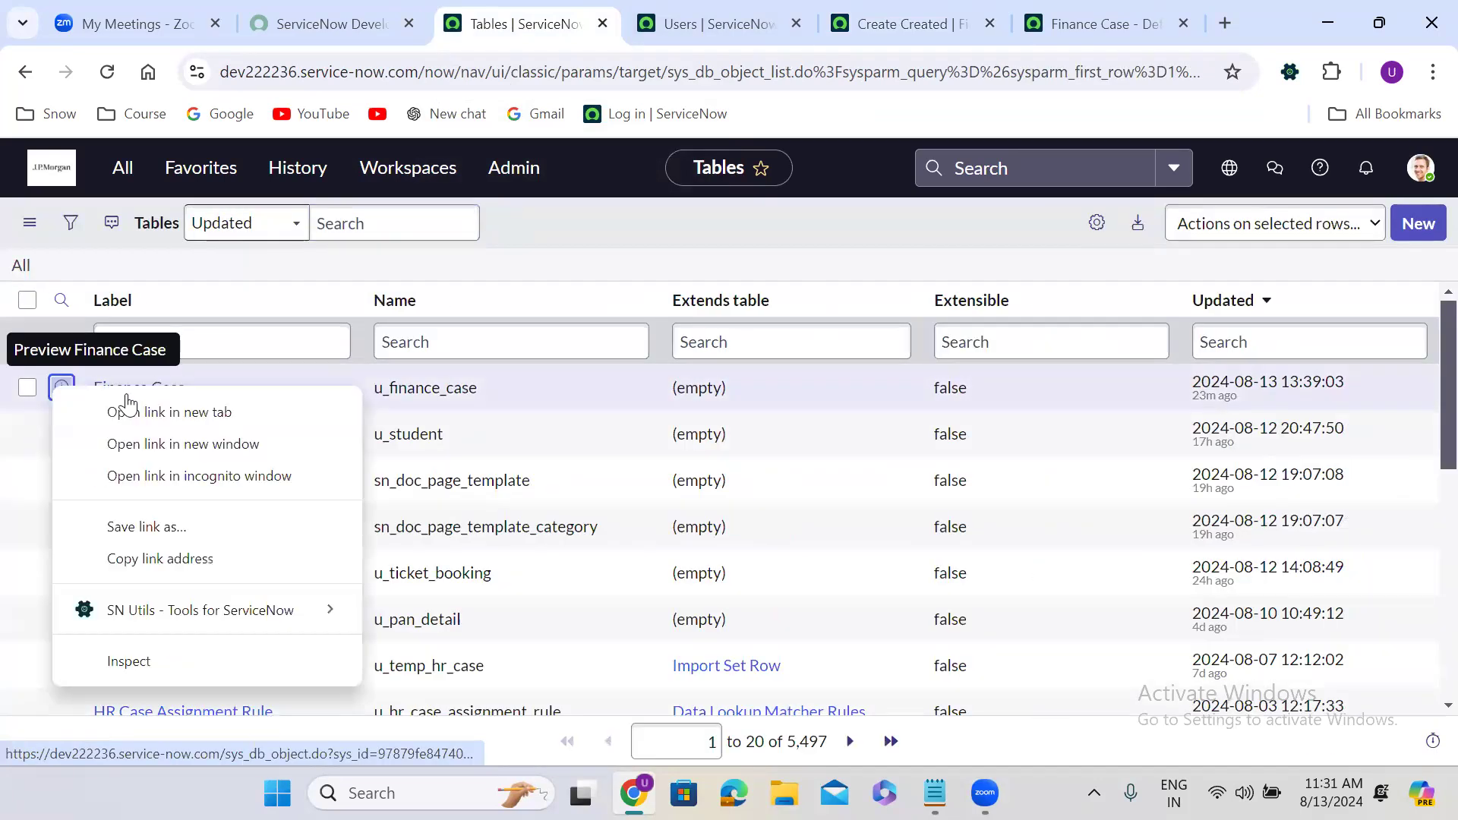
click(123, 396)
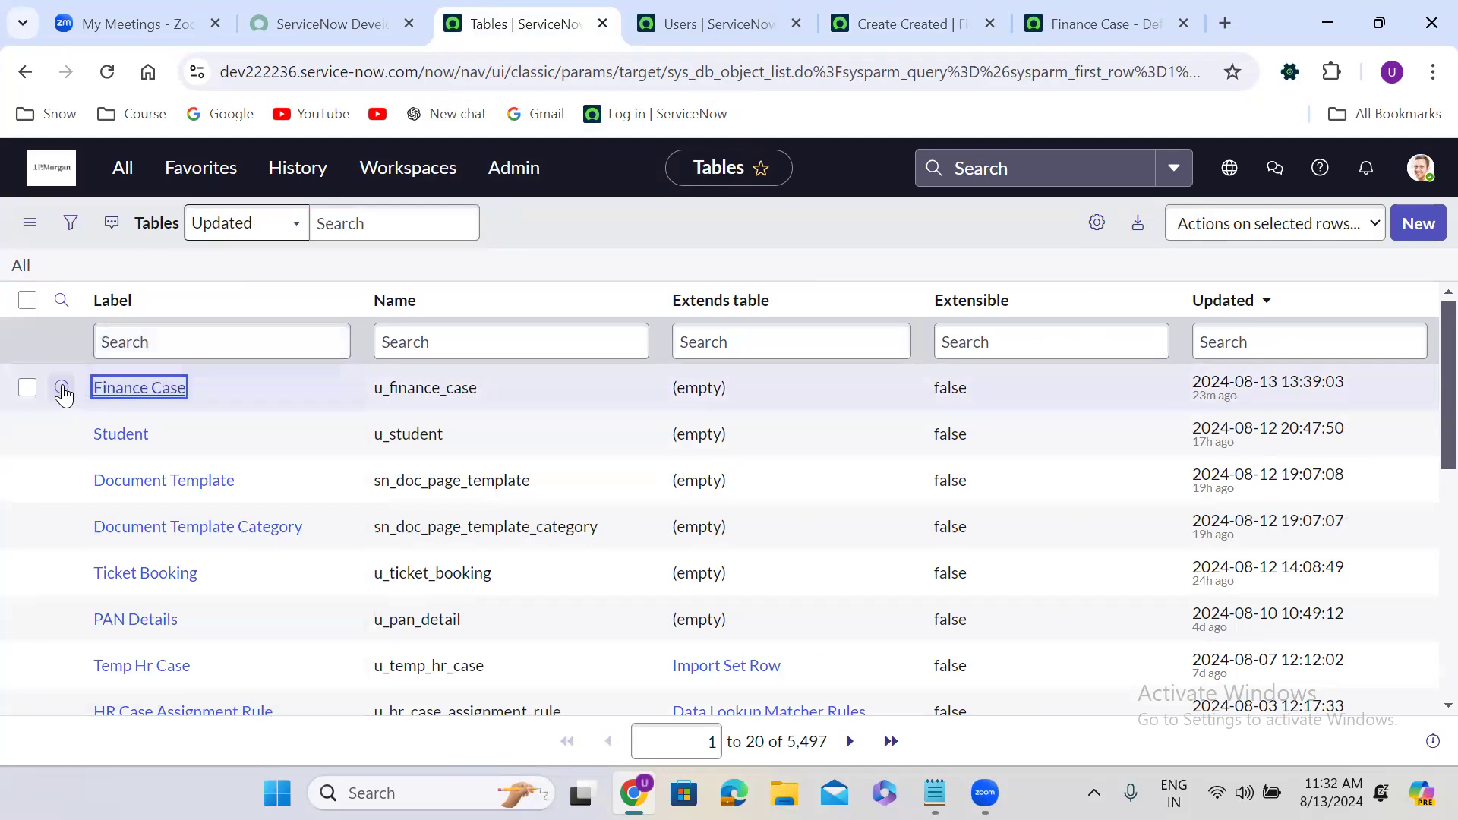
right_click(63, 389)
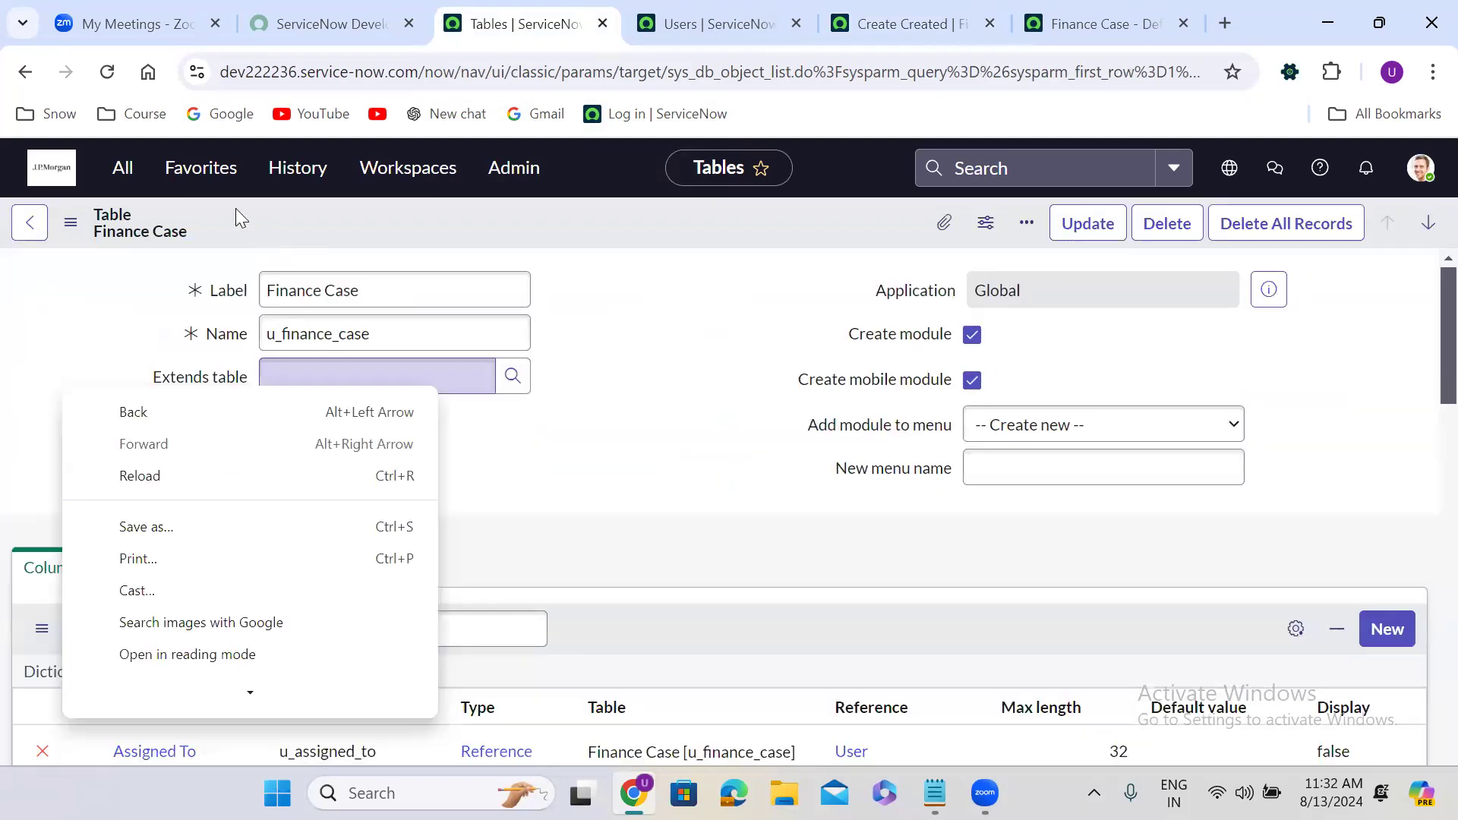
click(306, 247)
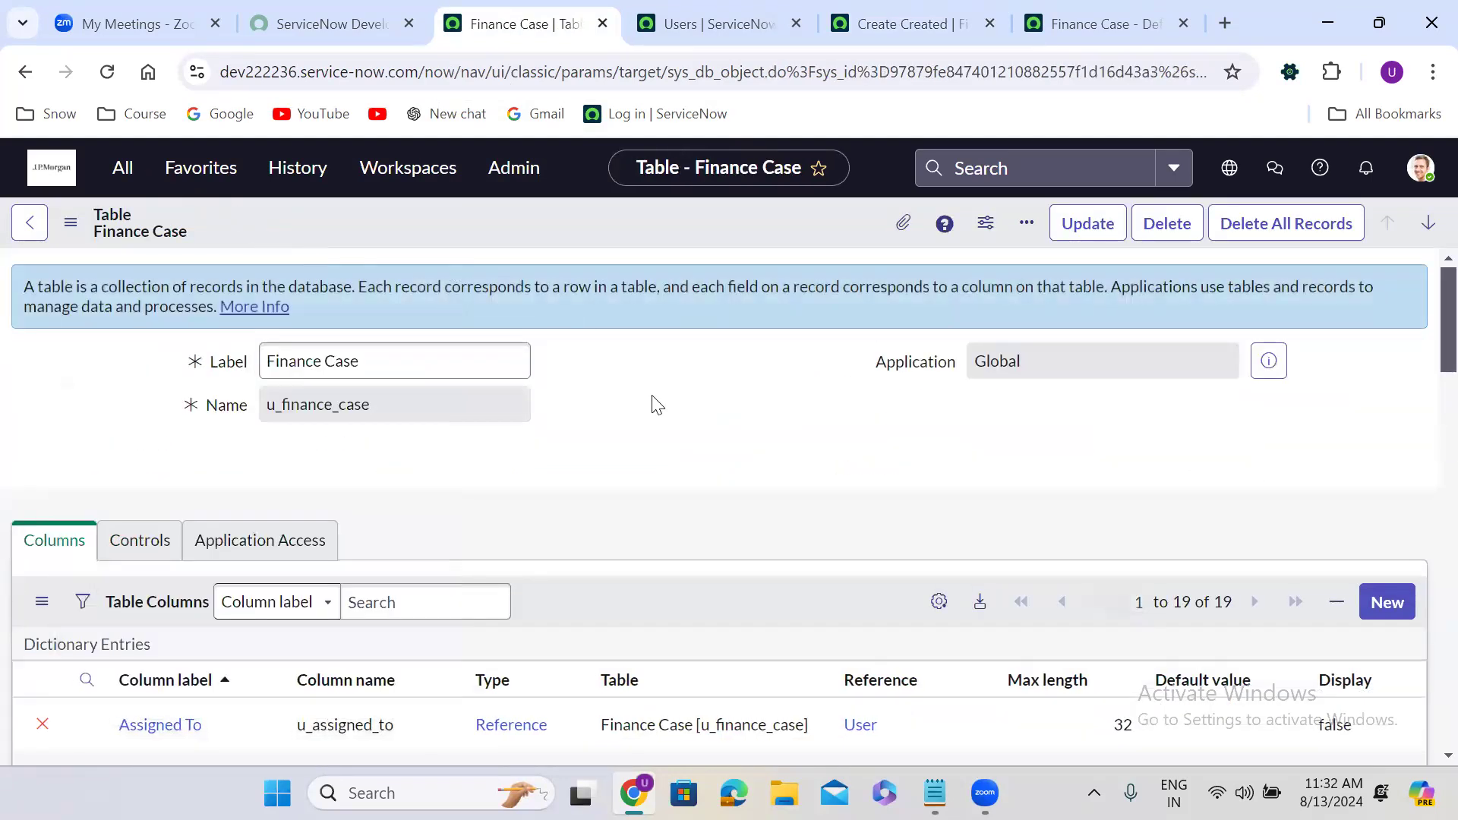
scroll(658, 405, down, 2)
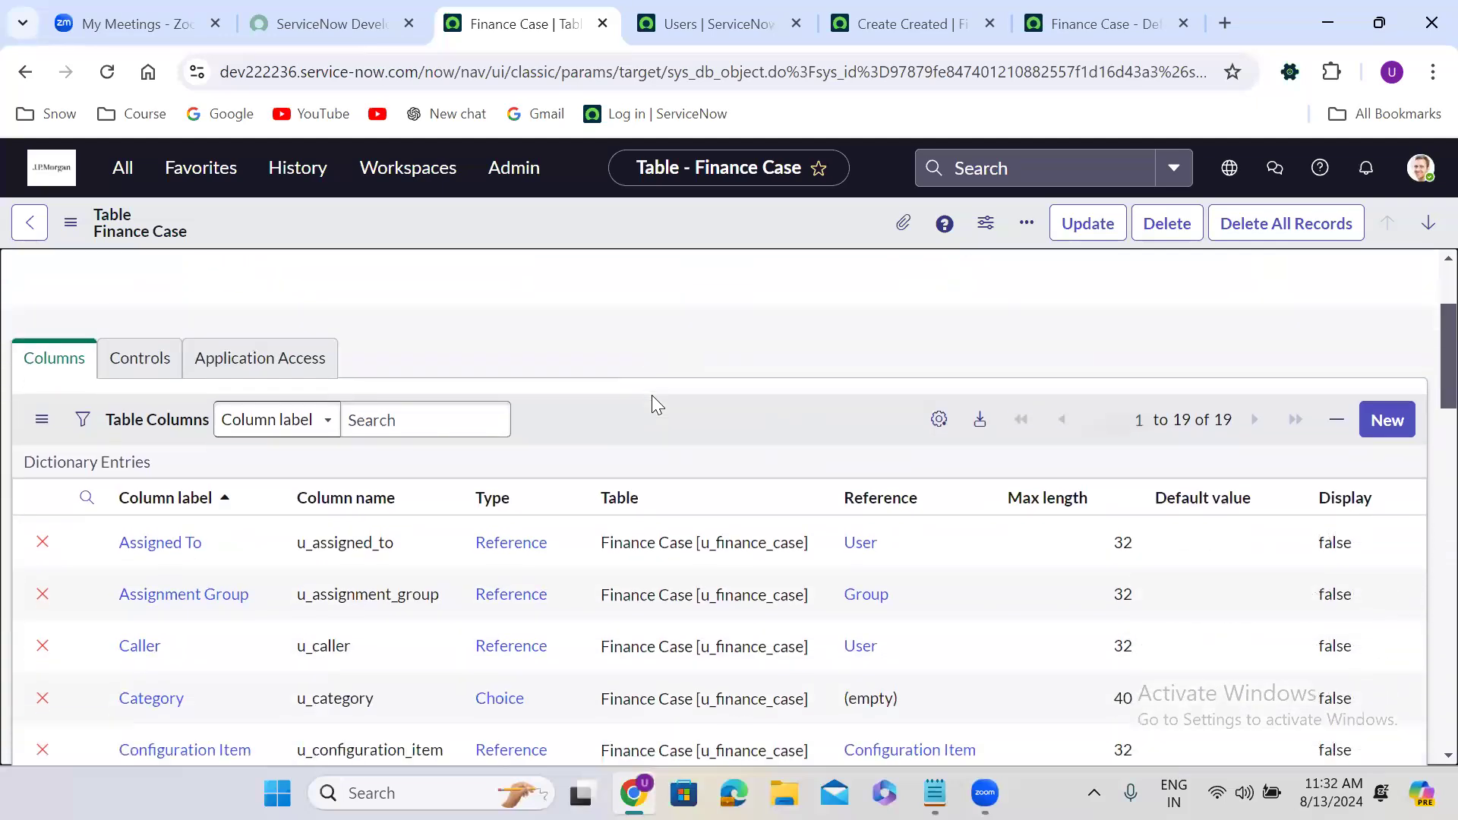
click(140, 361)
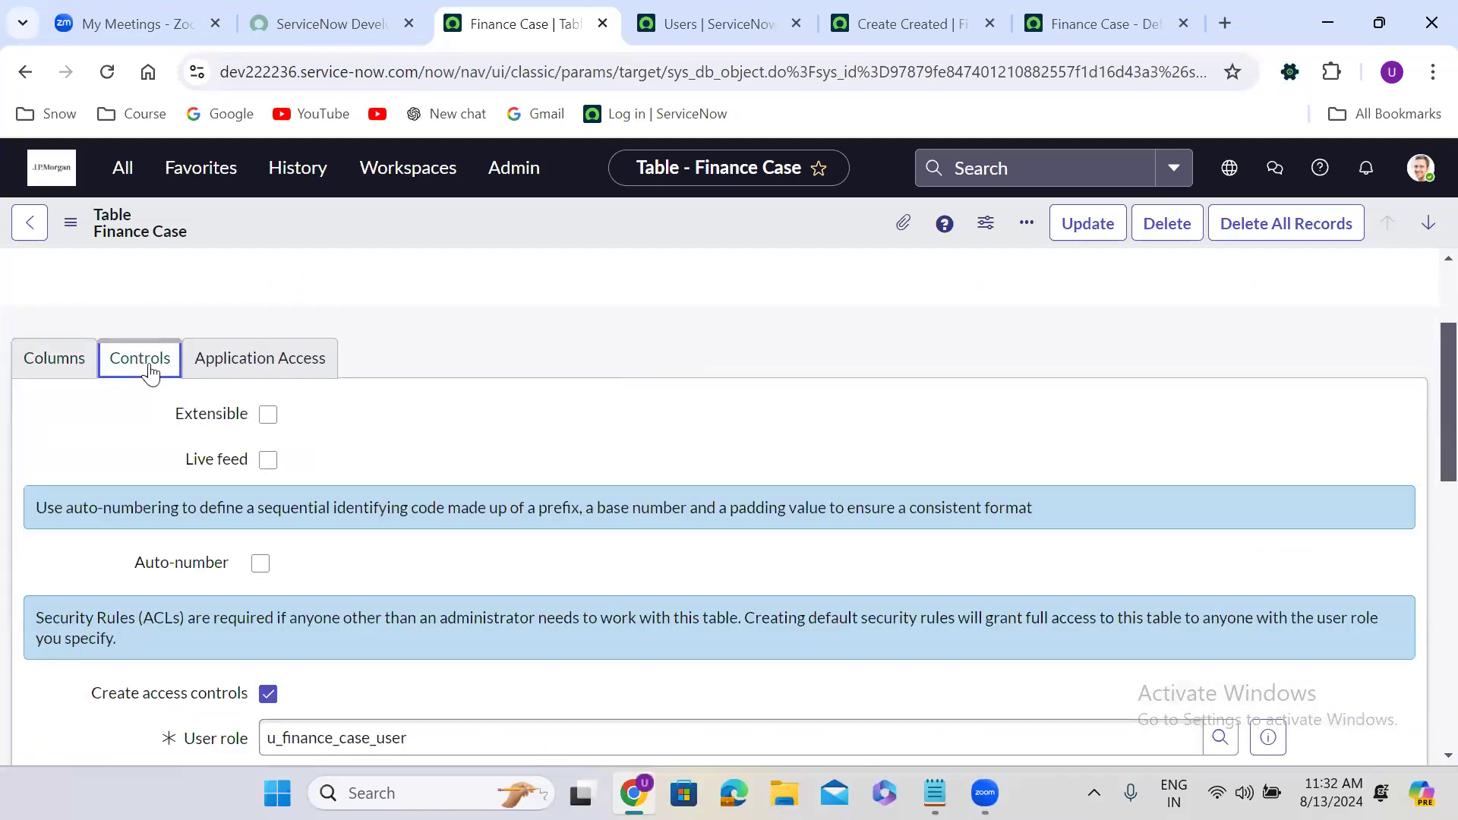
Enable Finance Case auto-numbering with prefix FINCASE, starting number 1000 and 7 digits.
click(261, 565)
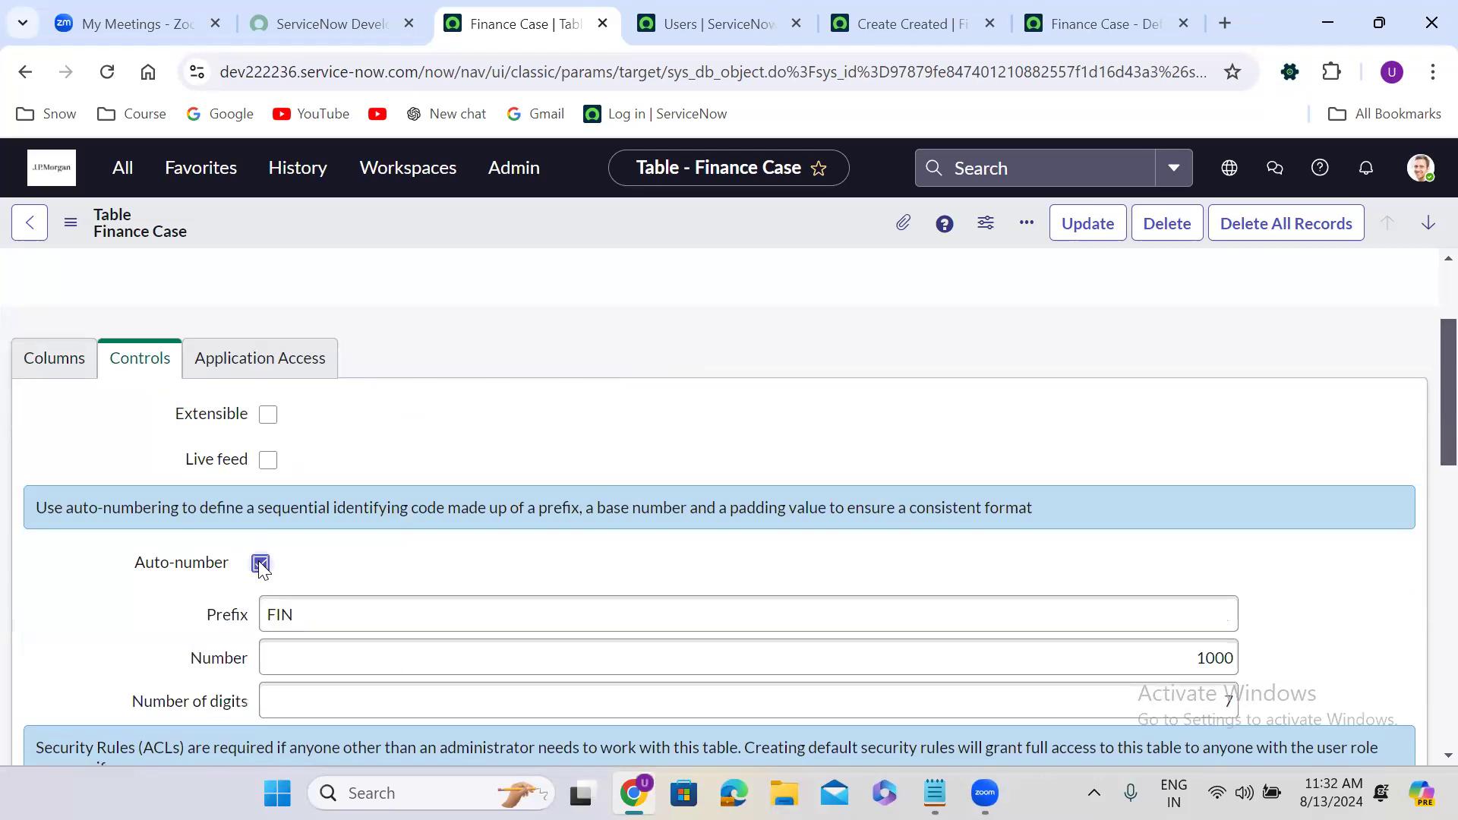
scroll(641, 488, down, 2)
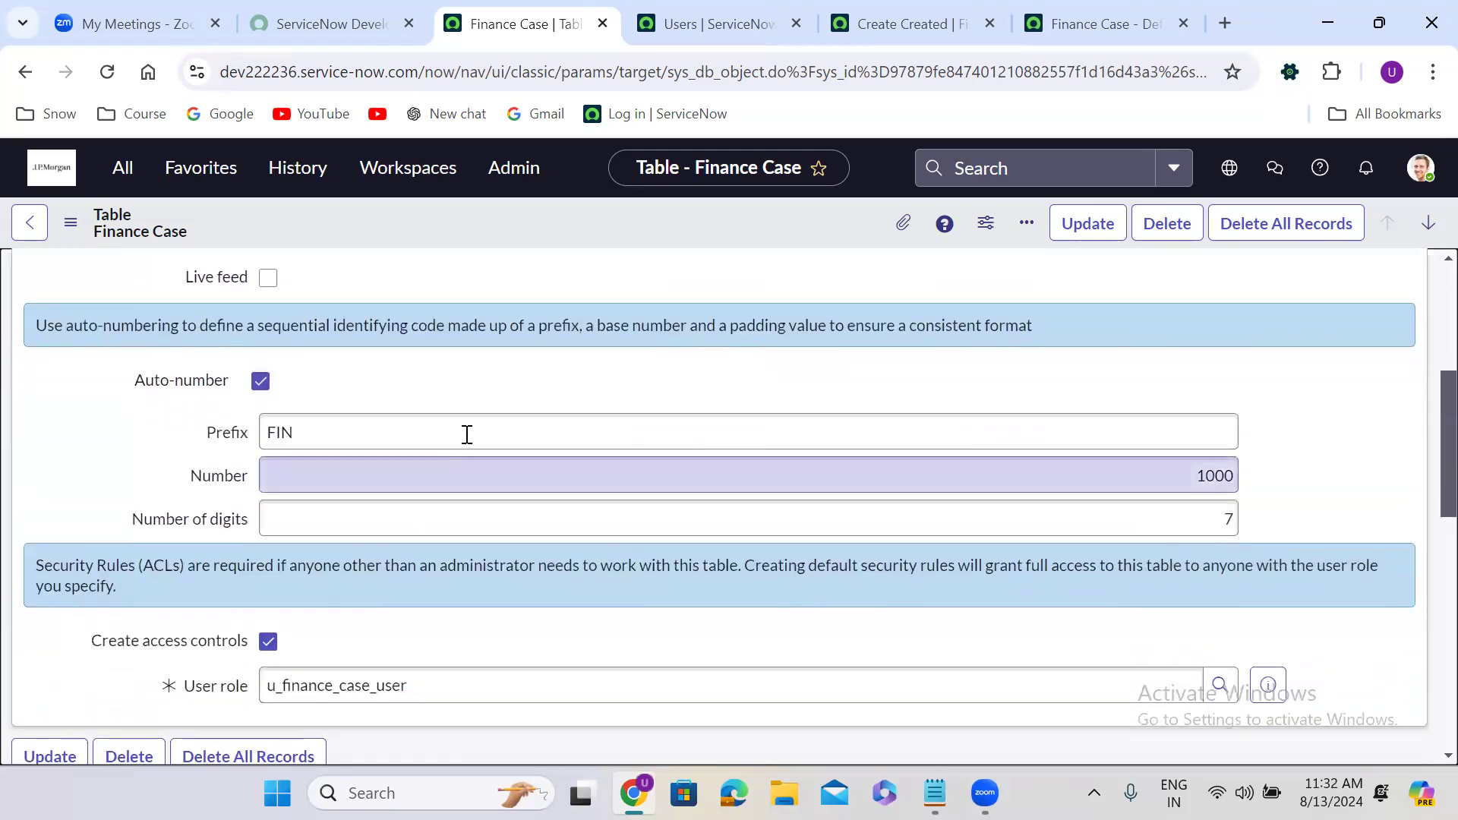
click(353, 431)
text(CAS)
click(498, 377)
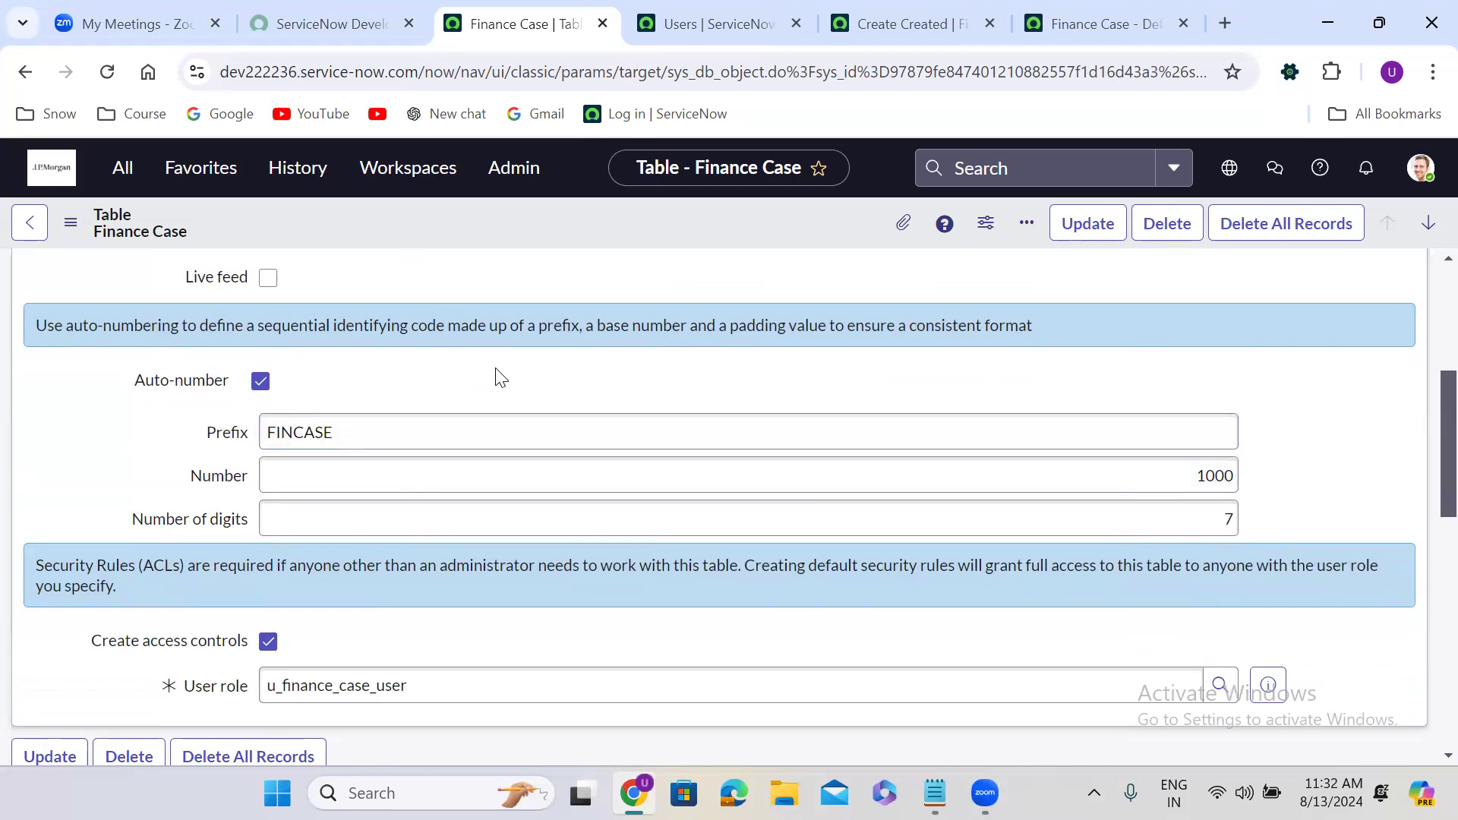
scroll(498, 377, down, 1)
double_click(315, 342)
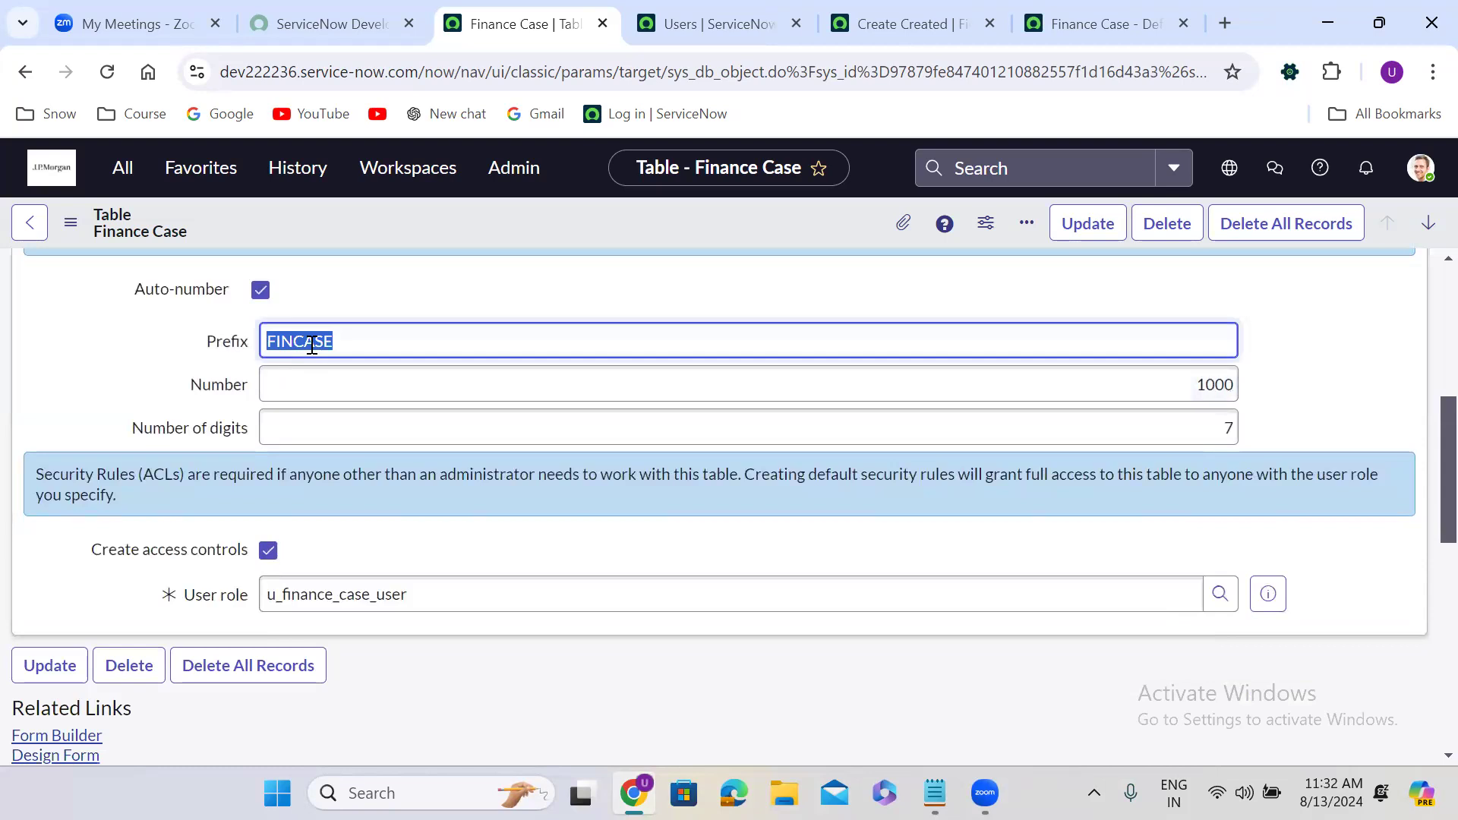
double_click(1184, 392)
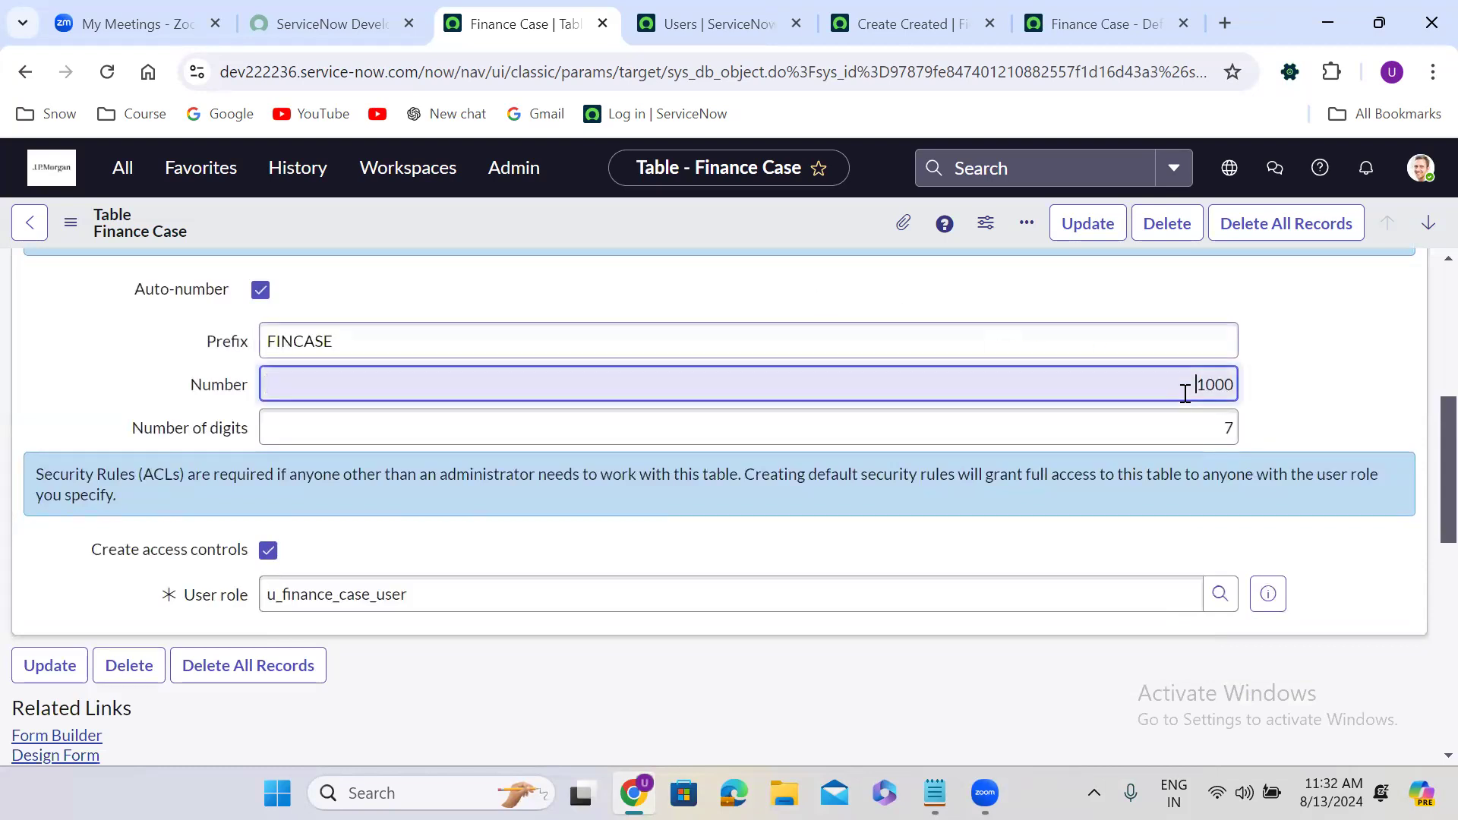
double_click(1223, 422)
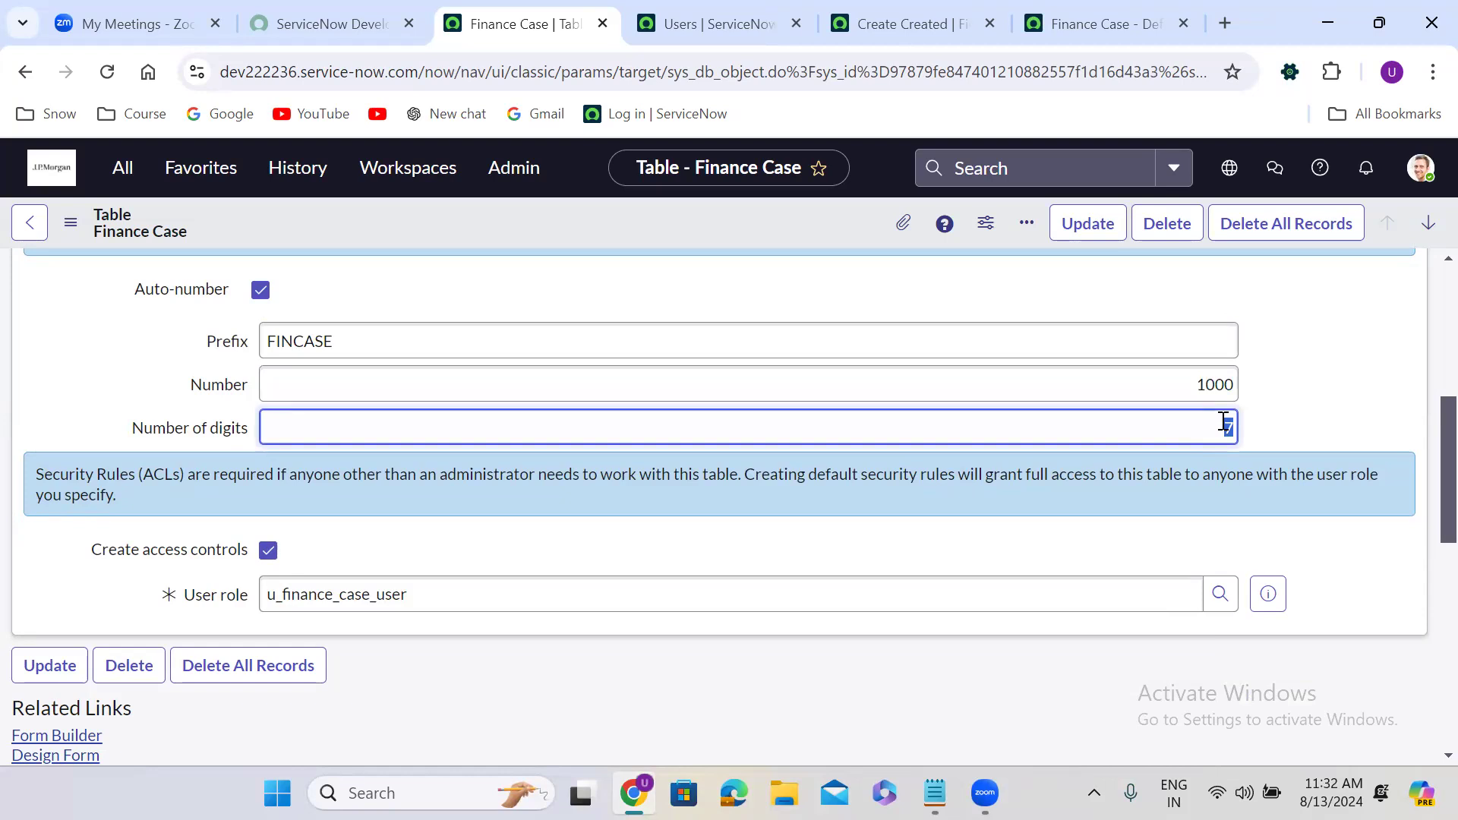
click(141, 372)
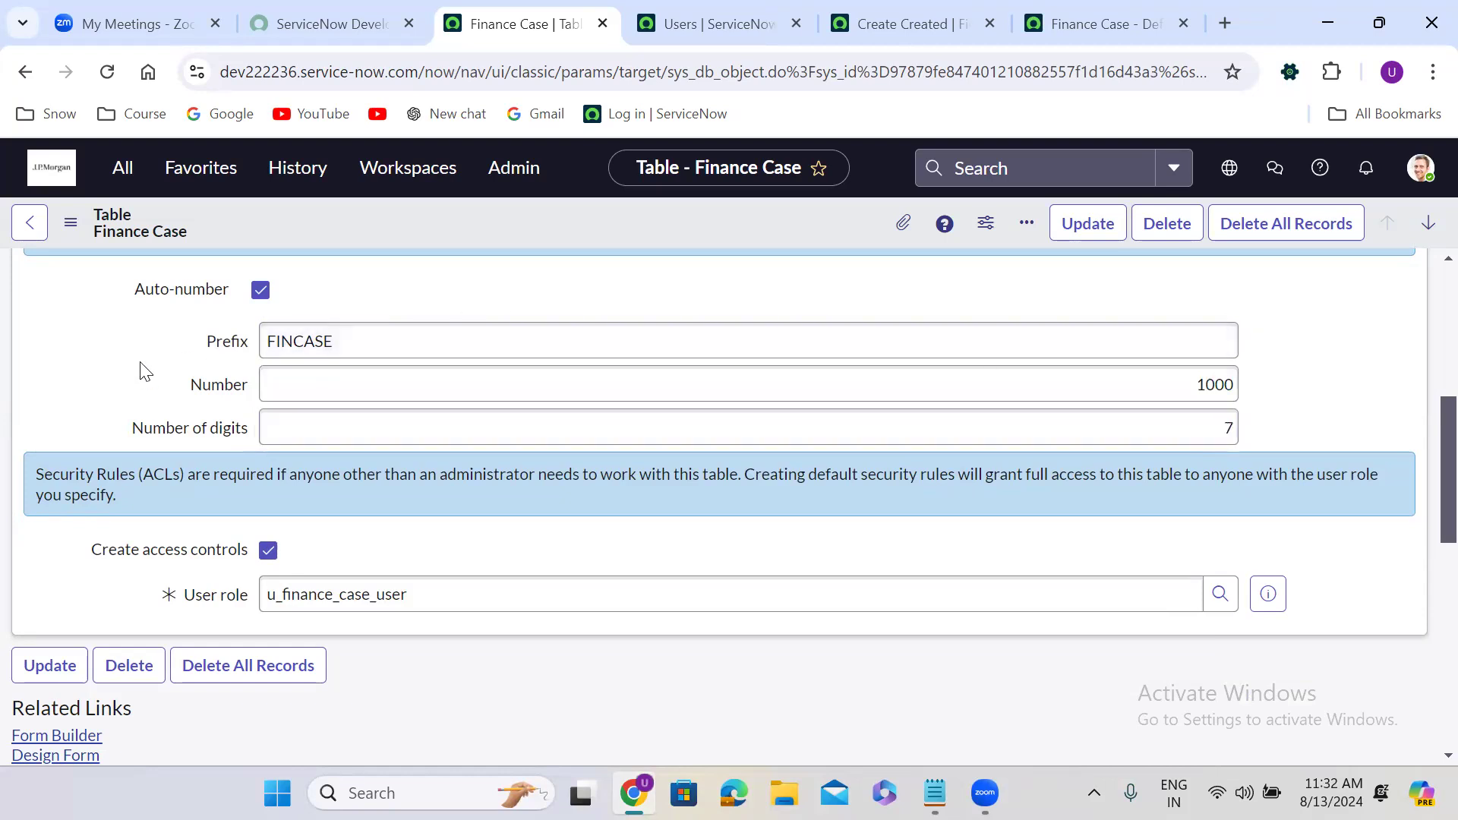
Save the Finance Case table with the new auto-numbering settings.
scroll(144, 370, up, 1)
scroll(142, 371, up, 3)
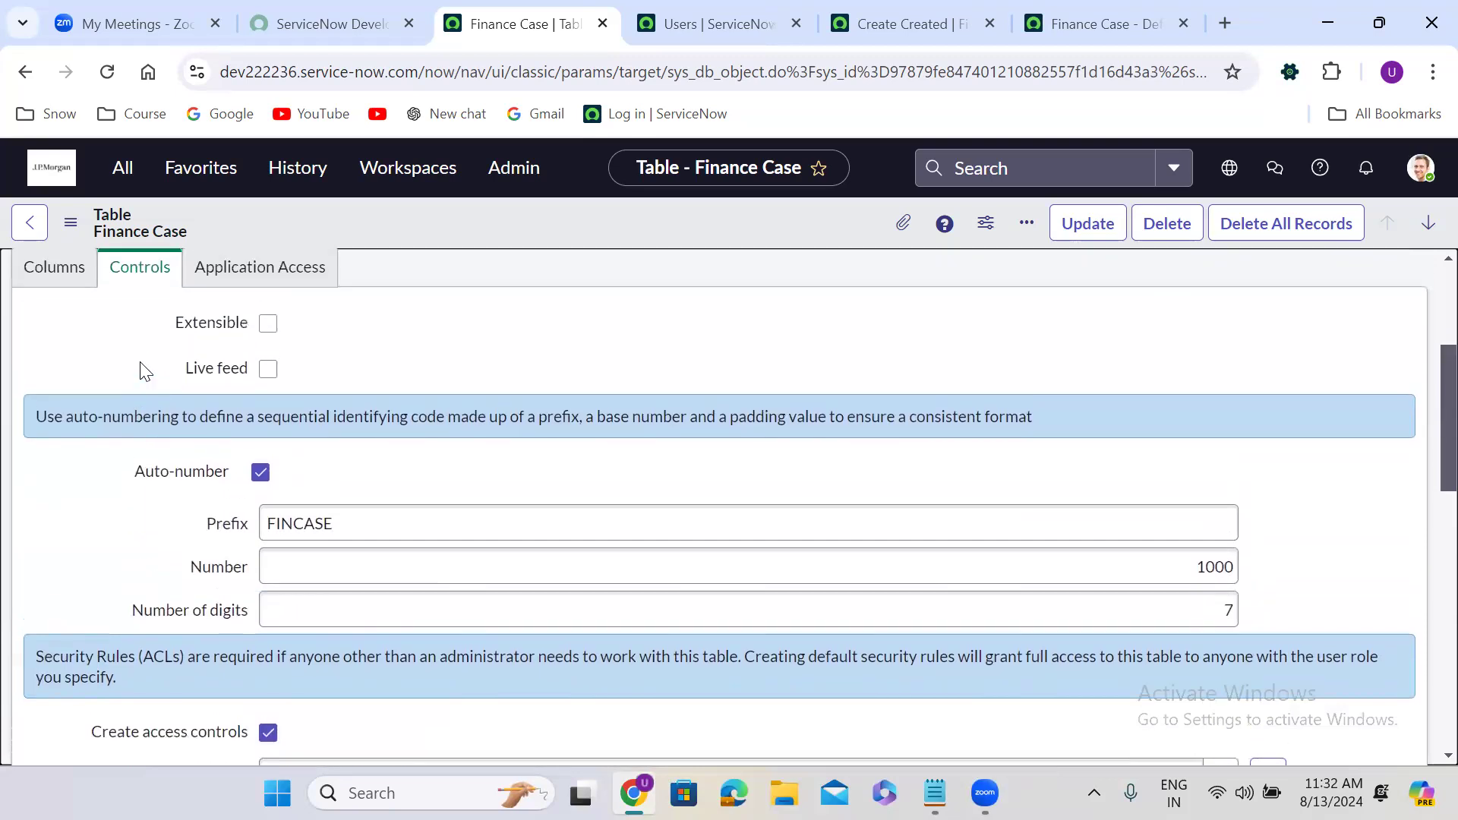
click(141, 371)
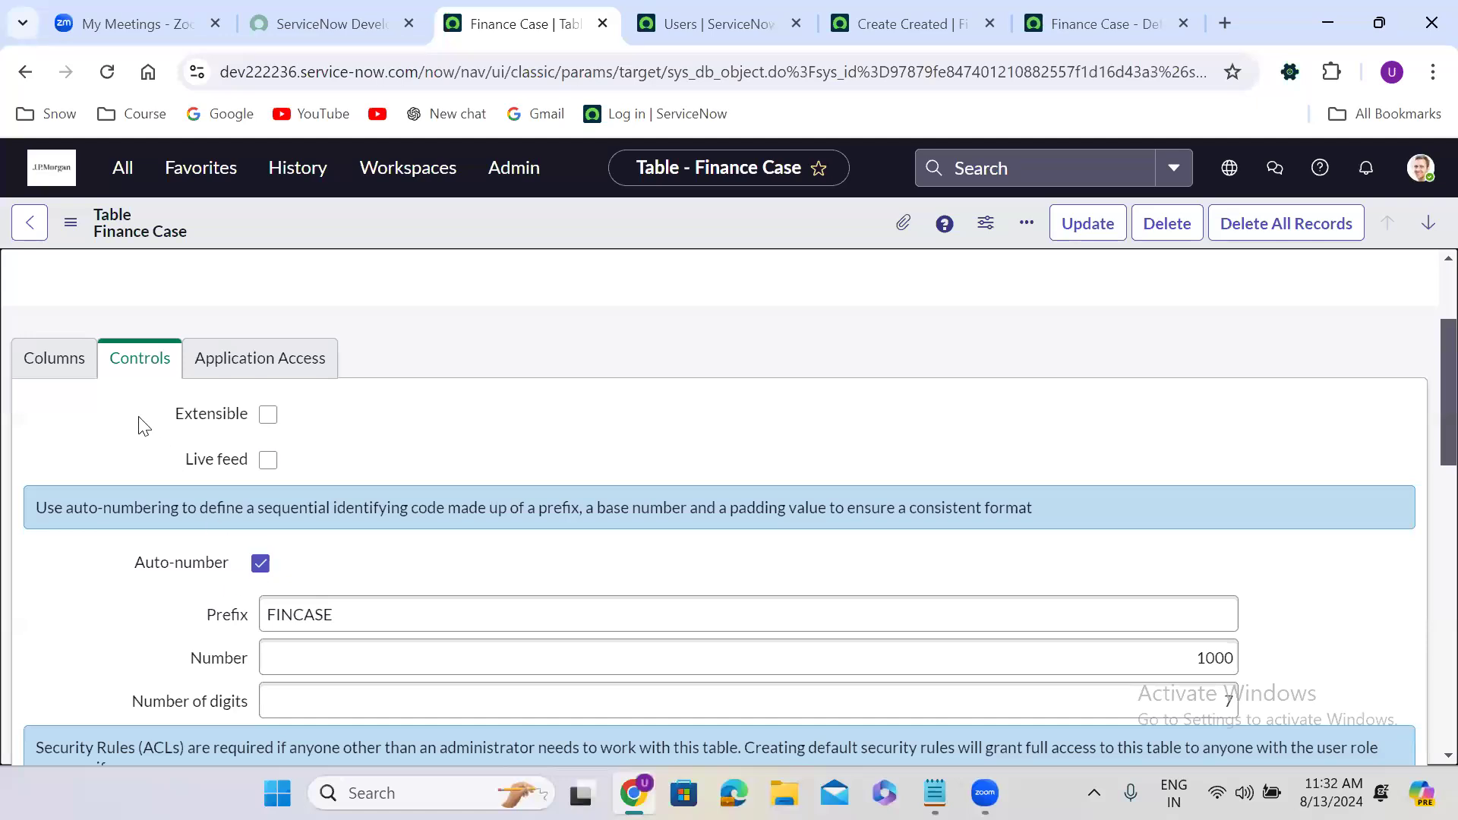
click(67, 357)
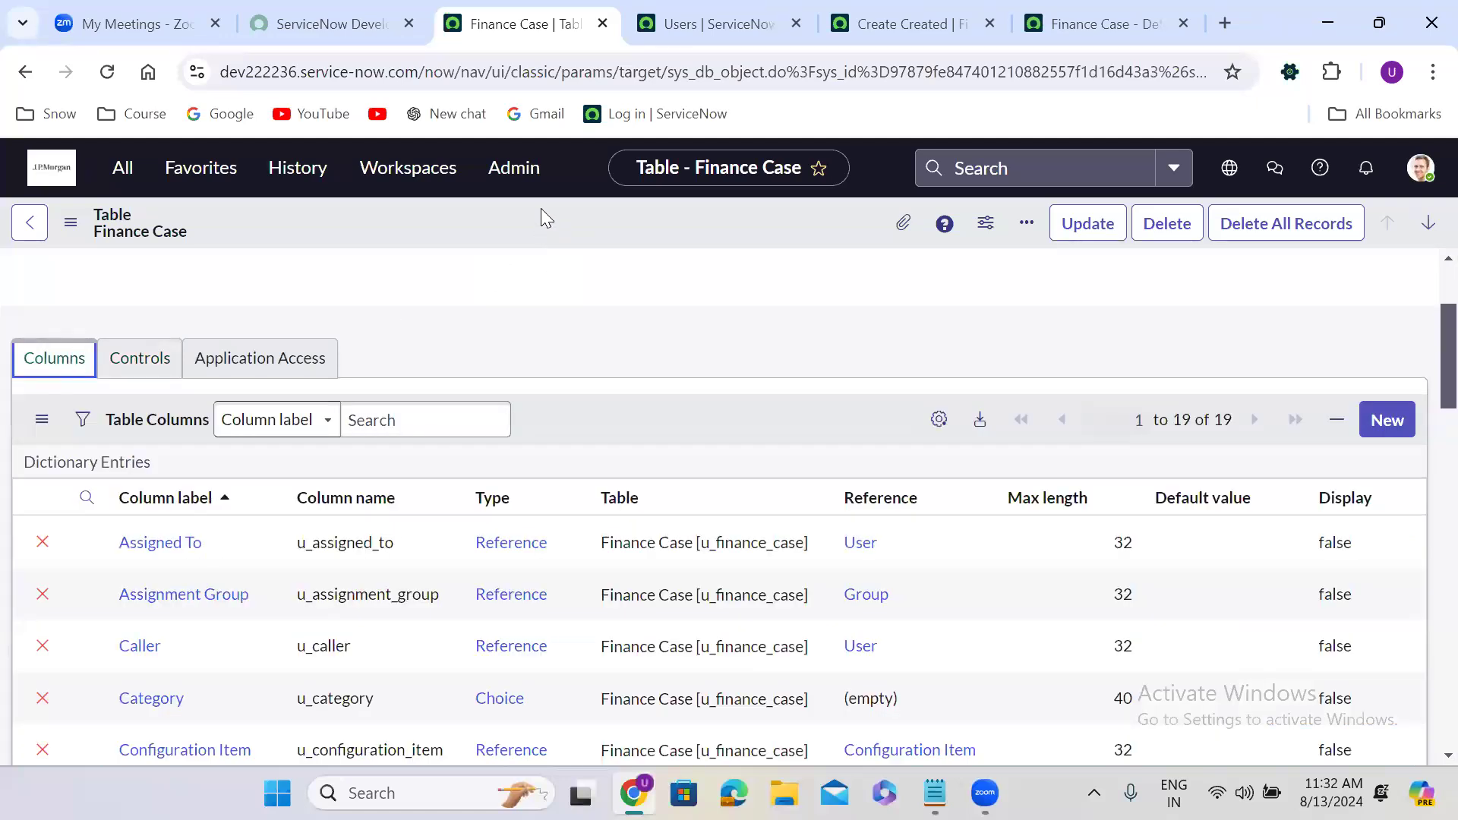
right_click(540, 208)
click(580, 217)
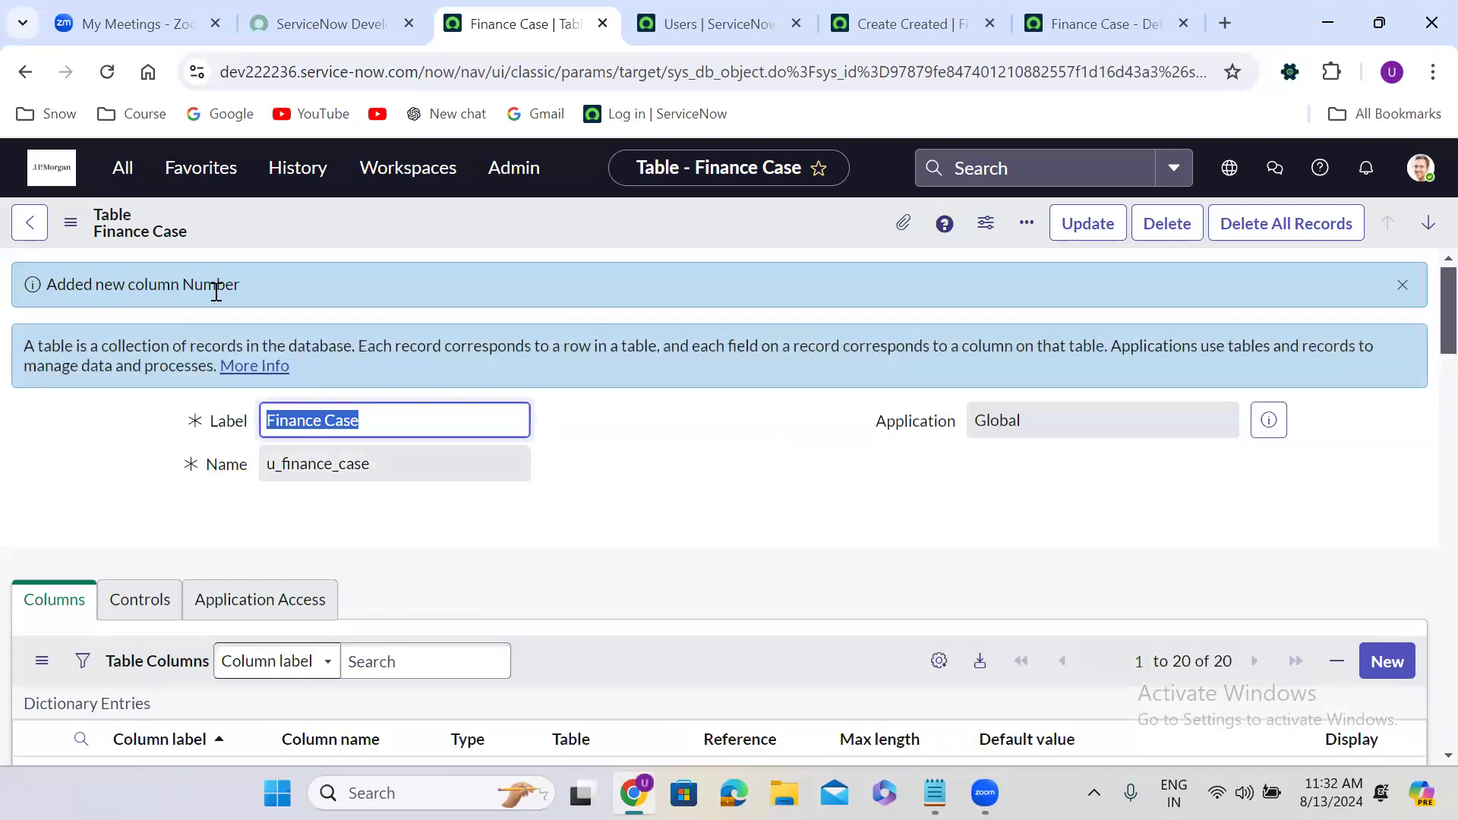
Check the FINCASE prefix, 1,000 start and 7 digits, plus the Number column's default script.
click(638, 559)
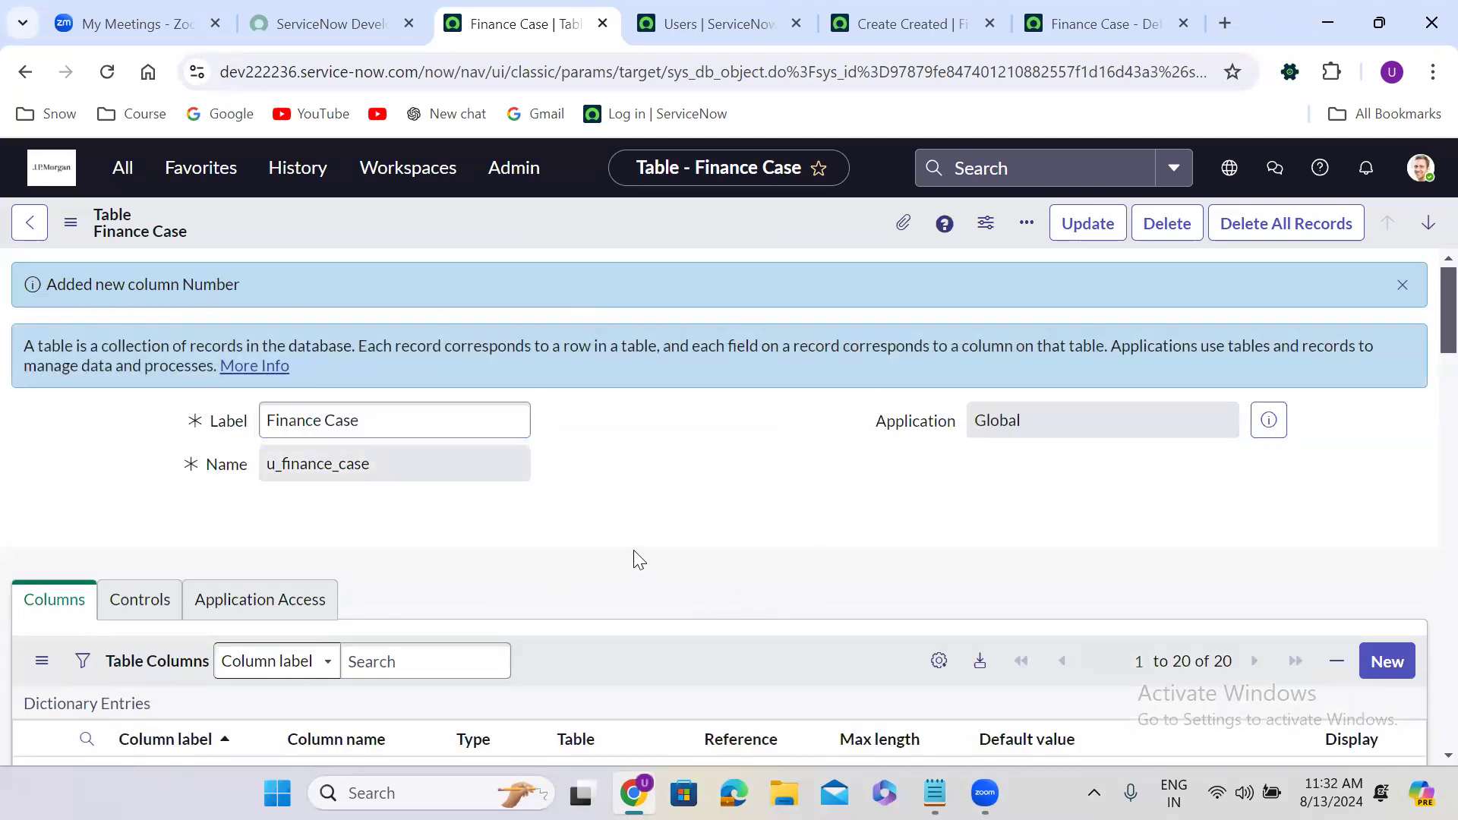
scroll(638, 559, down, 8)
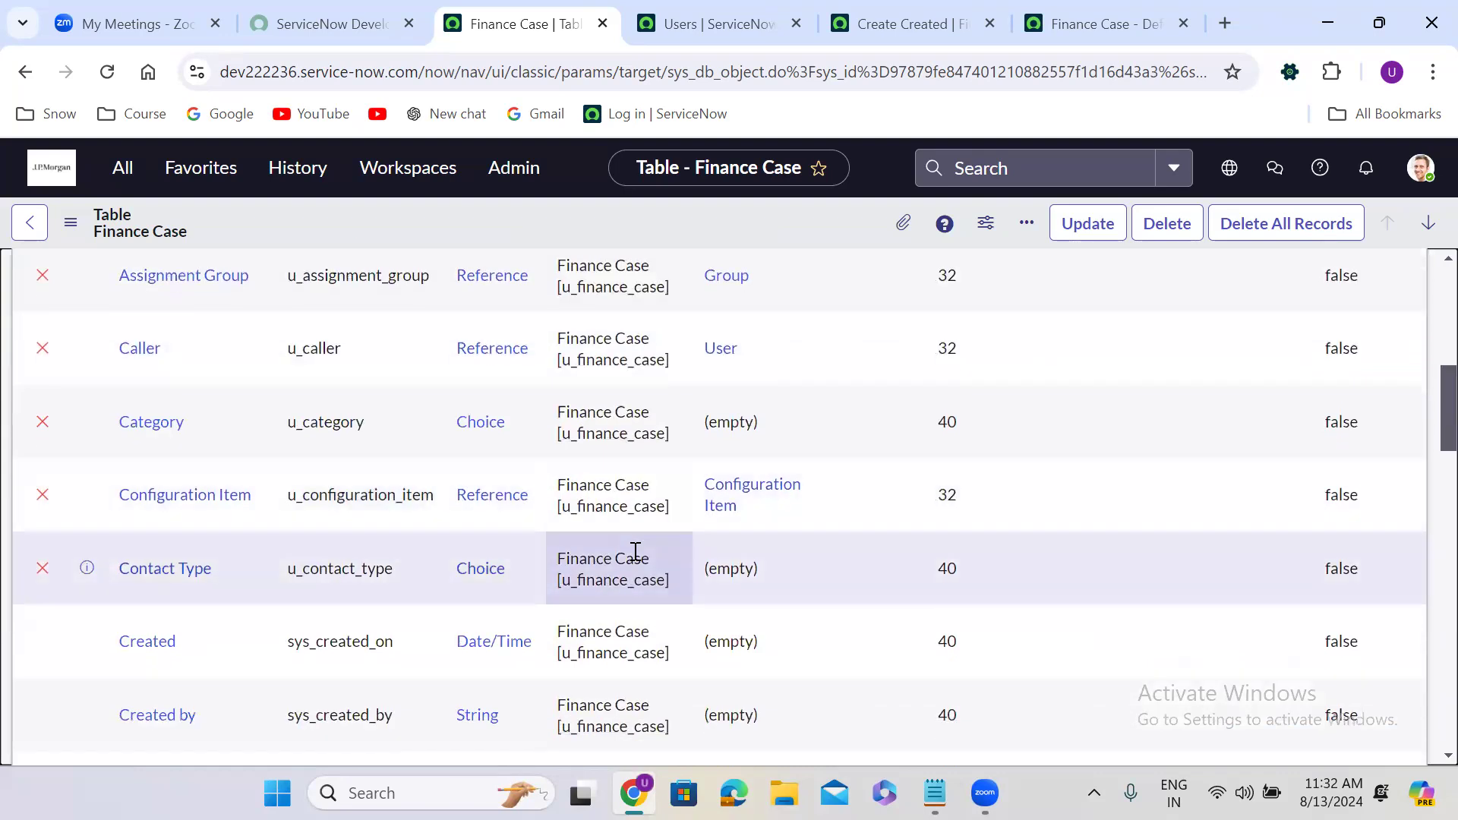
scroll(636, 550, down, 7)
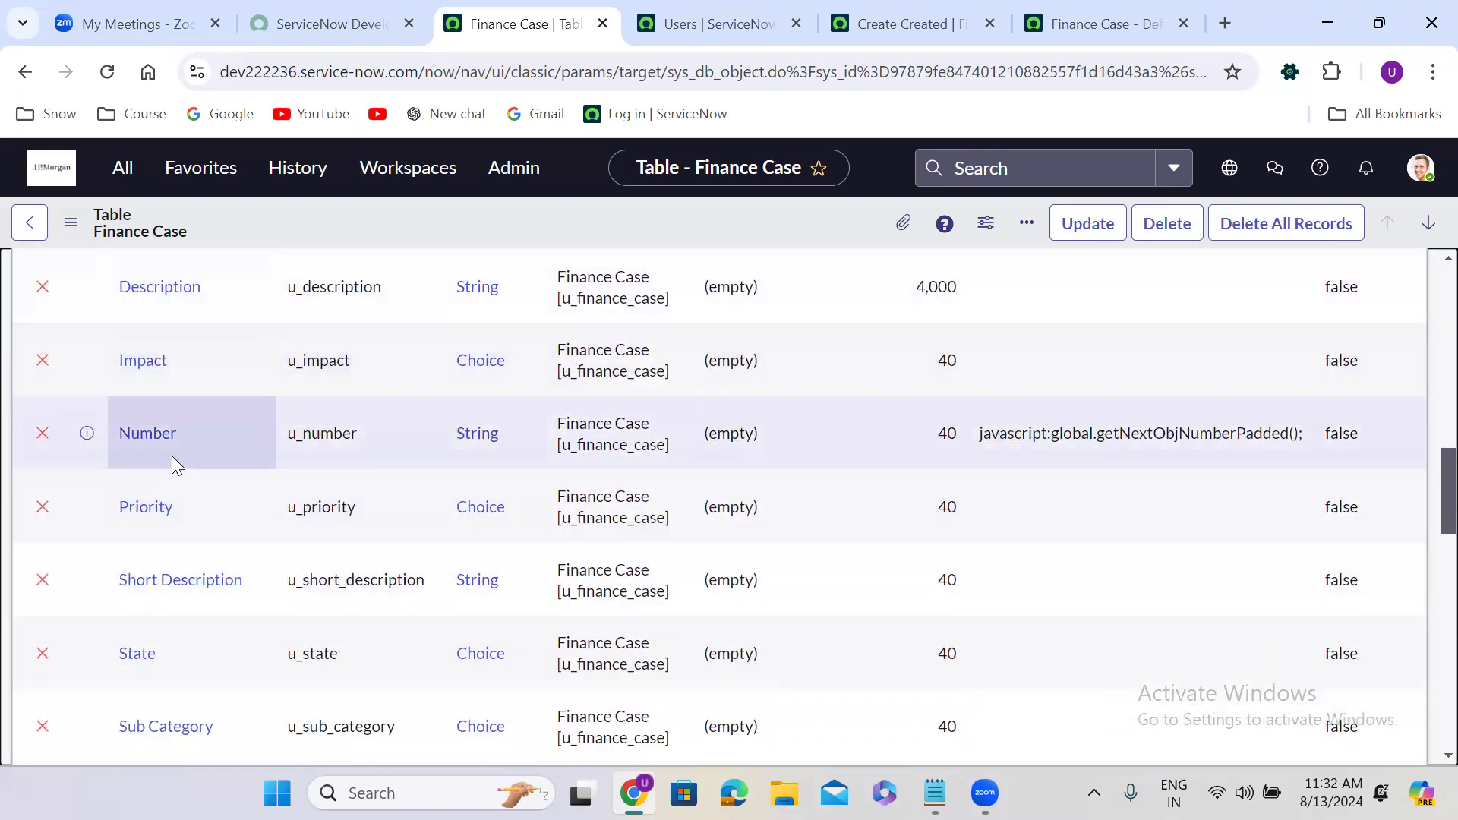
scroll(172, 456, up, 1)
scroll(172, 456, up, 4)
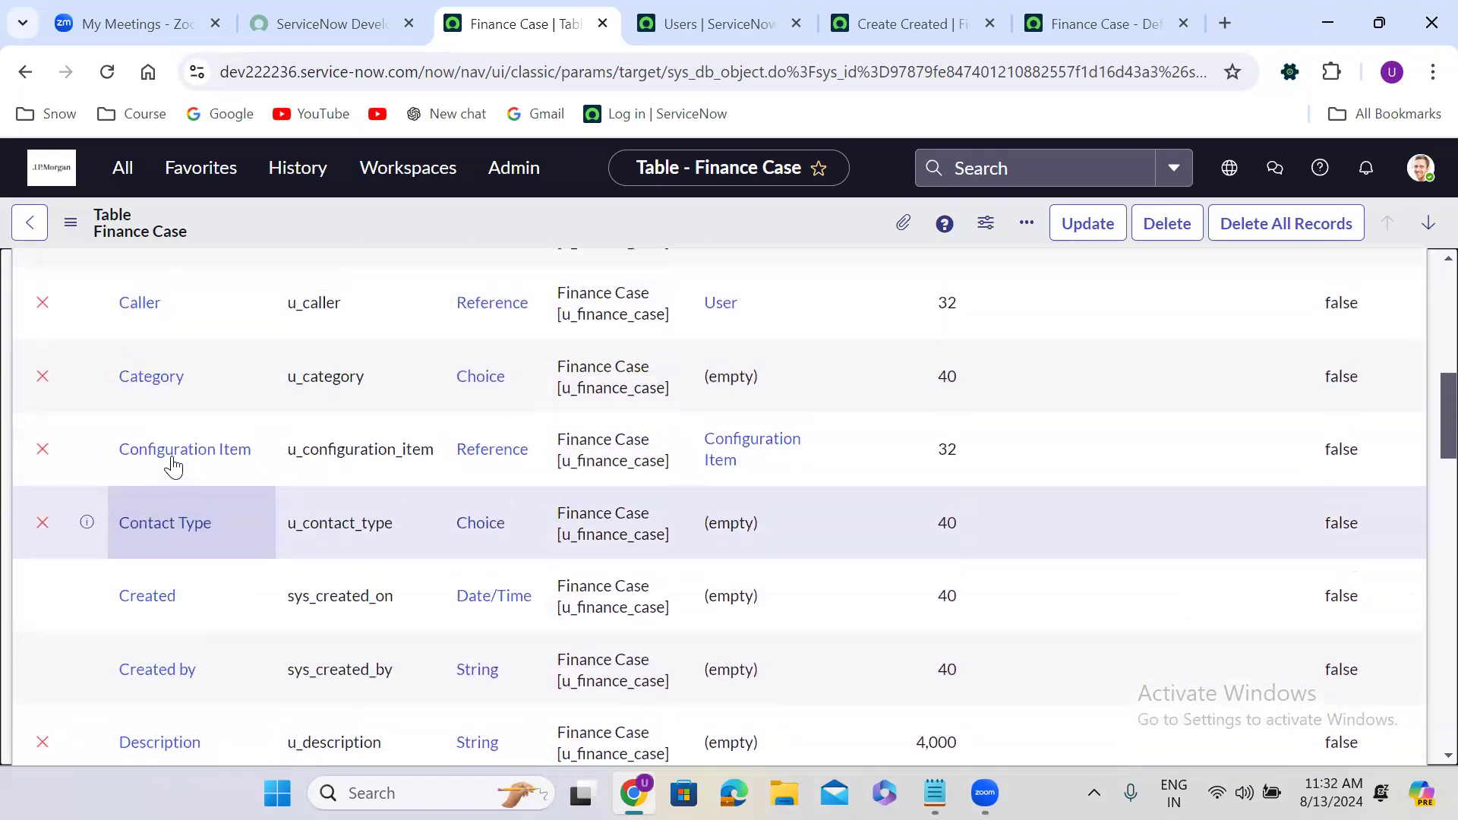
scroll(173, 465, down, 12)
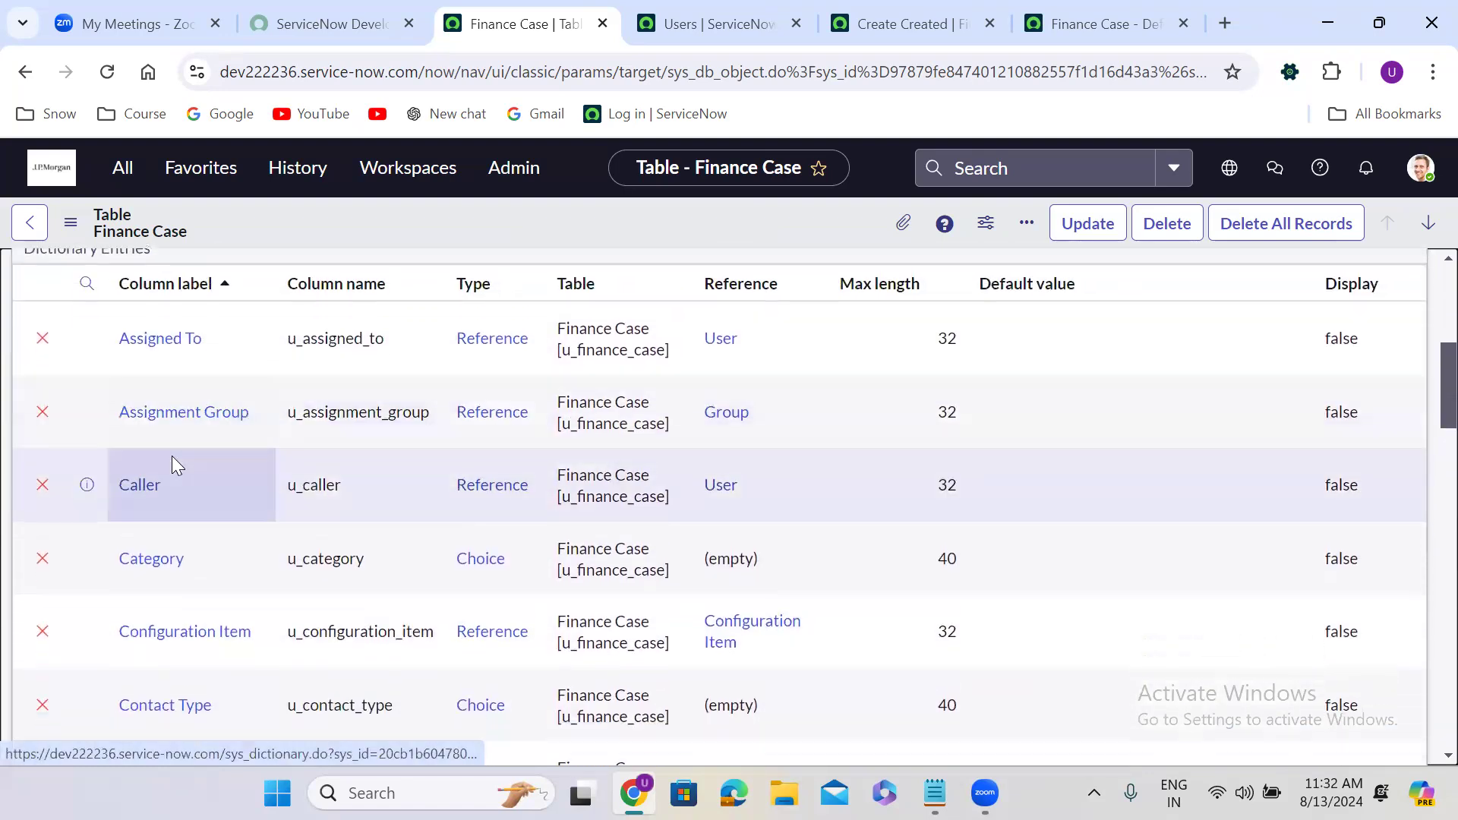
scroll(172, 455, down, 5)
scroll(172, 455, up, 6)
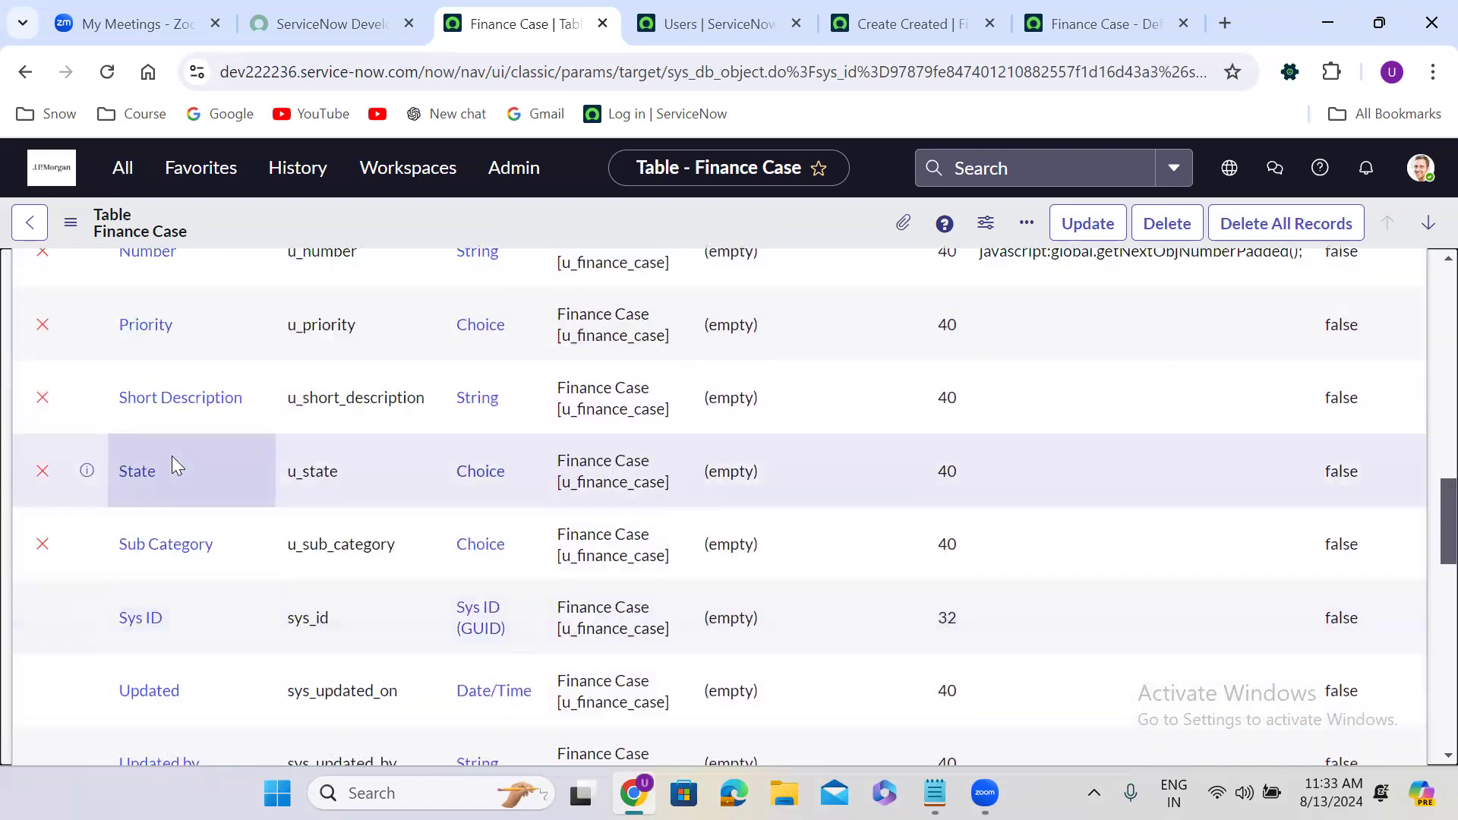
scroll(172, 456, up, 2)
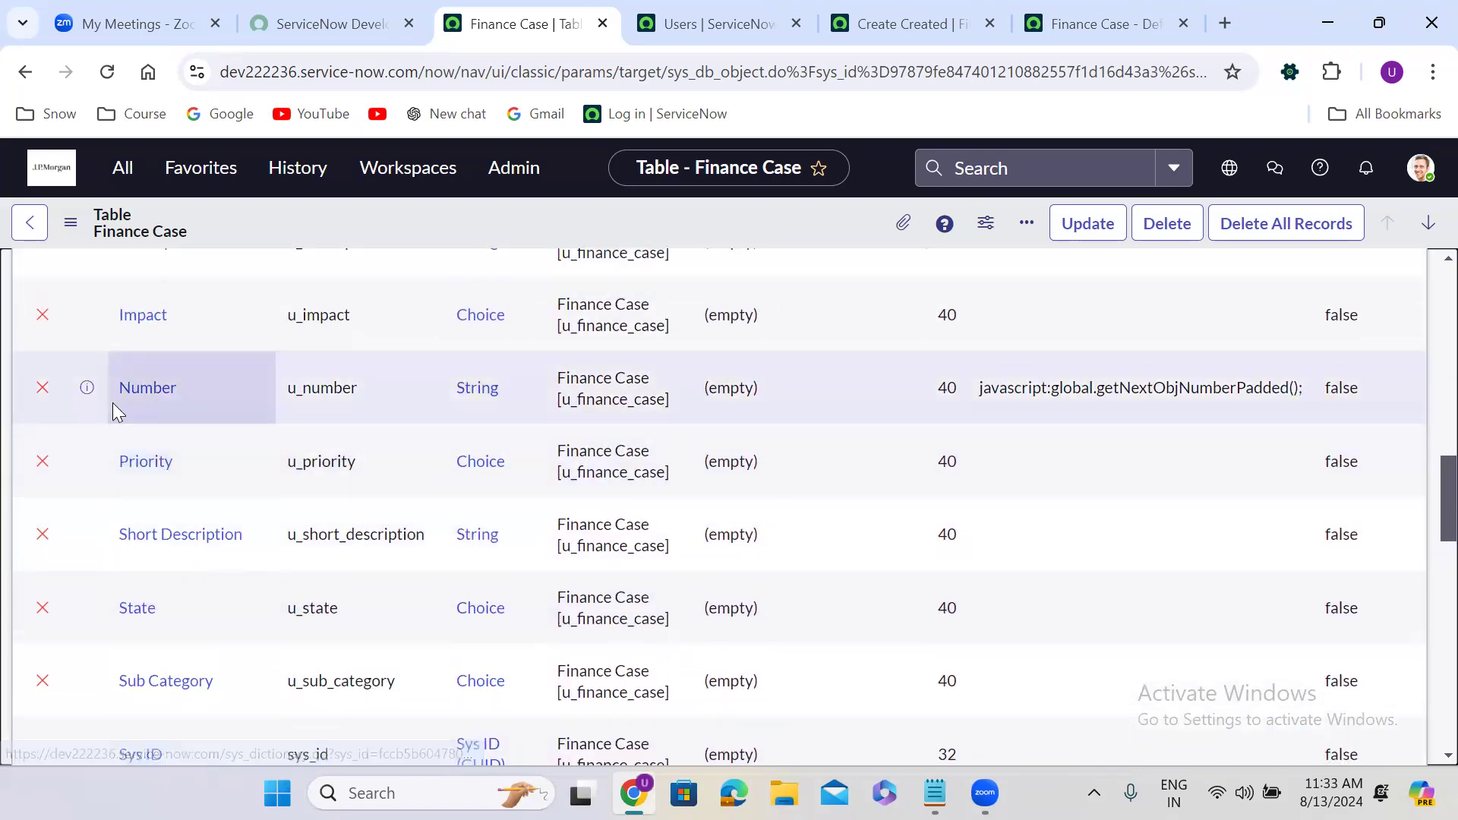
drag(94, 403, 1012, 397)
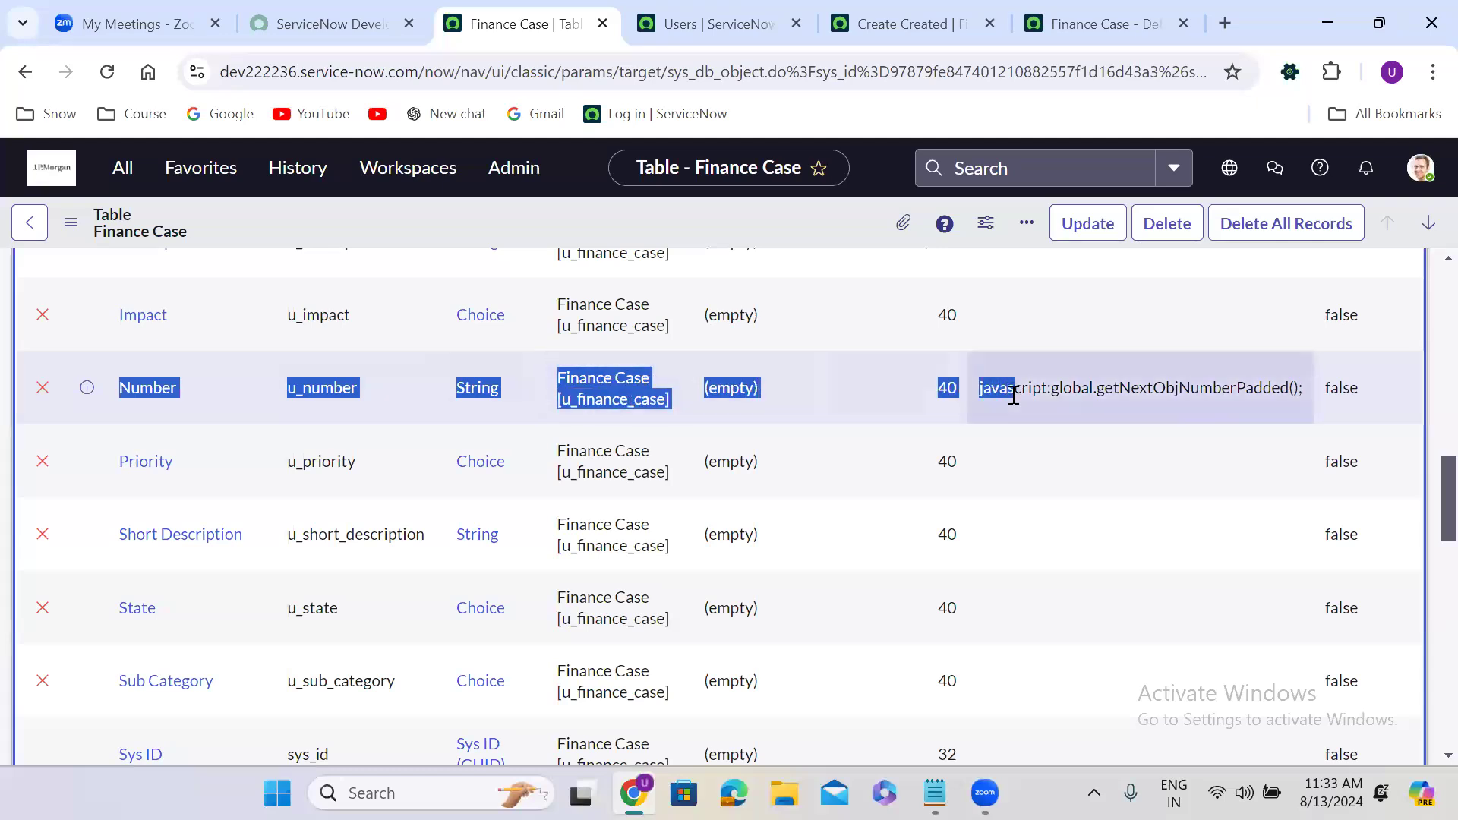
scroll(1012, 396, up, 6)
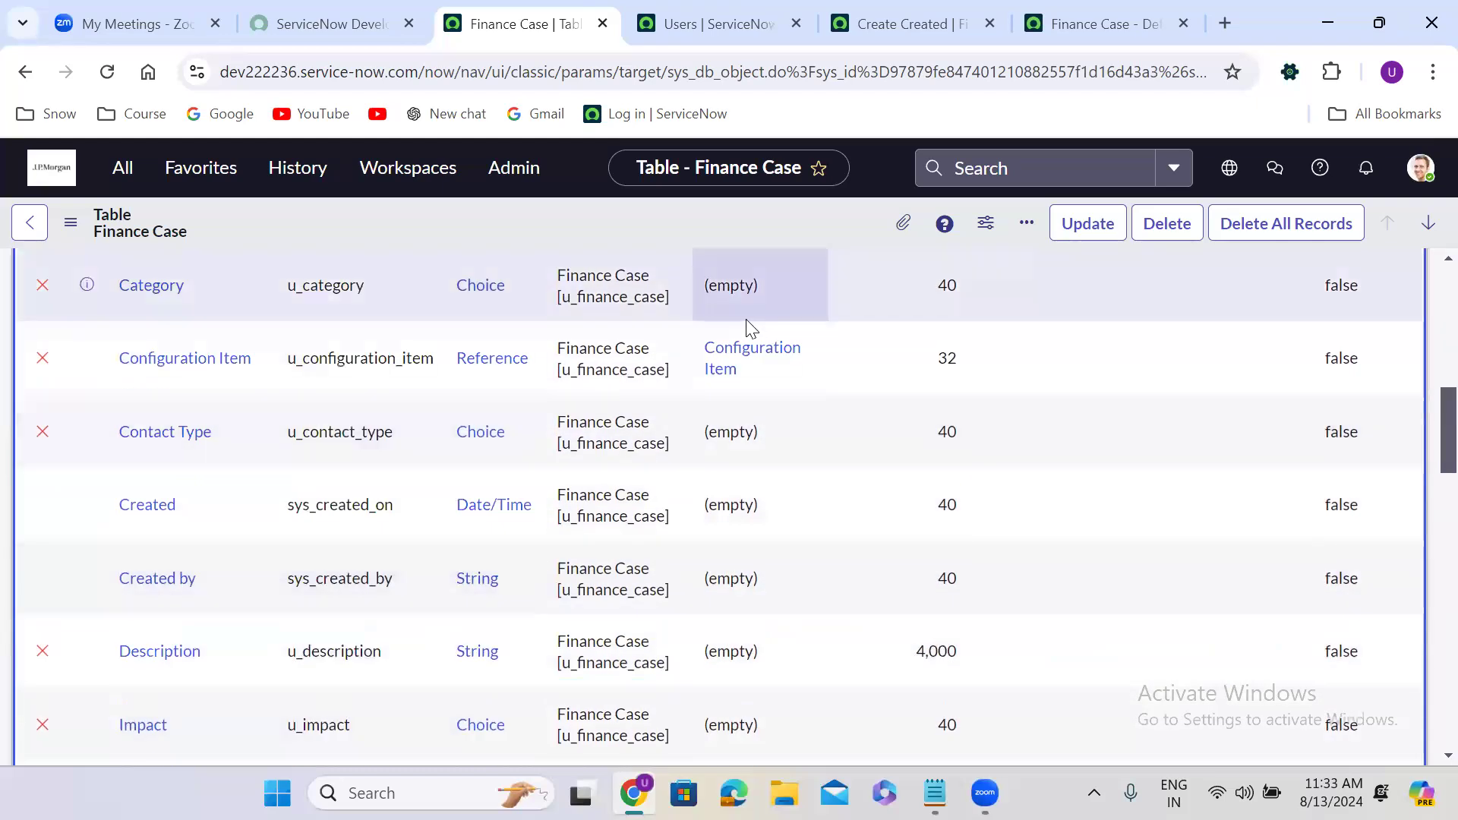
scroll(749, 325, up, 6)
click(116, 329)
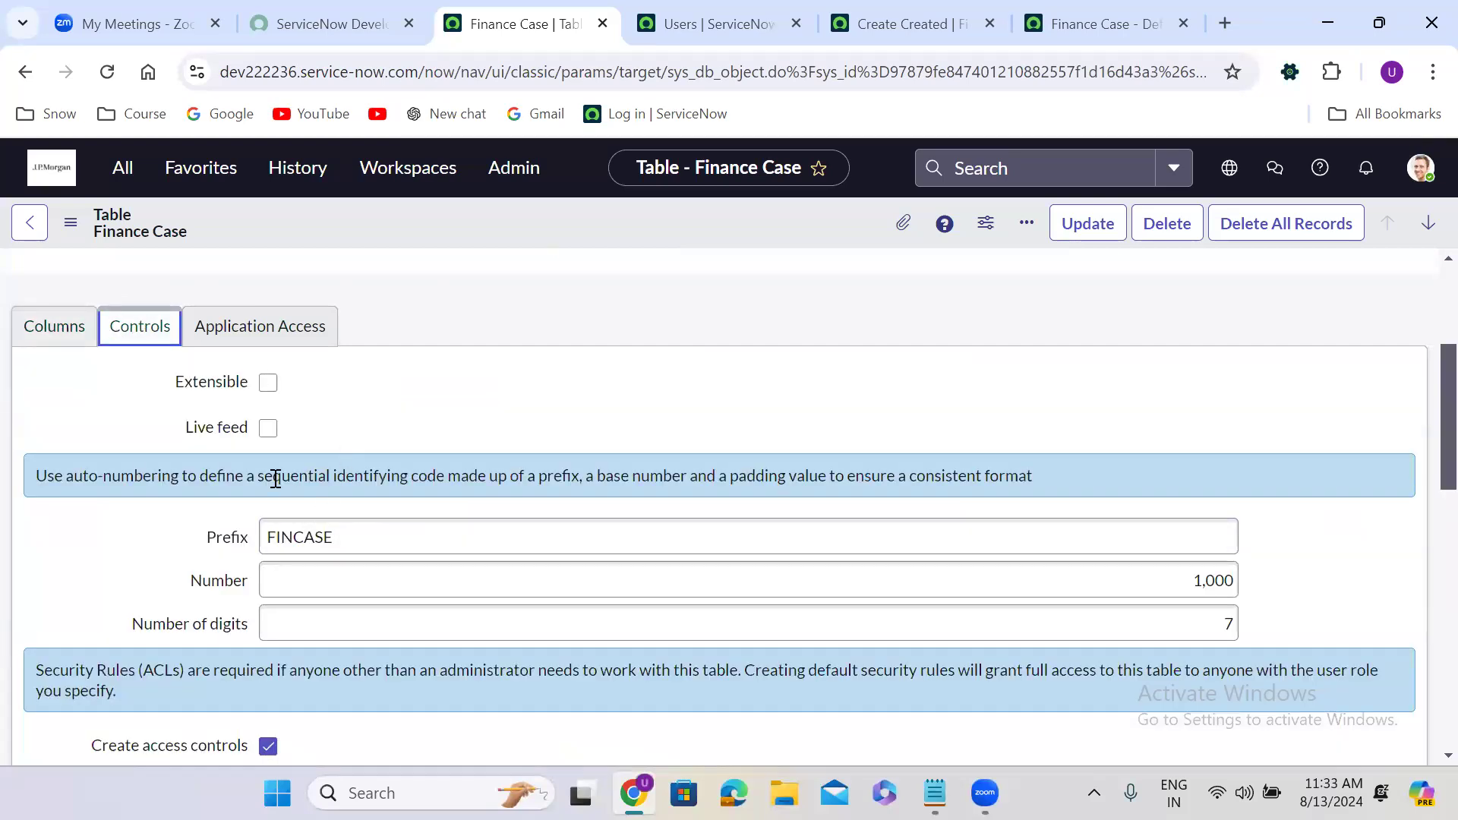
click(1070, 8)
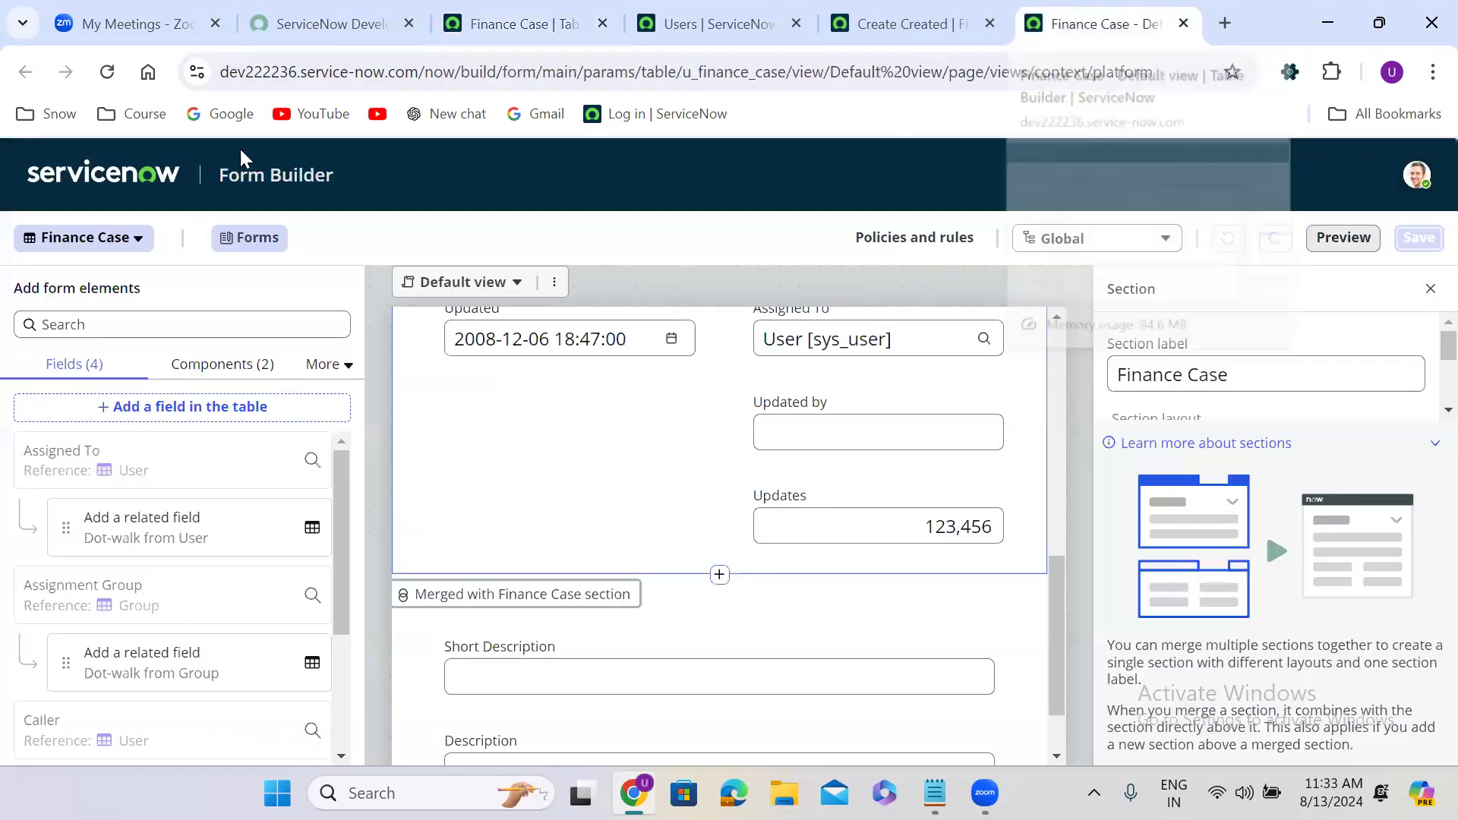
Remove Number from the bottom of the Finance Case form, re-add it above Caller, and save.
click(108, 73)
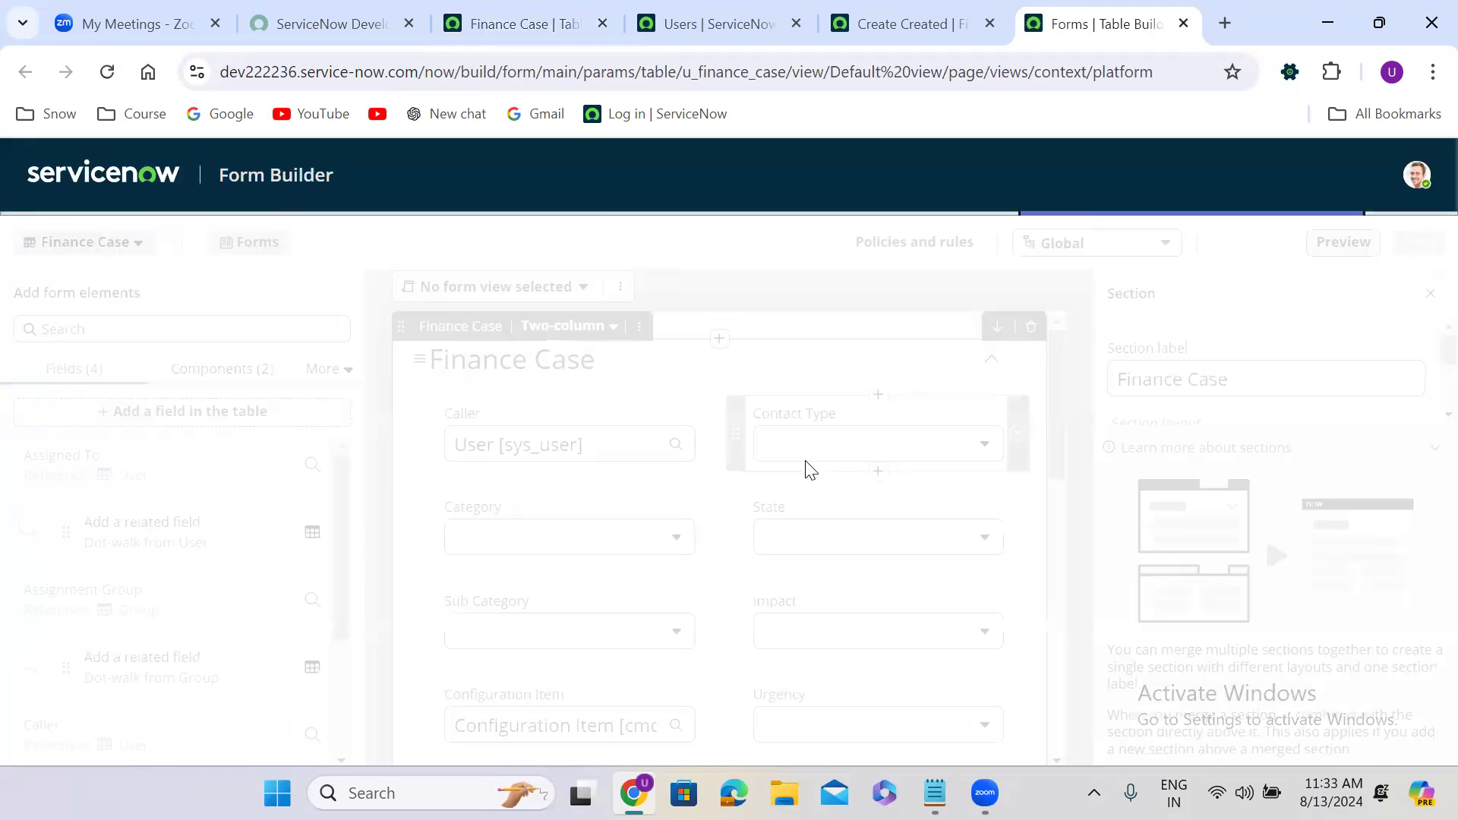
drag(1056, 372, 1040, 664)
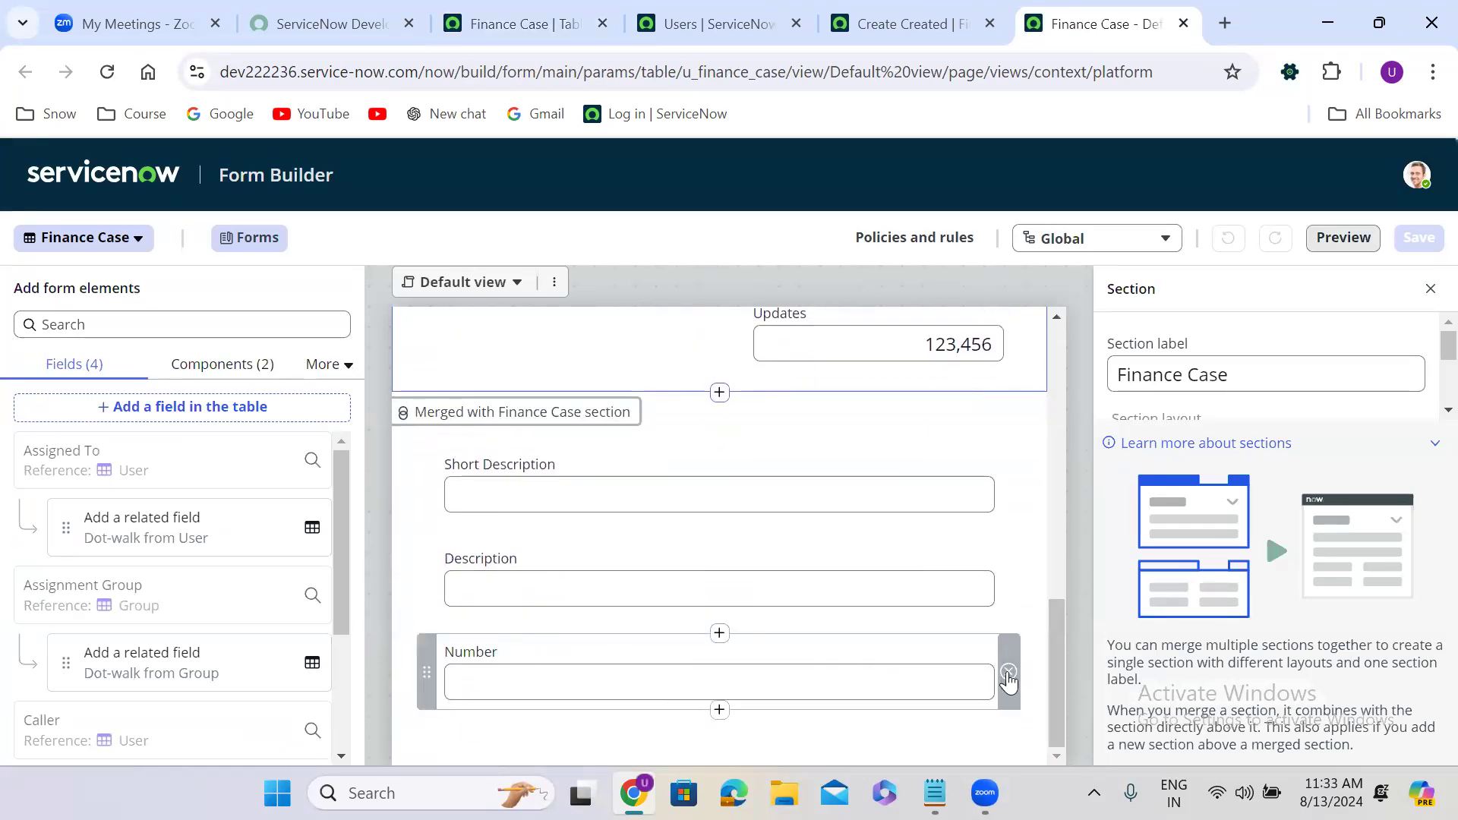
click(1009, 673)
drag(1056, 671, 1045, 378)
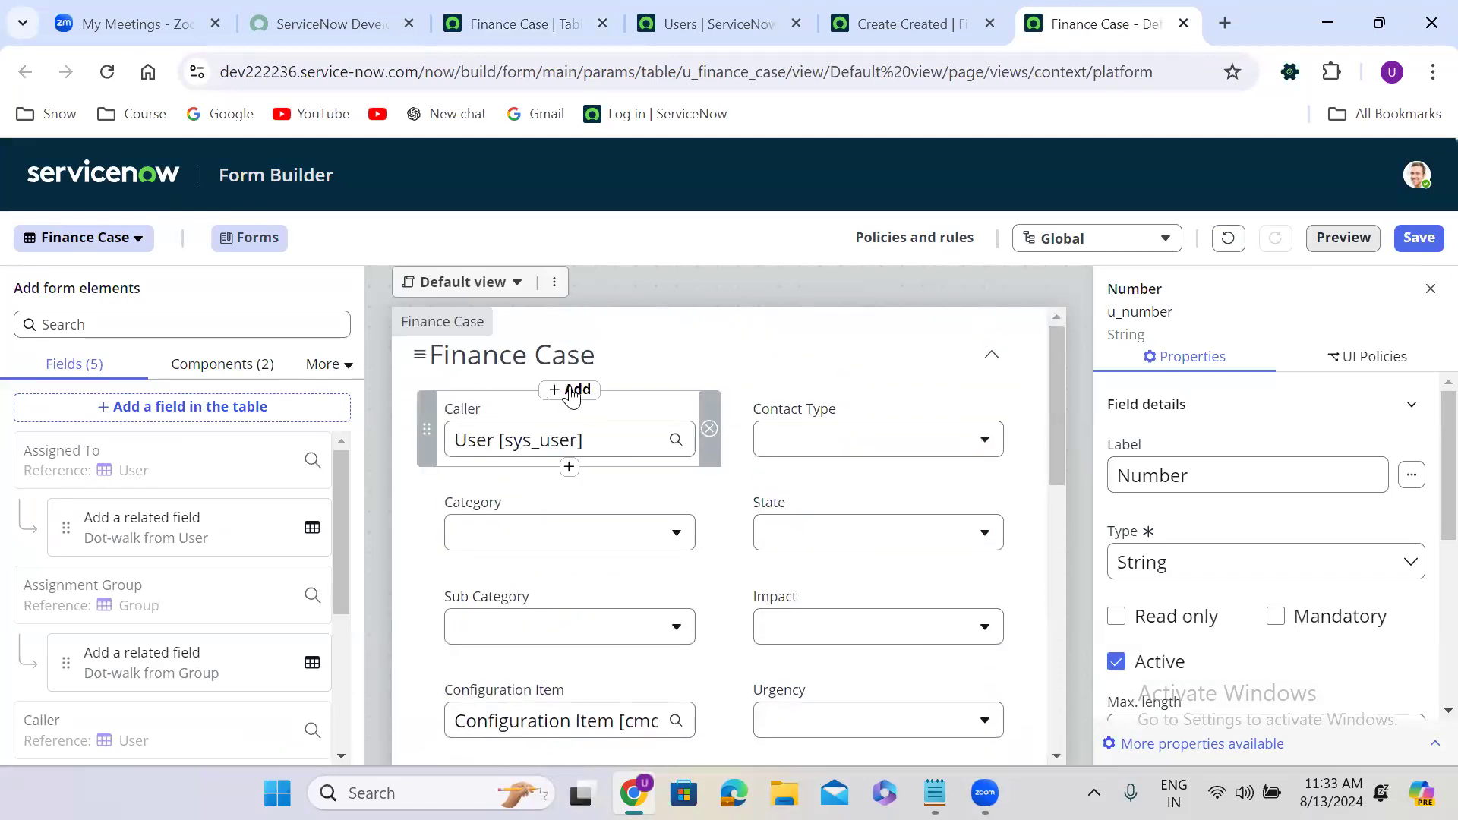
click(571, 391)
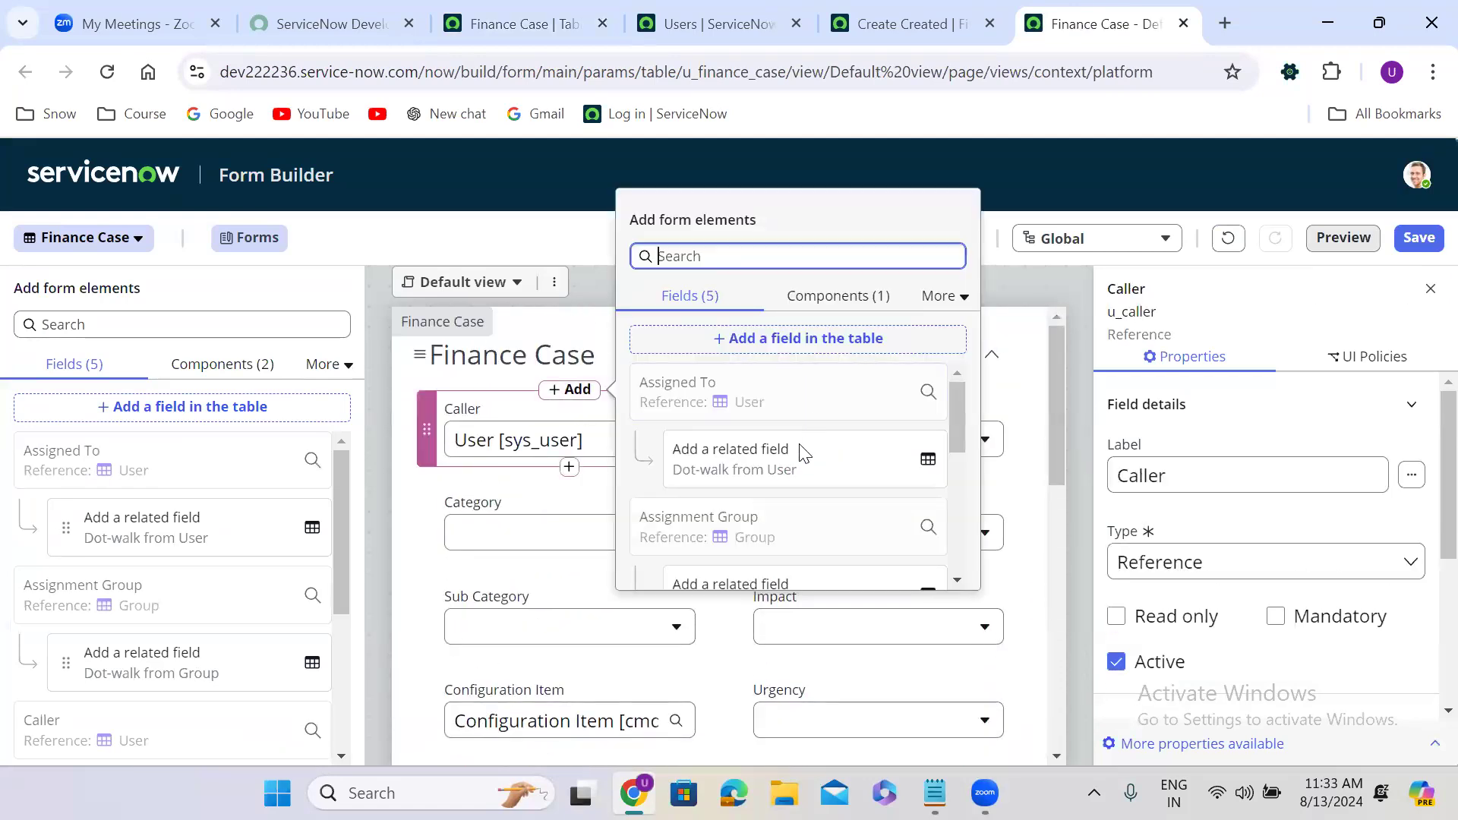
drag(956, 410, 958, 535)
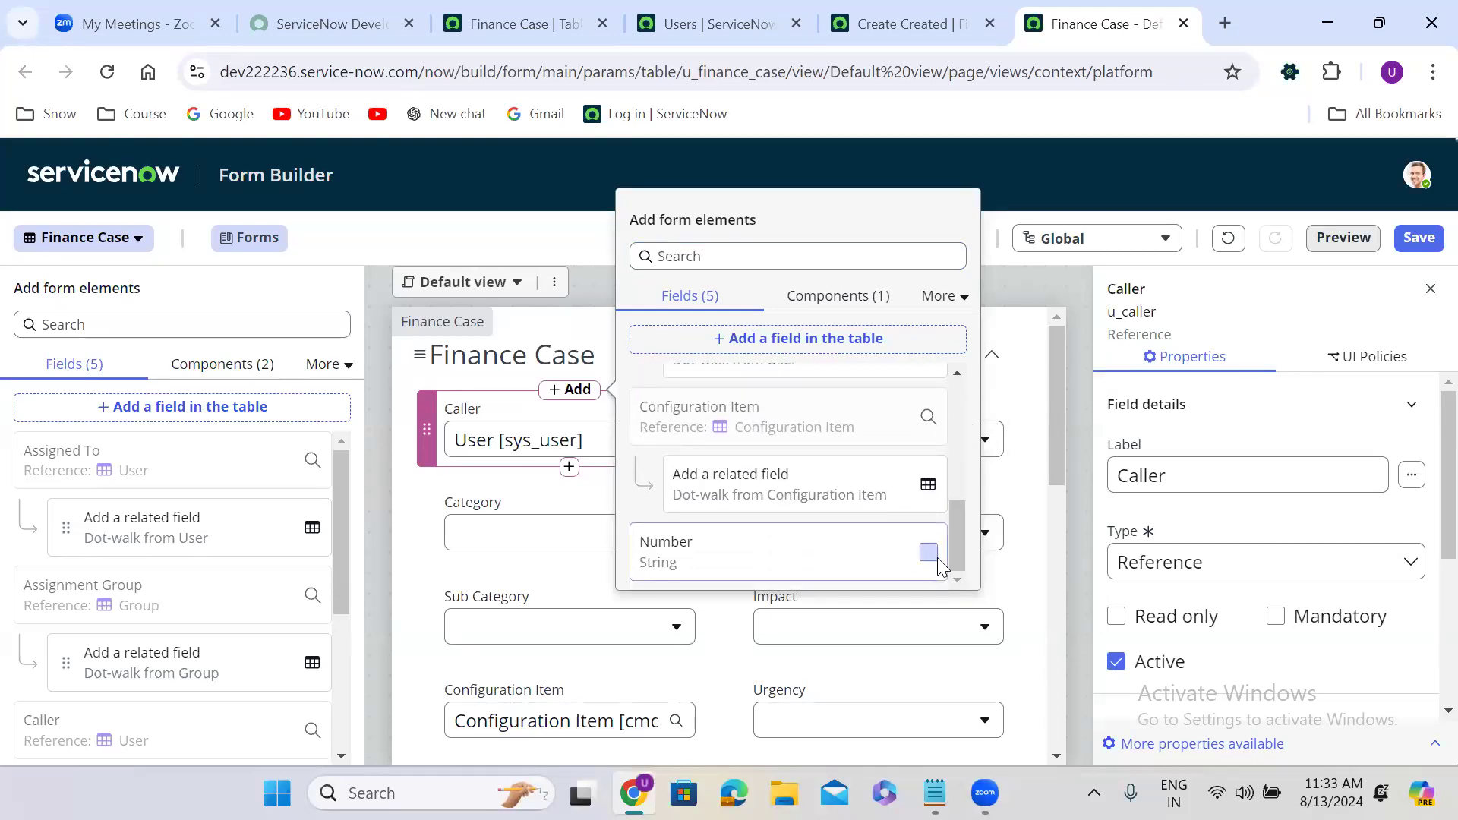
click(936, 556)
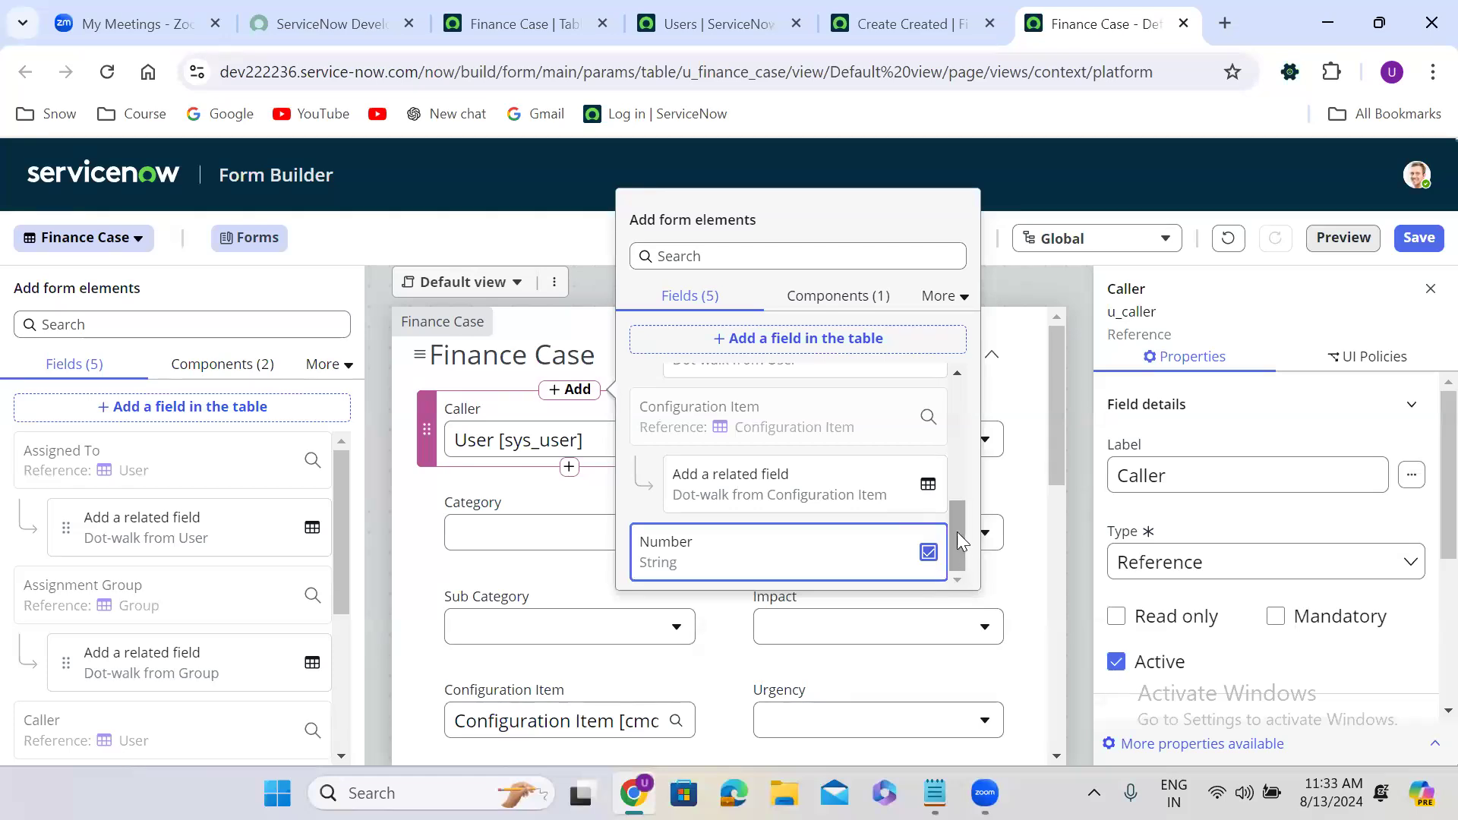
click(962, 572)
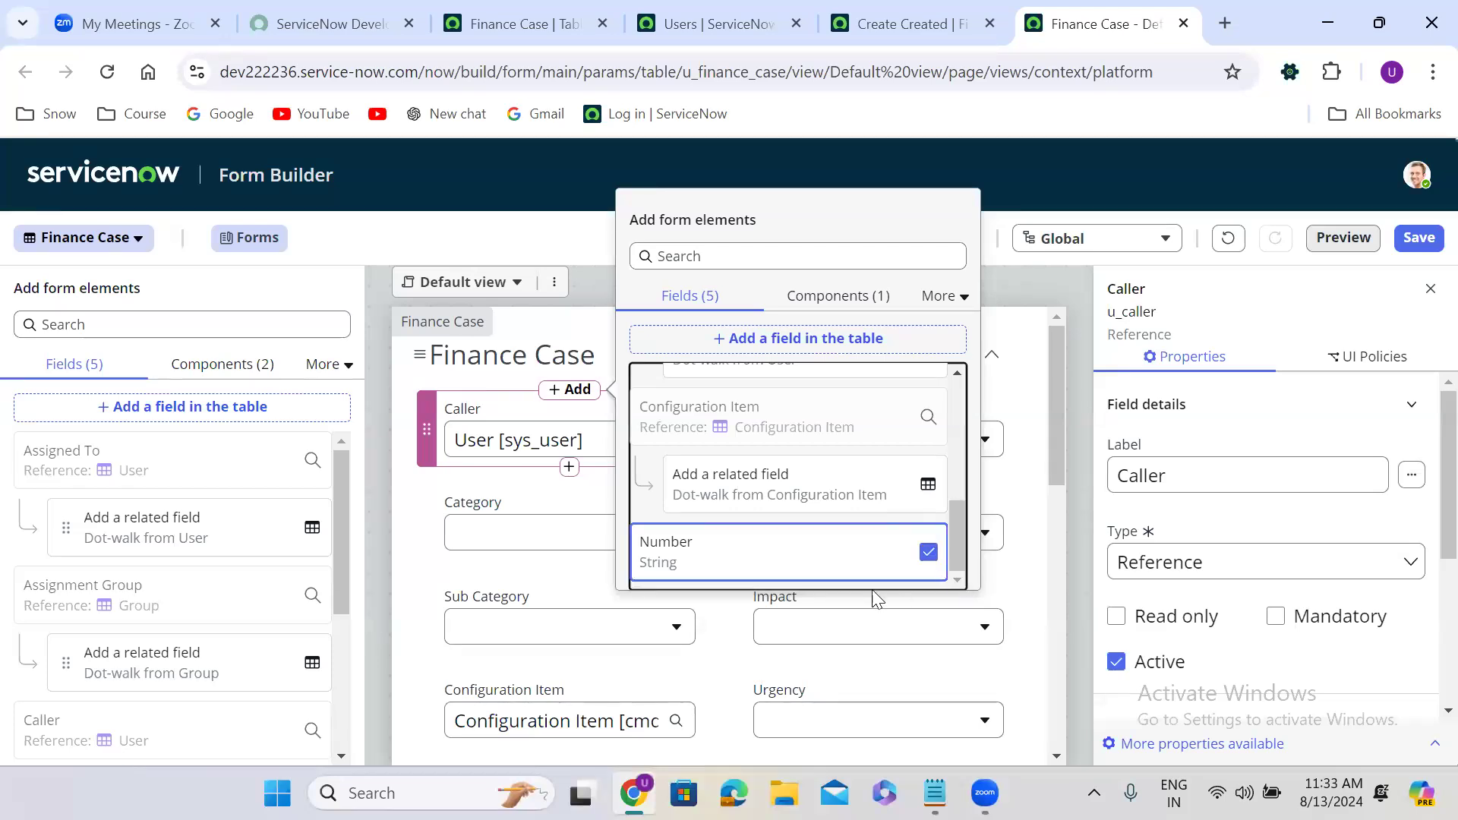
click(782, 557)
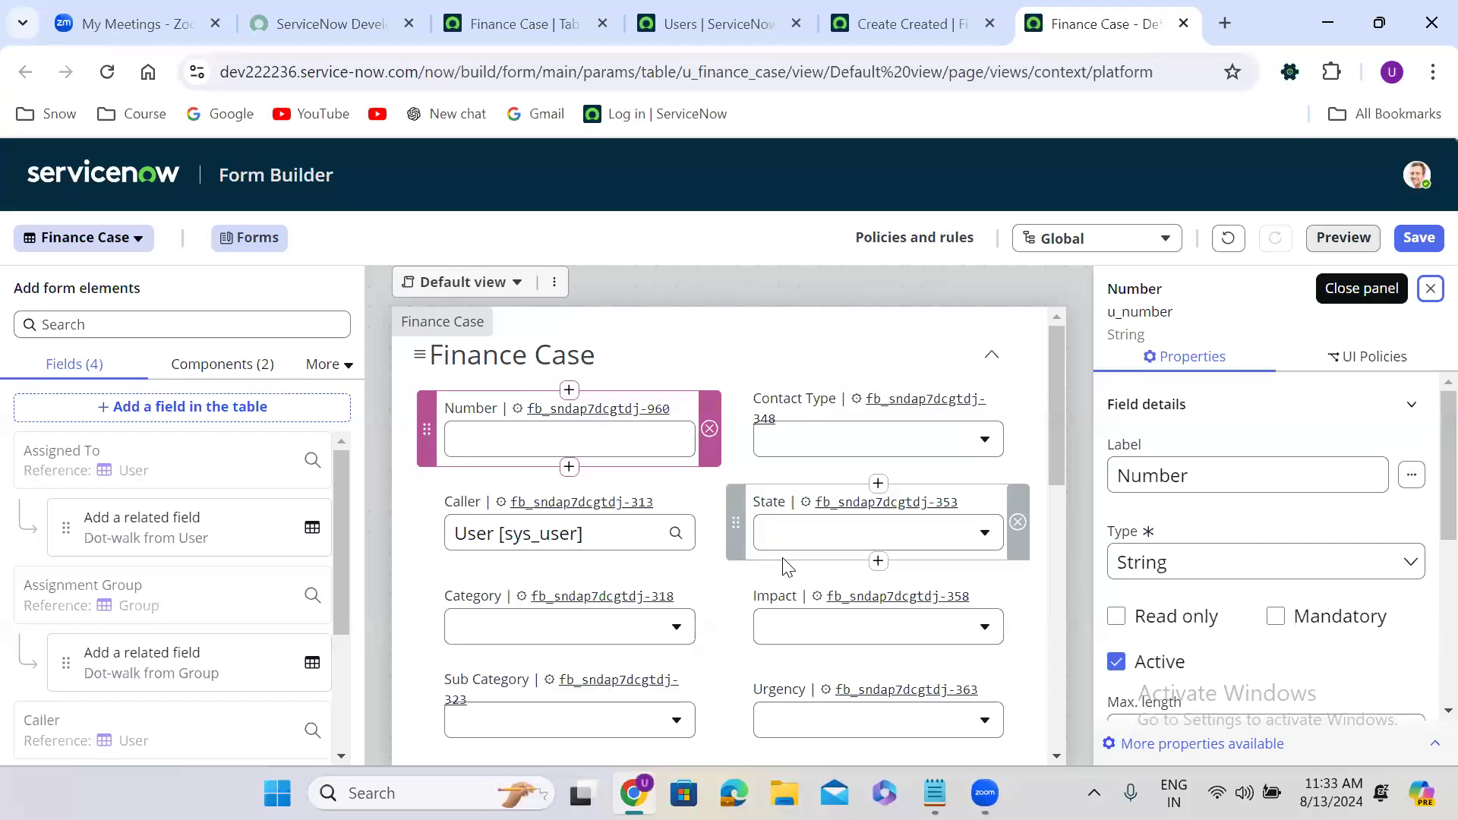
click(673, 317)
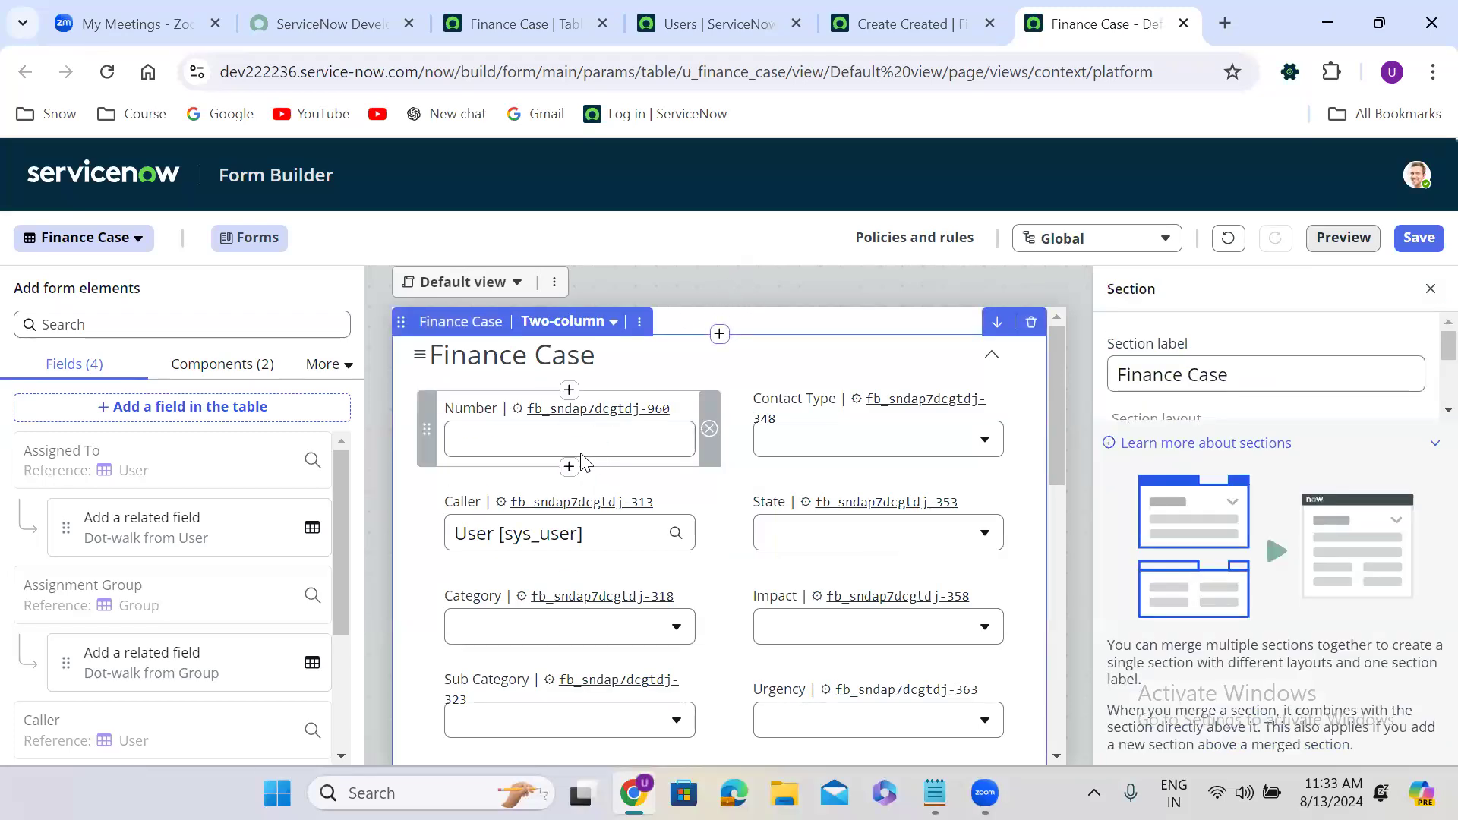
click(1419, 238)
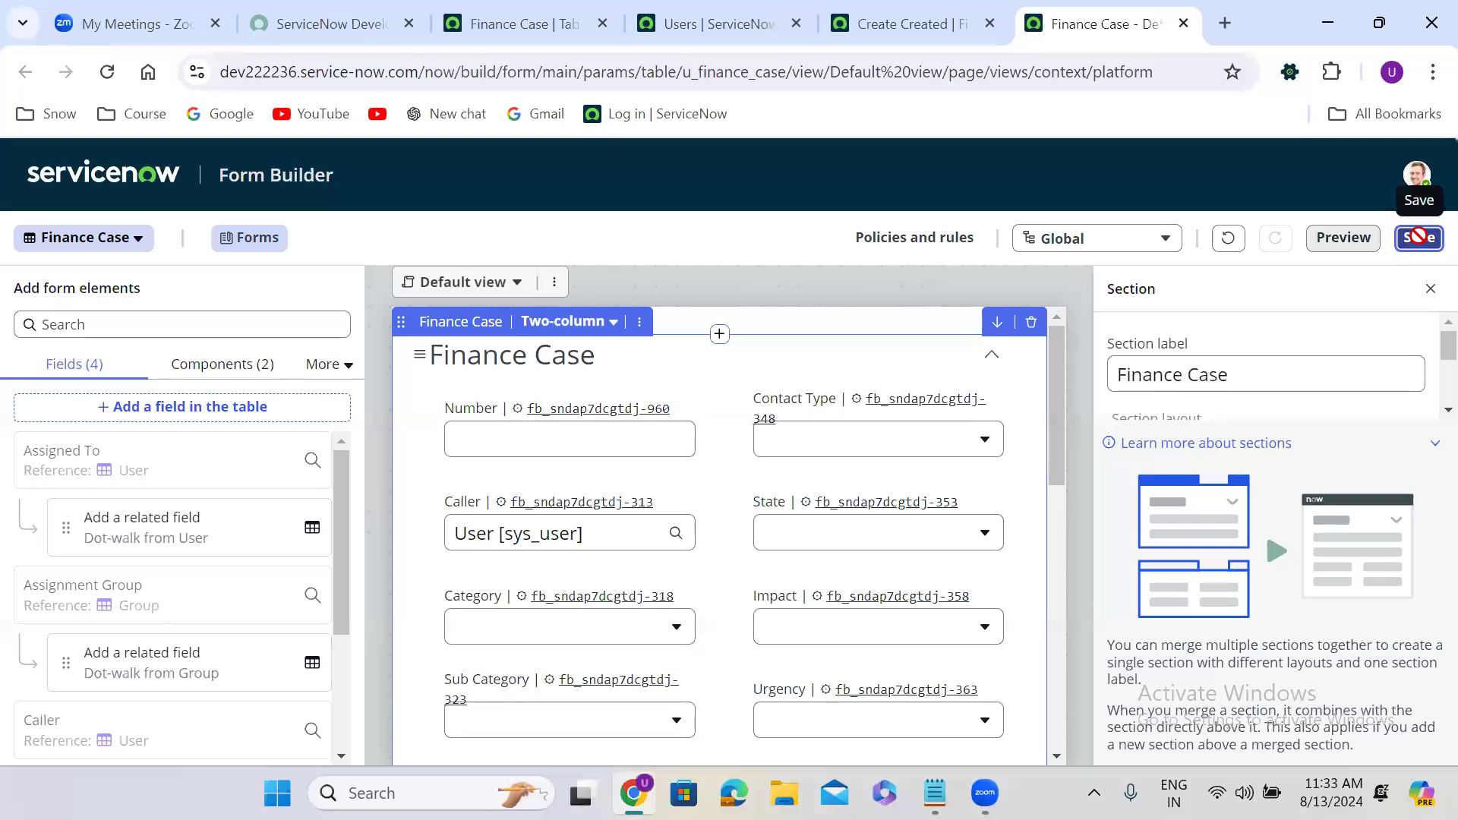
Reload the new Finance Case record and inspect its auto-filled Number FINCASE0001001.
click(914, 26)
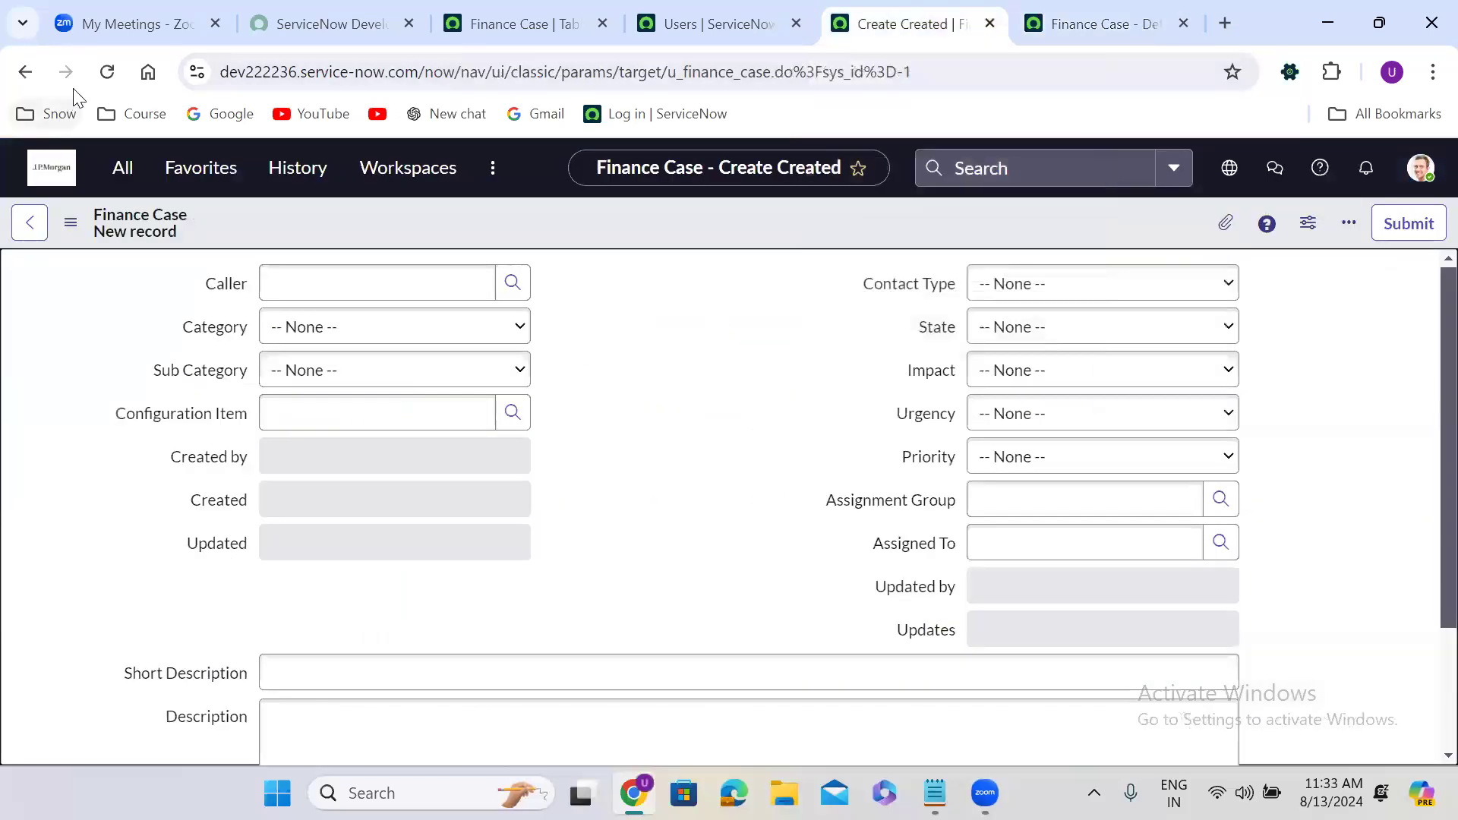
click(107, 71)
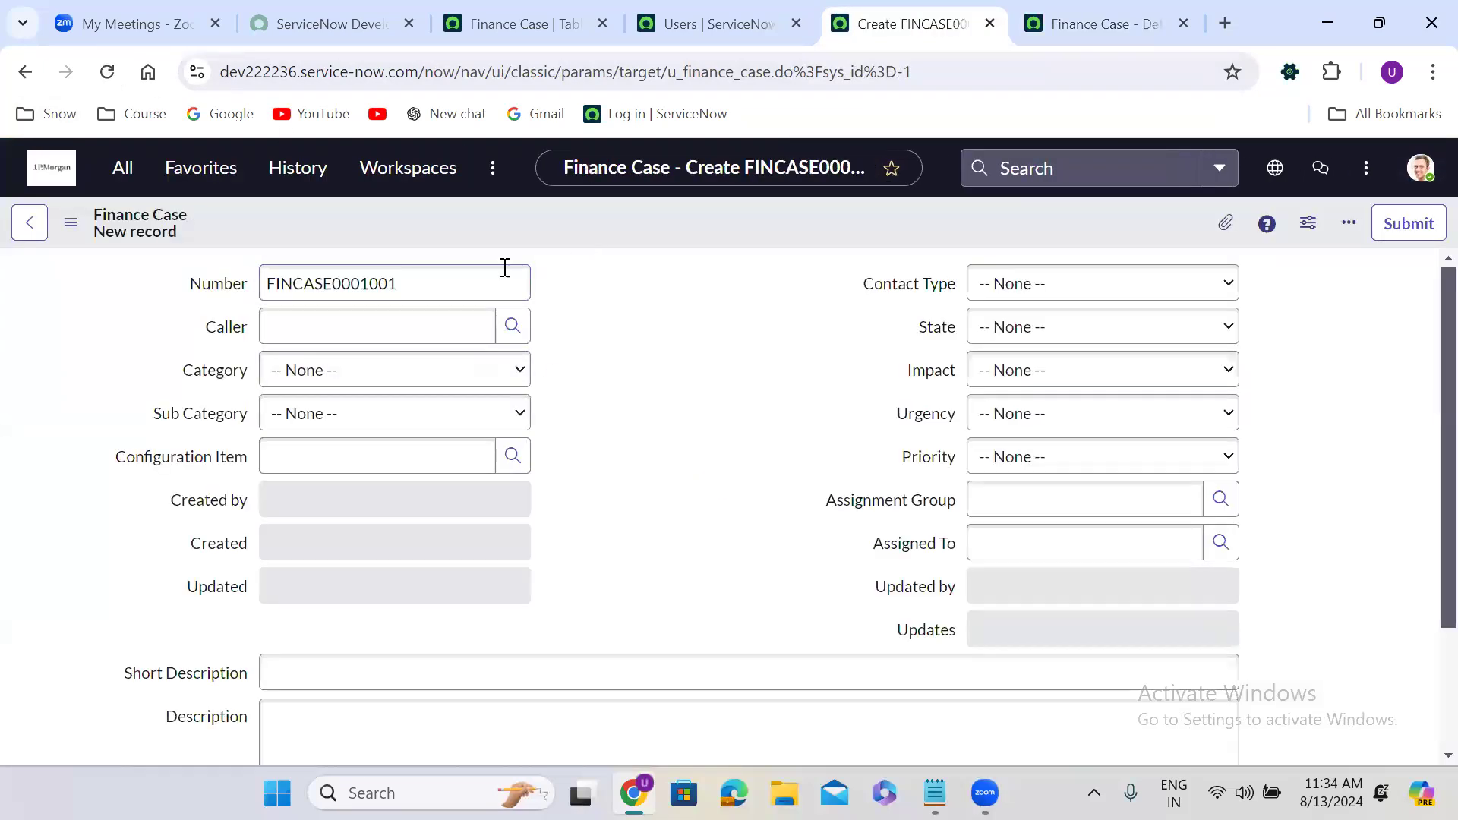
click(377, 283)
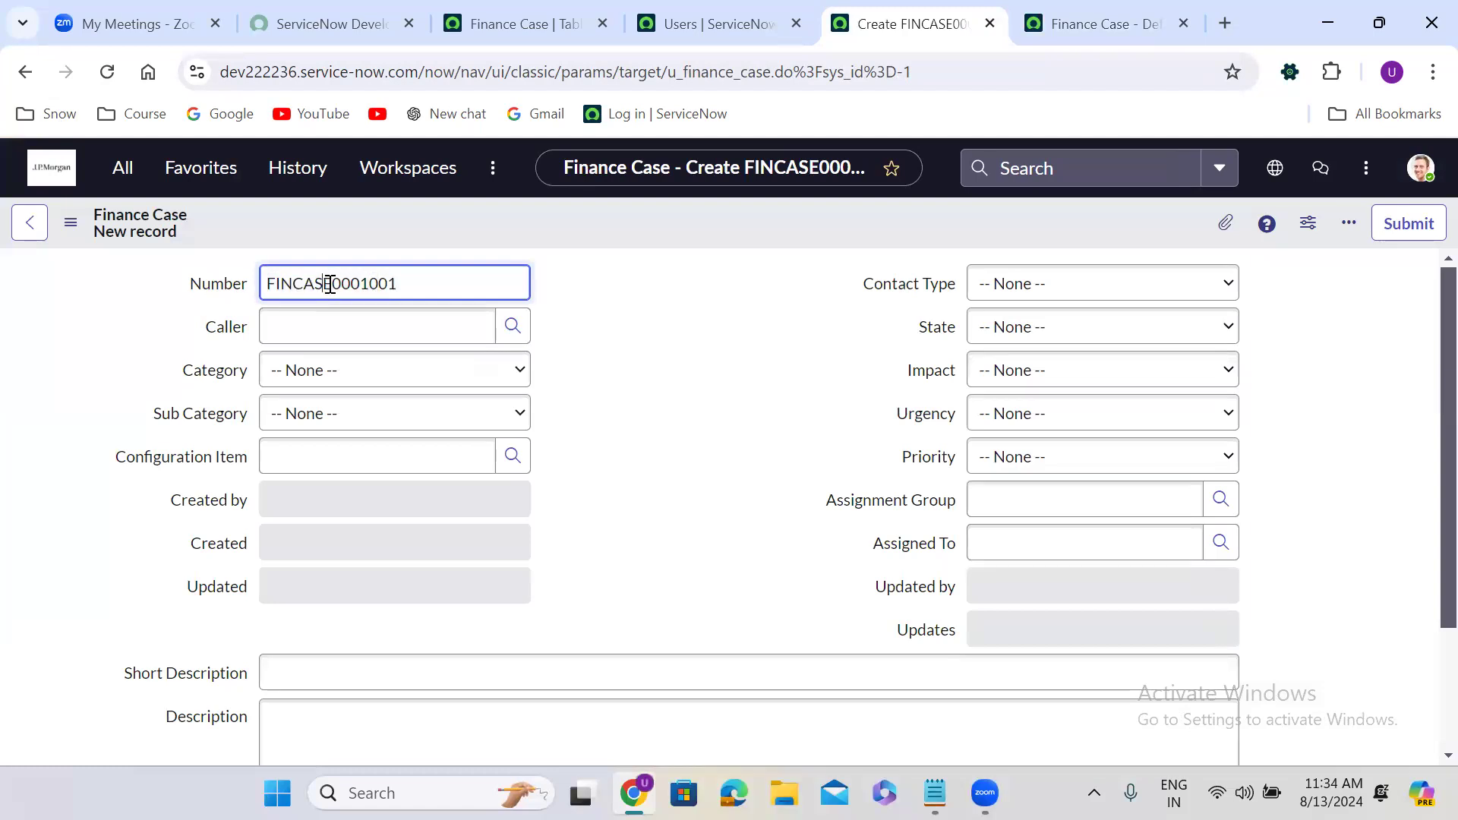
drag(332, 284, 243, 300)
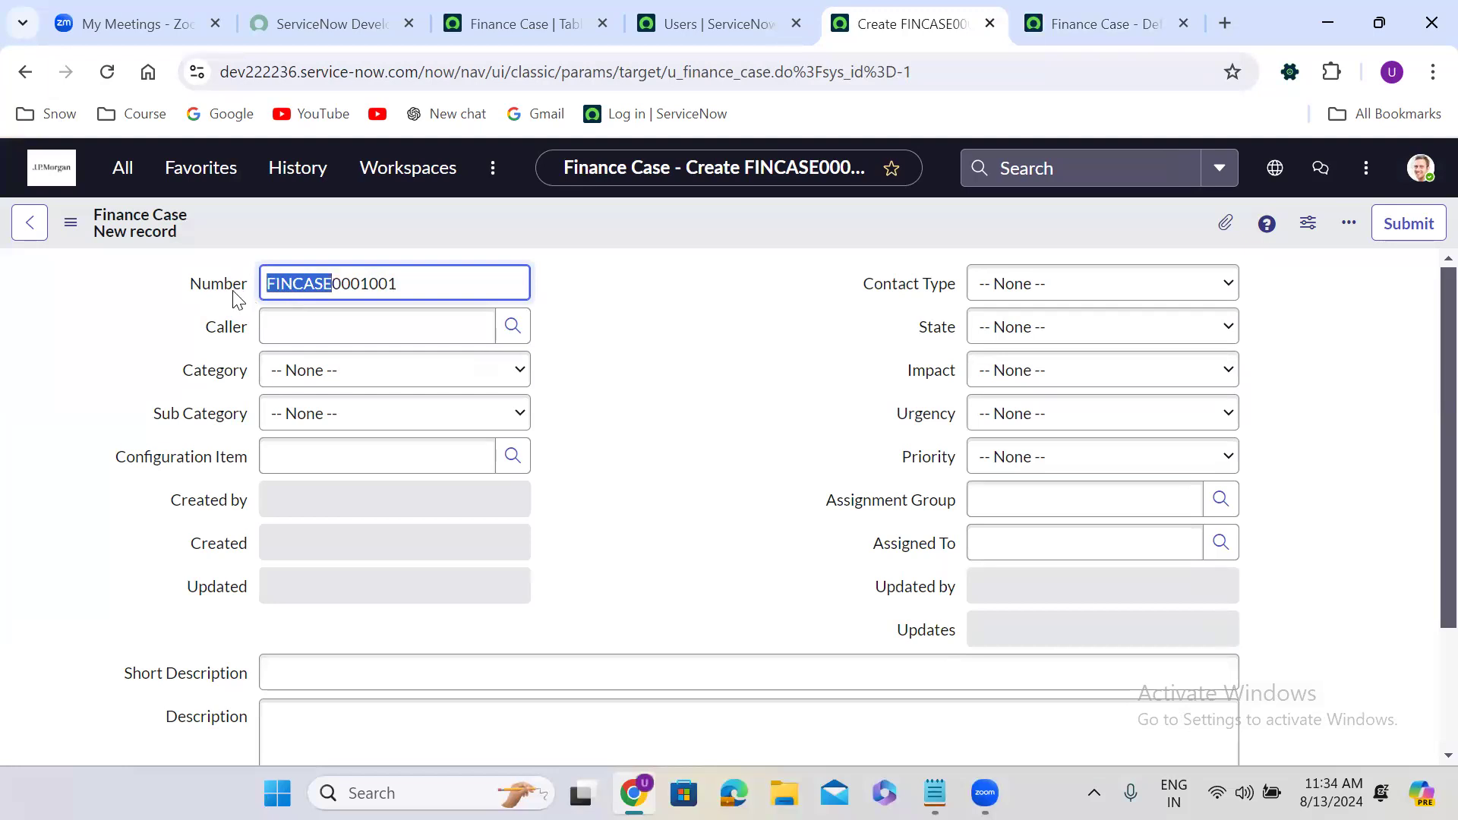
drag(330, 284, 436, 280)
click(421, 240)
click(339, 283)
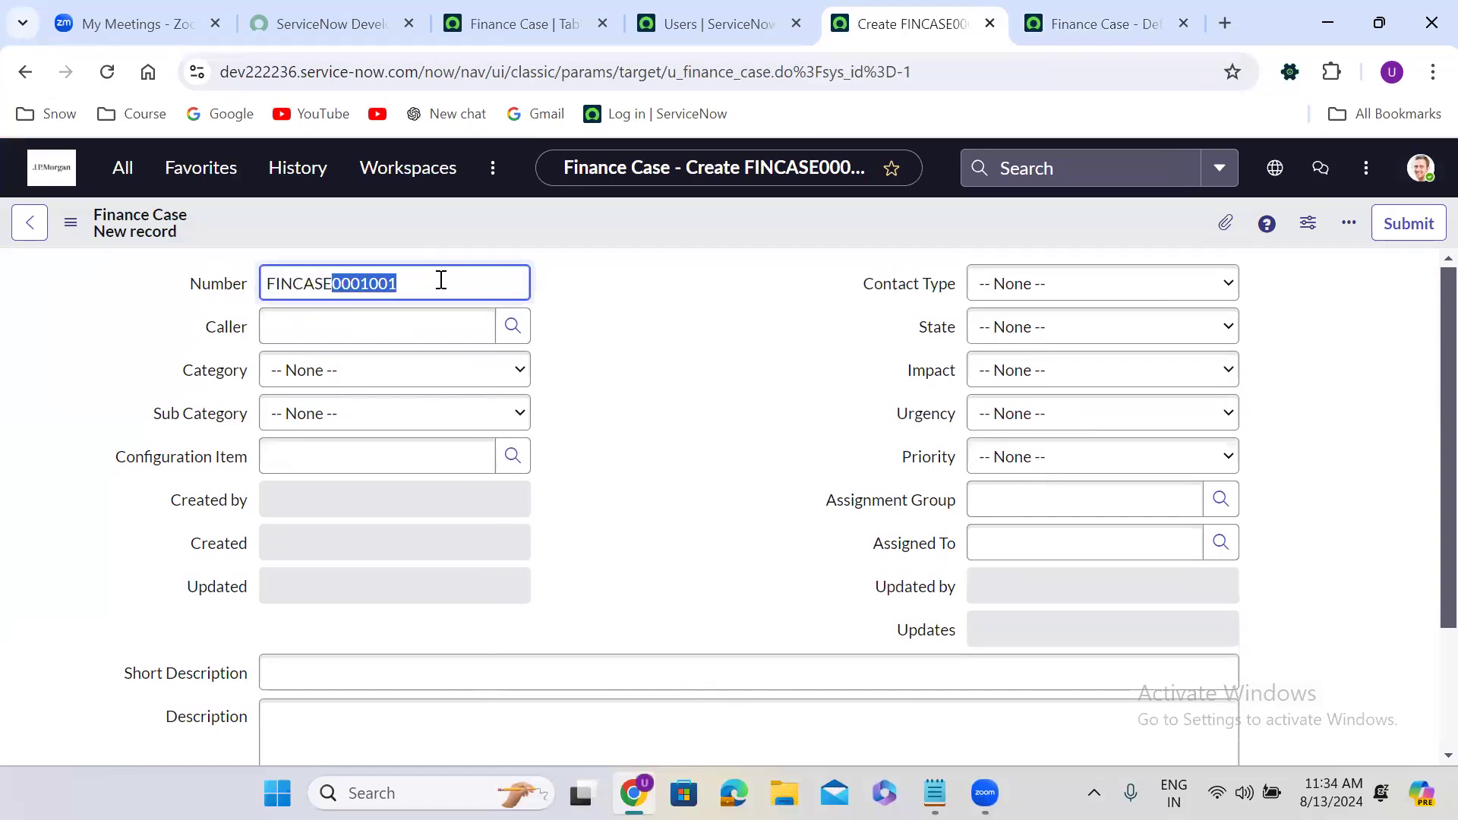
click(440, 280)
drag(362, 283, 487, 286)
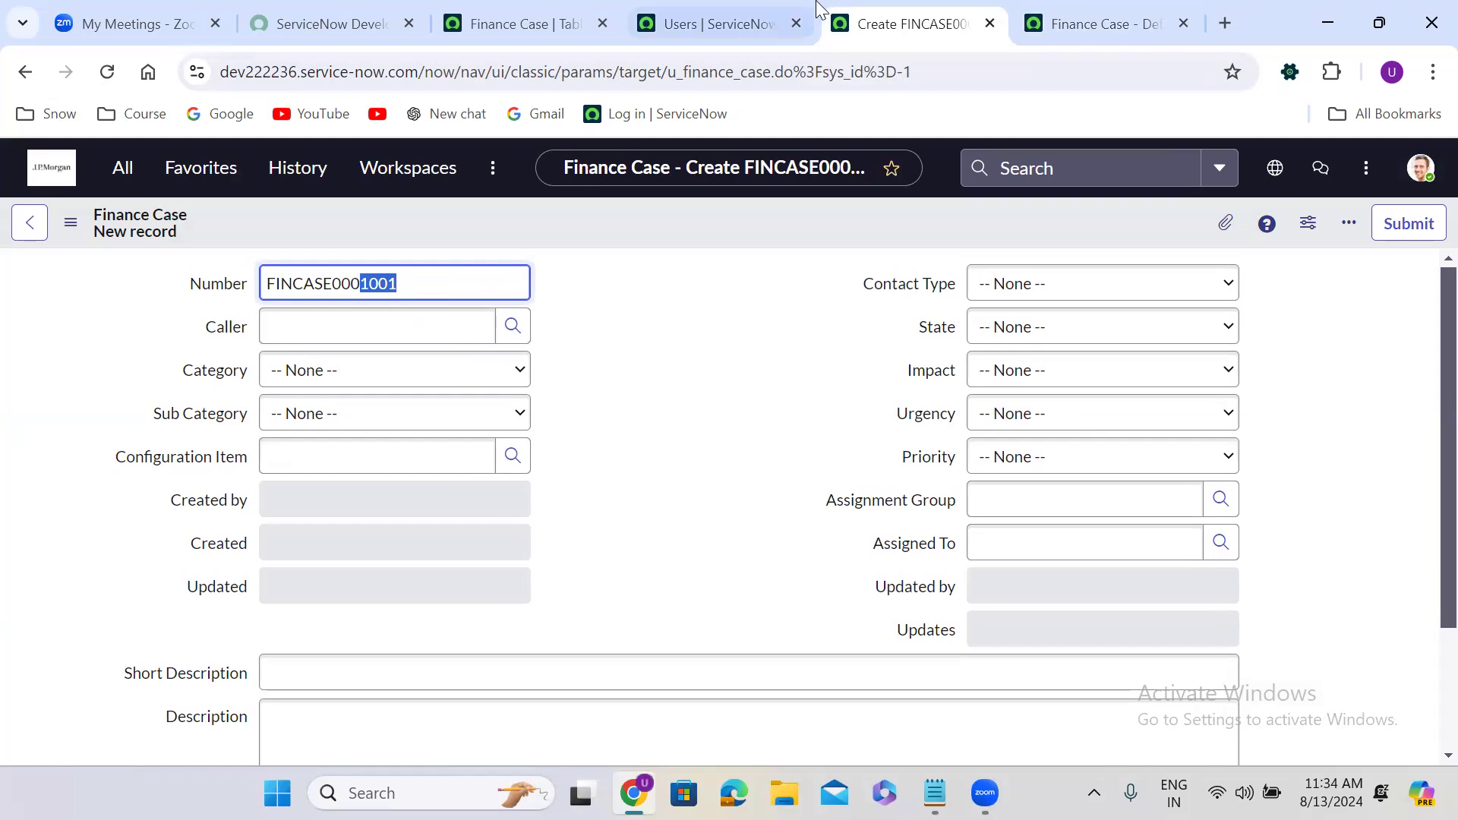
Compare it with the table's numbering settings: prefix FINCASE, starting number 1,000, 7 digits.
click(551, 18)
double_click(306, 543)
click(1223, 619)
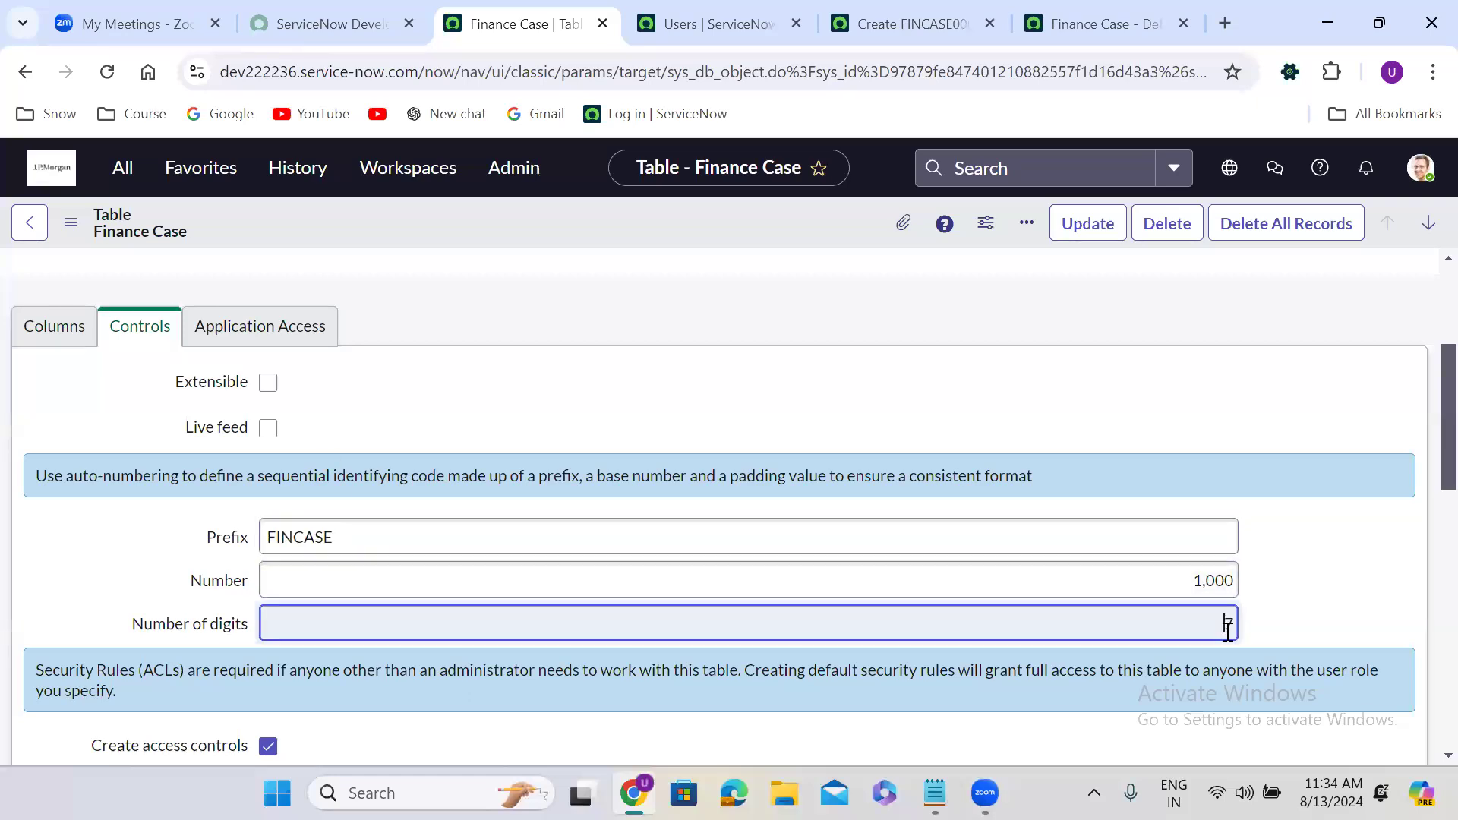
click(1200, 582)
double_click(1201, 582)
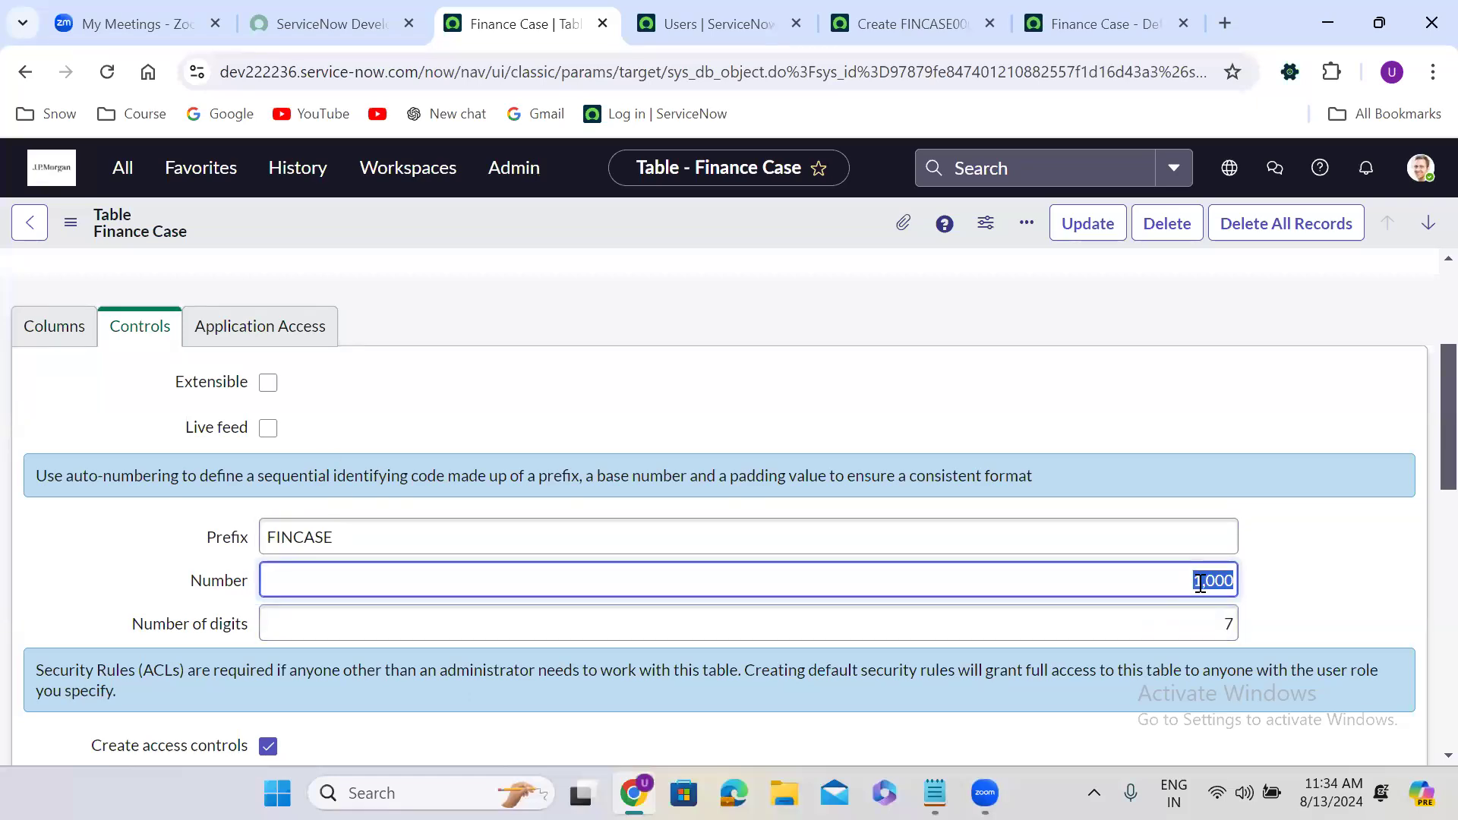
Reload the new record repeatedly, watching the Number advance through FINCASE0001002 to FINCASE0001003.
click(915, 24)
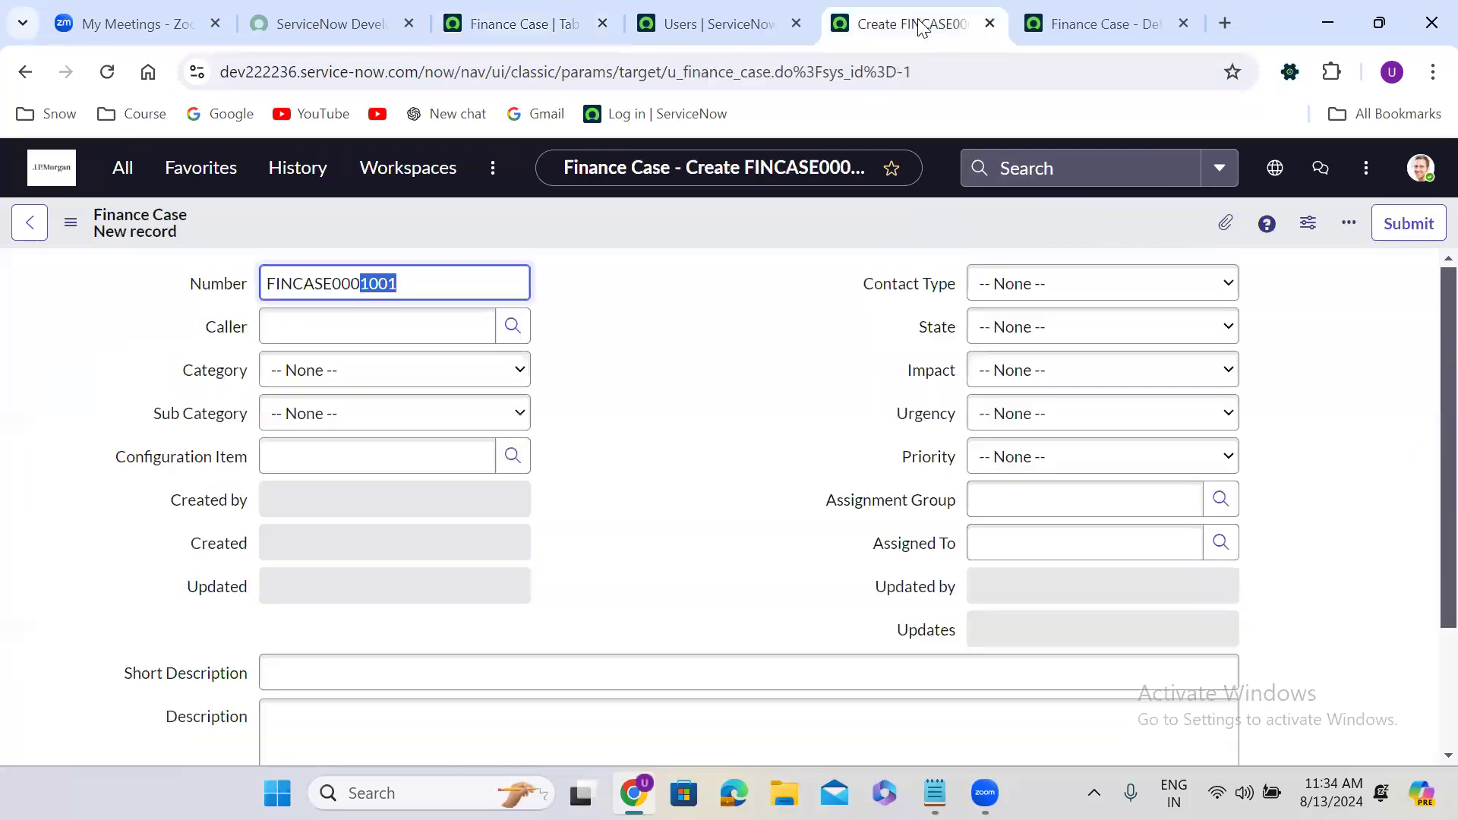
click(435, 271)
double_click(343, 275)
click(342, 274)
click(659, 327)
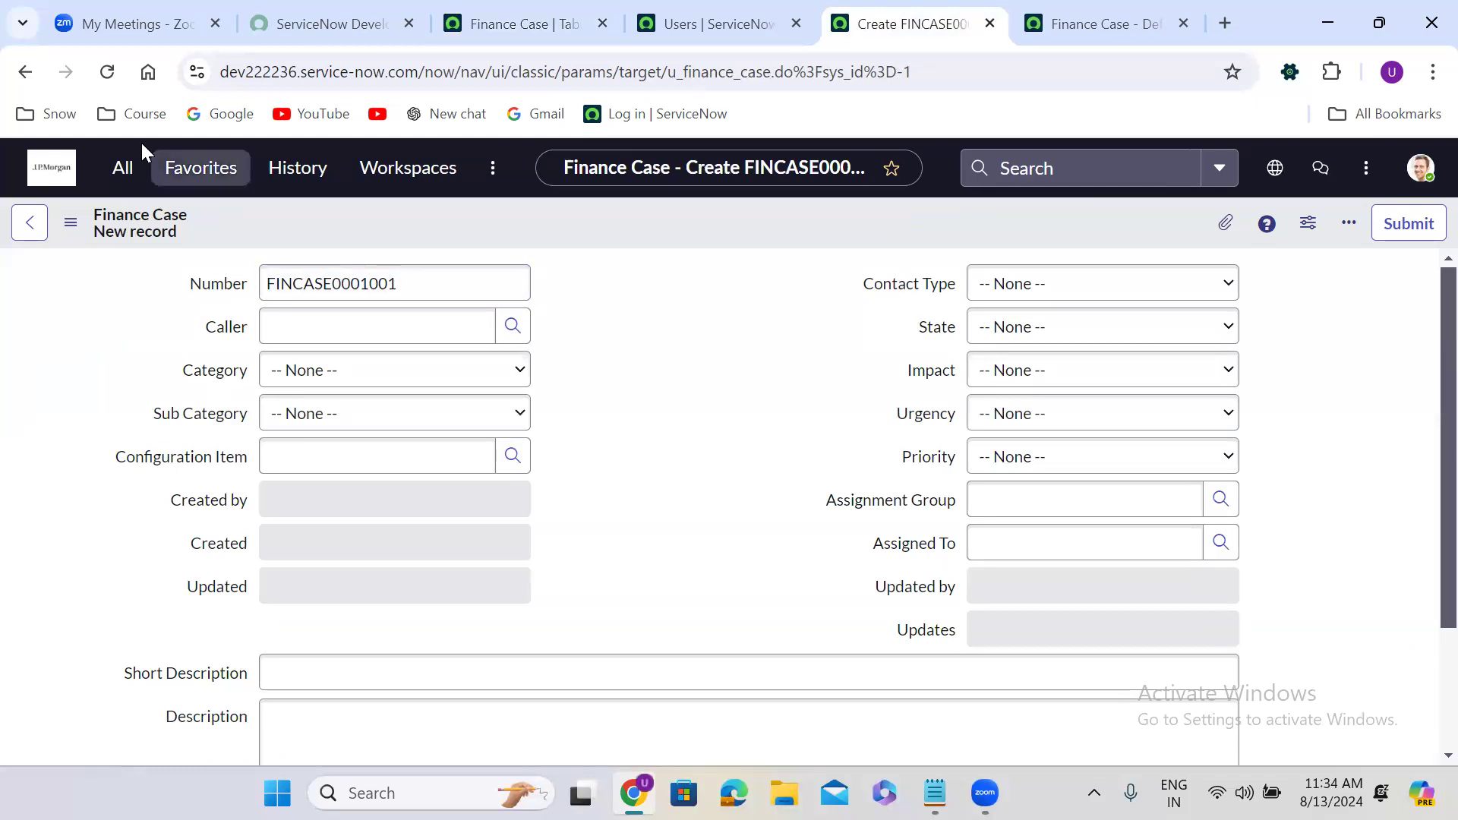
click(107, 72)
double_click(395, 290)
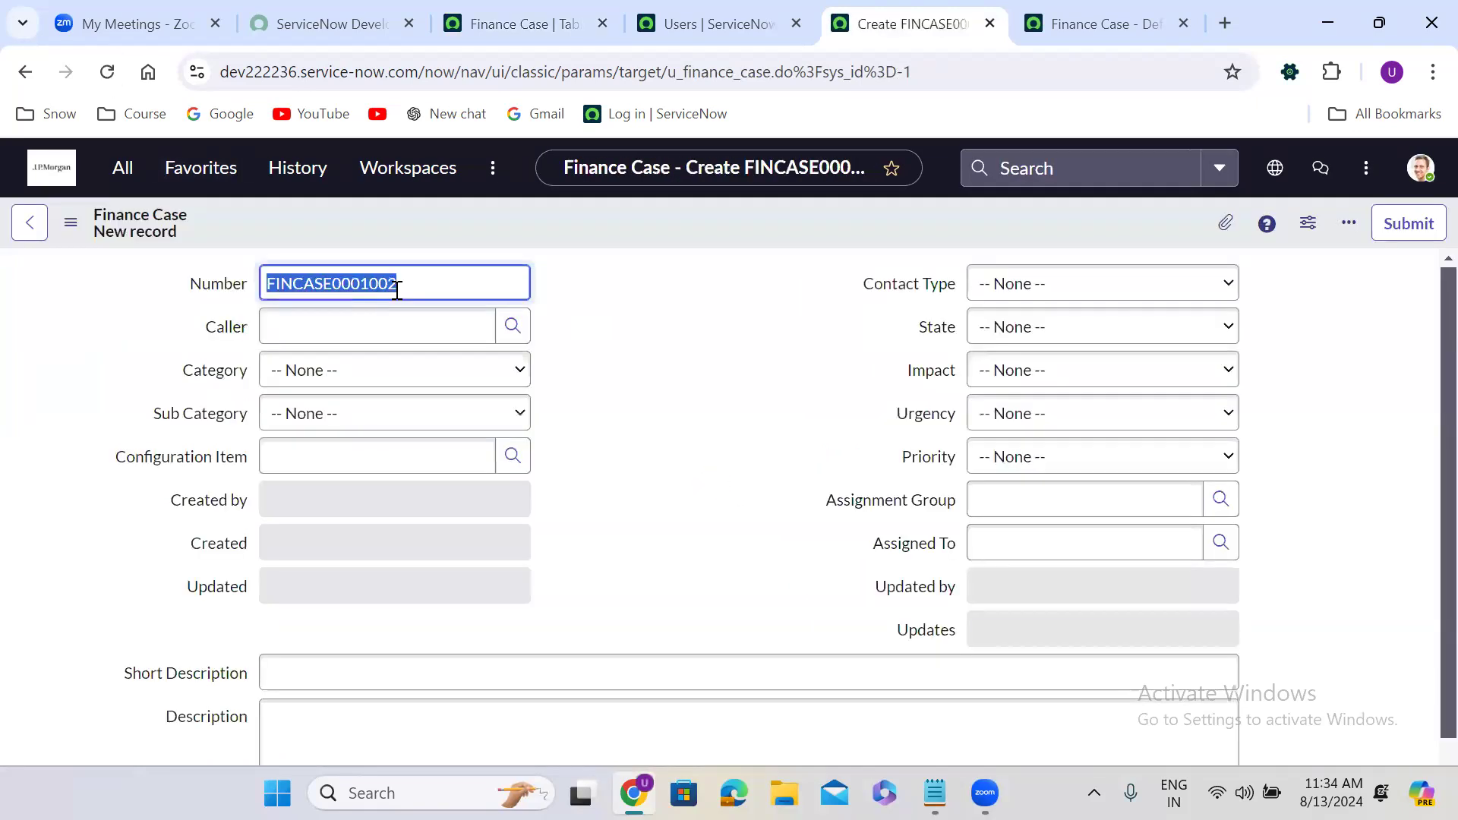
click(426, 293)
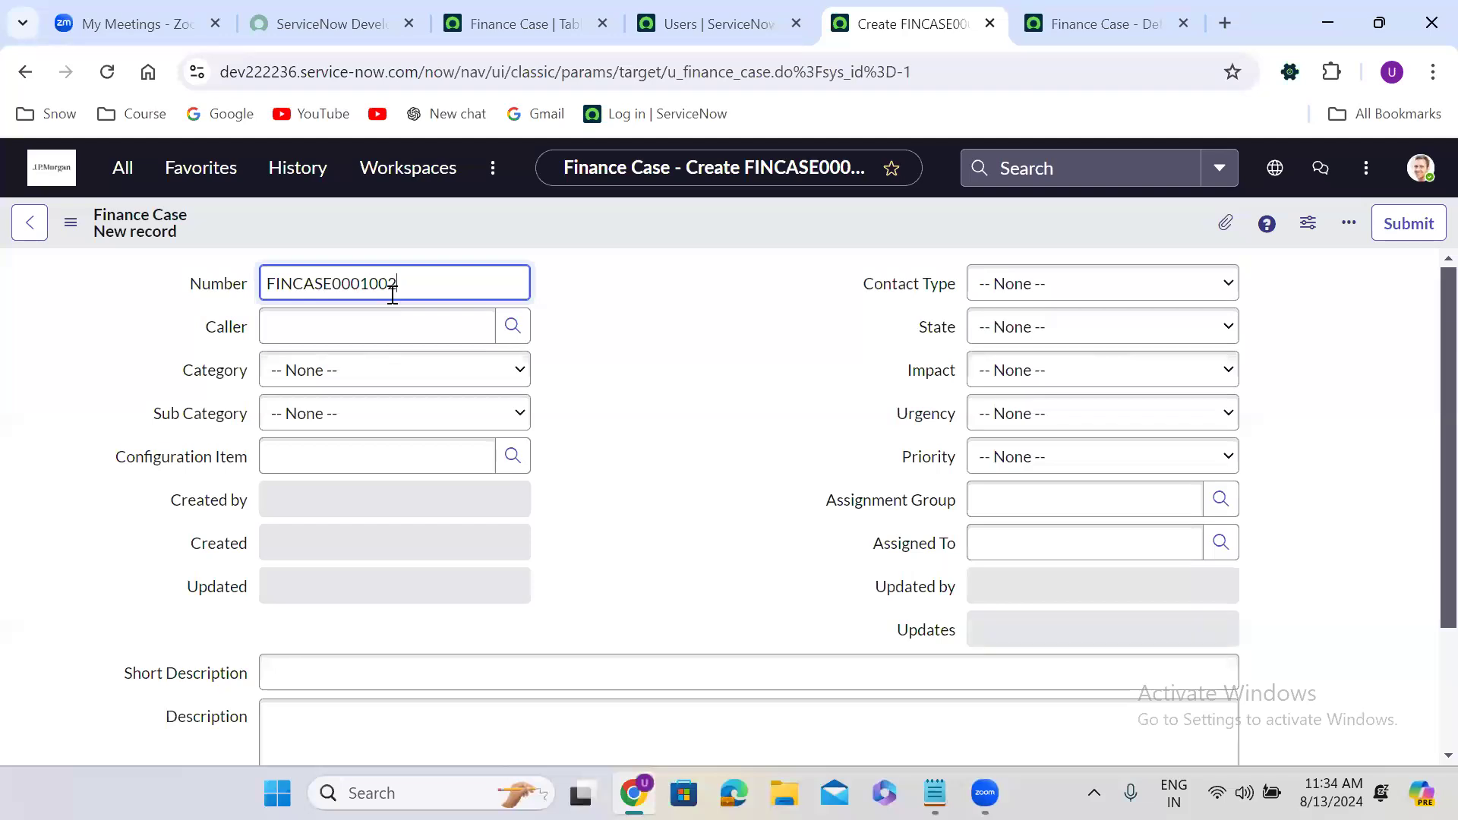
click(108, 72)
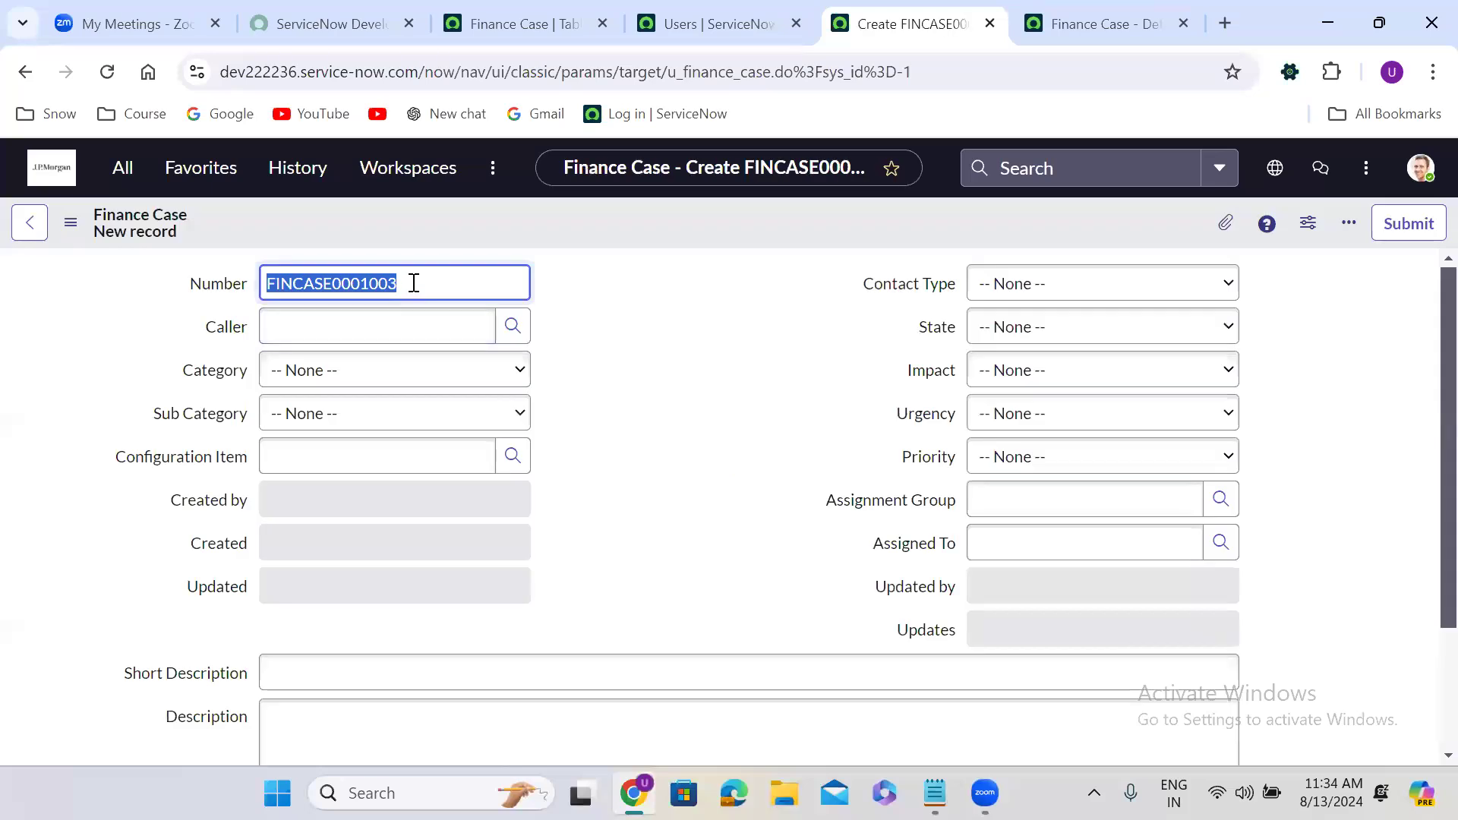
click(107, 73)
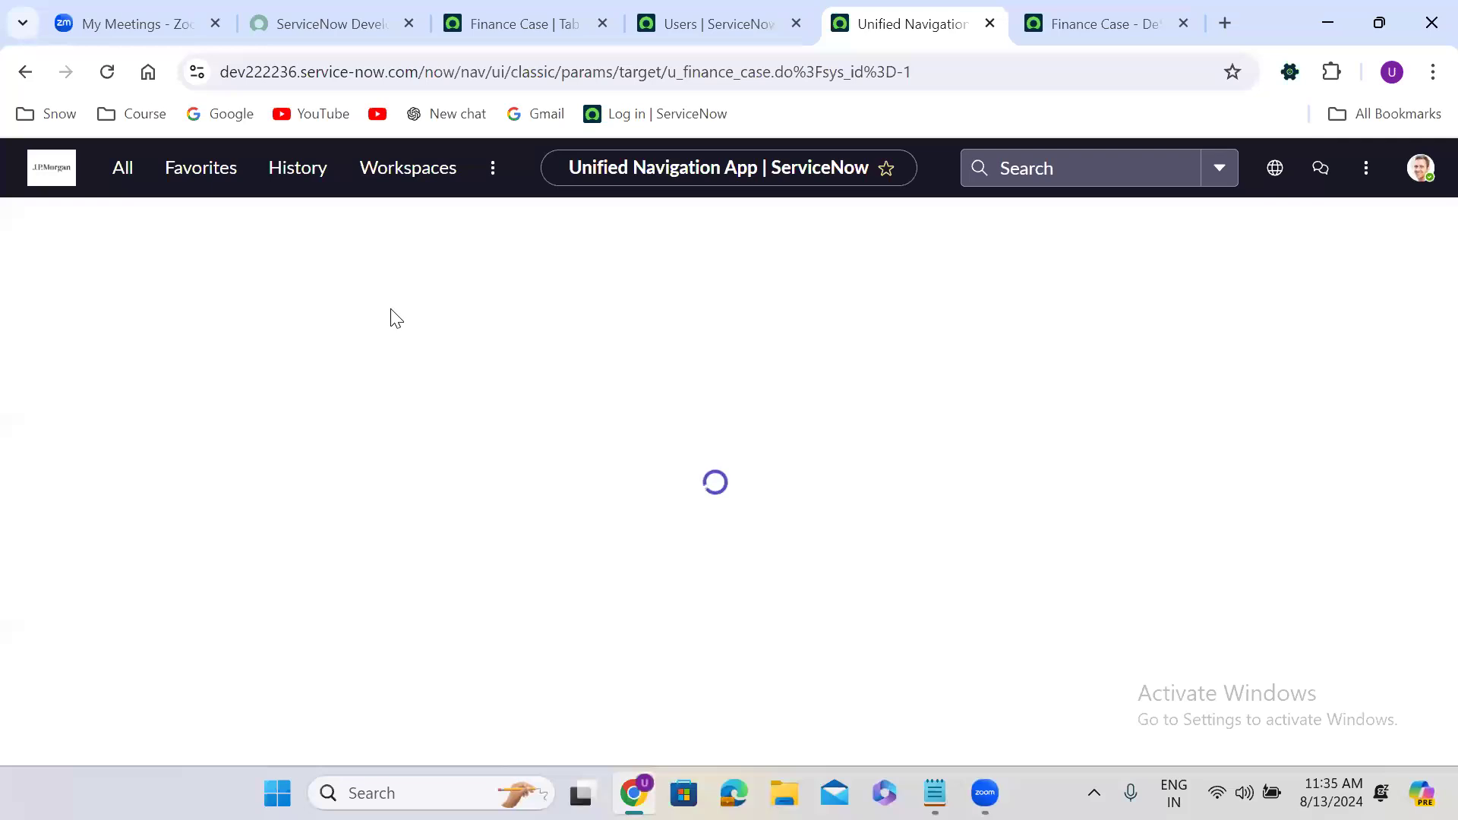
Confirm the reloaded form shows FINCASE0001004 and begin entering the Caller.
click(498, 284)
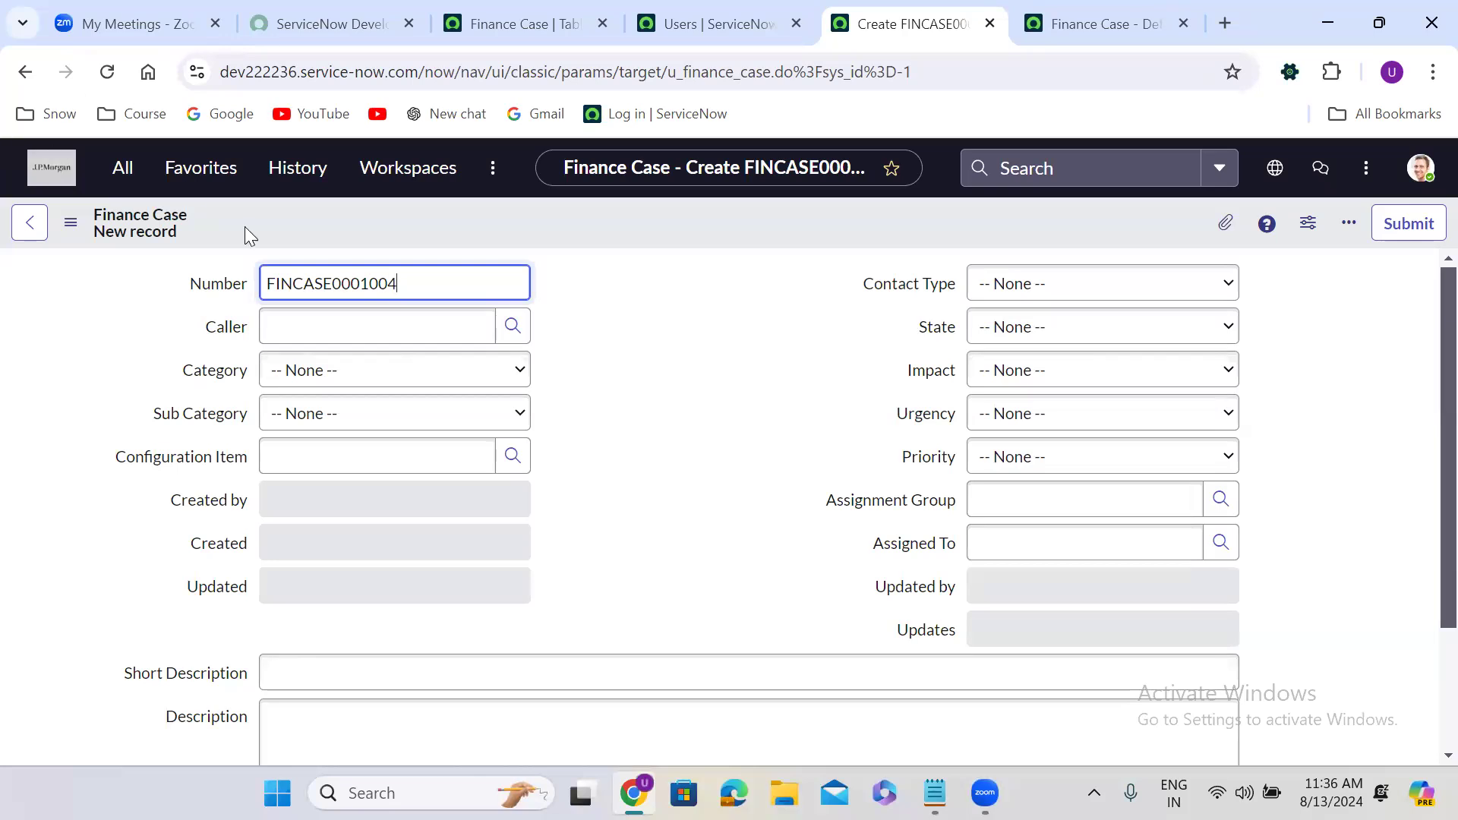
click(309, 327)
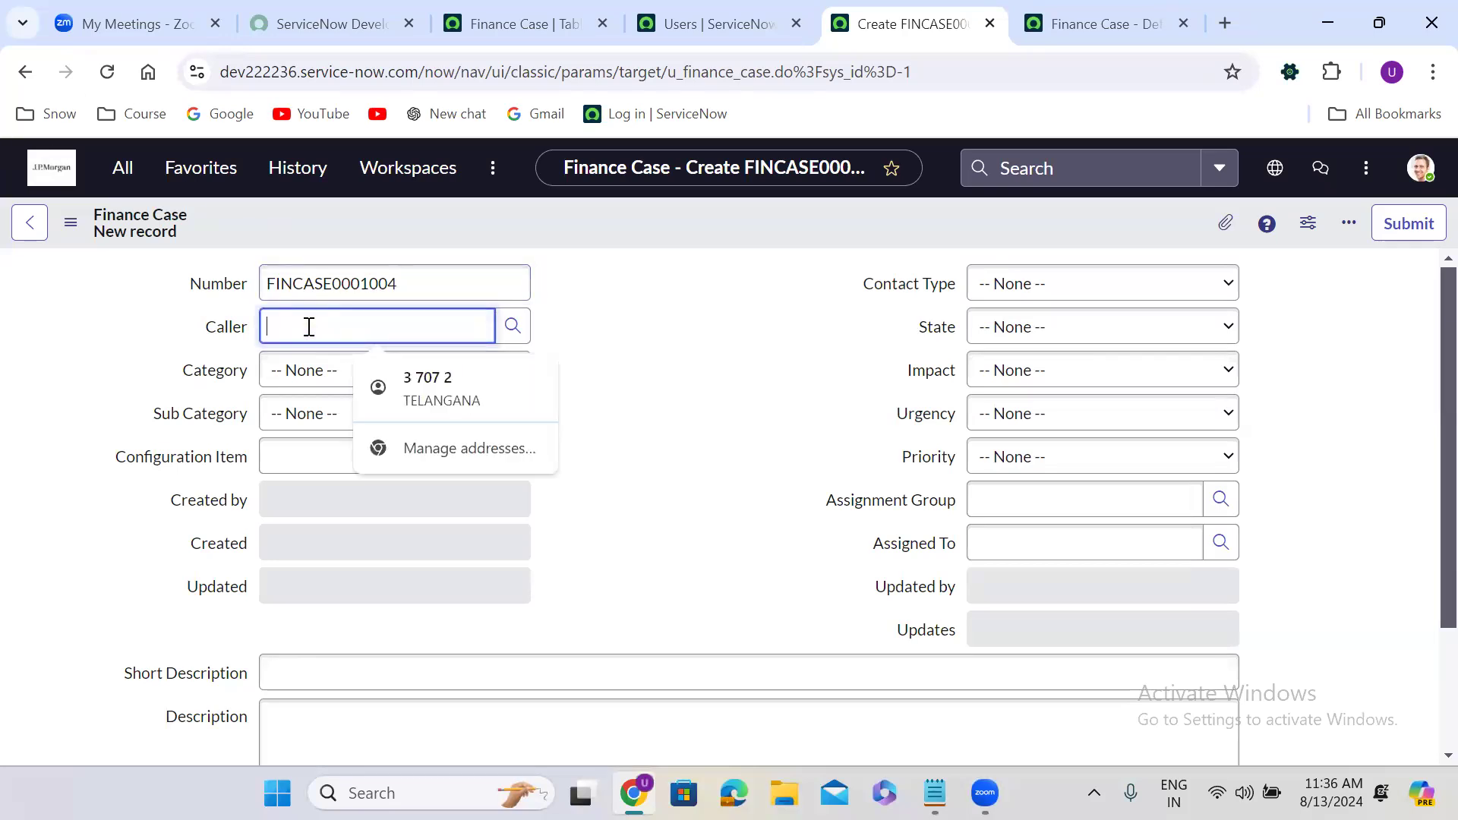
Pick a caller, enter Short Description 'test 5678' and Description 'test 34567'.
text(**)
click(304, 418)
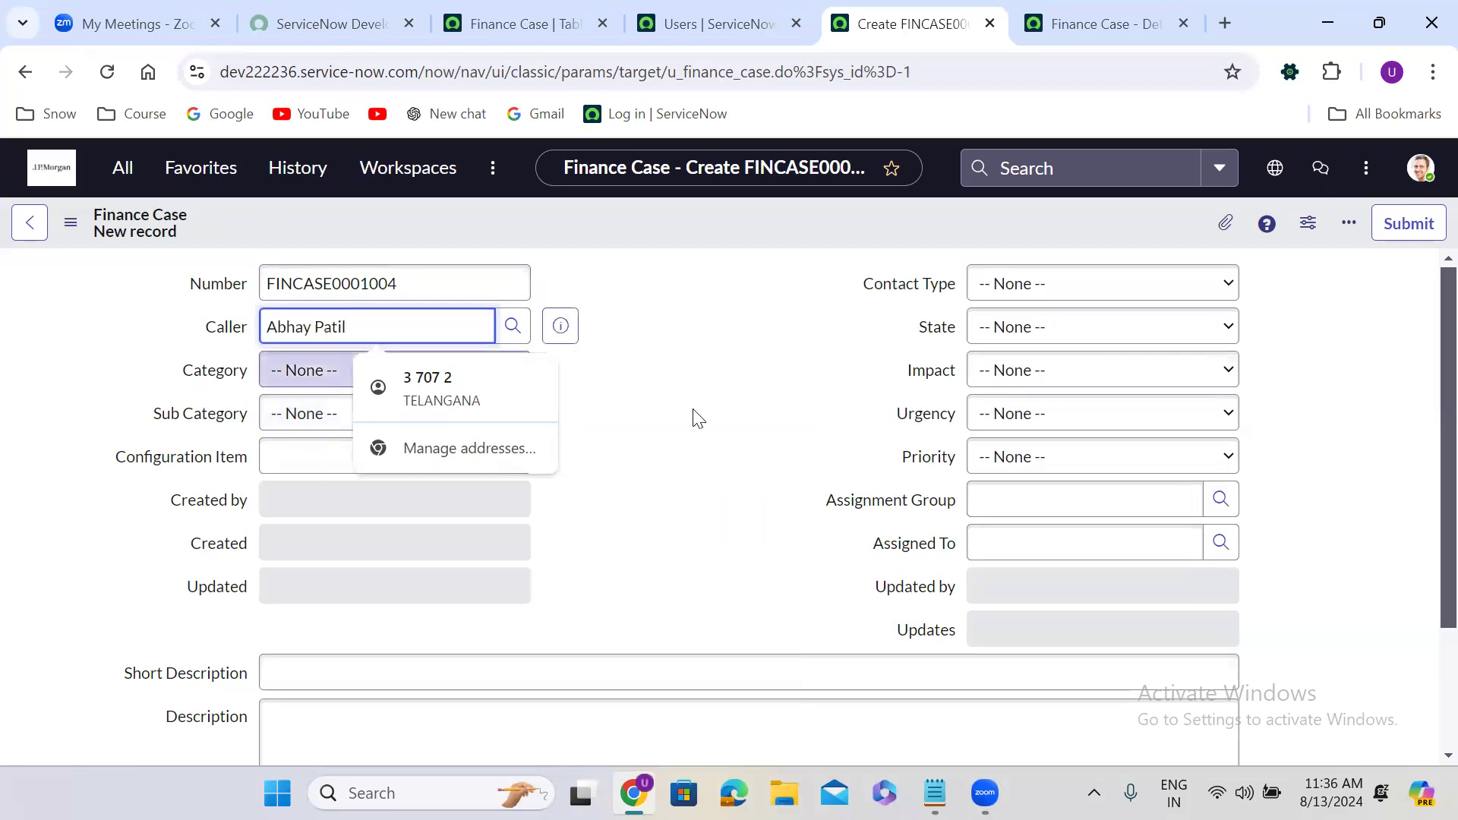
click(359, 672)
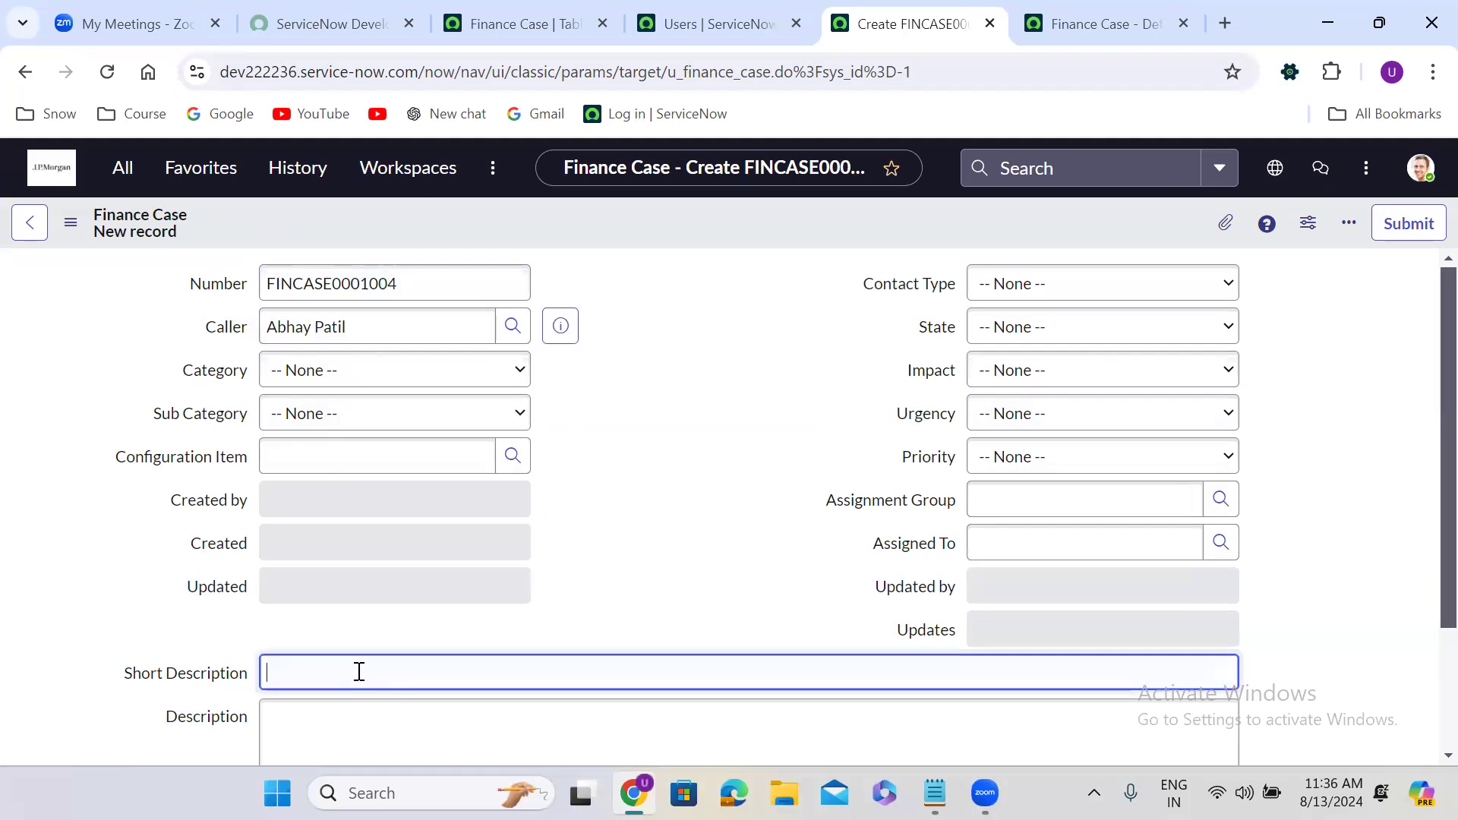
text(test 5678)
scroll(600, 589, down, 3)
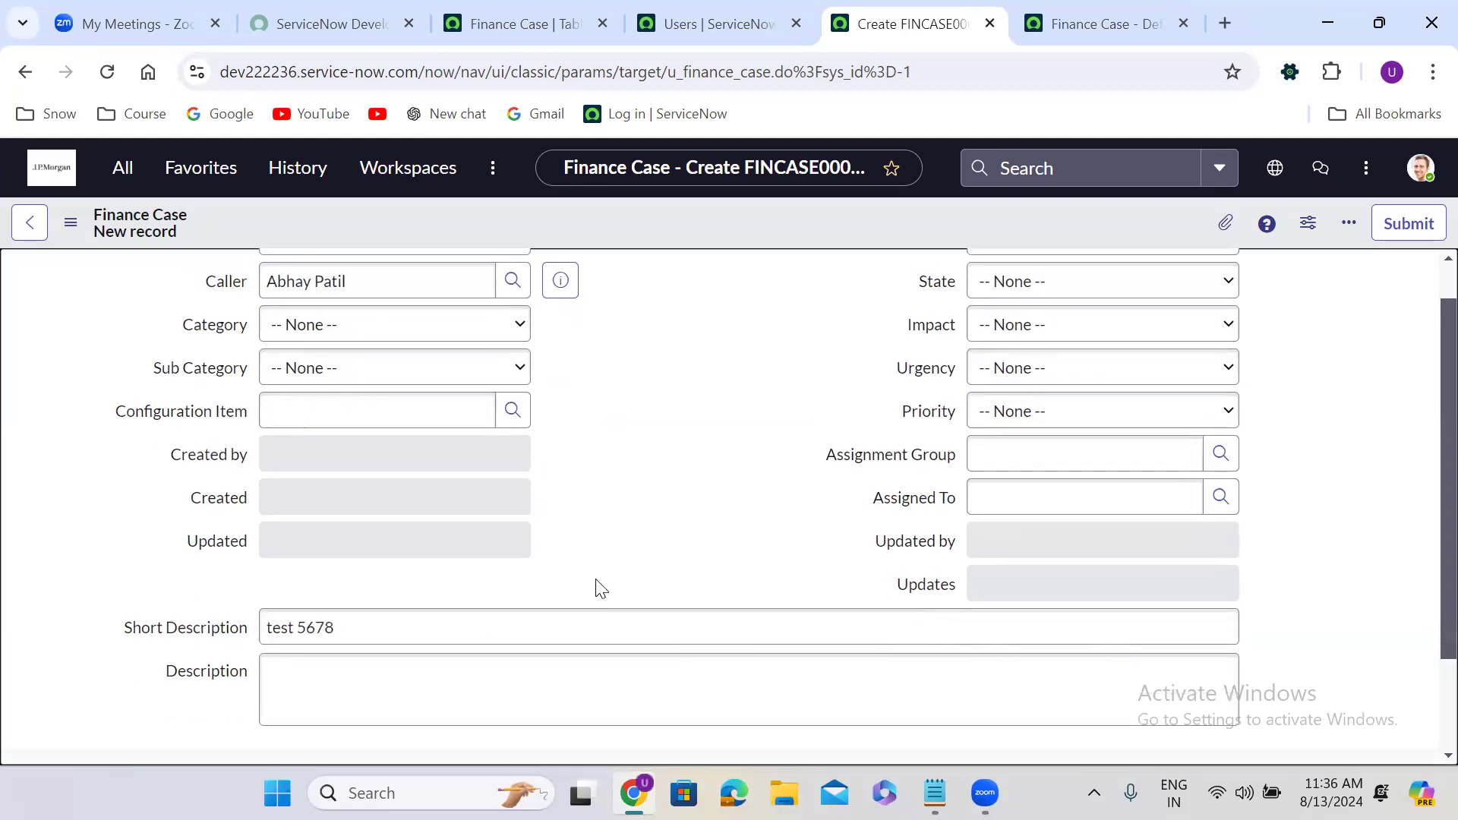
click(373, 531)
text(test 34567)
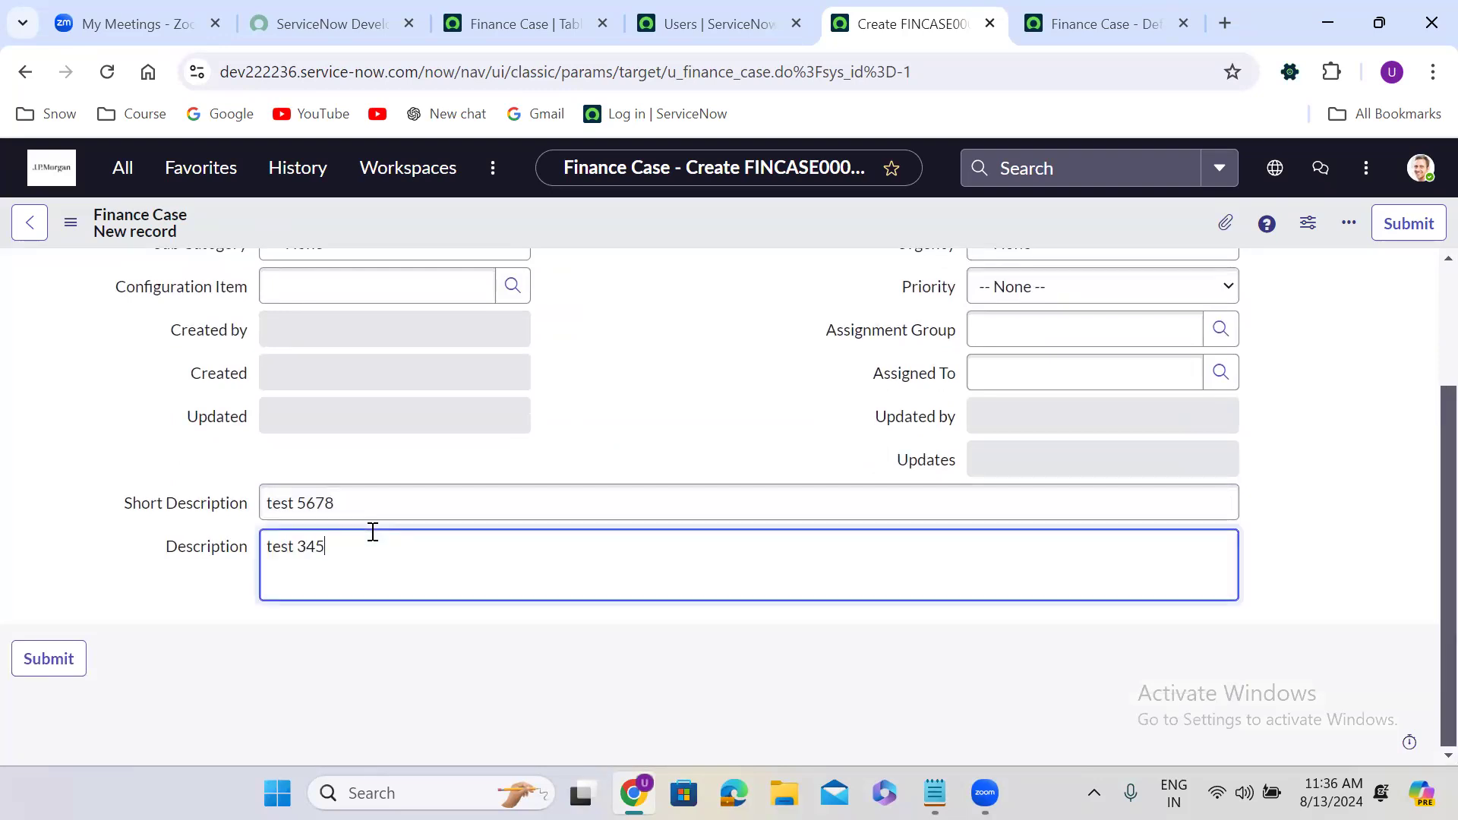
click(637, 322)
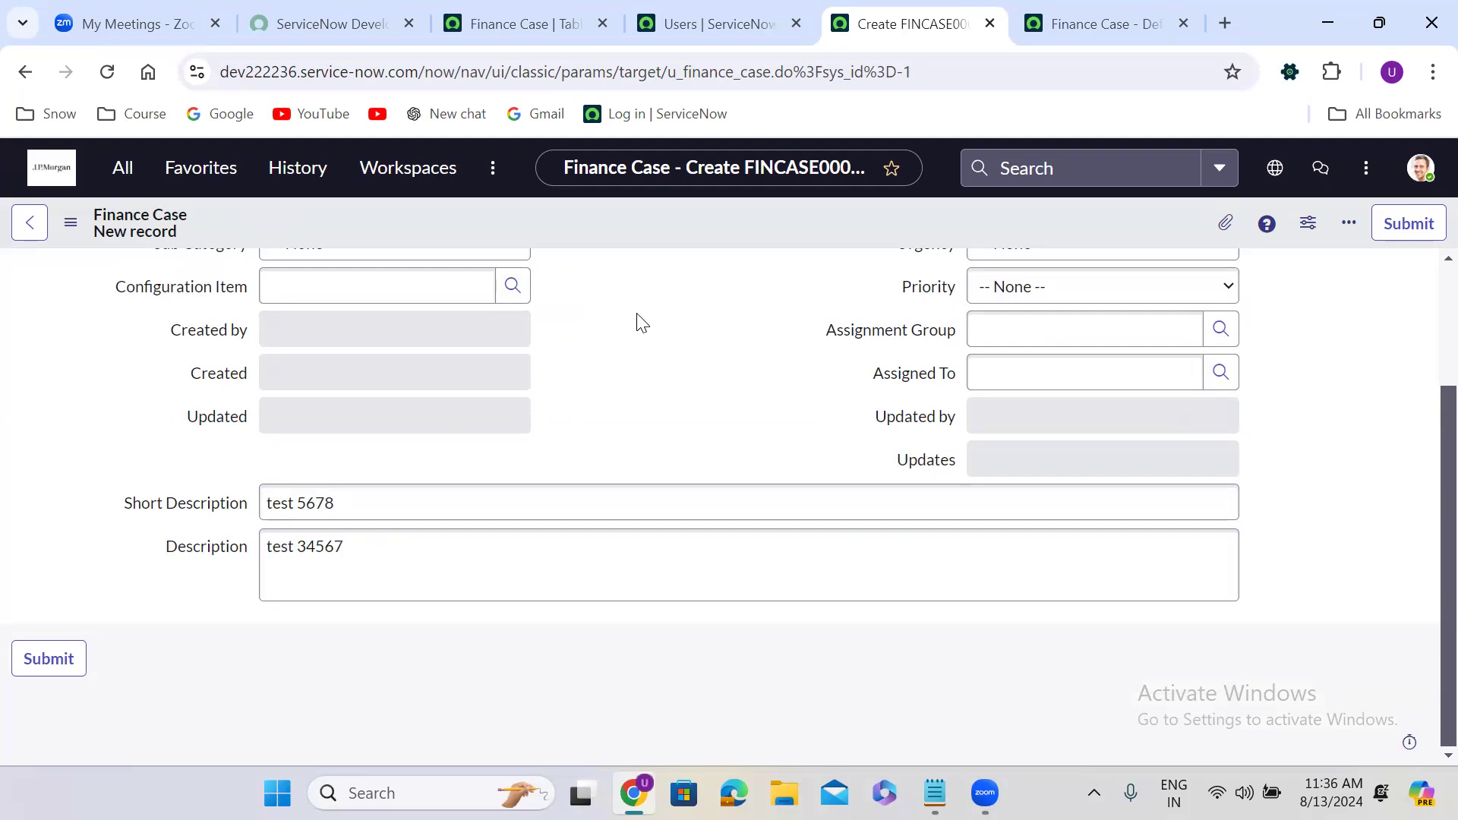
Save Finance Case FINCASE0001004 and reload its record page.
scroll(638, 322, up, 3)
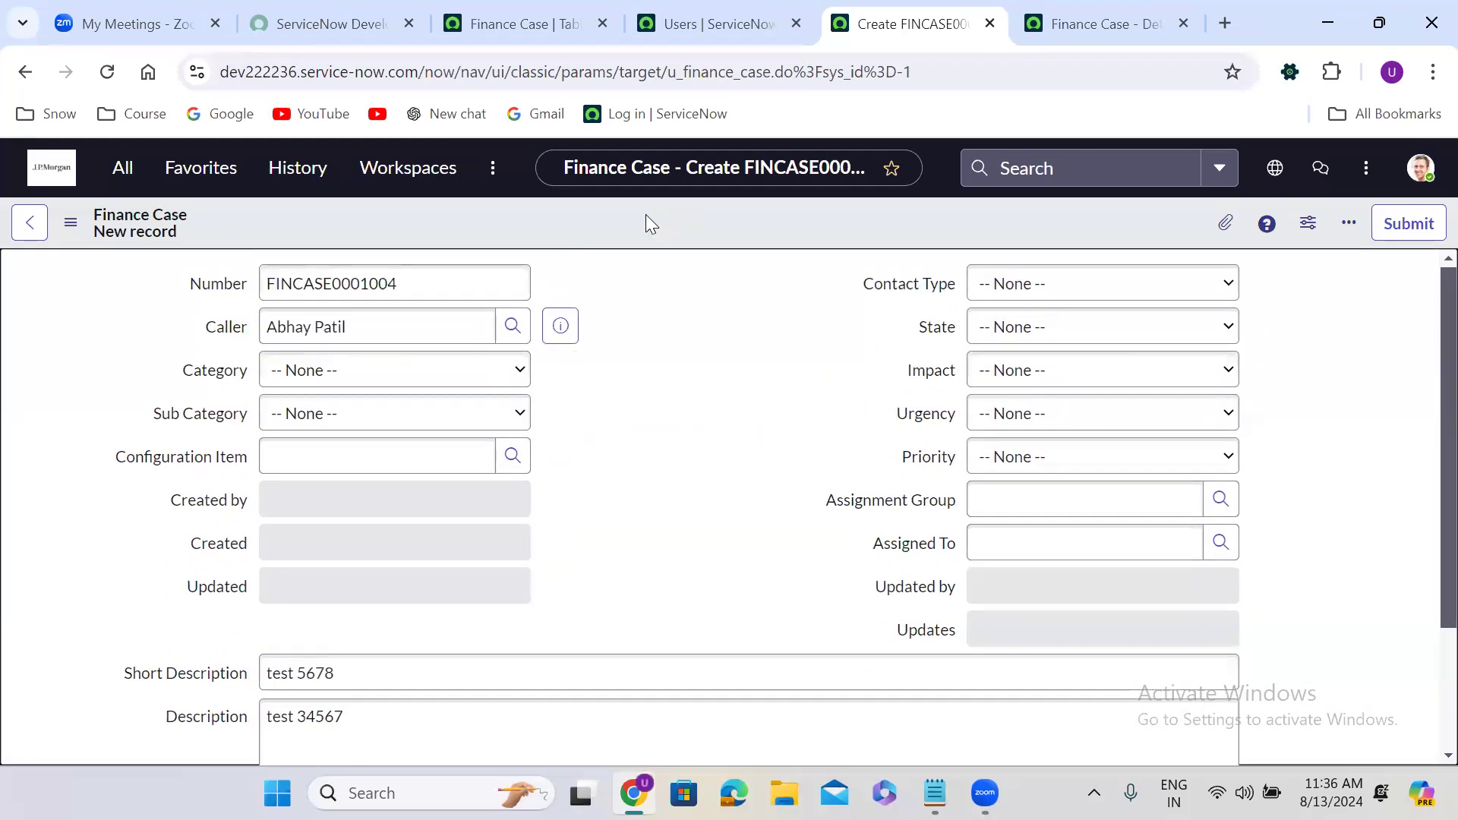
right_click(646, 216)
click(684, 226)
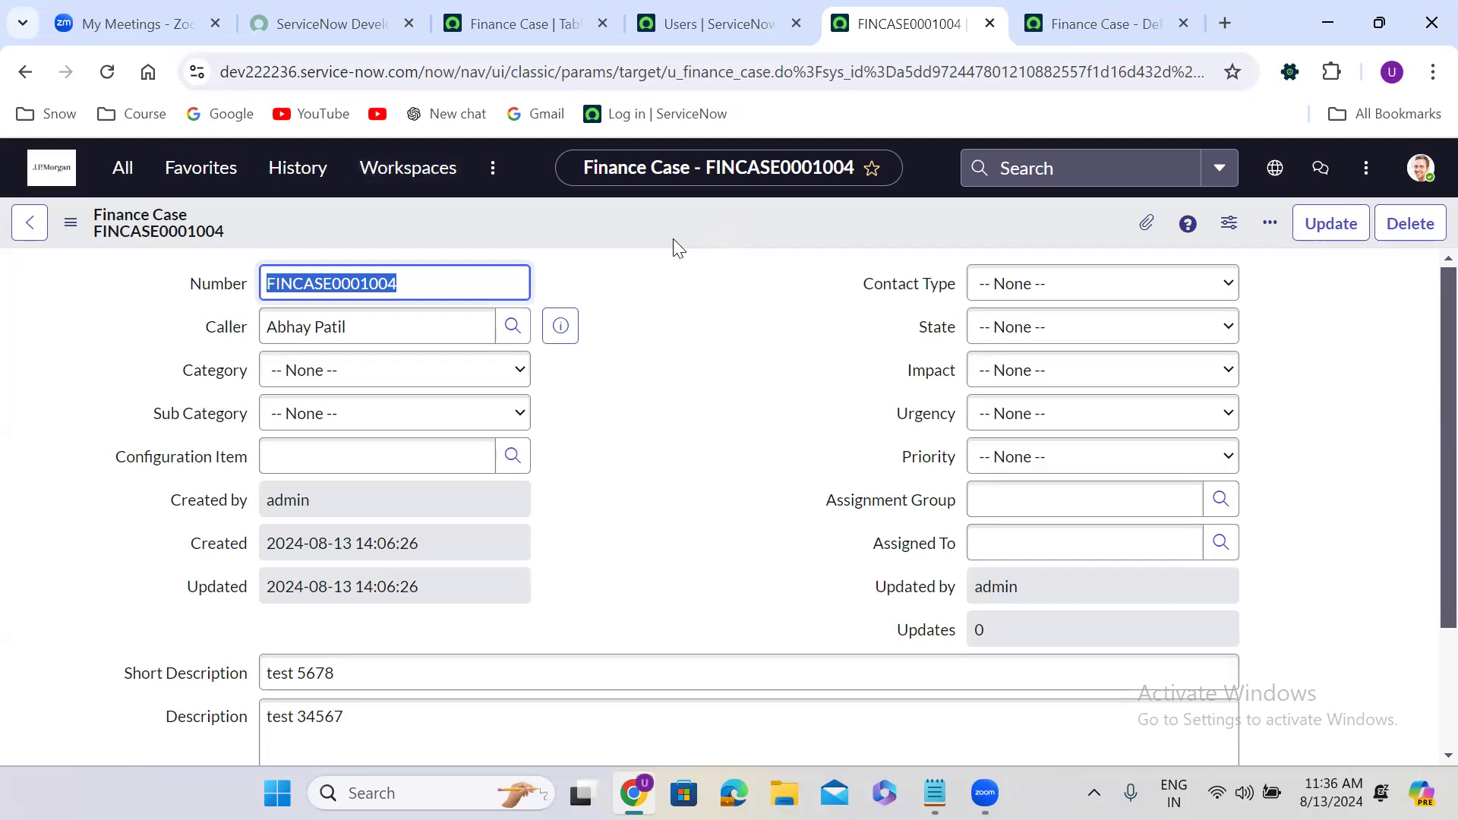
click(108, 70)
Reload the saved record page several times, then return to the Finance Case table controls.
click(108, 72)
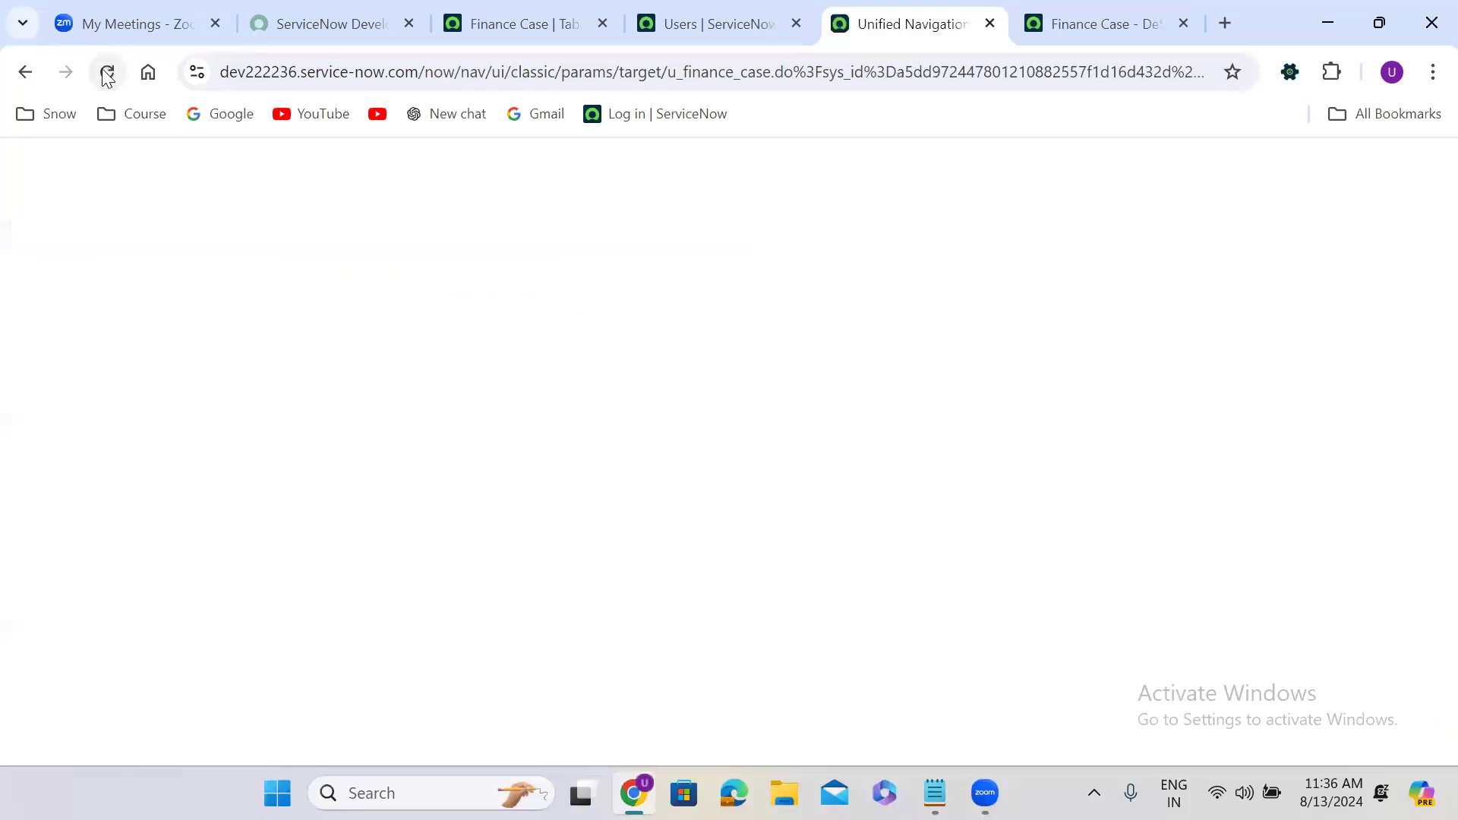
click(108, 72)
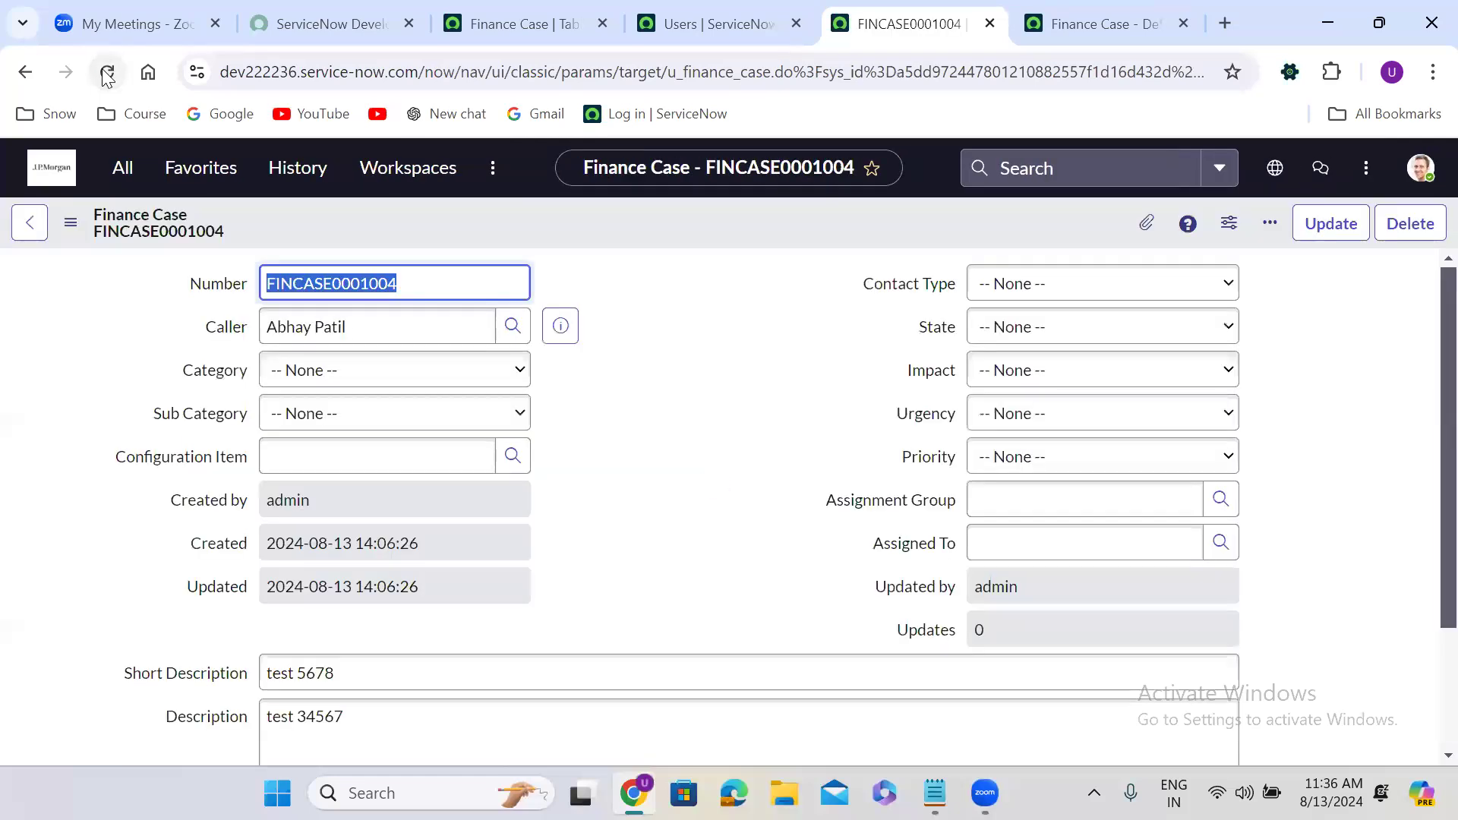
click(106, 72)
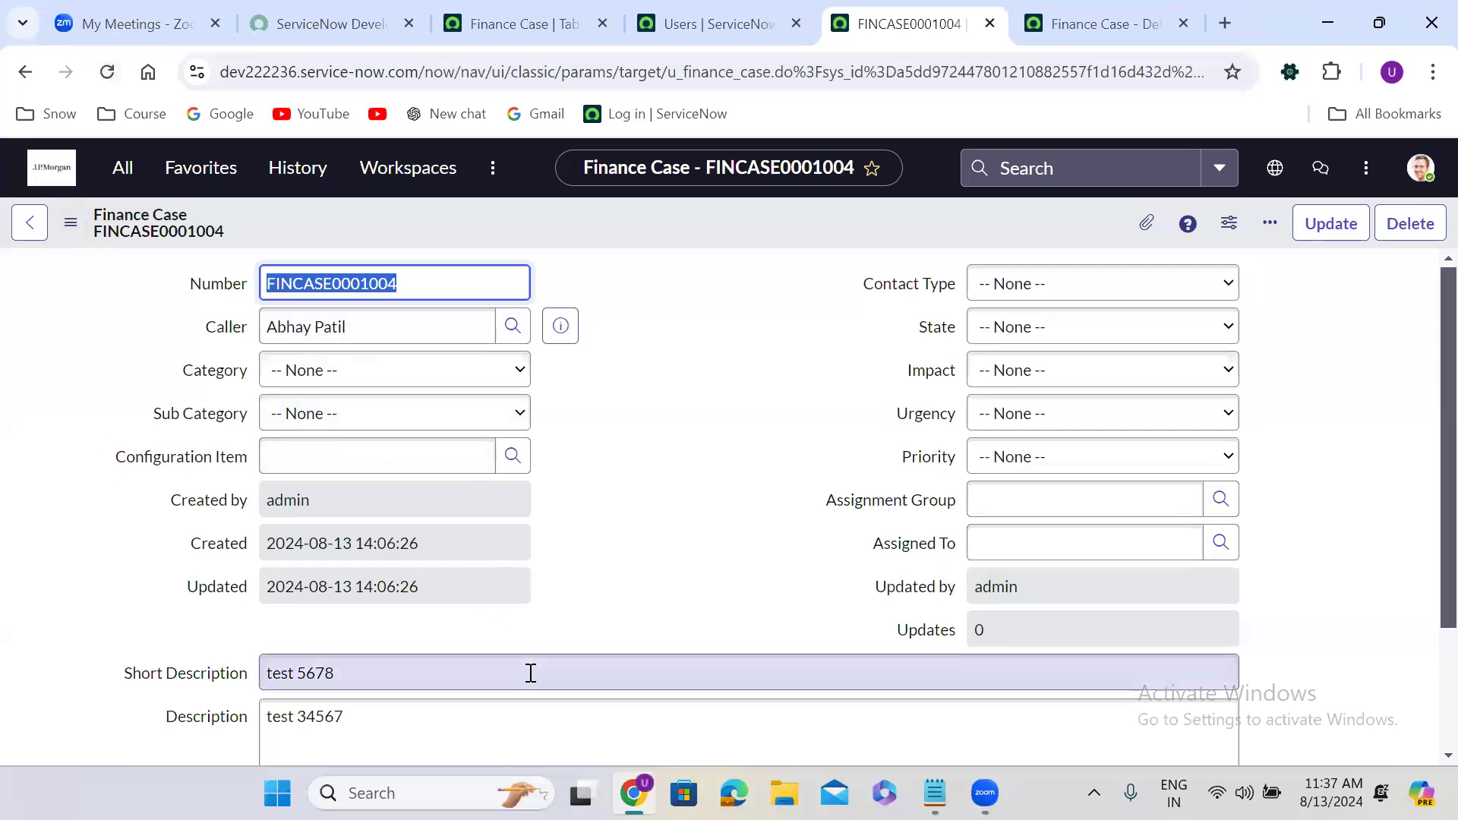
key(alt+Tab)
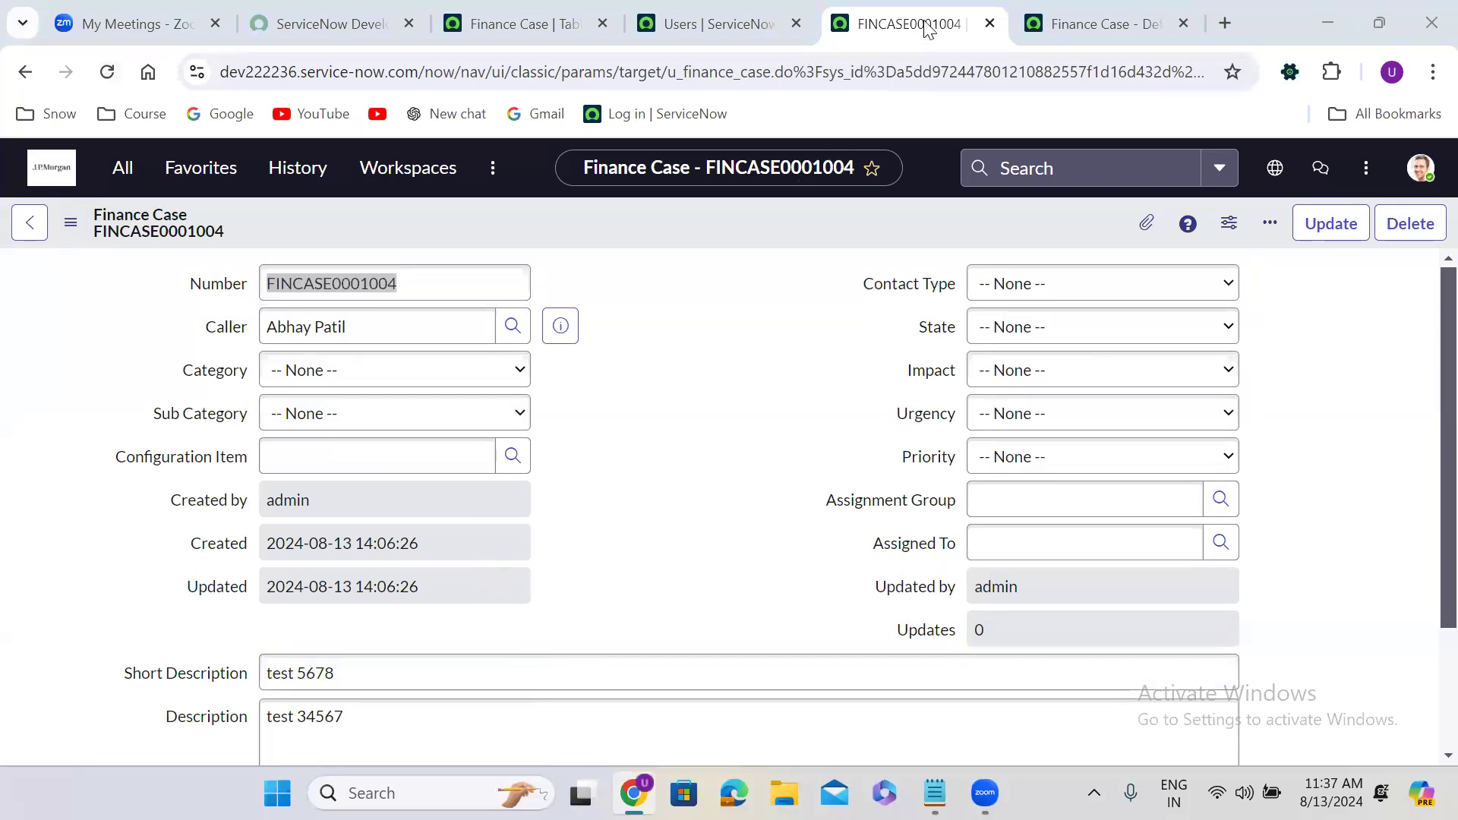
click(527, 16)
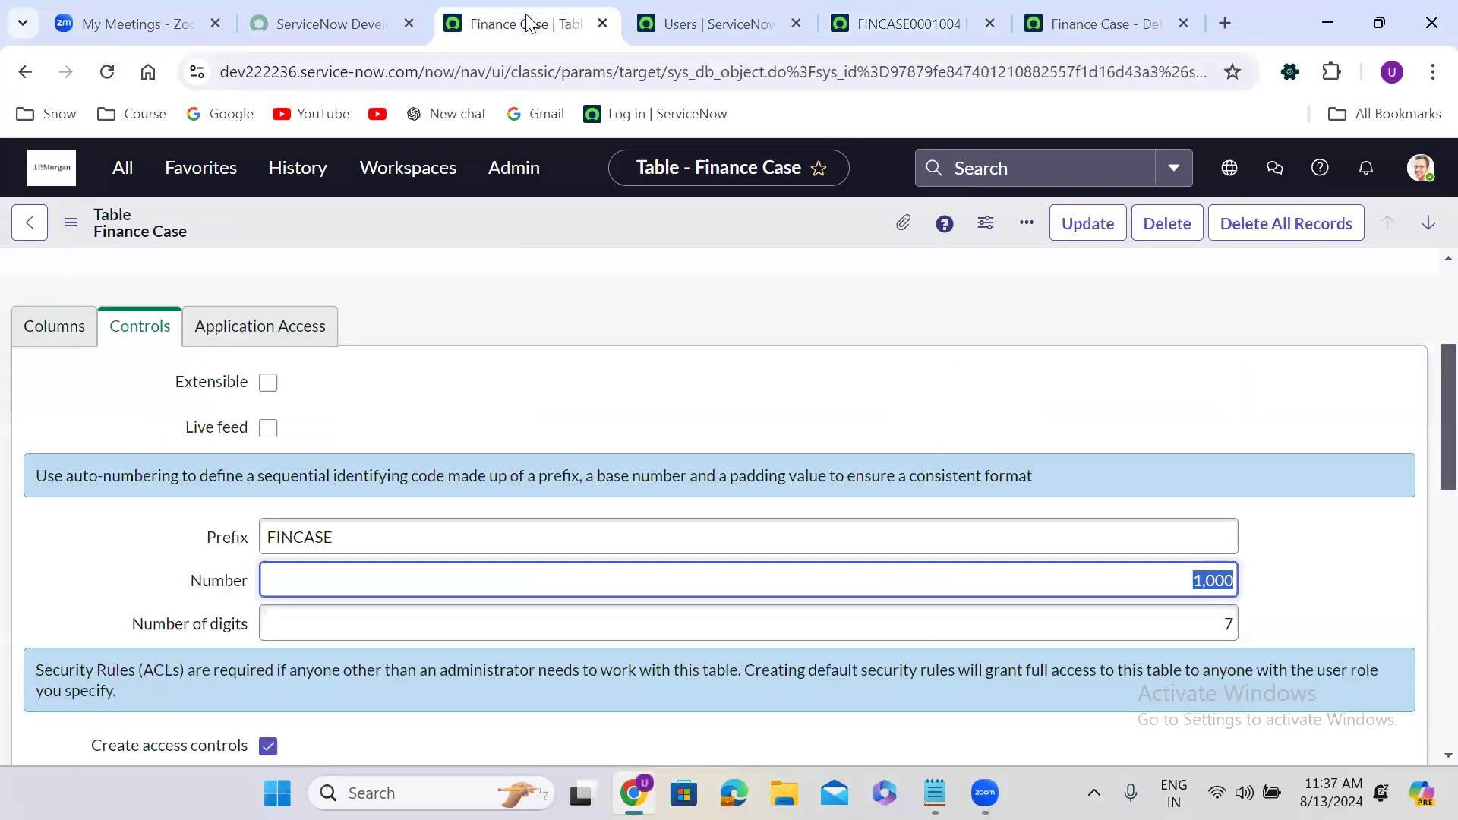
Duplicate the Finance Case table tab and open a blank new record numbered FINCASE0001005.
click(885, 15)
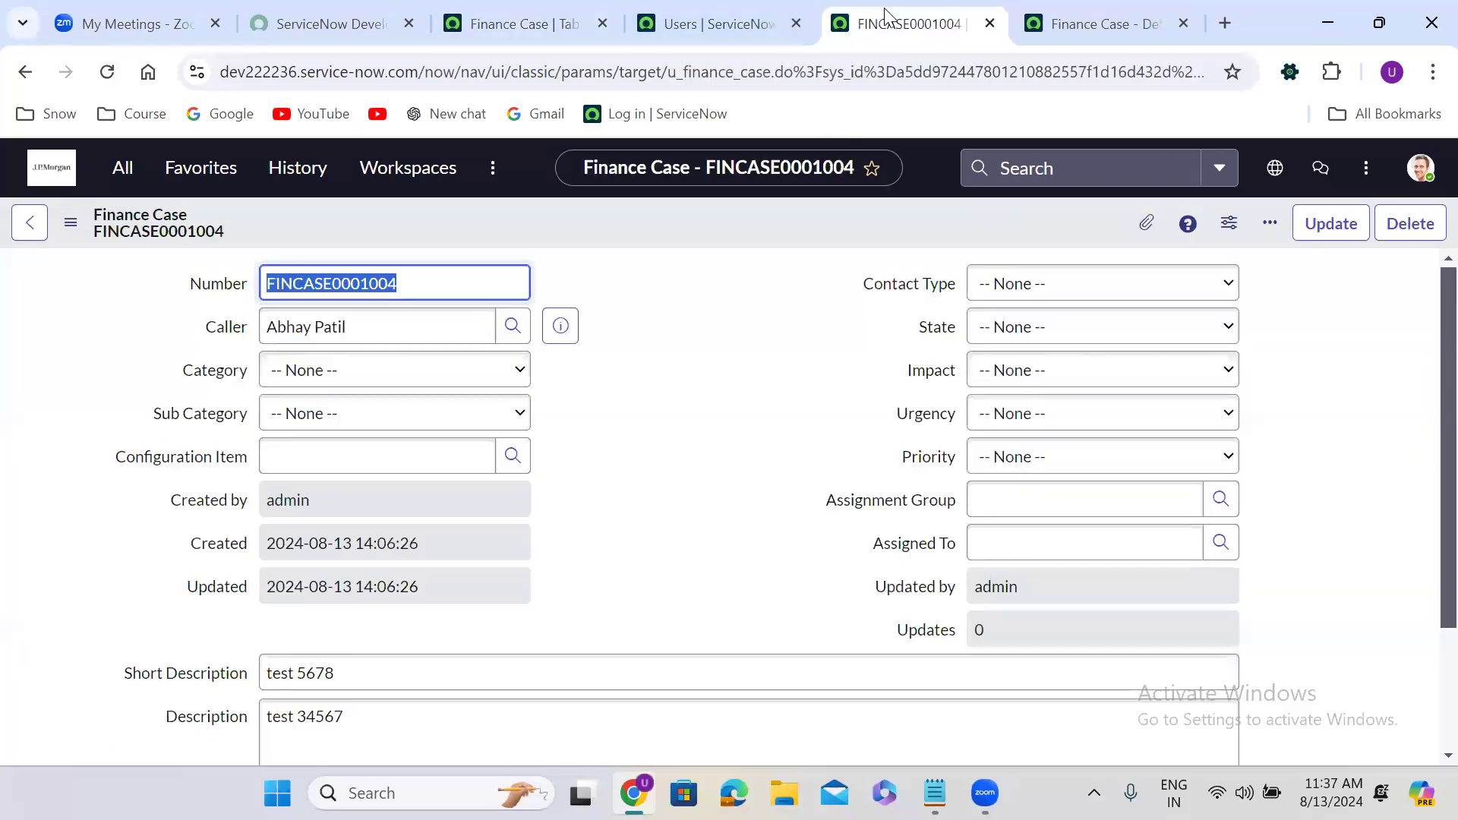
click(492, 19)
right_click(494, 17)
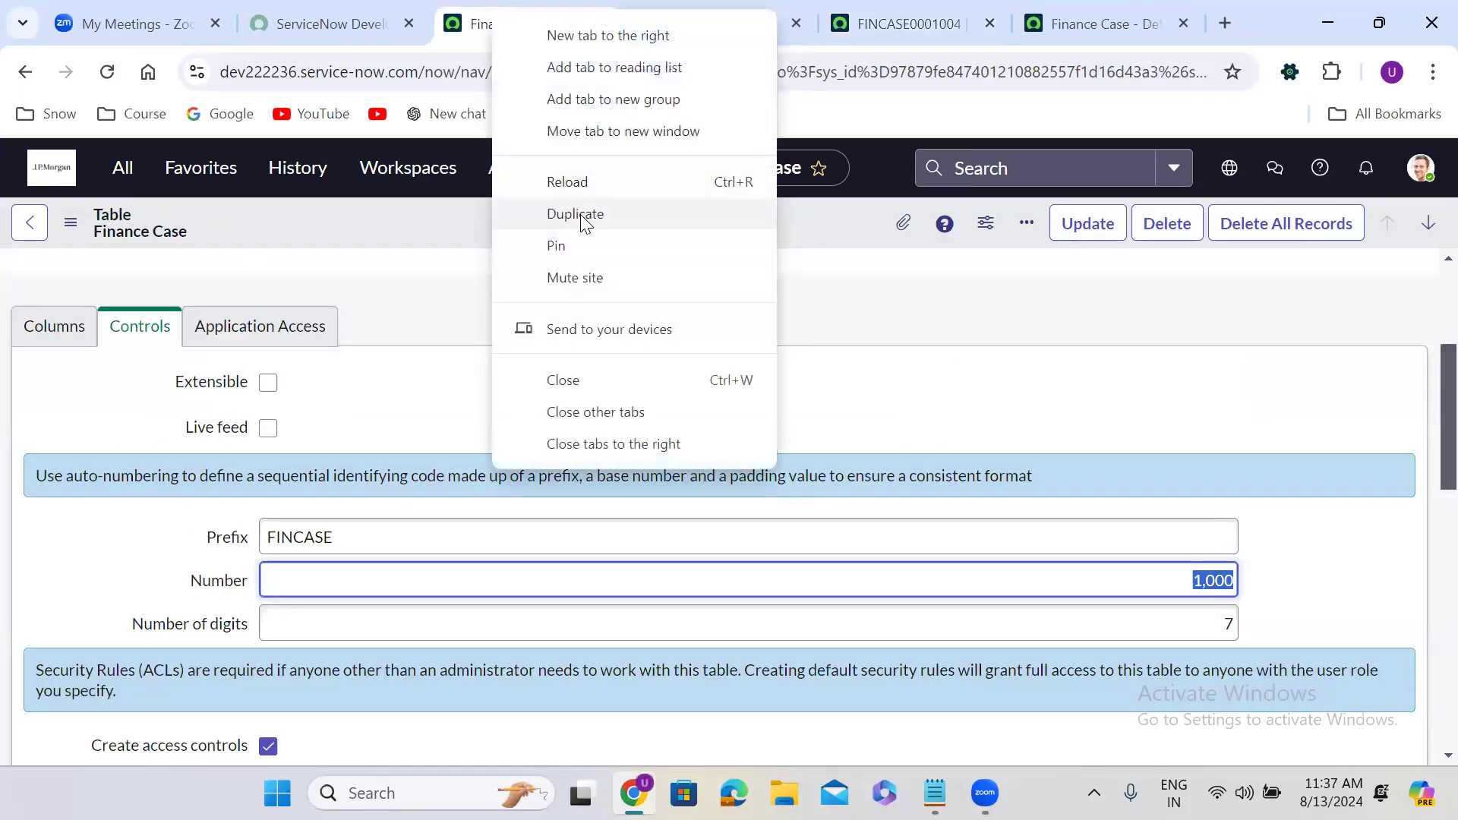
click(582, 215)
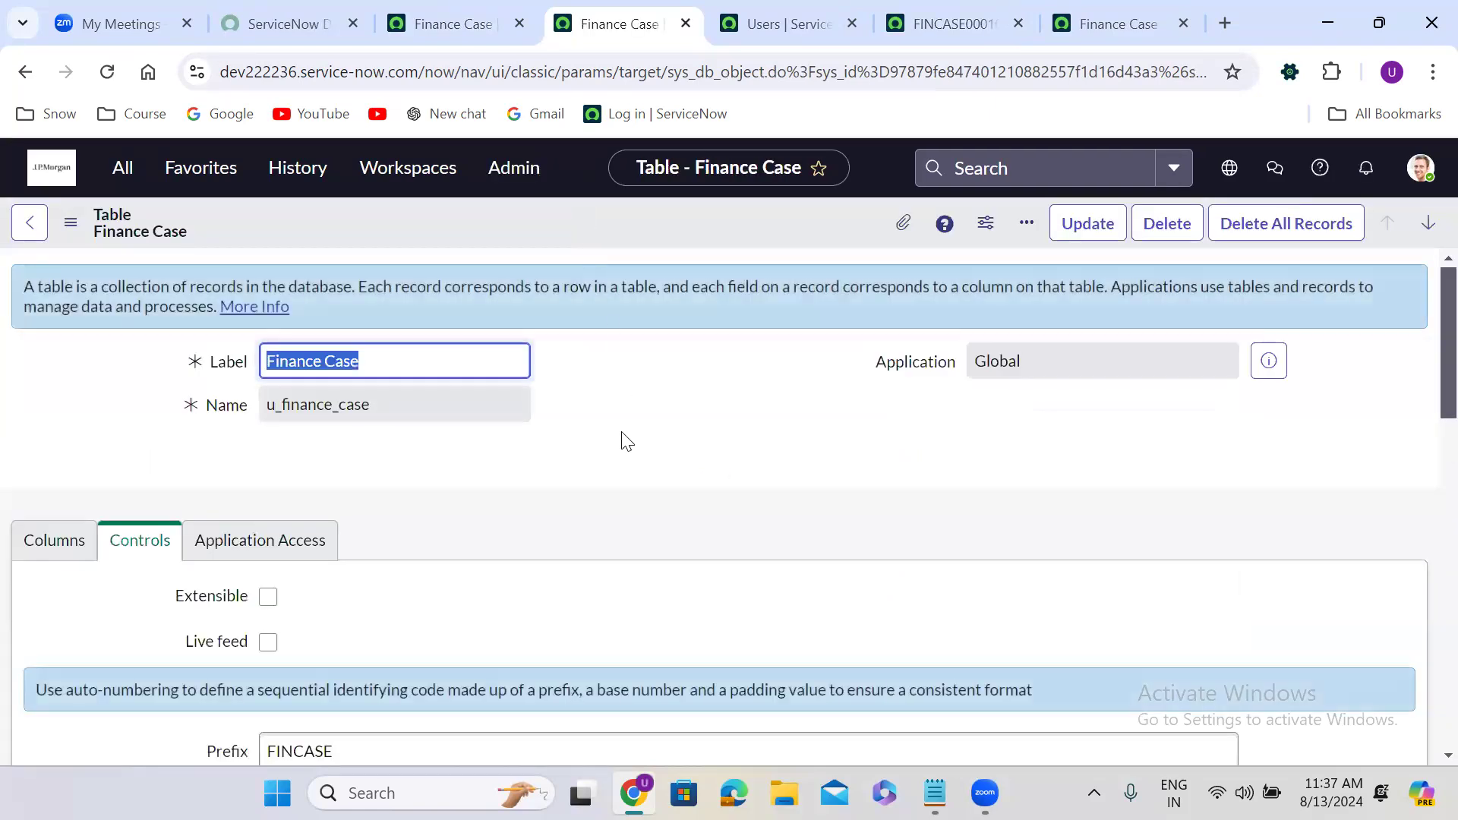
click(628, 475)
scroll(627, 476, down, 5)
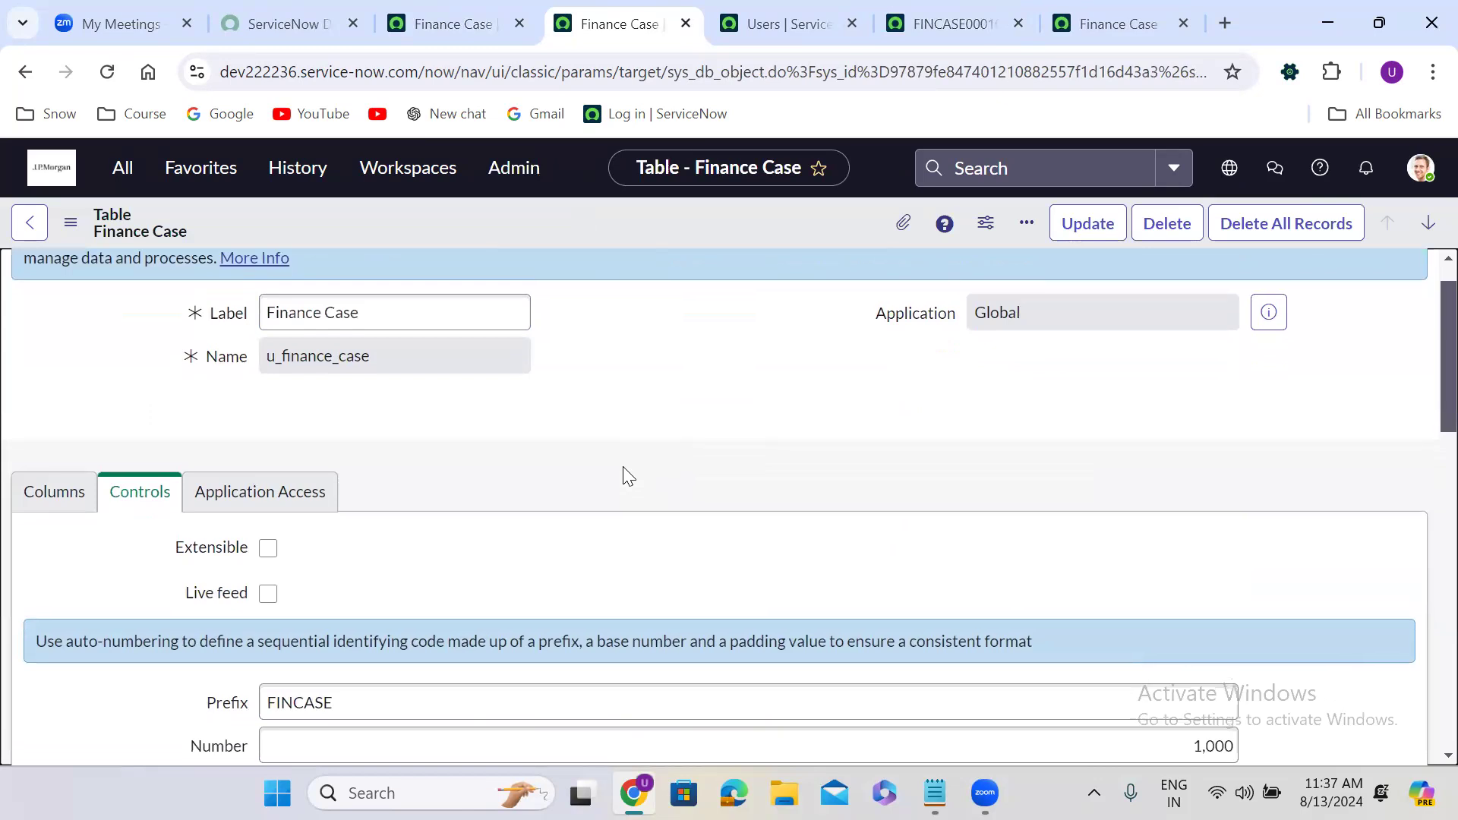
scroll(623, 466, down, 5)
scroll(114, 355, up, 1)
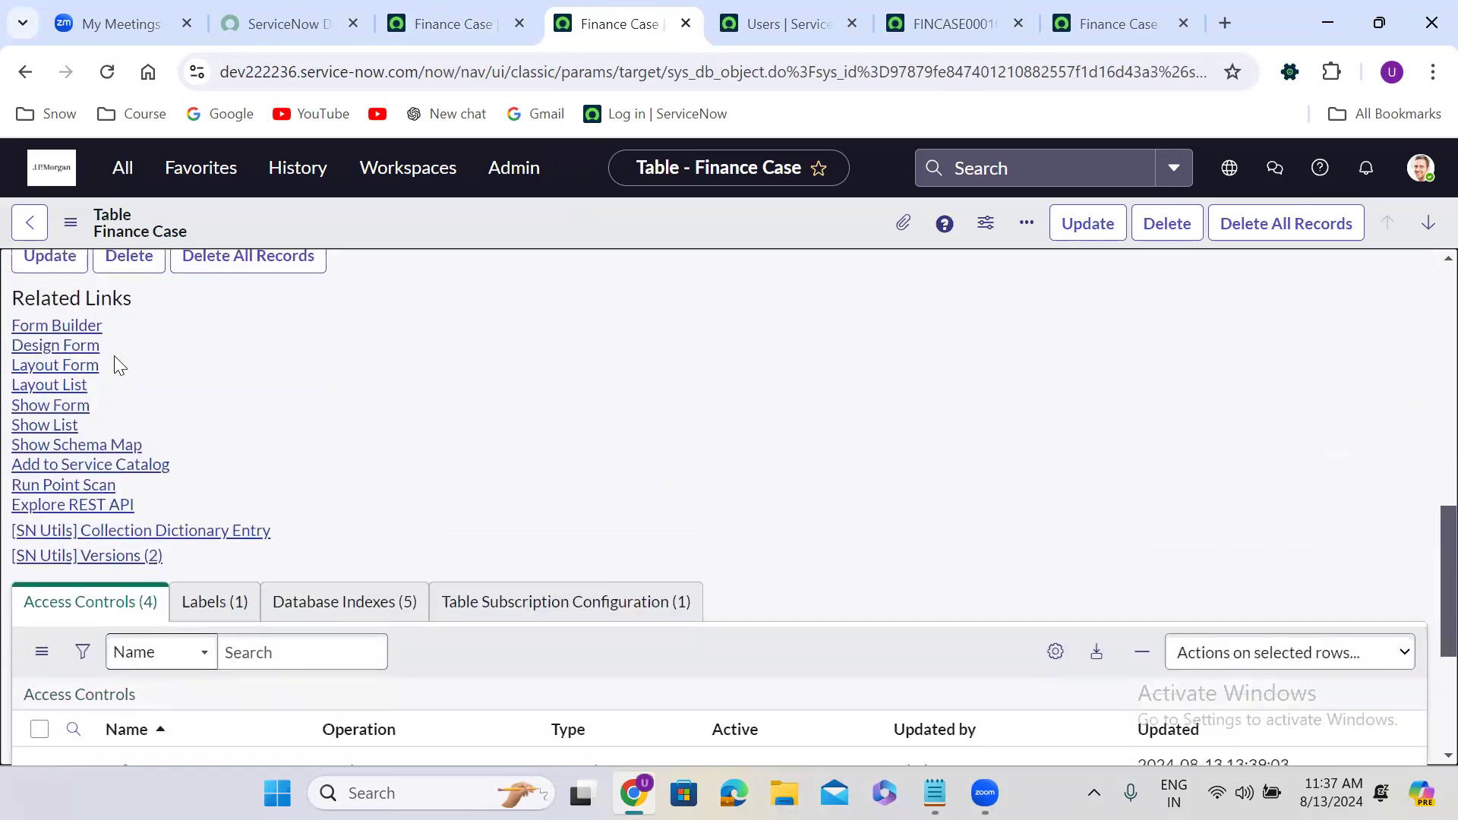
click(51, 406)
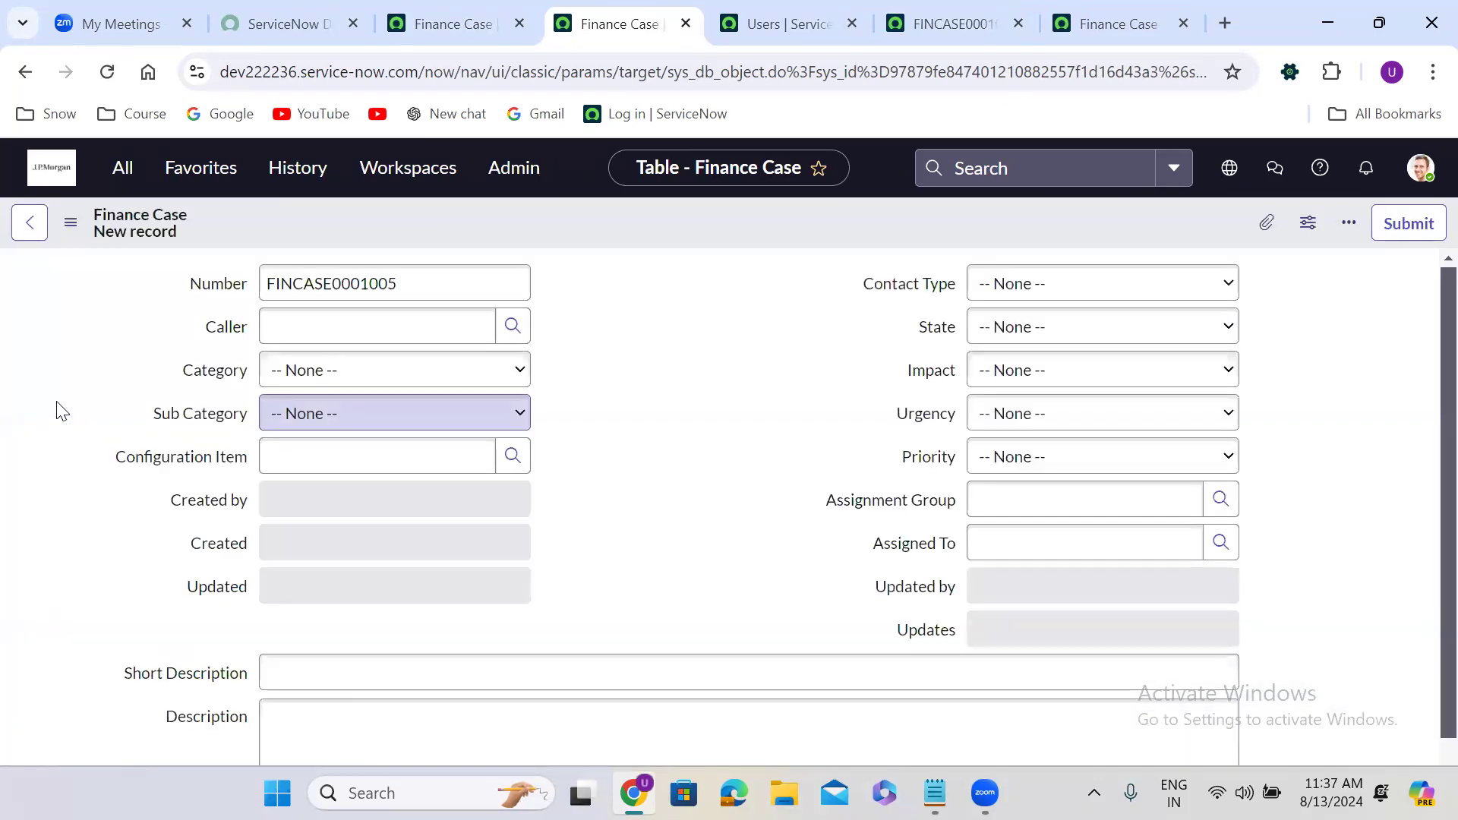
click(663, 366)
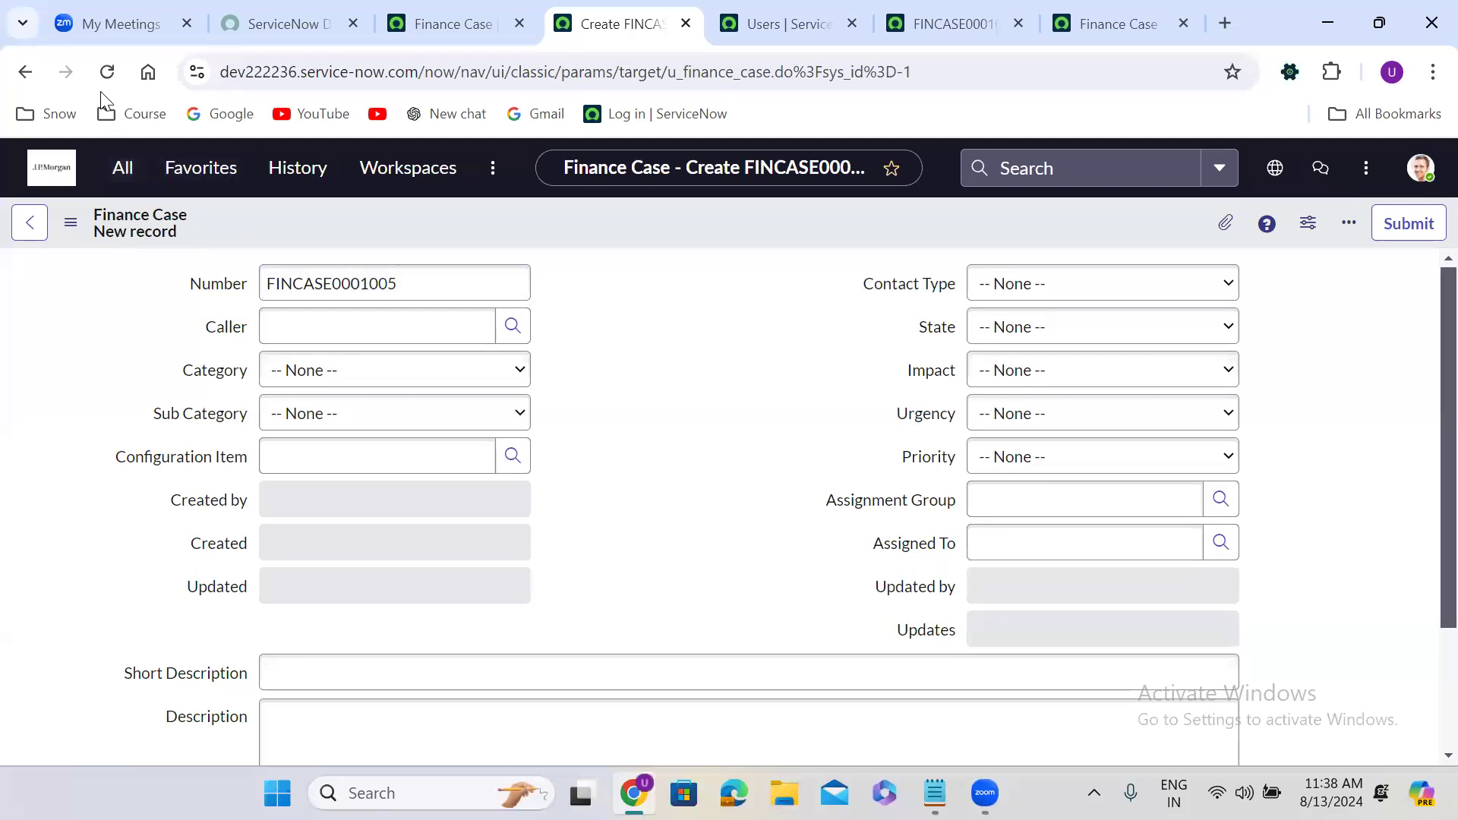
Reload the new record form several times, advancing its Number to FINCASE0001009.
click(105, 71)
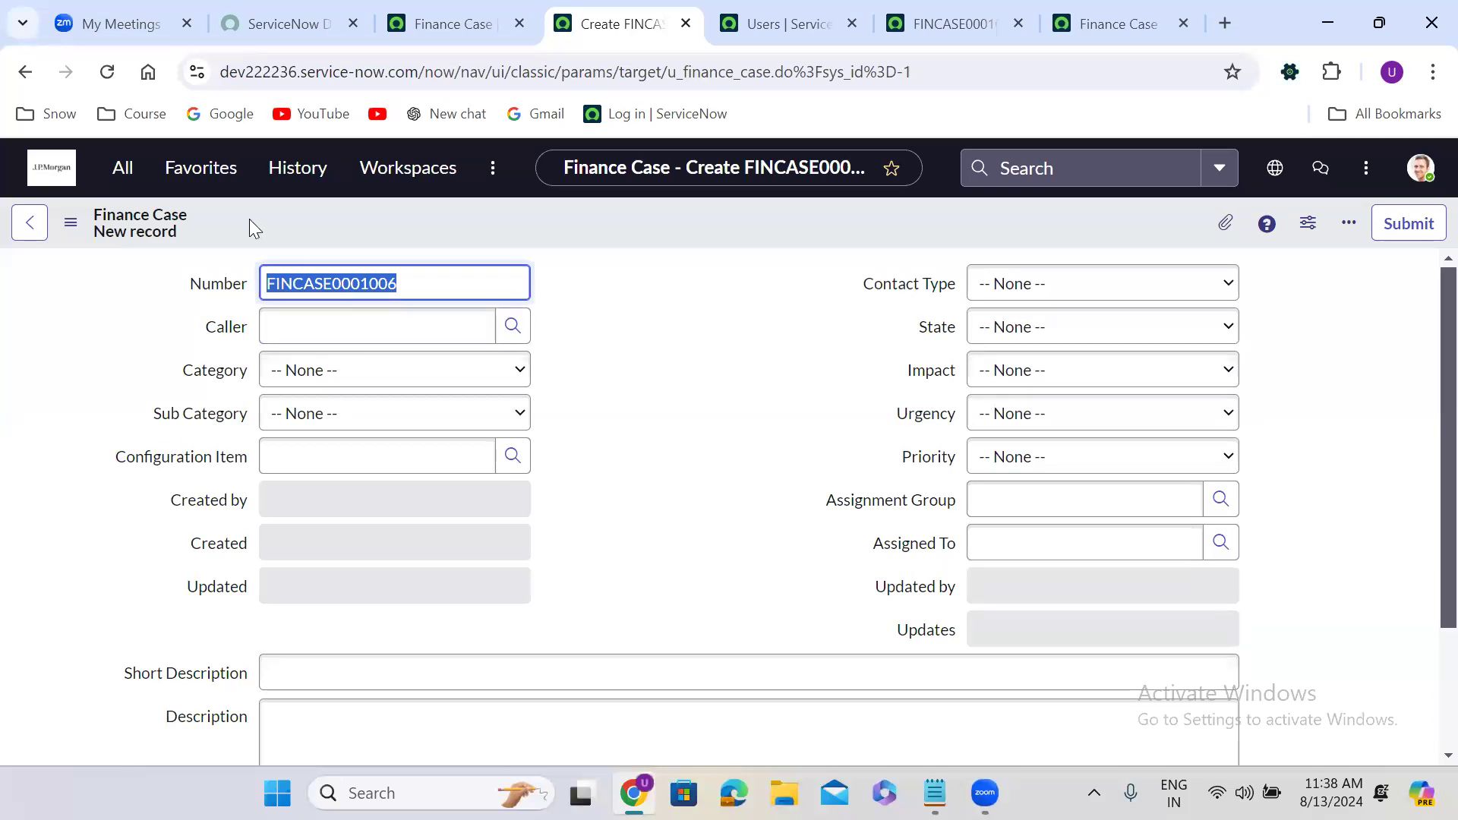
click(107, 71)
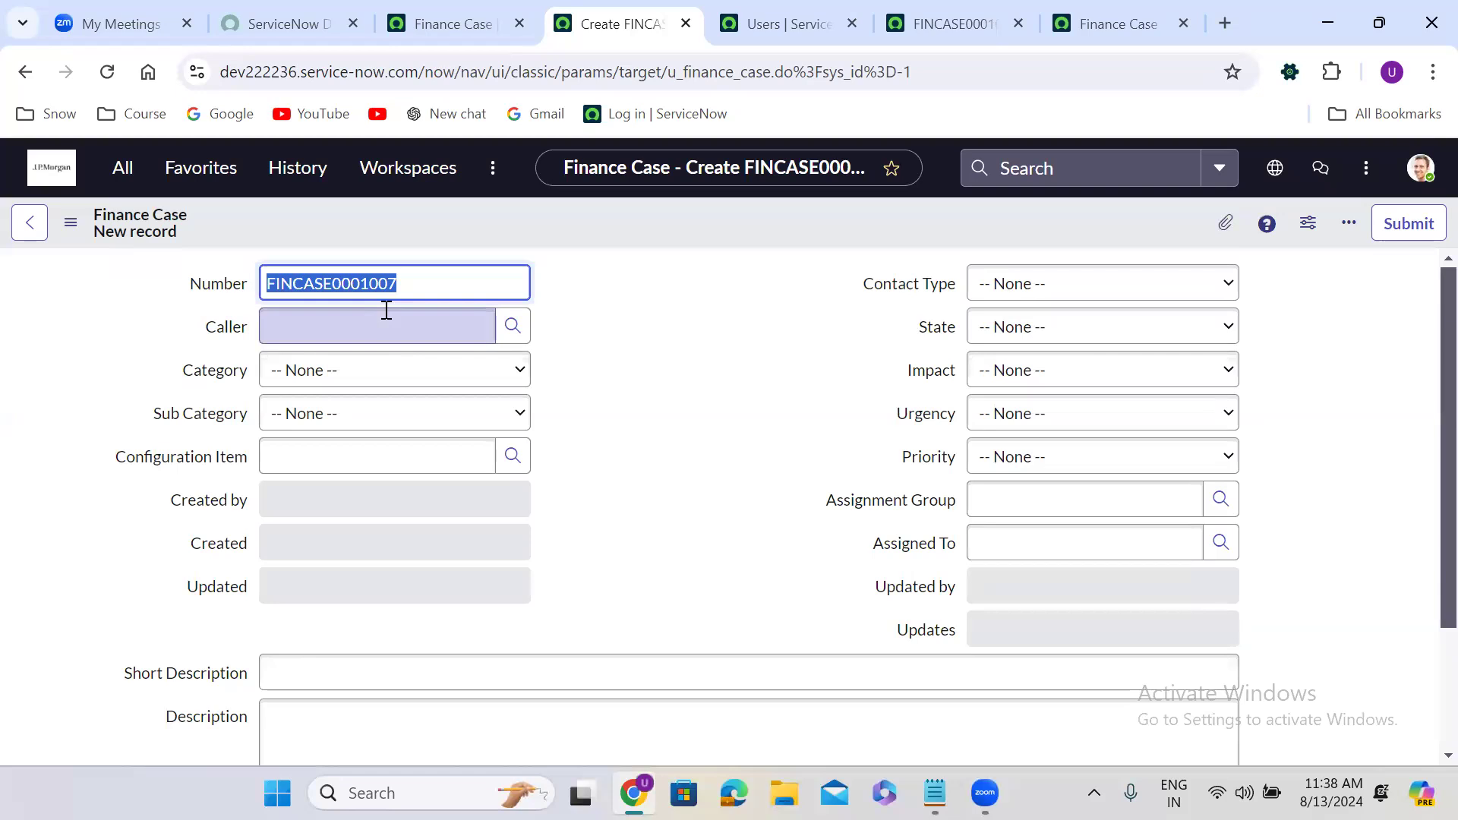
click(107, 72)
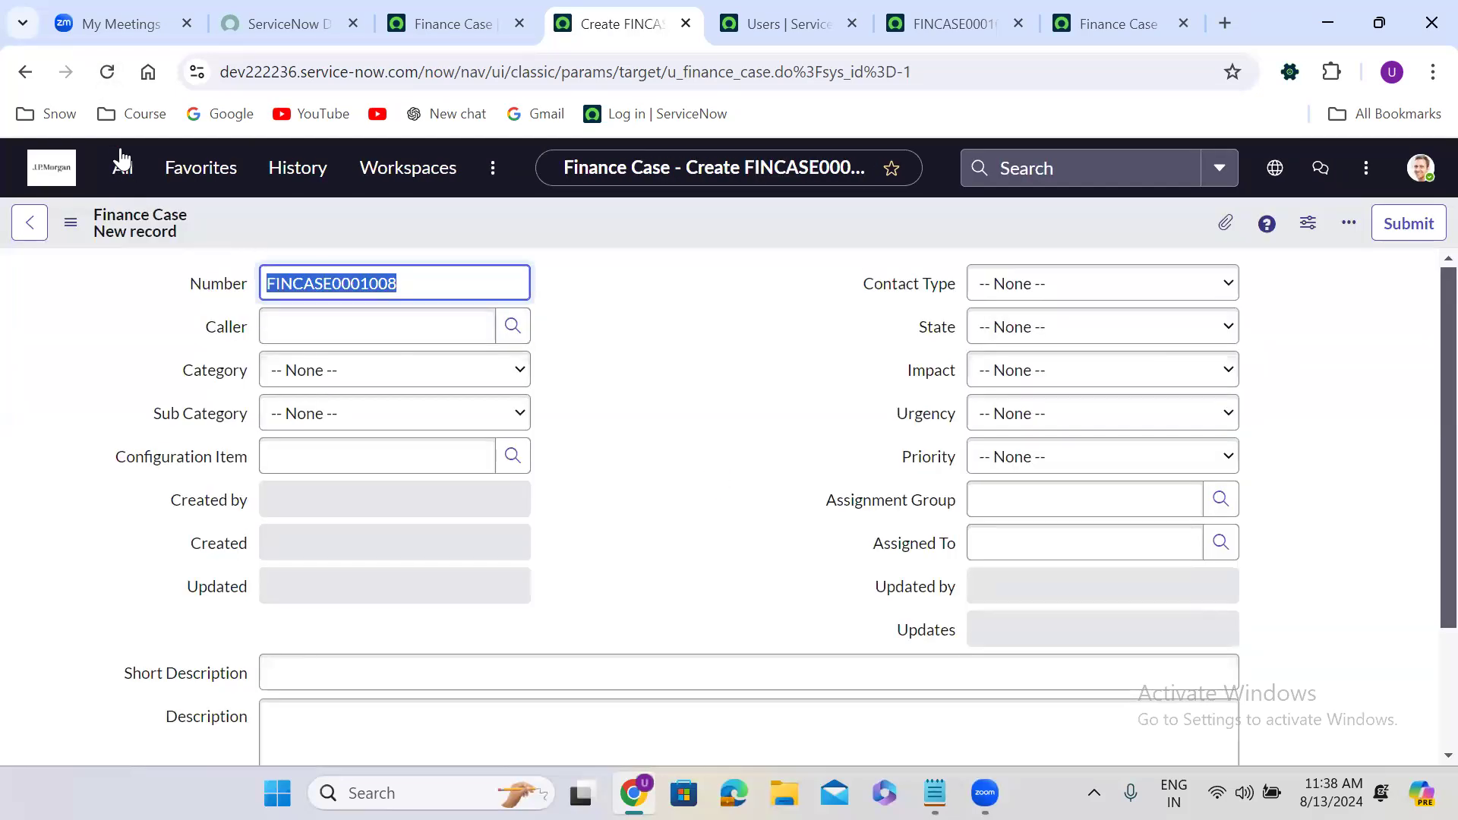
click(107, 71)
click(644, 386)
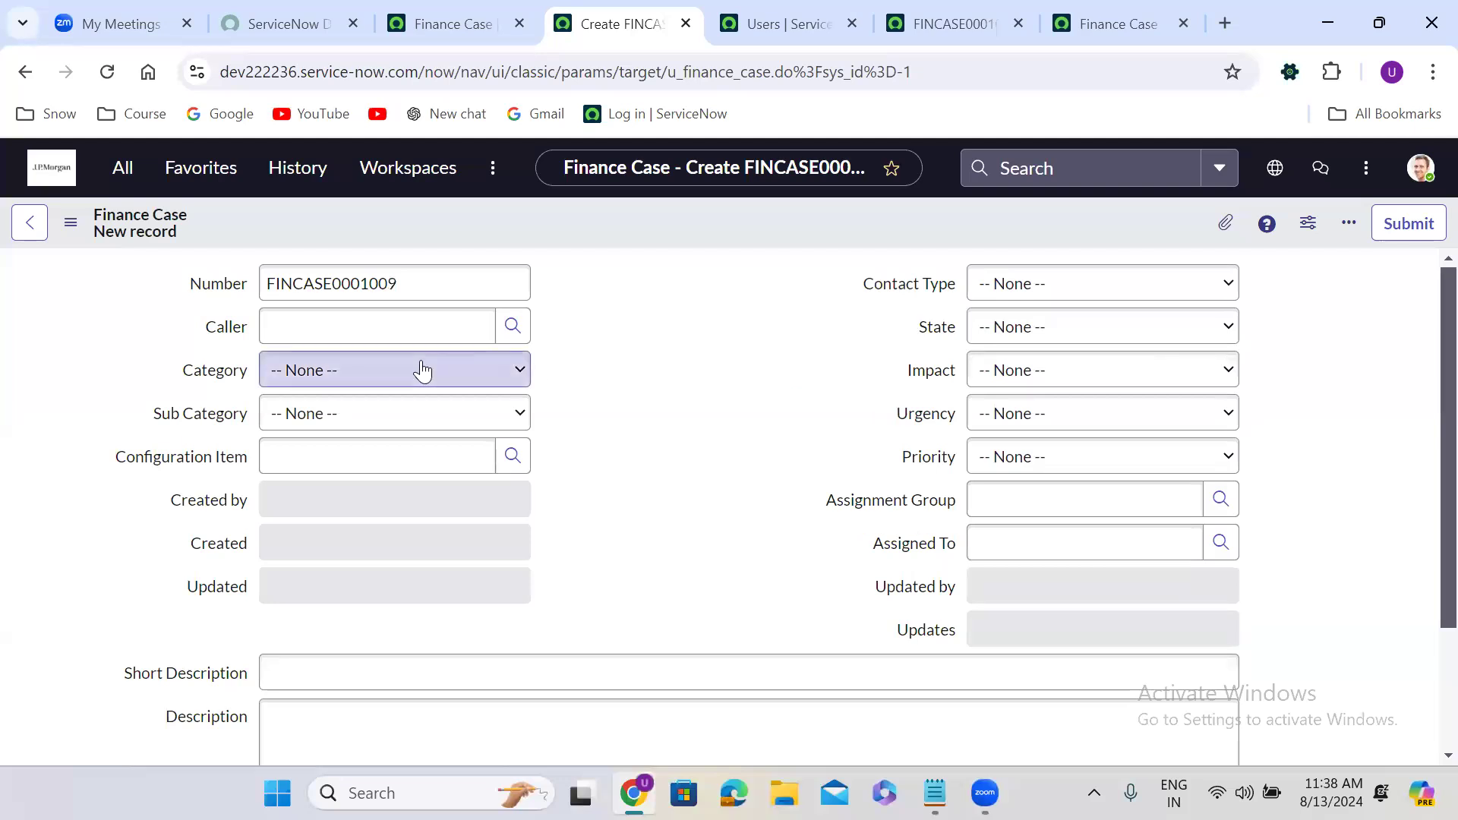
Choose the recent caller and enter 'test 4567' as Short Description and Description.
click(362, 321)
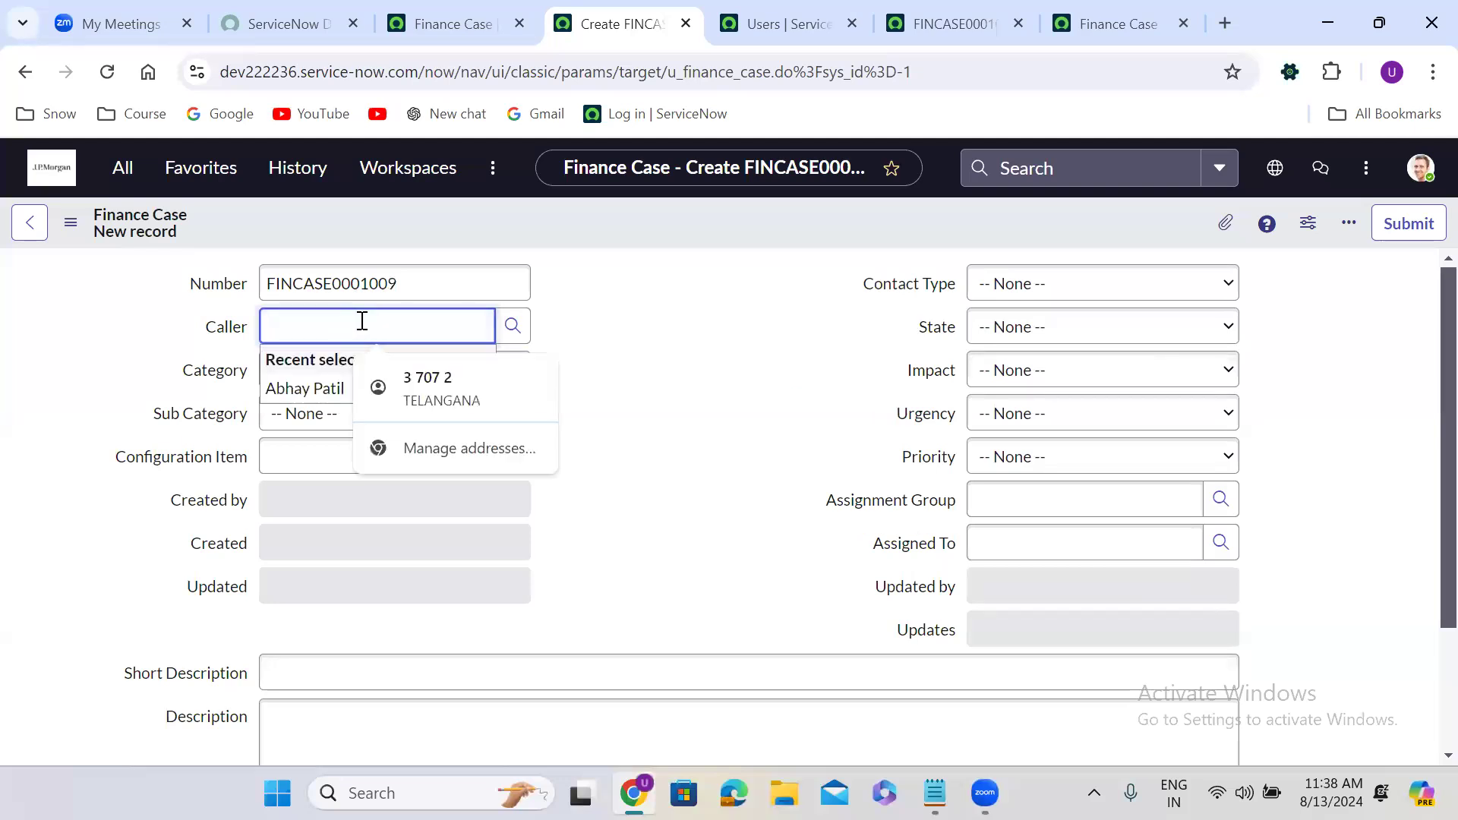
click(308, 388)
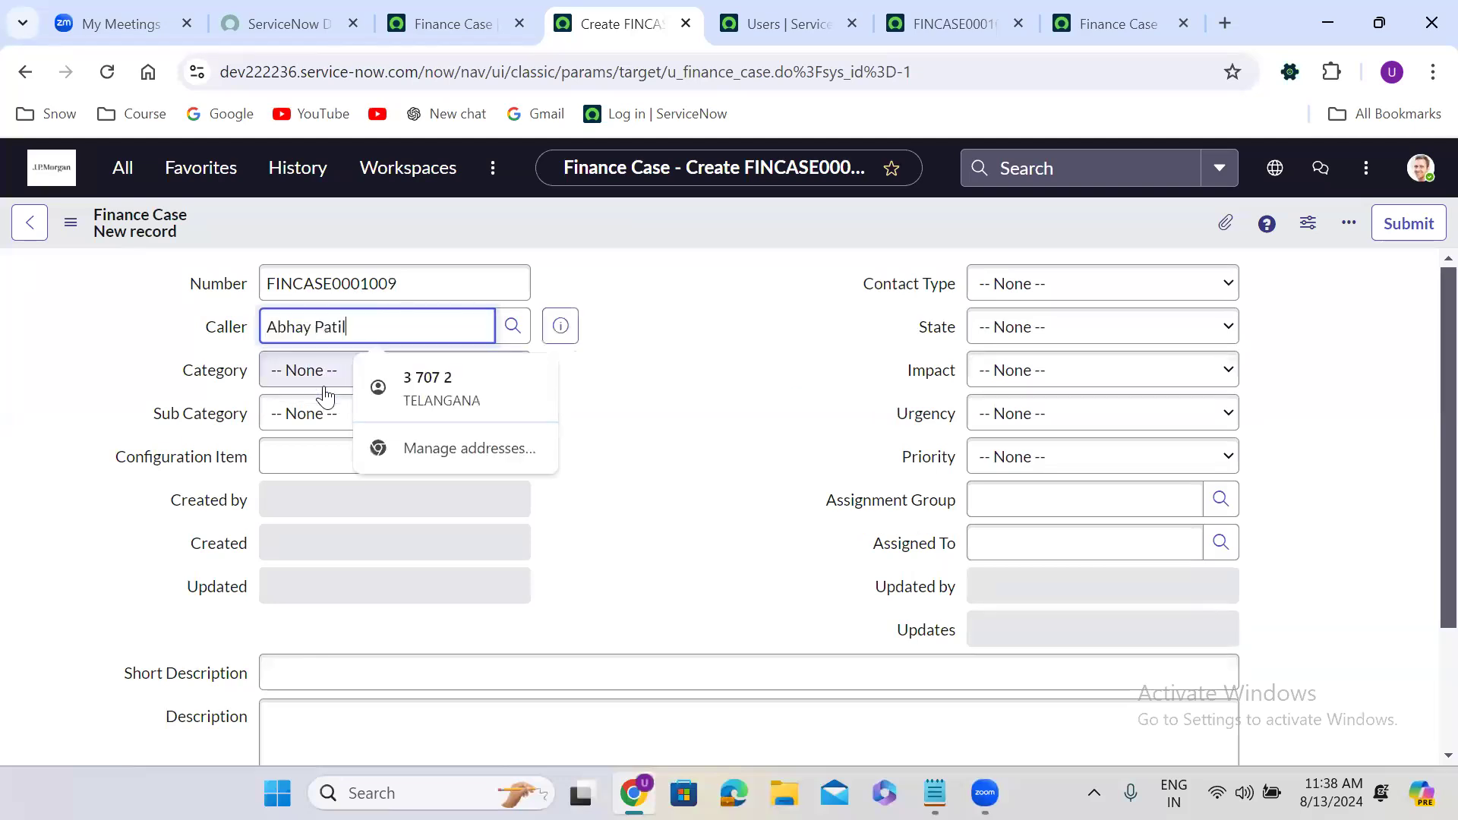
click(418, 670)
text(test 4567)
click(412, 711)
text(test 4567)
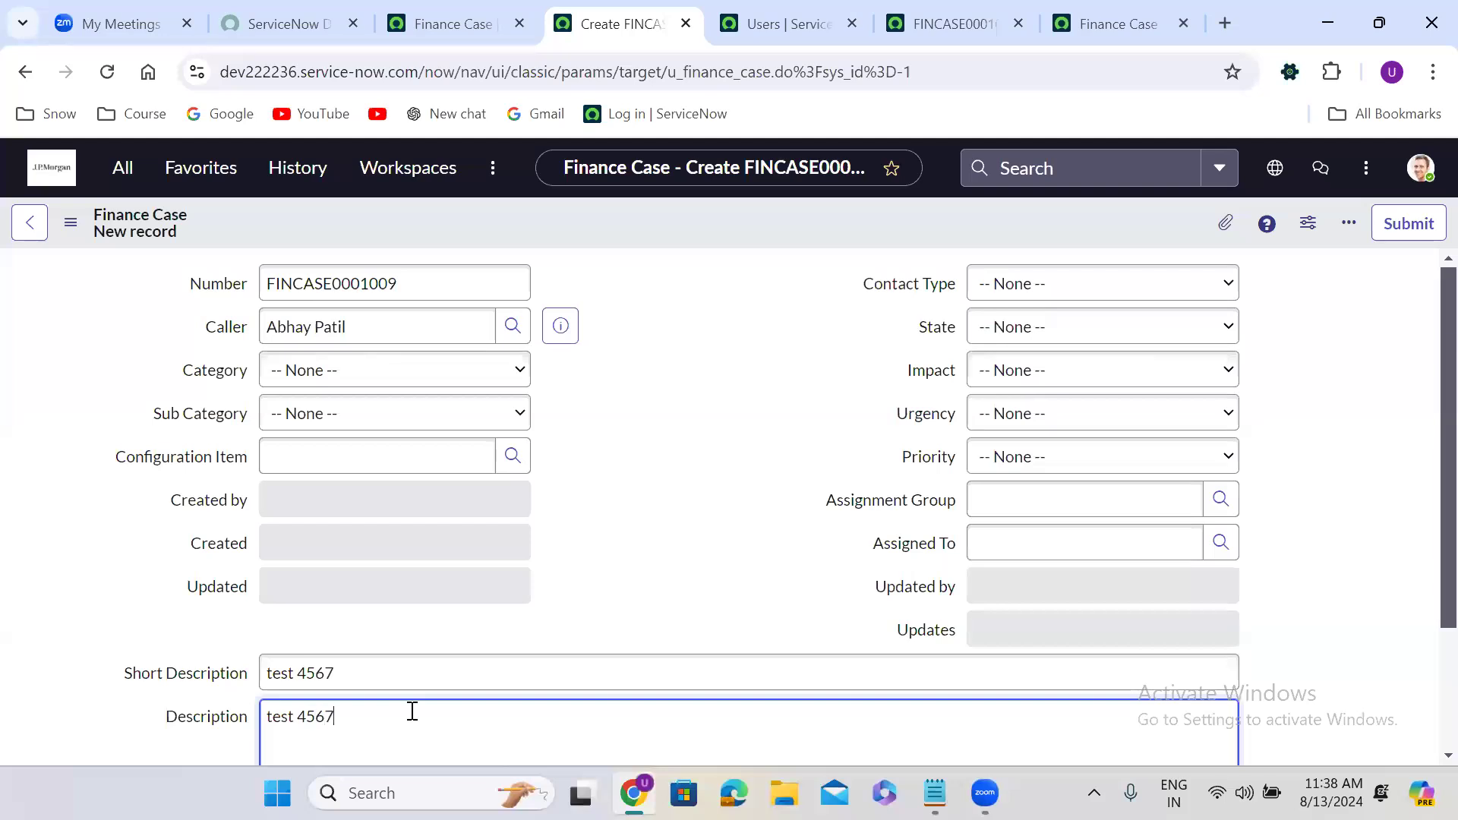
Set Assignment Group to Application Development and save the Finance Case.
click(1051, 492)
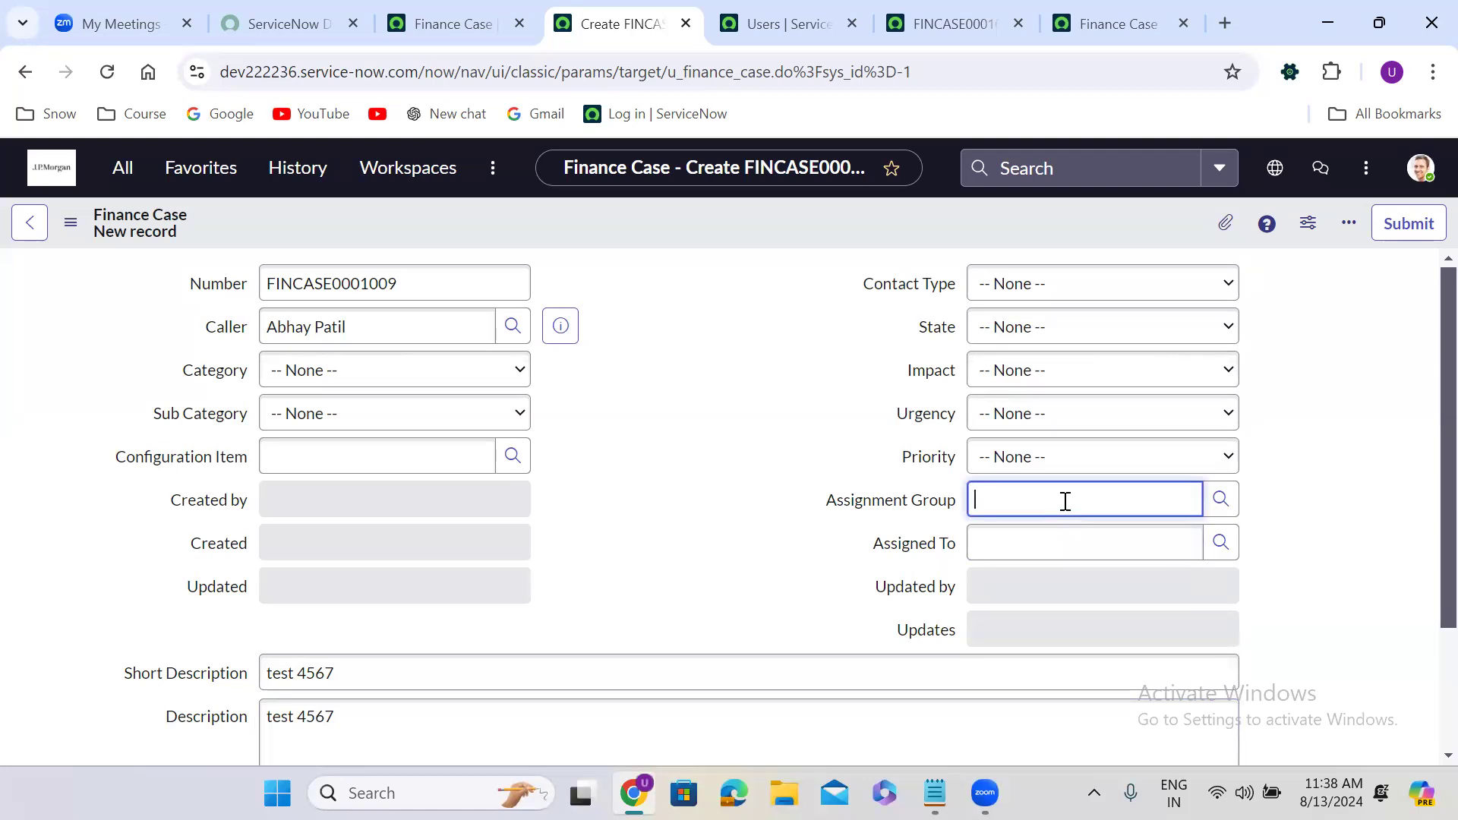
text(**)
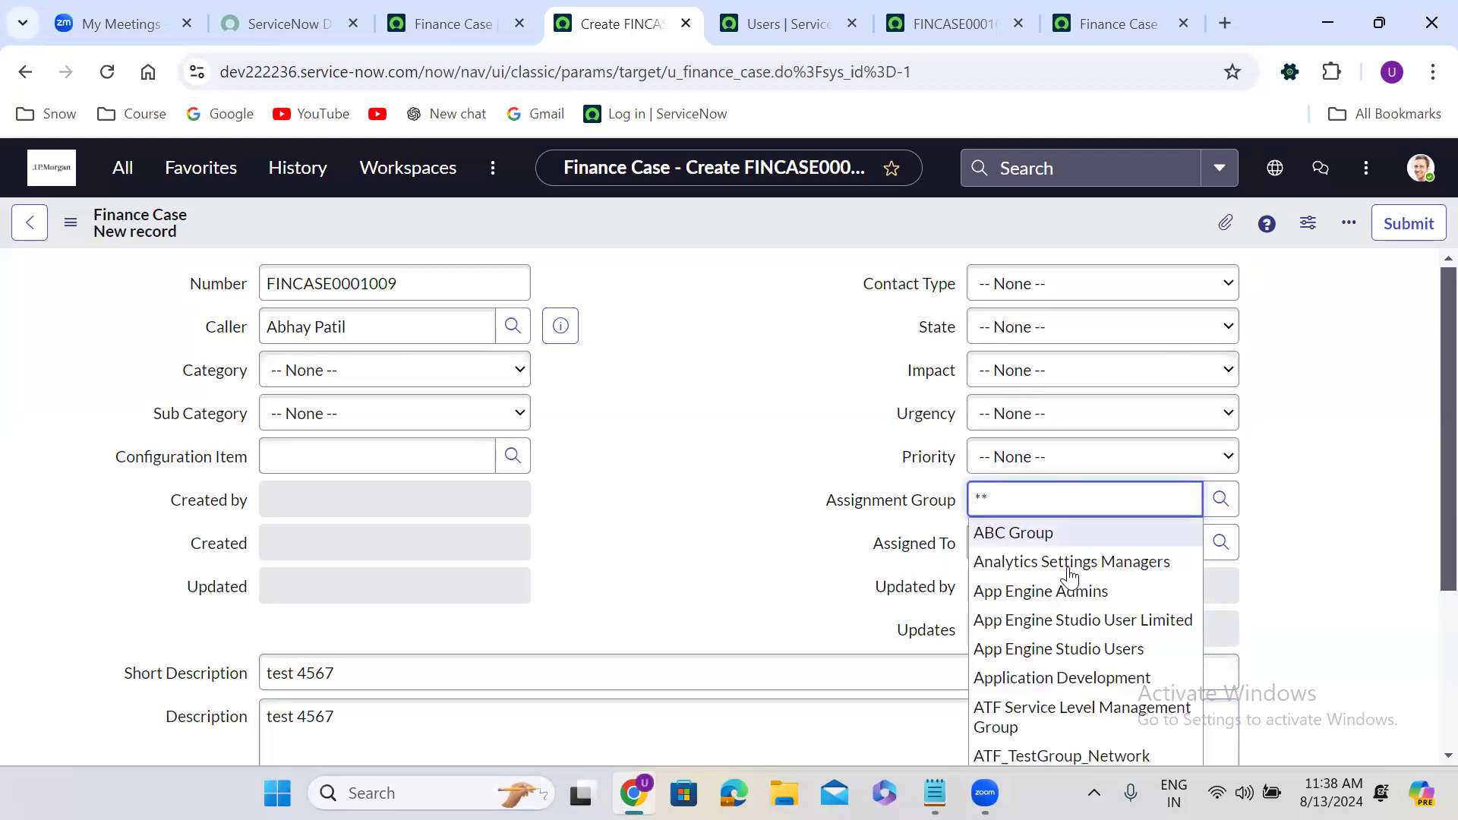
click(1090, 679)
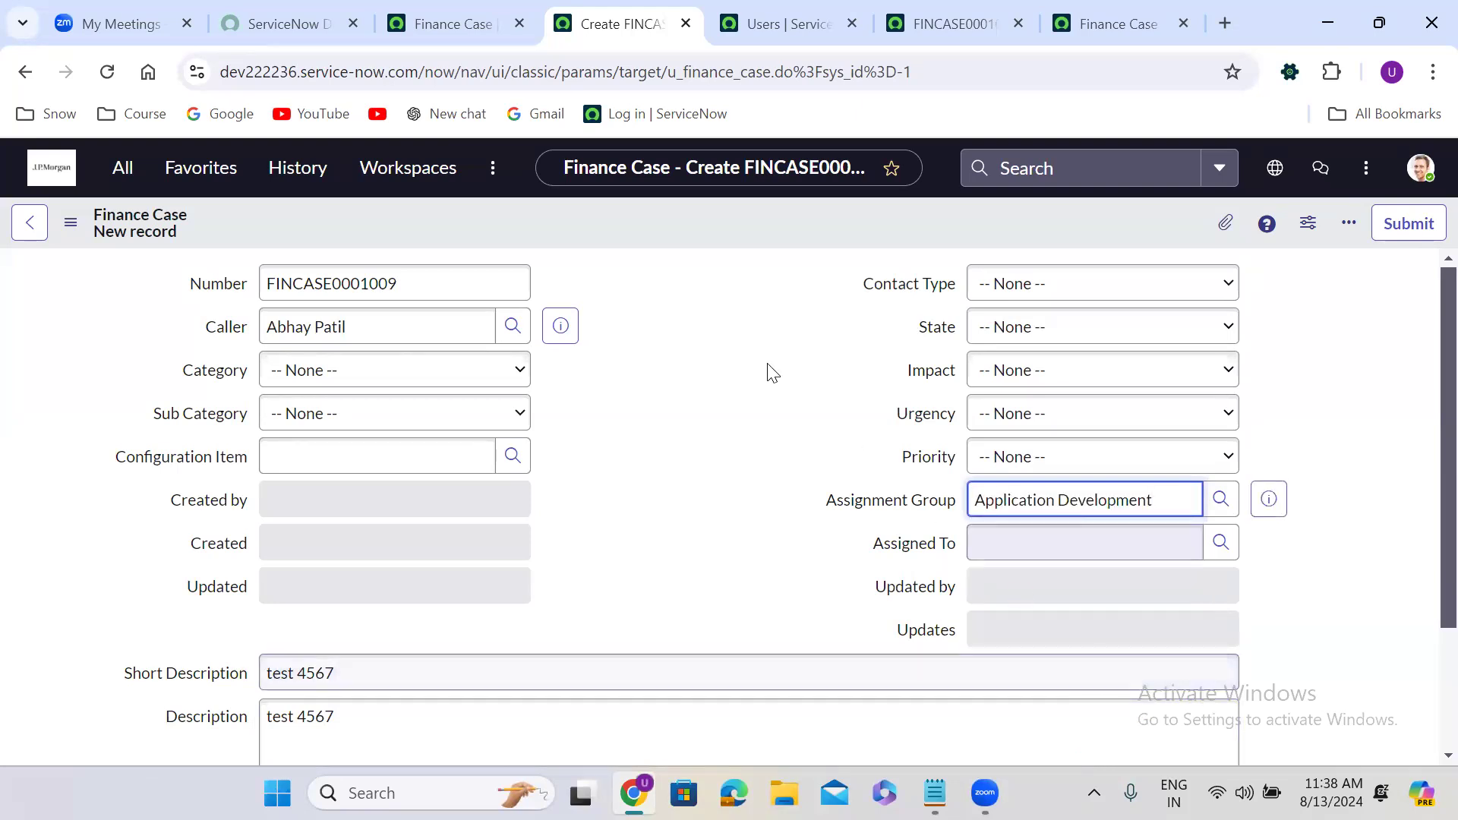
right_click(619, 218)
click(653, 233)
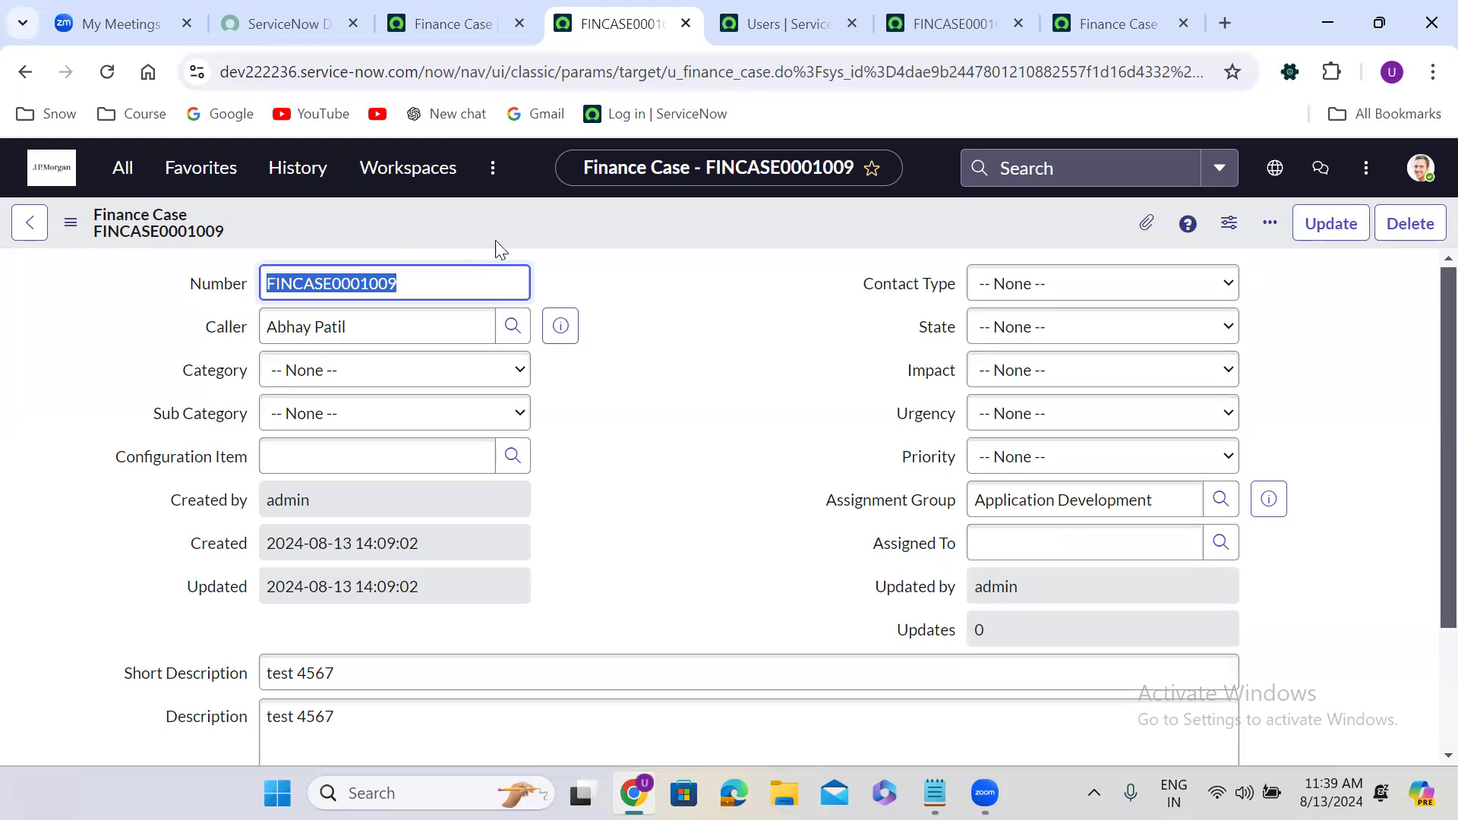
click(107, 72)
click(107, 71)
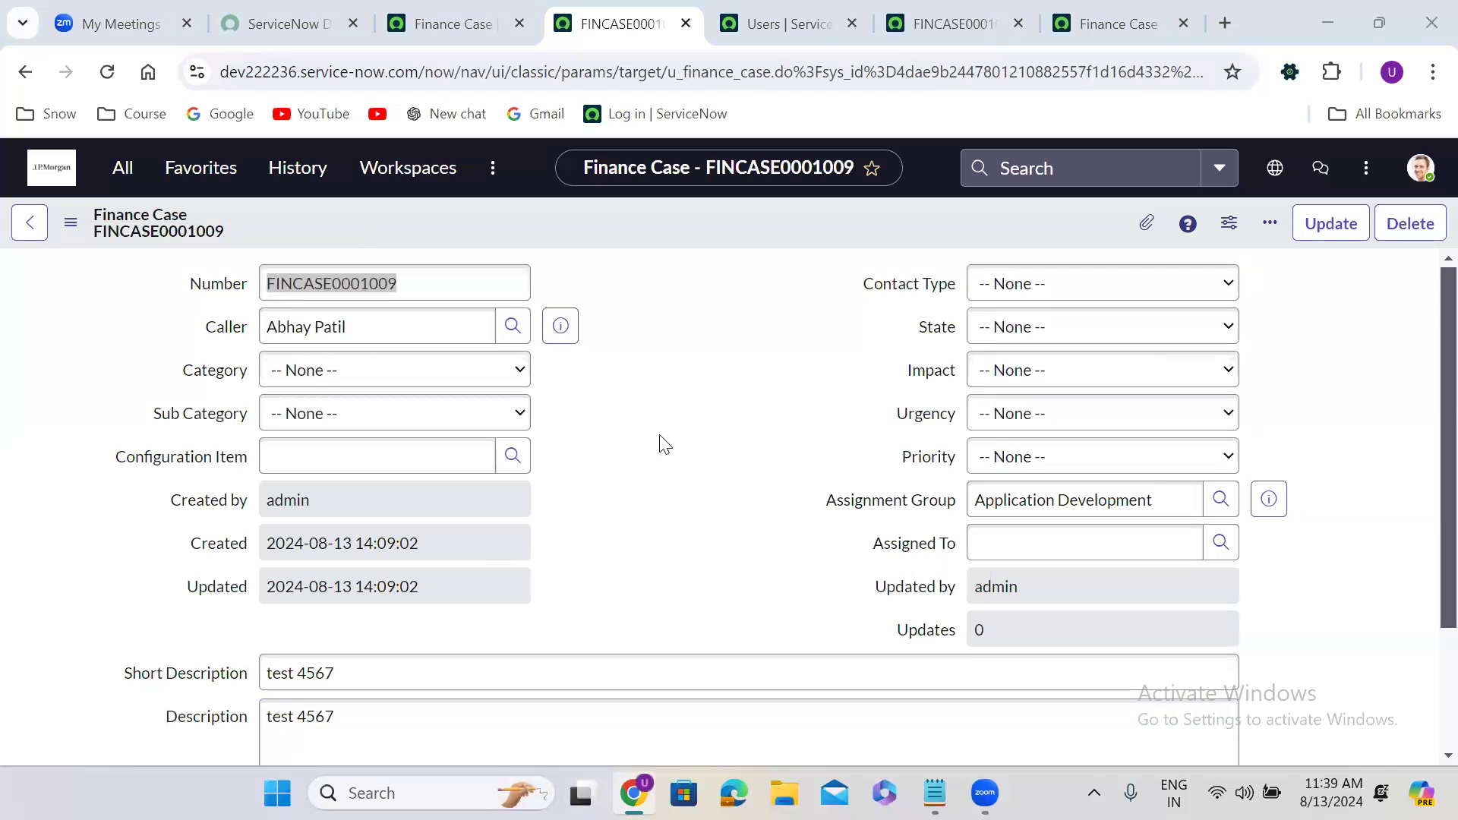
click(640, 377)
scroll(640, 377, down, 1)
scroll(640, 376, up, 1)
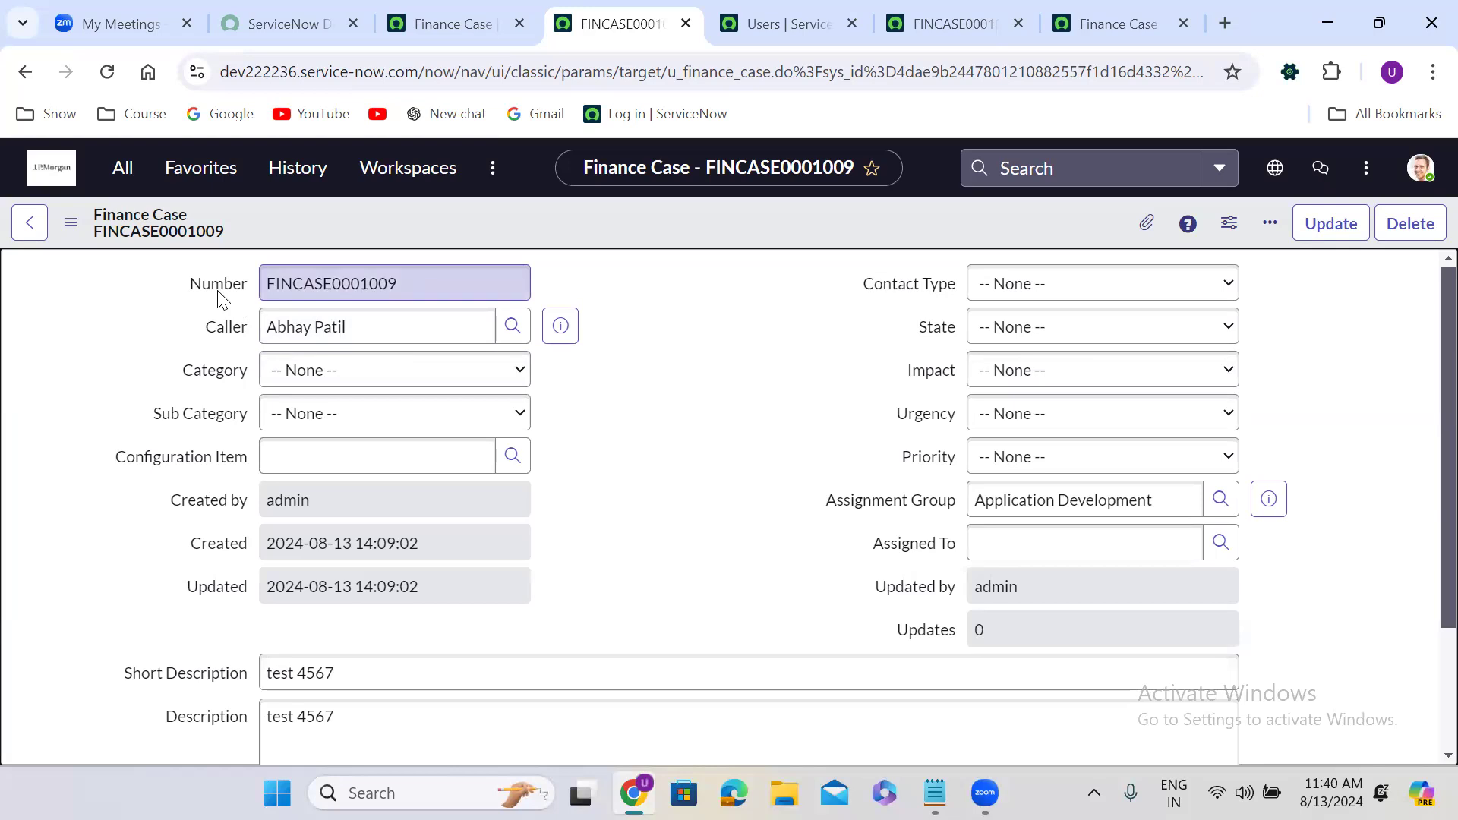
right_click(640, 216)
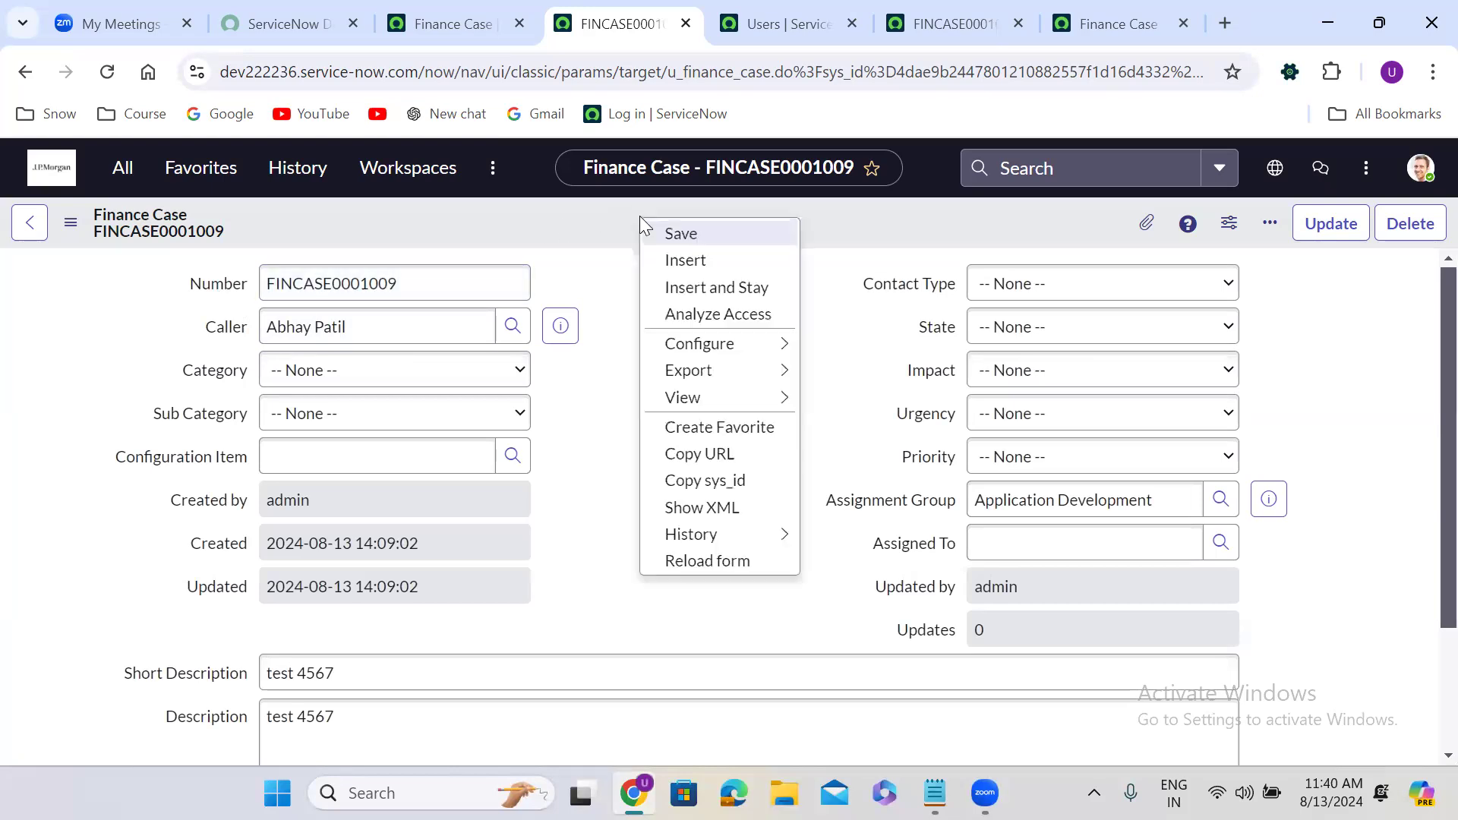
Copy the FINCASE0001009 sys_id into the Form Design notes in Notepad, then minimize Notepad.
click(725, 480)
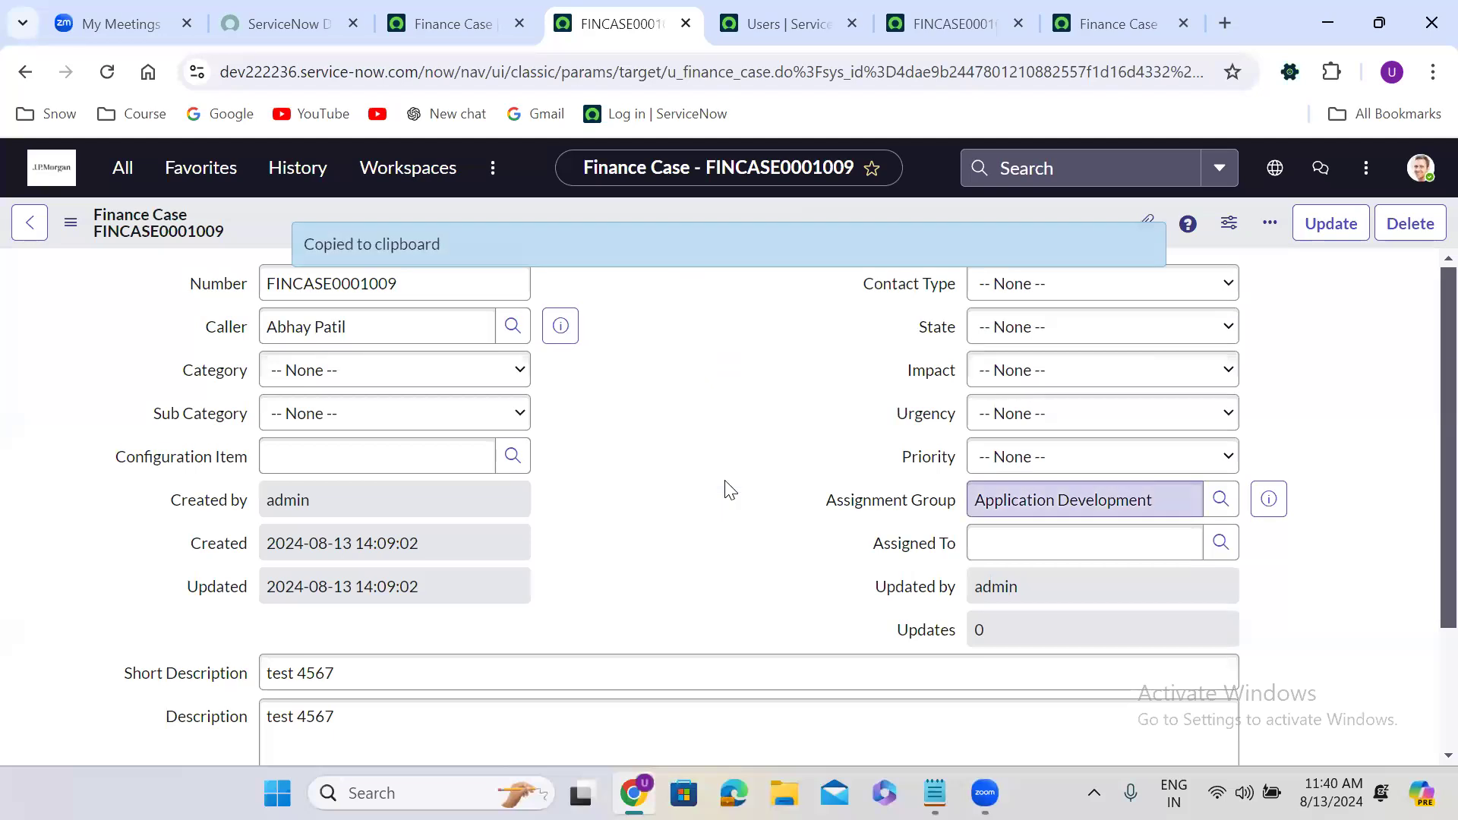
click(934, 793)
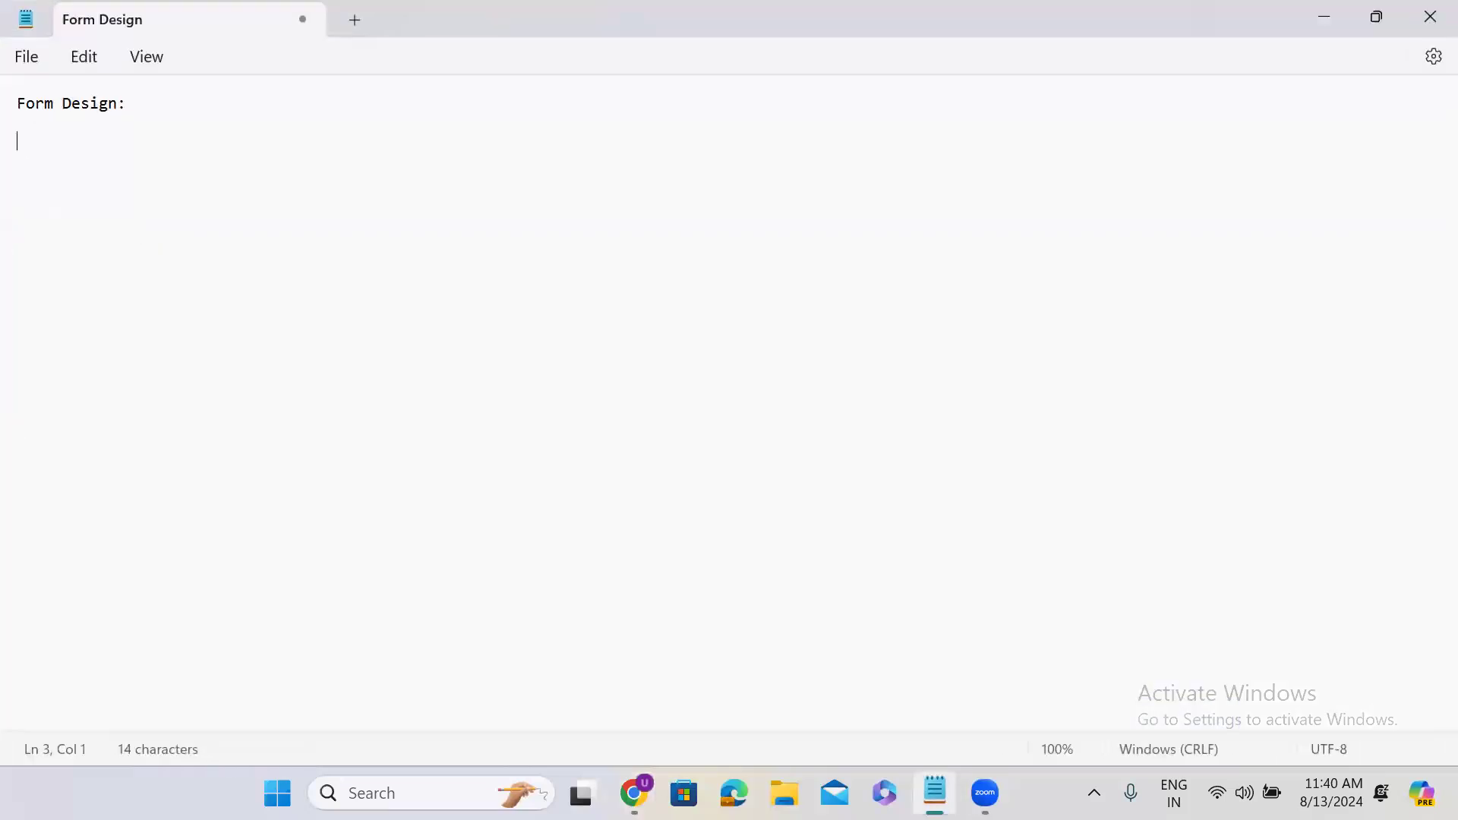
key(ctrl+v)
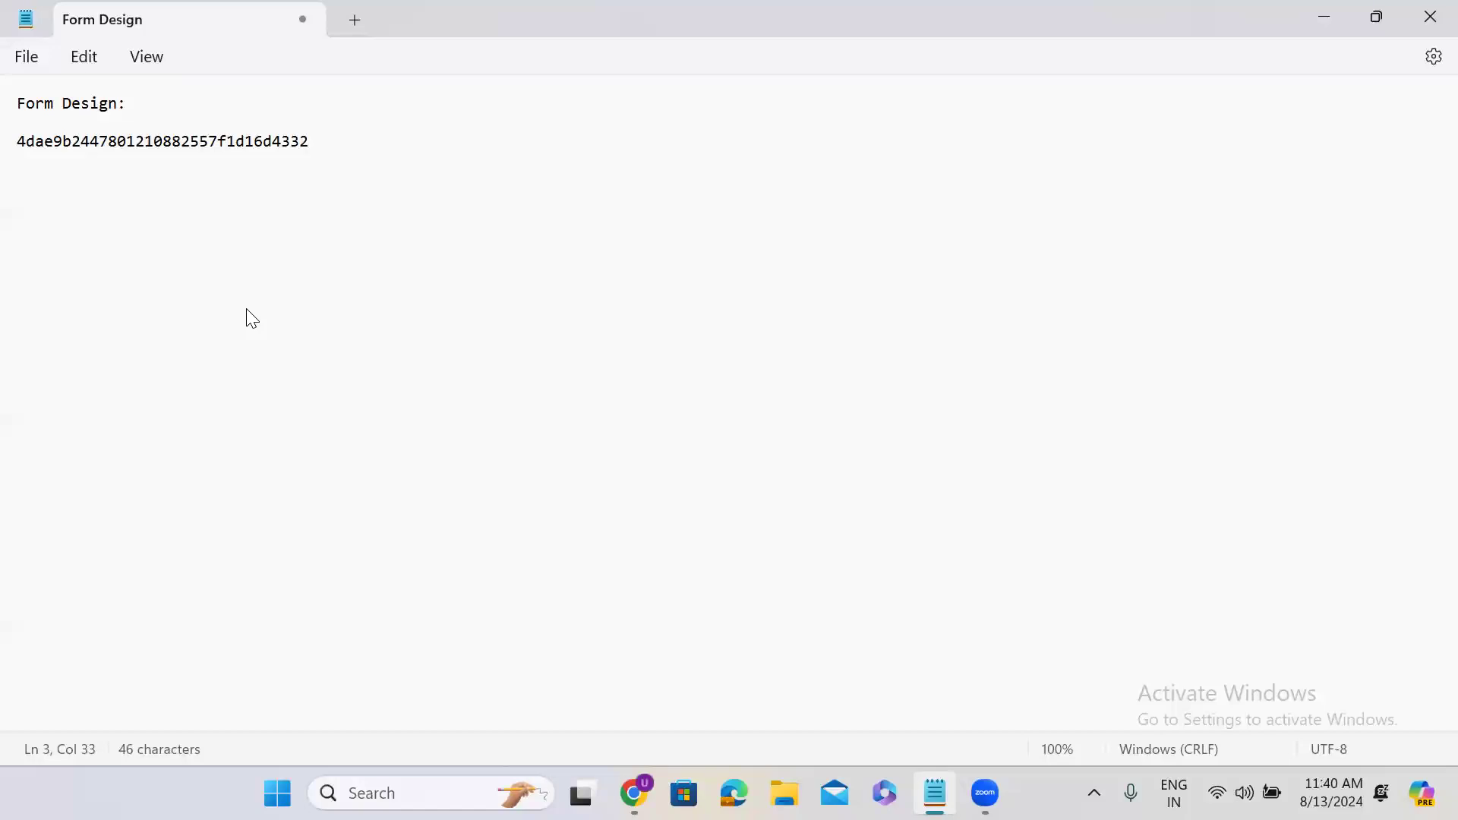
click(1312, 14)
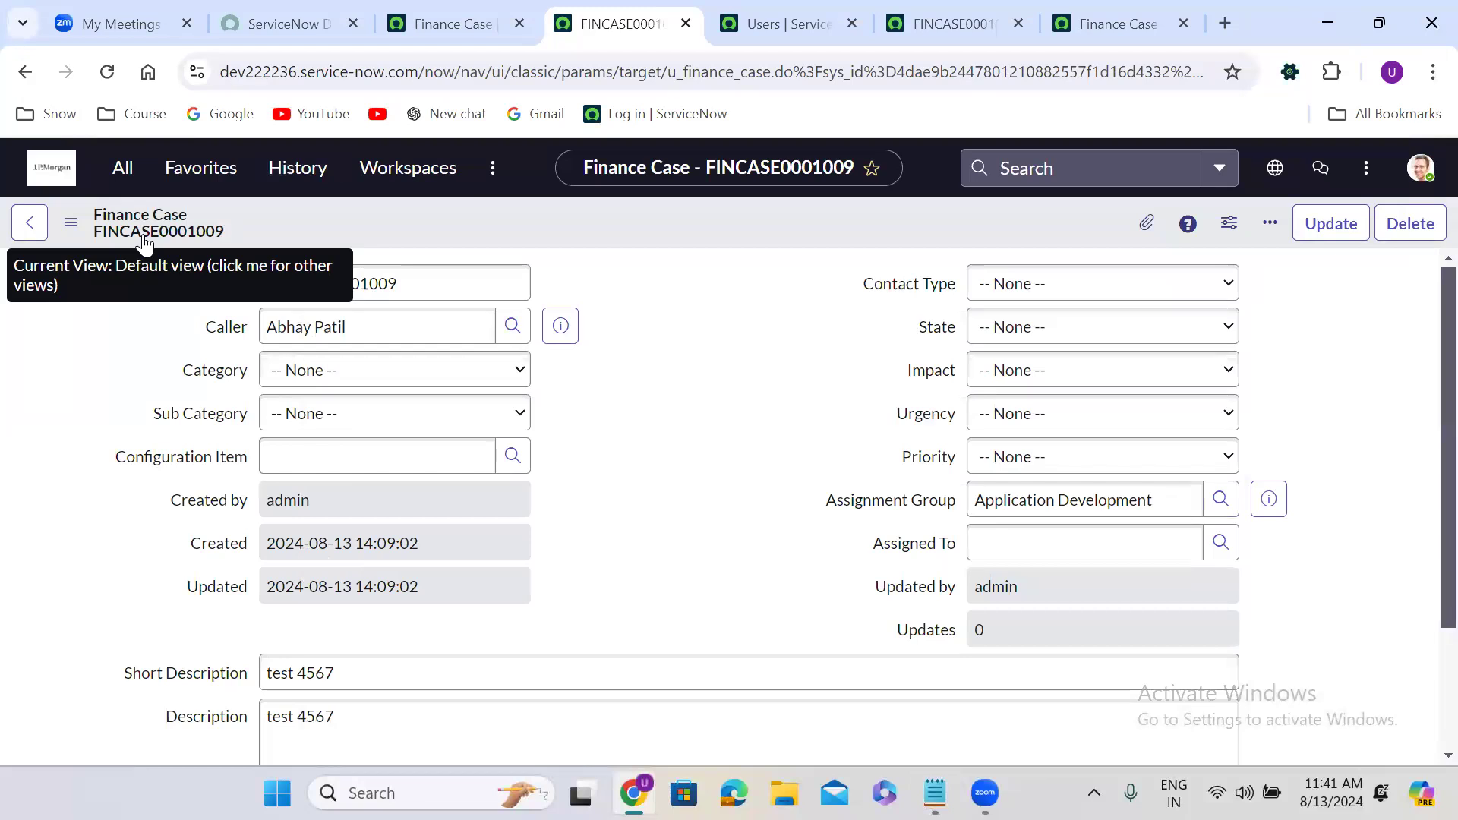
Trim the FINCASE0001004 address to u_finance_case.do to load a blank new Finance Case, FINCASE0001013.
click(933, 13)
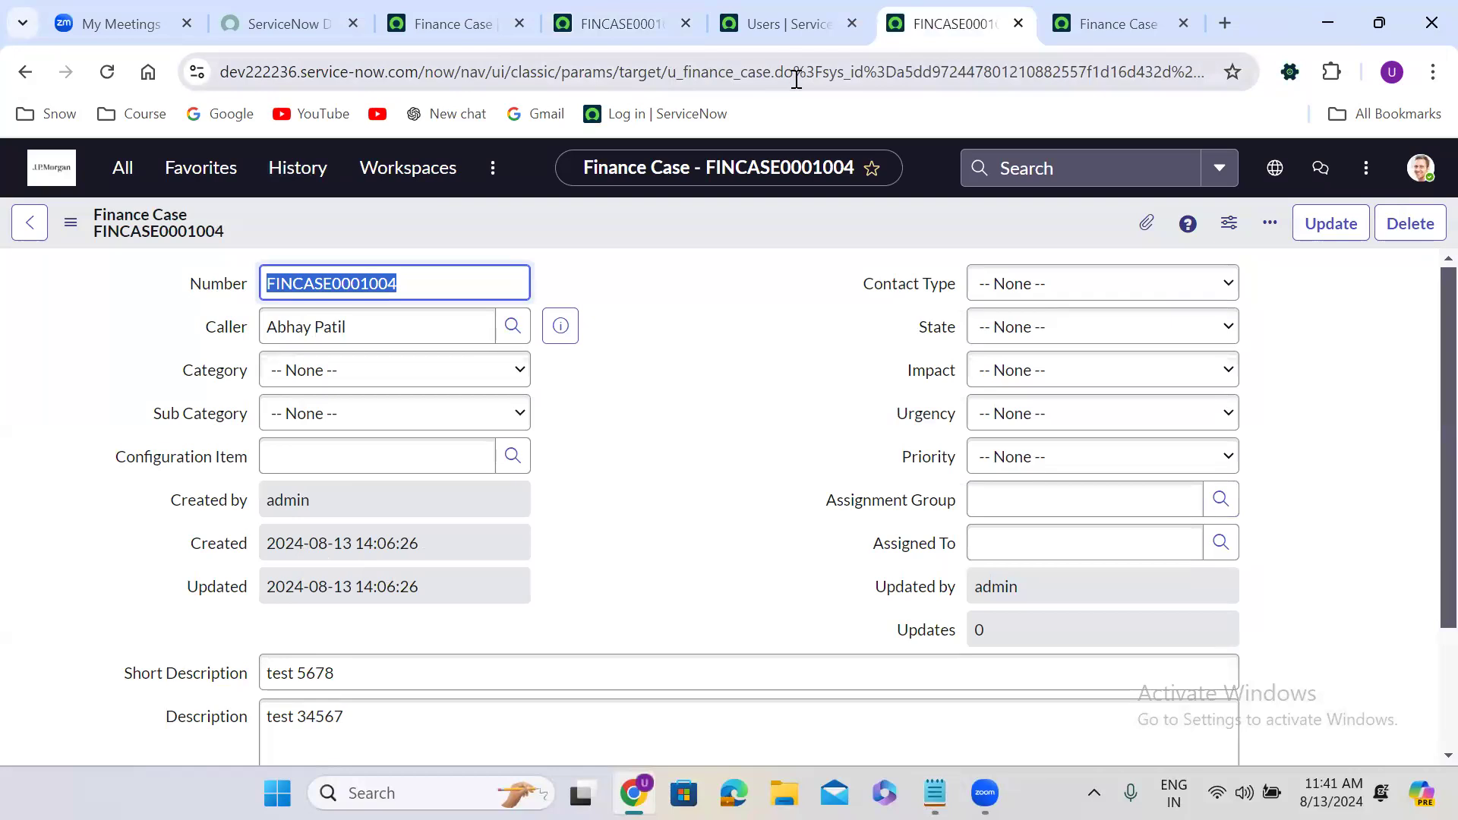
drag(796, 72, 1422, 94)
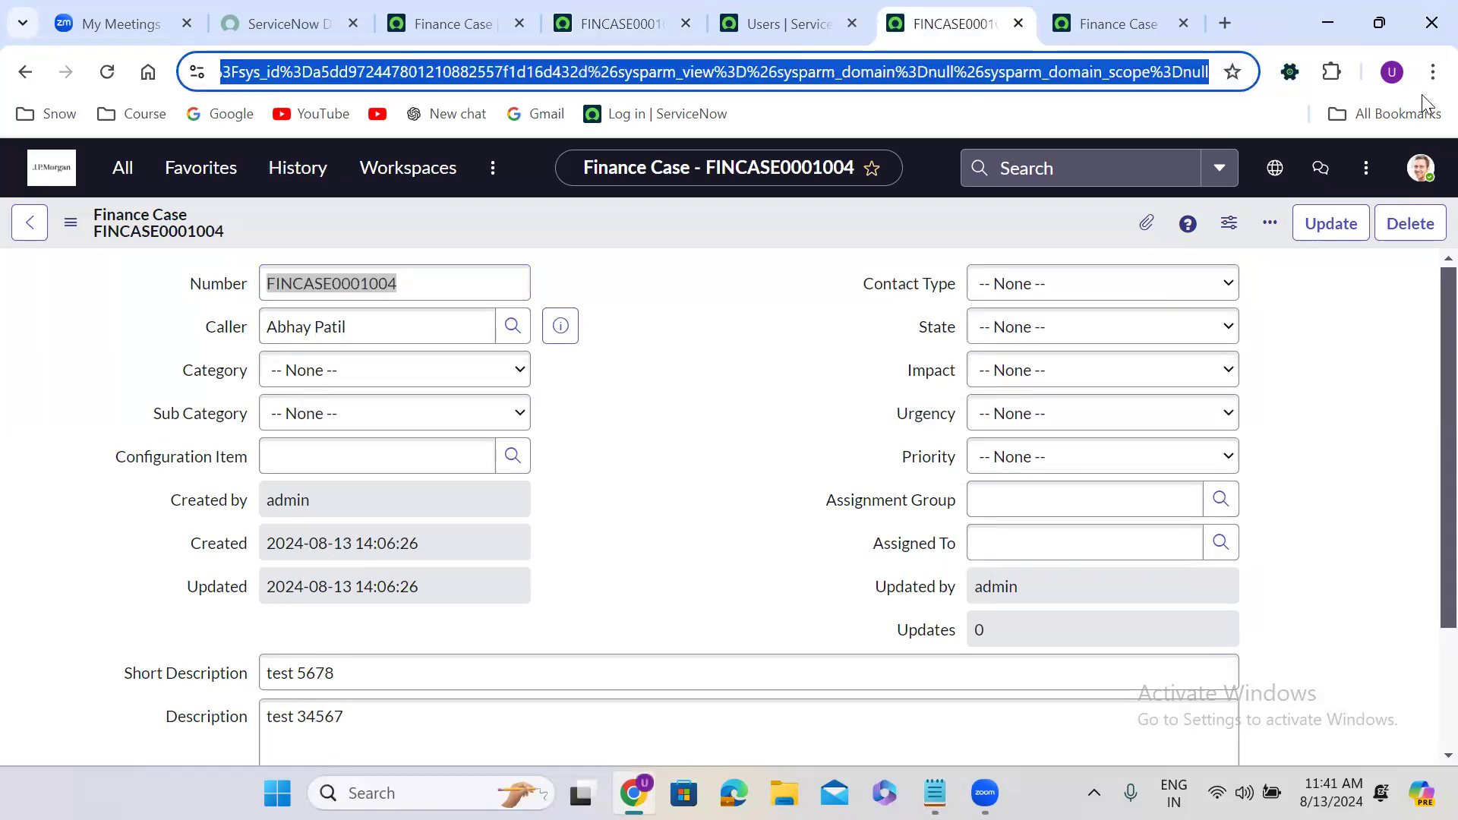
key(BackSpace)
key(Return)
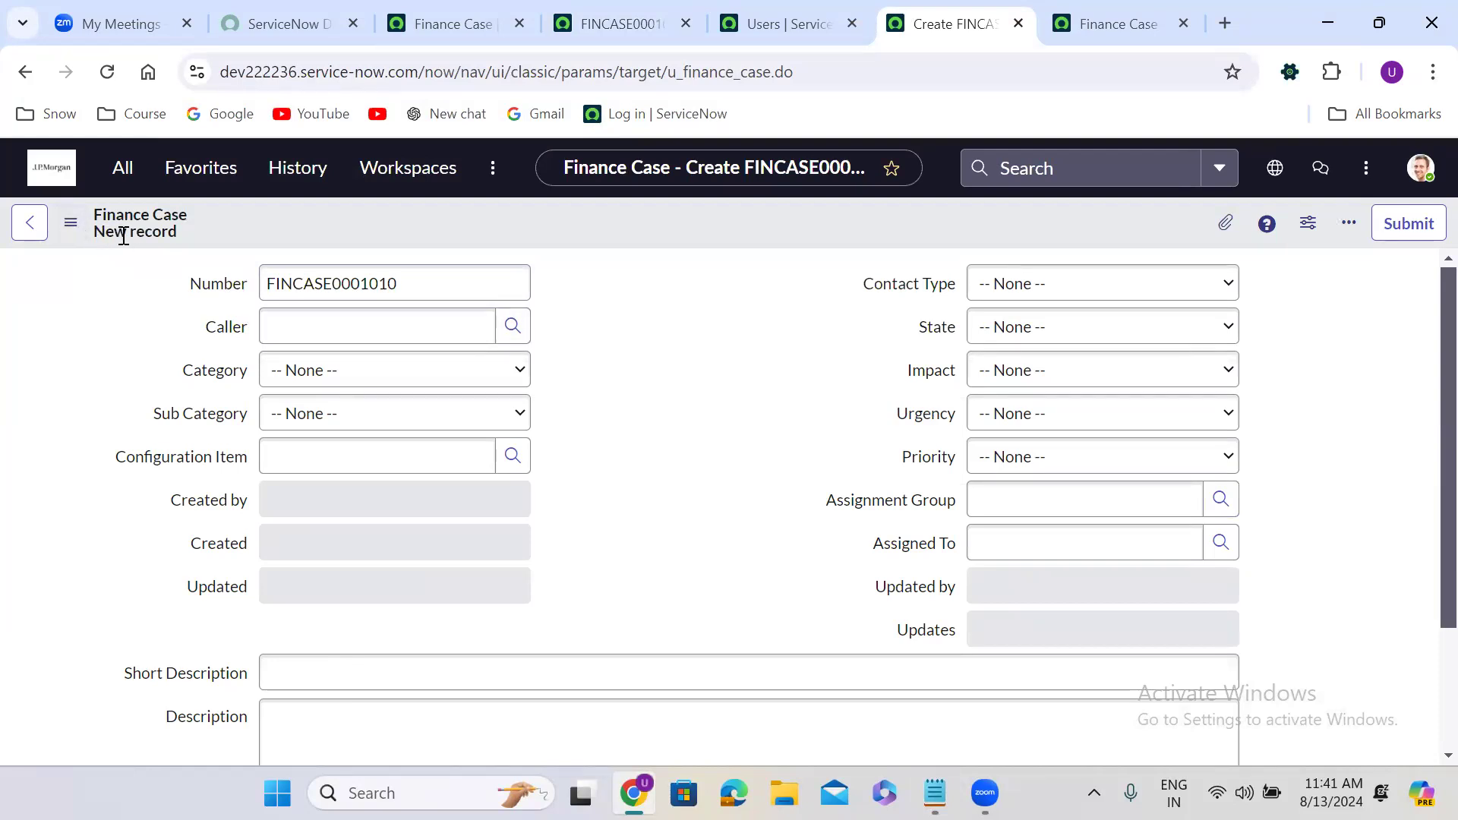
click(107, 71)
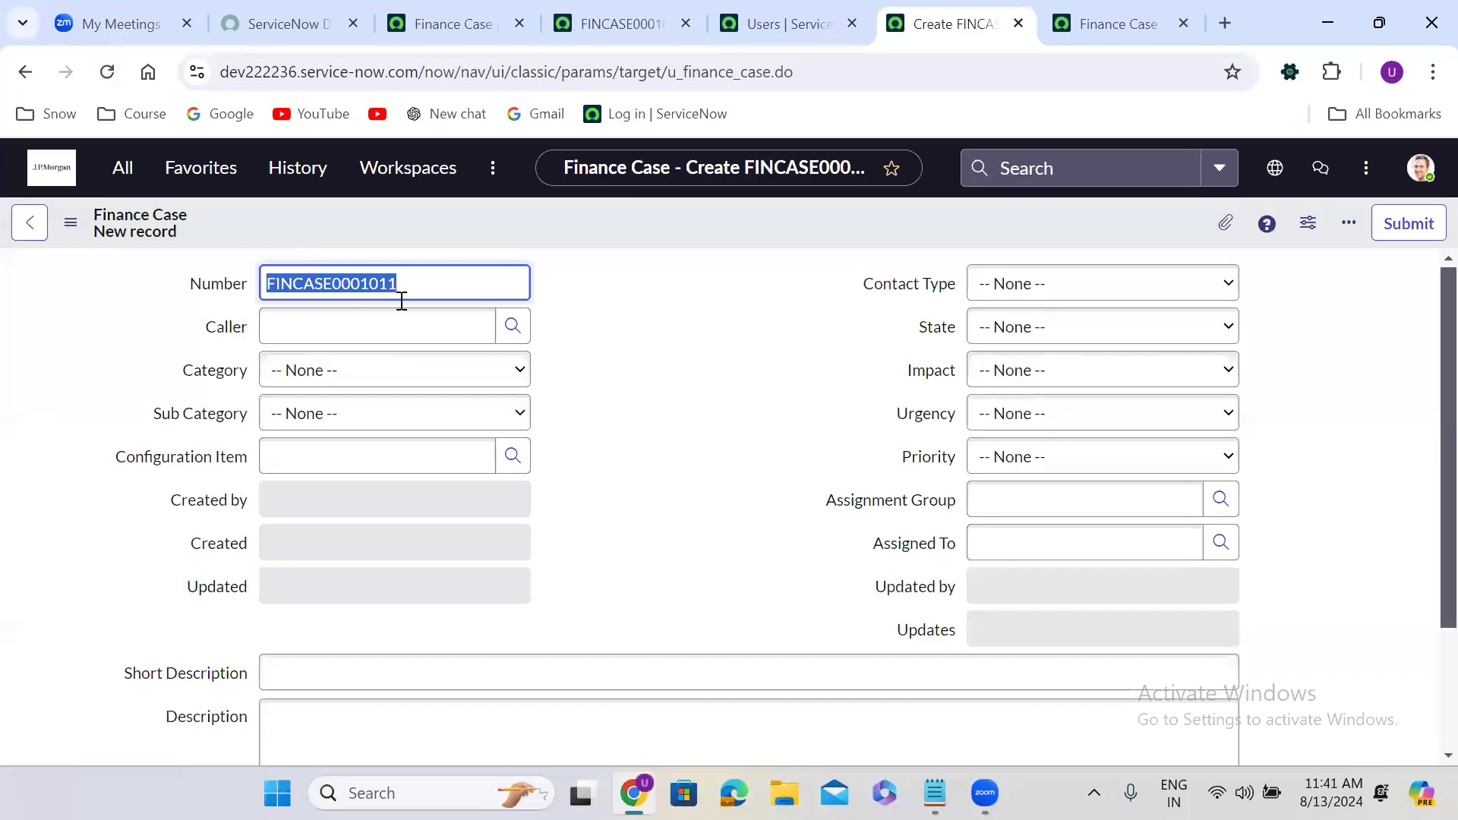
click(106, 74)
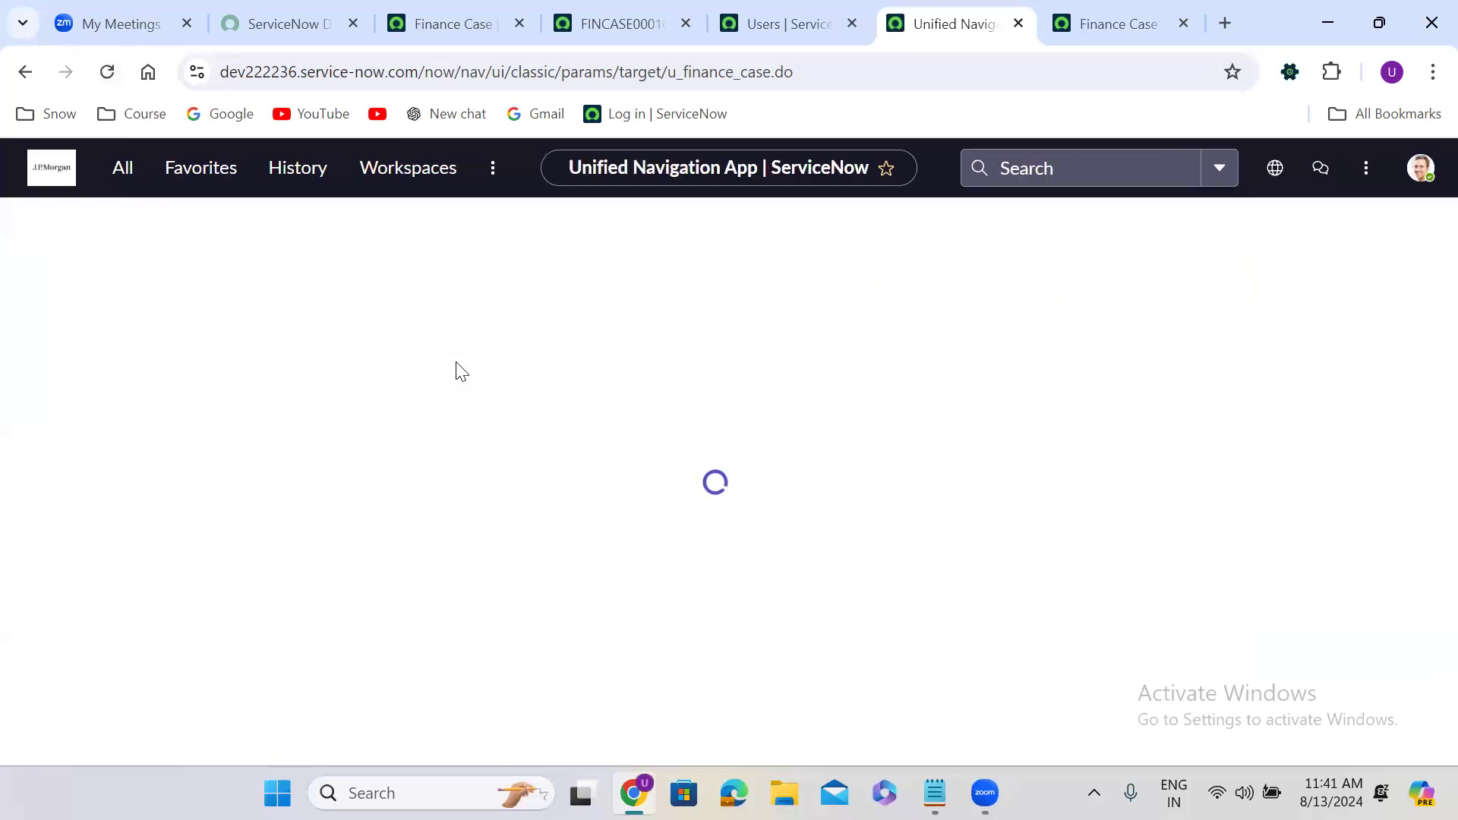
click(107, 72)
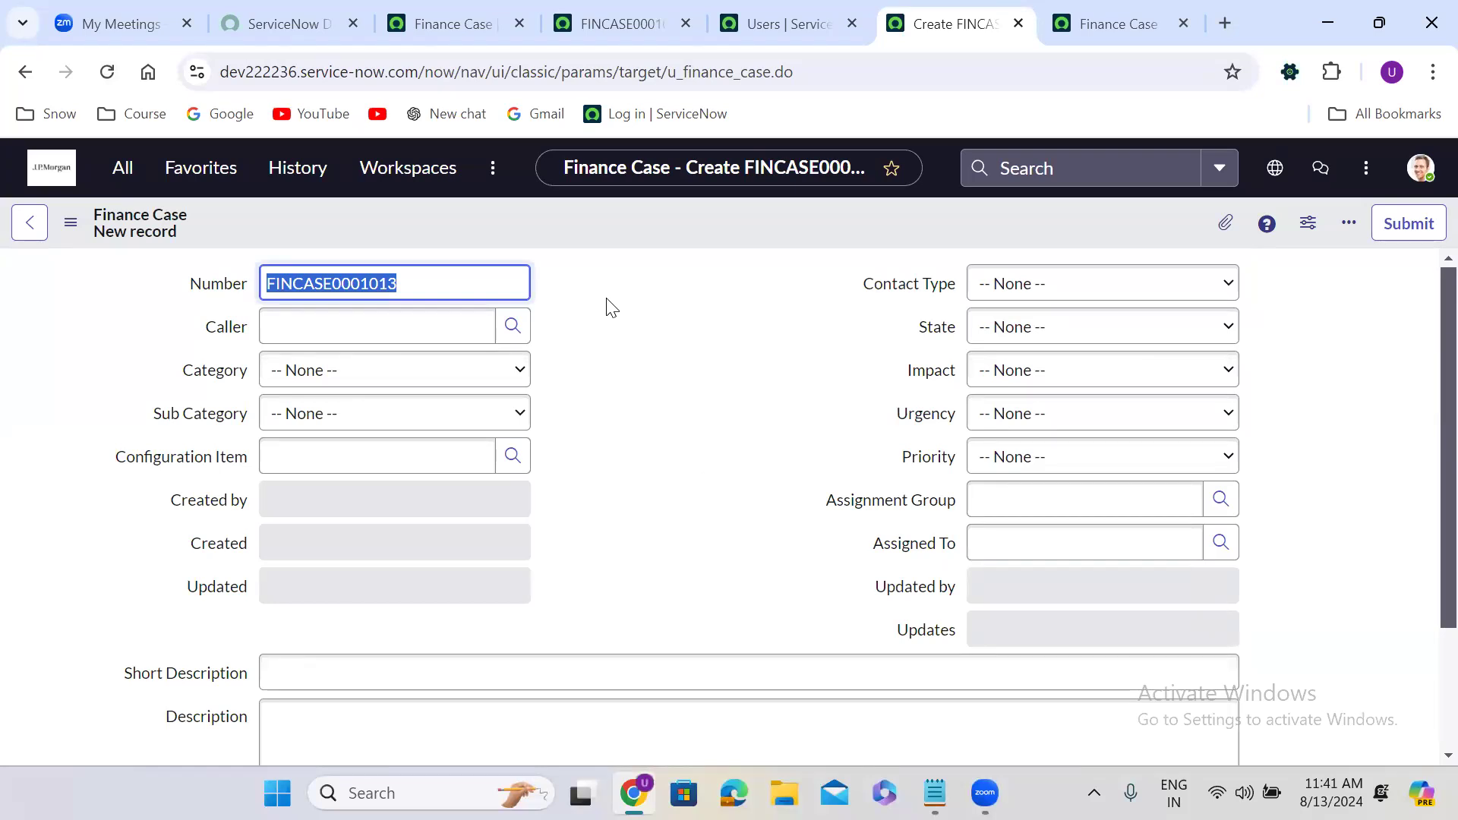
Set the Caller from recent selections and enter the short description 'test'.
click(388, 327)
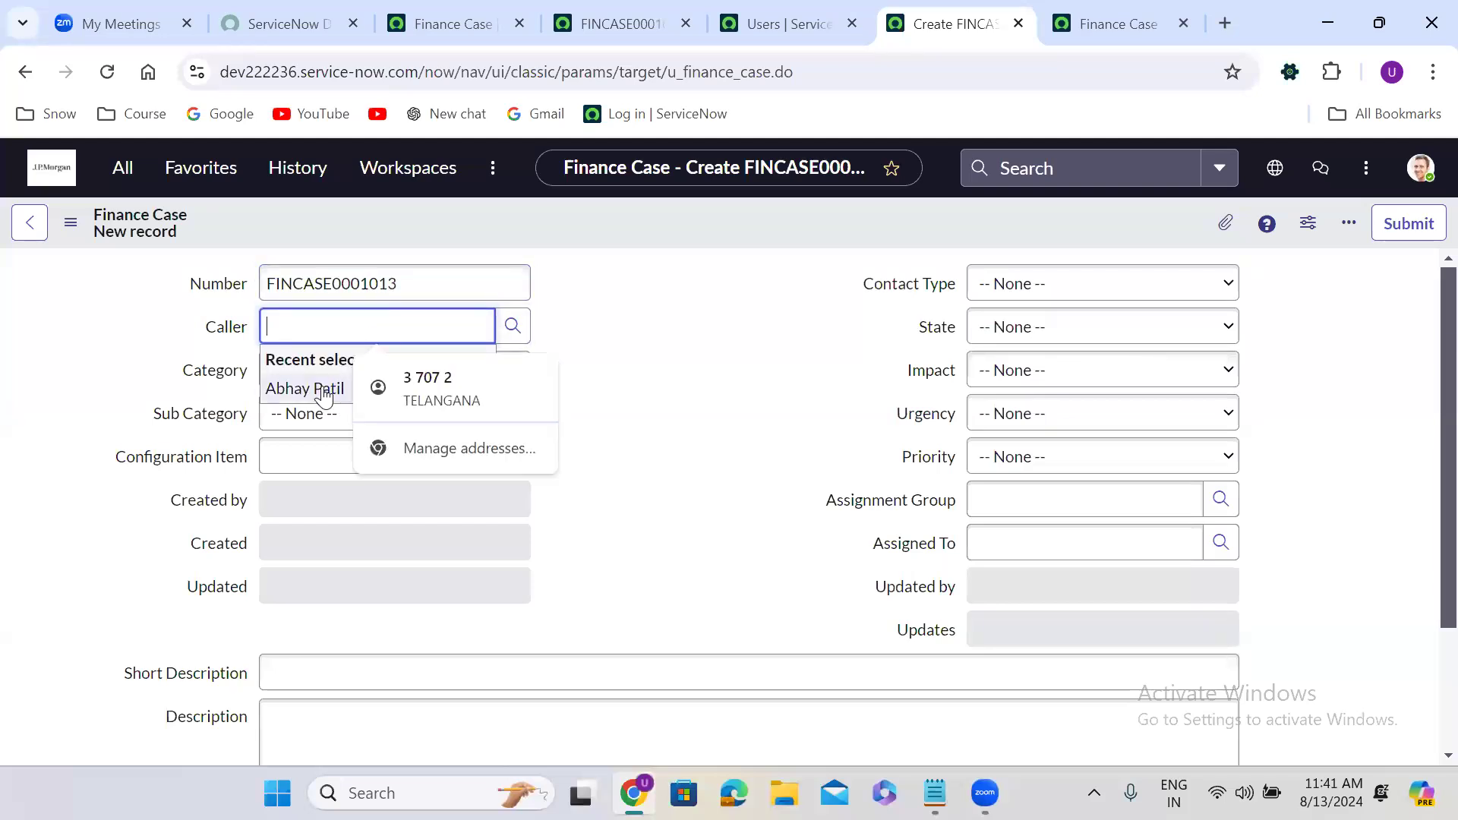
click(323, 388)
click(559, 441)
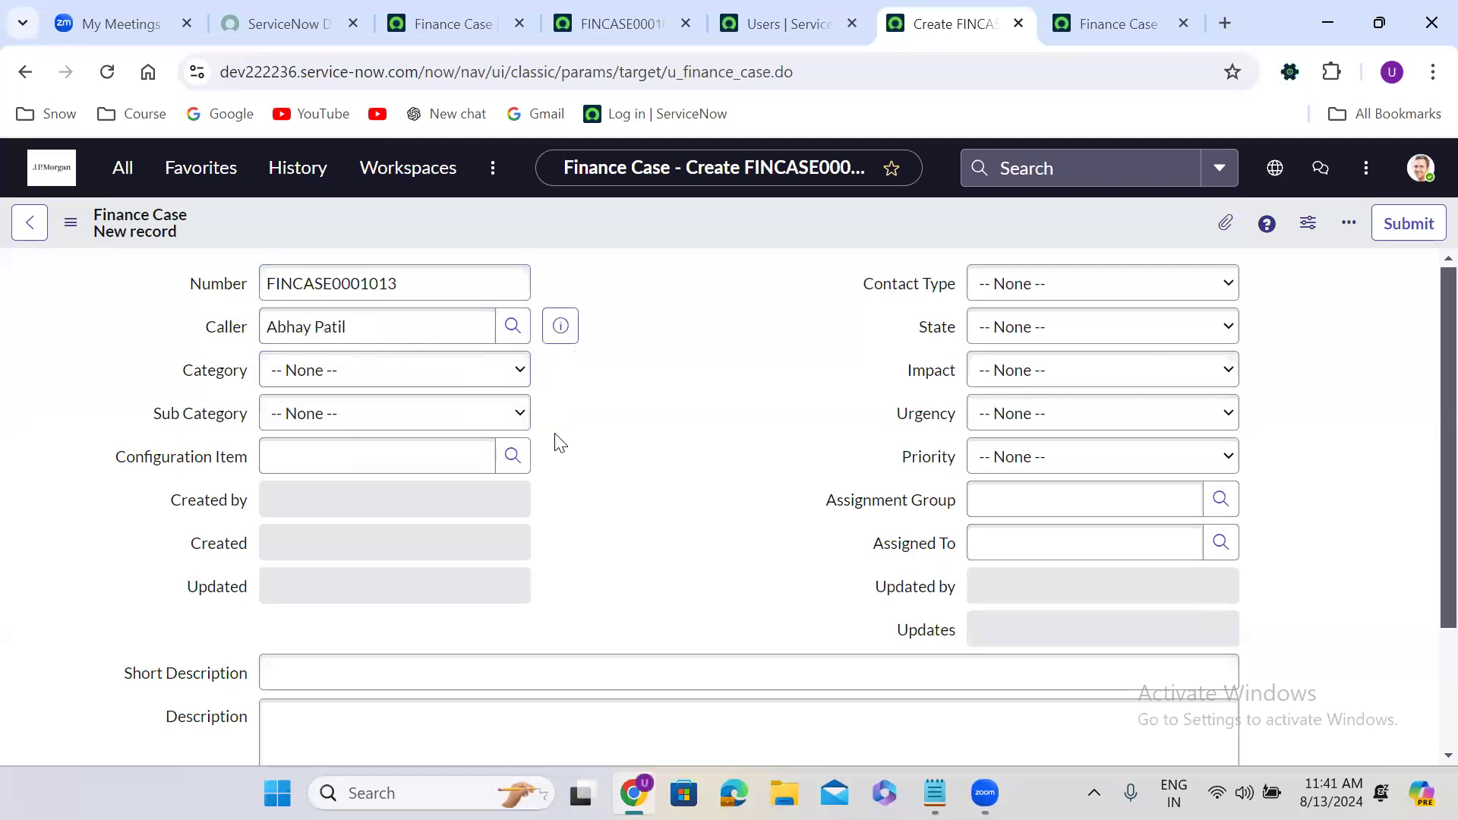
click(464, 673)
text(test)
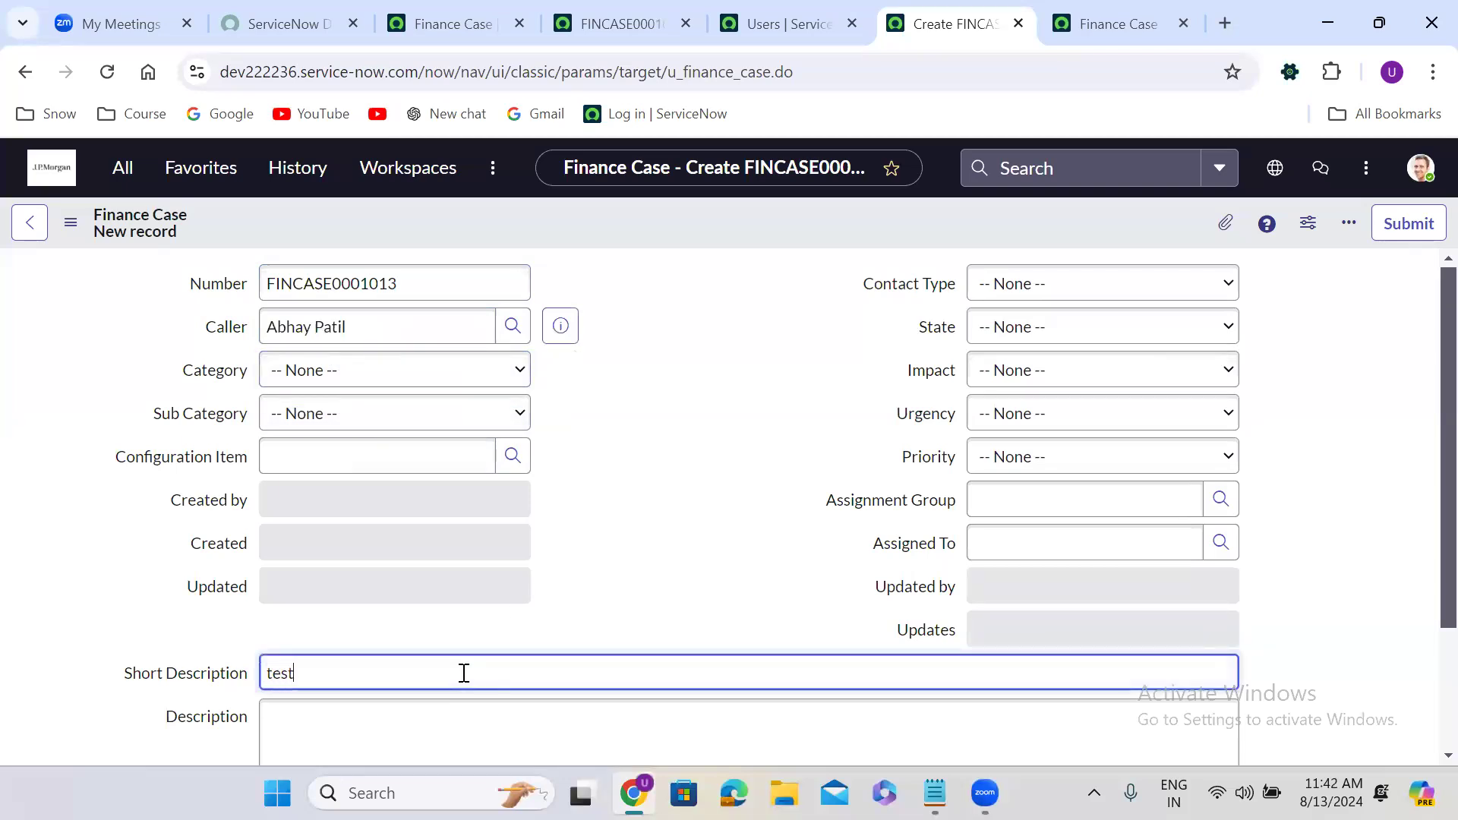
Save the new Finance Case from the header menu and copy its sys_id.
right_click(676, 214)
click(700, 228)
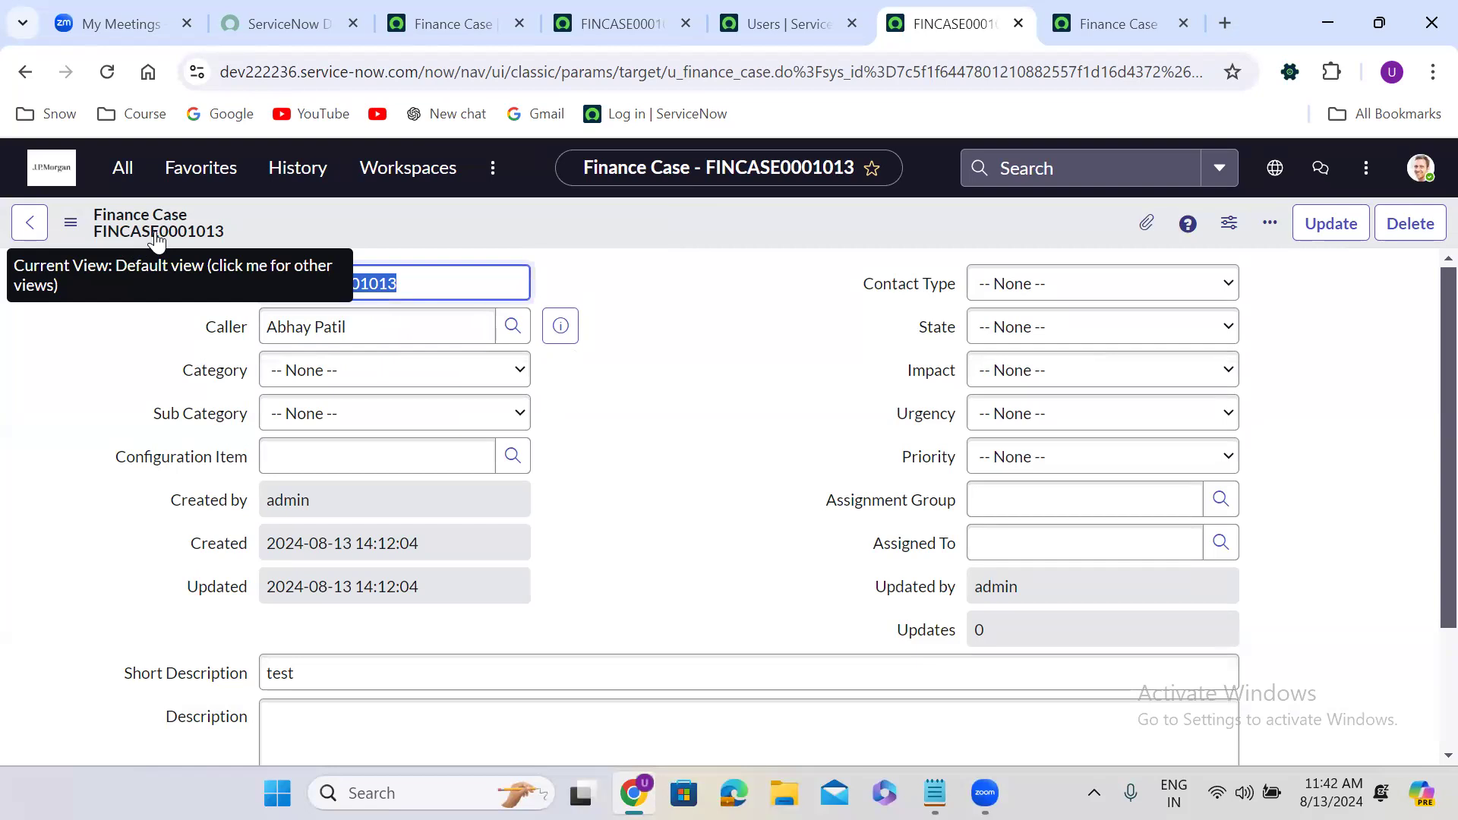
right_click(596, 221)
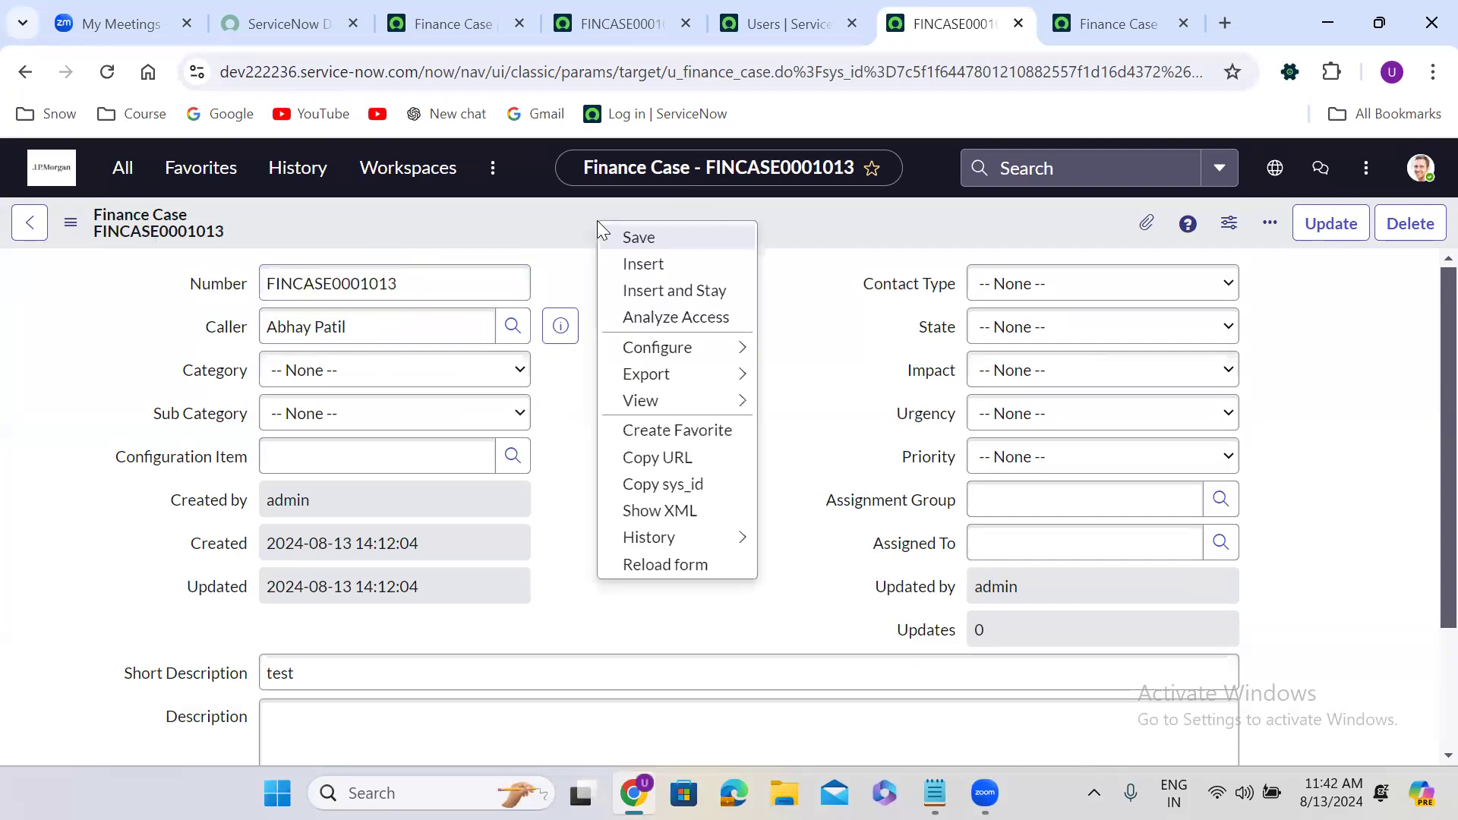
click(681, 492)
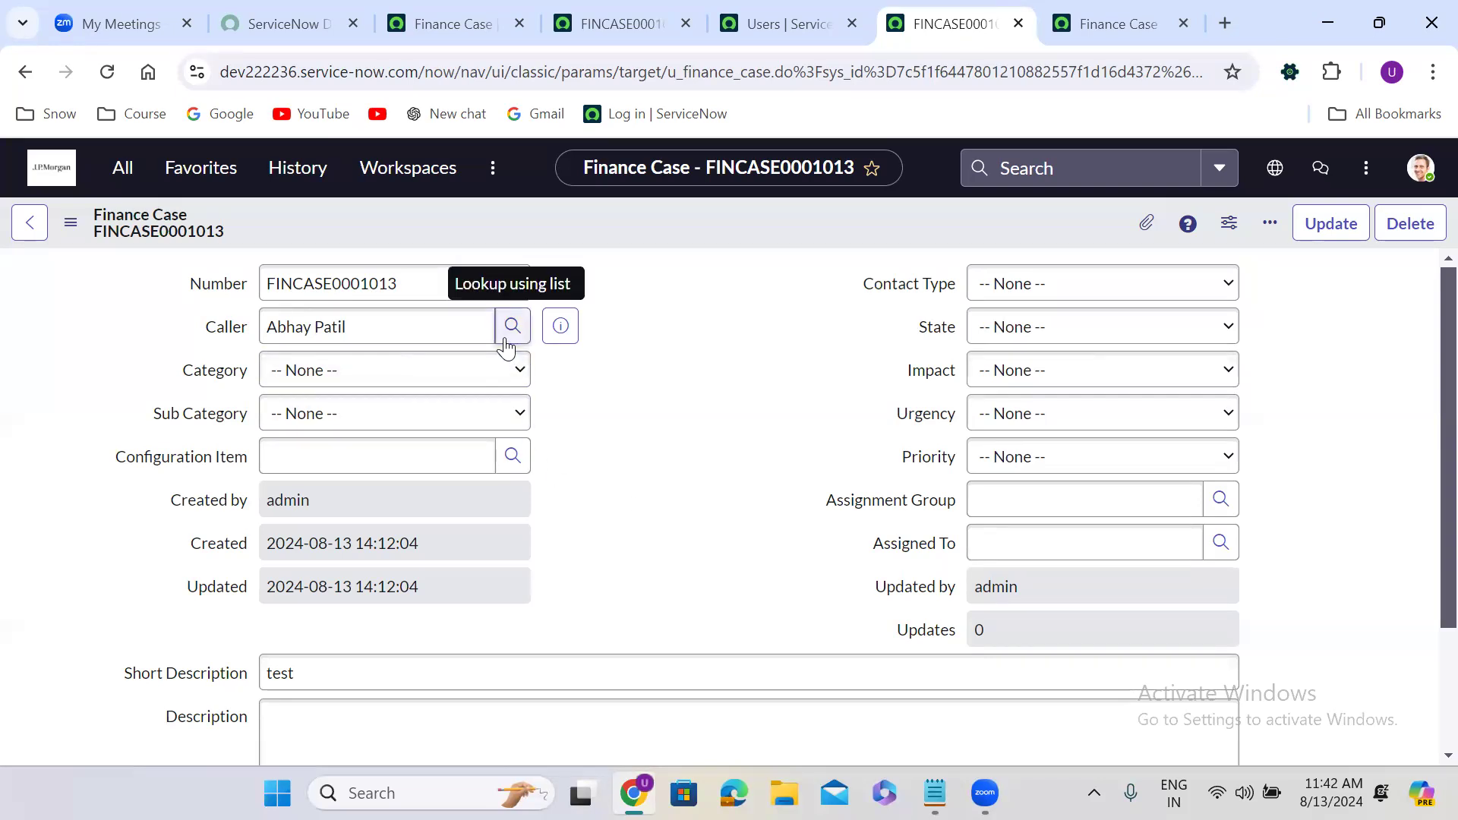
Add random filler text to the Short Description and Description fields.
scroll(640, 454, down, 1)
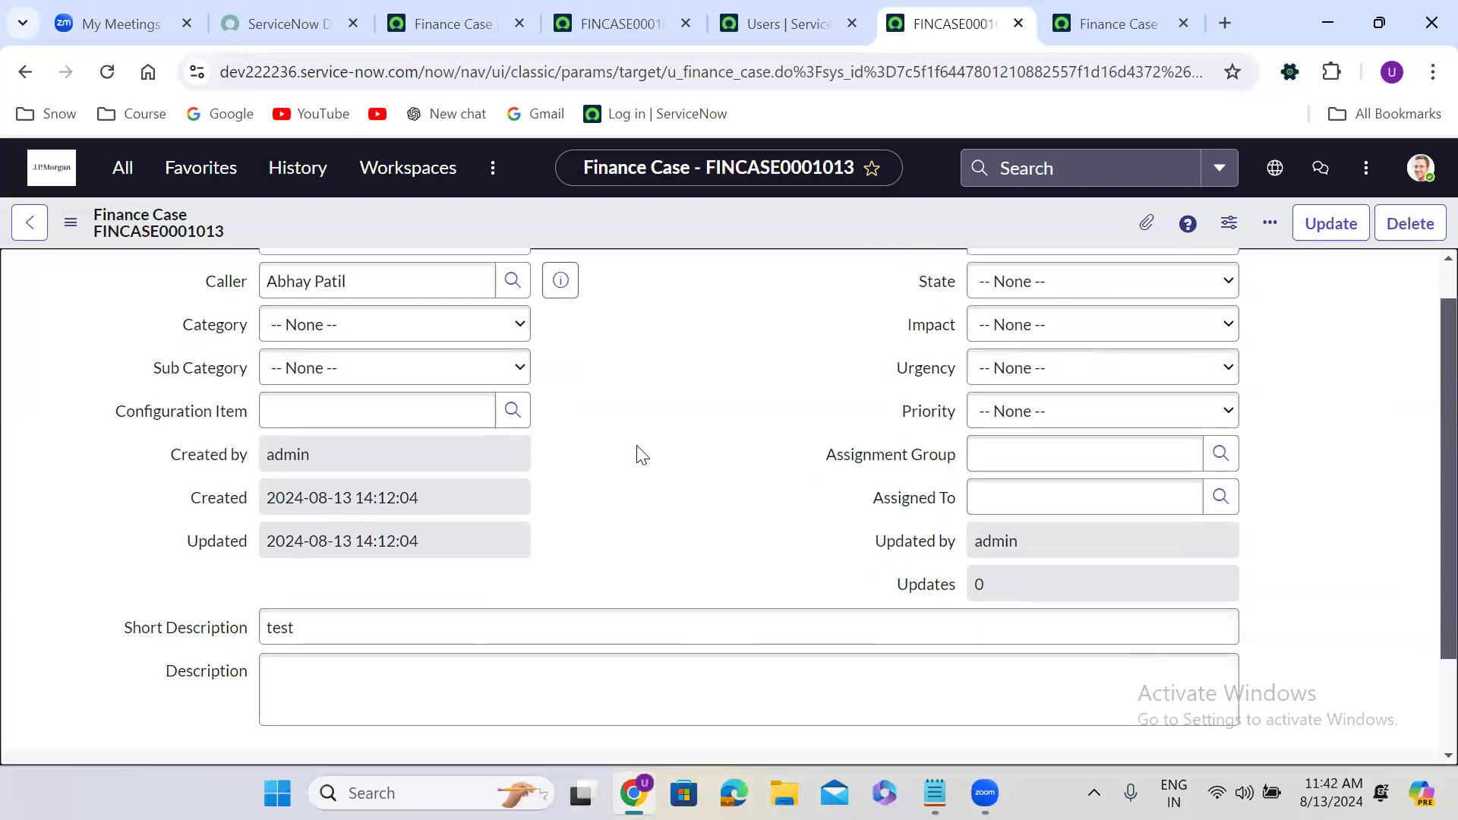
scroll(639, 453, down, 2)
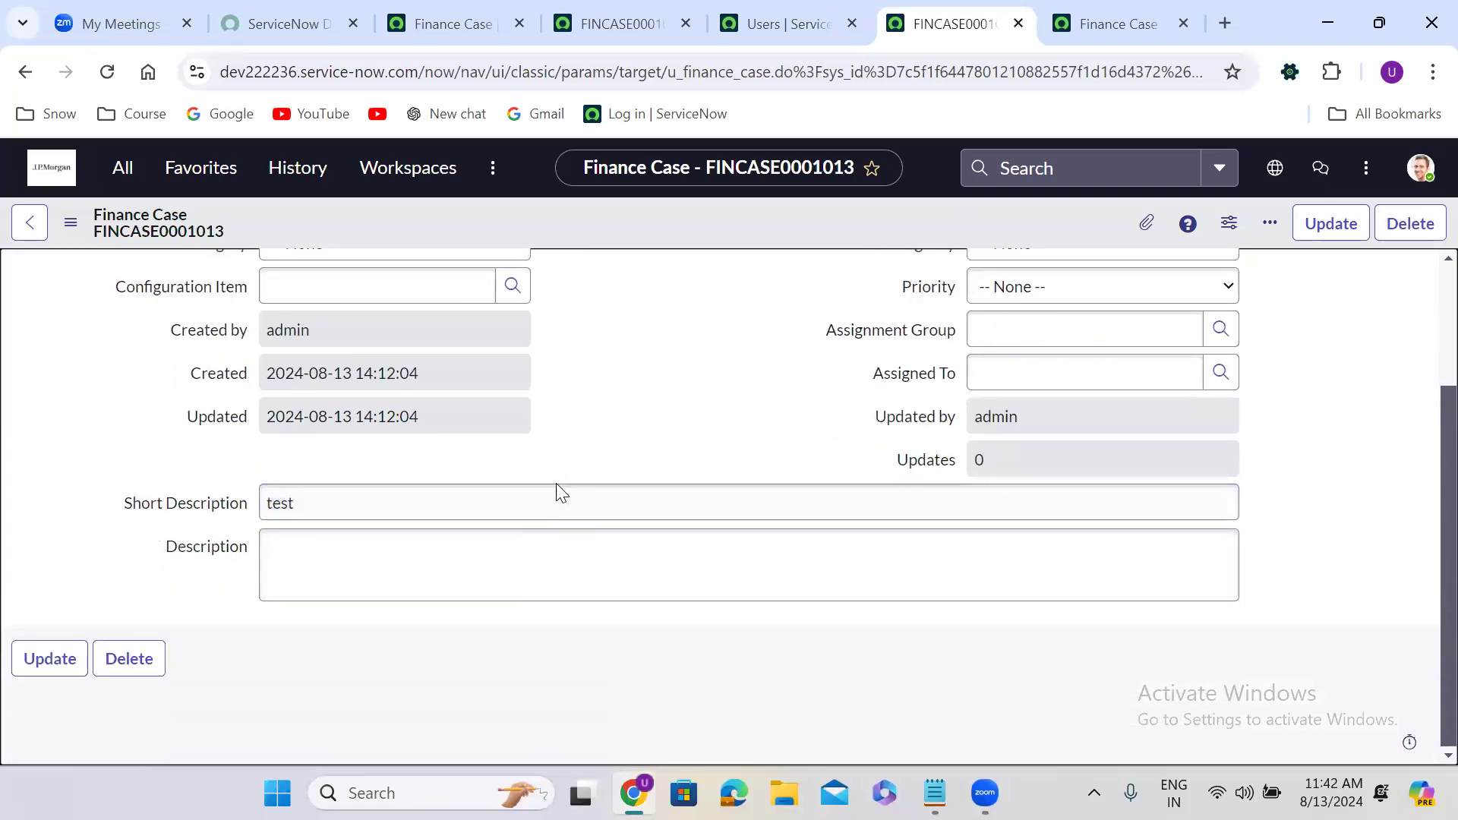
click(533, 502)
text(oewjfewjfojeowjfowjefojwqofjowejfowq)
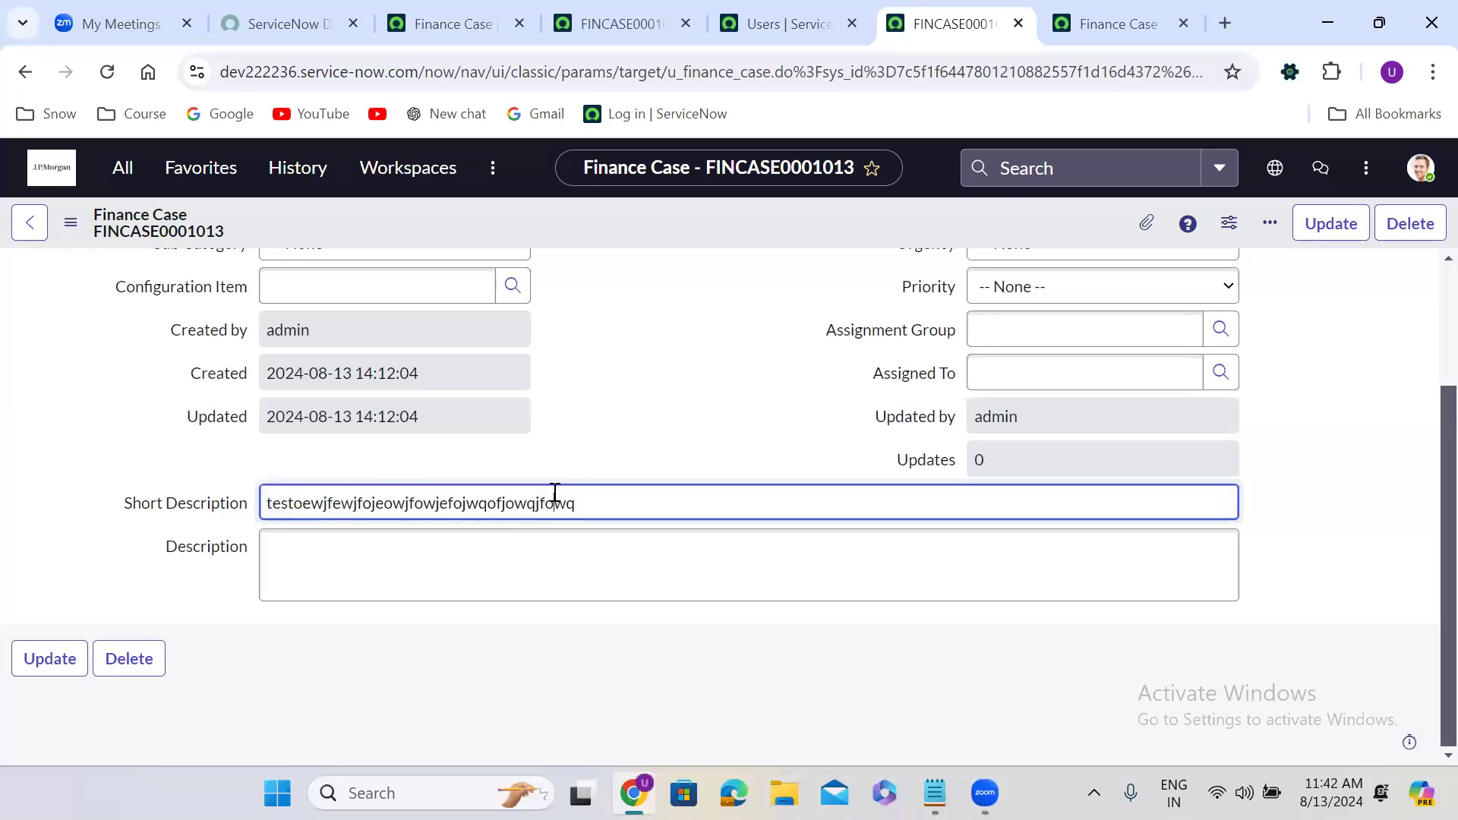
click(393, 589)
text(ksadlkfoskfokewogkoerkjgorekjgojreogjreogjo)
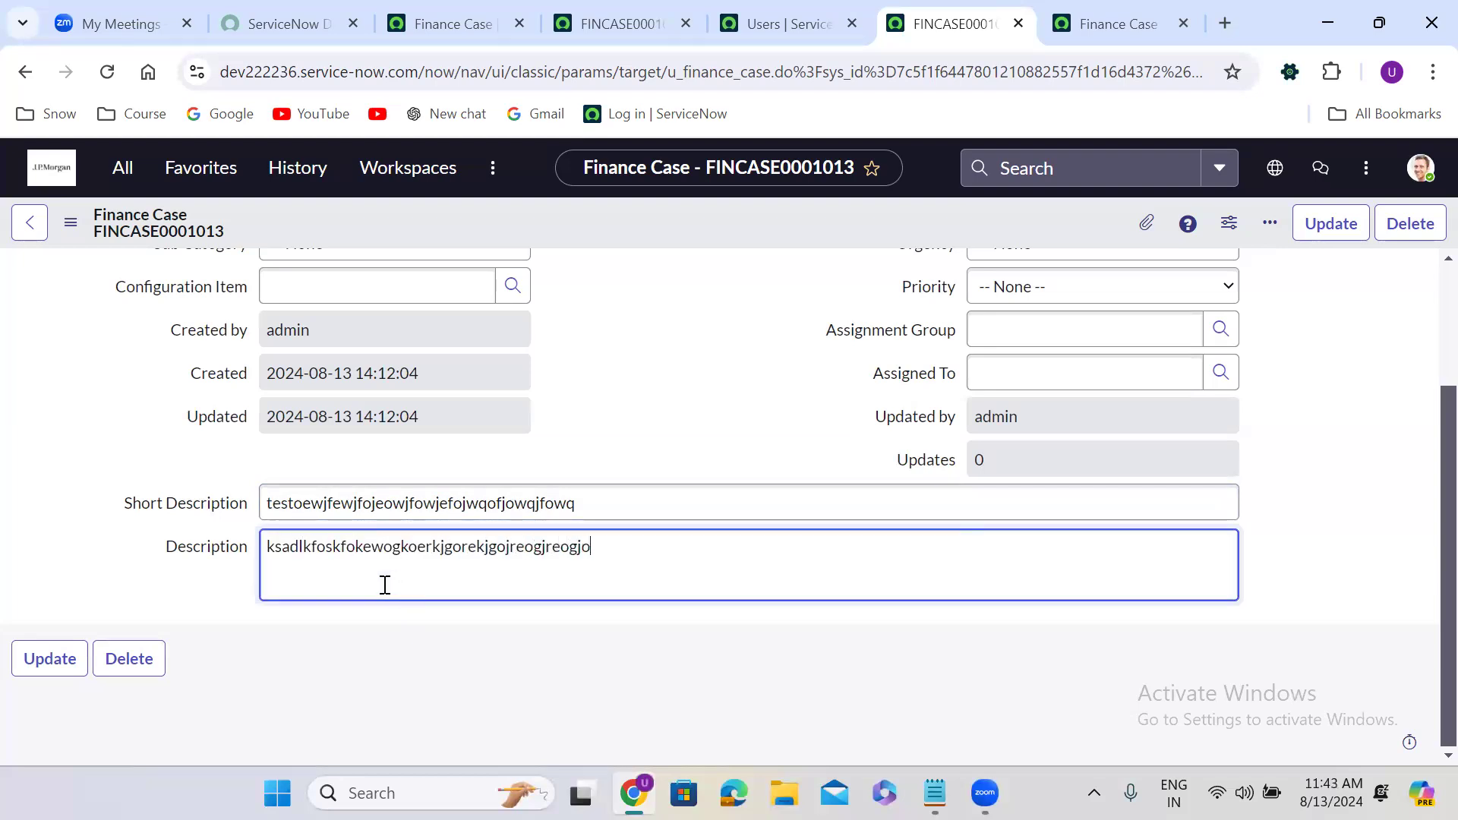
Set the Configuration Item to *ASSET-IBM from the lookup list.
click(591, 433)
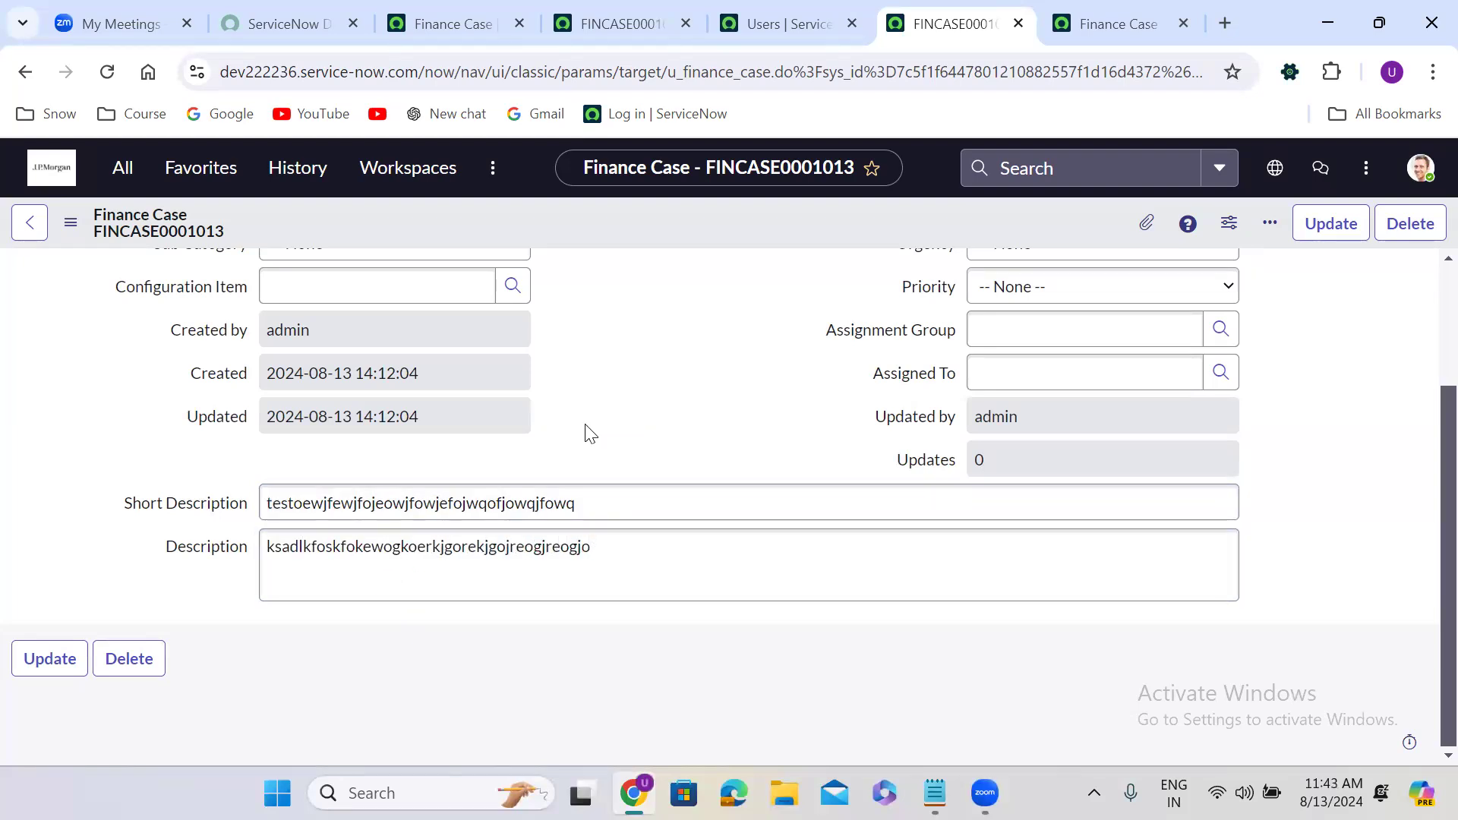
scroll(590, 433, up, 3)
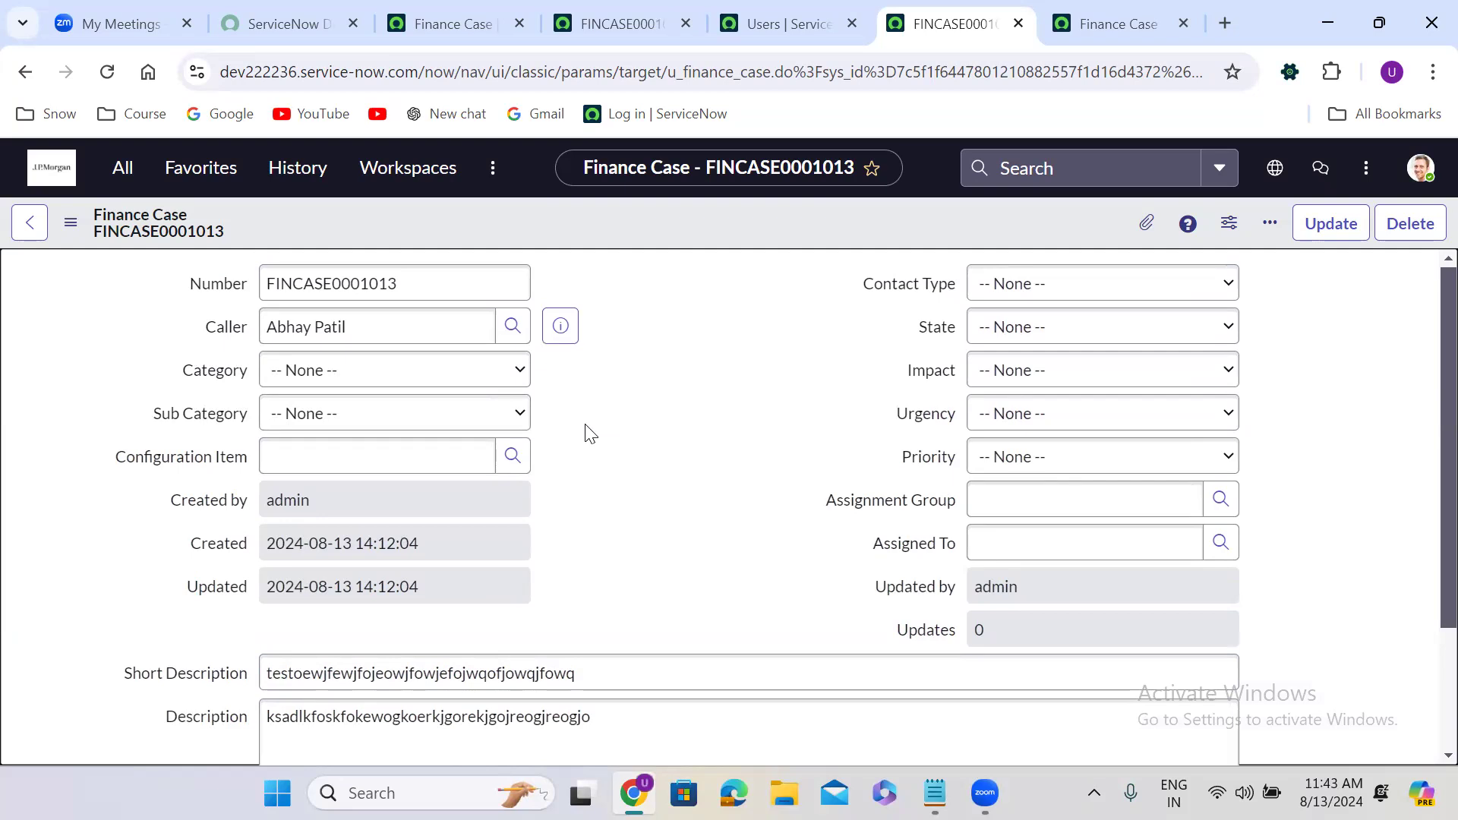
click(513, 455)
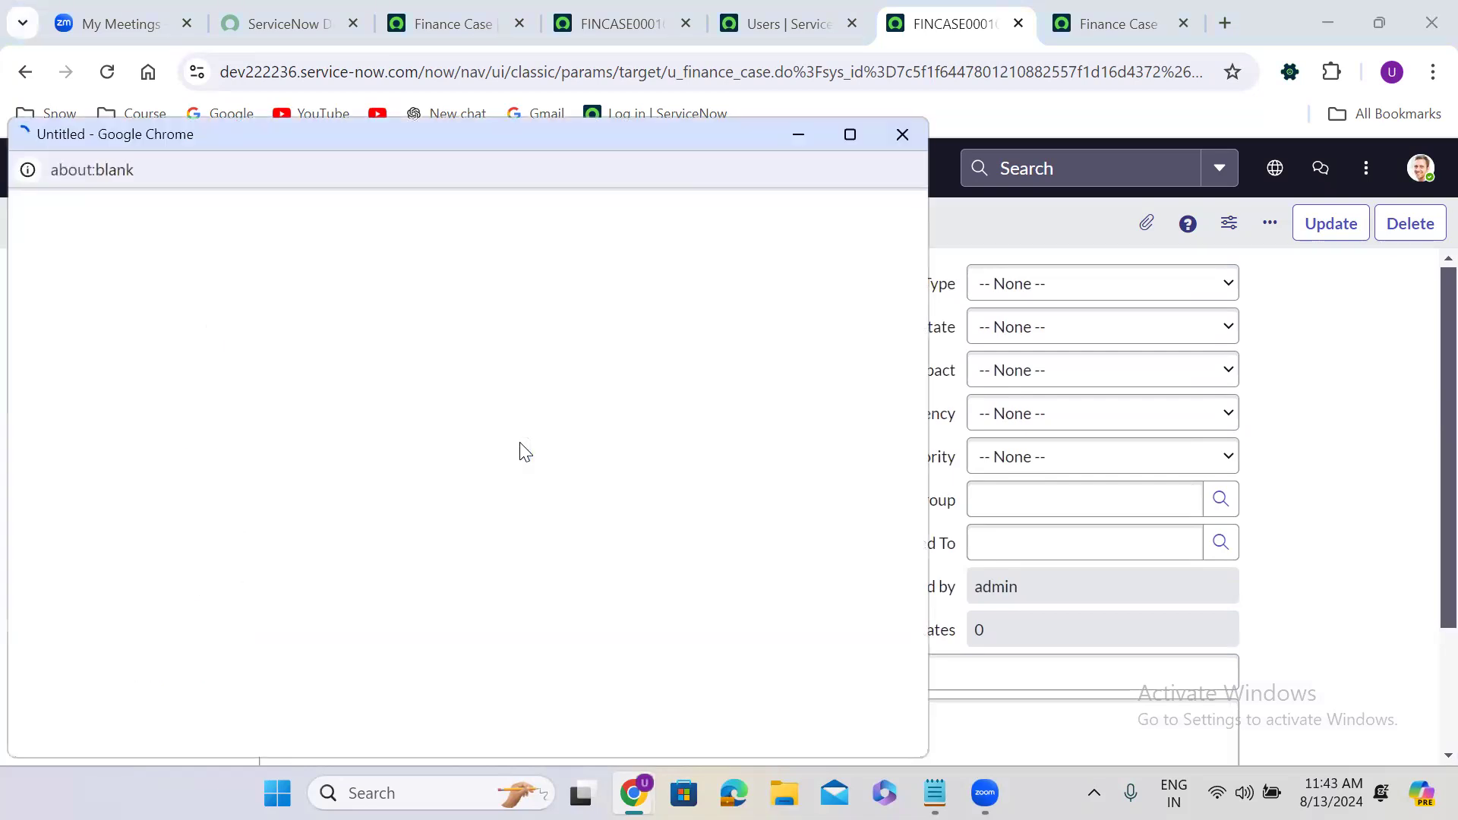
click(139, 476)
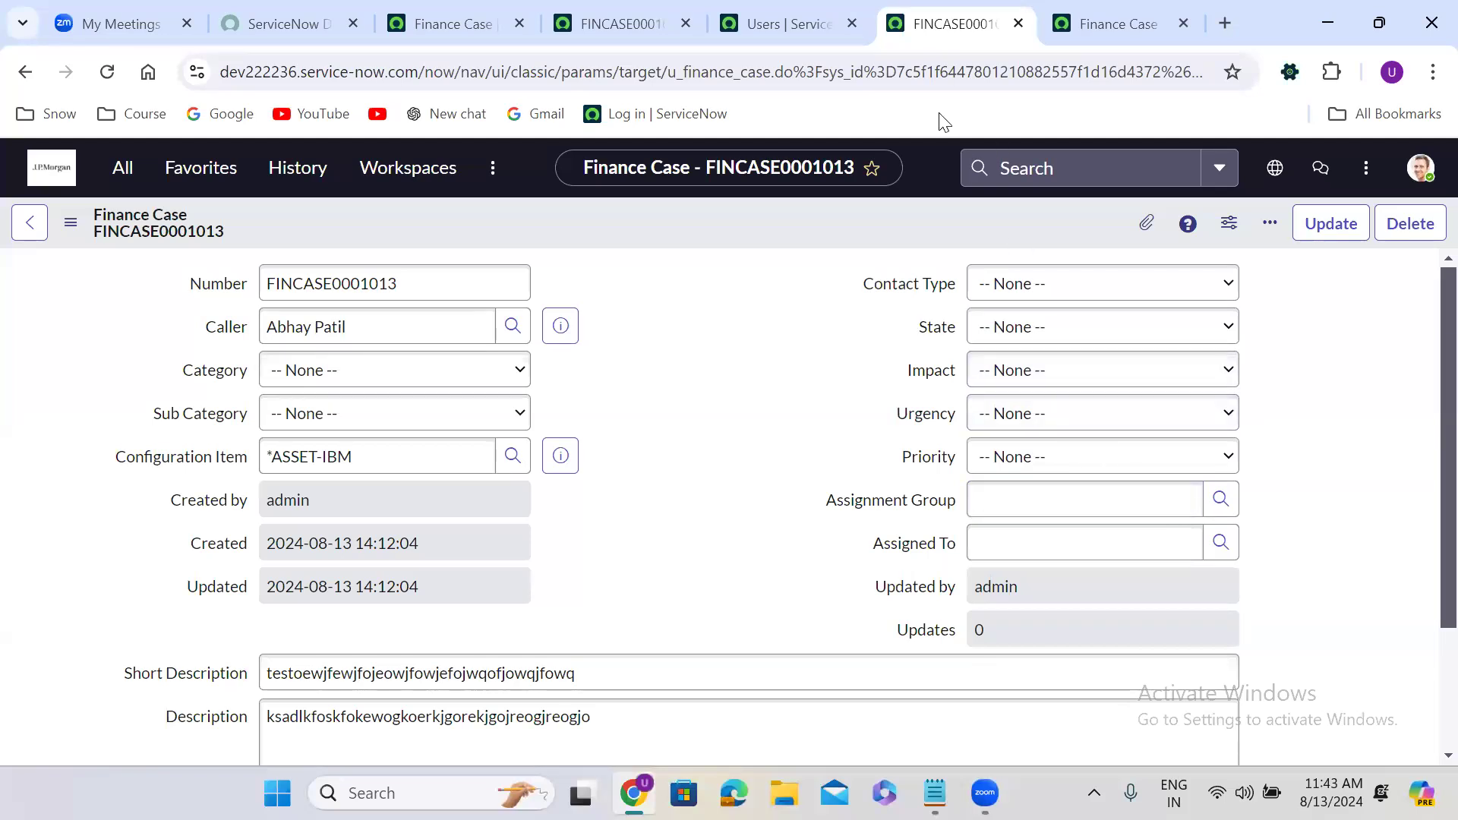
Start a new user record with its user ID, first name and last name.
click(800, 18)
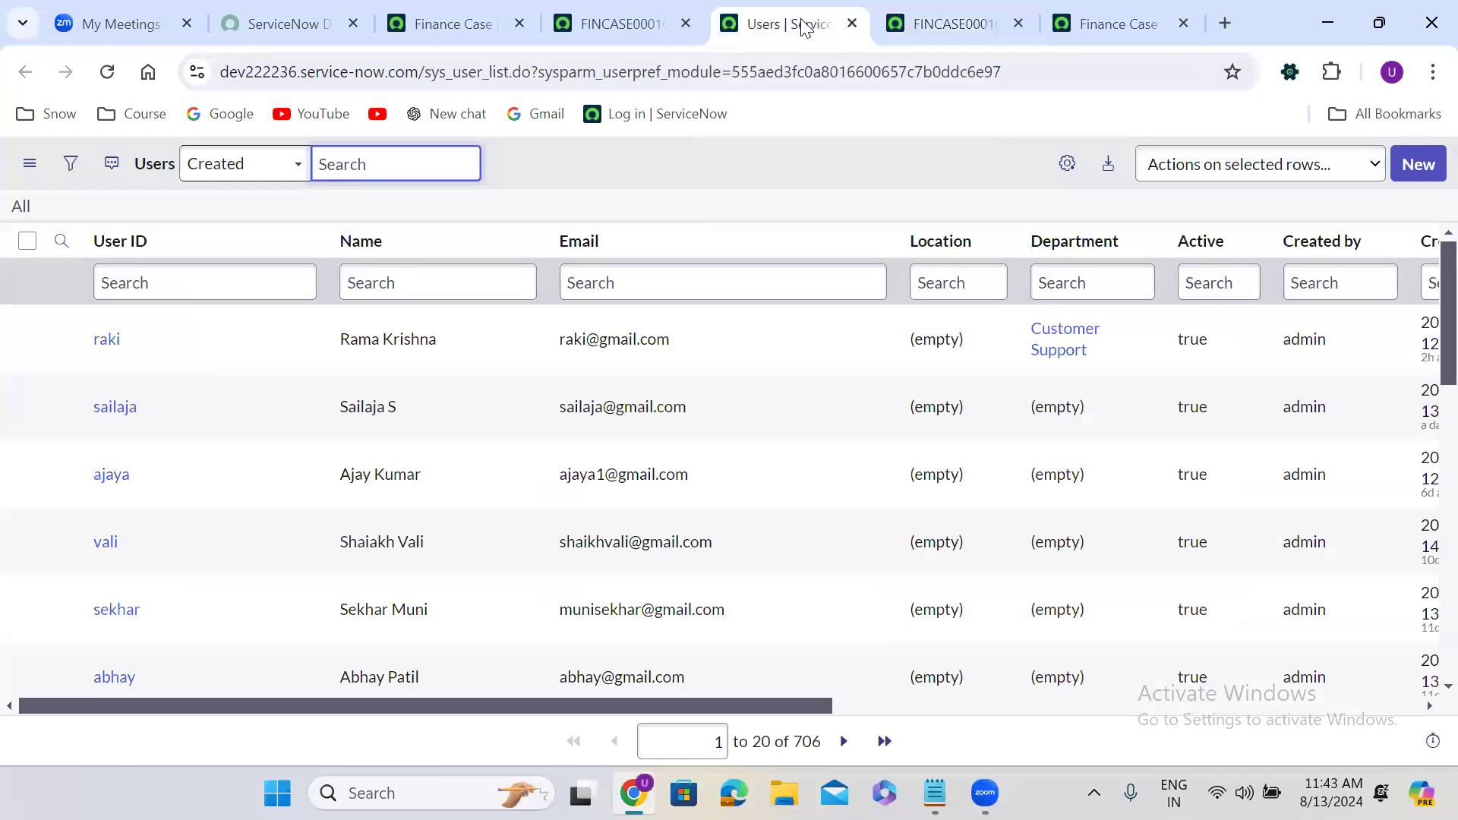
click(1414, 167)
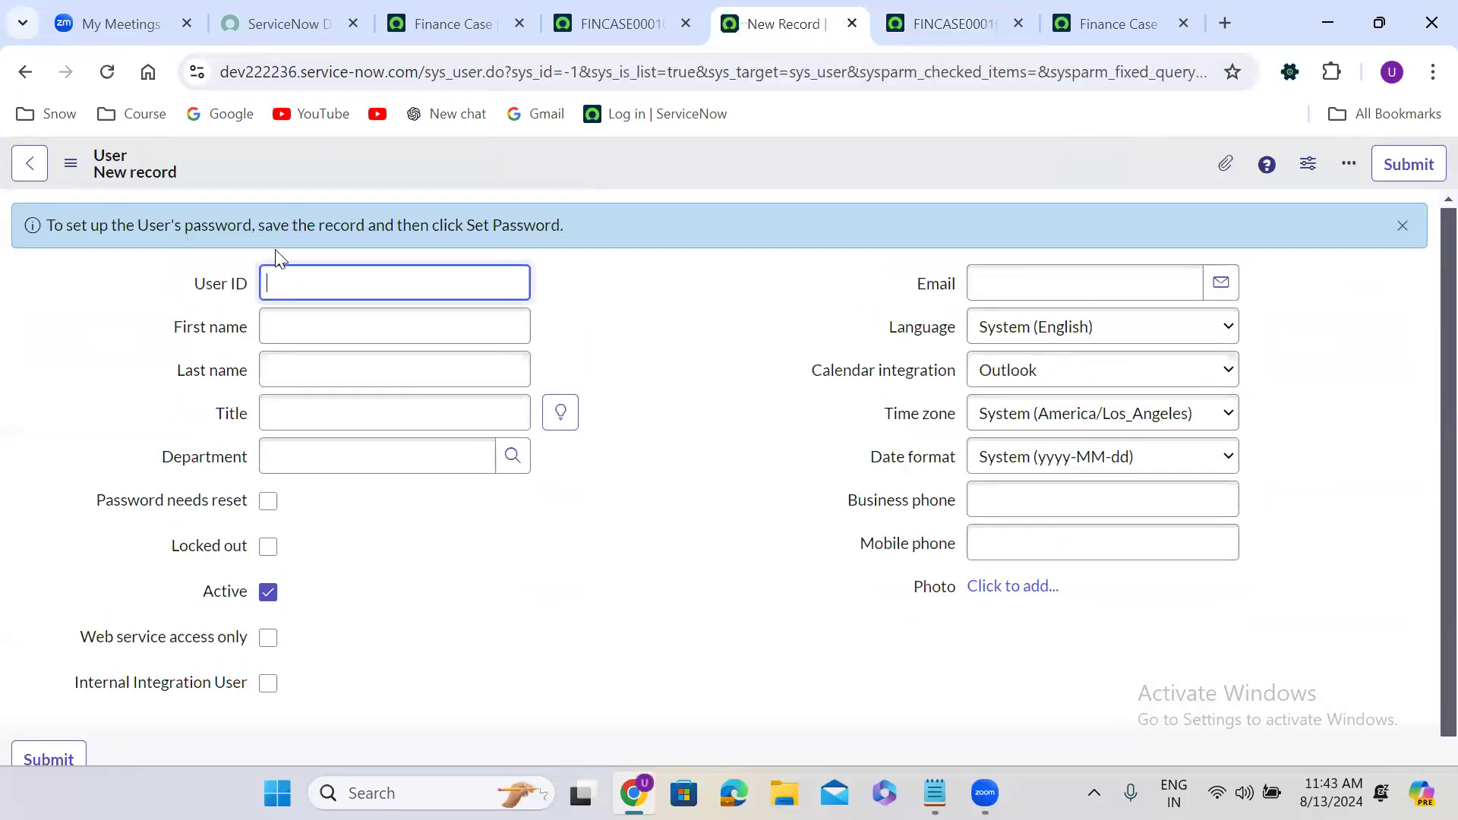
text(sruthi)
click(308, 326)
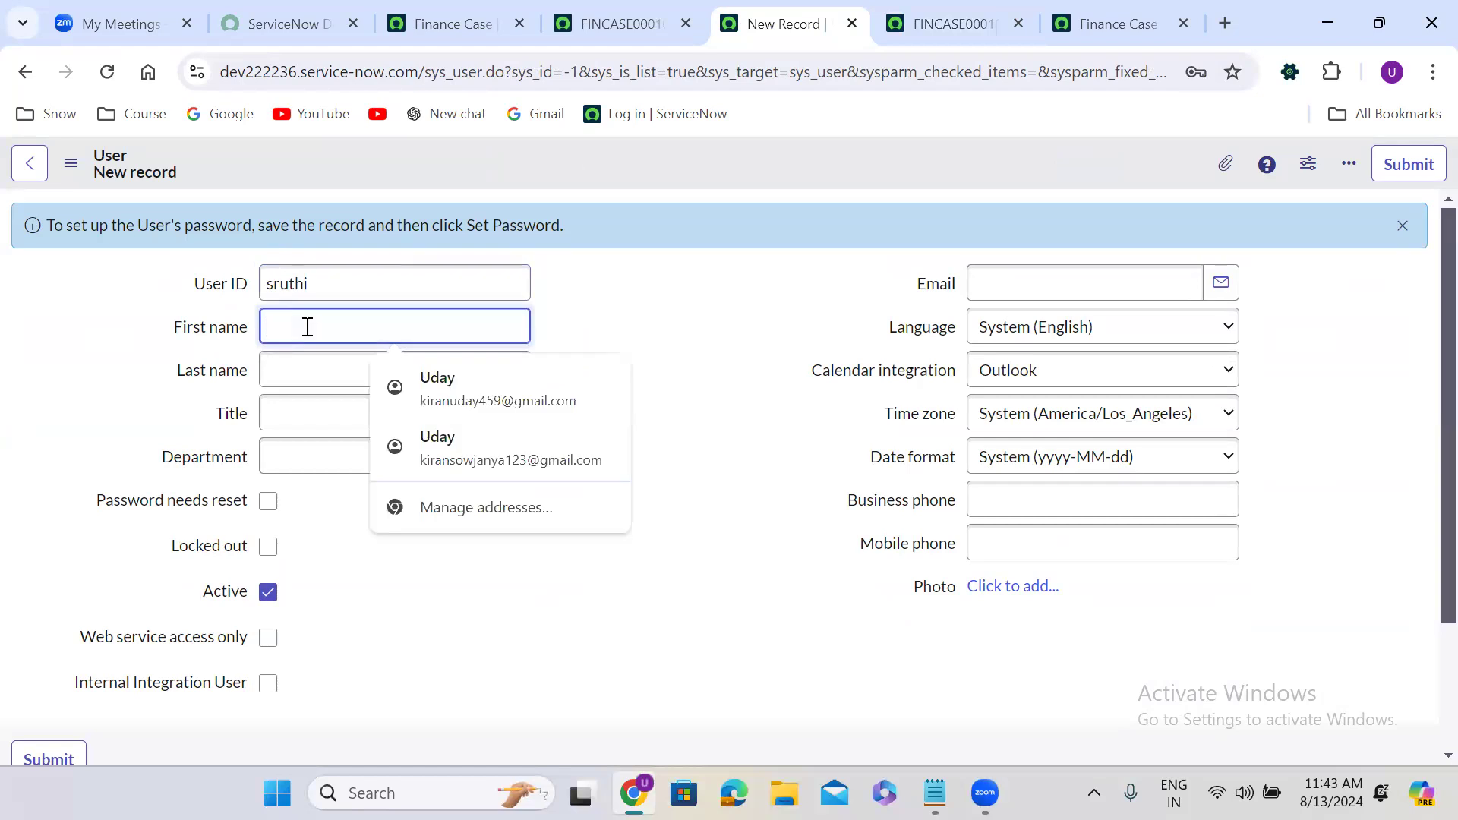
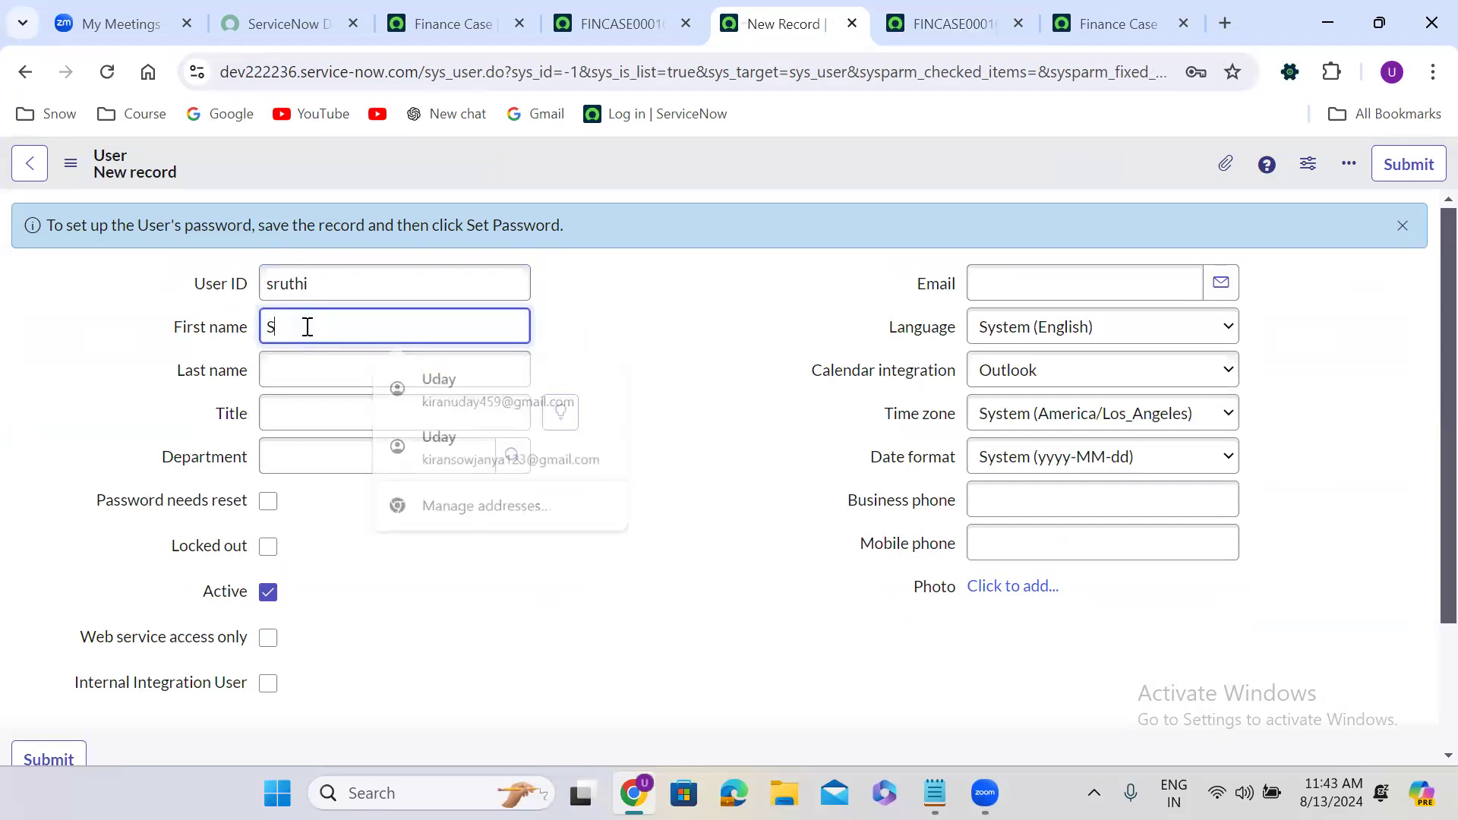
click(307, 372)
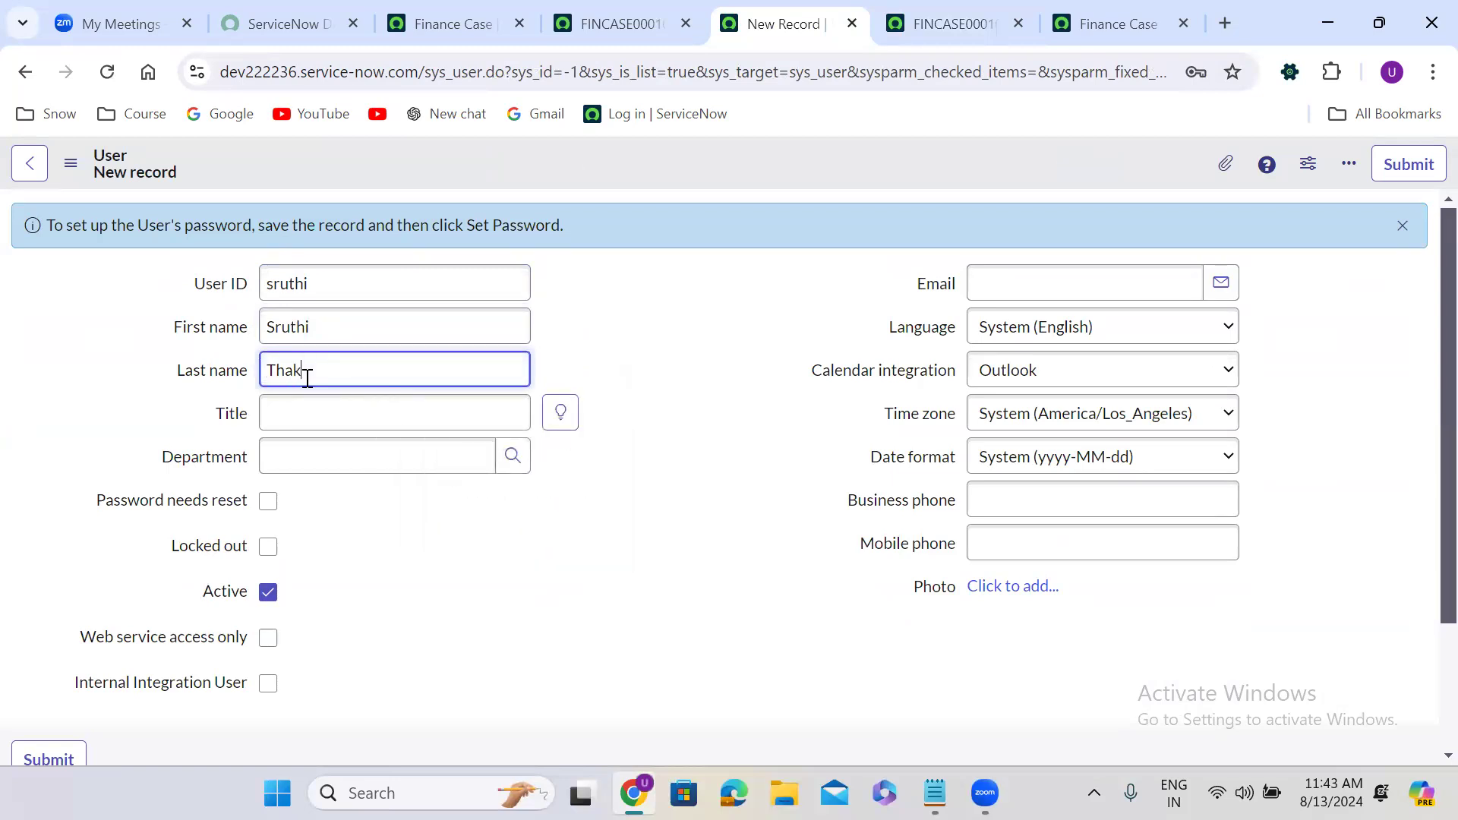
Fill in the new user's e-mail address and submit the user record.
click(969, 287)
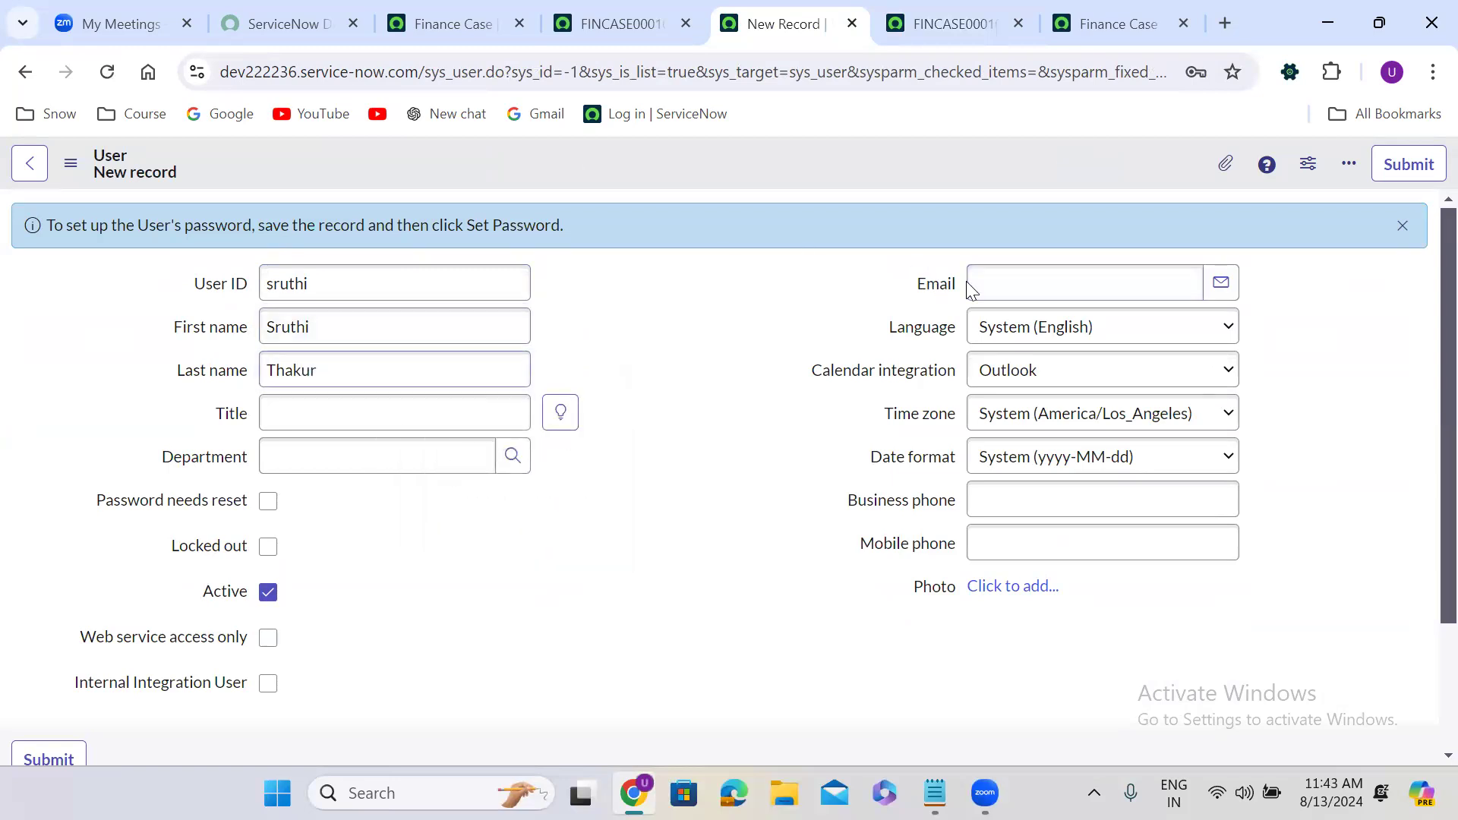
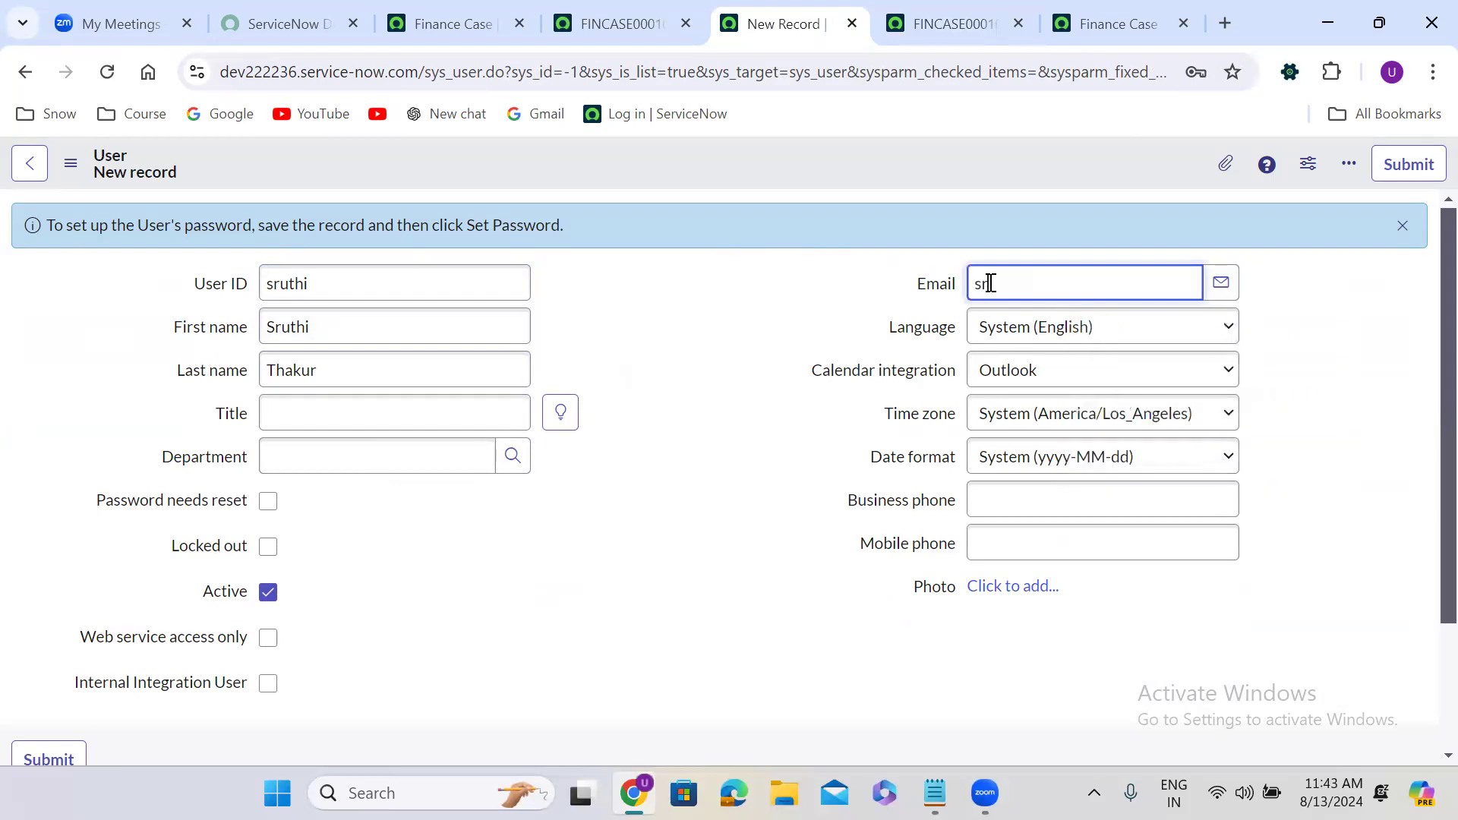
click(1383, 167)
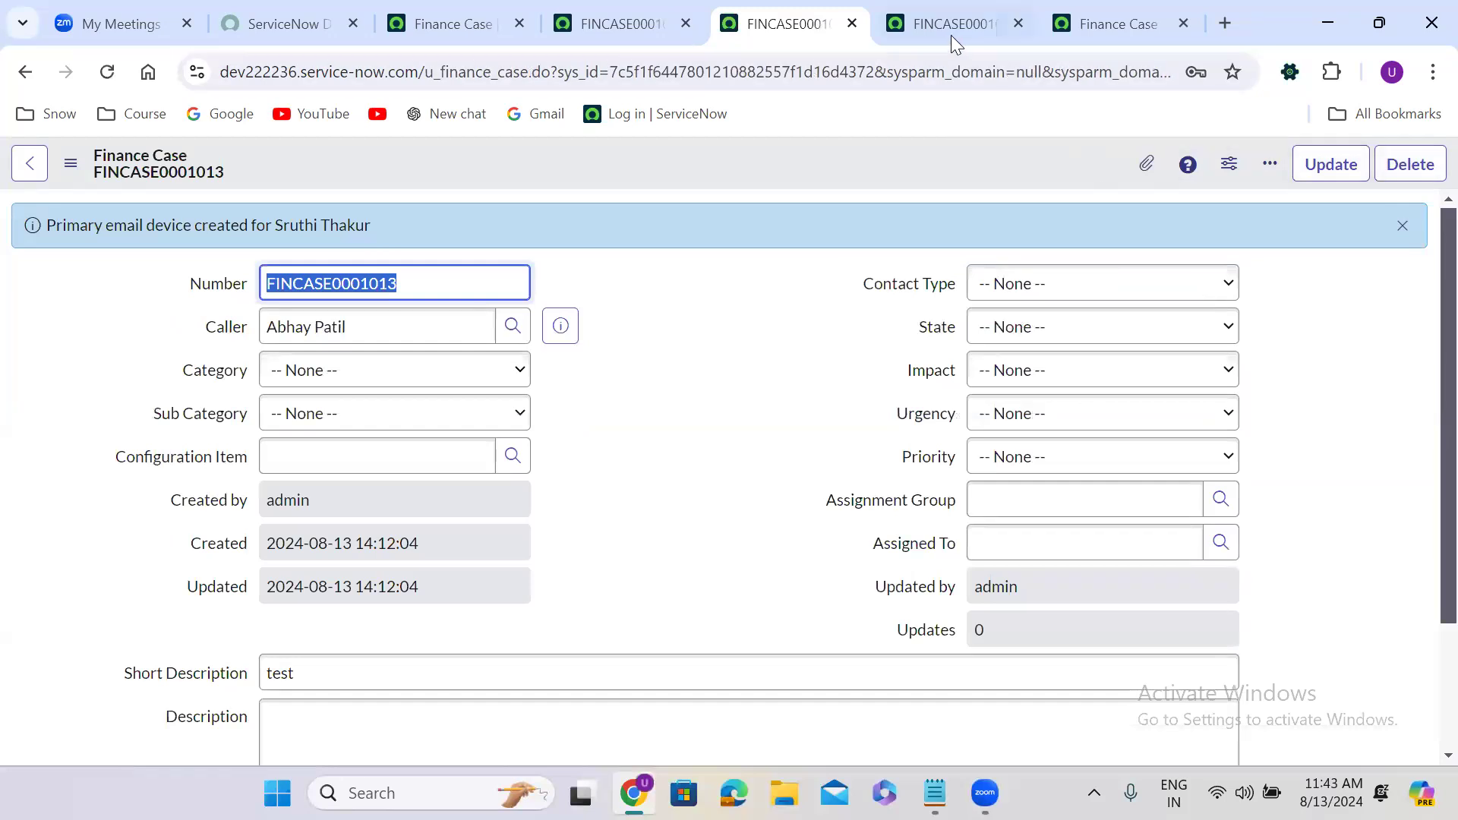
Replace FINCASE0001013's Caller with the newly created user via autocomplete.
click(973, 11)
click(397, 328)
key(ctrl+a)
text(sru)
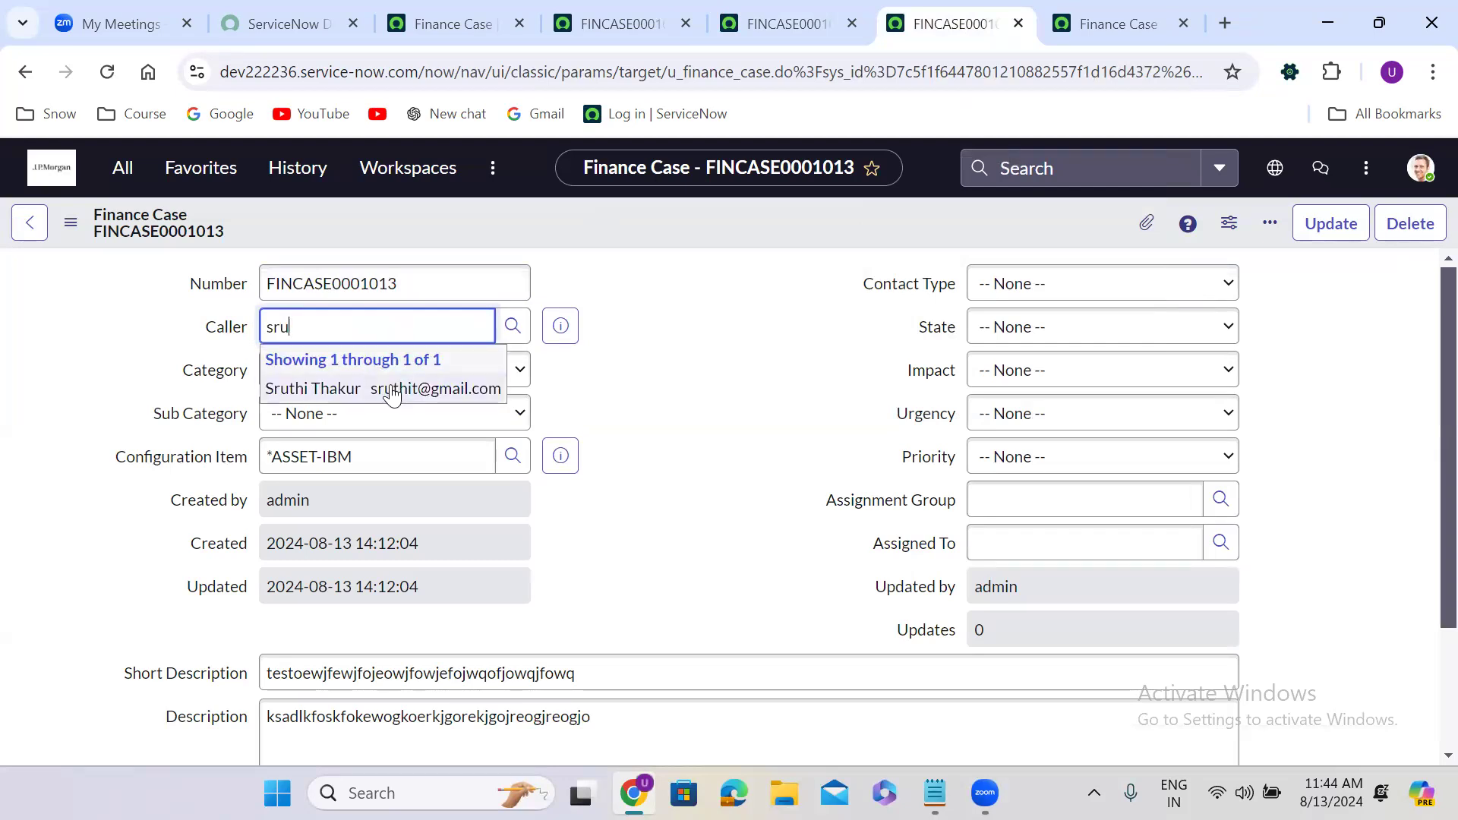
click(391, 384)
Inspect the Category, Sub Category and Contact Type dropdown options.
click(728, 369)
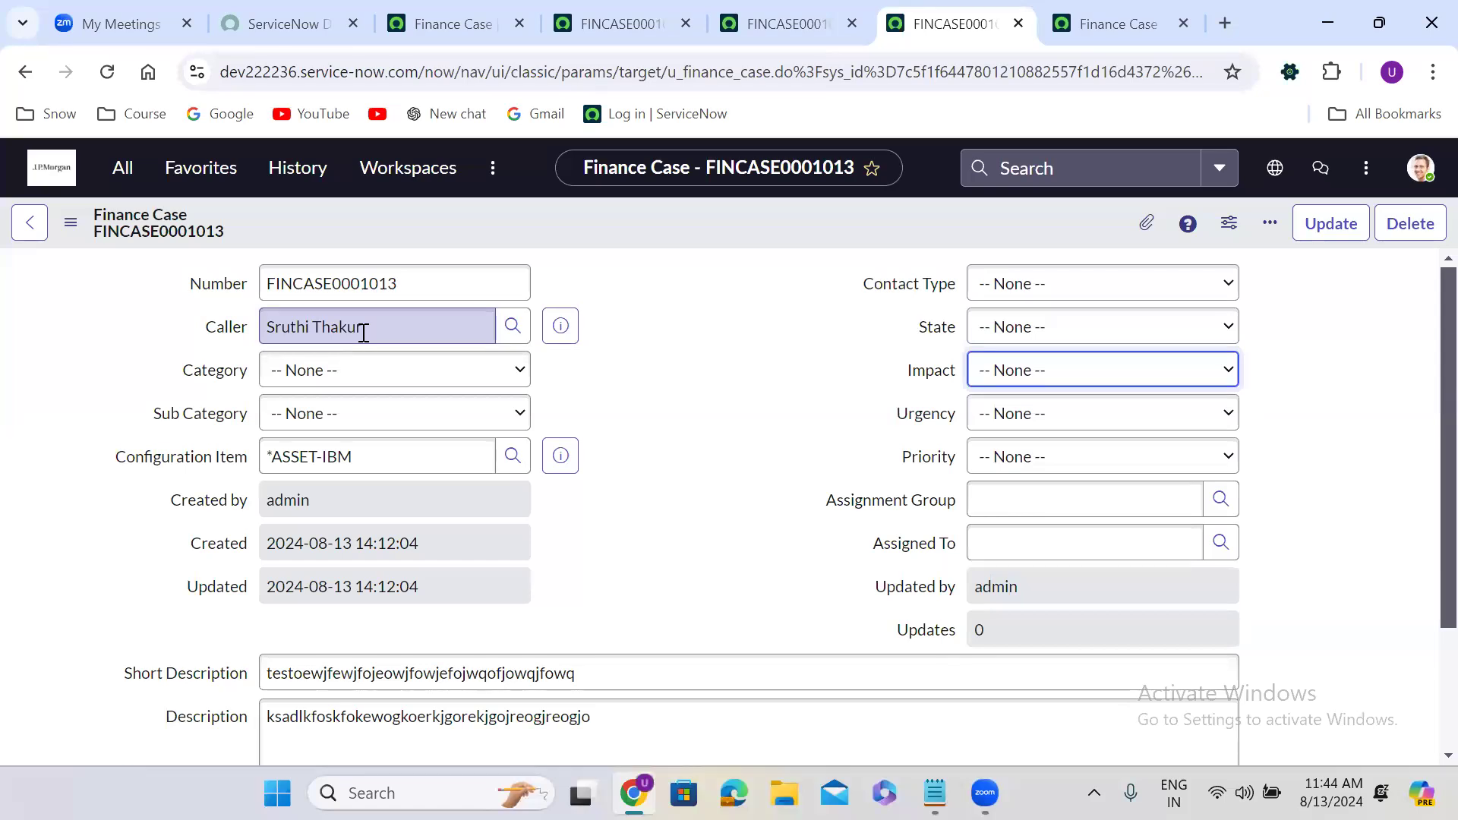
click(608, 357)
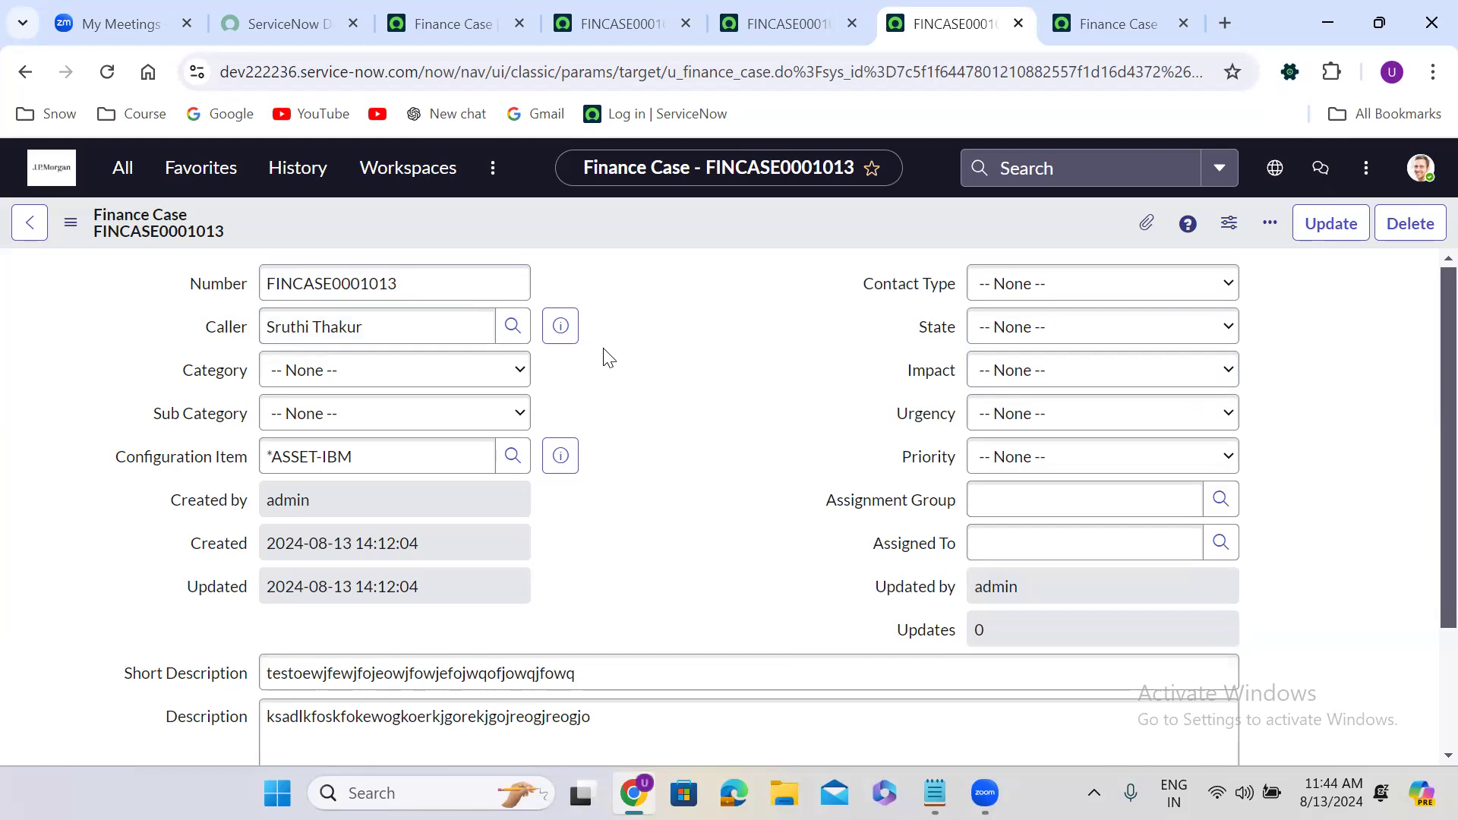
click(577, 674)
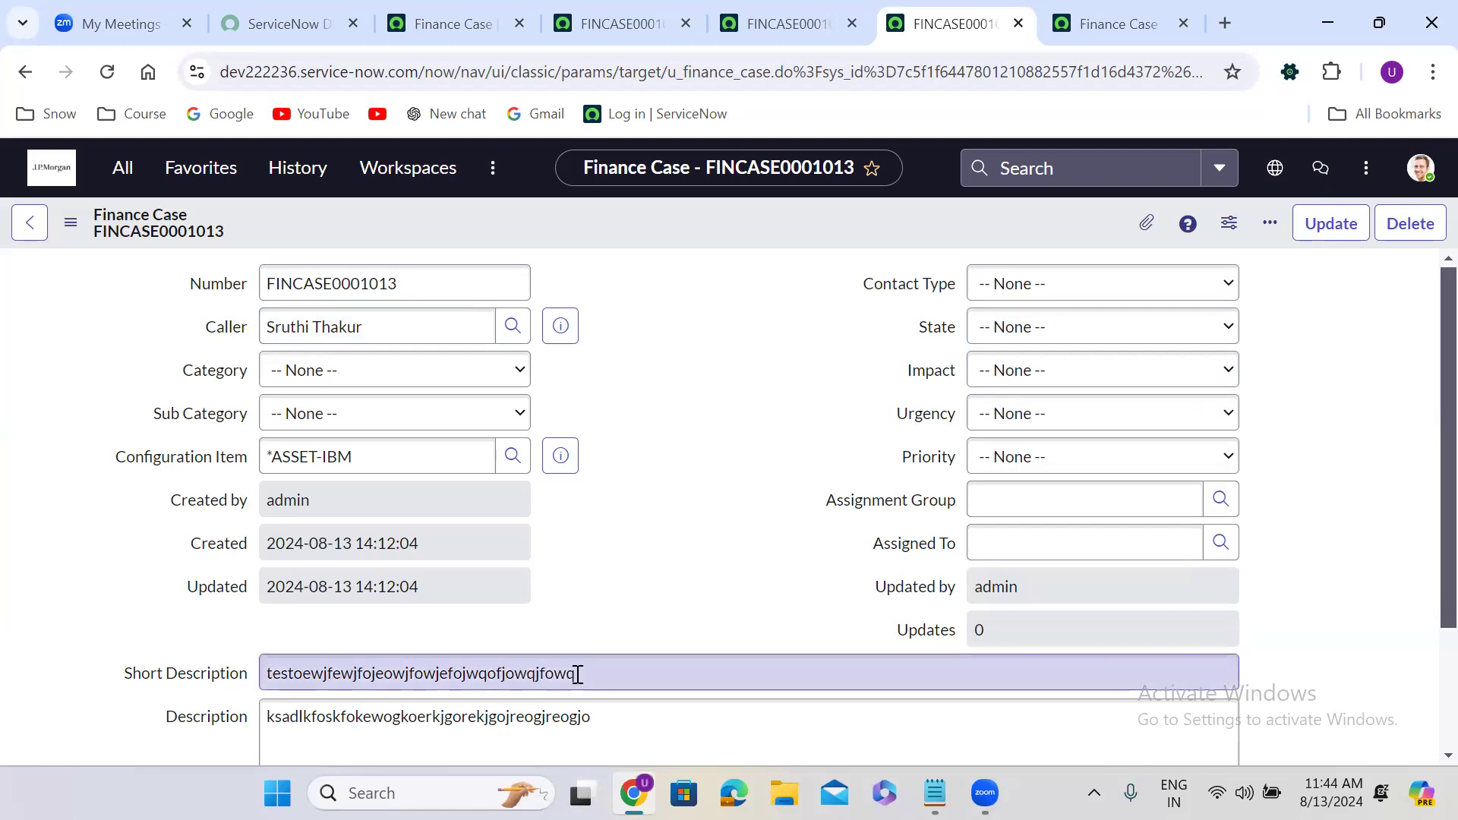
click(502, 371)
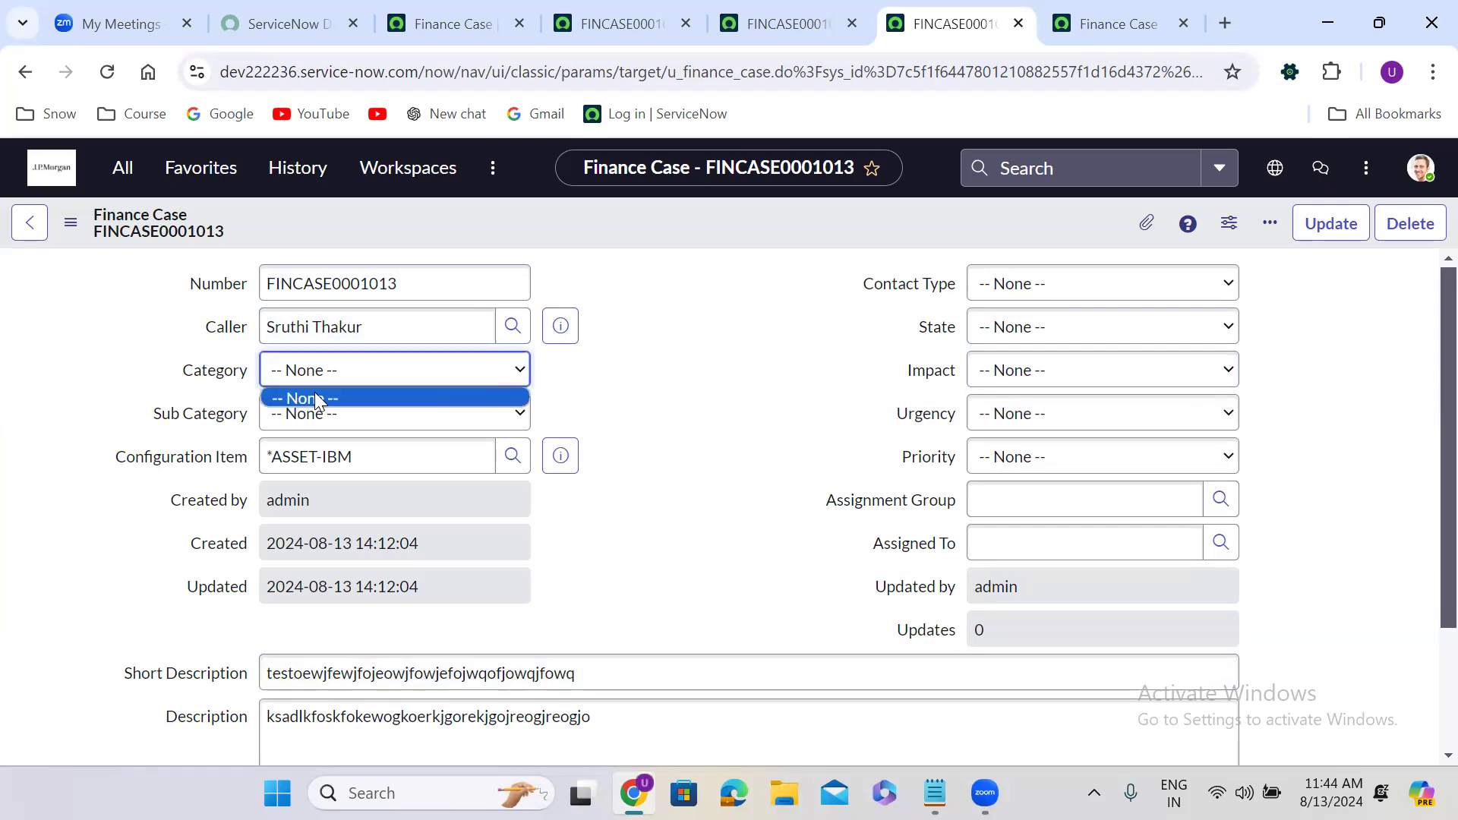
click(342, 393)
click(346, 410)
click(345, 408)
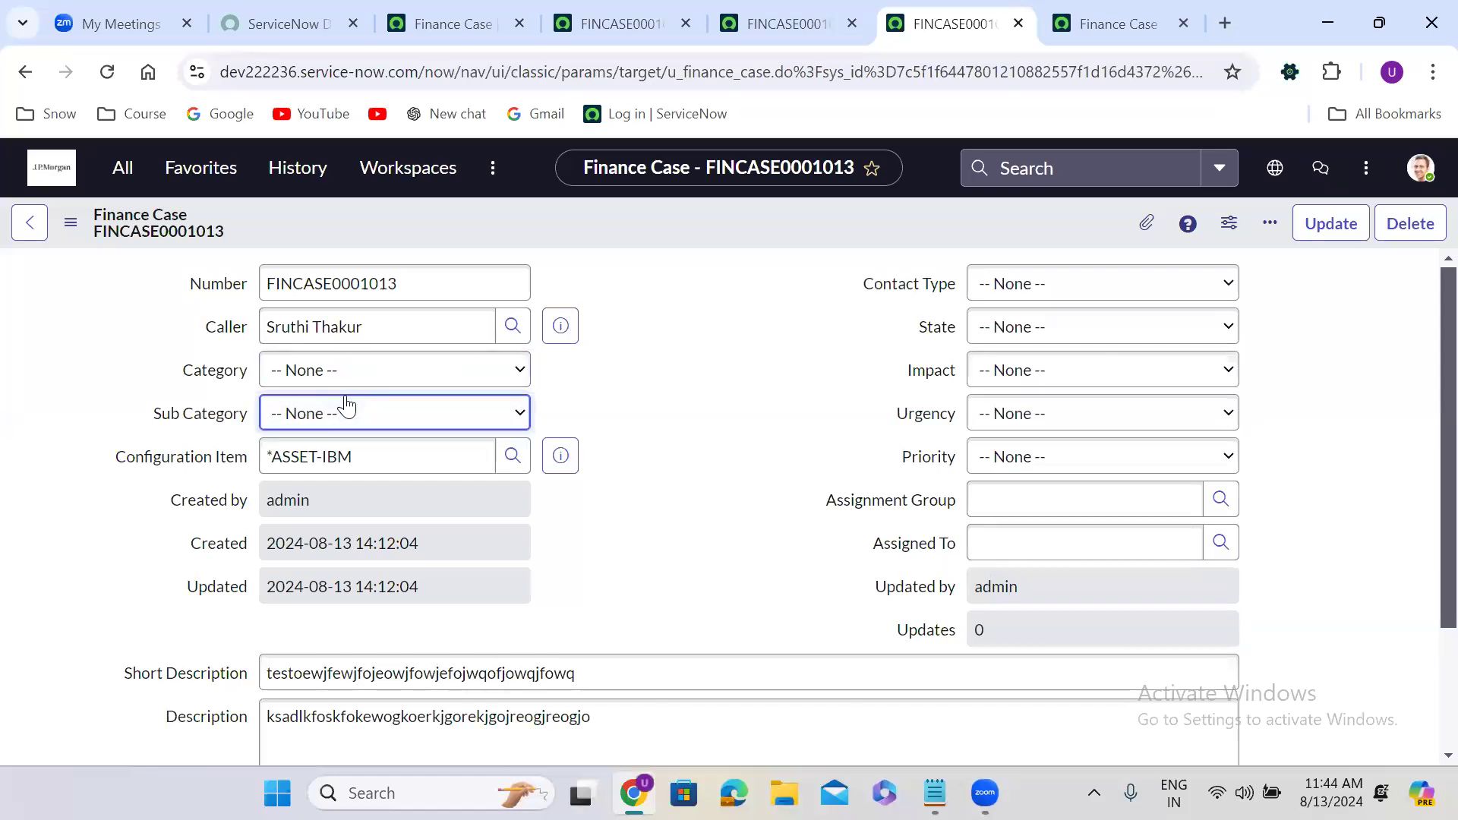
click(1064, 284)
click(1064, 283)
Inspect the State, Impact, Urgency and Priority dropdowns, finding only -- None -- choices.
click(1043, 325)
click(1034, 327)
click(1030, 368)
click(1030, 369)
click(1031, 414)
click(1031, 436)
click(1036, 462)
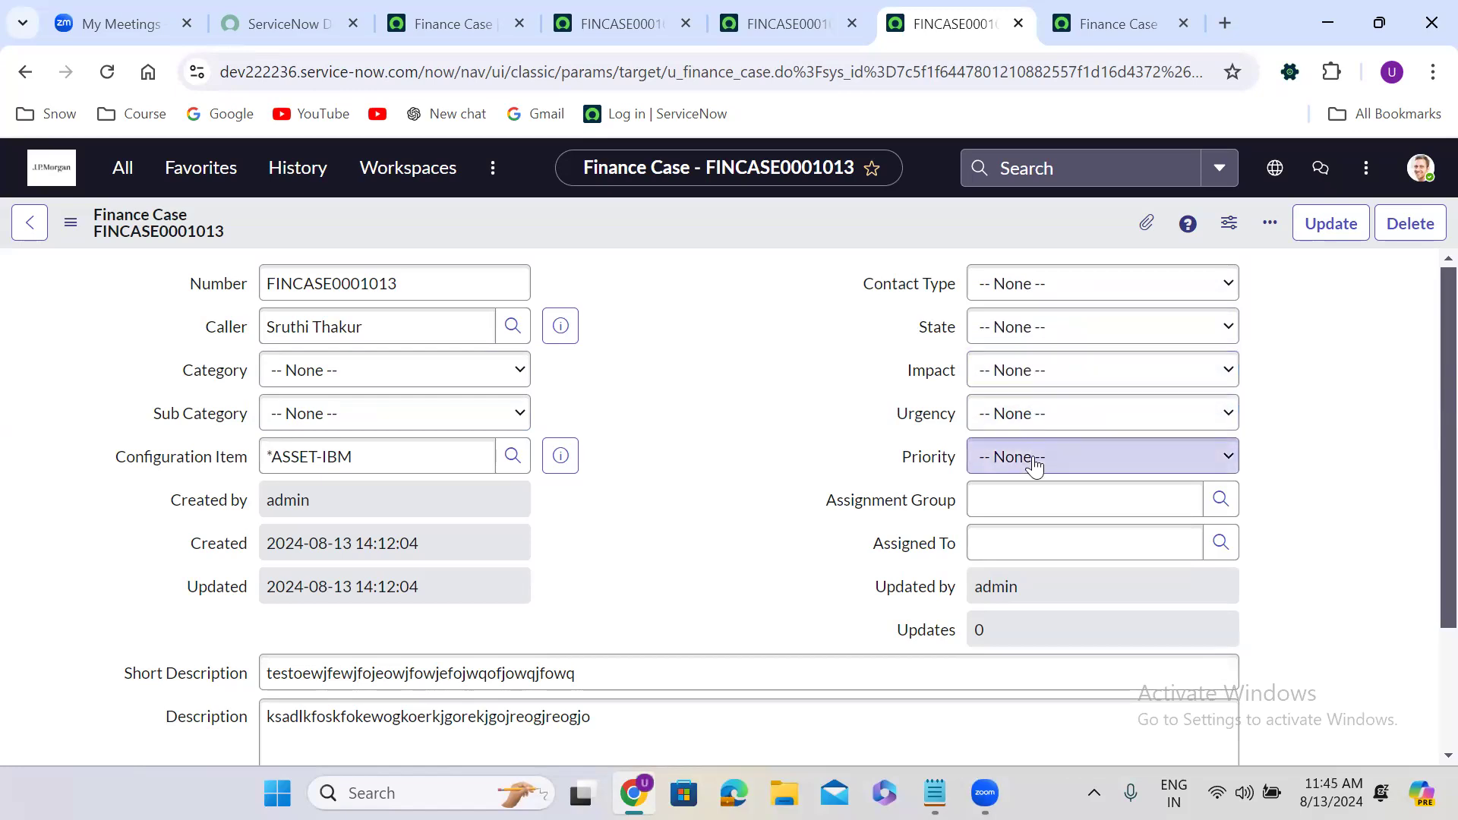
click(1035, 463)
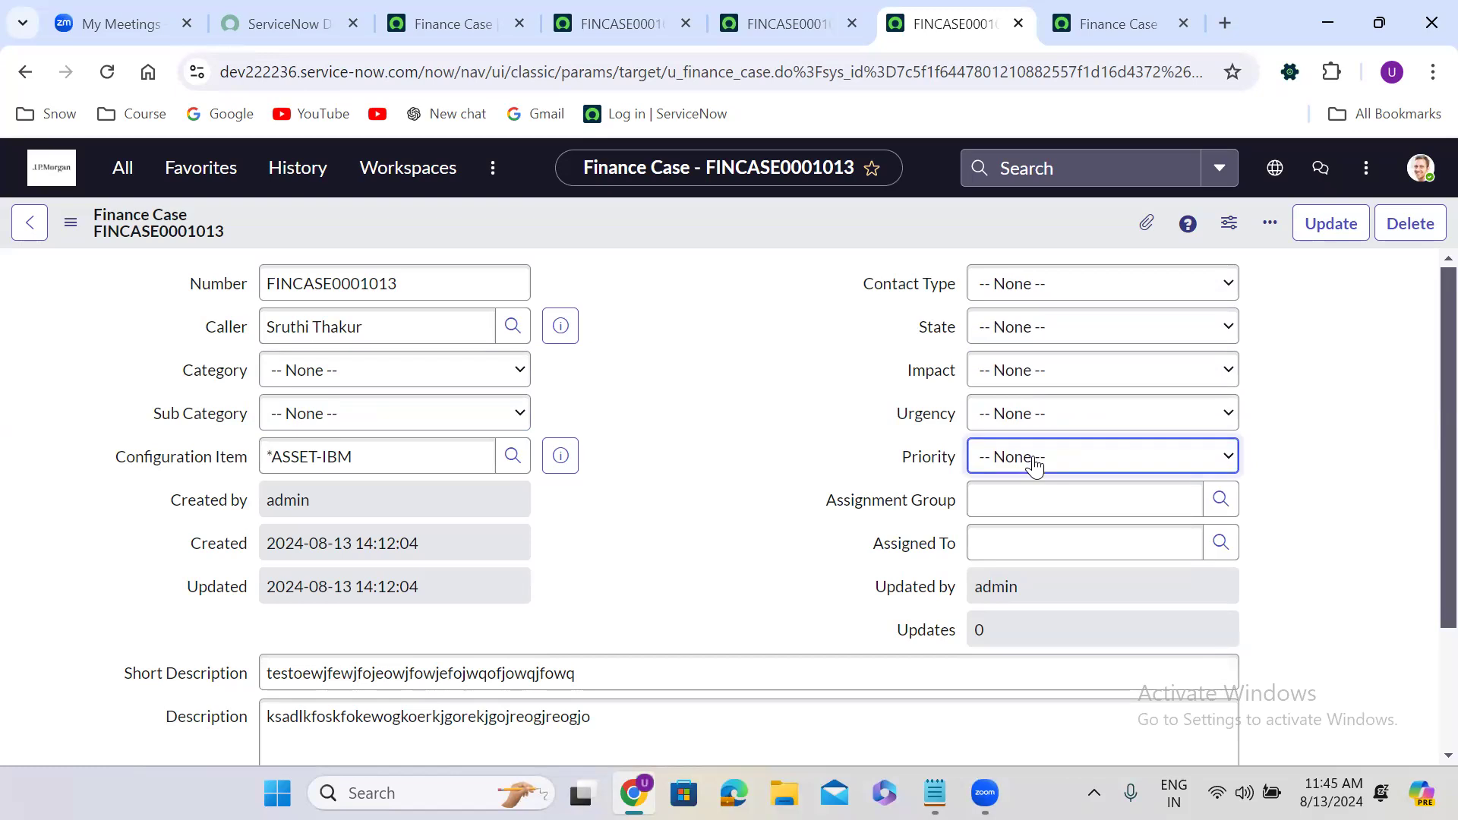
click(660, 408)
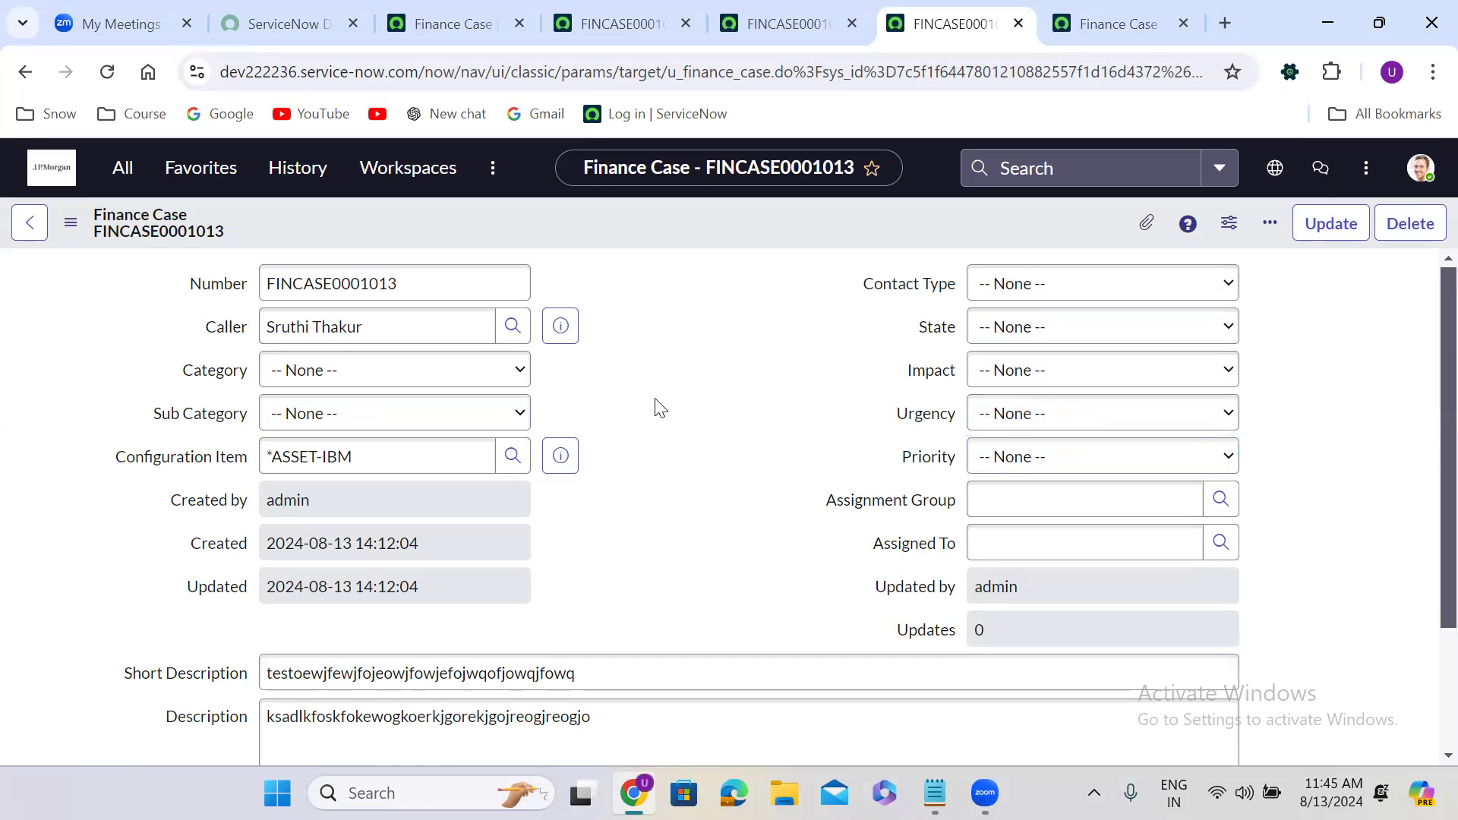
In Form Builder, open the Category field's choice editor from its Choices properties.
click(1101, 12)
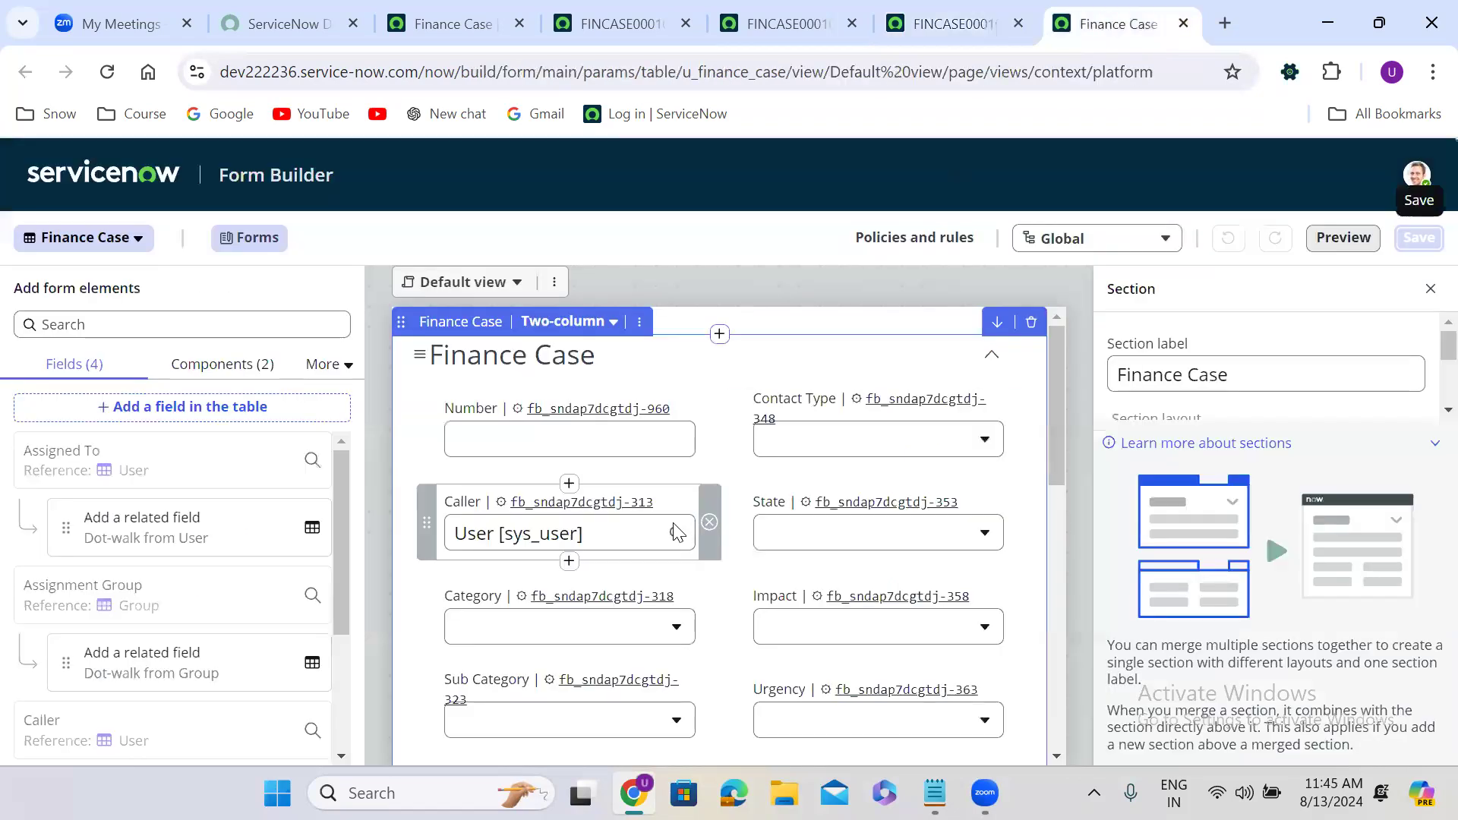
click(516, 604)
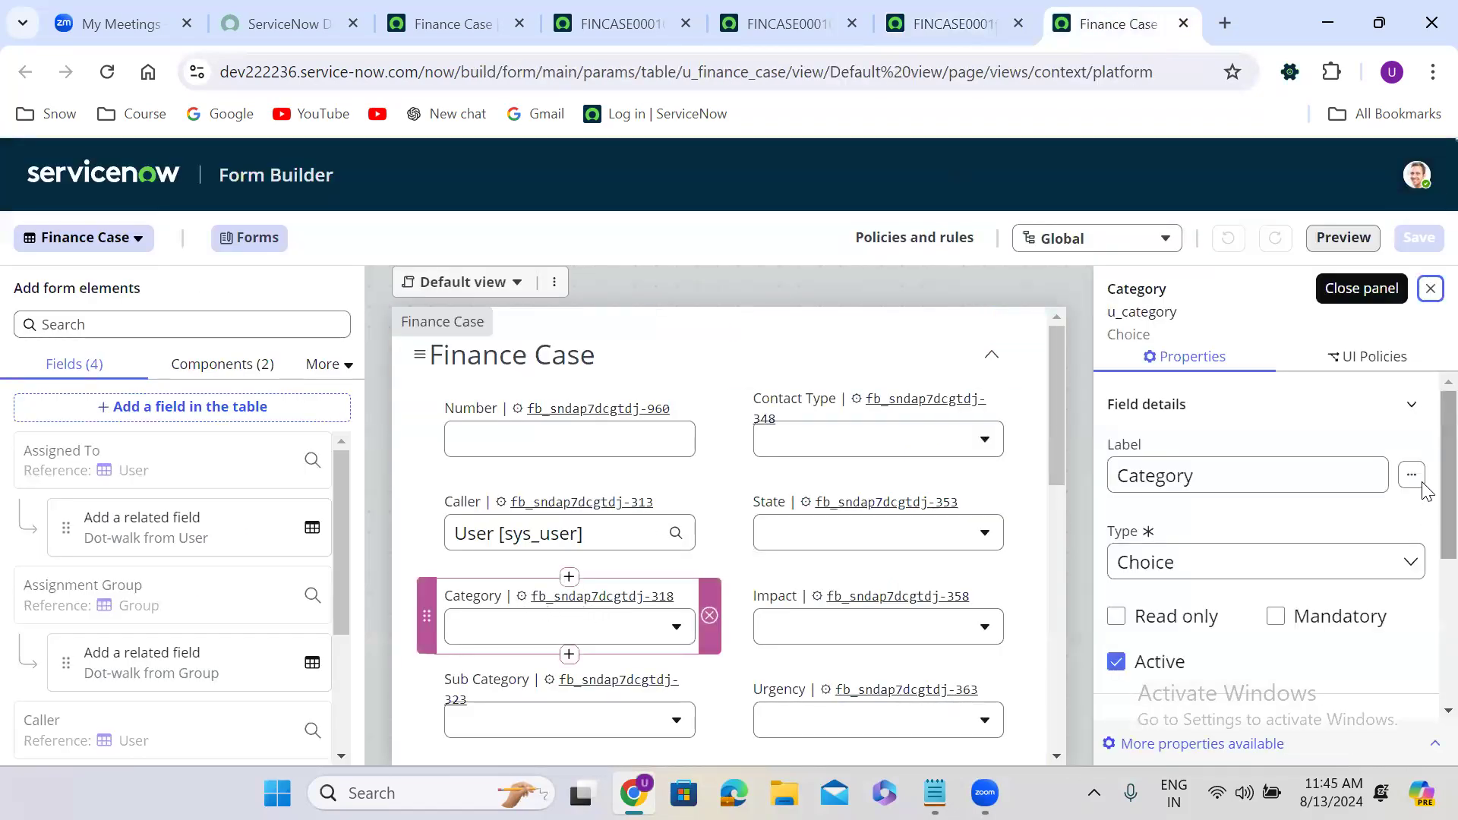
scroll(1428, 552, down, 1)
scroll(1425, 592, down, 3)
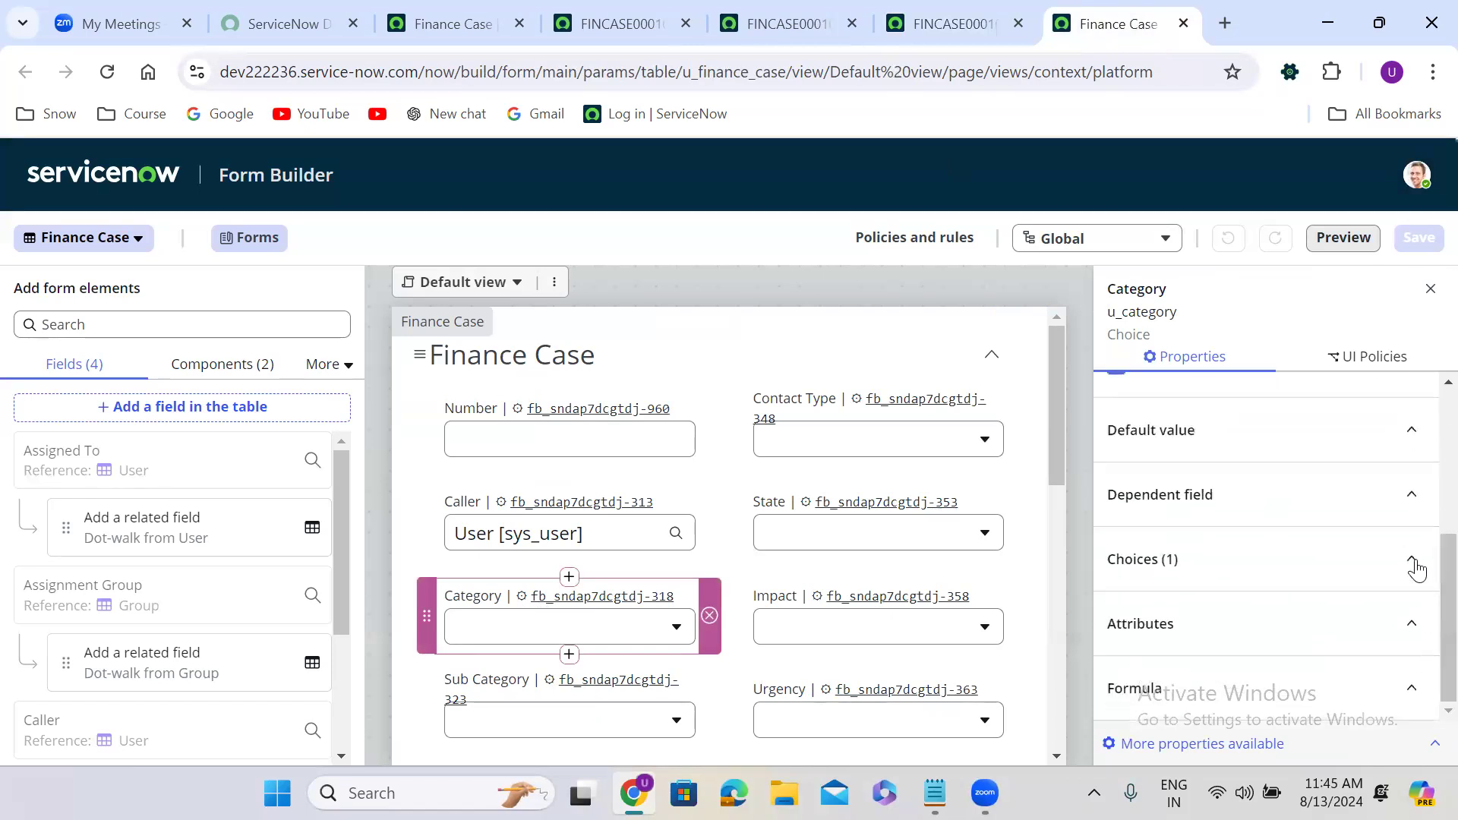
click(1412, 562)
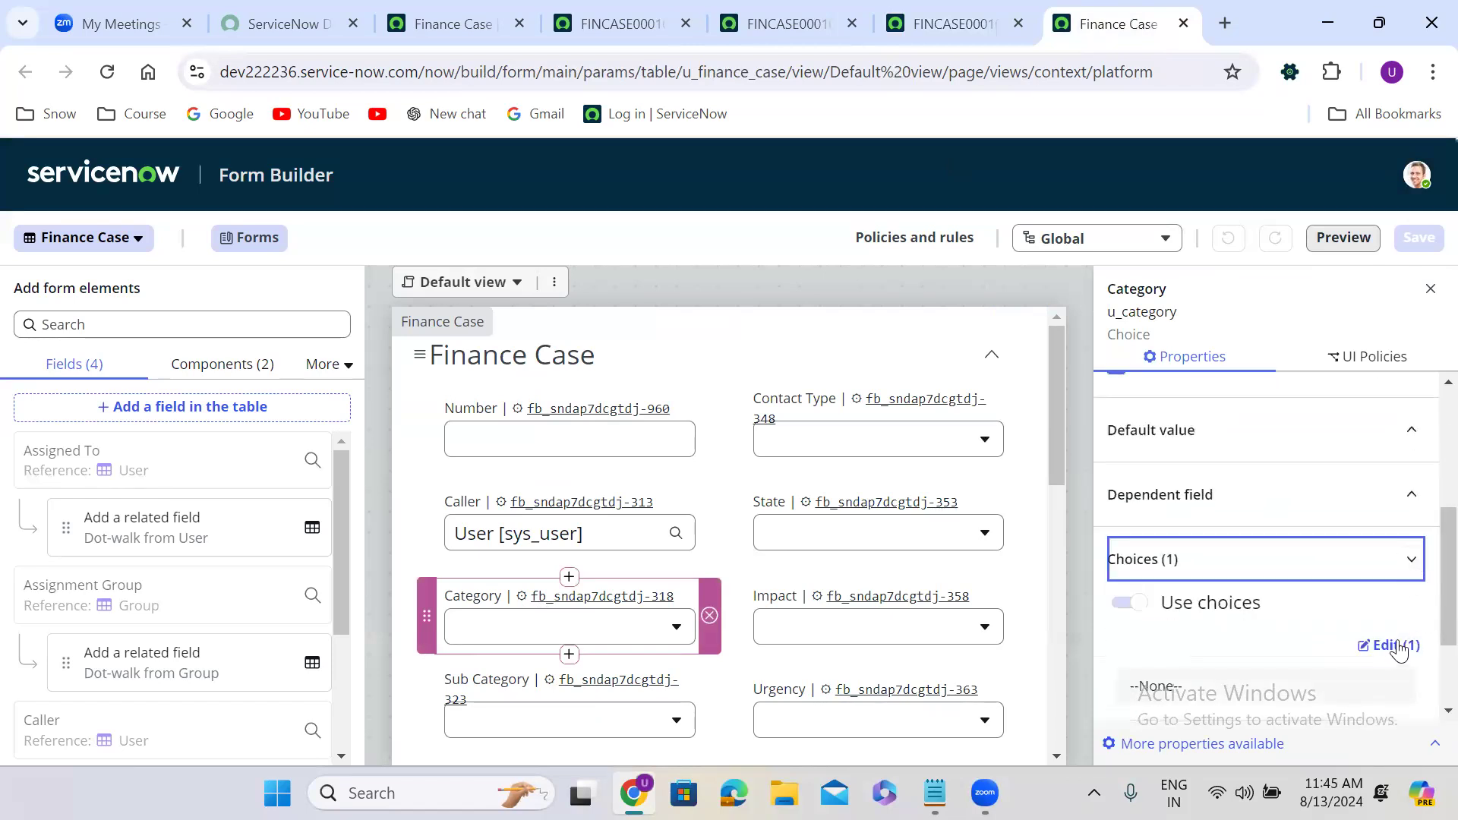
click(1392, 647)
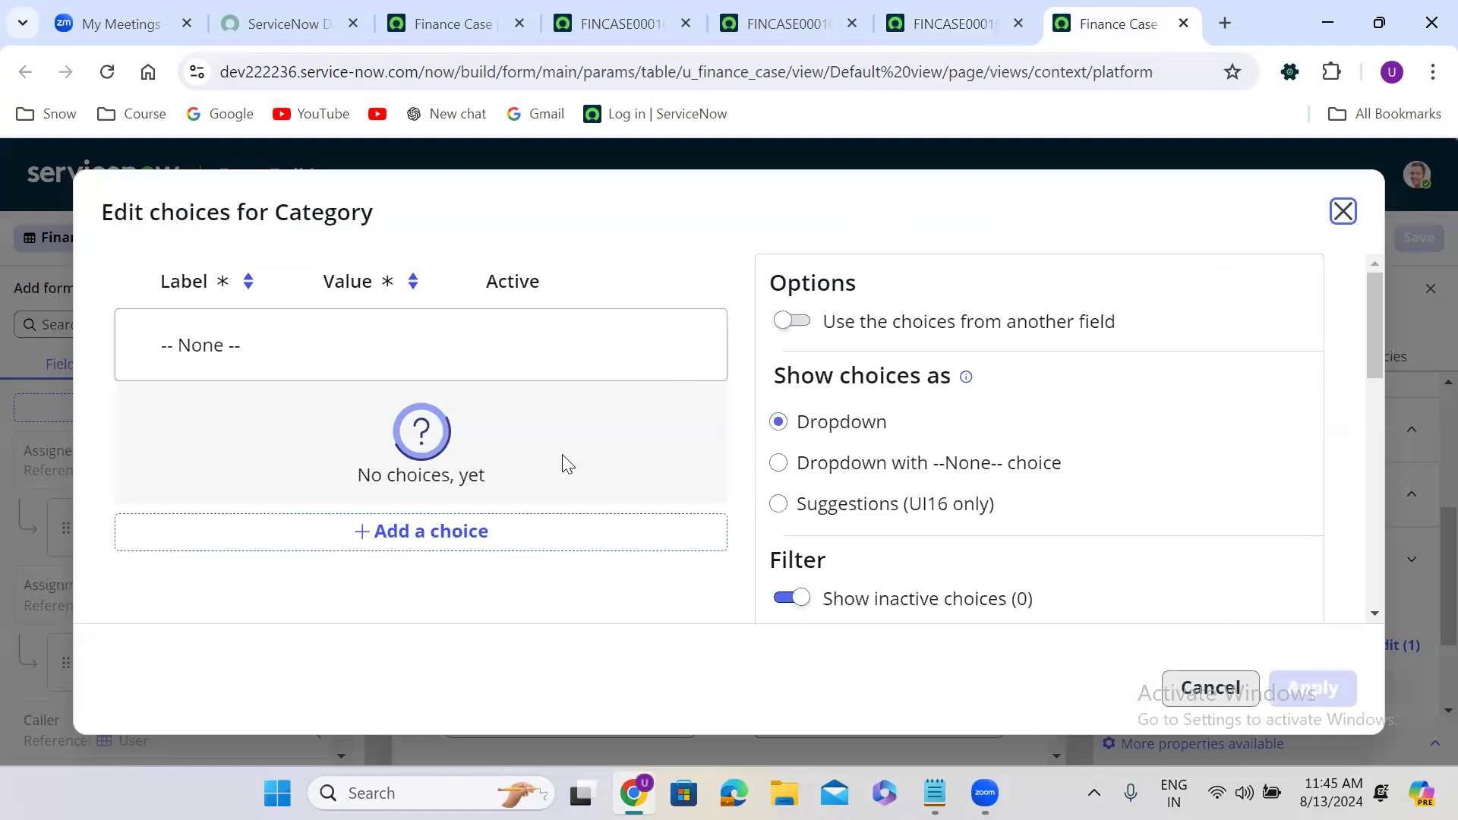
Add five blank choice rows to the Category choice editor.
click(423, 538)
click(466, 495)
click(466, 577)
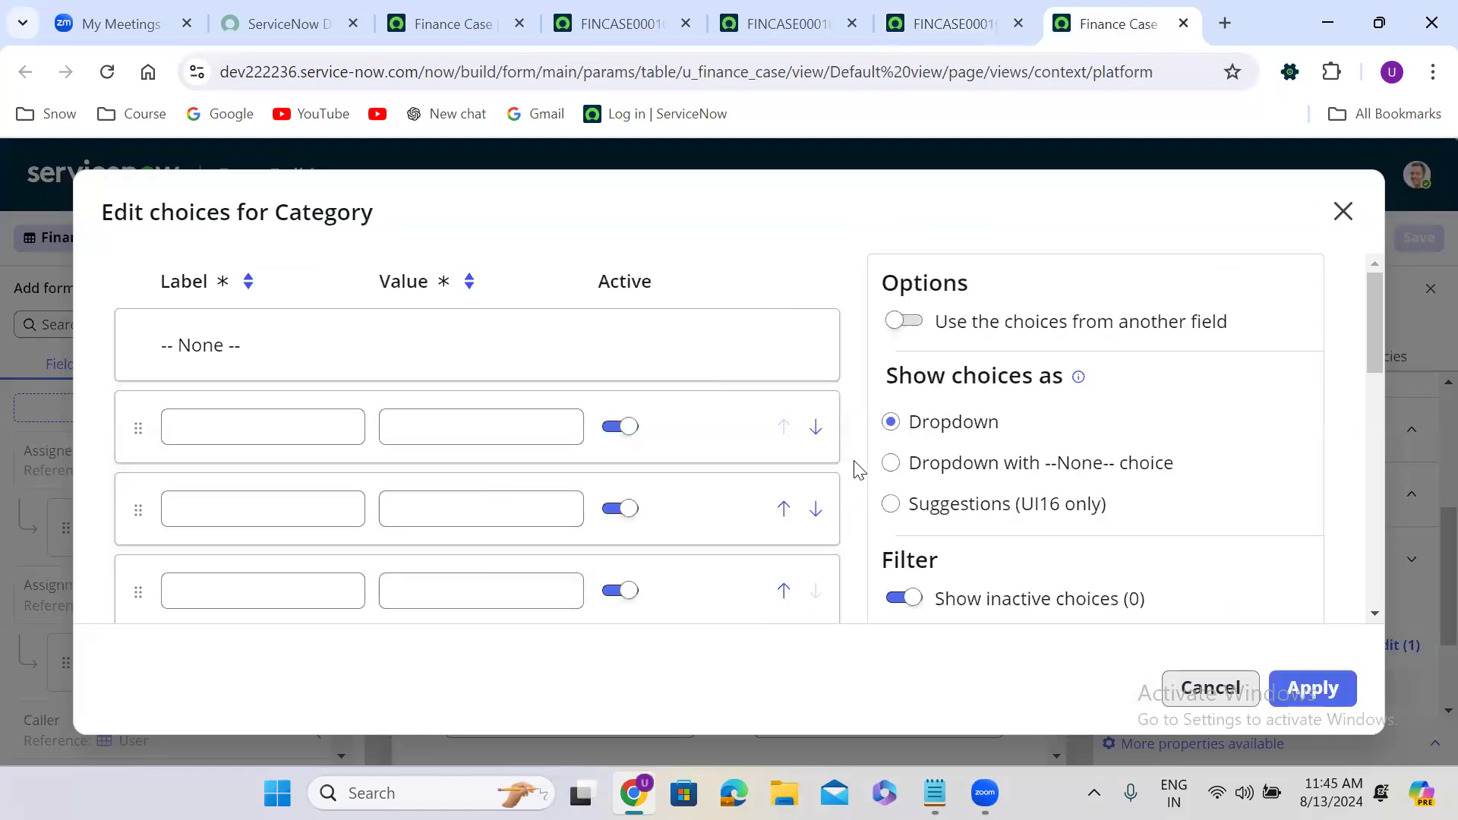
drag(1380, 324, 1378, 381)
click(555, 387)
click(481, 448)
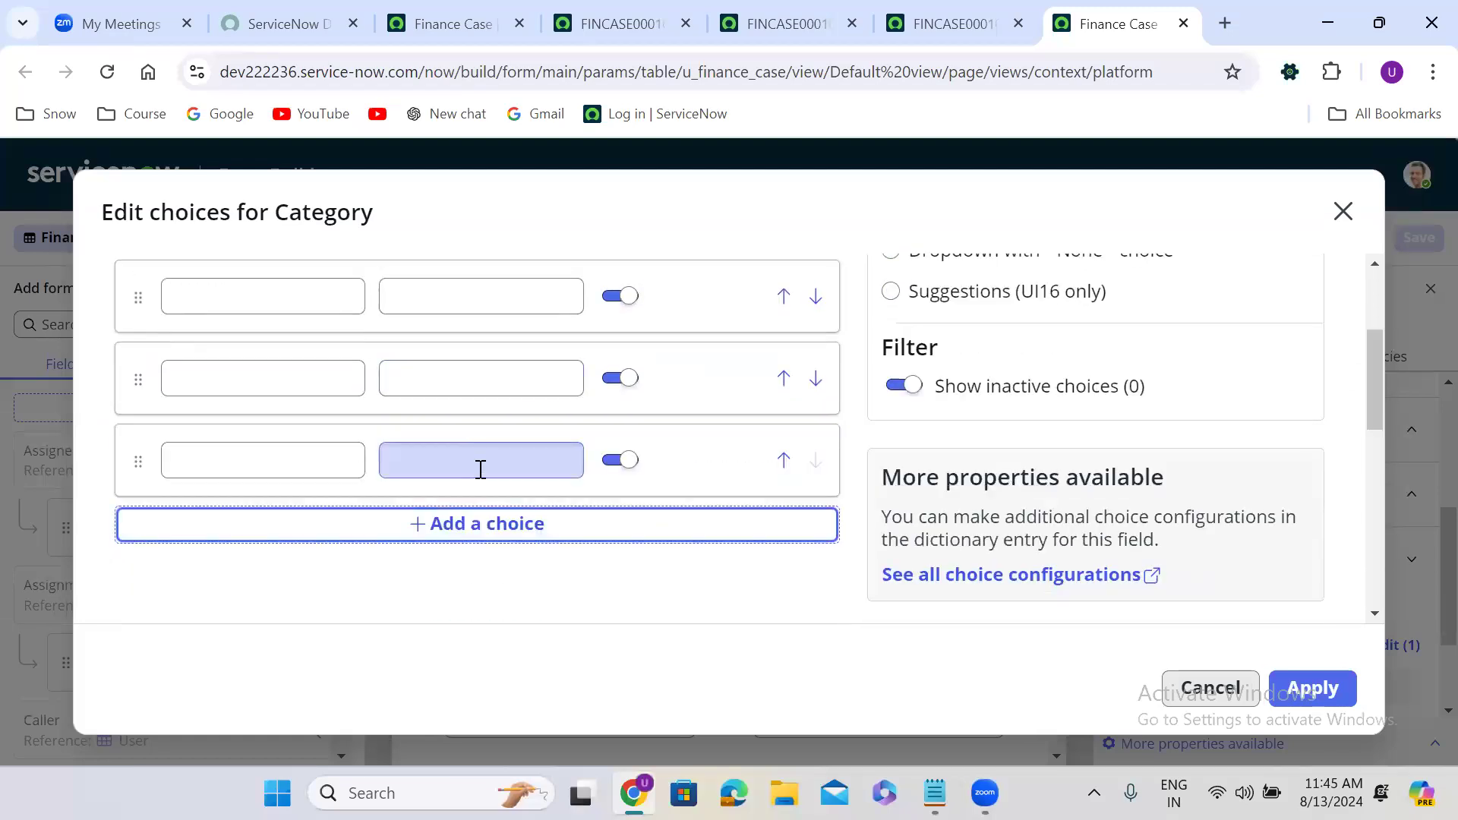
click(479, 528)
drag(1378, 410, 1379, 370)
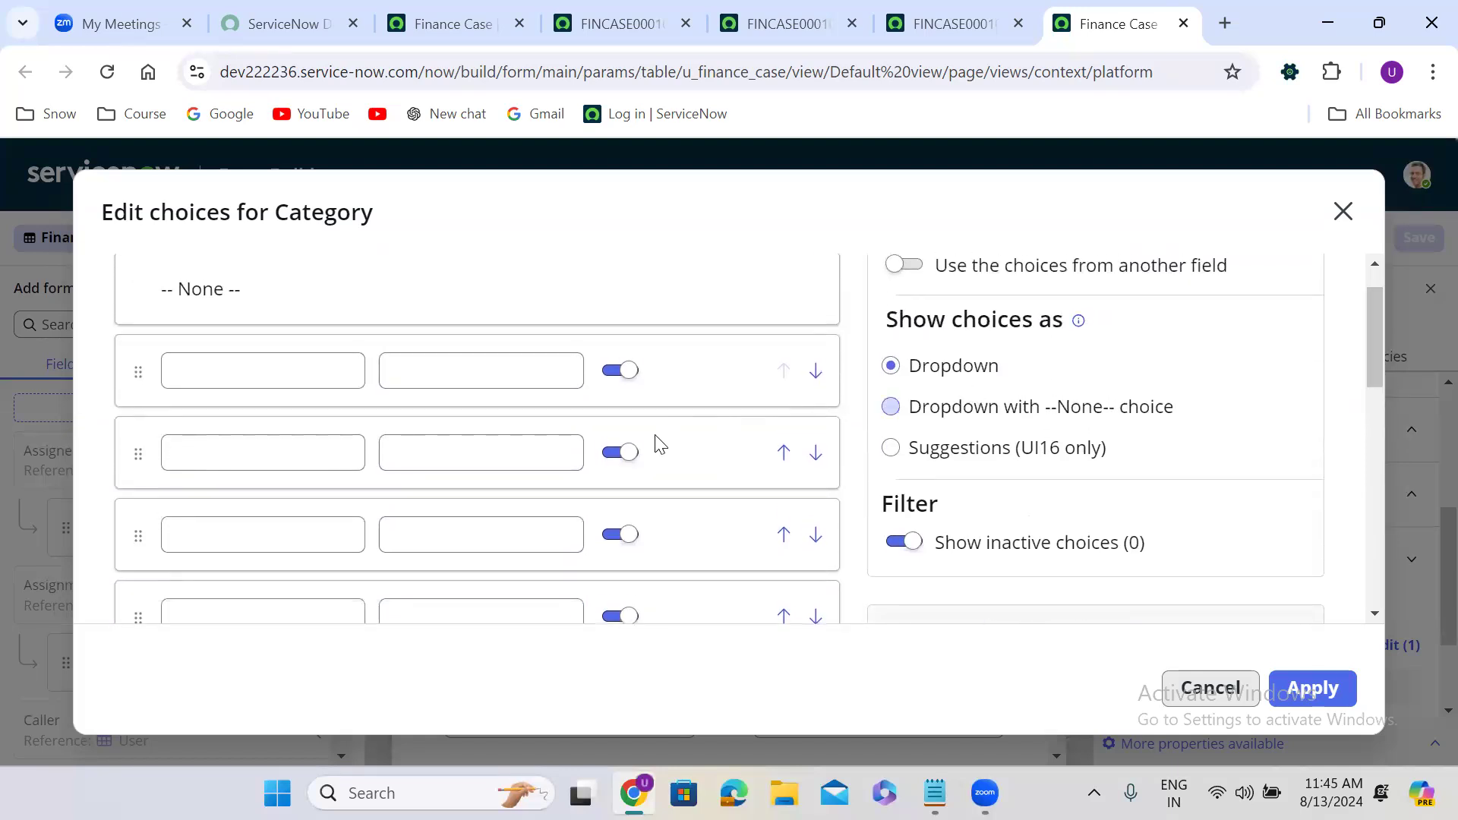
Label the first three Category choices Software, Hardware and Inquiry.
click(322, 368)
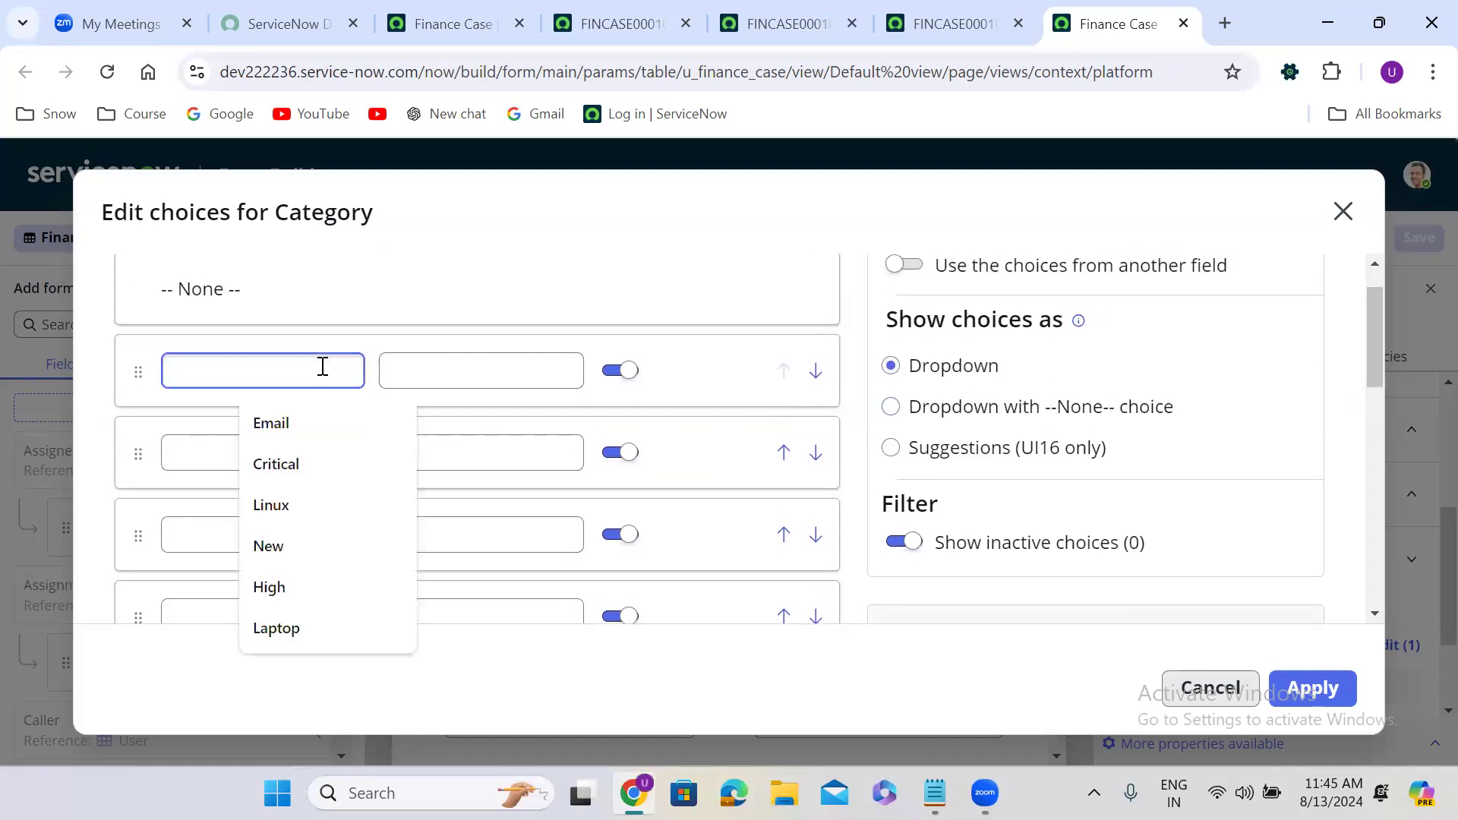
text(Software)
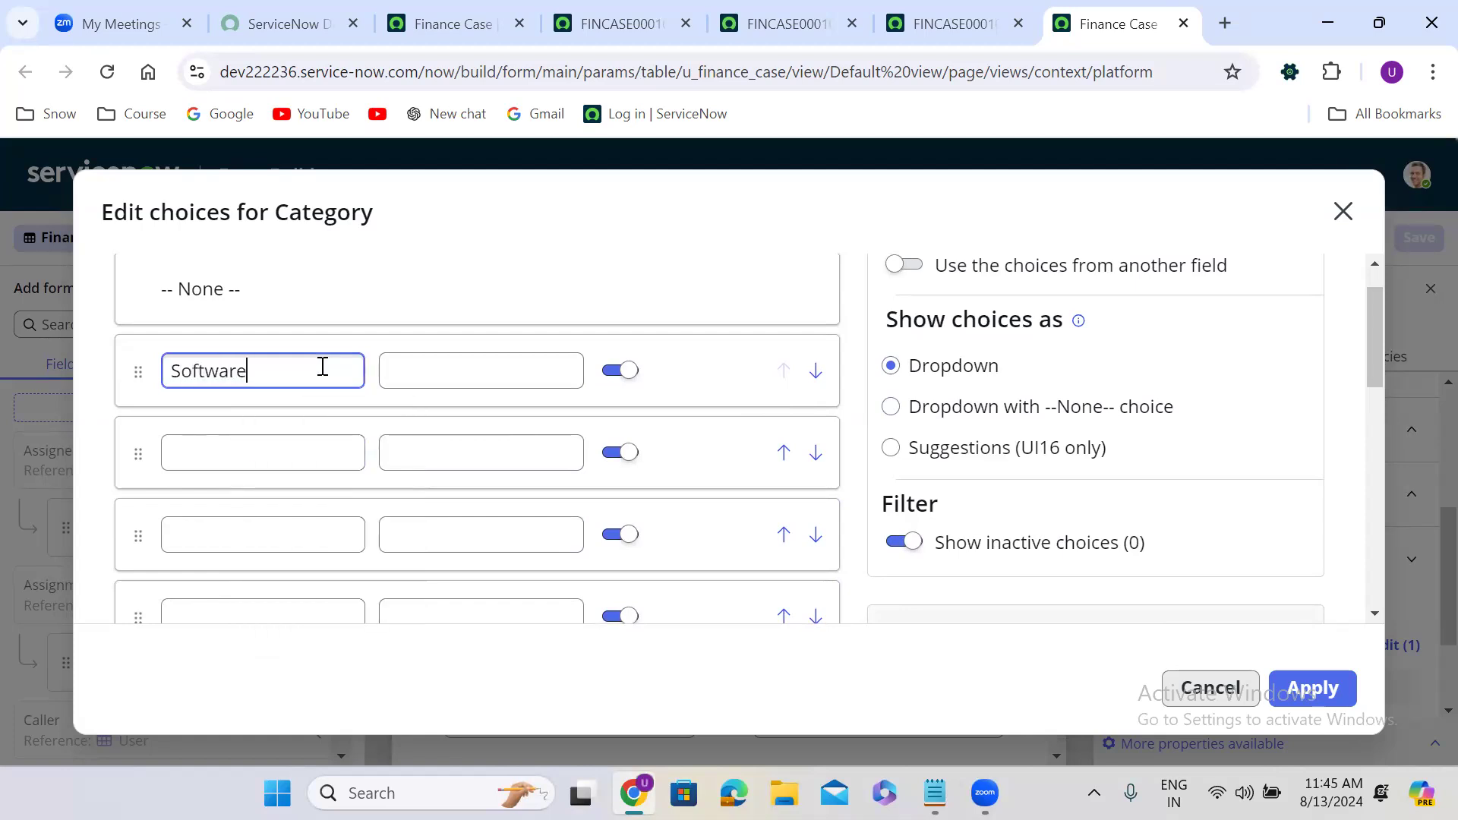
click(233, 450)
text(Hardware)
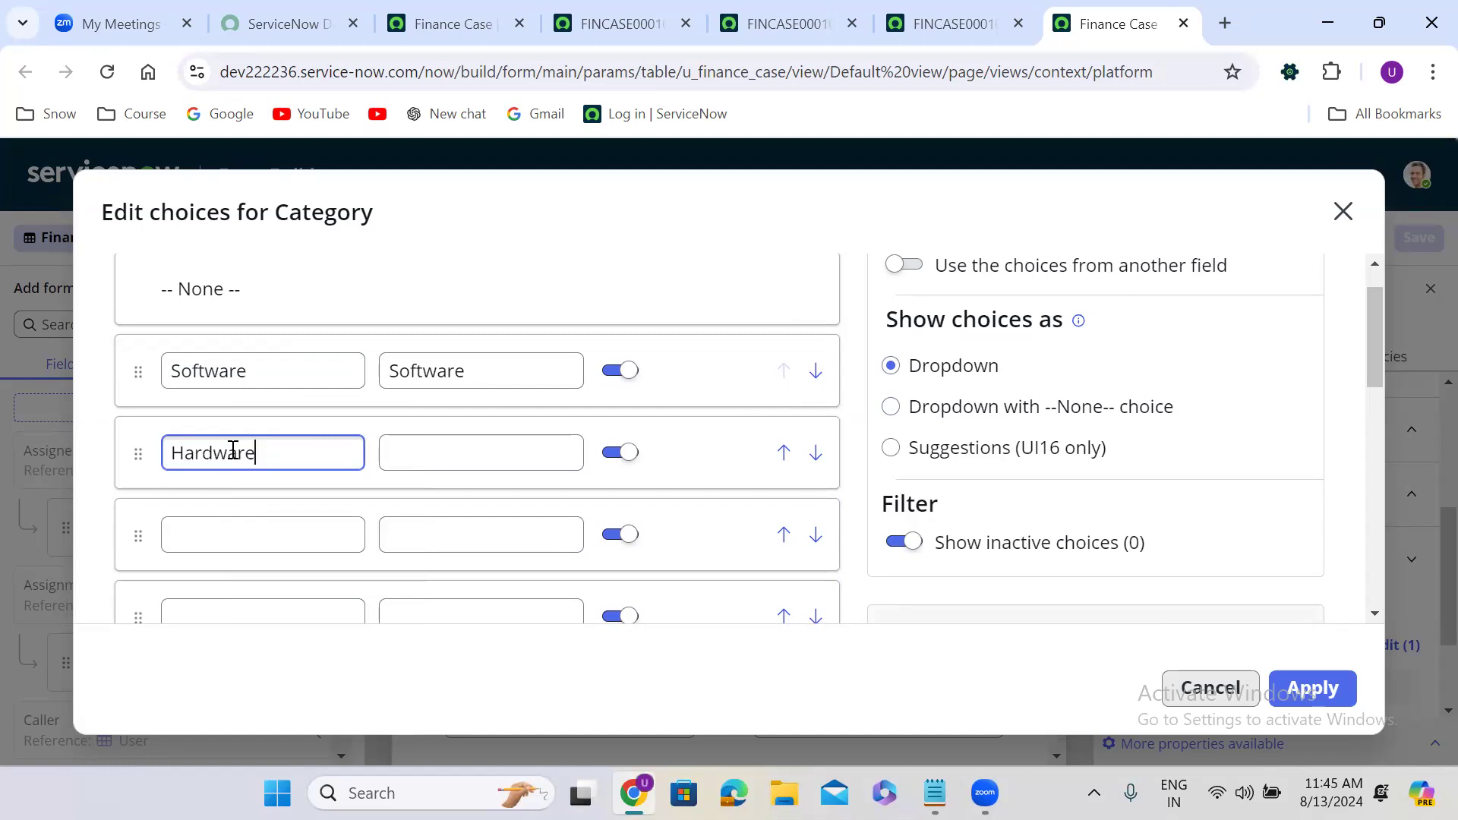
click(223, 539)
text(I)
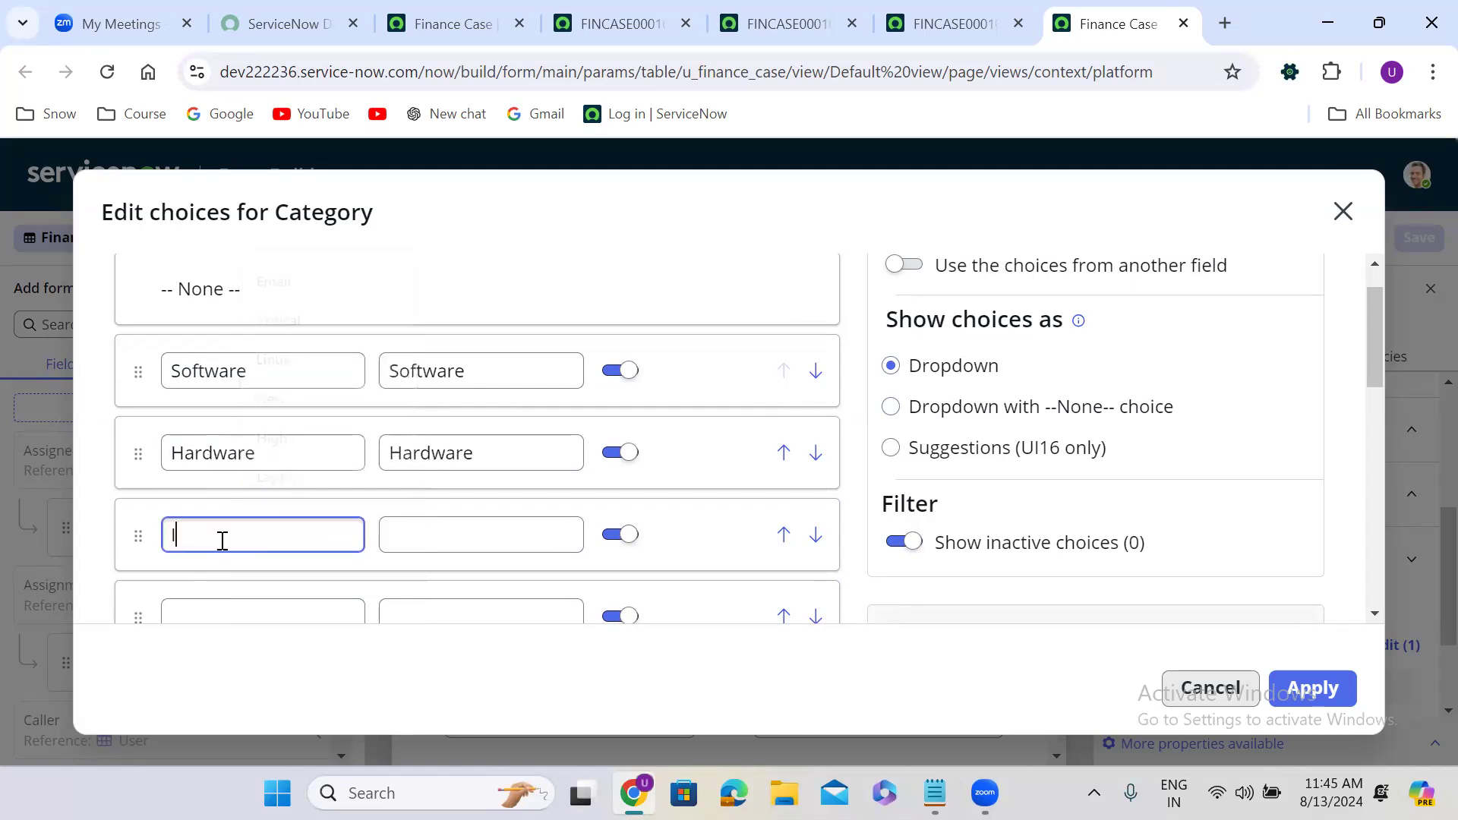
text(nquiry)
click(852, 544)
Label the remaining choices Database and Network, then apply the Category choices.
scroll(852, 544, down, 1)
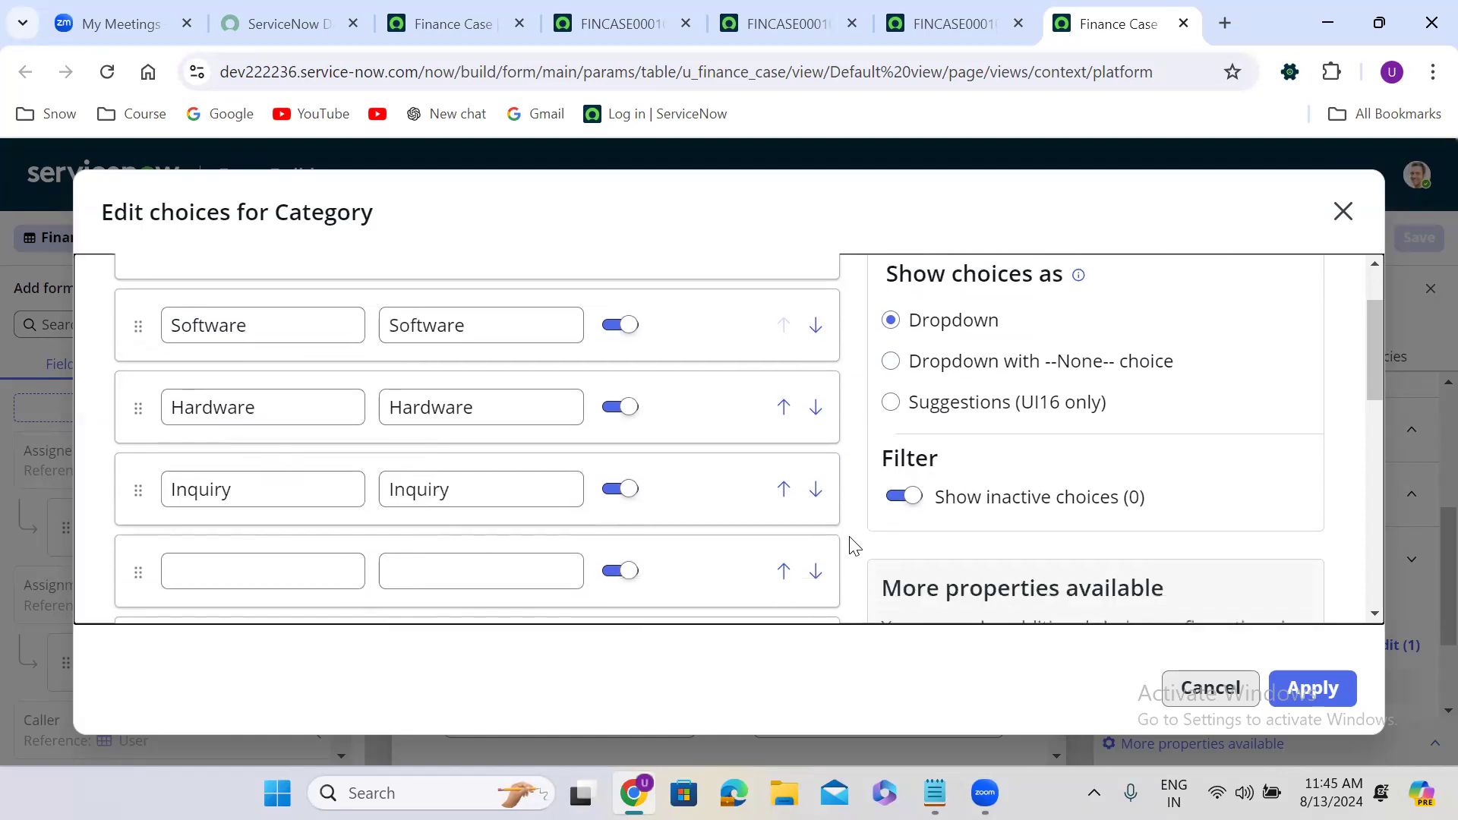
click(248, 513)
text(D)
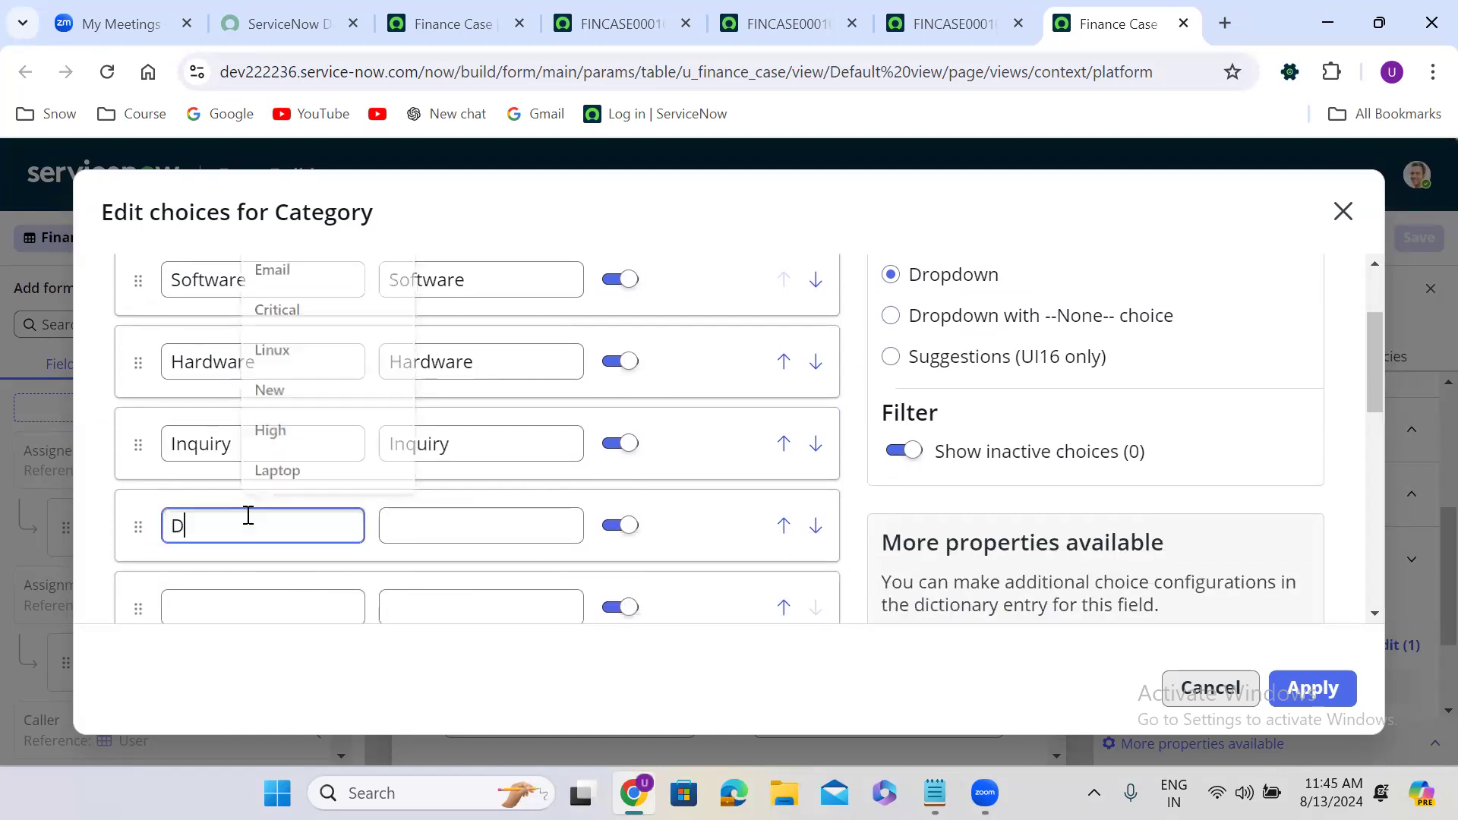
text(atabase)
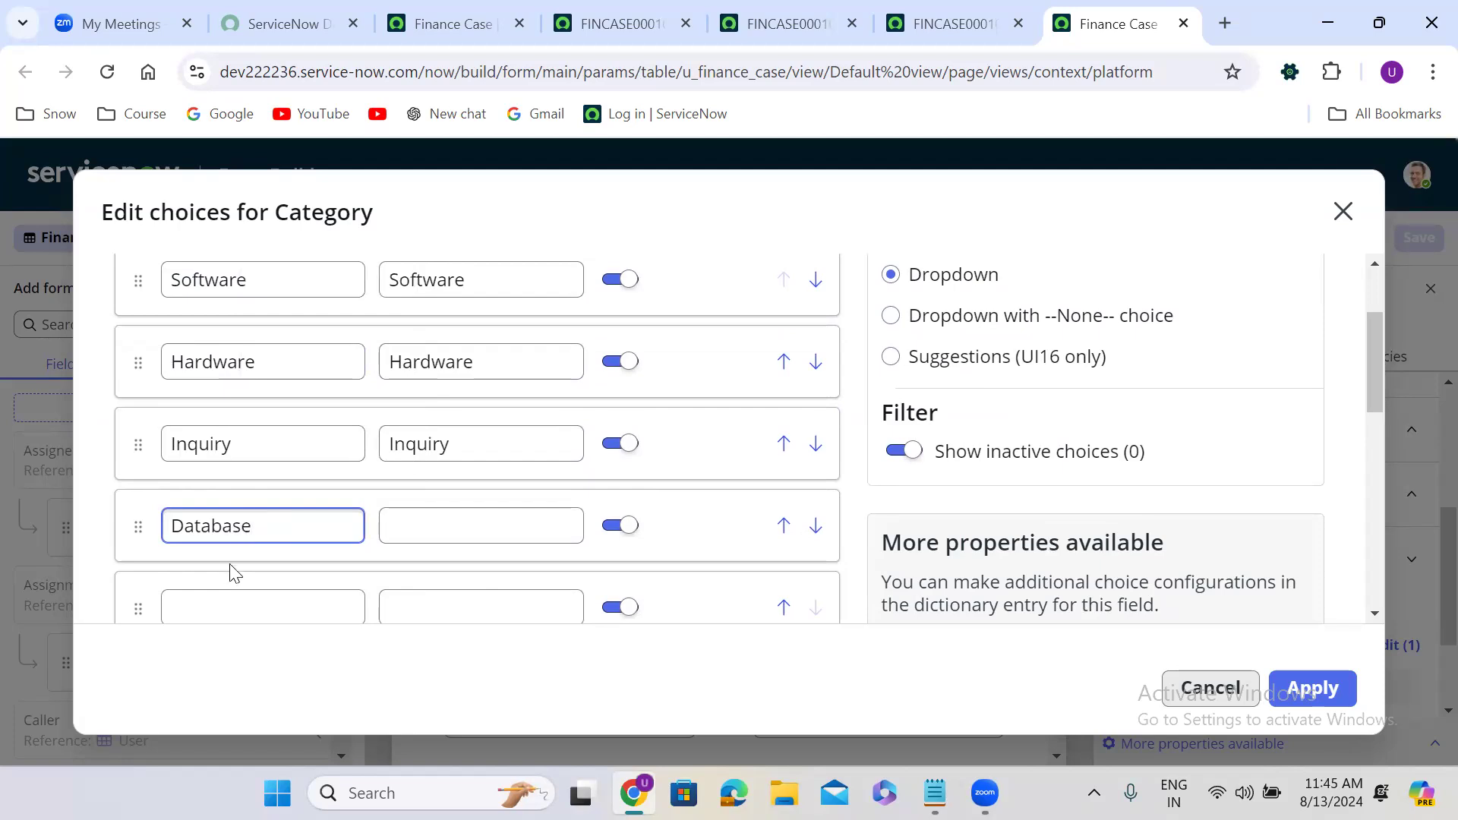
click(225, 595)
text(Ne)
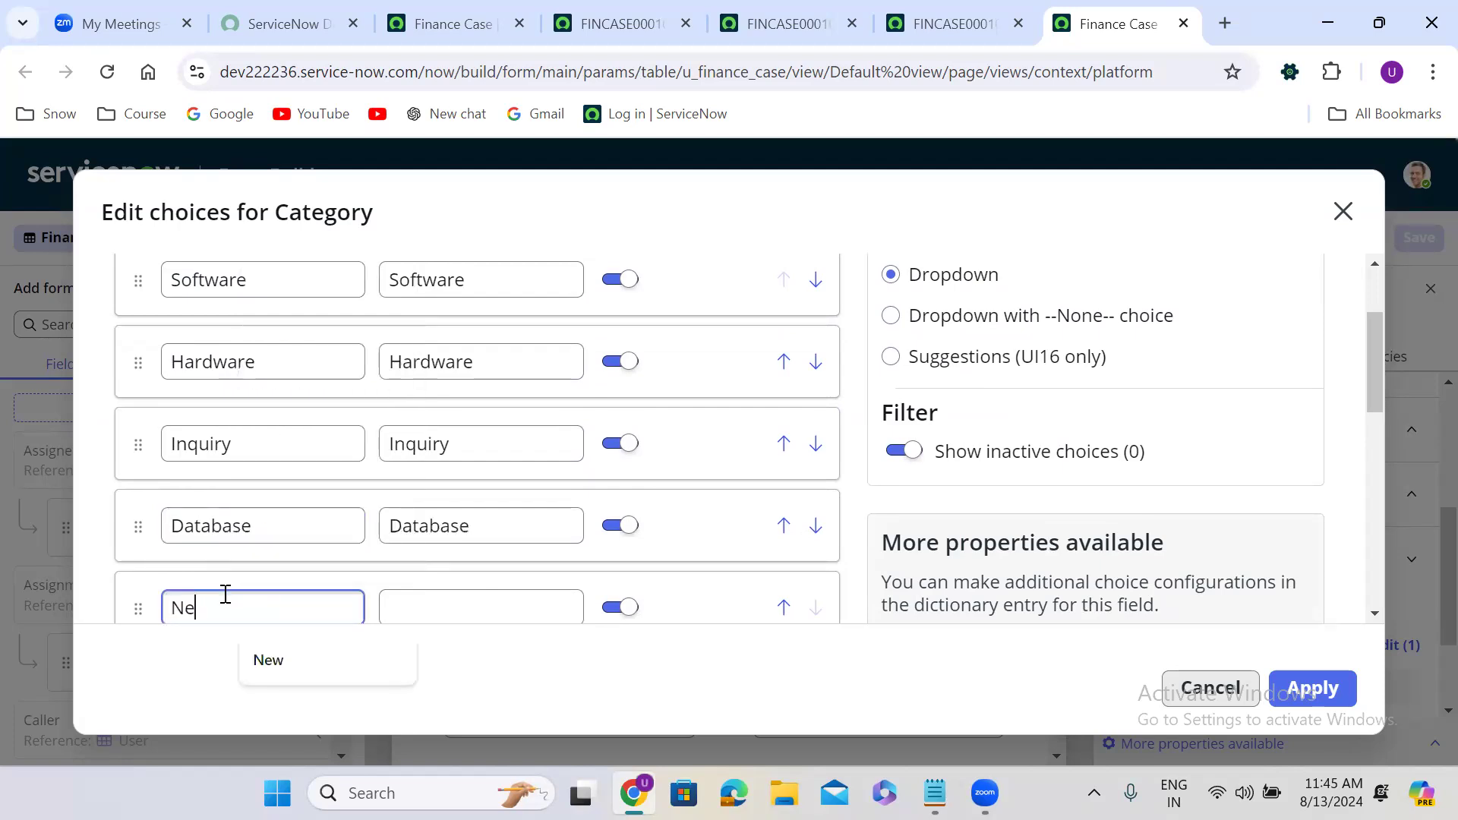
text(twork)
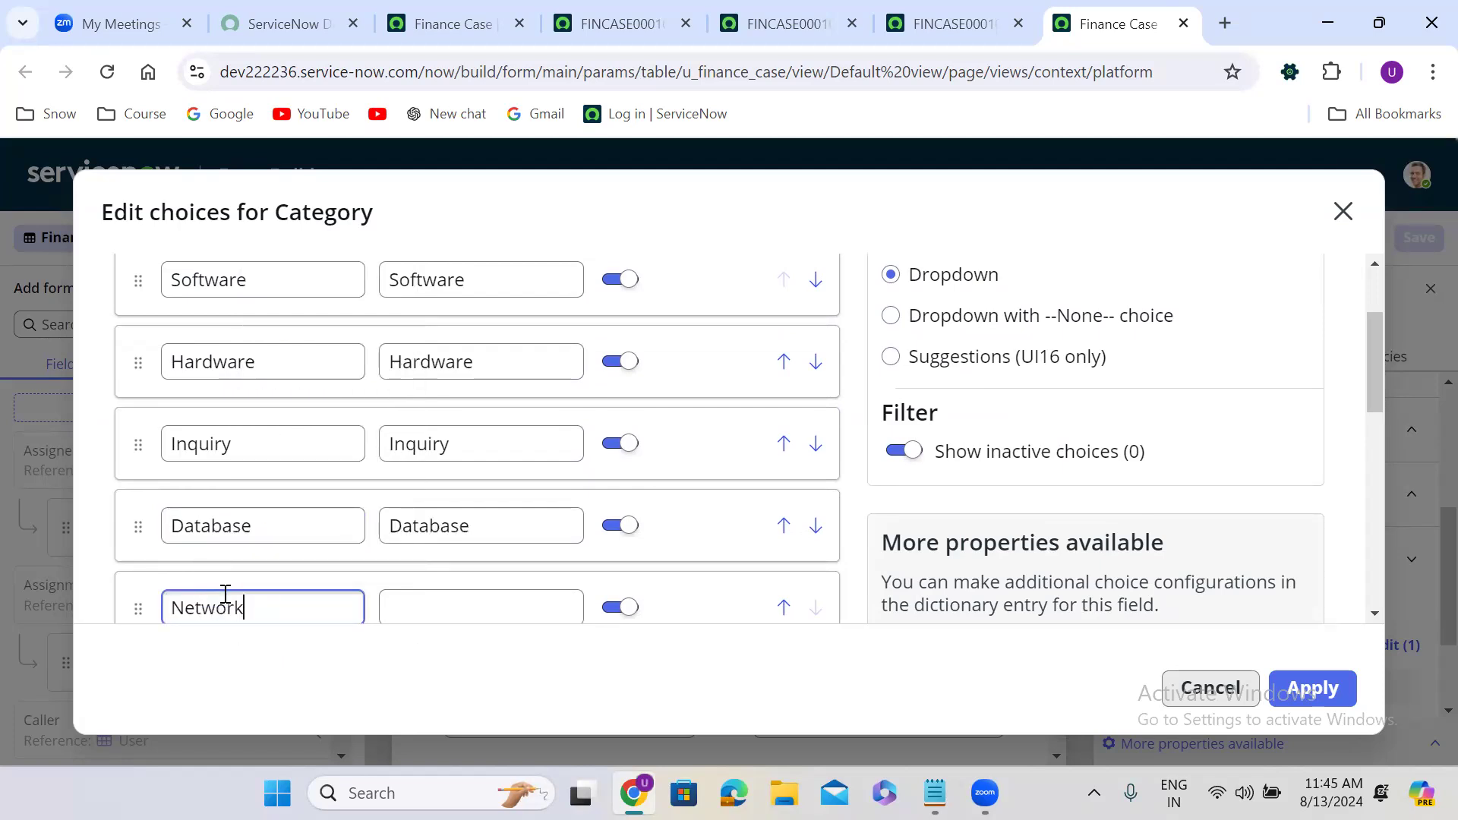
click(850, 458)
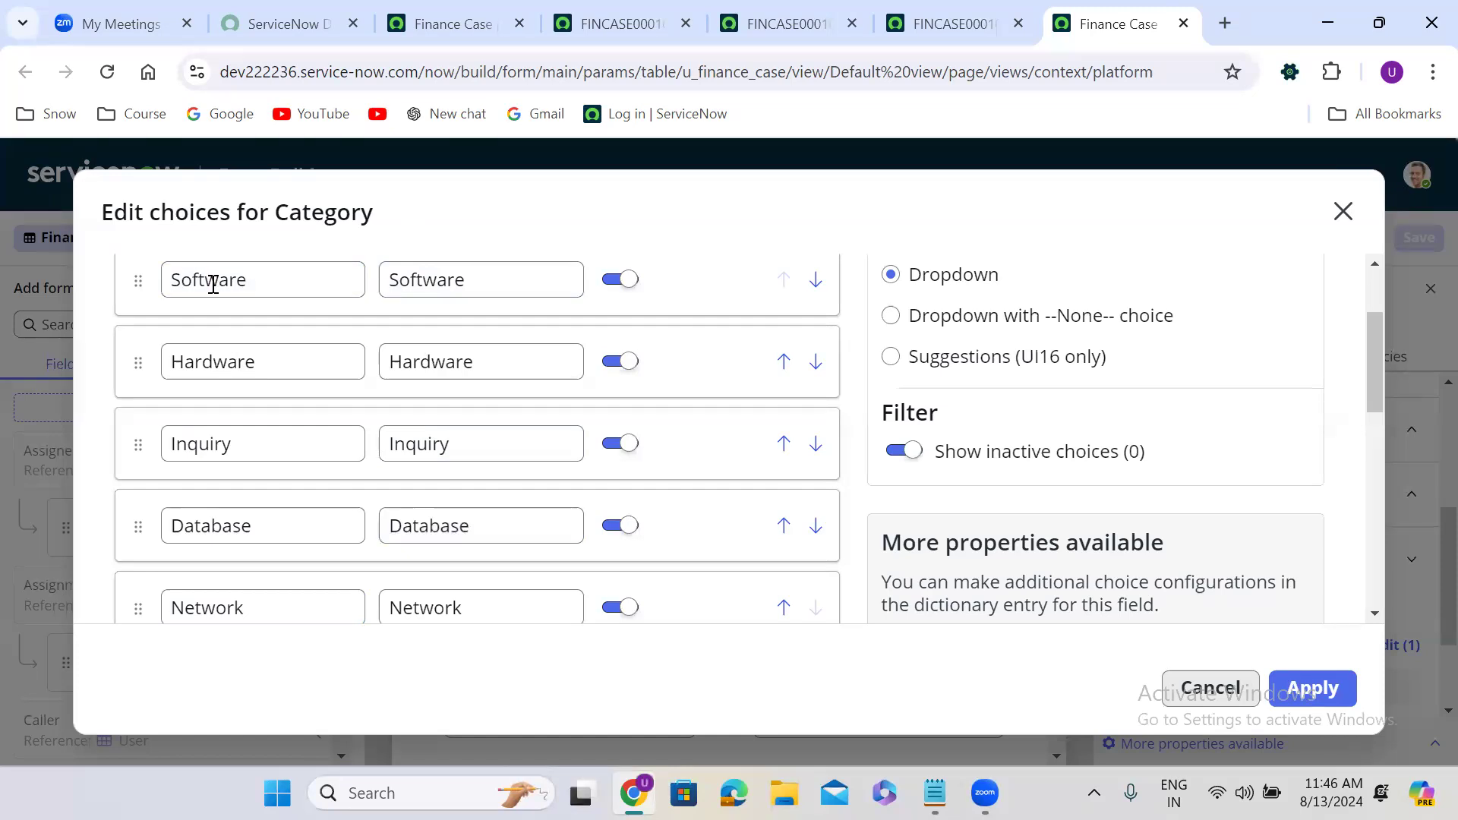
click(220, 362)
scroll(856, 361, up, 3)
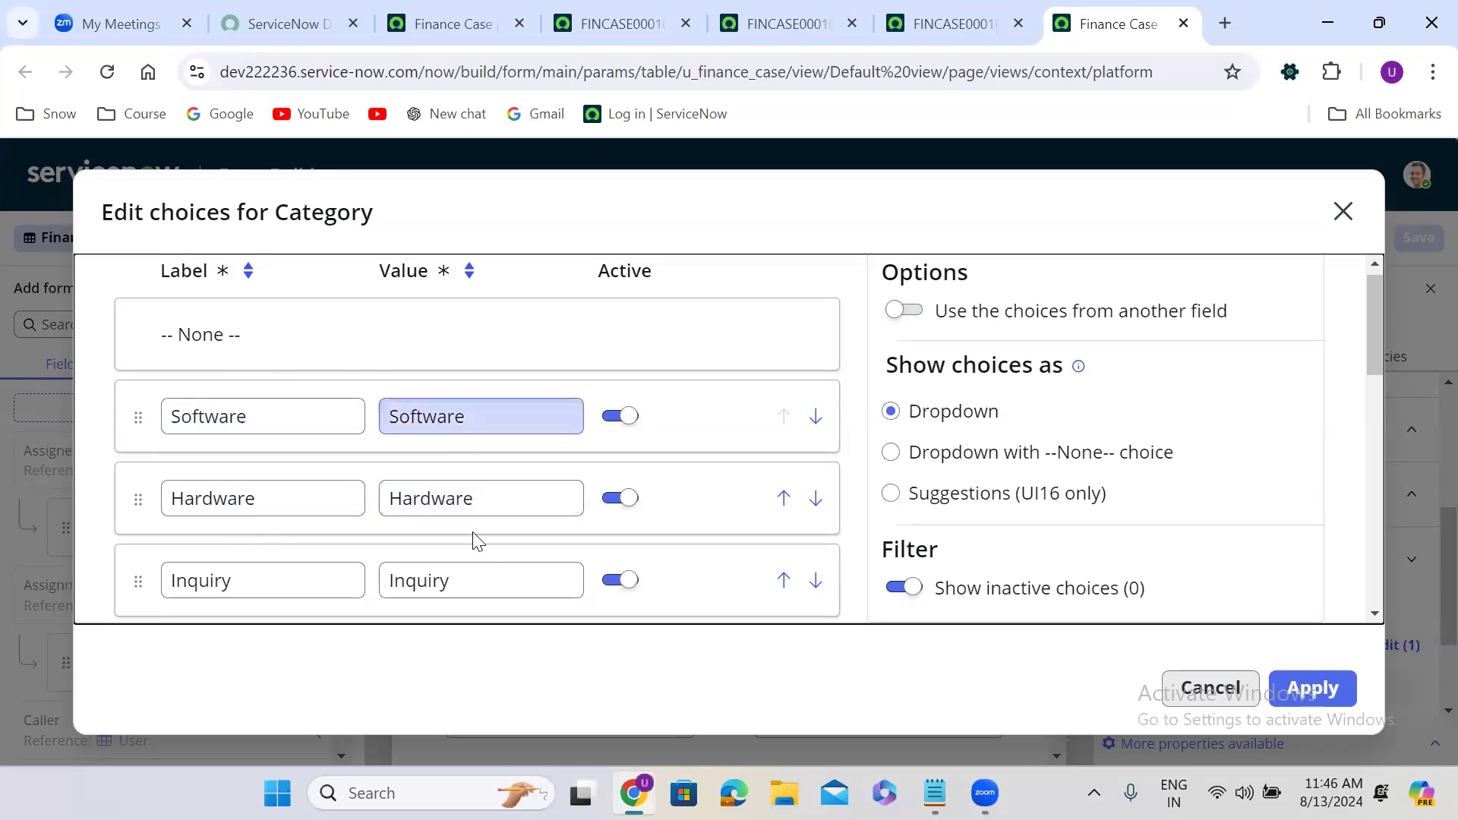
click(1328, 687)
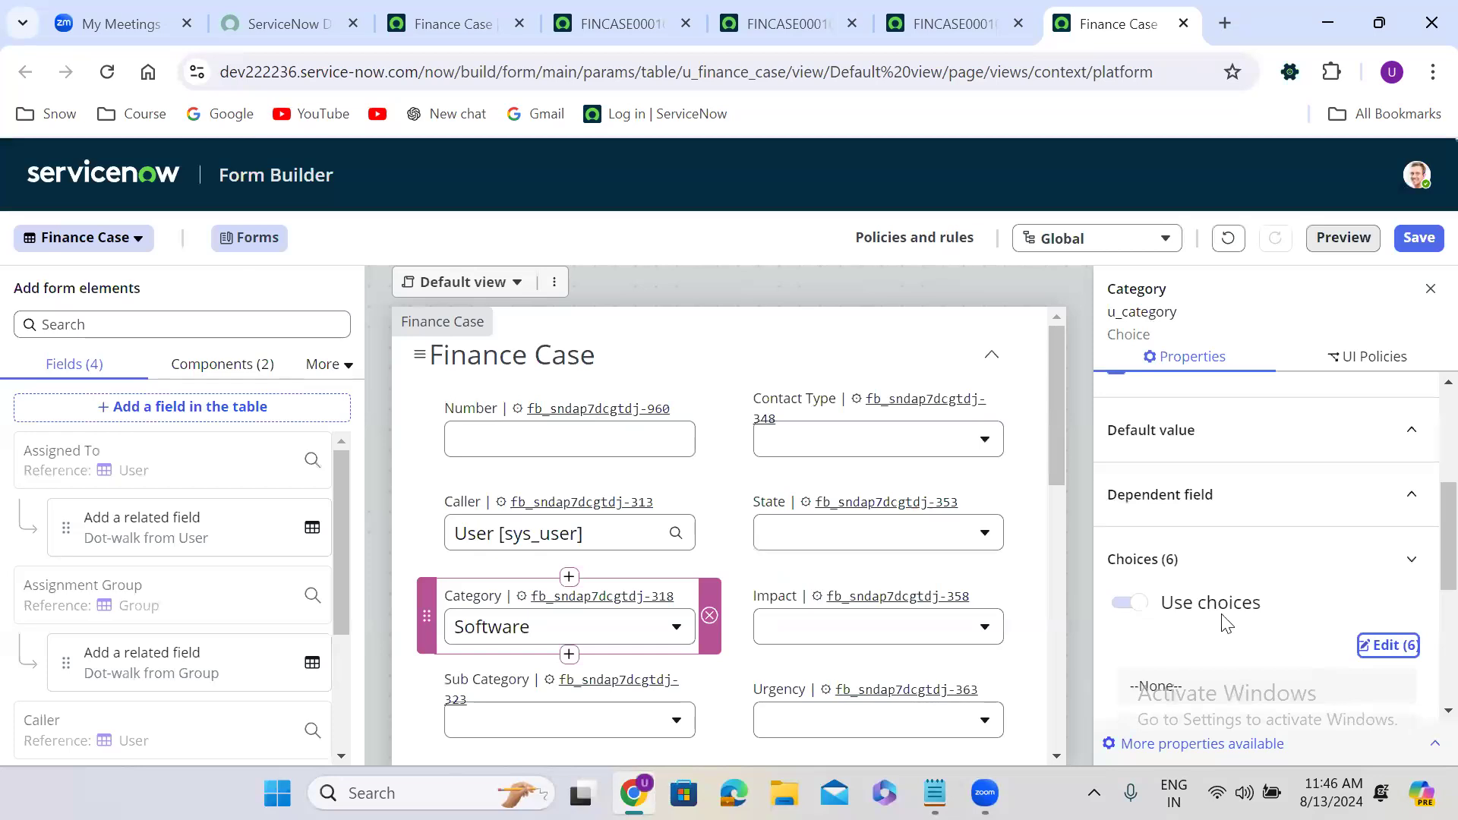
Select the Sub Category field, open its choice editor, and add a first blank row.
drag(1054, 430, 1067, 519)
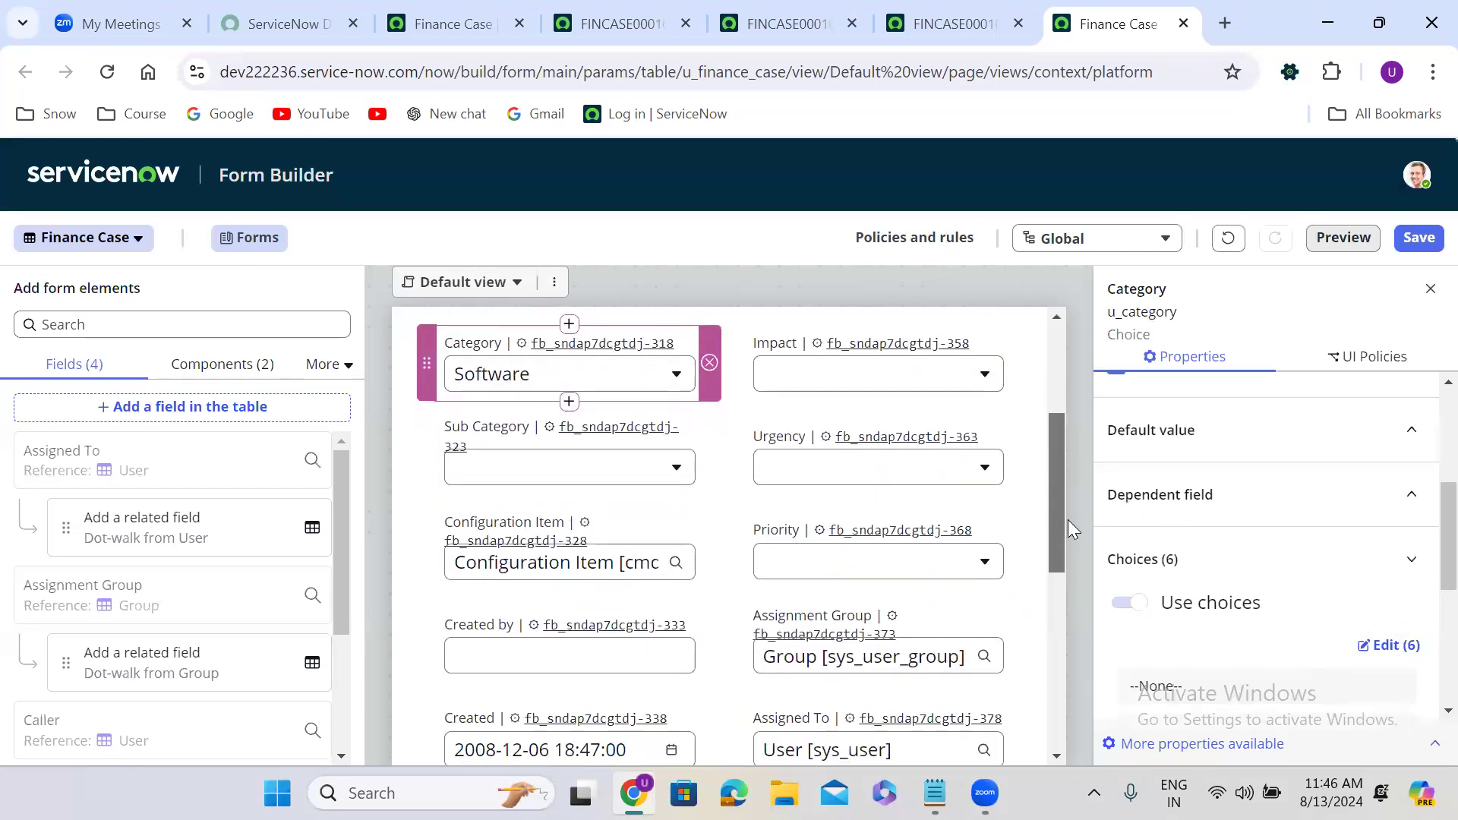
click(513, 439)
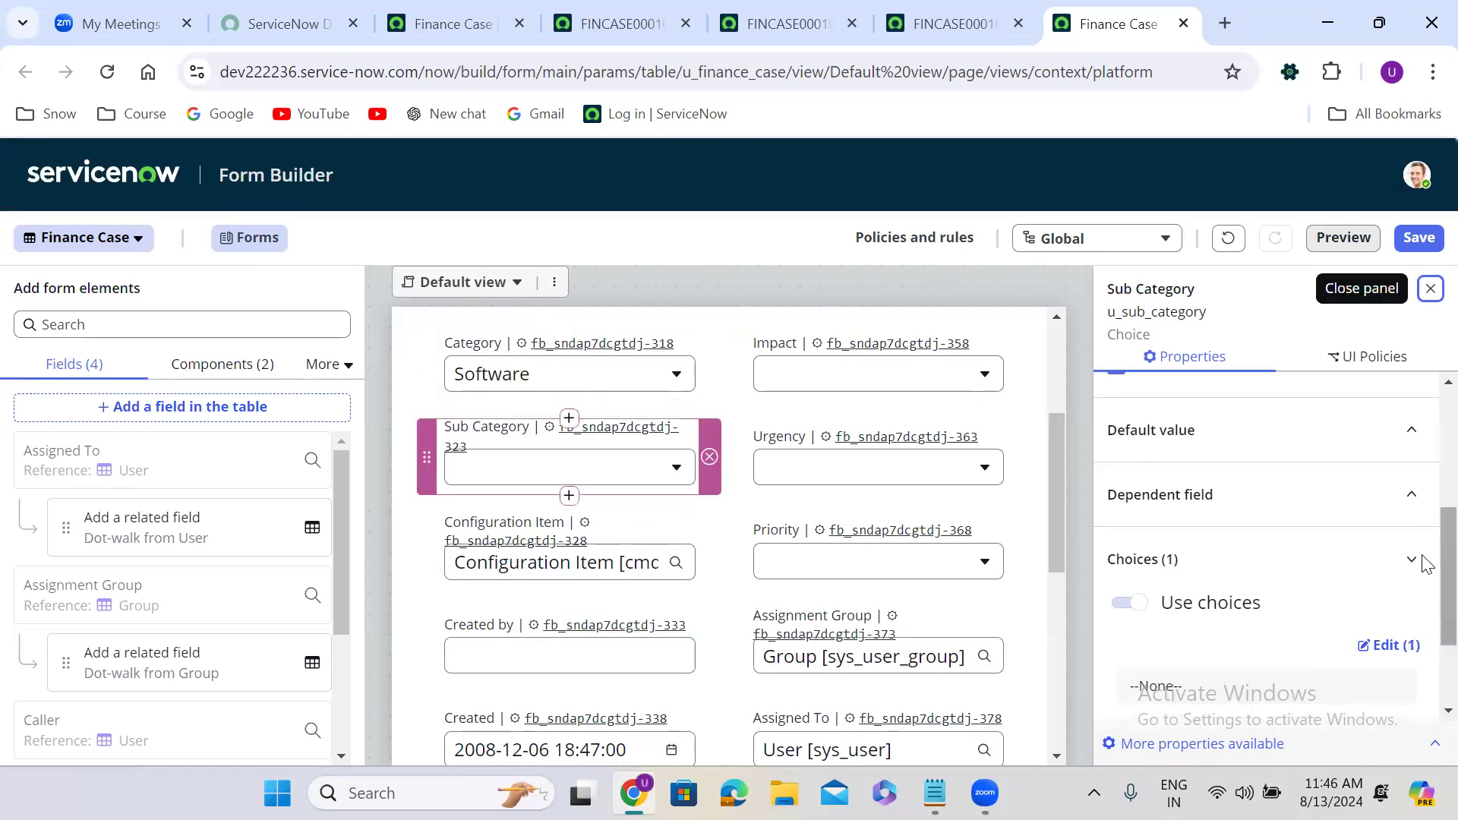
scroll(1426, 607, down, 2)
click(1389, 507)
click(395, 530)
Add eight more blank choice rows to the Sub Category choice editor.
click(423, 501)
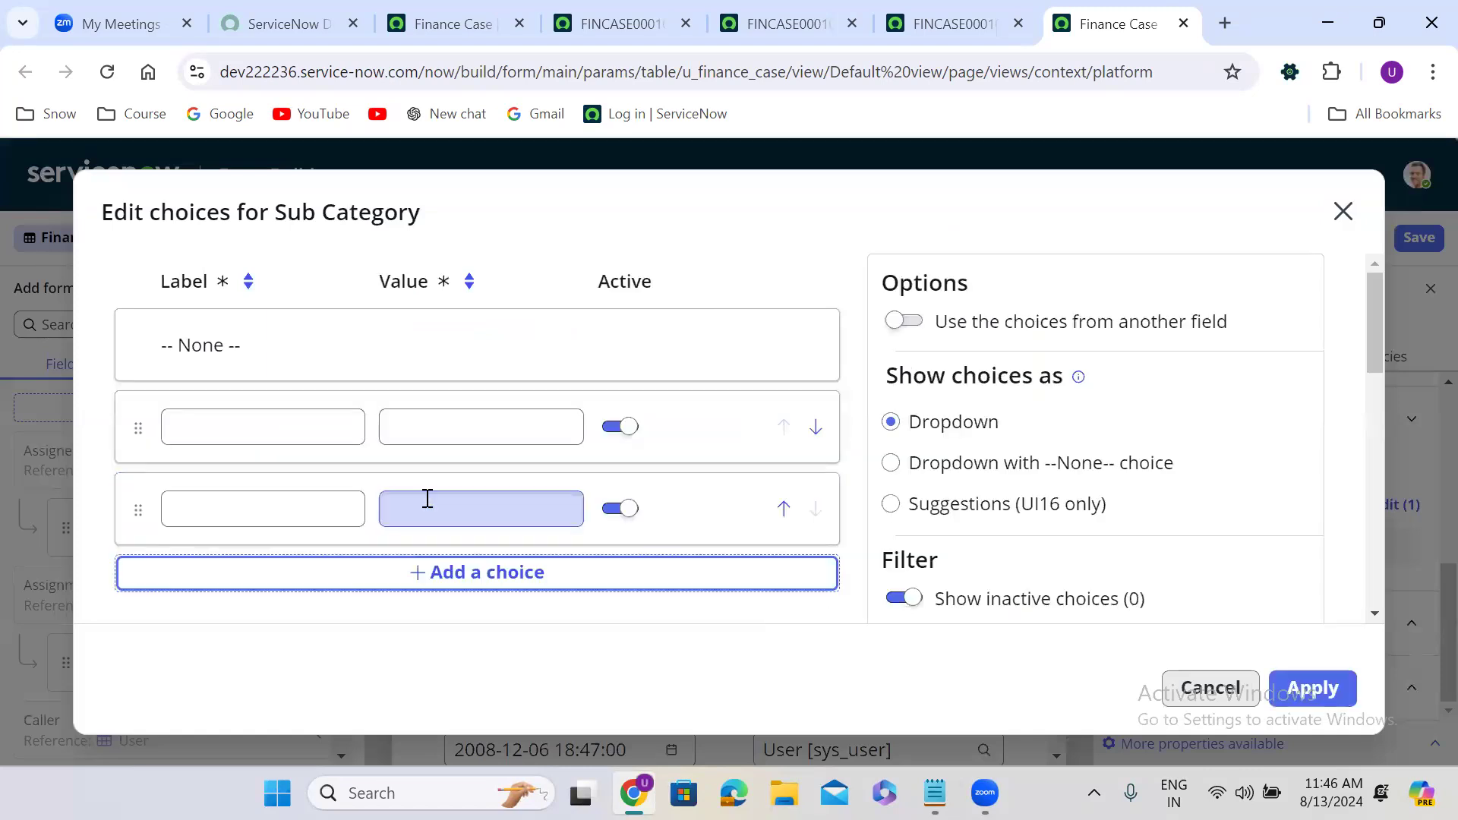
click(439, 575)
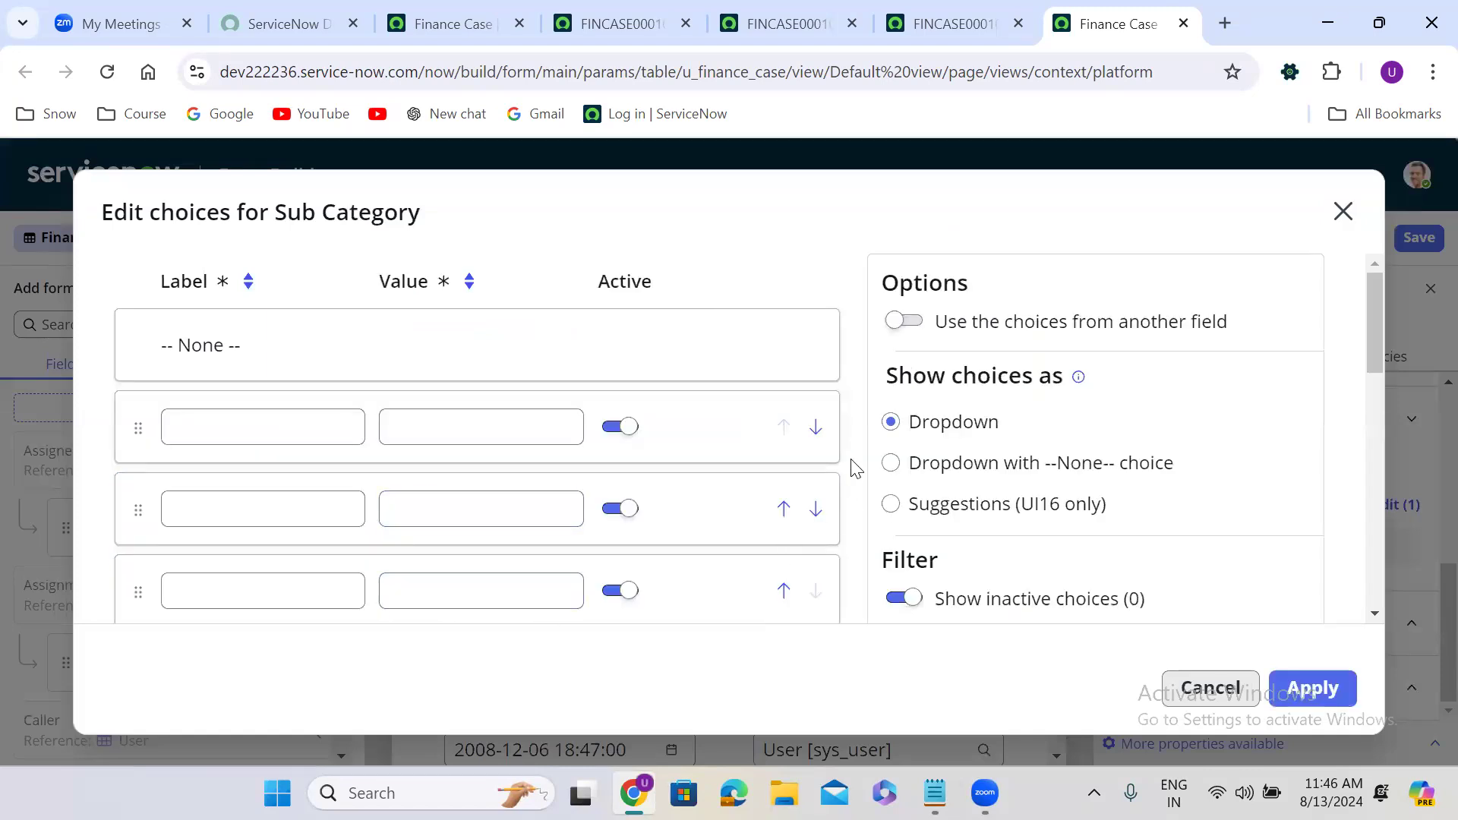
scroll(858, 449, down, 3)
click(521, 429)
click(507, 502)
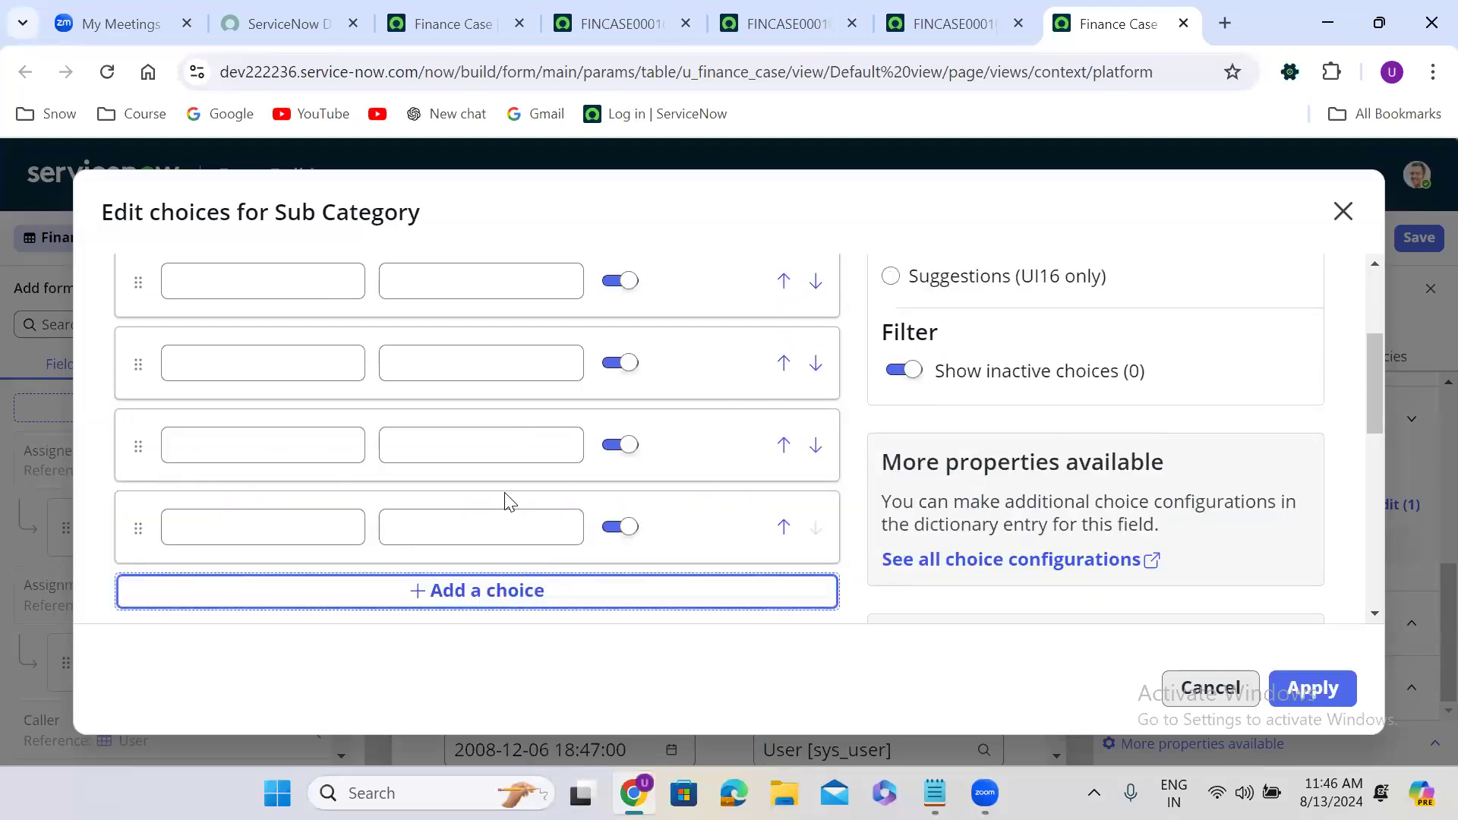
click(498, 608)
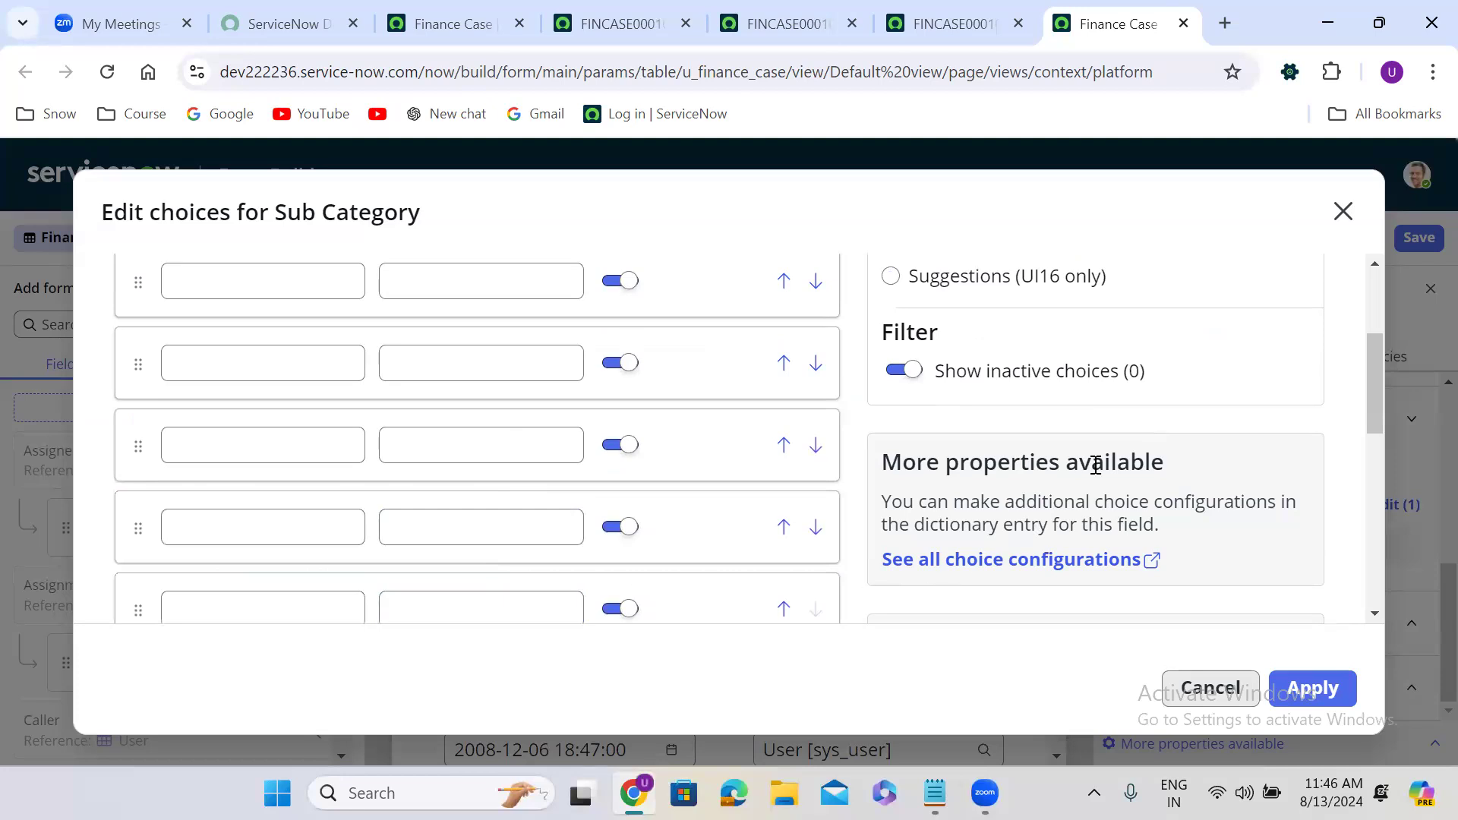
drag(1378, 369, 1372, 439)
click(480, 403)
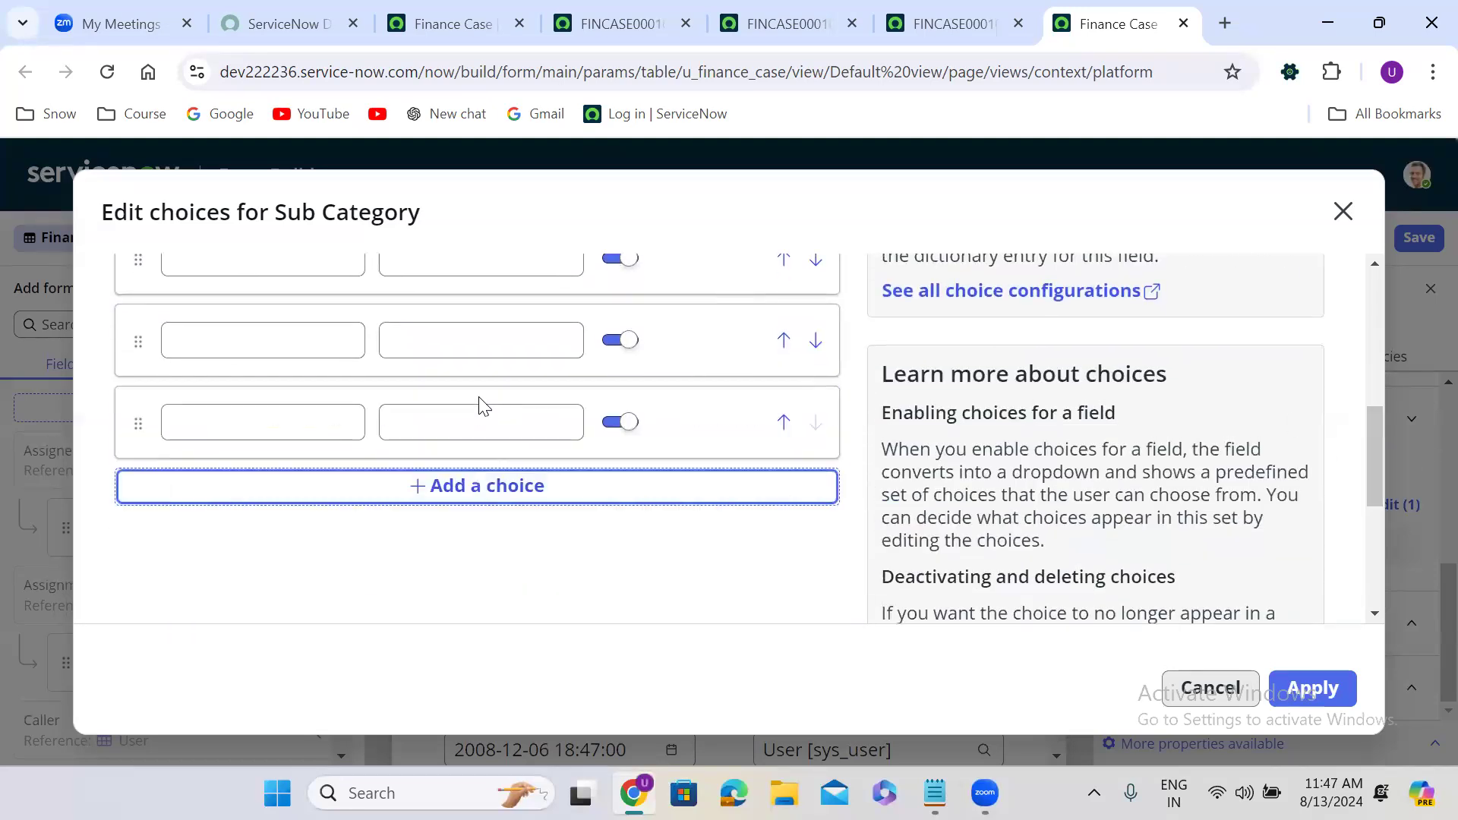
click(482, 488)
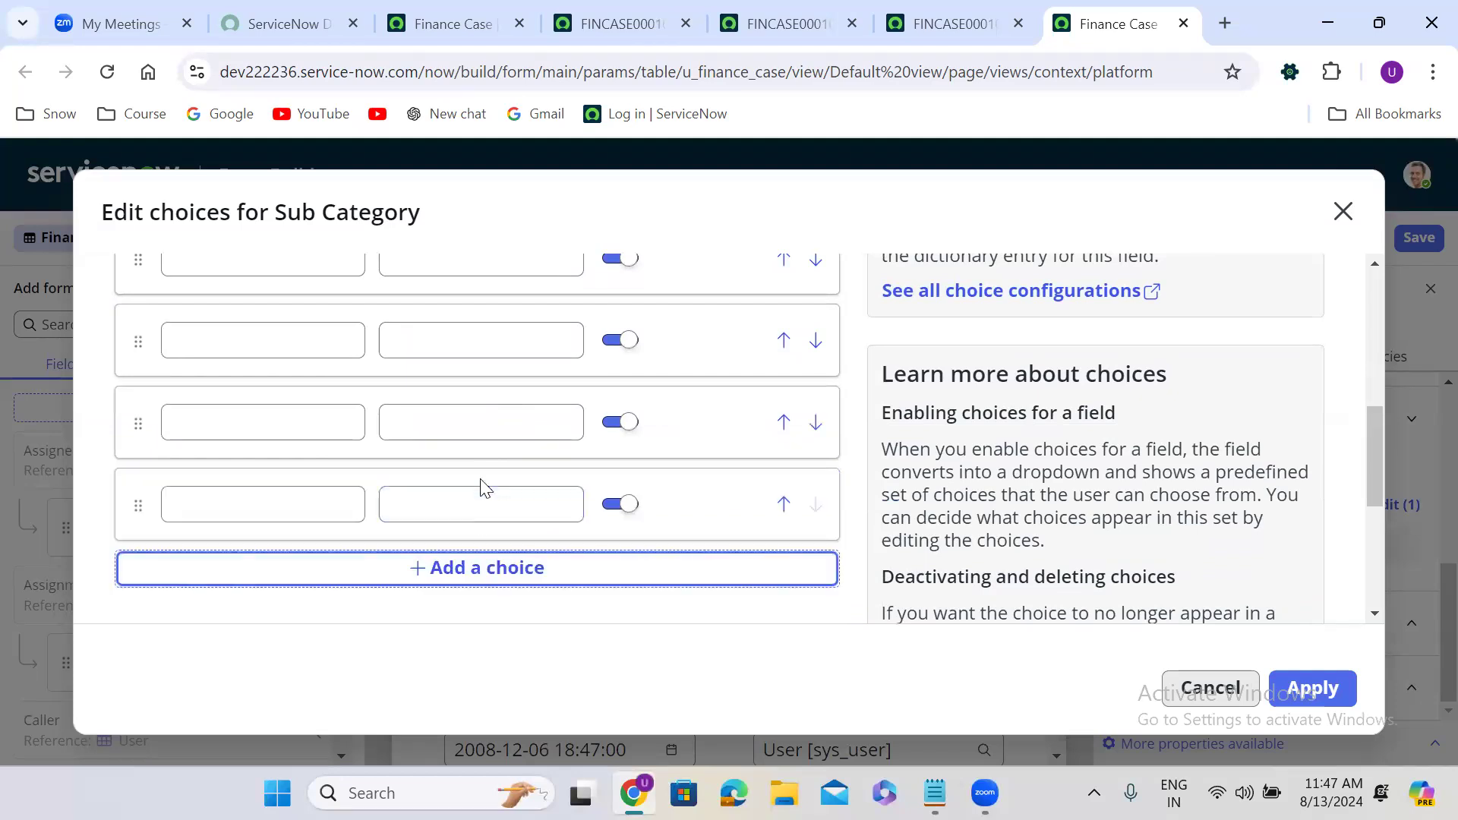
click(483, 570)
drag(1371, 480, 1373, 360)
Enter the first Sub Category choice labels: SQL, Sybase, UNIX and WINDOWS.
click(313, 373)
click(313, 375)
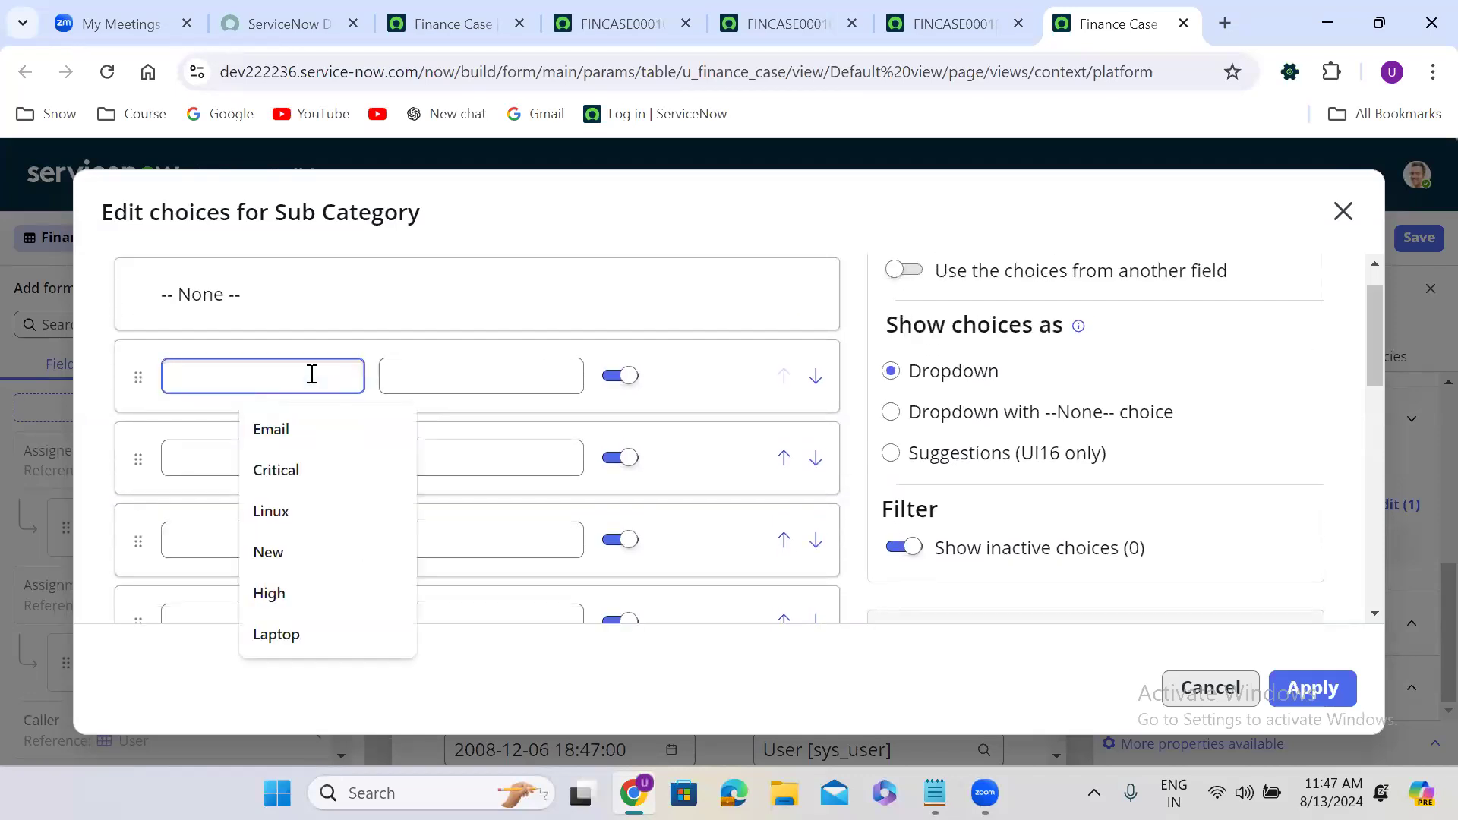
text(SQL)
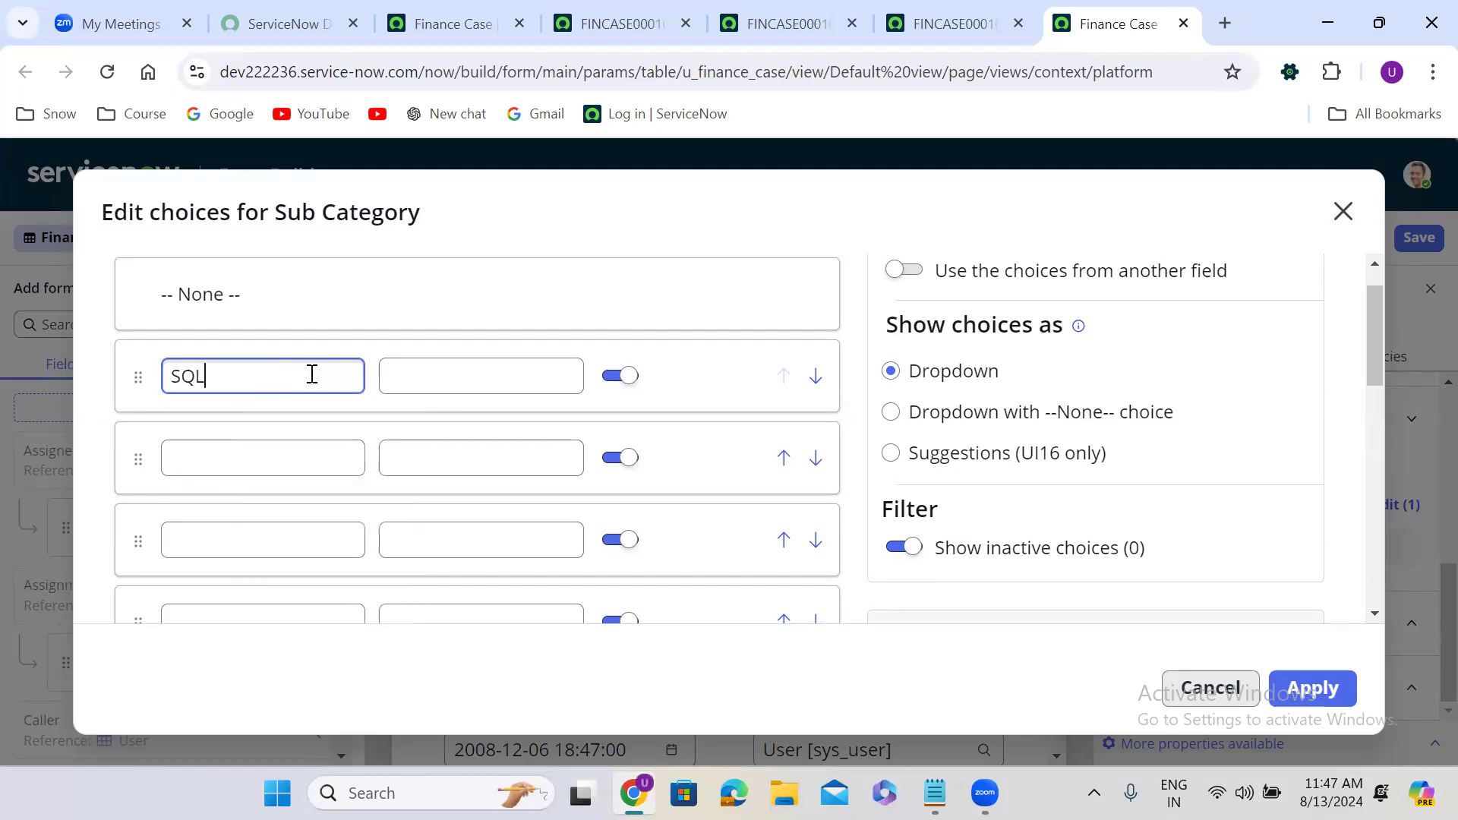
click(250, 459)
text(Sybase)
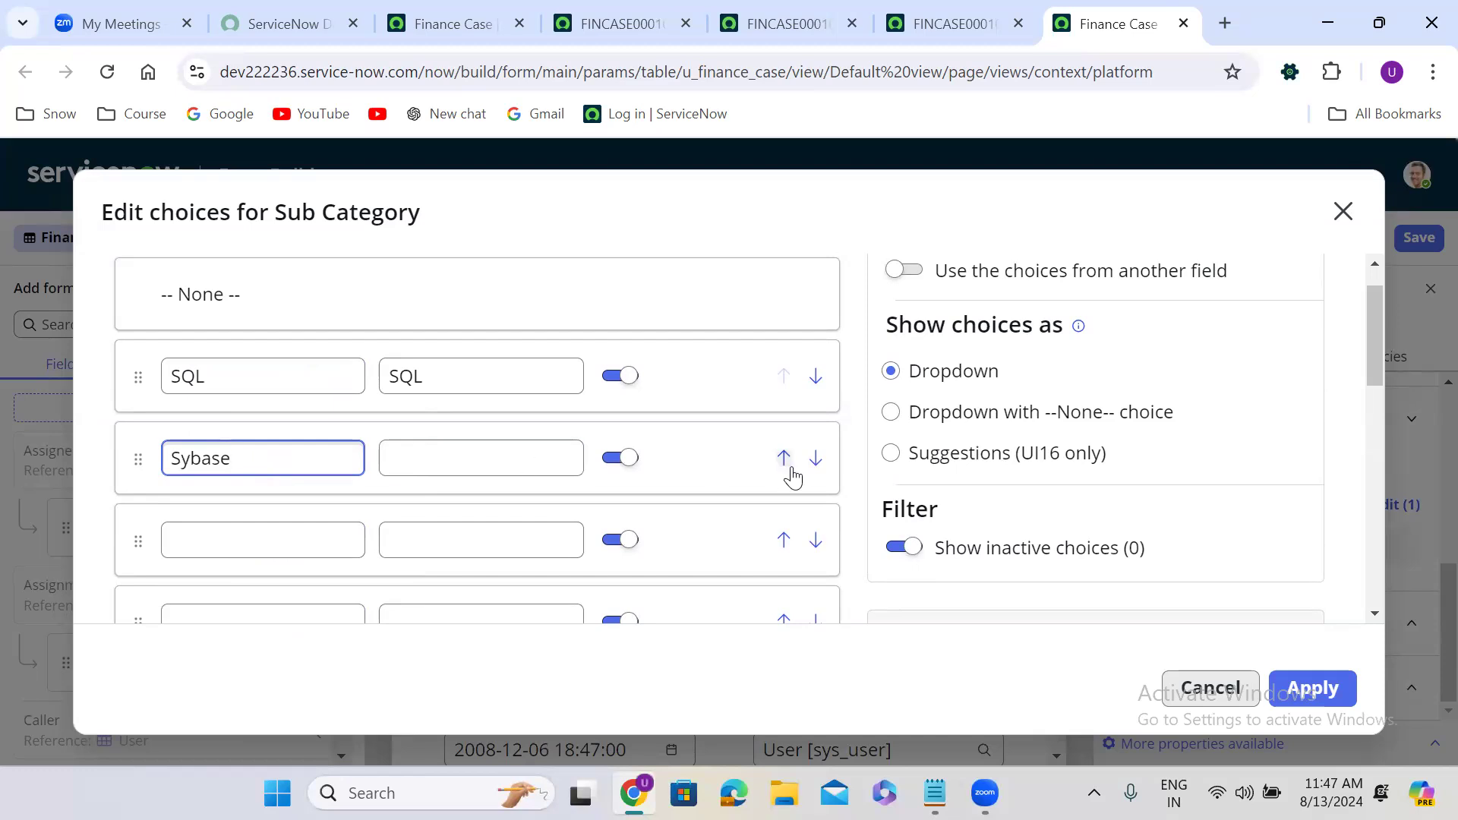
click(848, 484)
scroll(850, 485, down, 2)
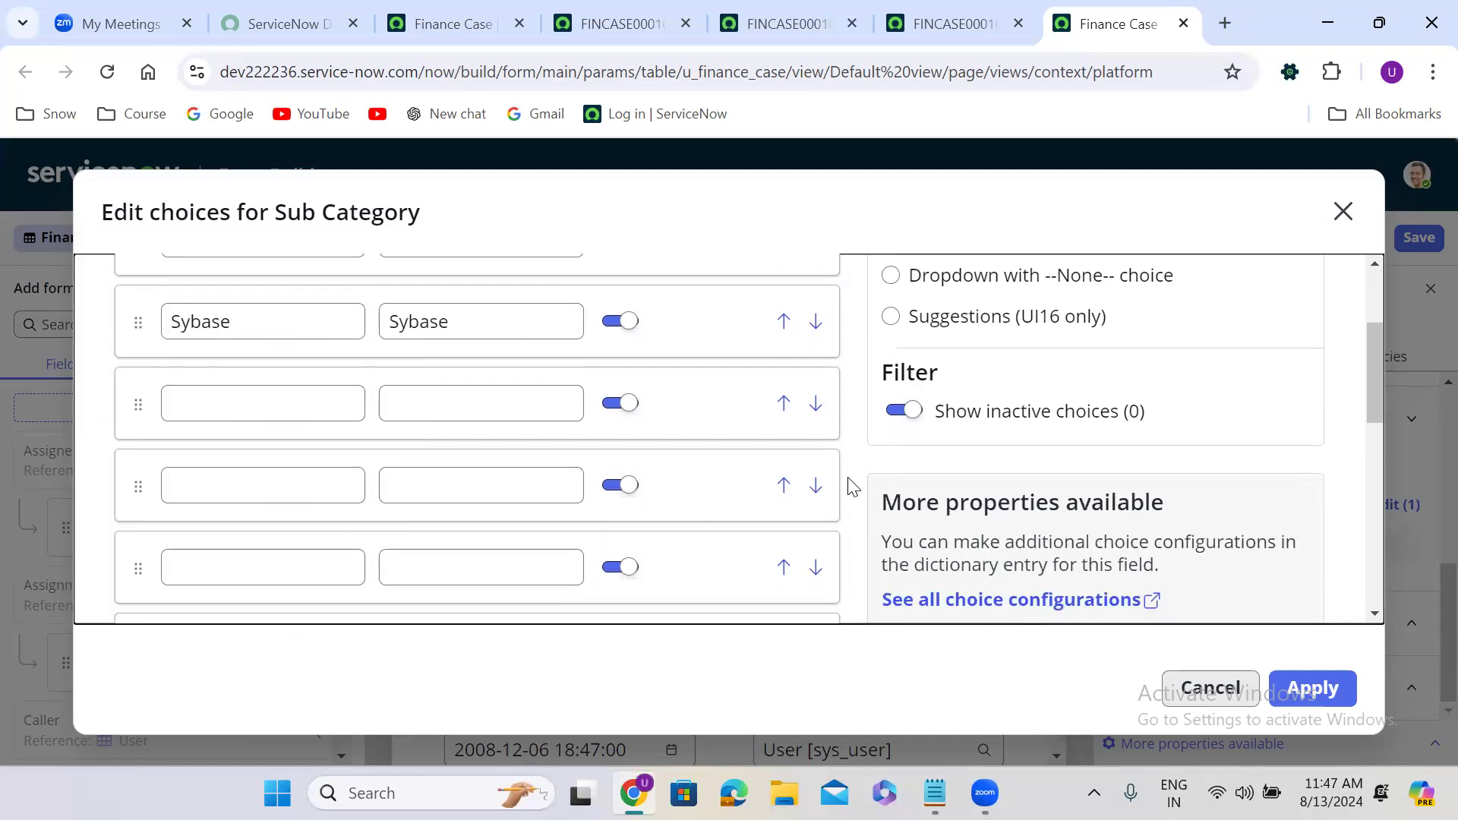
click(264, 400)
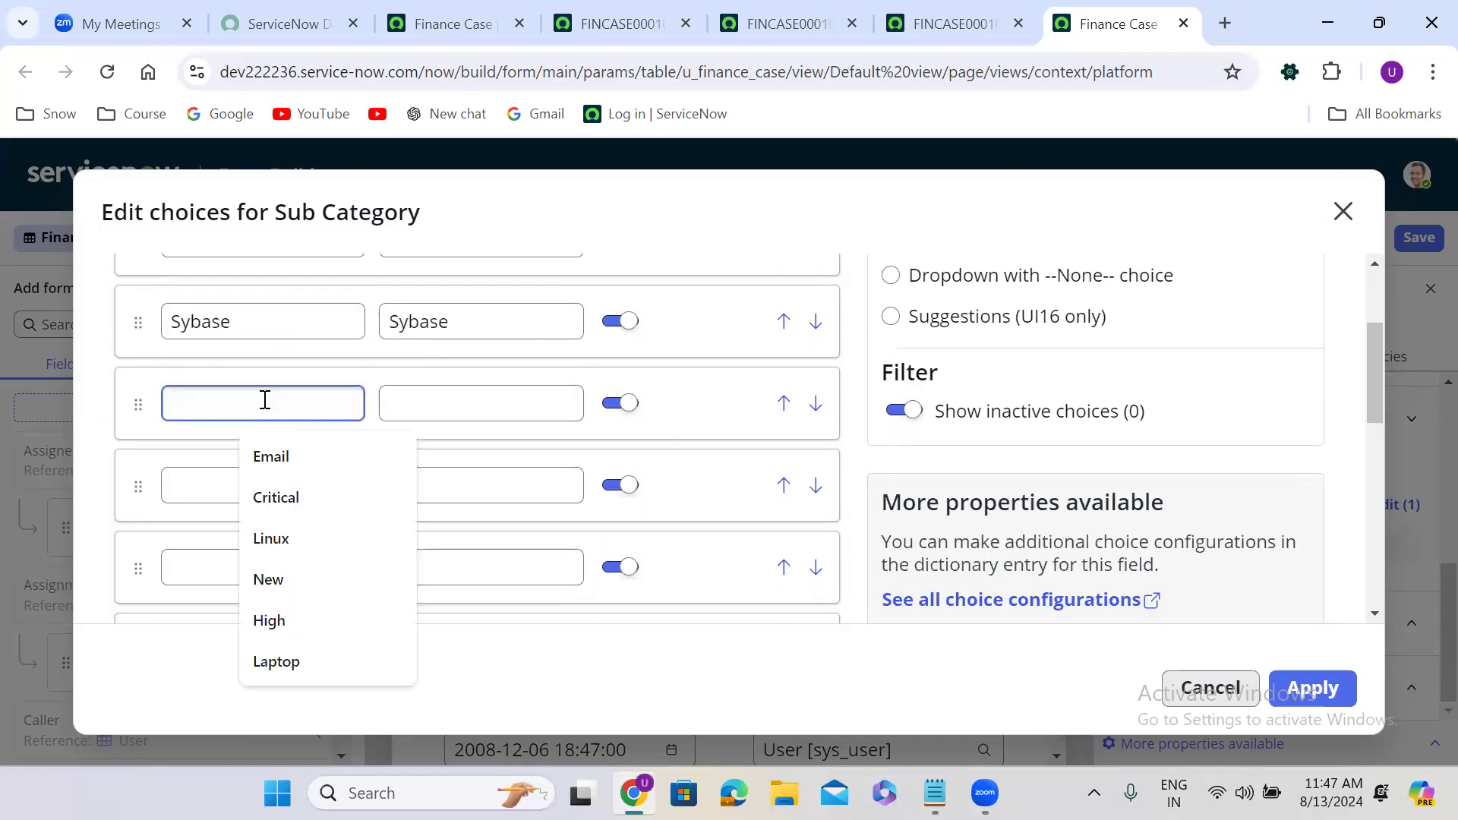
text(UNIX)
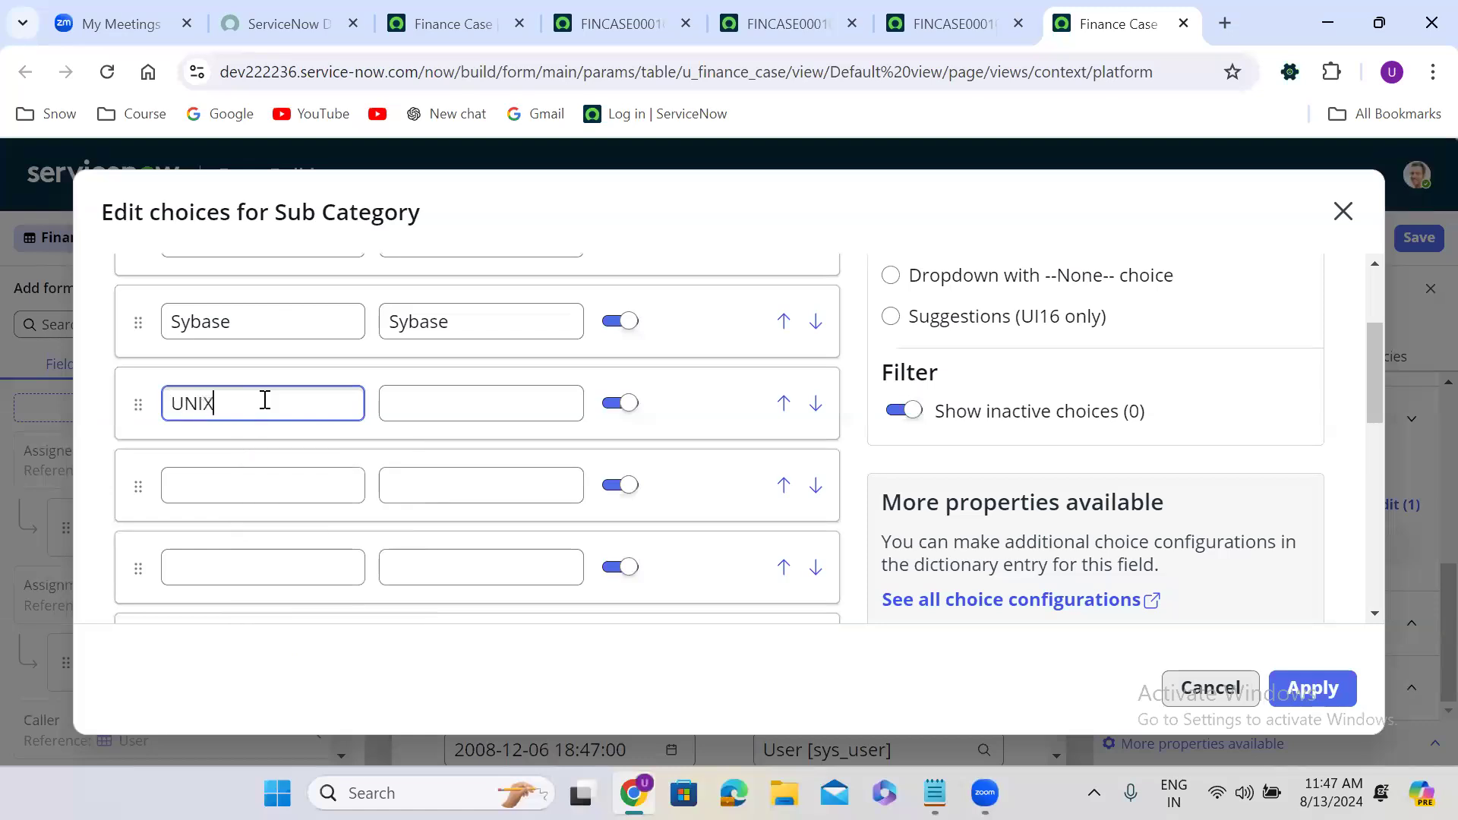
click(260, 475)
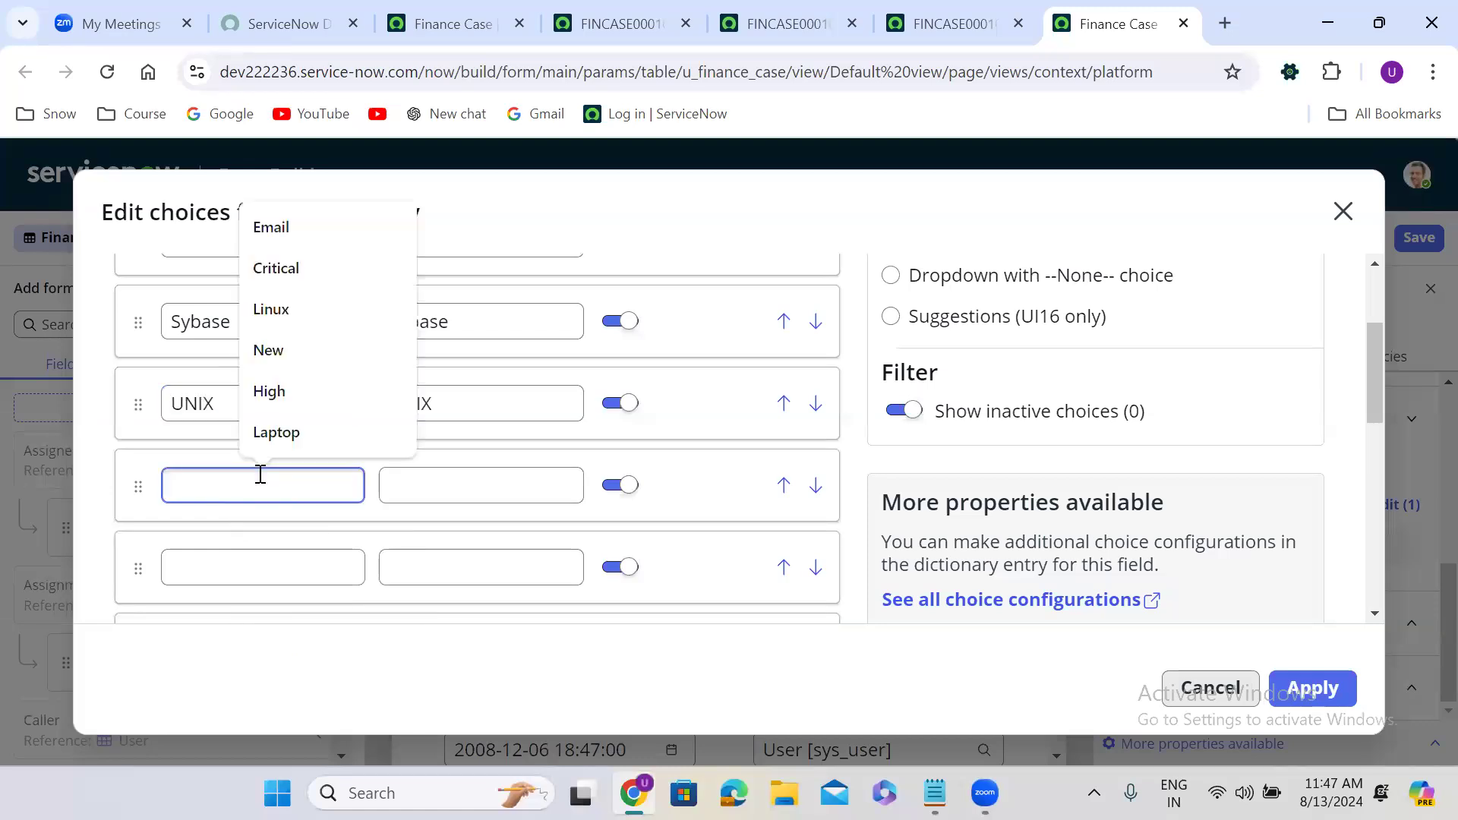
text(Wi)
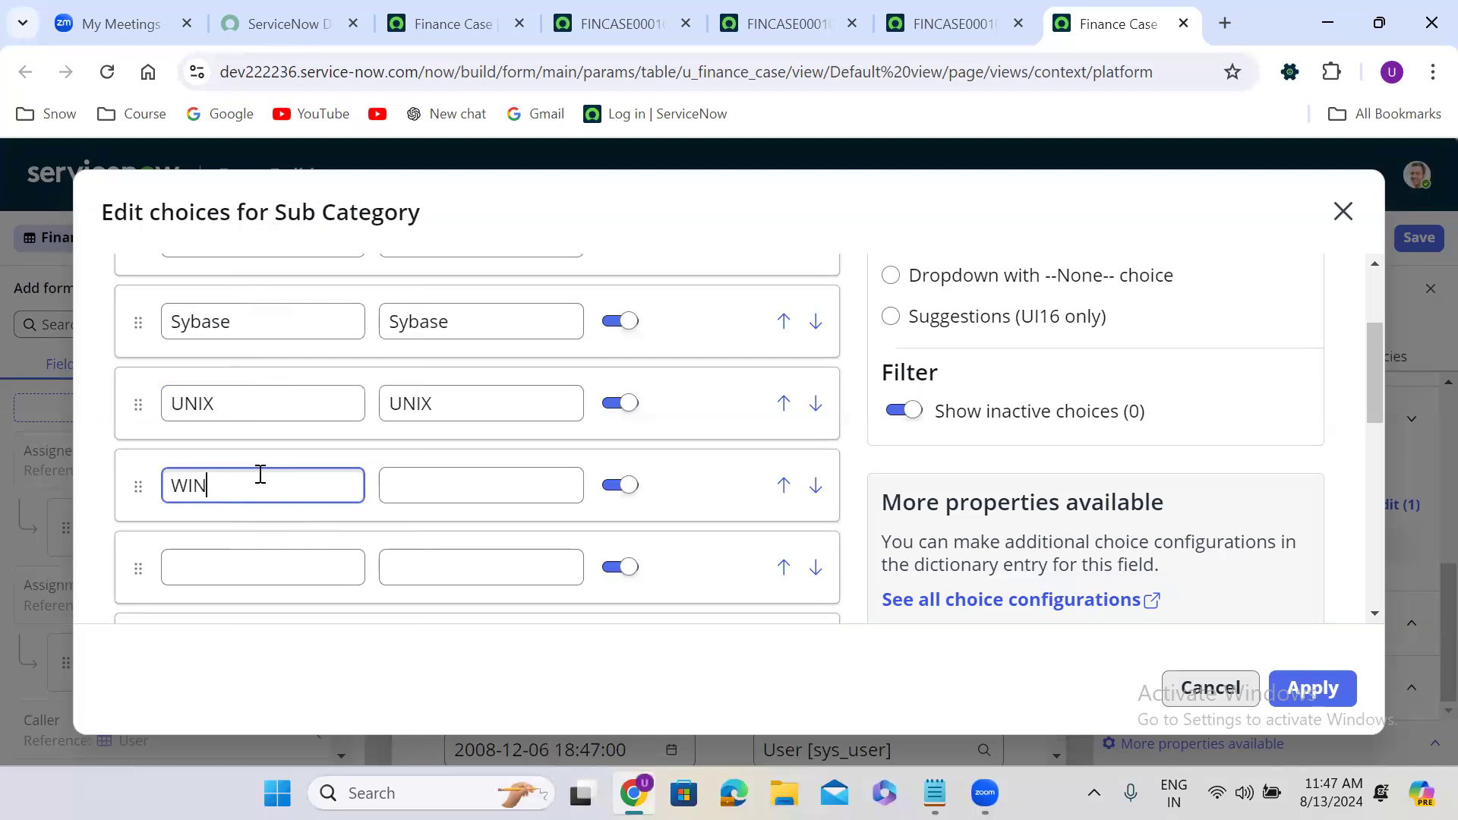
text(NDOWS)
click(857, 528)
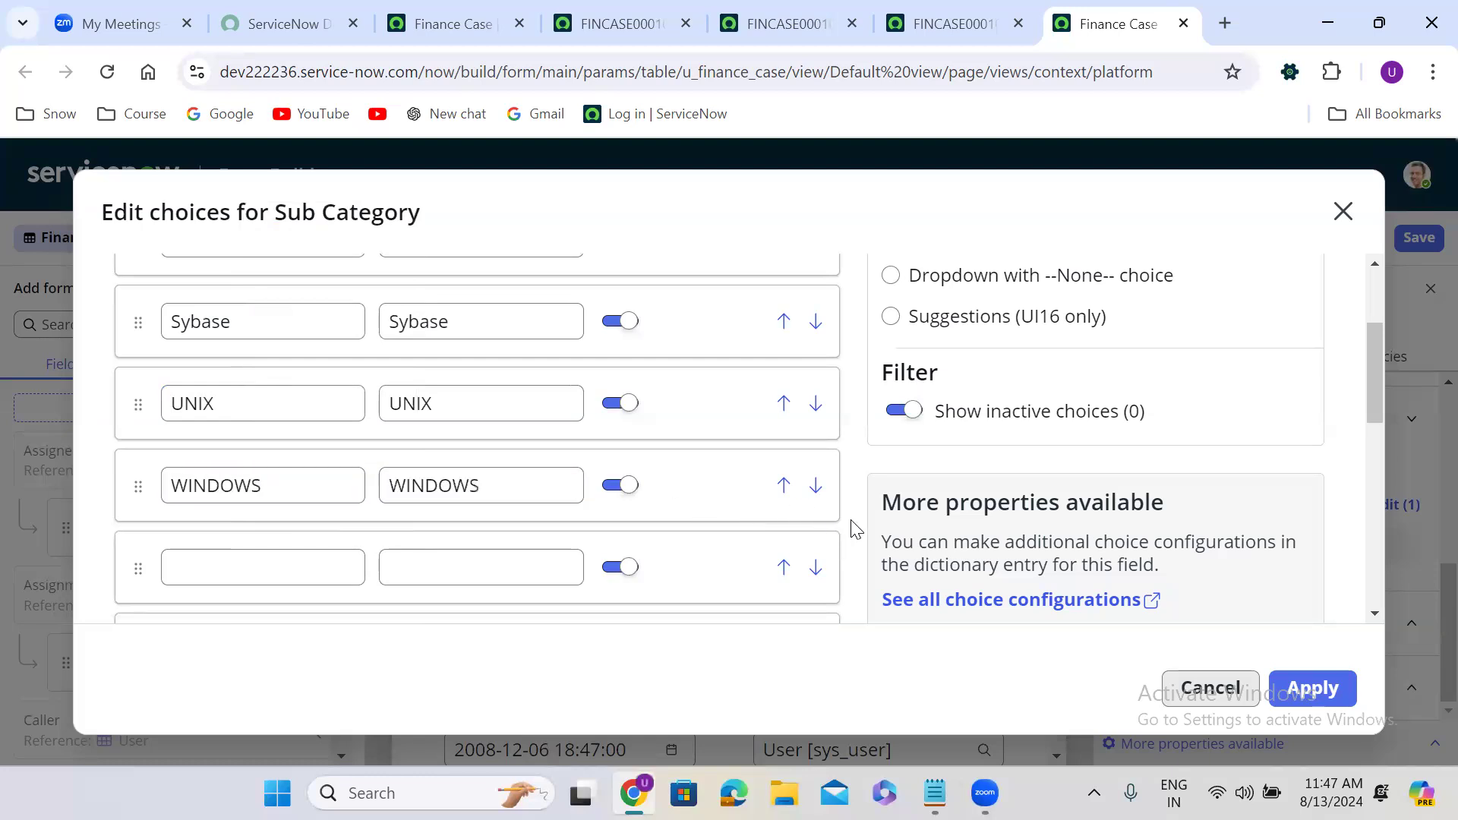
Add the Bug, Defect, Laptop and Desktop choice labels.
scroll(857, 527, down, 2)
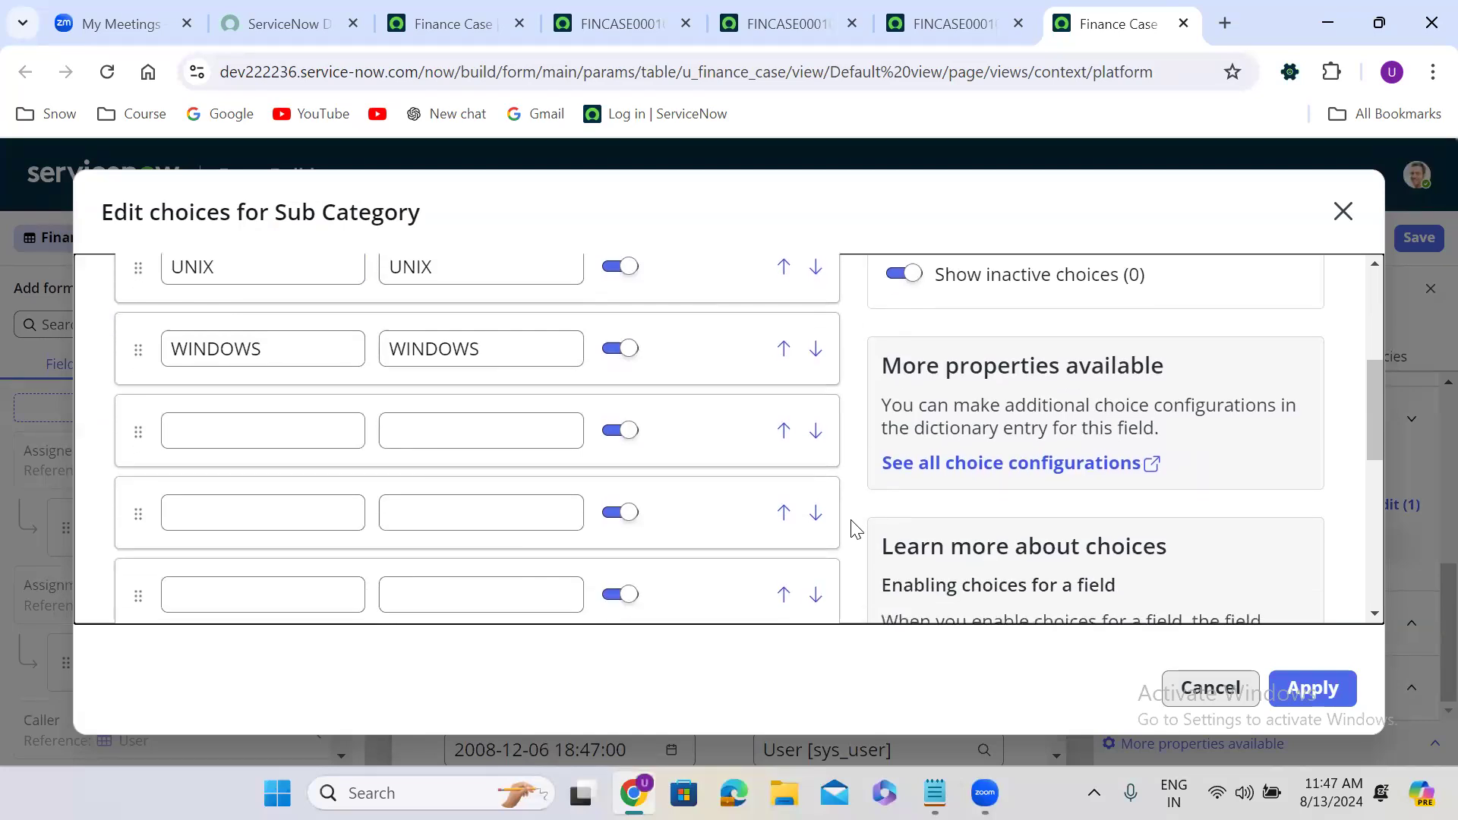
click(228, 427)
click(249, 429)
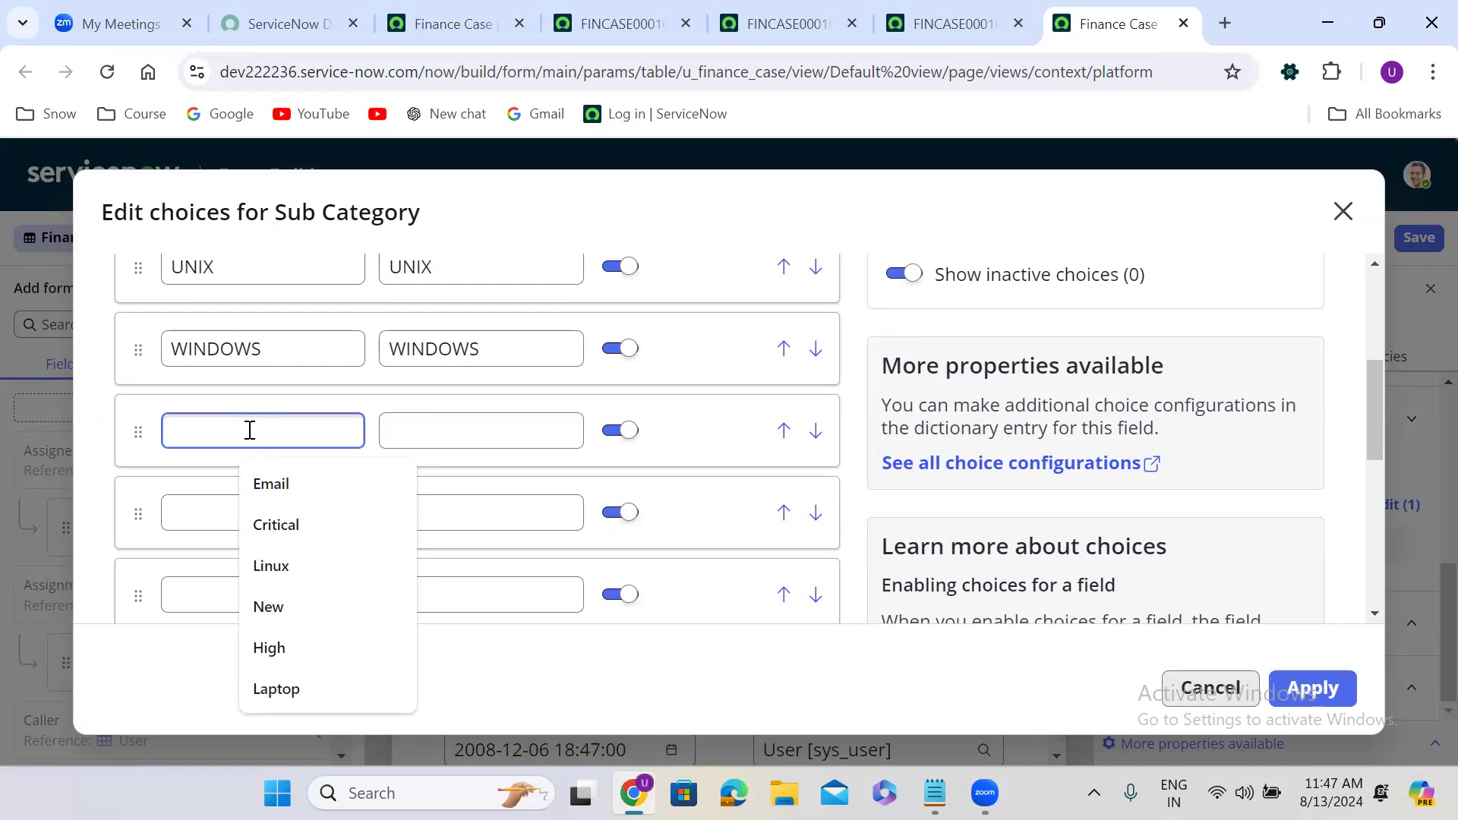
text(Bug)
click(240, 514)
text(Defec)
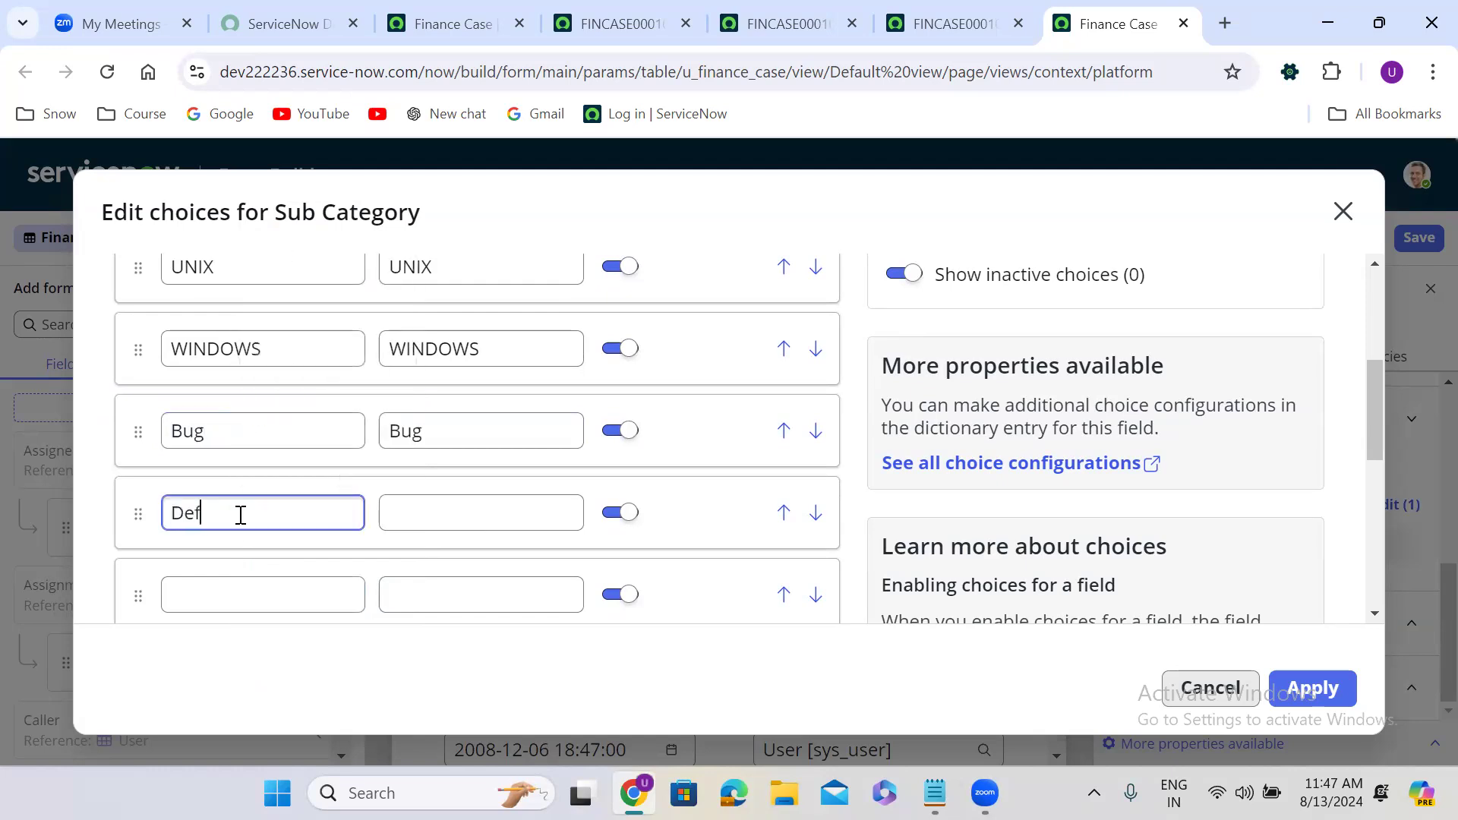
click(863, 548)
scroll(863, 548, down, 2)
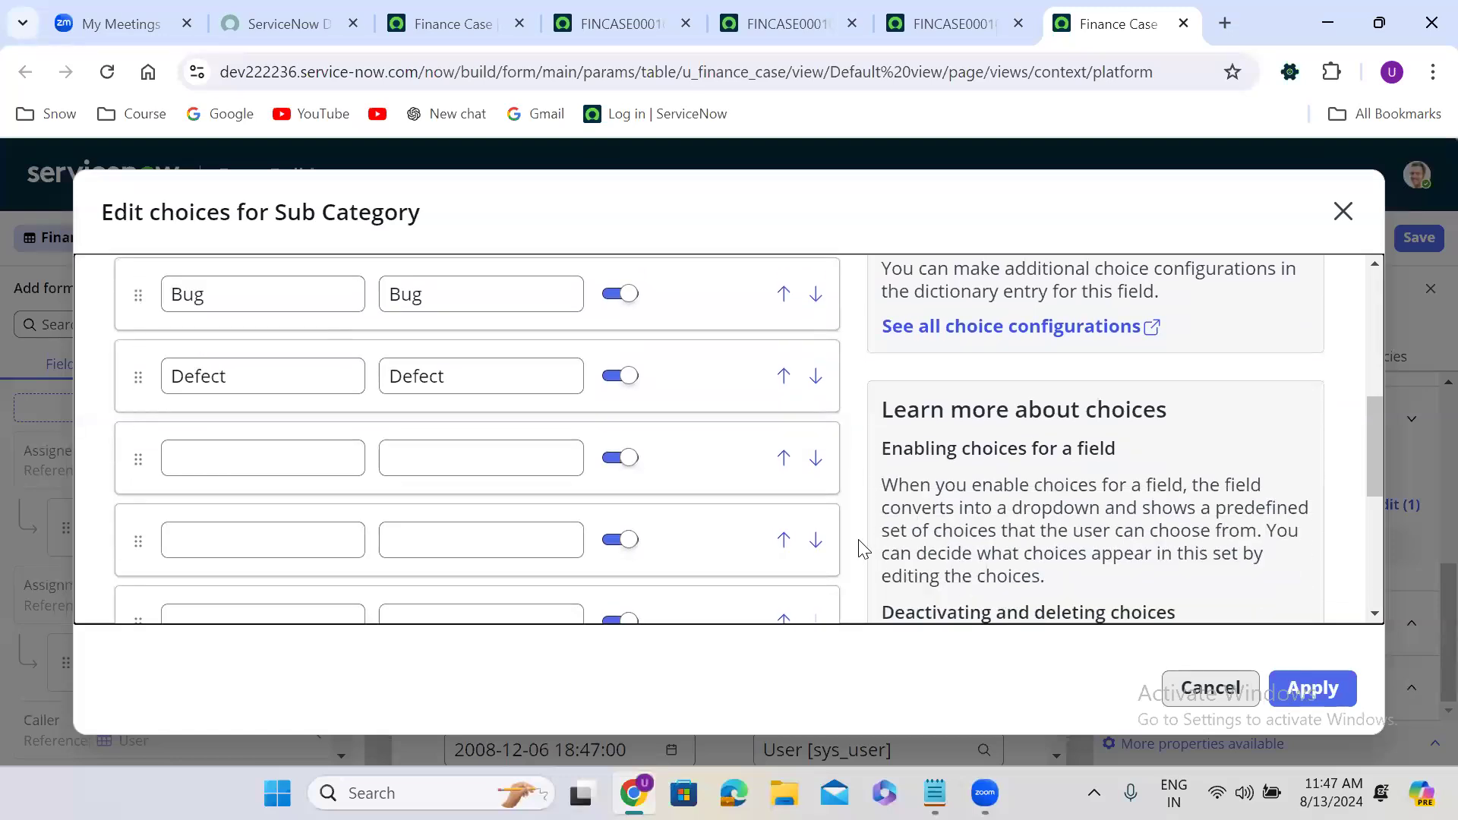
click(196, 472)
text(Lapt)
click(276, 511)
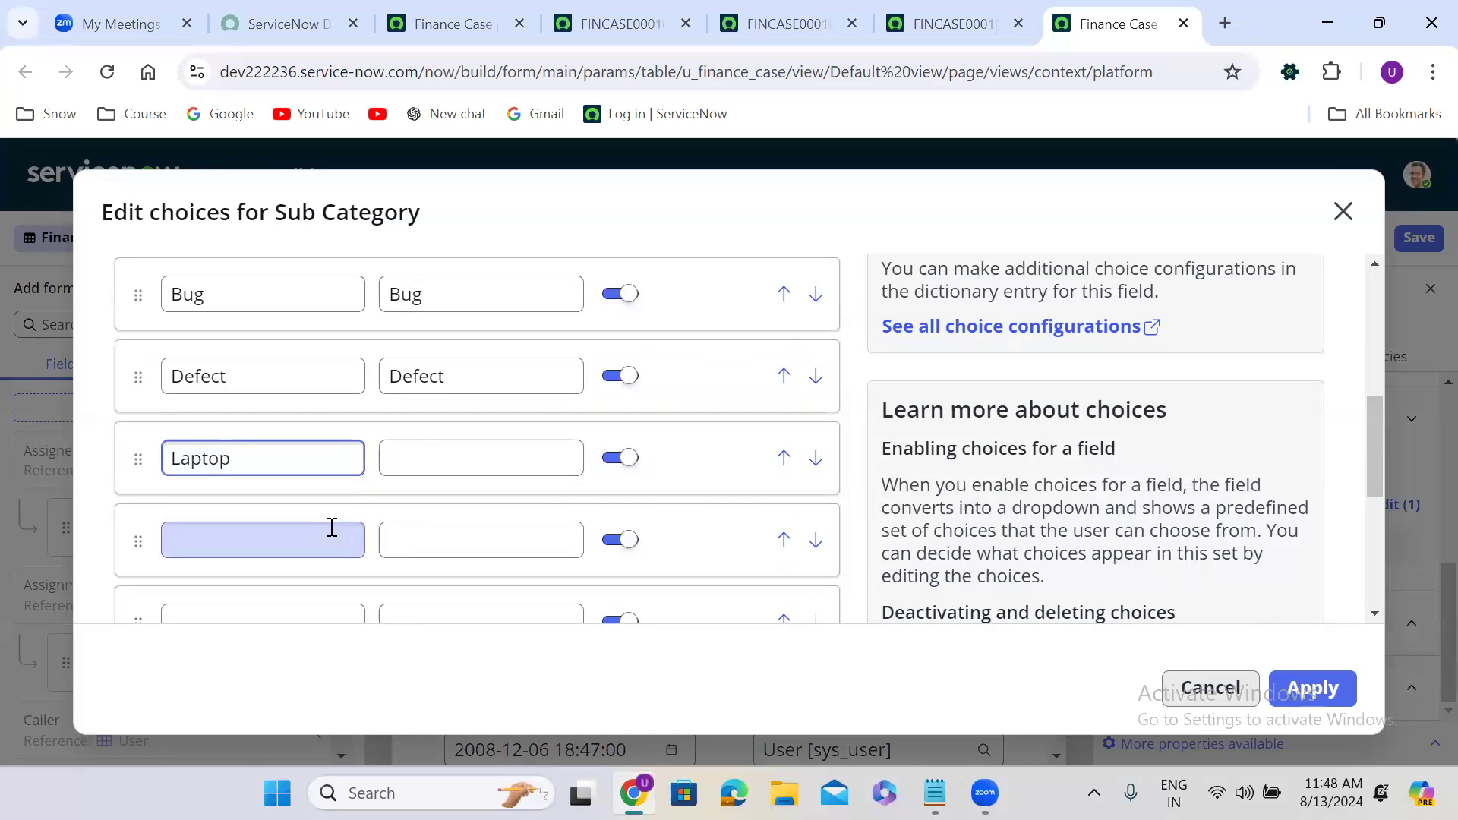
click(270, 544)
text(Des)
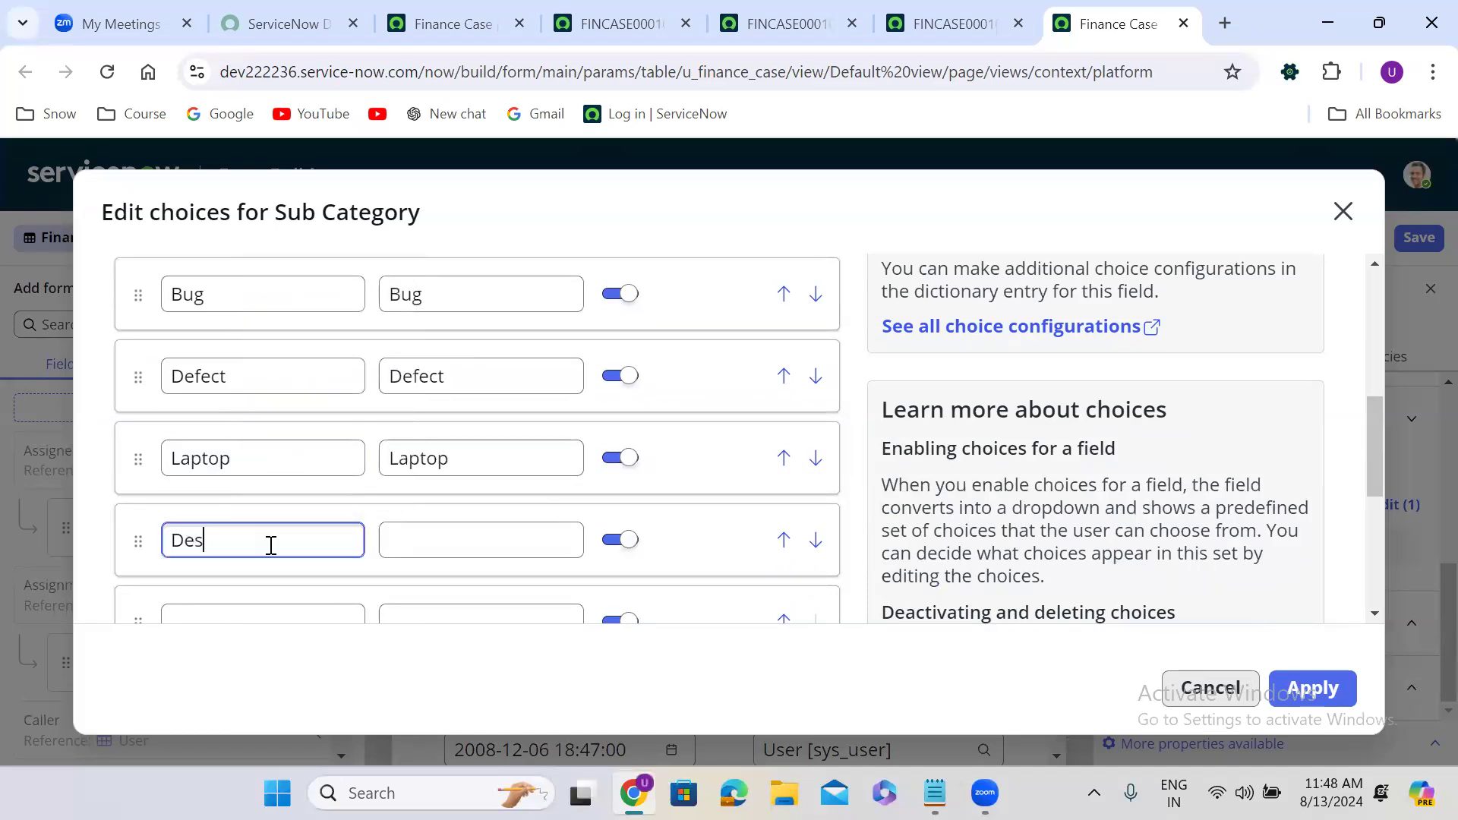
text(ktop)
click(853, 554)
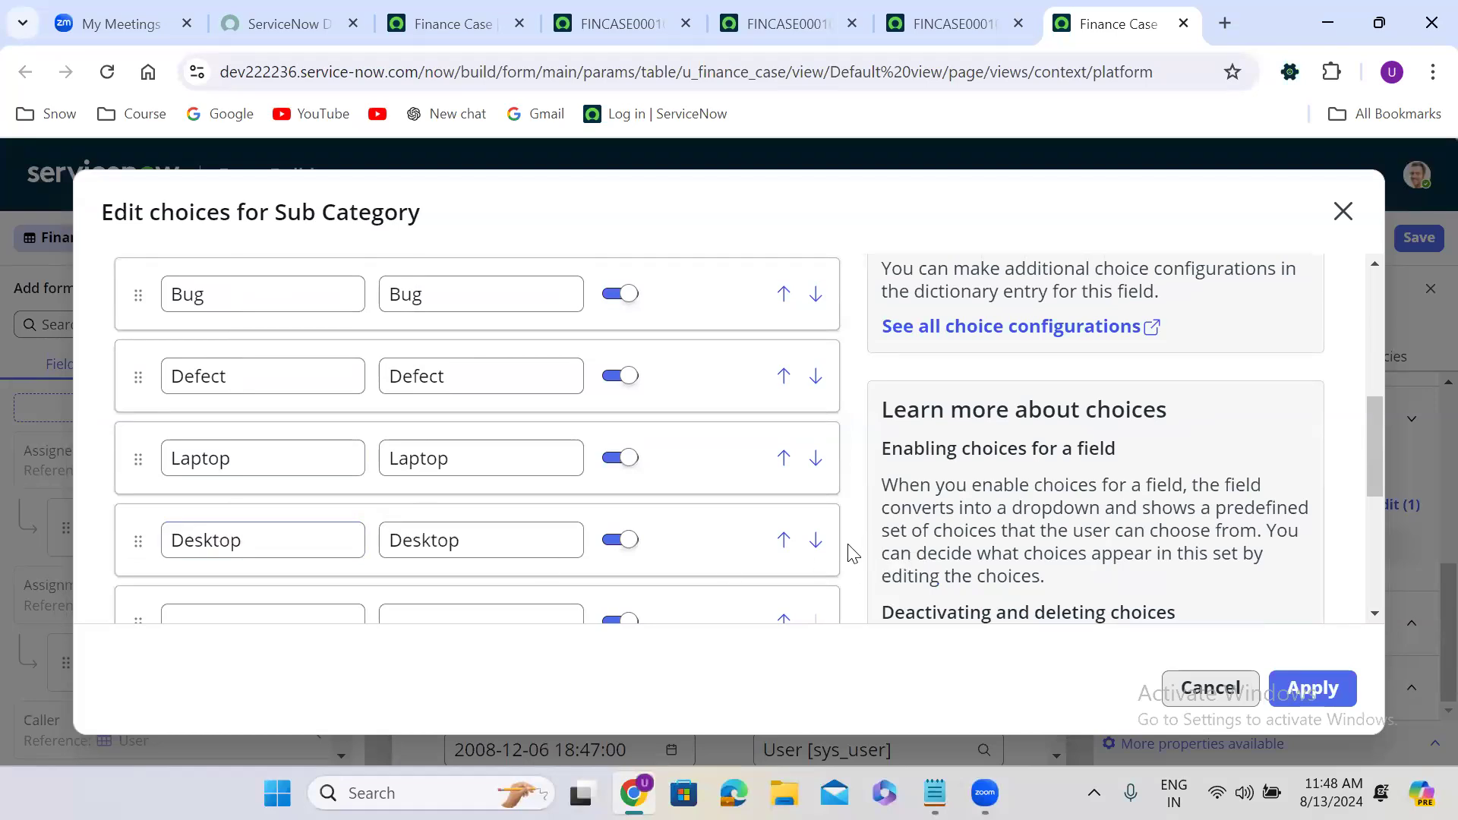
Add one more row, enter Wifi and Router, and apply the Sub Category choices.
scroll(852, 552, down, 2)
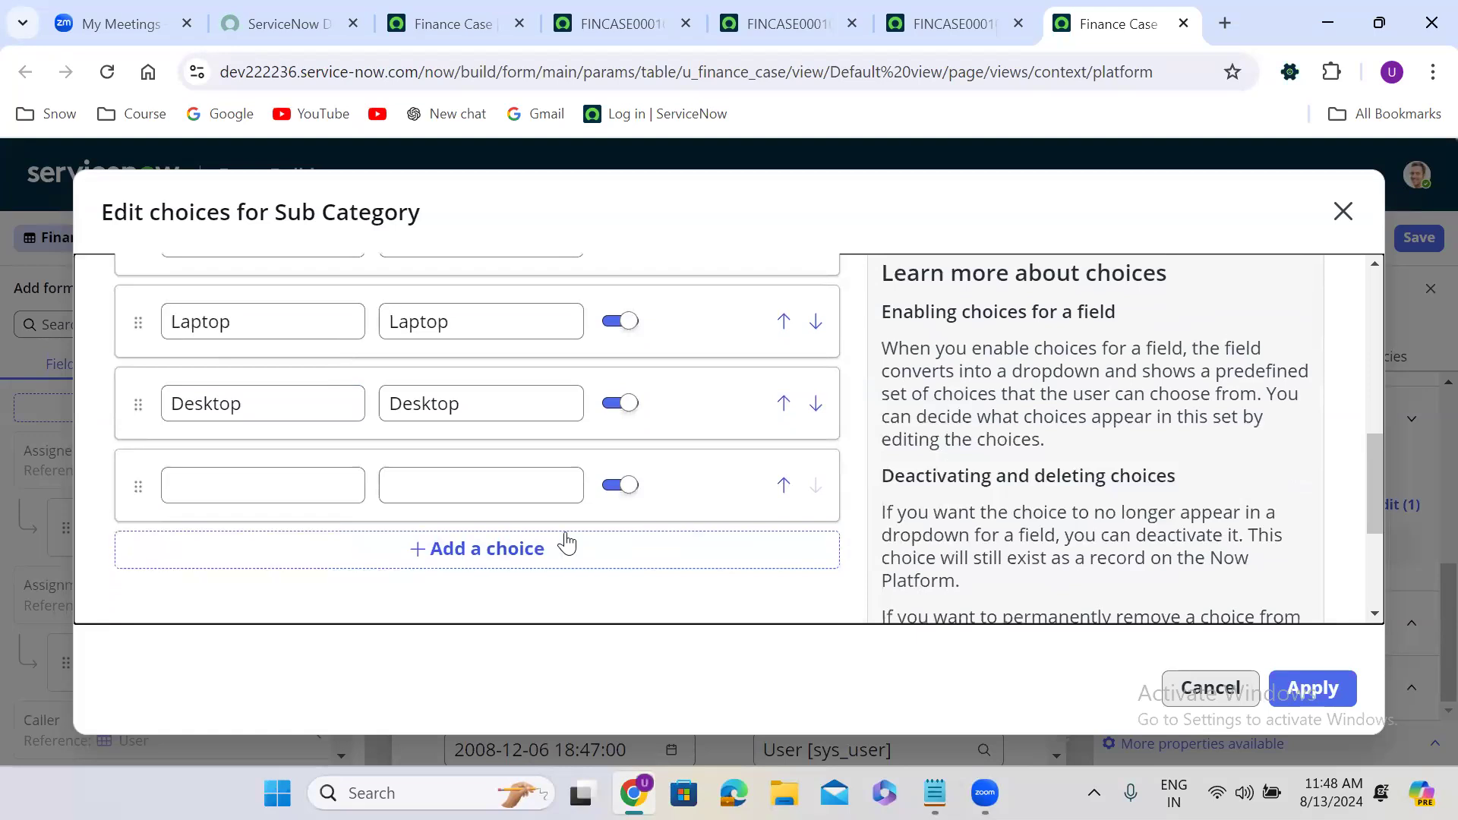
click(483, 554)
click(267, 490)
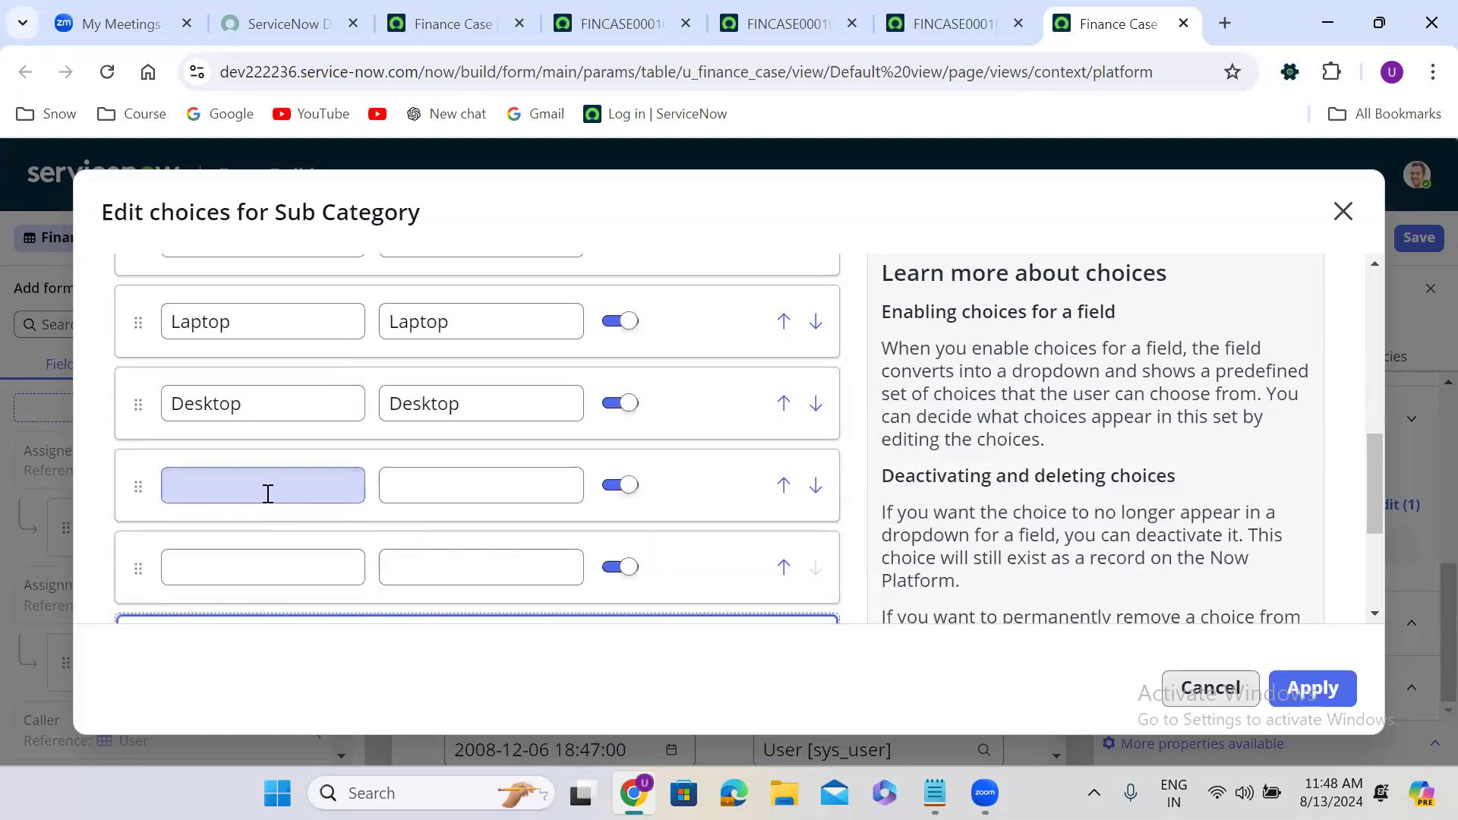
text(Wifi)
click(224, 562)
text(Router)
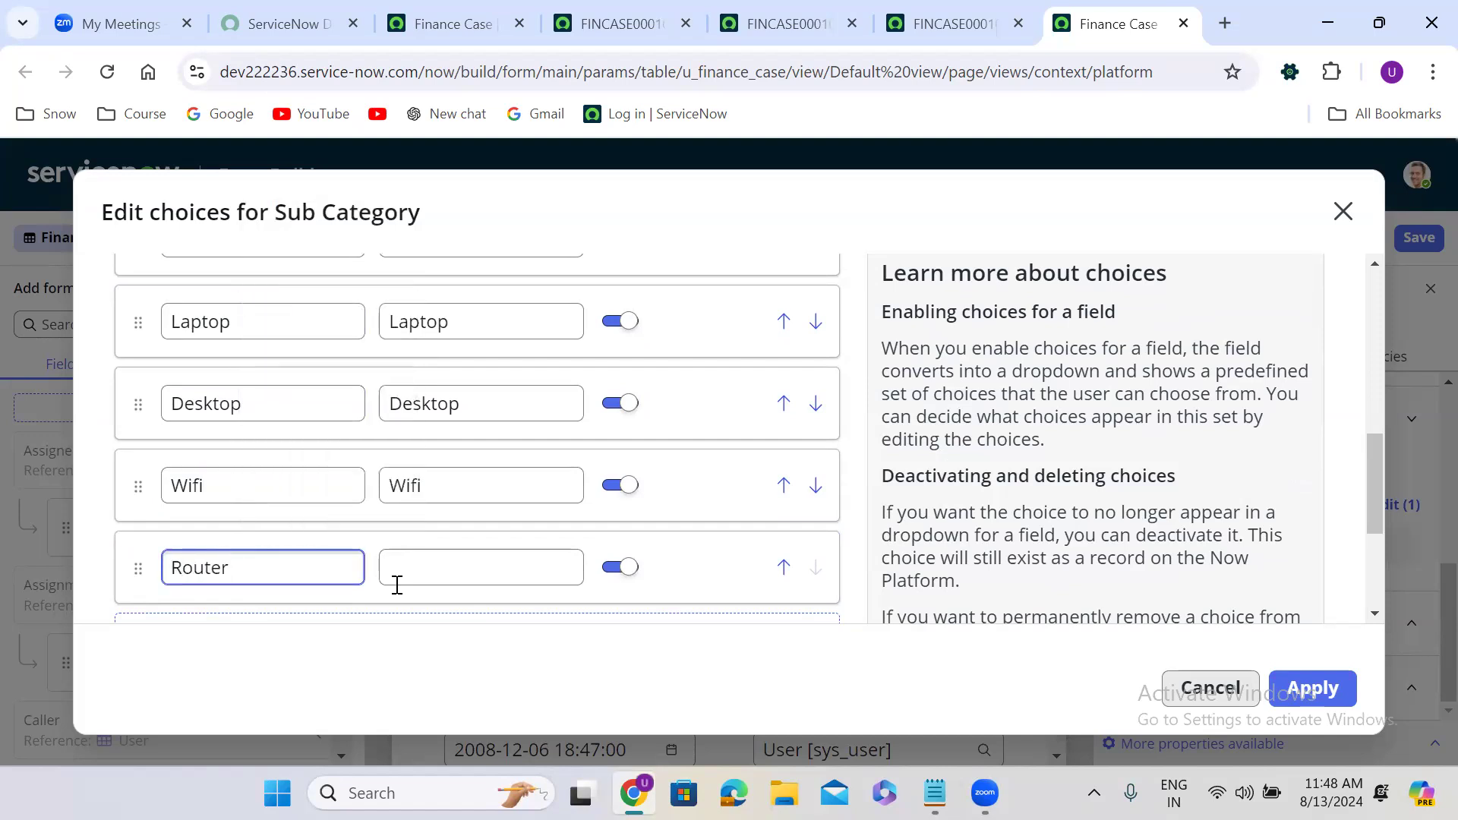
click(867, 576)
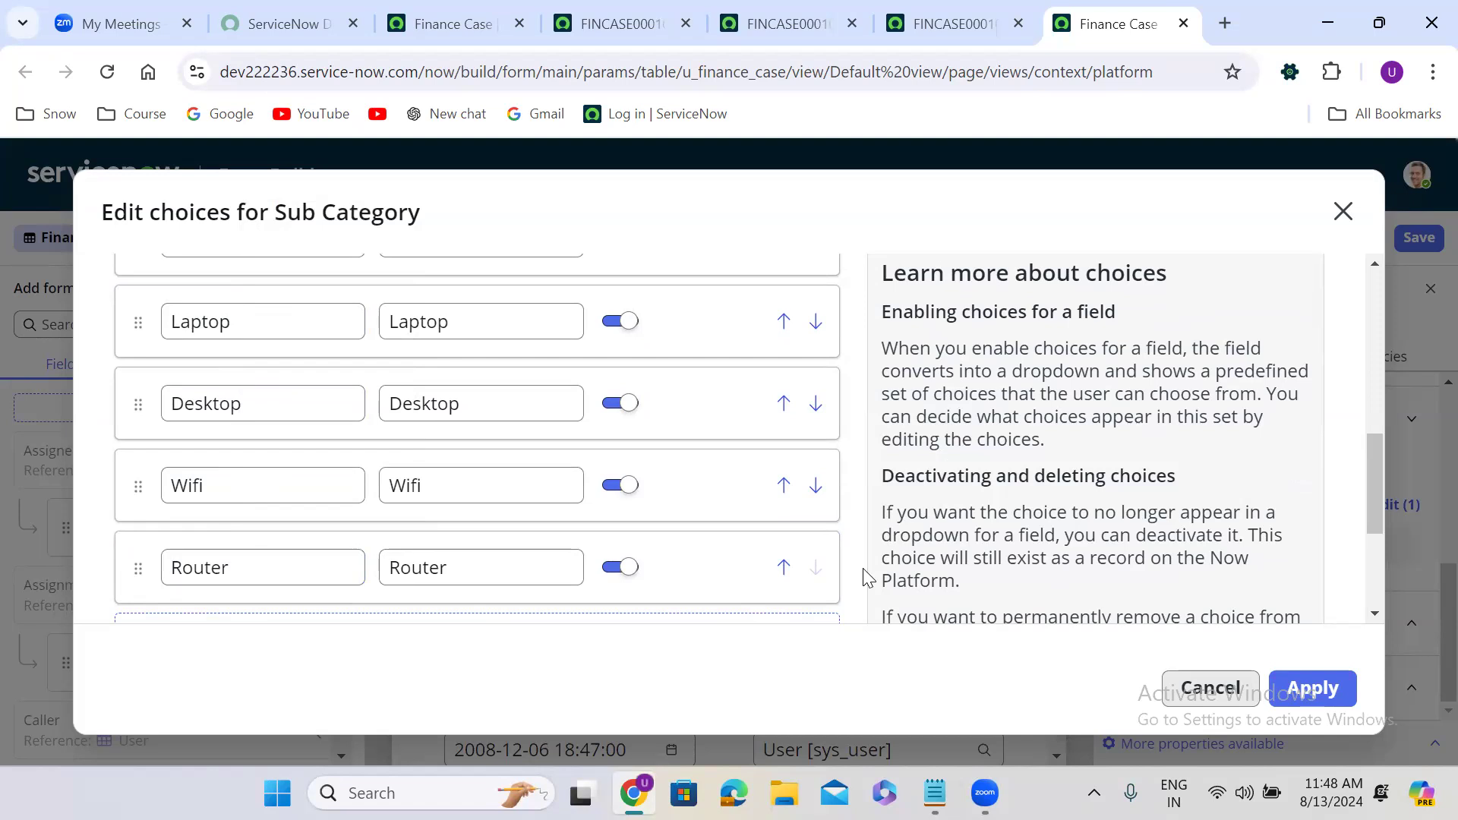
scroll(867, 575, down, 1)
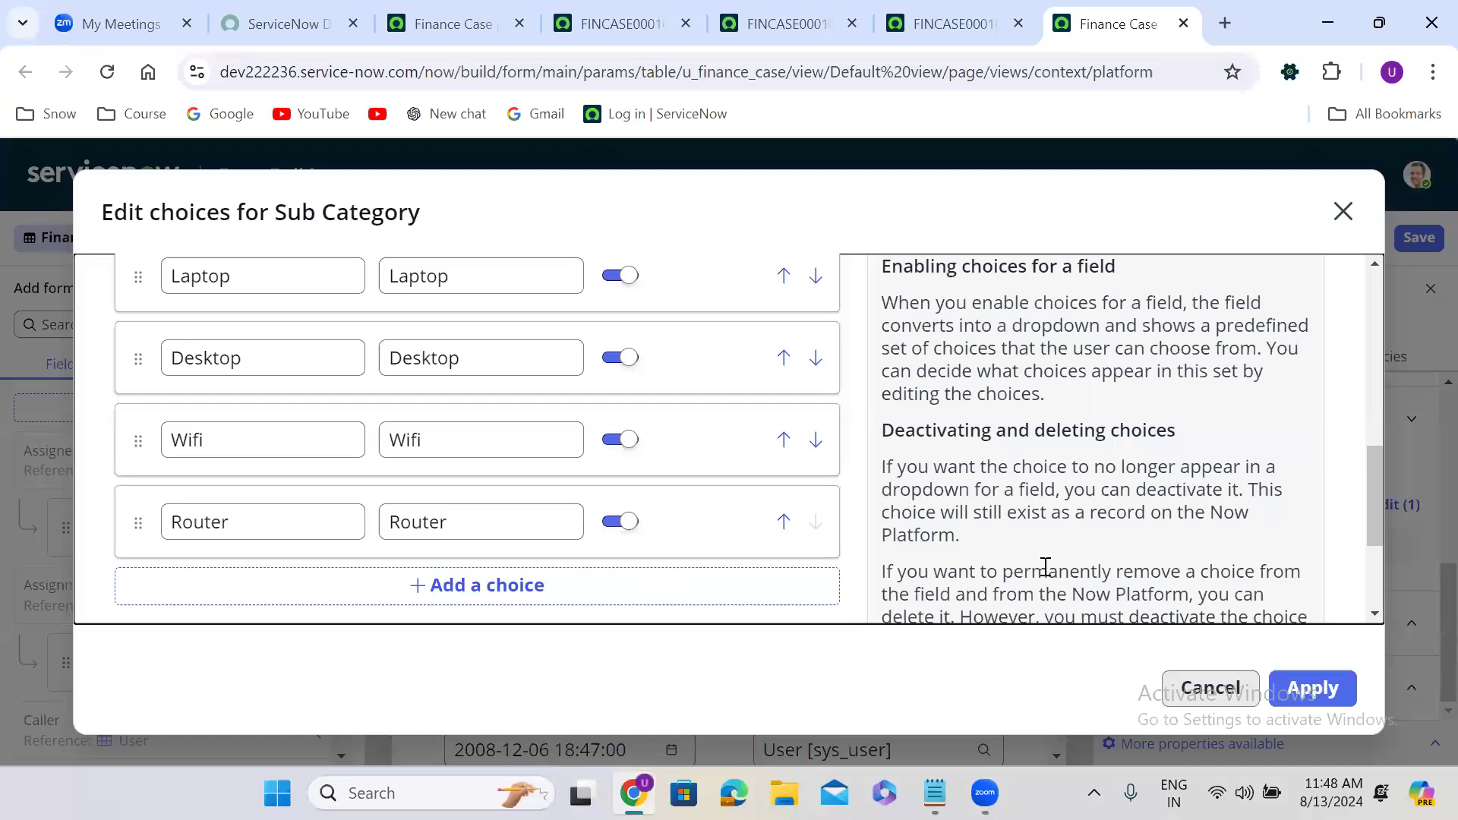
click(1335, 683)
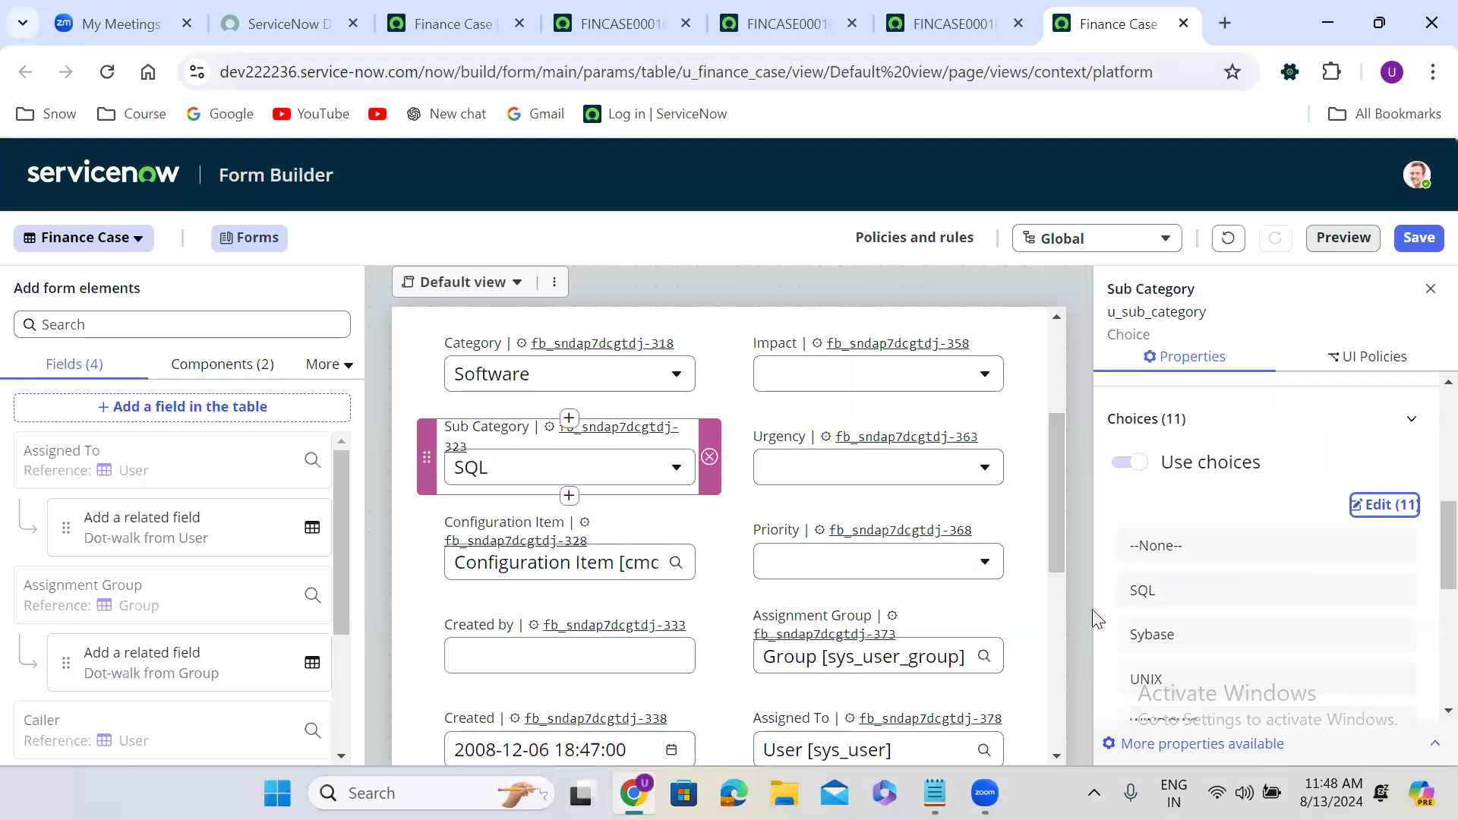
Open the Contact Type choice editor and add four empty choice rows.
scroll(1052, 495, up, 2)
scroll(1060, 413, up, 2)
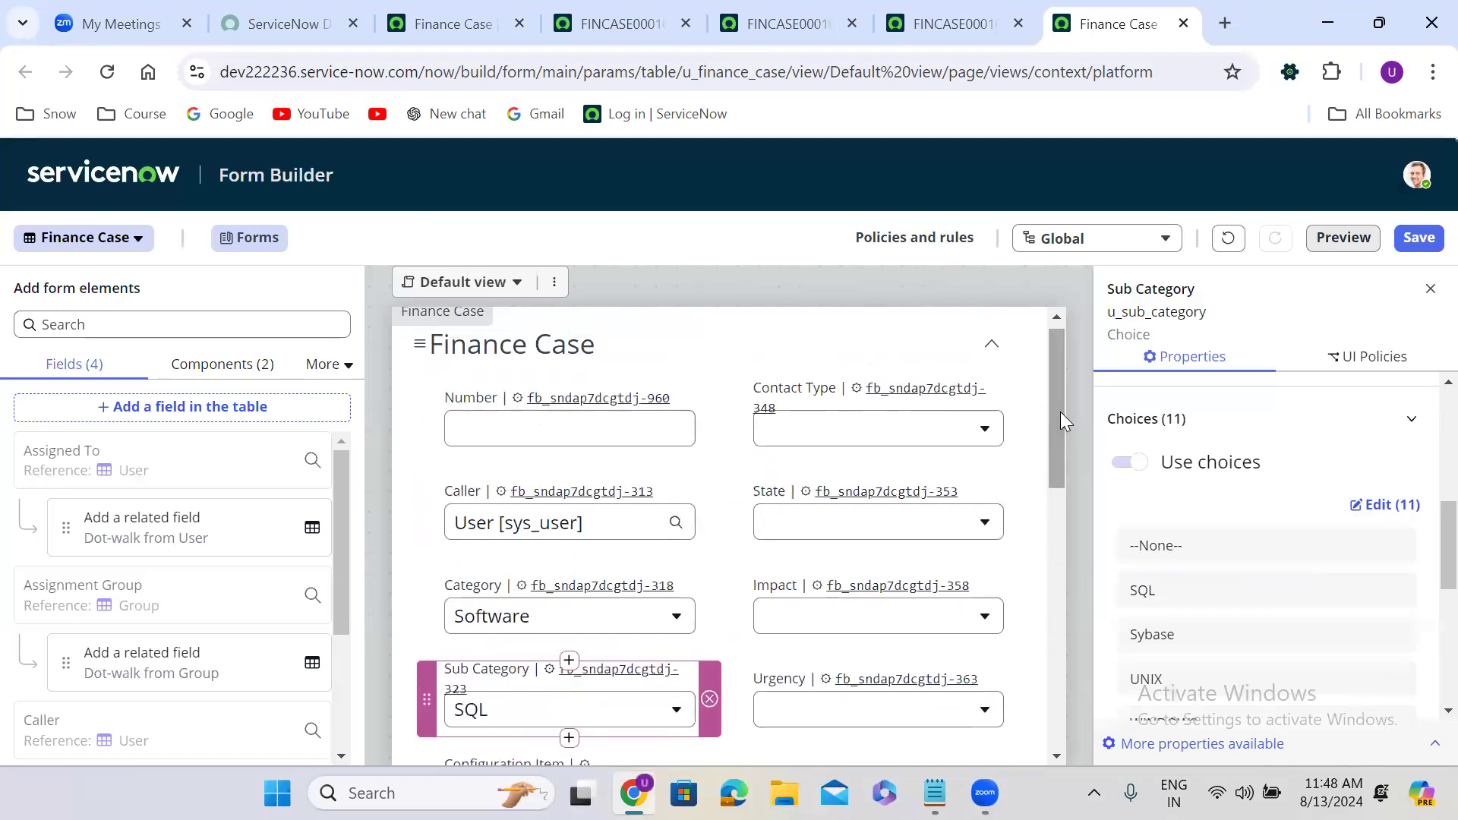
click(847, 400)
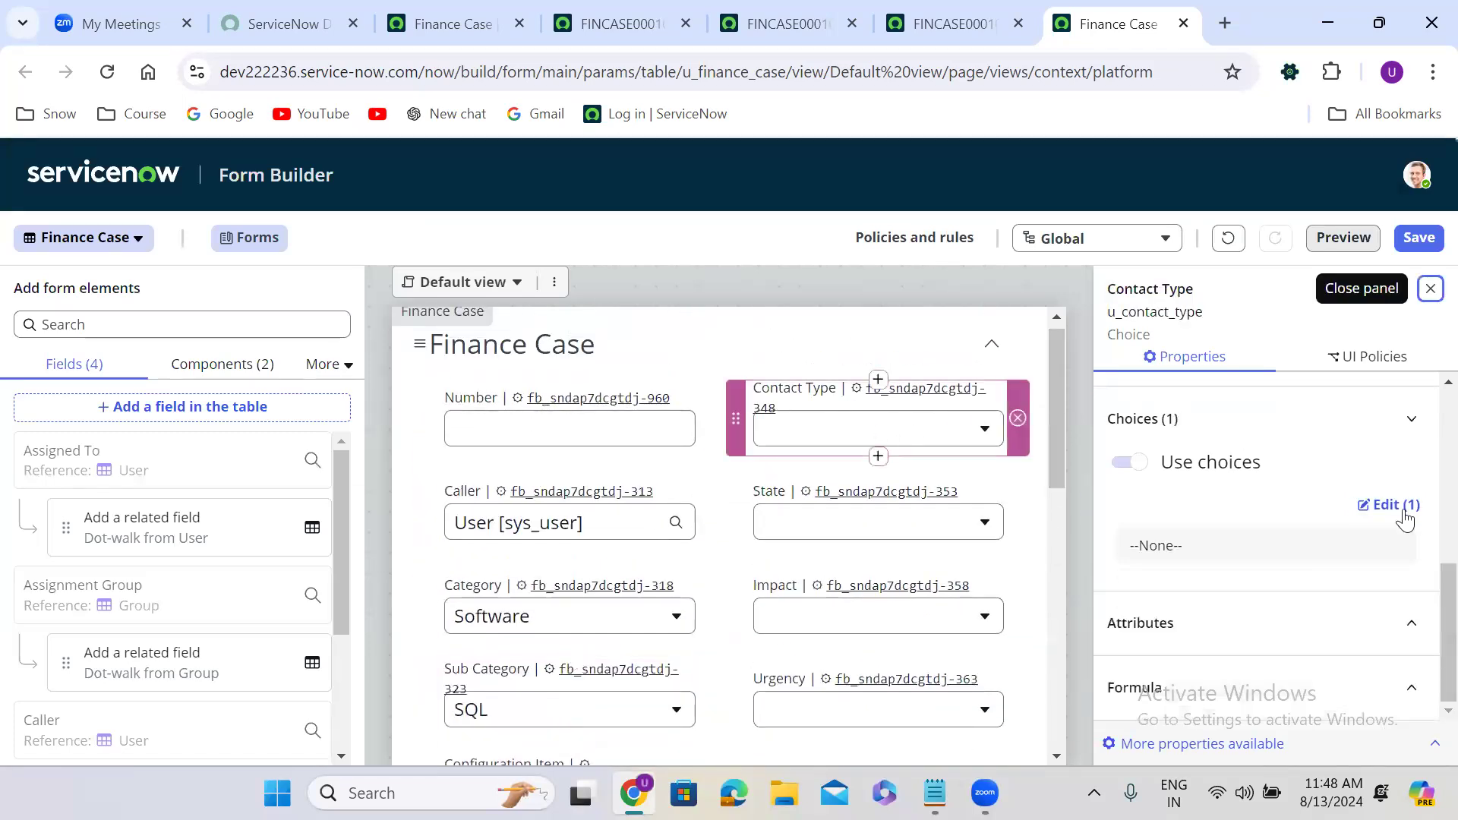
click(1402, 507)
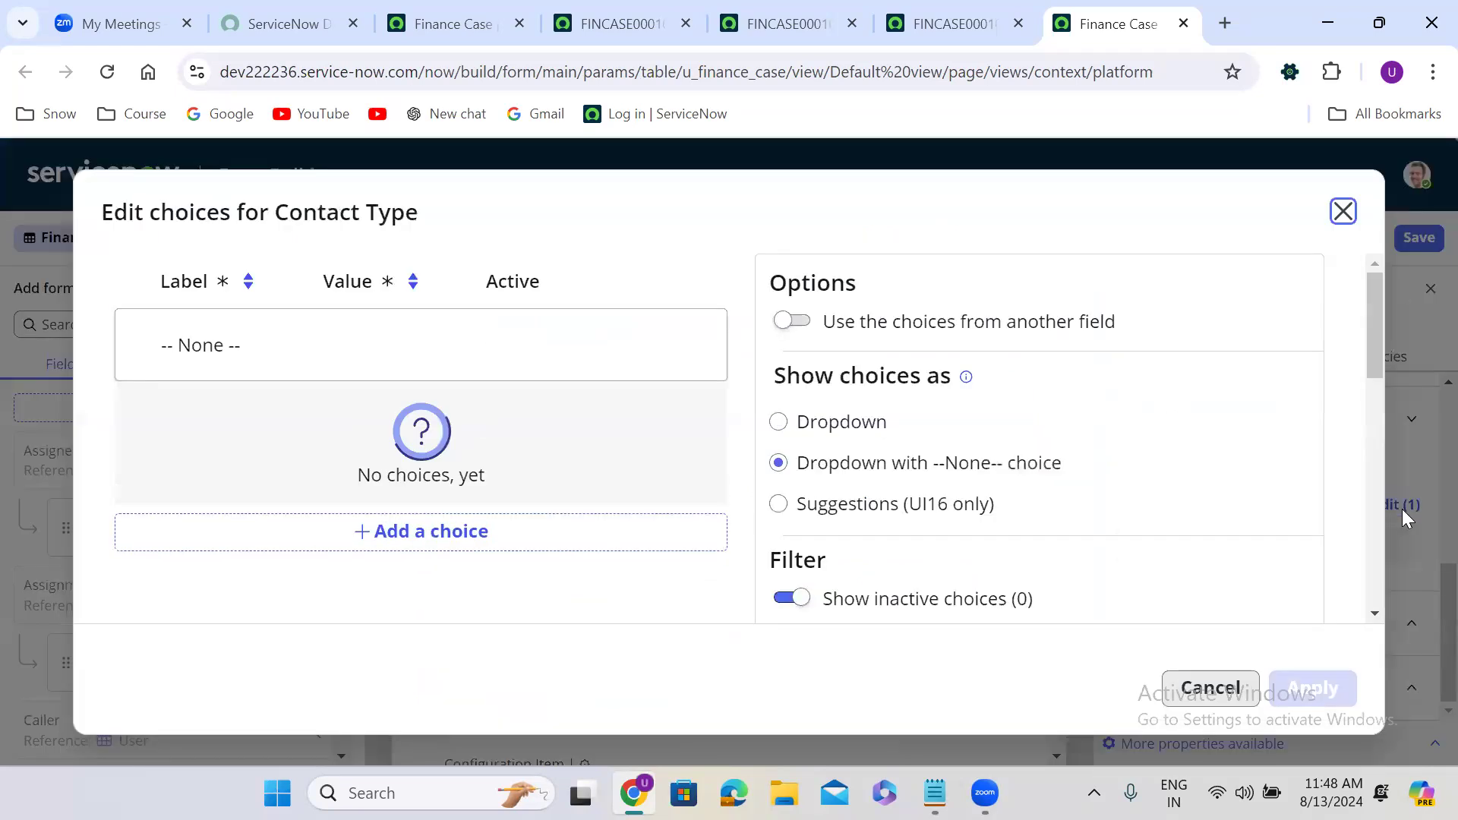
click(442, 533)
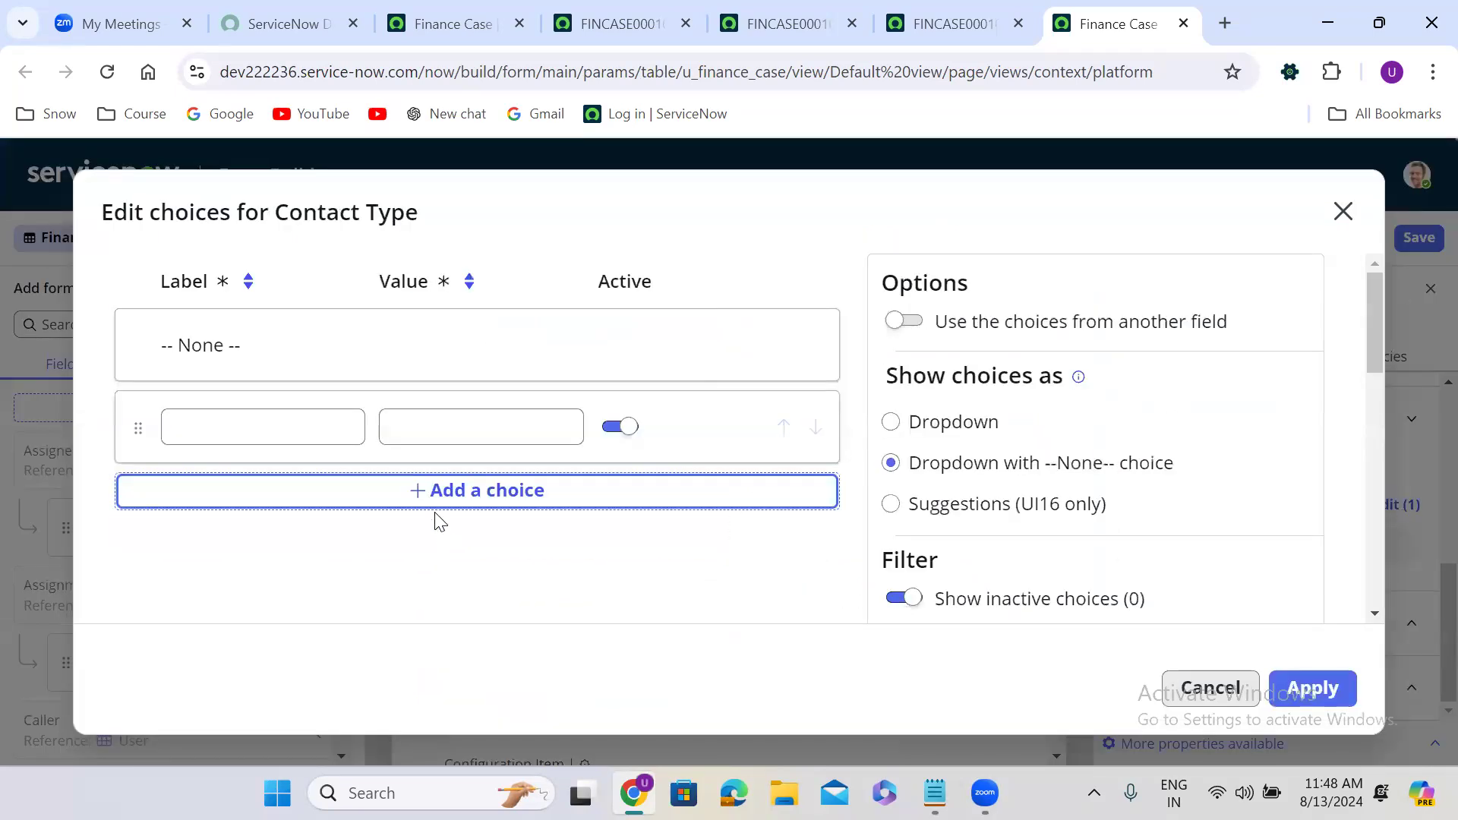
click(436, 498)
click(444, 591)
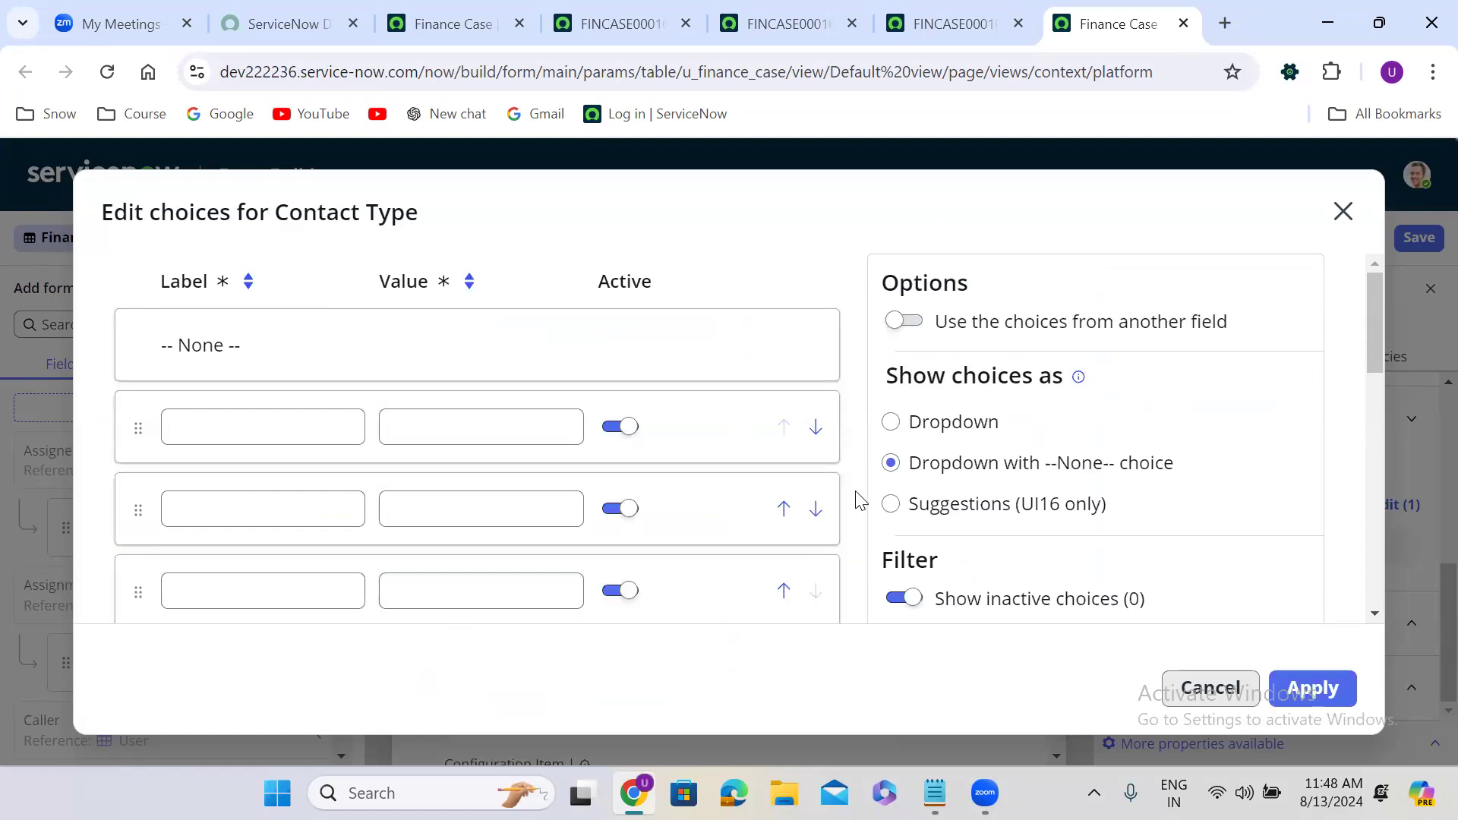
scroll(858, 501, down, 1)
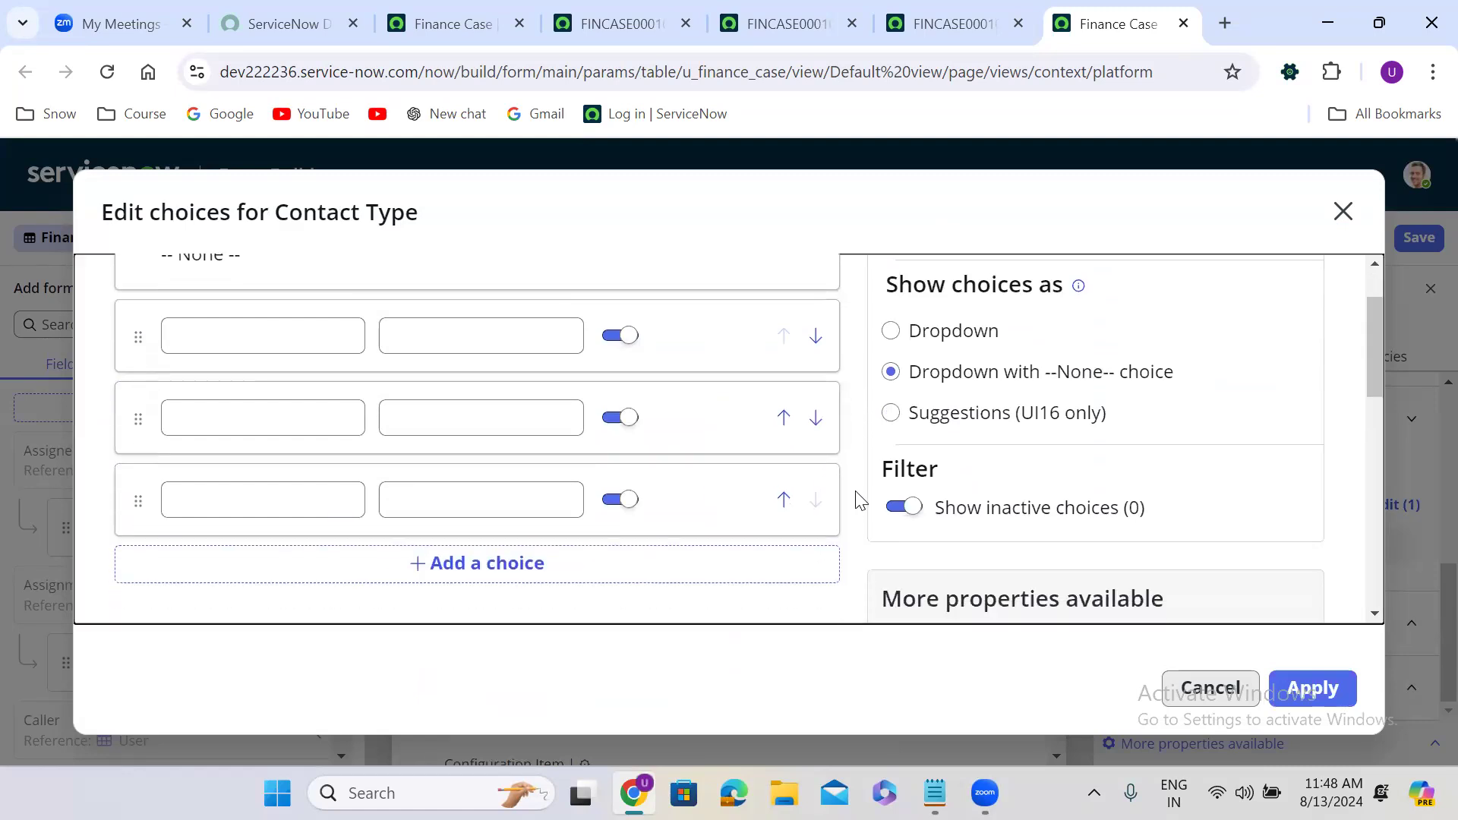
click(486, 570)
Label the choices Phone, Chat, Walk-in and Self-Service, apply them, and select the State field.
click(248, 335)
text(Phone)
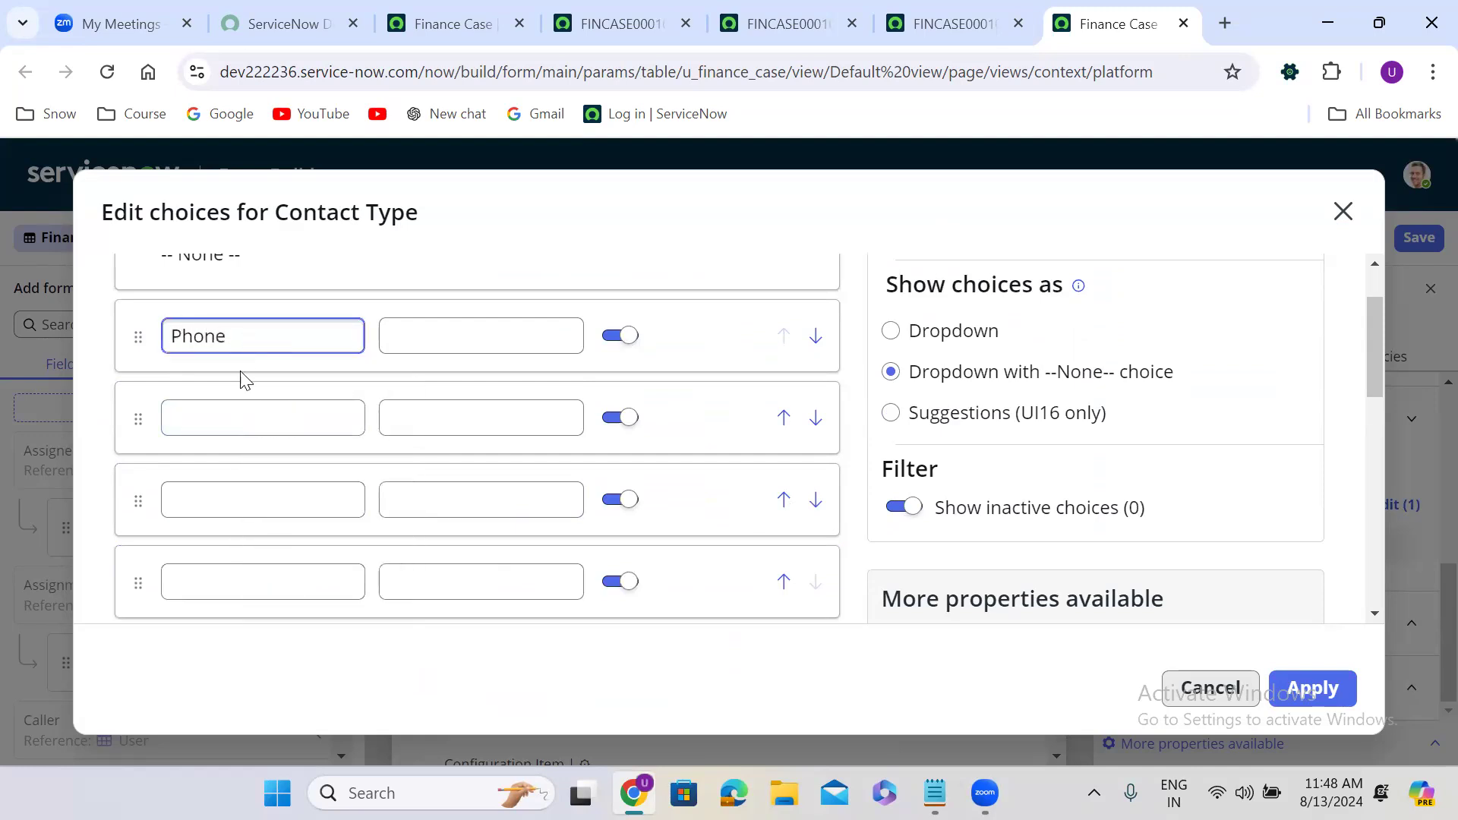
click(235, 421)
text(Chat)
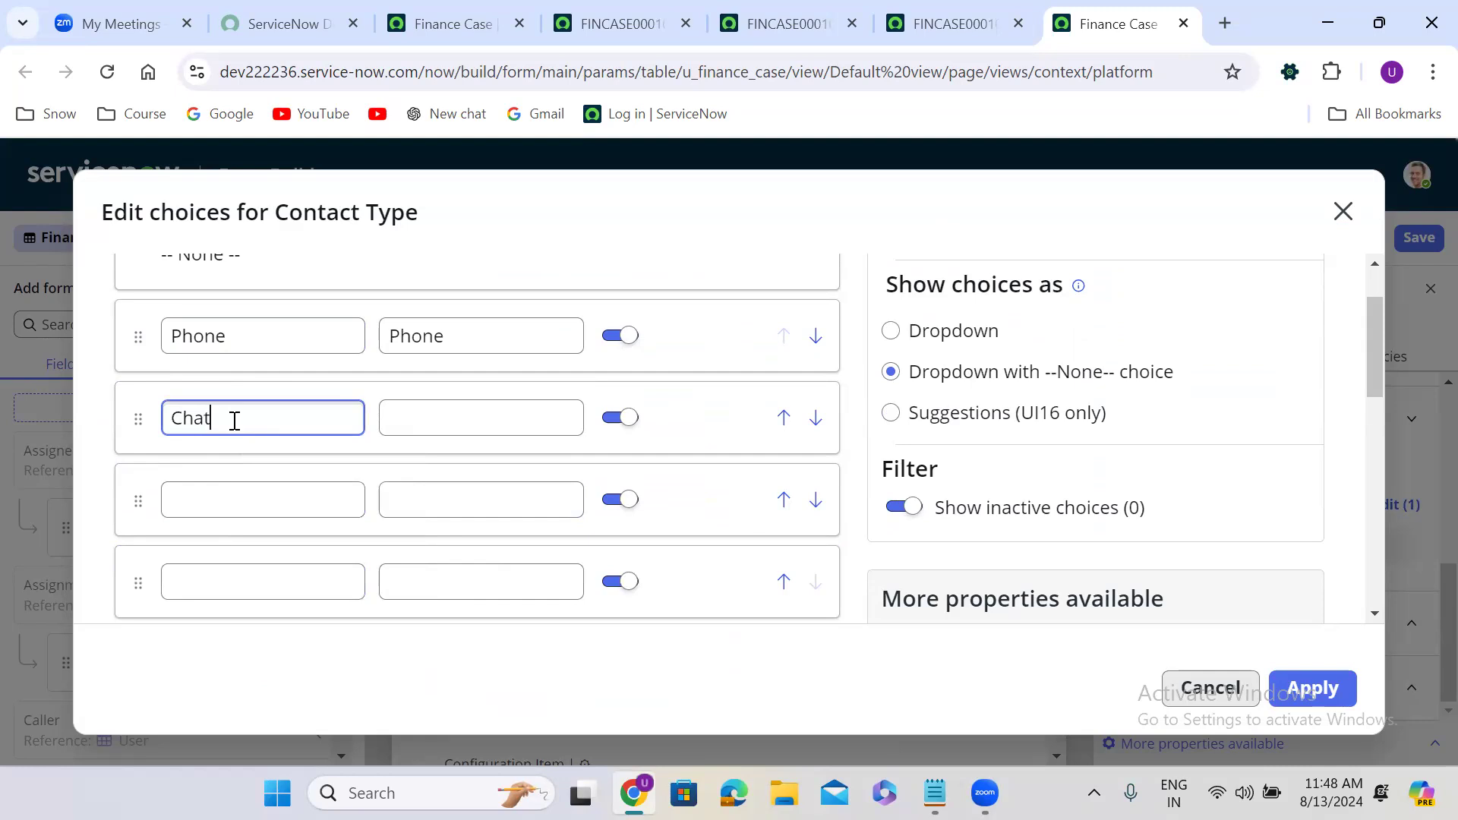
click(225, 494)
text(W)
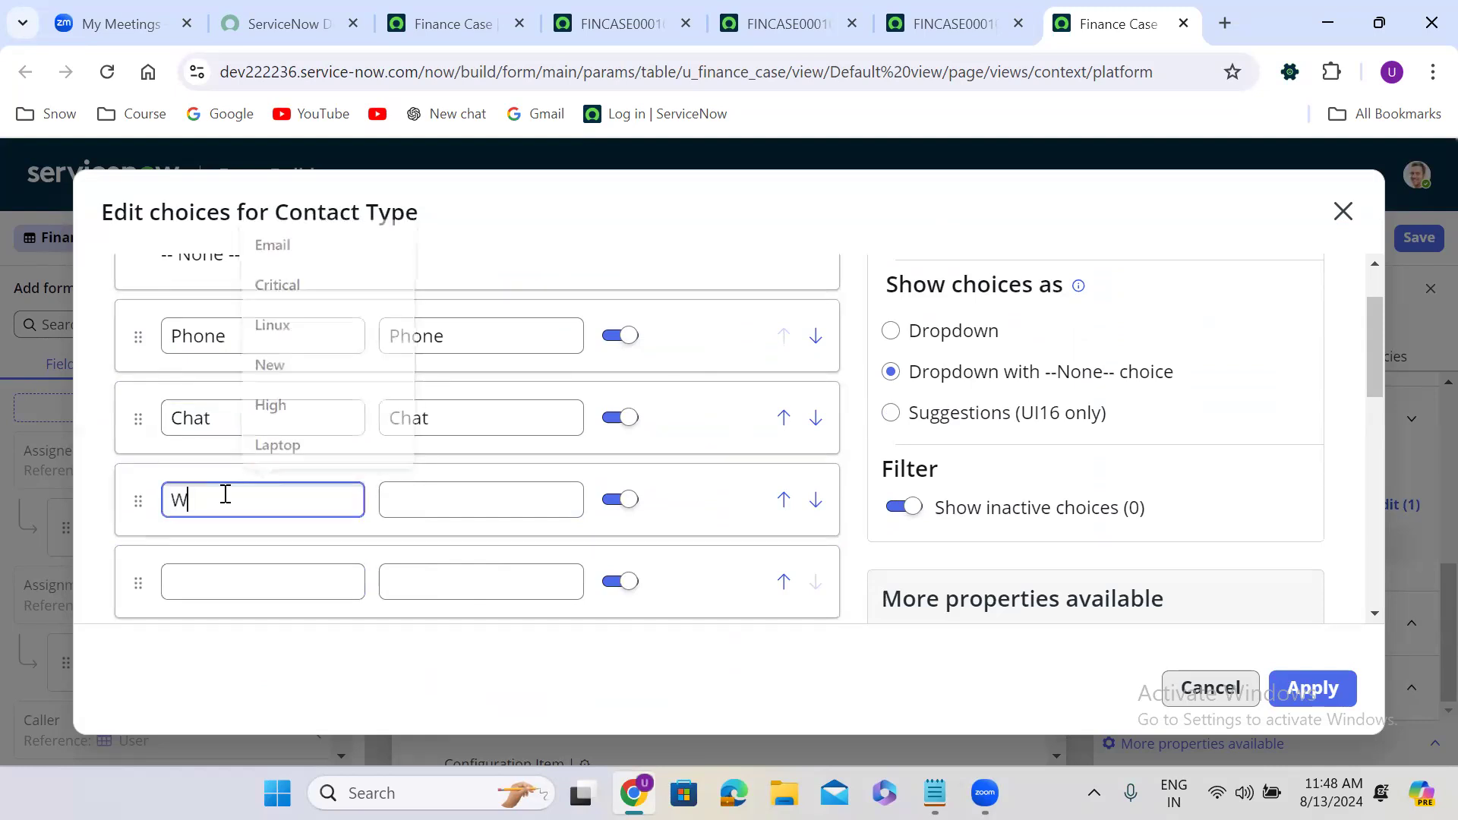
text(alk-in)
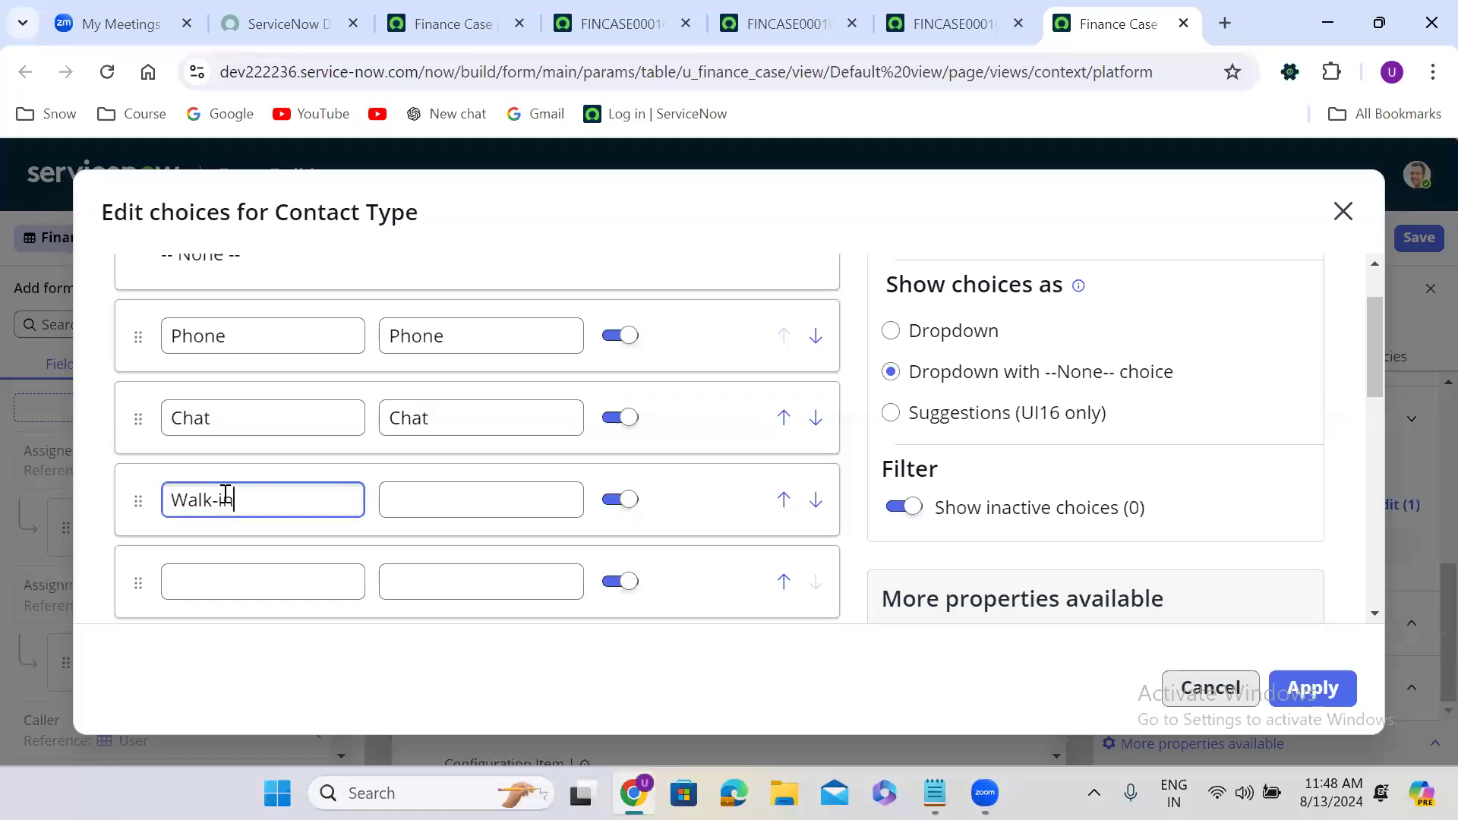
click(224, 581)
text(Sel)
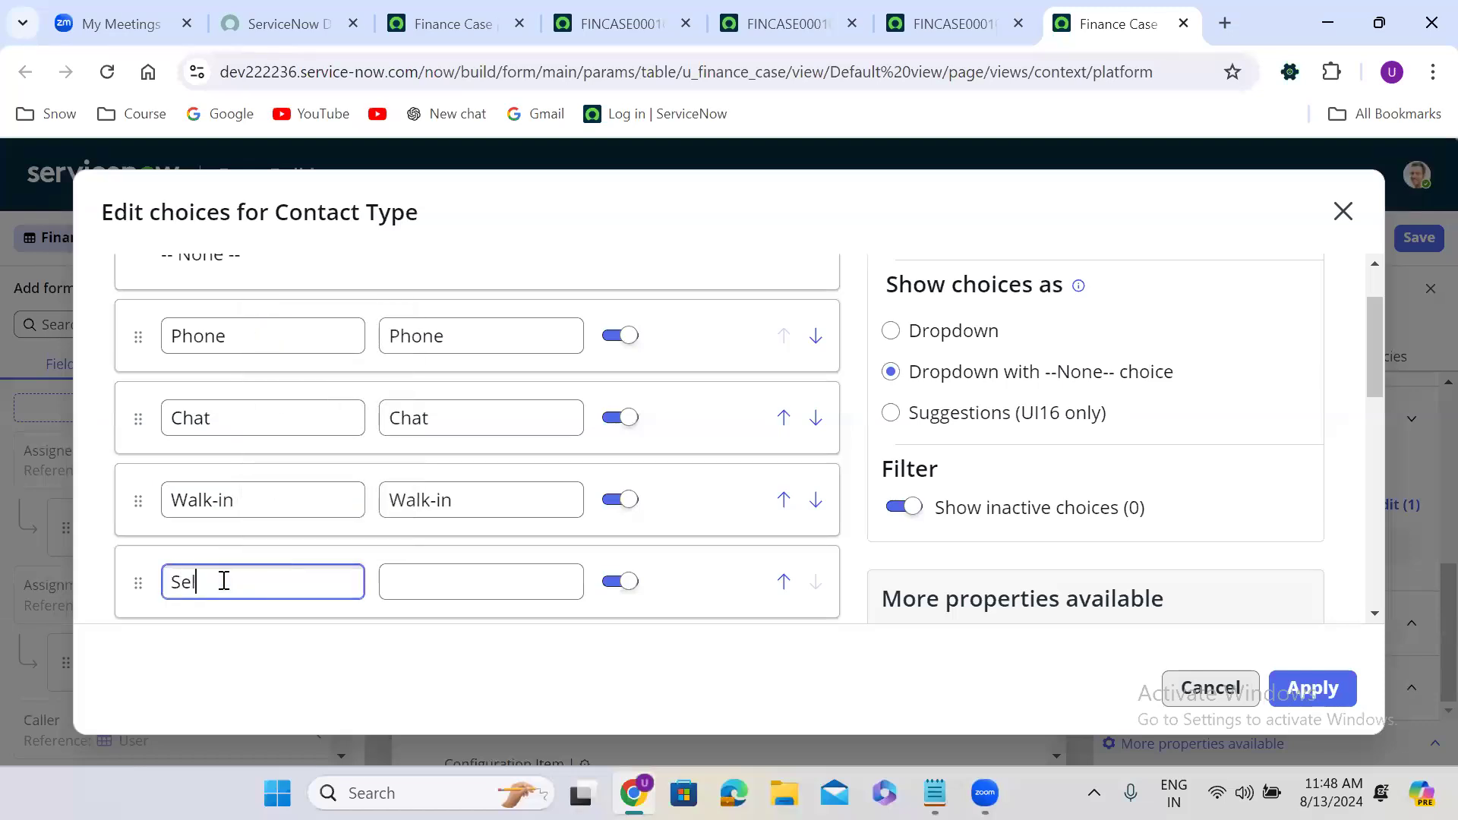
text(f-Service)
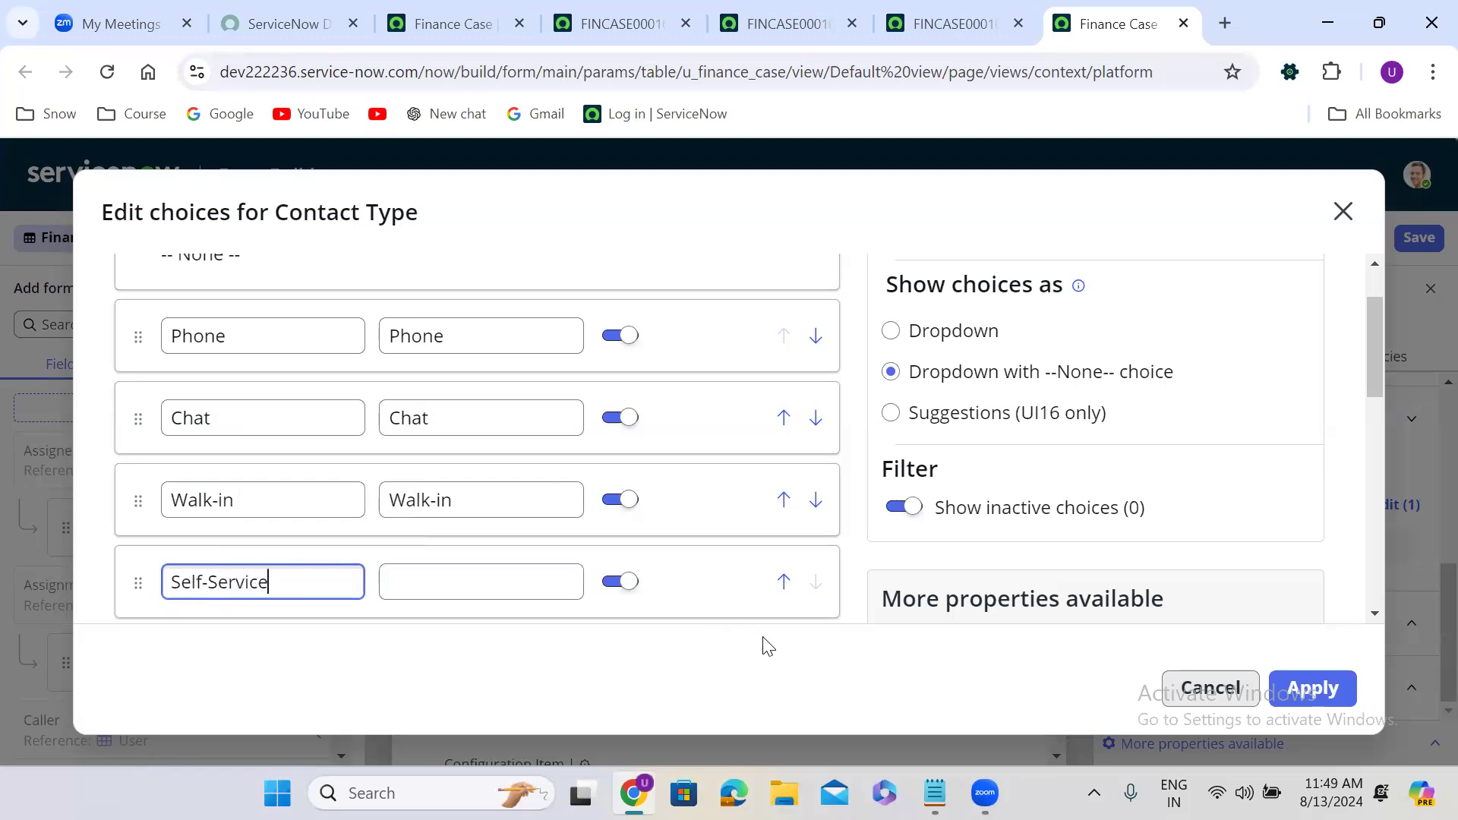
click(861, 650)
key(Tab)
key(Tab)
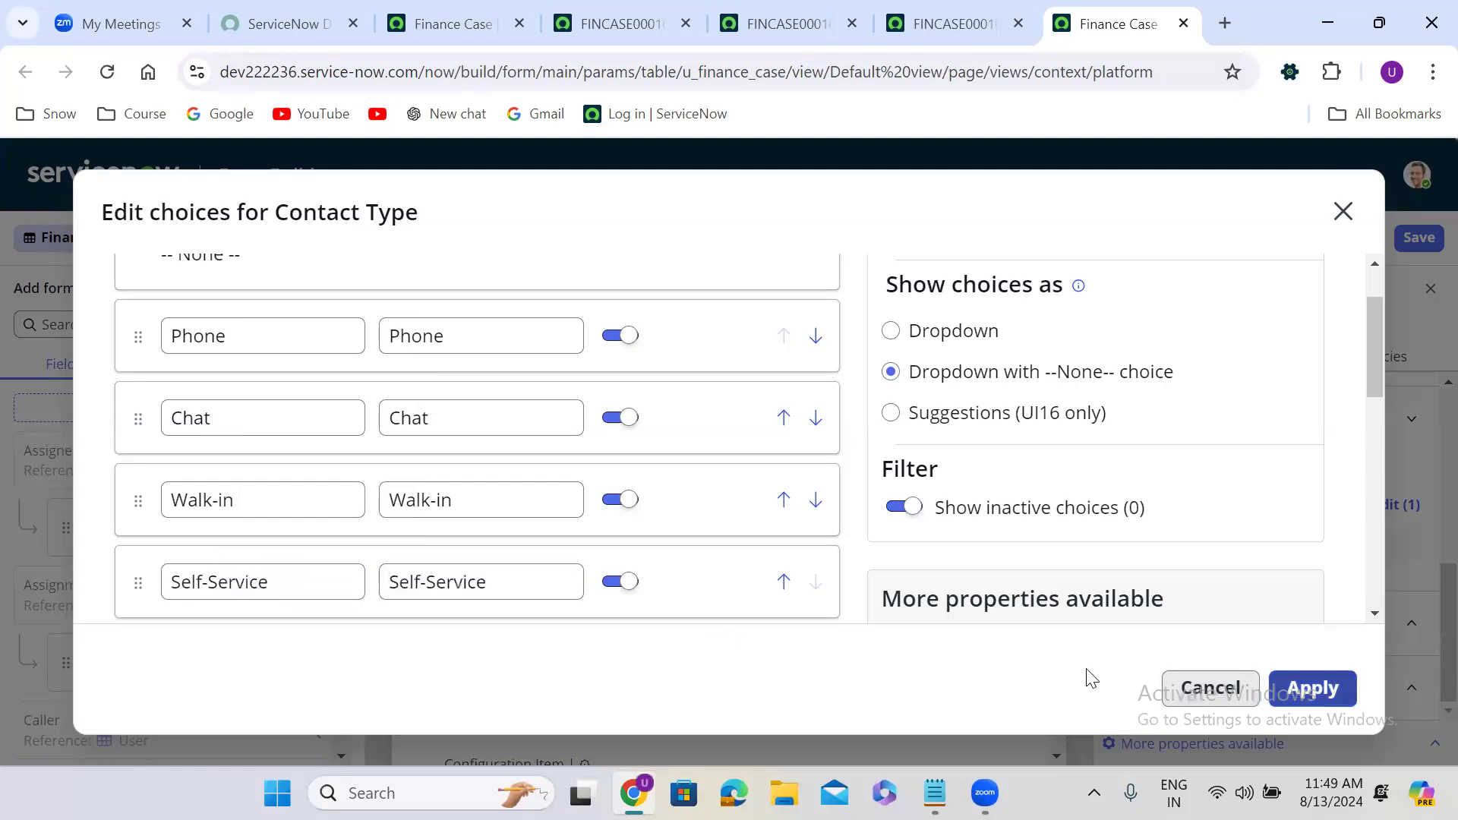
key(Return)
click(800, 496)
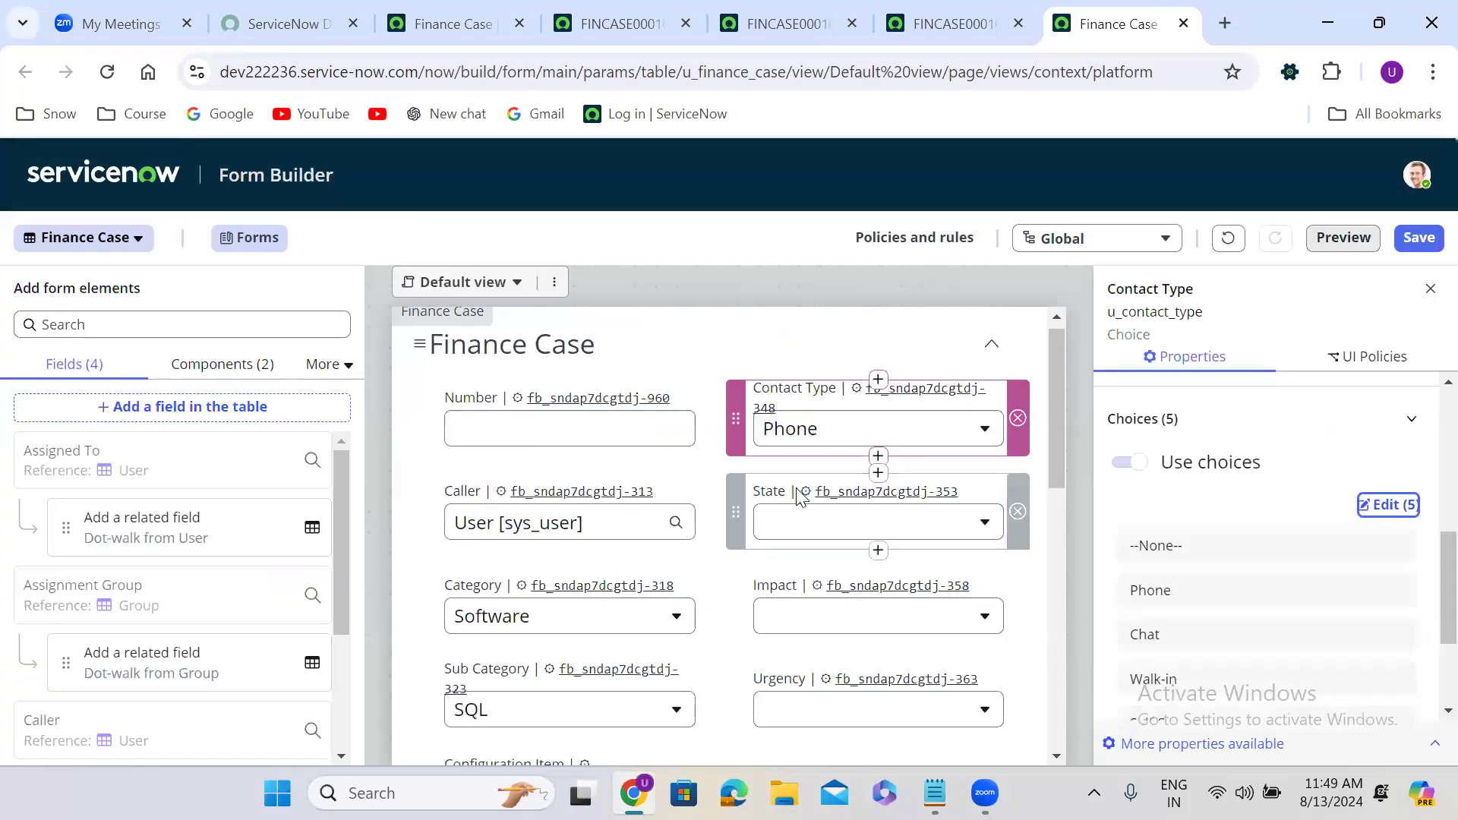
Open the State choice editor and add six empty choice rows.
click(1408, 508)
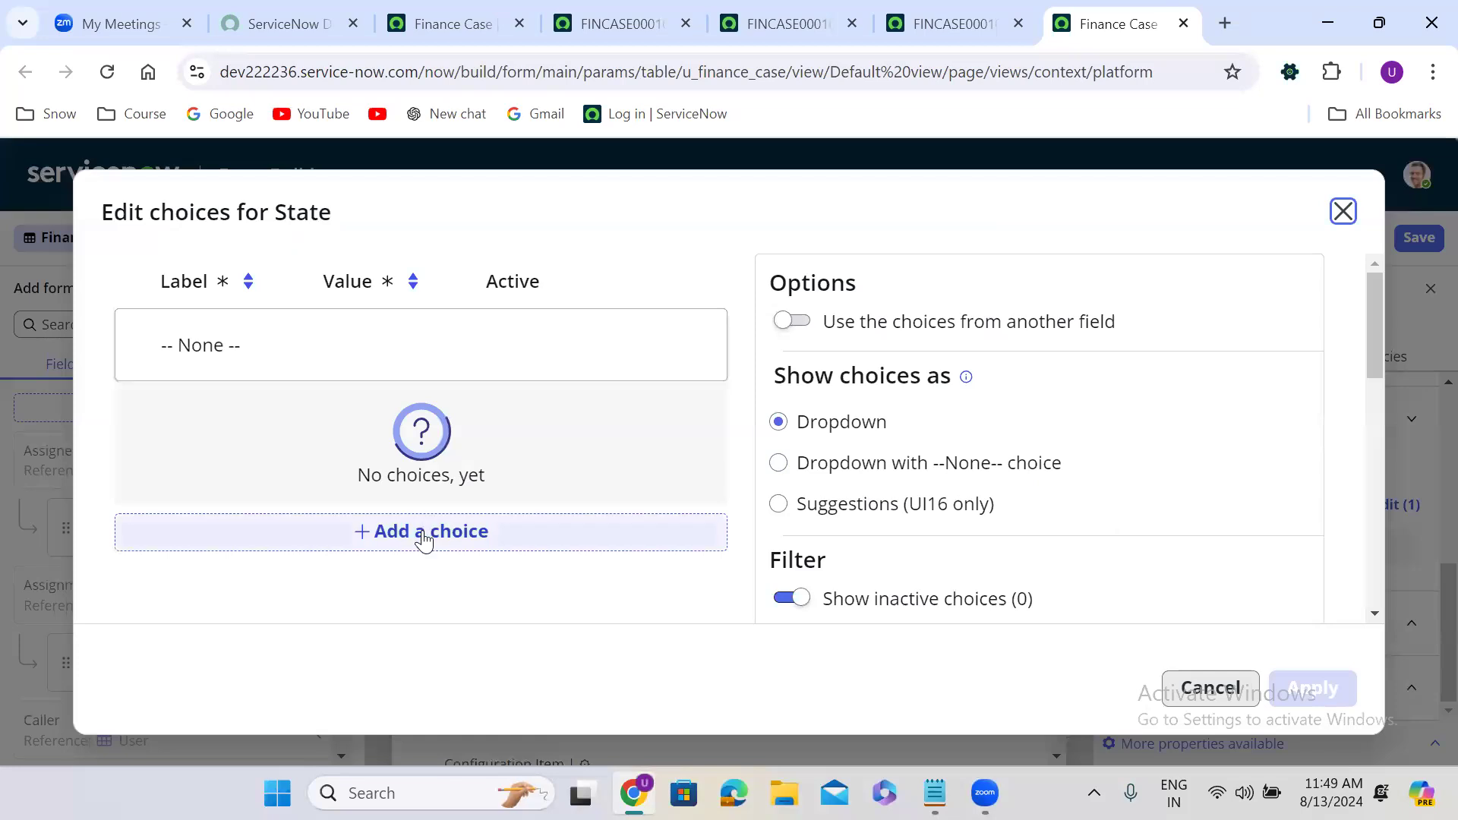
click(422, 530)
click(475, 499)
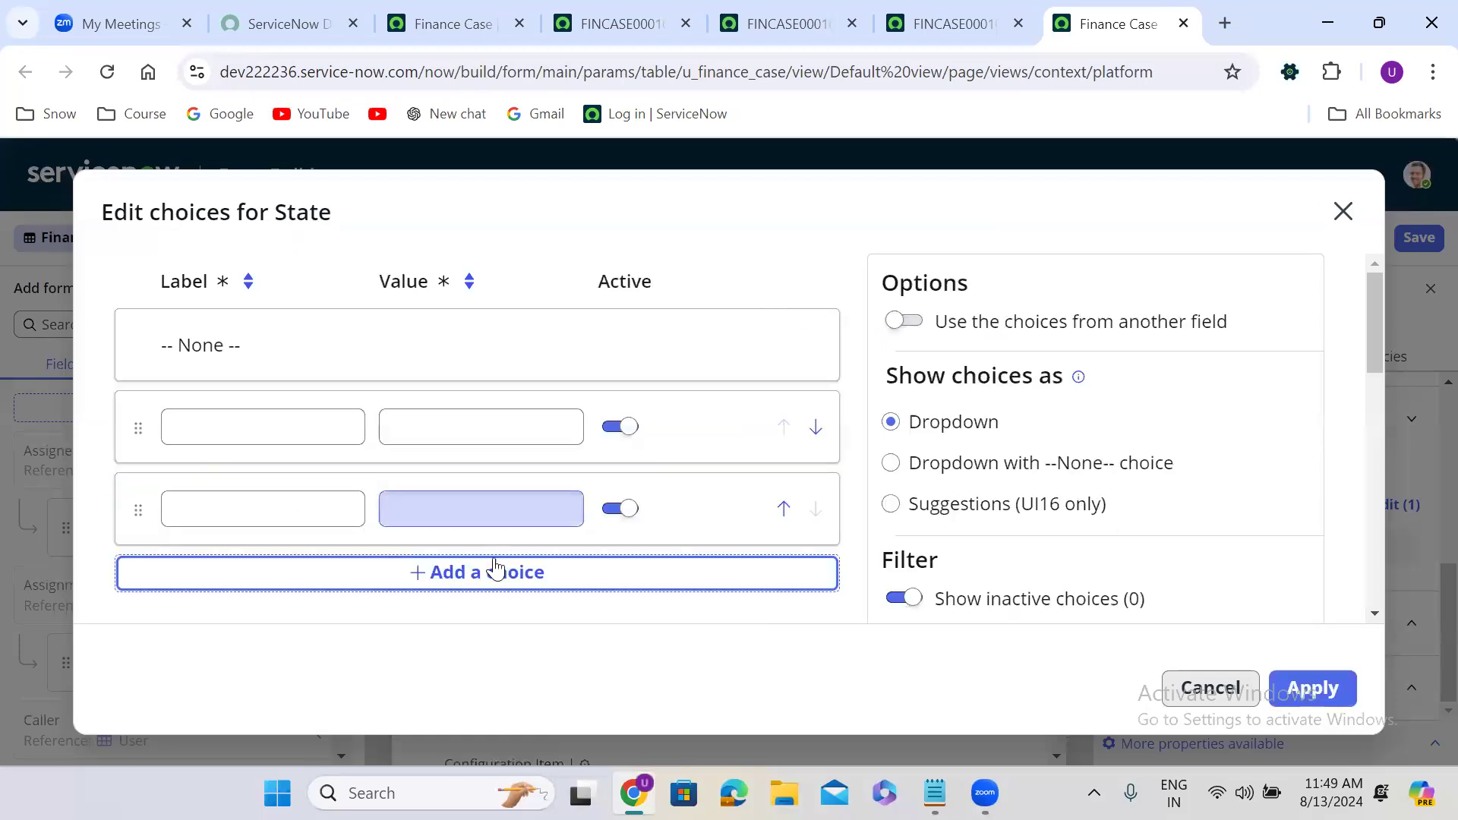
click(495, 569)
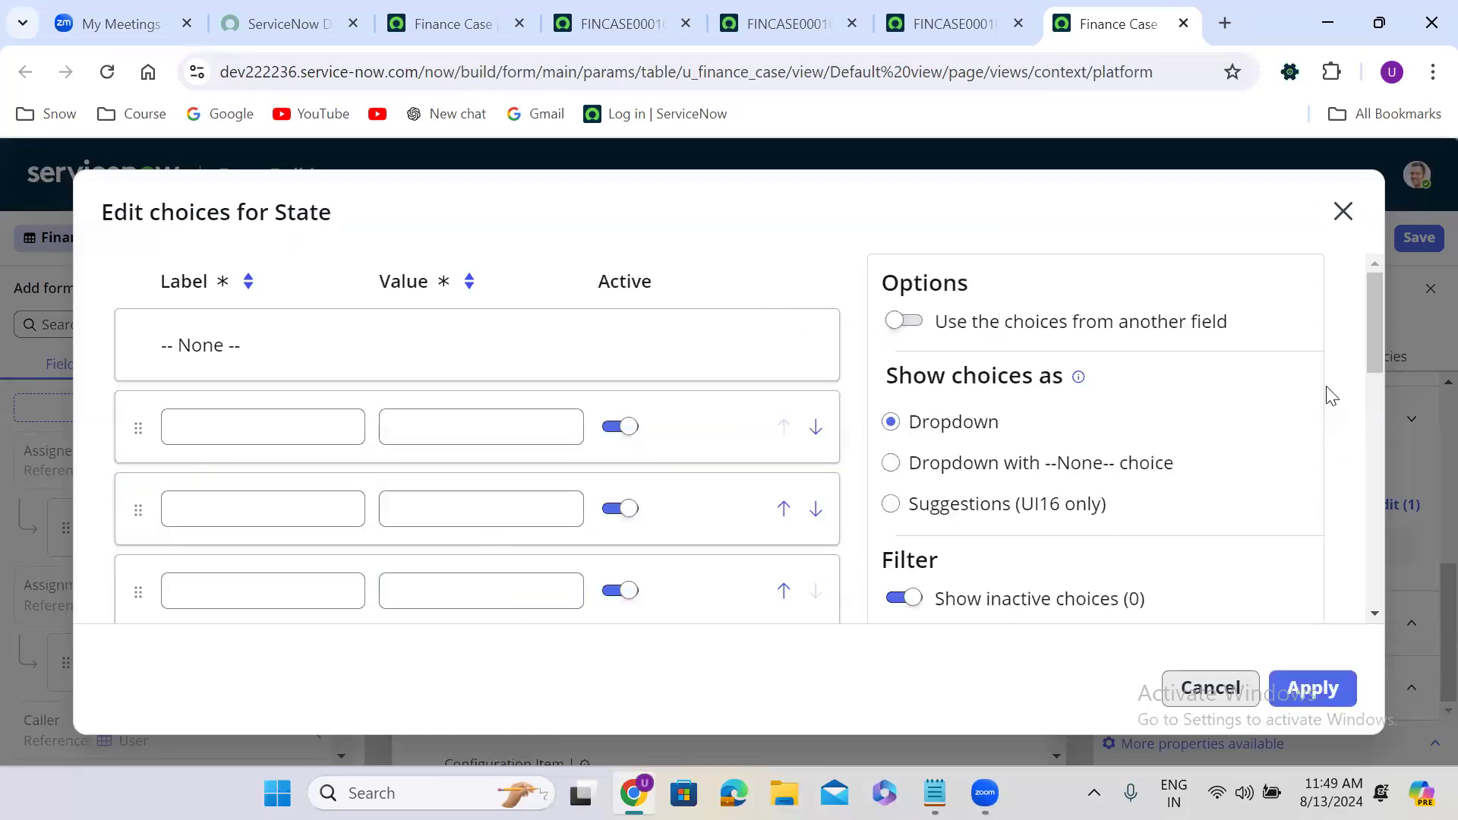
drag(1373, 309, 1377, 375)
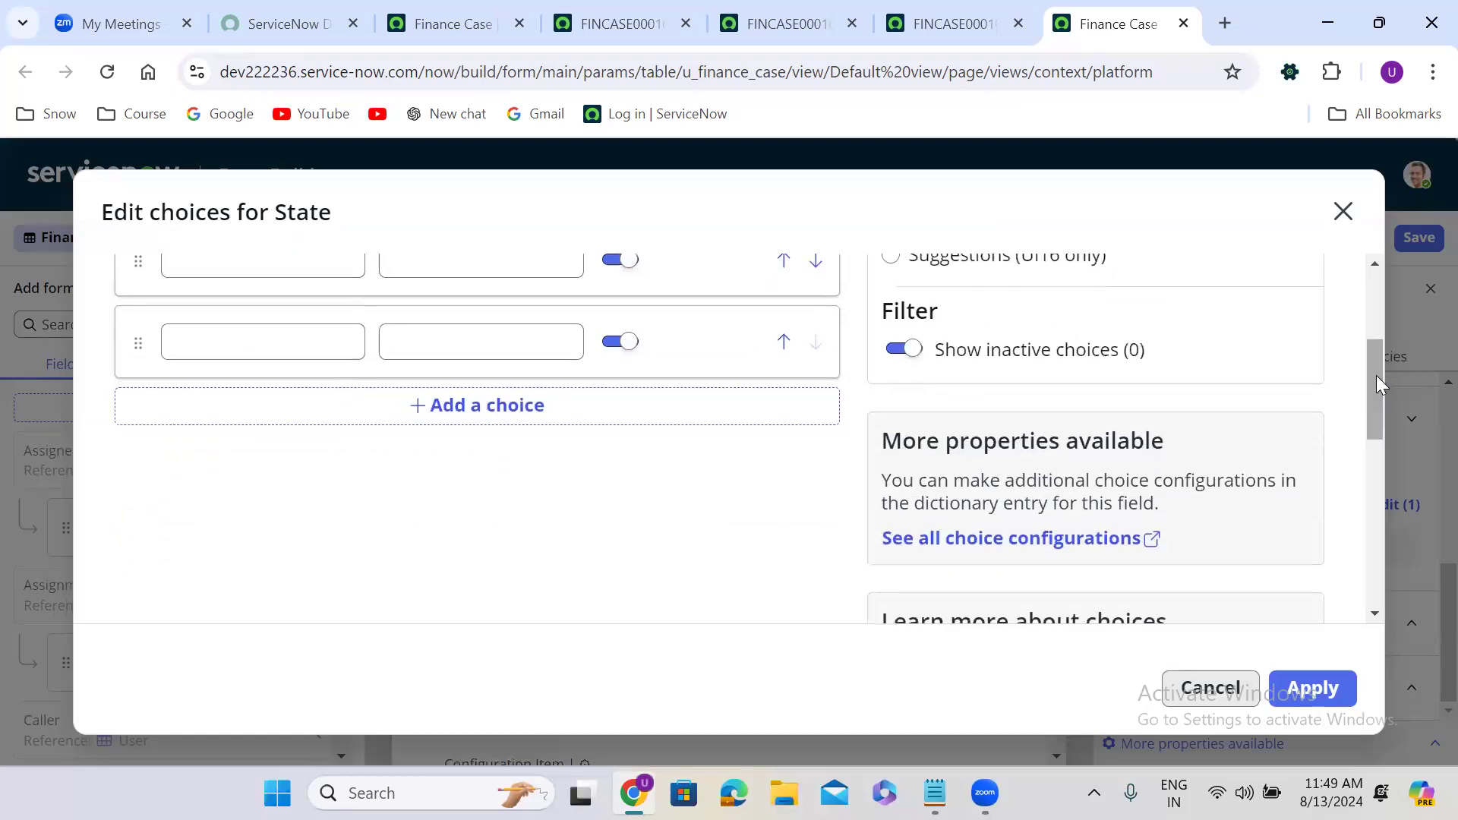
click(463, 418)
click(457, 492)
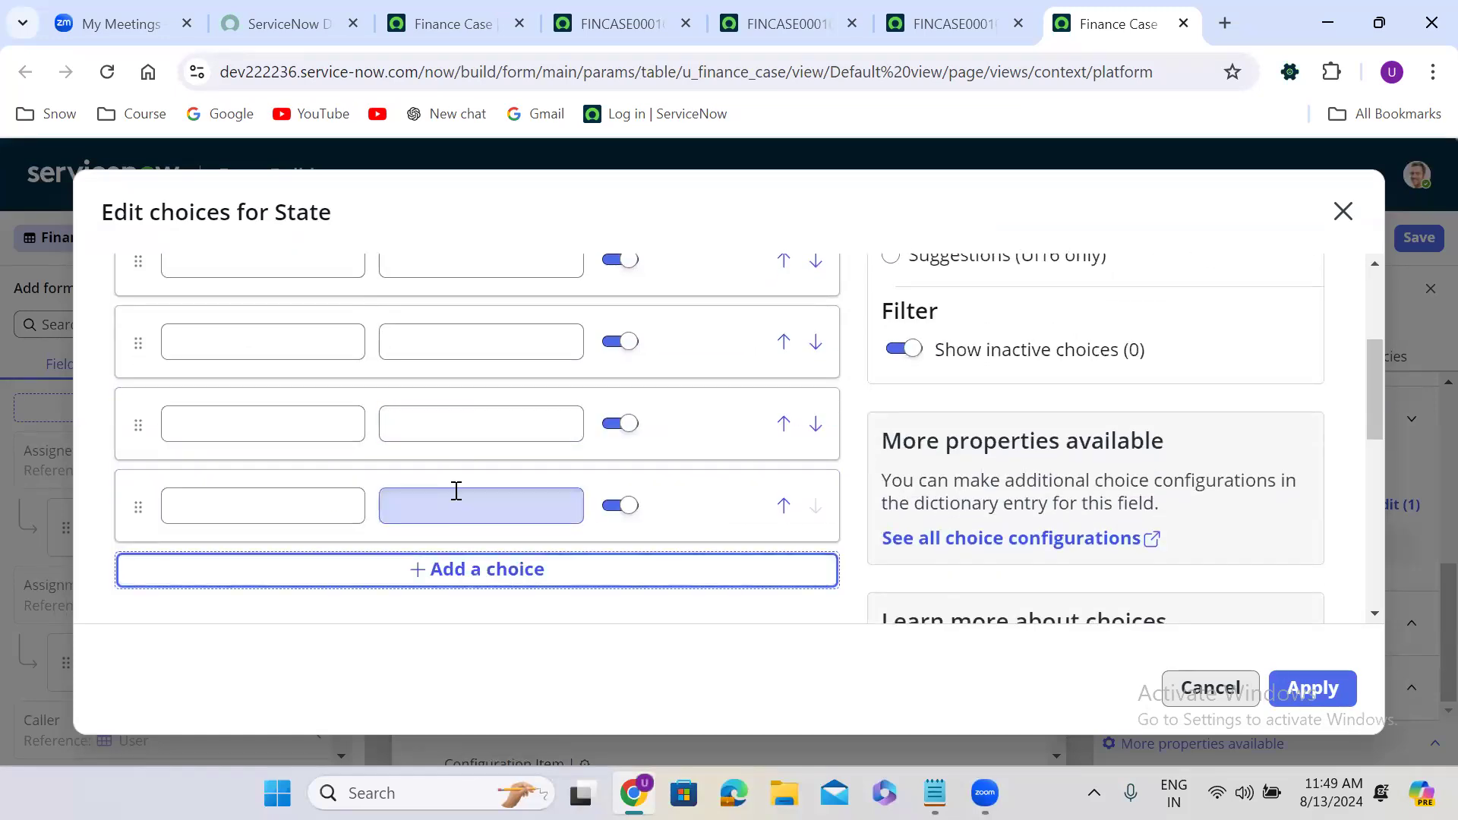
click(560, 577)
drag(1373, 410, 1372, 369)
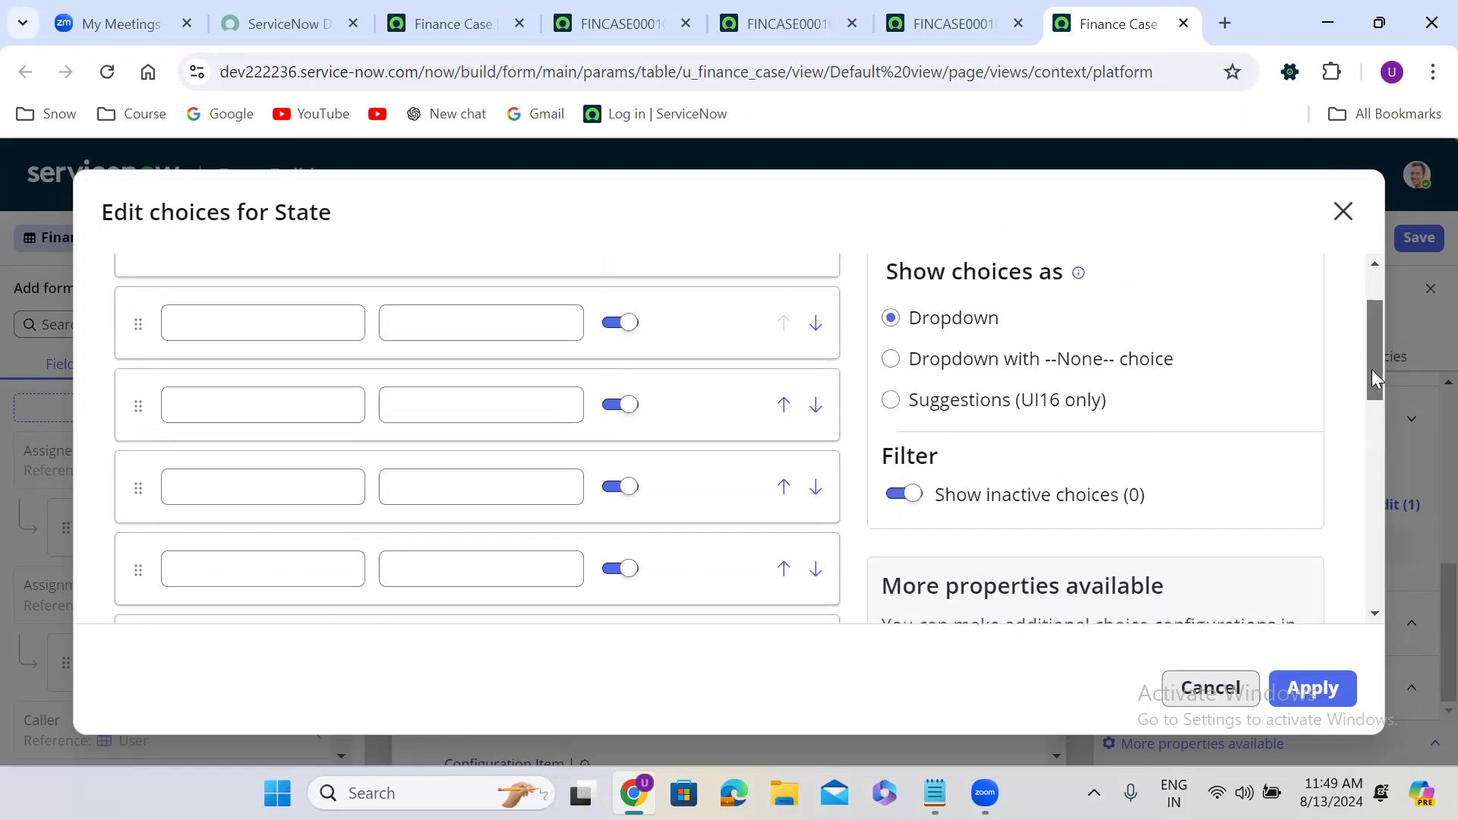
Label the first four State choices New, In Progress, On Hold and Resolved.
click(321, 333)
text(New)
click(300, 420)
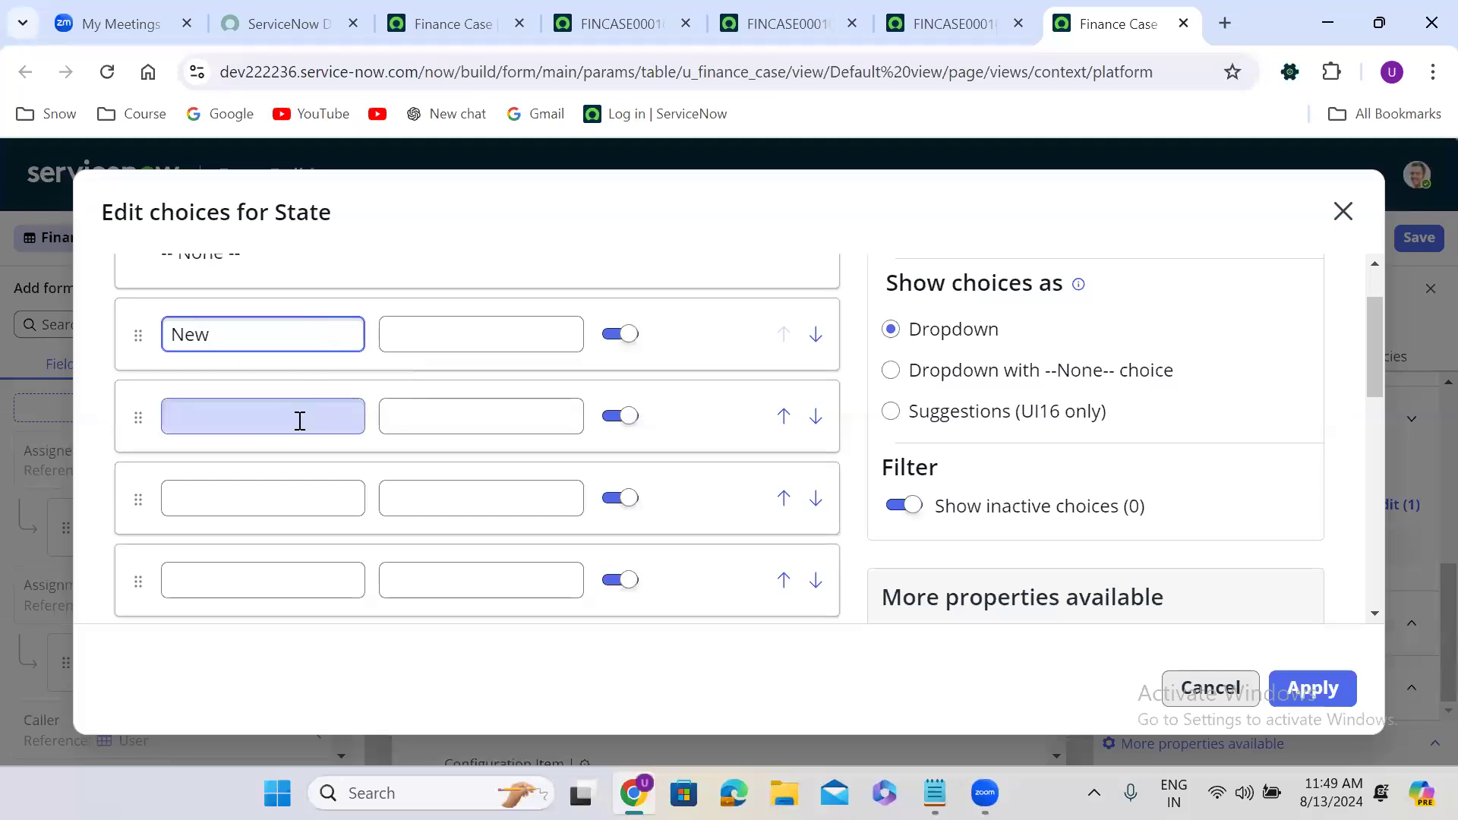
text(In )
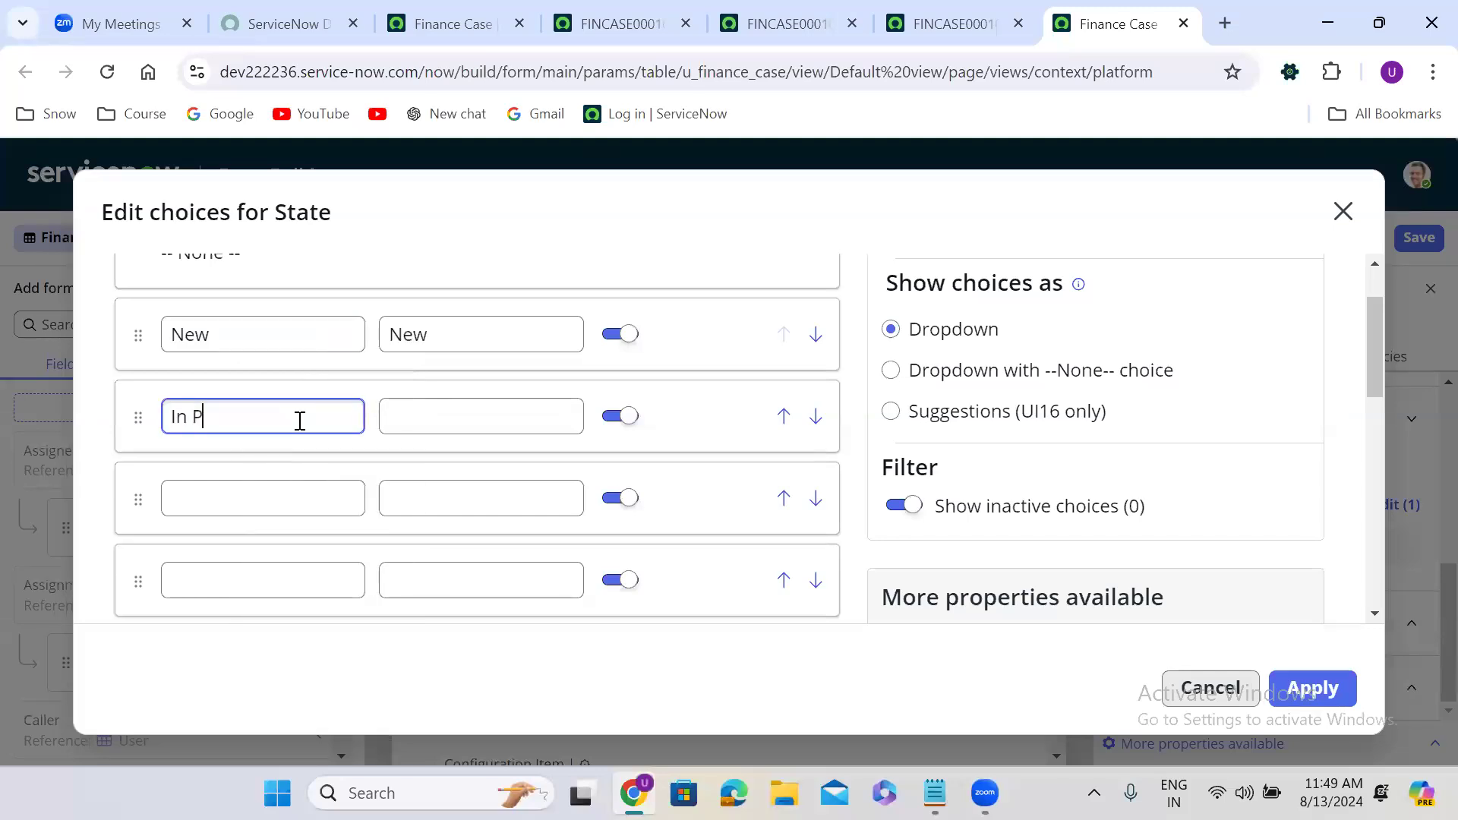
text(Progress)
click(288, 498)
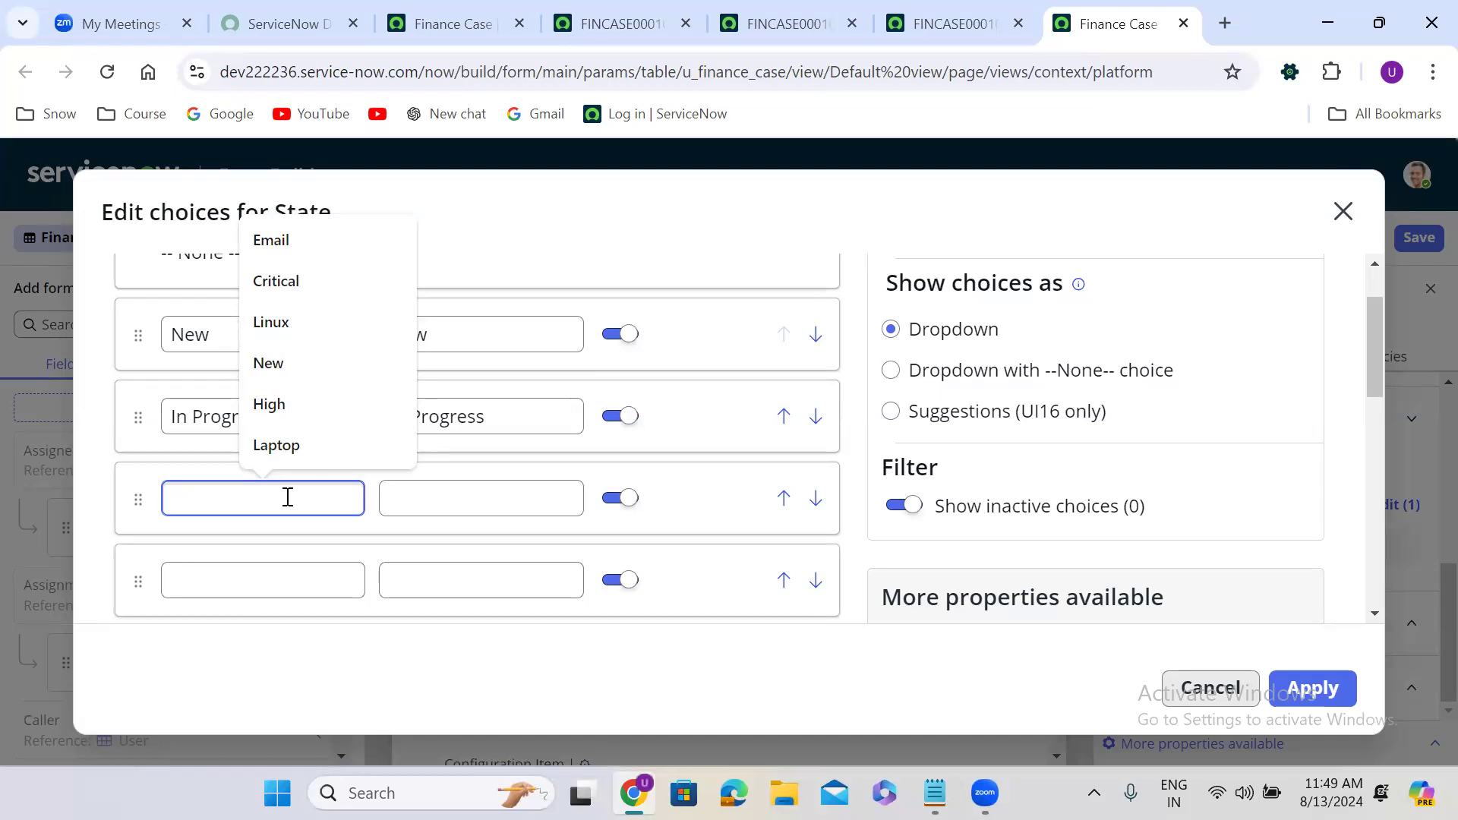
text(On Hold)
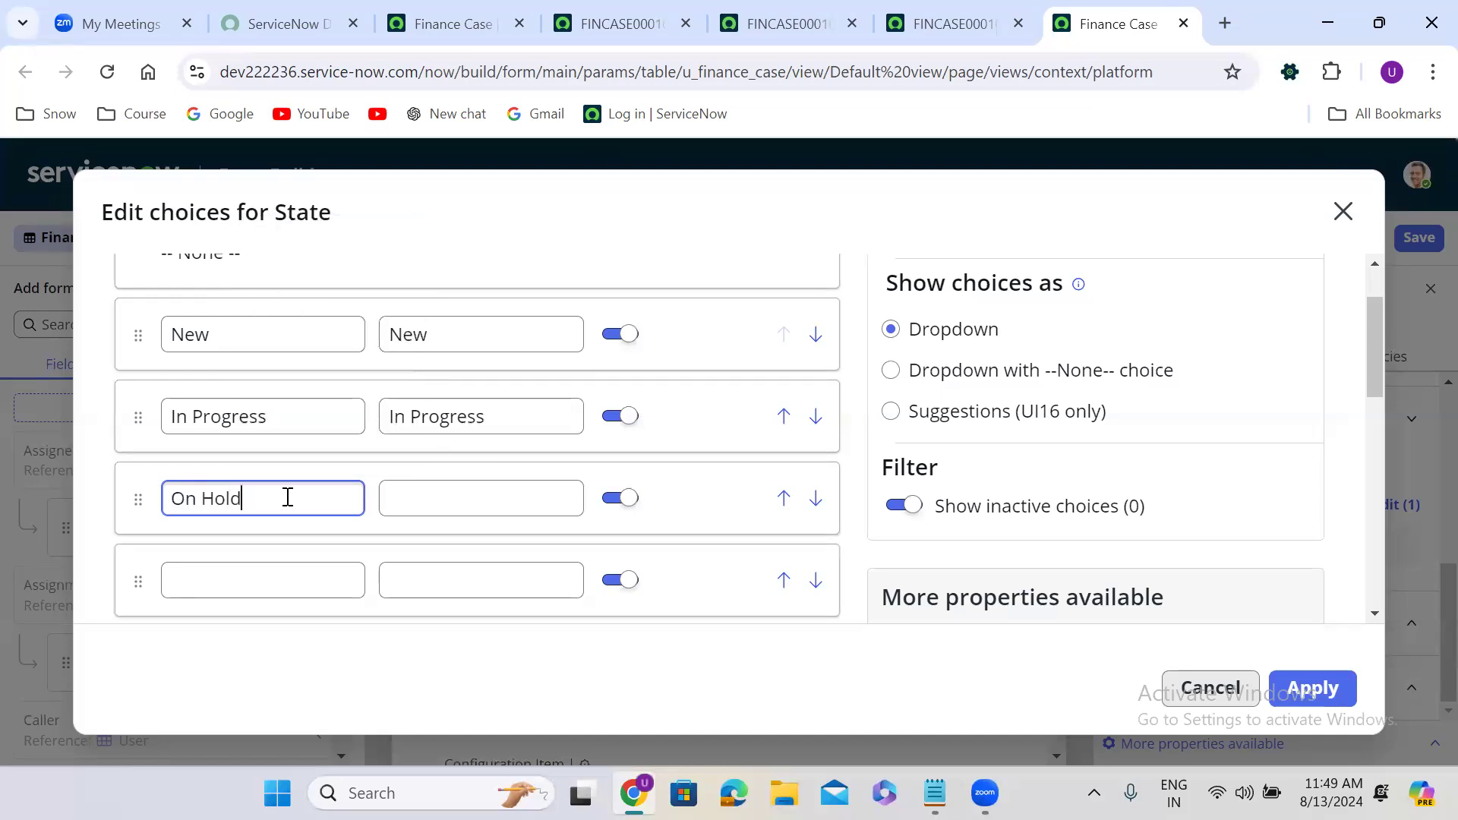
click(280, 579)
text(Resolved)
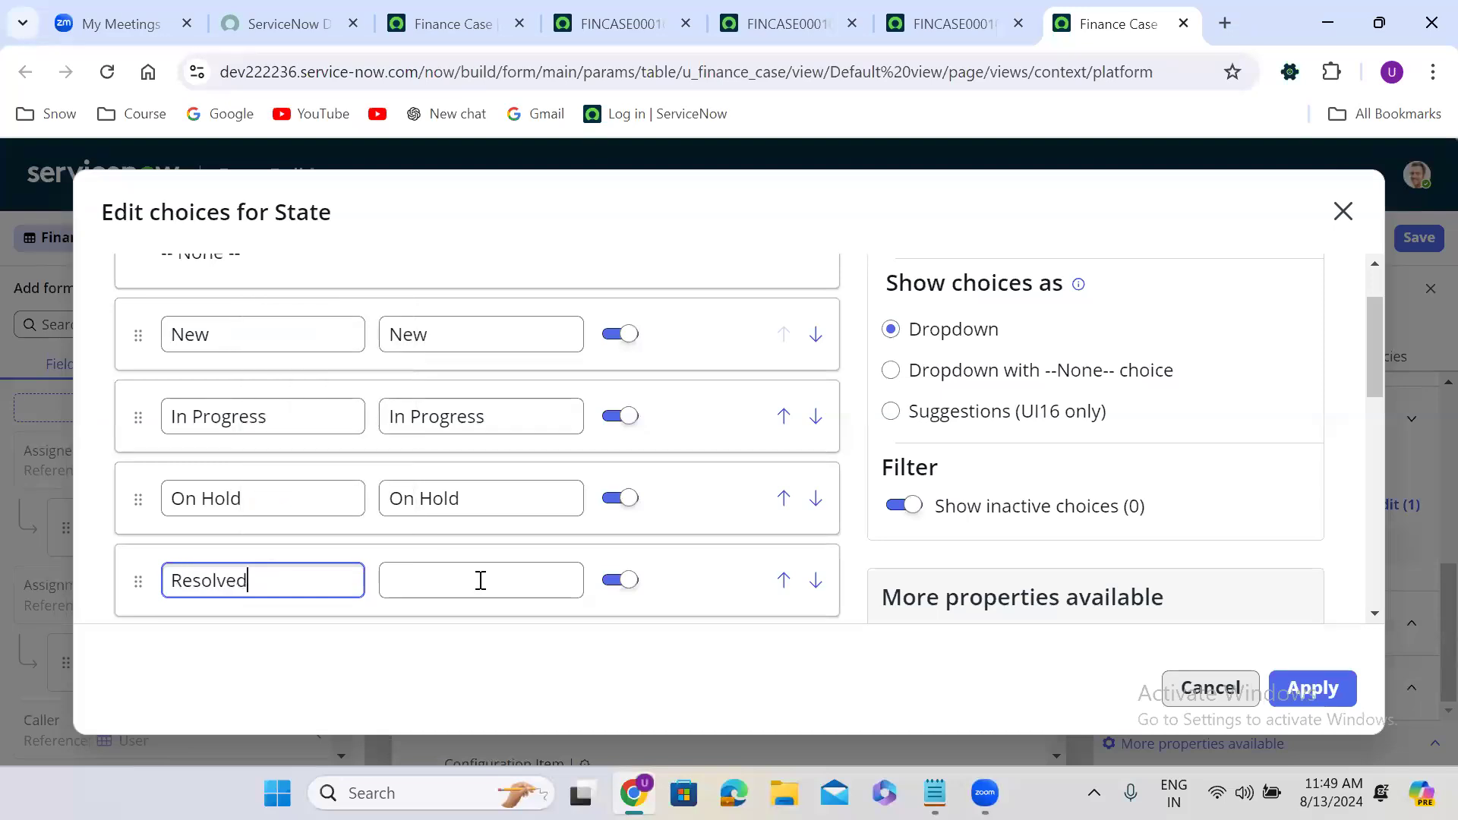
Add the Closed and Cancelled labels and apply the State choices.
drag(1381, 366, 1383, 425)
click(214, 407)
text(Closed)
click(221, 502)
text(Cand)
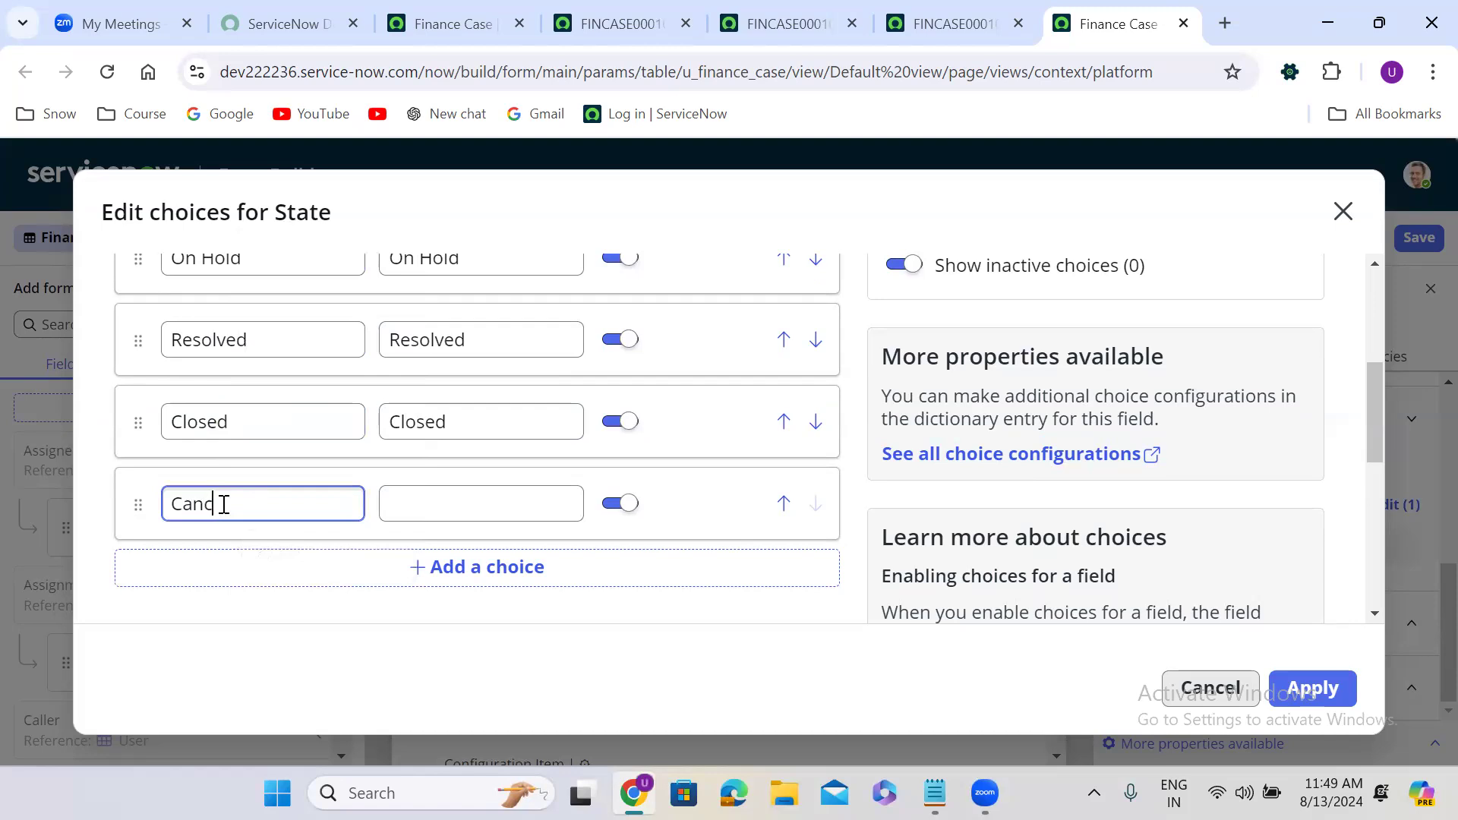
text(elled)
click(473, 638)
click(1324, 674)
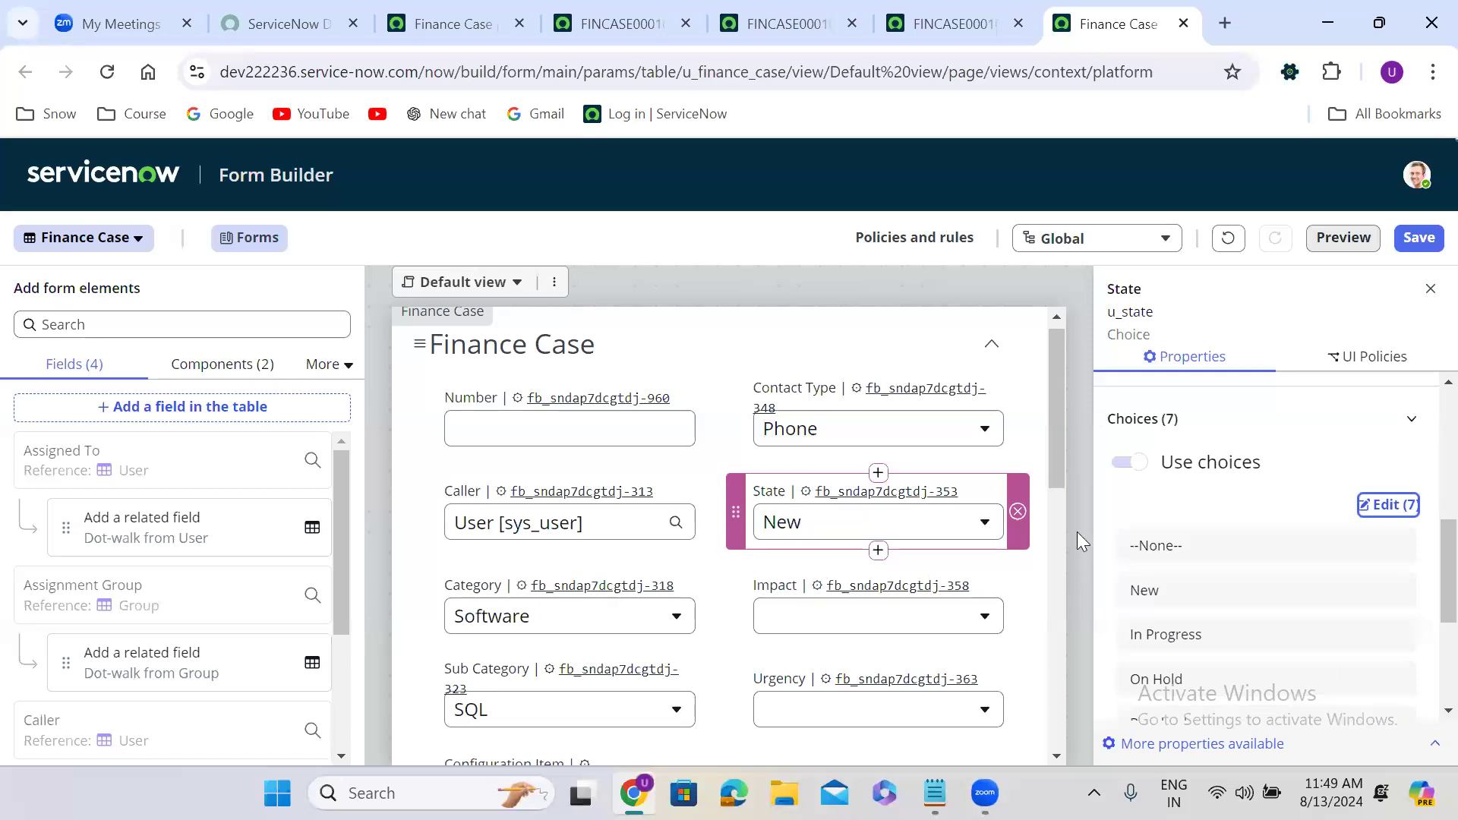
drag(1057, 433, 1057, 531)
Add three Impact choice rows labelled High, Medium and Low, then apply them.
click(813, 355)
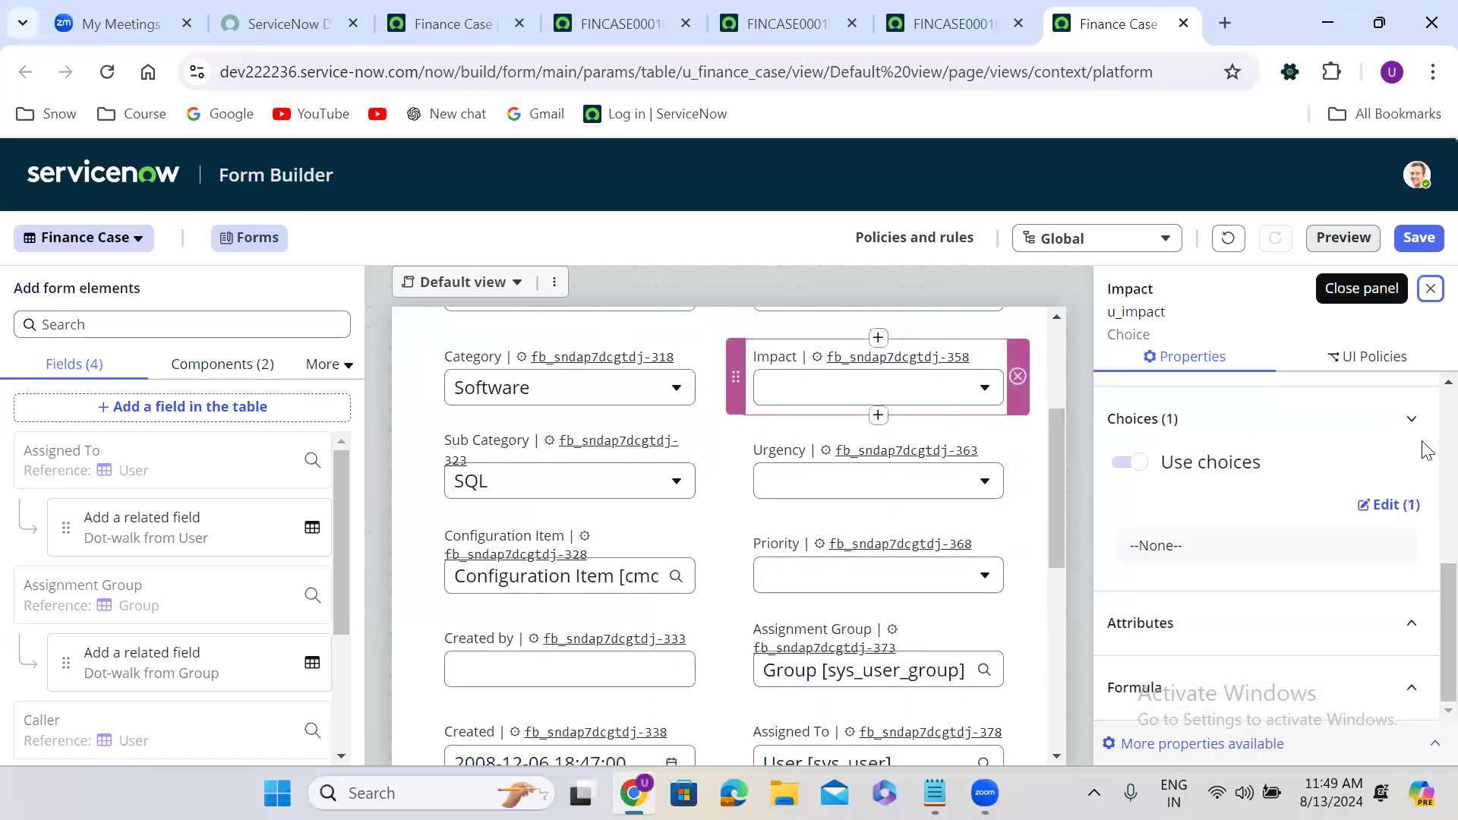
click(1389, 504)
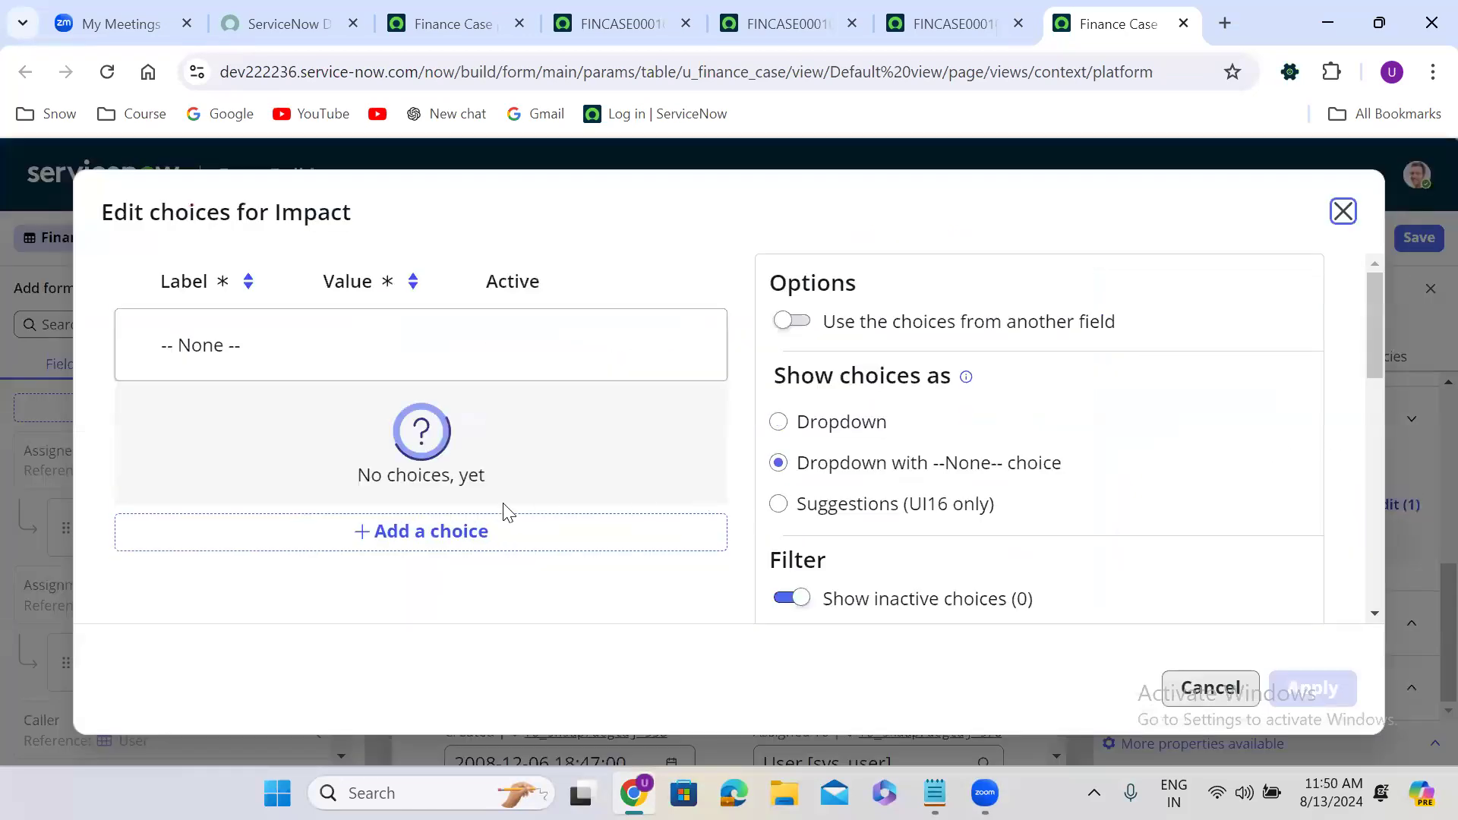
click(458, 533)
click(466, 495)
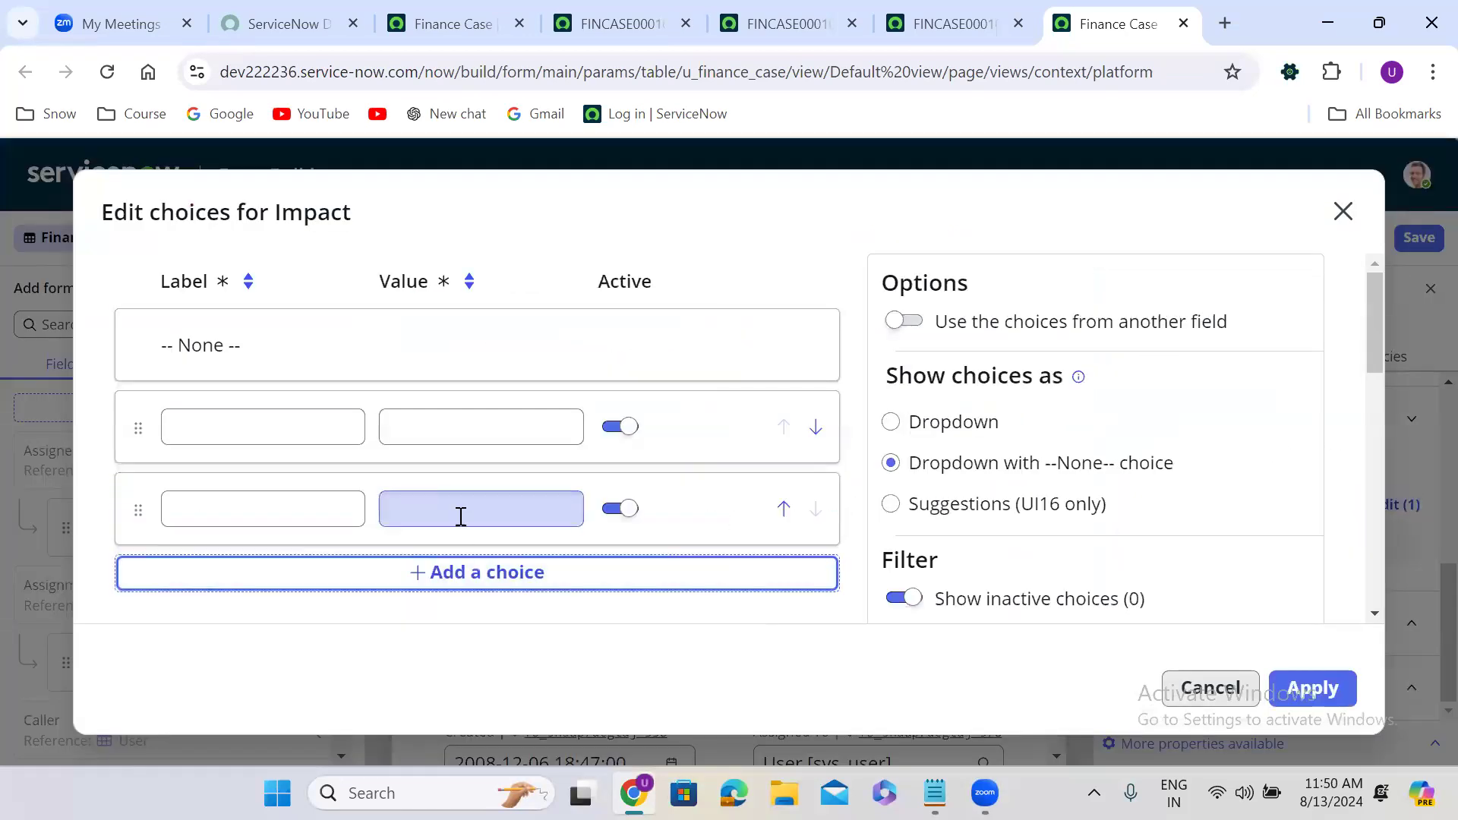
click(464, 575)
click(293, 430)
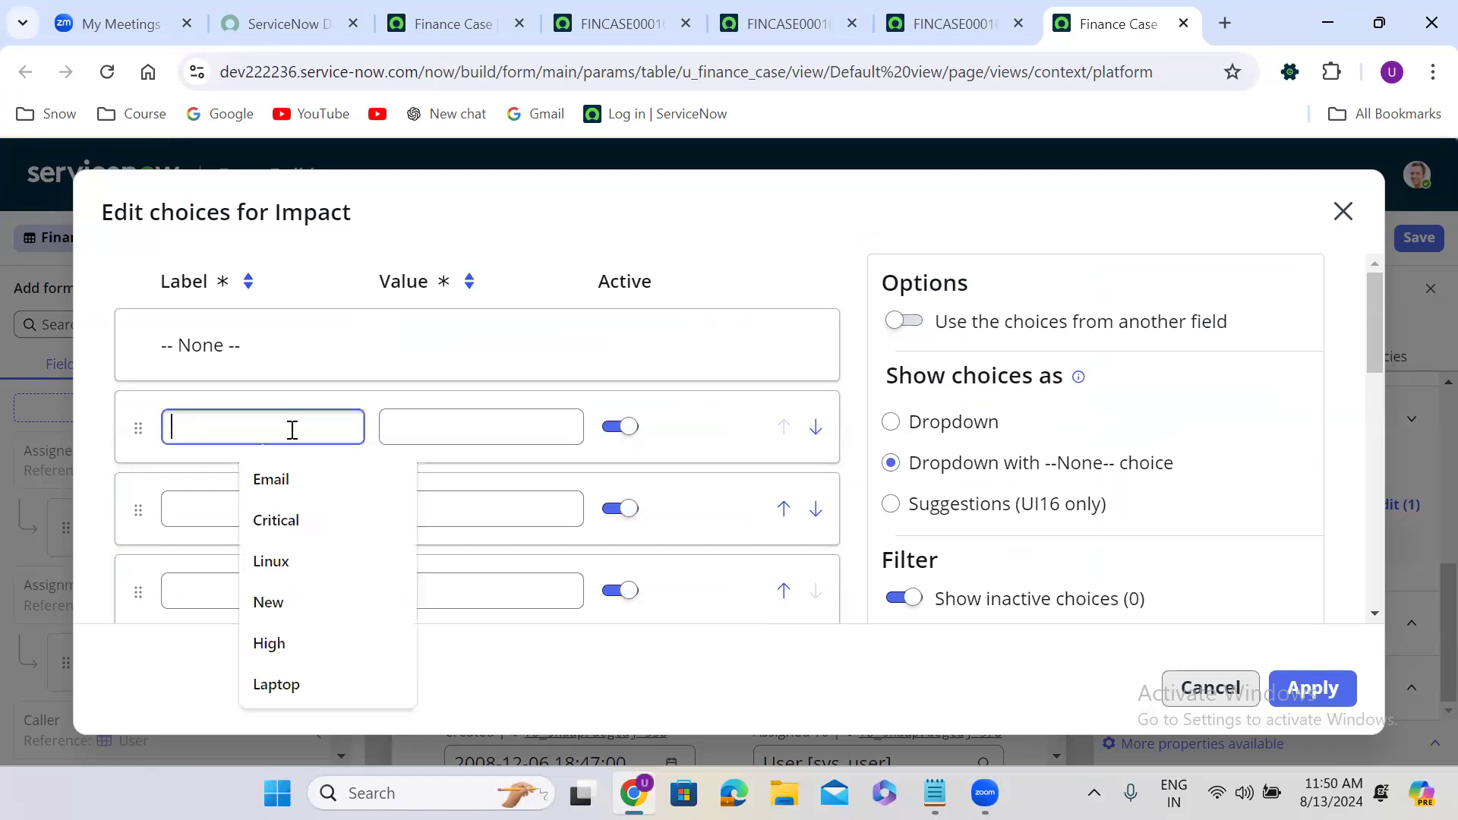
text(High)
click(281, 494)
text(Med)
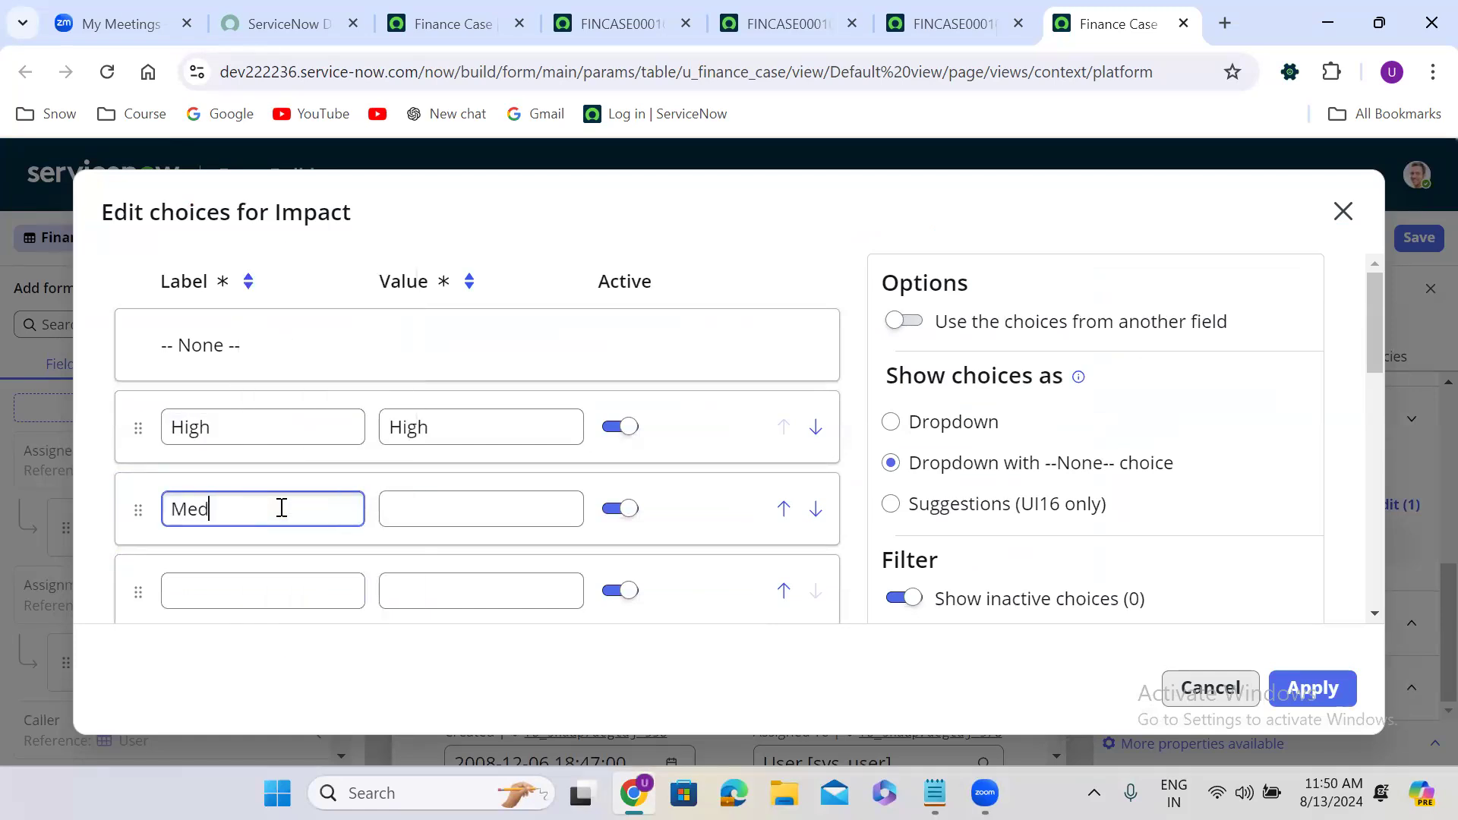
text(ium)
click(283, 594)
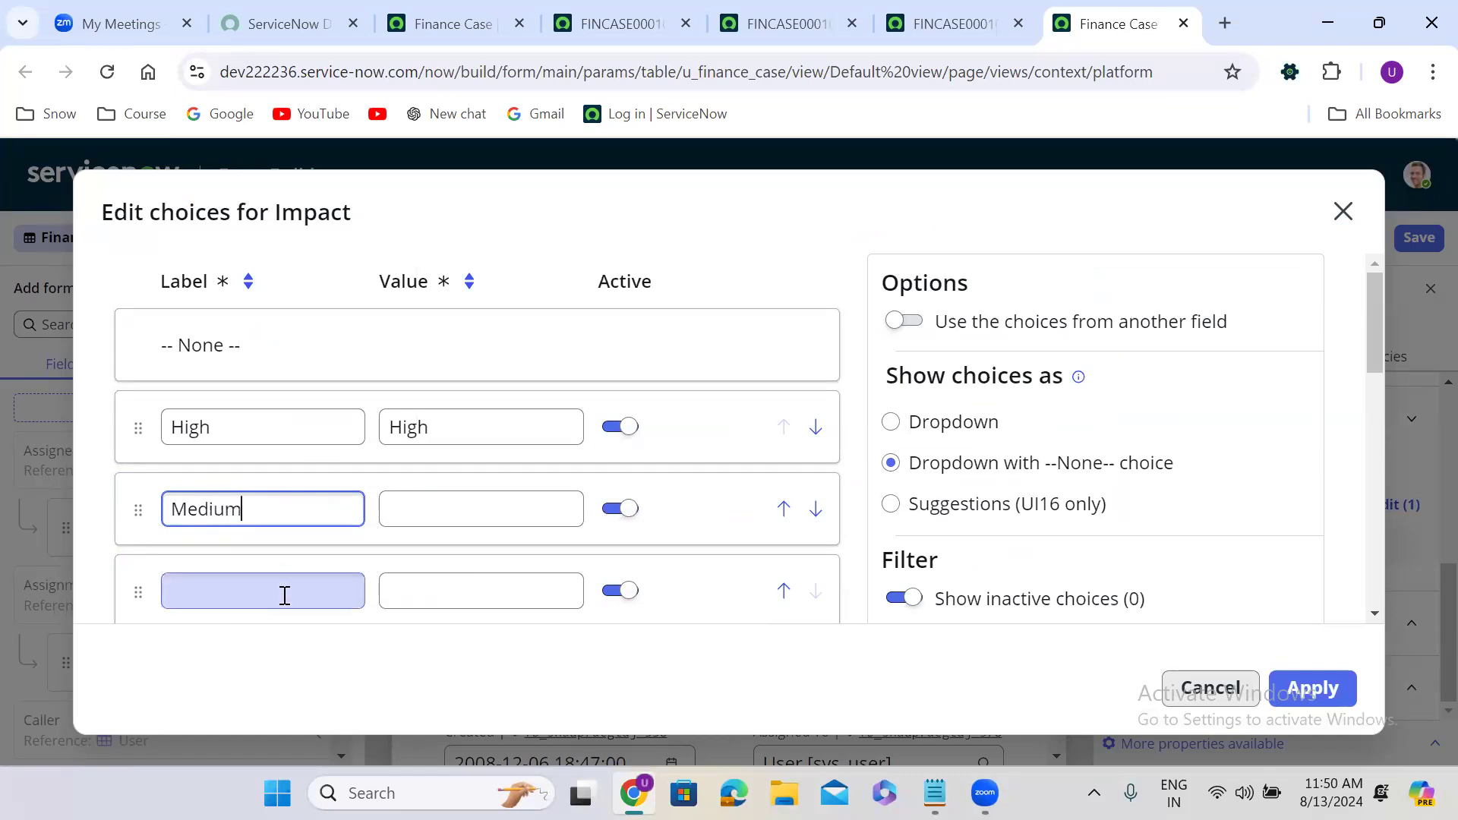
text(Low)
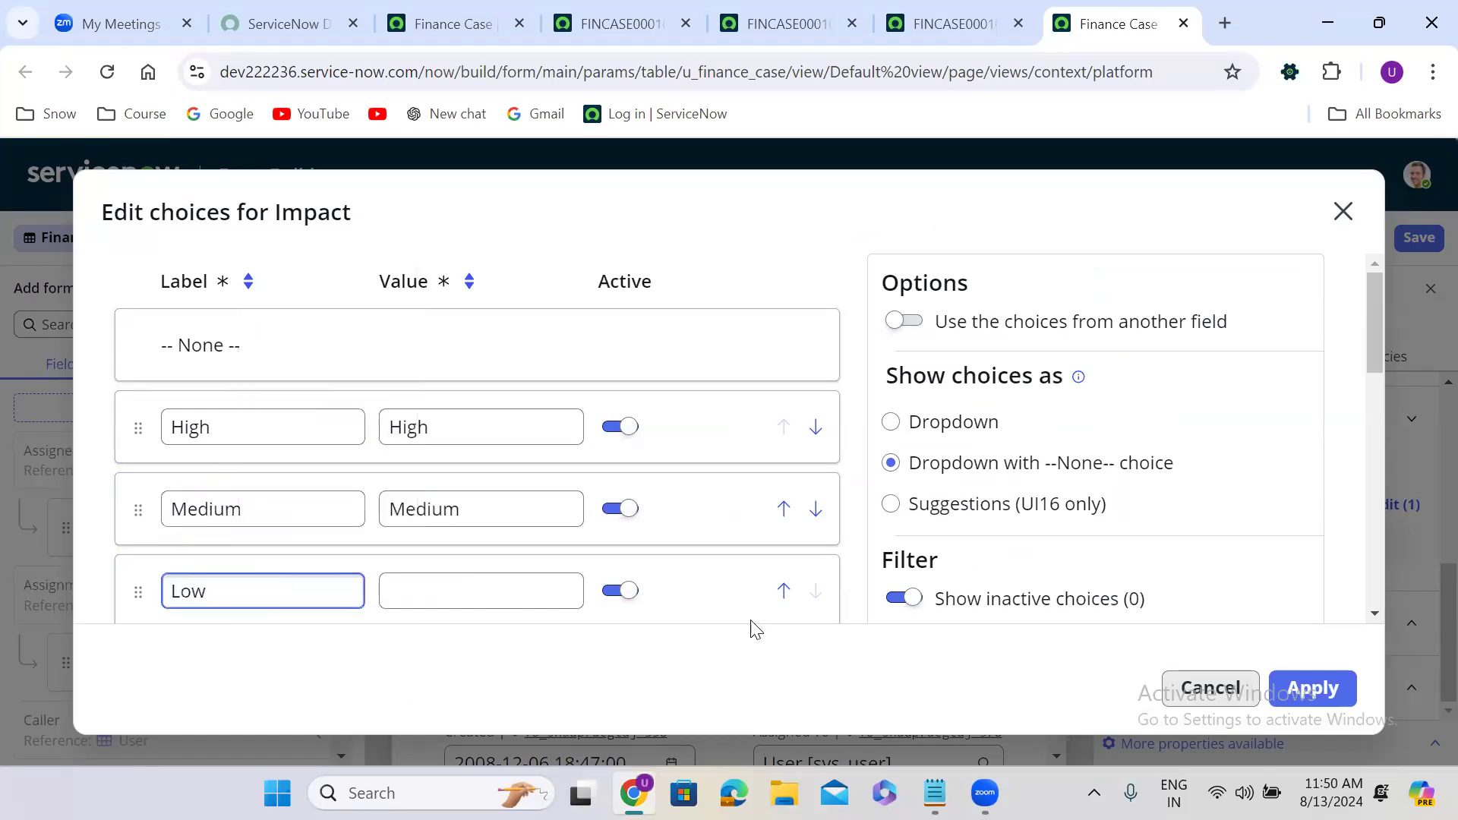
click(1316, 686)
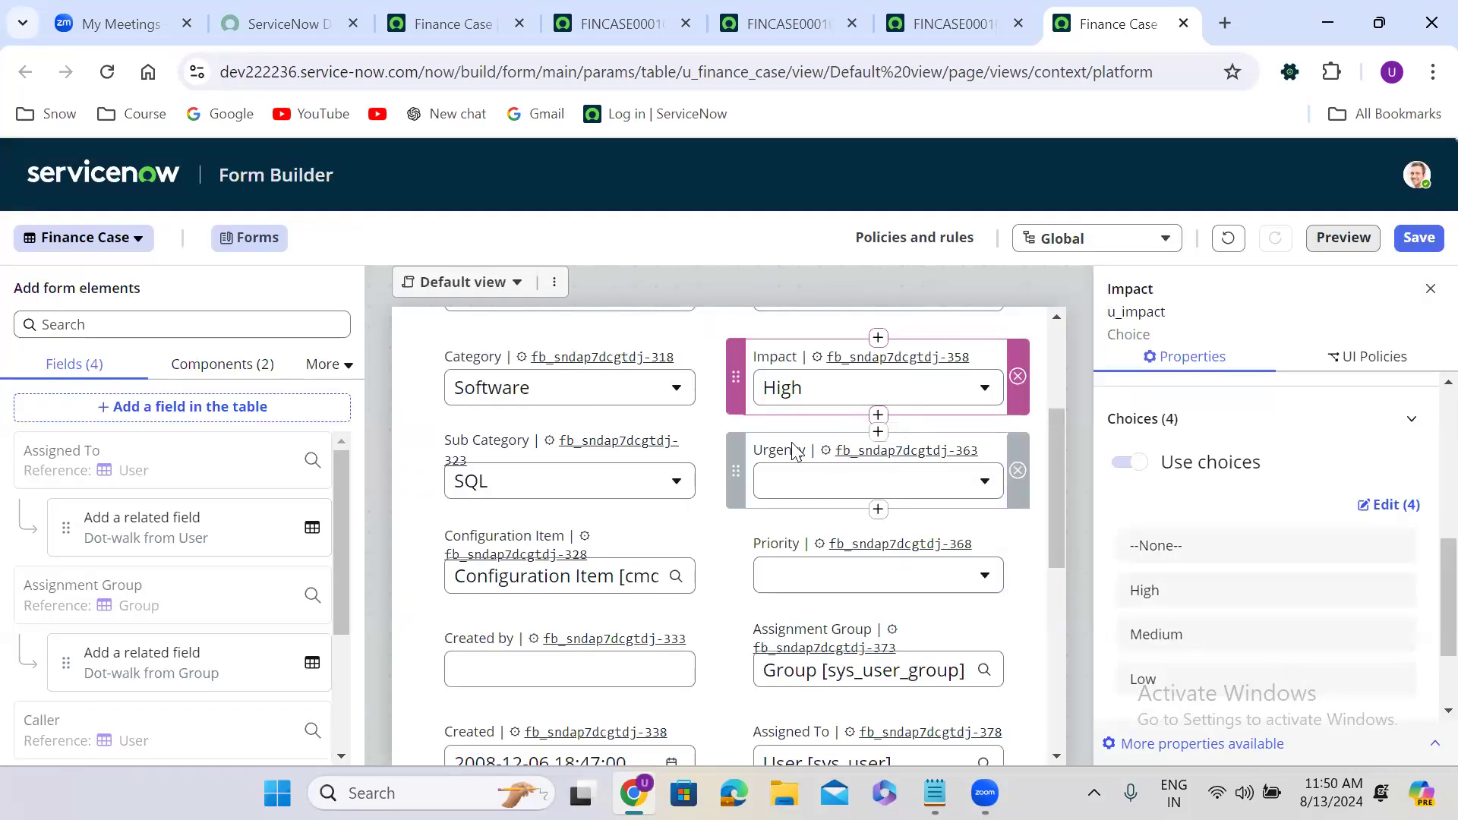
Open the Urgency choice editor and add three empty choice rows.
click(873, 450)
click(1392, 506)
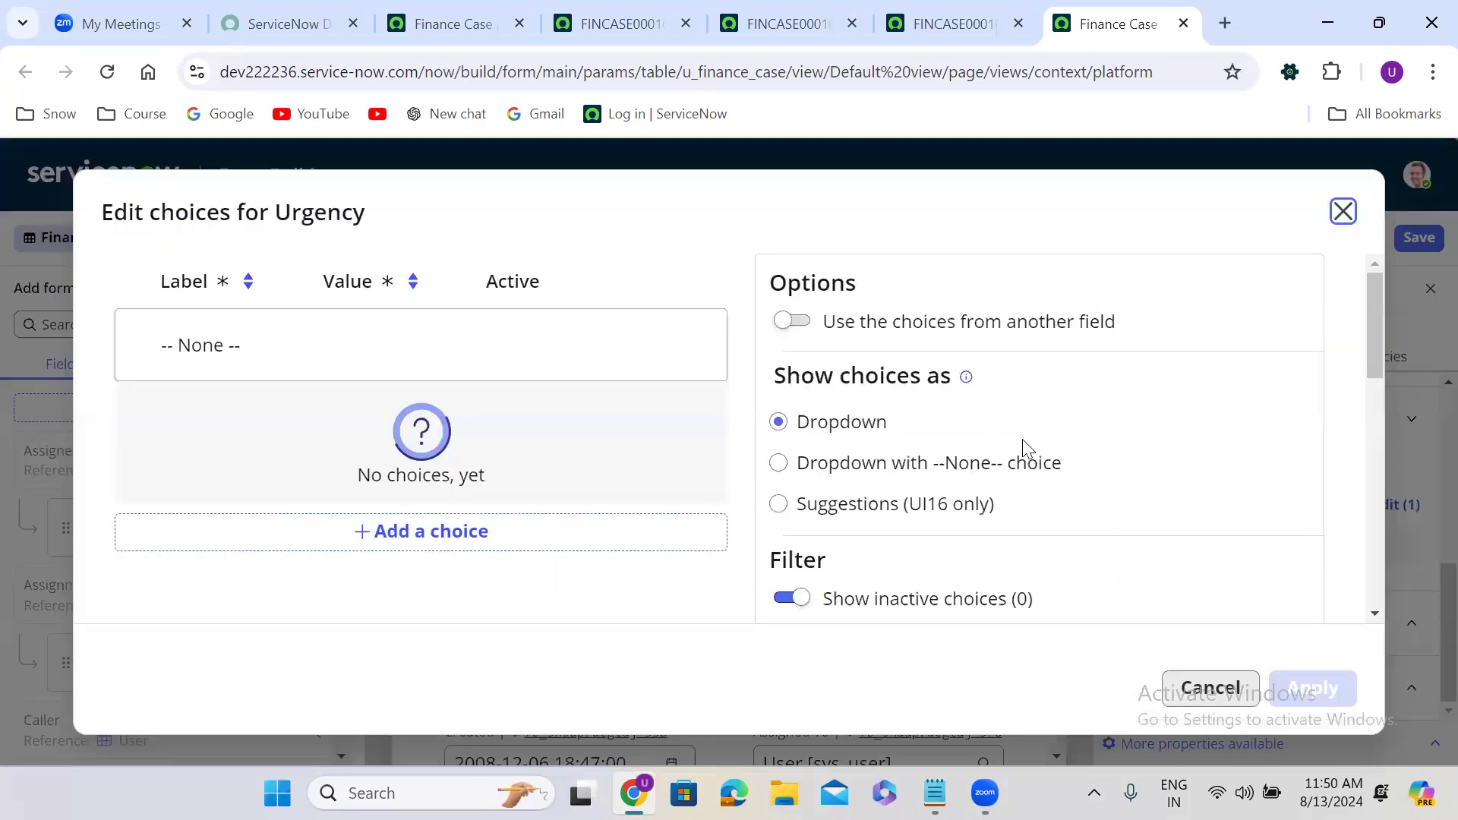
click(458, 555)
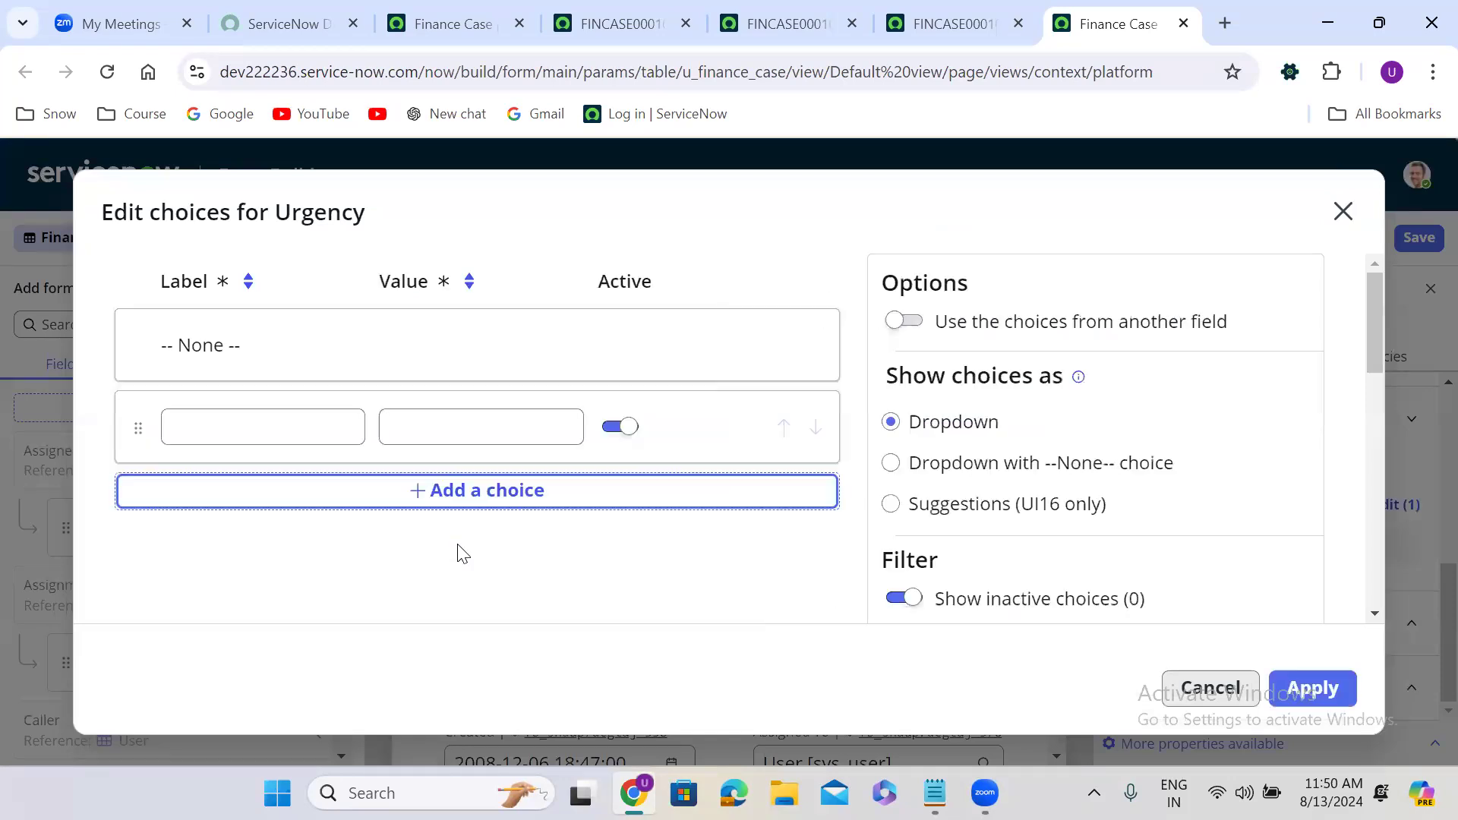
click(448, 502)
click(465, 592)
Label the Urgency choices High, Medium and Low and apply them.
click(264, 427)
text(Hig)
click(258, 472)
click(257, 504)
text(Medium)
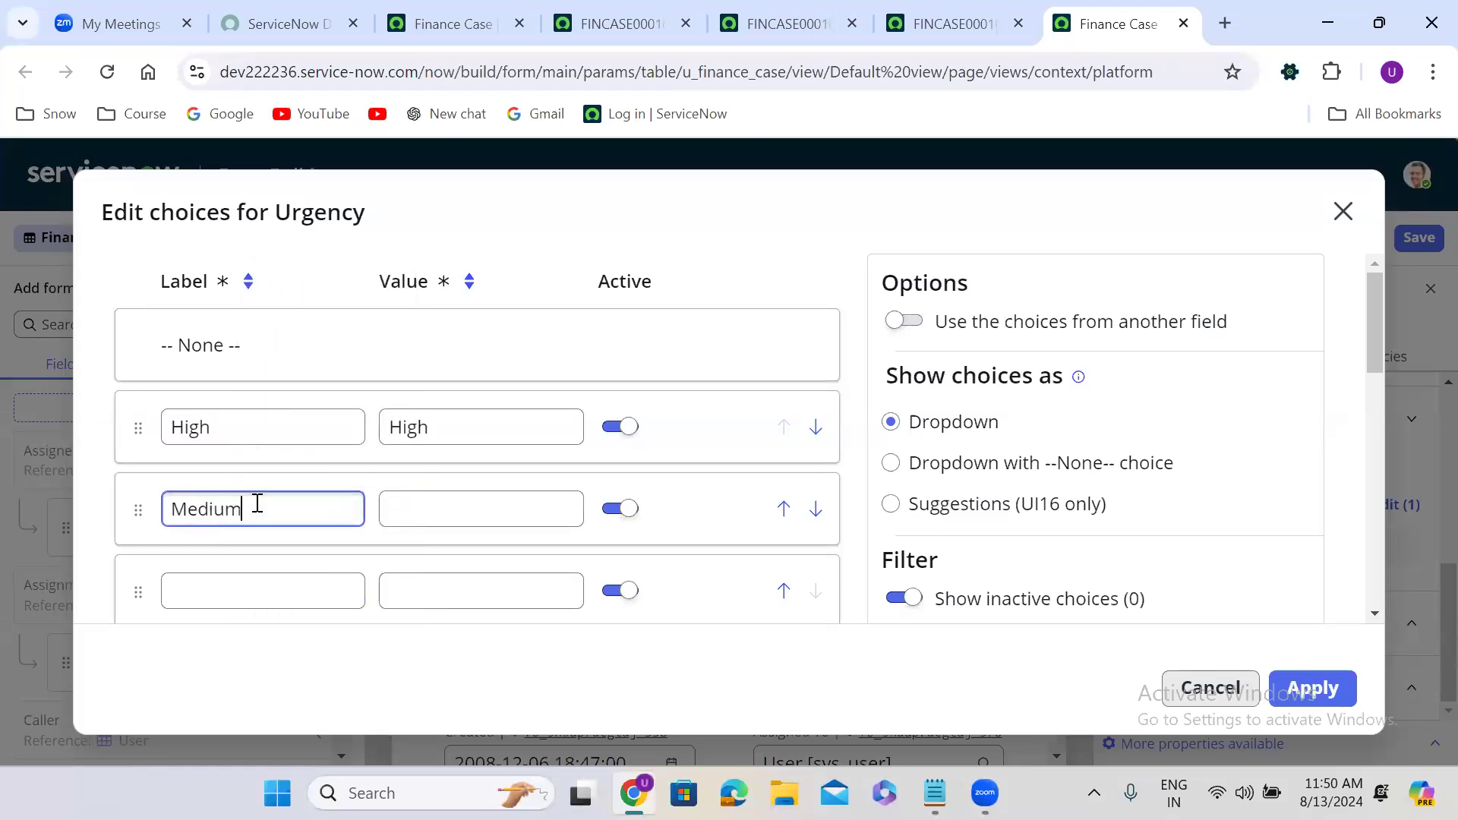
click(261, 580)
text(Low)
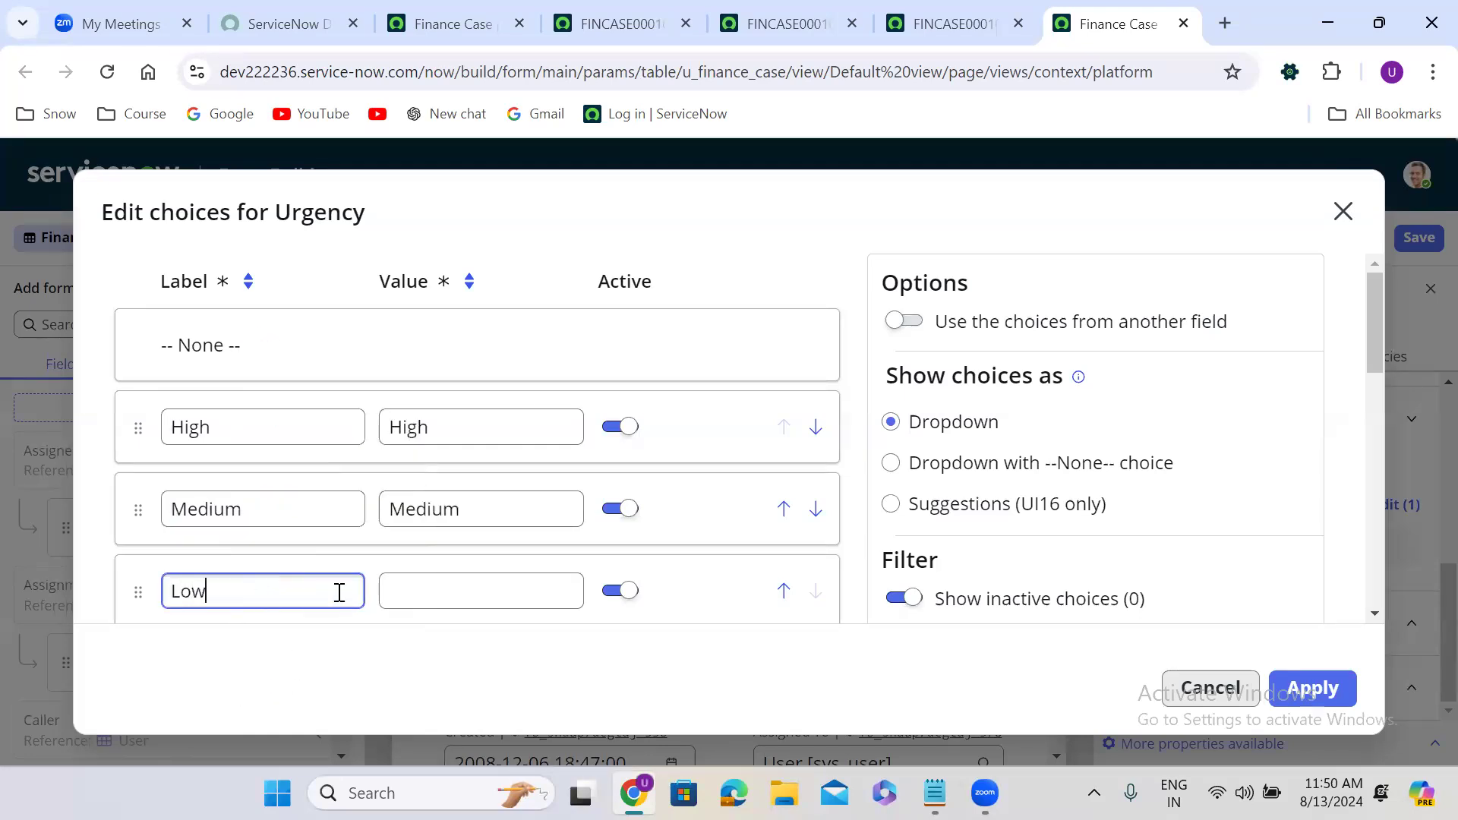
click(885, 643)
click(1307, 688)
Open the Priority choice editor and add five empty choice rows.
click(813, 541)
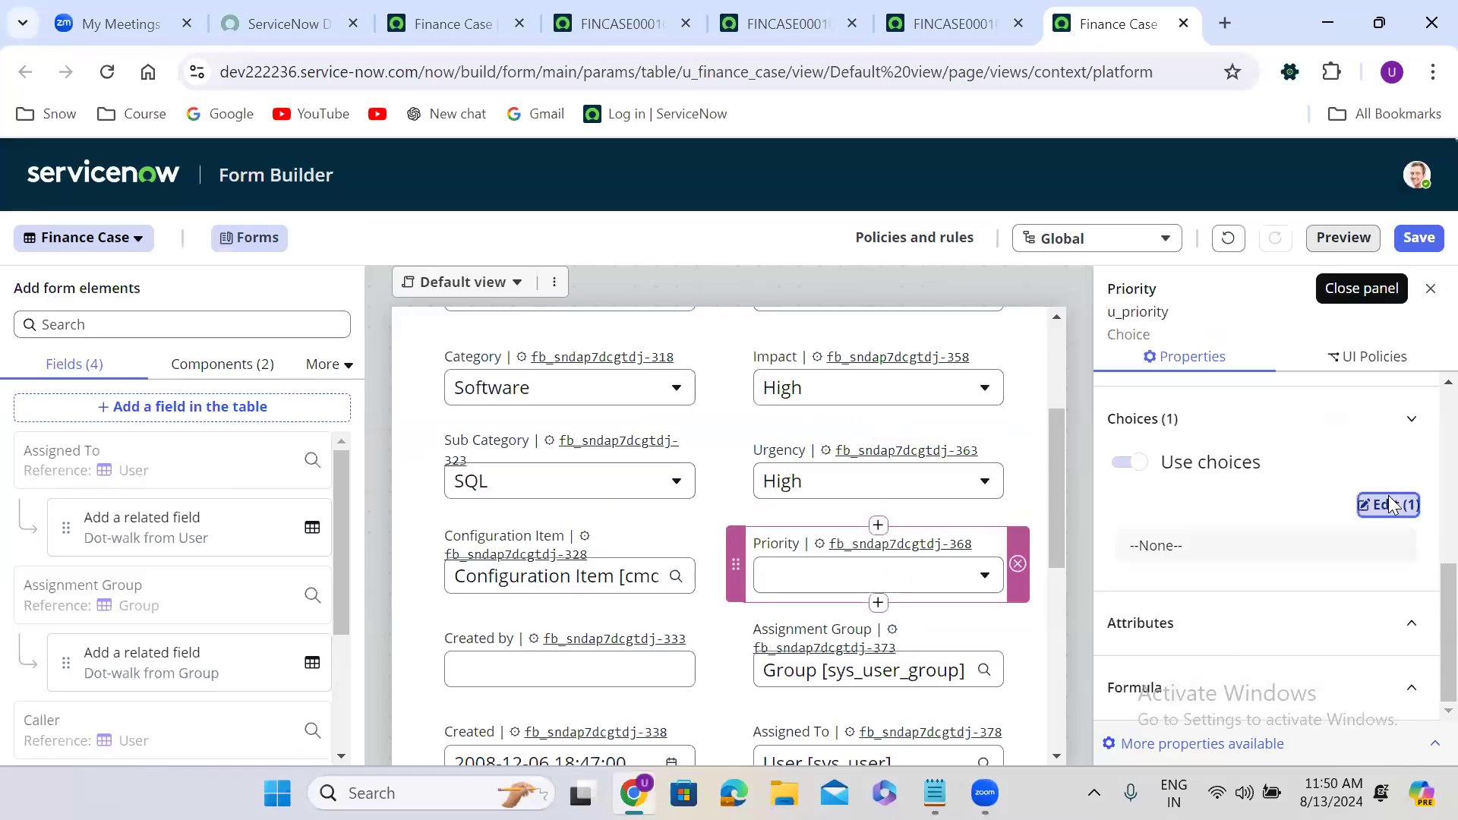
click(1389, 505)
click(419, 532)
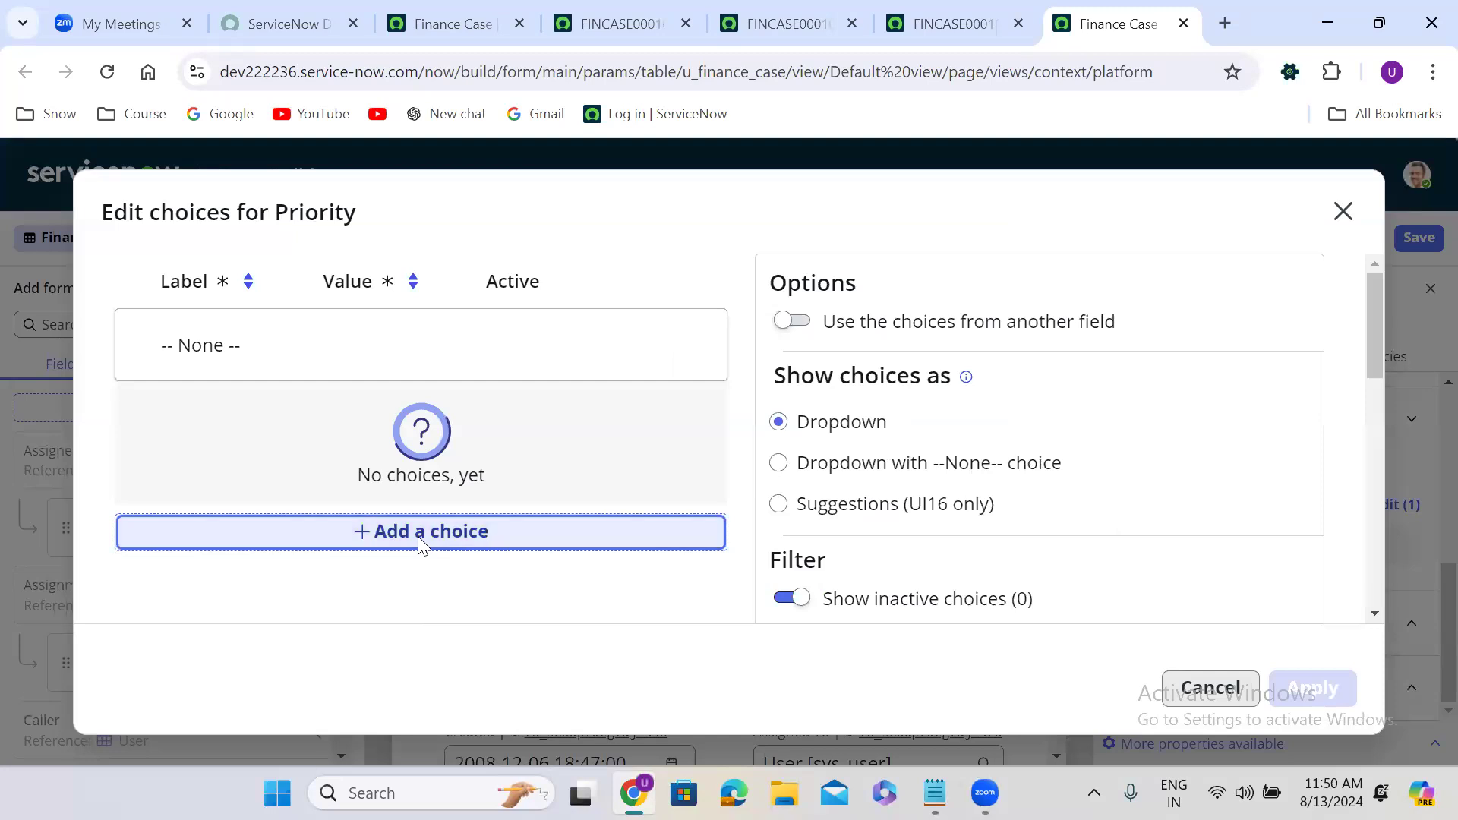
click(493, 490)
click(479, 566)
scroll(852, 552, down, 3)
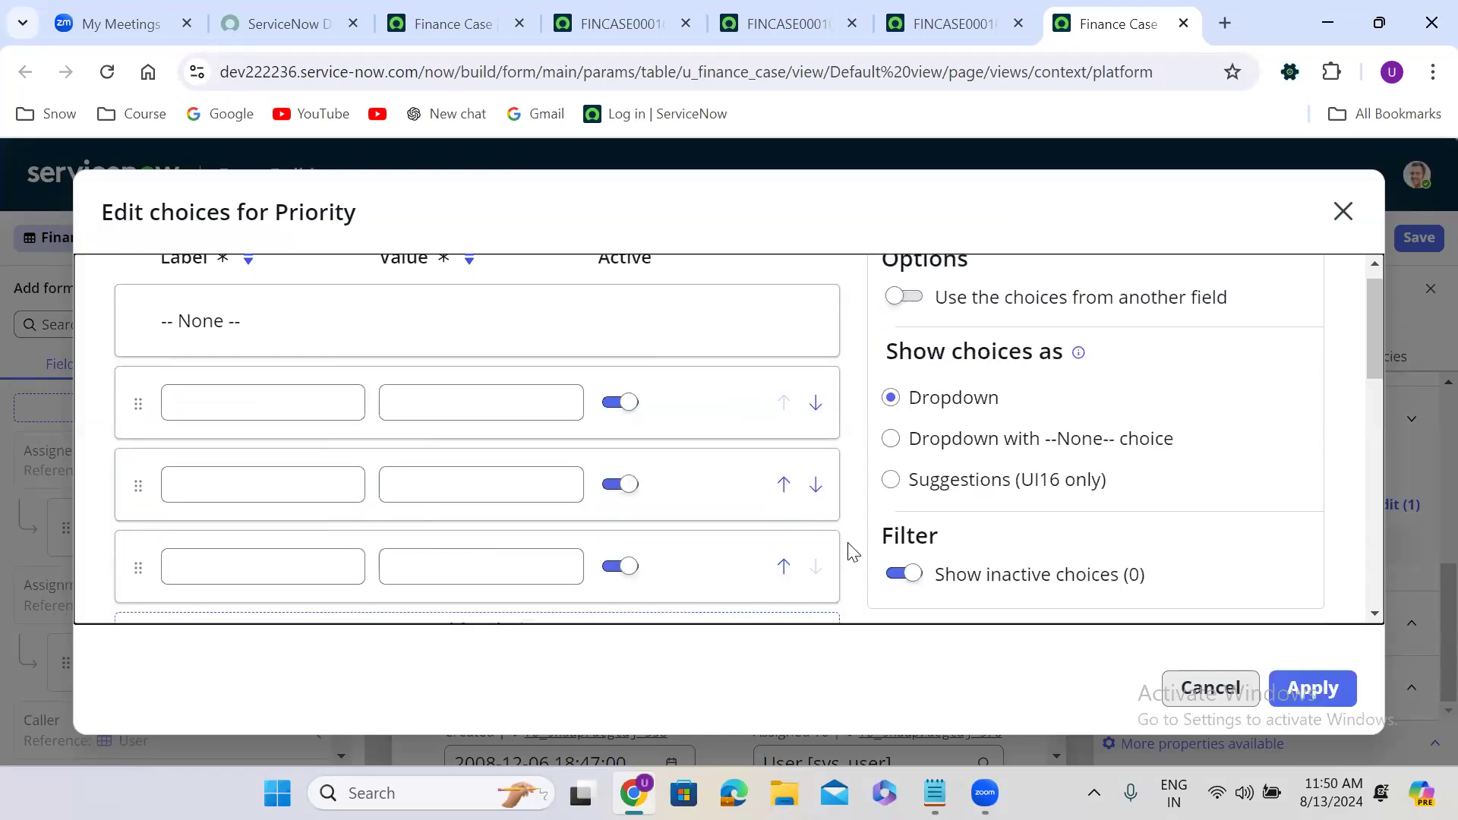
click(455, 522)
click(482, 612)
Label them Critical, High, Medium, Low and Very Low, apply, and save the form design.
click(253, 290)
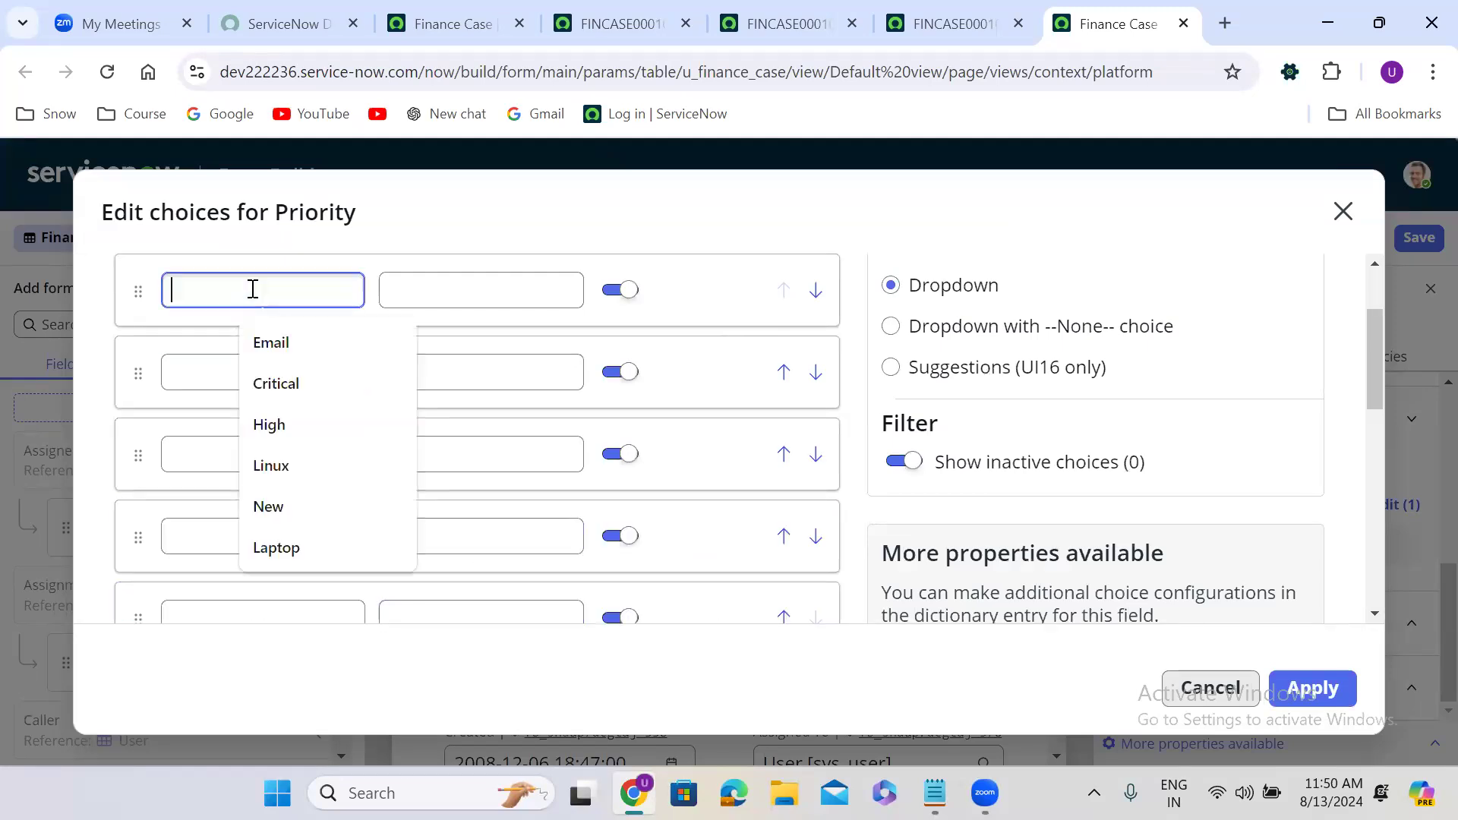
text(Cri)
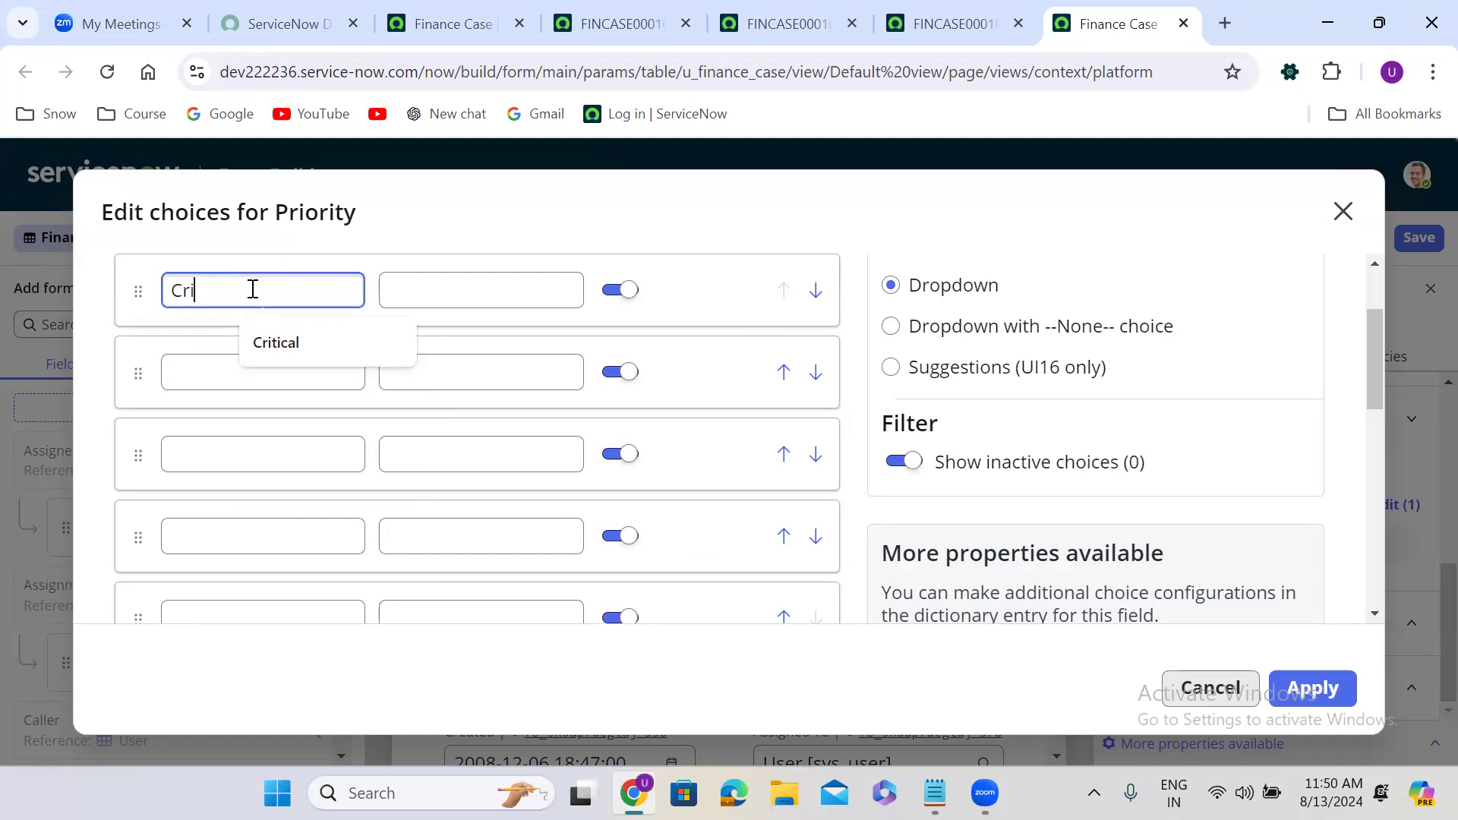
text(tical)
click(253, 372)
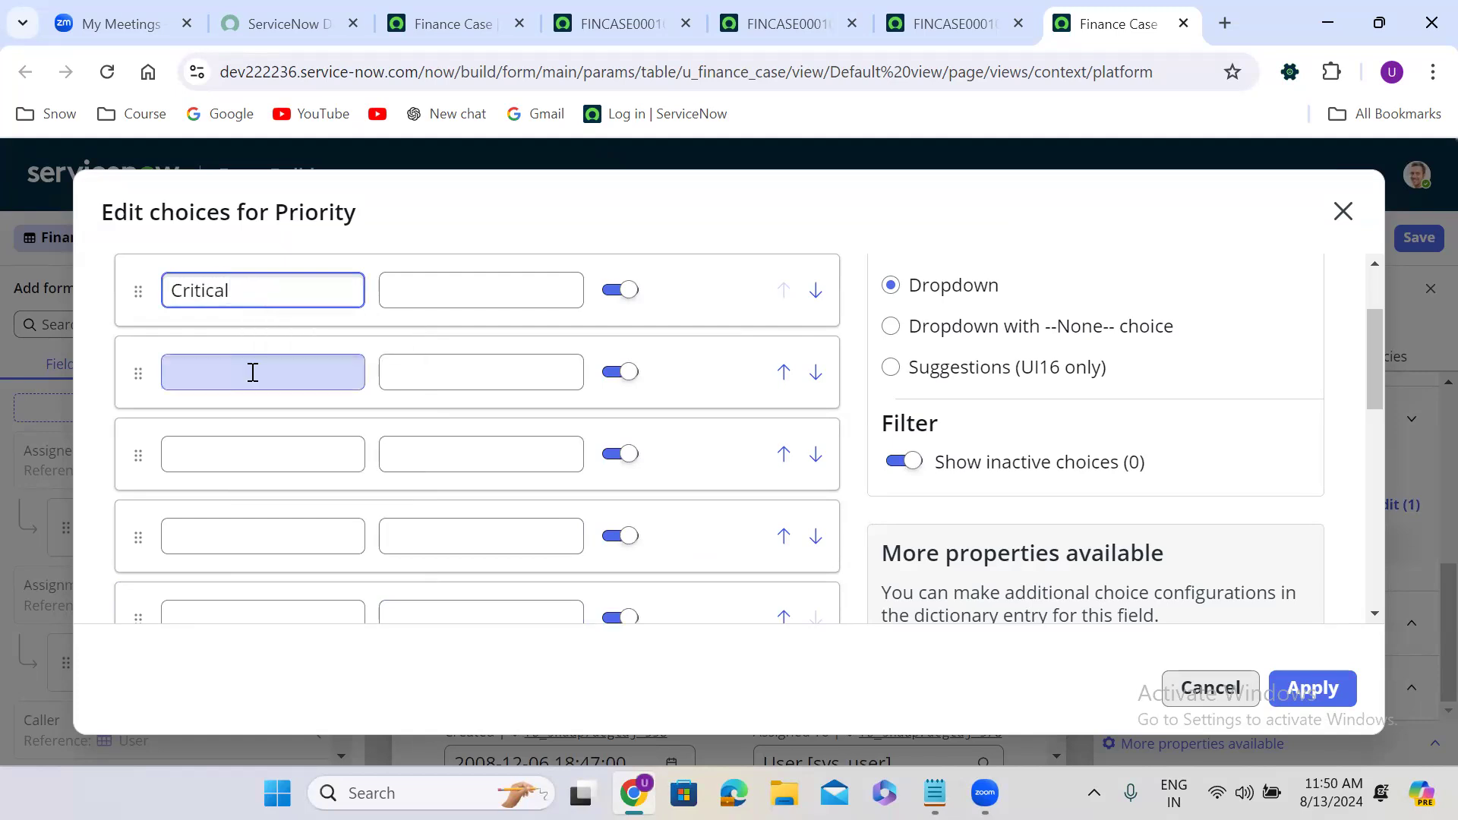
text(High)
click(257, 459)
text(Medium)
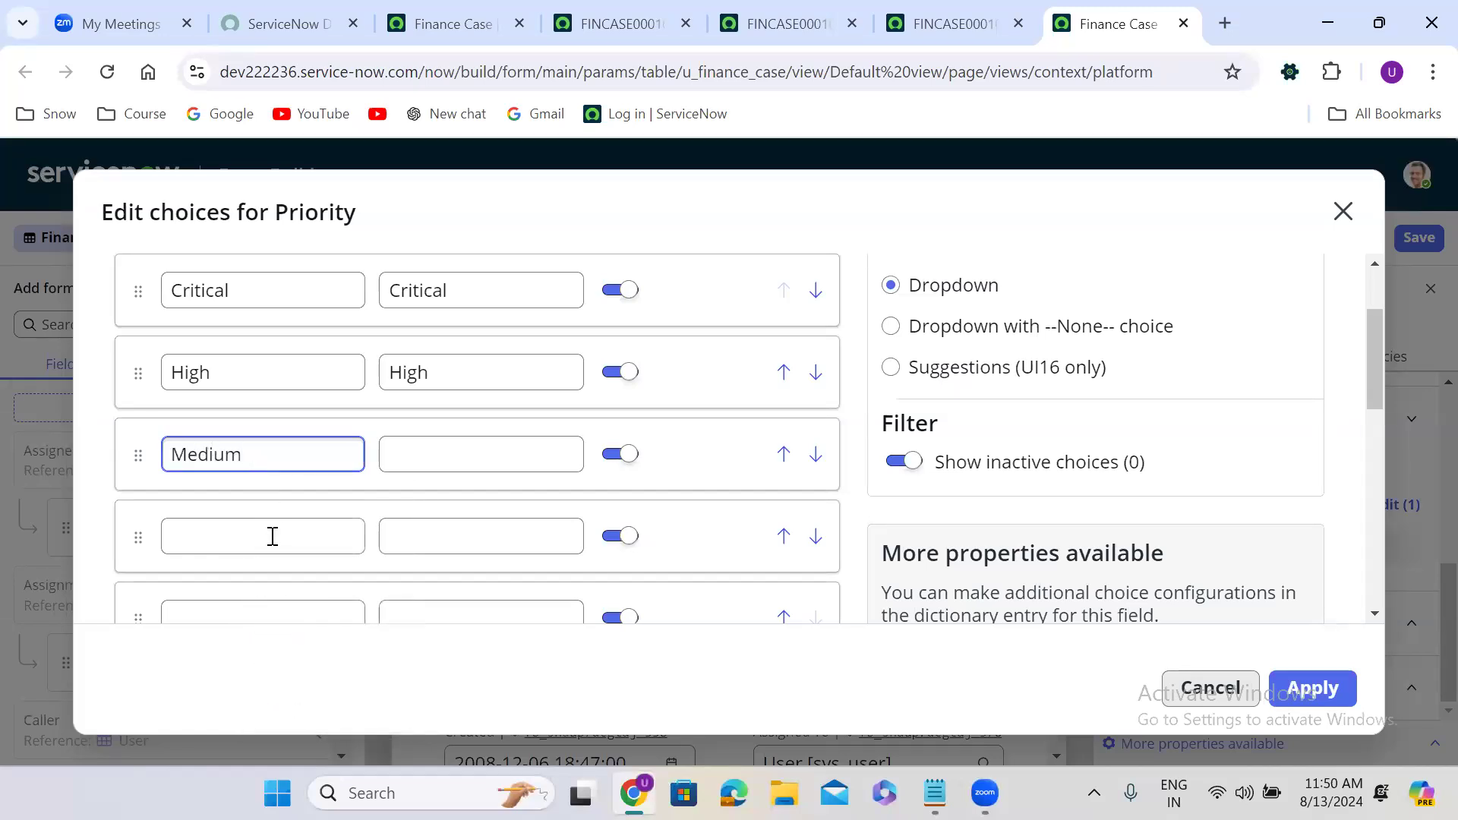
click(272, 536)
text(Low)
click(273, 606)
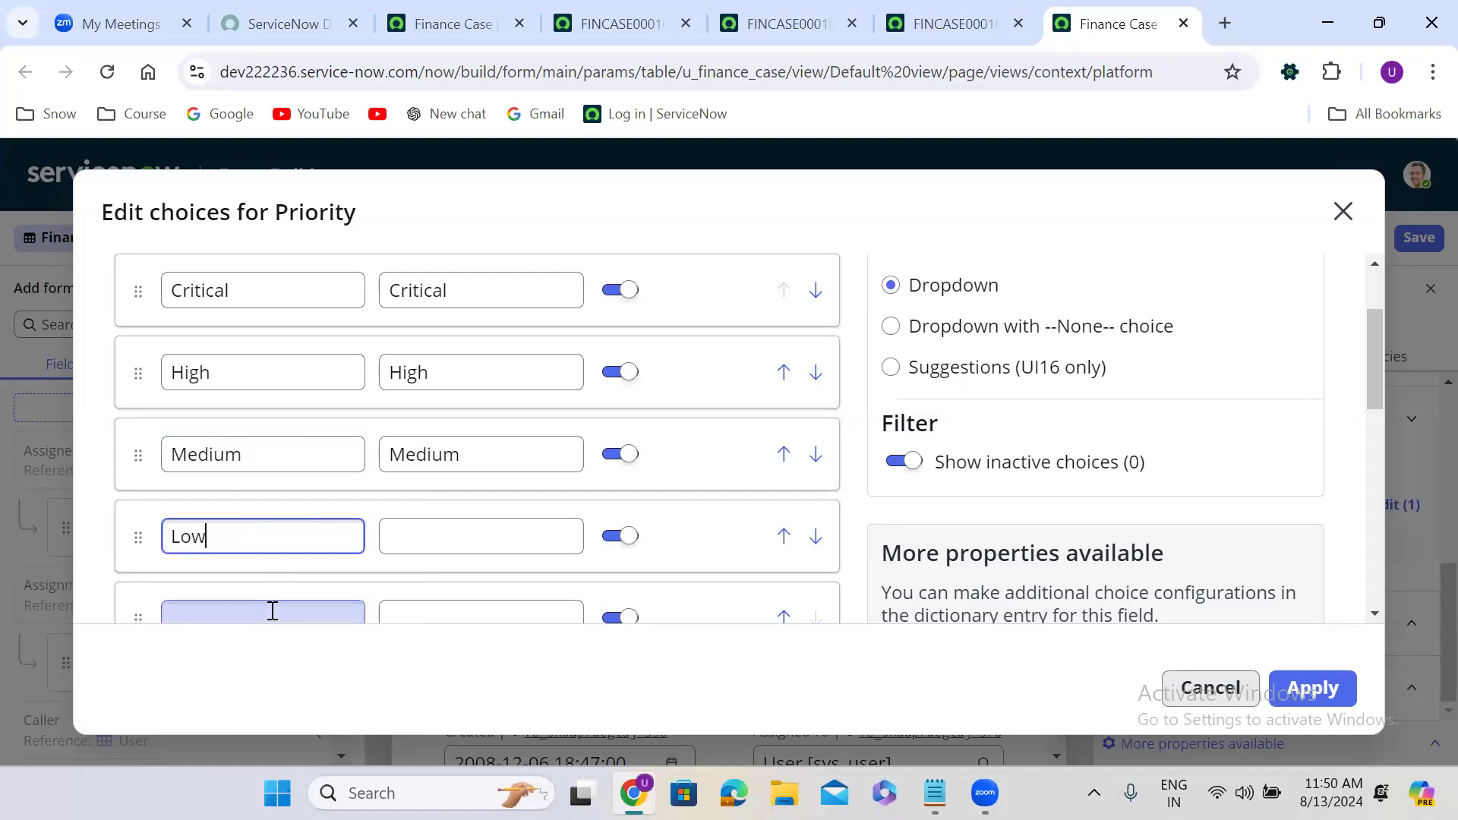
text(Vry)
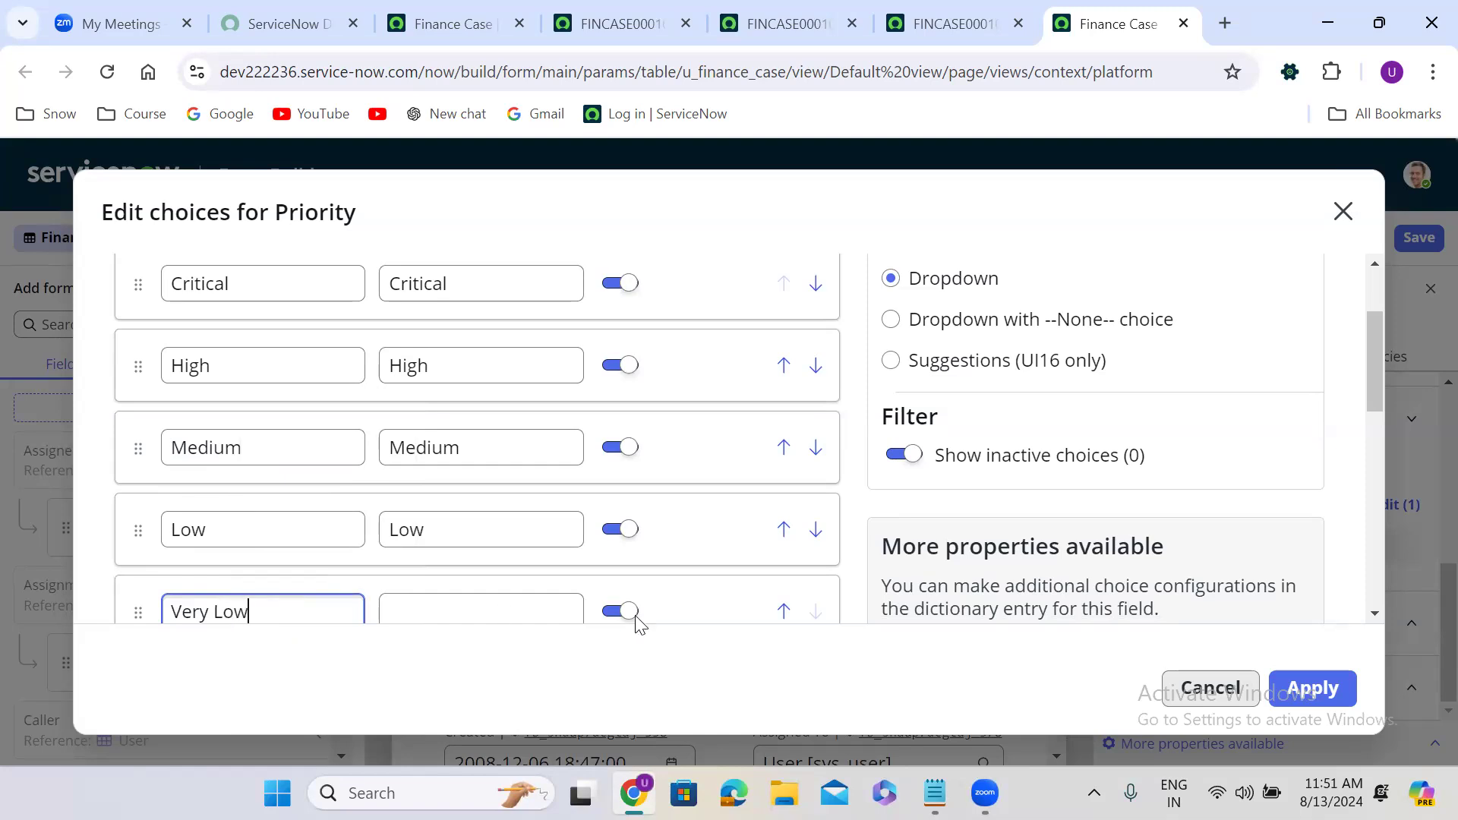
click(849, 560)
scroll(849, 560, down, 1)
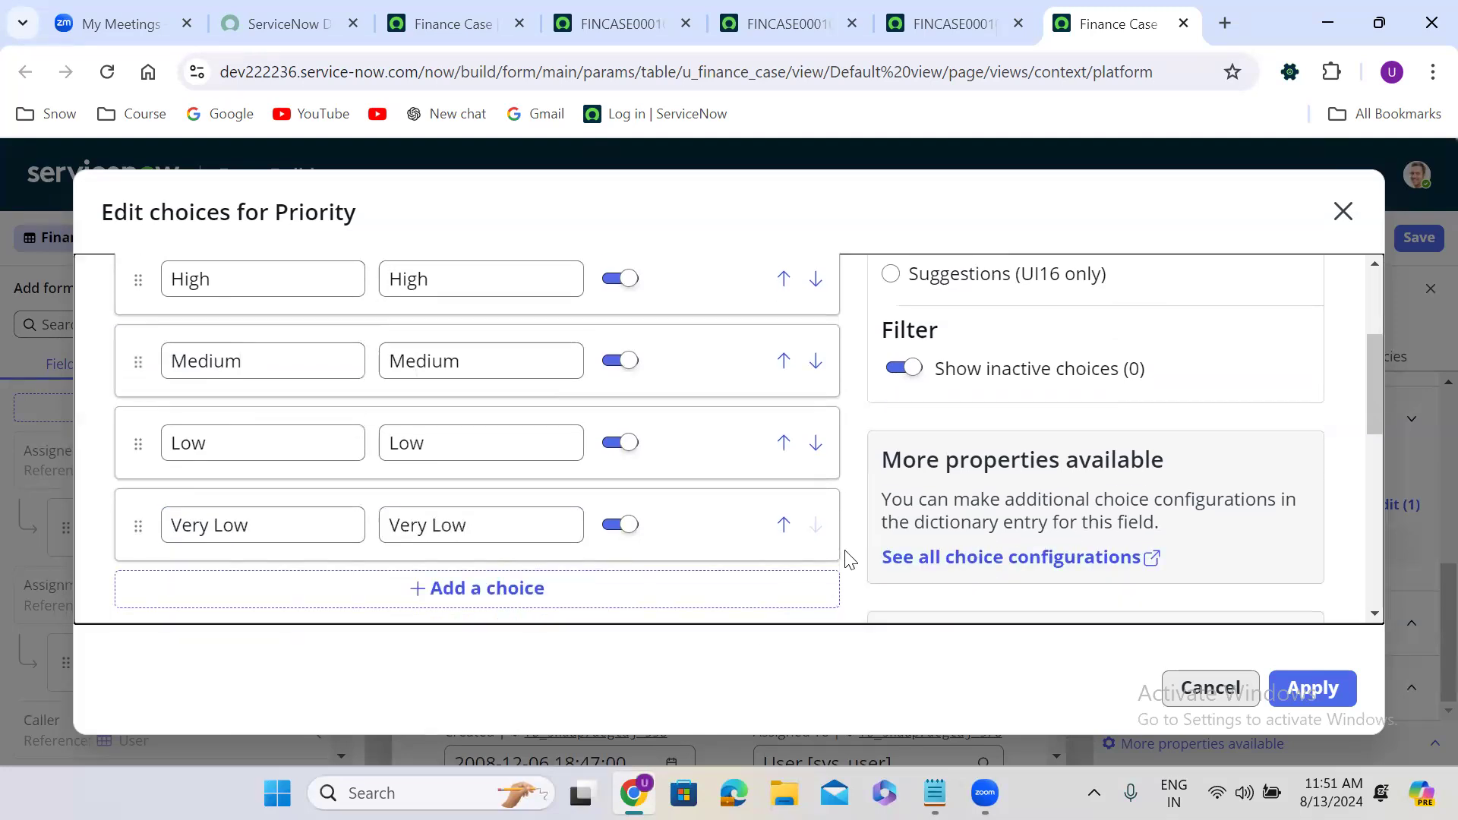
scroll(849, 560, down, 1)
click(1326, 687)
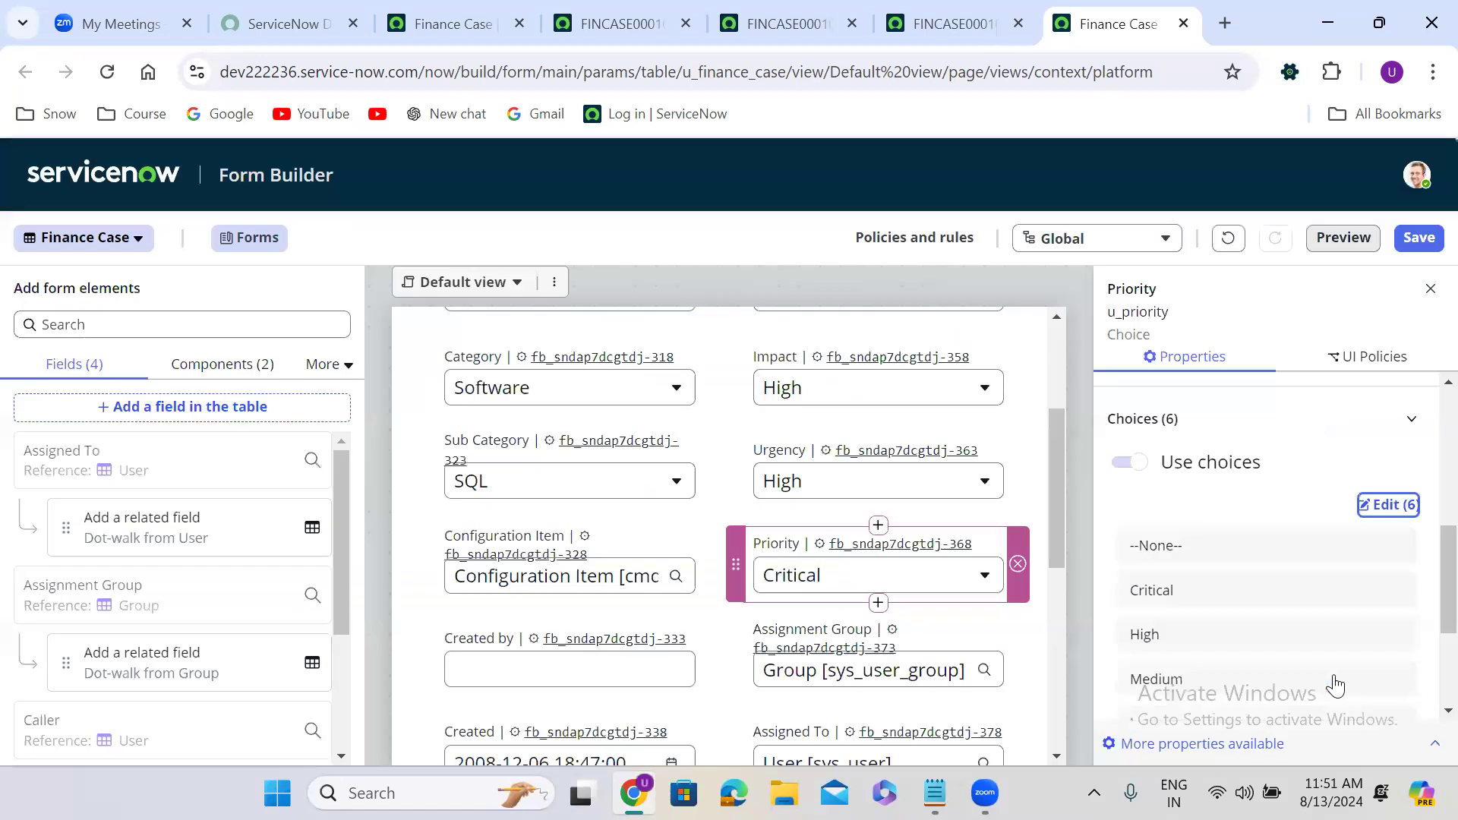
click(1418, 234)
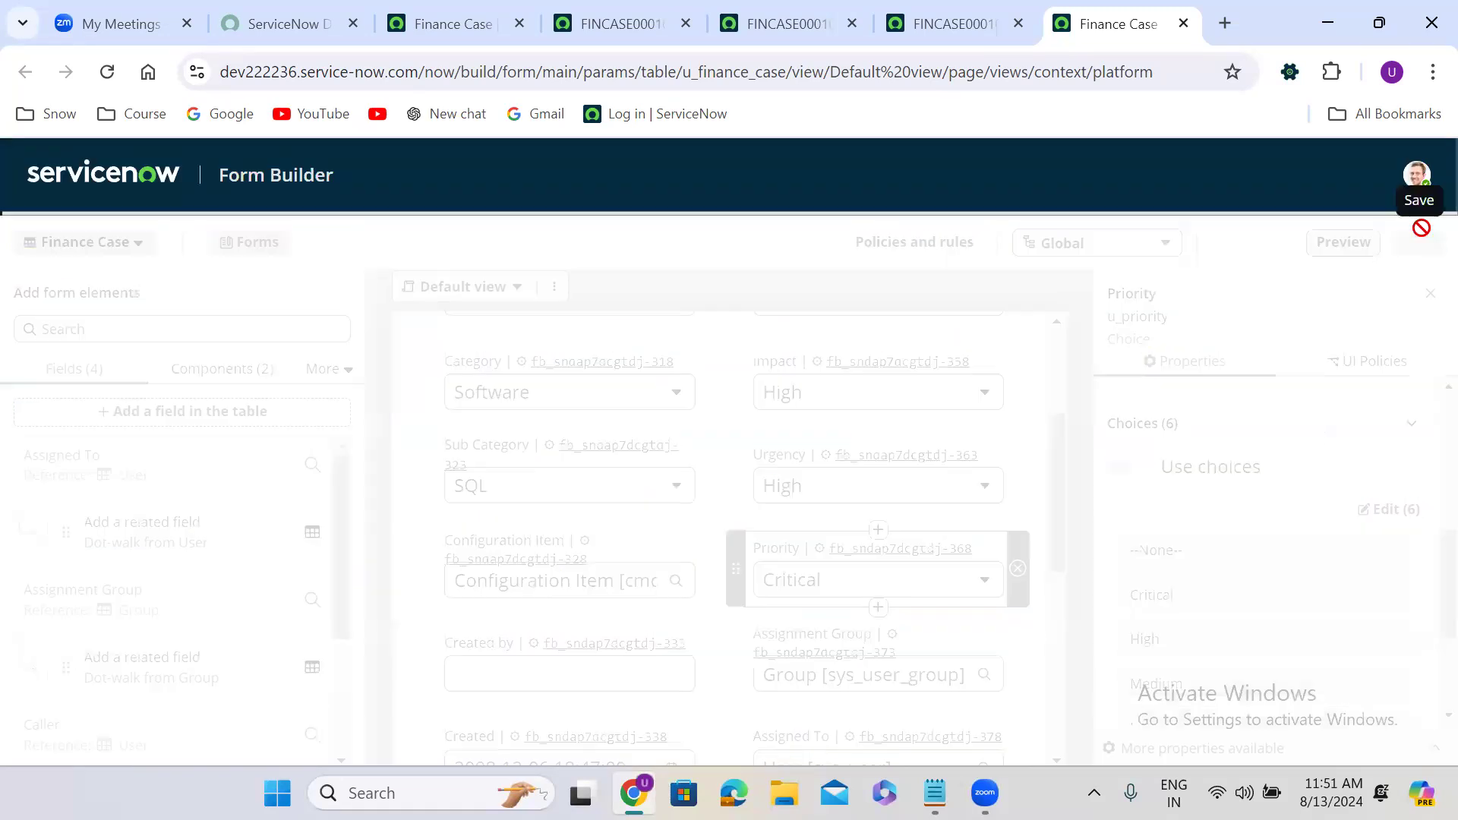
Reload the existing FINCASE0001013 record so it picks up the new choice lists.
click(959, 24)
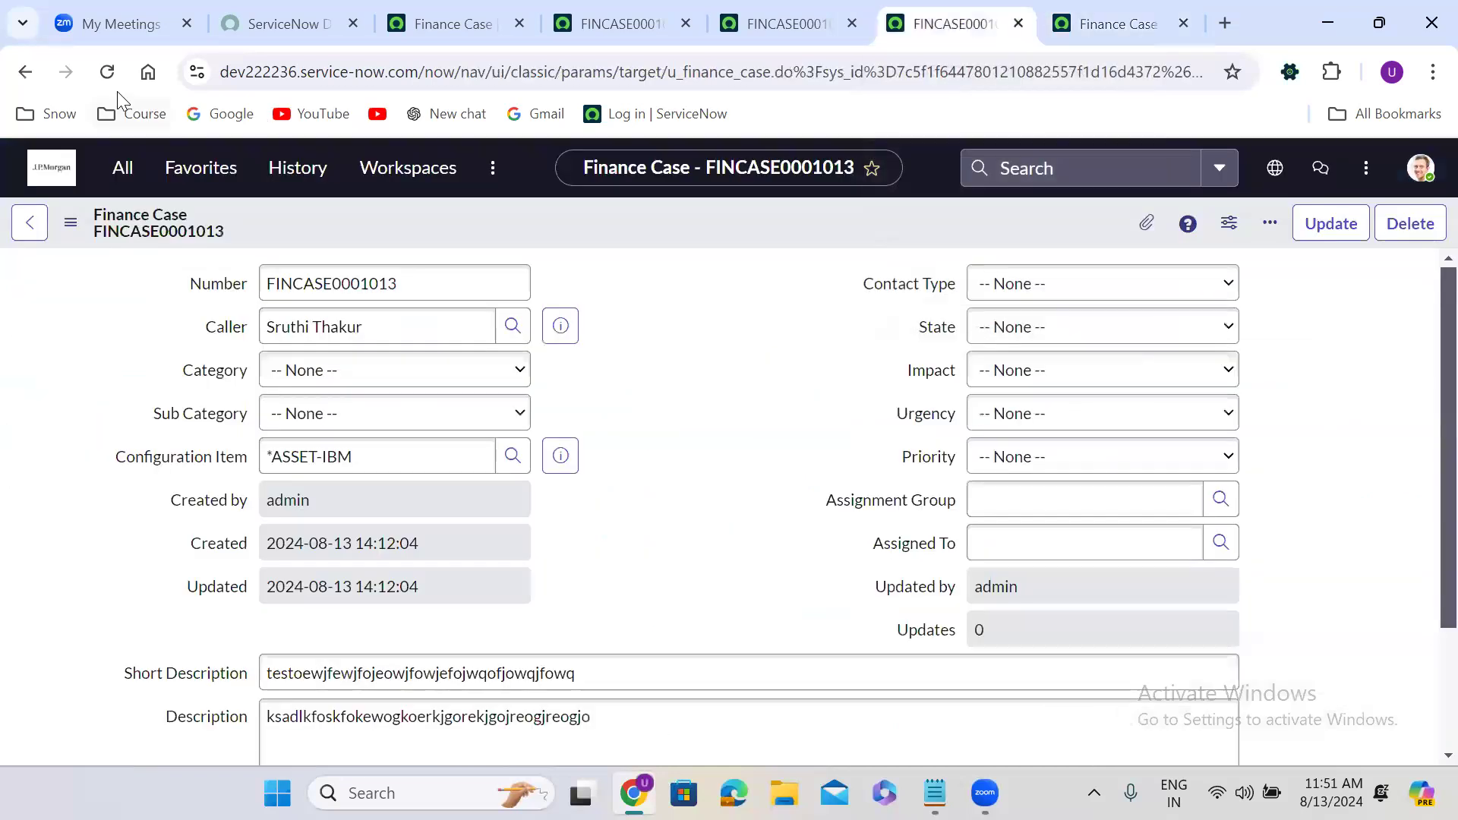
click(107, 72)
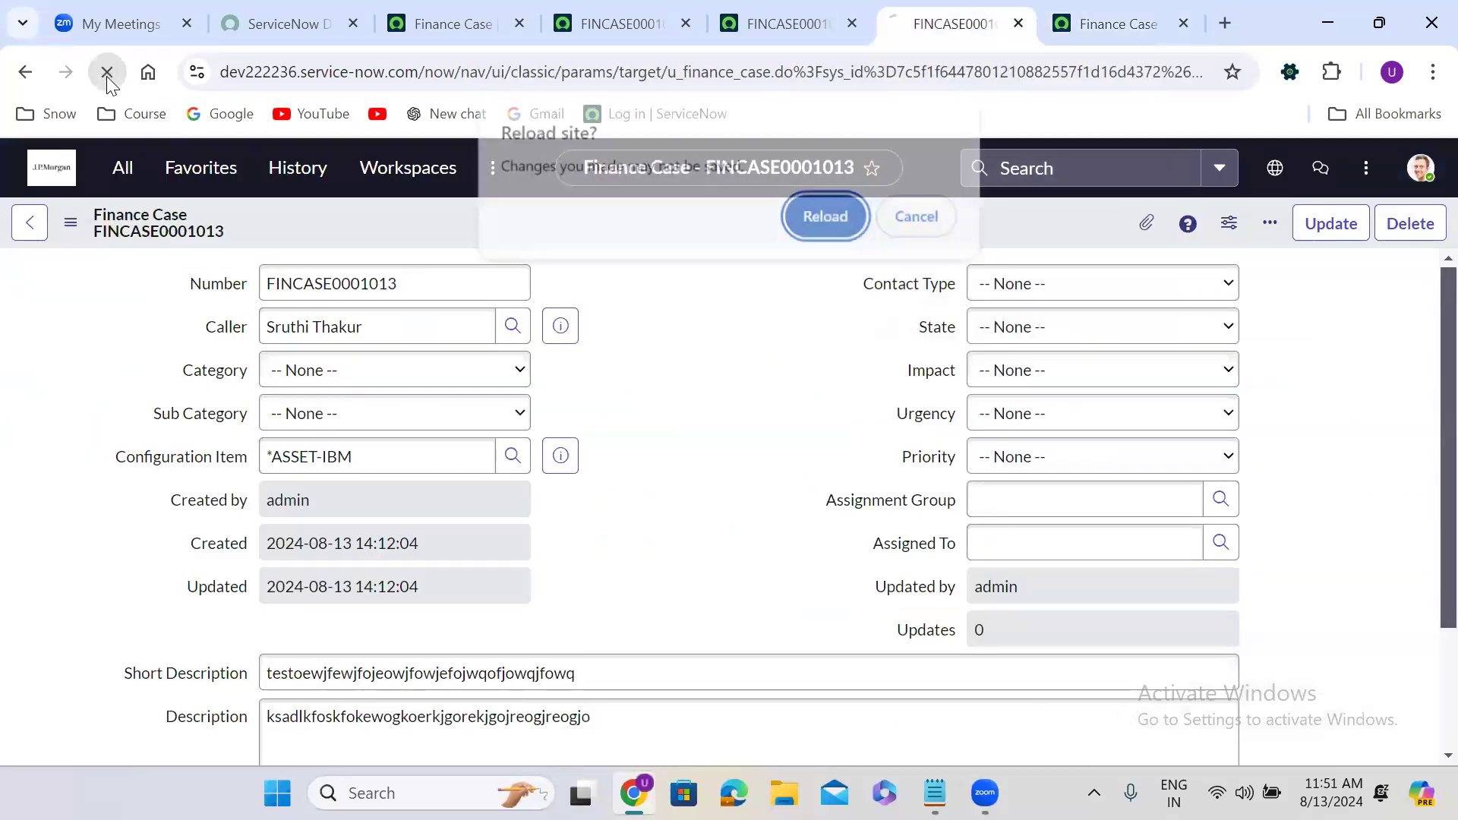
click(824, 221)
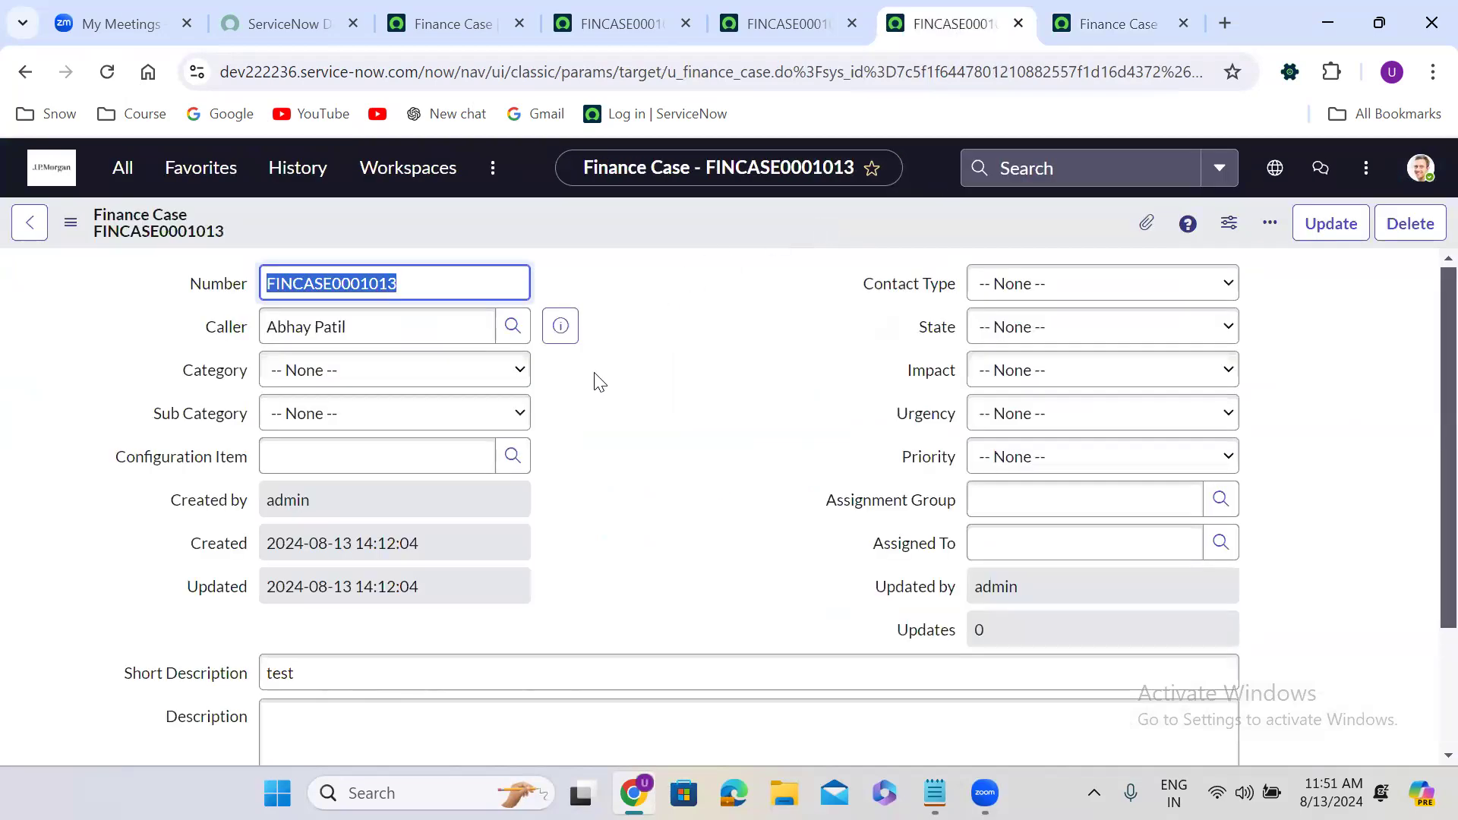
Review the Category, Sub Category and Contact Type choices on FINCASE0001013 without selecting anything.
click(354, 378)
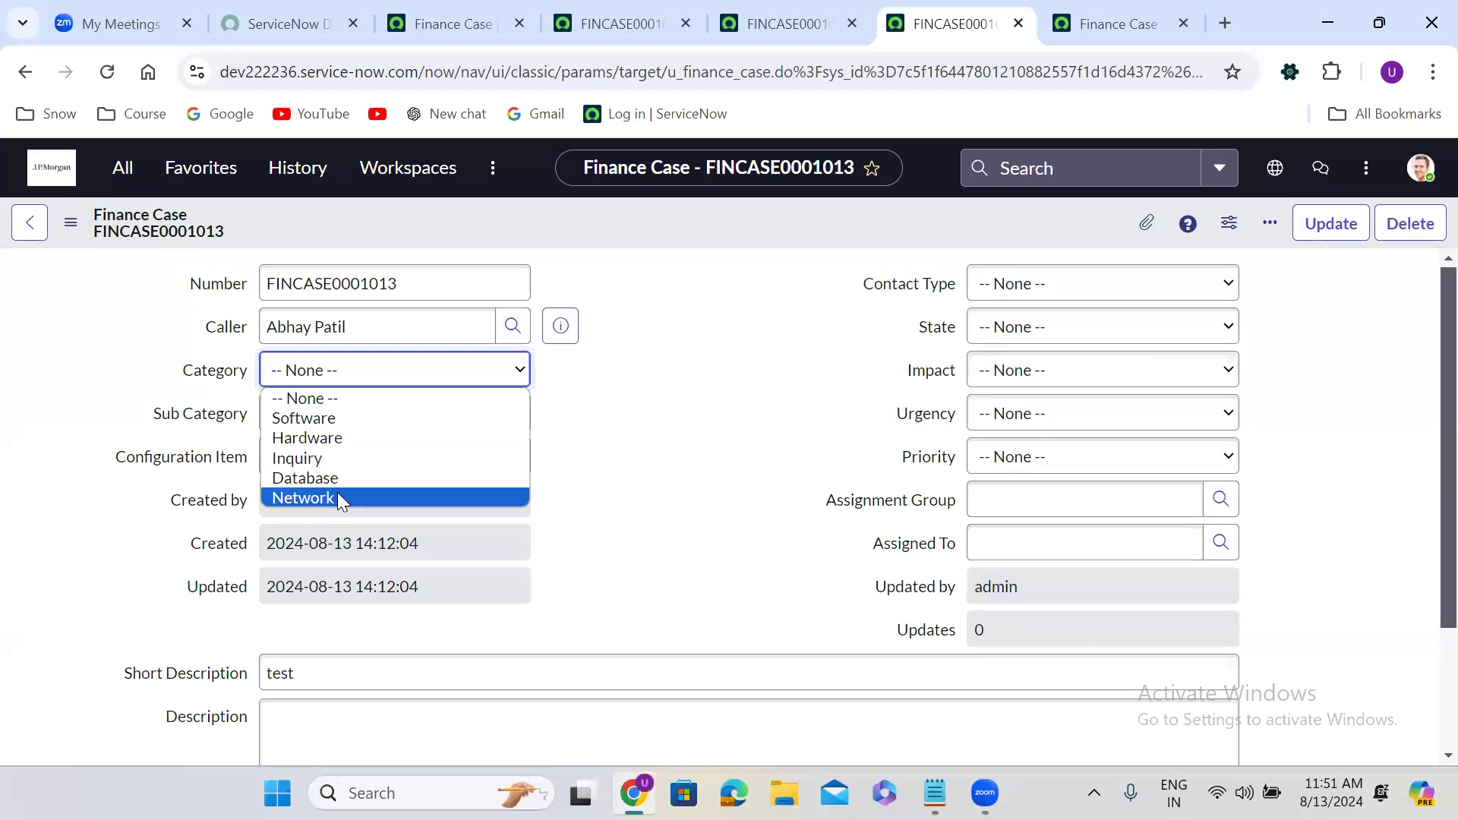
click(767, 431)
click(410, 423)
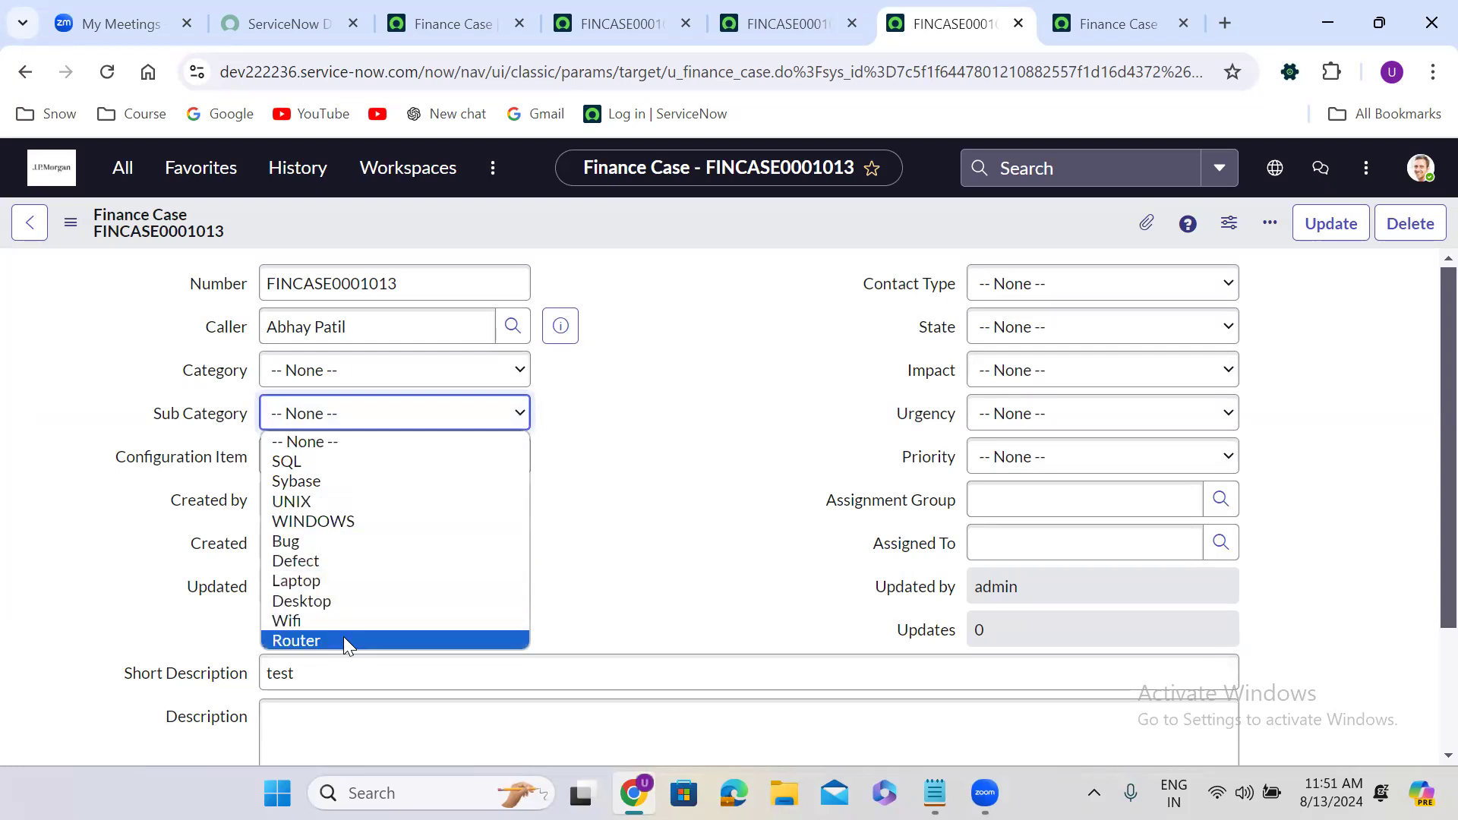
click(623, 568)
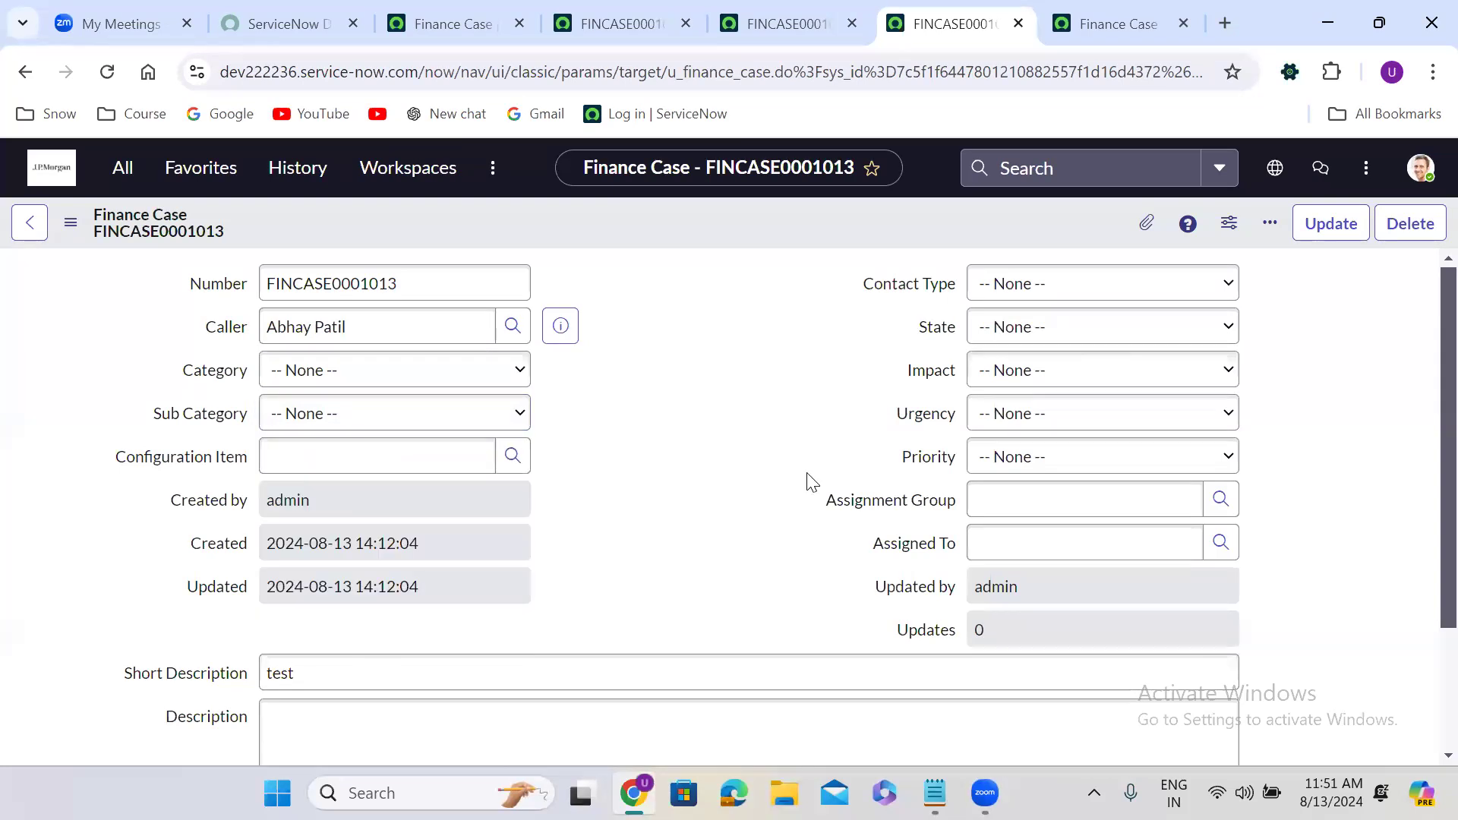
click(1063, 295)
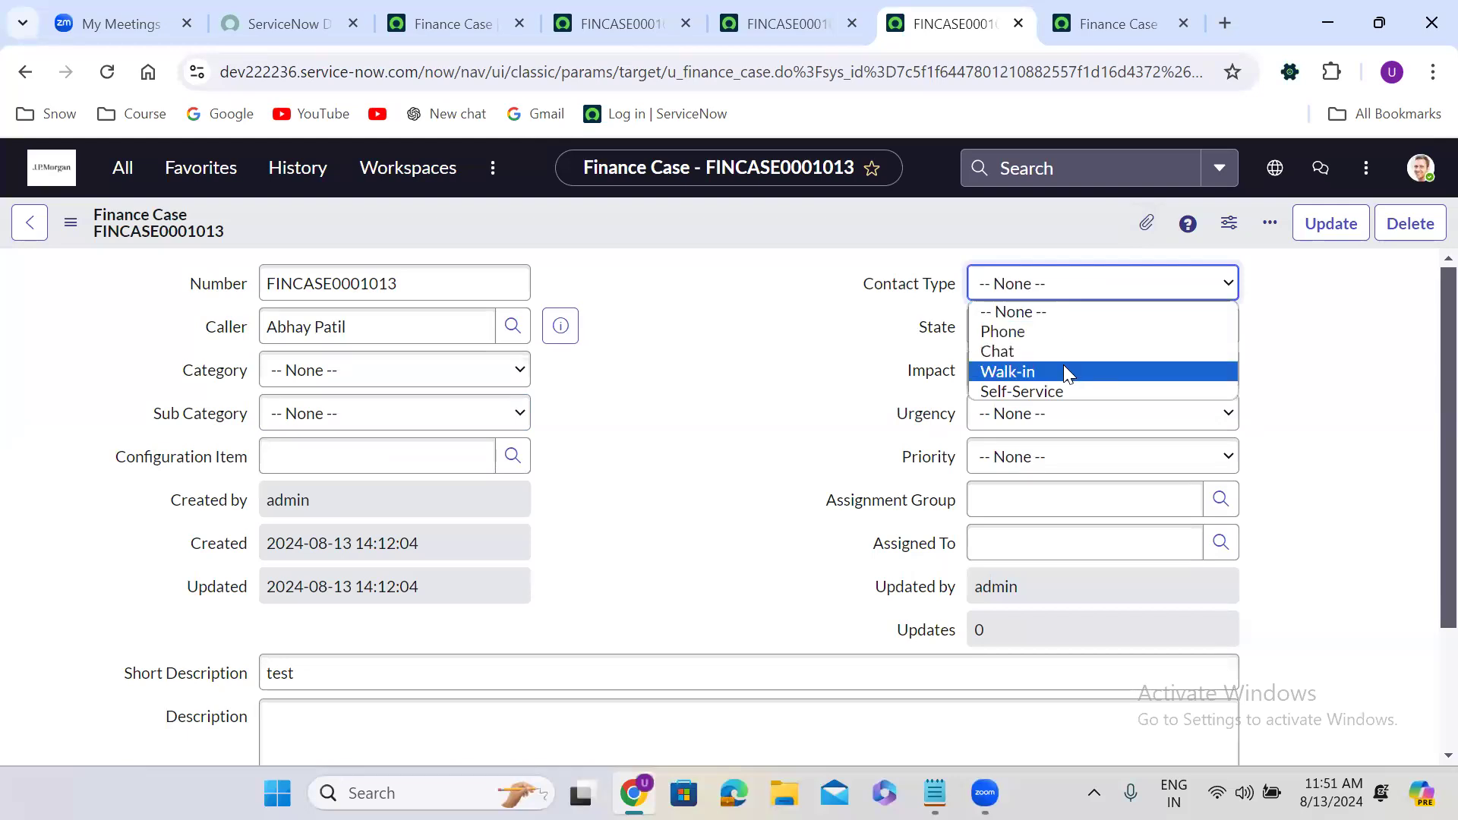
click(1282, 366)
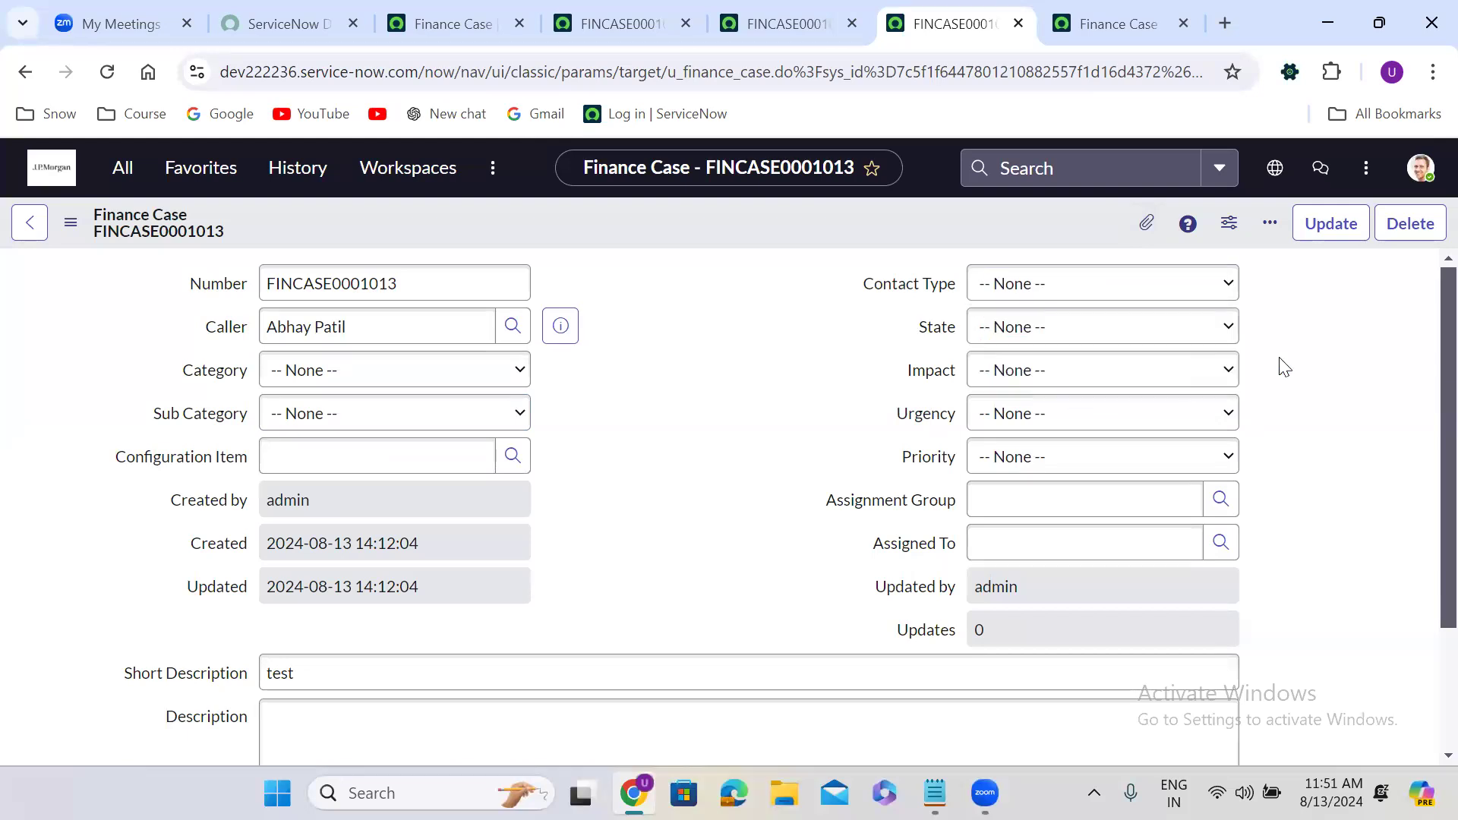
Review the State, Impact, Urgency and Priority choices, leave each at None, then go to FINCASE0001009.
click(1062, 335)
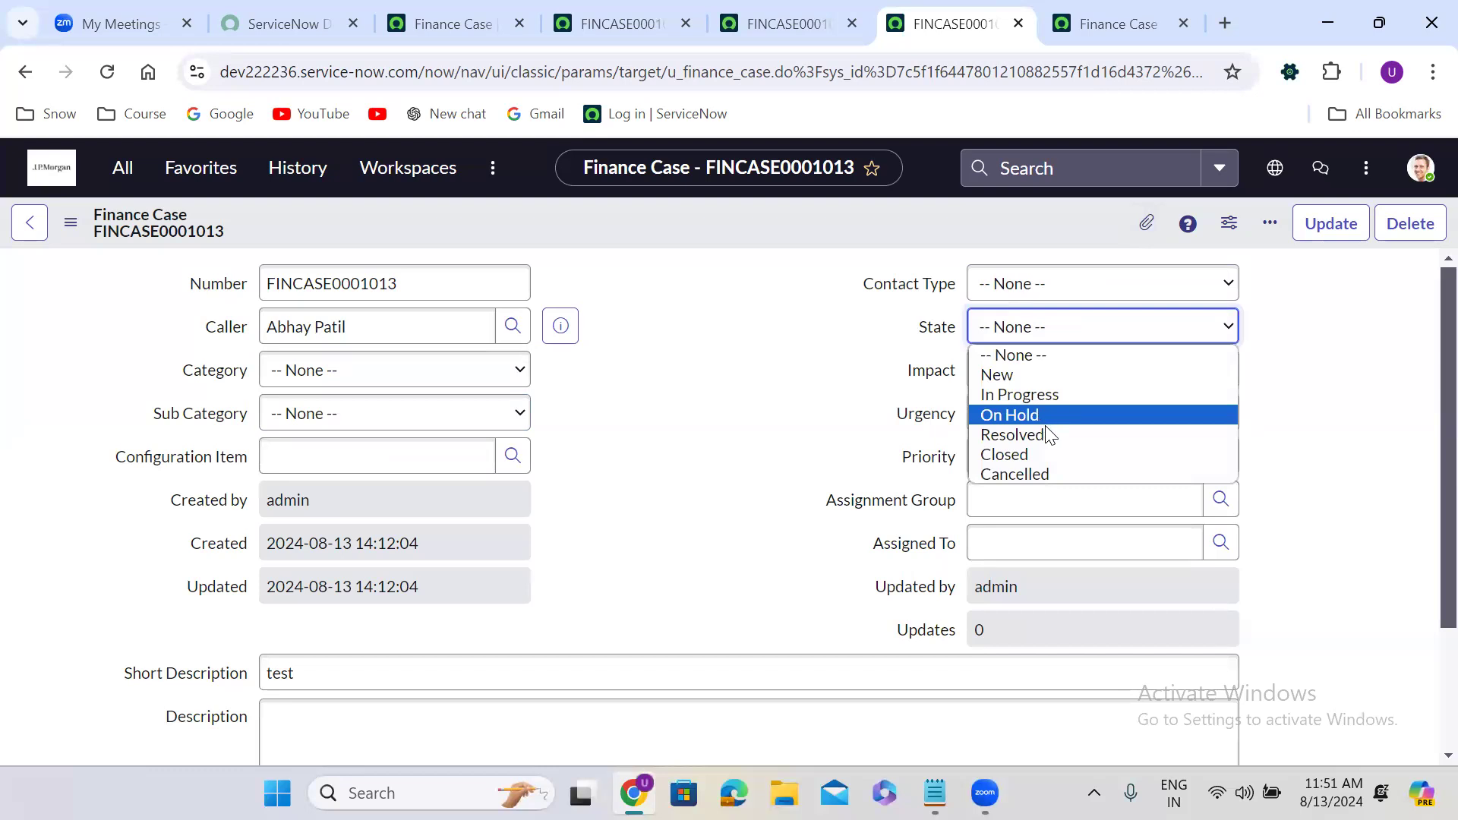
click(685, 465)
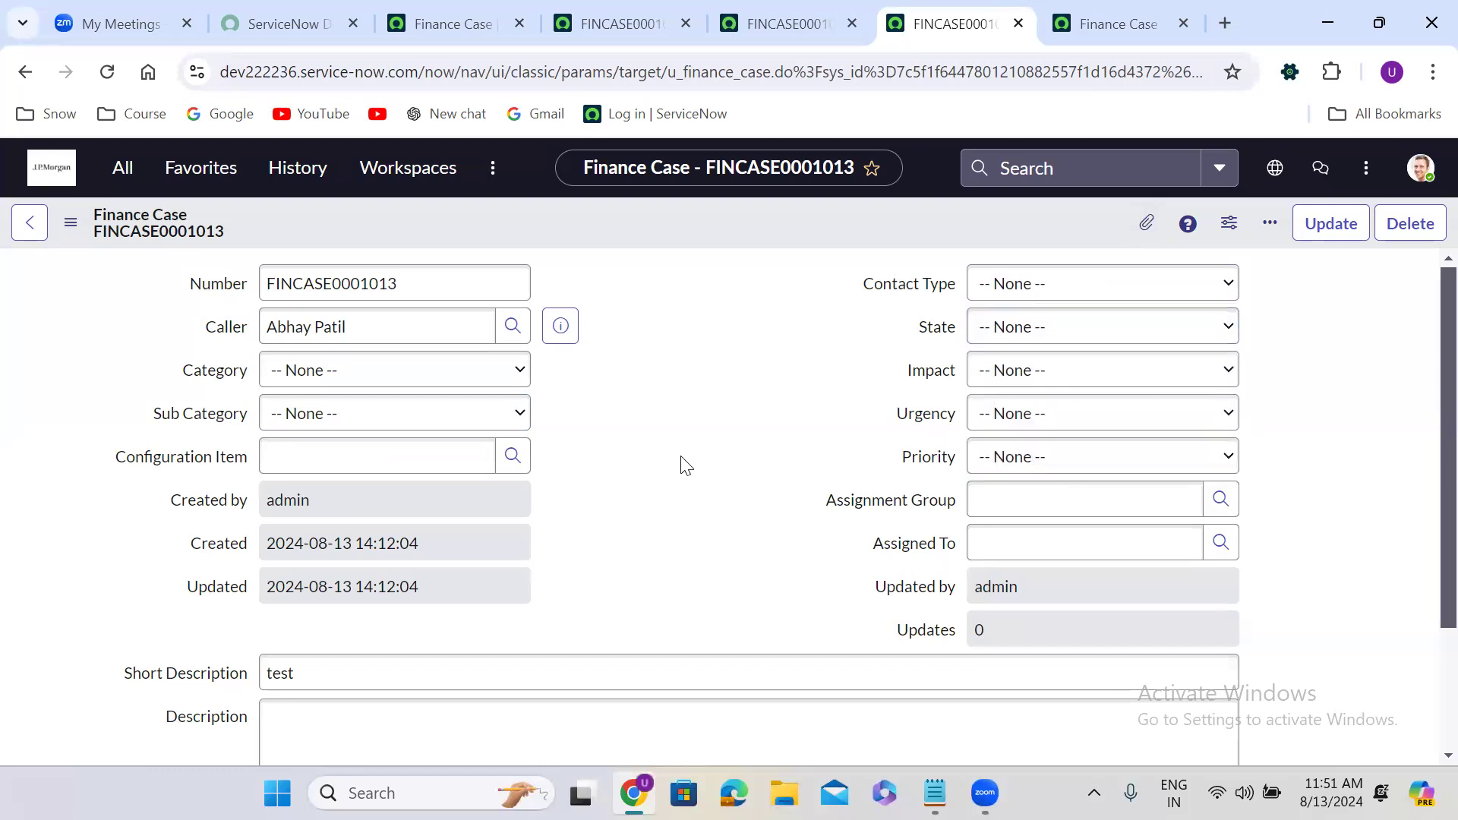
click(1100, 370)
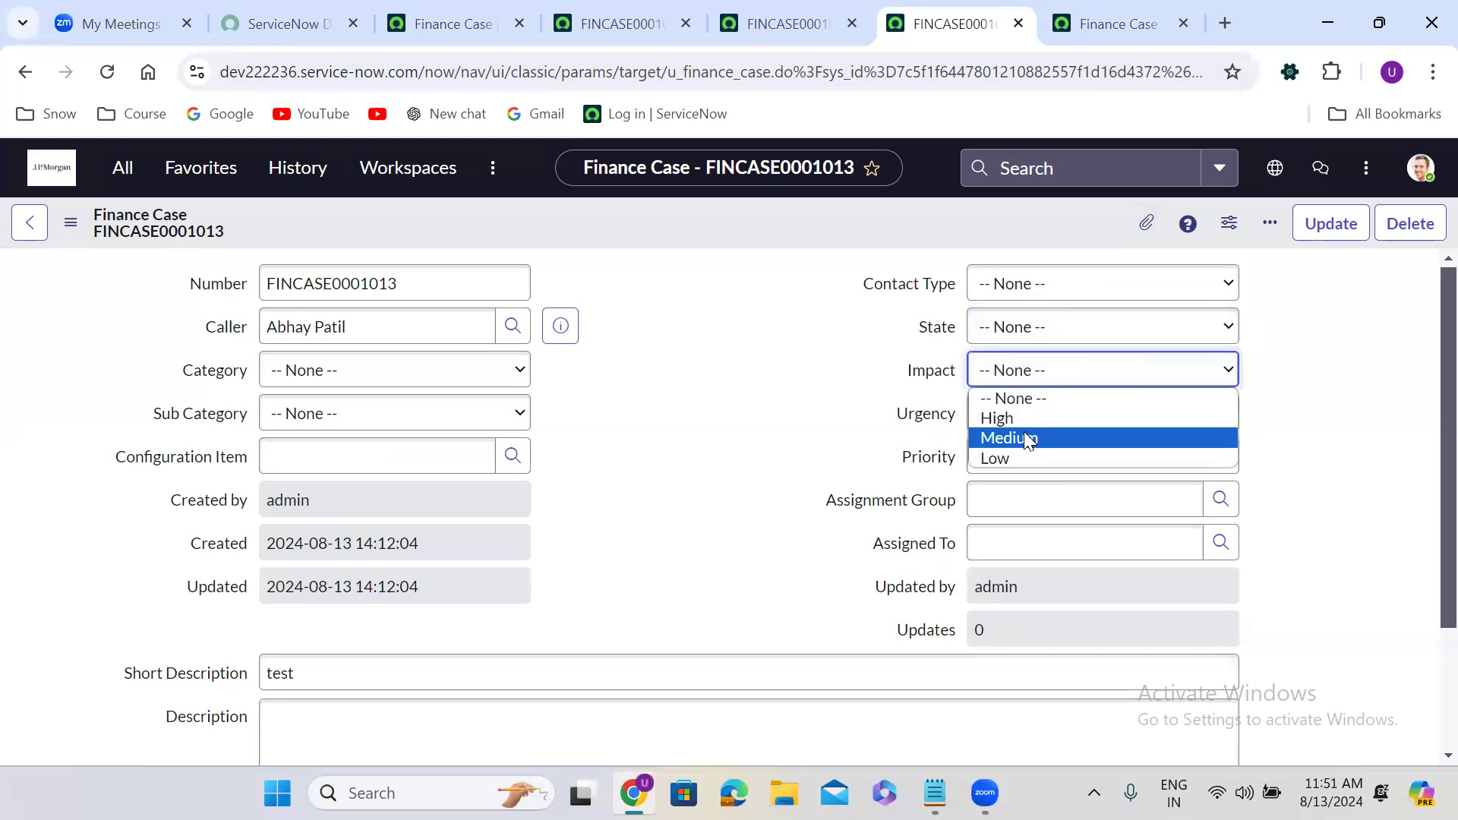
click(680, 510)
click(1041, 420)
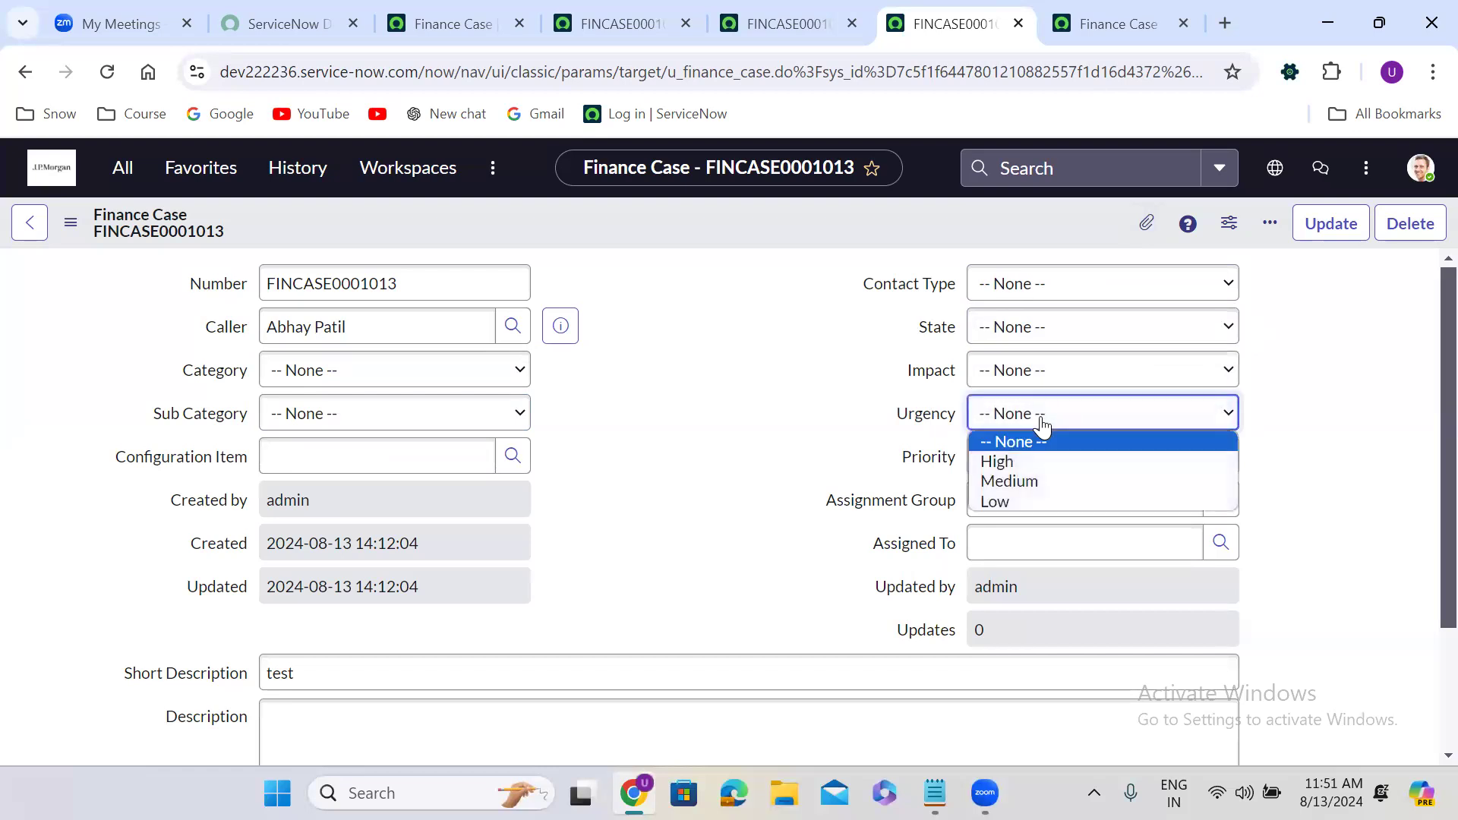
click(720, 541)
click(1056, 465)
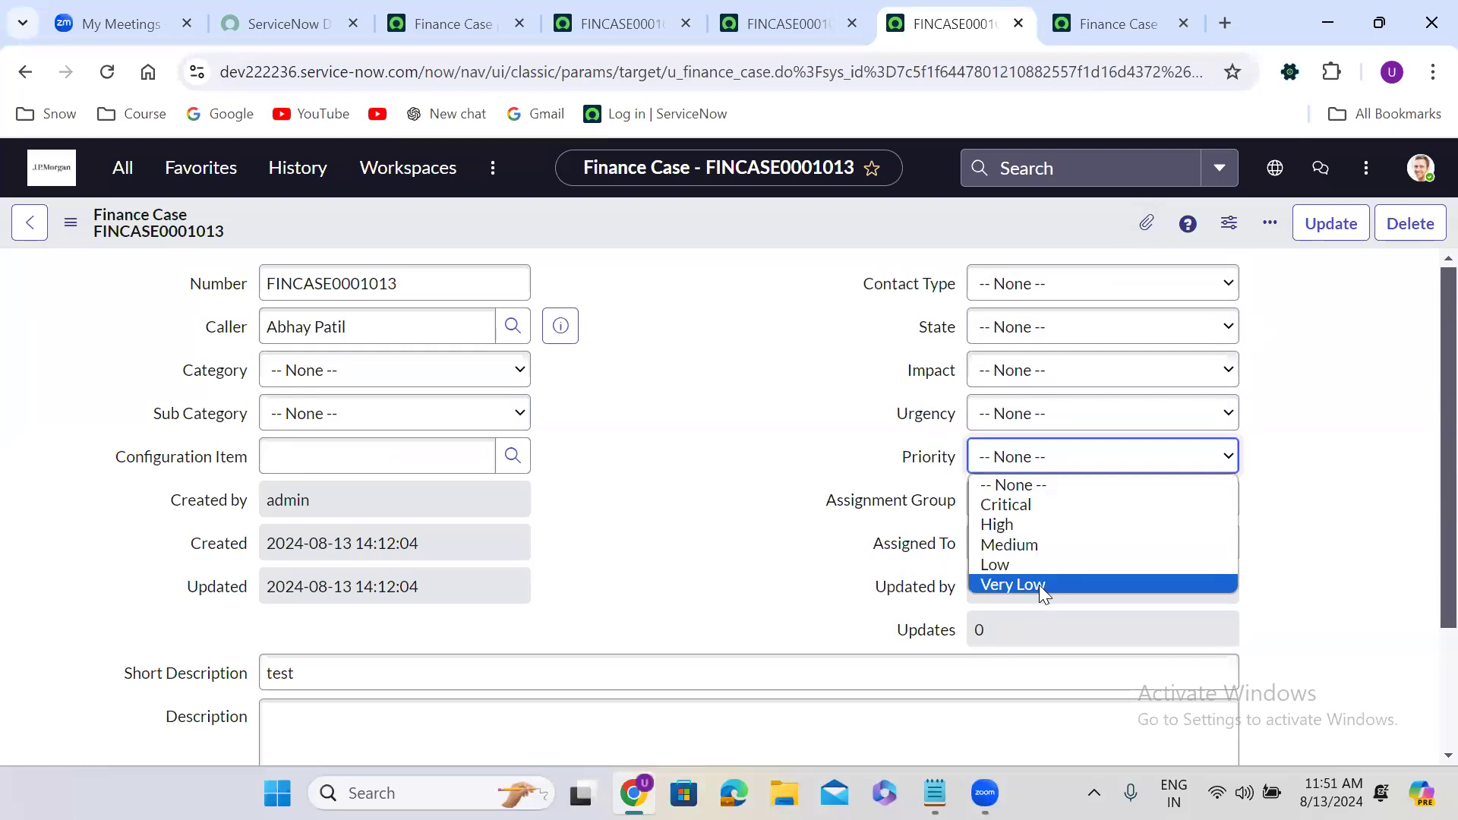
click(721, 450)
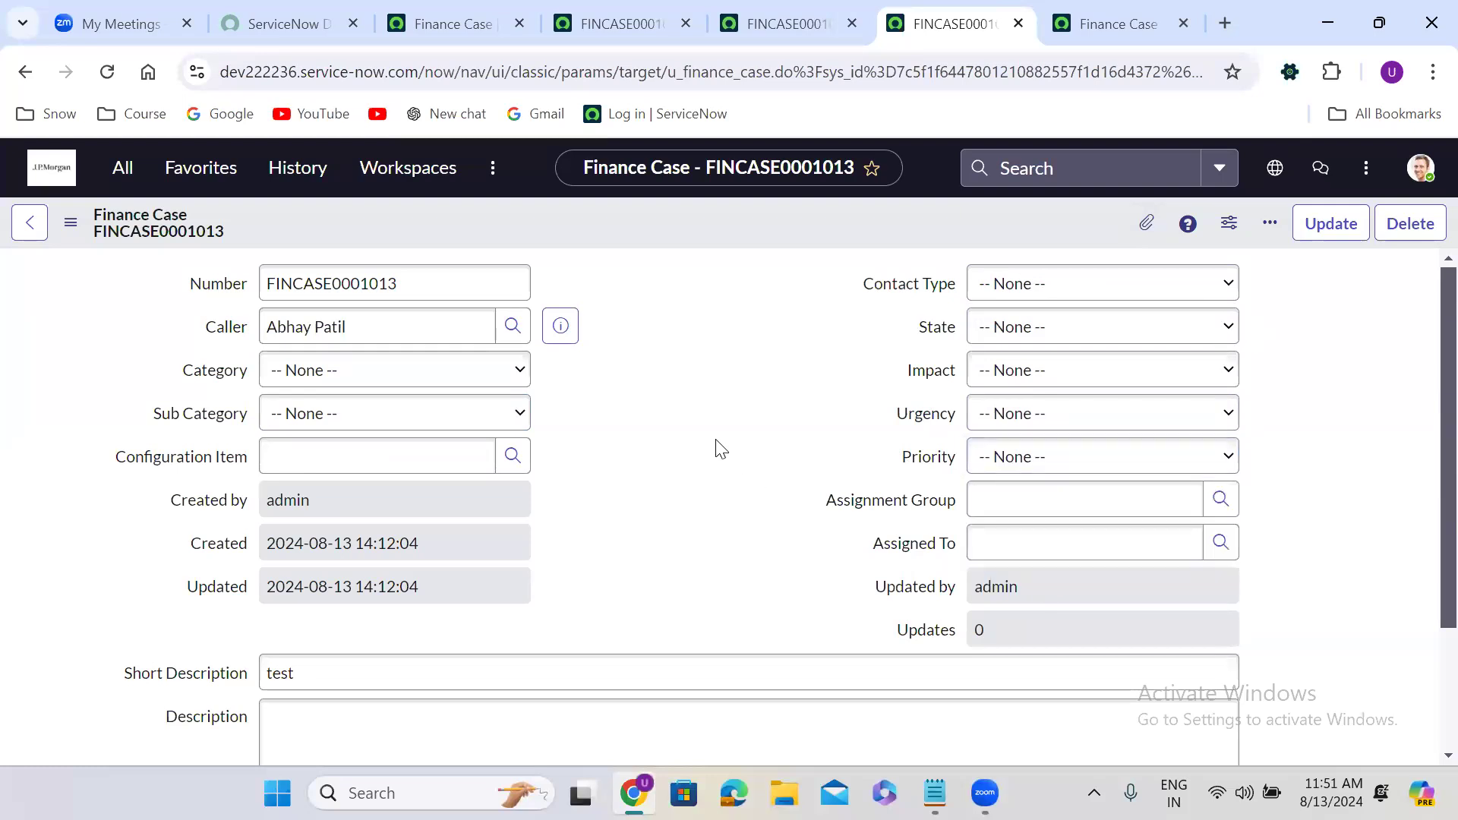
click(652, 21)
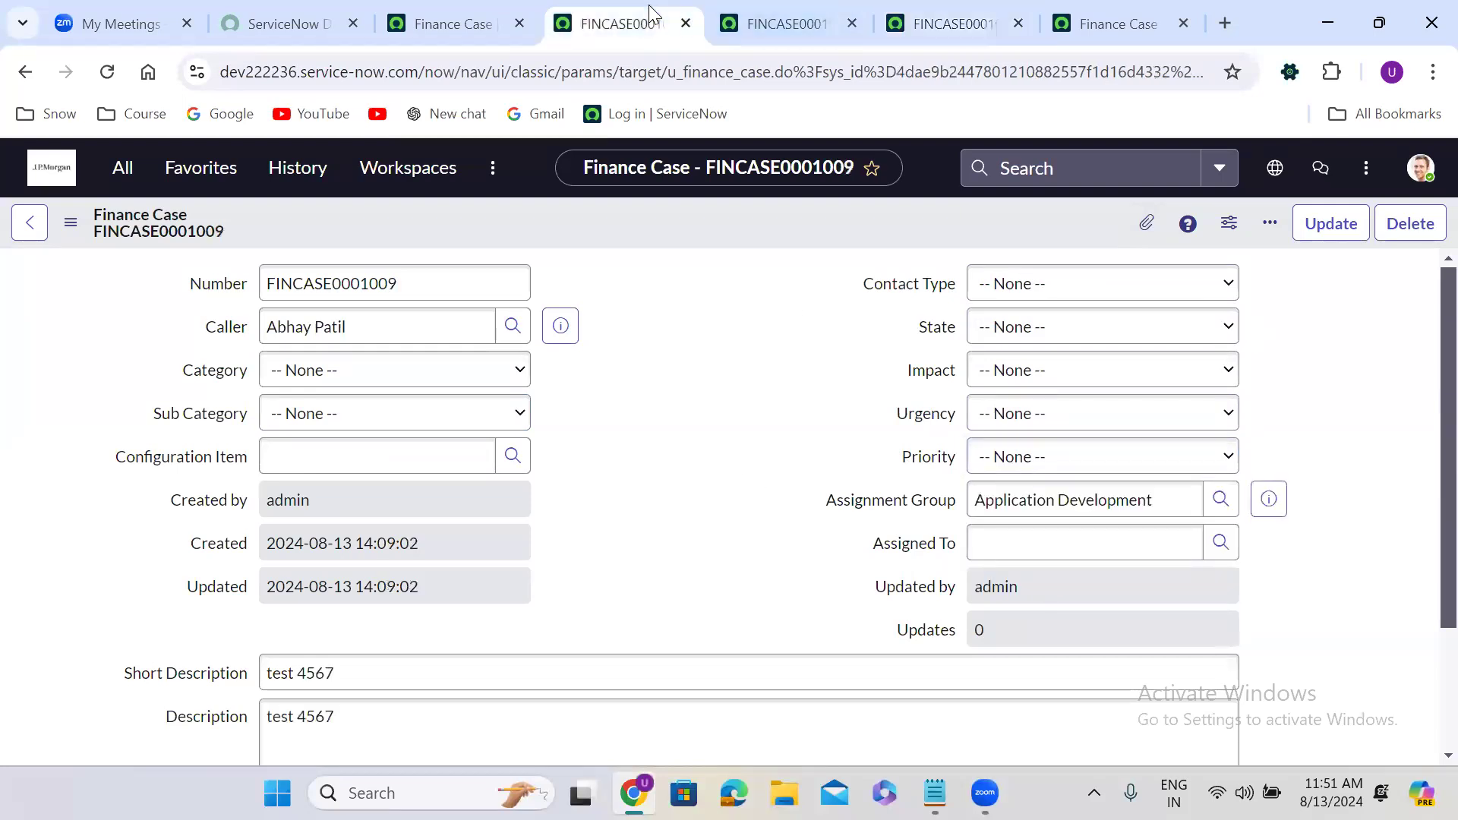
Close case FINCASE0001009 and duplicate the Finance Case table definition tab.
click(686, 26)
click(454, 24)
right_click(448, 21)
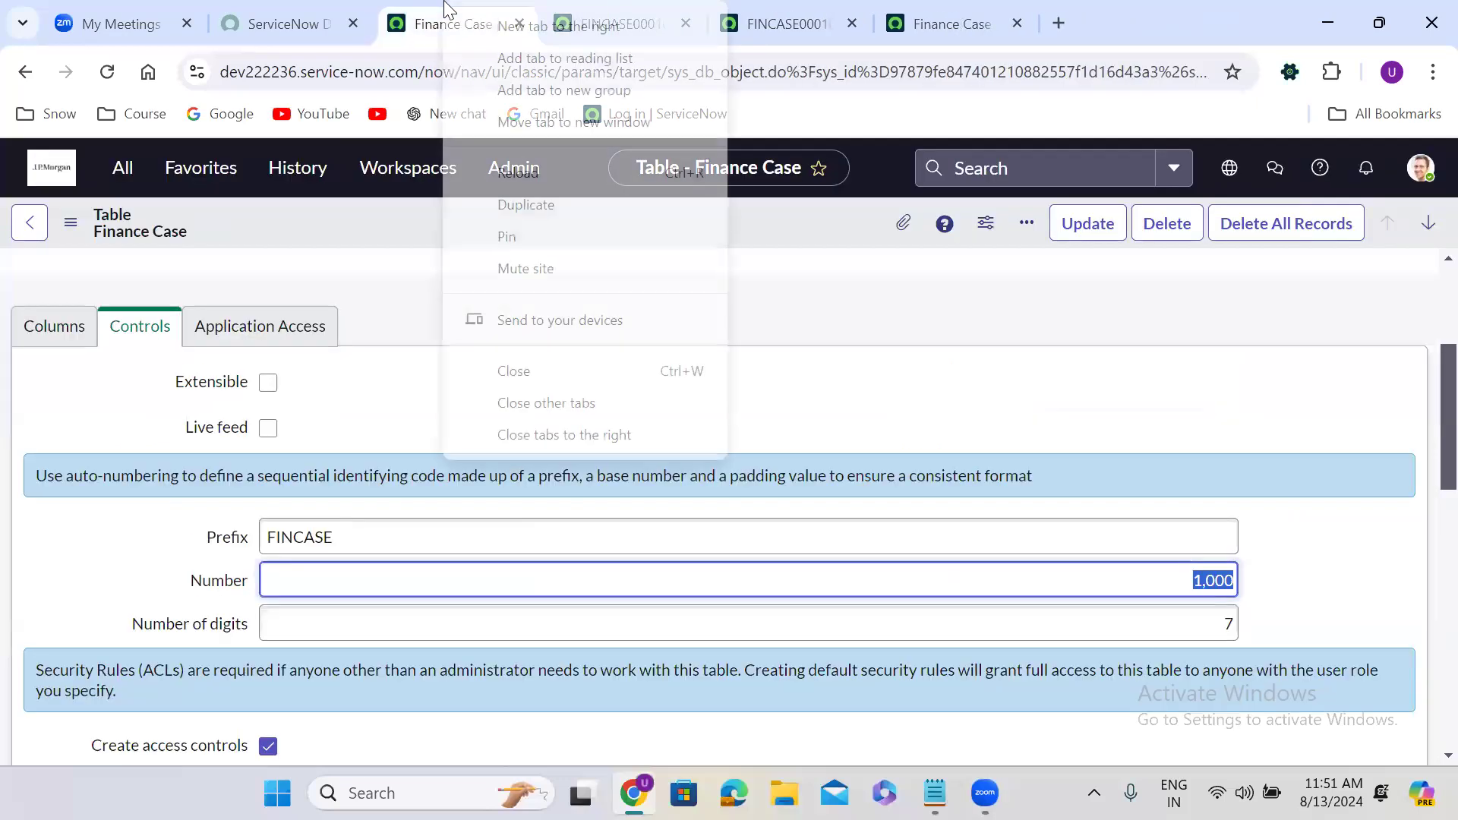
click(554, 215)
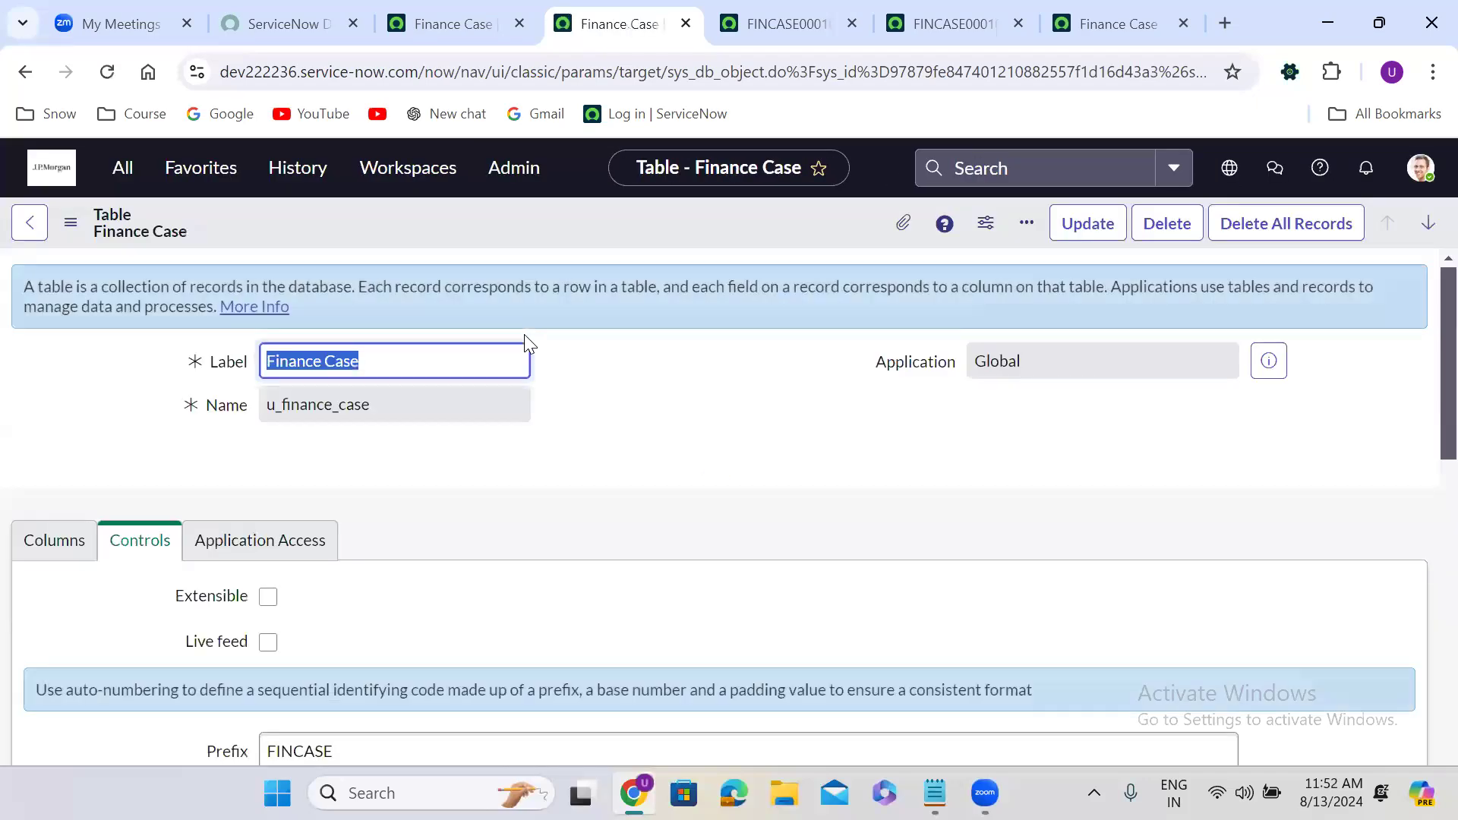
Scroll through the Finance Case table's 20 columns, including State and Urgency.
click(51, 545)
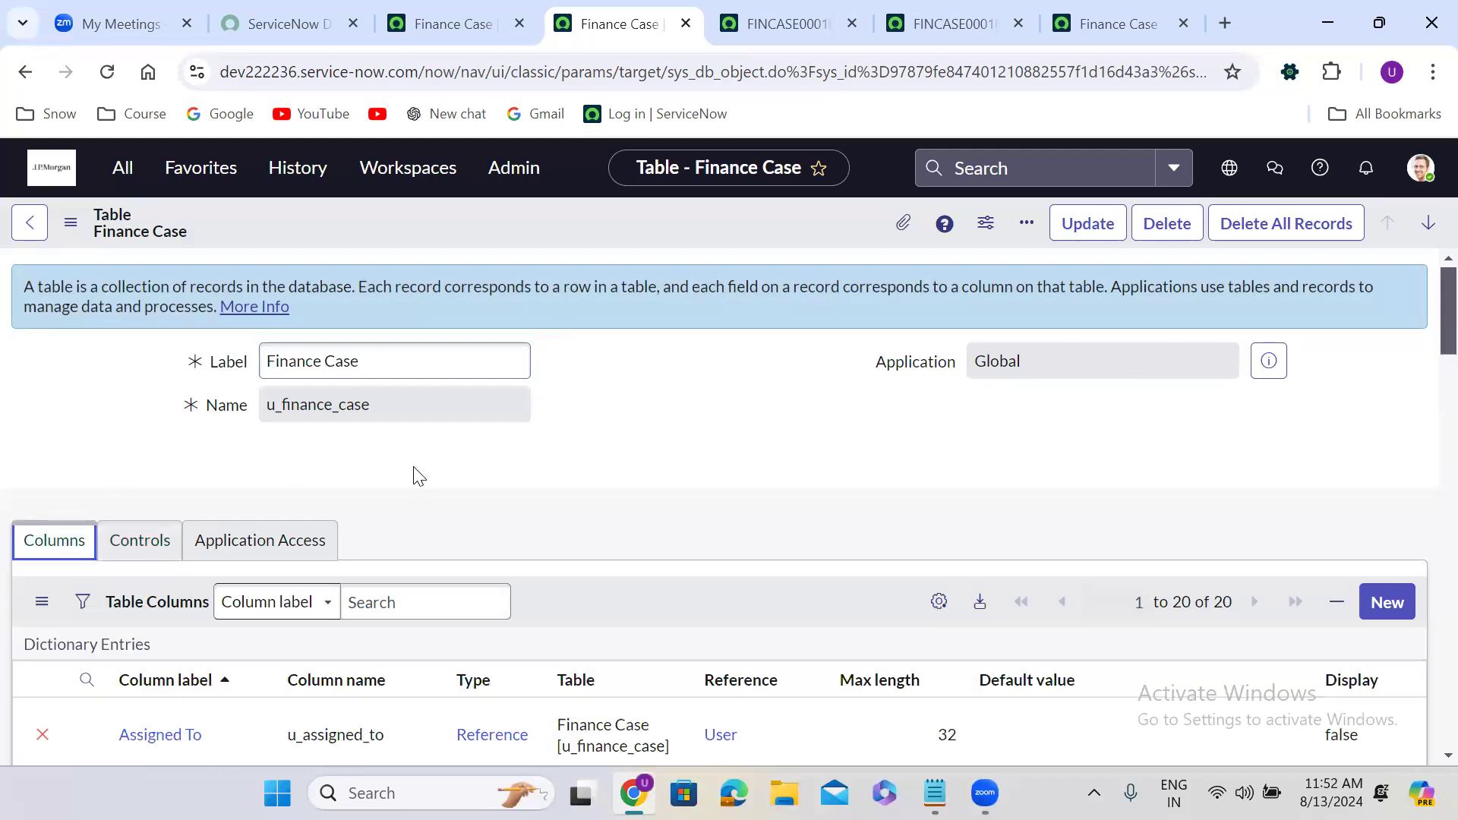
scroll(418, 477, down, 1)
scroll(418, 477, down, 5)
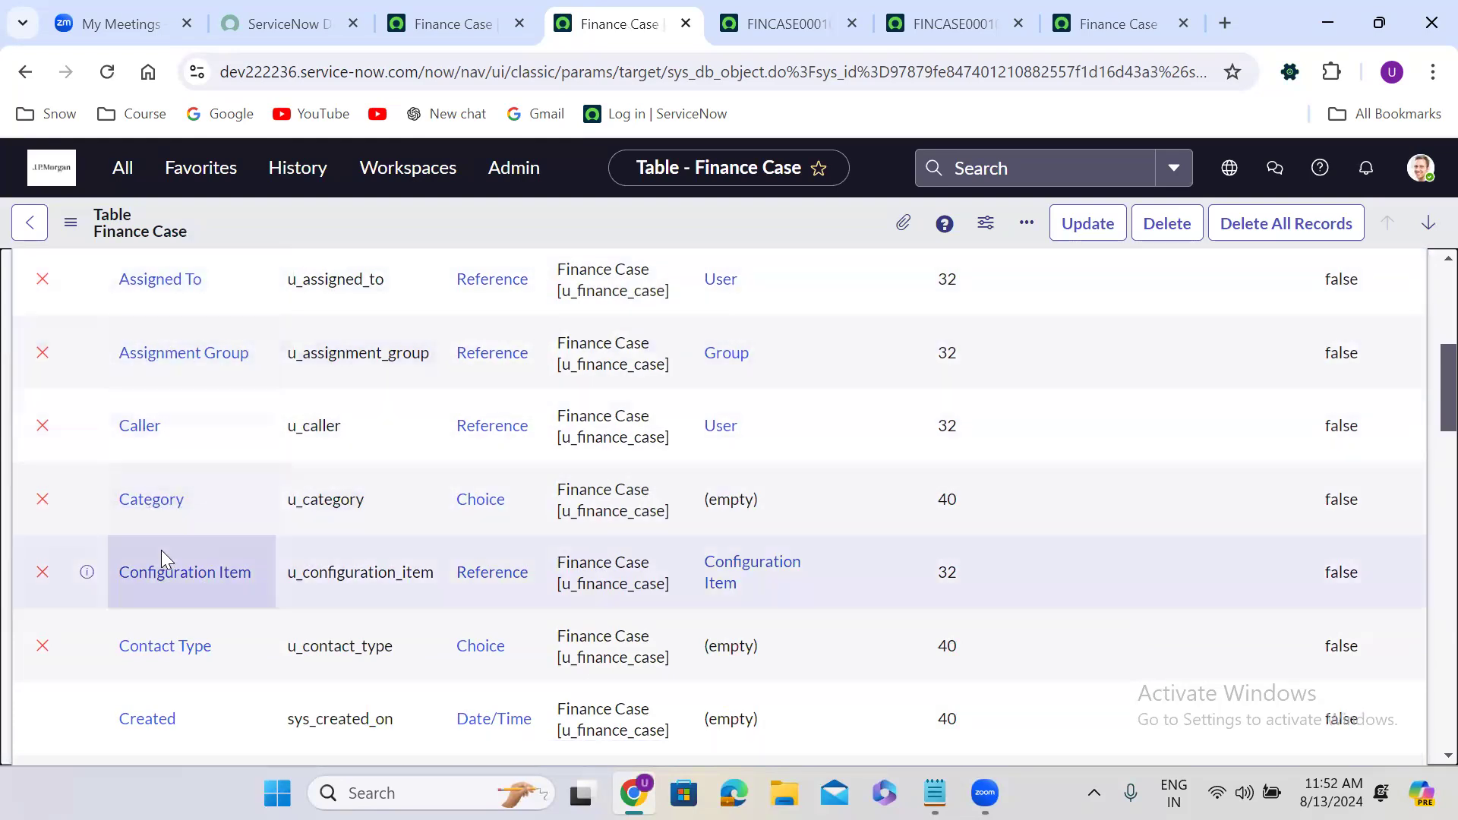
scroll(163, 559, down, 2)
scroll(162, 552, down, 4)
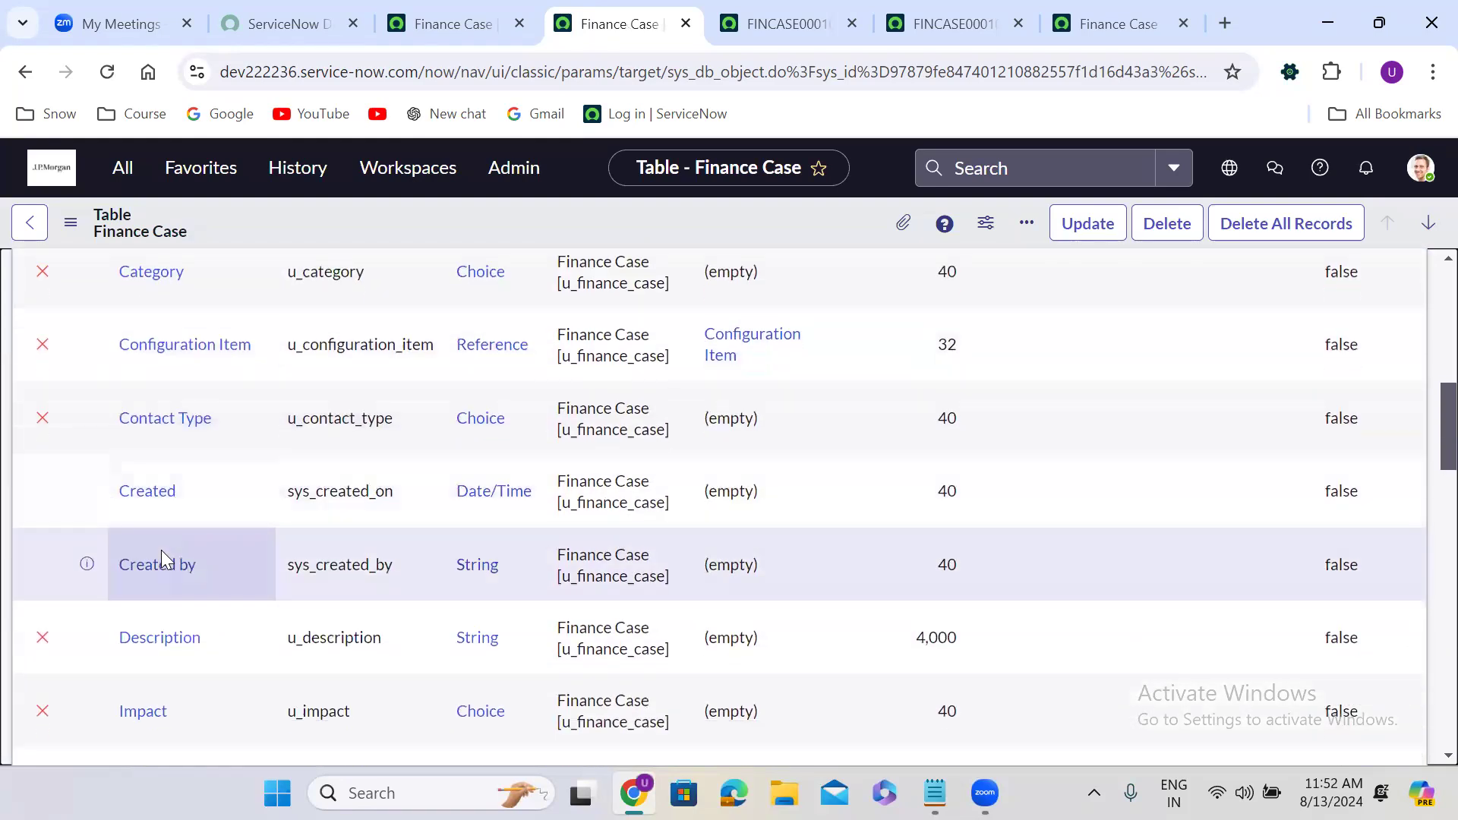
scroll(161, 559, down, 7)
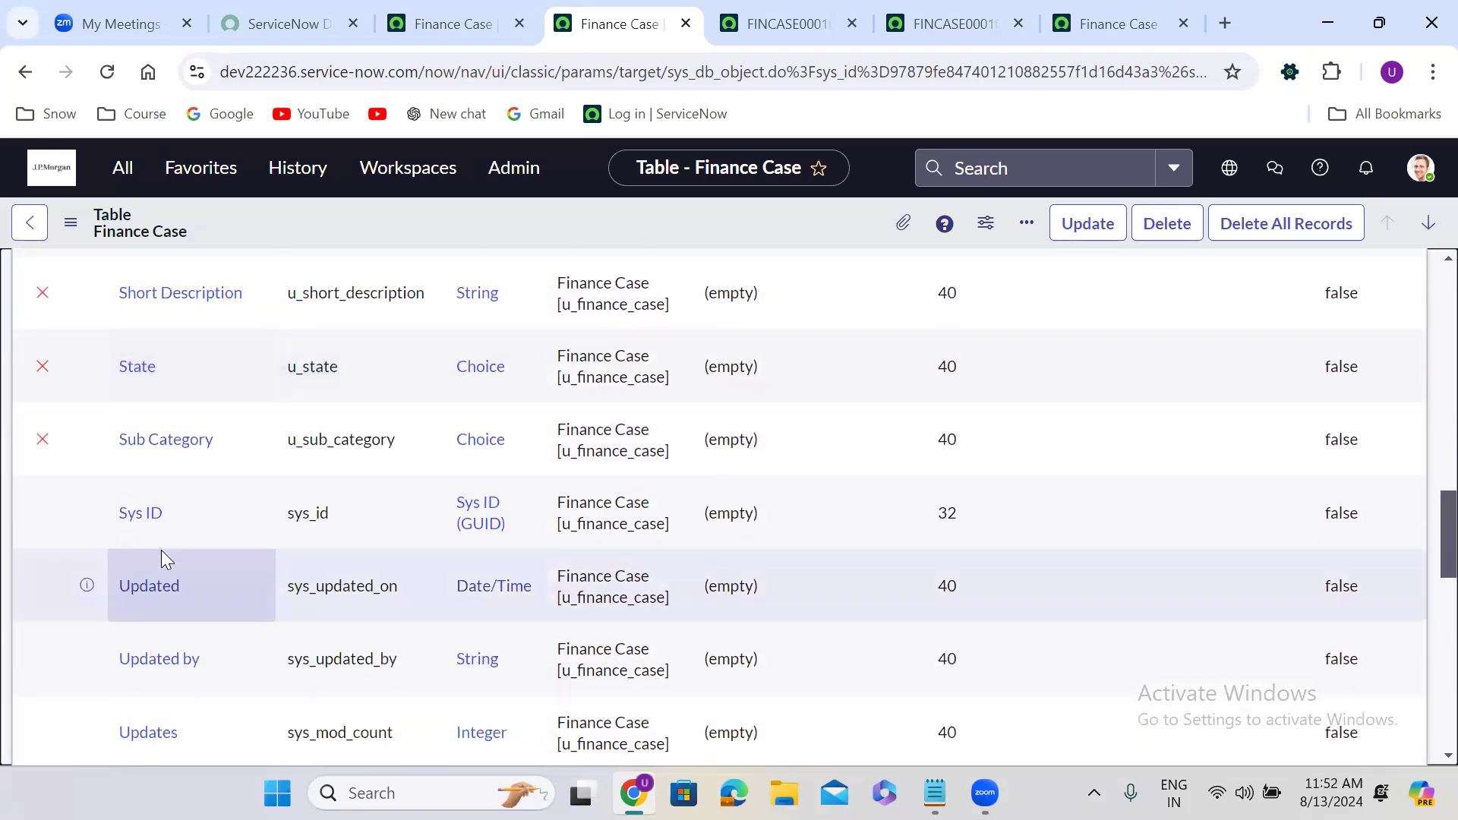
scroll(161, 554, down, 6)
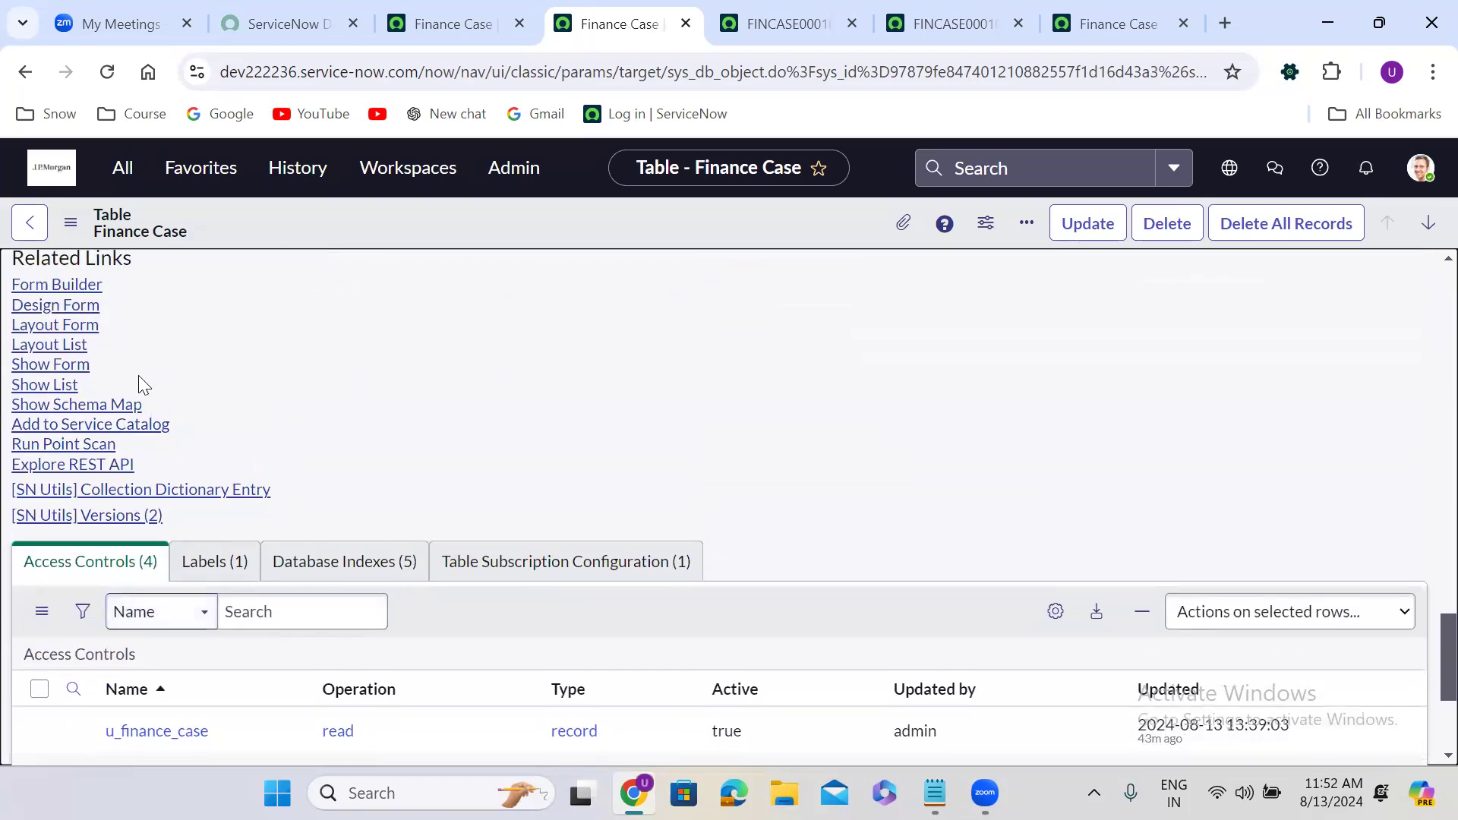
Open a new blank Finance Case form and select its number FINCASE0001014.
click(50, 365)
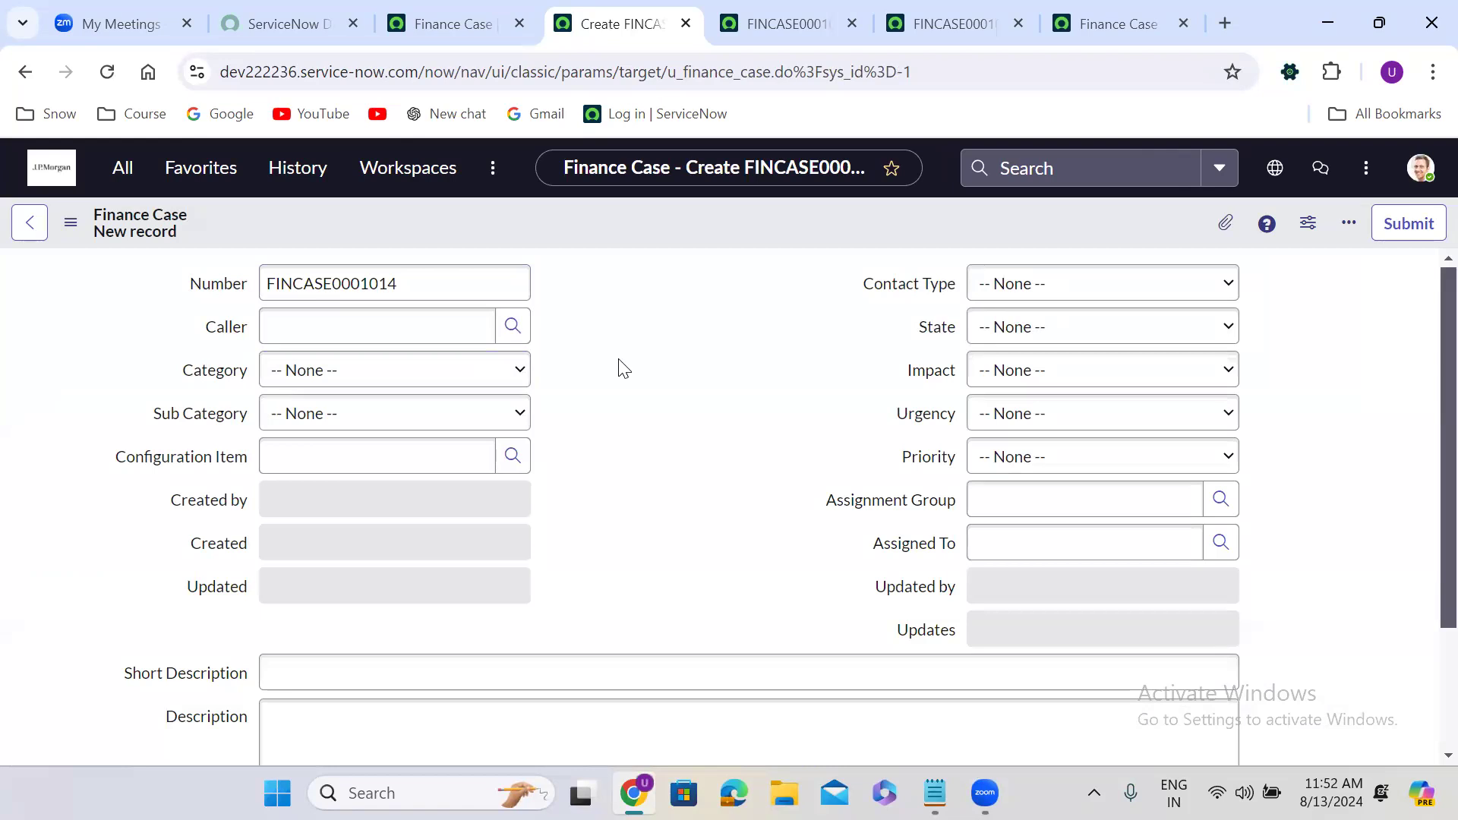
click(395, 289)
double_click(395, 289)
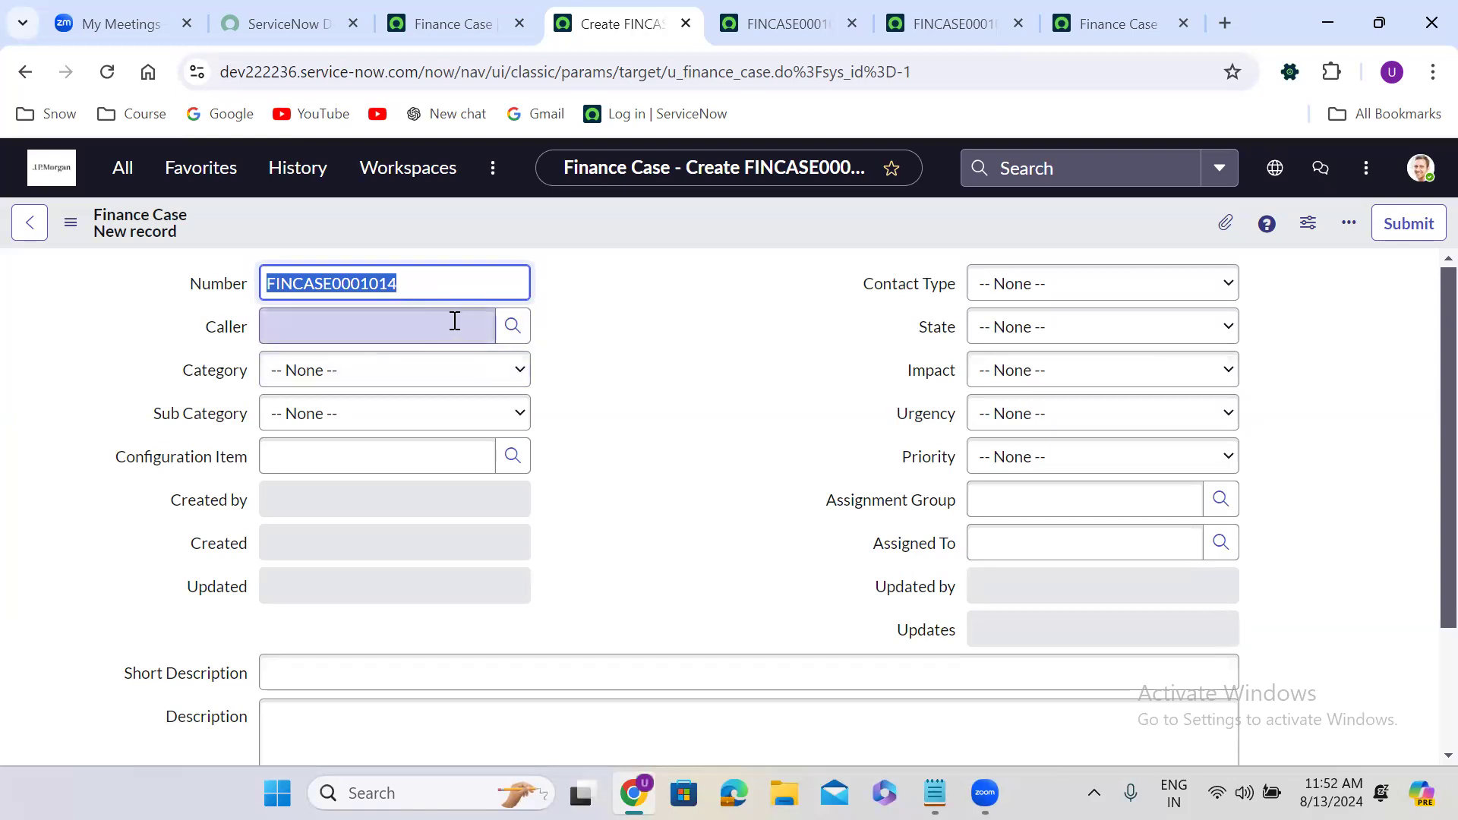
Check the Caller lookup, Category and Sub Category choices, and Configuration Item lookup without picking values.
click(516, 326)
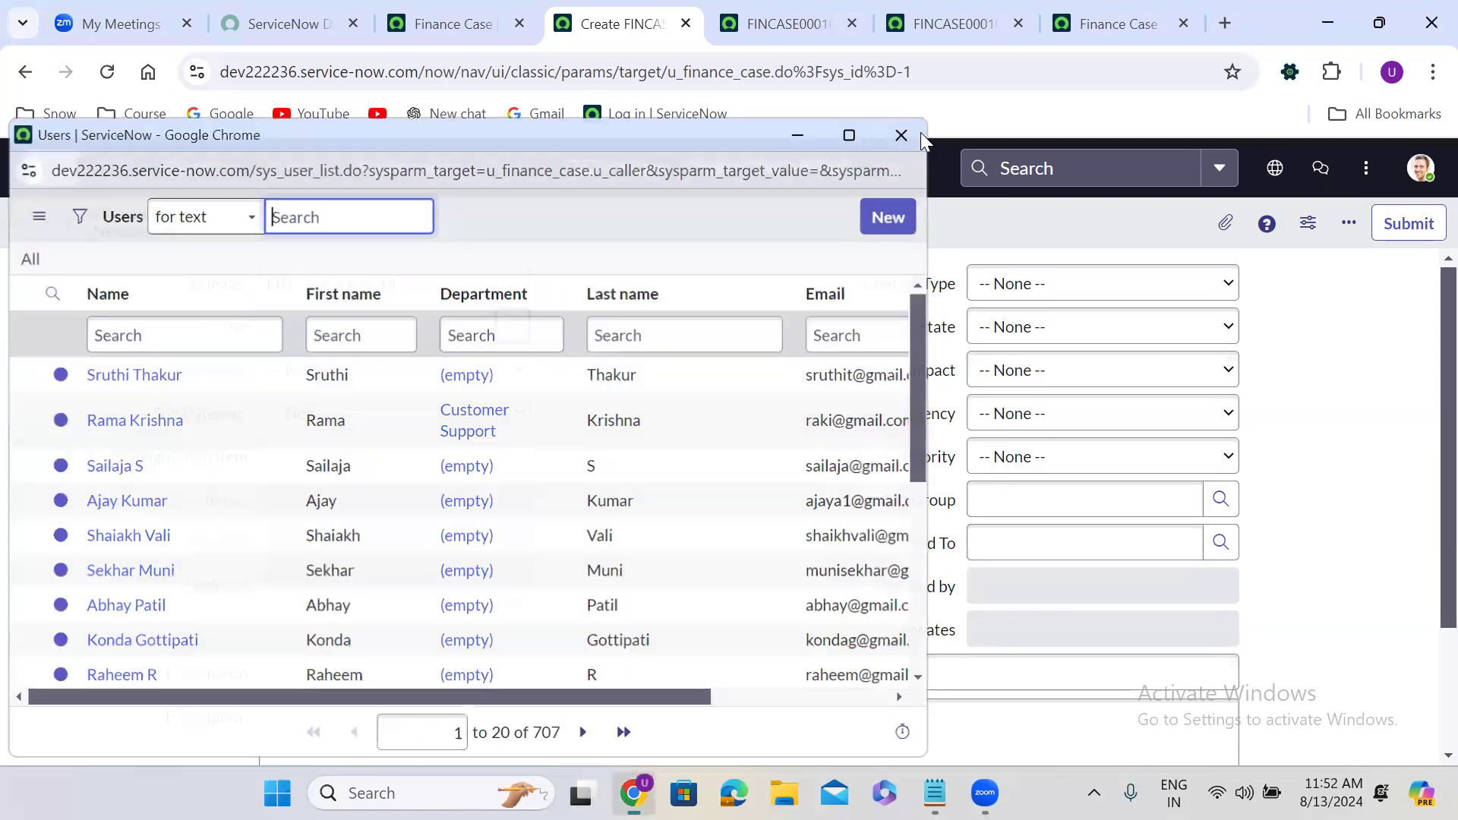
click(920, 132)
click(413, 378)
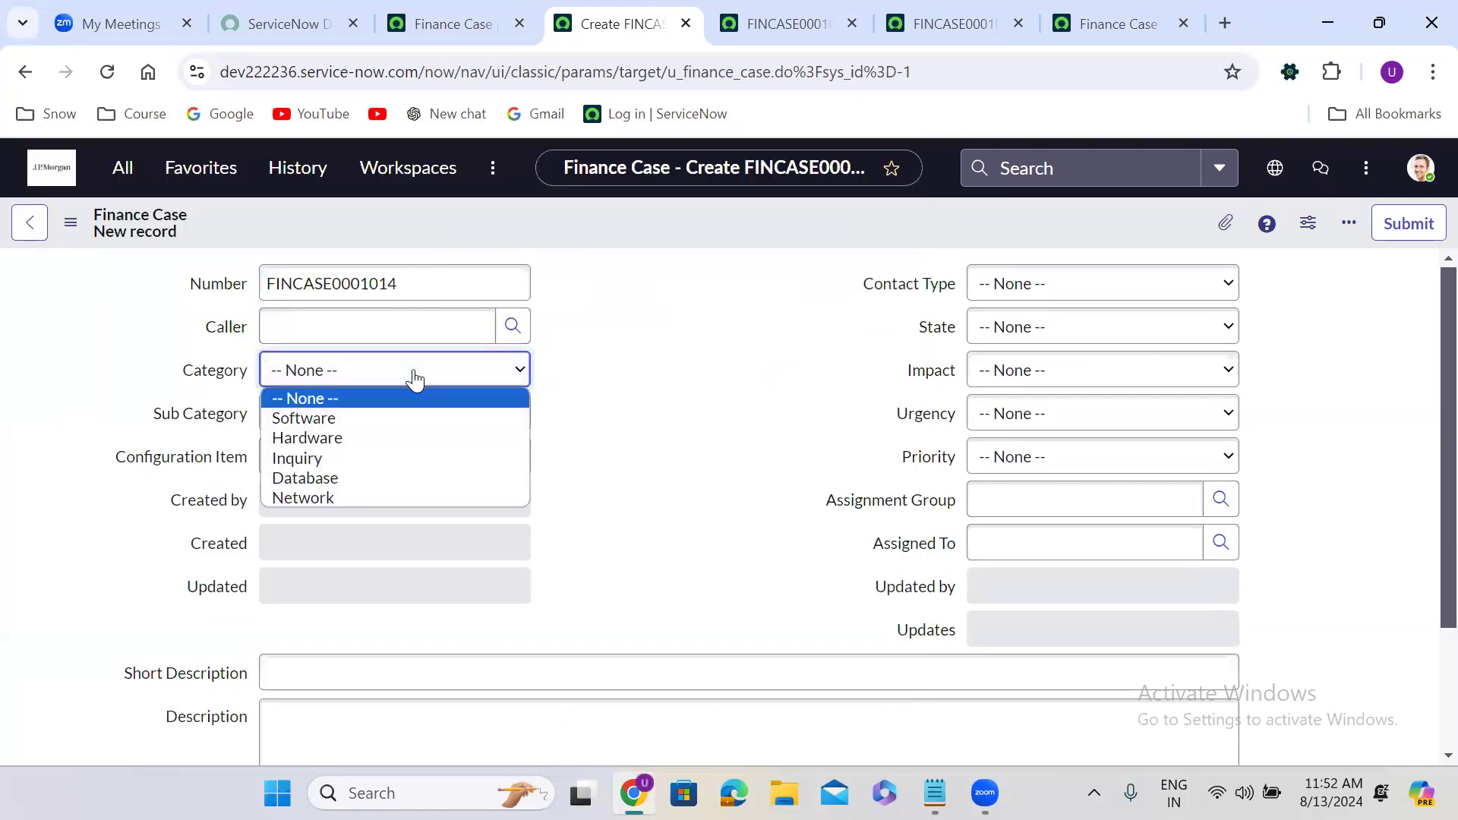
click(759, 398)
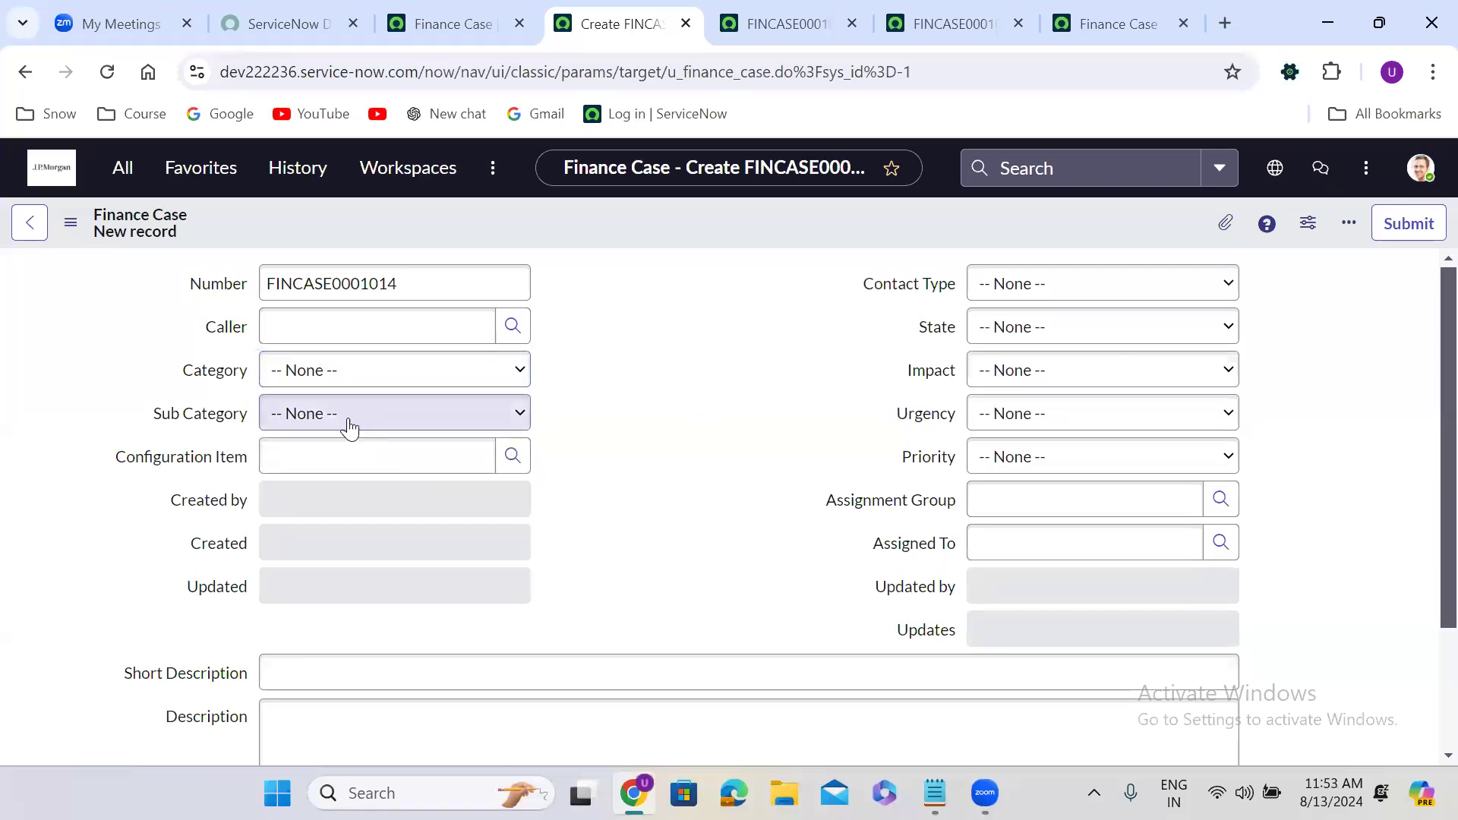
click(349, 425)
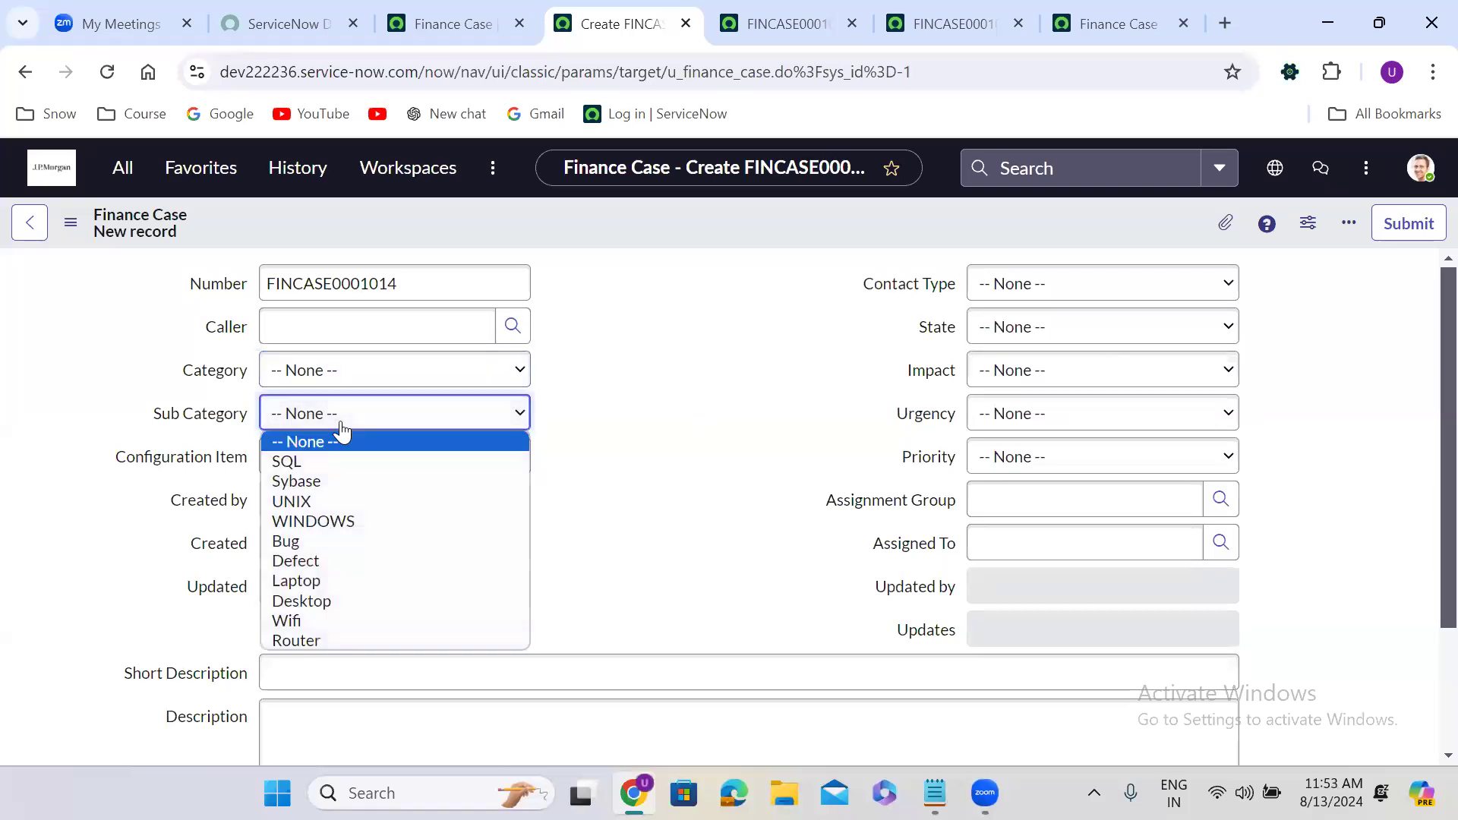
click(751, 410)
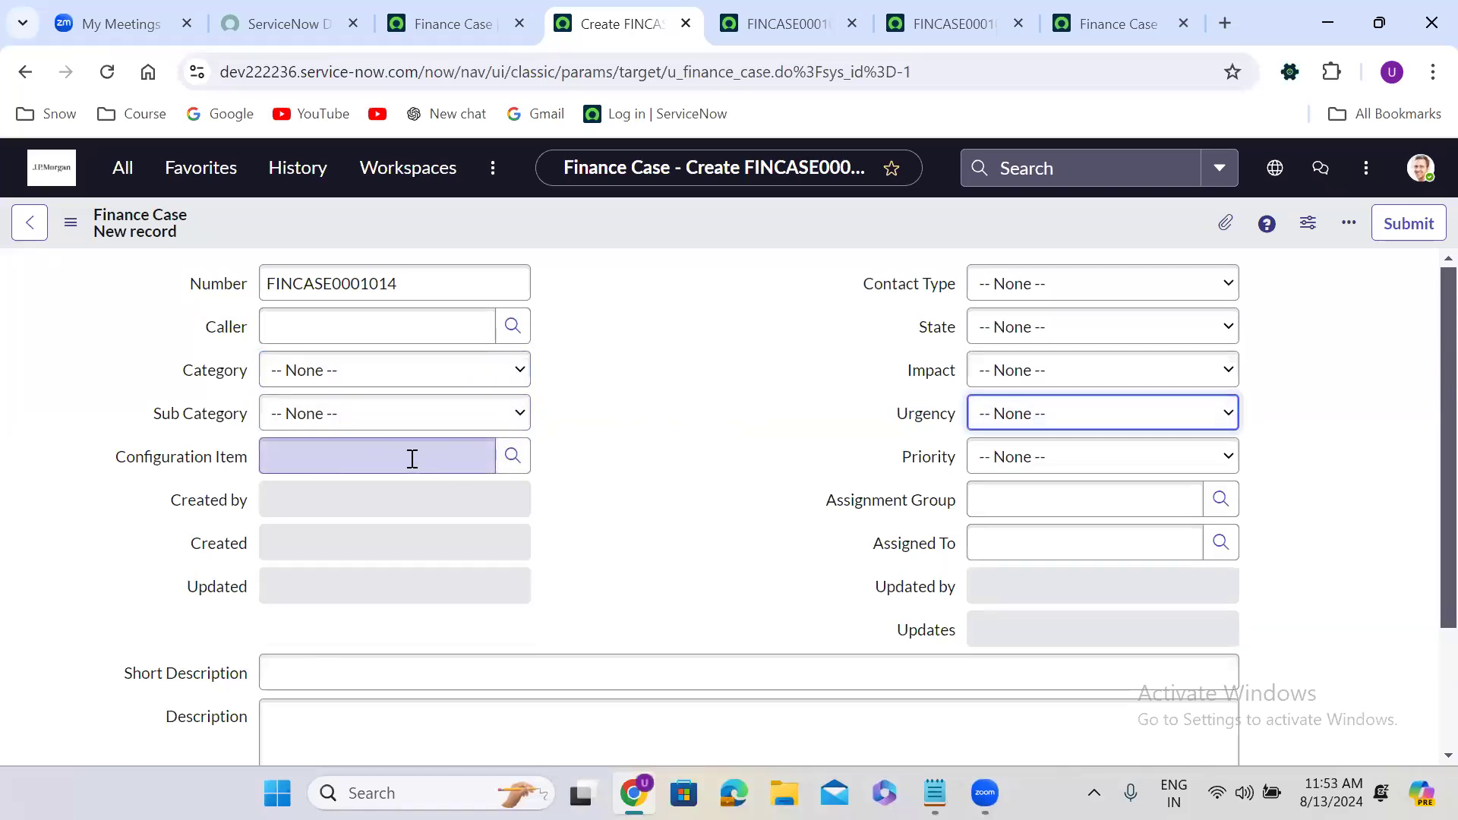
click(511, 455)
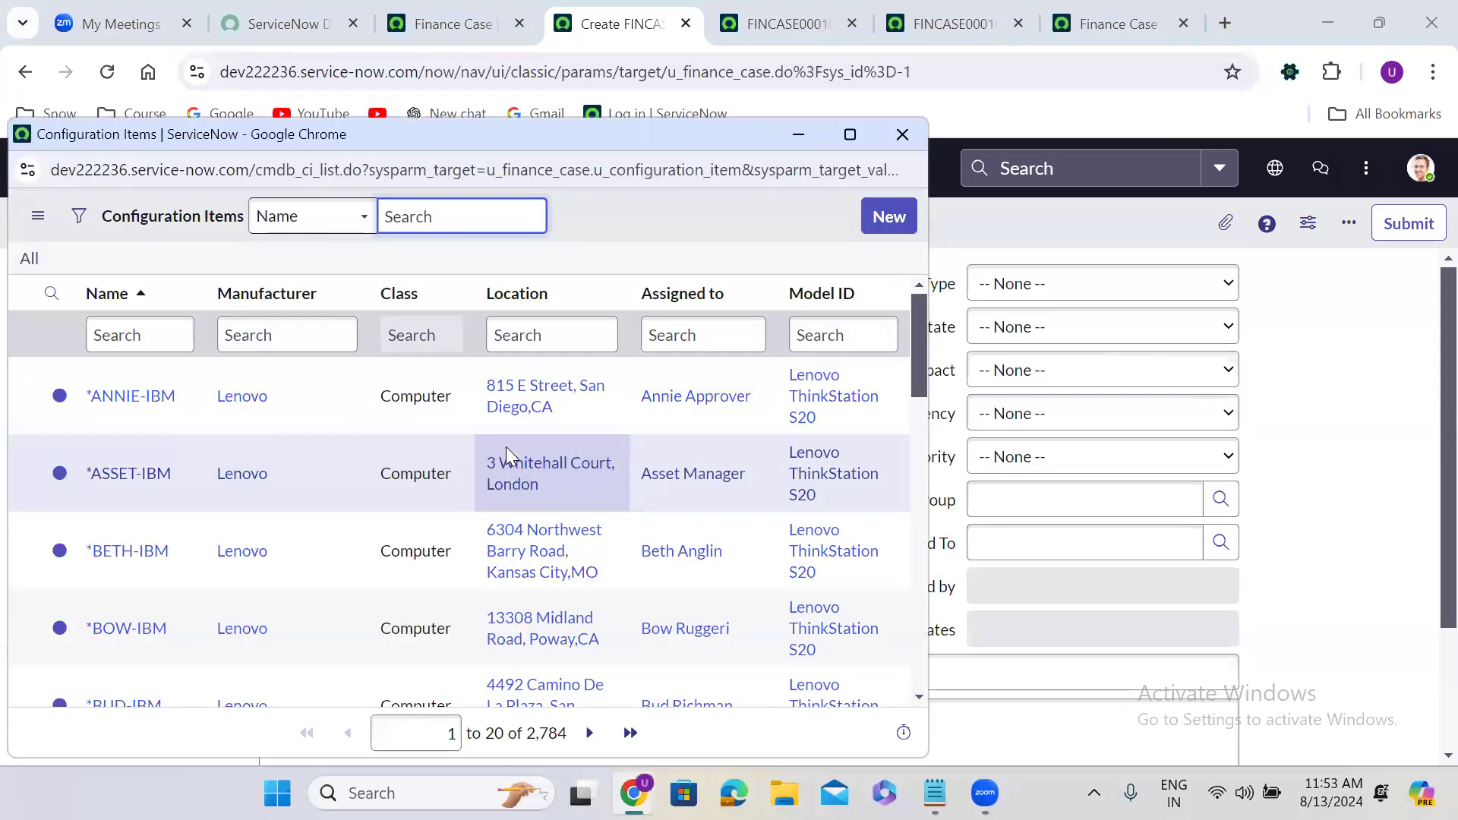
click(903, 134)
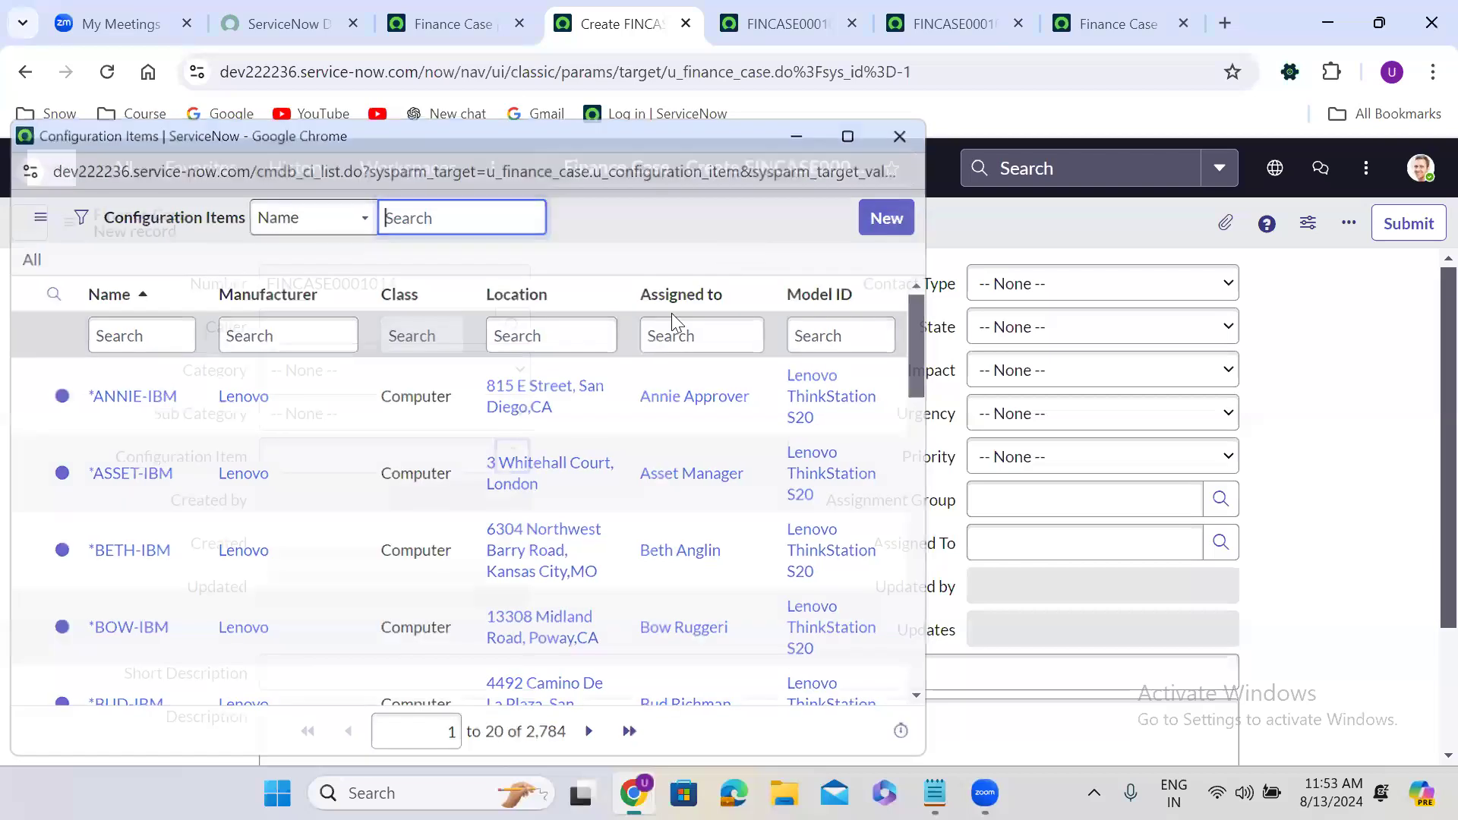
Check the Assignment Group and Assigned To lookups on the new case, leaving them empty.
click(590, 506)
scroll(591, 506, down, 1)
scroll(591, 506, up, 1)
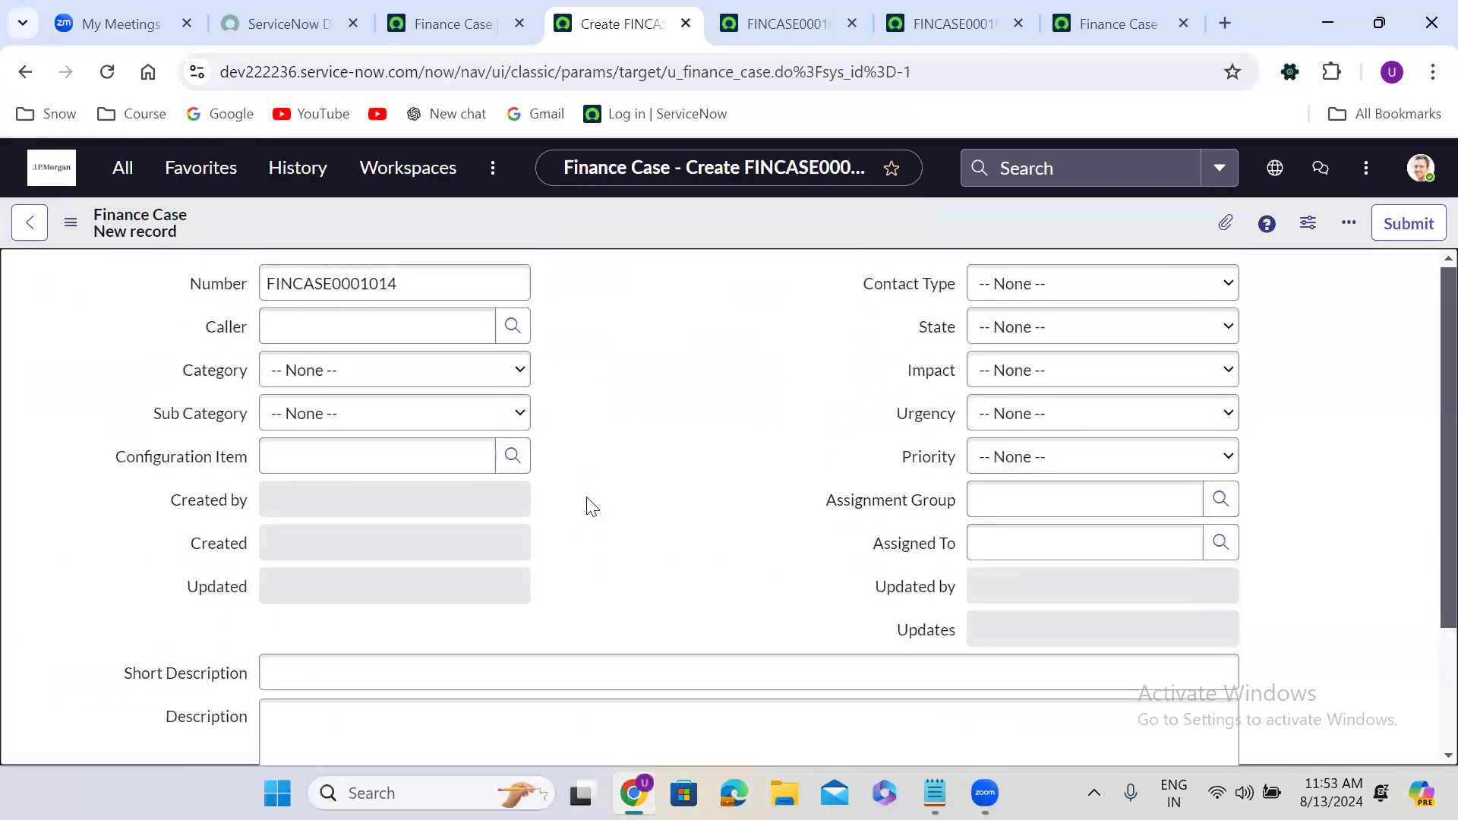
click(1221, 500)
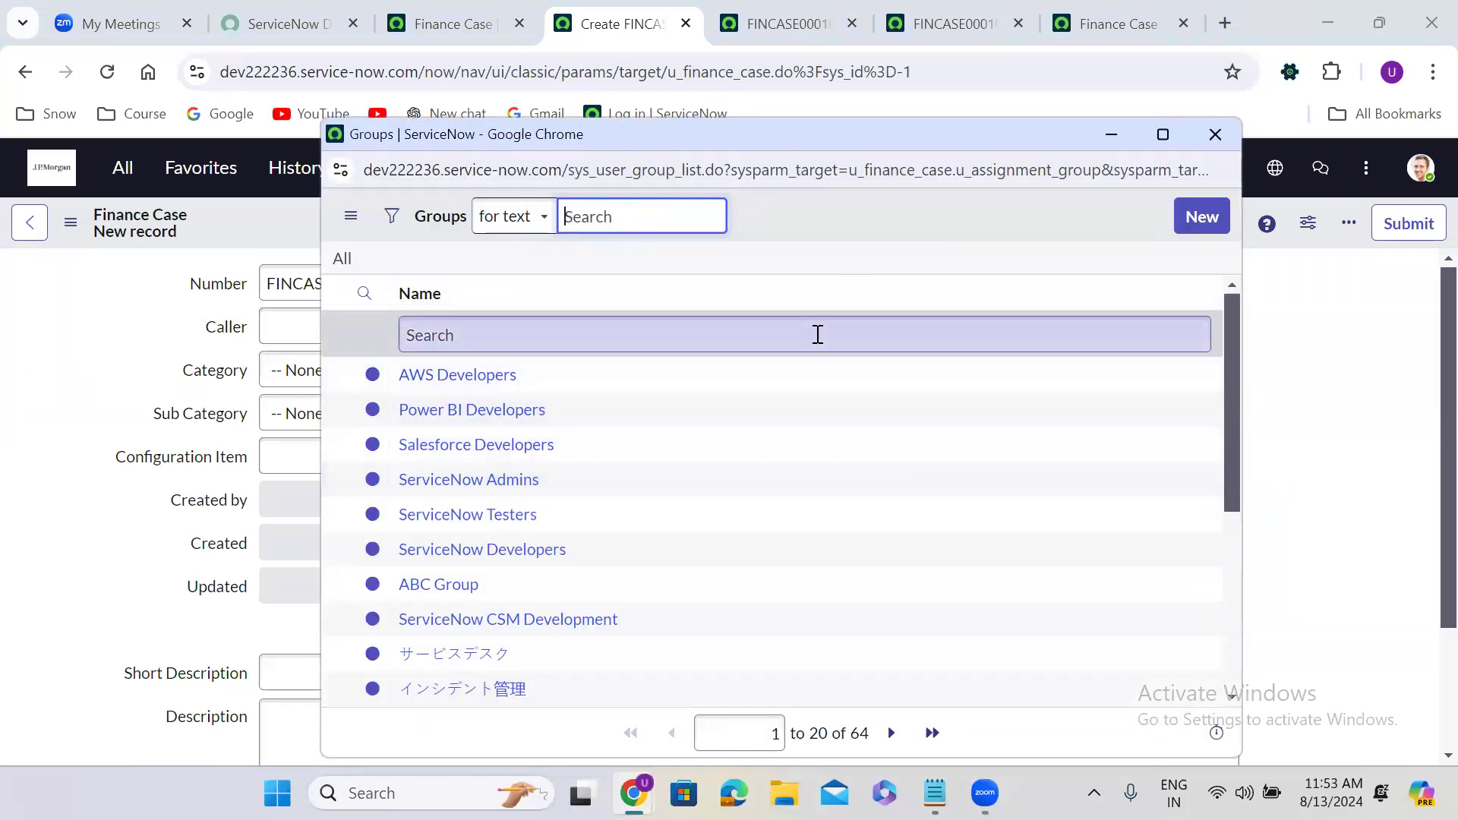
click(1217, 137)
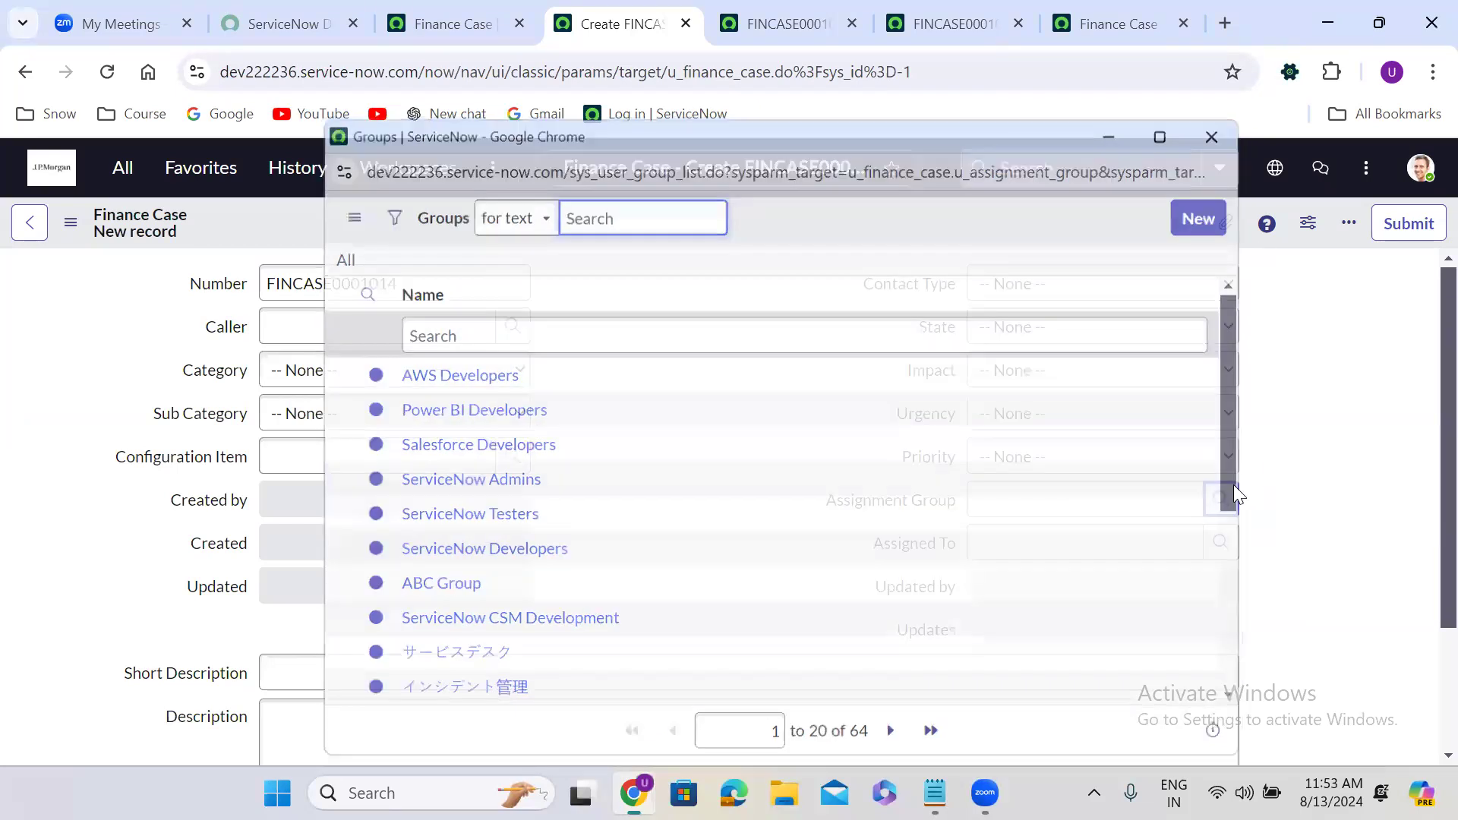
click(1216, 543)
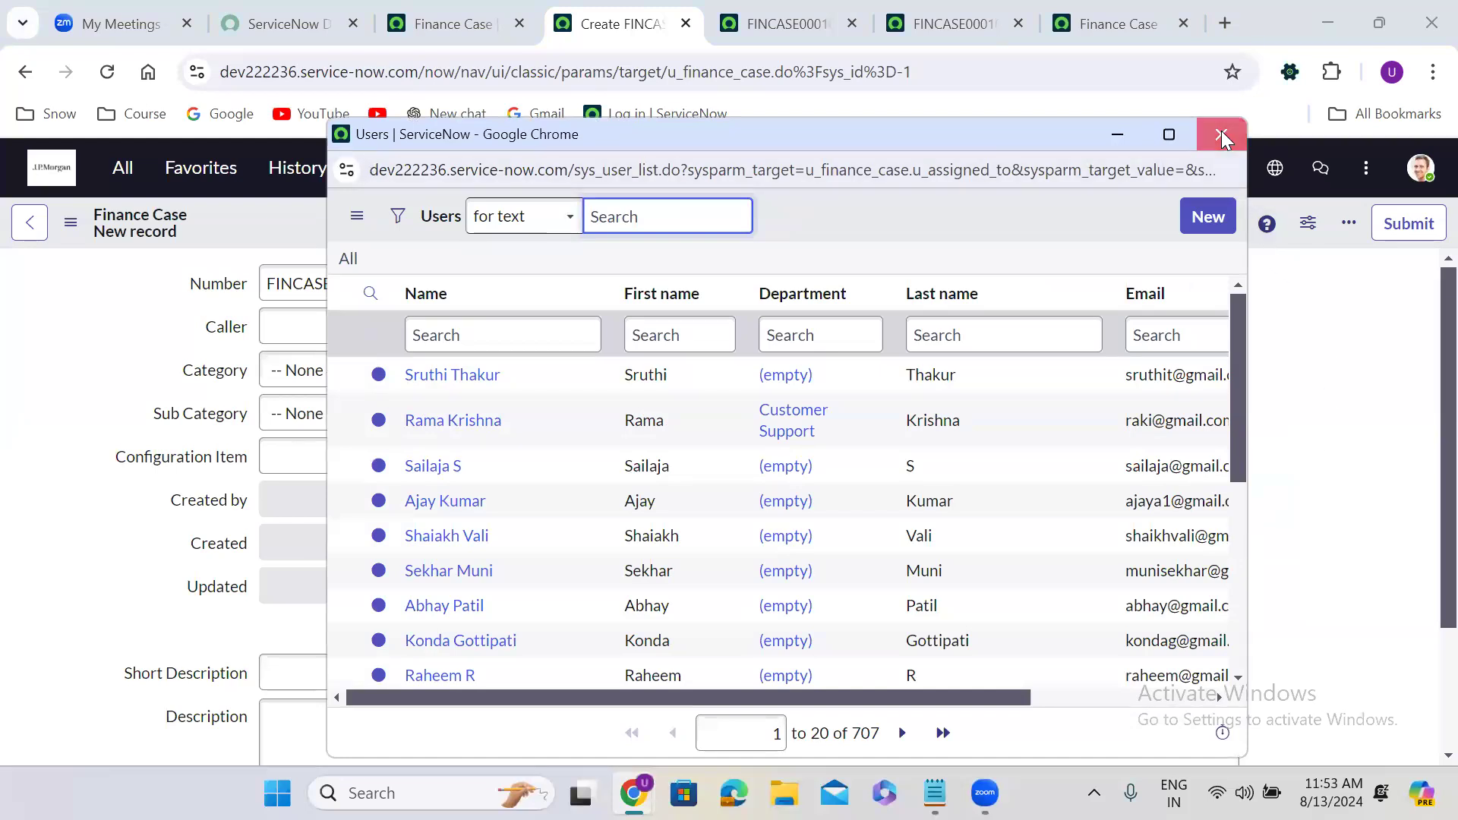
scroll(623, 549, down, 3)
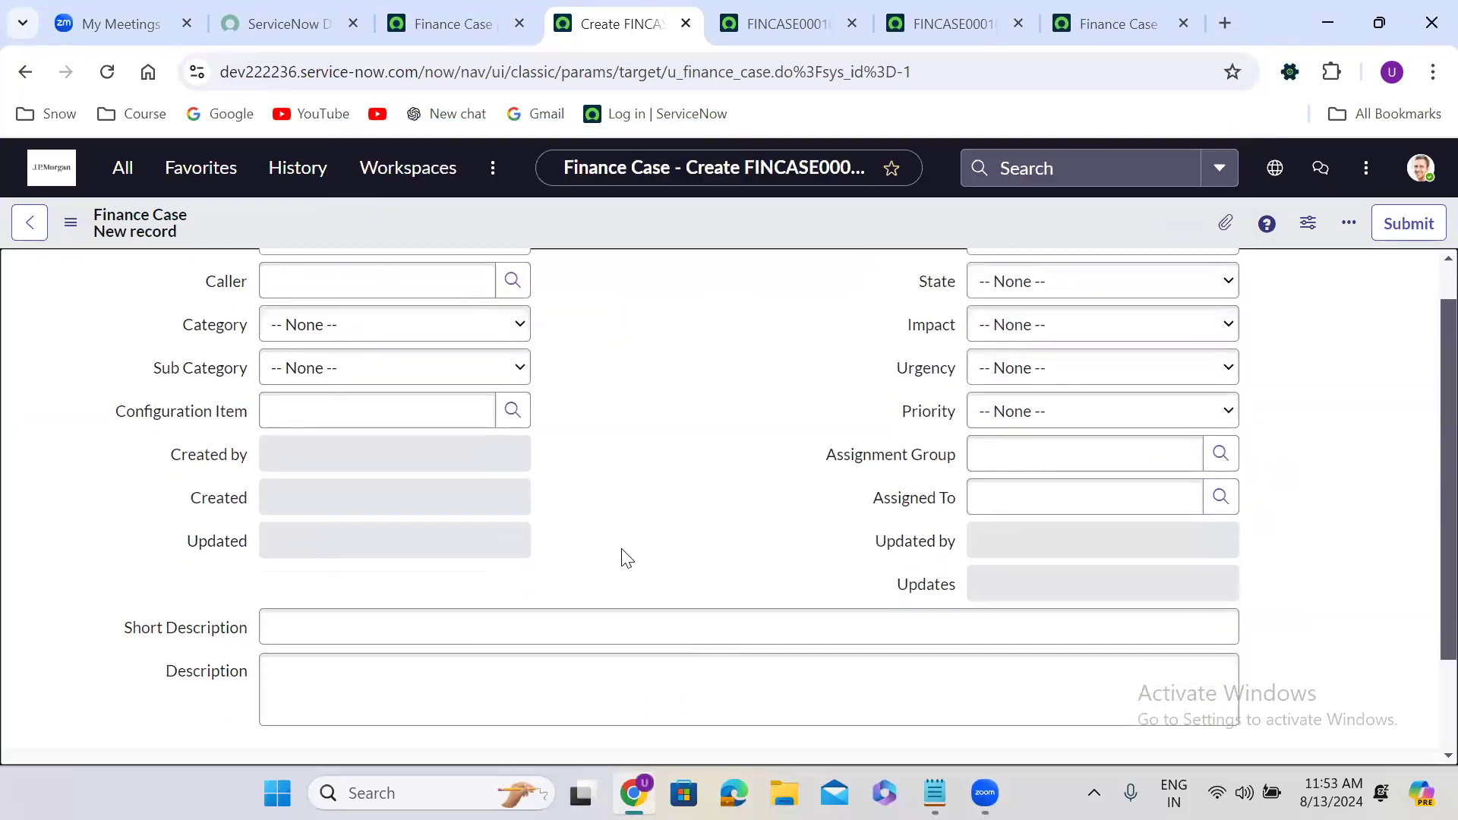
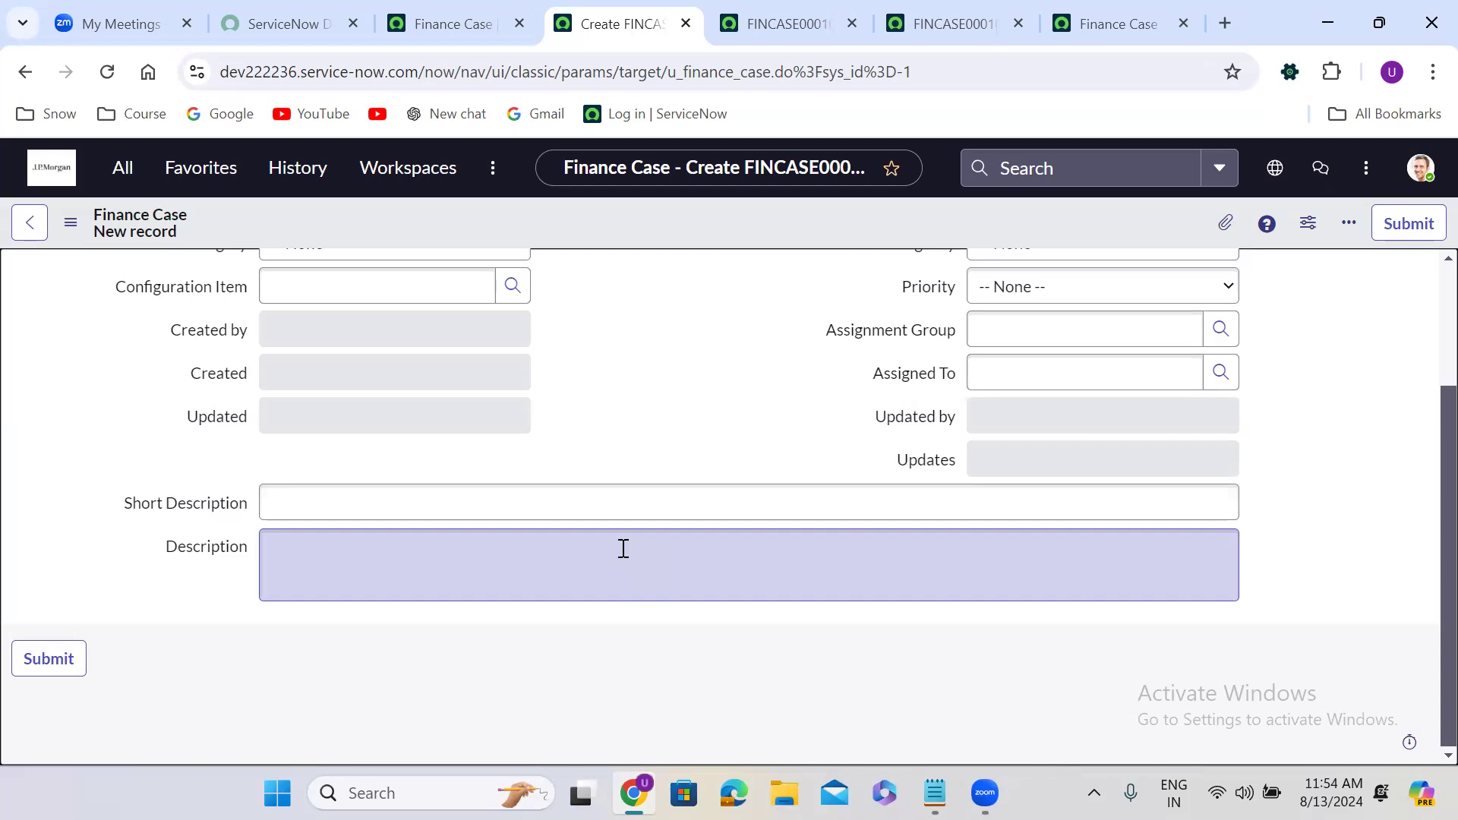
Return to the Finance Case table record and show the navigator filtered to 'tables'.
click(445, 37)
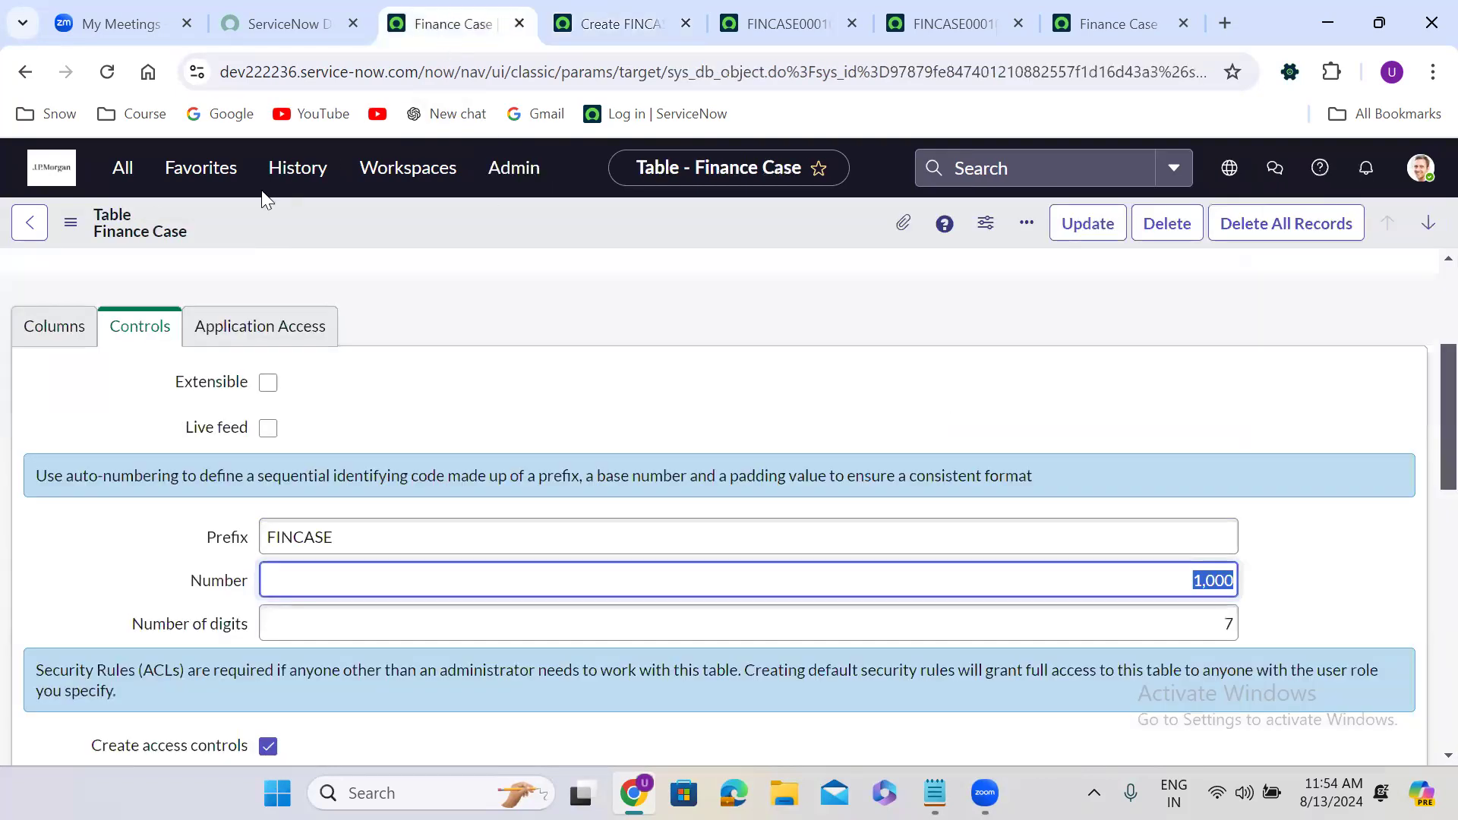
click(121, 166)
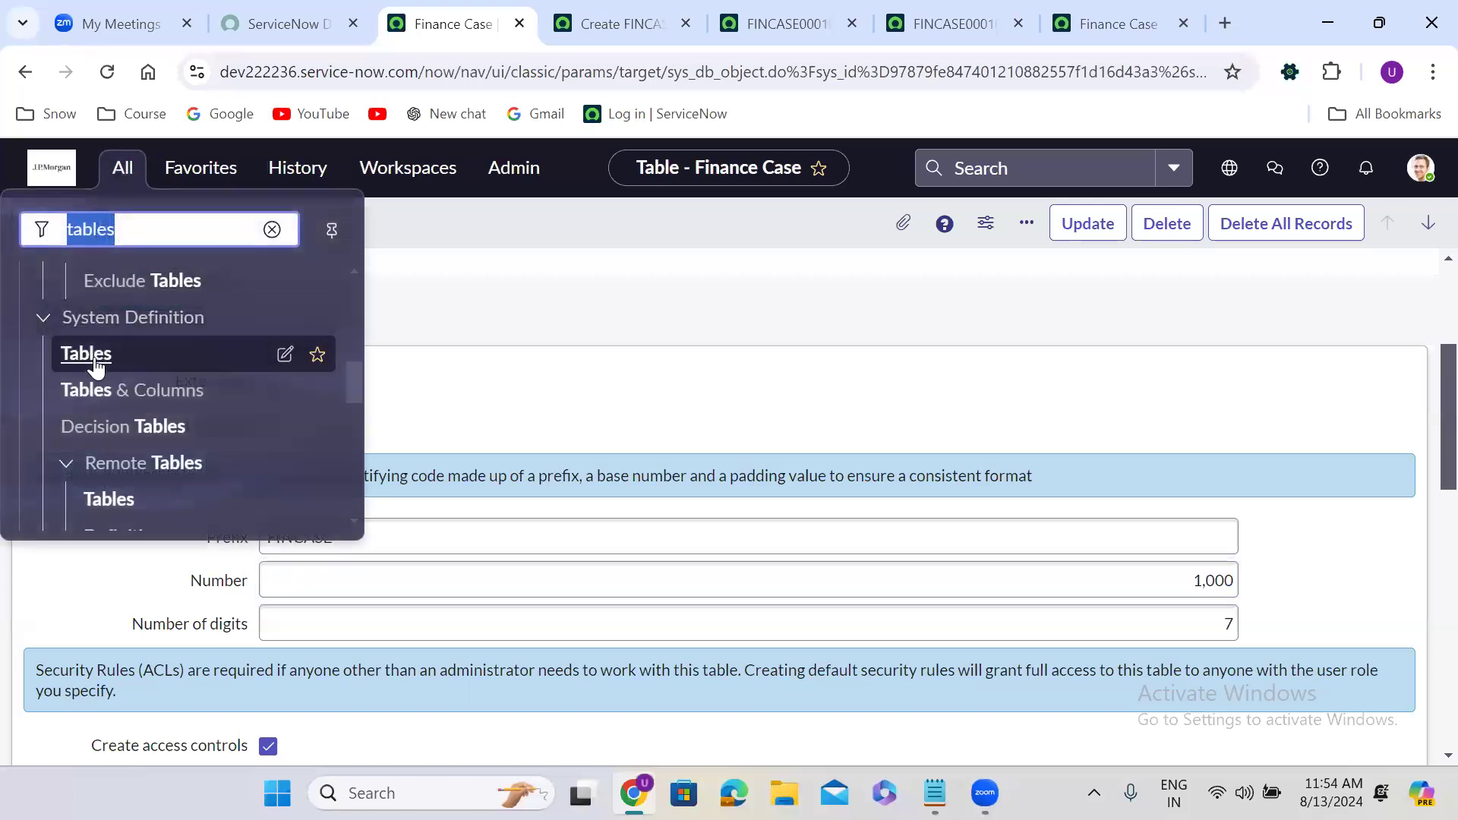
Filter the Tables list by name '=incident' and open the Incident table definition in a new tab.
click(95, 356)
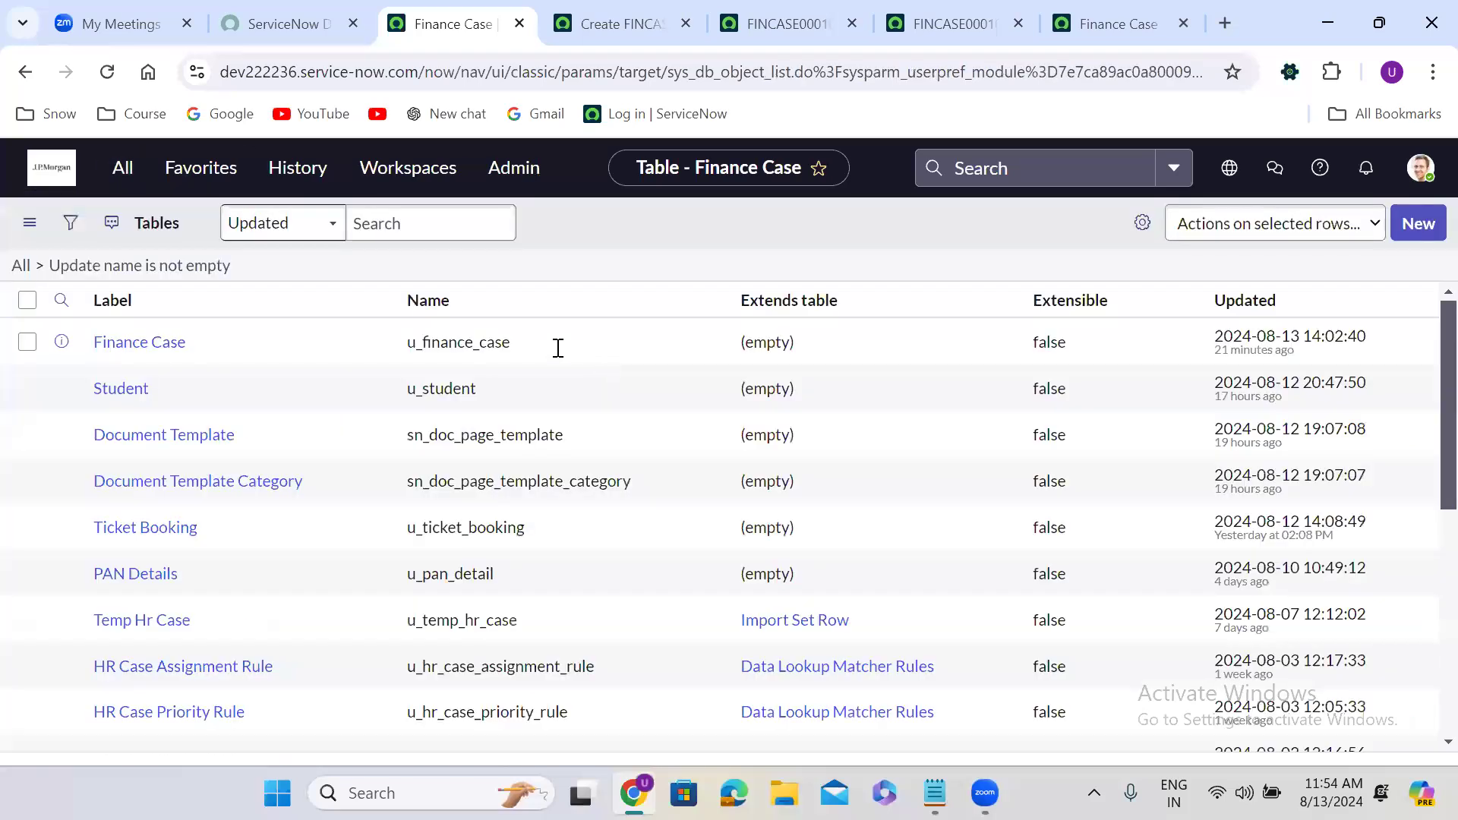
click(449, 335)
text(=incident)
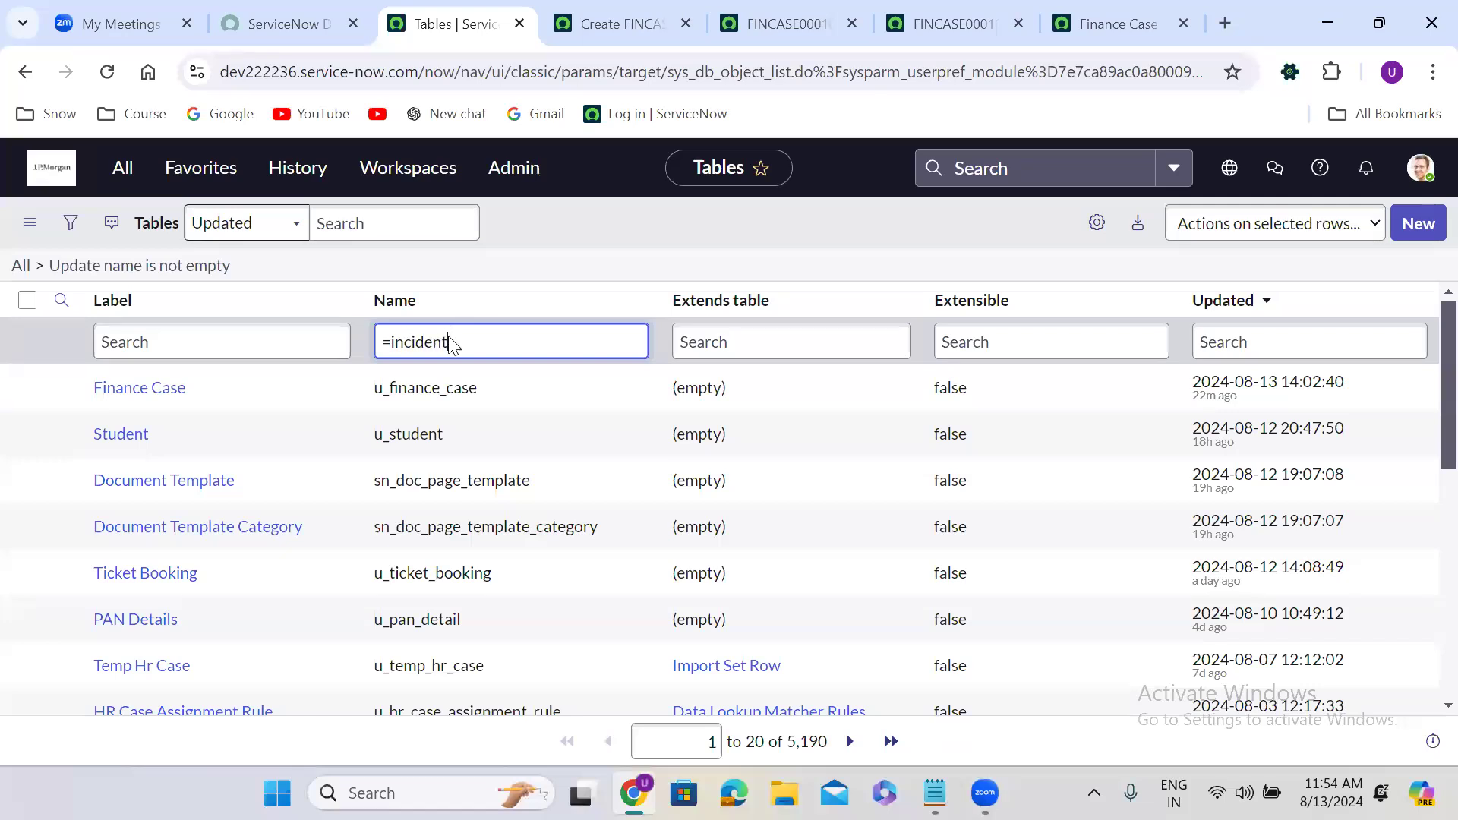
key(Return)
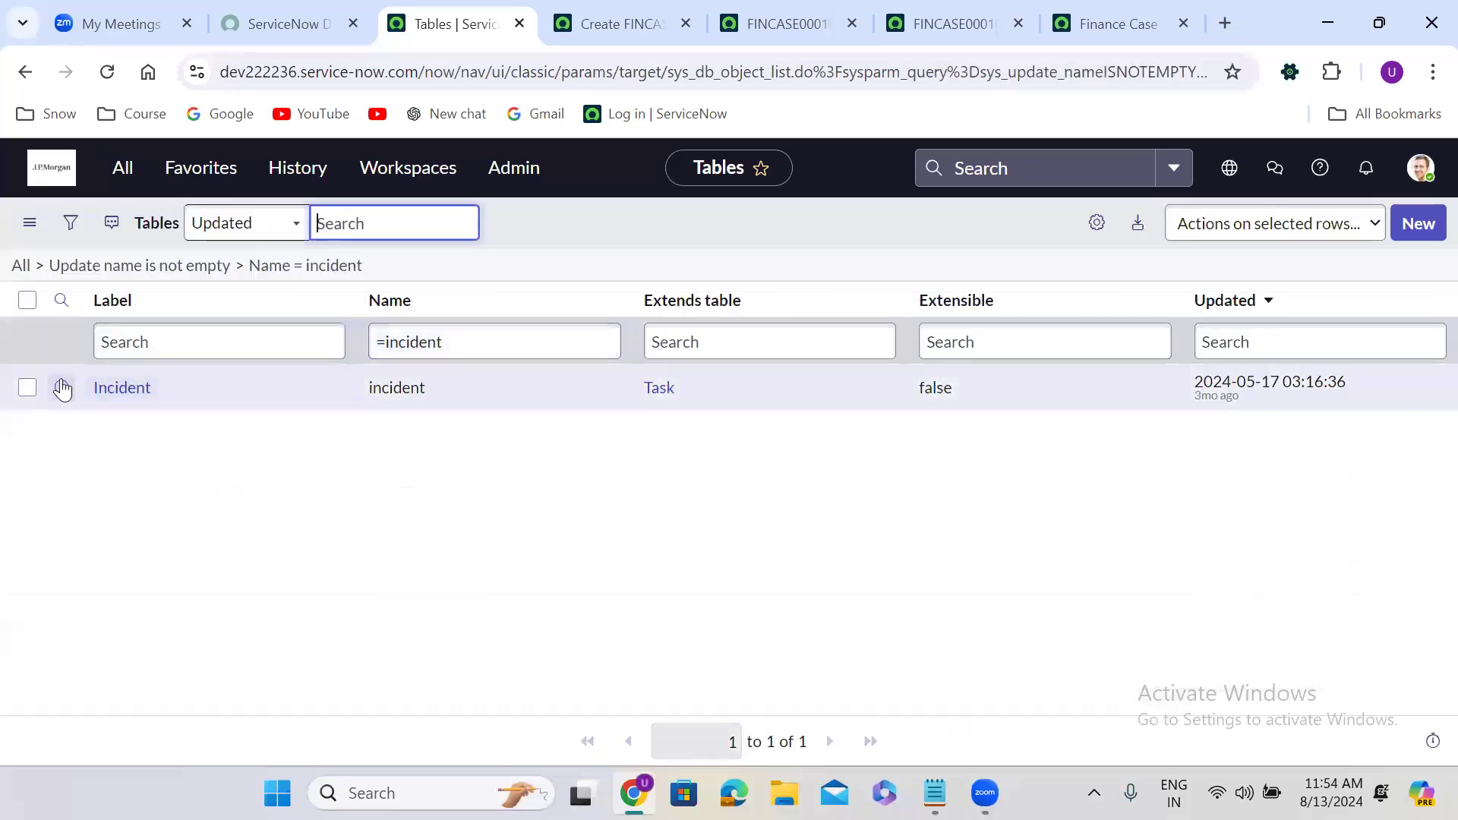
right_click(63, 389)
click(158, 415)
click(636, 11)
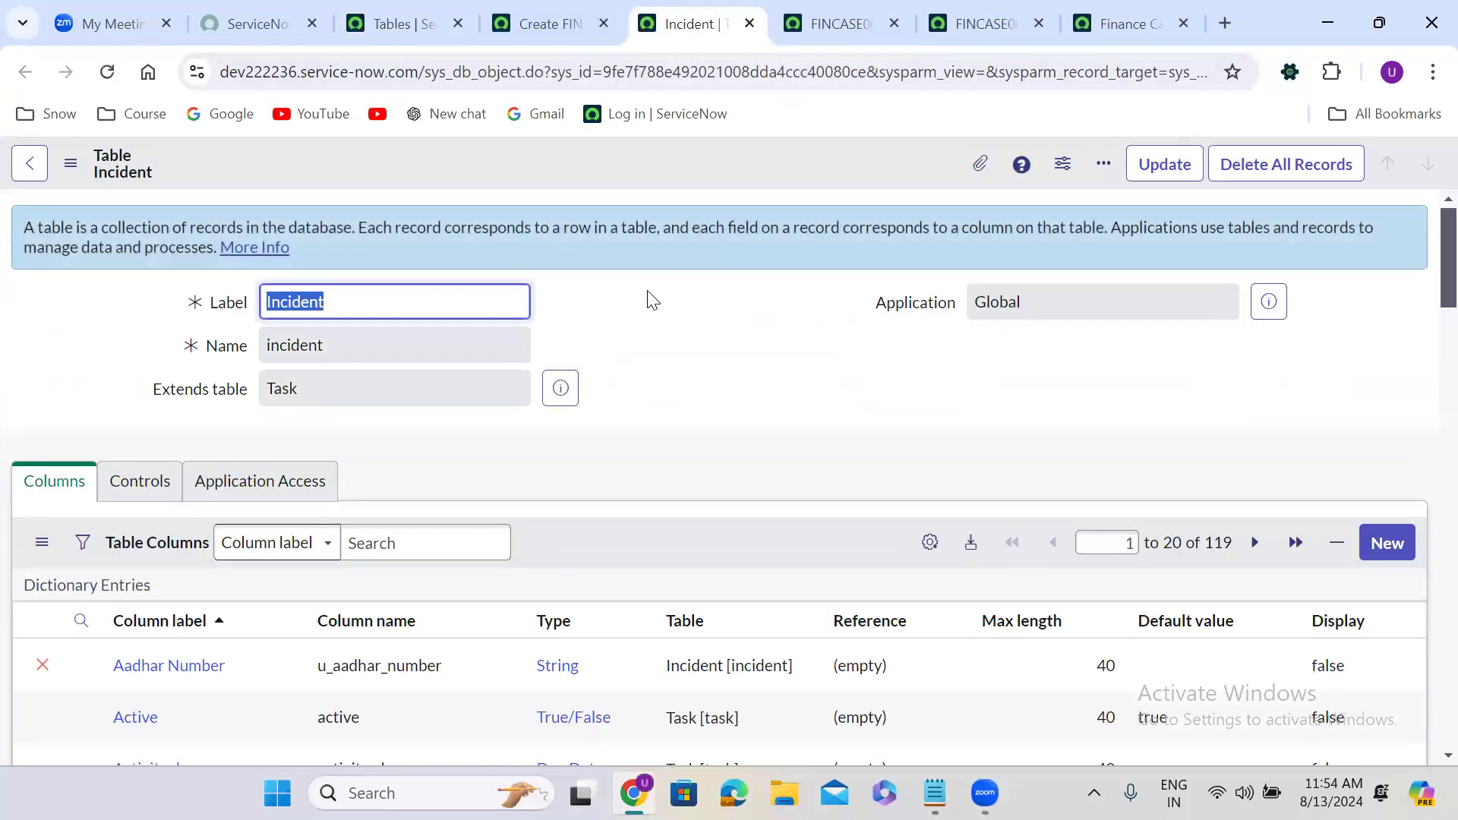
Use the Incident table's Show Form related link to open a new Incident record, INC0010407.
click(653, 301)
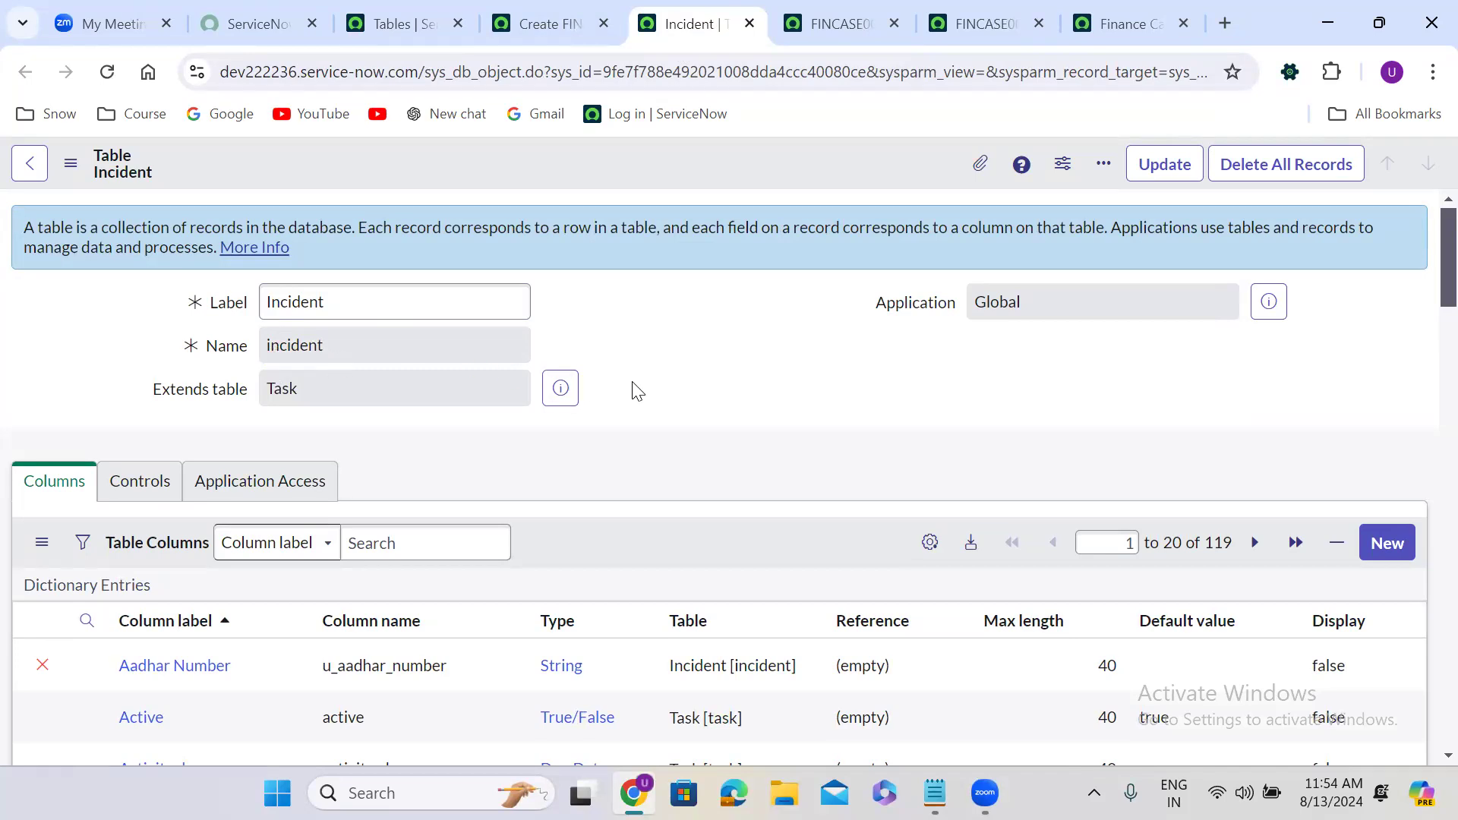
scroll(642, 389, down, 20)
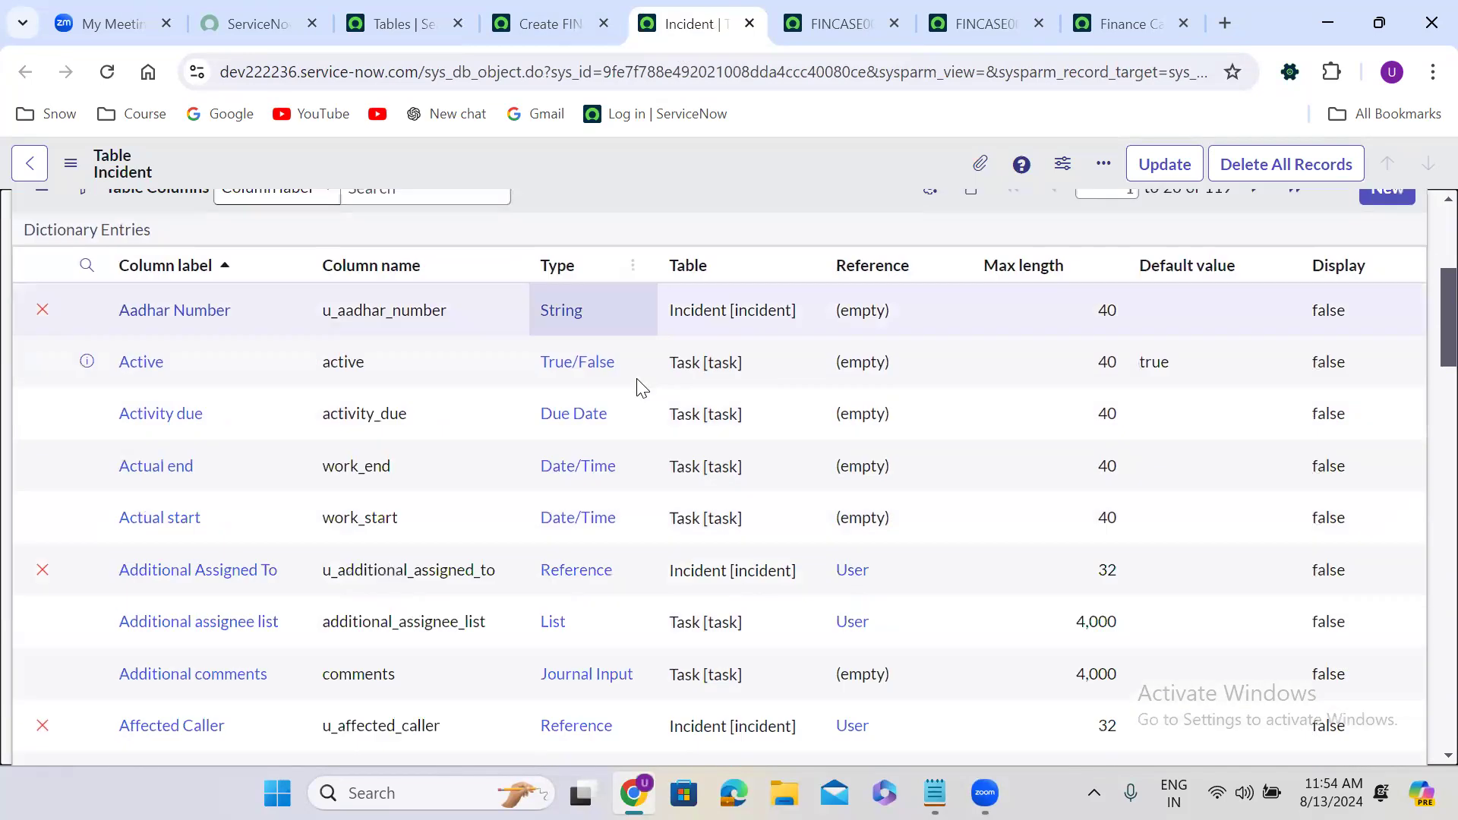
scroll(637, 380, up, 5)
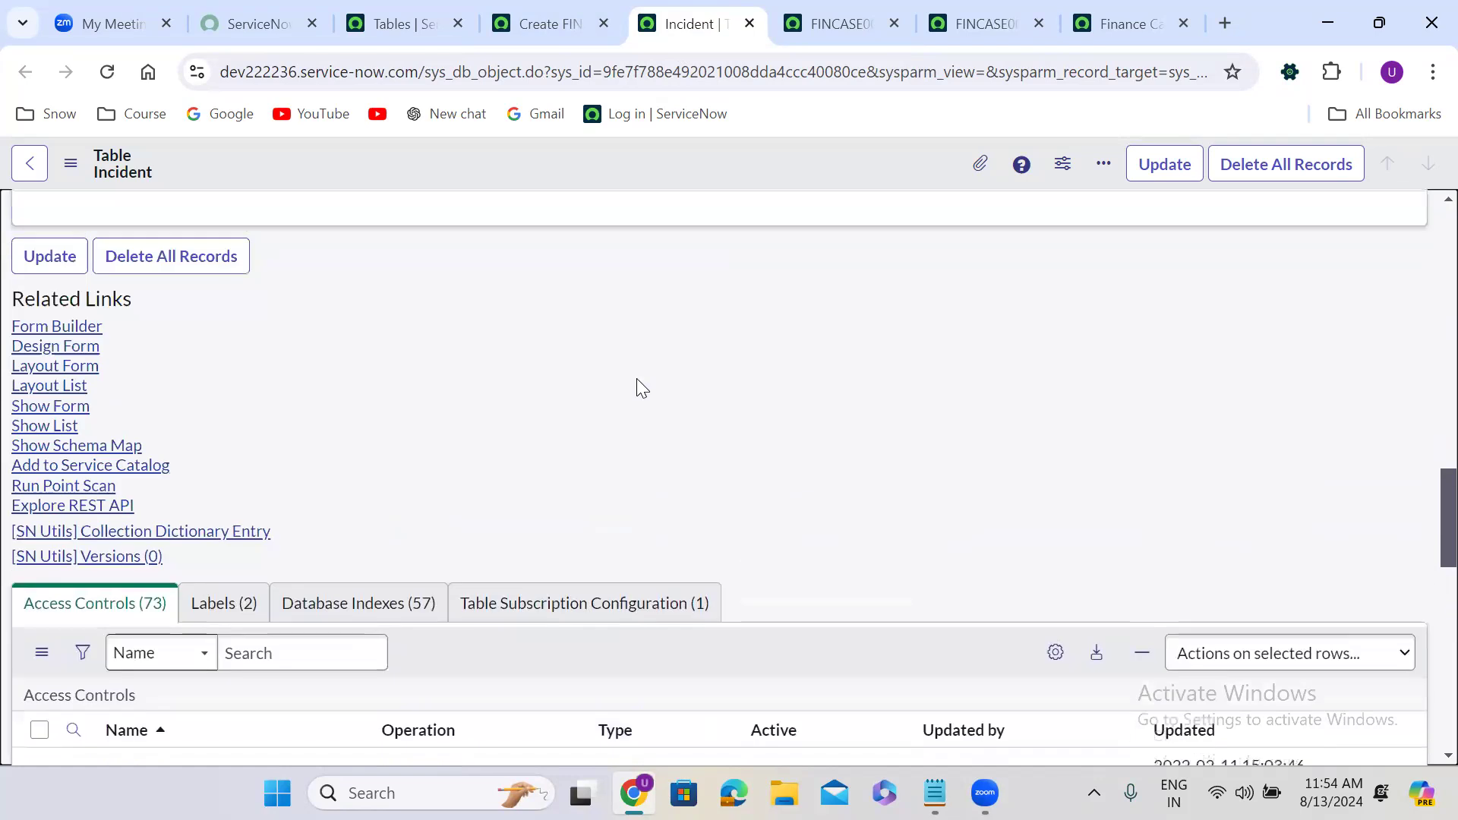
click(62, 434)
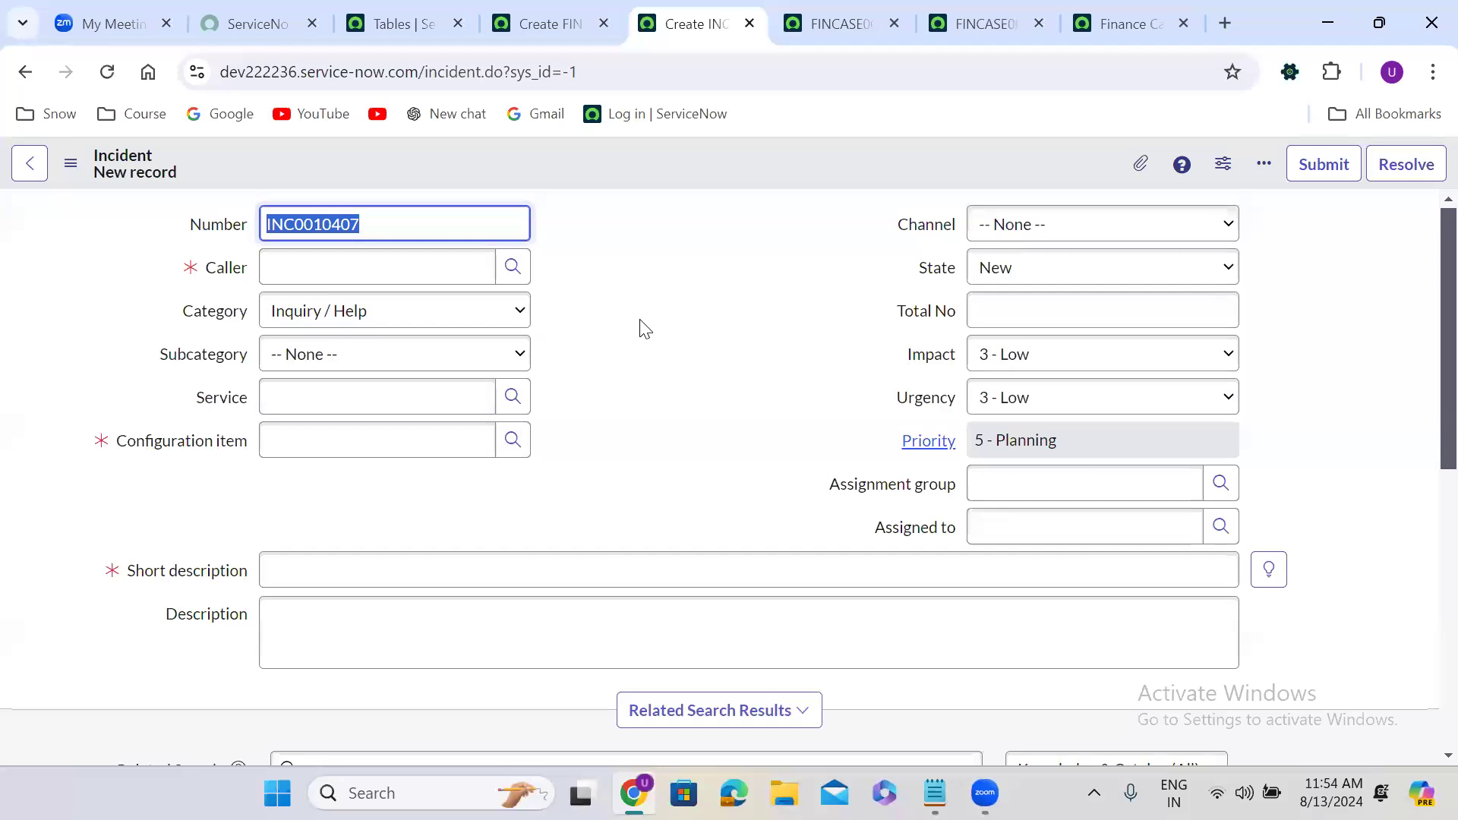
Select the incident number and reload the form repeatedly until it reaches INC0010410.
click(365, 226)
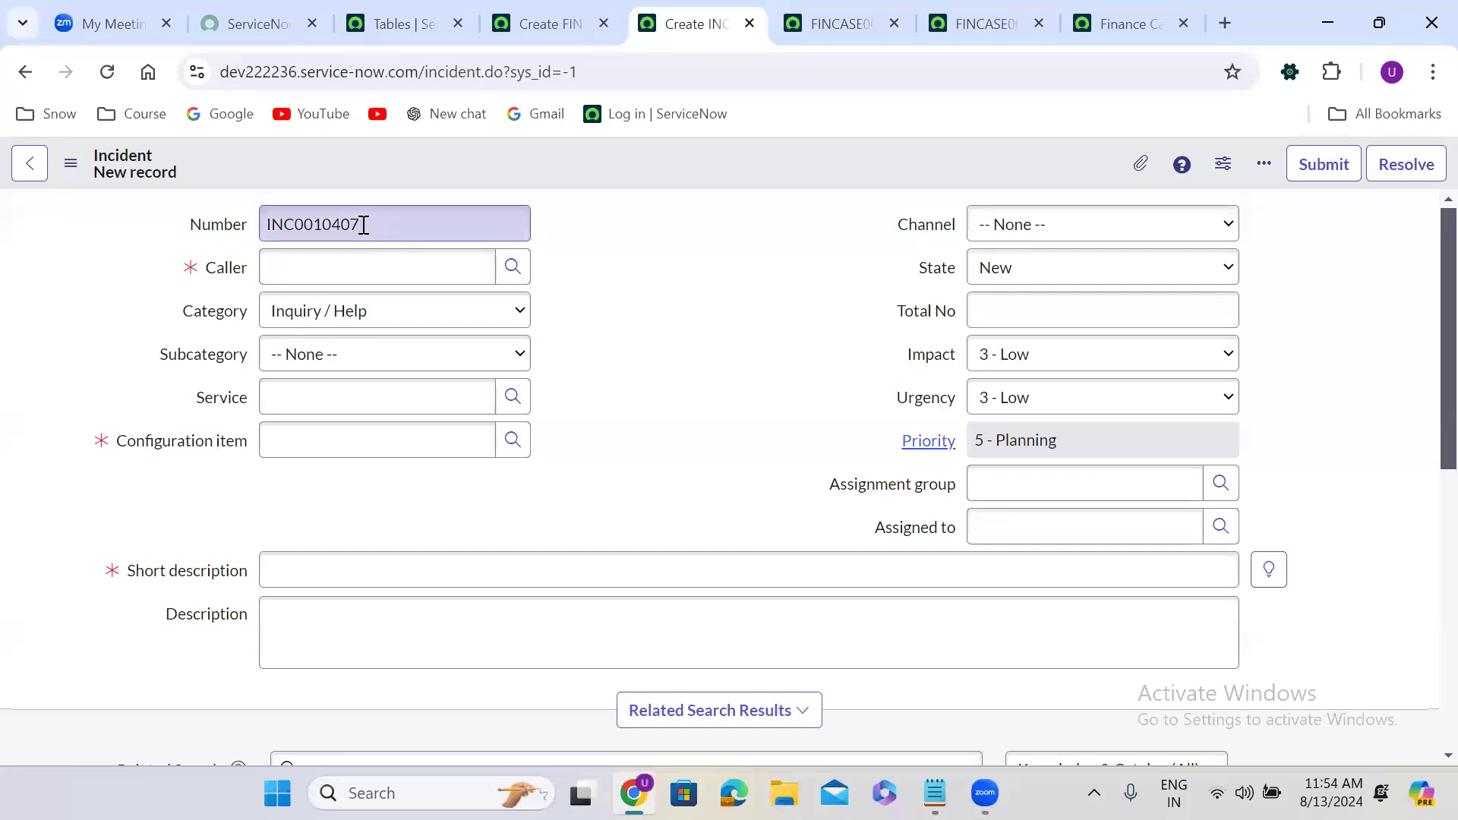
double_click(331, 225)
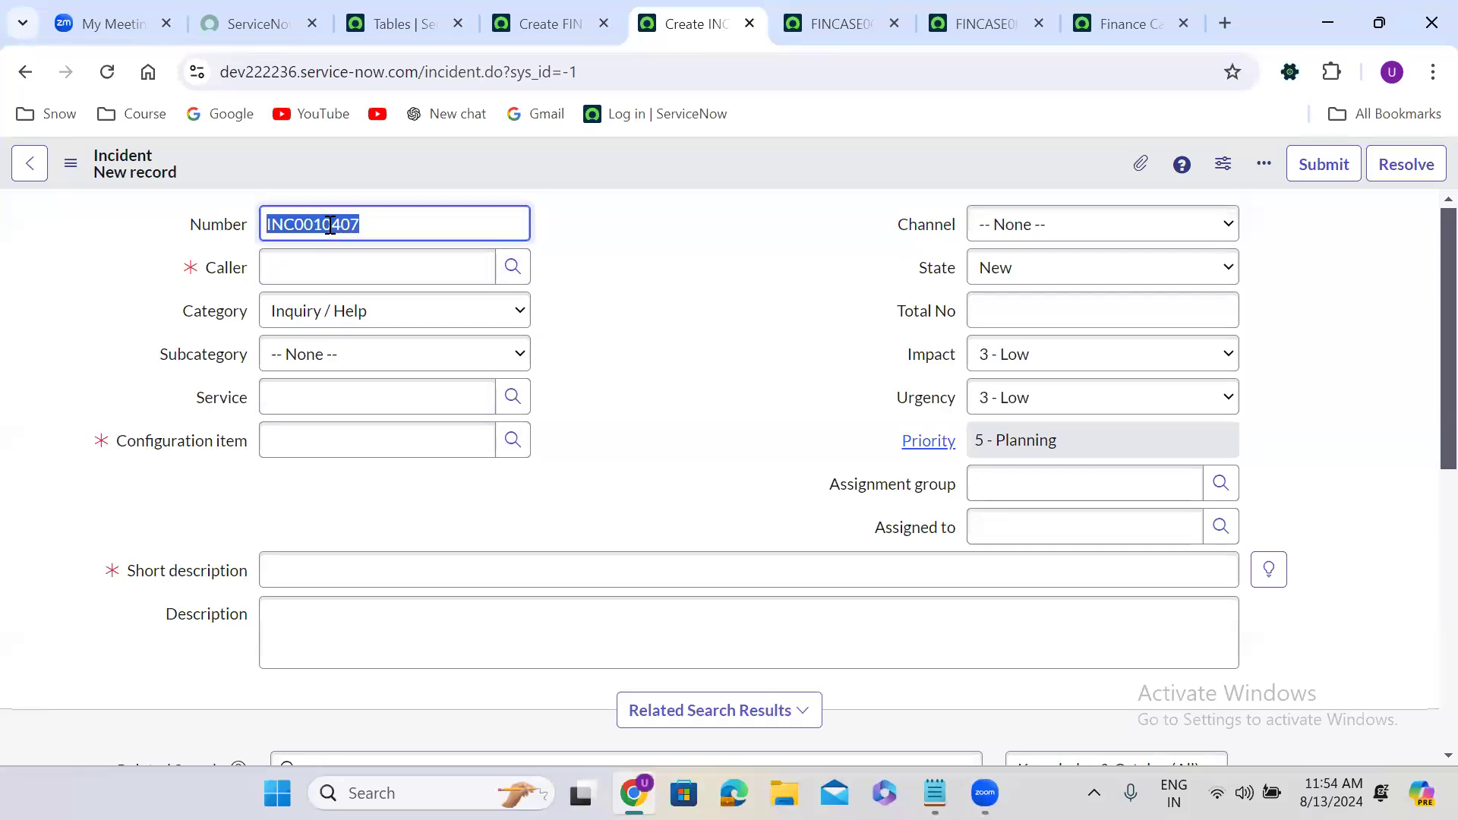
click(732, 287)
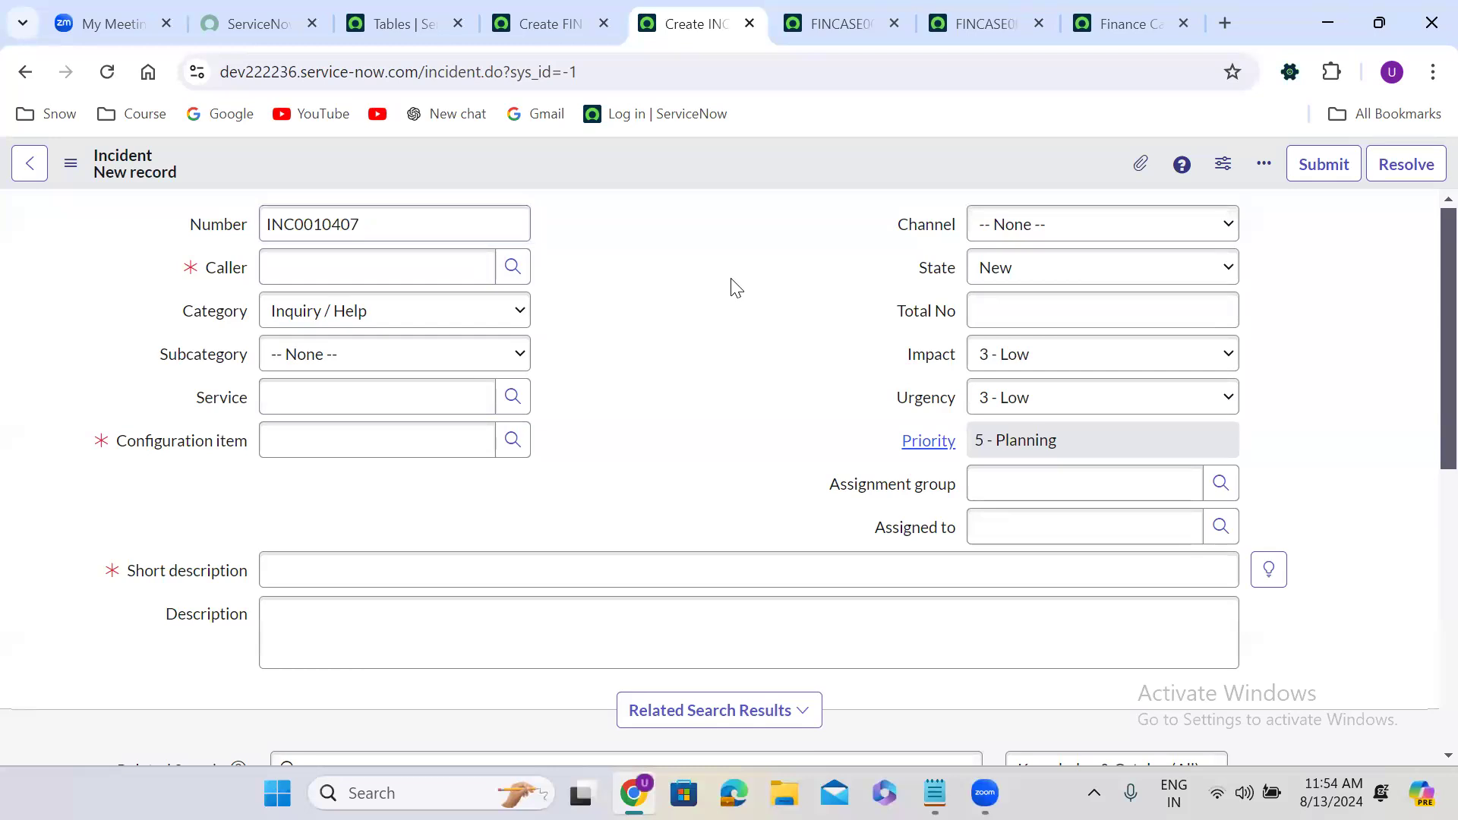
click(107, 71)
double_click(356, 228)
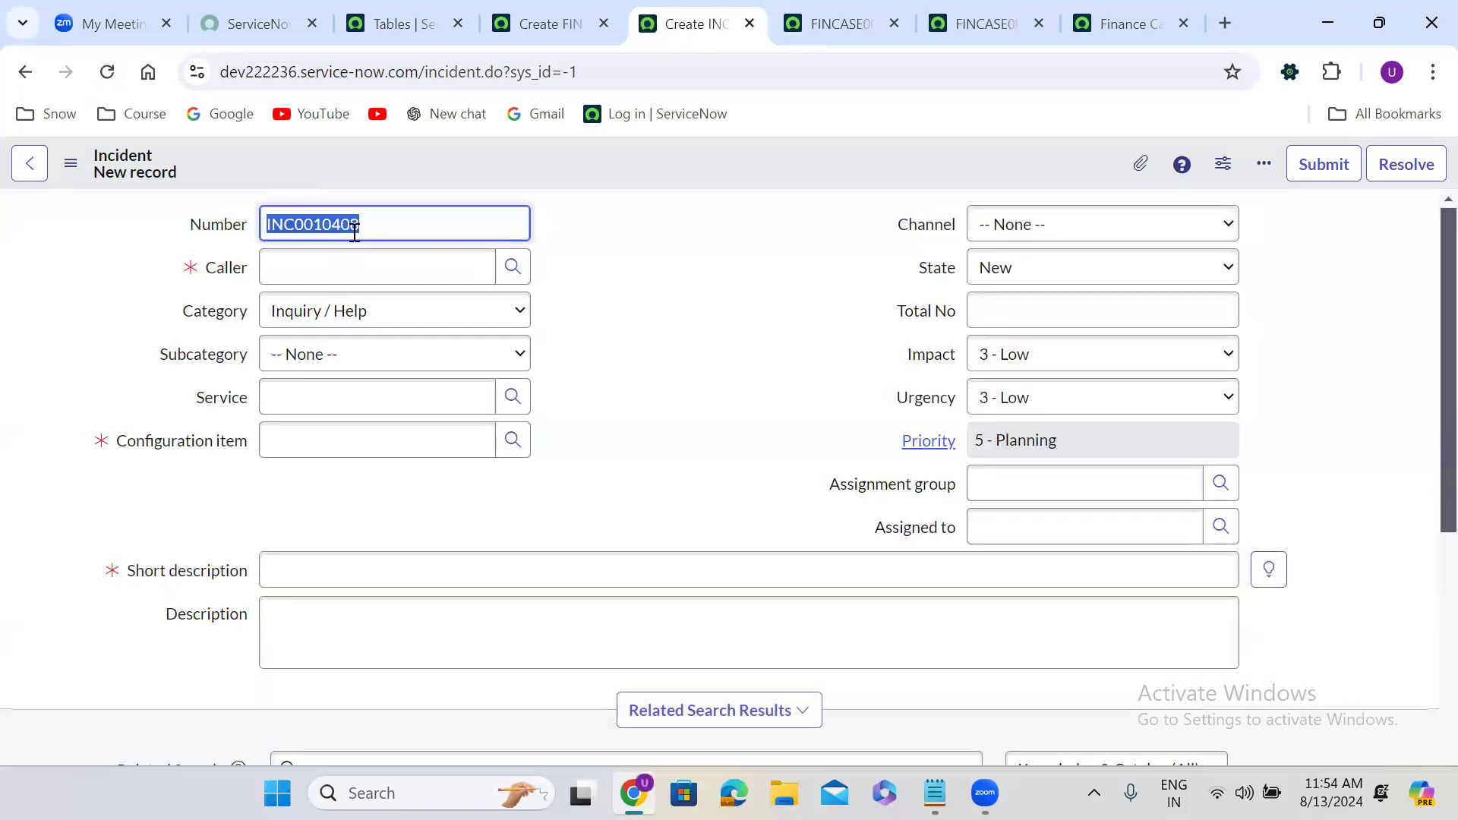
click(107, 71)
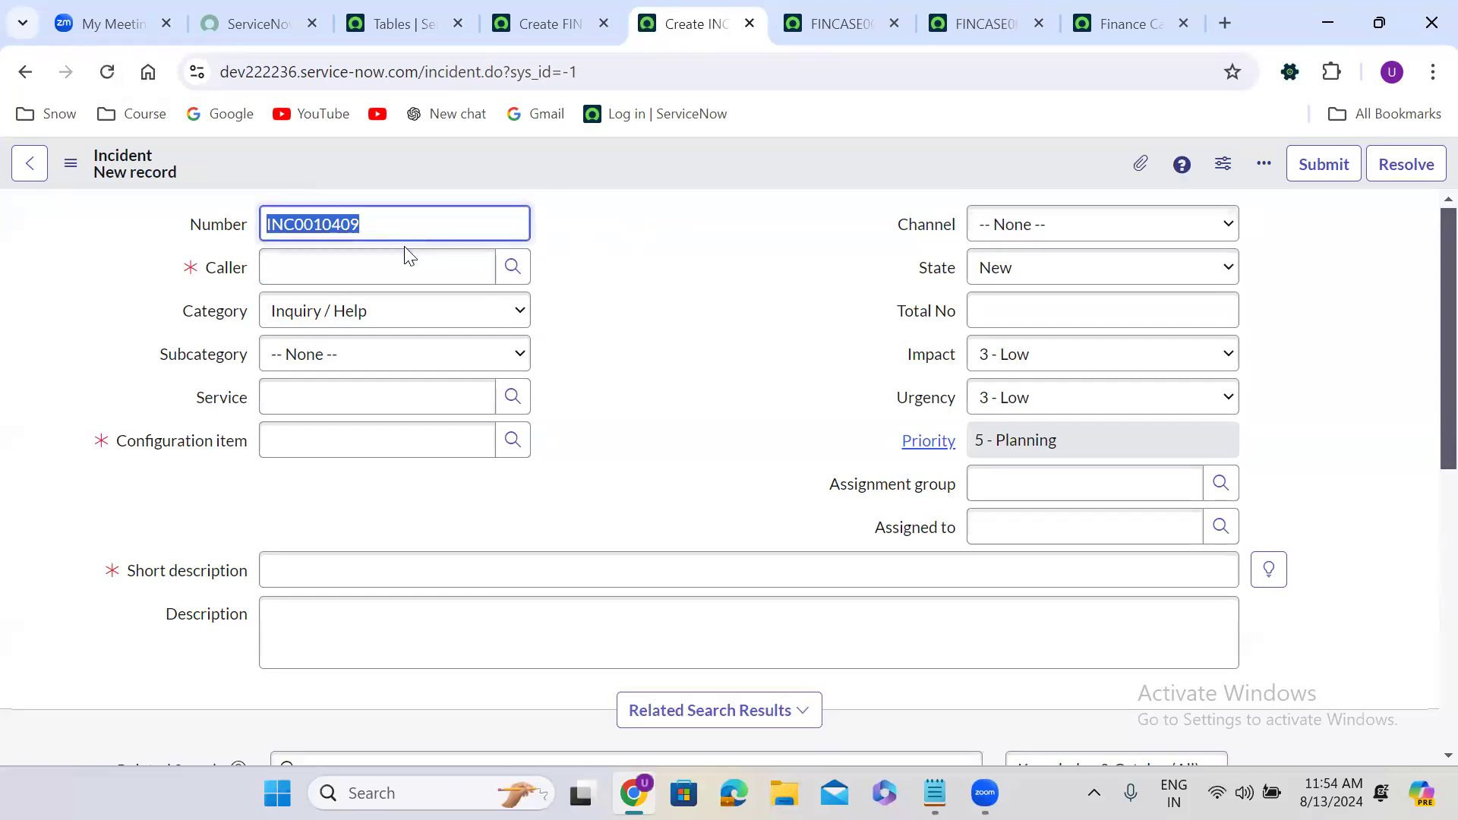
click(107, 71)
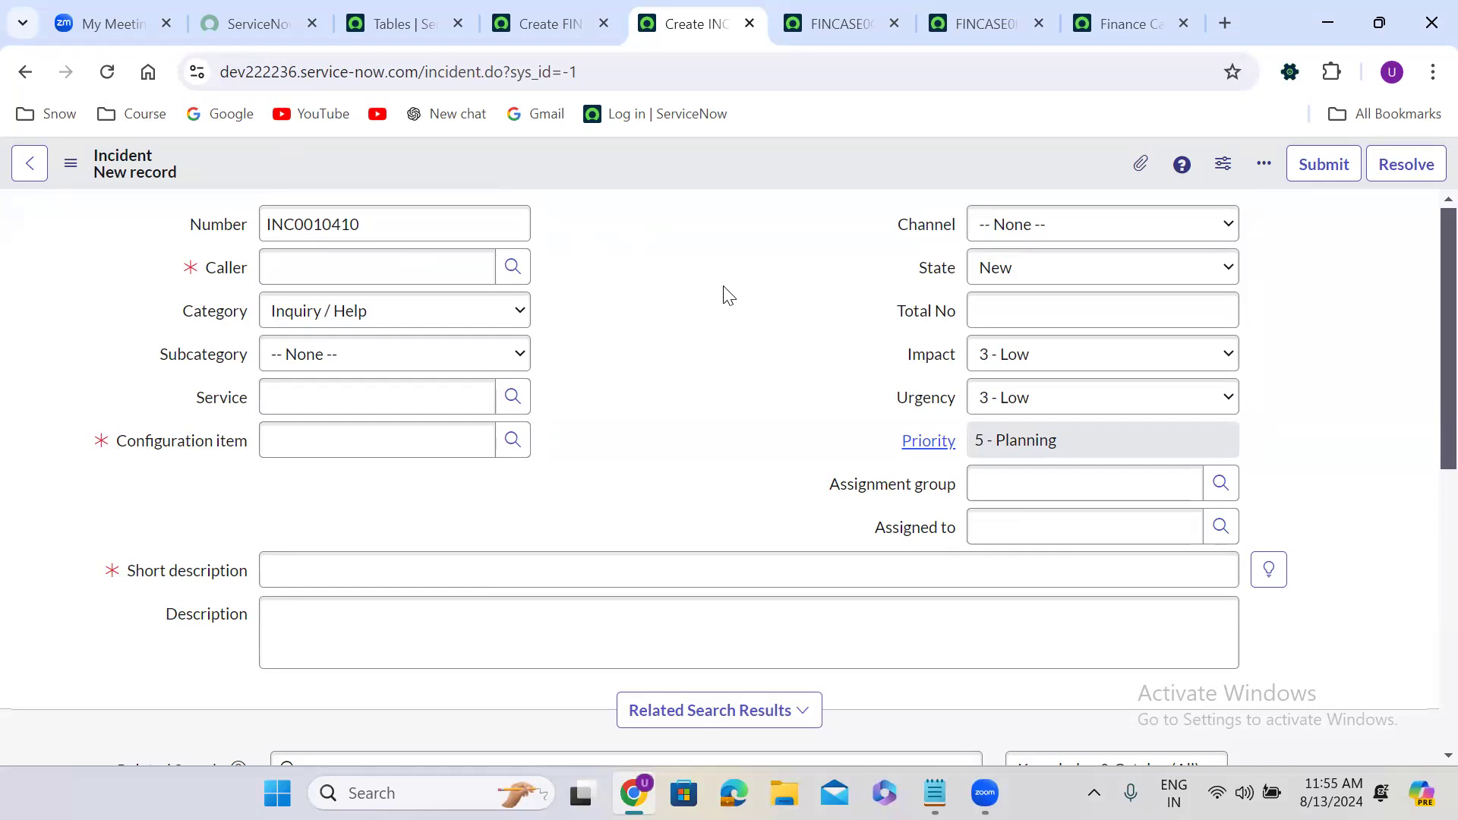
Browse the Caller, Service and Configuration Item lookups, keeping category Inquiry / Help and subcategory None.
click(391, 273)
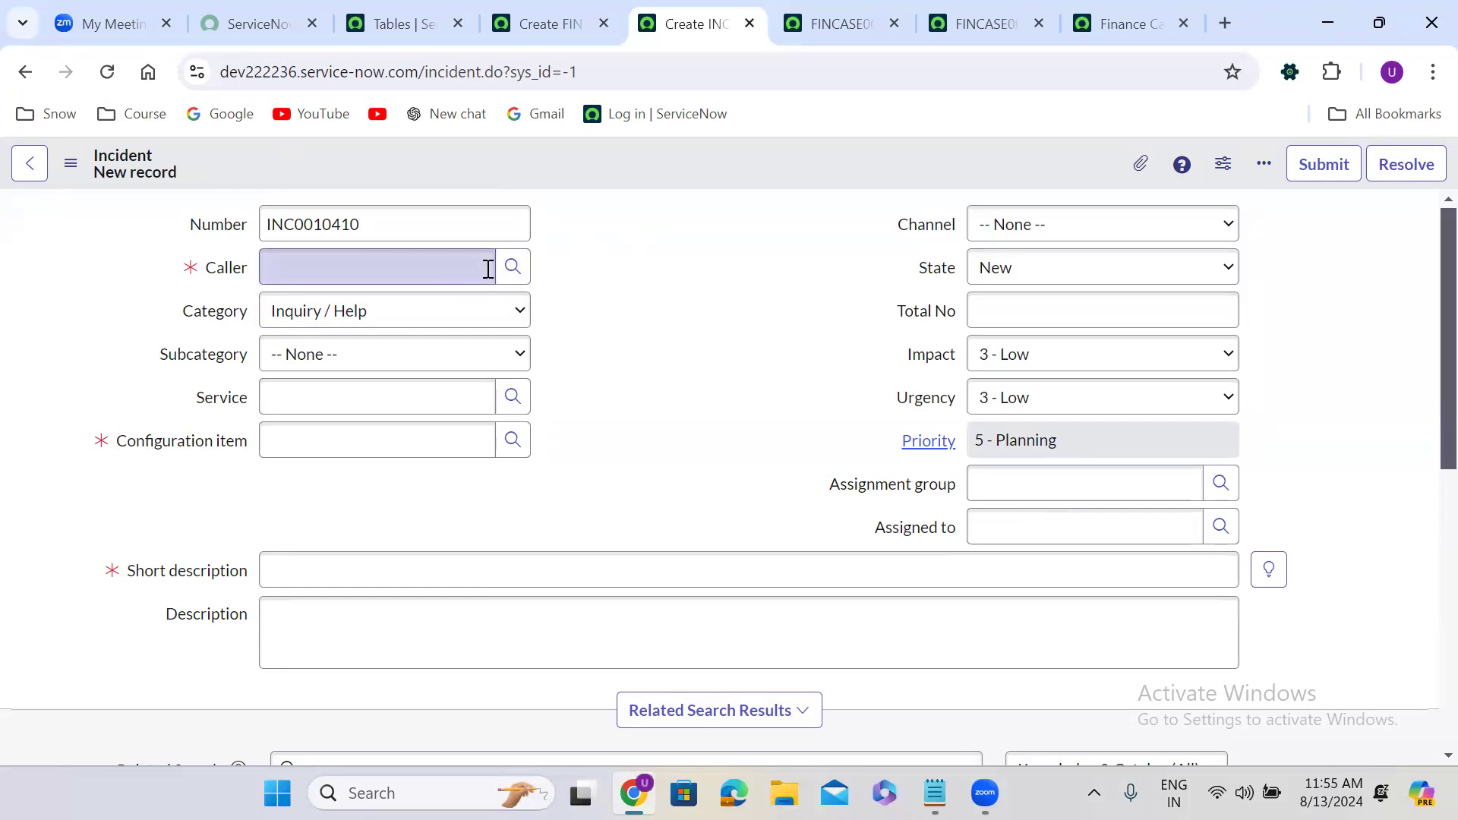
click(522, 280)
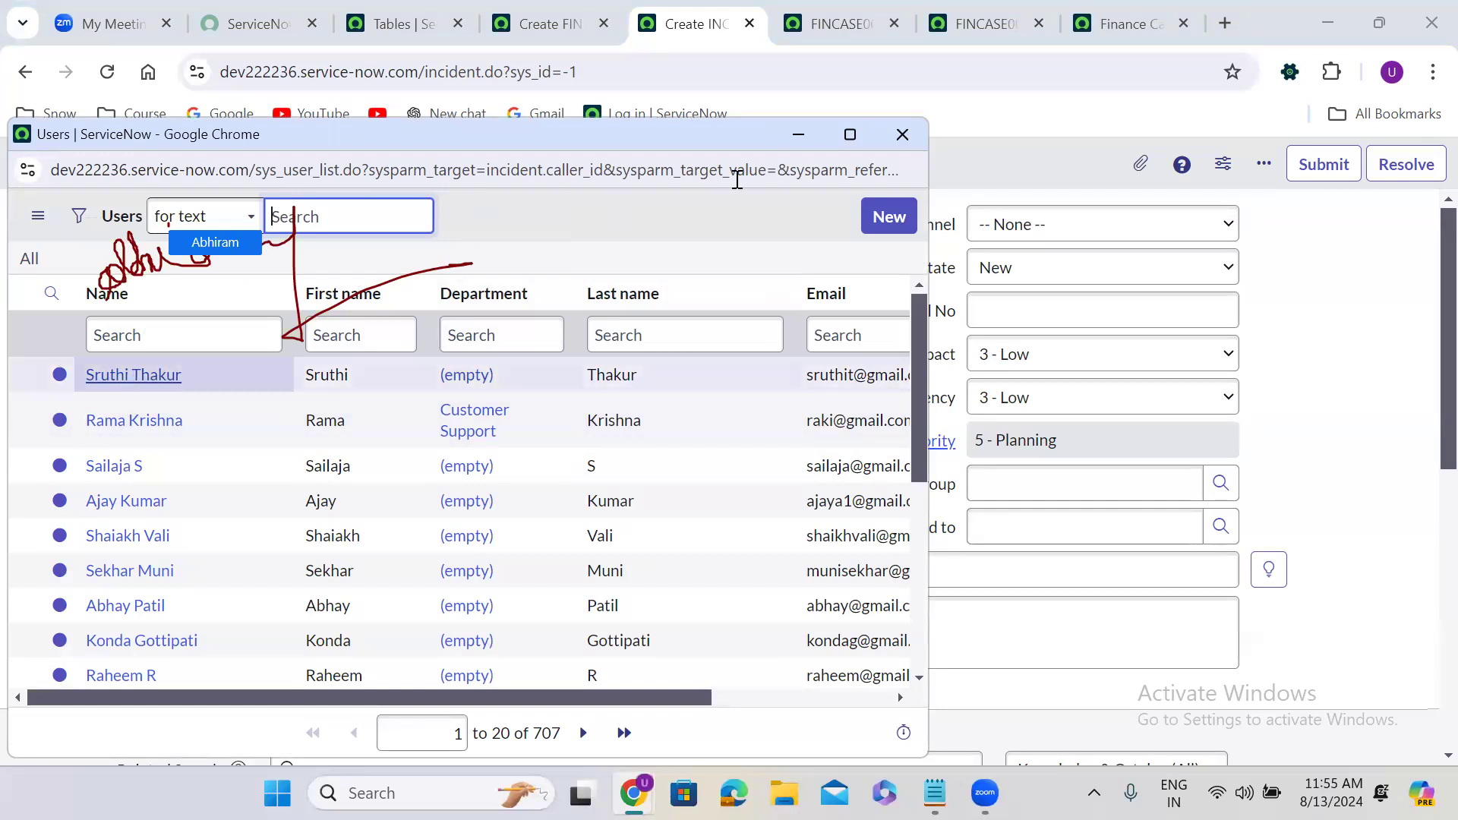
click(903, 135)
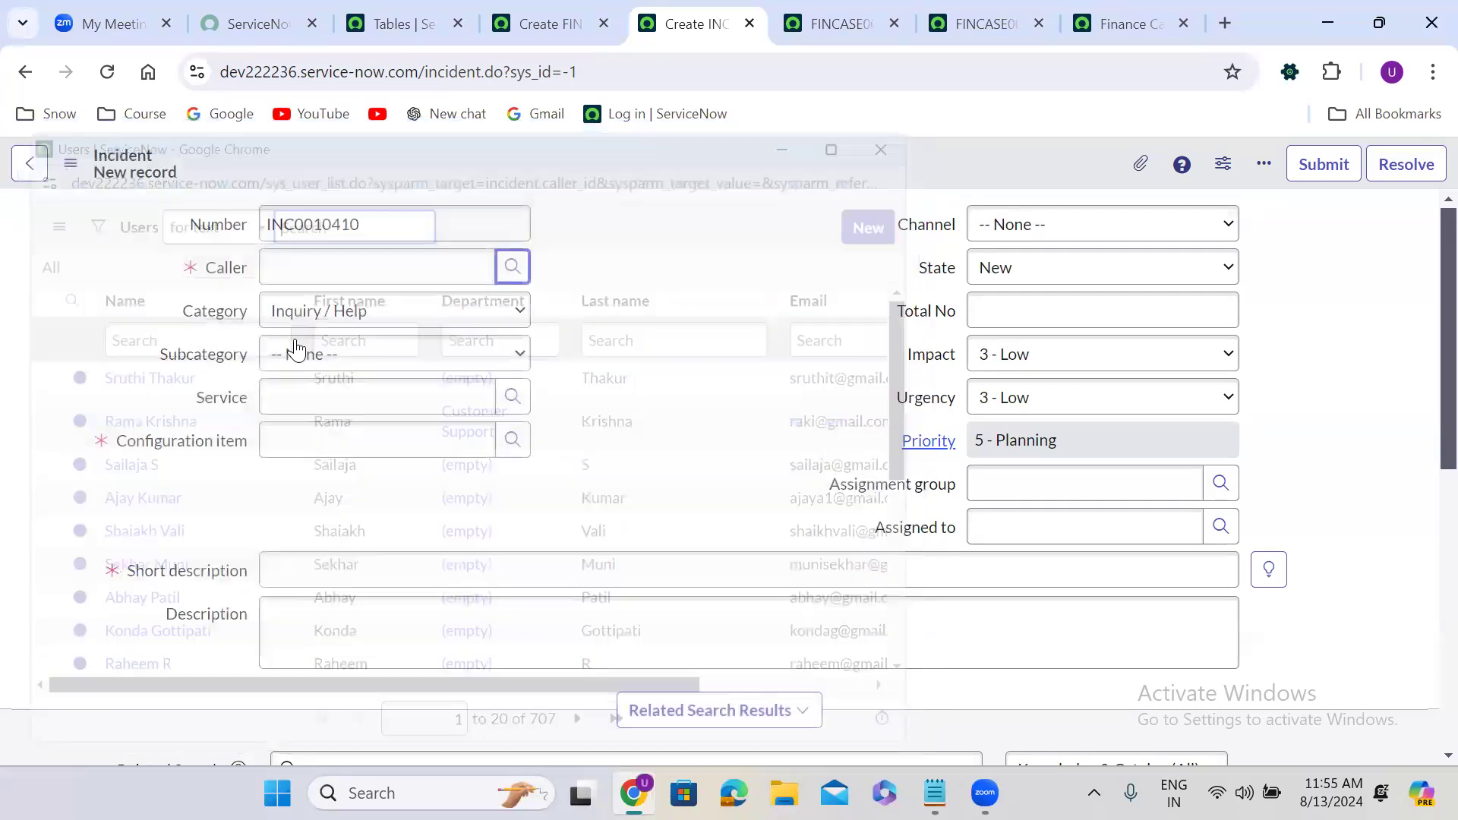
click(282, 319)
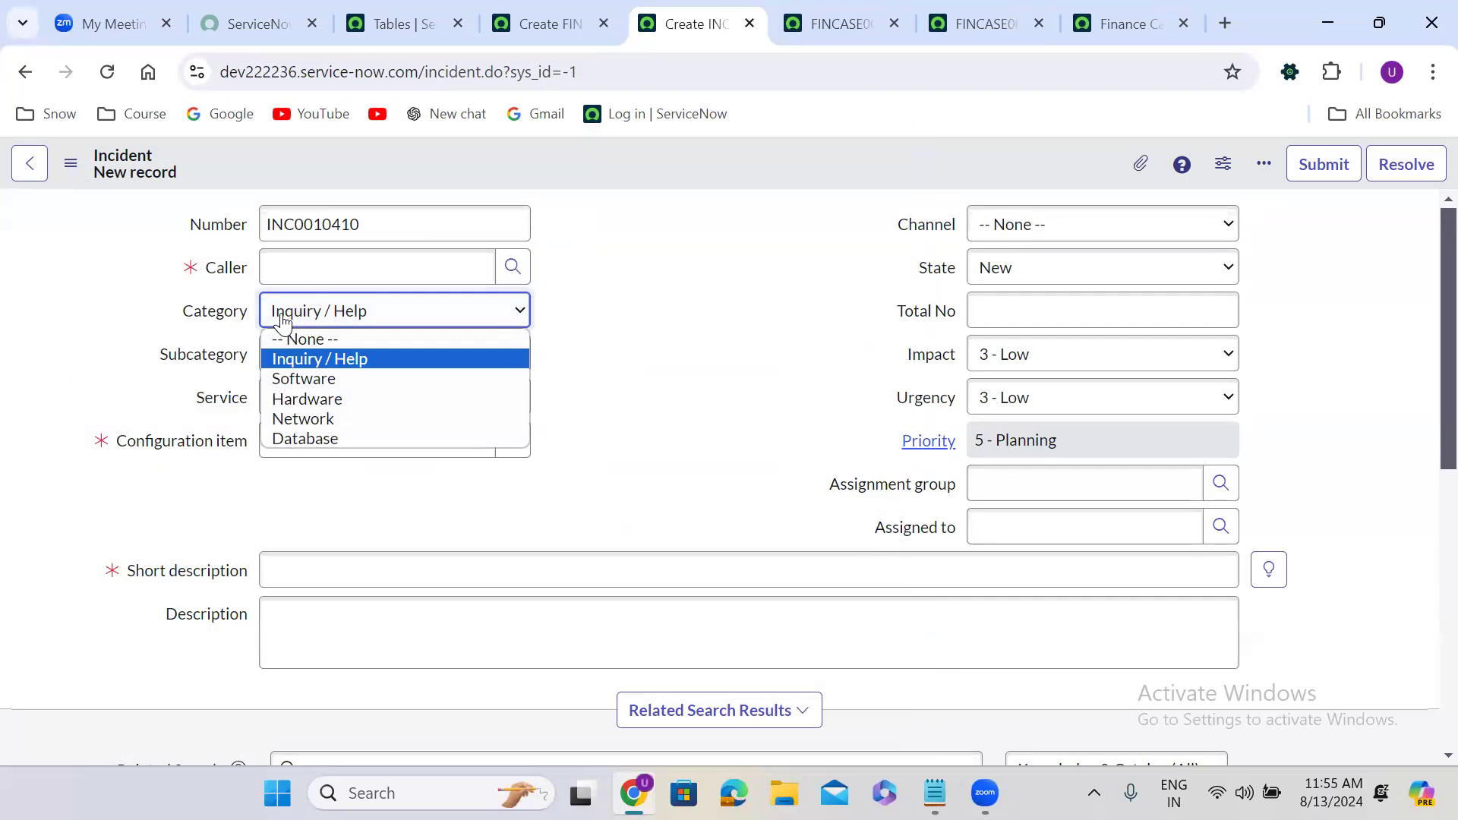
click(282, 319)
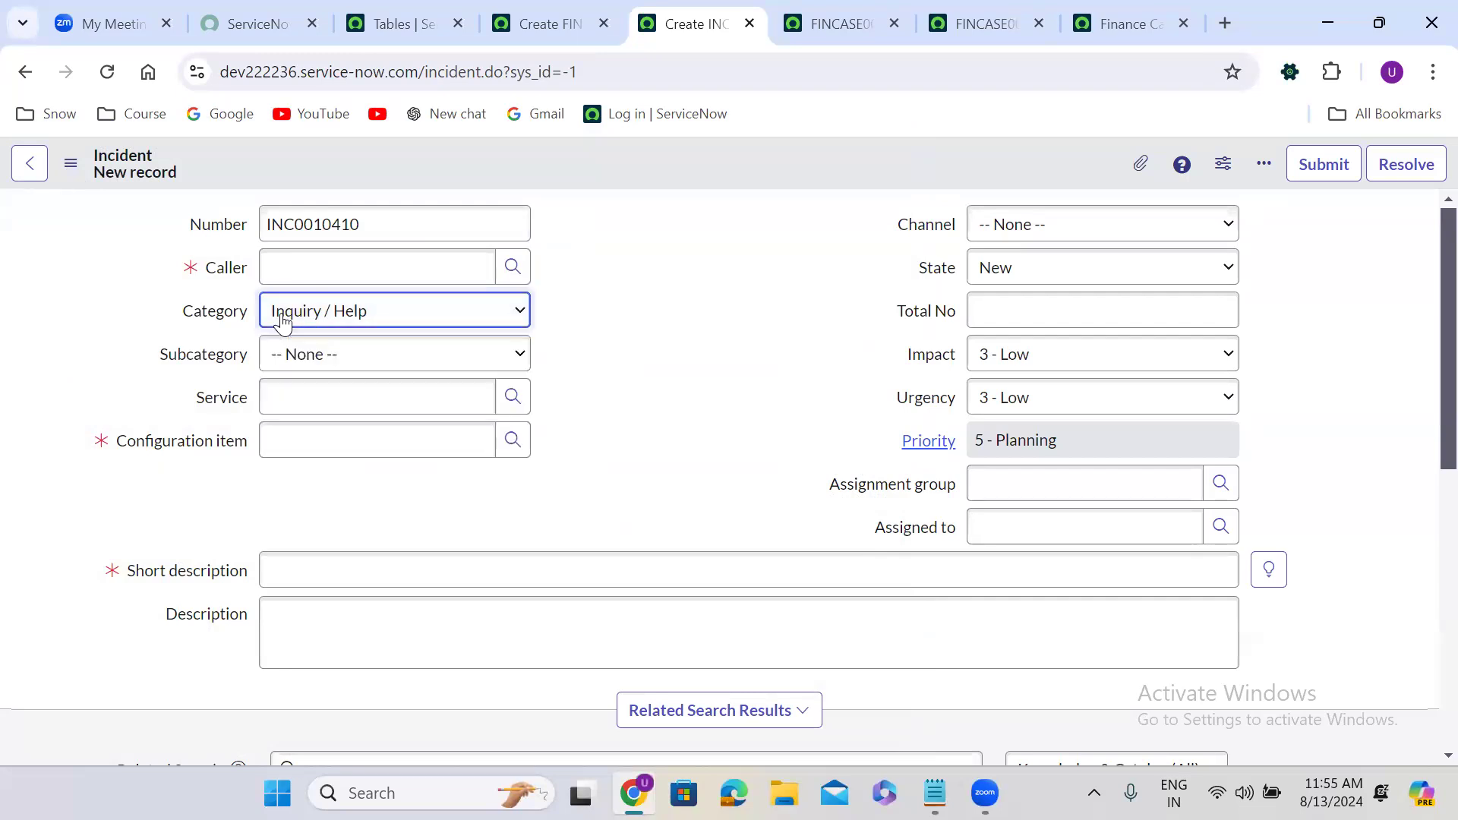
click(335, 357)
click(333, 381)
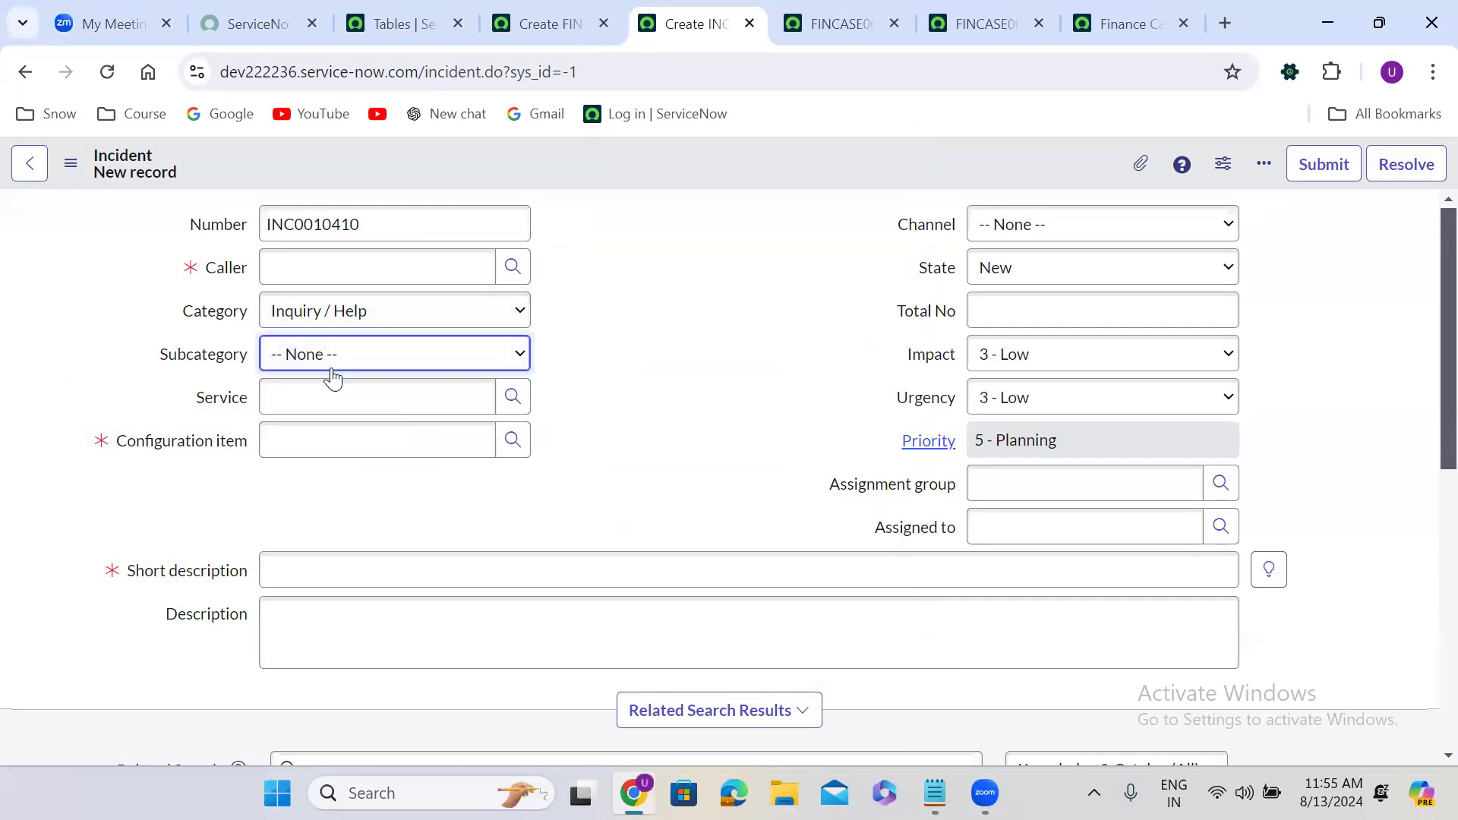
click(515, 399)
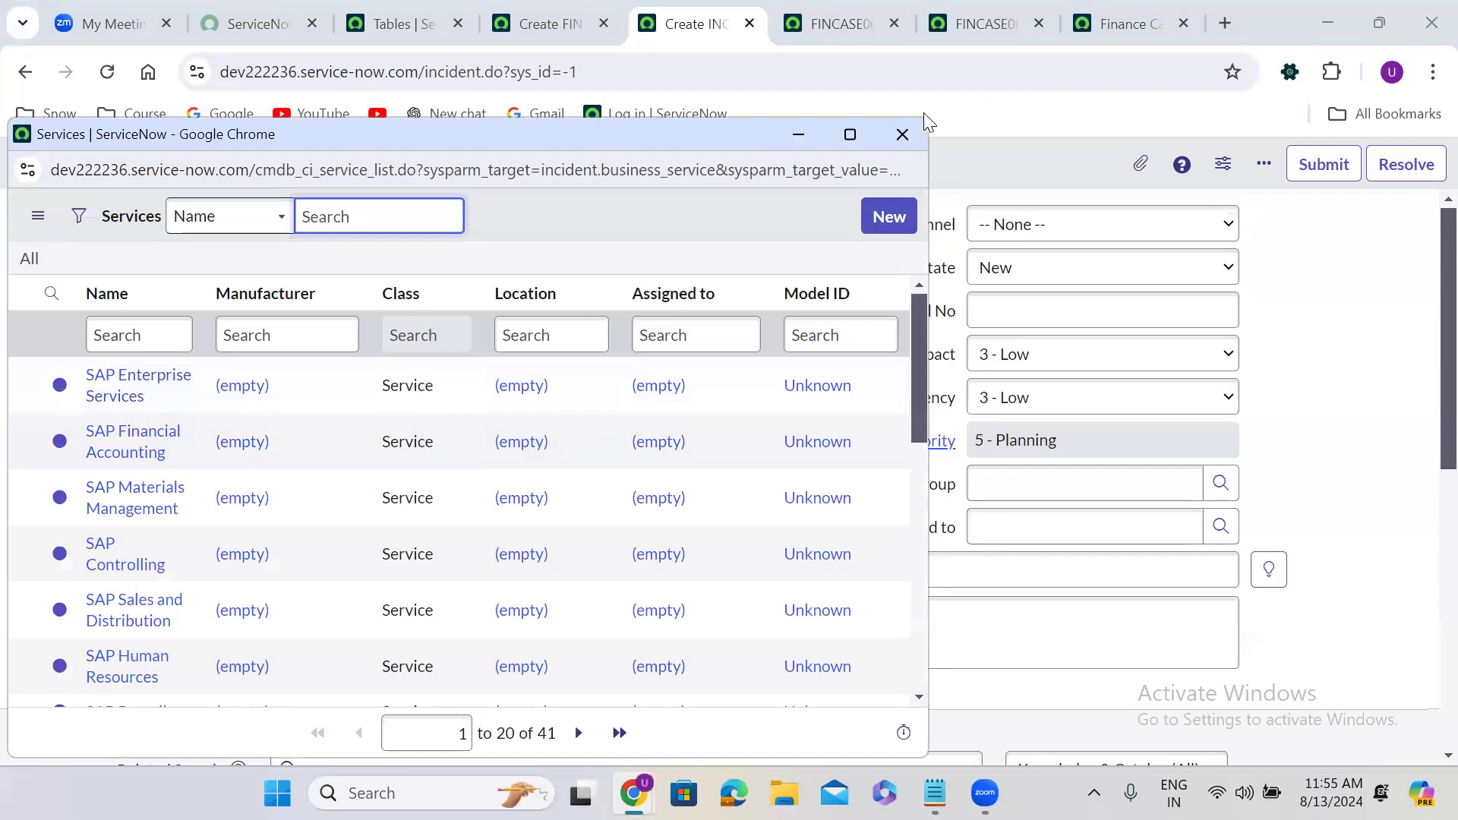
click(902, 127)
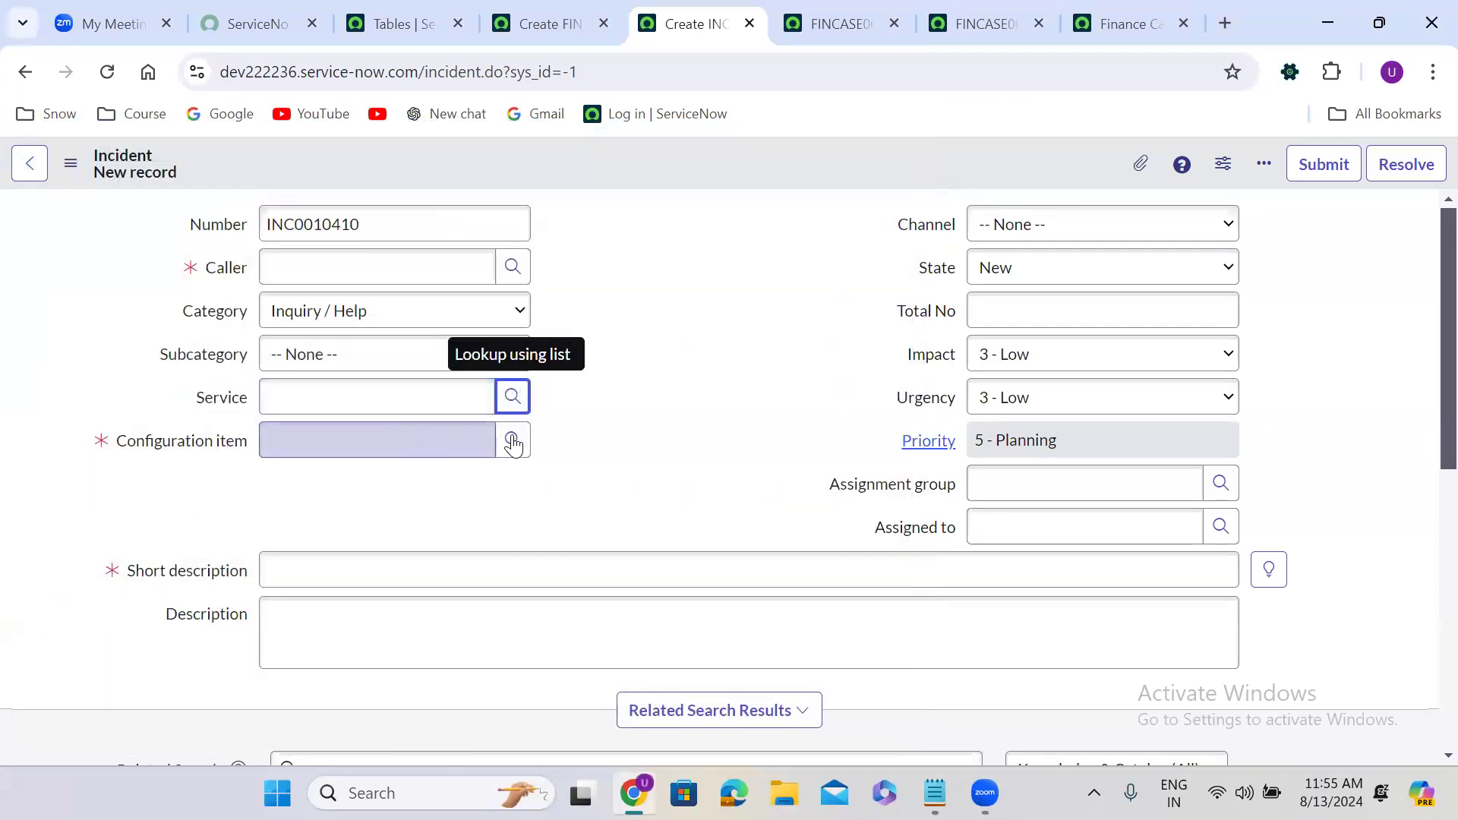
click(513, 441)
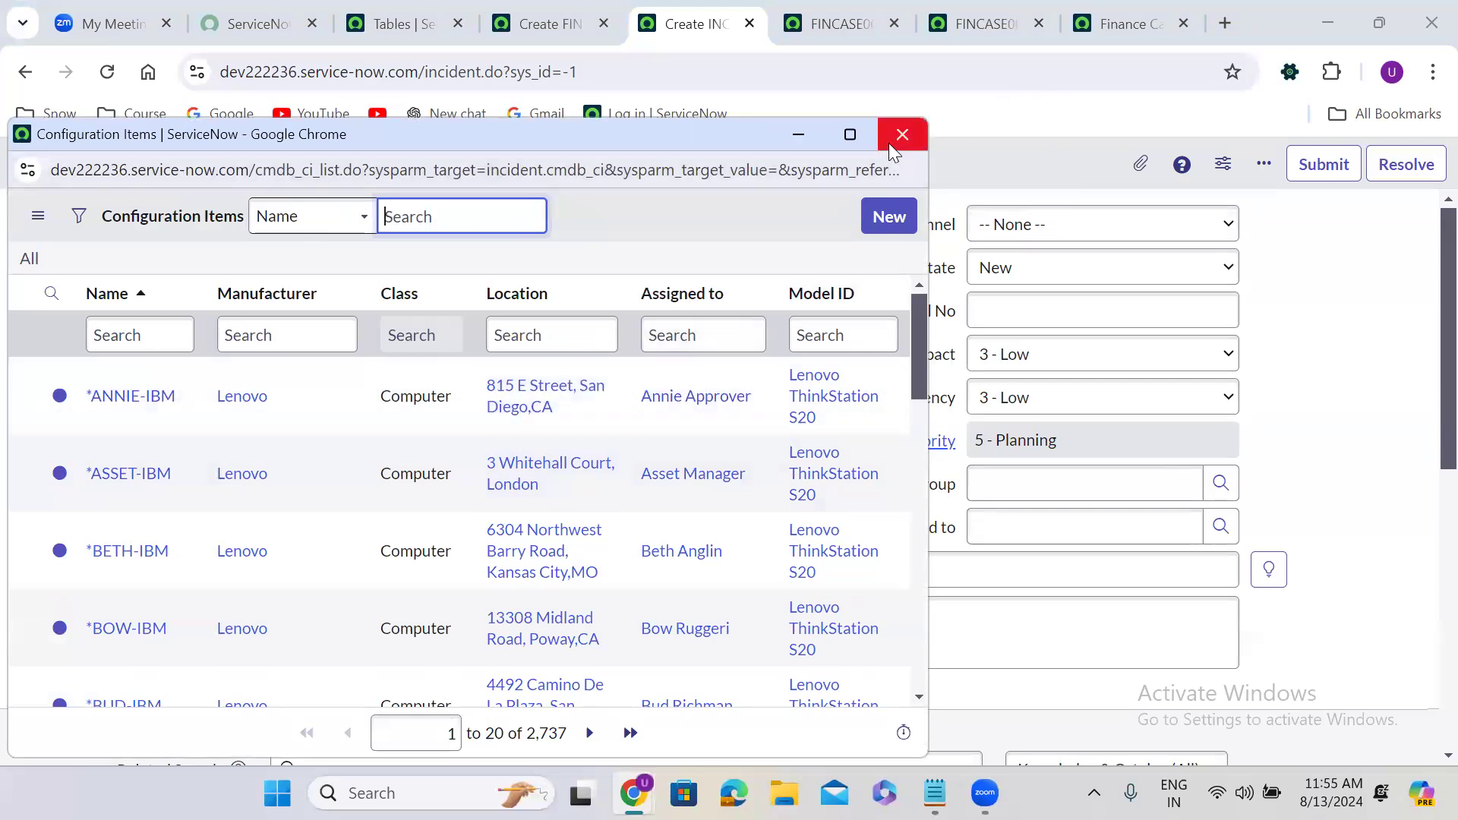
click(1074, 296)
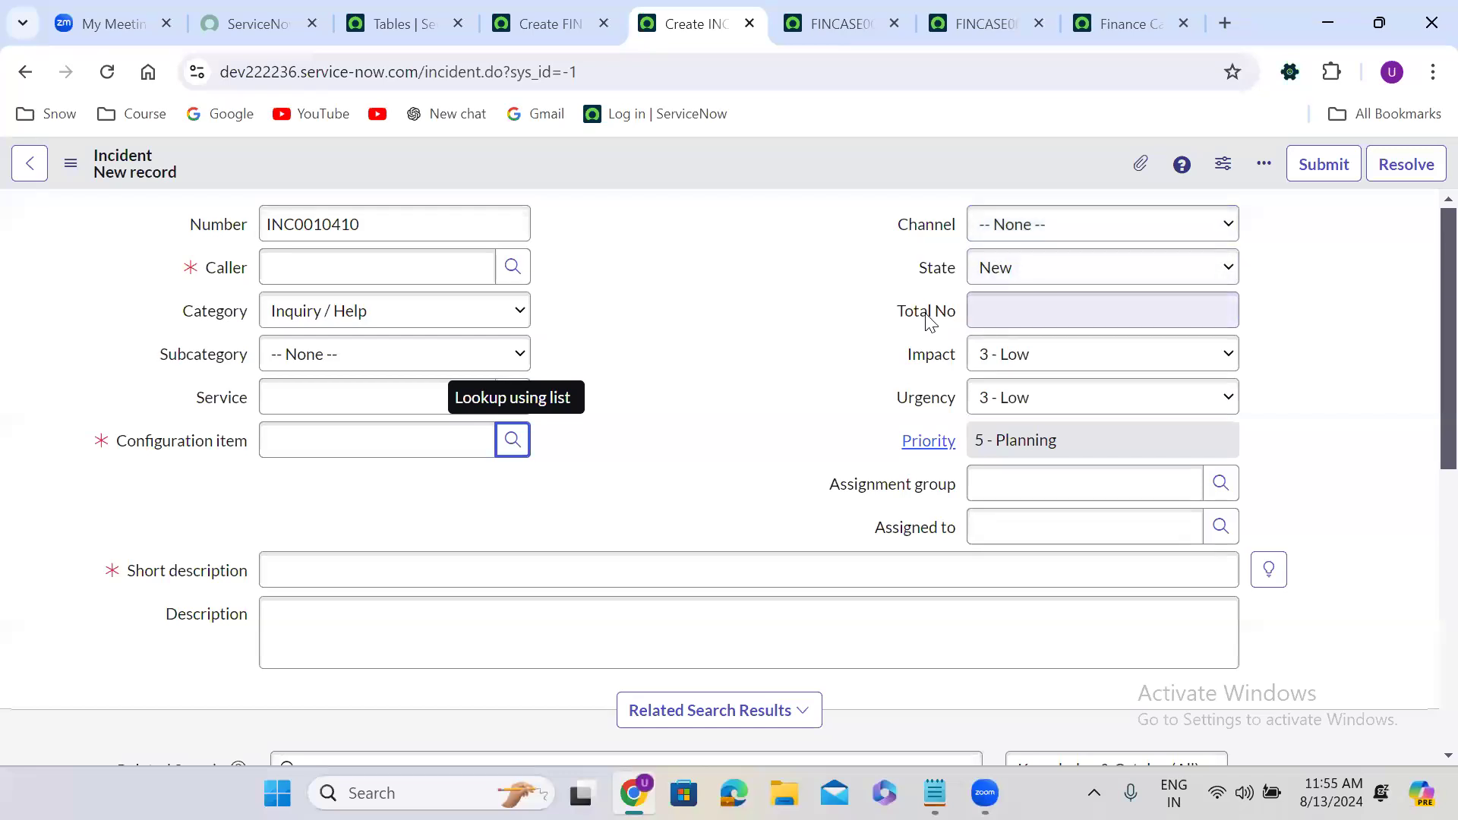
Inspect the empty Total No field, Impact and Urgency levels, and the calculated Priority.
click(1026, 306)
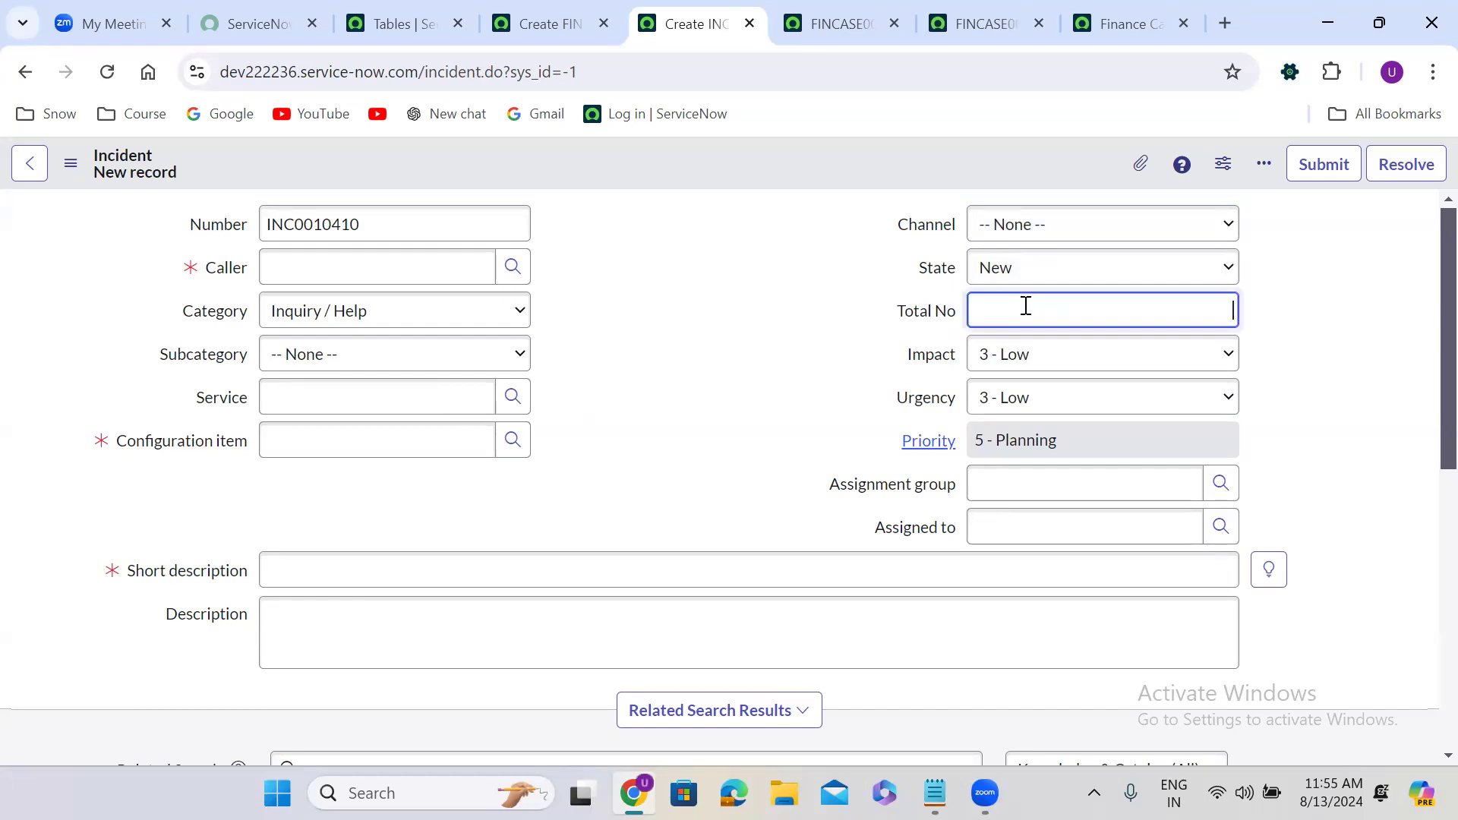
click(1059, 362)
click(1059, 362)
click(1051, 400)
click(1051, 411)
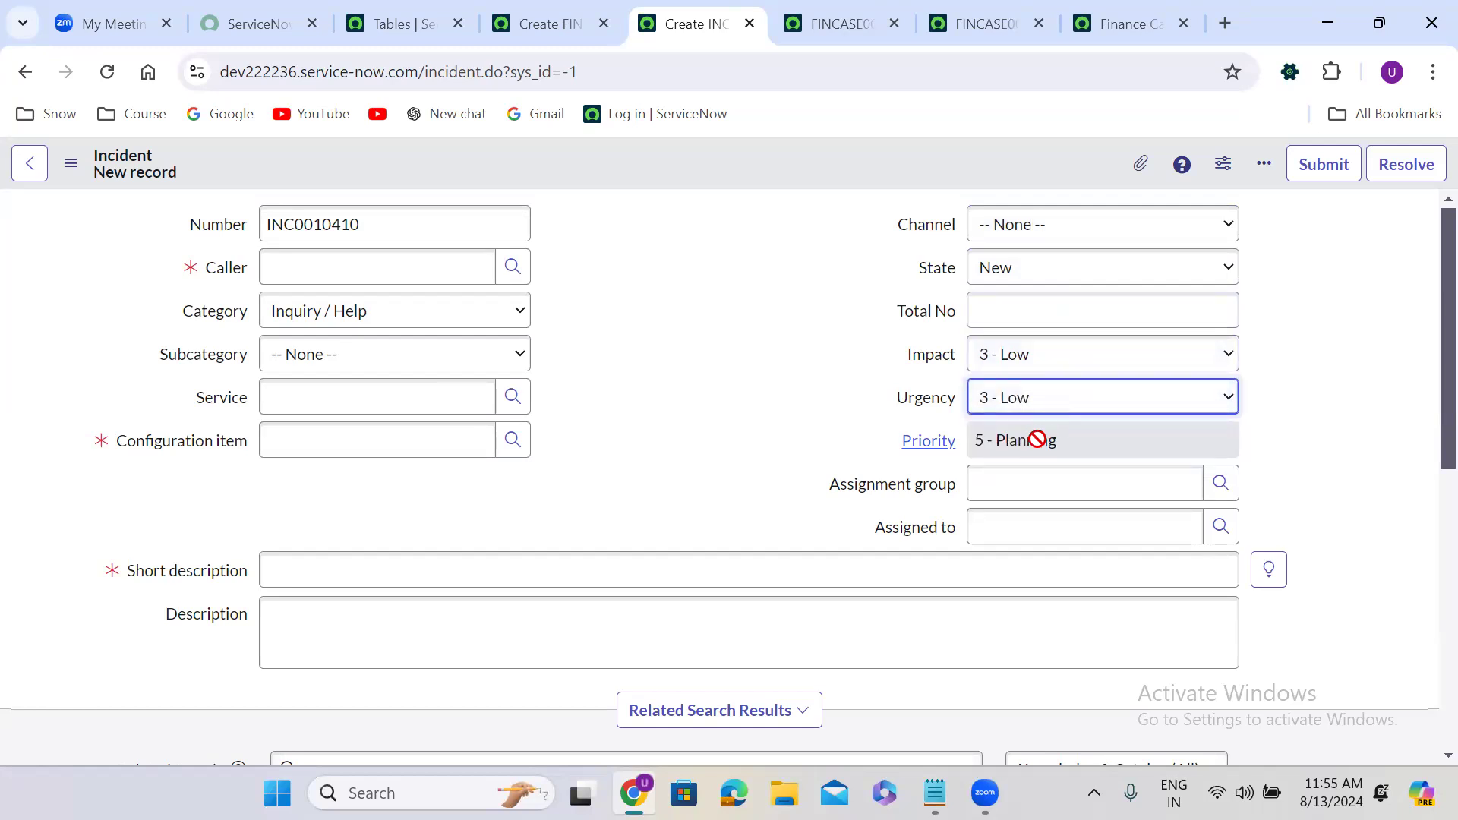
click(1037, 440)
click(905, 488)
Browse the Assignment group and Assigned to lookups, leaving both empty.
click(1198, 481)
click(1220, 483)
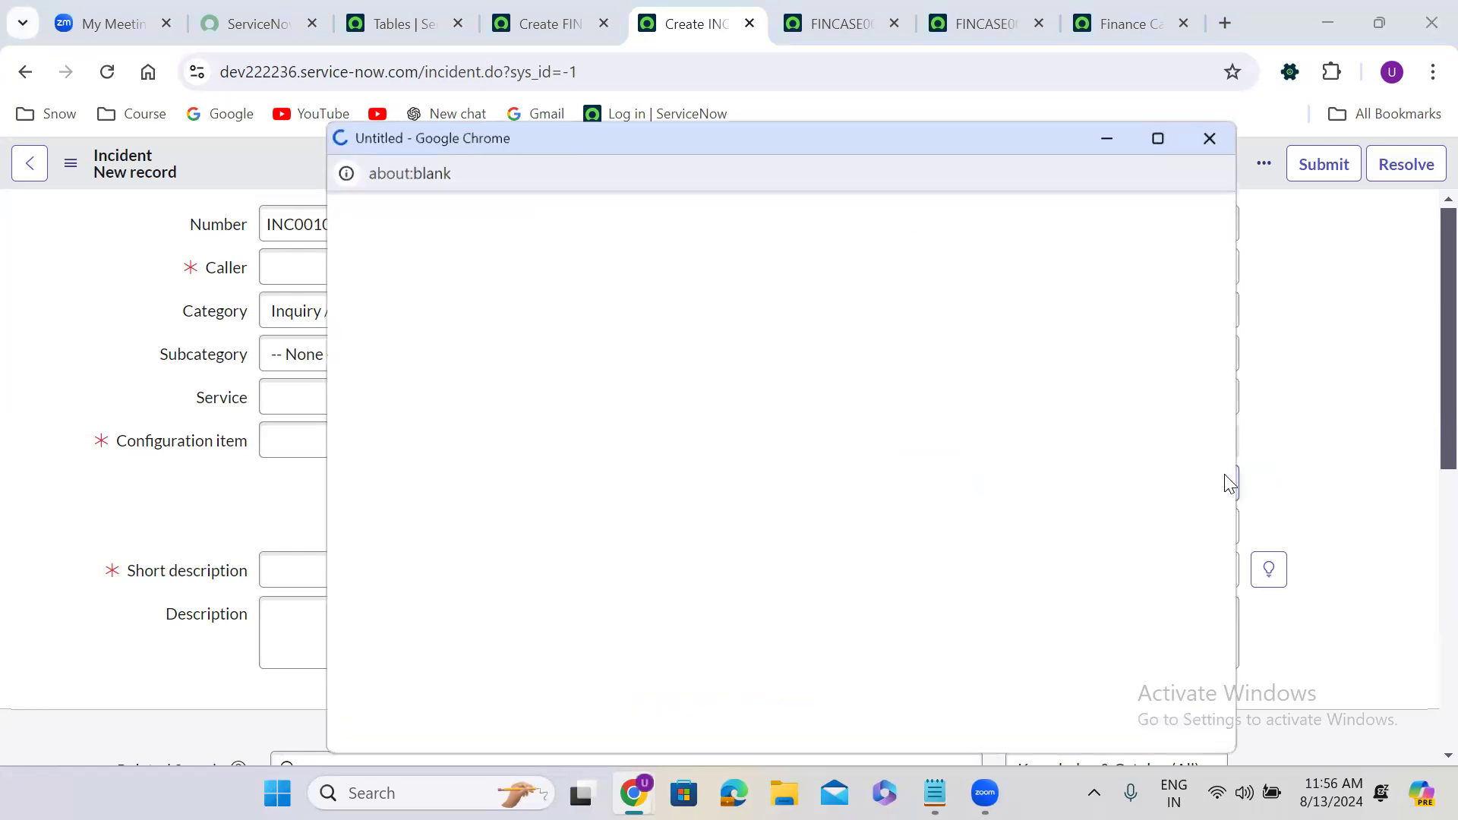
click(1213, 134)
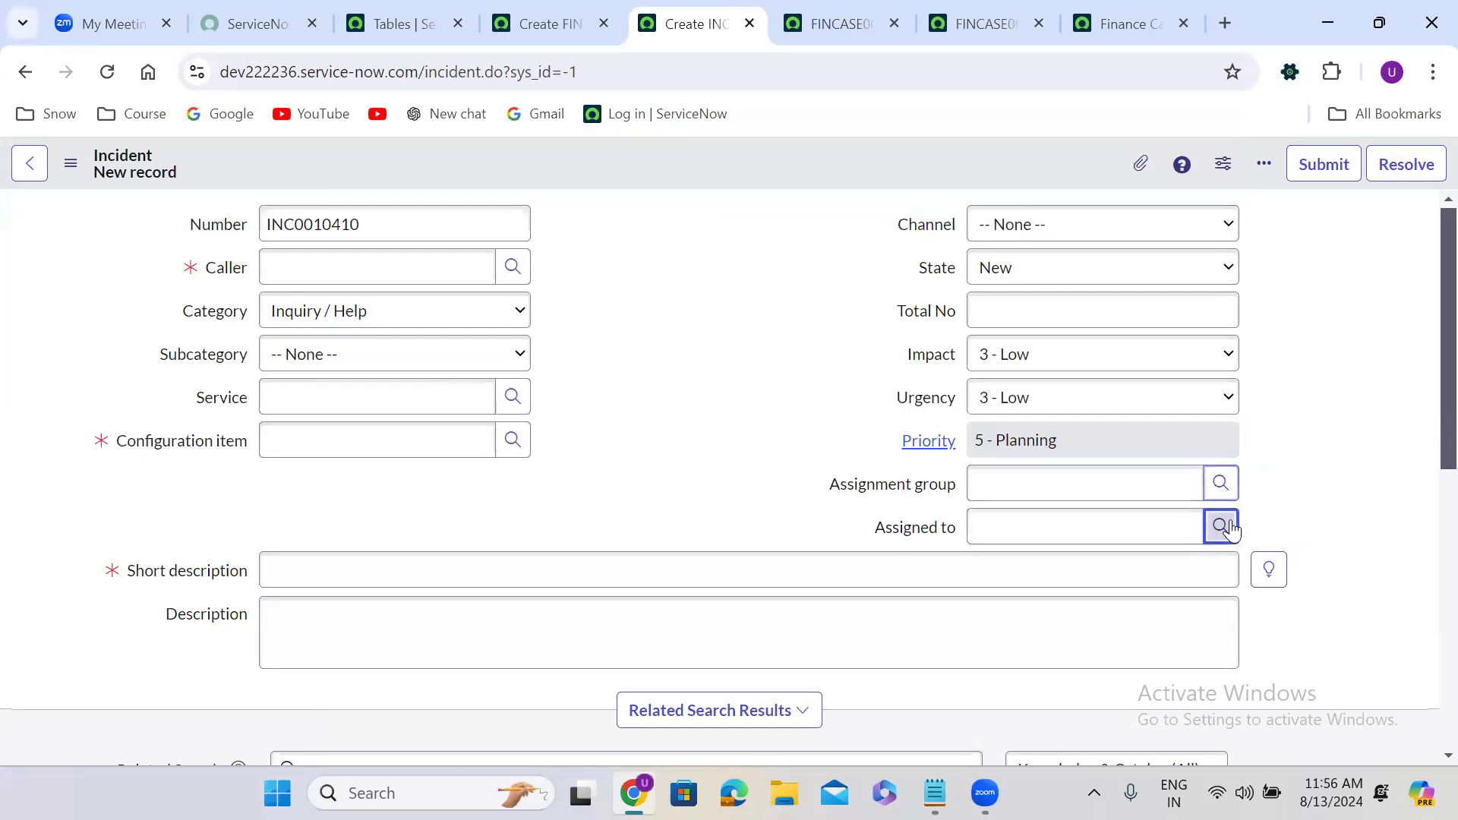
click(1220, 527)
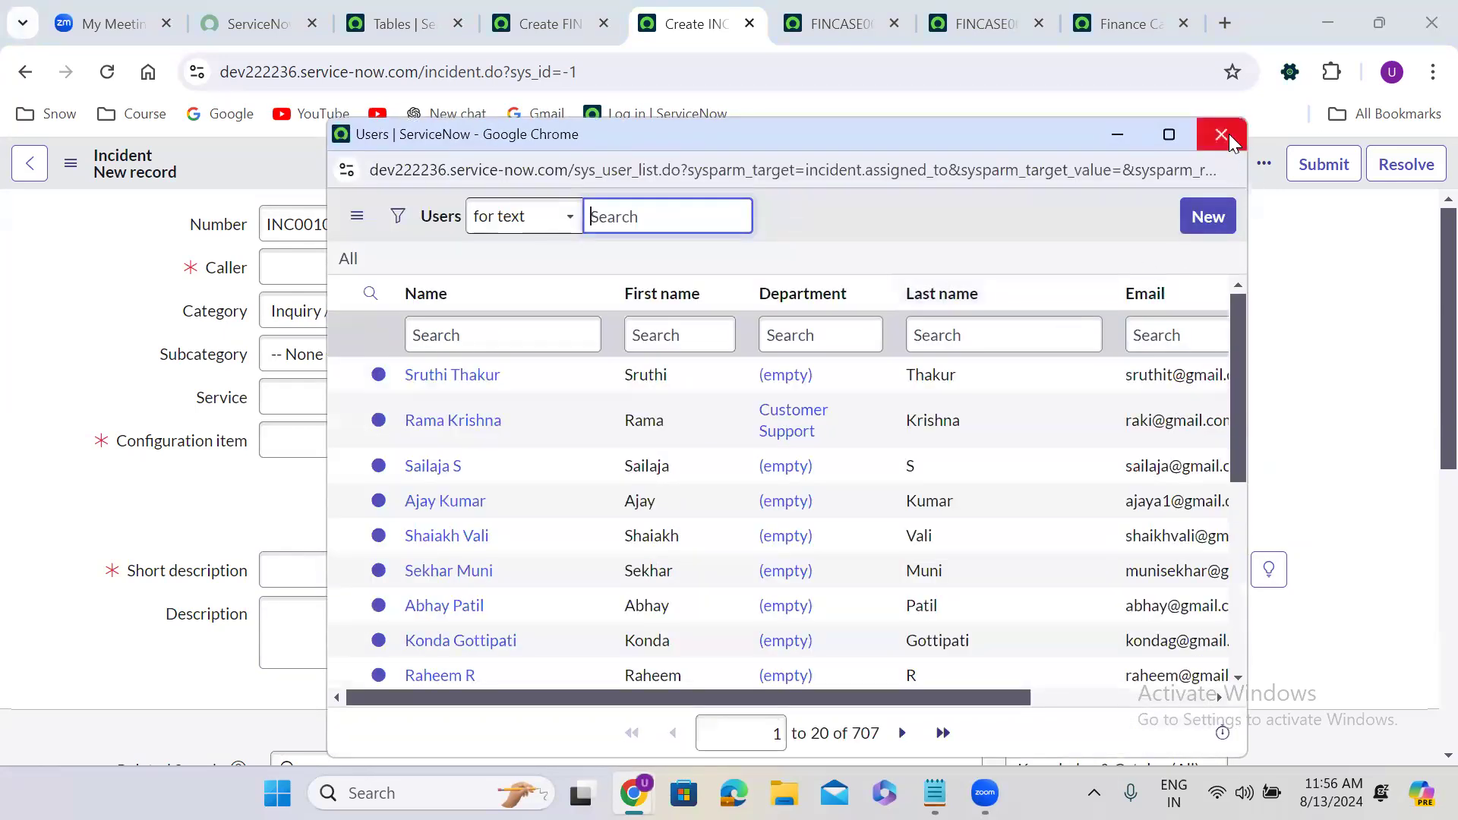
click(1221, 135)
scroll(536, 519, down, 1)
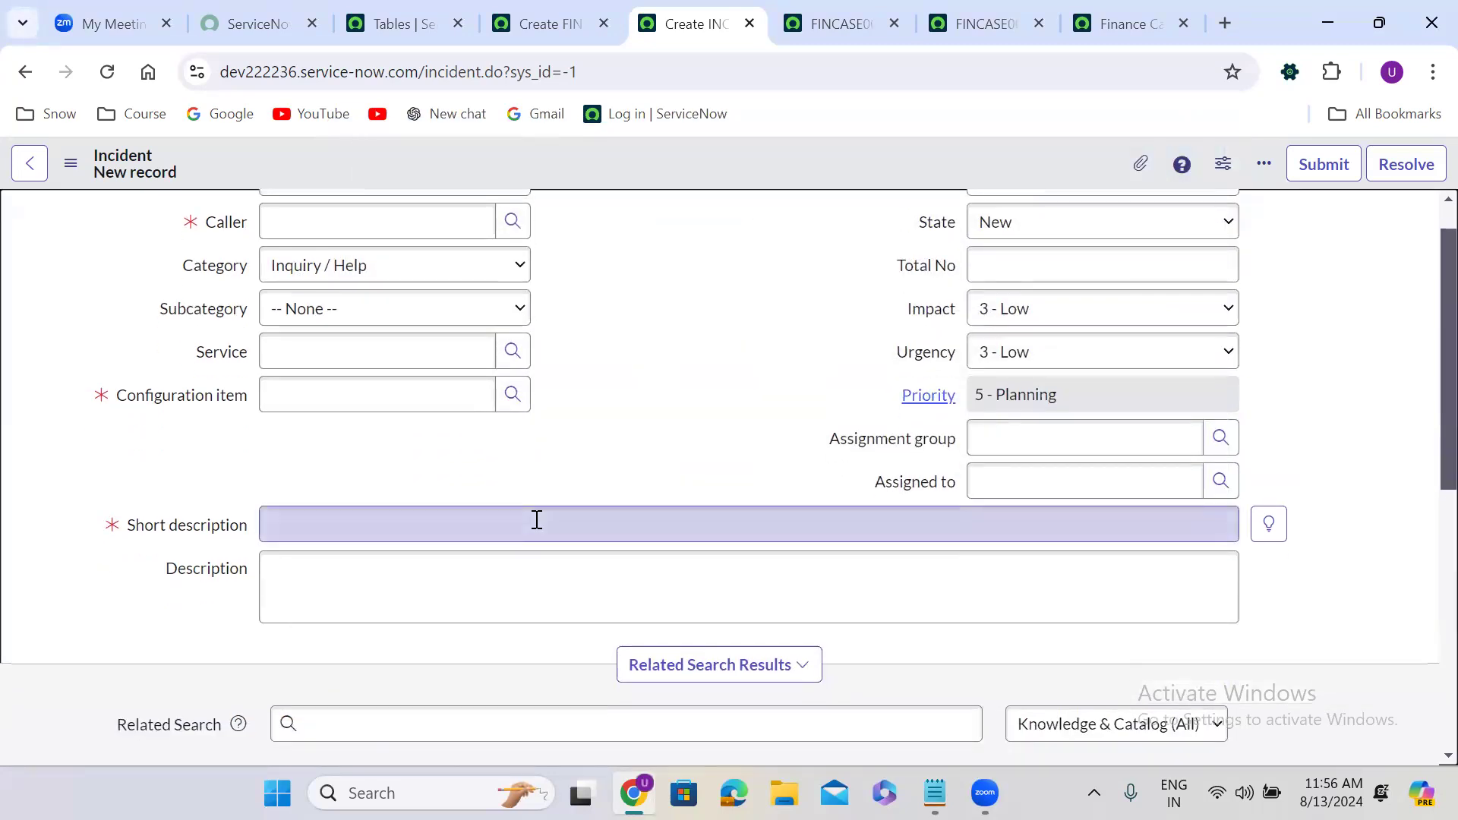
Fill Short description with 'ihiuhihih' and Description with placeholder text.
scroll(536, 519, down, 1)
click(320, 482)
text(ihiuhihih)
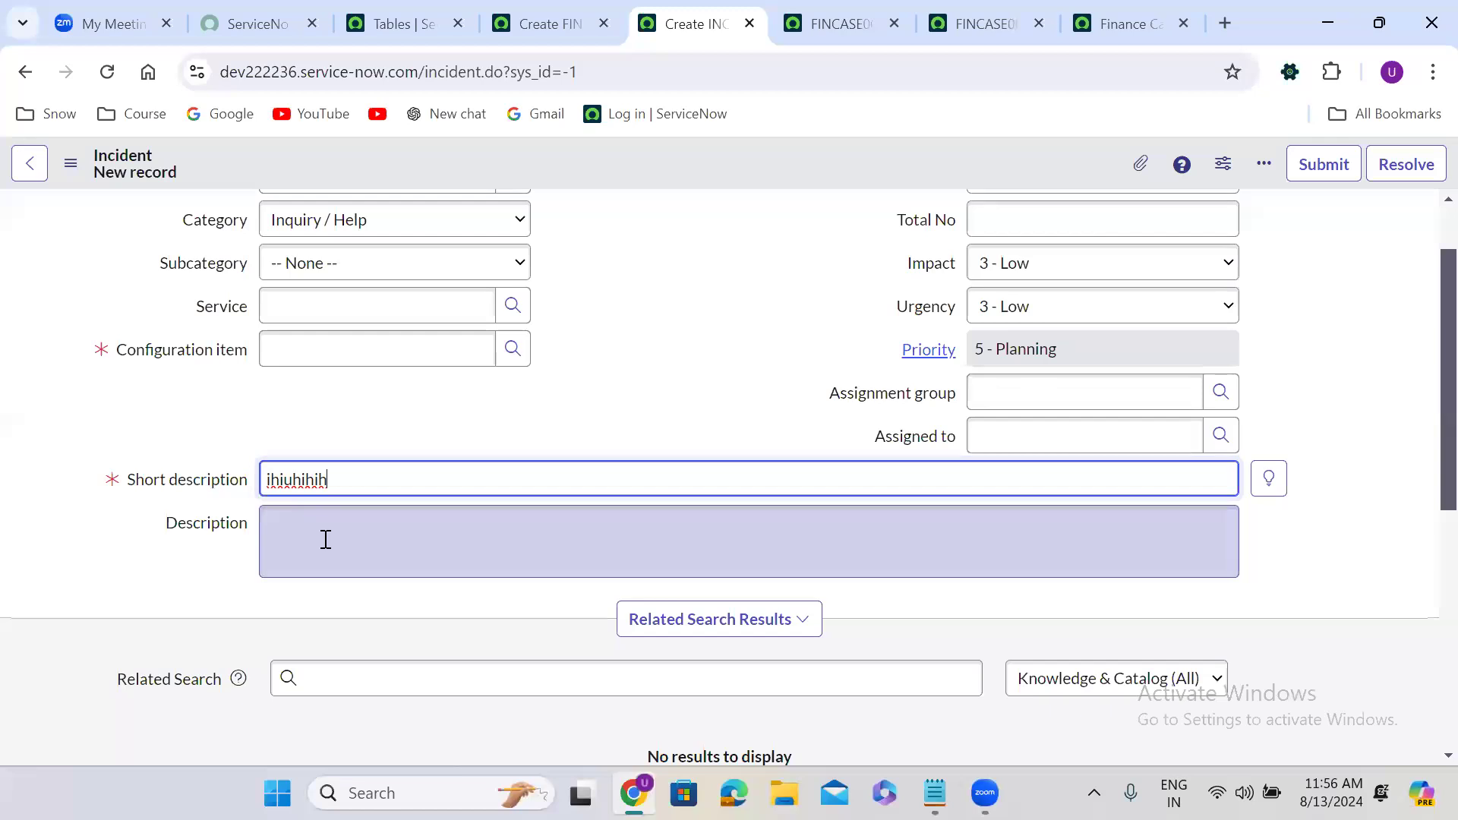
click(326, 539)
text(nkkjkjkj)
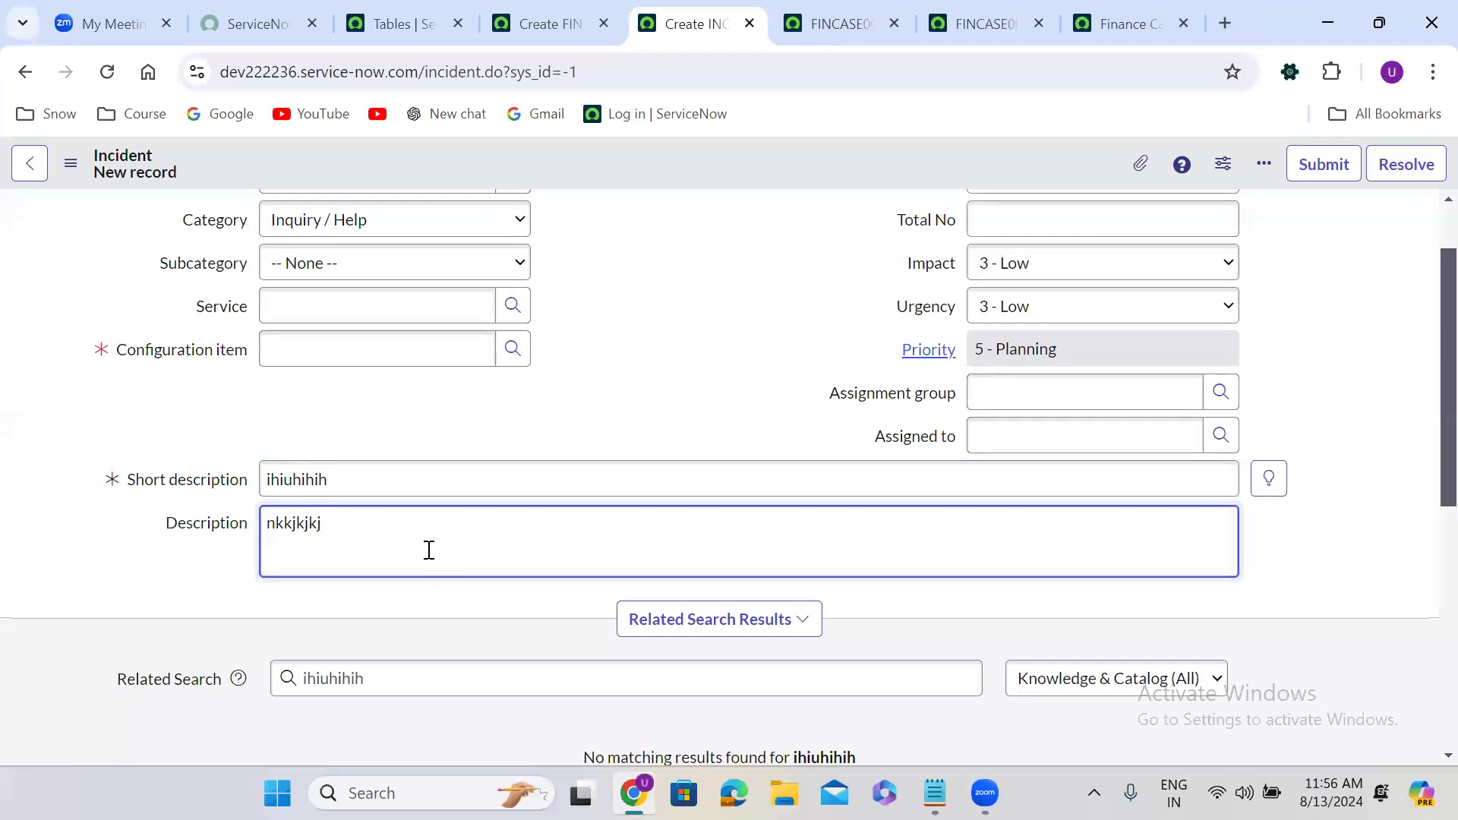
View the Related Records, Resolution Information, Aadhar Details and Notes sections.
scroll(472, 597, down, 7)
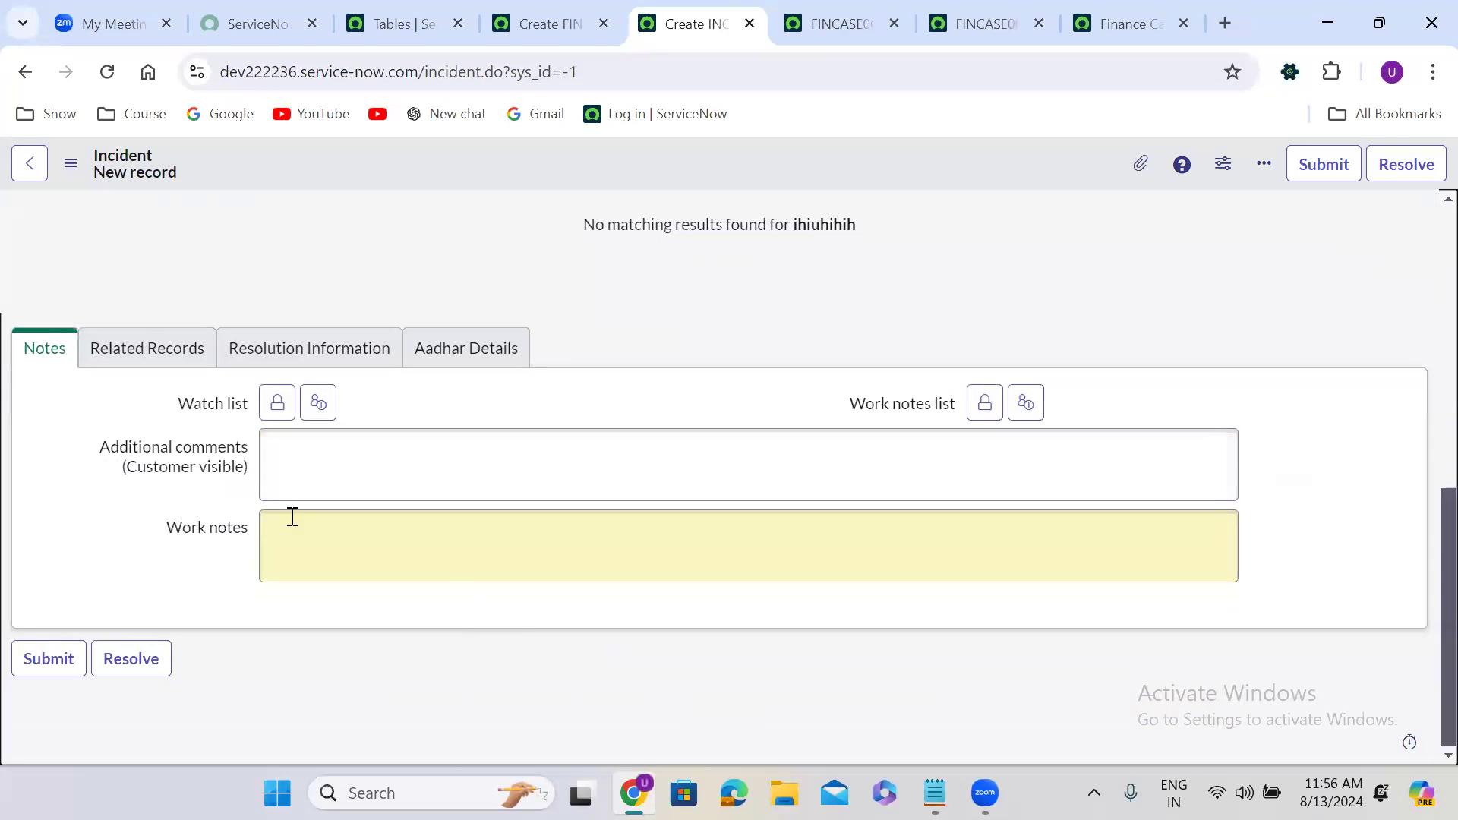
click(140, 347)
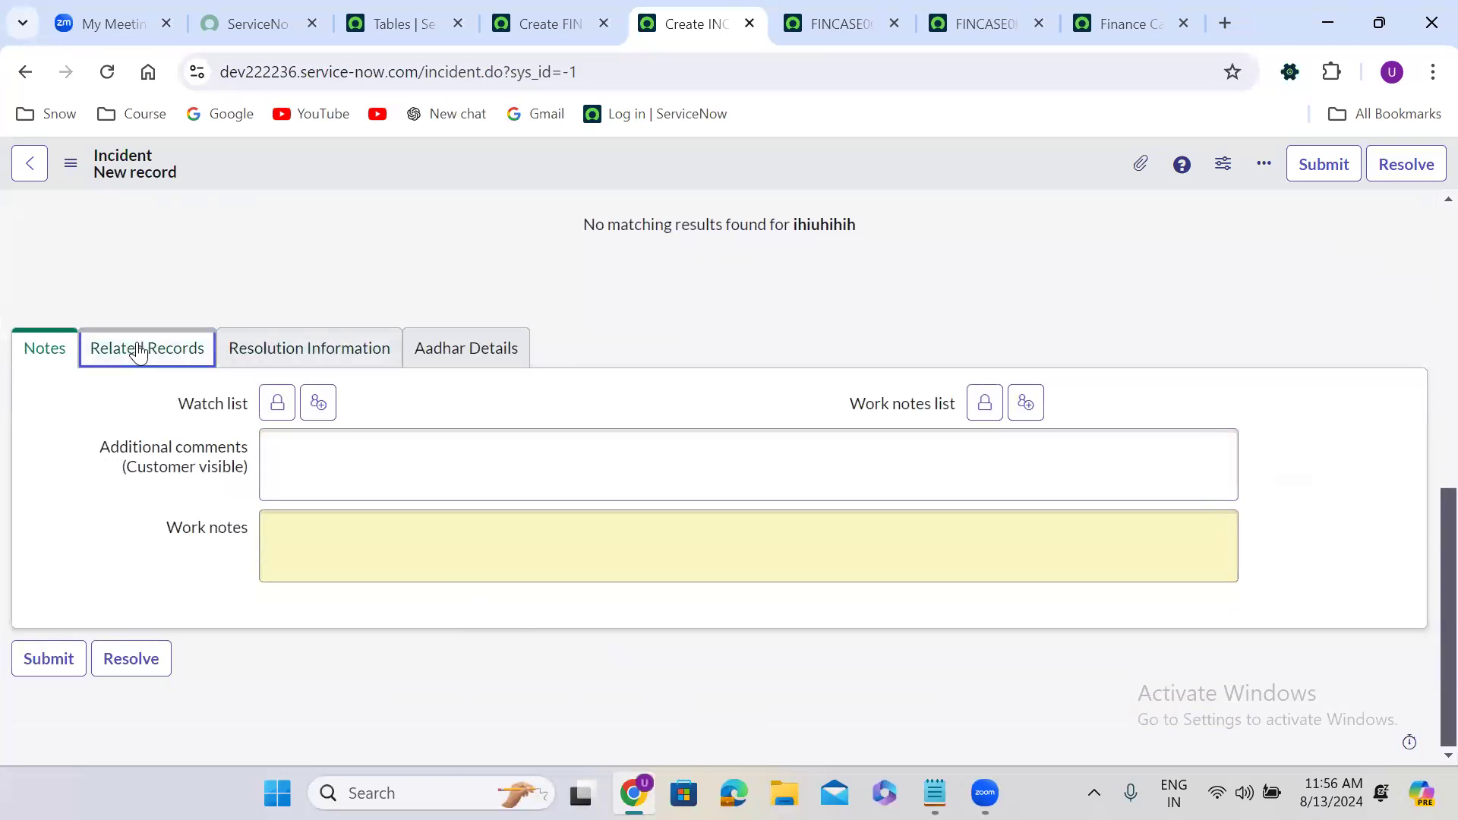
click(287, 476)
click(485, 493)
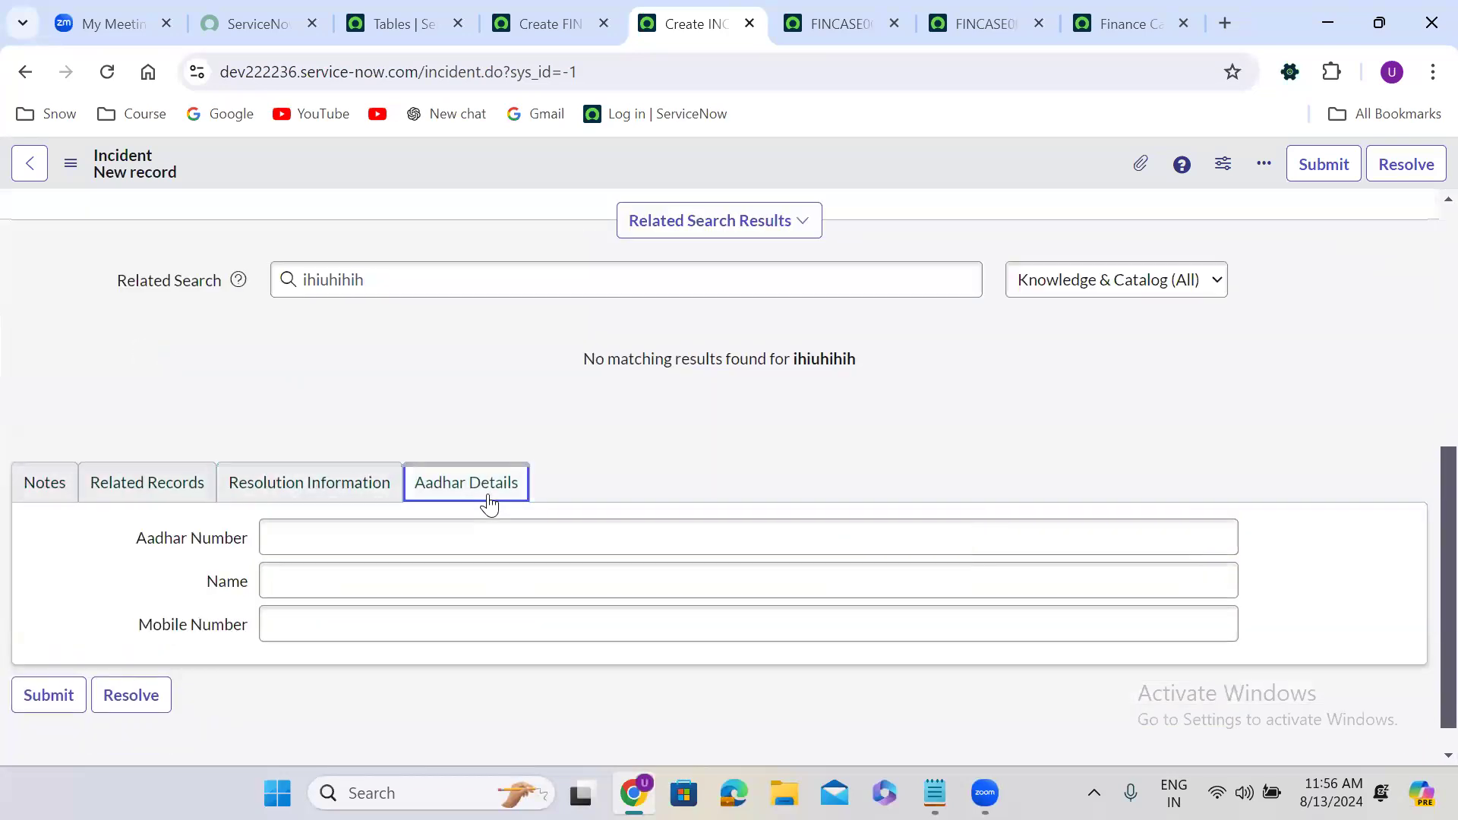
click(55, 490)
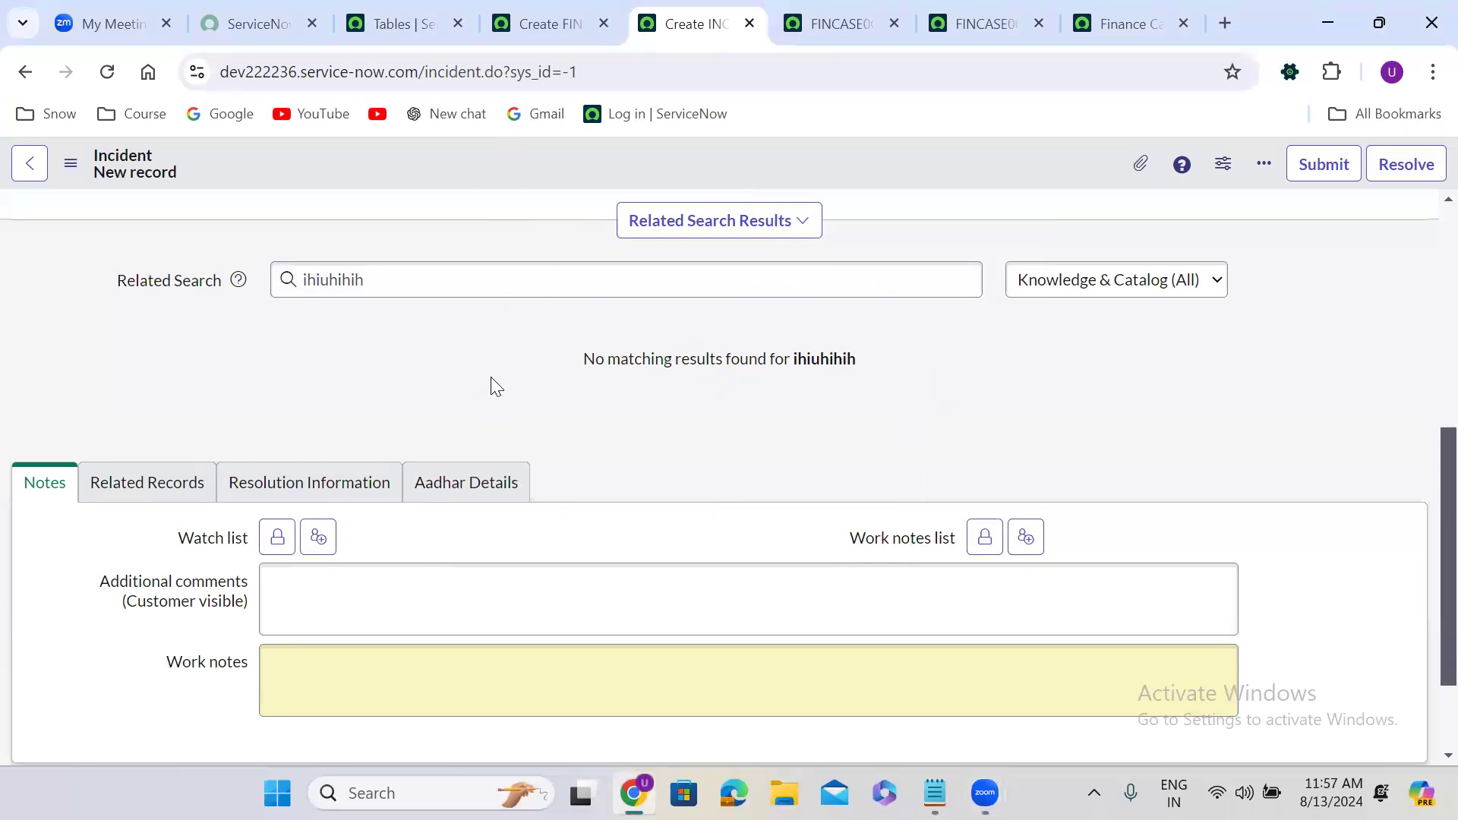
scroll(491, 377, up, 6)
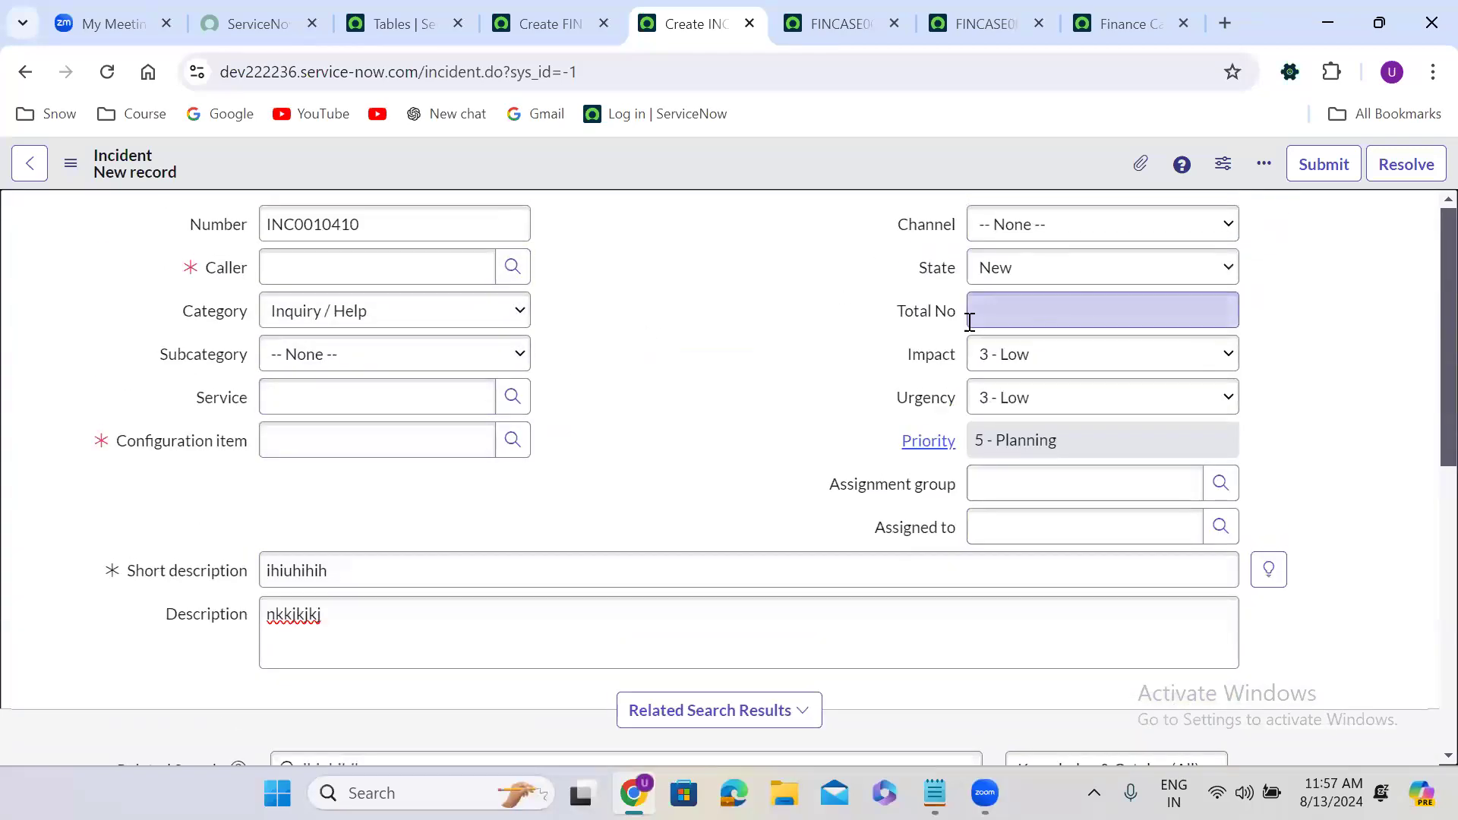
Remove the Total No field from the Incident form layout in Form Builder and save.
right_click(642, 171)
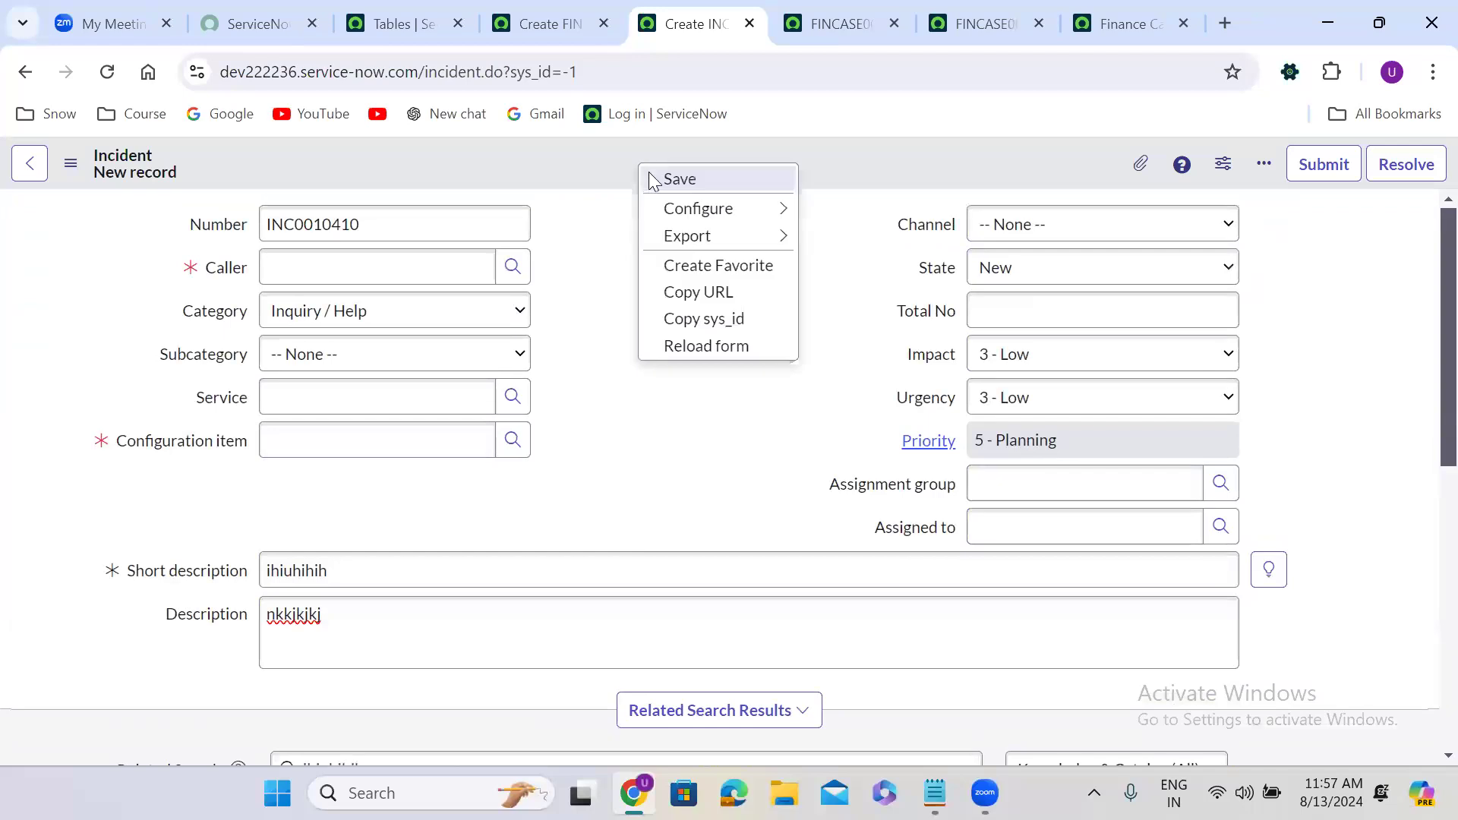
mouse_move(759, 208)
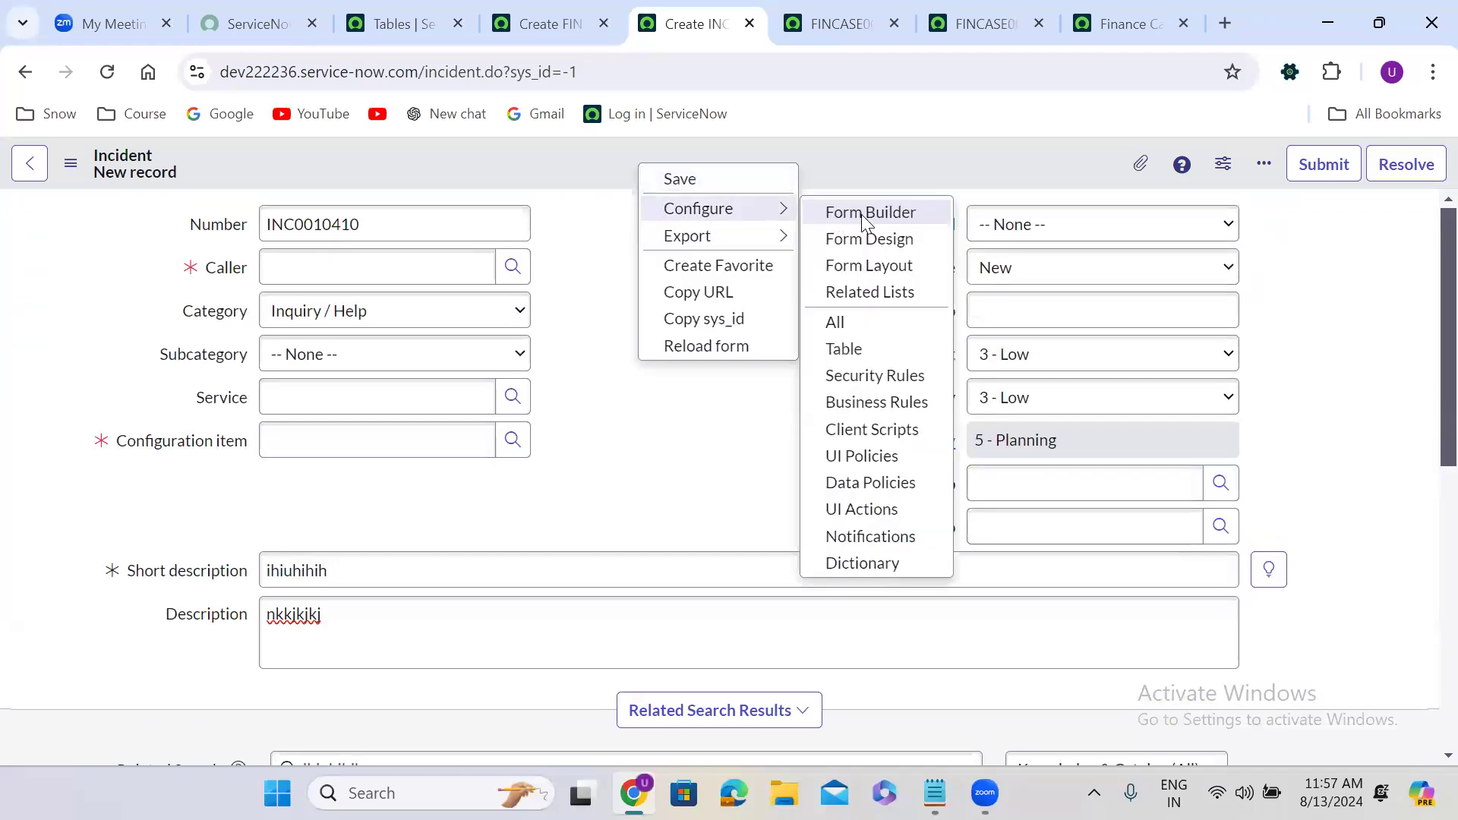
click(865, 216)
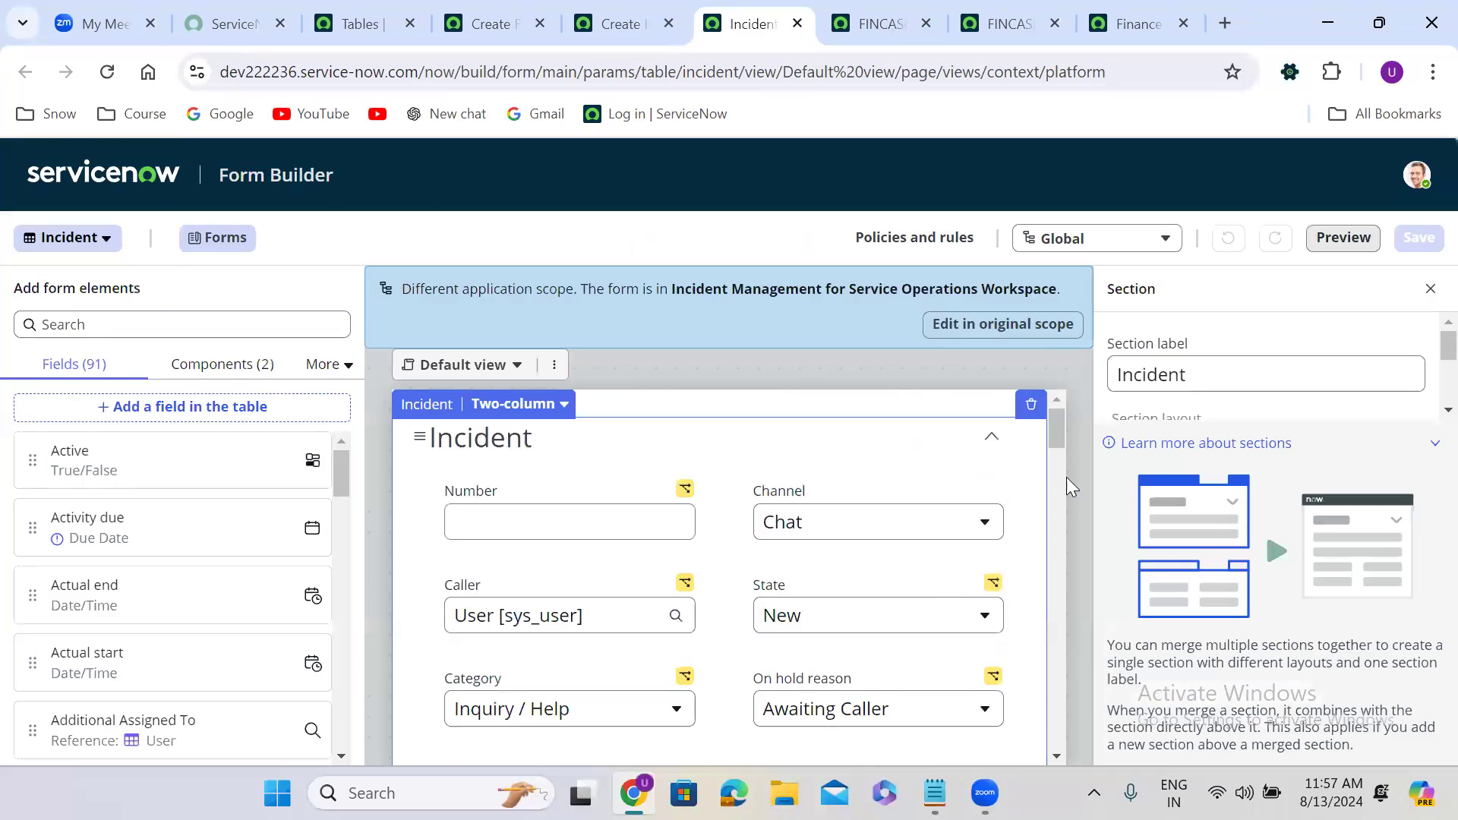
drag(1056, 428, 1057, 456)
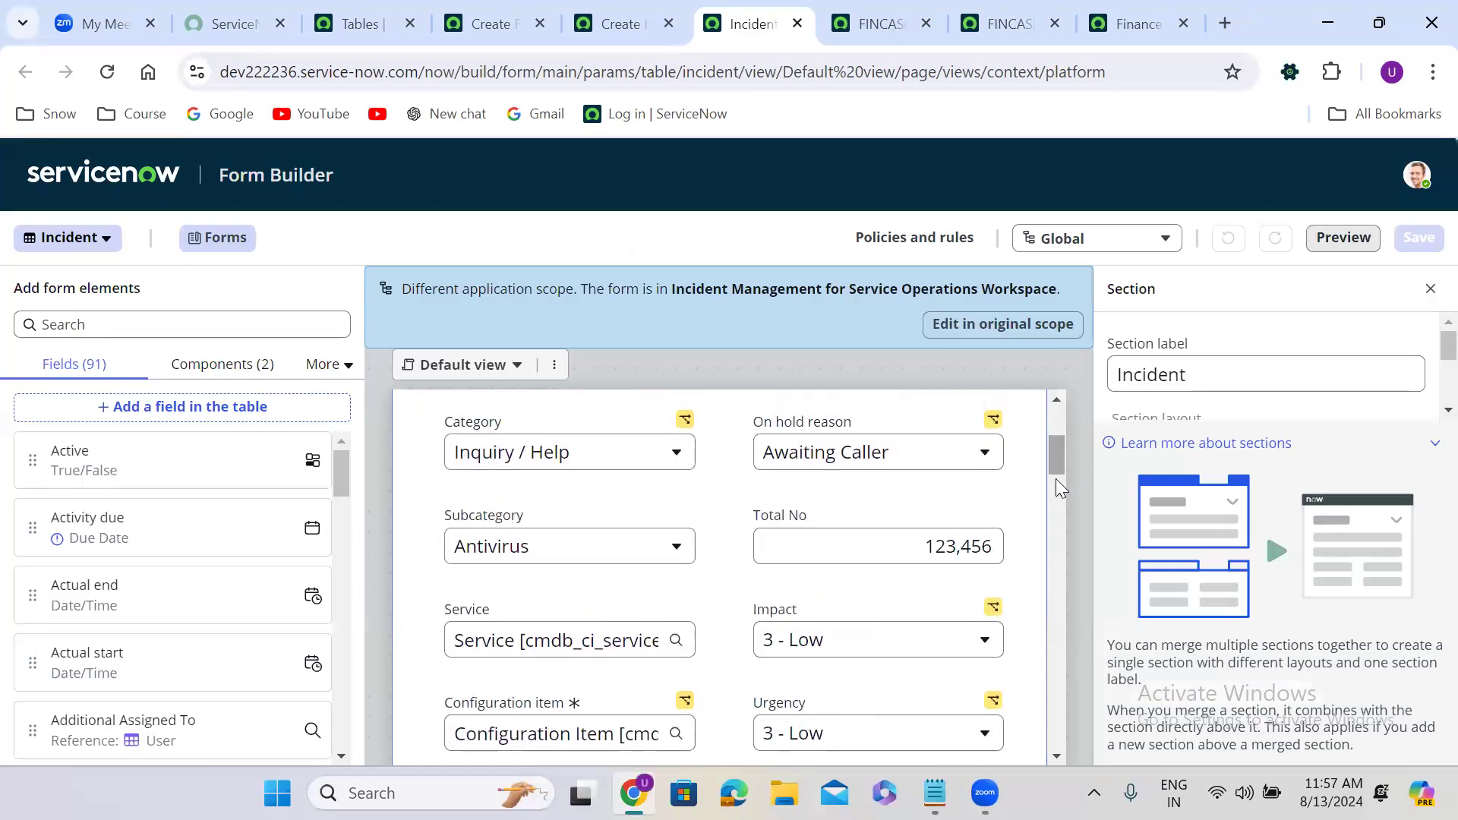
click(1018, 535)
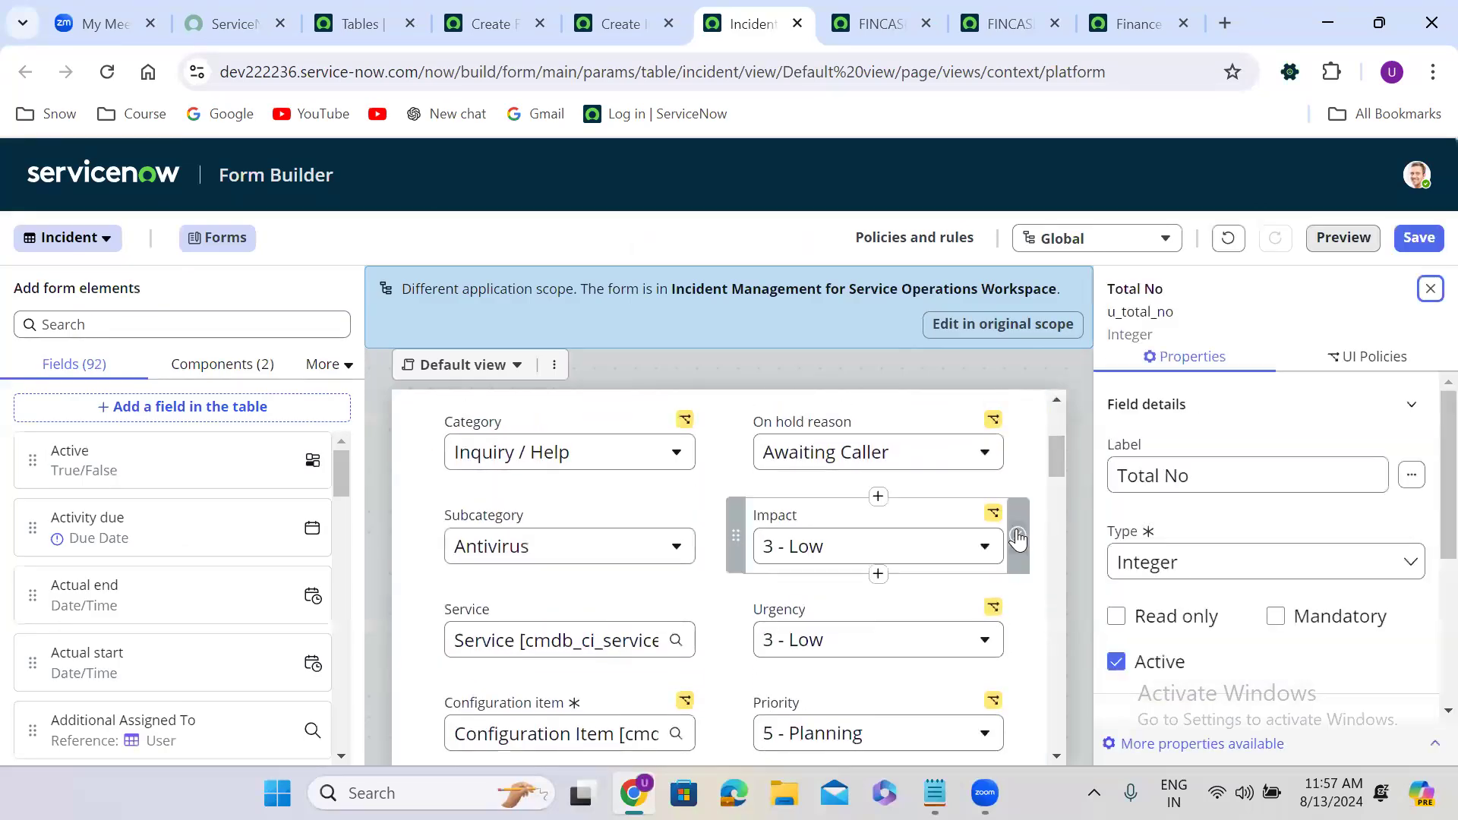
click(1417, 237)
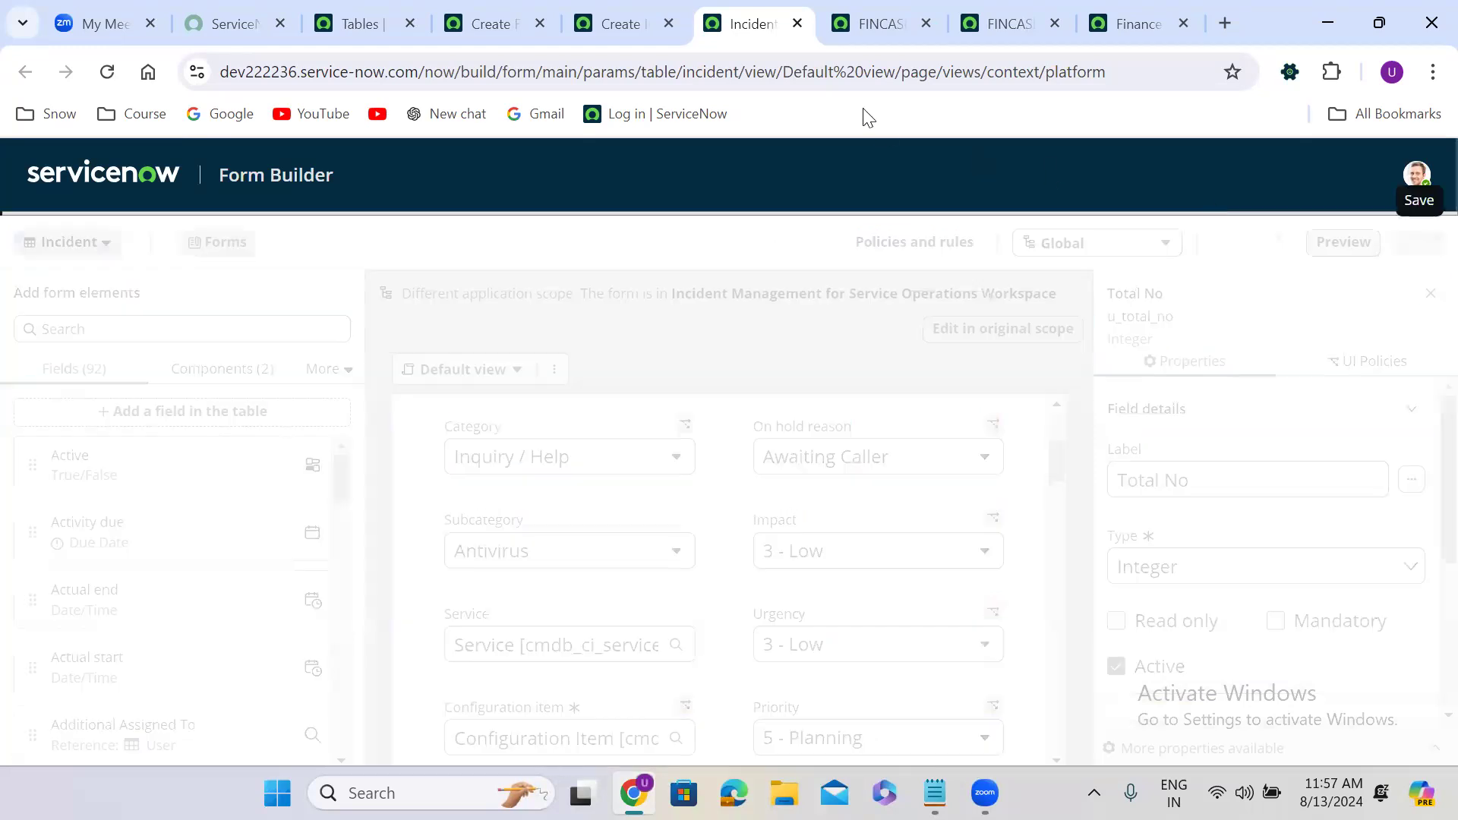
click(602, 23)
Reload the new Incident form, now INC0010411 without the Total No field.
key(ctrl+r)
click(844, 230)
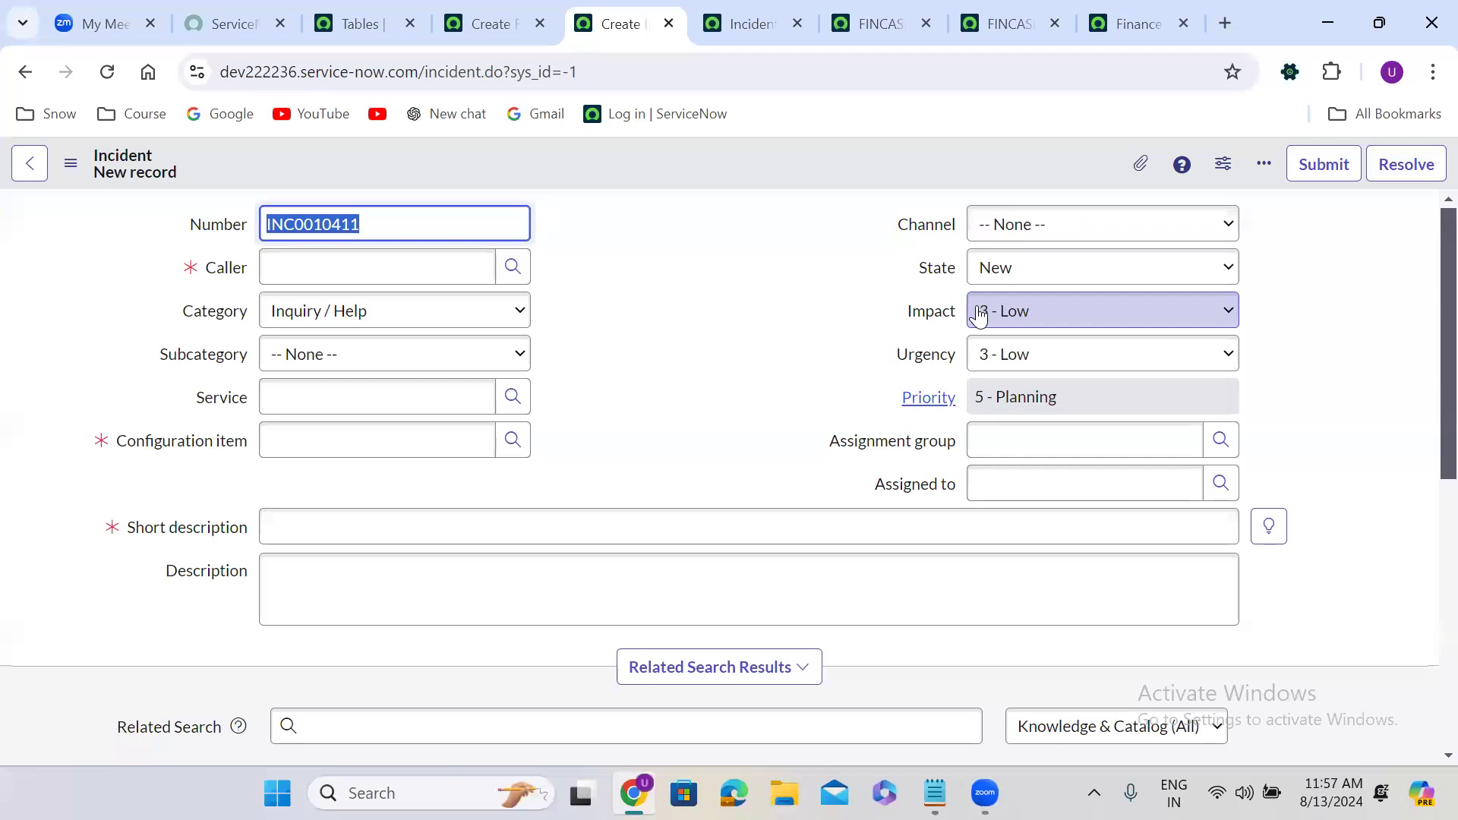
click(626, 259)
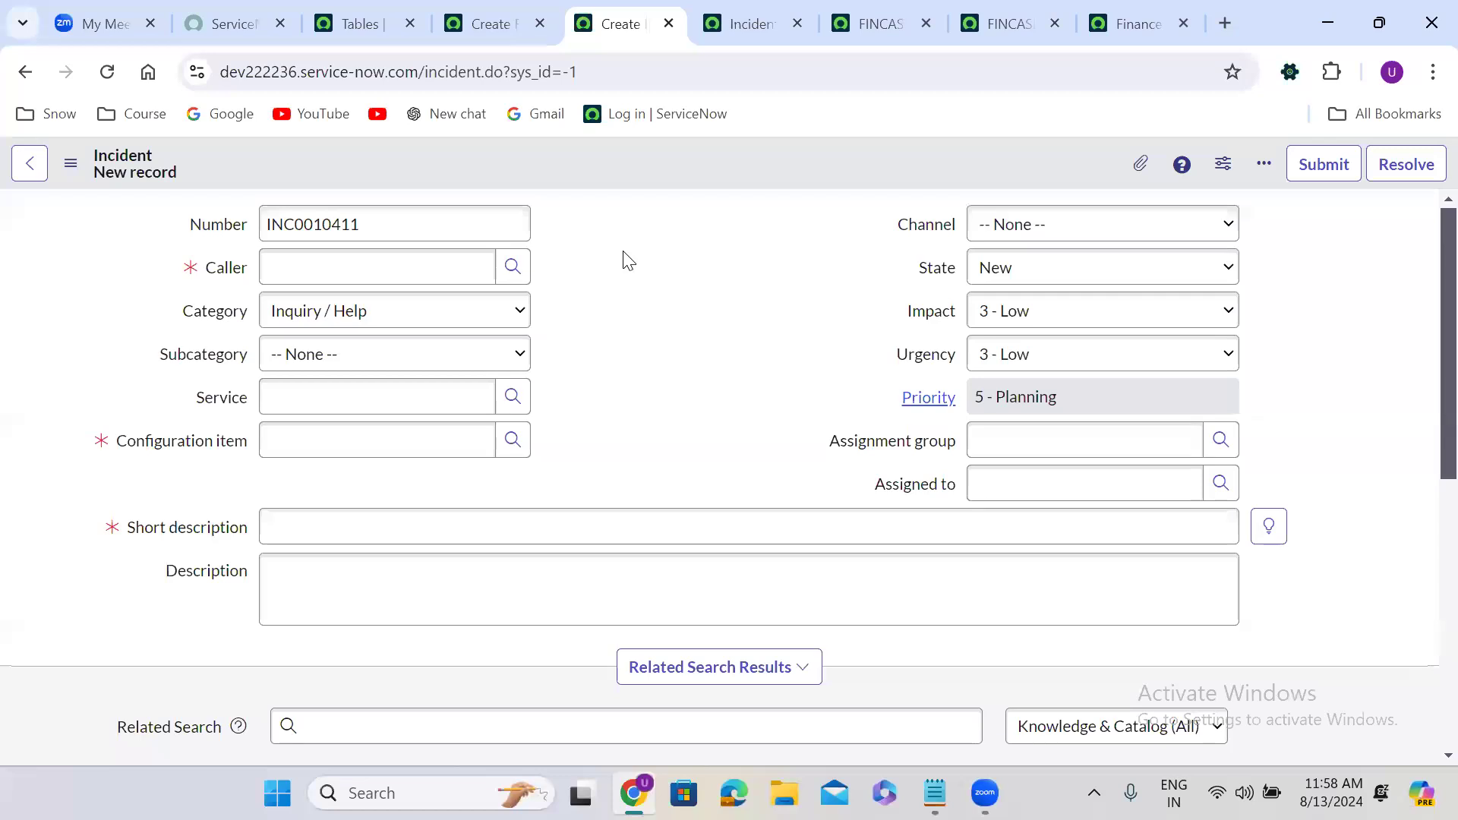
click(363, 20)
Filter the navigator with 'user ad', open Users, and start a new User record.
click(123, 169)
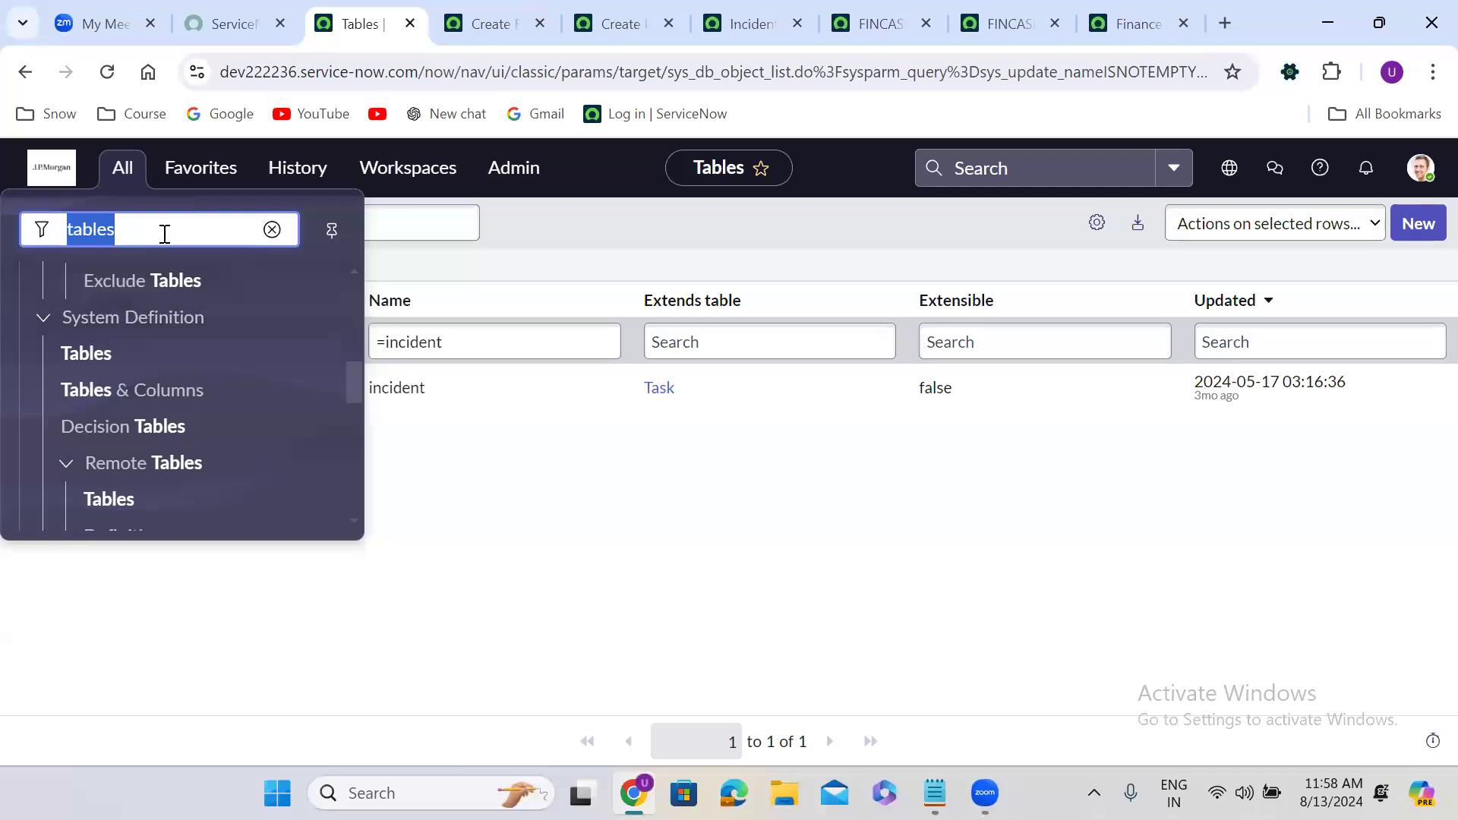
text(user ad)
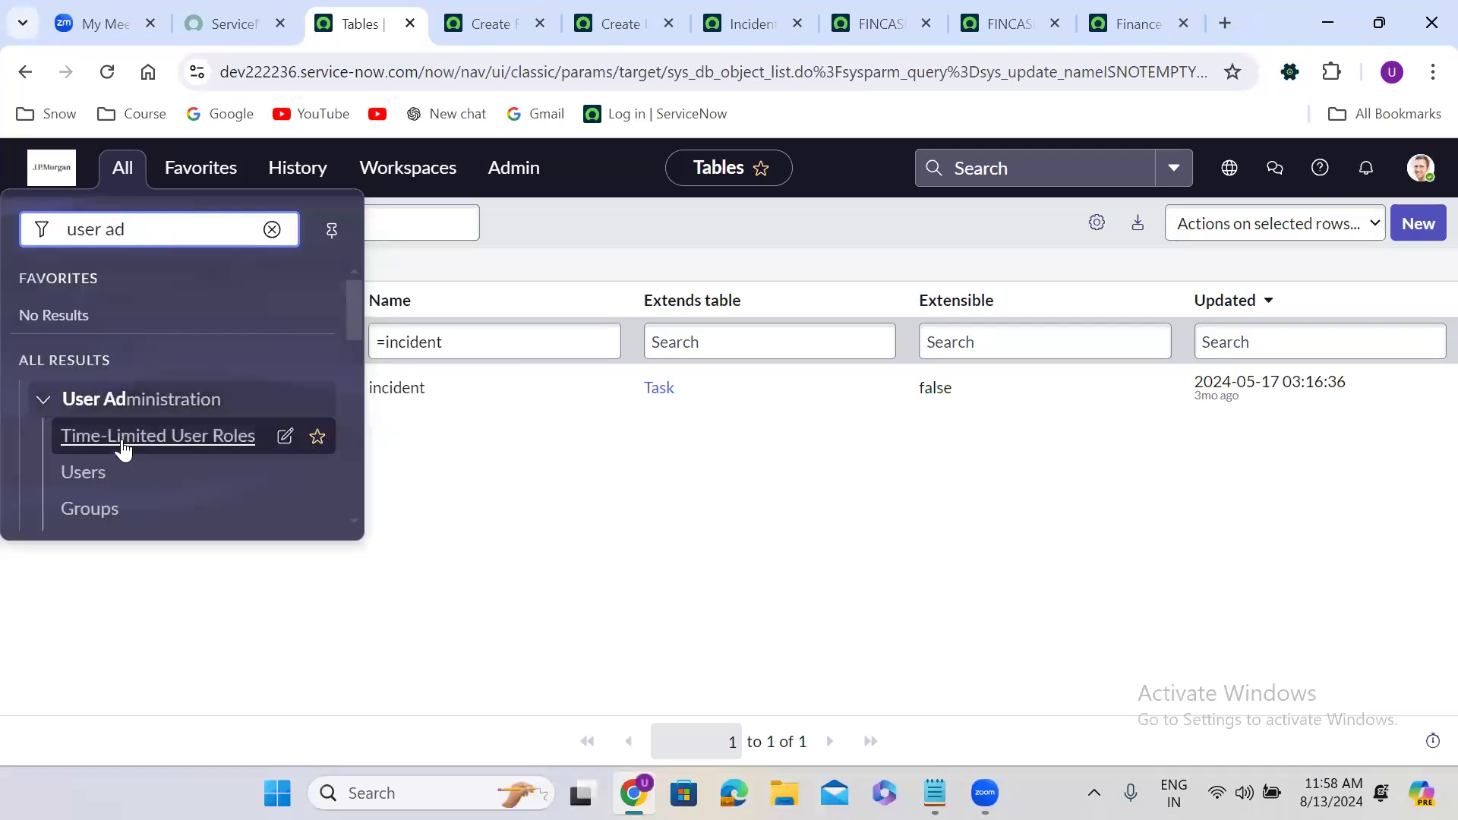
click(92, 477)
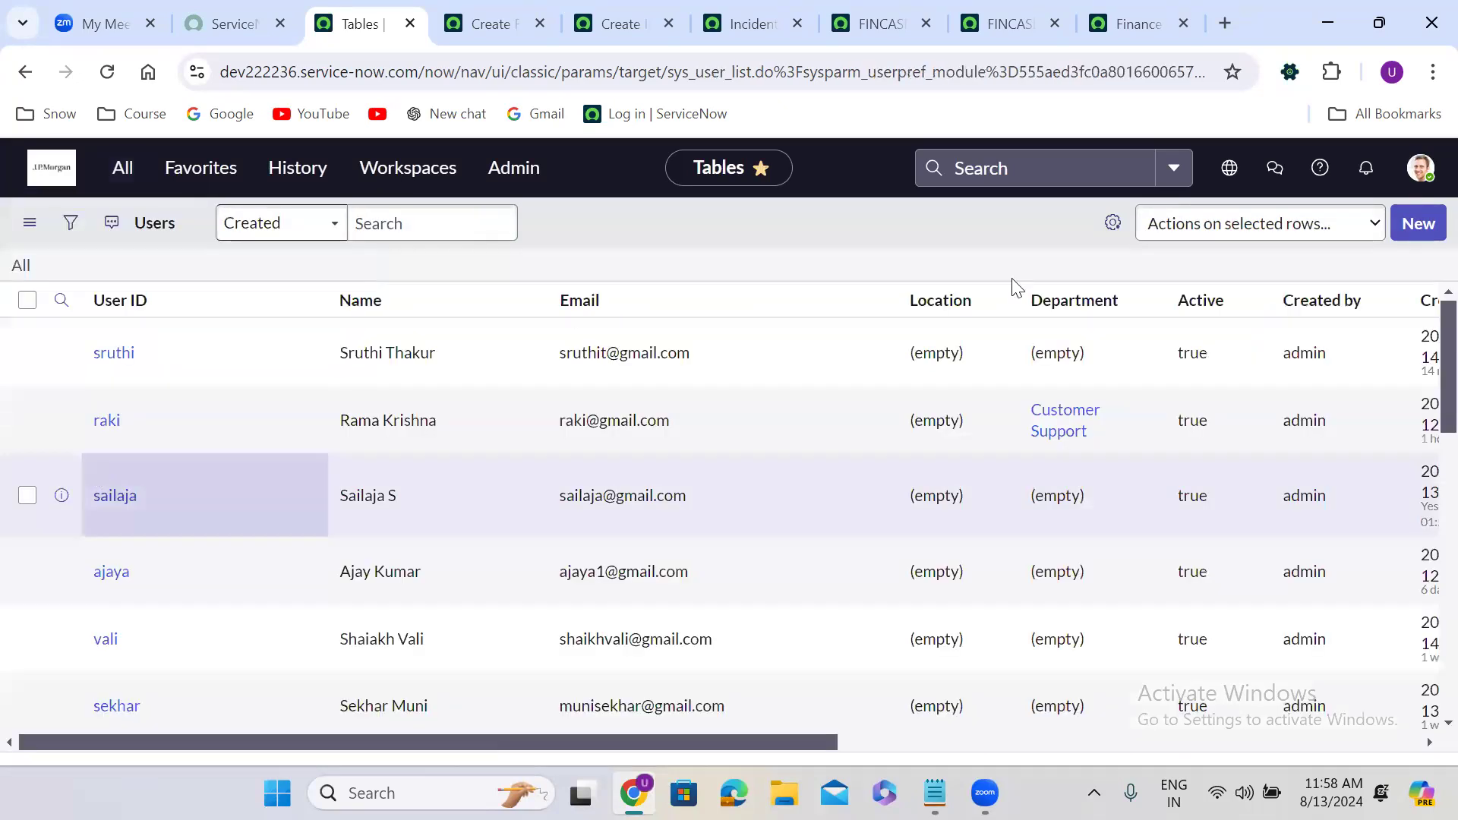
click(1408, 227)
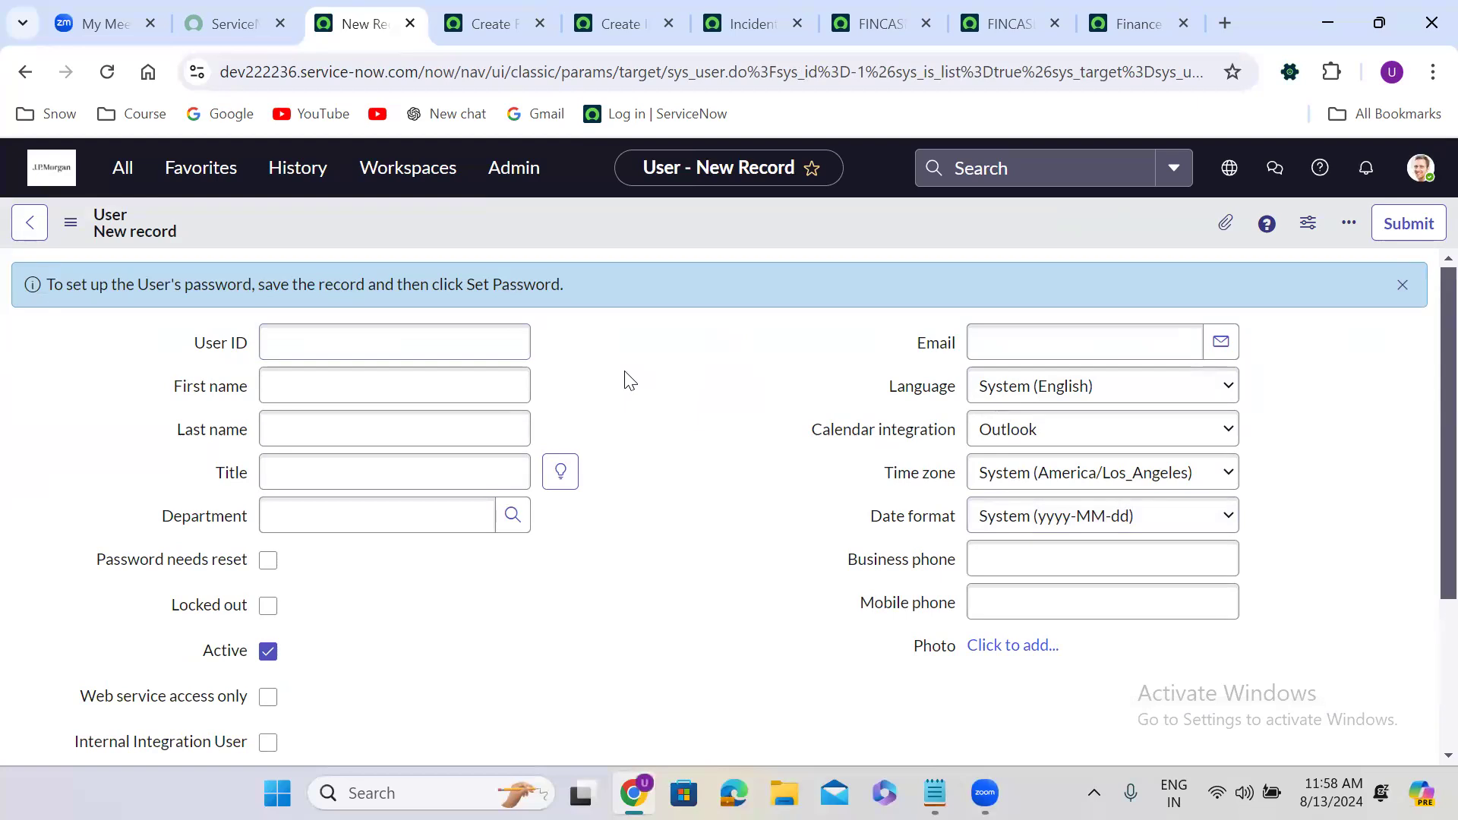
Open the User table definition (sys_user, 63 columns) from the form menu, then the application navigator.
right_click(511, 220)
mouse_move(642, 268)
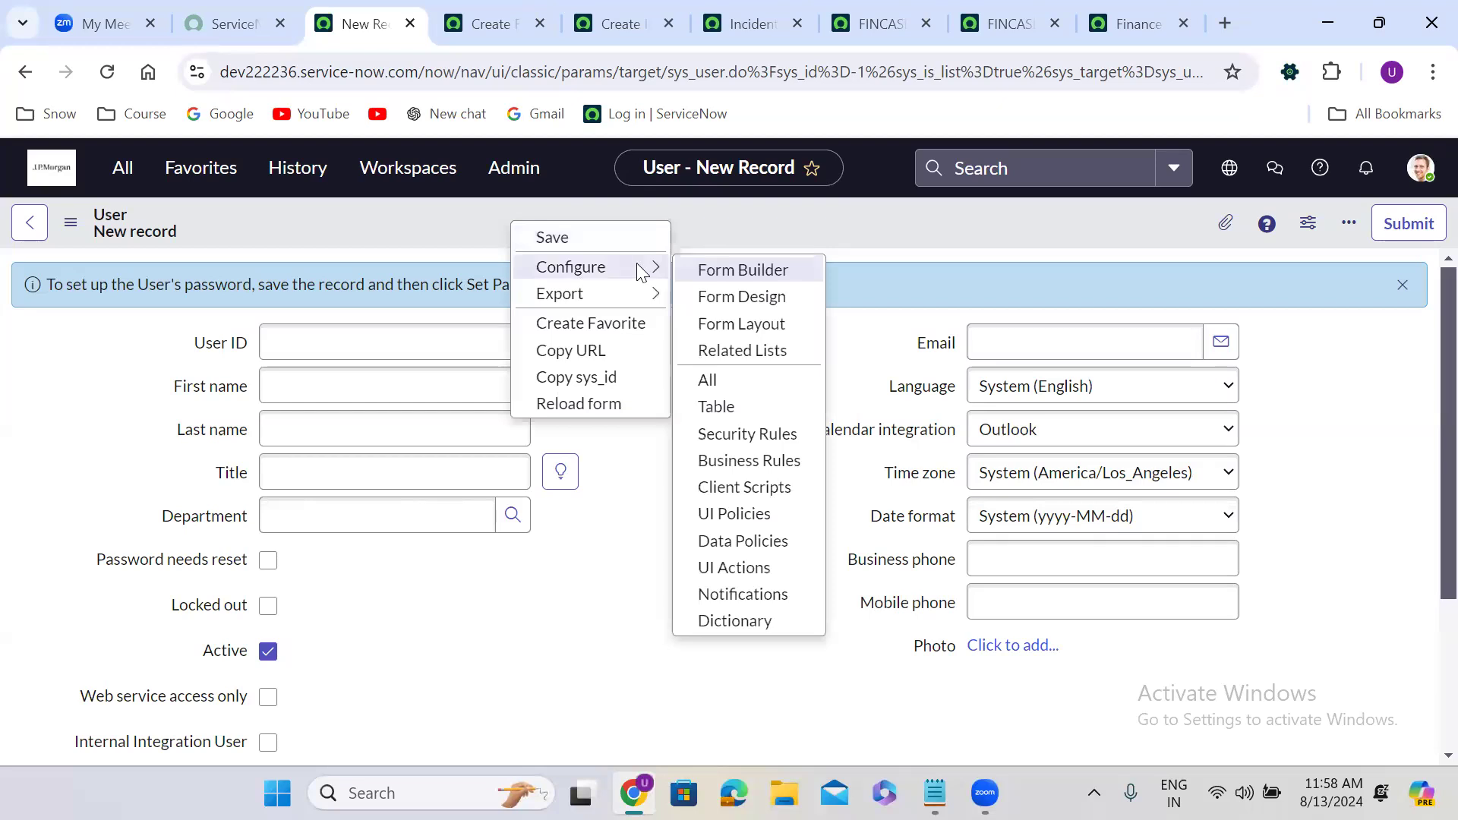
click(714, 407)
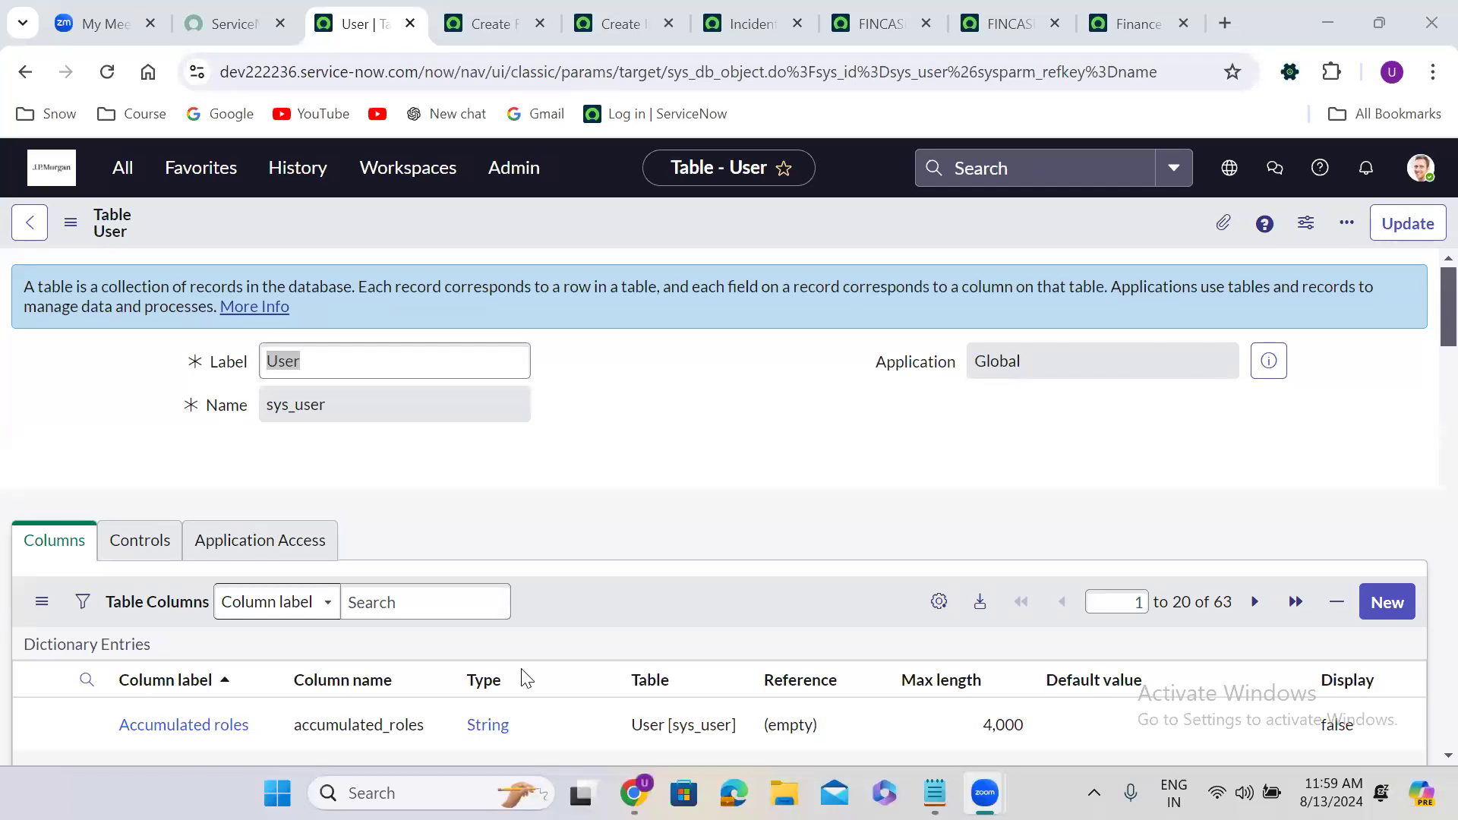
click(657, 353)
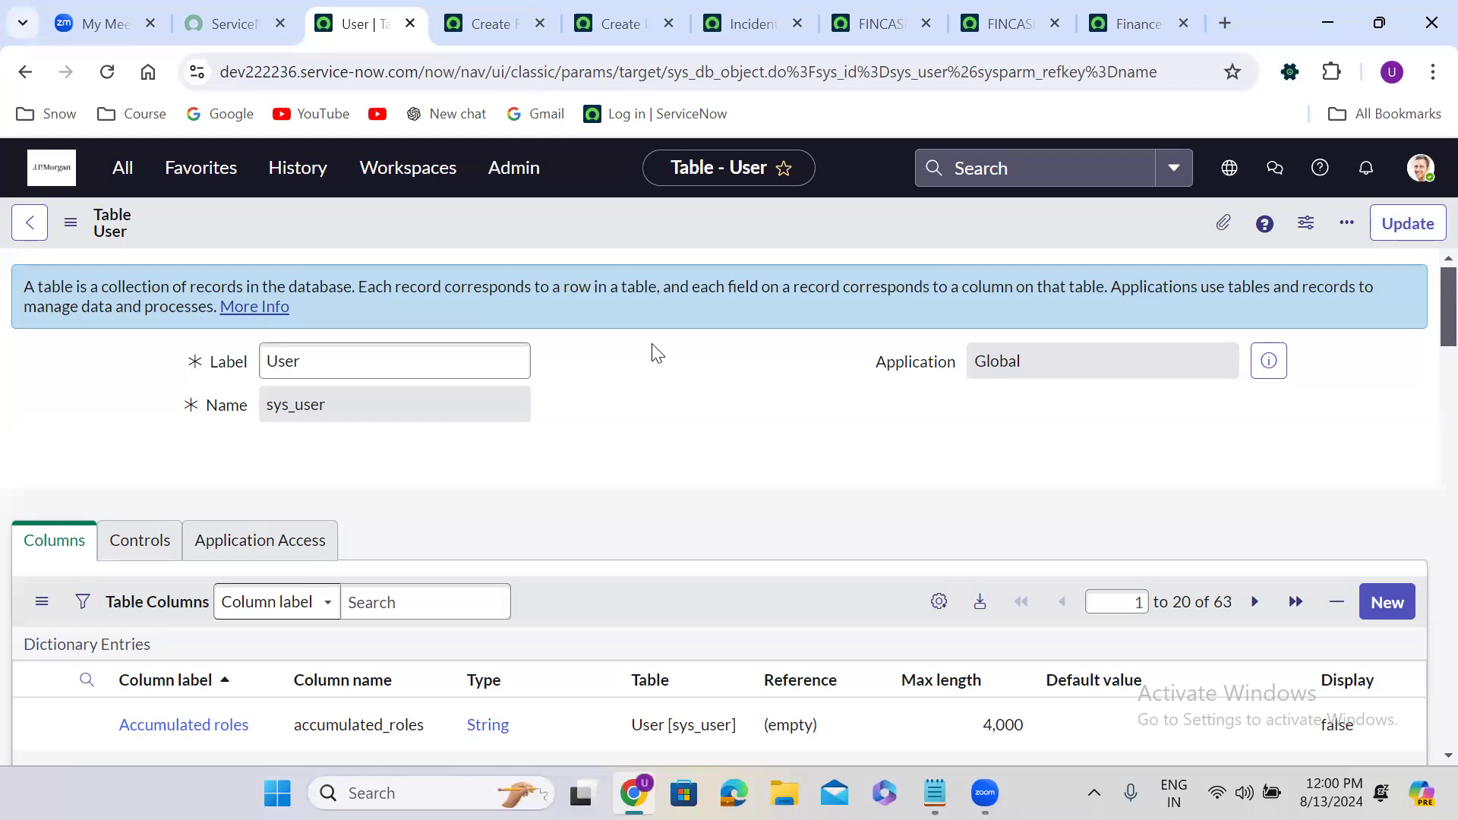
click(121, 175)
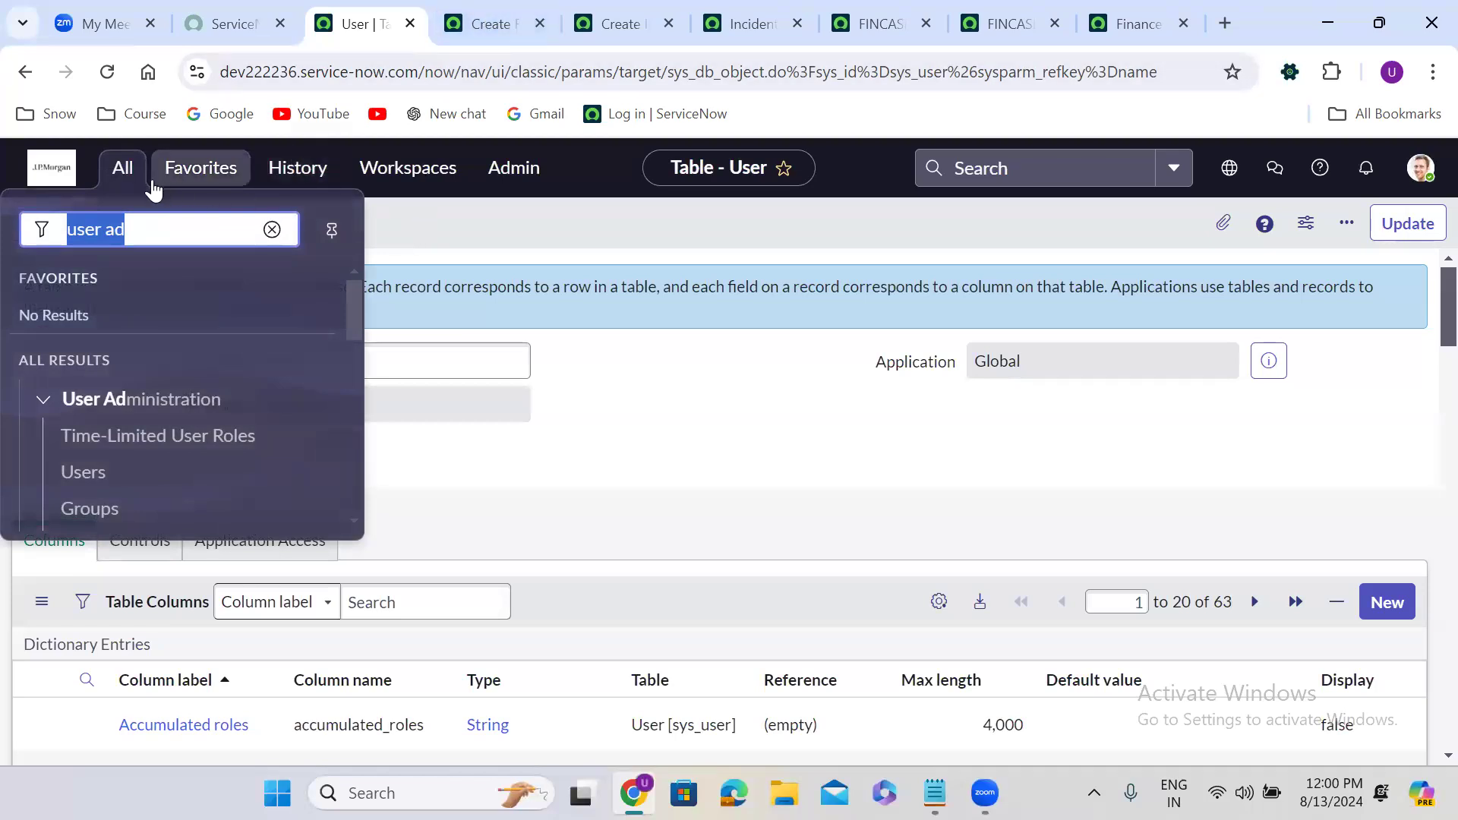
Filter the System Definition > Tables list to the sys_choice table.
text(tables)
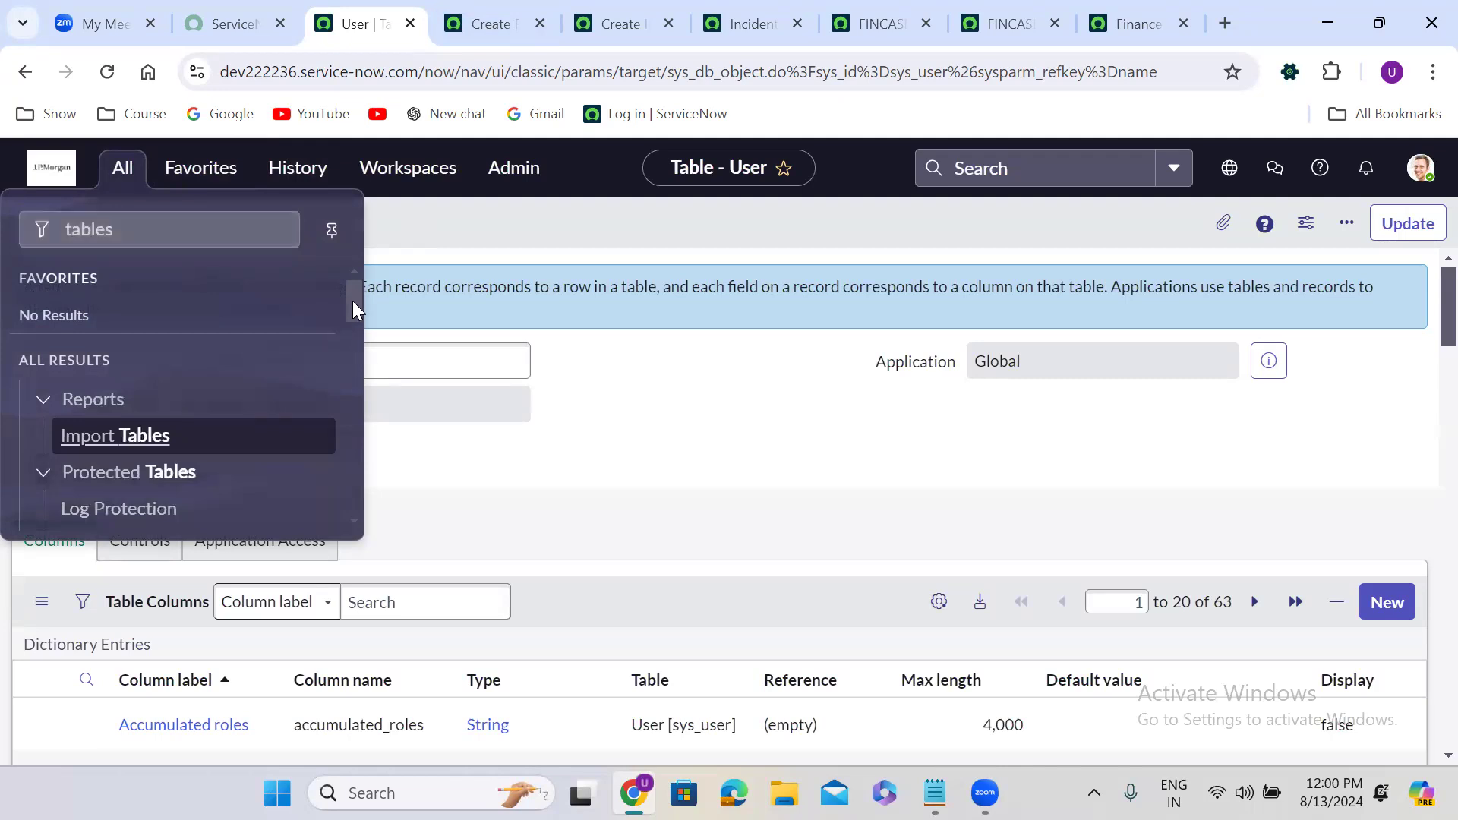
drag(352, 300, 357, 385)
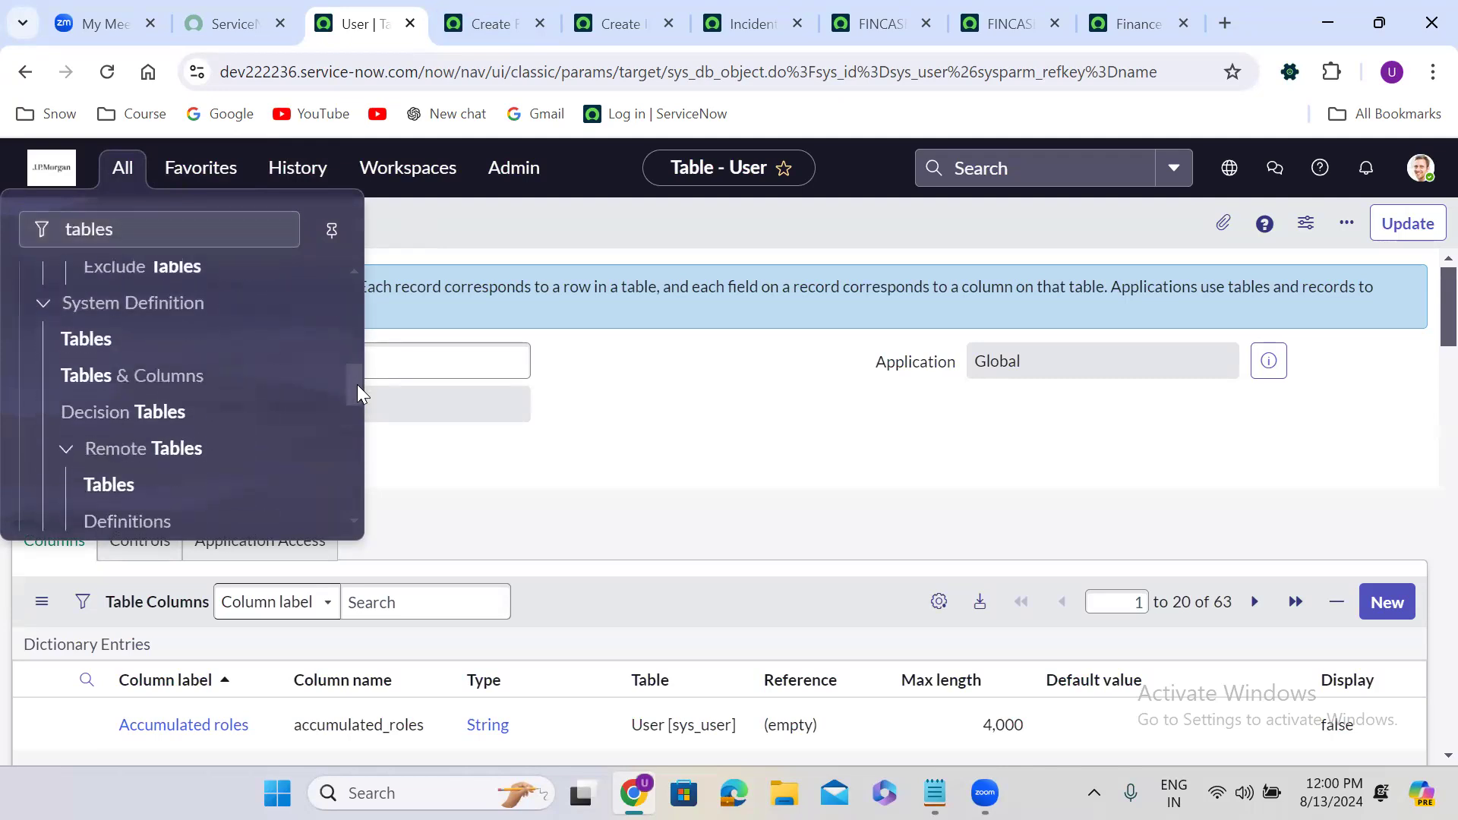
click(84, 339)
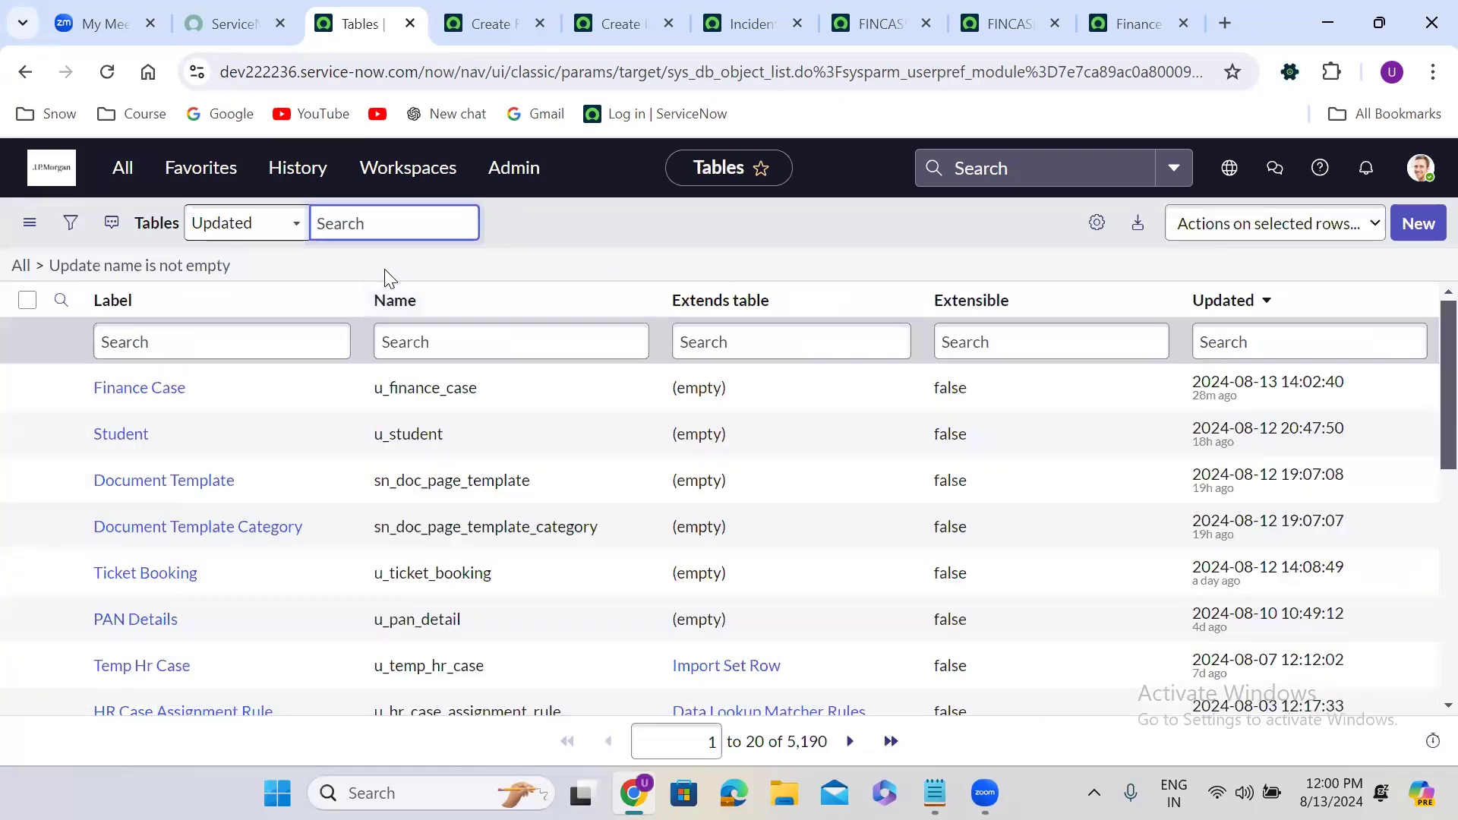
click(420, 345)
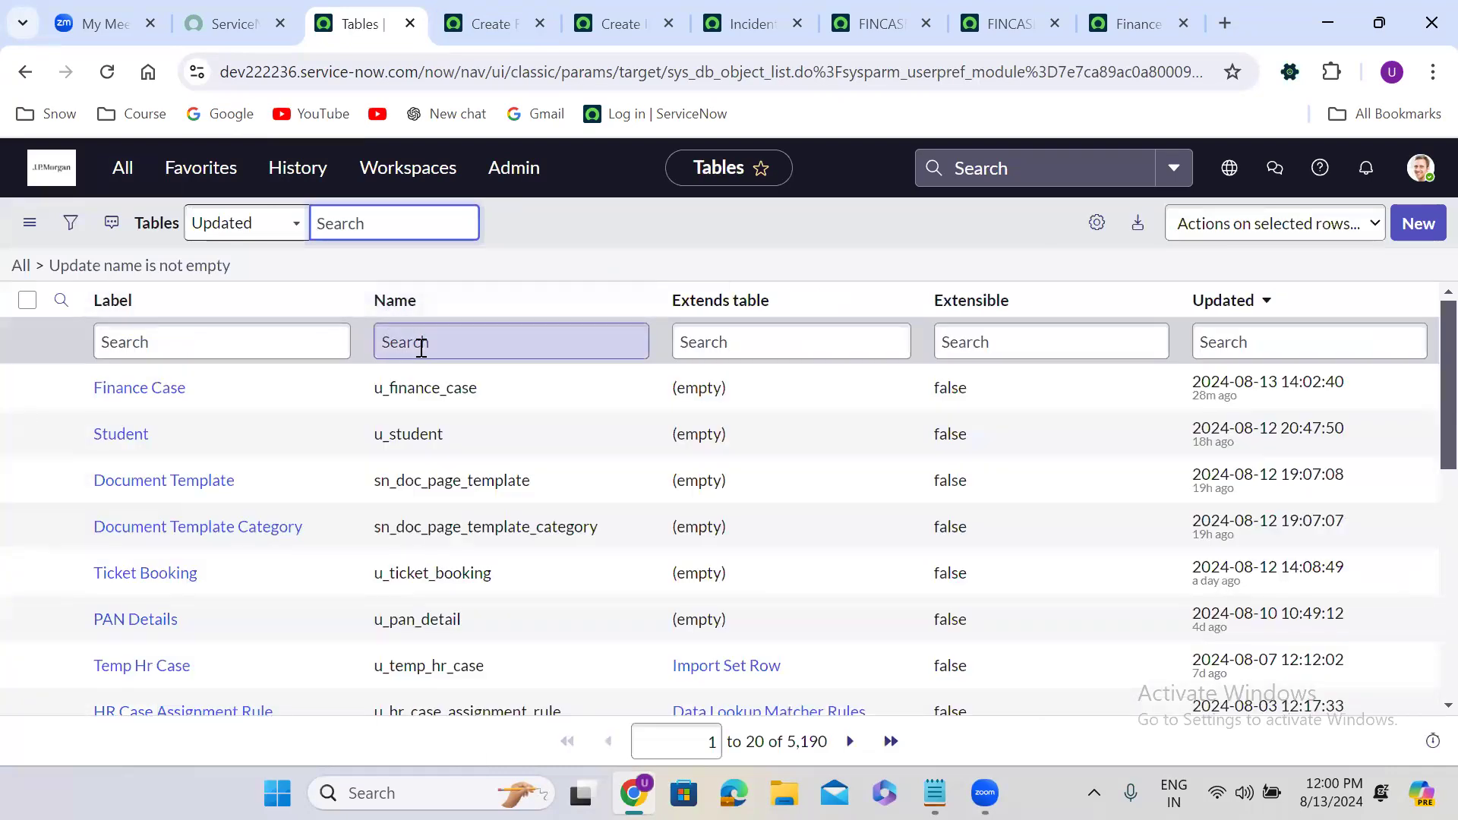
text(sys_)
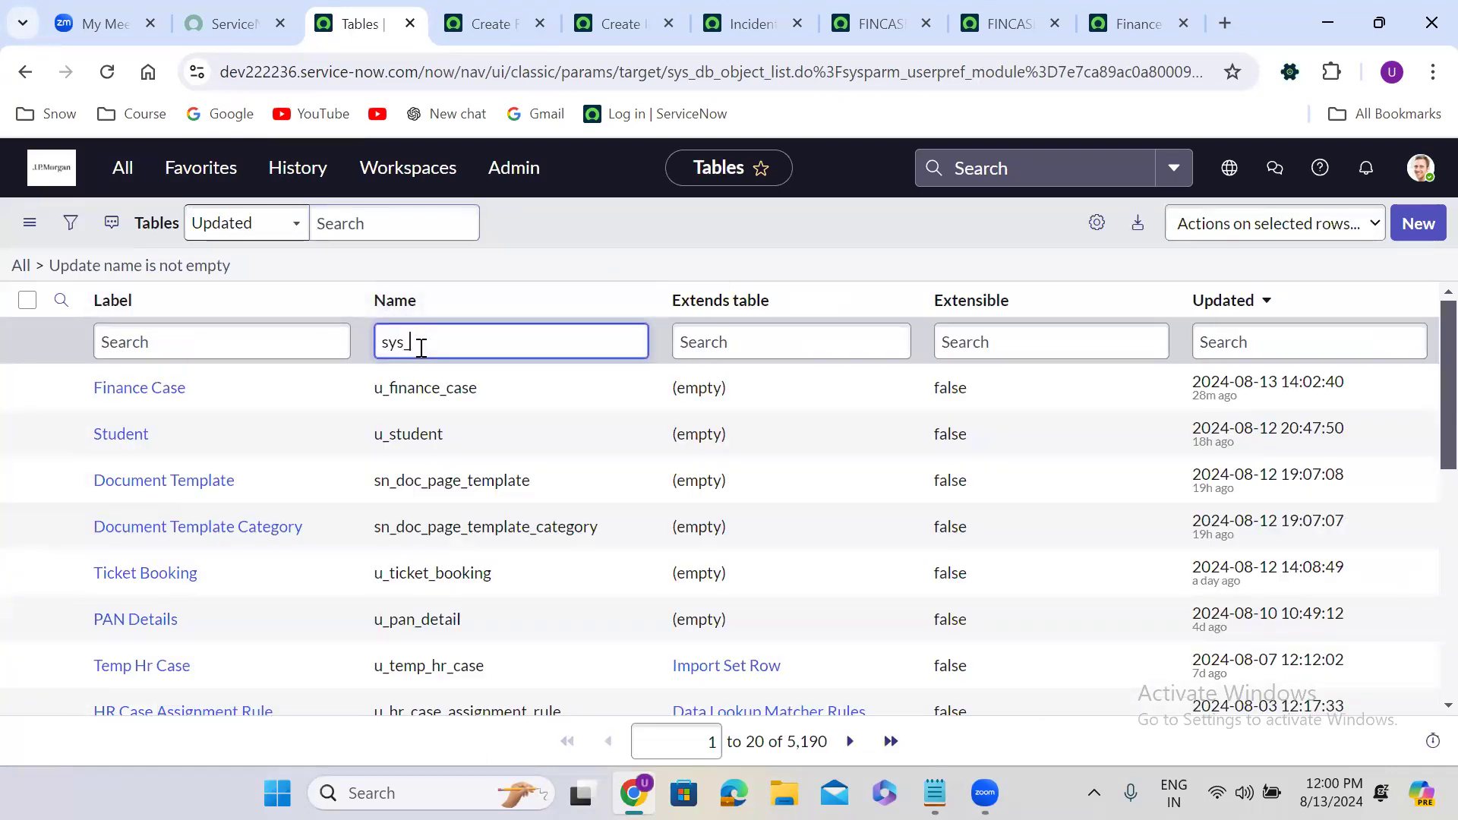
text(choice)
key(Return)
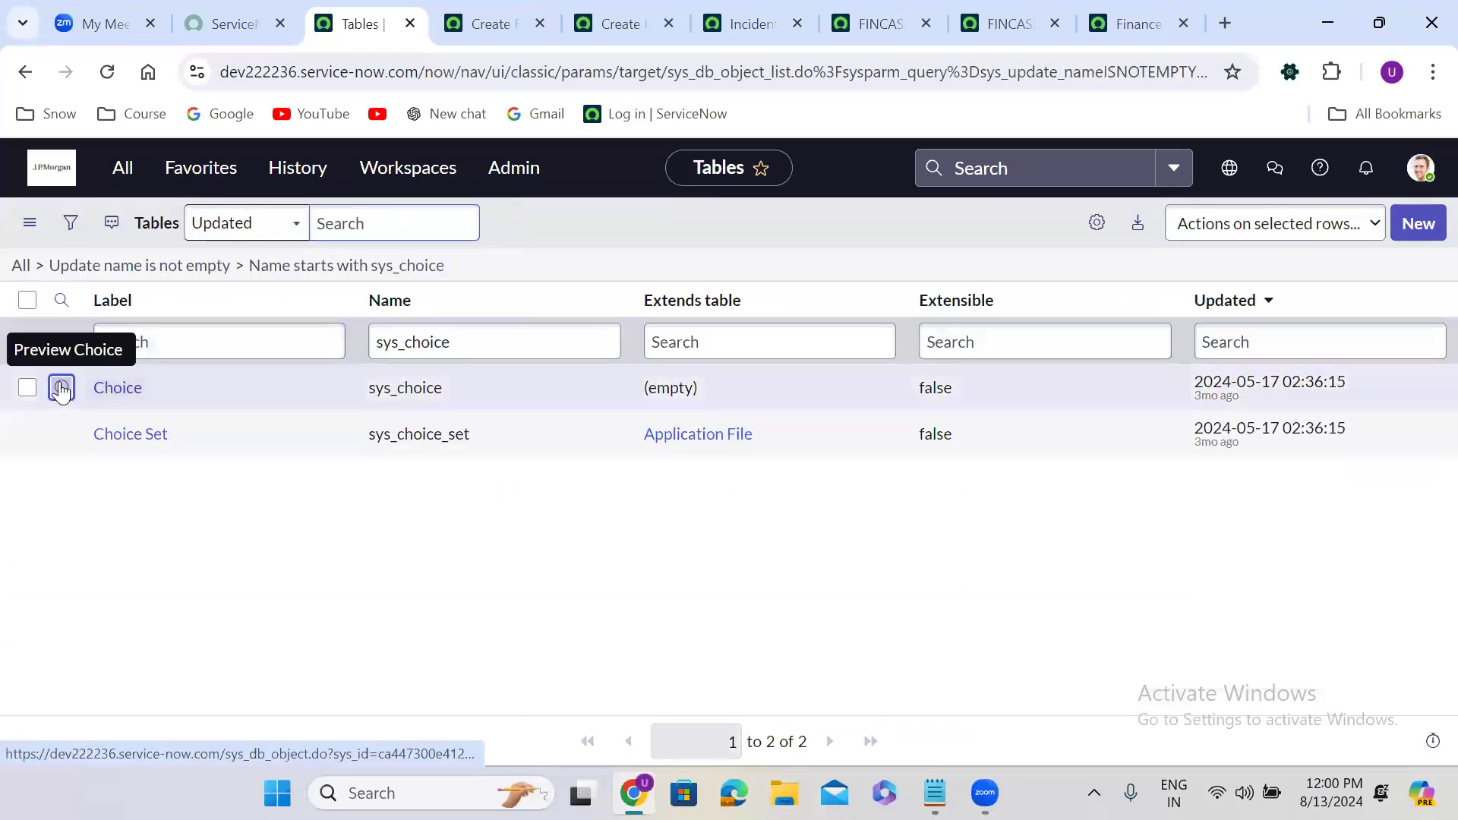
Open the Choice table definition in a new tab and show its 99,020 records.
right_click(62, 386)
click(118, 410)
click(443, 18)
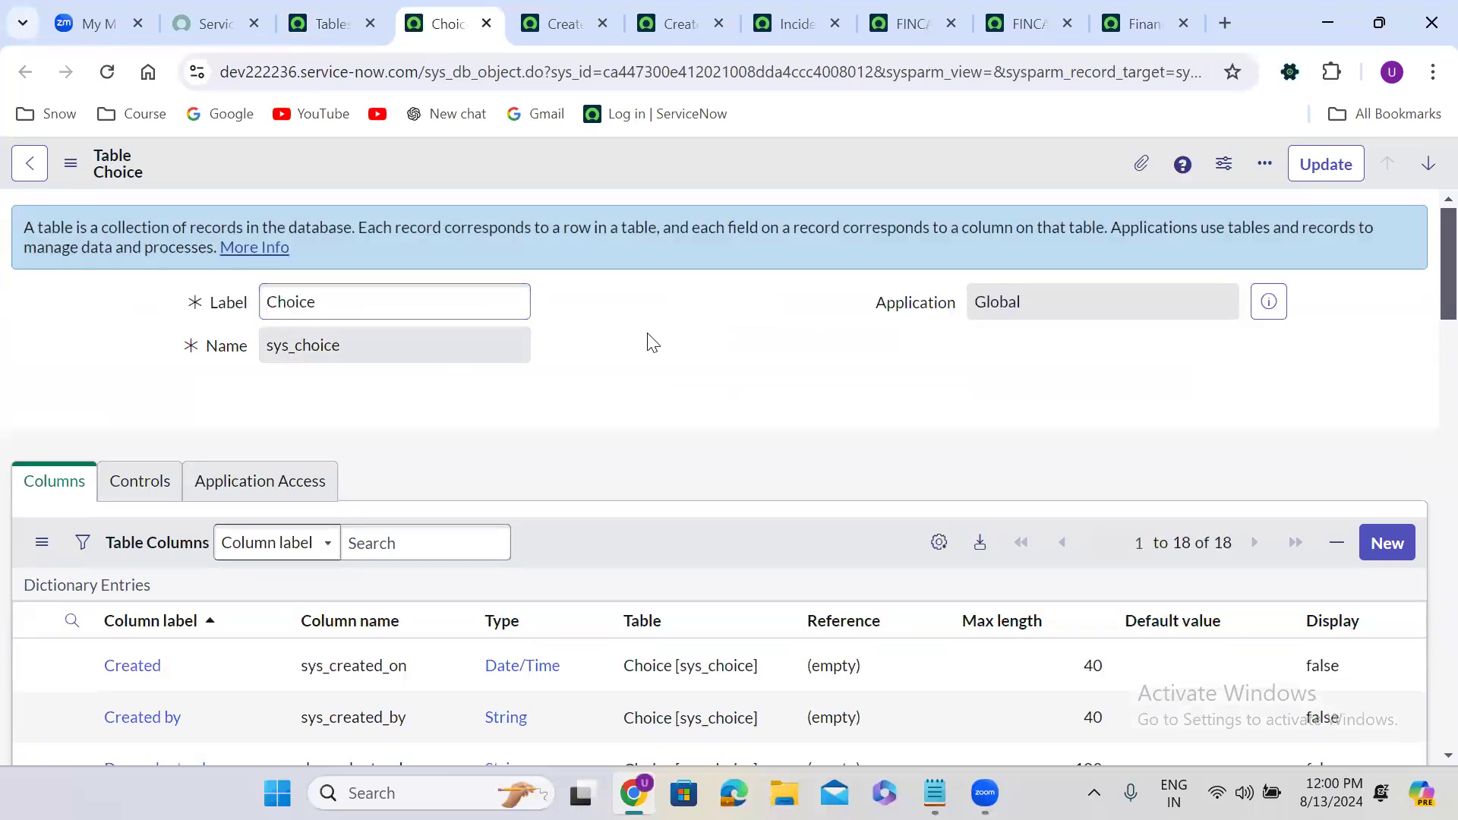
scroll(651, 342, down, 15)
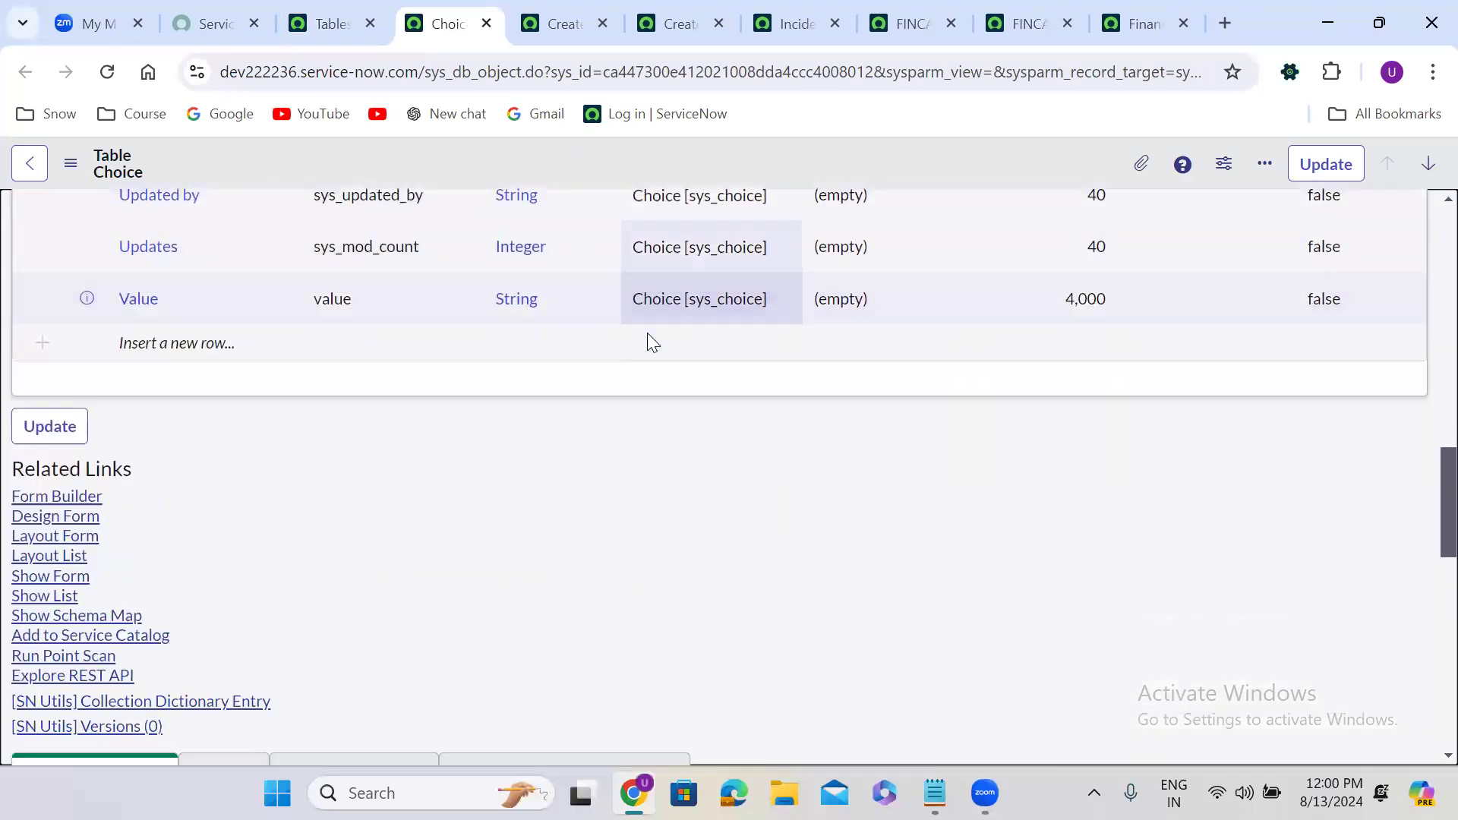
scroll(651, 342, down, 2)
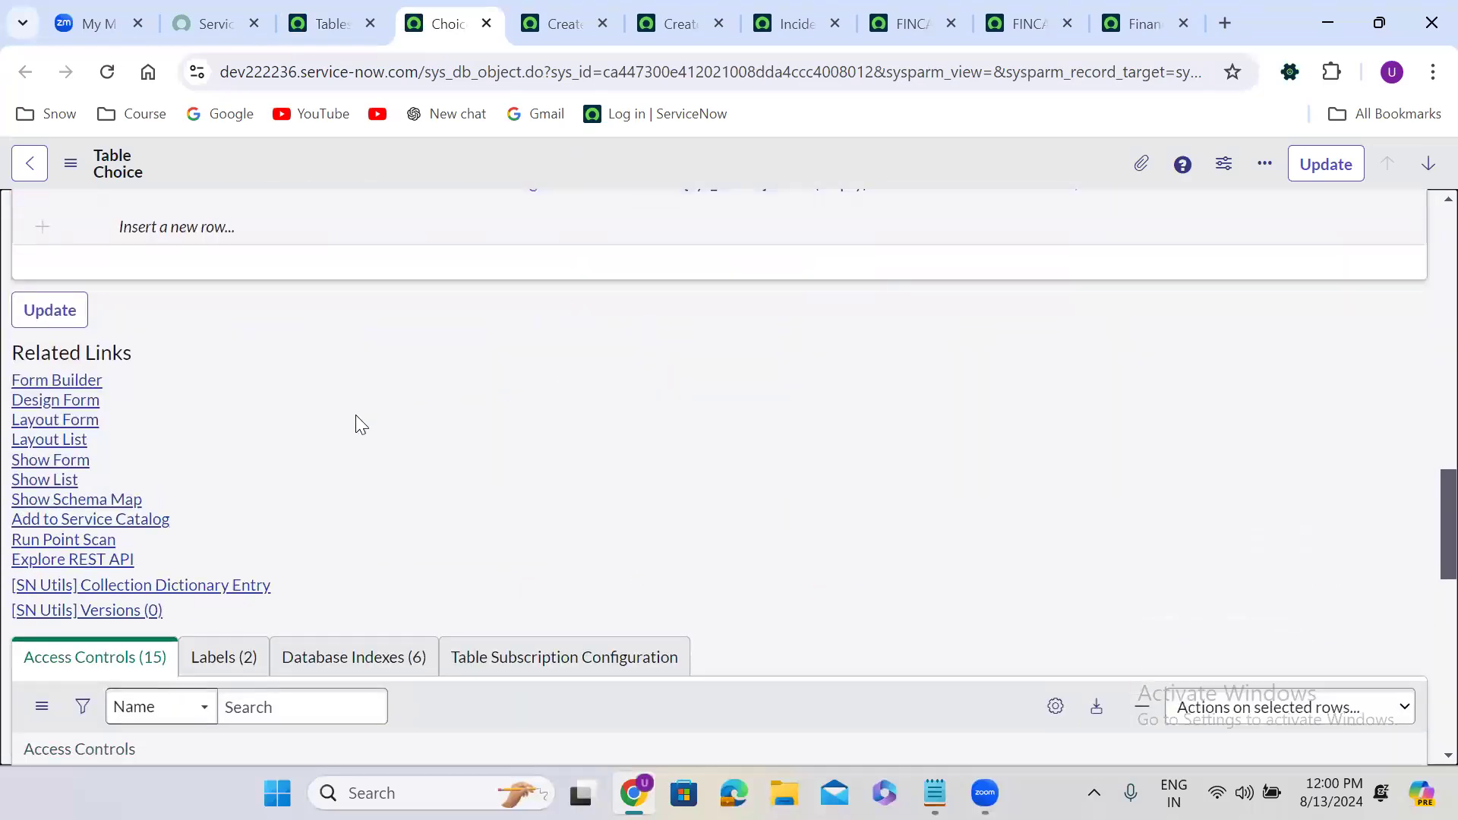
click(47, 481)
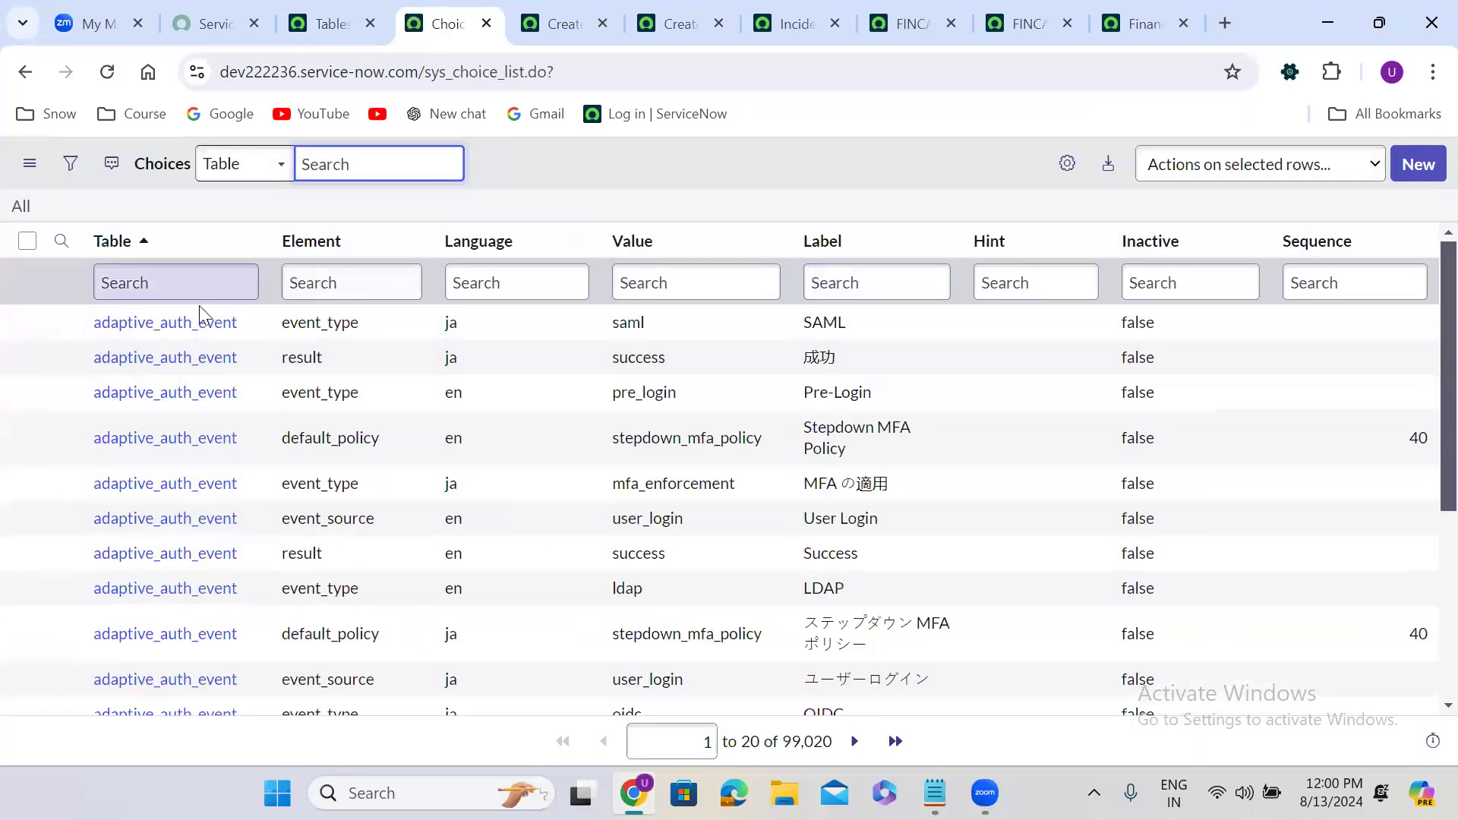
click(141, 273)
text(u)
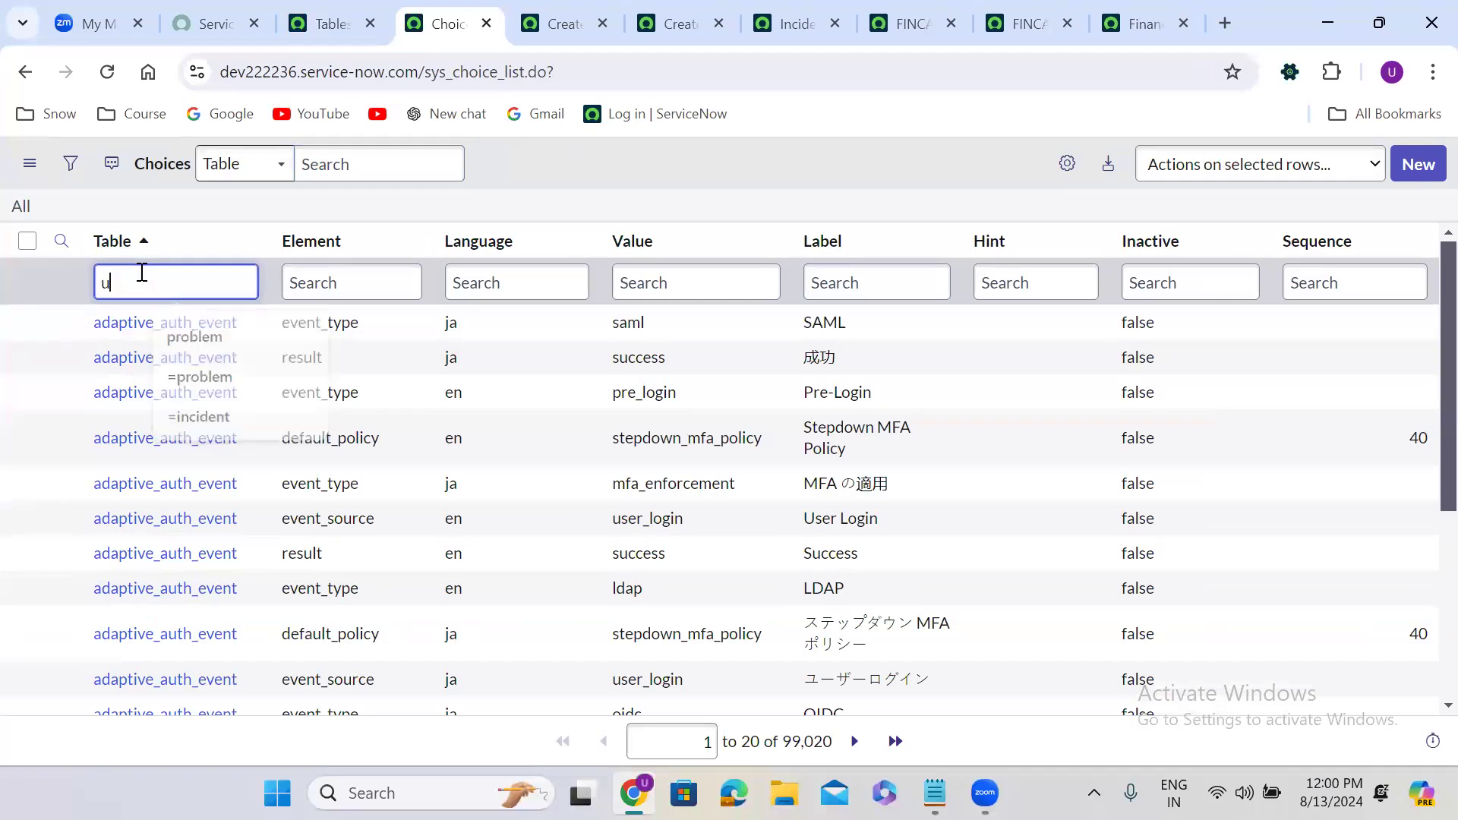
text(_f)
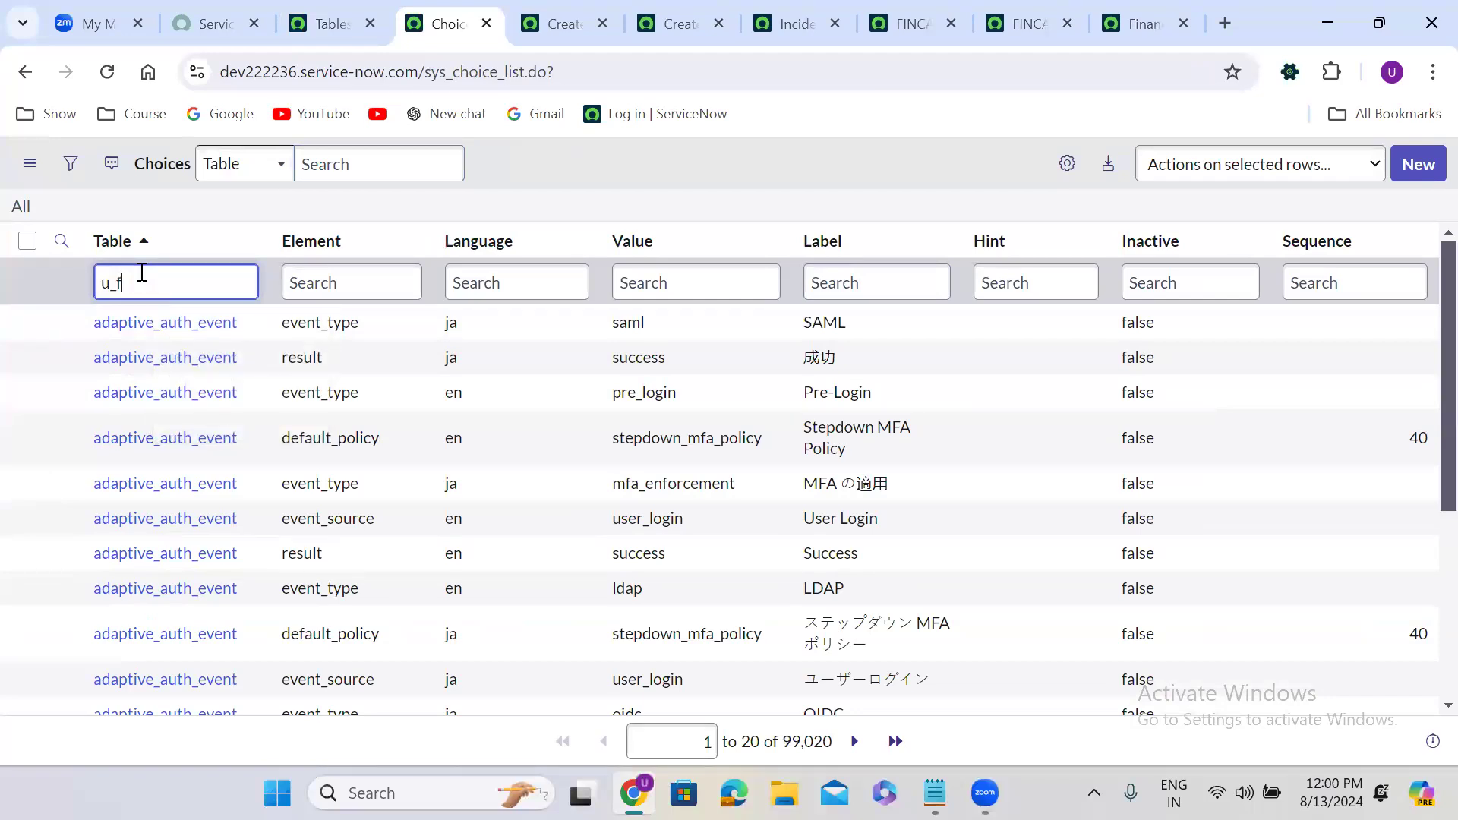
text(inance_case)
key(Return)
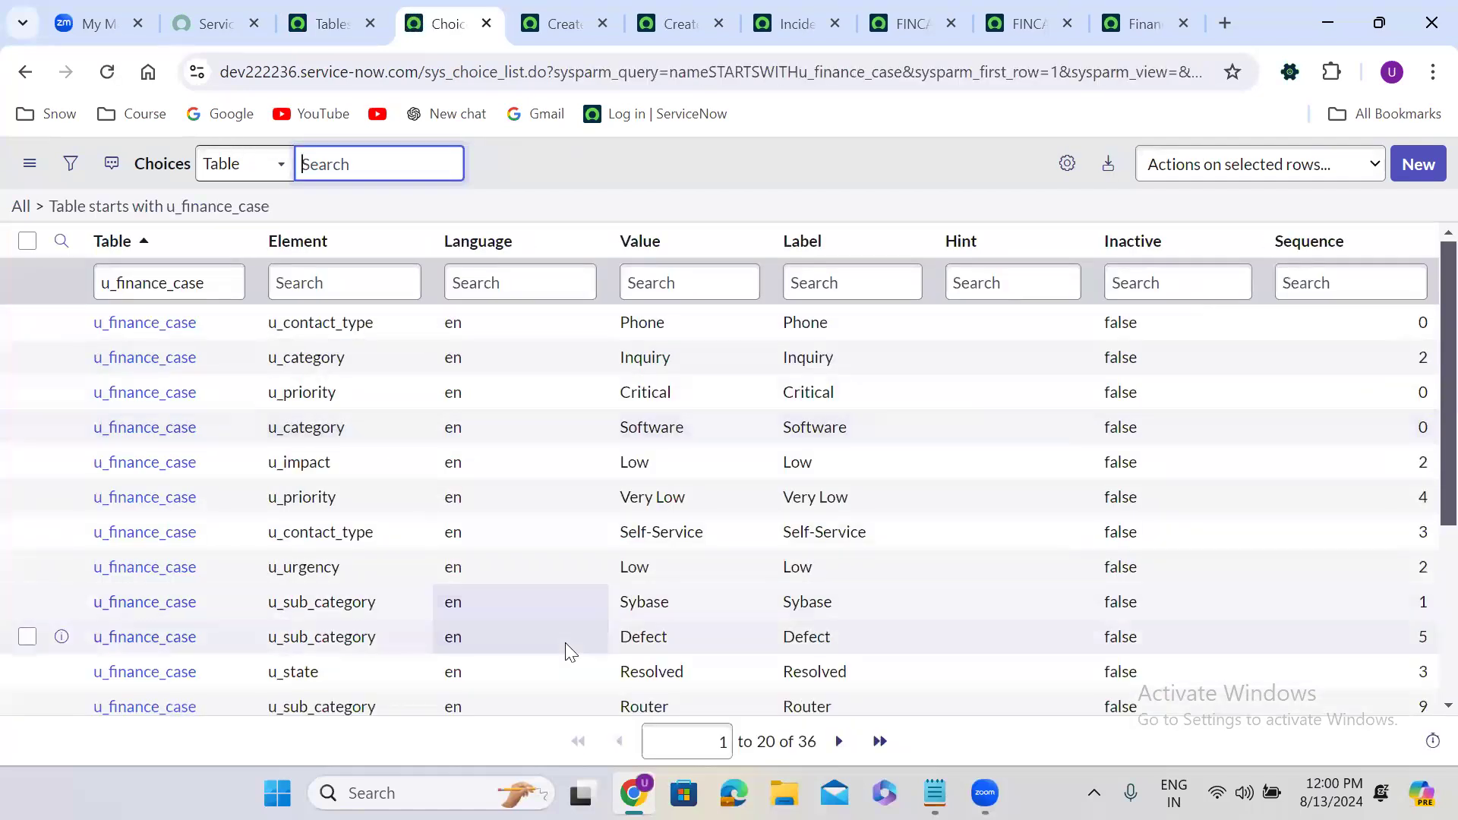
click(1422, 324)
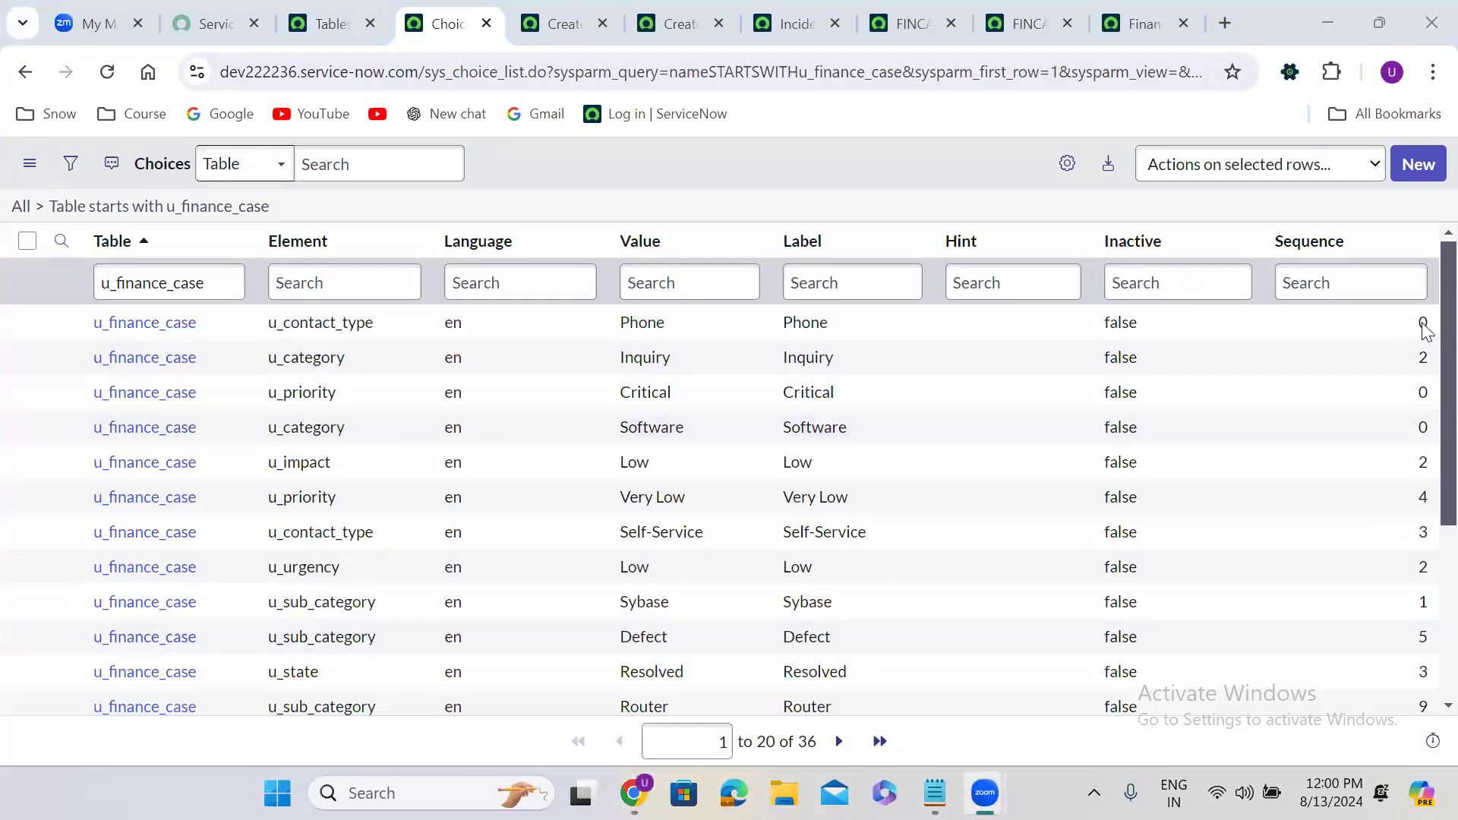
click(1423, 324)
scroll(1422, 384, down, 4)
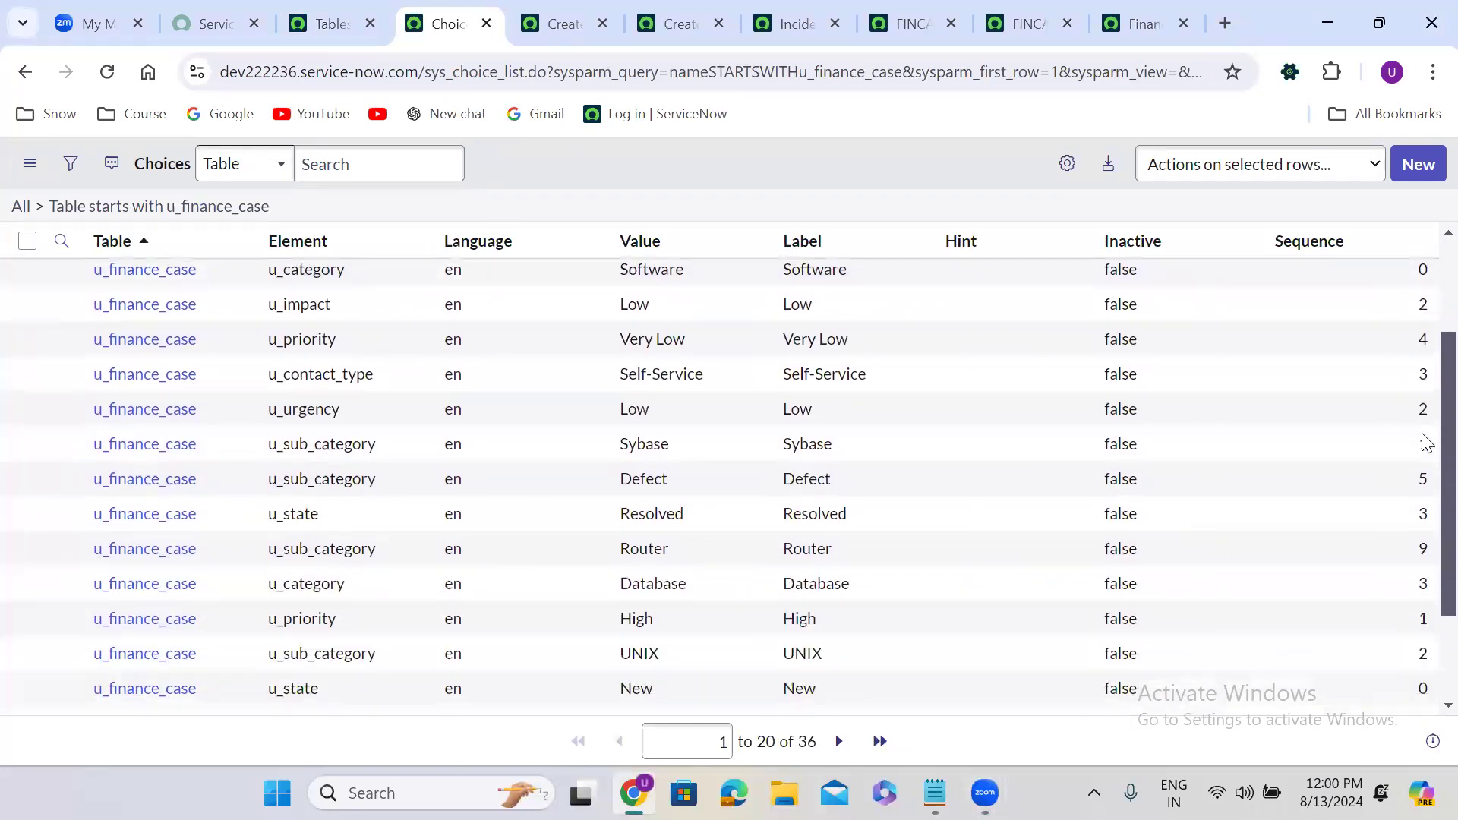
scroll(1423, 456, up, 5)
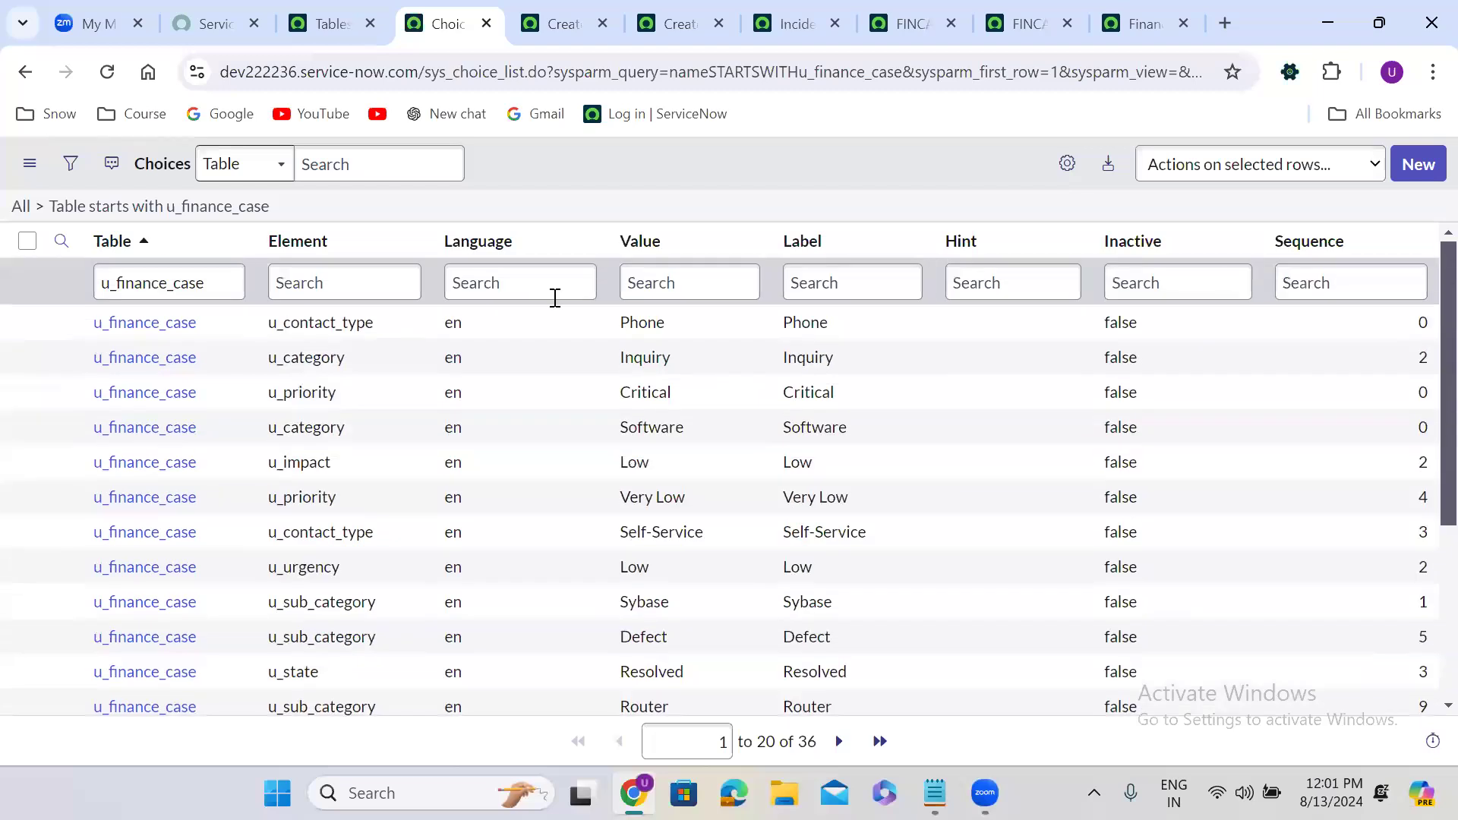
right_click(309, 330)
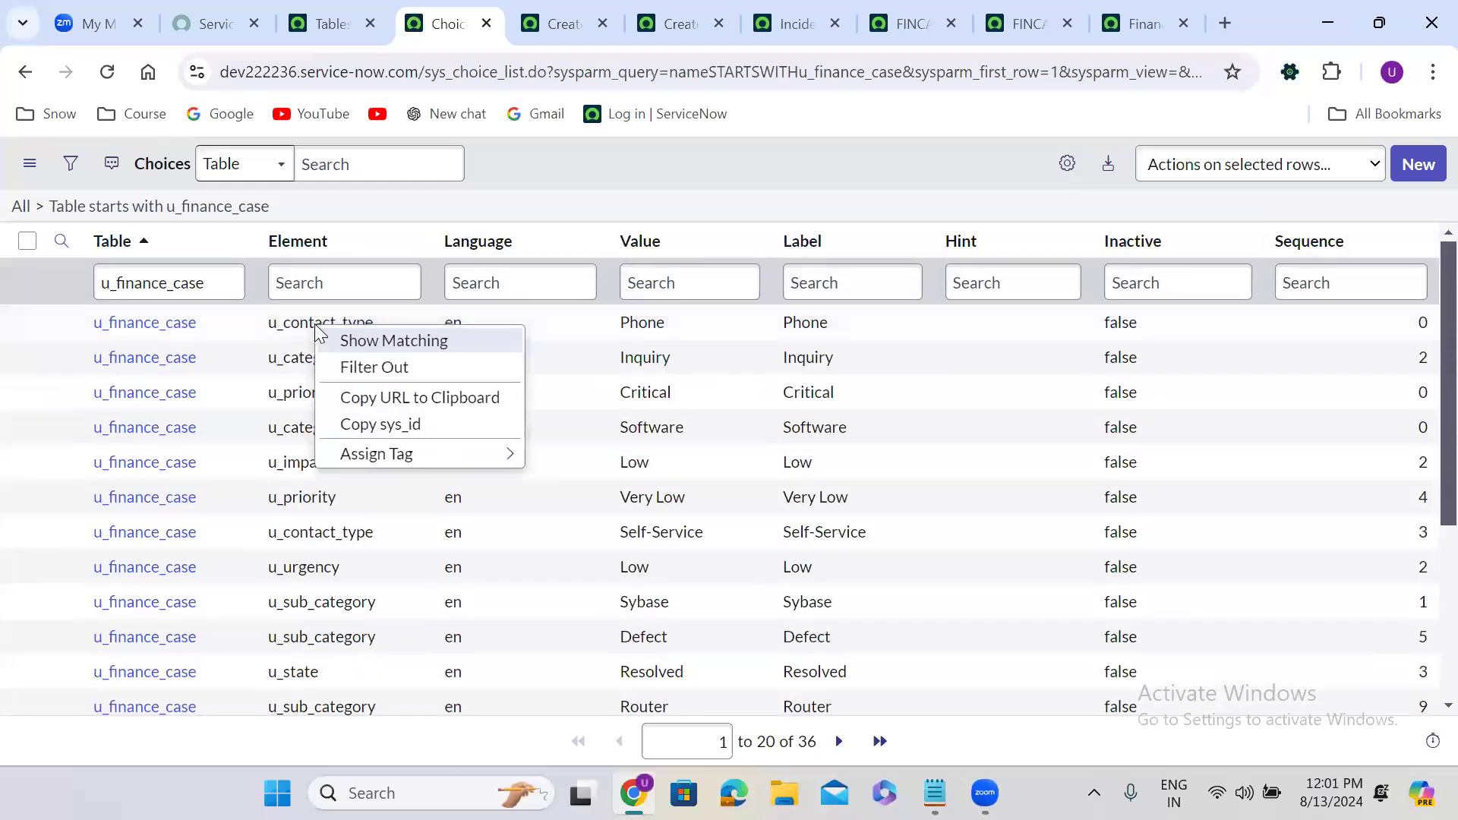
click(363, 344)
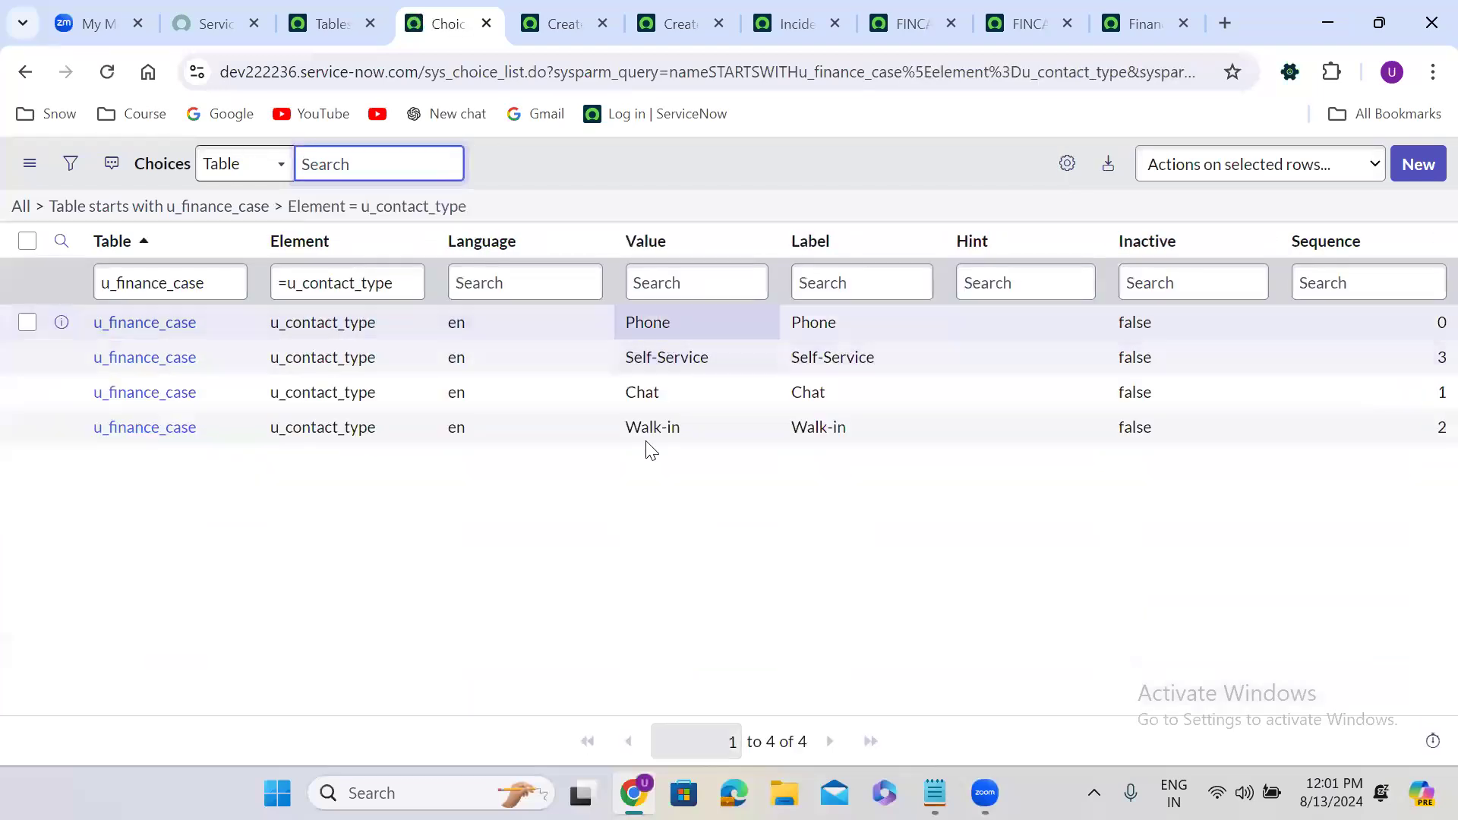
drag(288, 283, 433, 283)
text(u_)
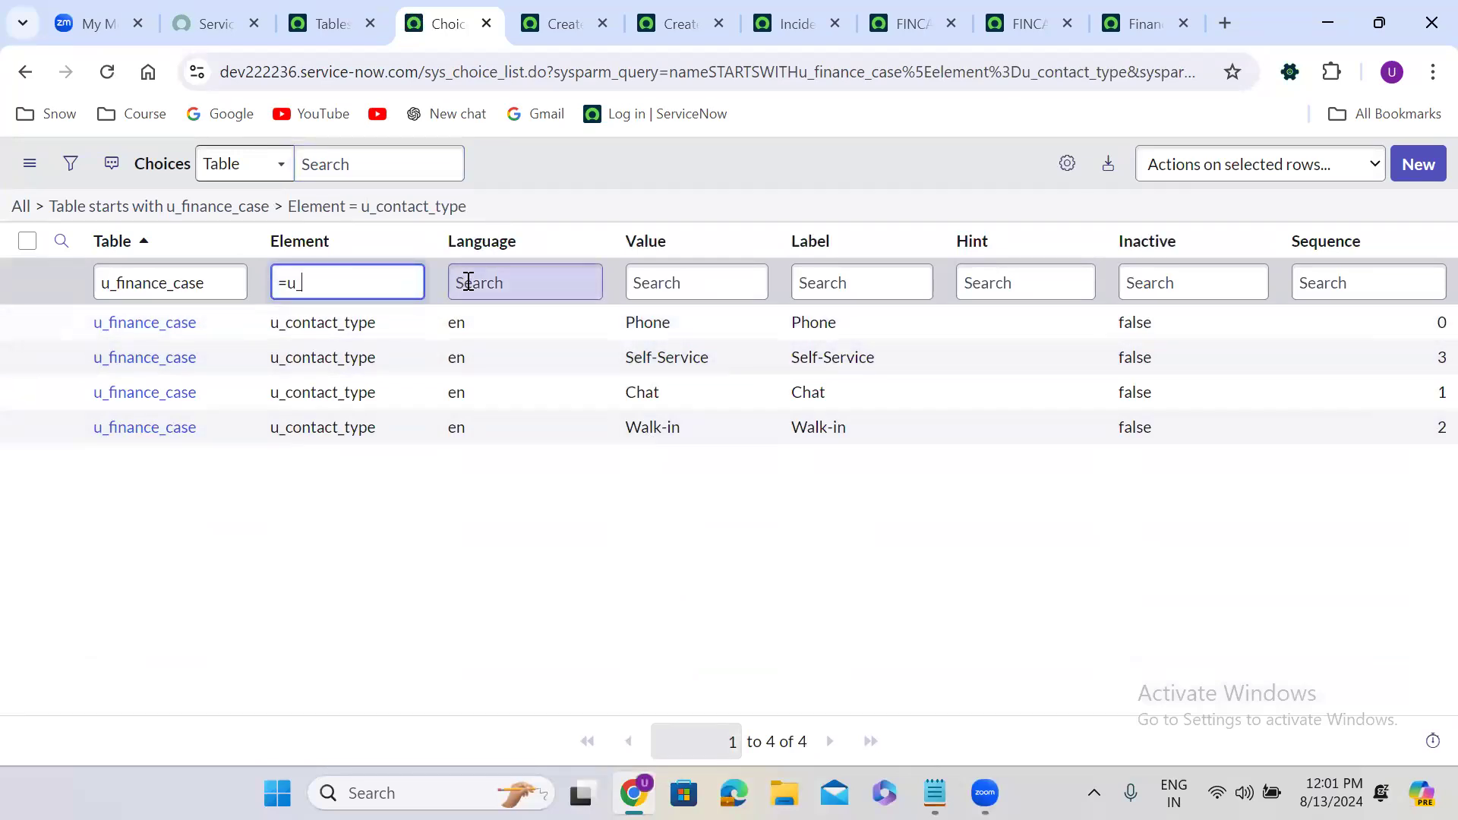
text(impact)
key(Return)
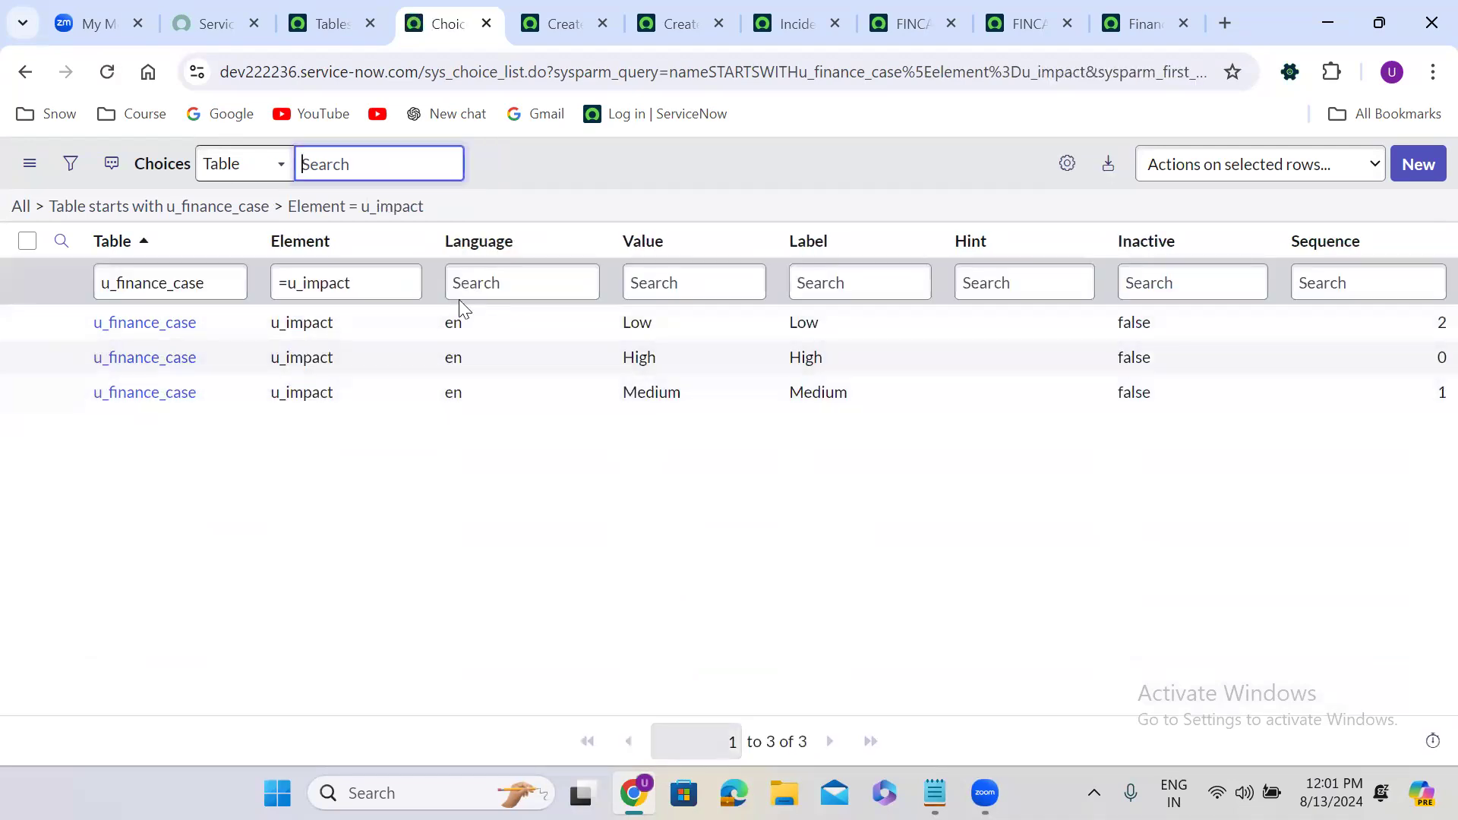
click(21, 210)
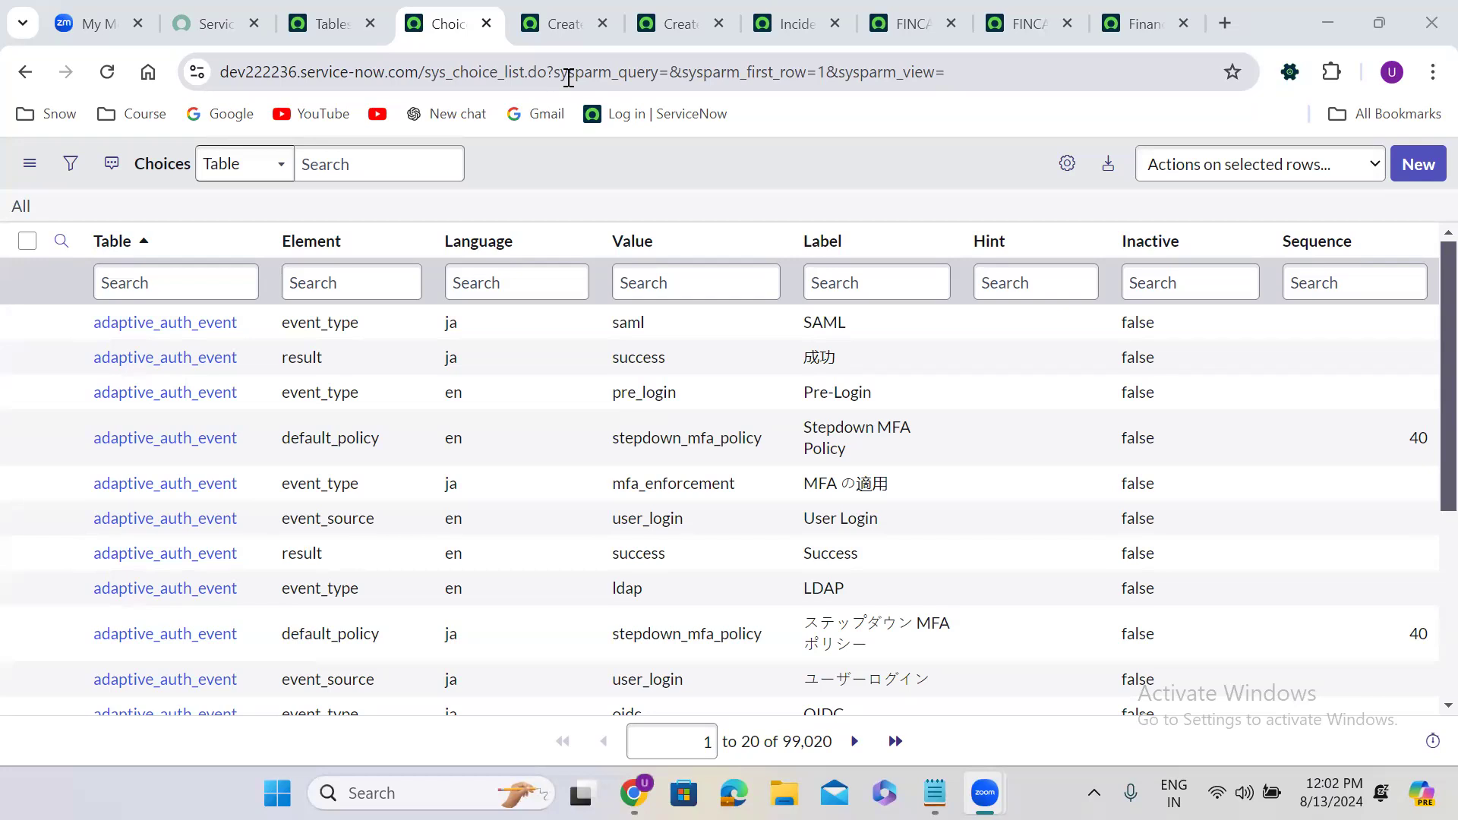
click(562, 158)
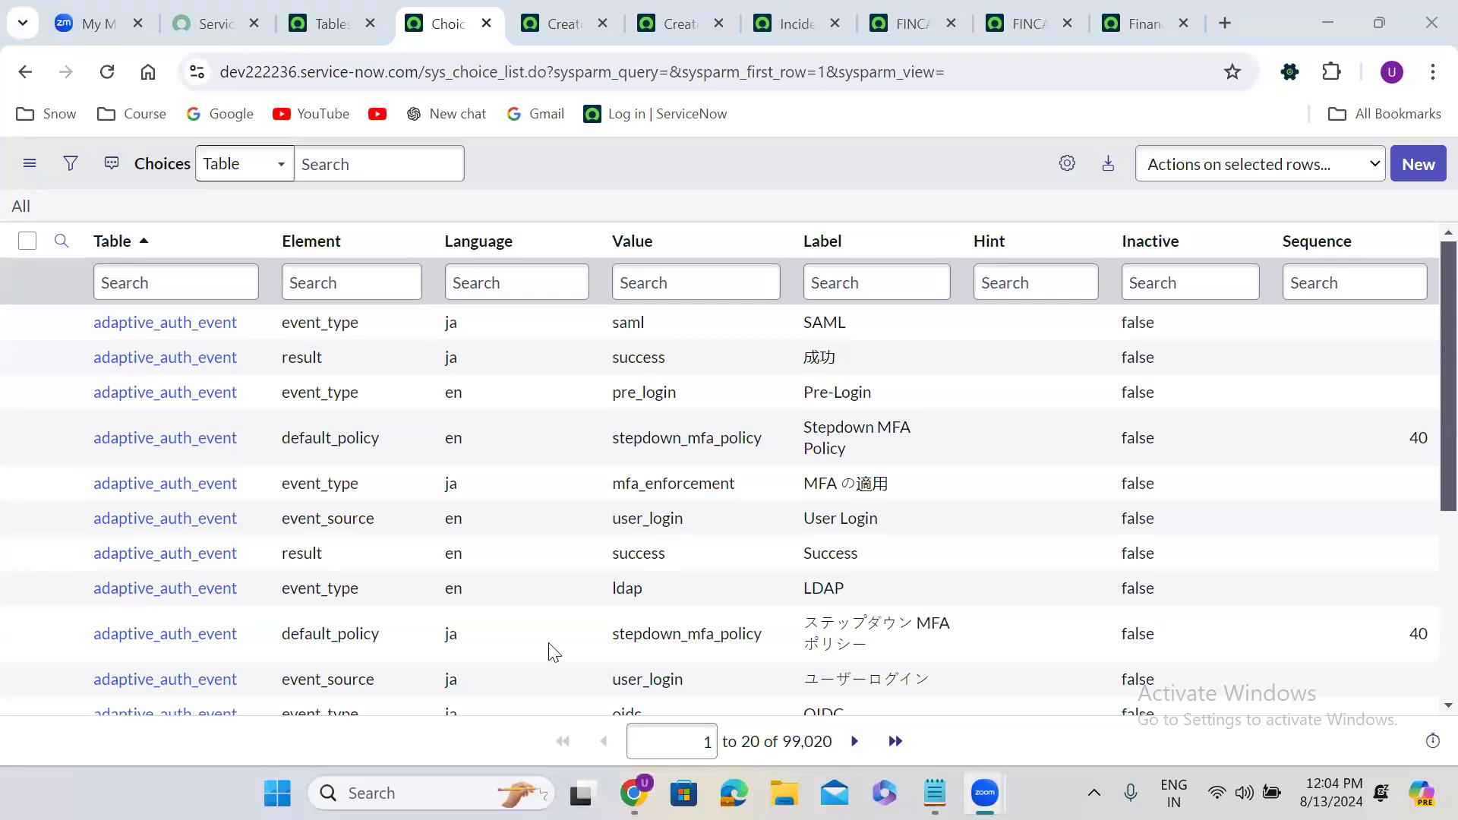
click(657, 182)
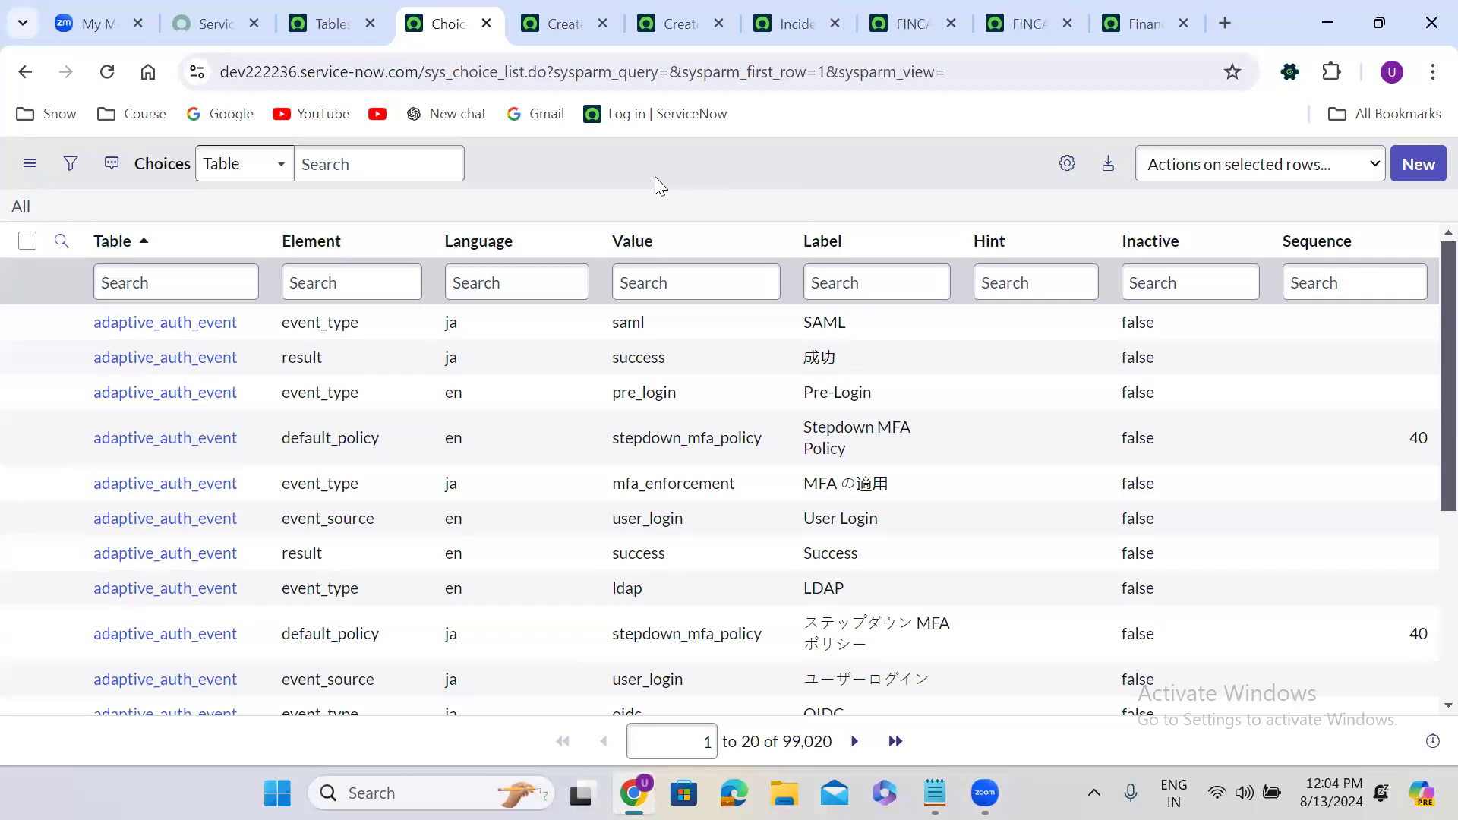
Change the Tables name filter to '=incident'.
click(330, 18)
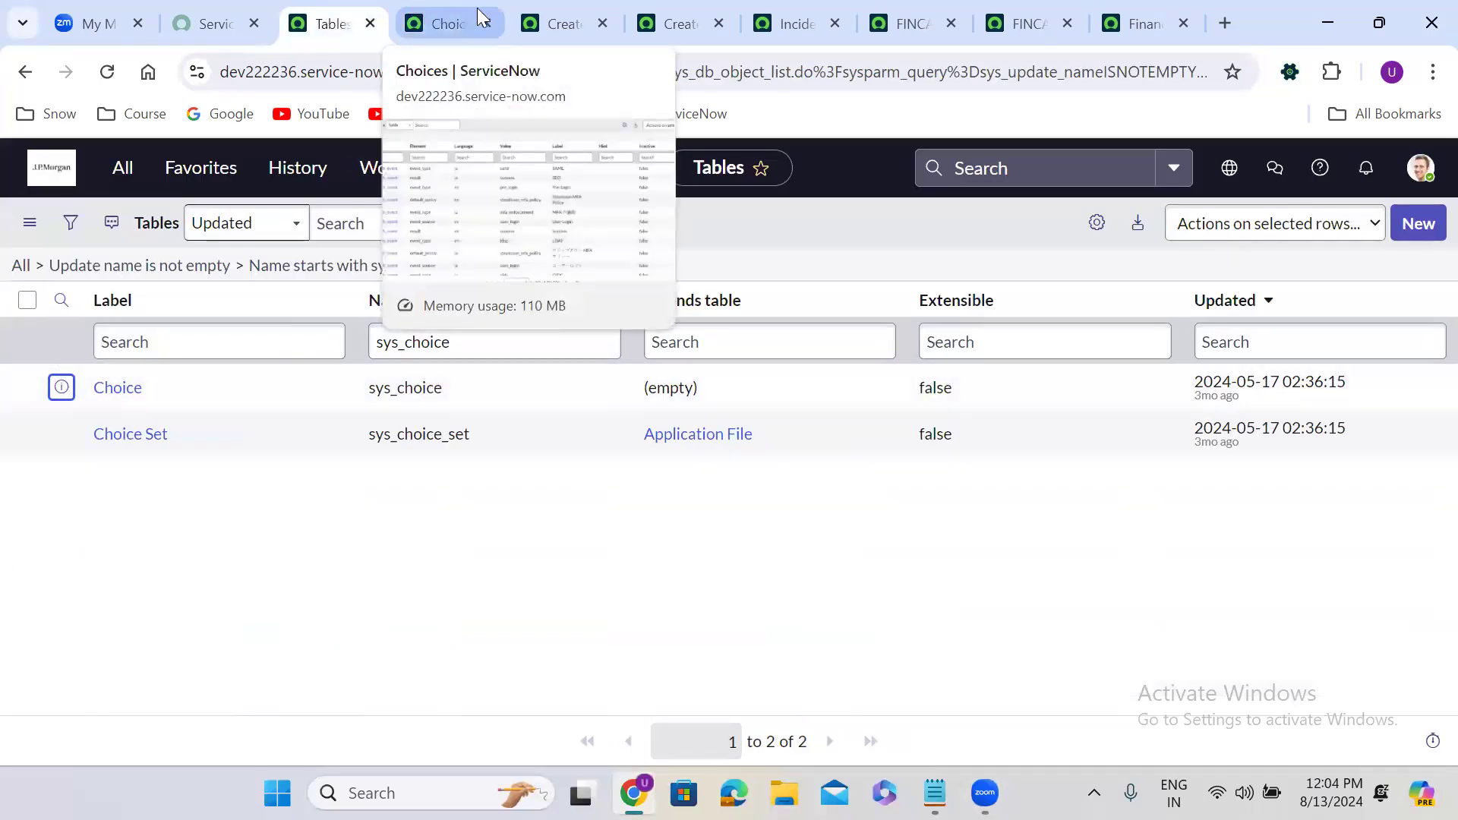
double_click(396, 340)
text(=)
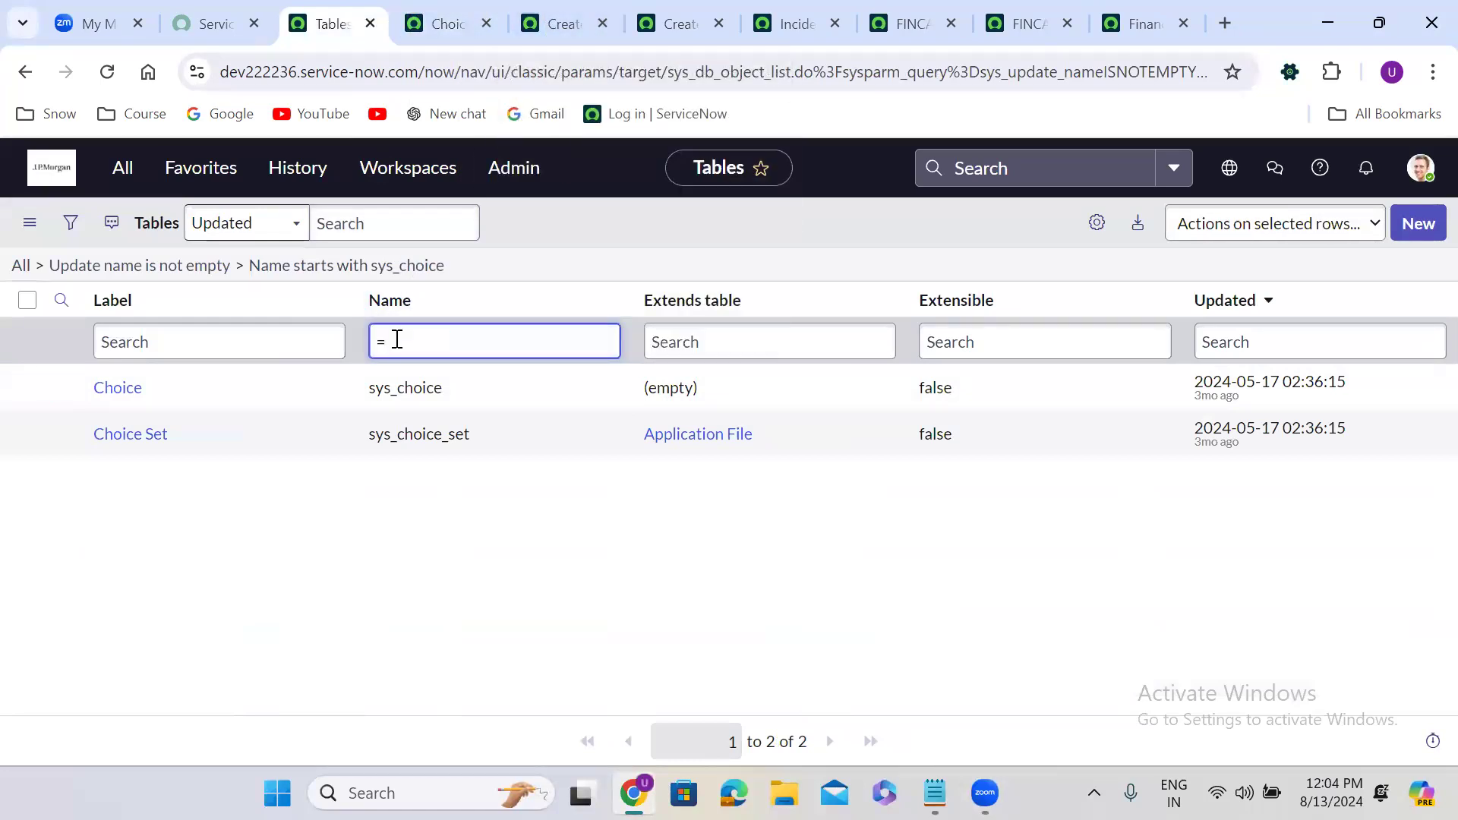
text(incident)
key(Return)
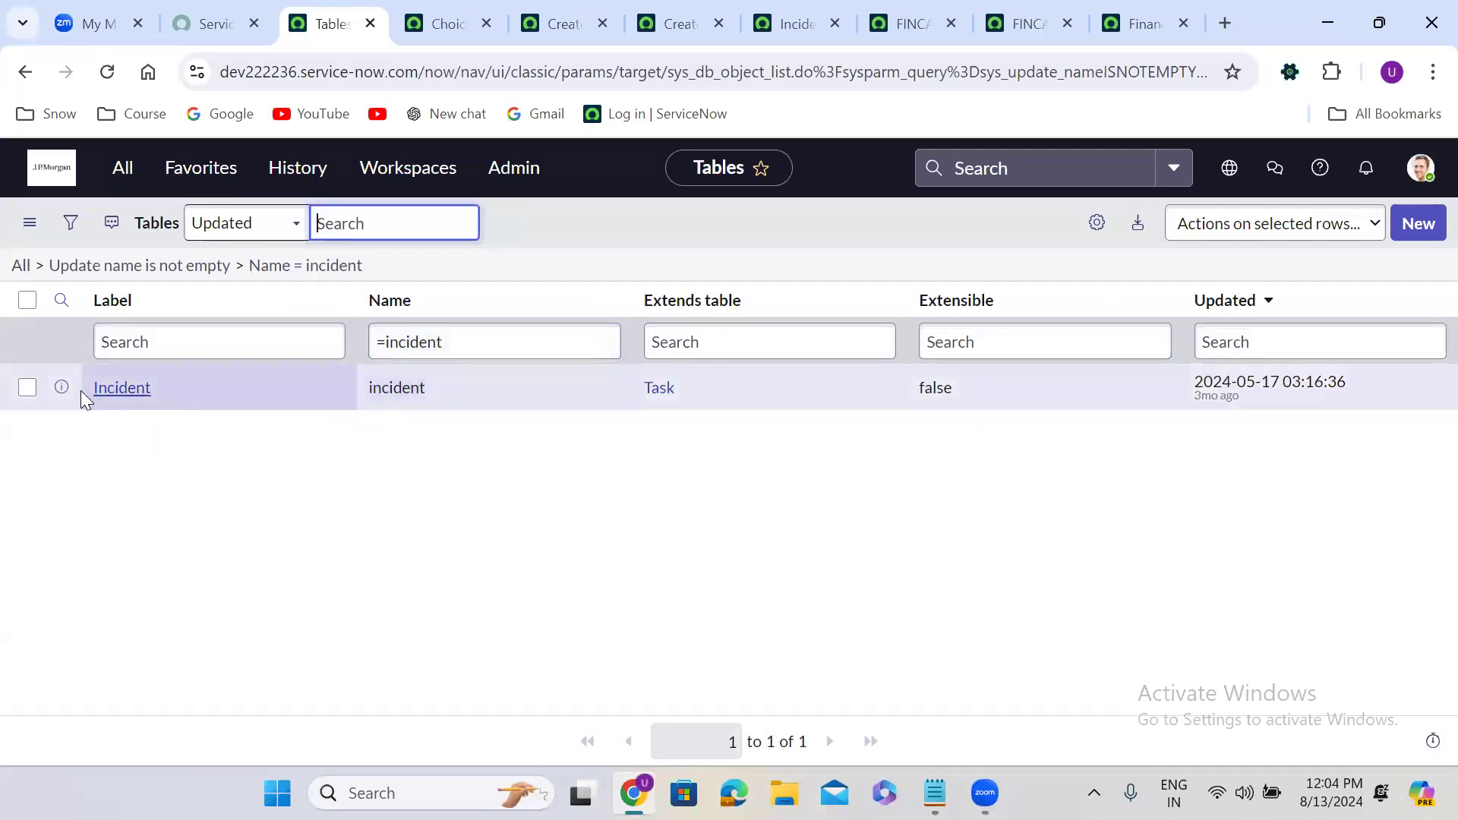
Open the Incident table definition in a new browser tab.
right_click(57, 387)
click(168, 409)
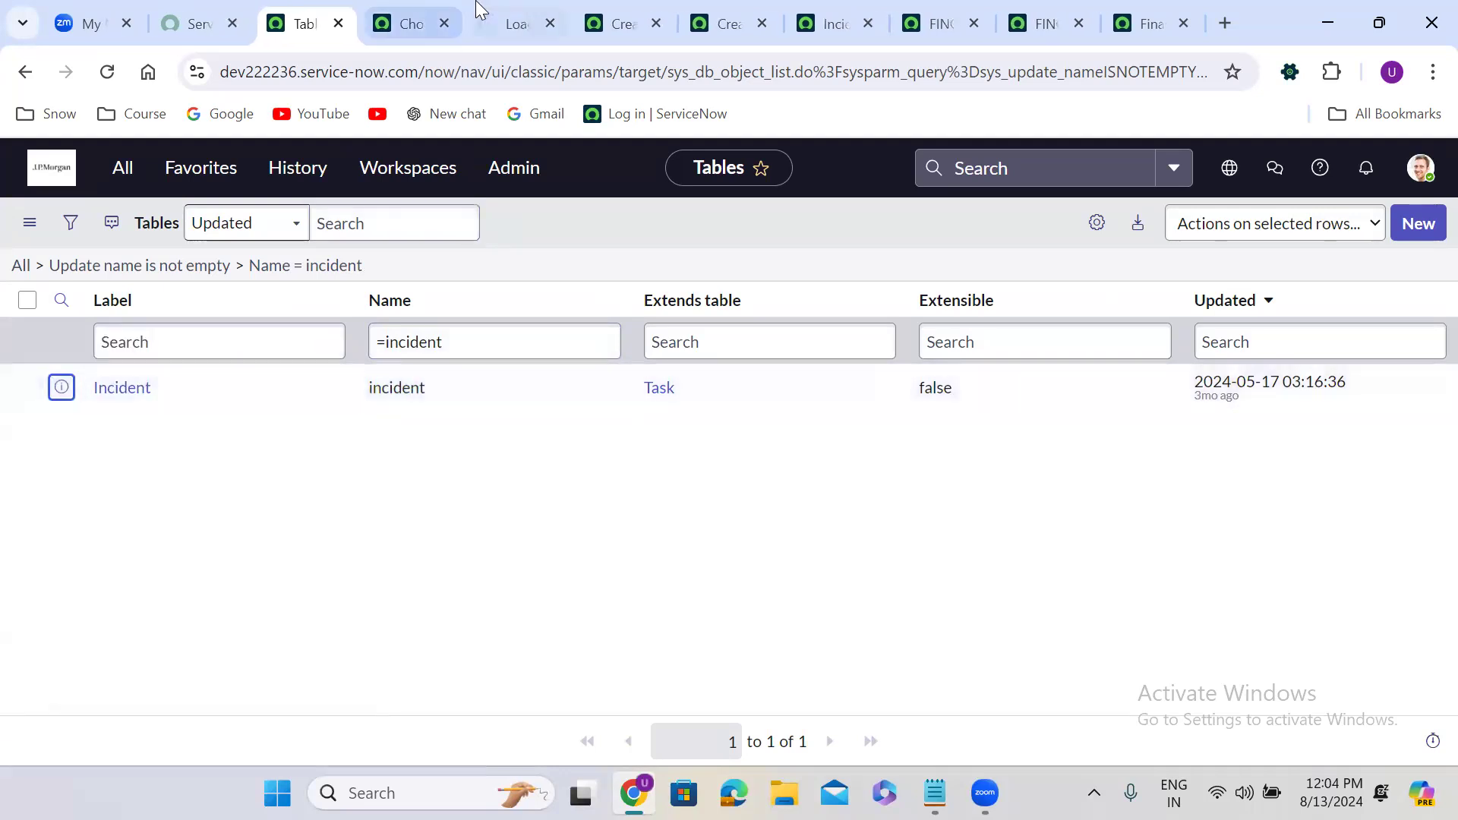
click(510, 10)
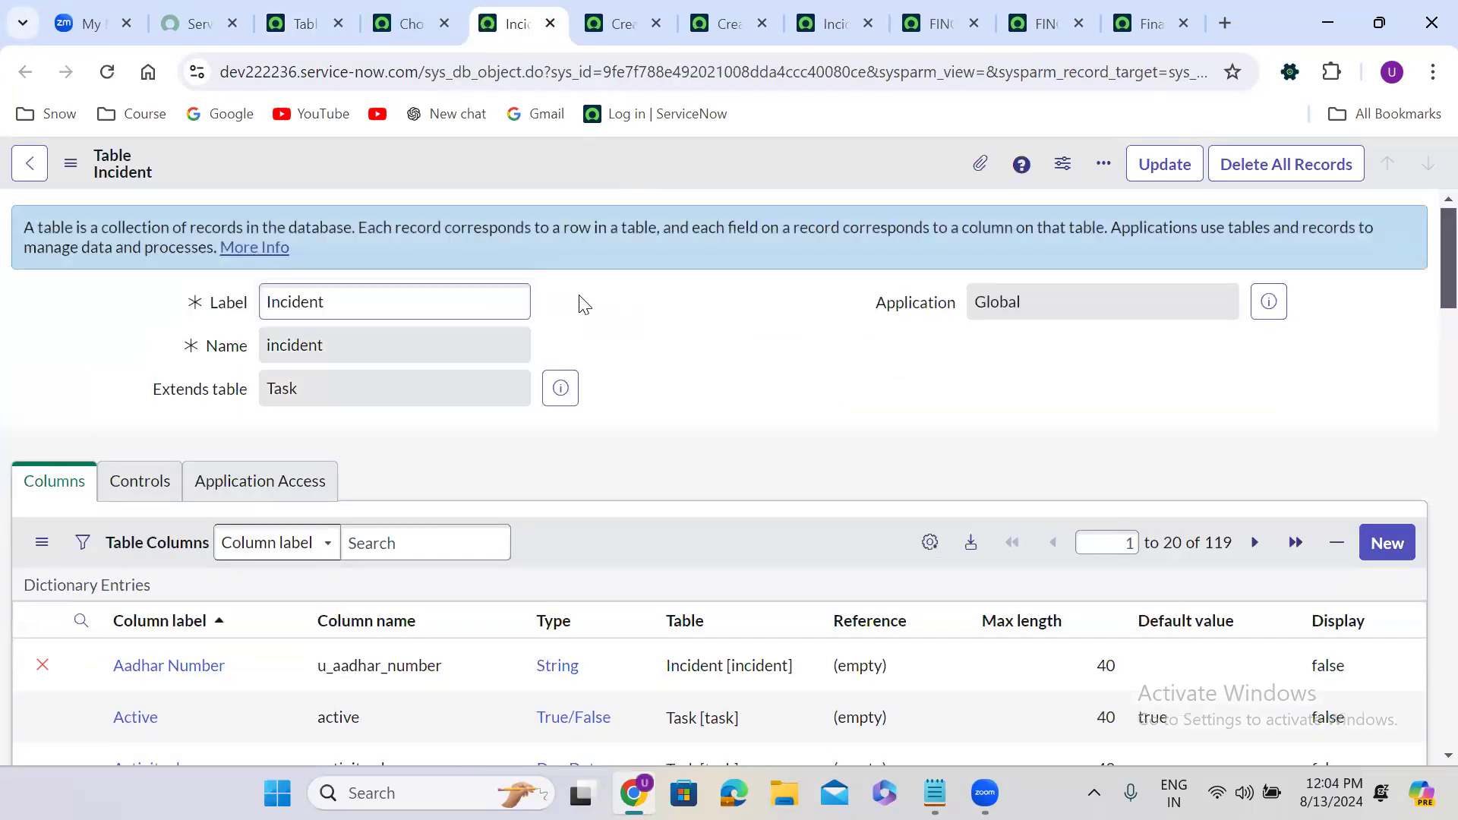
Scroll the Incident definition to its 73 access controls, 57 indexes and 2 labels.
scroll(582, 301, down, 2)
scroll(581, 301, down, 20)
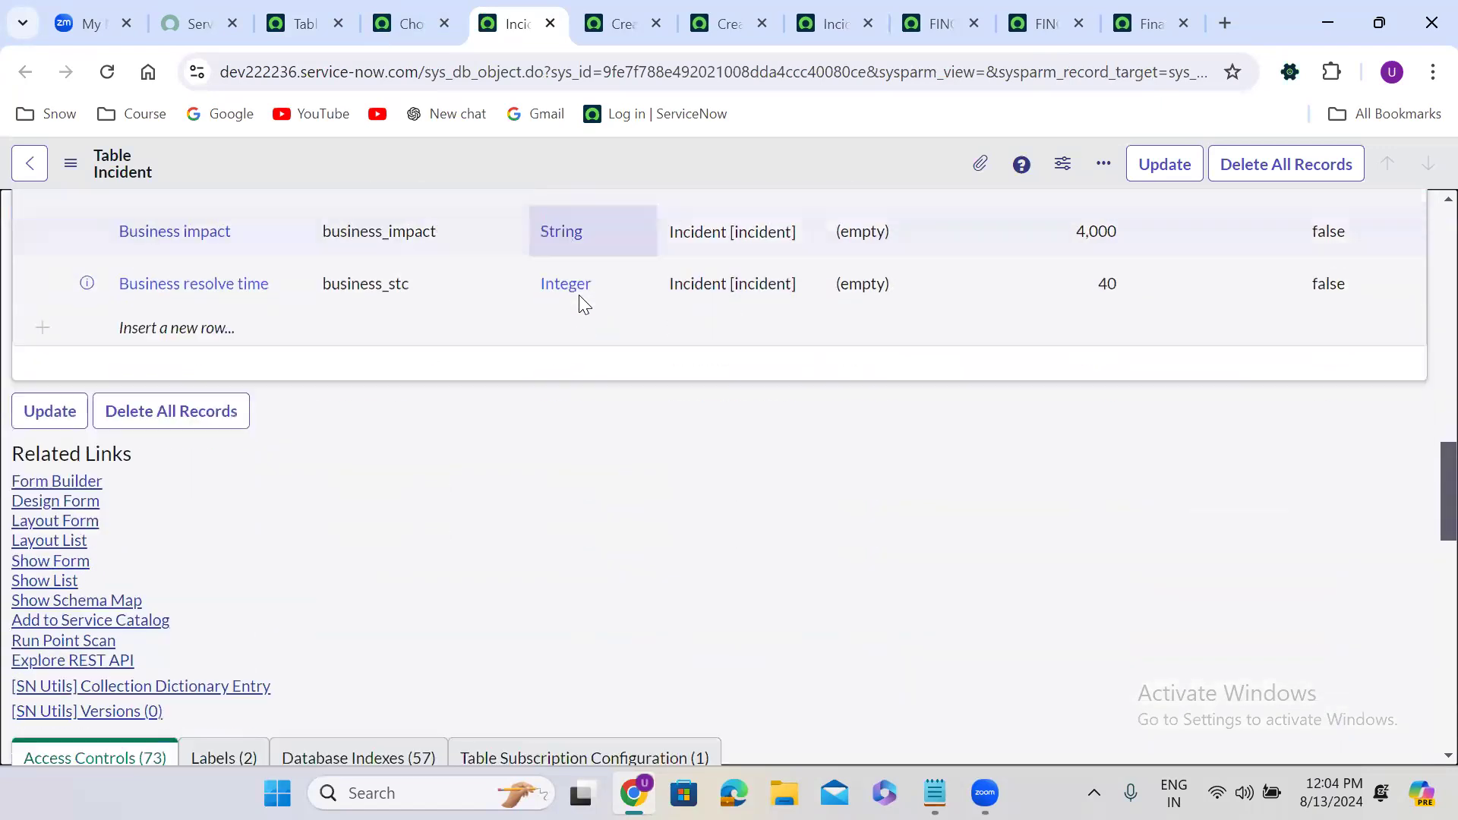
scroll(387, 307, up, 4)
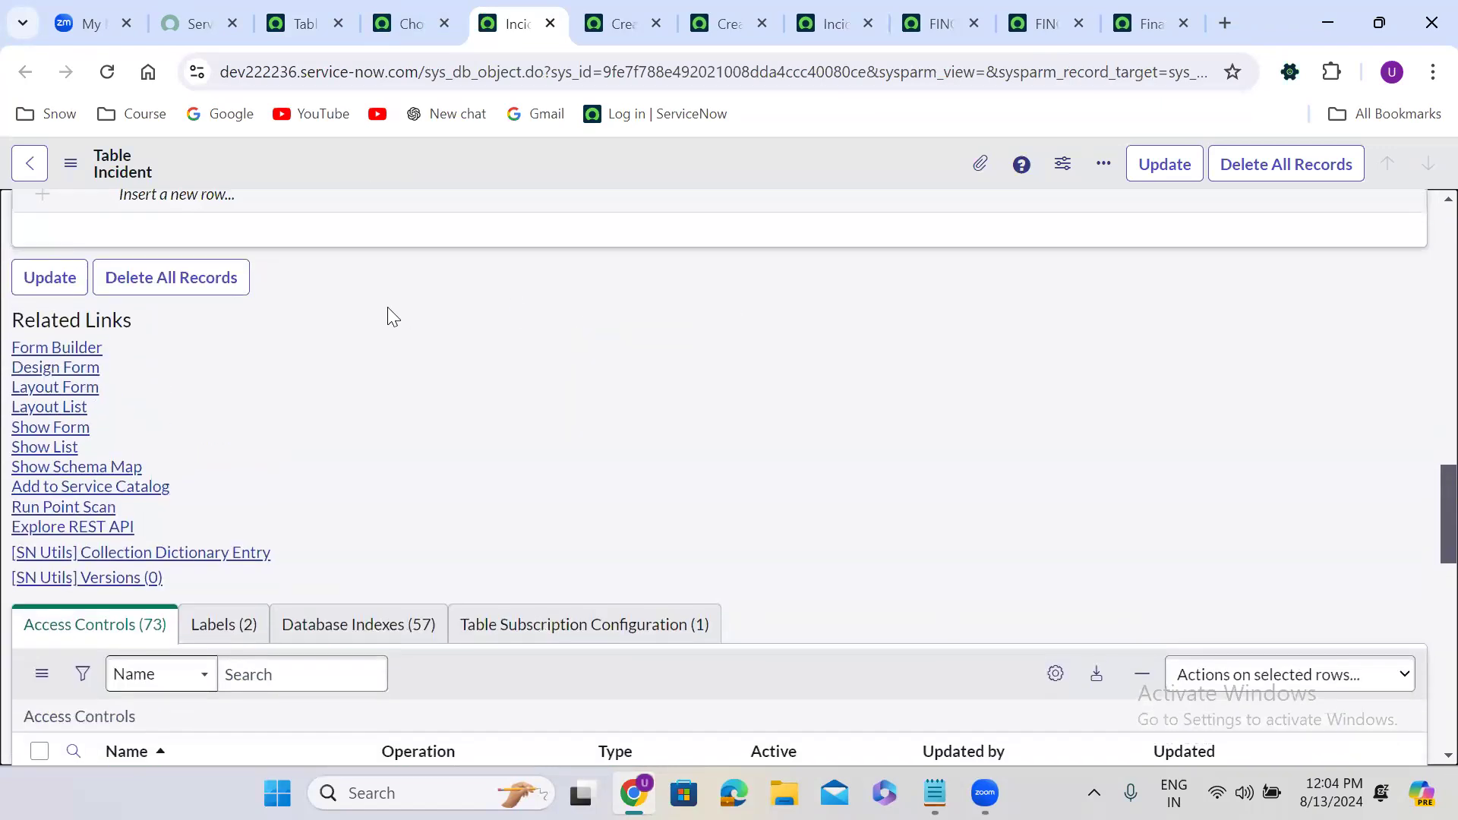
Launch Form Builder for Incident, glance at the table definition, then switch to the Finance Case record.
click(63, 350)
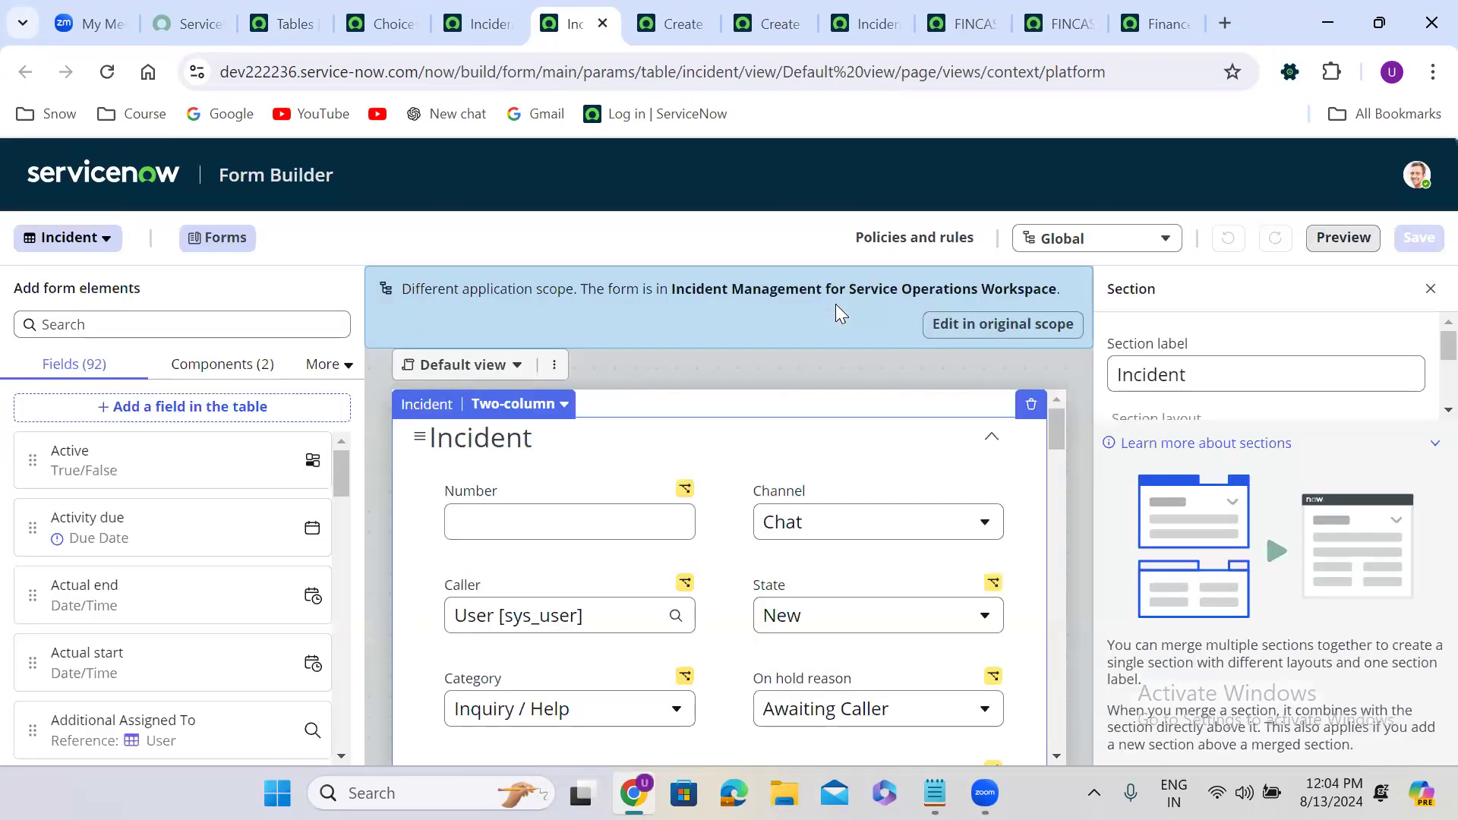
click(486, 25)
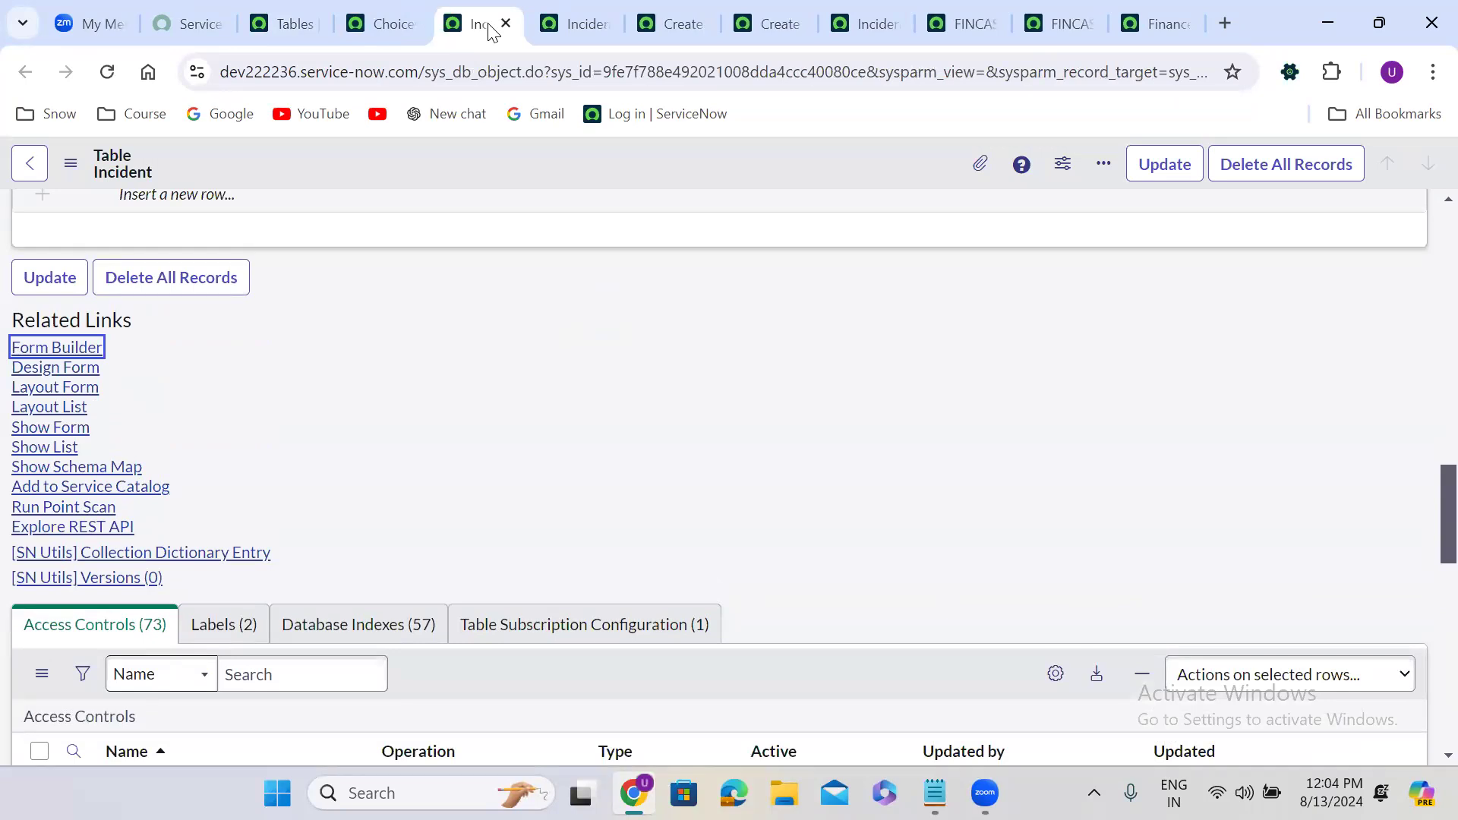
click(568, 9)
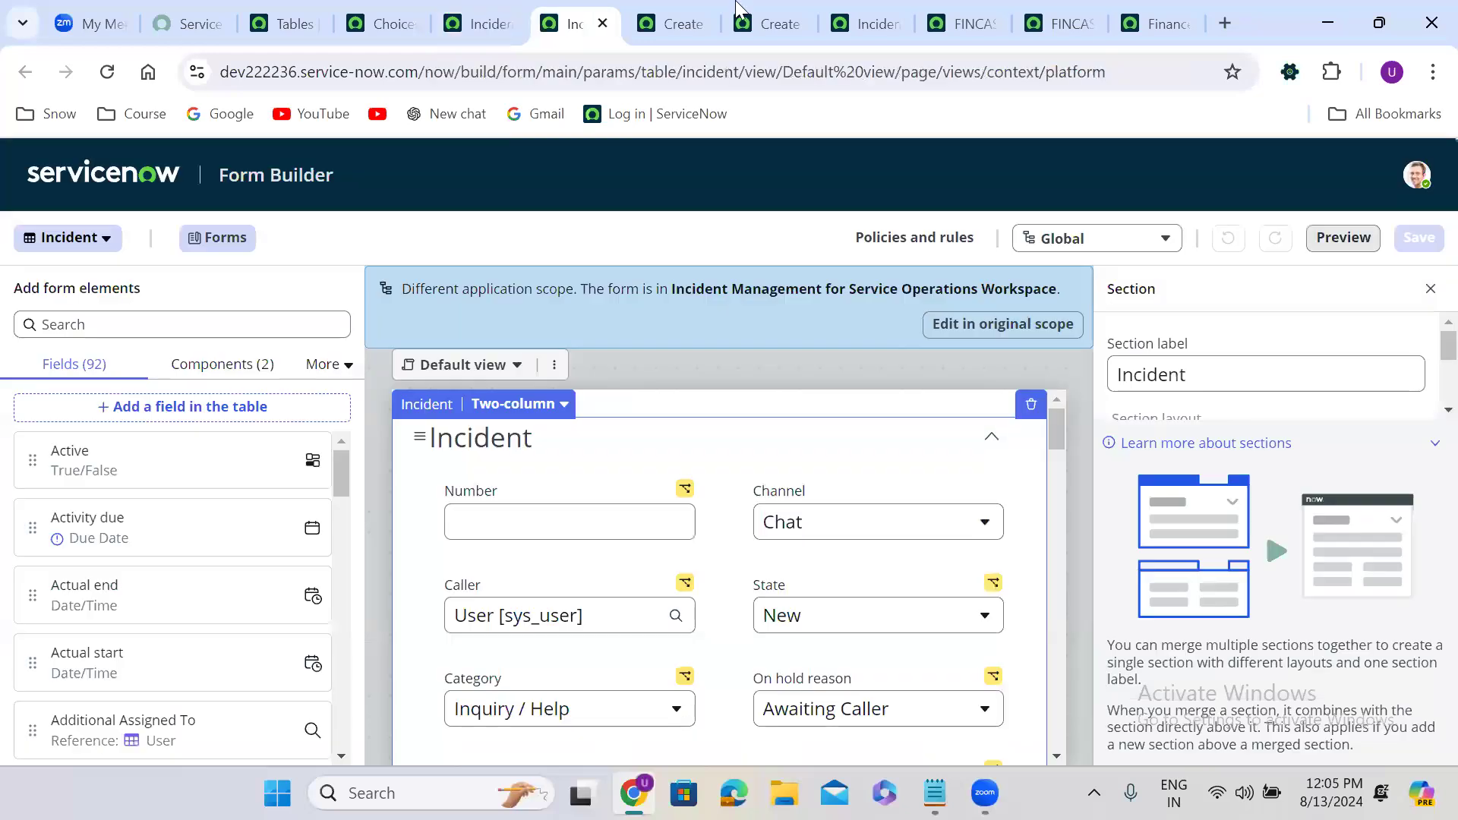
click(1047, 17)
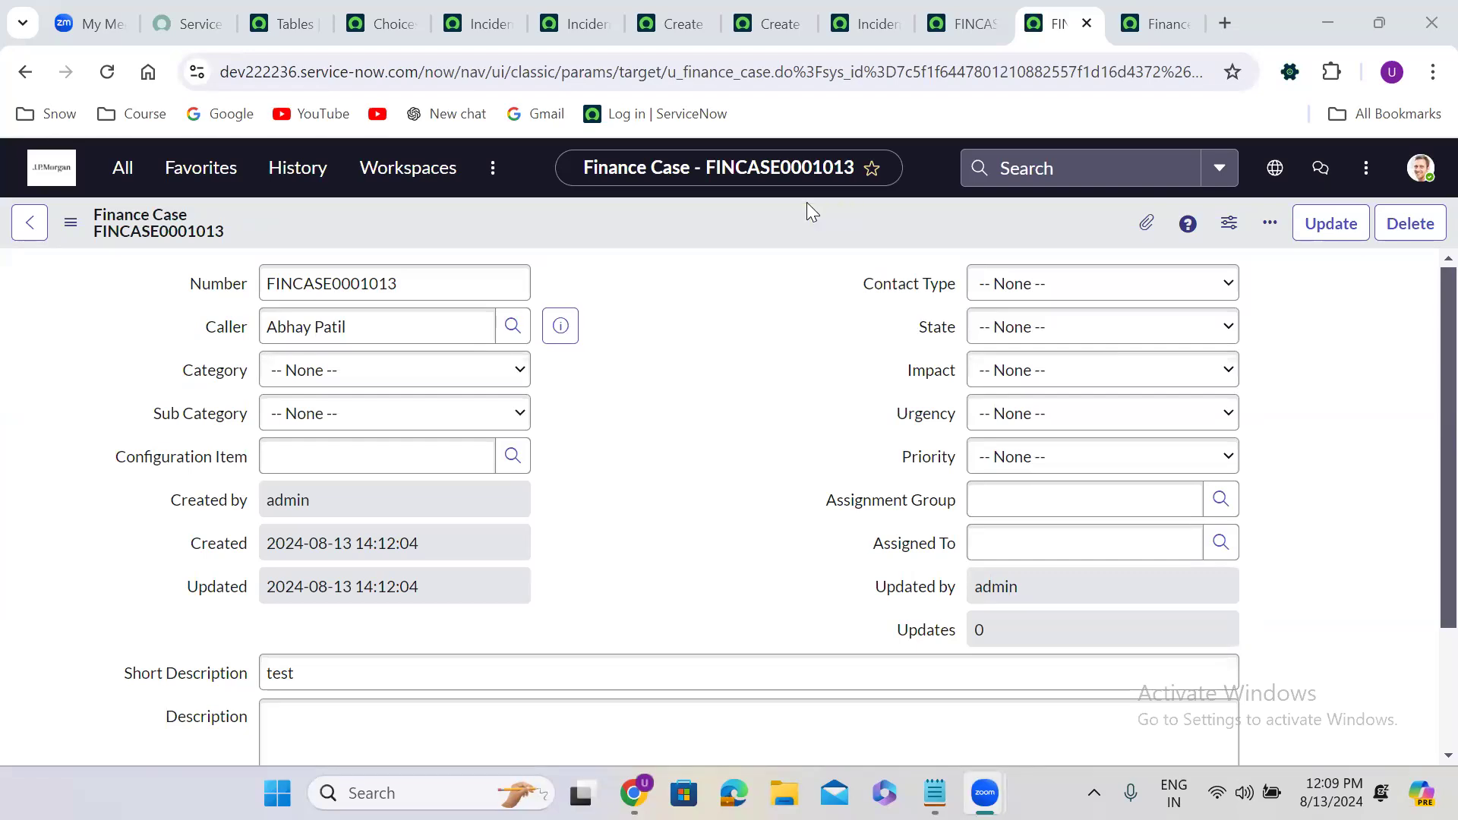
click(647, 732)
On the Incident table definition, preview the Incident form as a new record and come back.
click(470, 5)
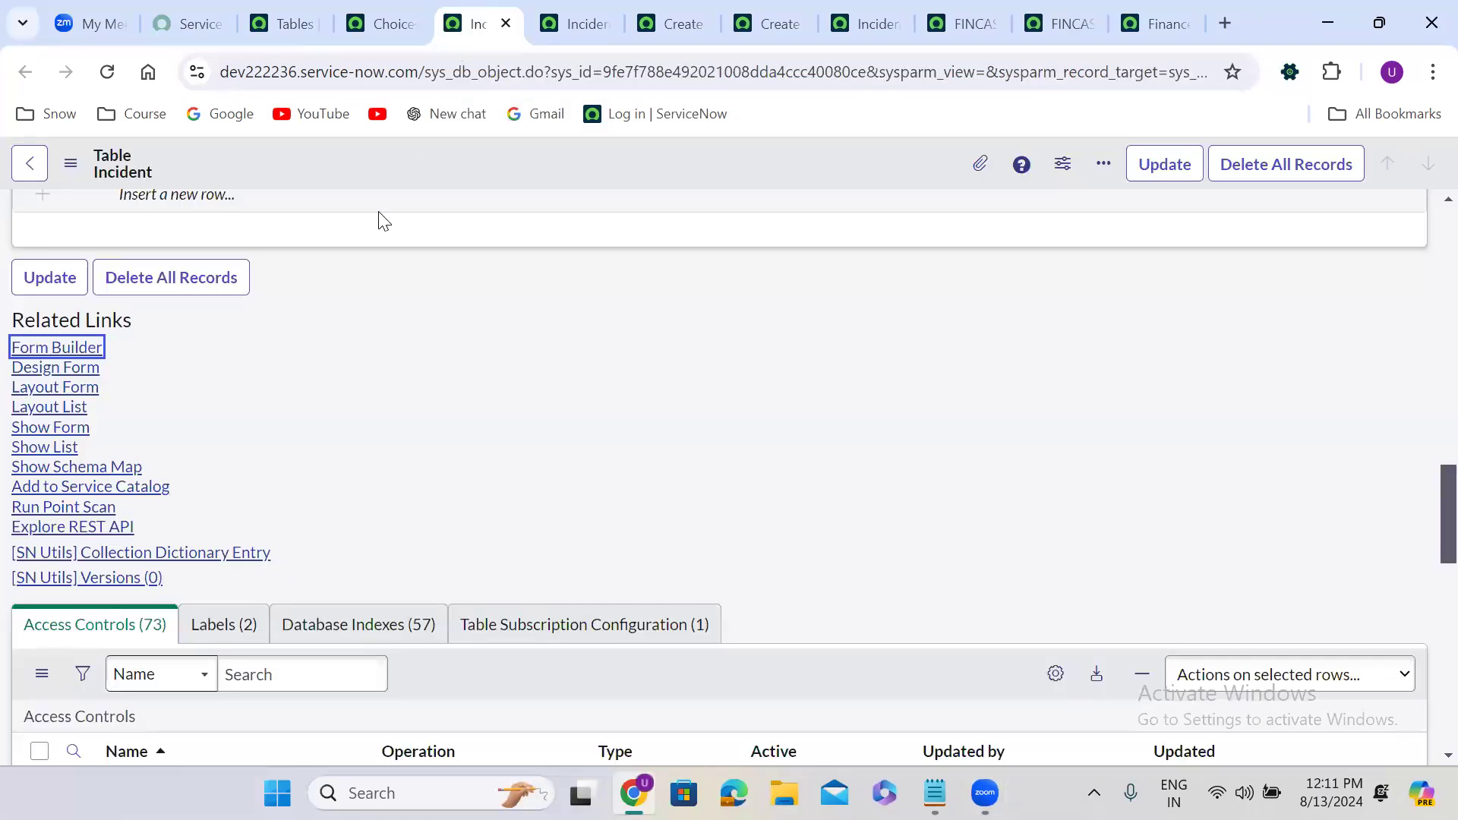
right_click(73, 354)
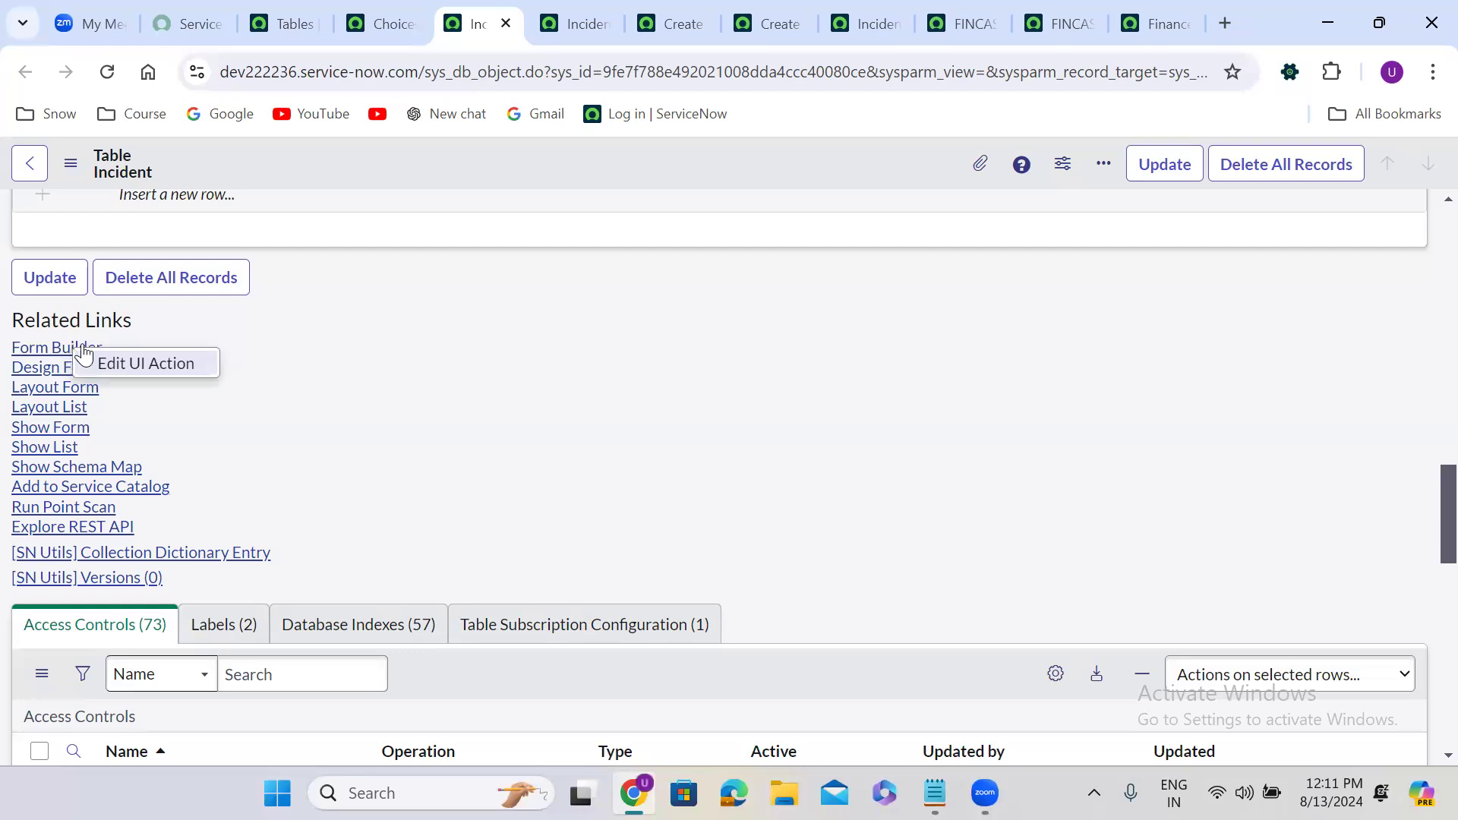
click(247, 335)
click(64, 429)
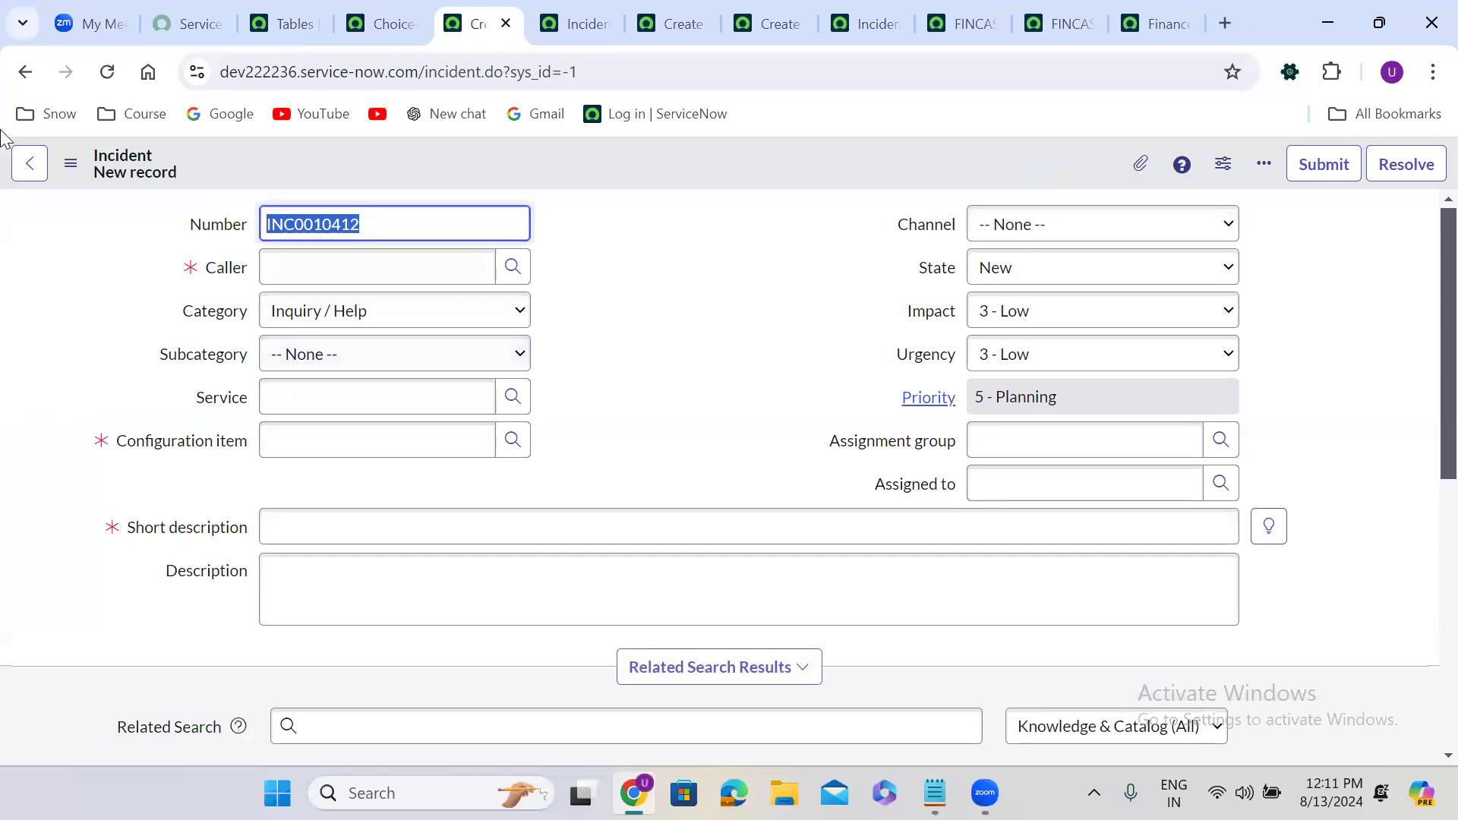
click(26, 71)
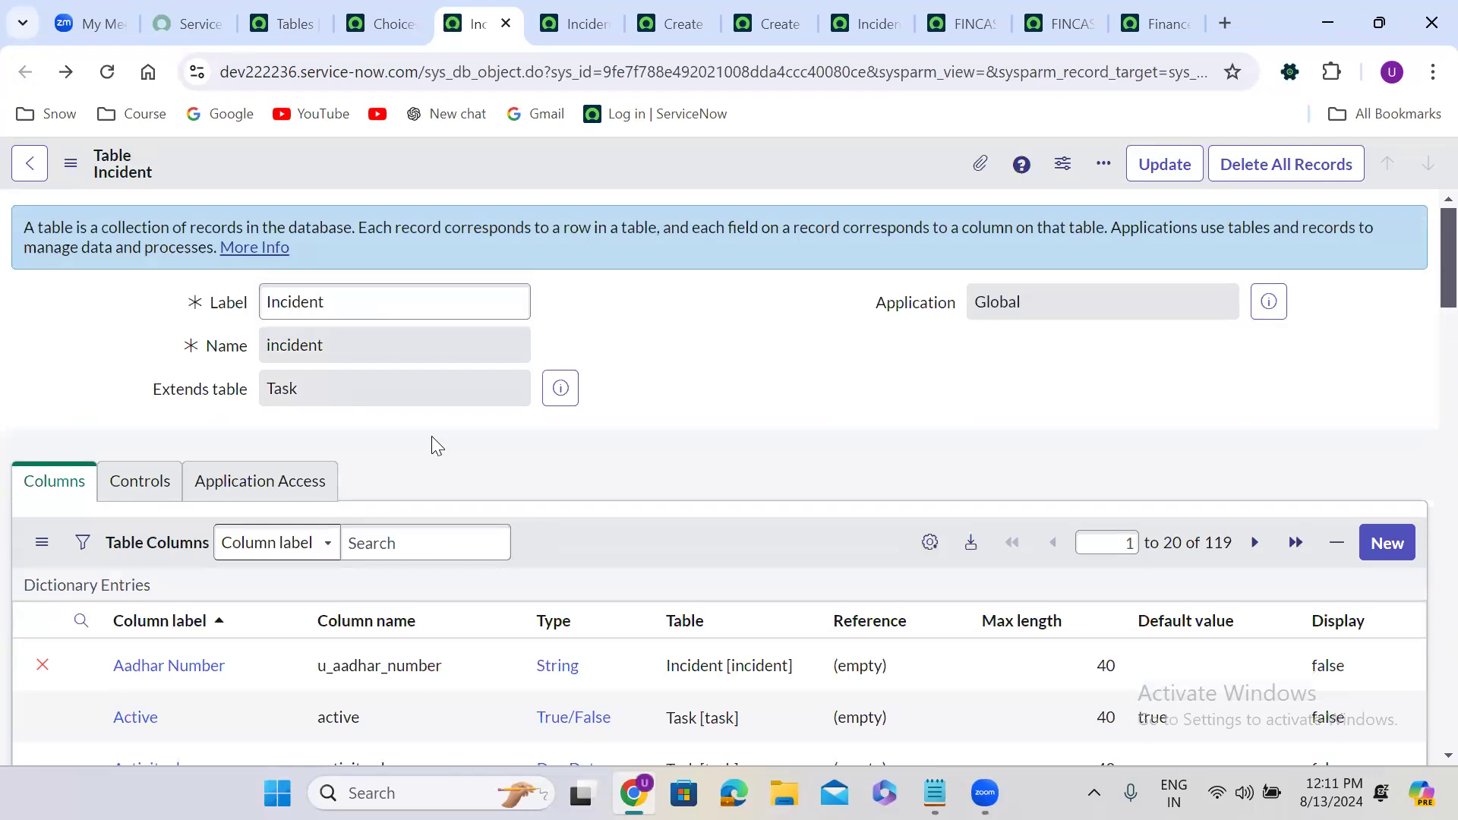
Scroll to Related Links and bring up the Form Builder link's context menu.
scroll(431, 436, down, 2)
scroll(433, 439, down, 15)
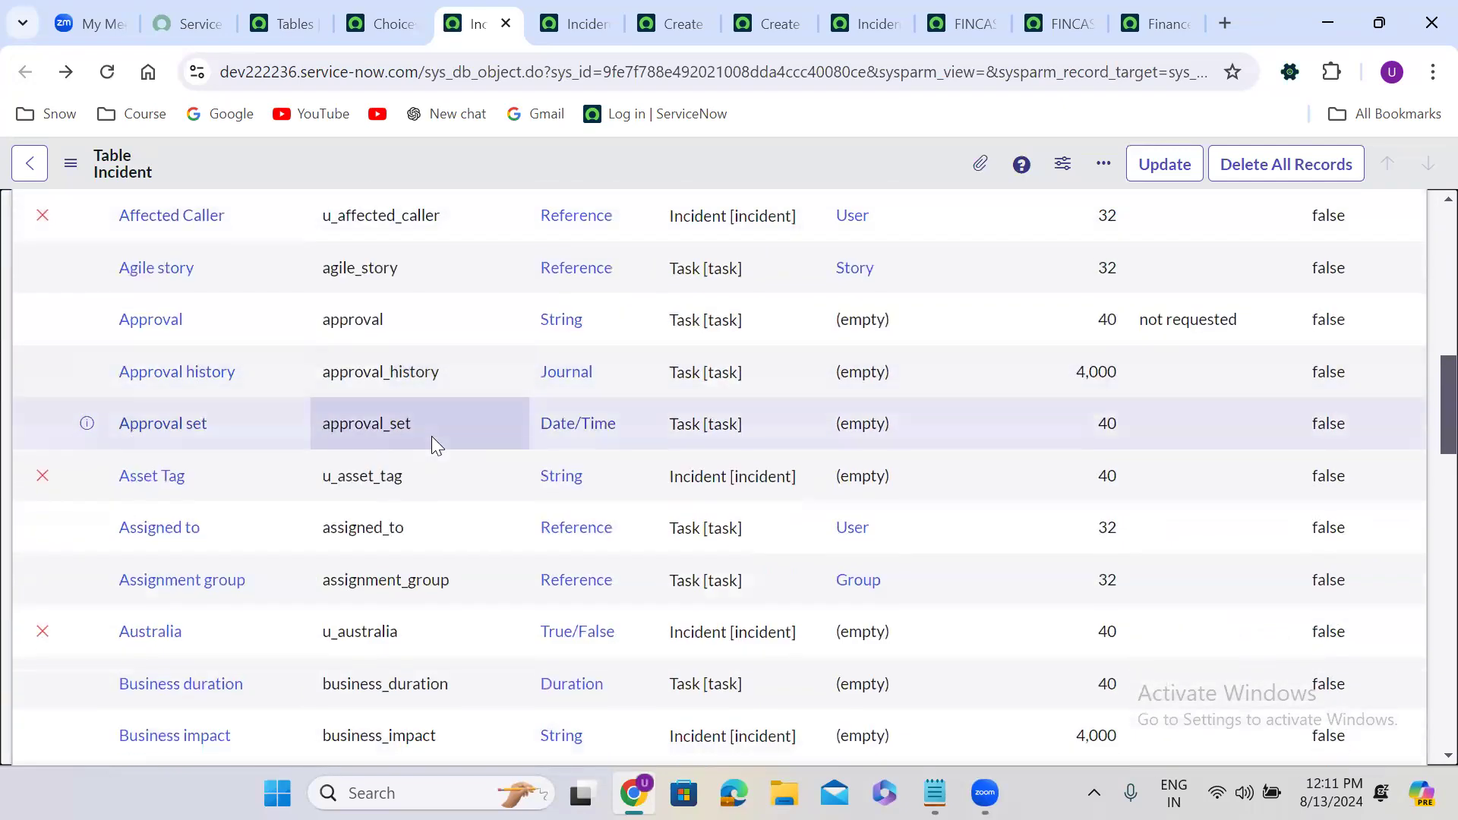
scroll(432, 440, up, 1)
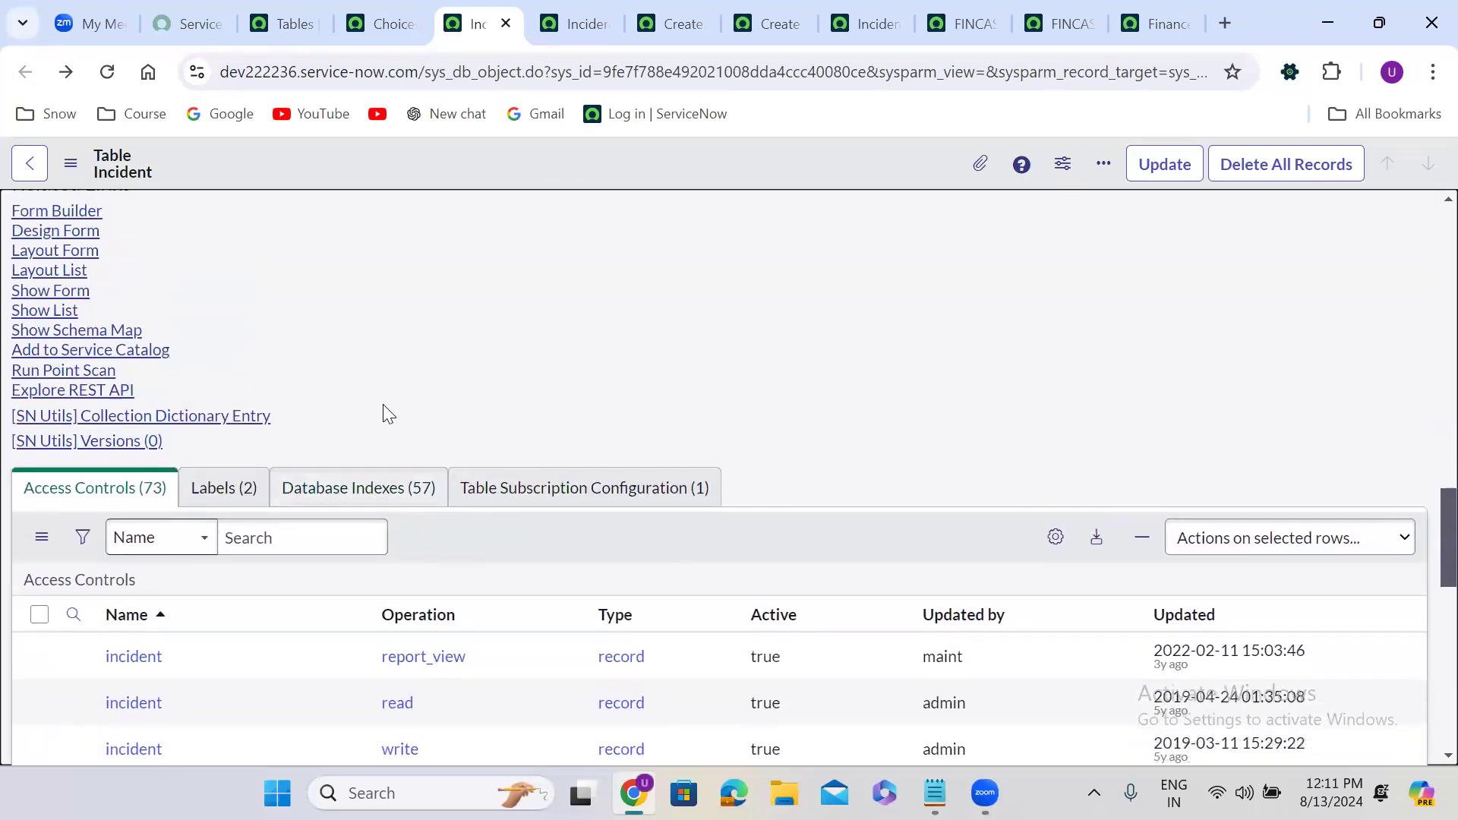
click(67, 210)
right_click(67, 209)
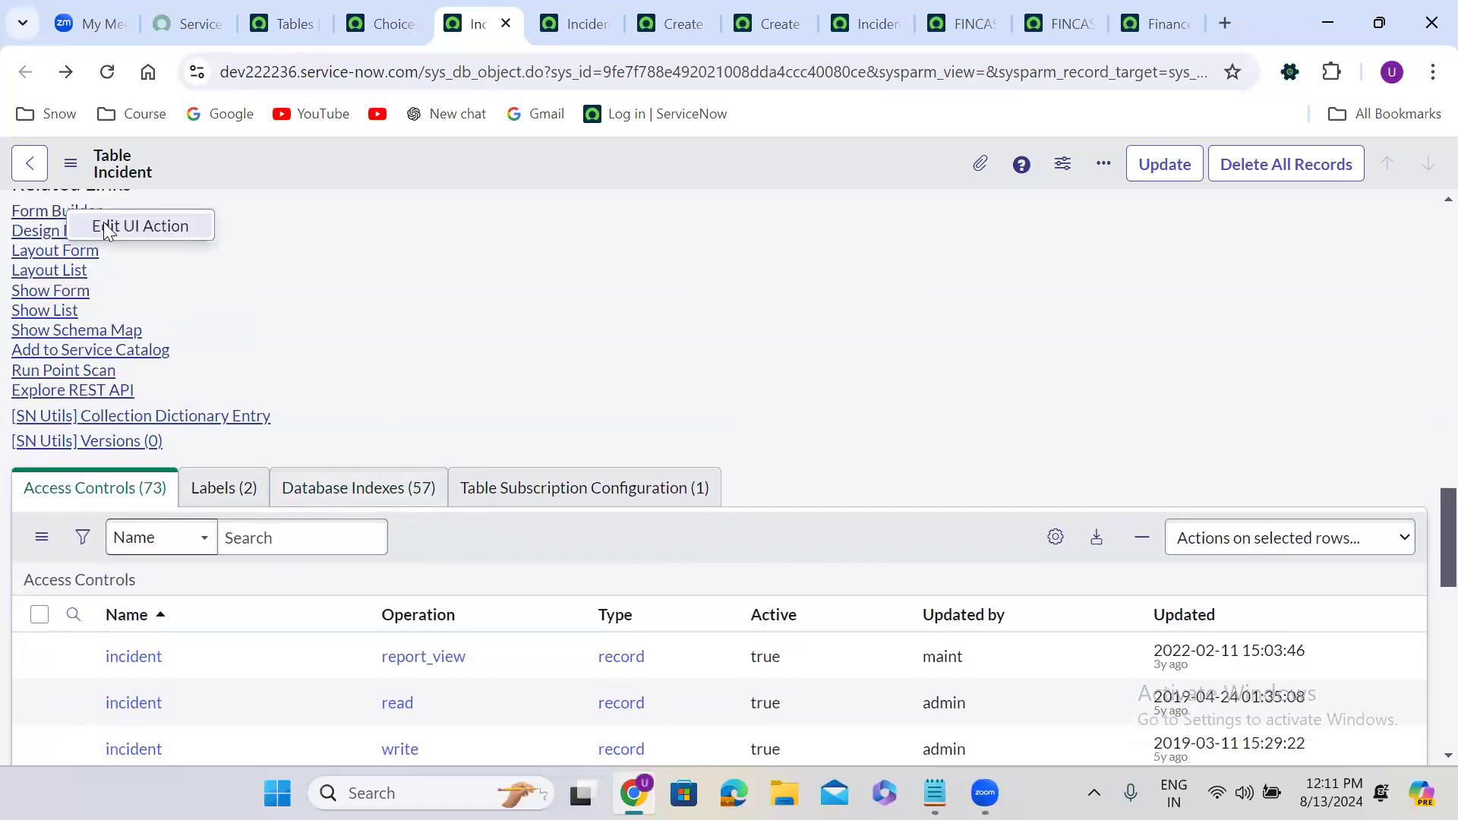
Open the read-only Form Builder UI Action and review its formBuilderOnClick() script.
click(146, 228)
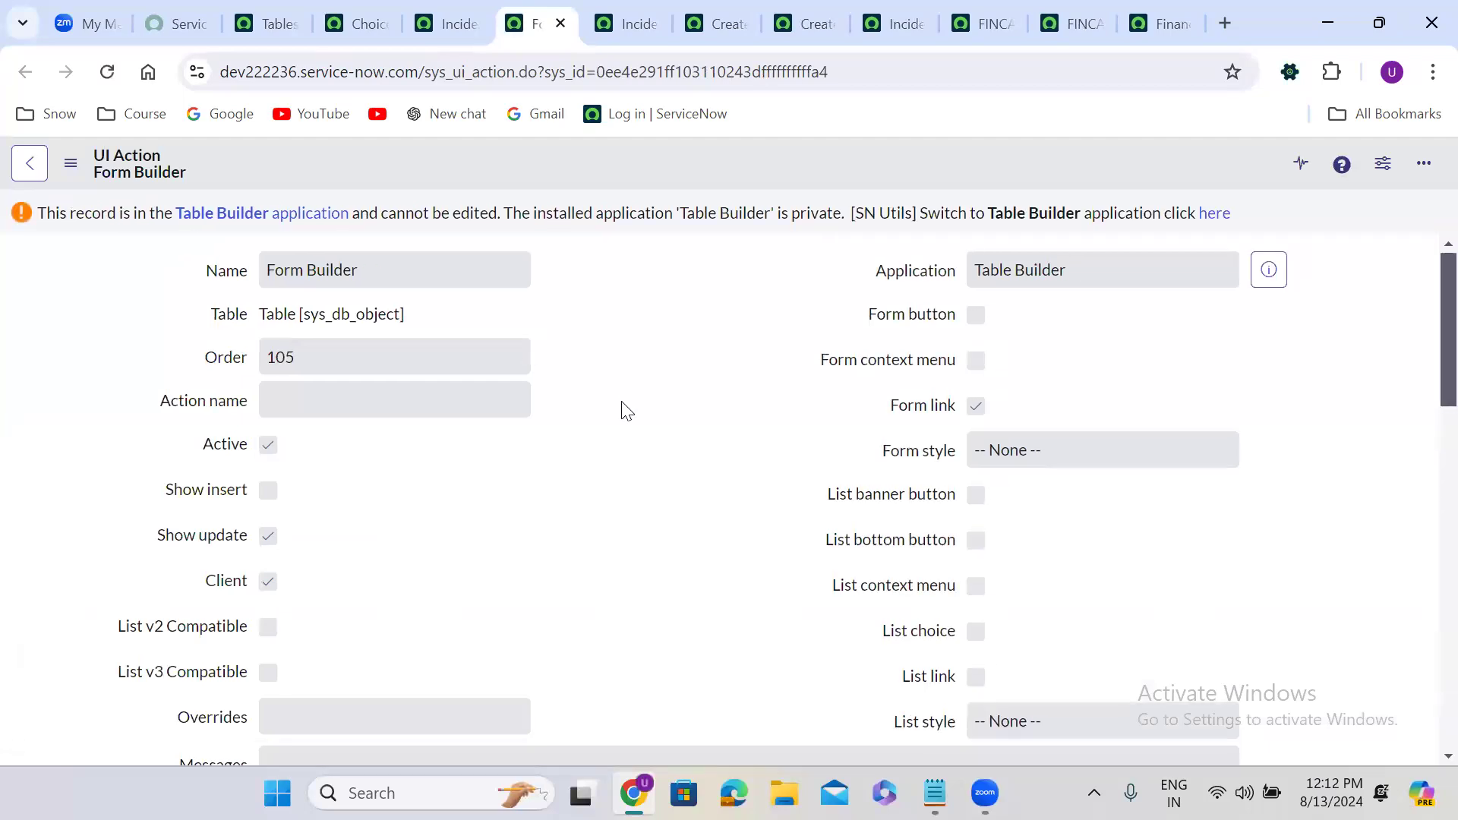
scroll(627, 411, down, 7)
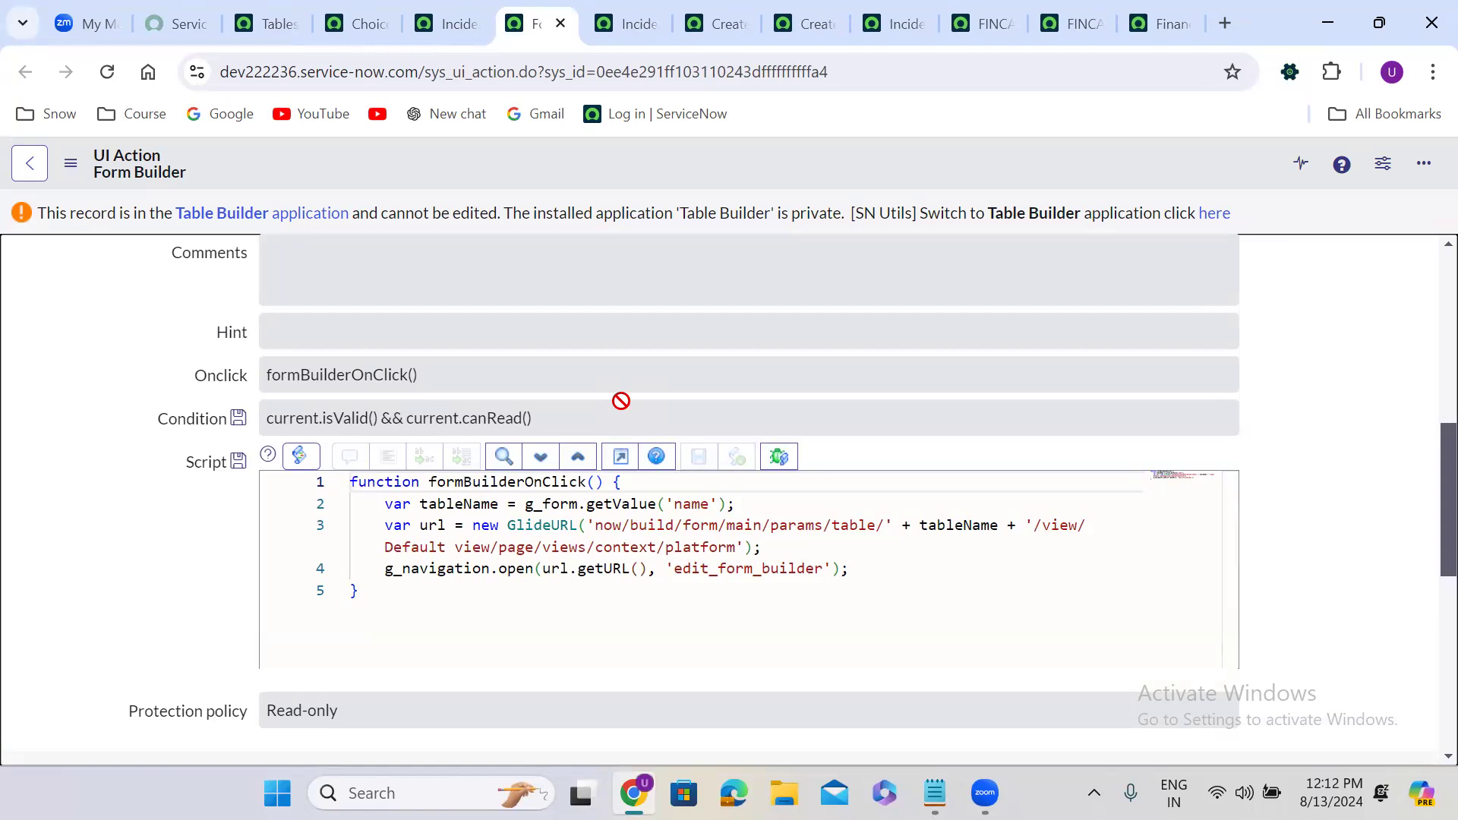
scroll(621, 401, up, 7)
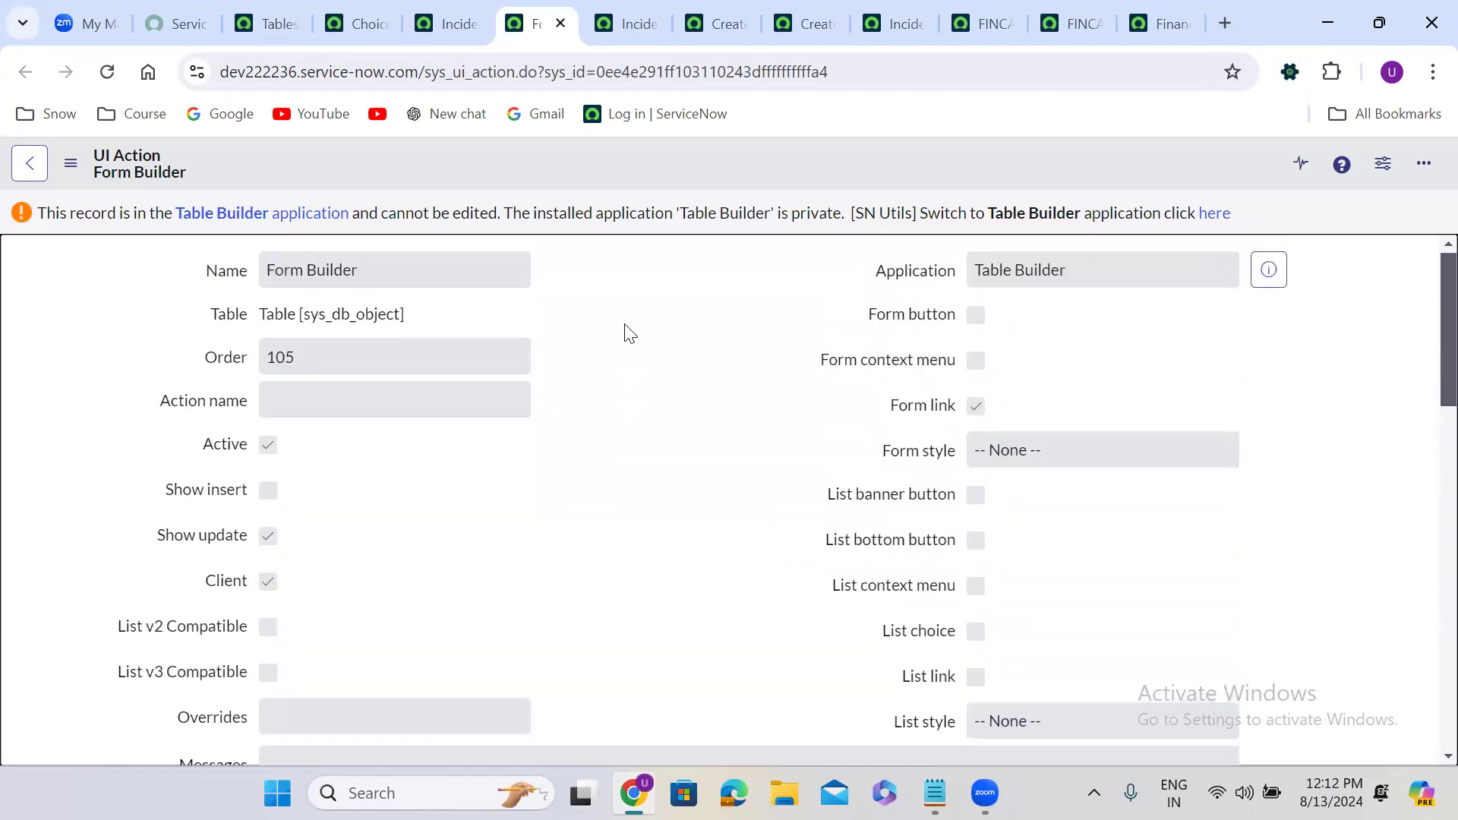
Close the Form Builder UI Action tab and reopen then dismiss the Form Builder link menu.
click(560, 24)
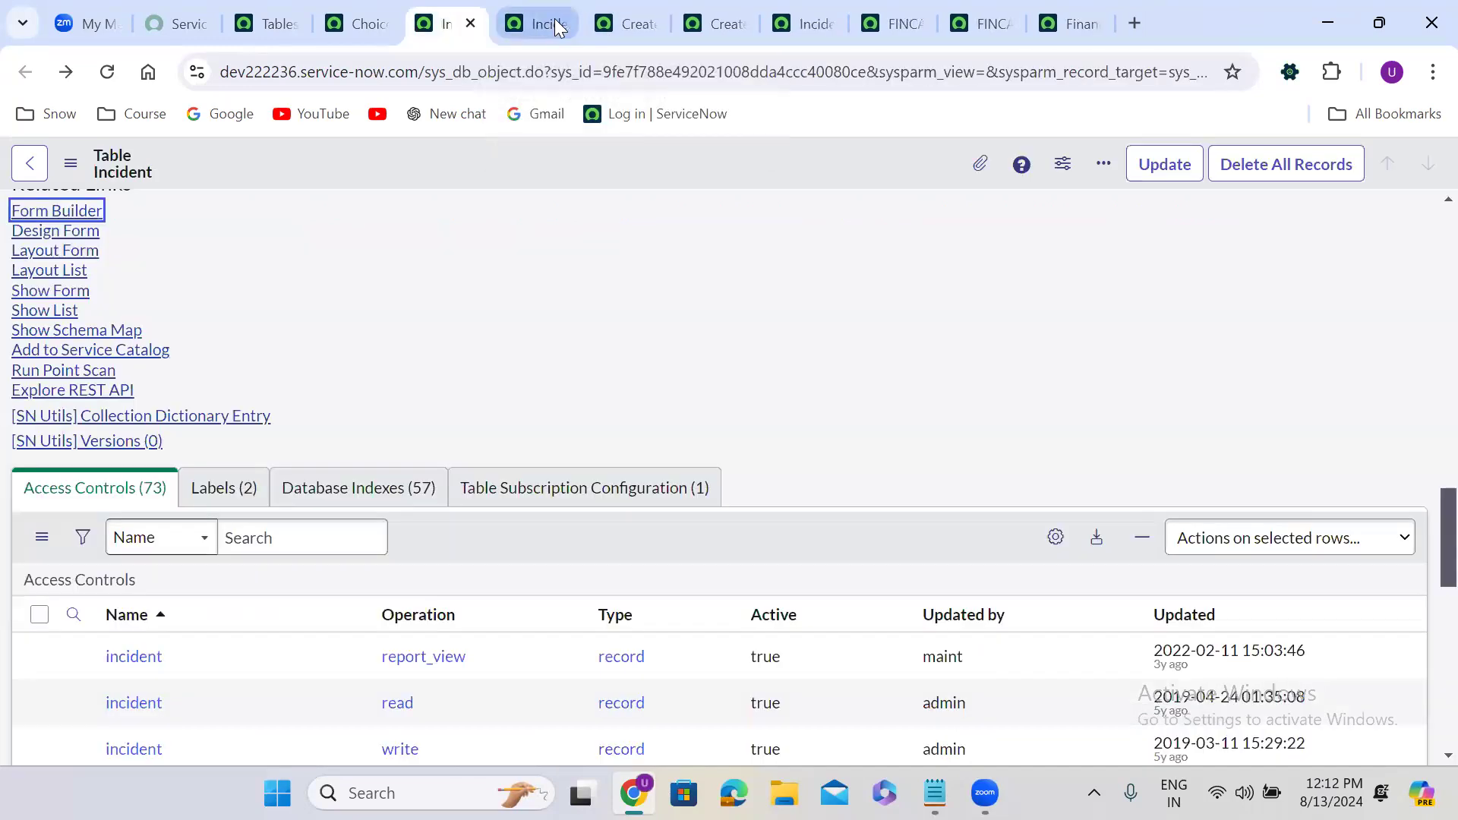
click(220, 234)
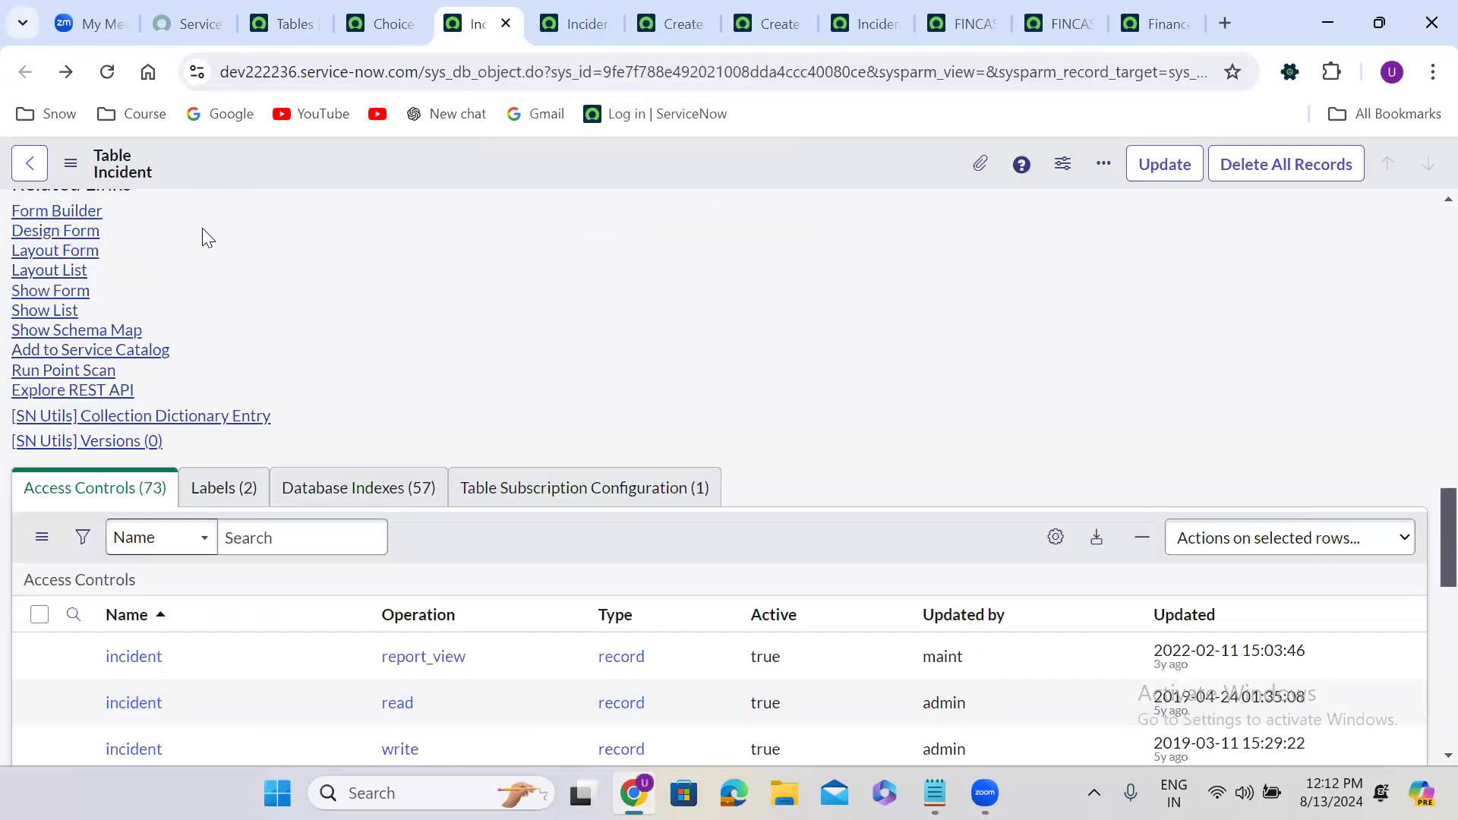
right_click(62, 212)
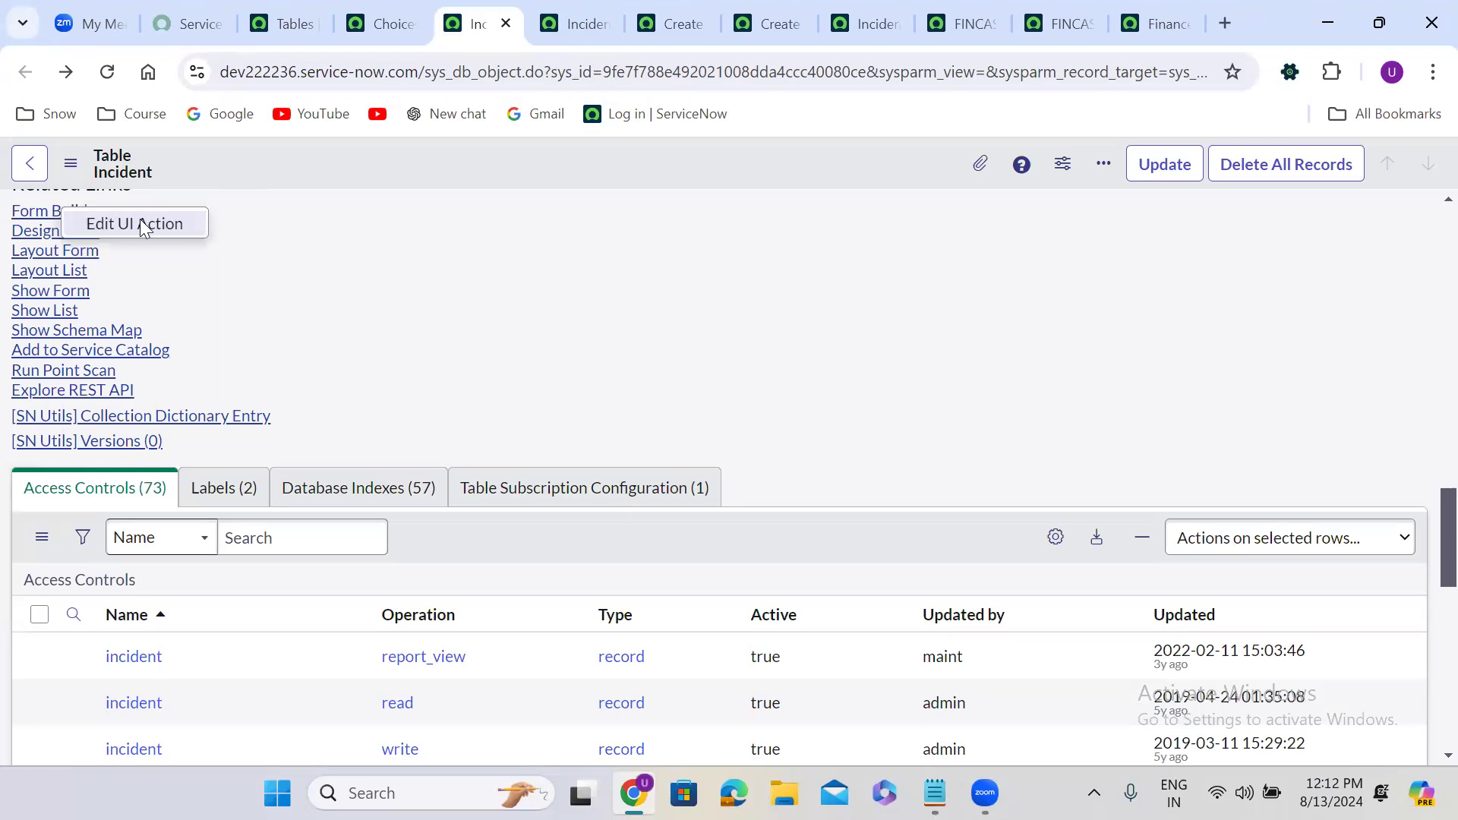
click(300, 216)
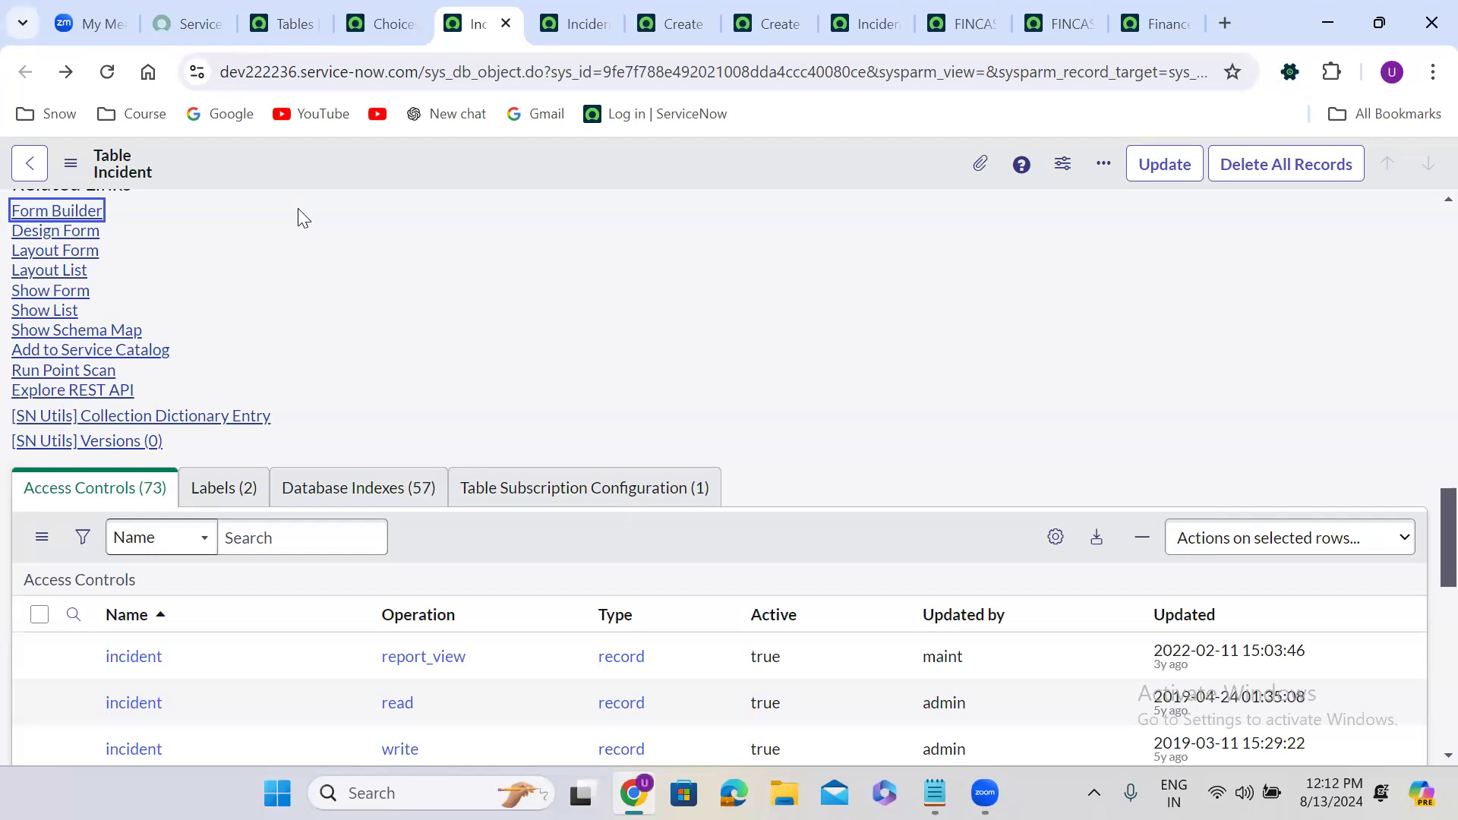
Check the new Incident record tab, then return to the Incident table definition.
click(782, 16)
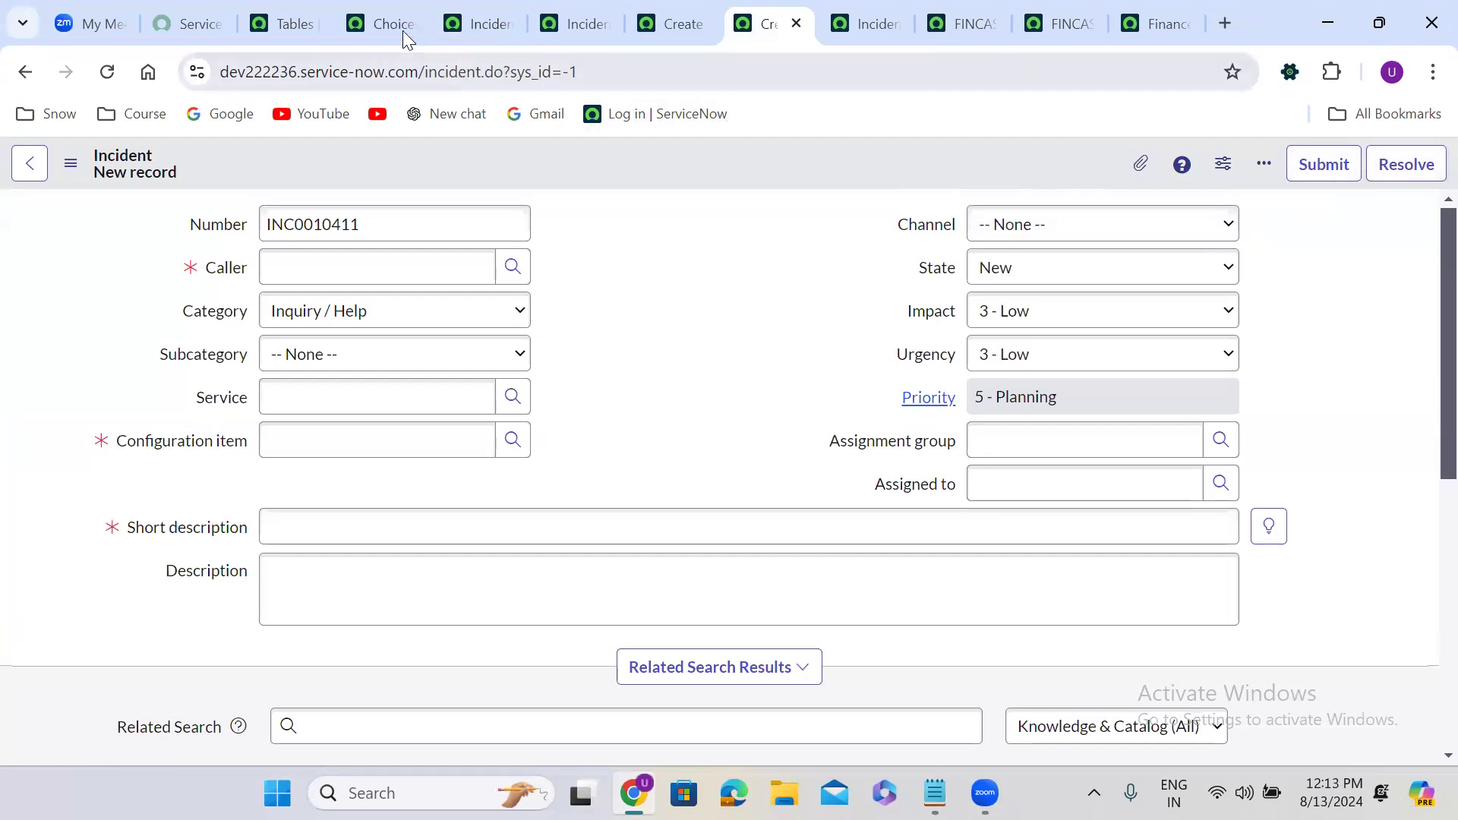
click(479, 24)
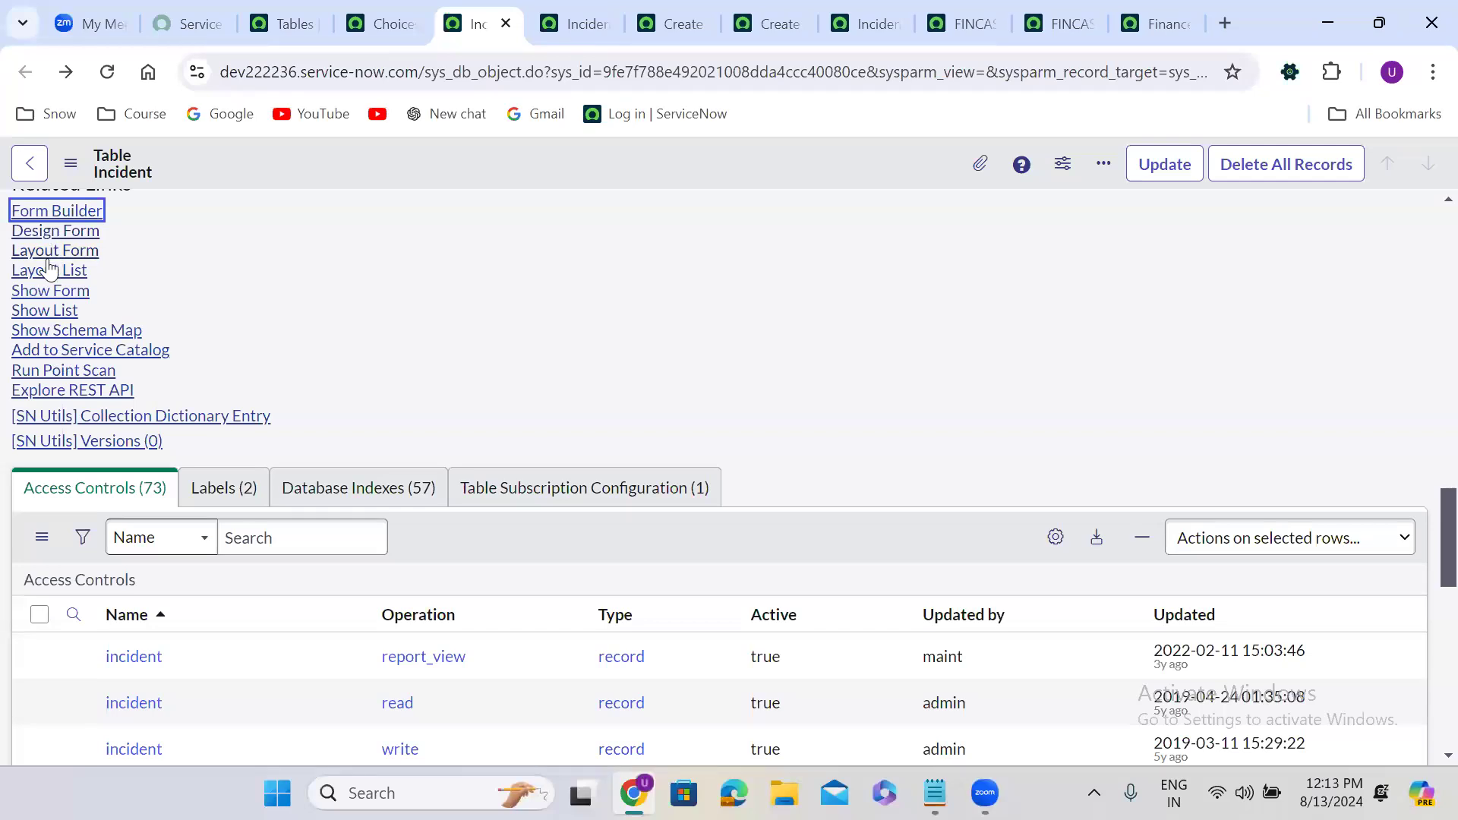
click(353, 260)
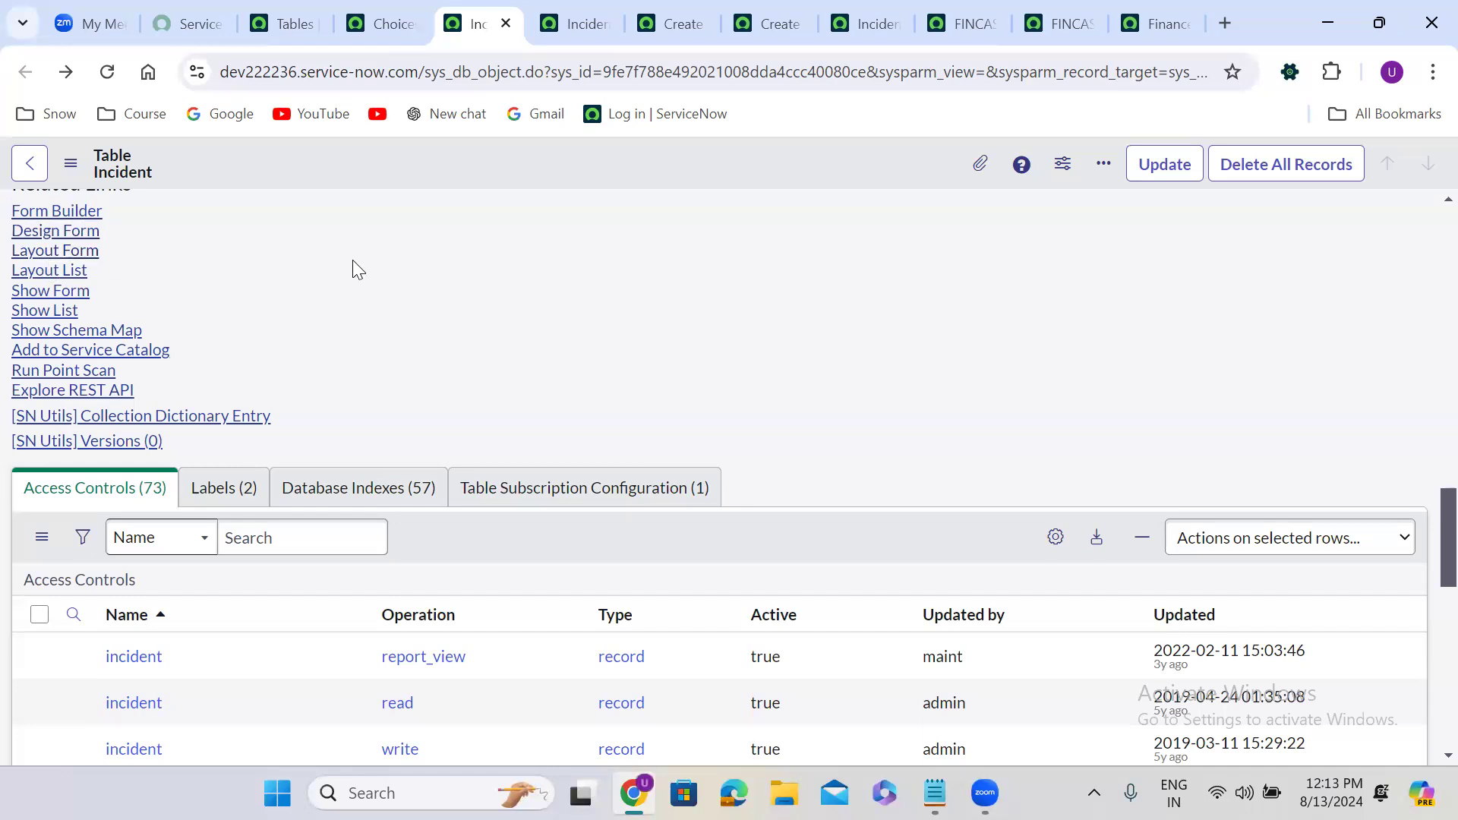